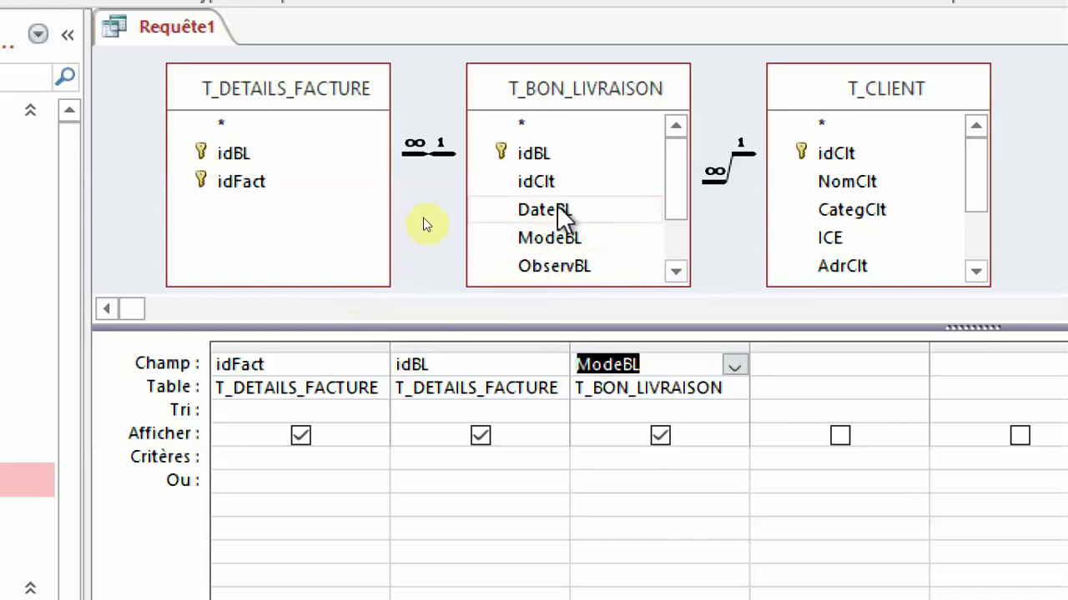
Step: Add DateBL before ModeBL in the query grid, followed at the end by NomClt, TotalHT, TotalTVA and TotalTTC
{"action": "left_click_drag", "start_coordinate": [570, 214], "coordinate": [625, 381]}
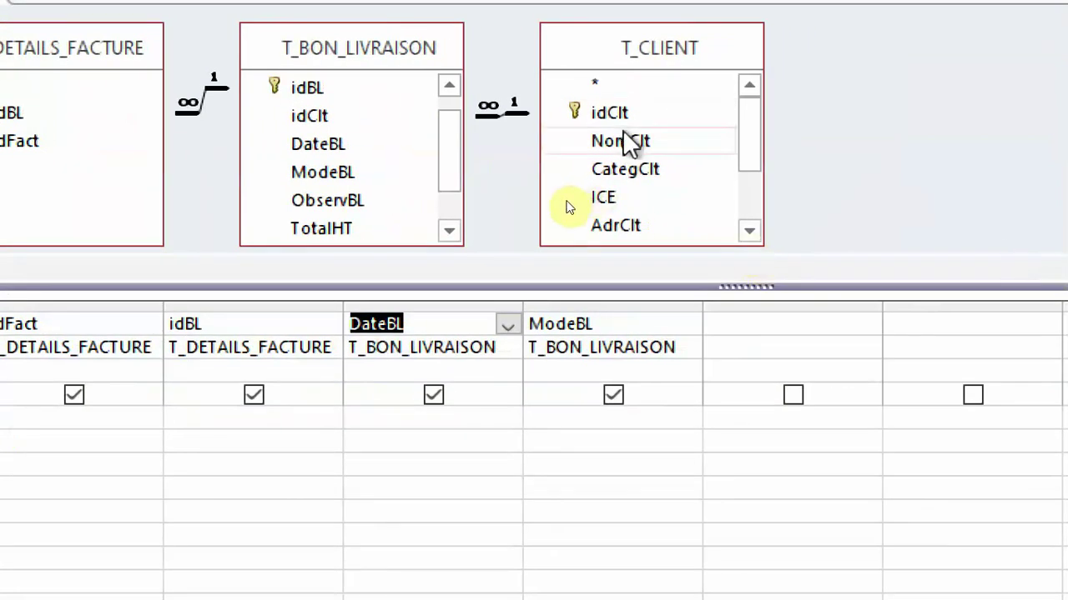
{"action": "left_click_drag", "start_coordinate": [627, 142], "coordinate": [759, 358]}
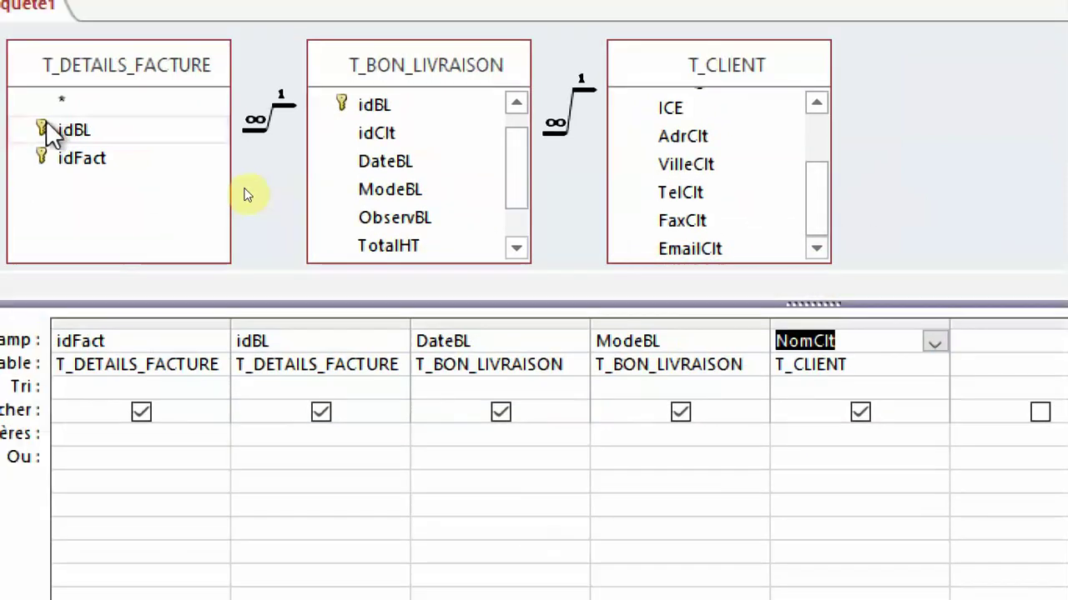
{"action": "left_click", "coordinate": [517, 248]}
{"action": "left_click", "coordinate": [516, 247]}
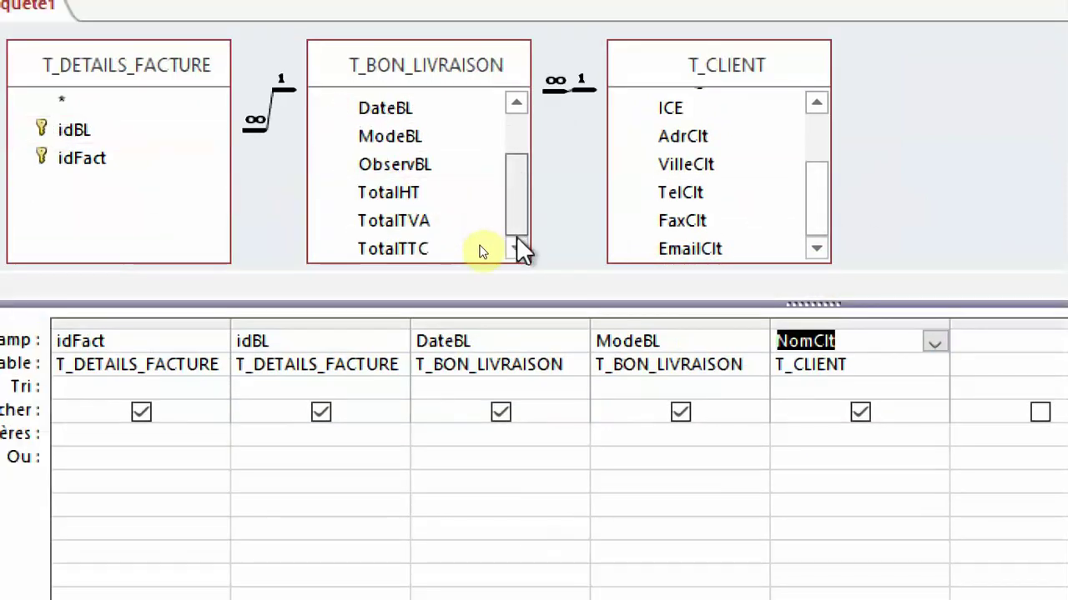
{"action": "double_click", "coordinate": [411, 195]}
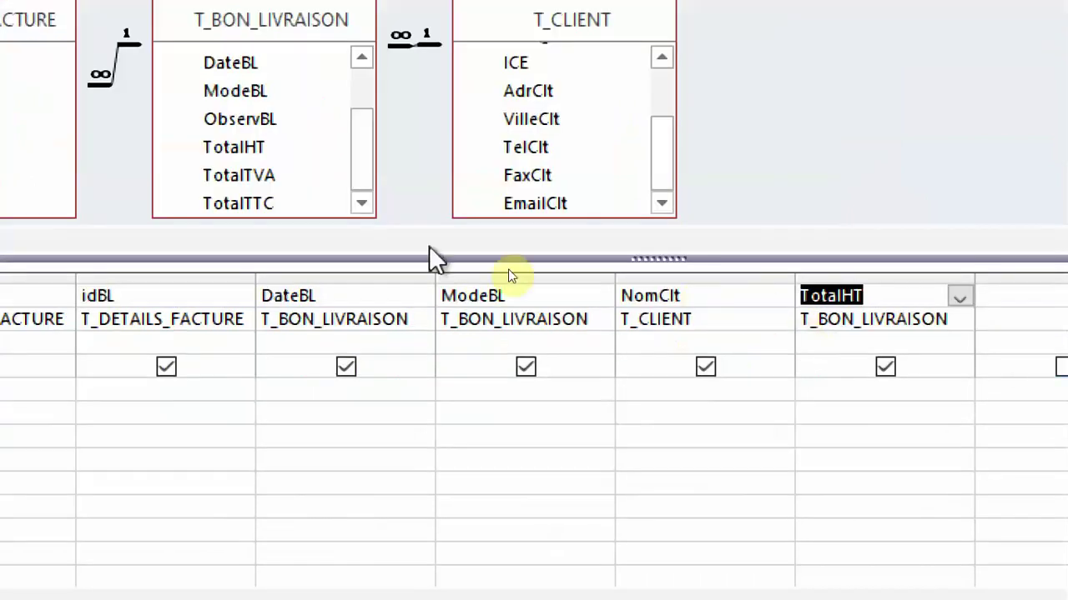
{"action": "double_click", "coordinate": [255, 176]}
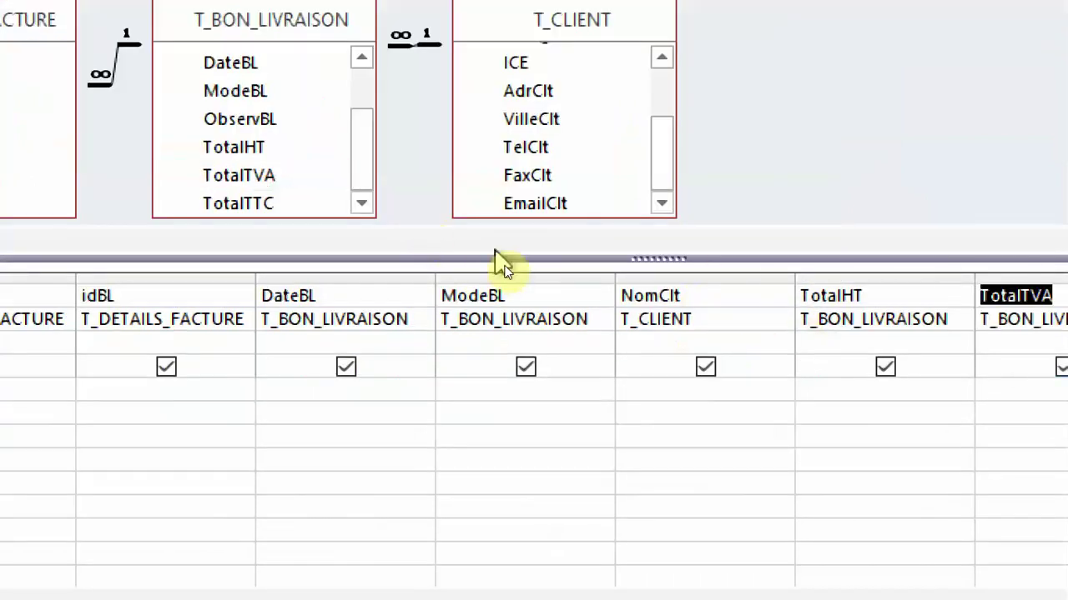
{"action": "double_click", "coordinate": [294, 200]}
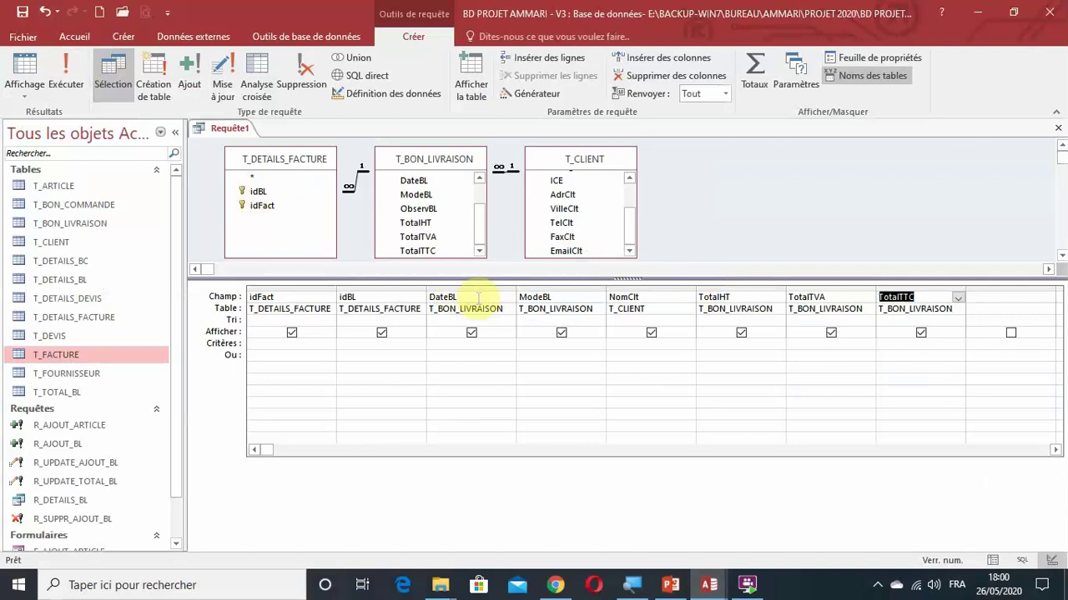
Step: Run the query and save it as R_DETAILS_FACTURE, closing it when done
{"action": "left_click", "coordinate": [66, 75]}
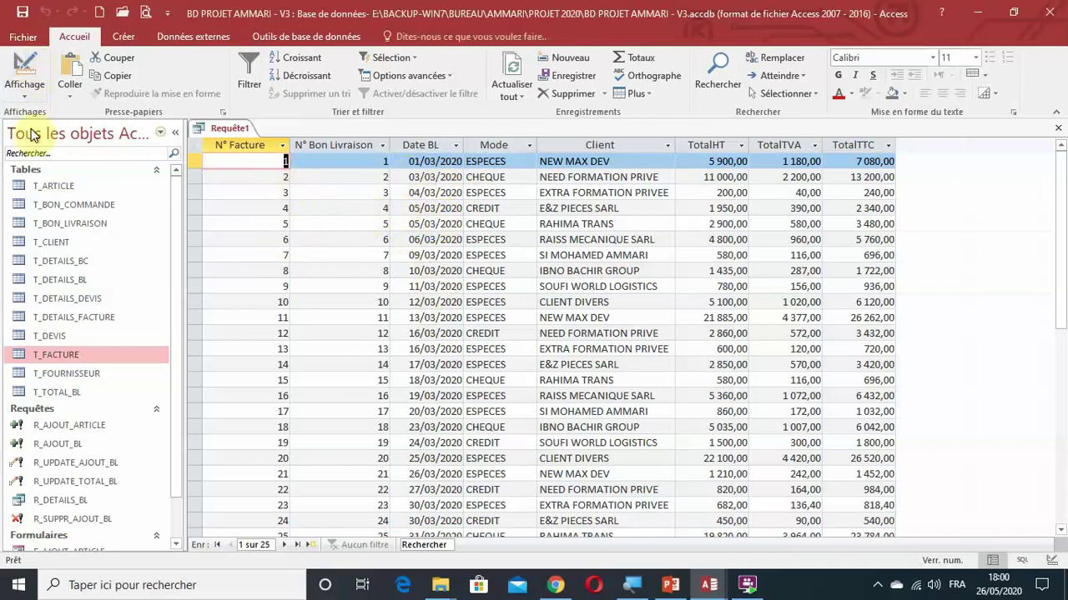
{"action": "left_click", "coordinate": [22, 11]}
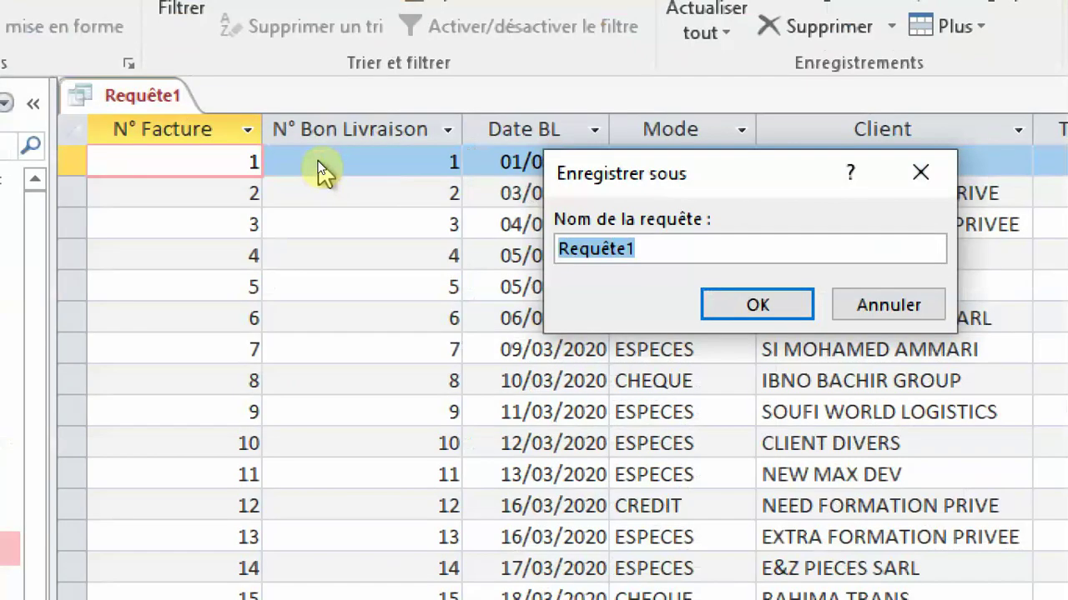
{"action": "type", "text": "R_DETAILS_"}
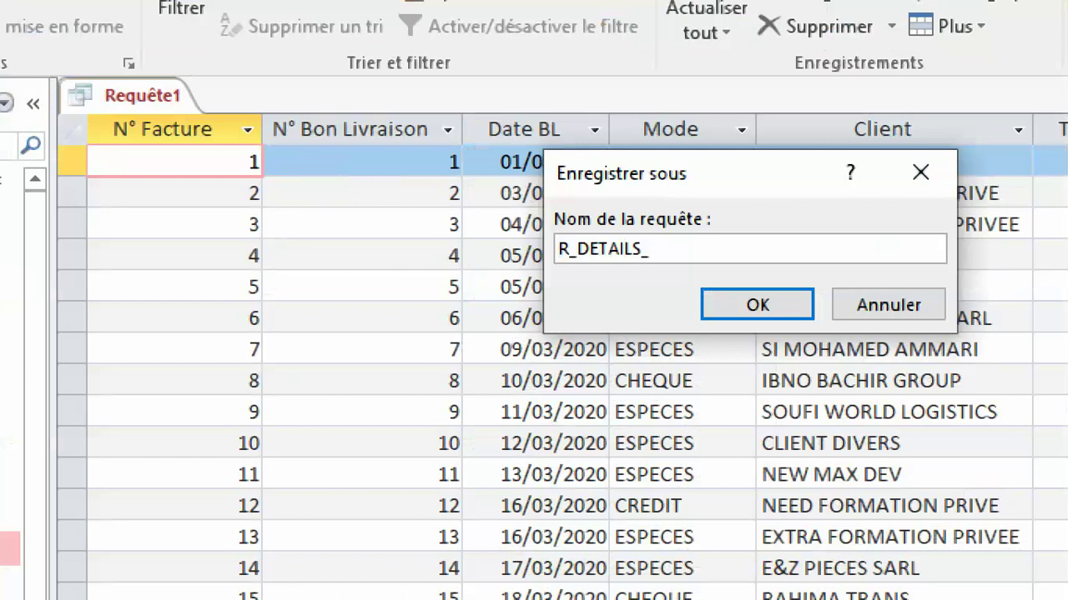
{"action": "type", "text": "FACTURE"}
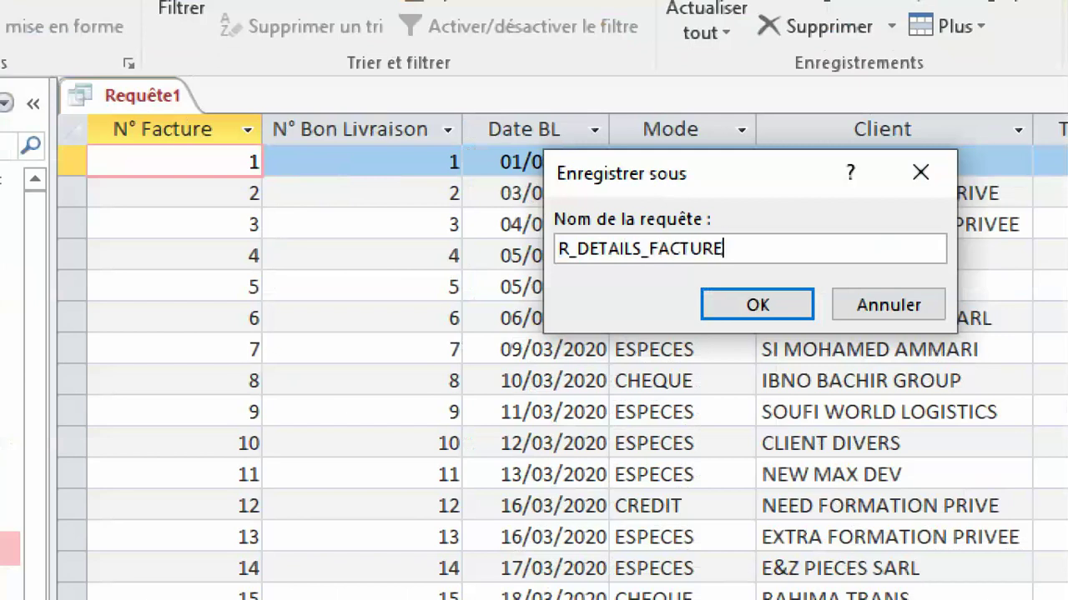
{"action": "key", "text": "Return"}
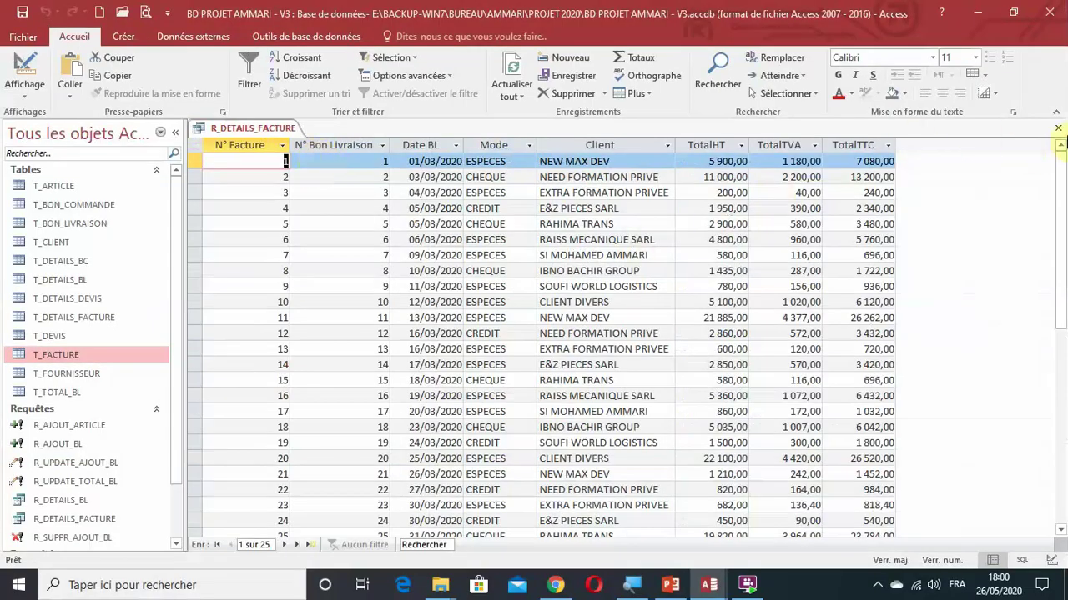
{"action": "left_click", "coordinate": [1058, 129]}
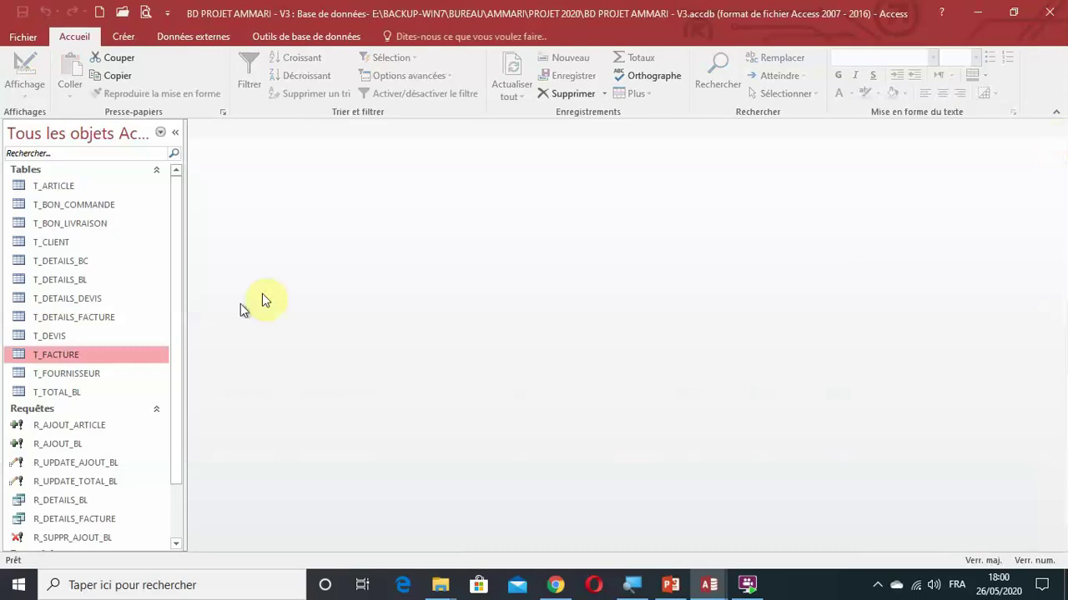
Step: Copy the SF_DETAILS_BL form and paste it as a new form
{"action": "scroll", "coordinate": [155, 441], "scroll_direction": "down", "scroll_amount": 1}
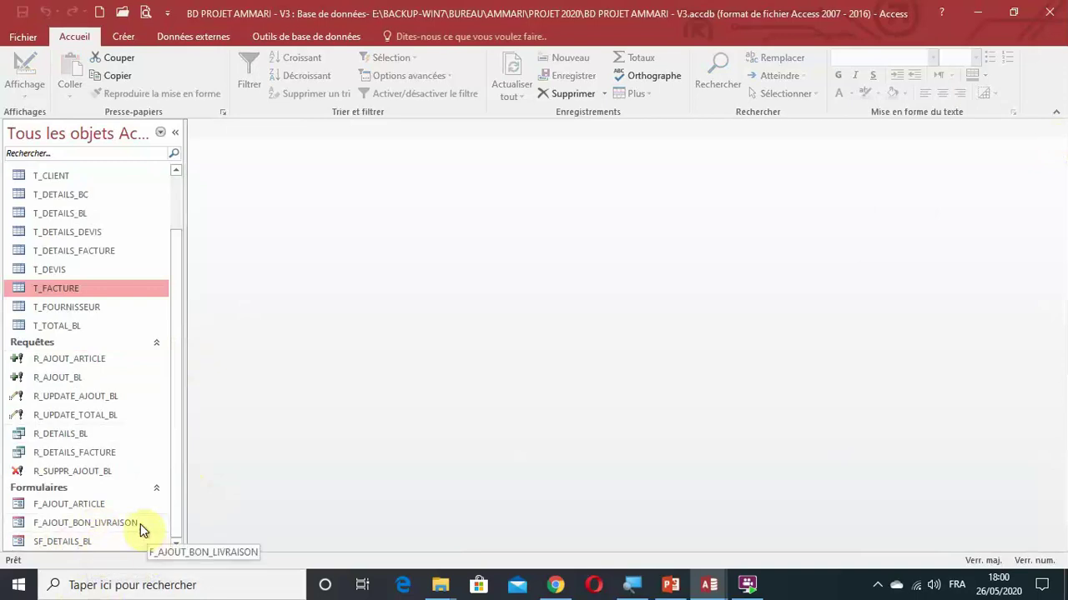
{"action": "left_click", "coordinate": [79, 543]}
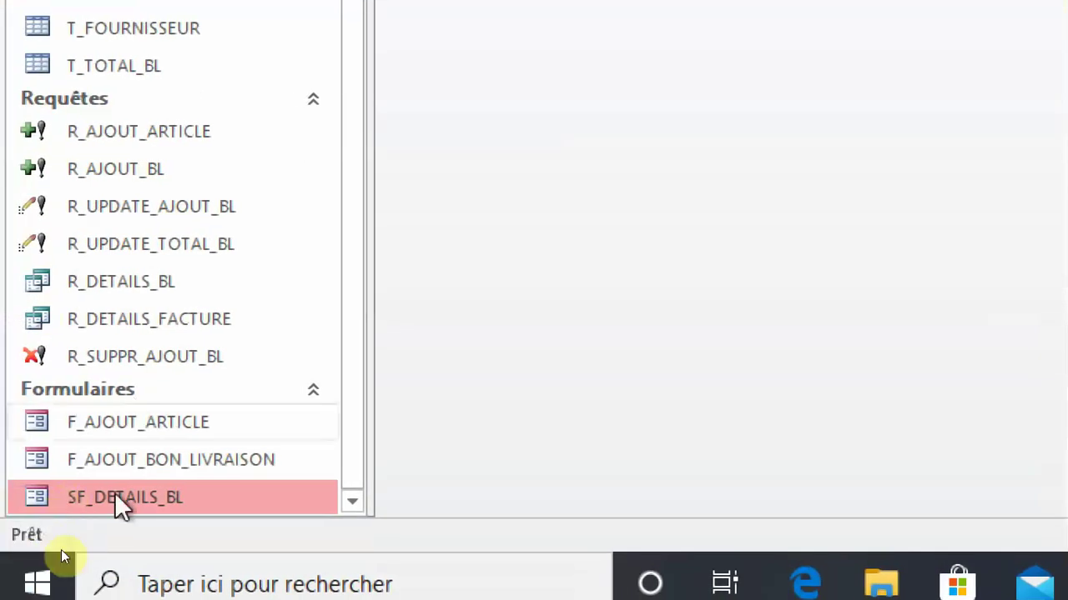
{"action": "right_click", "coordinate": [138, 504]}
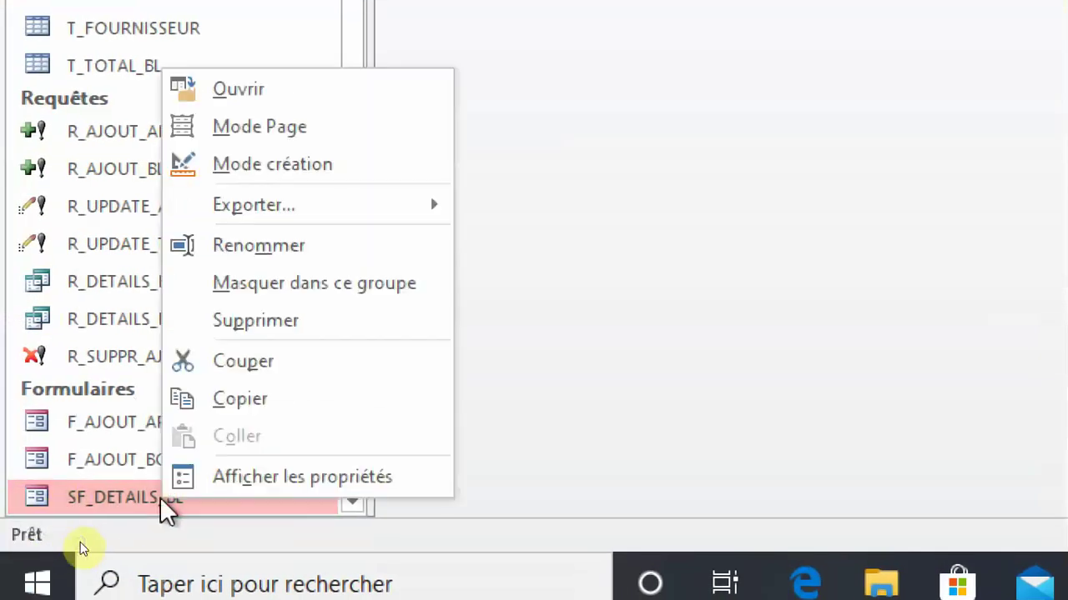
{"action": "left_click", "coordinate": [235, 393]}
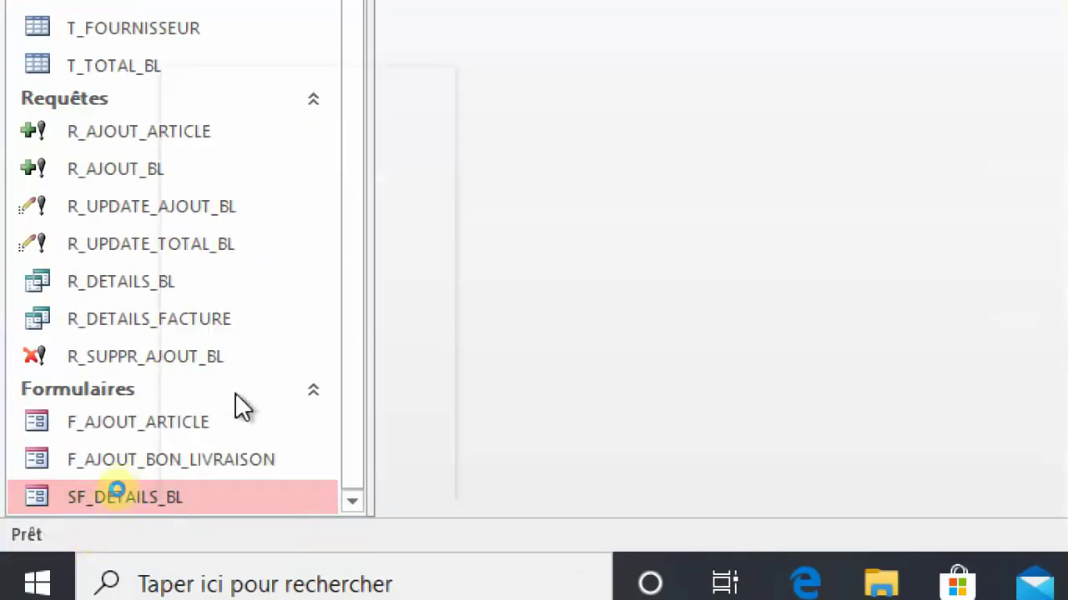
{"action": "right_click", "coordinate": [192, 492]}
{"action": "left_click", "coordinate": [275, 434]}
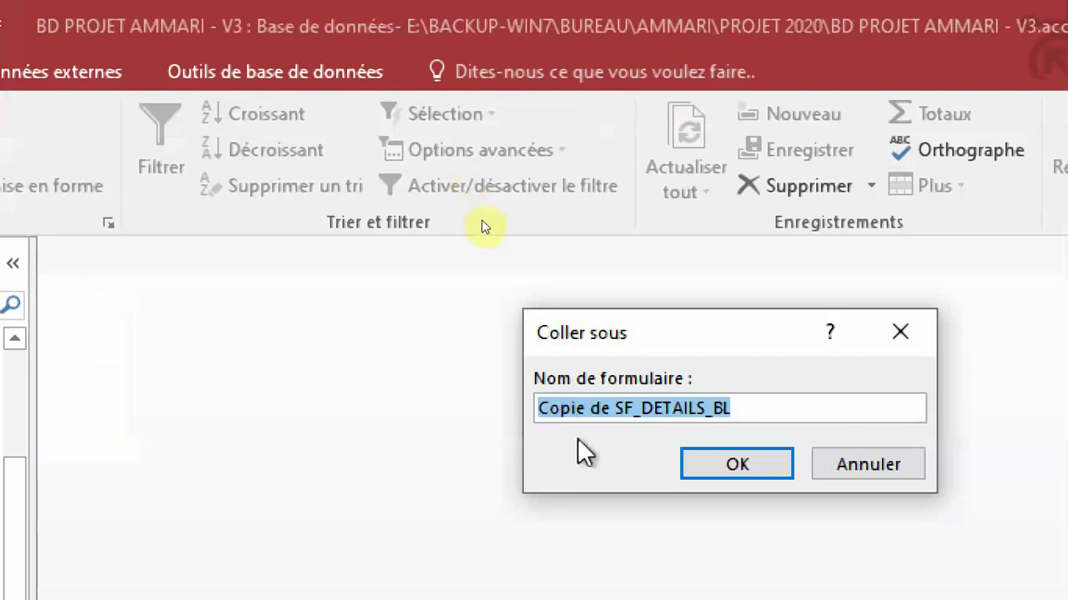
Step: Name the pasted form SF_DETAILS_FACTURE
{"action": "left_click", "coordinate": [617, 408]}
{"action": "key", "text": "shift+Home"}
{"action": "key", "text": "BackSpace"}
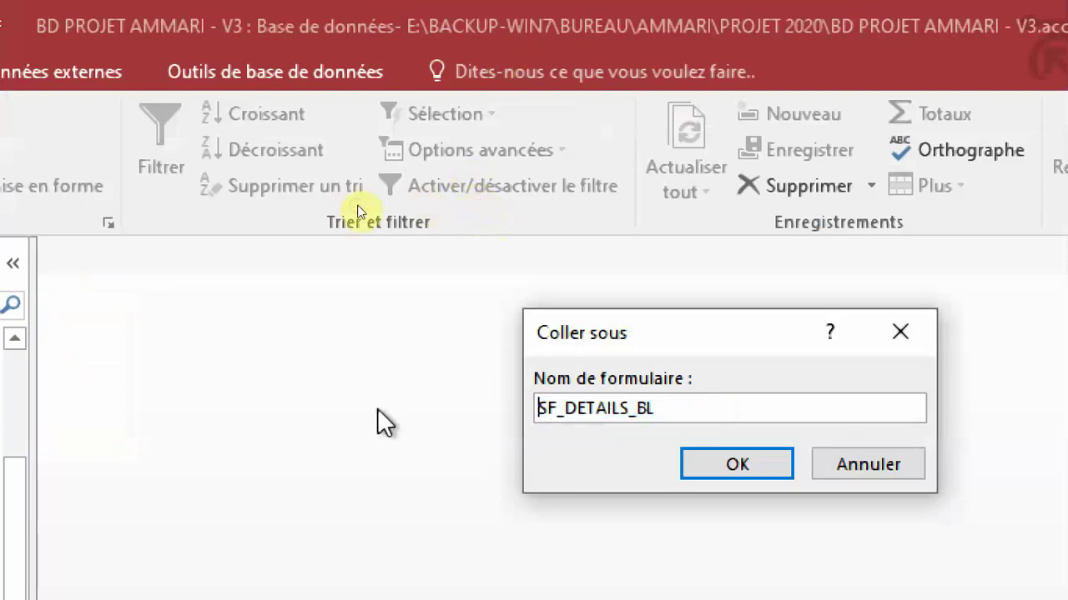
{"action": "left_click", "coordinate": [672, 414]}
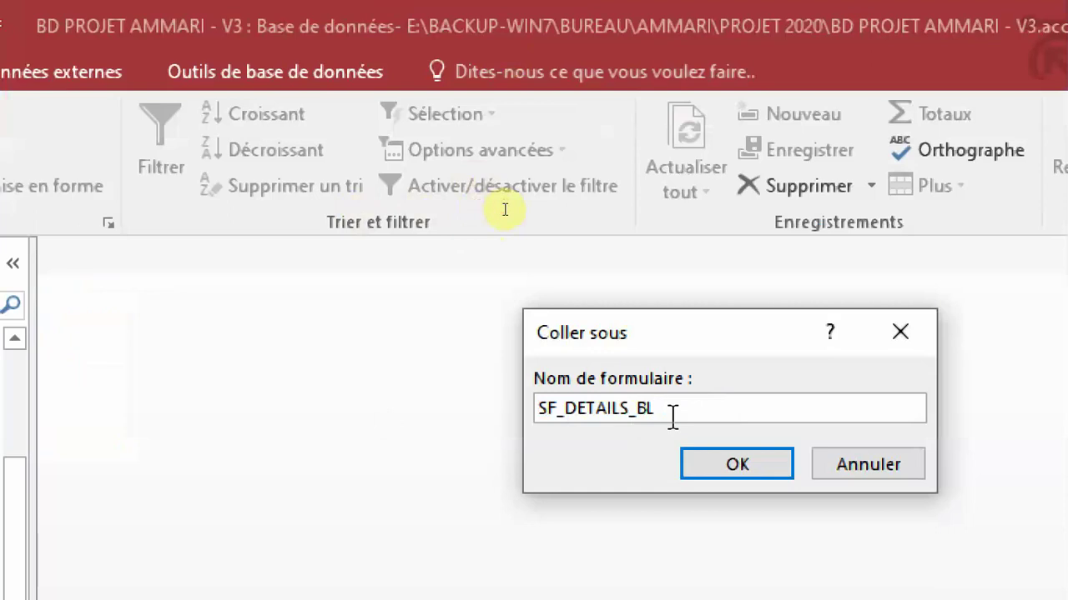
{"action": "key", "text": "BackSpace"}
{"action": "key", "text": "BackSpace"}
{"action": "type", "text": "FACTURE"}
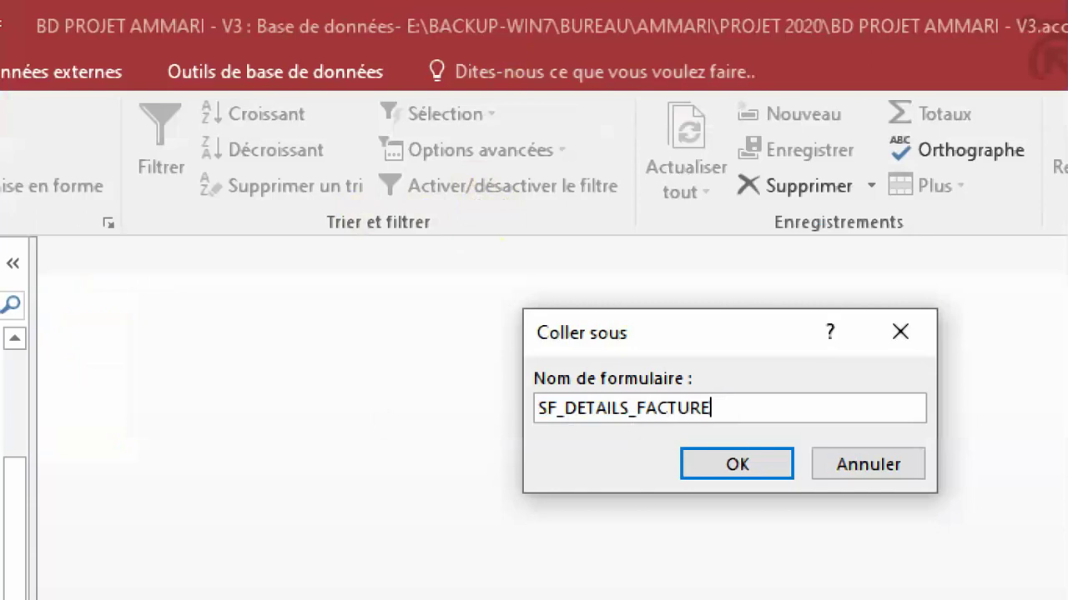
{"action": "left_click", "coordinate": [756, 474]}
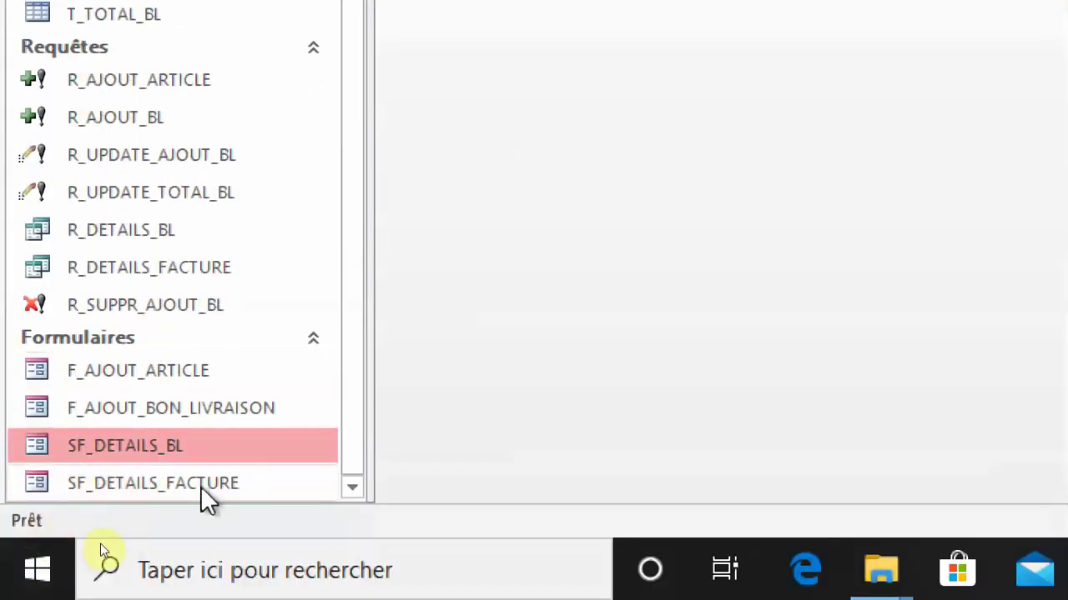
Step: Open the SF_DETAILS_FACTURE form in Design view and show its property sheet
{"action": "left_click", "coordinate": [190, 488]}
{"action": "right_click", "coordinate": [190, 491]}
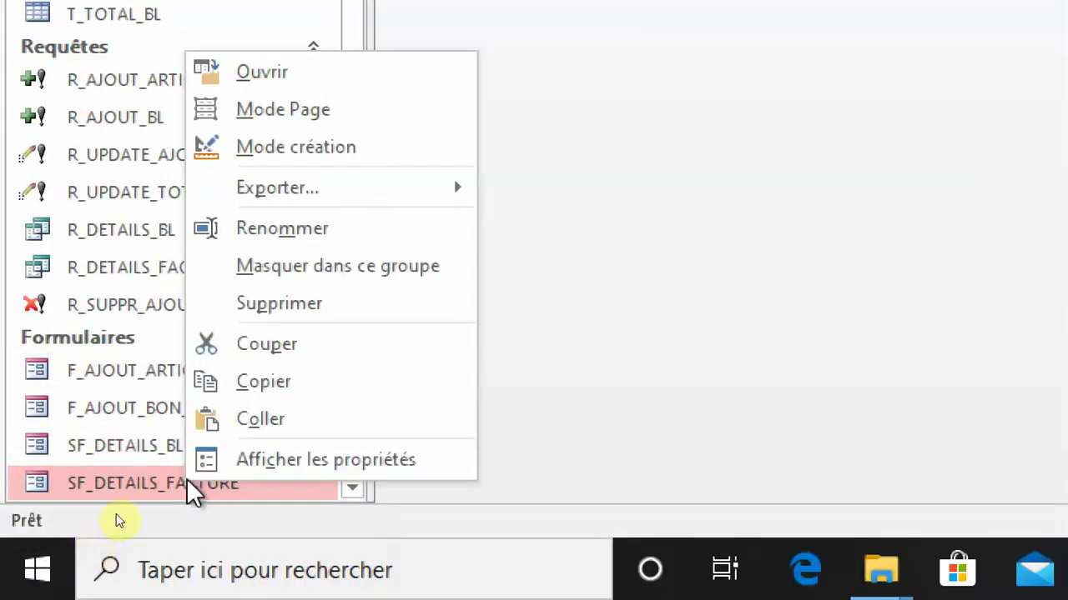
{"action": "left_click", "coordinate": [325, 148]}
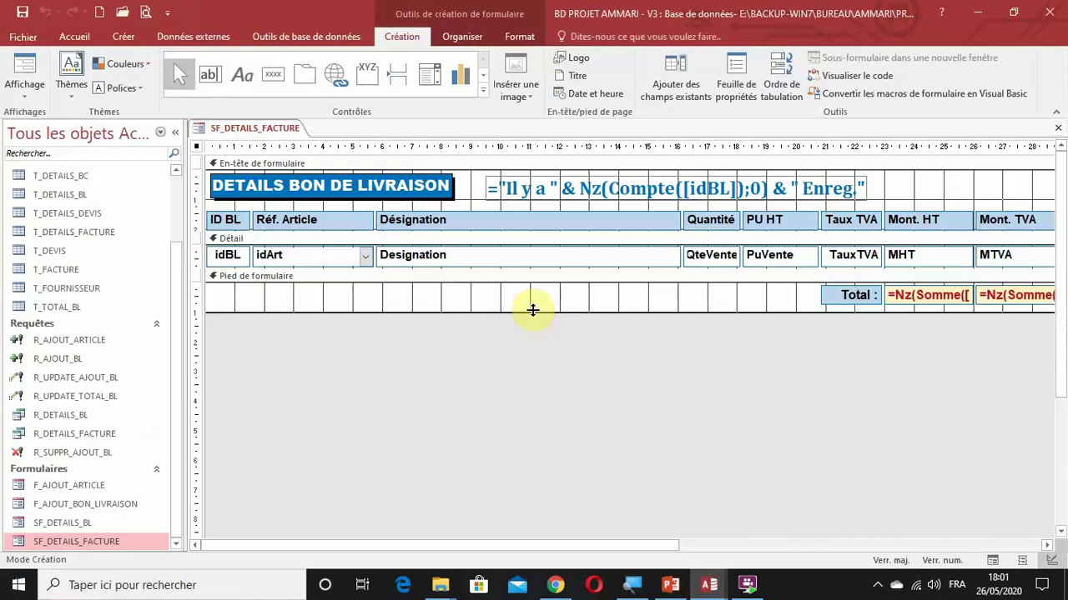
{"action": "key", "text": "F4"}
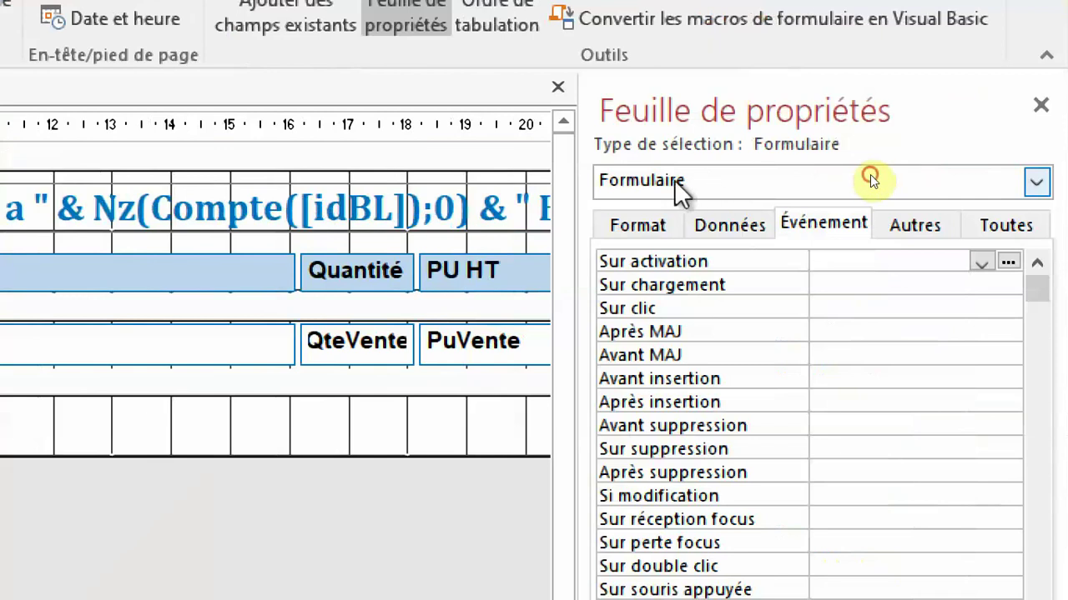
Step: Set the record source of the whole form to the R_DETAILS_FACTURE query
{"action": "left_click", "coordinate": [674, 179]}
{"action": "left_click", "coordinate": [653, 316]}
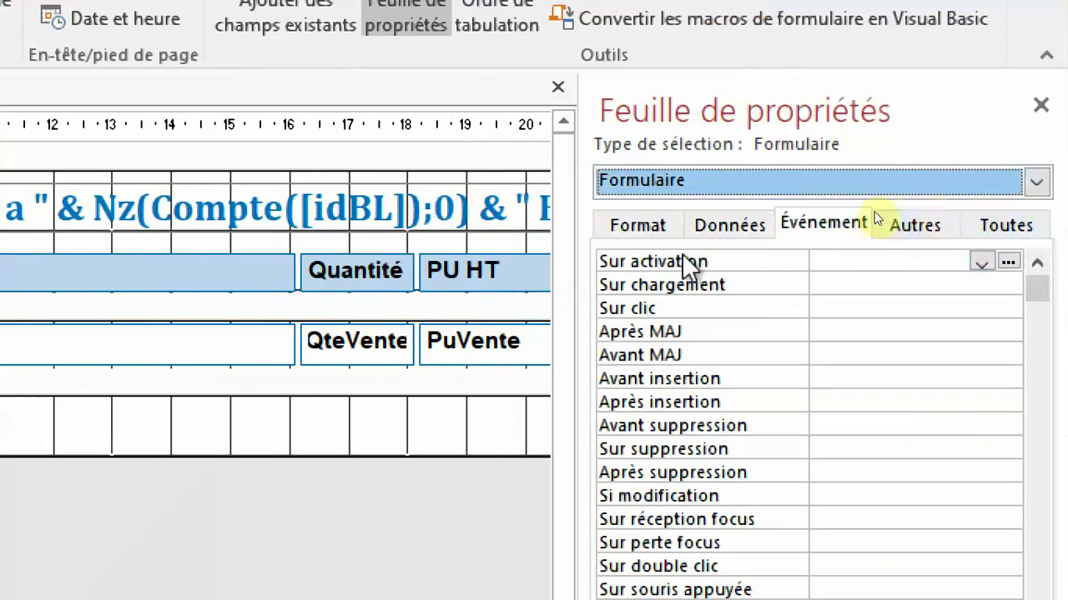
{"action": "left_click", "coordinate": [724, 224]}
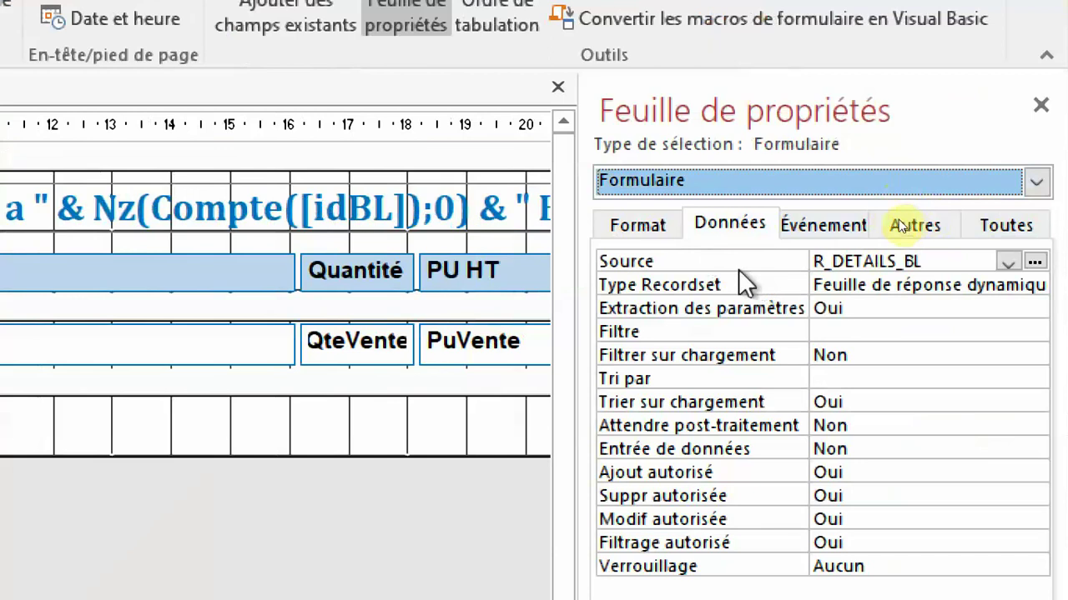
{"action": "left_click", "coordinate": [735, 267]}
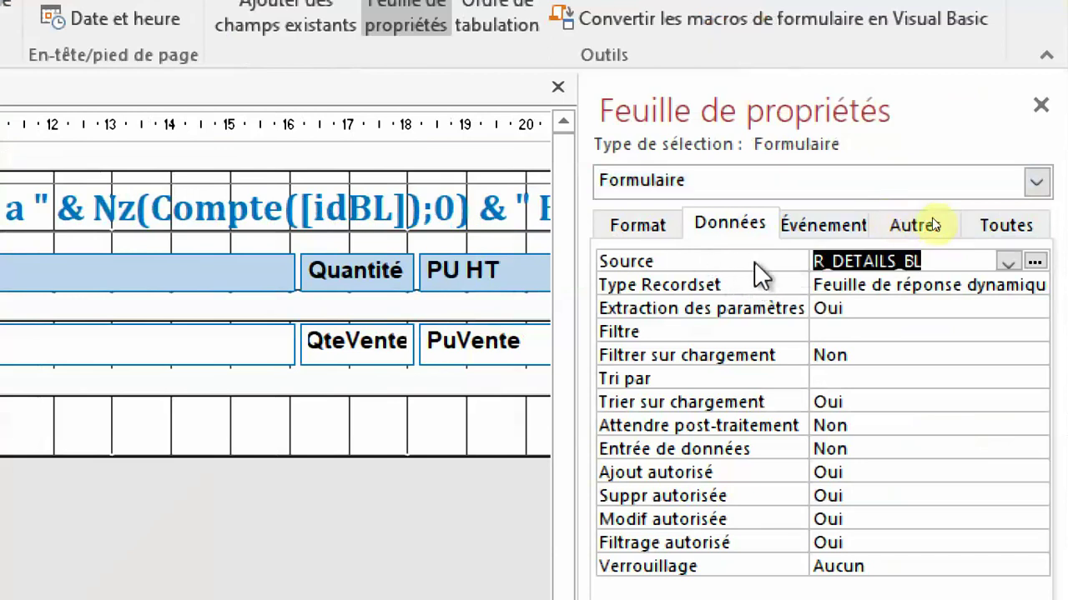
{"action": "left_click", "coordinate": [685, 280]}
{"action": "left_click", "coordinate": [685, 263]}
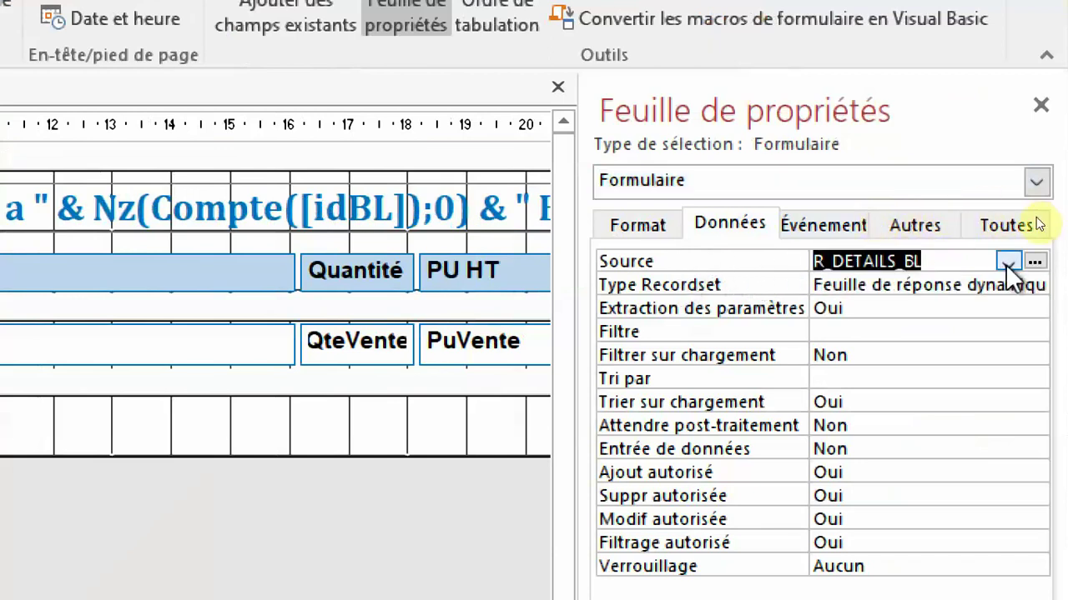
{"action": "left_click", "coordinate": [1008, 263]}
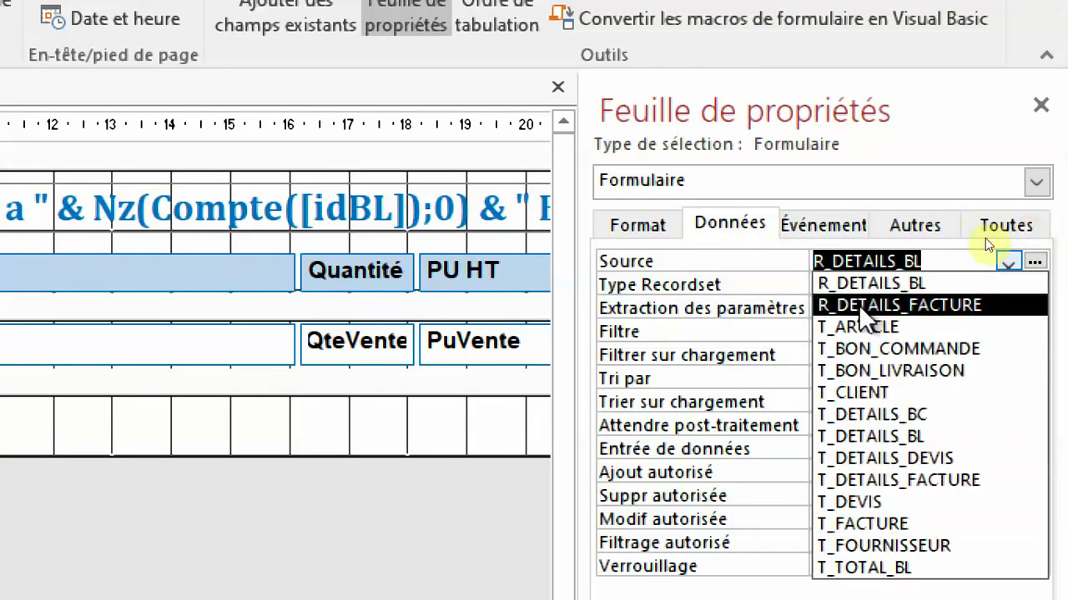
{"action": "left_click", "coordinate": [920, 307]}
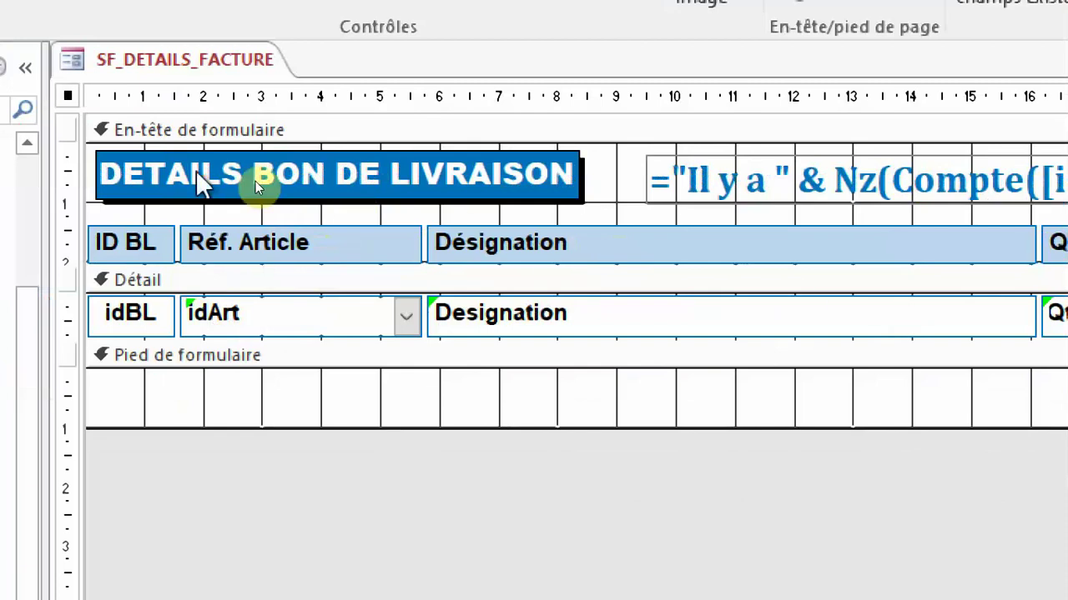
Step: Change the form header's title label to DETAILS FACTURE and narrow it to about 6 cm to fit the text
{"action": "left_click", "coordinate": [286, 192]}
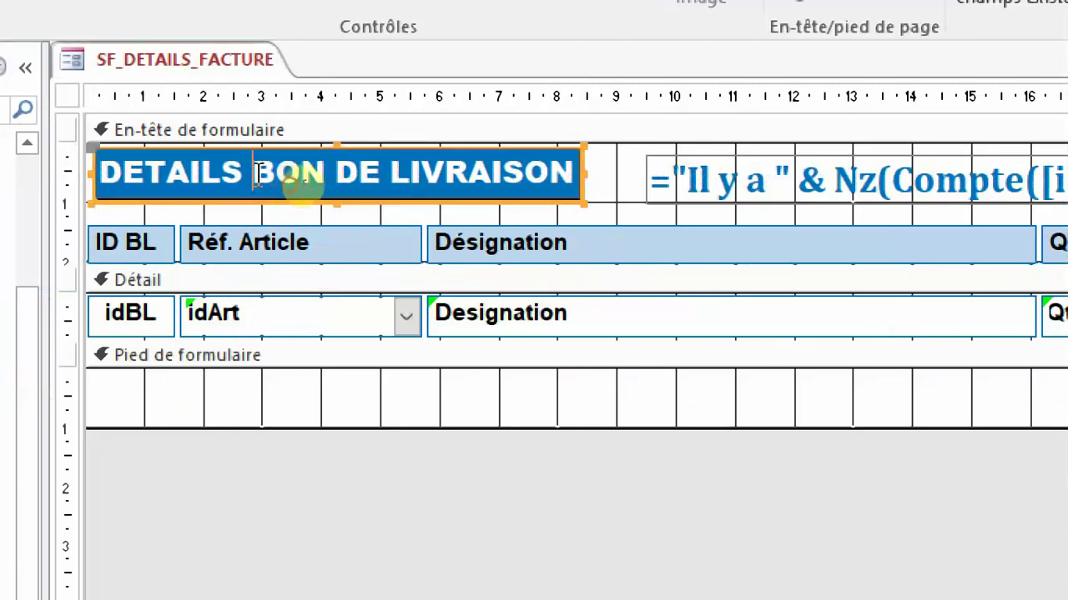
{"action": "double_click", "coordinate": [250, 174]}
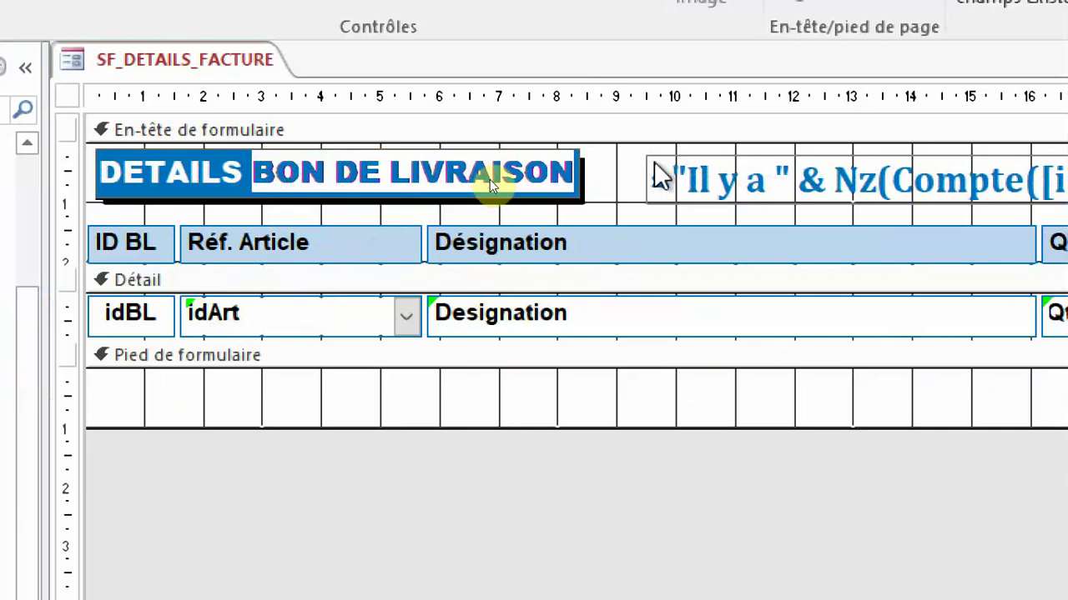
{"action": "type", "text": "FACT"}
{"action": "type", "text": "URE"}
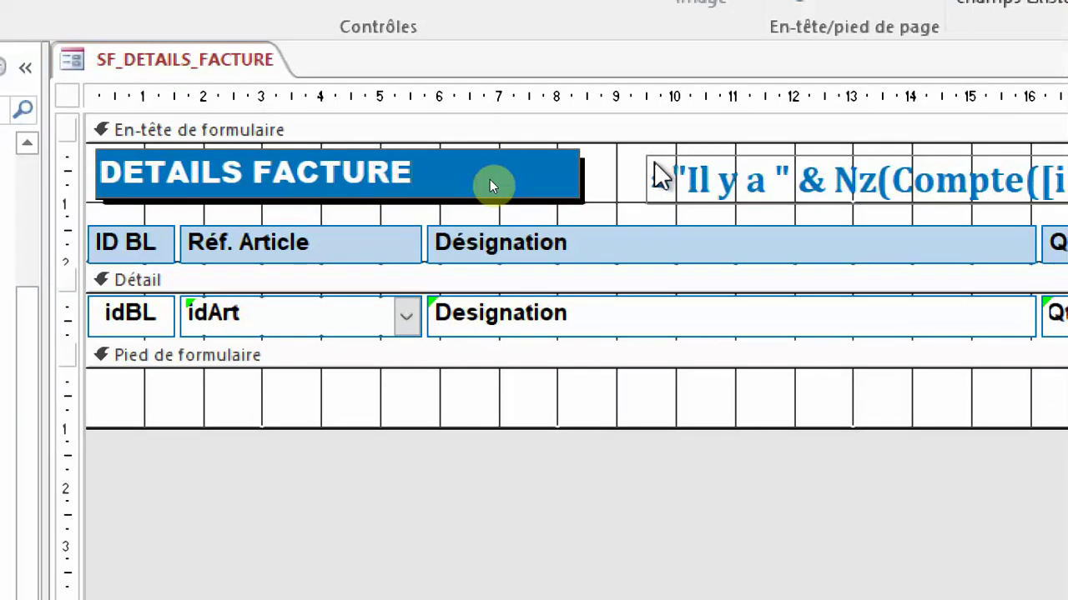
{"action": "key", "text": "Return"}
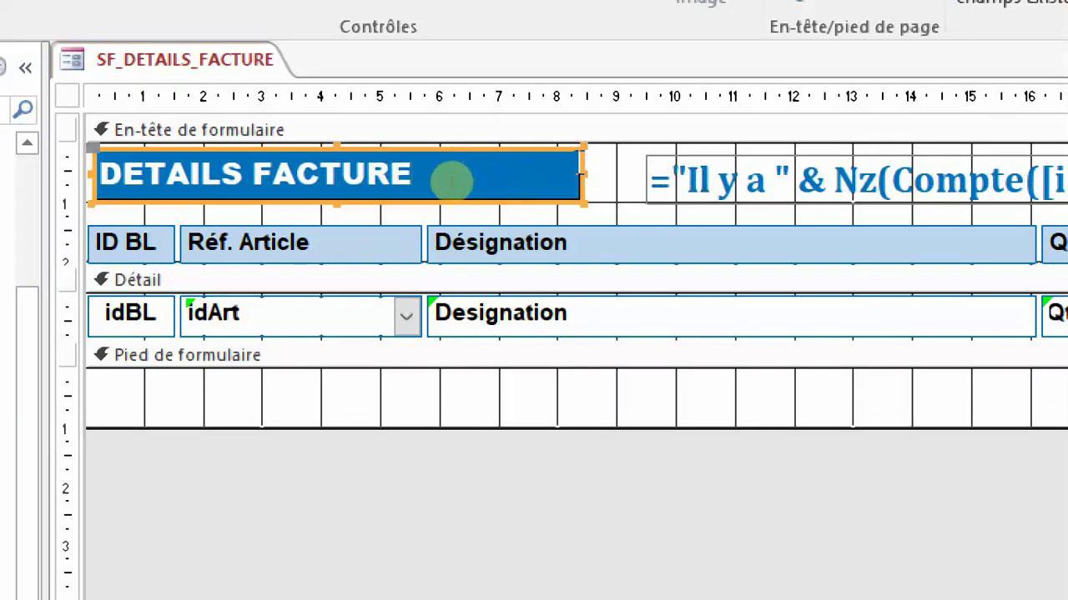
{"action": "left_click_drag", "start_coordinate": [584, 171], "coordinate": [451, 191]}
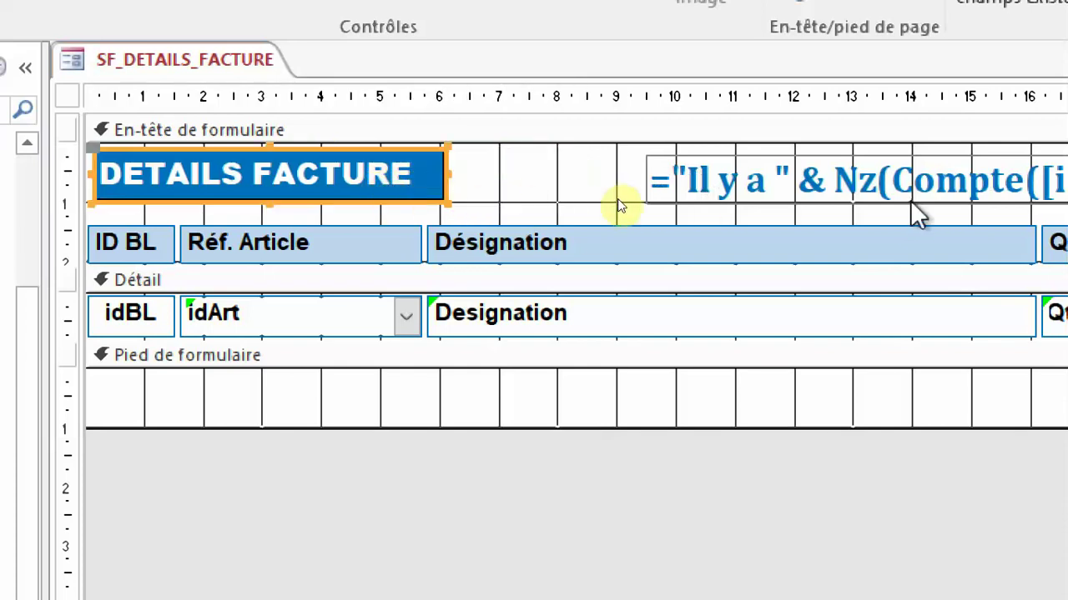
Step: Shift the record-count text box in the form header toward the title so it starts at about 8 cm, and close the property sheet
{"action": "left_click_drag", "start_coordinate": [842, 172], "coordinate": [734, 204]}
{"action": "double_click", "coordinate": [734, 204]}
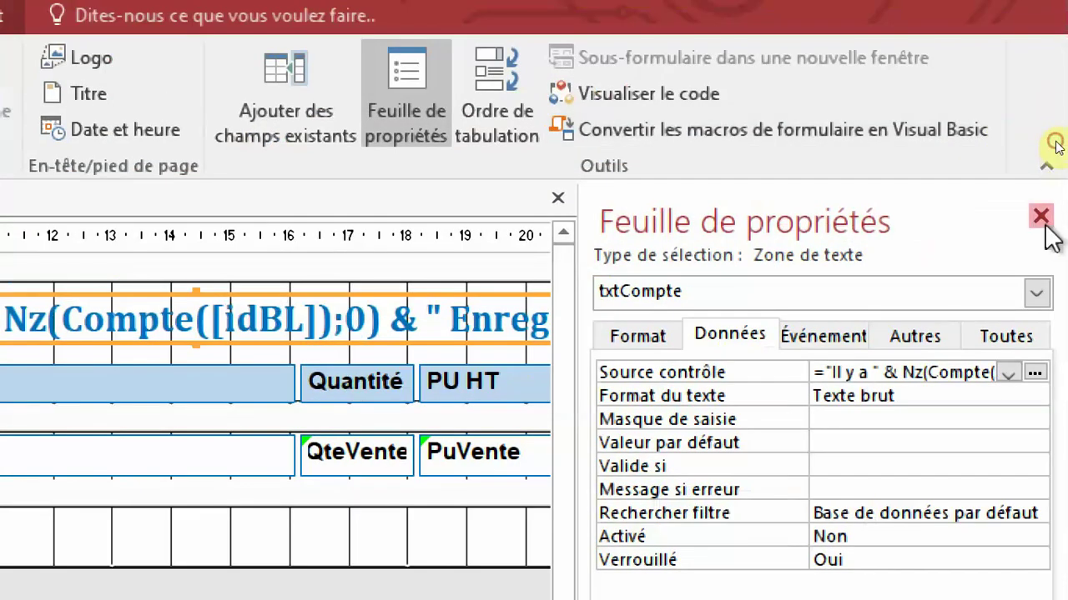
{"action": "left_click", "coordinate": [1067, 179]}
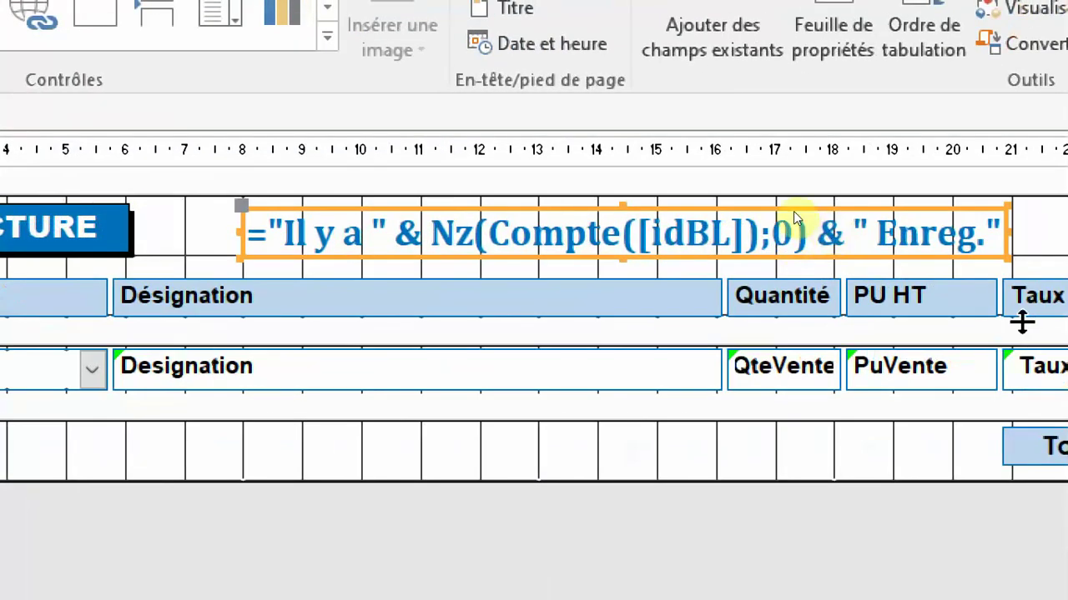
Step: Replace the idBL field with * inside the Compte function of the header's record-count expression
{"action": "left_click", "coordinate": [680, 234]}
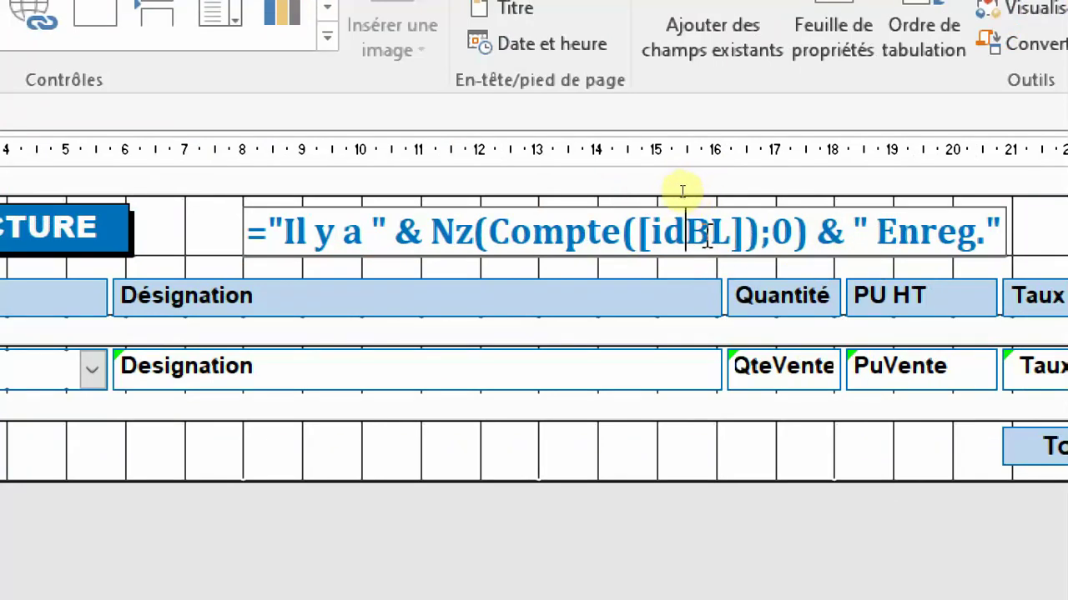
{"action": "key", "text": "Right"}
{"action": "key", "text": "Right"}
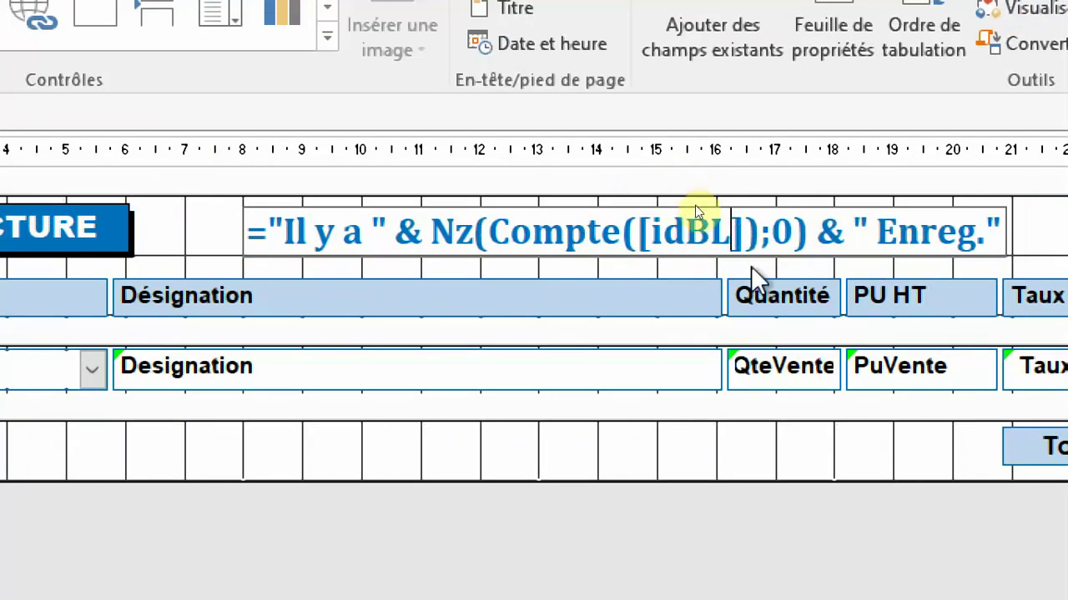
{"action": "key", "text": "BackSpace"}
{"action": "key", "text": "BackSpace"}
{"action": "key", "text": "BackSpace"}
{"action": "key", "text": "BackSpace"}
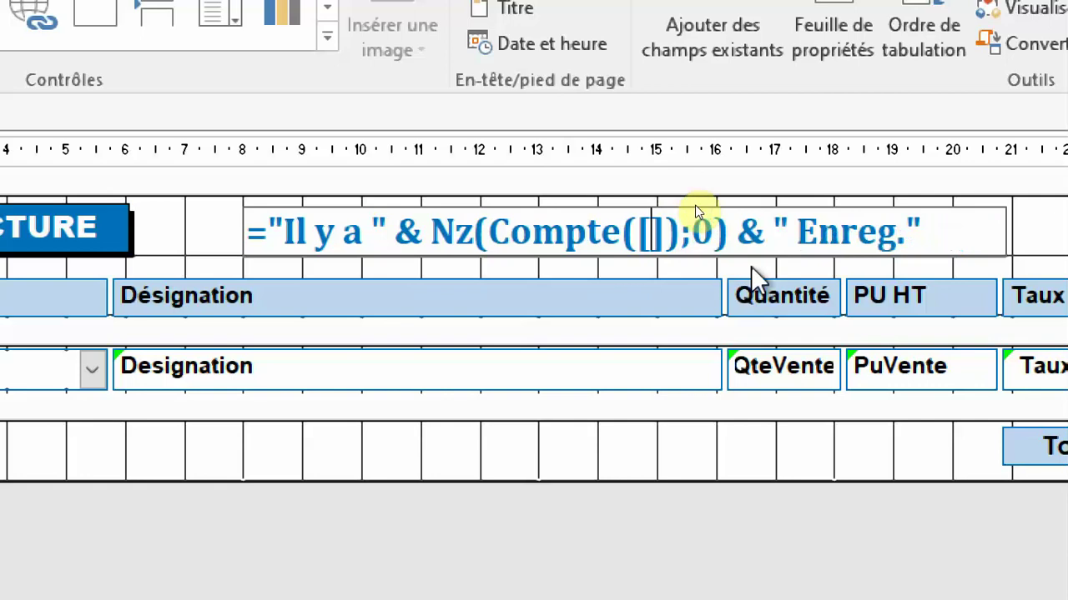
{"action": "type", "text": "*"}
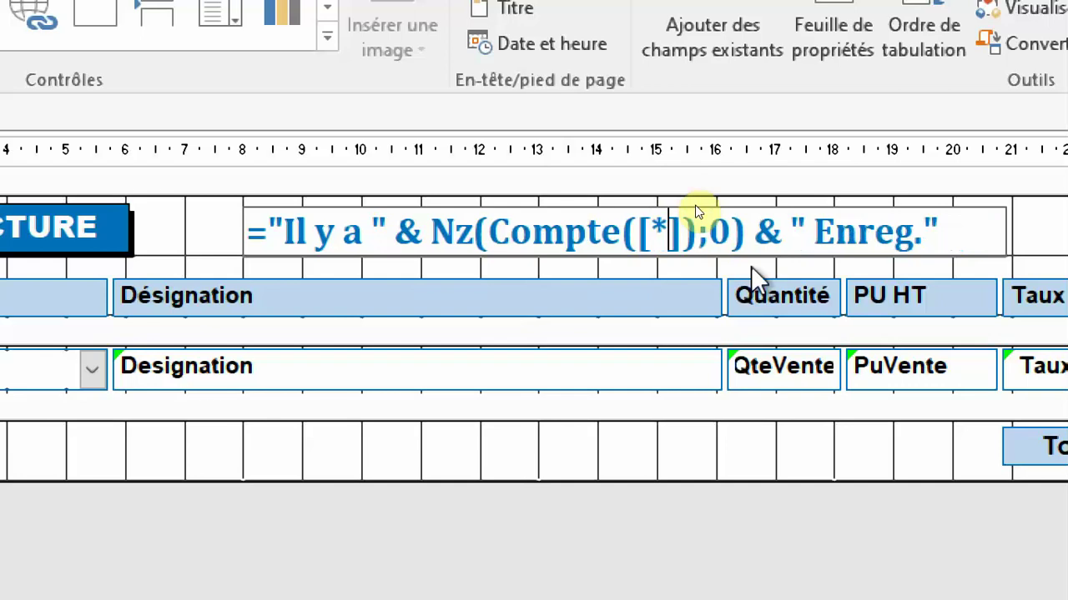
{"action": "key", "text": "Return"}
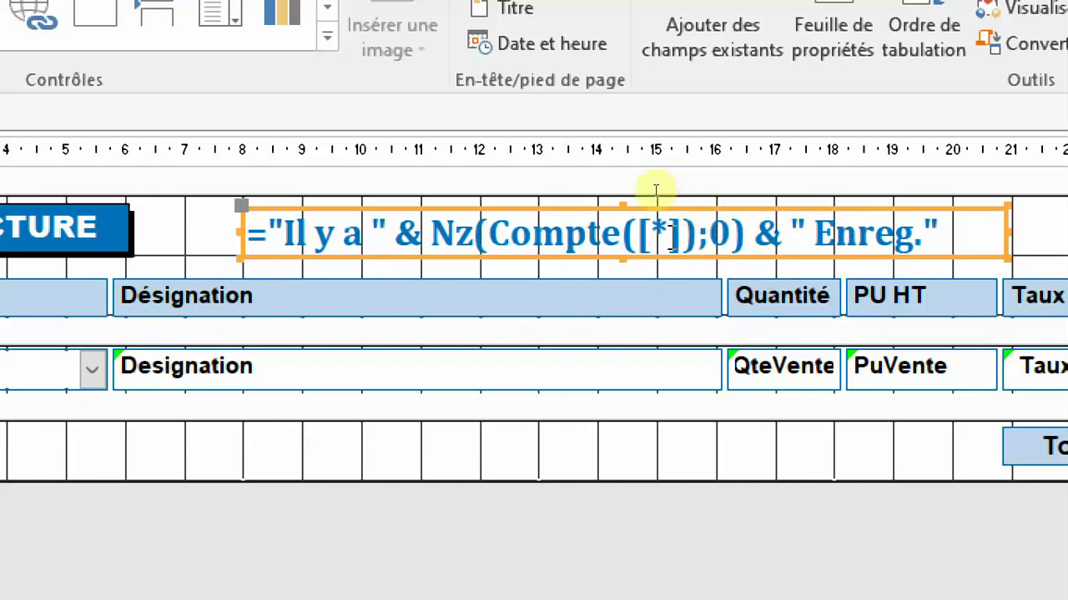
{"action": "left_click", "coordinate": [669, 235]}
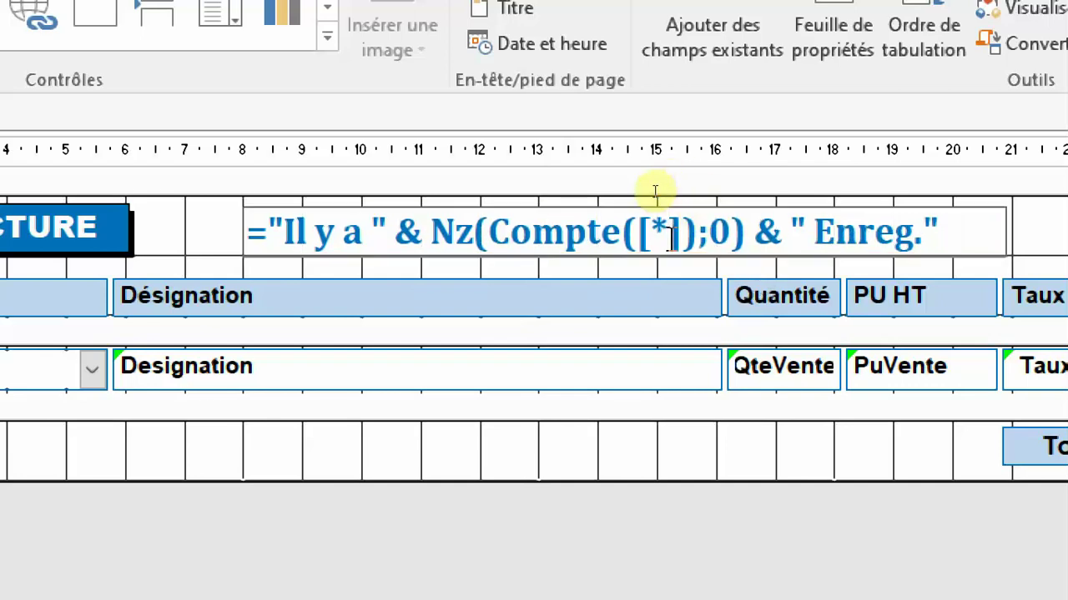
{"action": "left_click", "coordinate": [660, 344]}
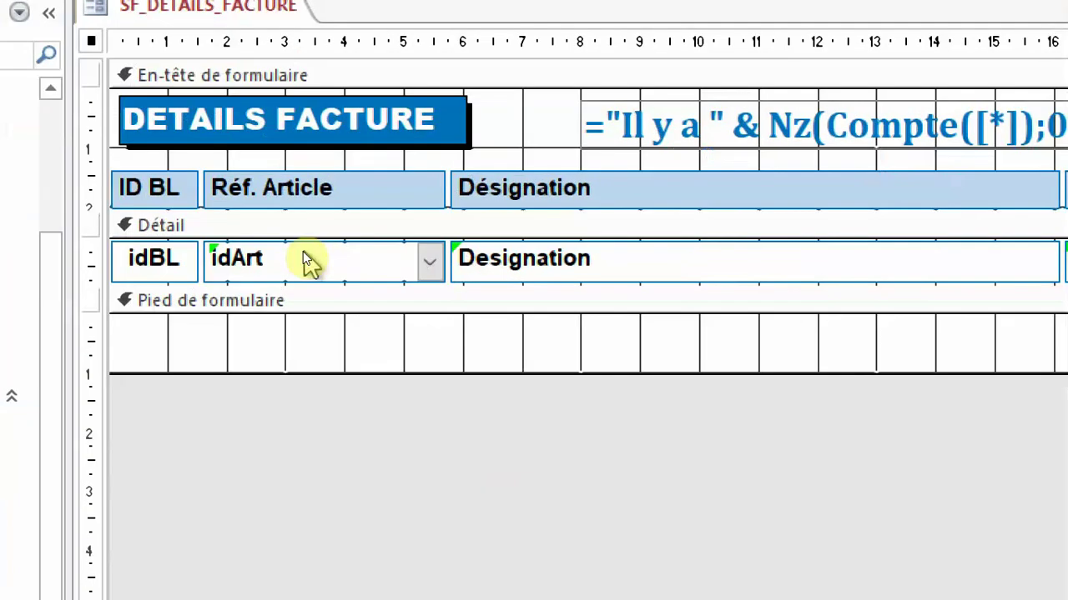
Step: Delete the Réf. Article, Désignation, Quantité and PU HT columns from the subform layout
{"action": "right_click", "coordinate": [302, 260]}
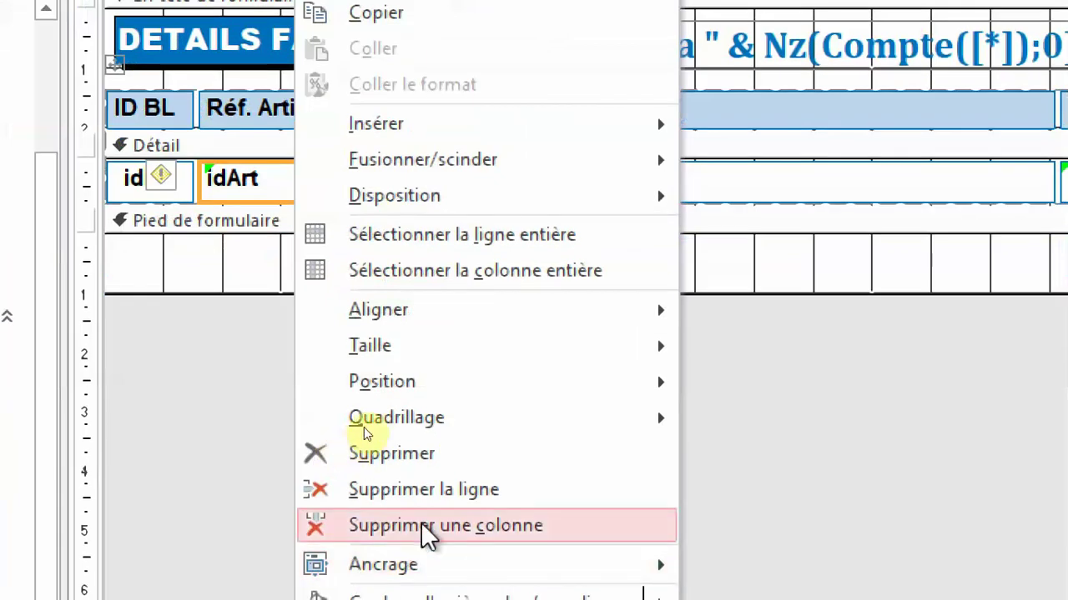
{"action": "left_click", "coordinate": [412, 525]}
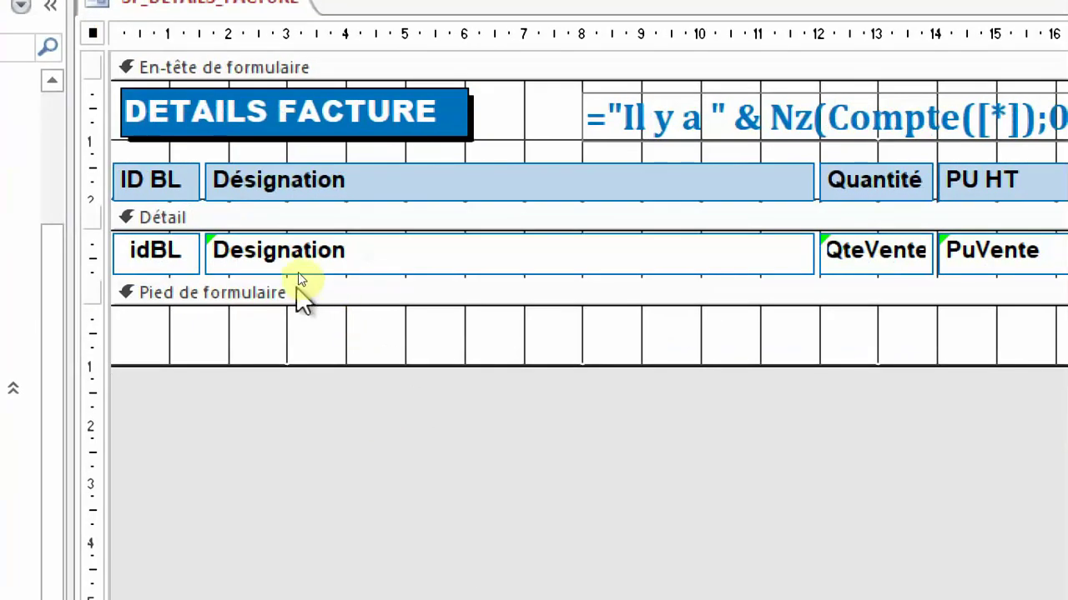
{"action": "right_click", "coordinate": [309, 250]}
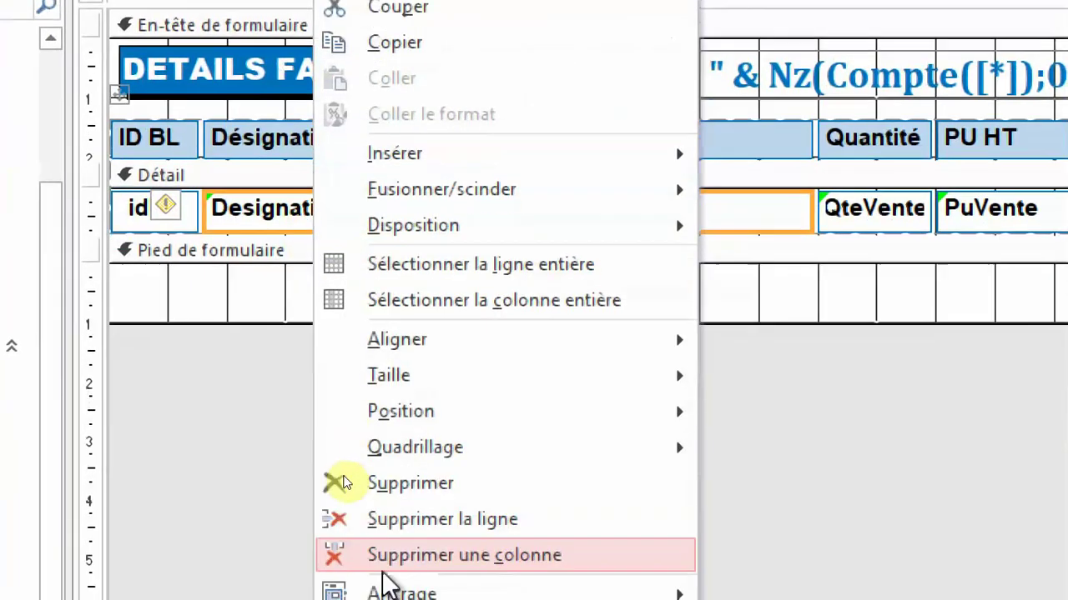
{"action": "left_click", "coordinate": [399, 557]}
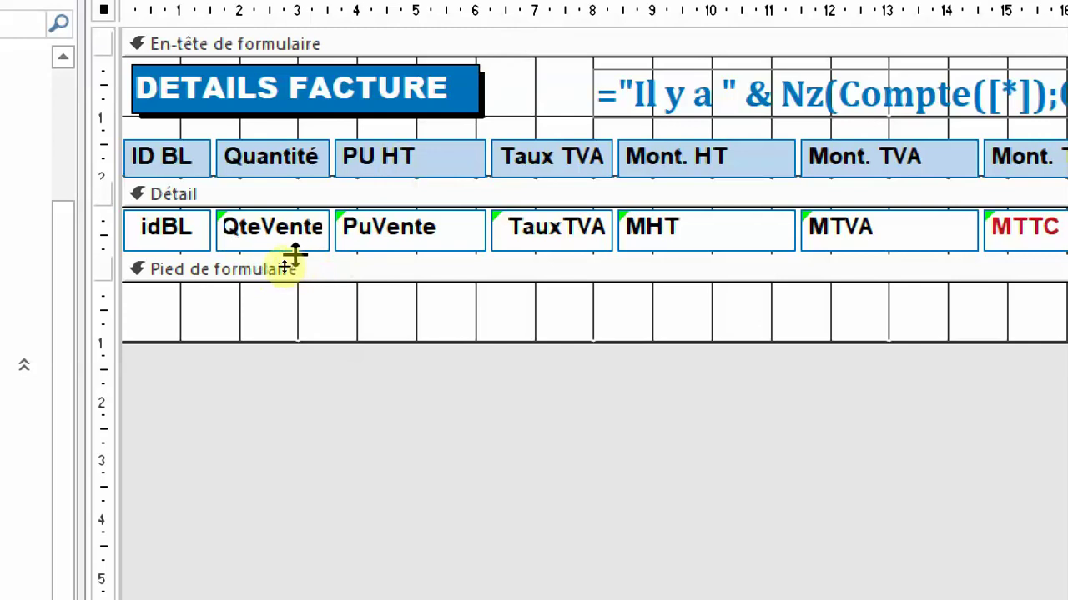
{"action": "right_click", "coordinate": [267, 246]}
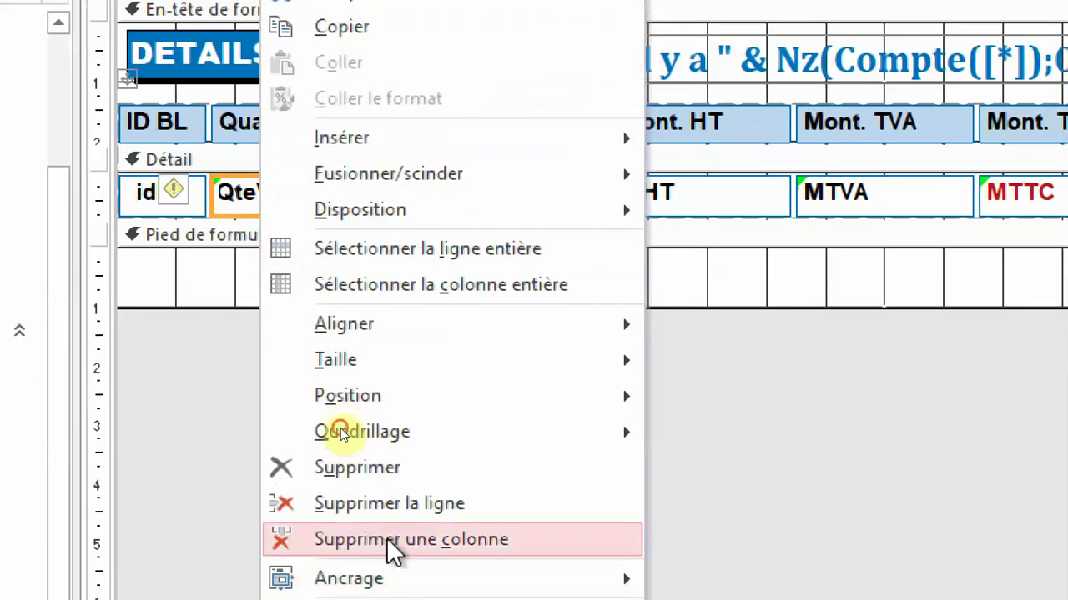
{"action": "left_click", "coordinate": [386, 542]}
{"action": "right_click", "coordinate": [273, 191]}
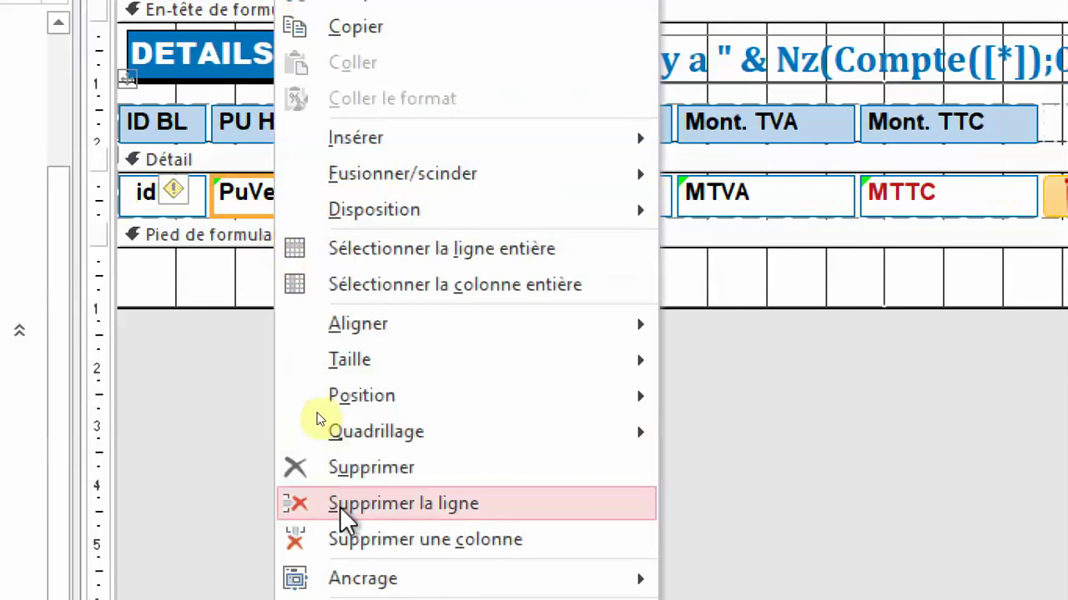
{"action": "left_click", "coordinate": [344, 540]}
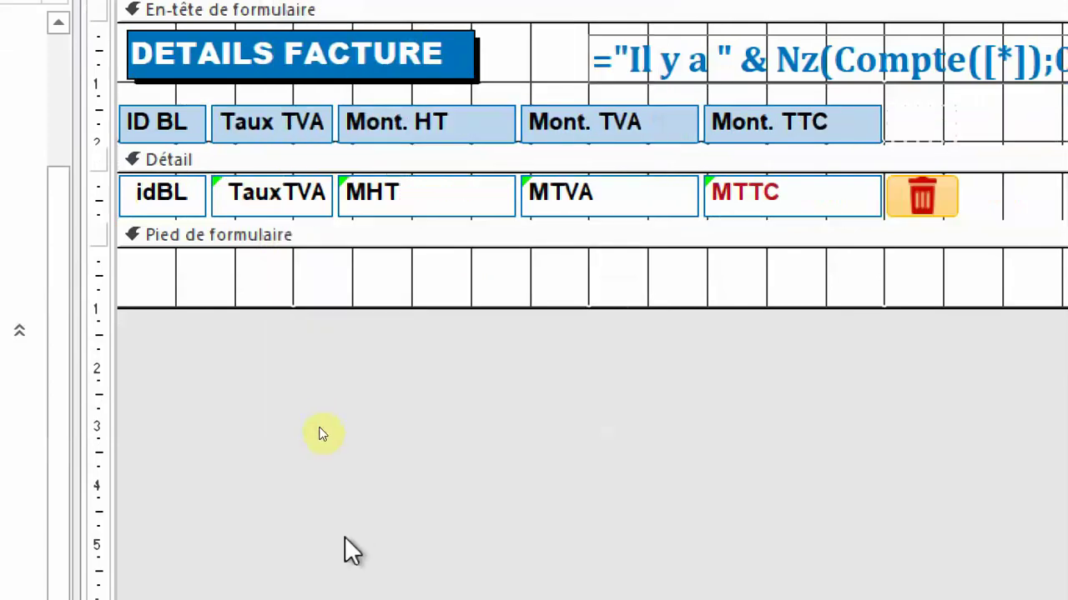
Step: Delete the Taux TVA, Mont. HT, Mont. TVA and Mont. TTC columns, keeping only idBL and the delete button
{"action": "right_click", "coordinate": [288, 200]}
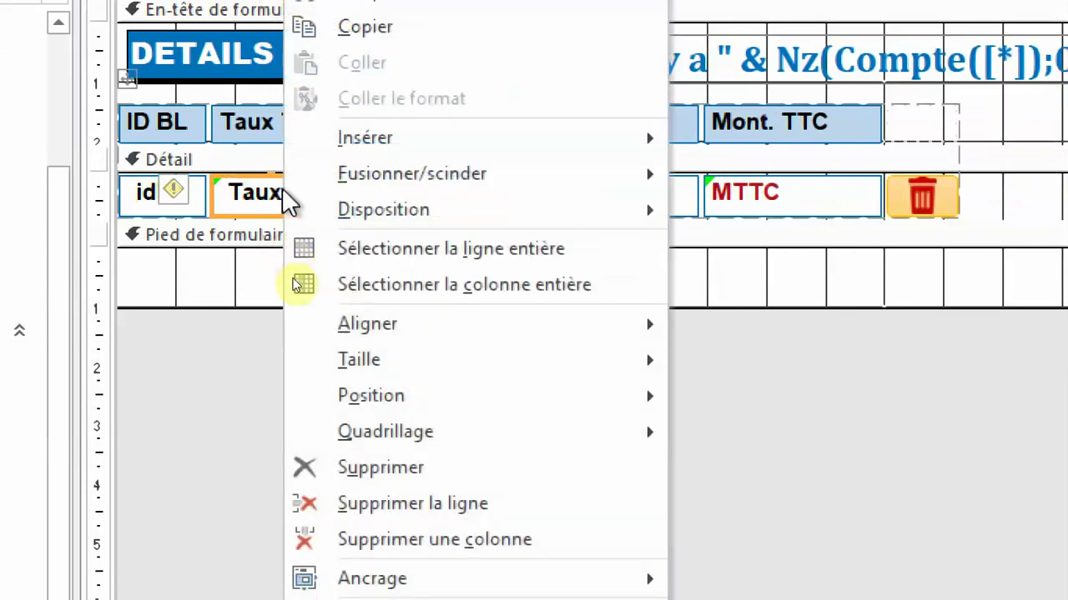
{"action": "left_click", "coordinate": [350, 539]}
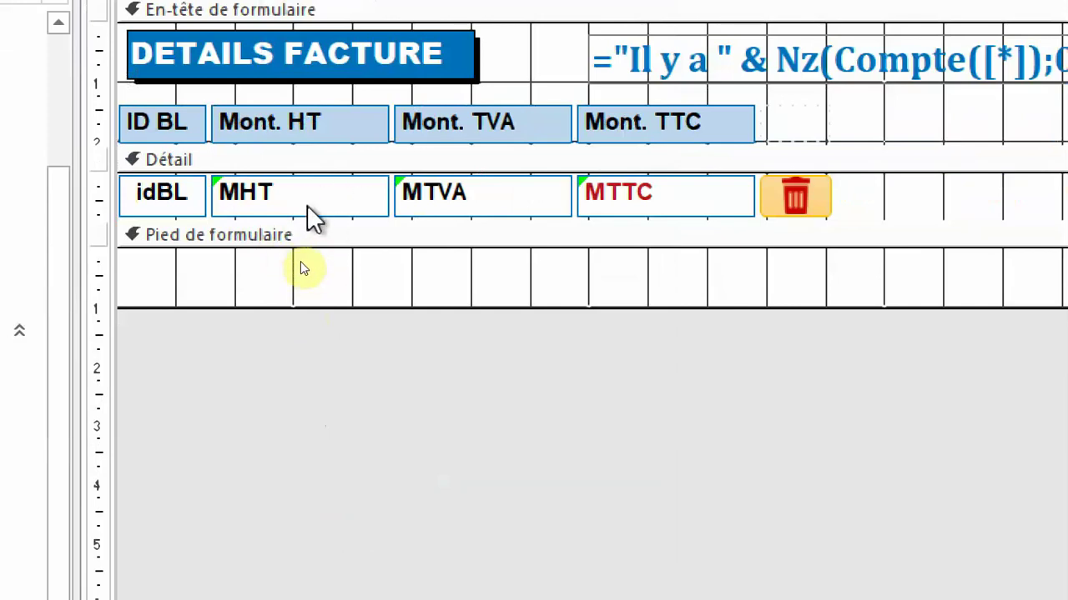
{"action": "right_click", "coordinate": [305, 210]}
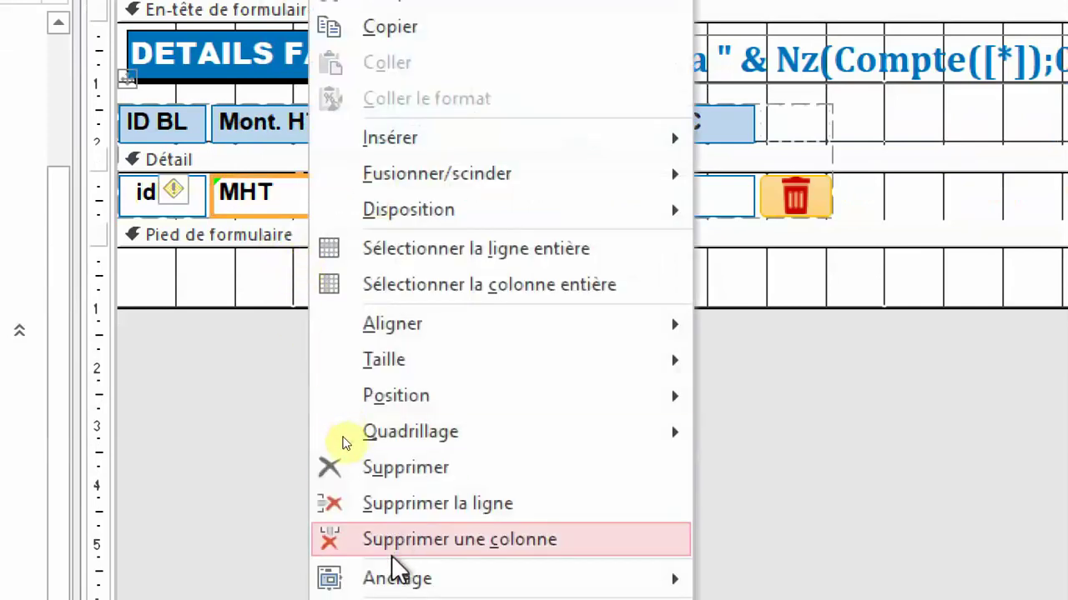
{"action": "left_click", "coordinate": [427, 532]}
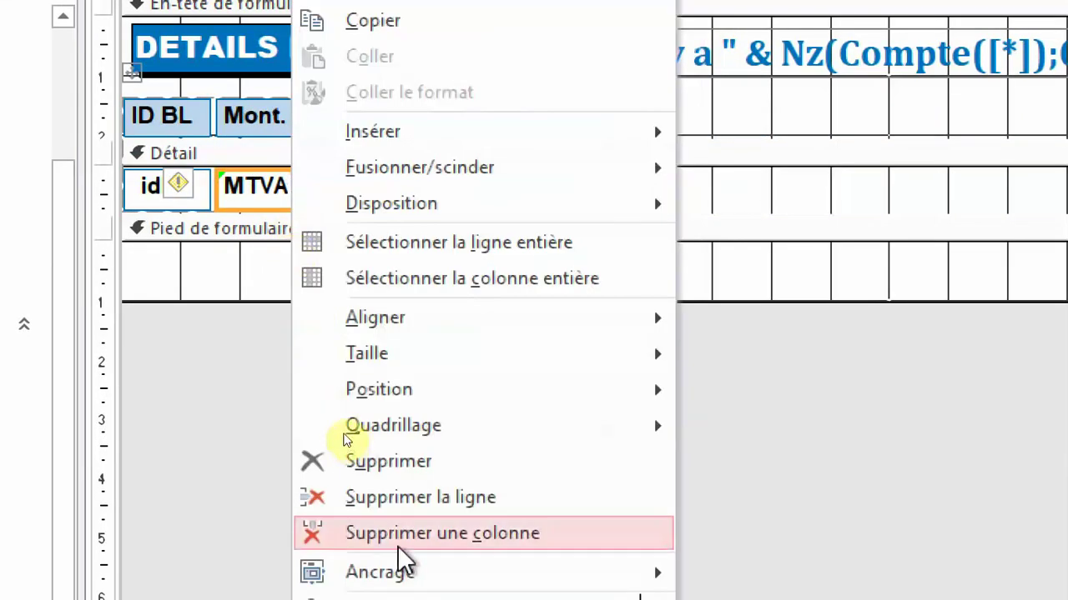
{"action": "left_click", "coordinate": [399, 534]}
{"action": "right_click", "coordinate": [293, 199]}
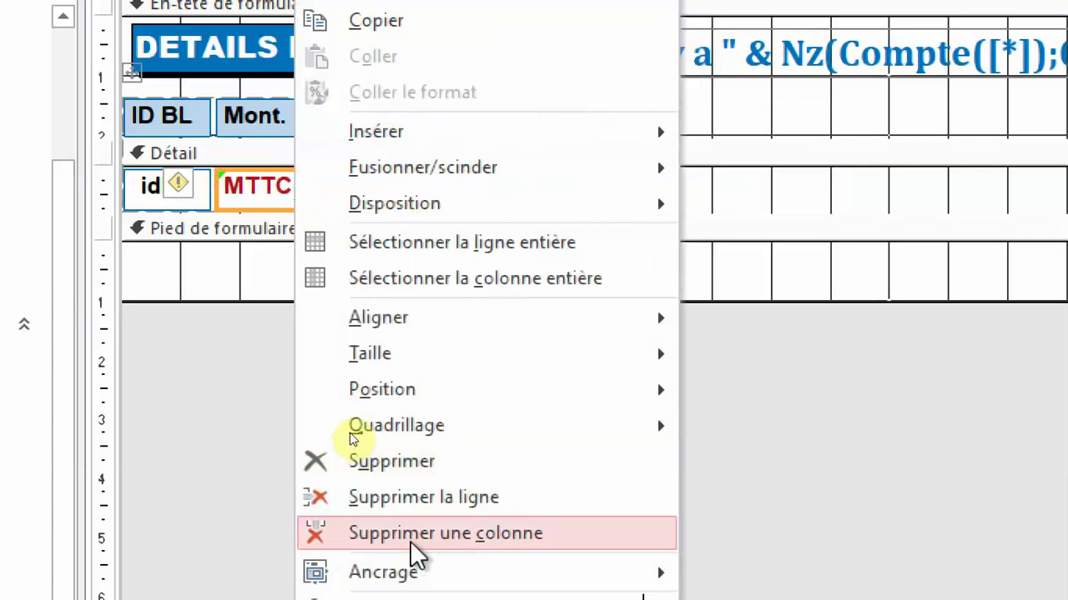
{"action": "left_click", "coordinate": [413, 538]}
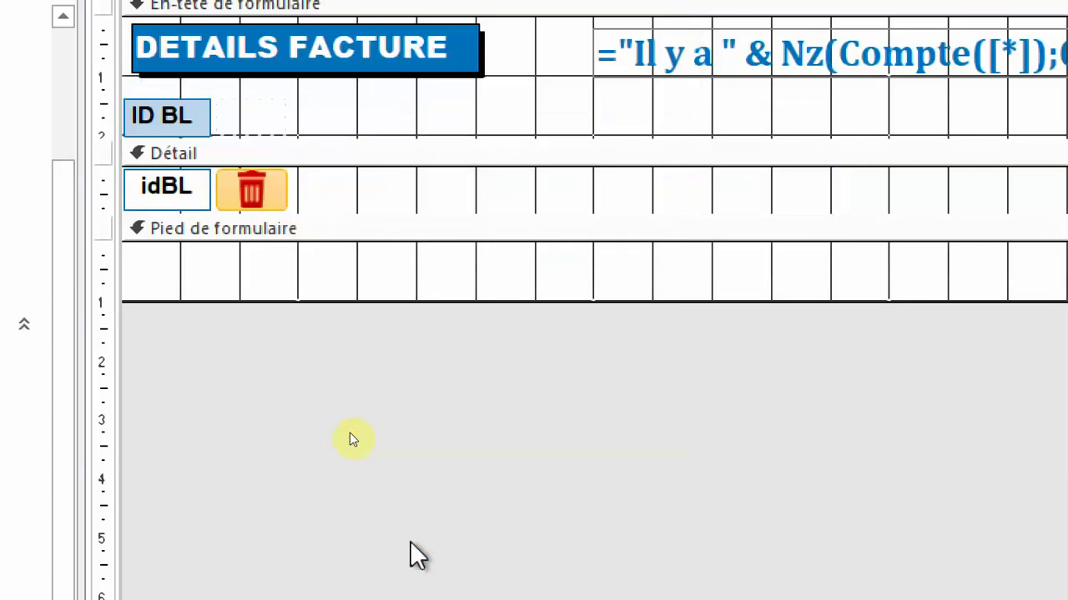
Step: Change the ID BL column header label to N° Bon Livraison
{"action": "left_click", "coordinate": [184, 117]}
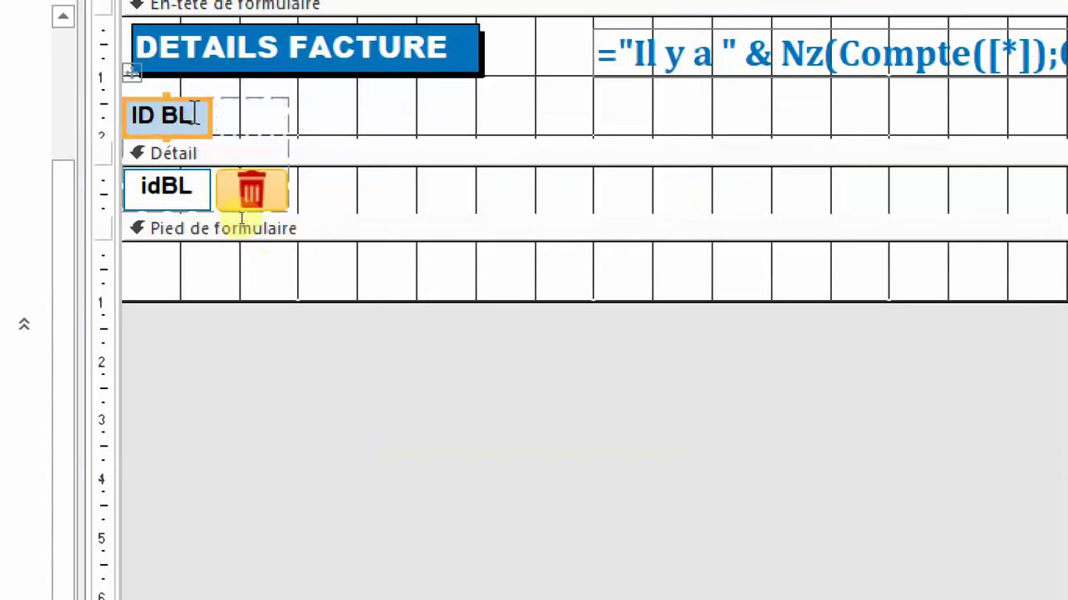
{"action": "left_click", "coordinate": [194, 115]}
{"action": "left_click_drag", "start_coordinate": [195, 114], "coordinate": [126, 117]}
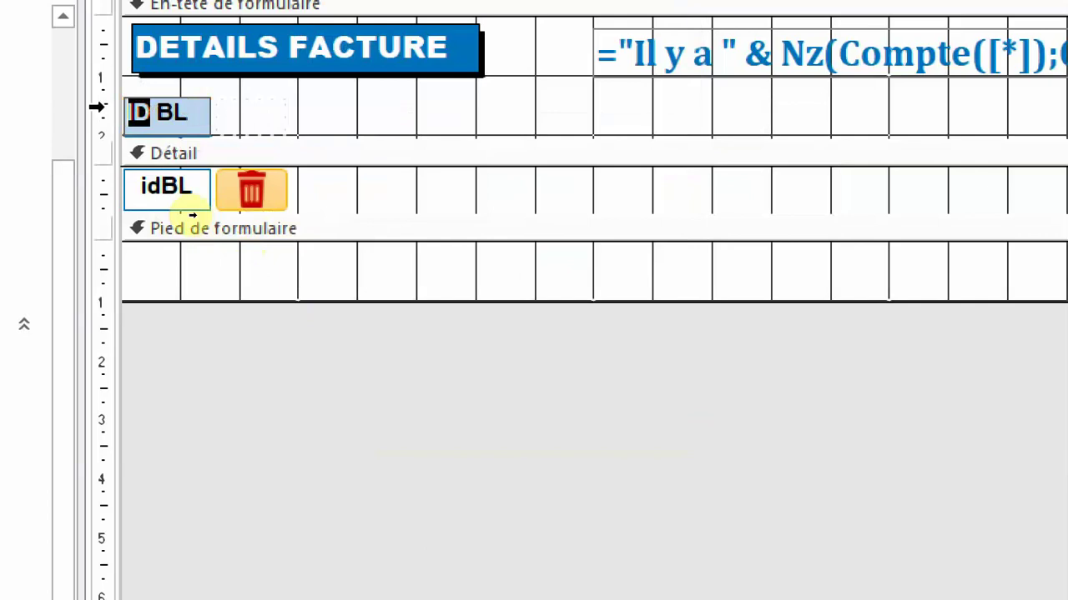
{"action": "type", "text": "N°"}
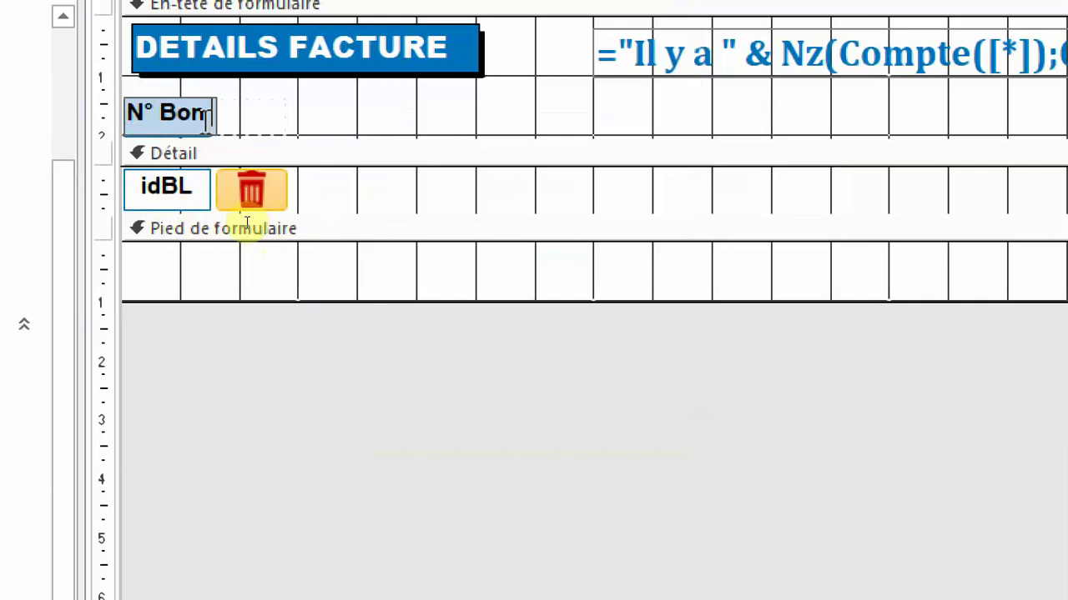
{"action": "type", "text": "Bon de"}
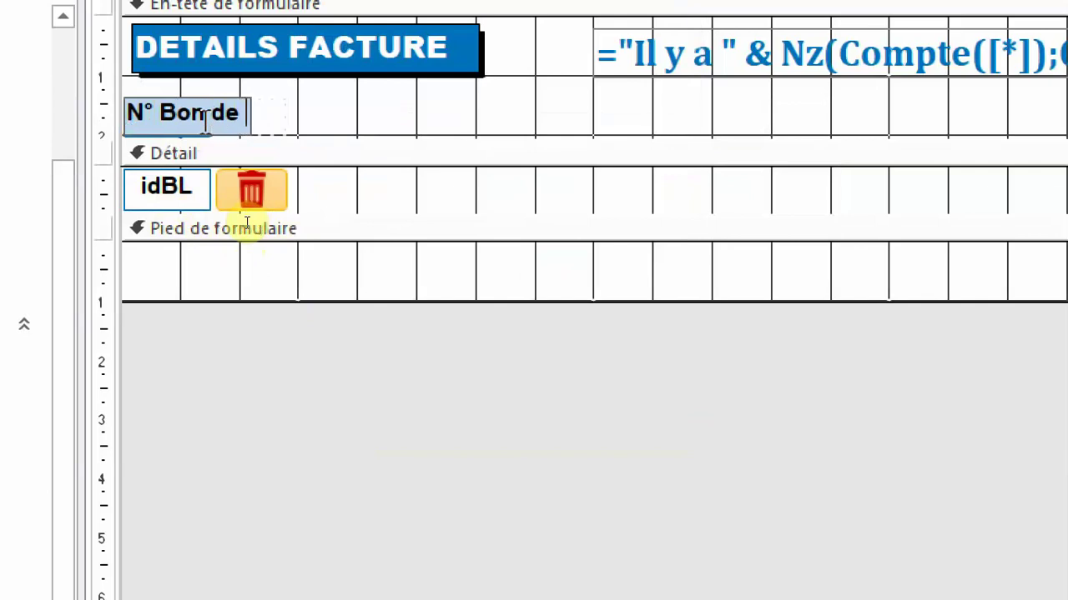
{"action": "key", "text": "BackSpace"}
{"action": "key", "text": "BackSpace"}
{"action": "key", "text": "BackSpace"}
{"action": "key", "text": "BackSpace"}
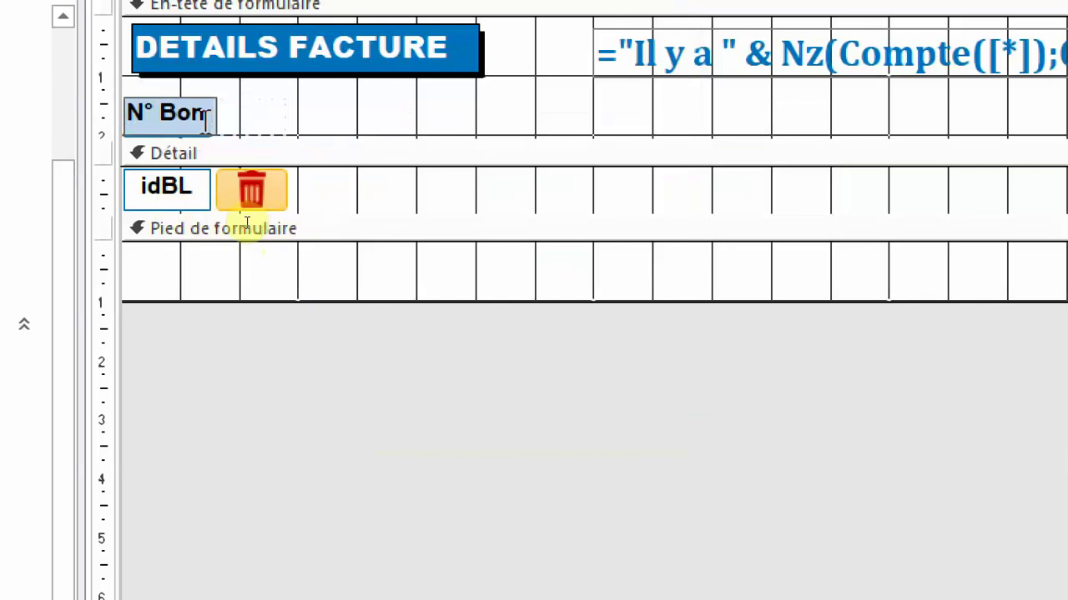
{"action": "type", "text": "Livrai"}
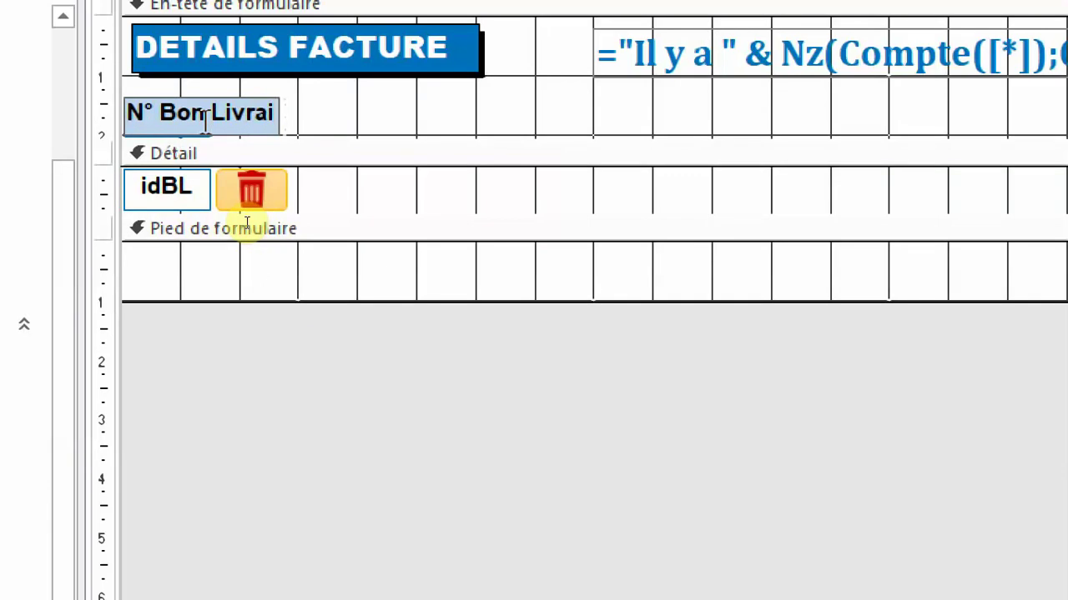
{"action": "type", "text": "son"}
{"action": "key", "text": "Return"}
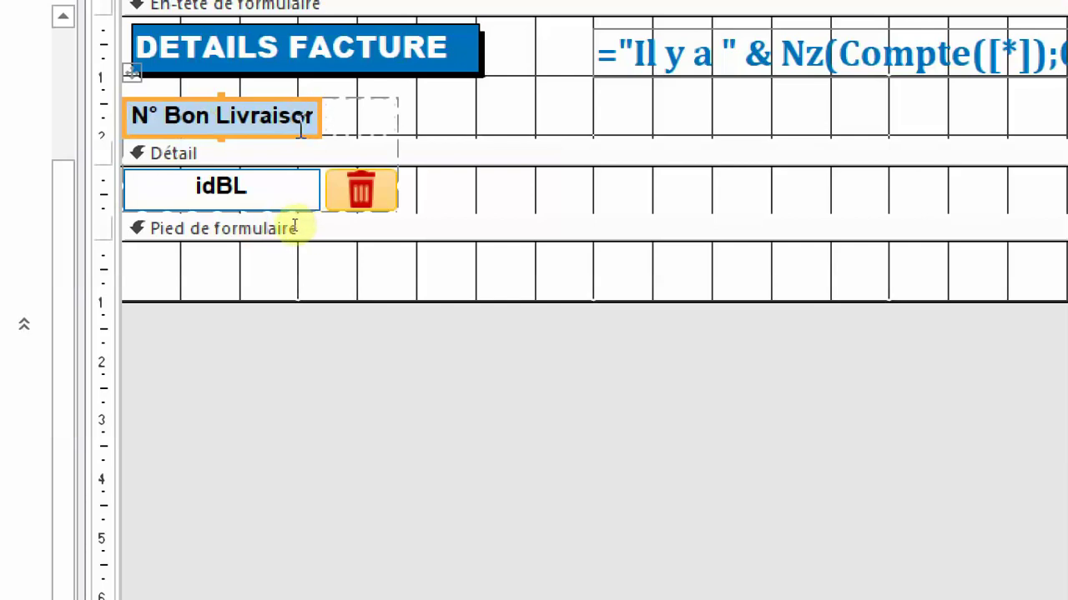
Step: Widen the idBL column to about 3.7 cm so that its header text fits
{"action": "key", "text": "F2"}
{"action": "left_click", "coordinate": [316, 271]}
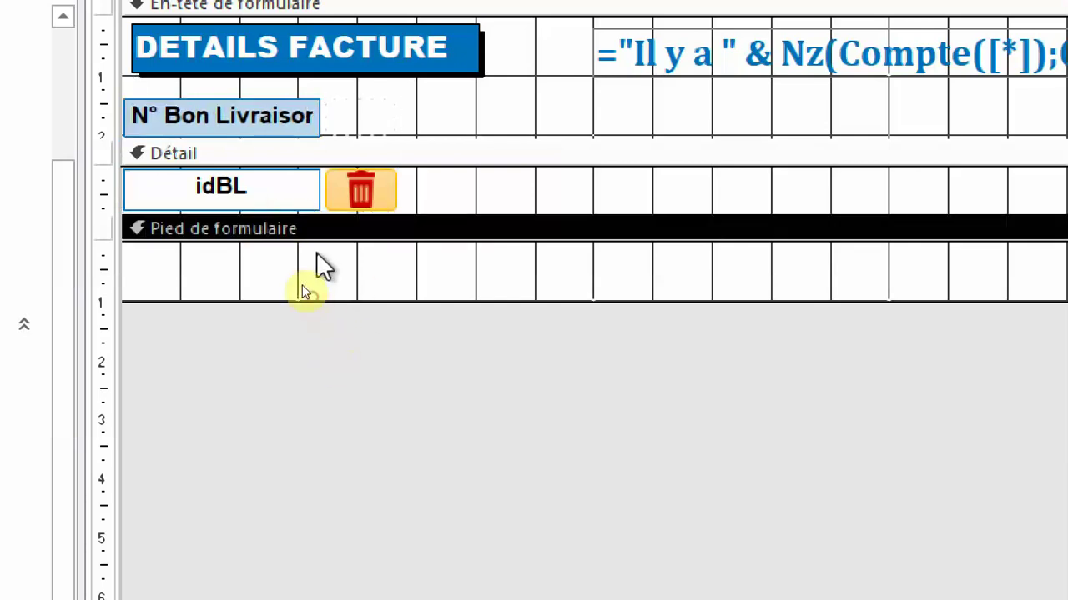
{"action": "left_click", "coordinate": [310, 200]}
{"action": "left_click", "coordinate": [327, 185]}
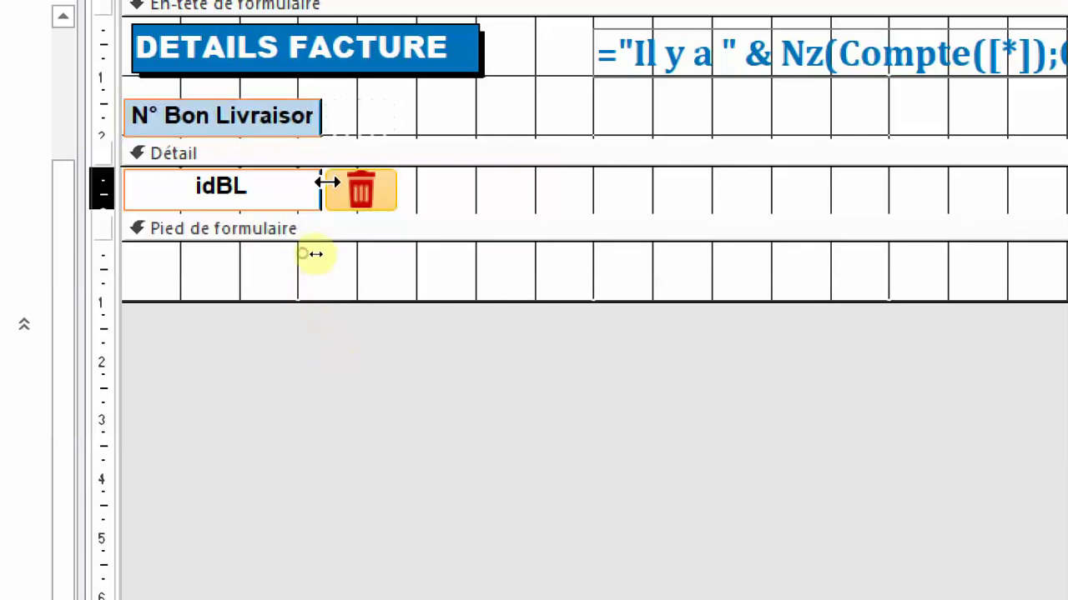
{"action": "left_click_drag", "start_coordinate": [360, 188], "coordinate": [364, 186]}
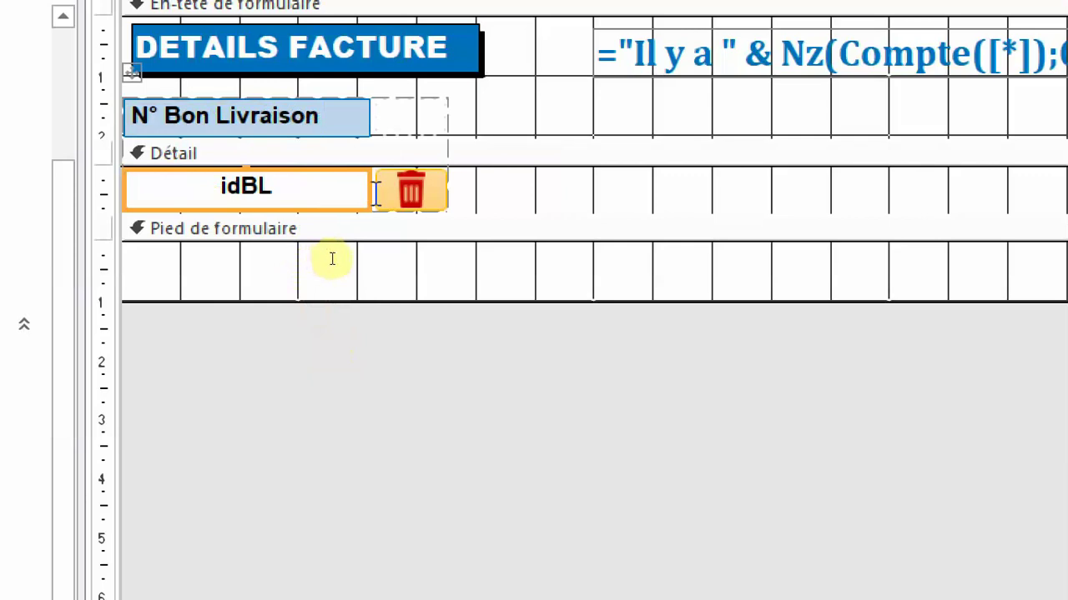
{"action": "left_click_drag", "start_coordinate": [365, 192], "coordinate": [341, 189]}
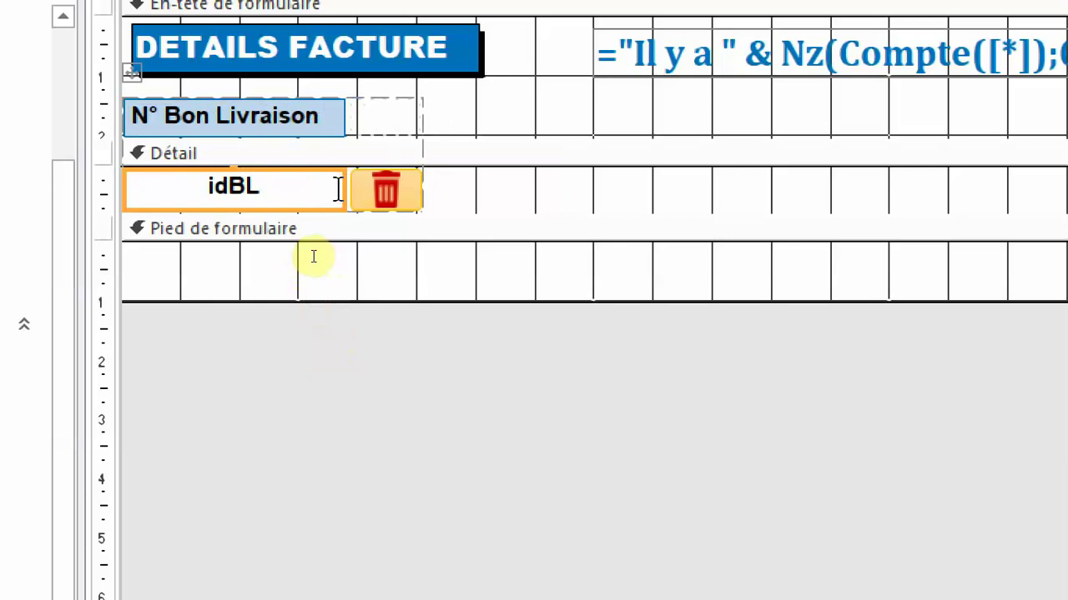
Step: Center the text of the N° Bon Livraison header label
{"action": "left_click", "coordinate": [309, 116]}
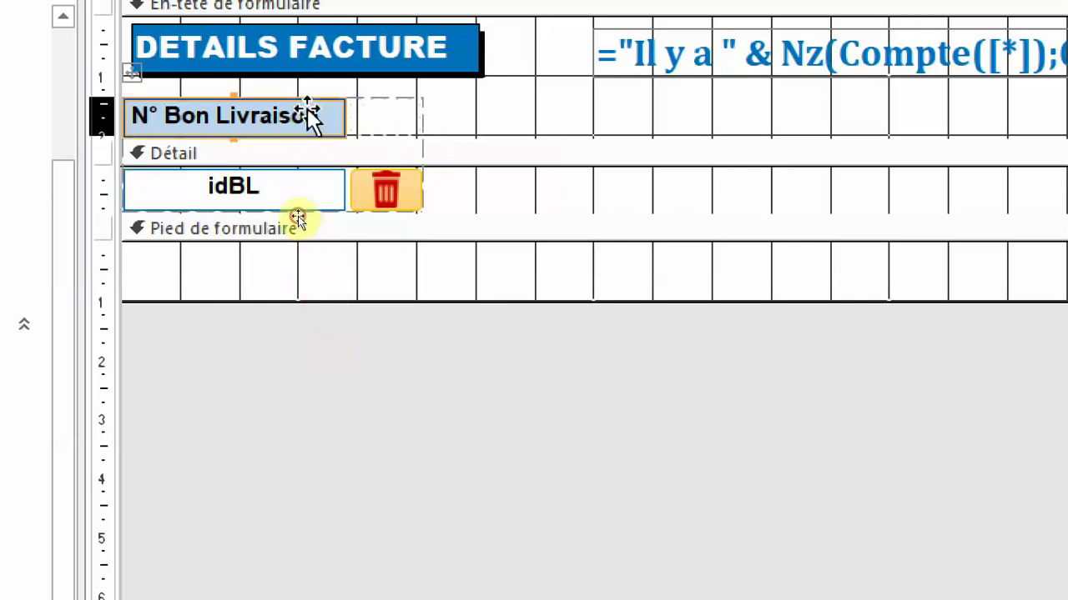
{"action": "left_click", "coordinate": [572, 74]}
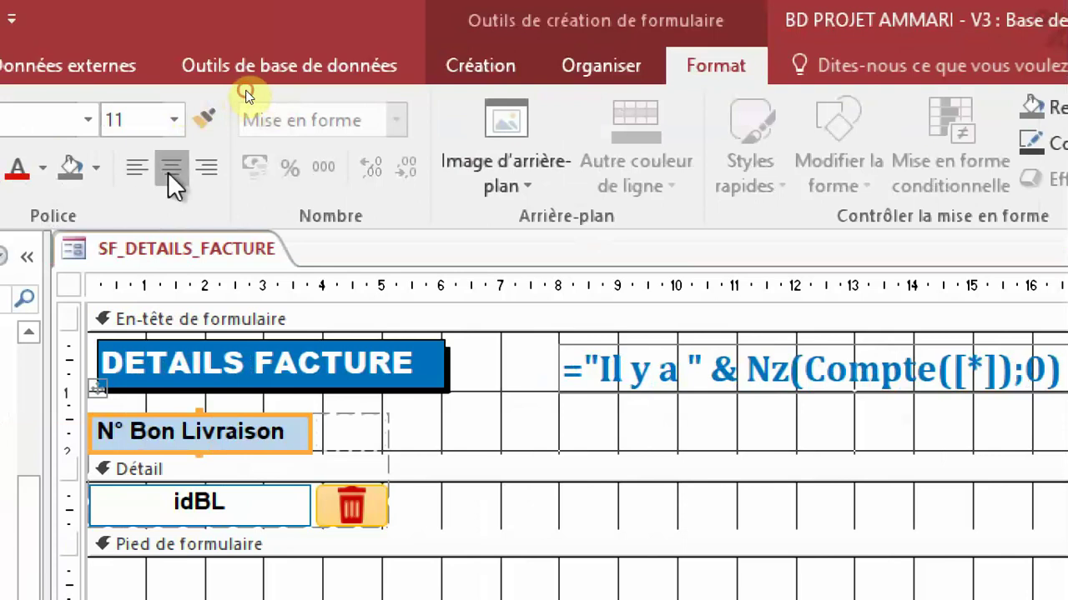
{"action": "left_click", "coordinate": [168, 172]}
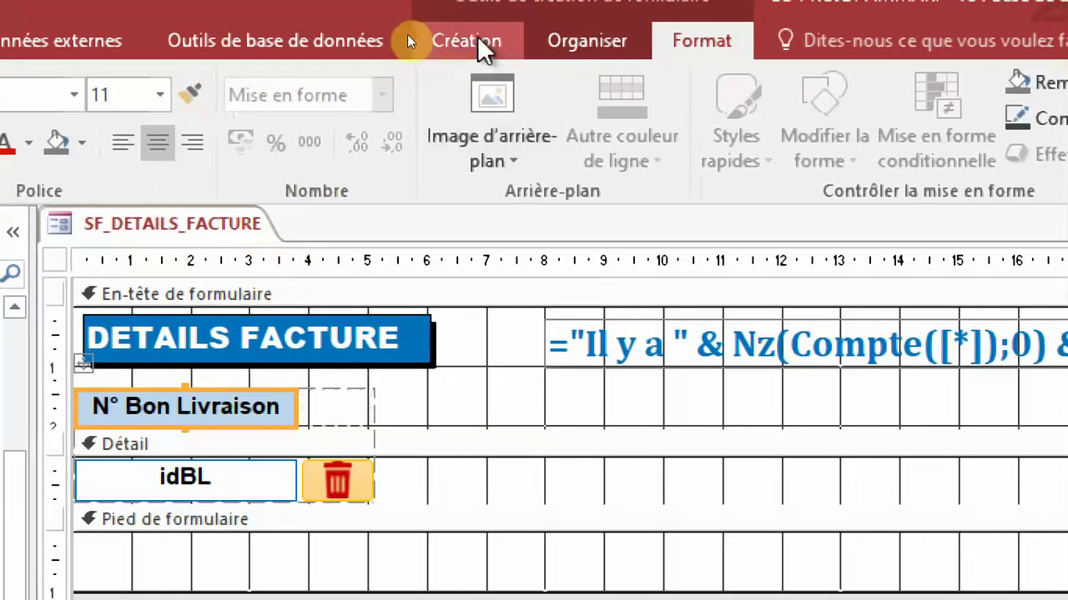
Step: Add the existing idFact field as a new column before idBL in the subform layout
{"action": "left_click", "coordinate": [477, 36]}
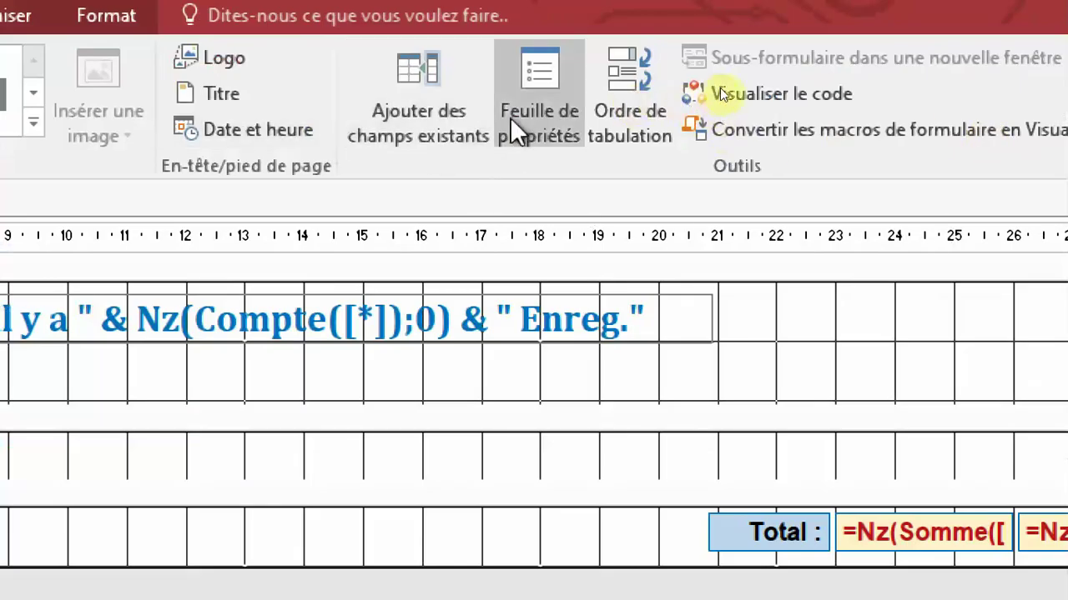
{"action": "left_click", "coordinate": [415, 127]}
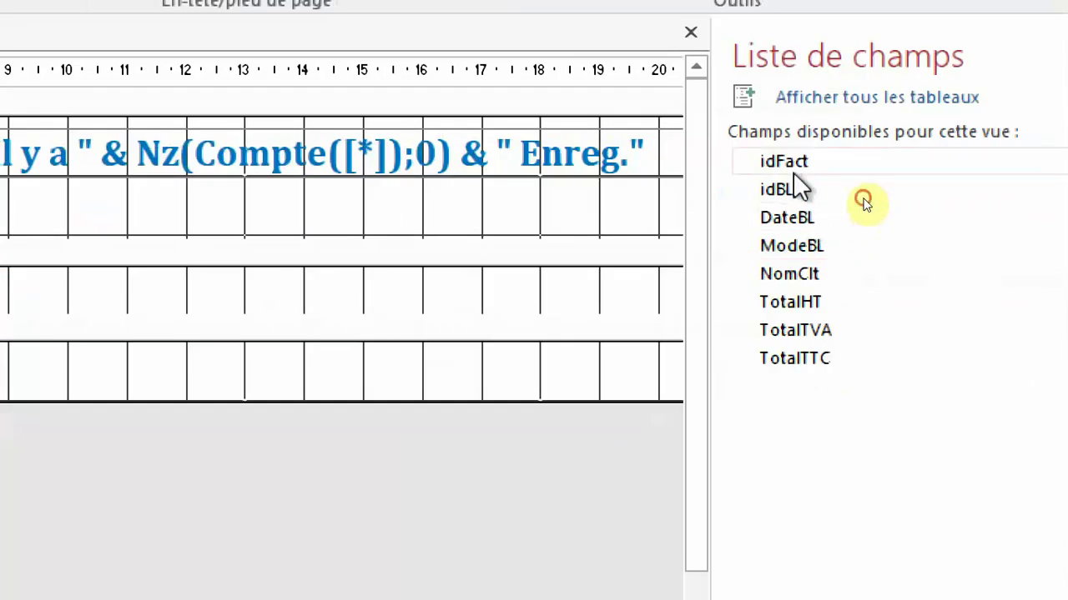
{"action": "left_click_drag", "start_coordinate": [785, 163], "coordinate": [0, 230]}
{"action": "left_click_drag", "start_coordinate": [6, 171], "coordinate": [420, 270]}
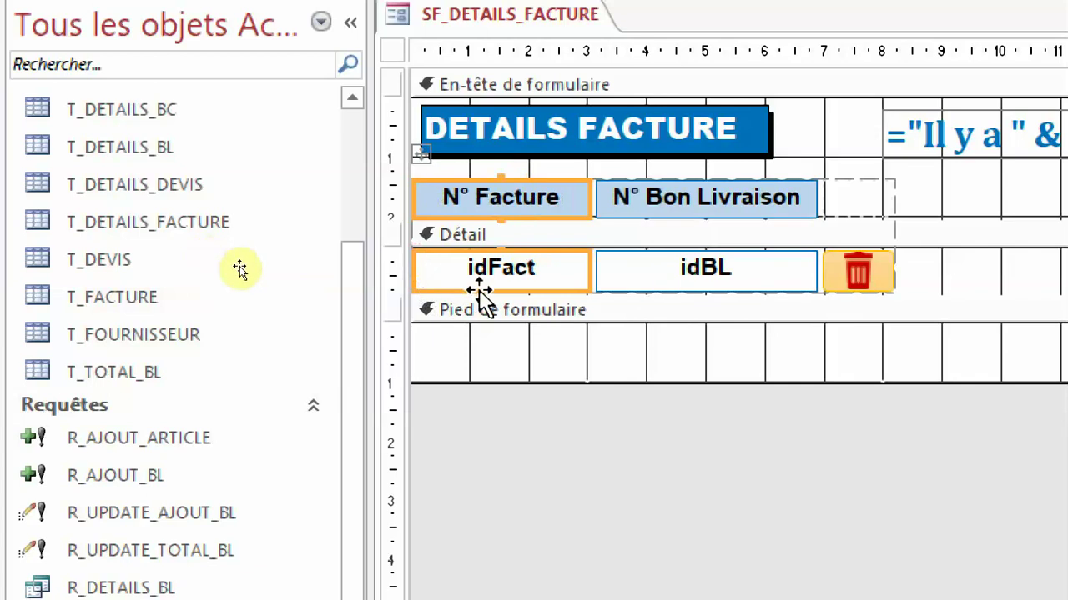
{"action": "left_click", "coordinate": [553, 460]}
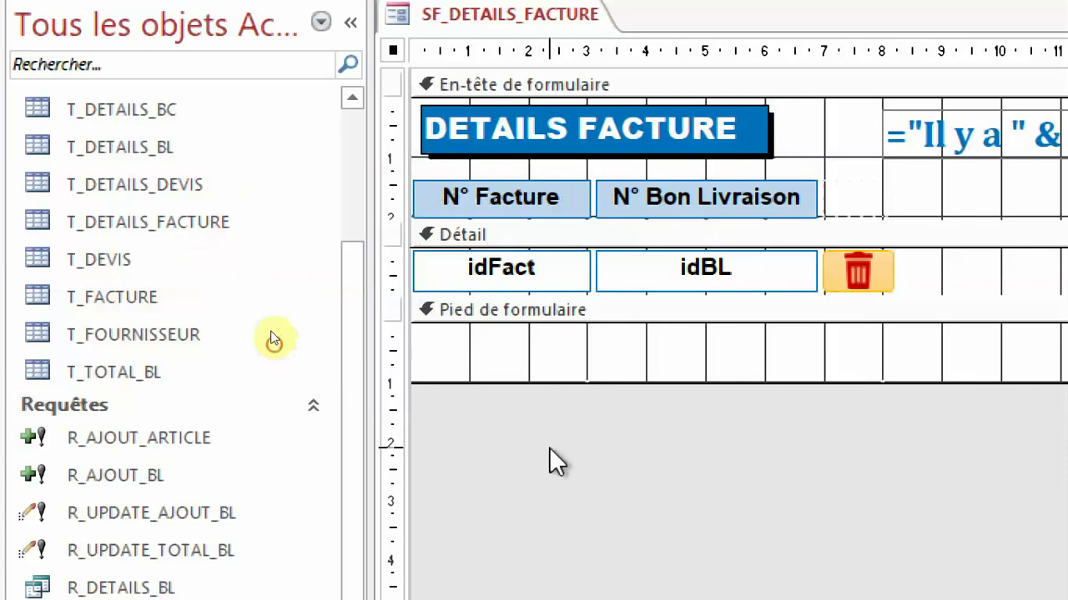
Step: Change the idFact column's header label to ID Facture
{"action": "left_click", "coordinate": [462, 210]}
{"action": "left_click", "coordinate": [469, 194]}
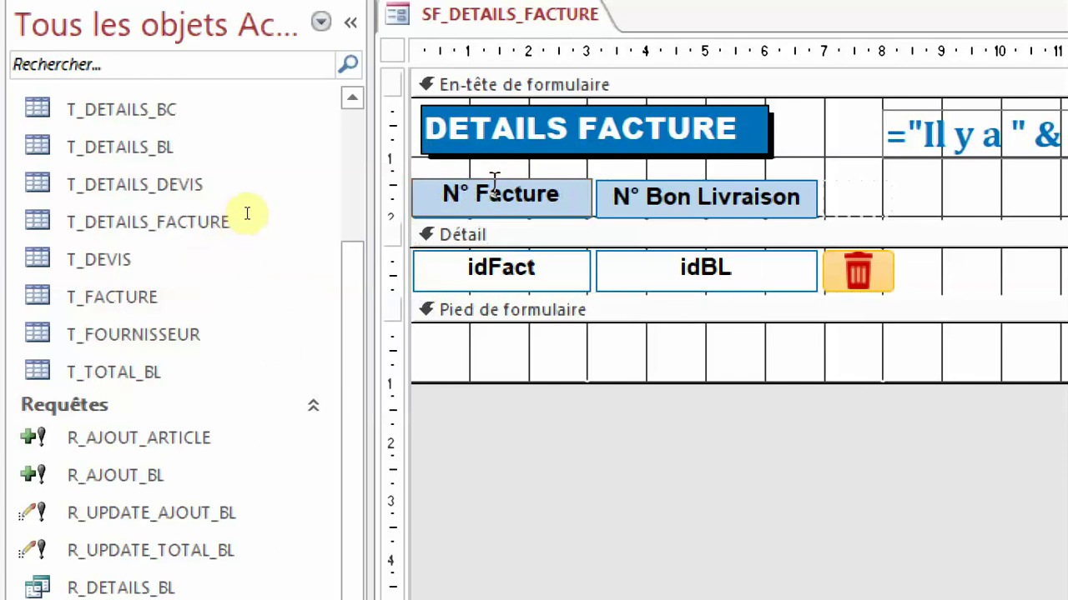
{"action": "key", "text": "BackSpace"}
{"action": "key", "text": "BackSpace"}
{"action": "key", "text": "BackSpace"}
{"action": "type", "text": "ID"}
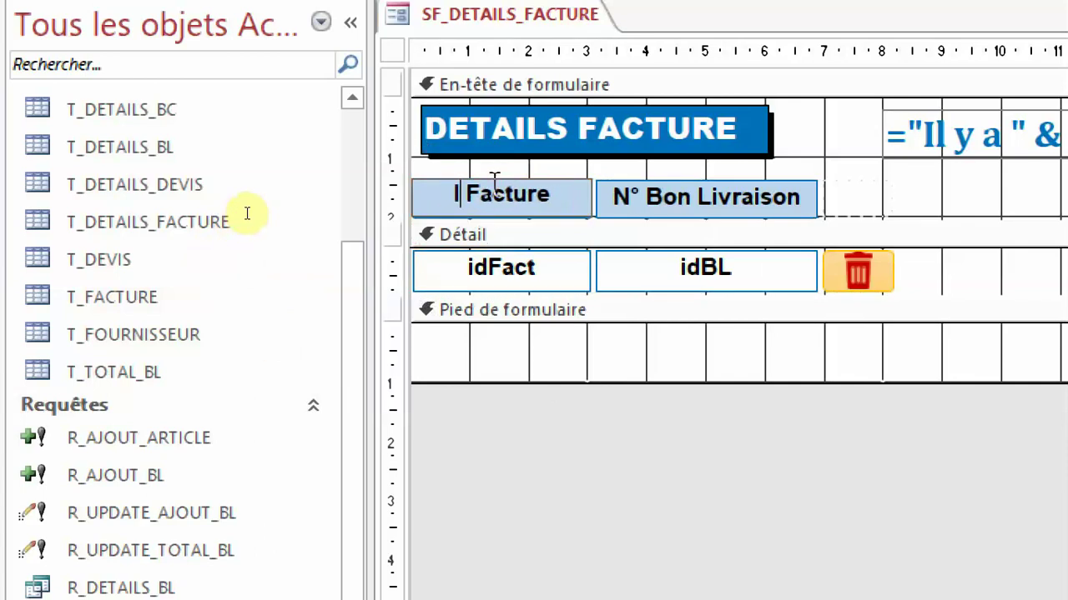
{"action": "key", "text": "Return"}
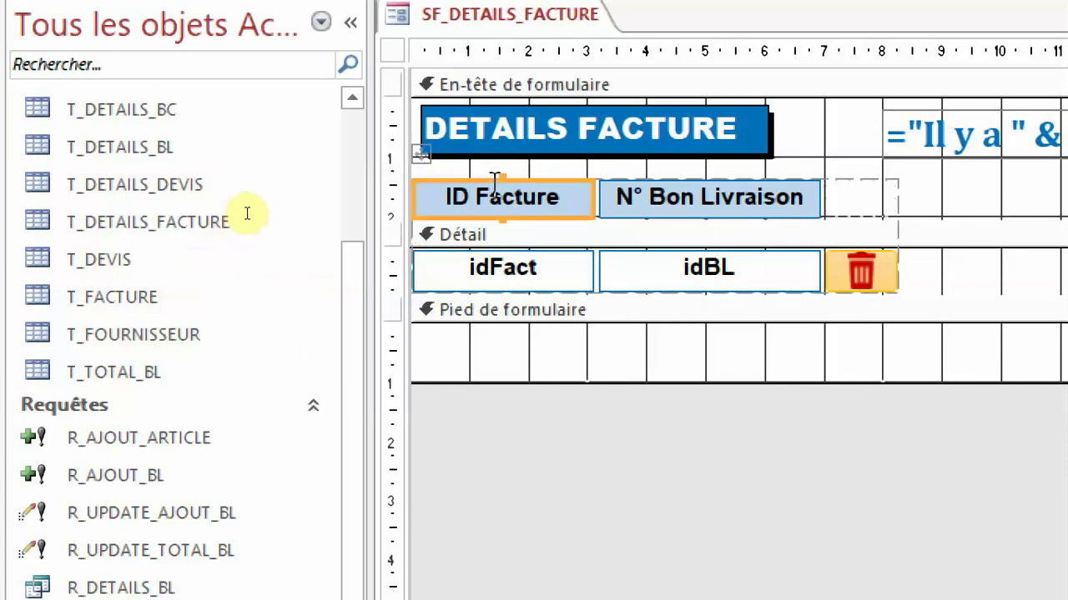
Step: Narrow the ID Facture column to about 2.6 cm
{"action": "left_click", "coordinate": [536, 448]}
{"action": "left_click", "coordinate": [580, 194]}
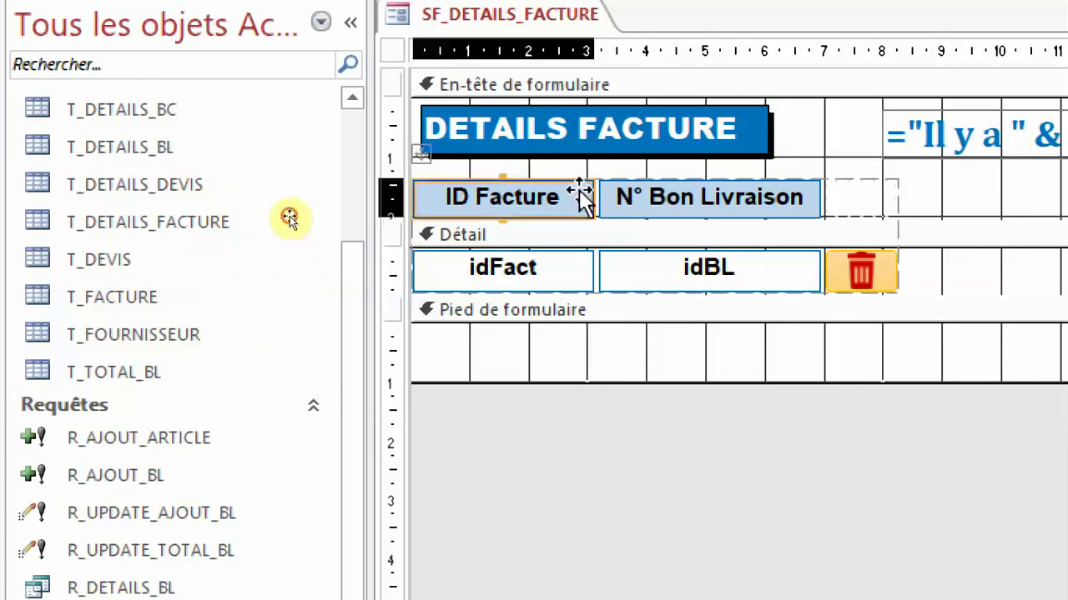
{"action": "mouse_move", "coordinate": [577, 201]}
{"action": "left_mouse_down"}
{"action": "mouse_move", "coordinate": [542, 198]}
{"action": "mouse_move", "coordinate": [566, 204]}
{"action": "left_mouse_up"}
Step: Add the NomClt field as a column between idBL and the delete button
{"action": "key", "text": "alt+F8"}
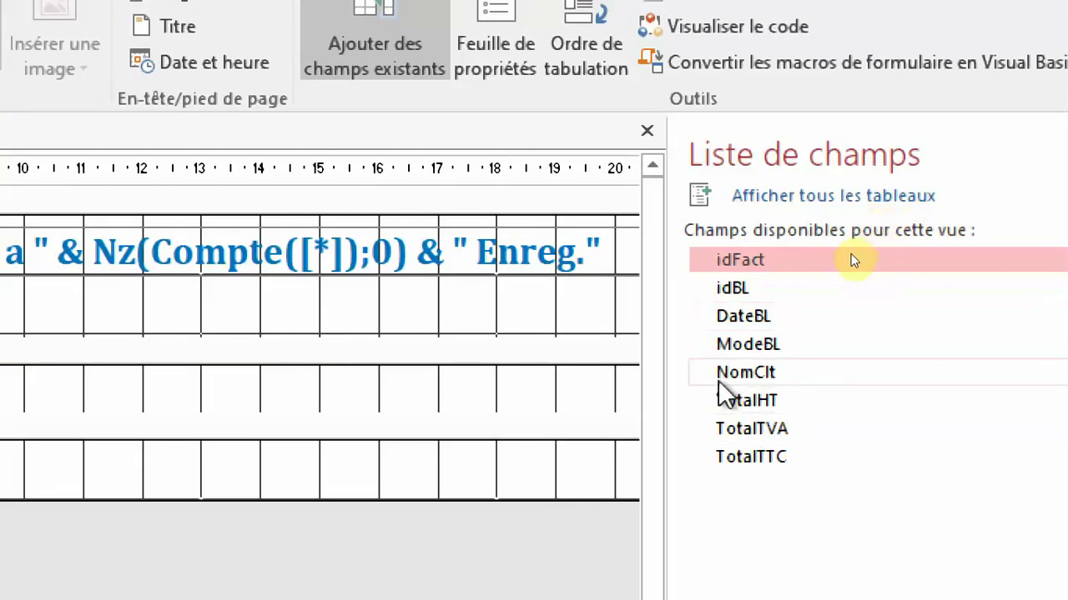
{"action": "left_click_drag", "start_coordinate": [873, 254], "coordinate": [0, 243]}
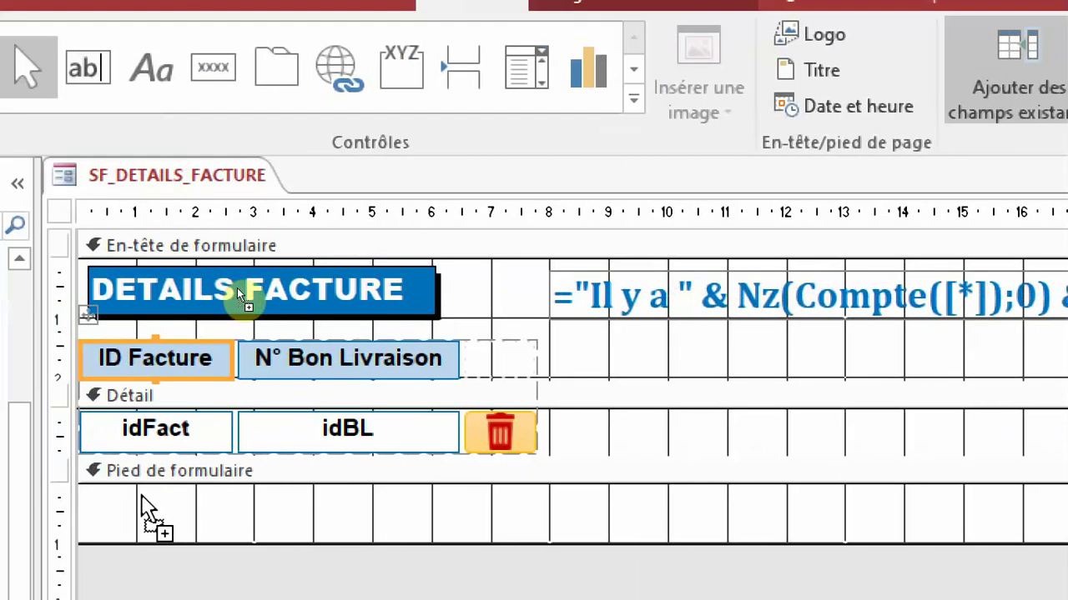
{"action": "left_click_drag", "start_coordinate": [140, 495], "coordinate": [458, 439]}
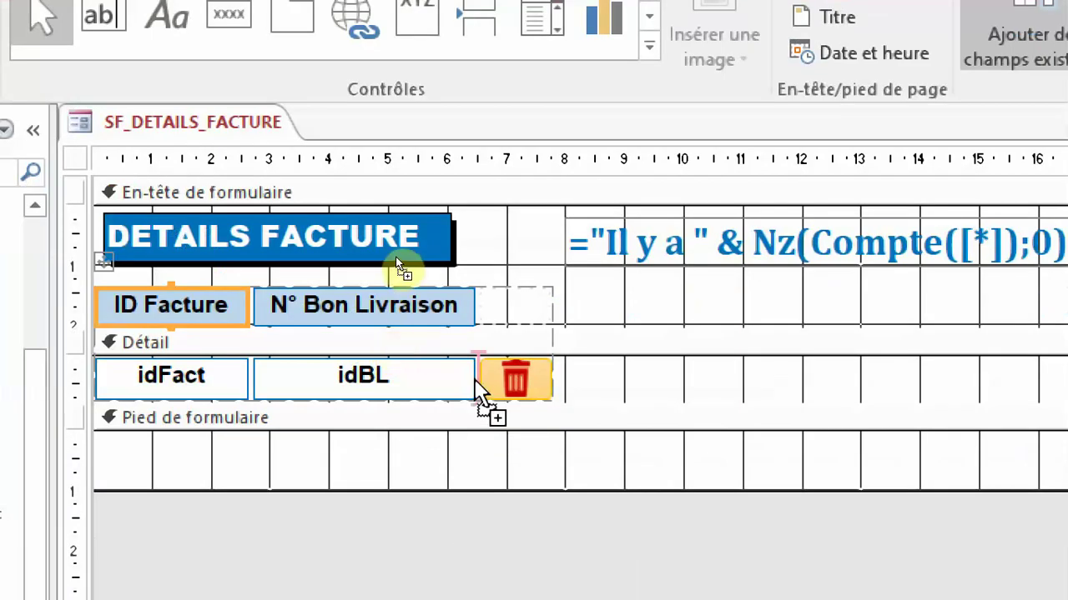
{"action": "left_click_drag", "start_coordinate": [480, 390], "coordinate": [477, 379]}
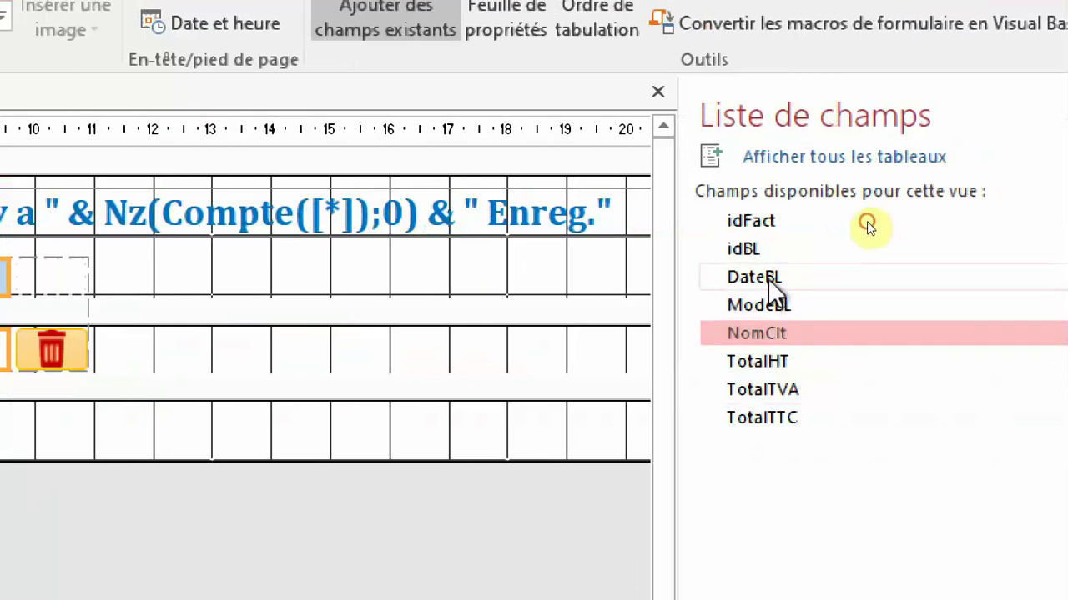
Step: Add the DateBL and ModeBL fields as columns after NomClt, before the delete button
{"action": "left_click_drag", "start_coordinate": [769, 277], "coordinate": [0, 430]}
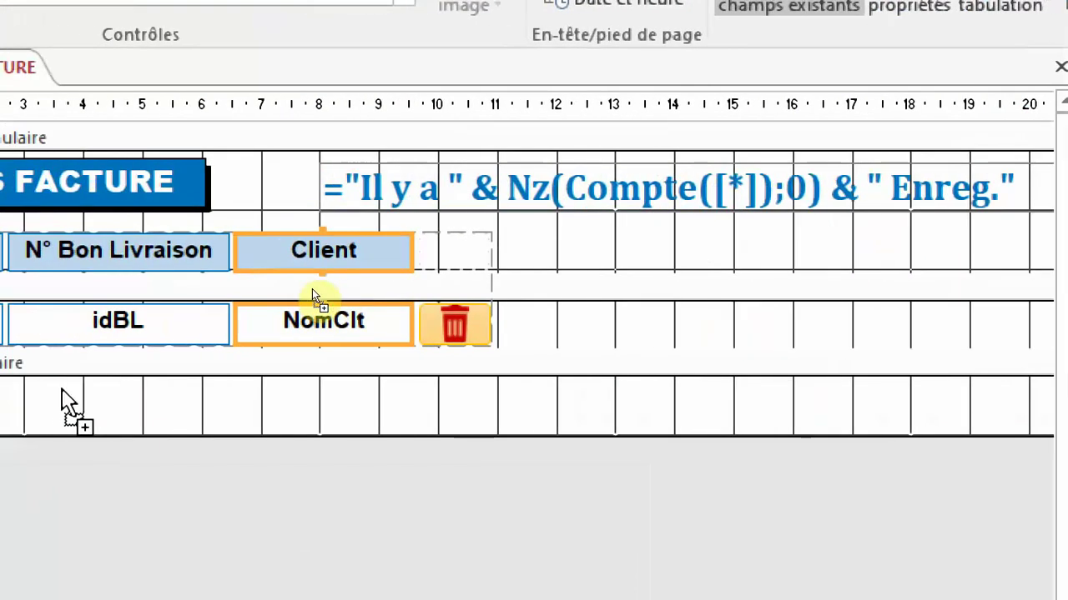
{"action": "left_click_drag", "start_coordinate": [68, 405], "coordinate": [431, 341]}
{"action": "left_click_drag", "start_coordinate": [538, 342], "coordinate": [538, 341]}
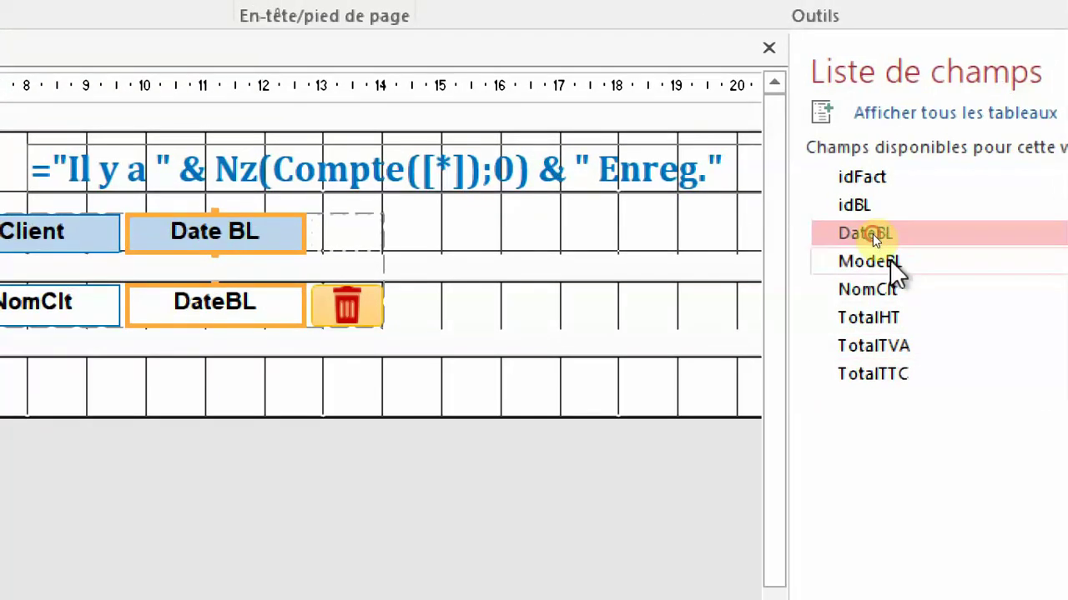
{"action": "left_click_drag", "start_coordinate": [889, 260], "coordinate": [582, 263]}
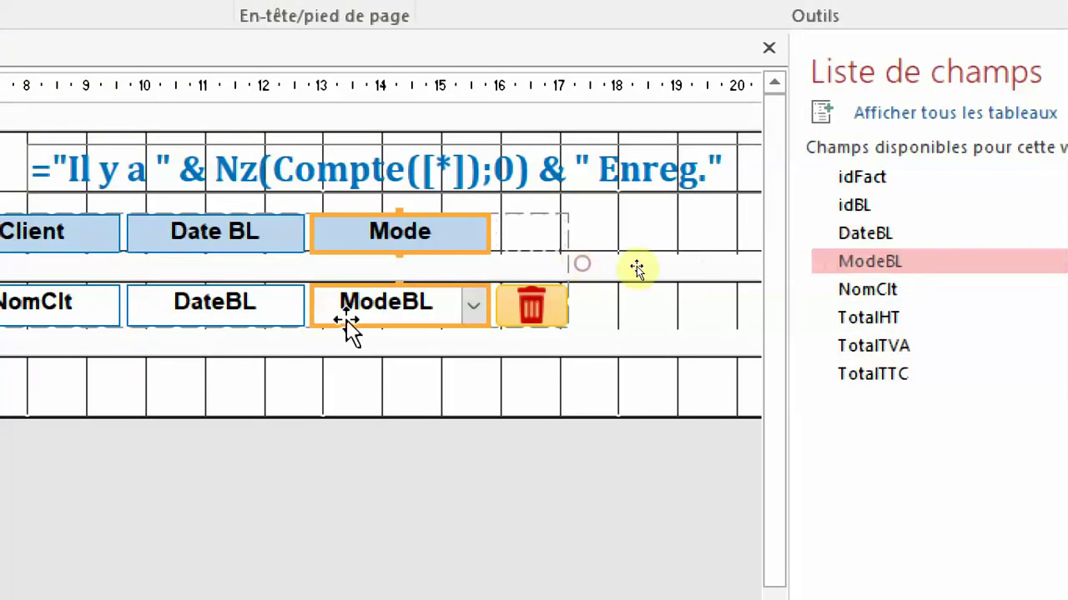
Step: Add the TotalHT, TotalTVA and TotalTTC columns after ModeBL and close the field list
{"action": "left_click", "coordinate": [895, 319]}
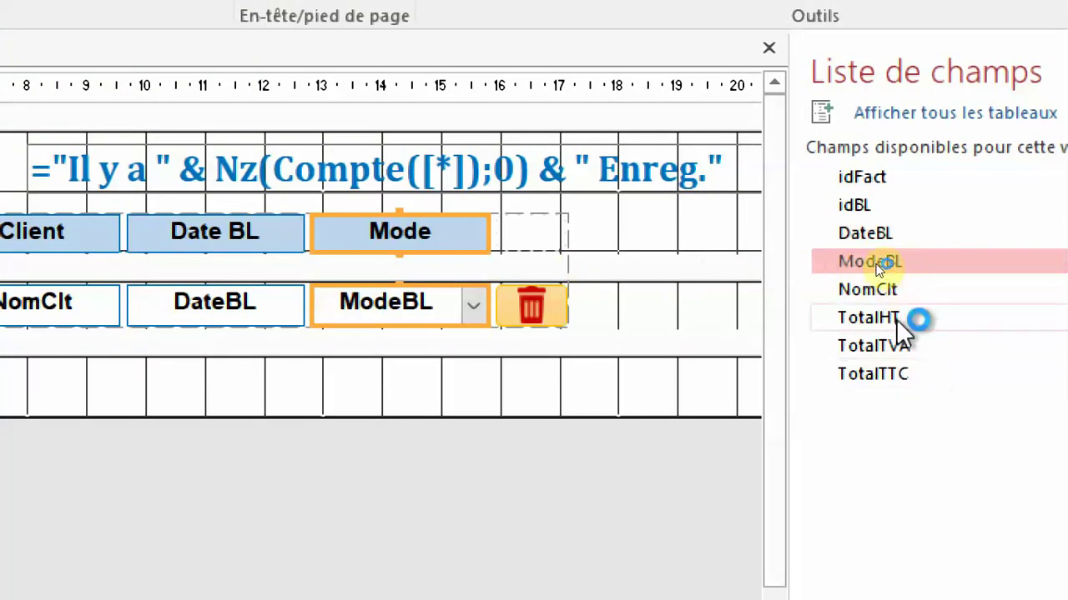
{"action": "left_click_drag", "start_coordinate": [896, 319], "coordinate": [493, 333]}
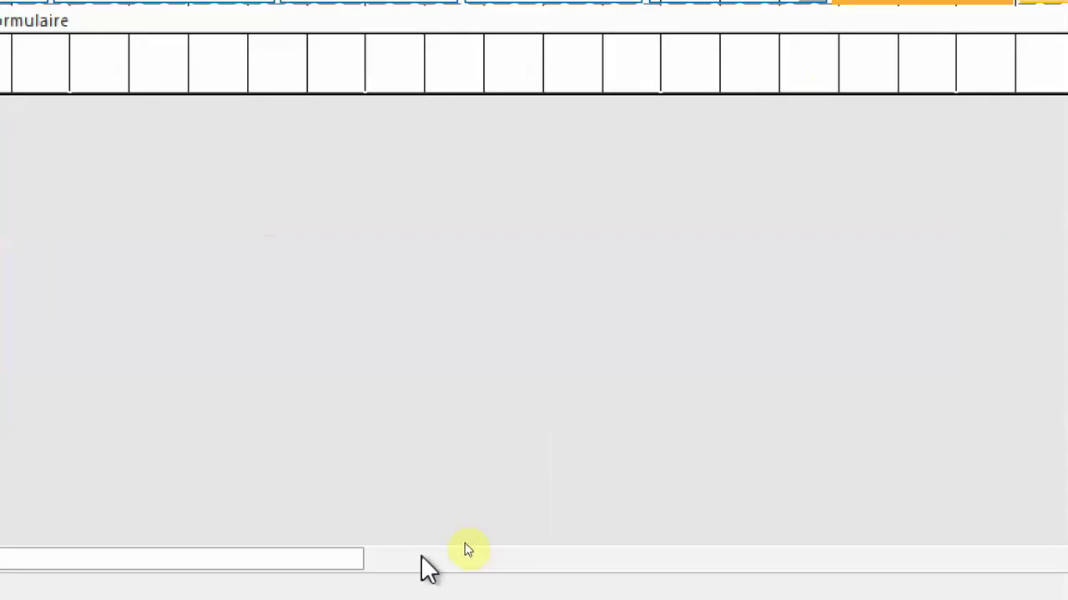
{"action": "left_click_drag", "start_coordinate": [305, 562], "coordinate": [538, 545]}
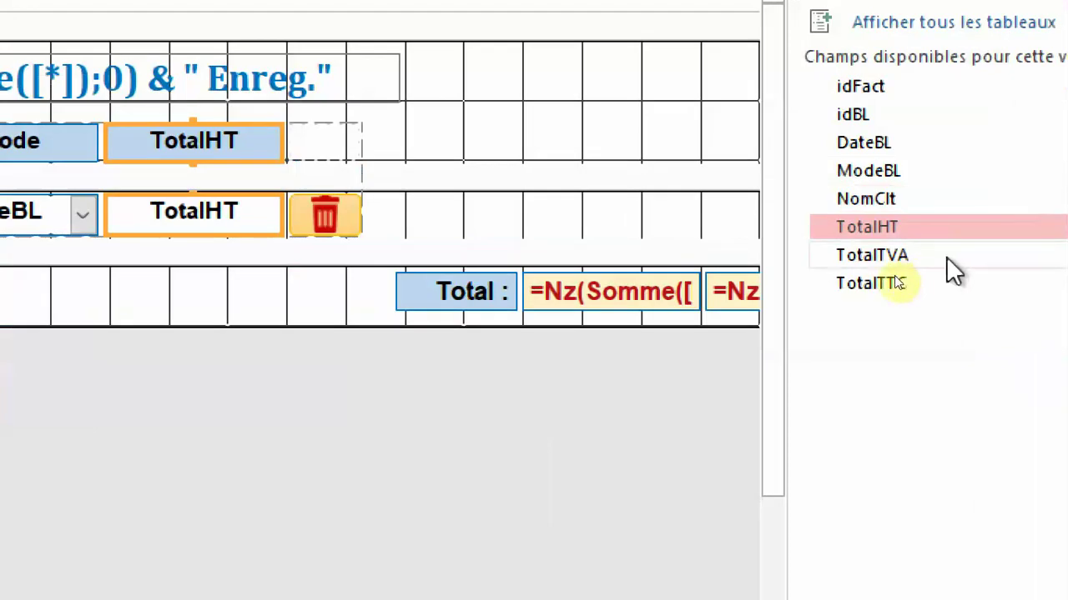
{"action": "left_click_drag", "start_coordinate": [910, 257], "coordinate": [584, 274]}
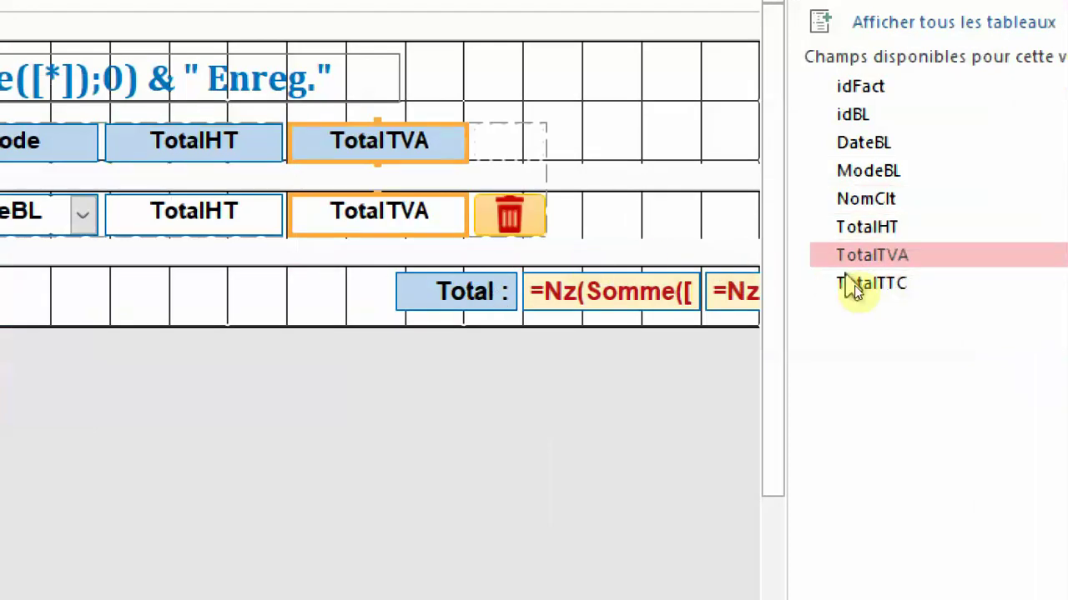
{"action": "left_click_drag", "start_coordinate": [882, 286], "coordinate": [483, 211]}
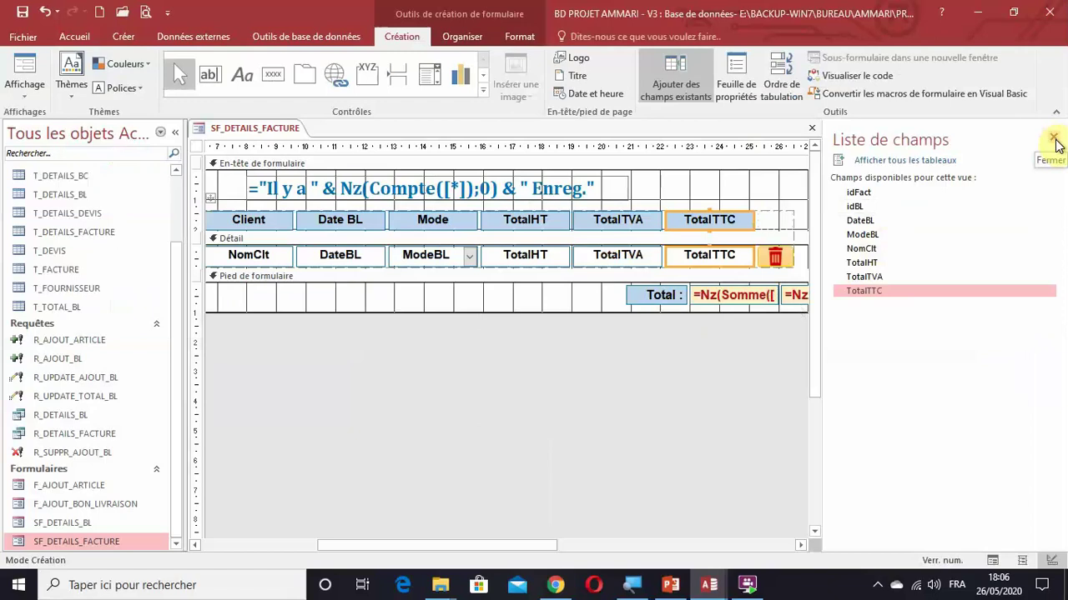
{"action": "left_click", "coordinate": [1054, 138]}
Step: Check the control source of the first total text box in the form footer
{"action": "left_click", "coordinate": [729, 462]}
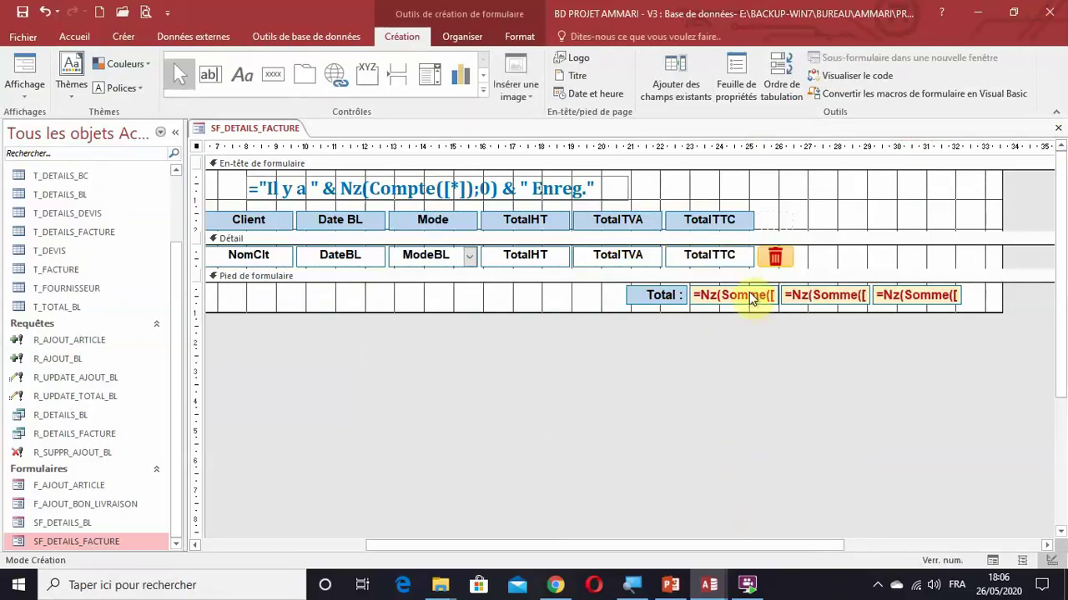
{"action": "double_click", "coordinate": [750, 298]}
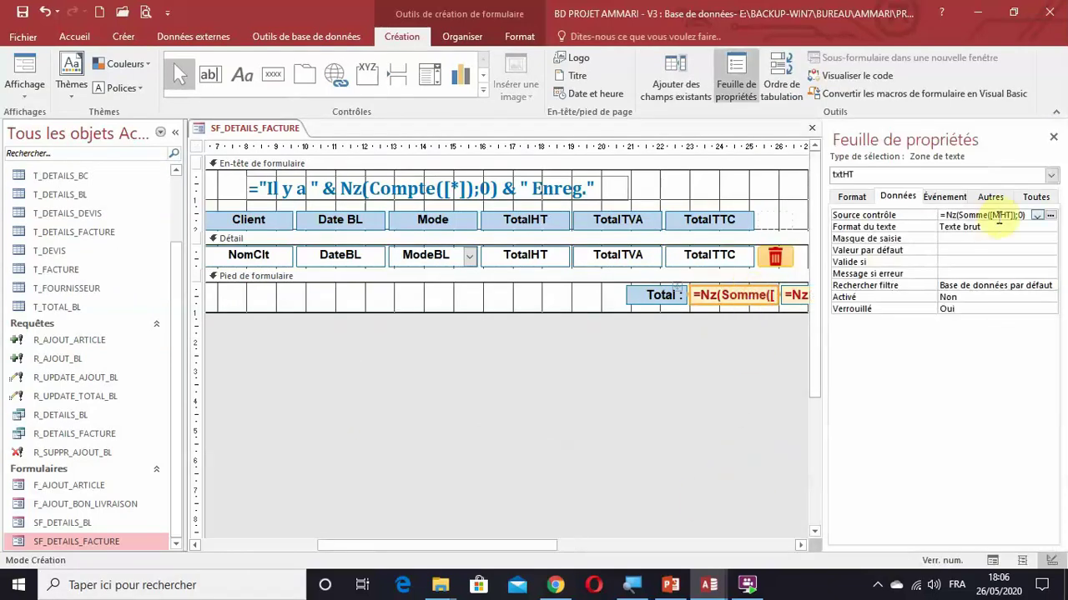
{"action": "left_click", "coordinate": [1053, 138]}
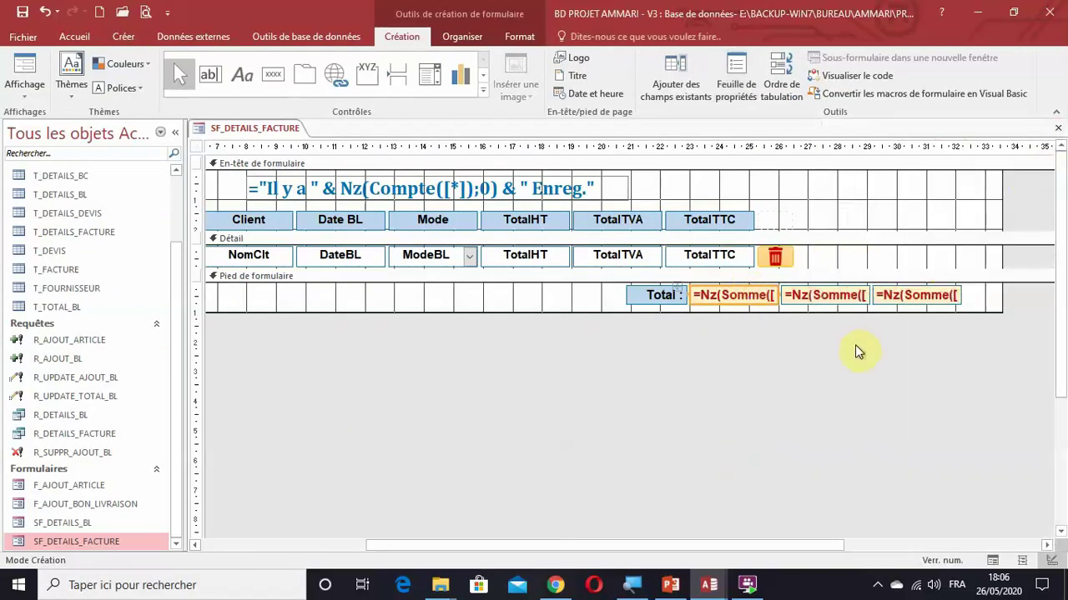
Step: Display the SF_DETAILS_FACTURE subform in Form view to review its columns and totals
{"action": "left_click_drag", "start_coordinate": [636, 545], "coordinate": [339, 545]}
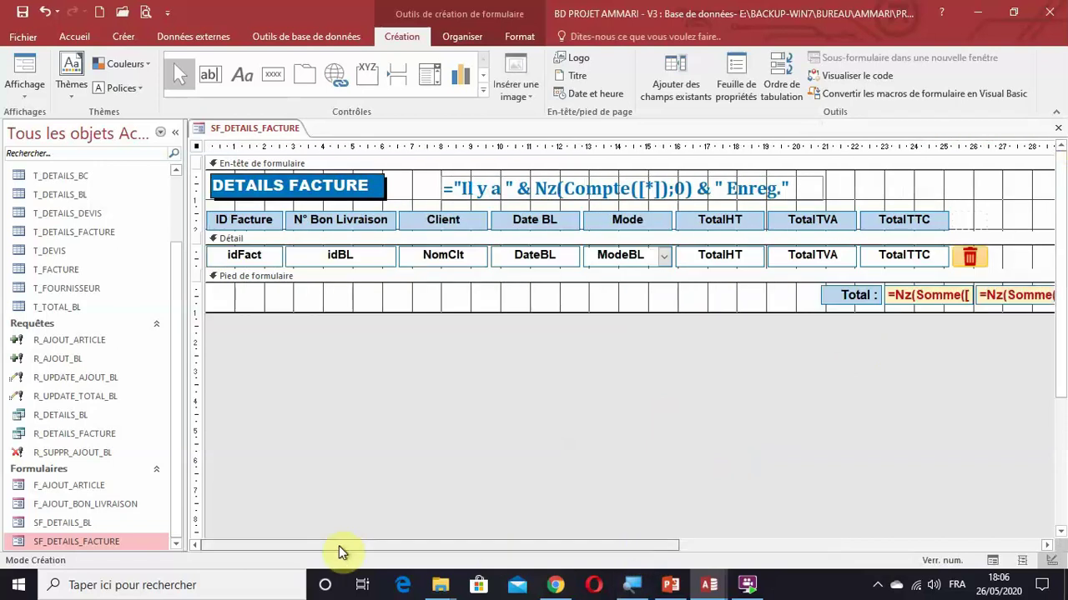
{"action": "left_click", "coordinate": [24, 90]}
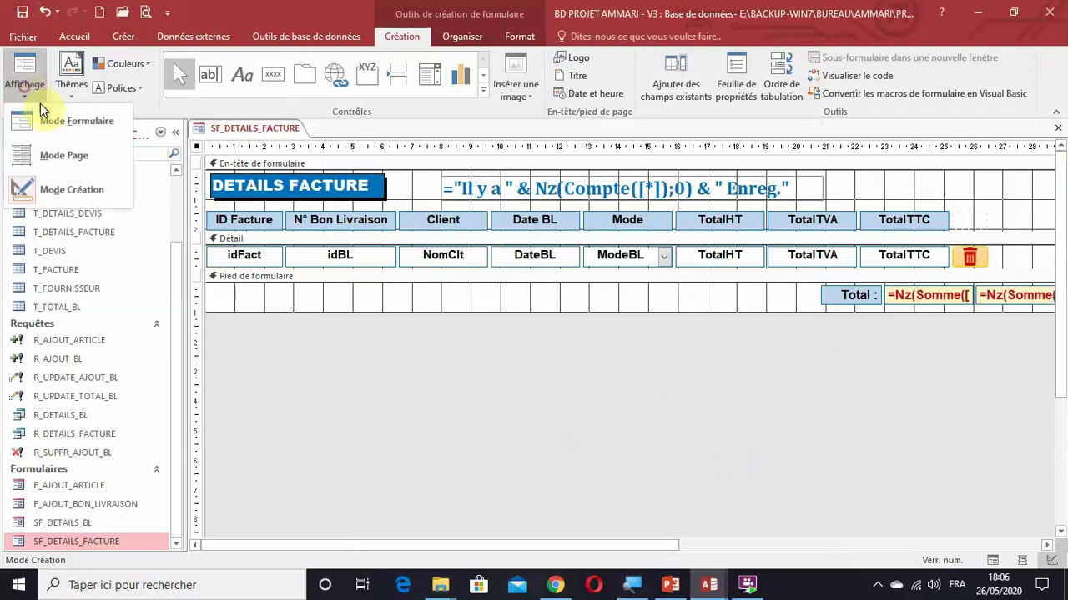
{"action": "left_click", "coordinate": [43, 117]}
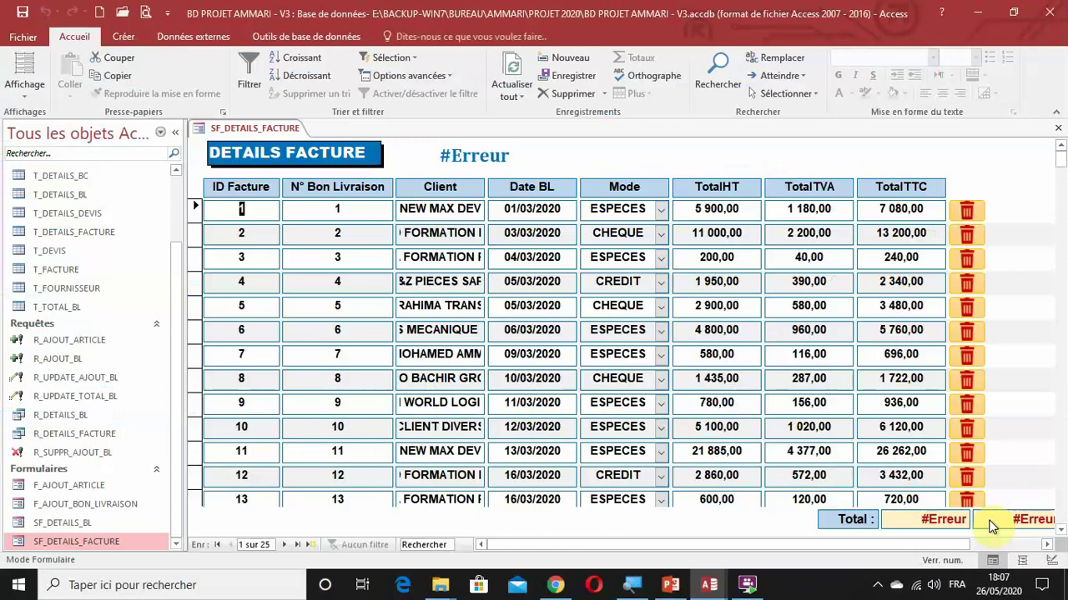
Step: Widen the Client column in Layout view until the full client names fit
{"action": "left_click", "coordinate": [1021, 560]}
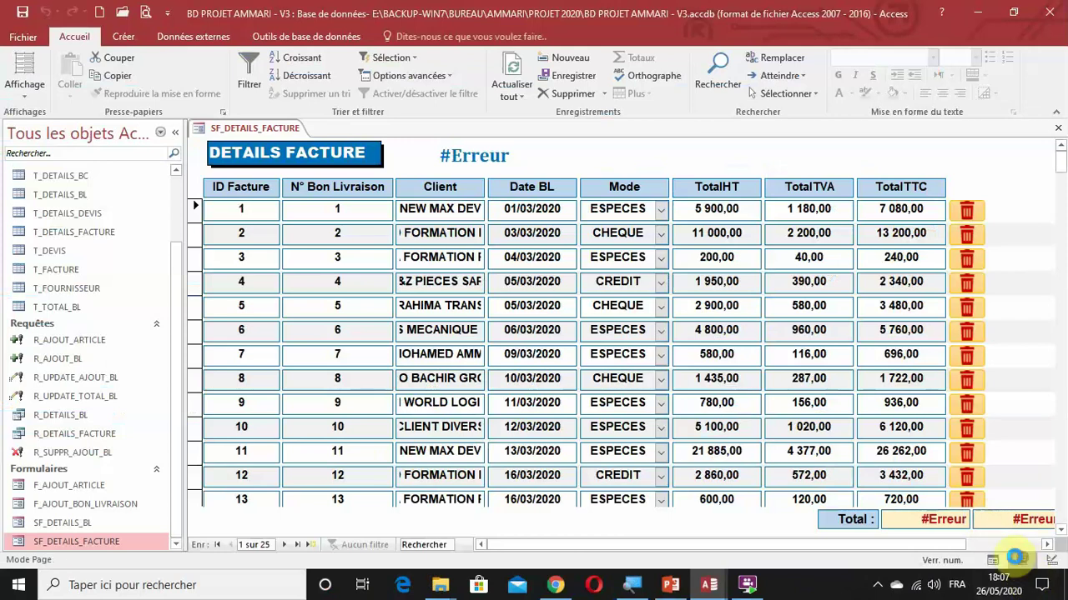
{"action": "left_click", "coordinate": [479, 258]}
{"action": "left_click_drag", "start_coordinate": [482, 257], "coordinate": [581, 265]}
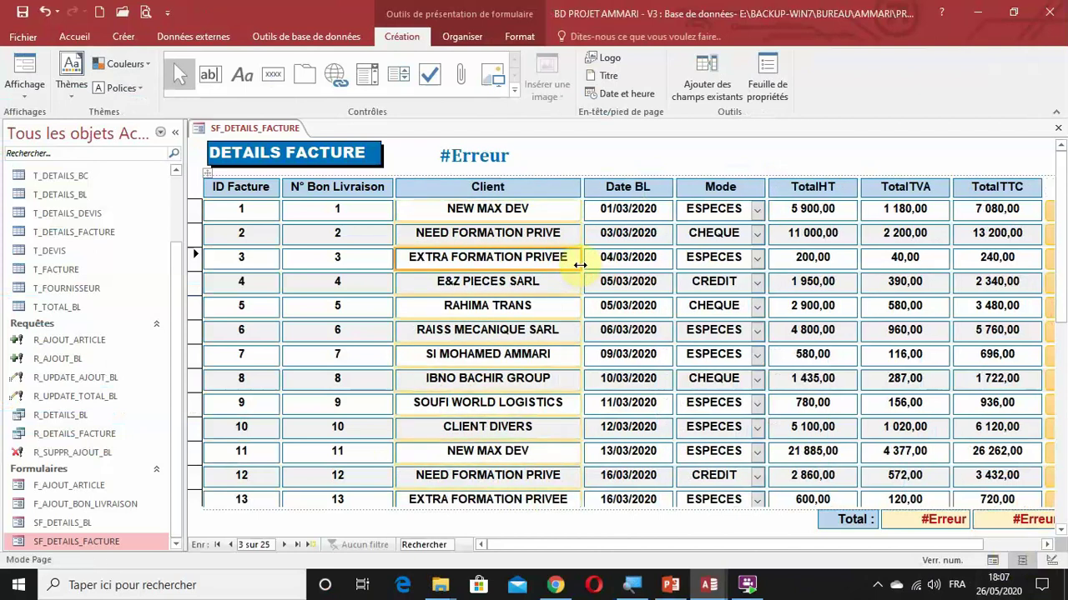
Step: Left-align both the values and the header label of the Client column
{"action": "left_click", "coordinate": [515, 37]}
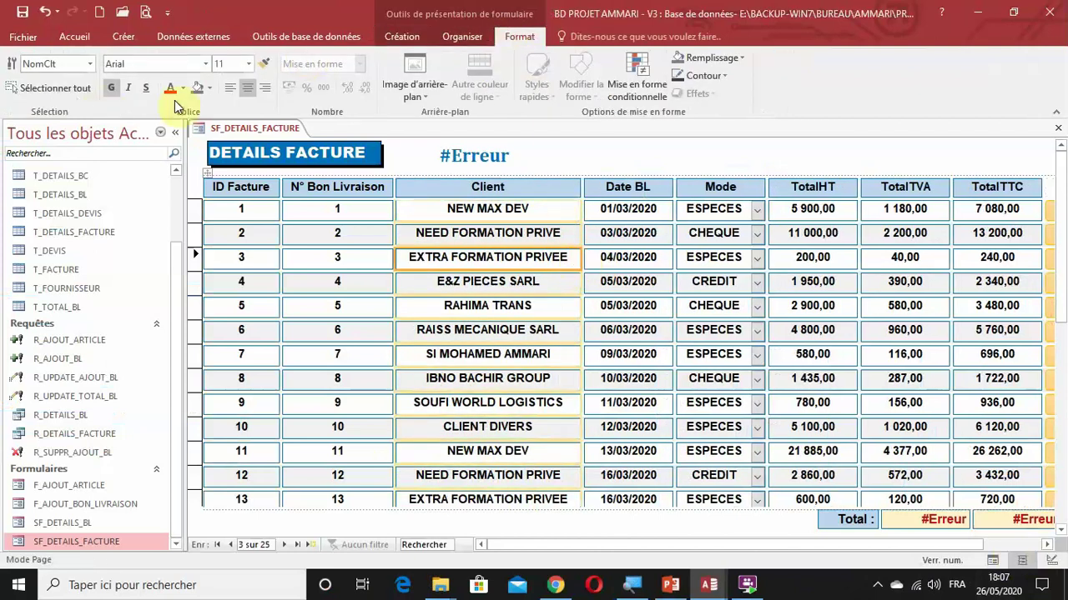
{"action": "left_click", "coordinate": [230, 88]}
{"action": "left_click", "coordinate": [407, 187]}
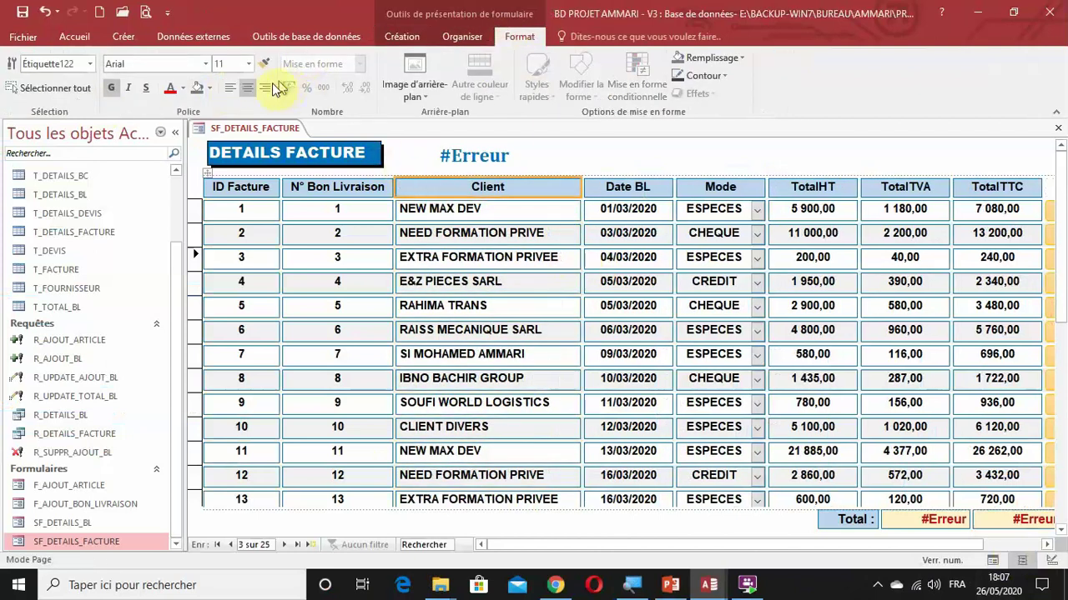
{"action": "left_click", "coordinate": [233, 90]}
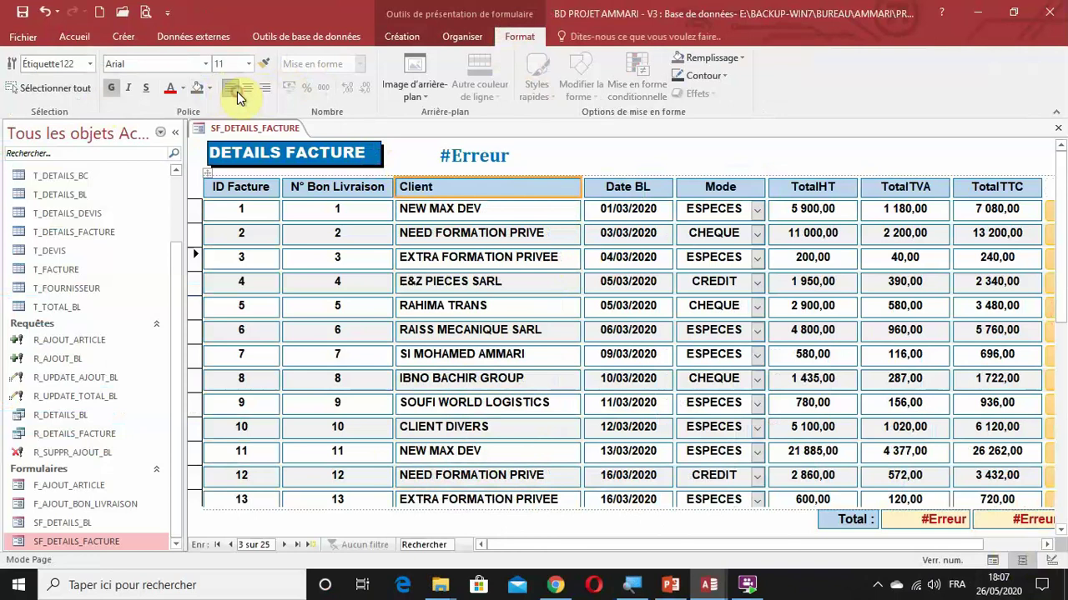
Step: Collapse the navigation pane to review all columns of the form at full width
{"action": "left_click", "coordinate": [730, 234]}
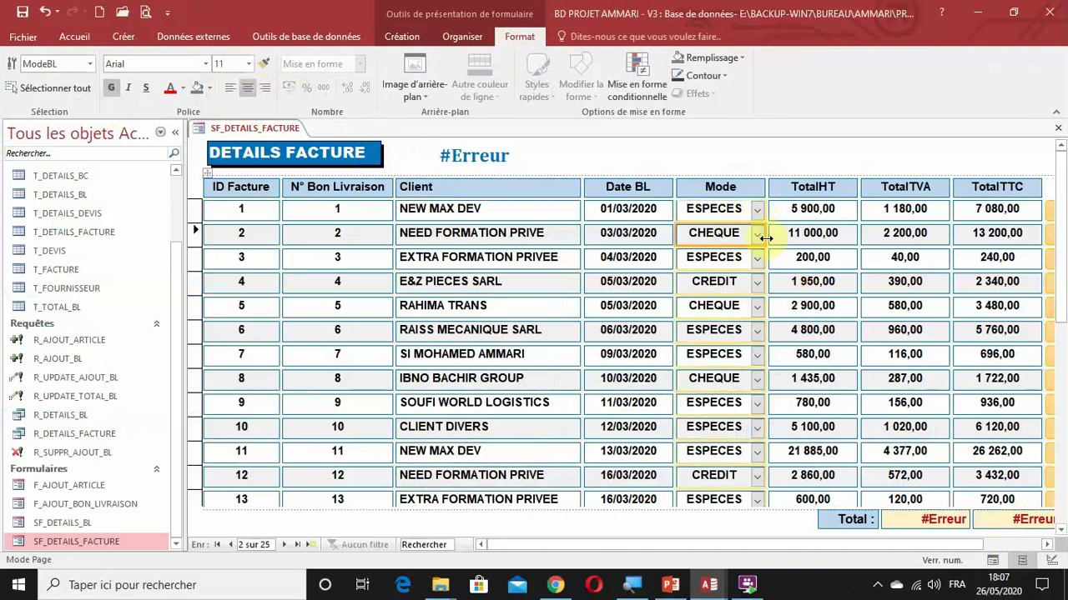
{"action": "left_click", "coordinate": [664, 239]}
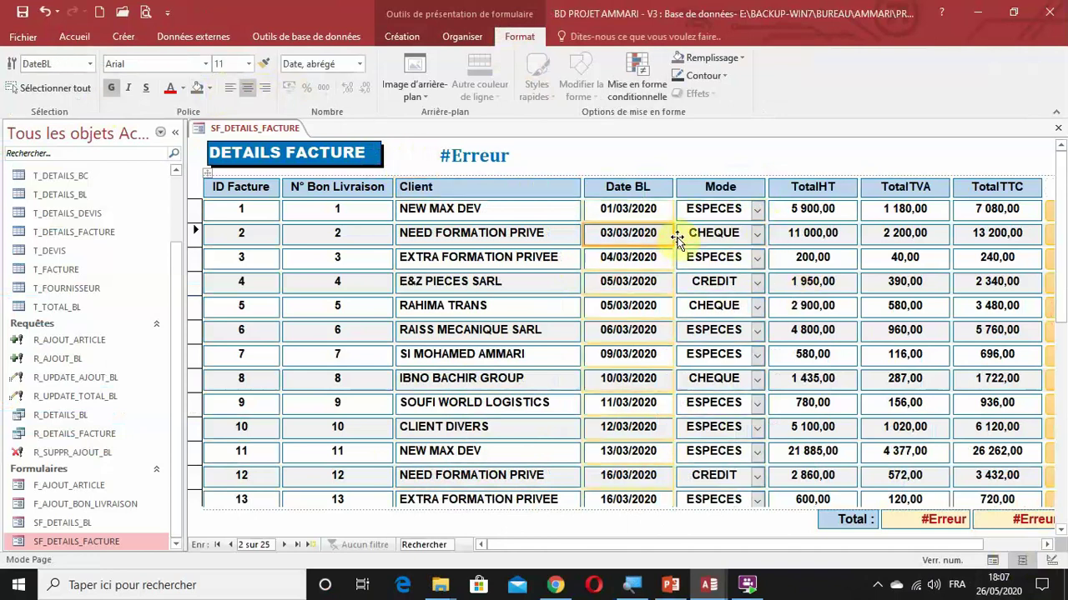
{"action": "left_click", "coordinate": [178, 134]}
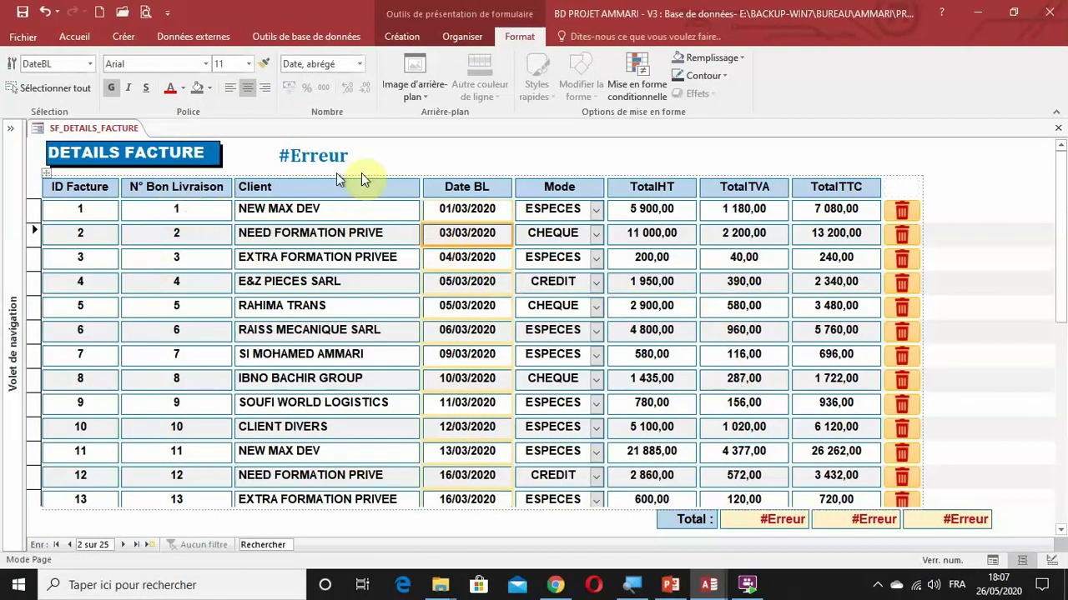
{"action": "left_click", "coordinate": [408, 354]}
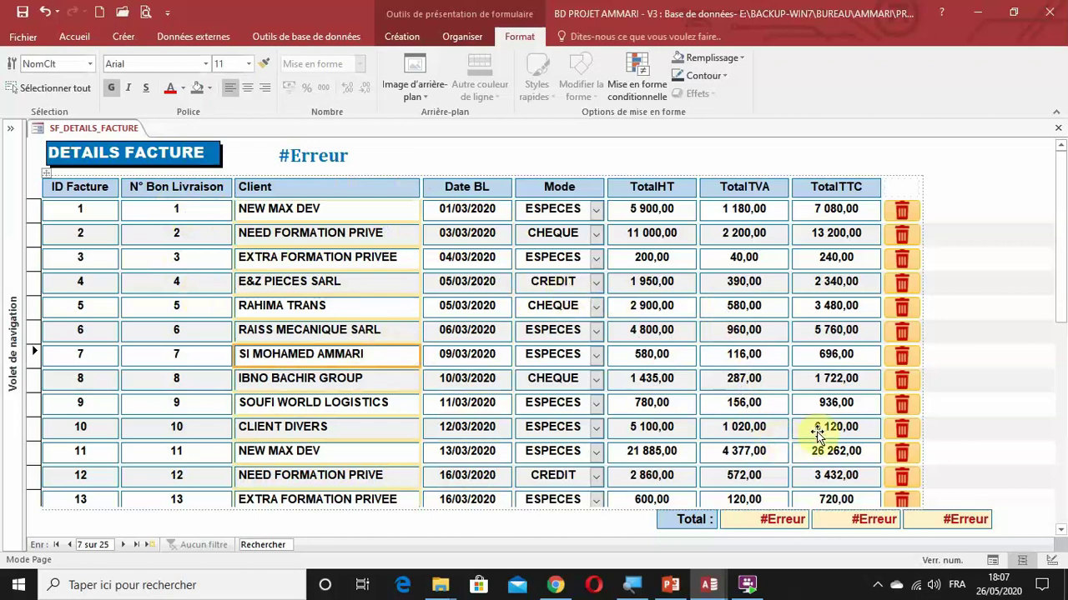
Step: In Design view, correct the header's record count expression to ="Il y a " & Nz(Compte(*);0) & " Enreg."
{"action": "left_click", "coordinate": [1052, 560]}
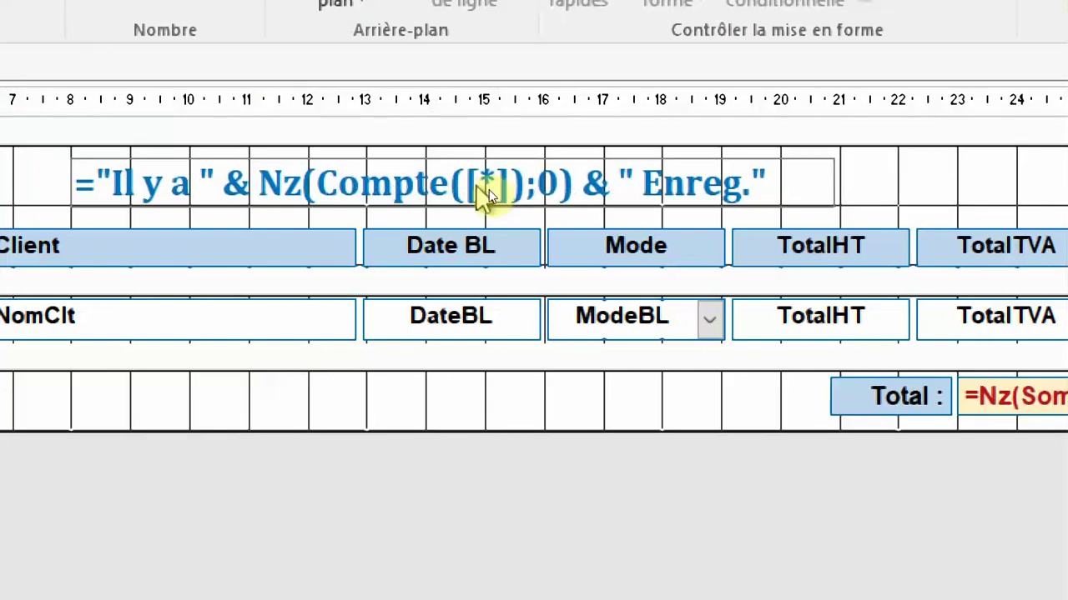
{"action": "left_click", "coordinate": [484, 196]}
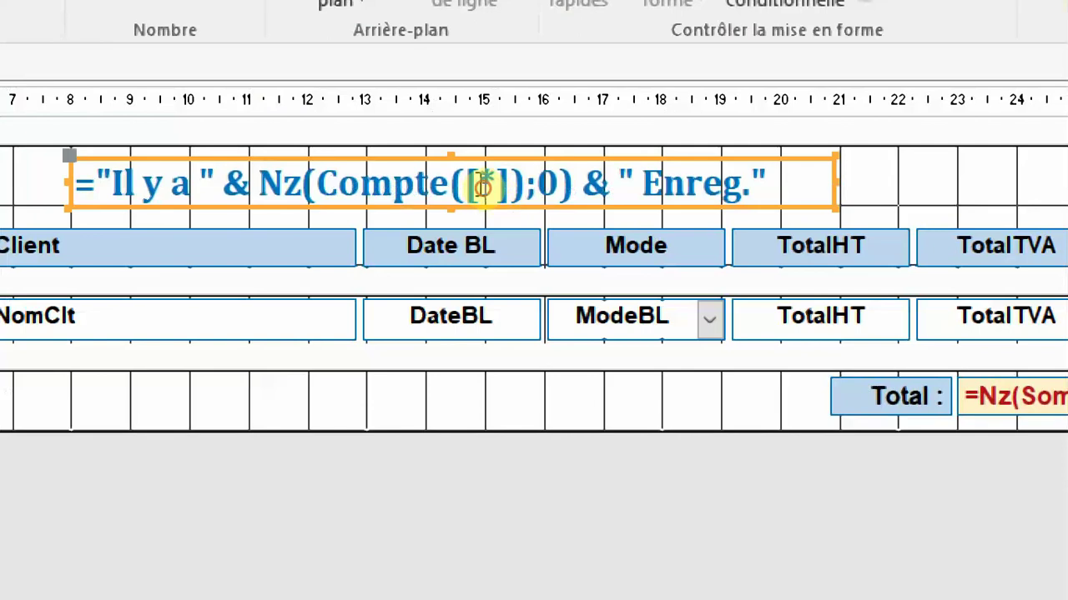
{"action": "left_click", "coordinate": [483, 188]}
{"action": "key", "text": "BackSpace"}
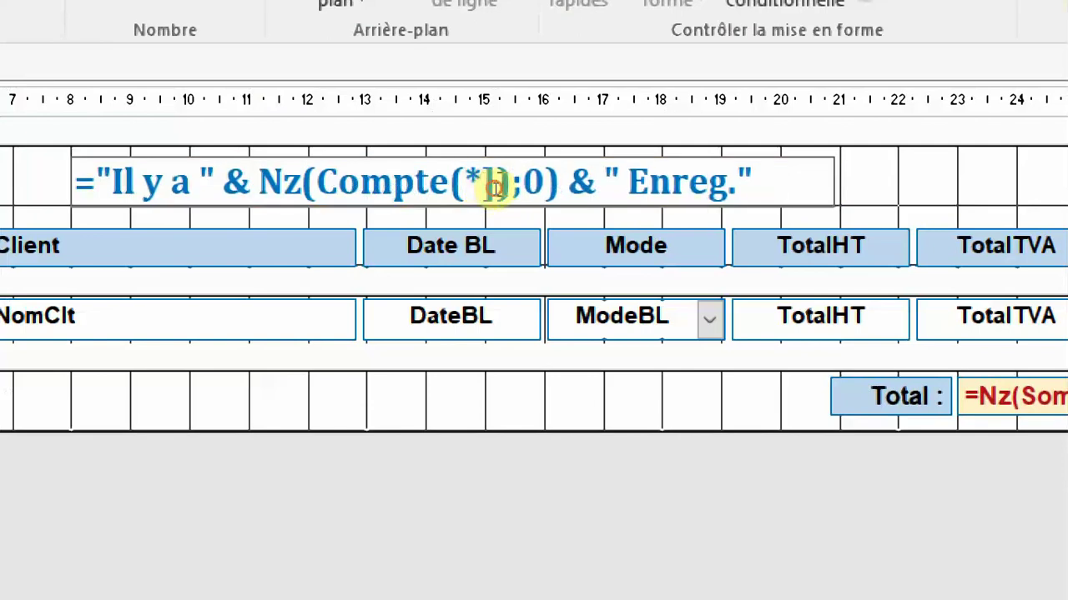
{"action": "key", "text": "BackSpace"}
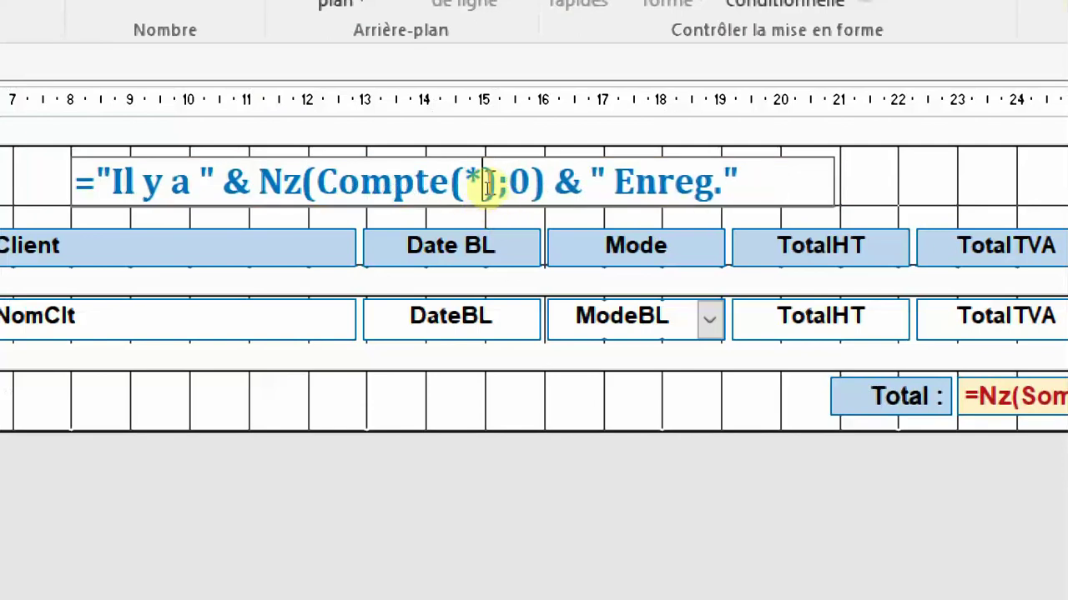
{"action": "left_click", "coordinate": [503, 207]}
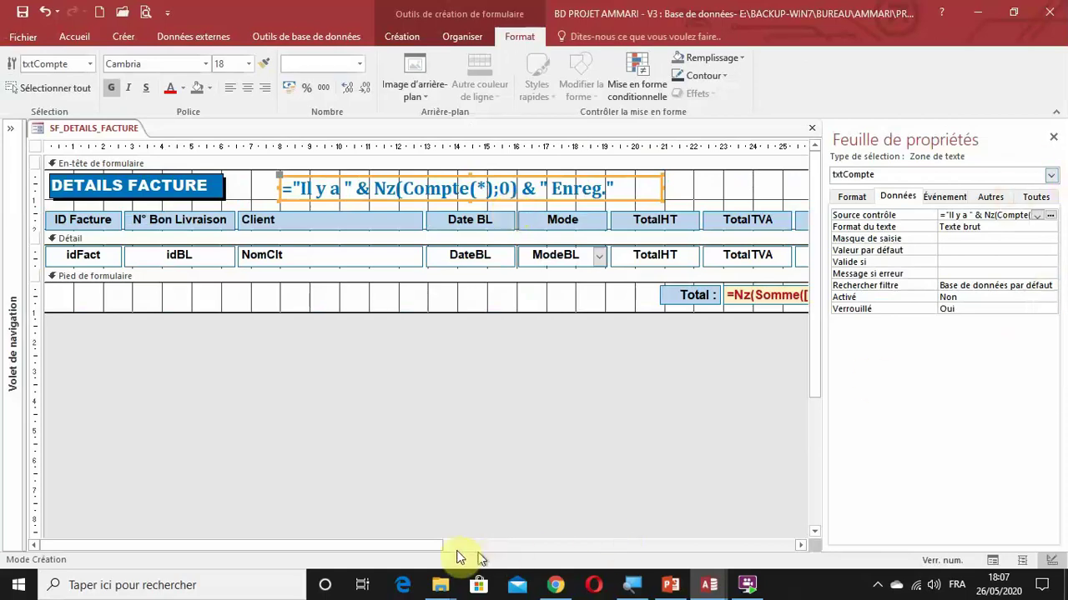
Step: Convert the ModeBL combo box in the detail section into a text box
{"action": "left_click_drag", "start_coordinate": [442, 546], "coordinate": [621, 546]}
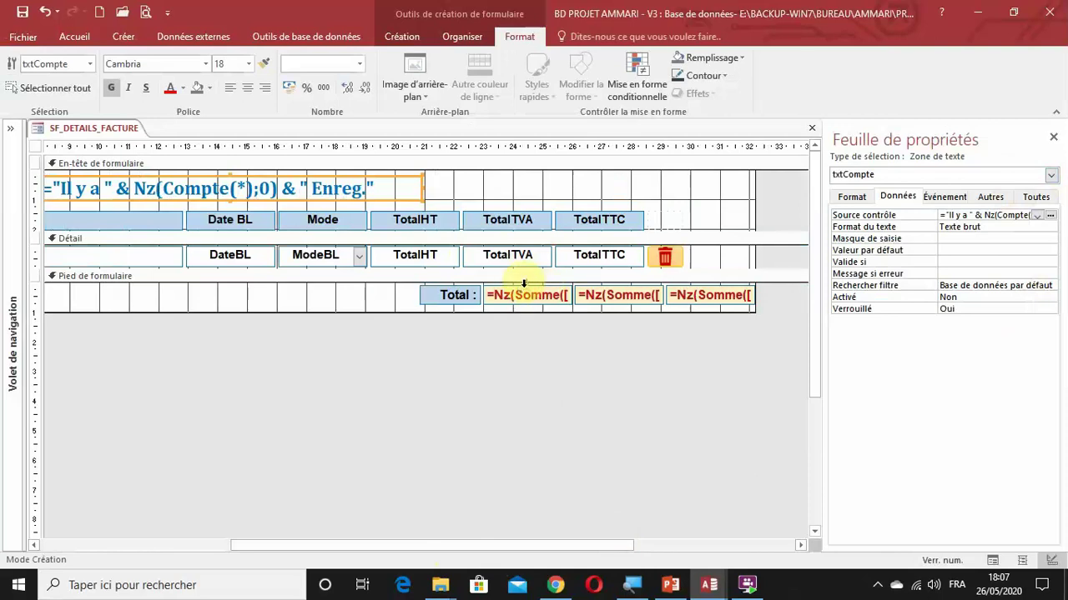
{"action": "left_click", "coordinate": [527, 293]}
{"action": "left_click", "coordinate": [519, 347]}
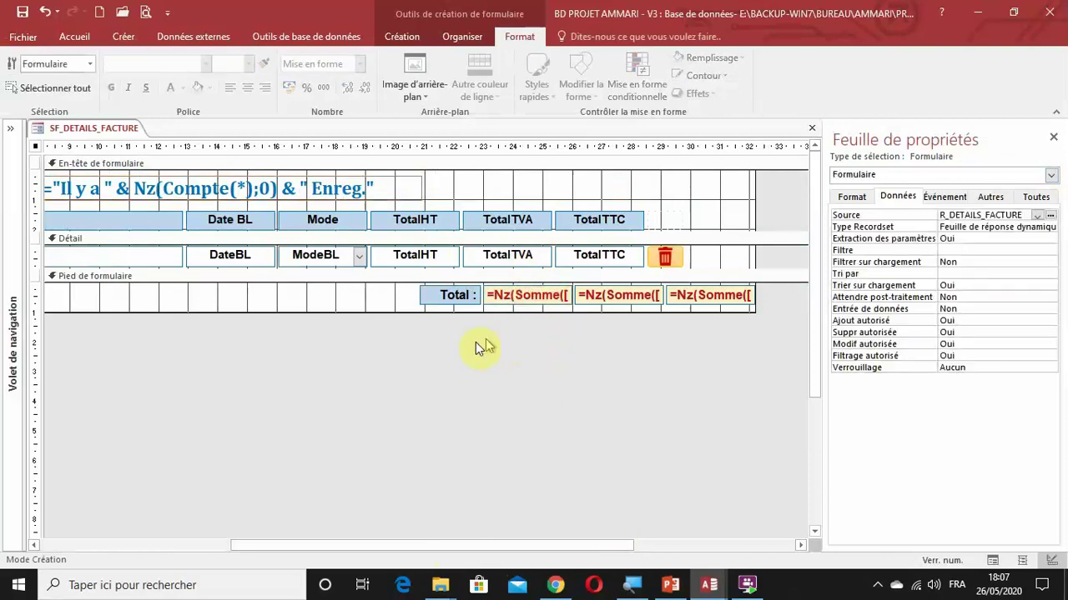
{"action": "left_click", "coordinate": [338, 309]}
{"action": "left_click", "coordinate": [367, 257]}
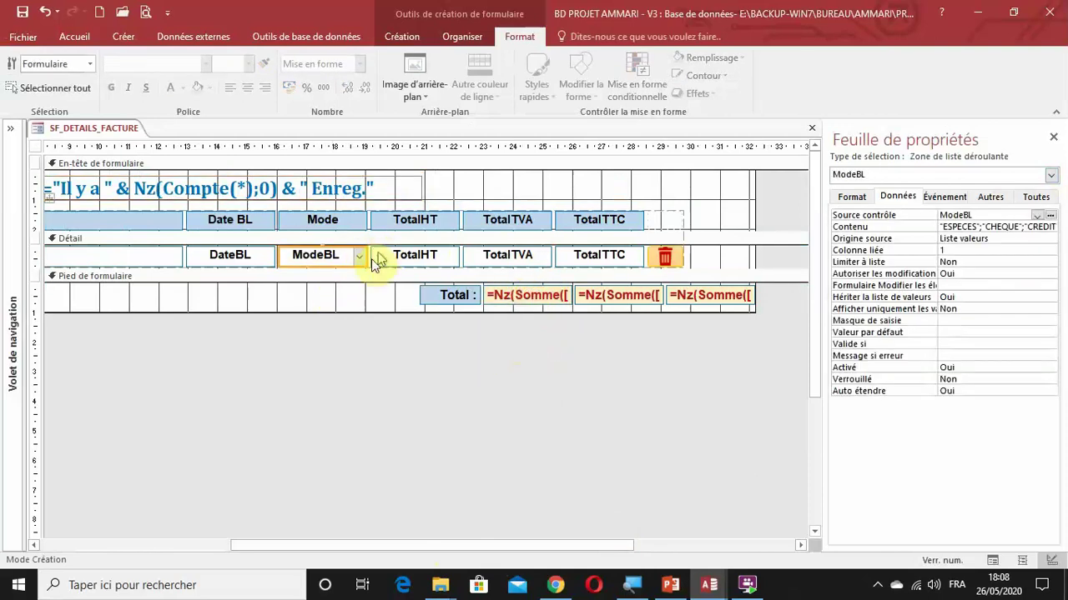
{"action": "left_click", "coordinate": [354, 299]}
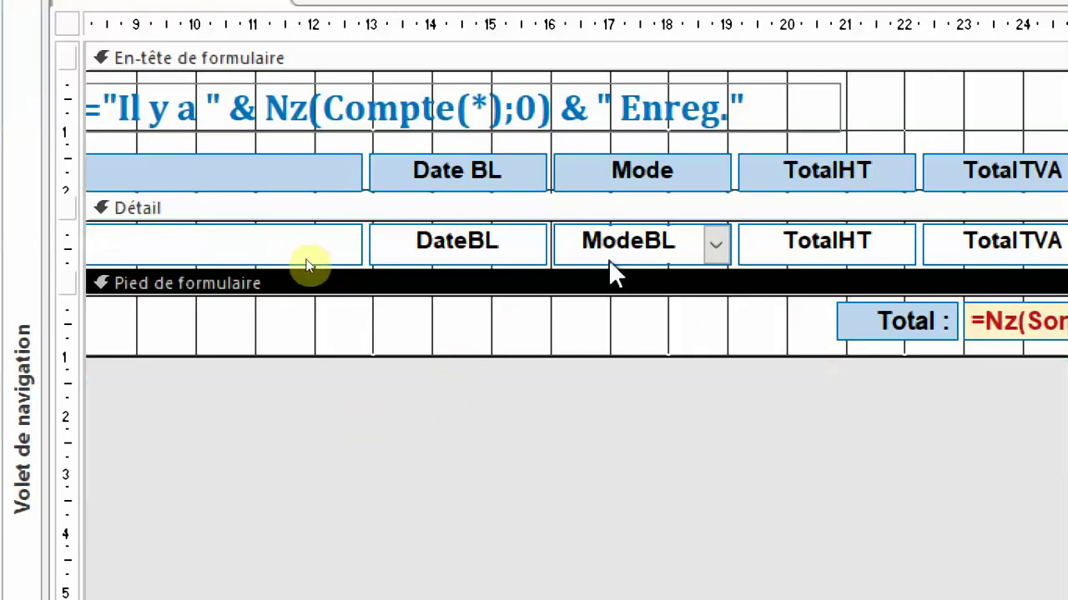
{"action": "right_click", "coordinate": [625, 245]}
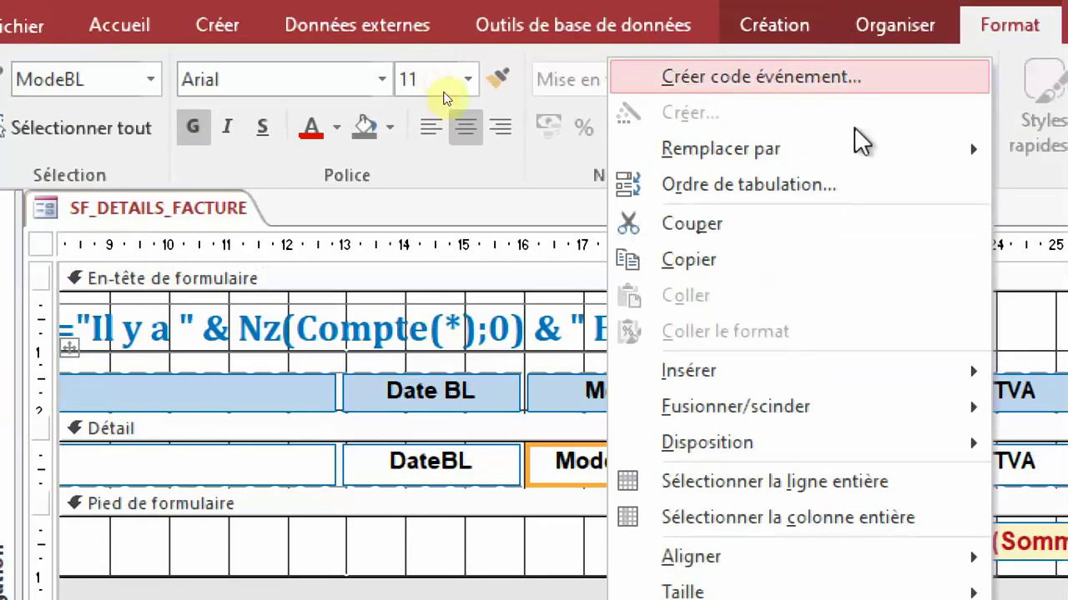
{"action": "mouse_move", "coordinate": [865, 151]}
{"action": "left_click", "coordinate": [862, 98]}
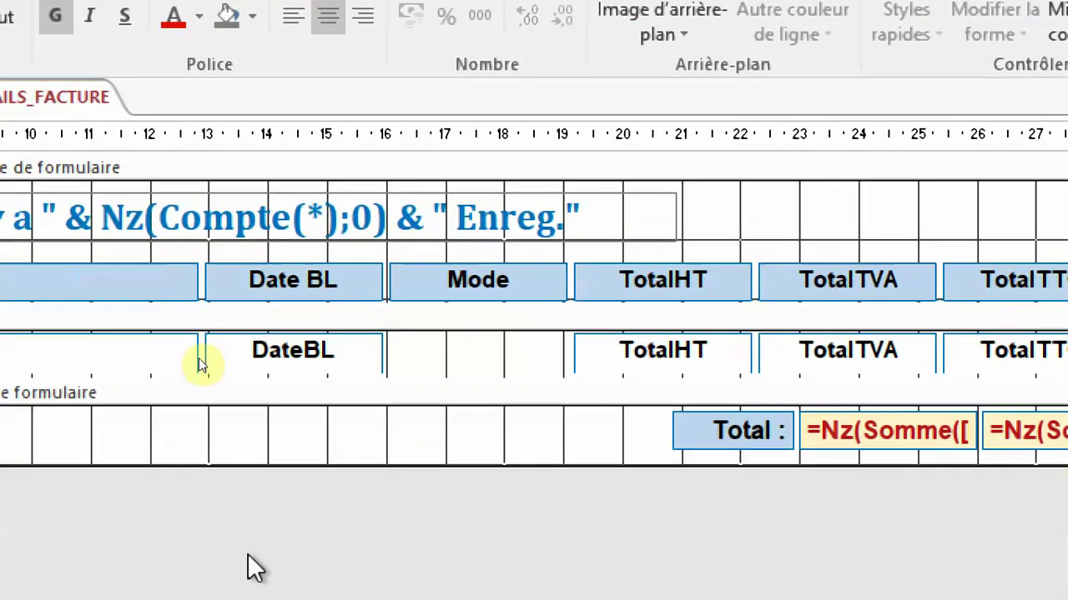
Step: Narrow the Mode column, header label and field together, to about 2.5 cm
{"action": "mouse_move", "coordinate": [563, 351]}
{"action": "left_mouse_down"}
{"action": "mouse_move", "coordinate": [538, 349]}
{"action": "mouse_move", "coordinate": [548, 348]}
{"action": "left_mouse_up"}
{"action": "left_click", "coordinate": [583, 489]}
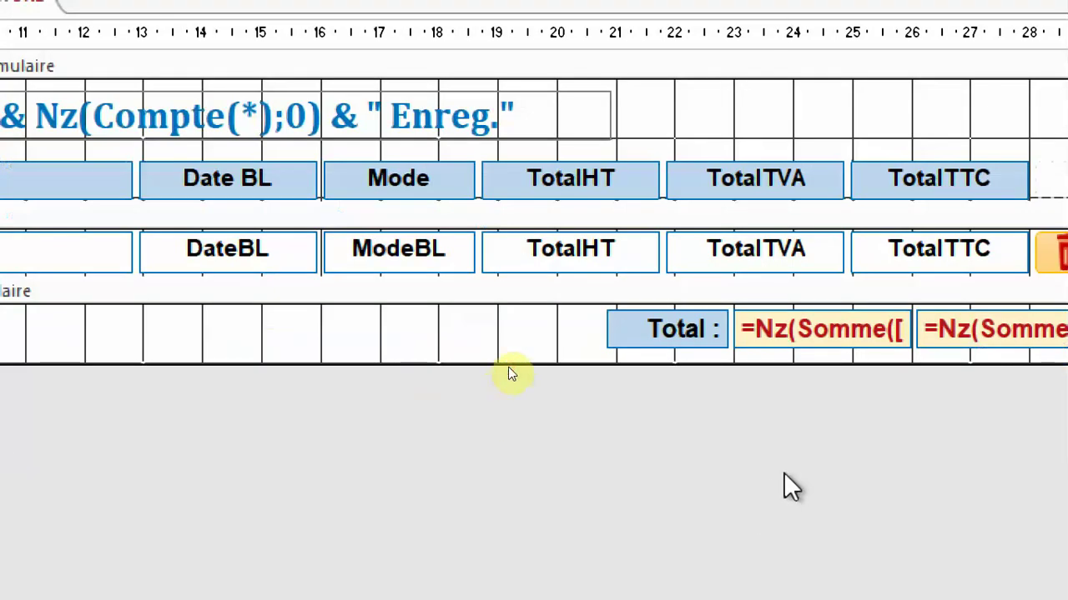
{"action": "left_click", "coordinate": [450, 341]}
Step: Align the footer's "Total :" label to the left edge of the ModeBL field
{"action": "left_click_drag", "start_coordinate": [668, 409], "coordinate": [624, 320]}
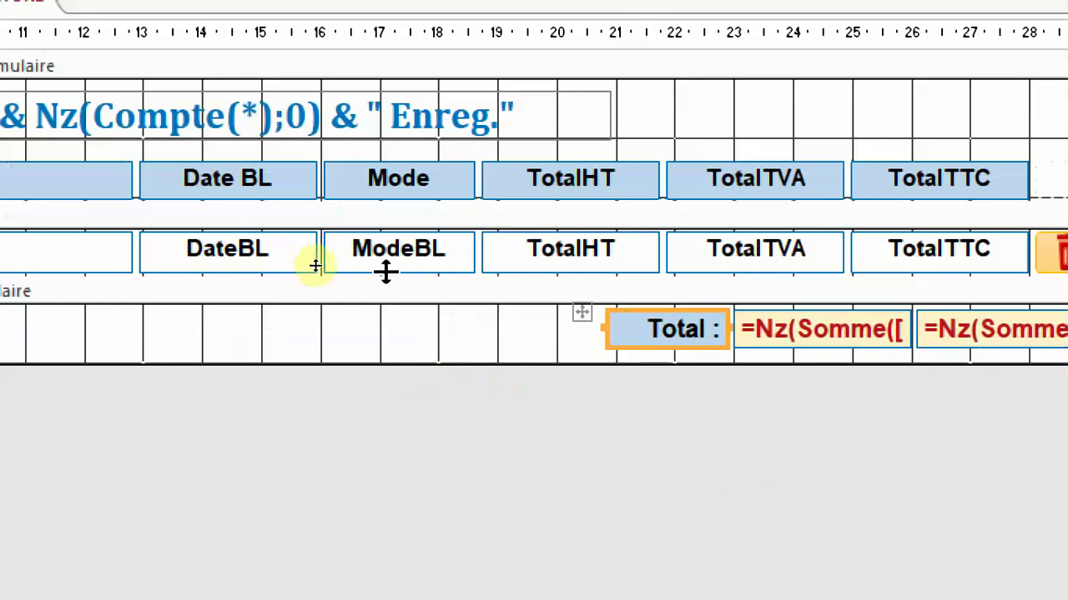
{"action": "left_click", "coordinate": [404, 260]}
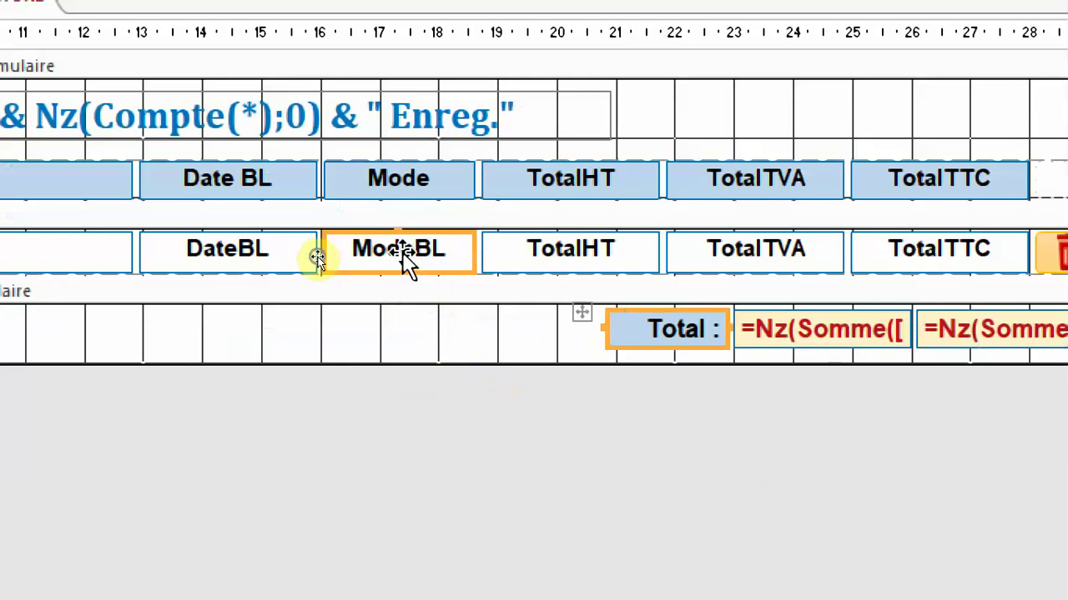
{"action": "right_click", "coordinate": [403, 252]}
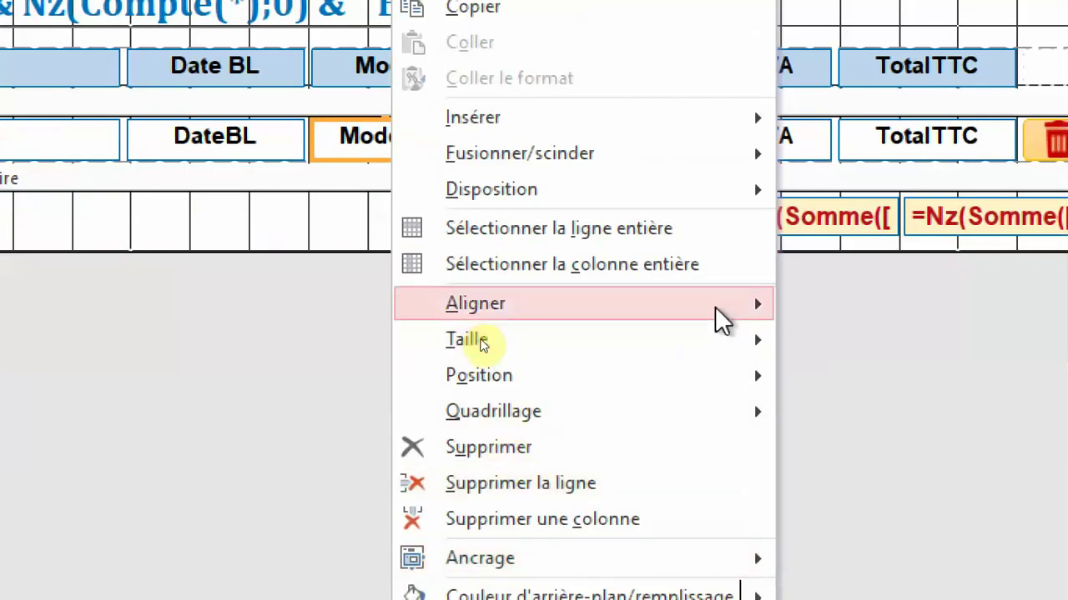
{"action": "mouse_move", "coordinate": [719, 315]}
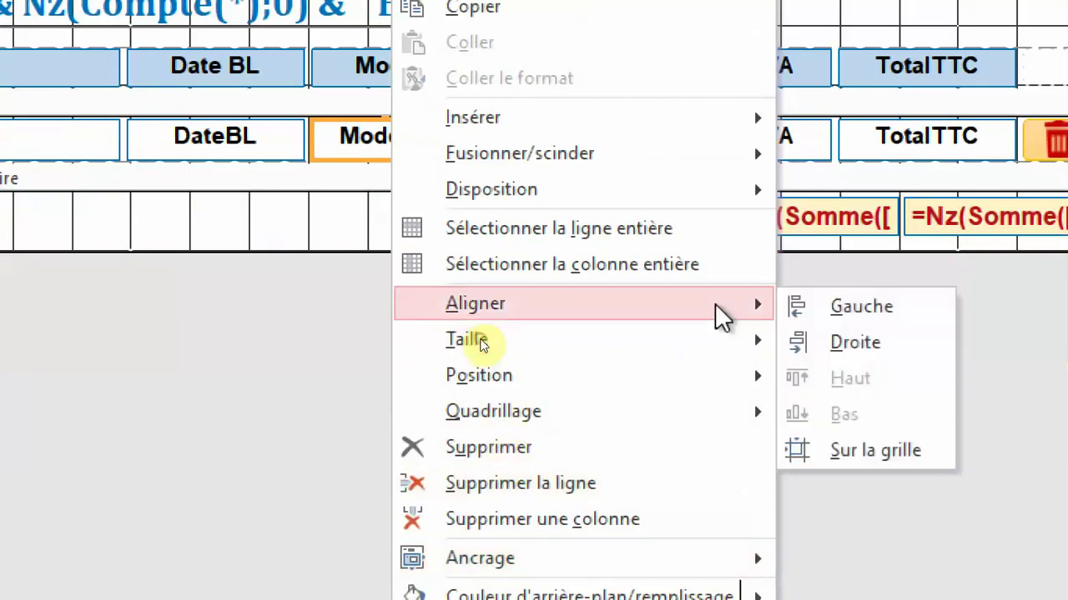
{"action": "left_click", "coordinate": [847, 306]}
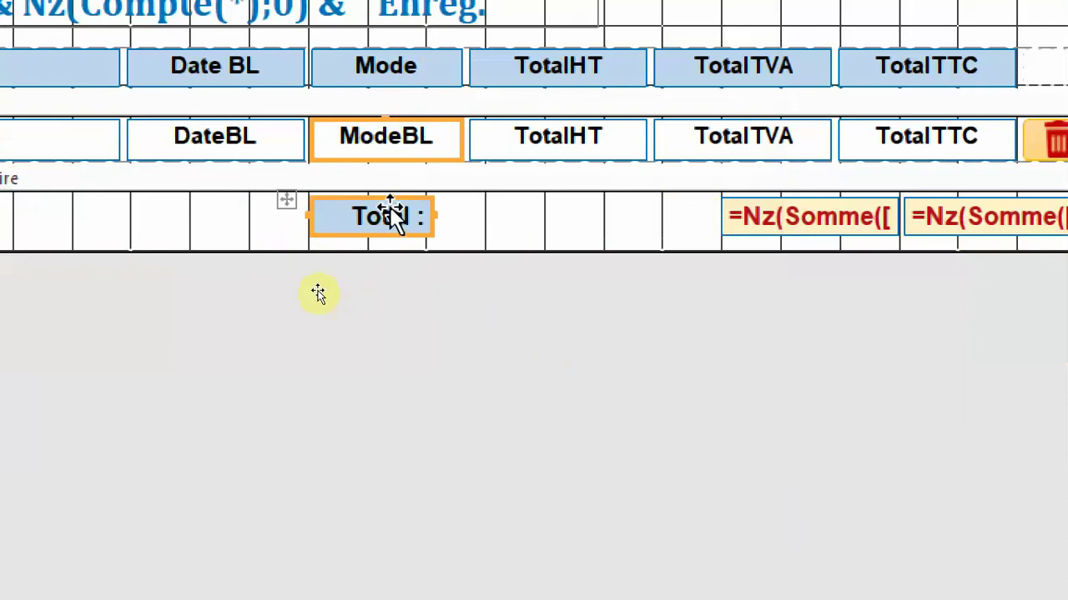
Step: Size the "Total :" label to the same width as the ModeBL field
{"action": "right_click", "coordinate": [391, 217]}
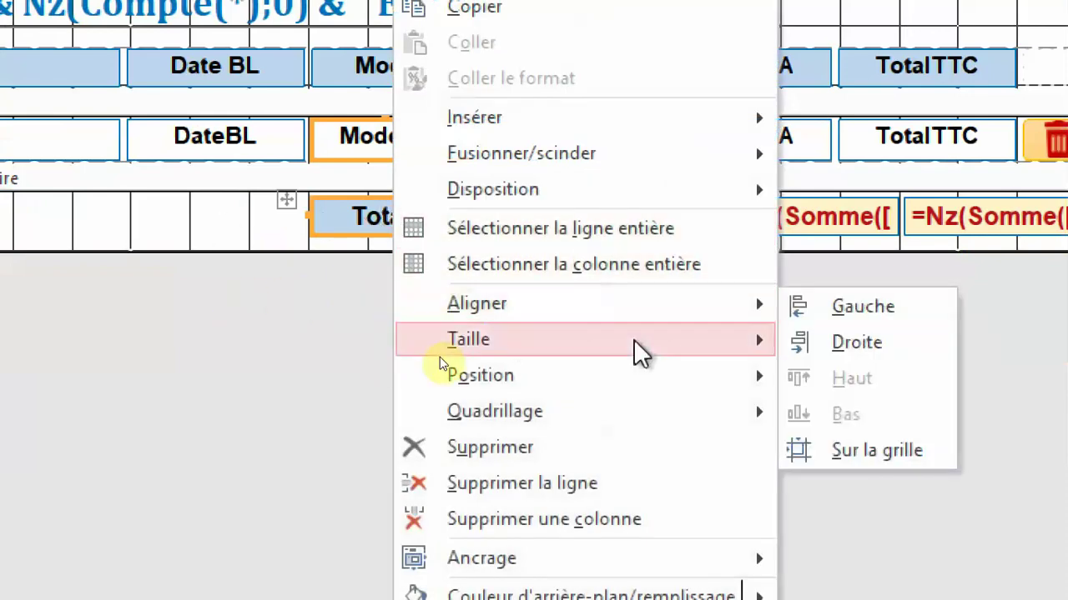
{"action": "mouse_move", "coordinate": [635, 343]}
{"action": "left_click", "coordinate": [886, 489]}
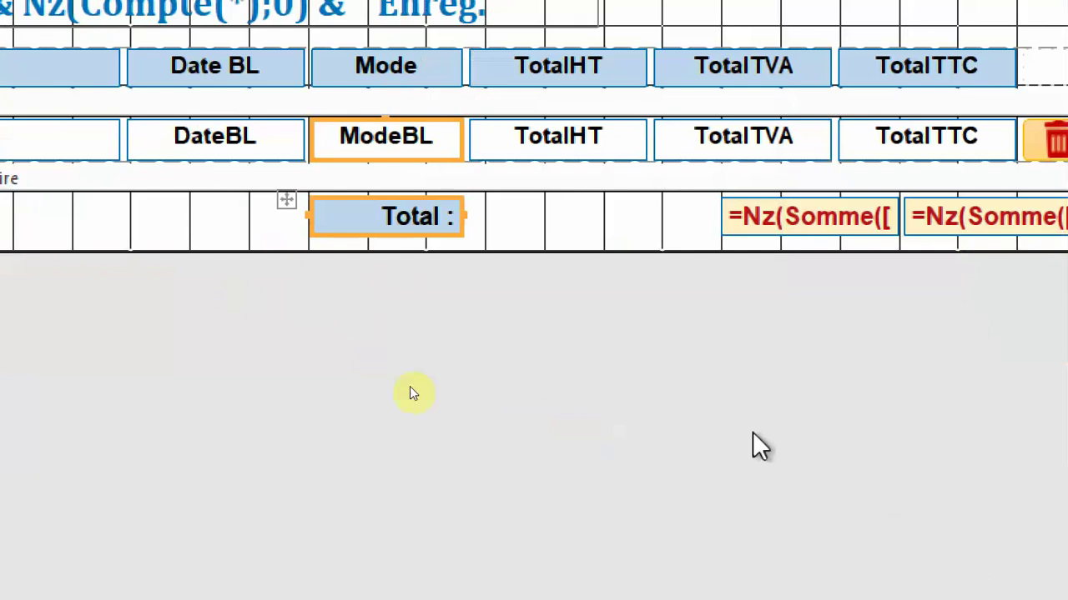
{"action": "left_click", "coordinate": [359, 360]}
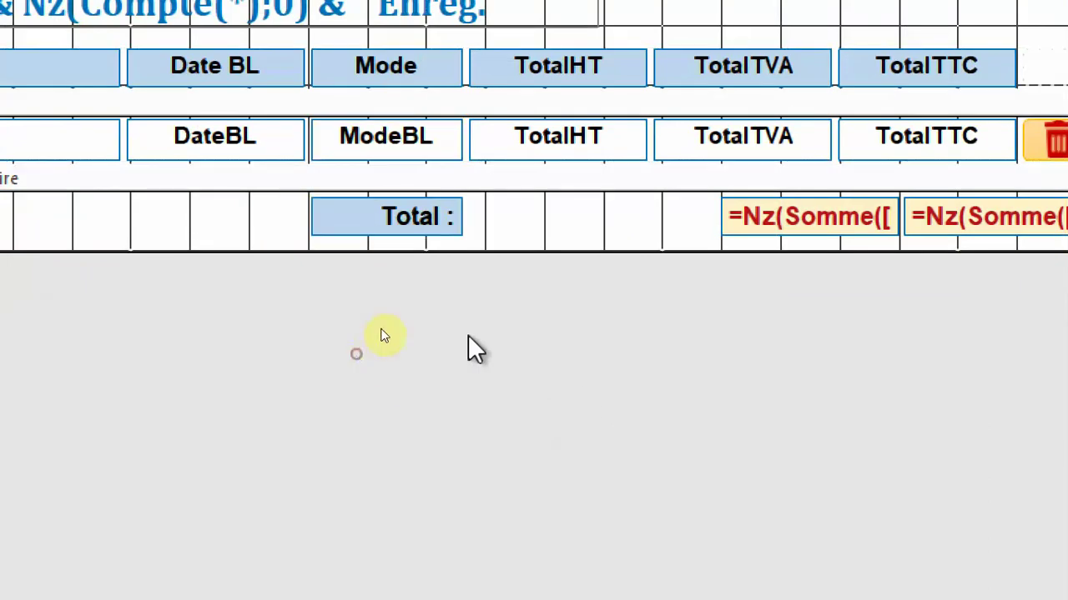
Step: Align the first footer sum box to the left edge of the TotalHT field
{"action": "left_click_drag", "start_coordinate": [859, 311], "coordinate": [729, 210]}
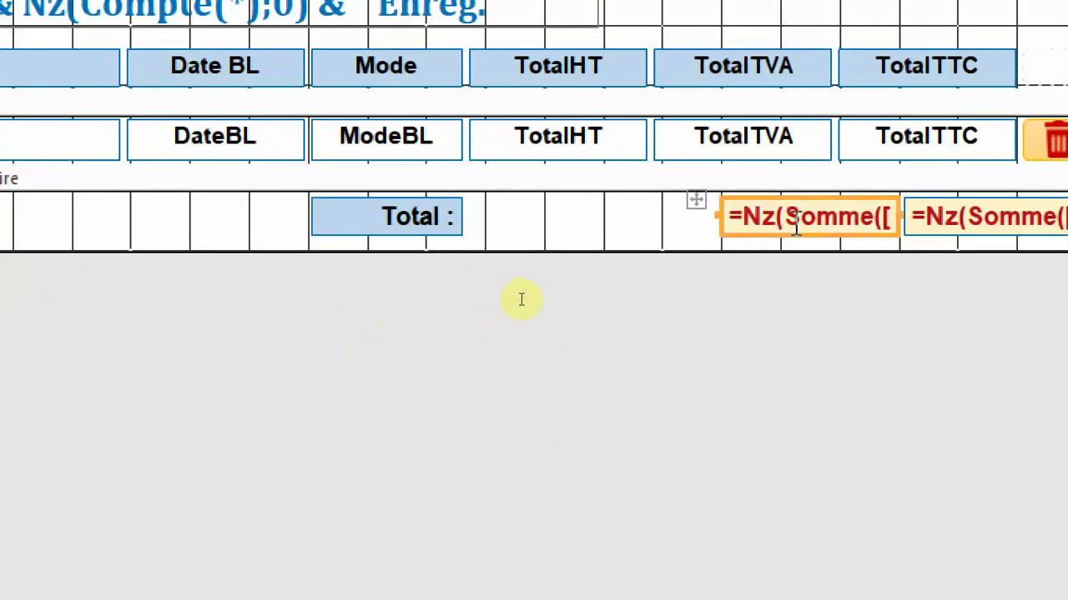
{"action": "left_click", "coordinate": [547, 155], "text": "shift"}
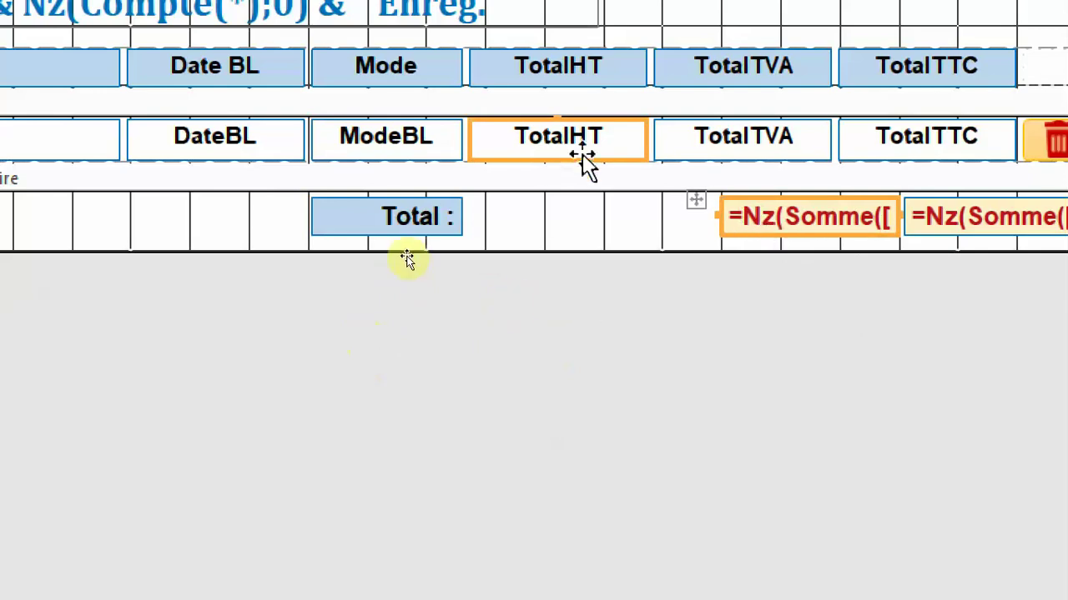
{"action": "left_click", "coordinate": [788, 218]}
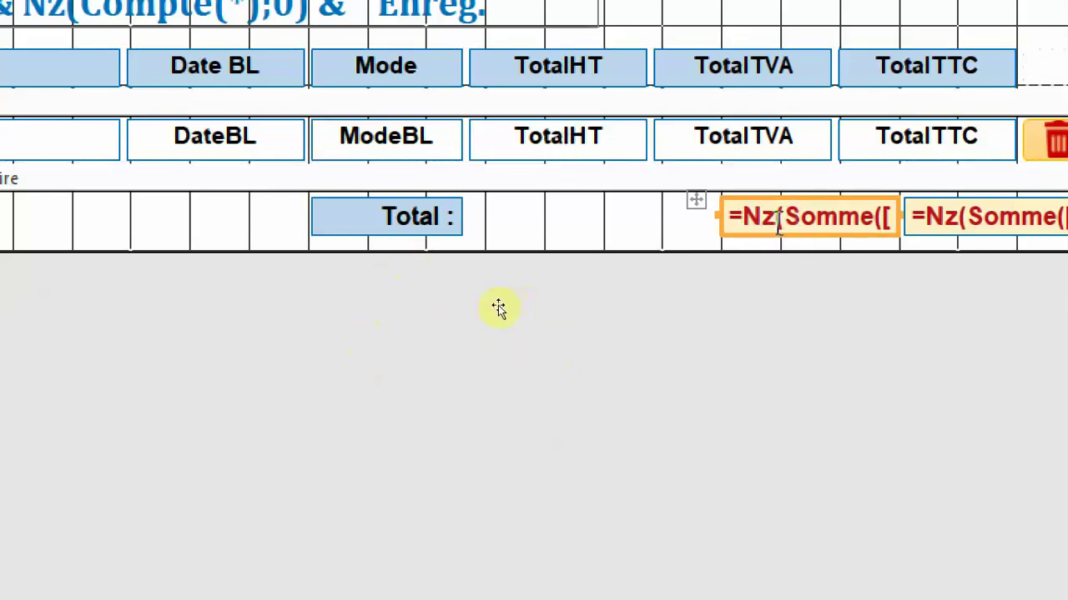
{"action": "left_click", "coordinate": [552, 134]}
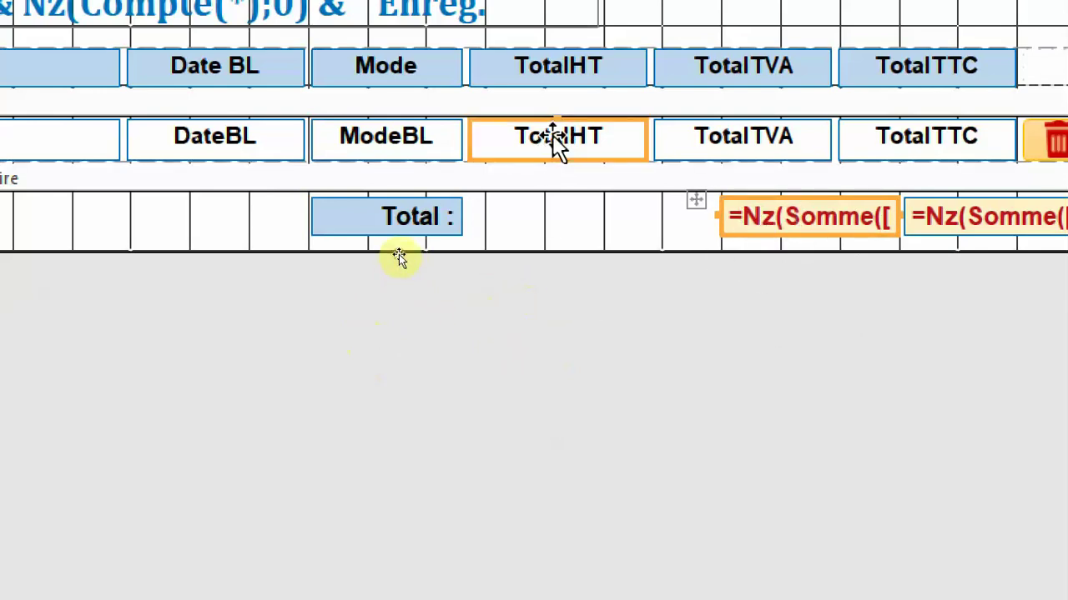
{"action": "right_click", "coordinate": [552, 134]}
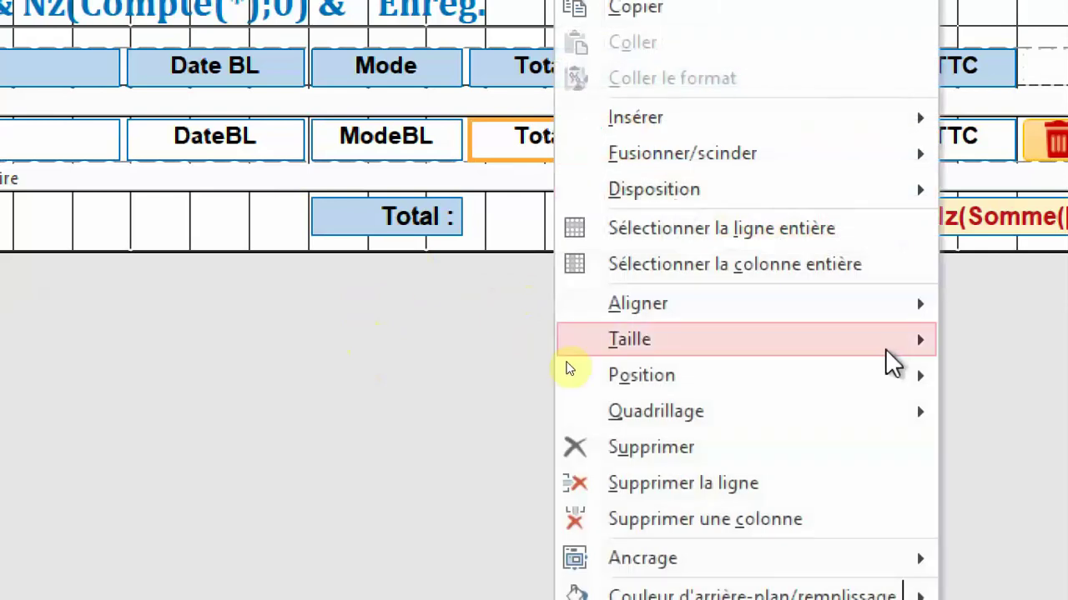
{"action": "mouse_move", "coordinate": [872, 310]}
{"action": "left_click", "coordinate": [1041, 306]}
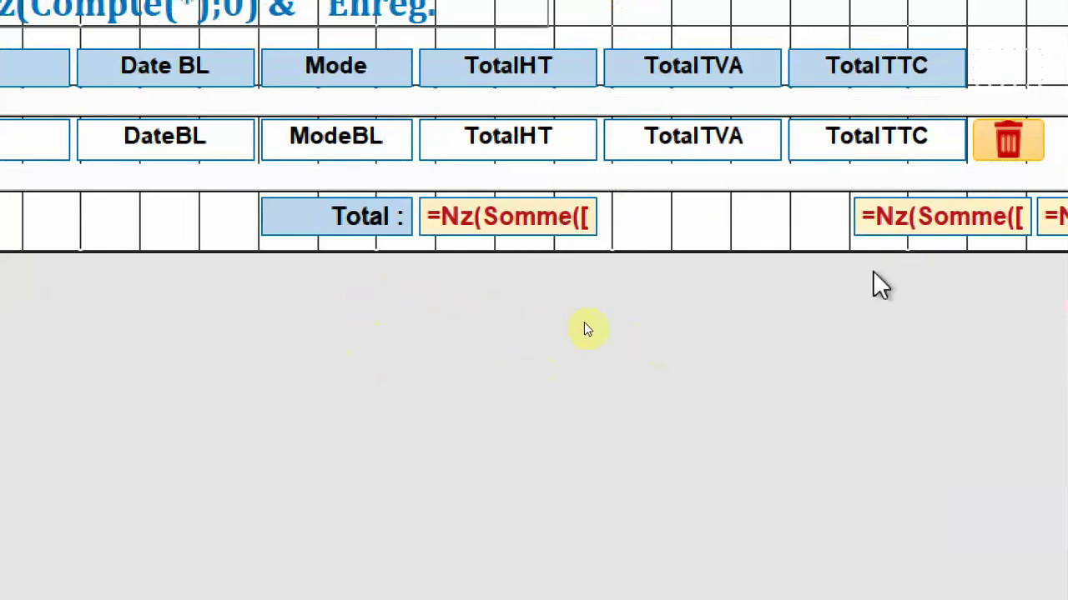
Step: Align the second footer sum box to the left edge of the TotalTVA field
{"action": "left_click", "coordinate": [915, 222]}
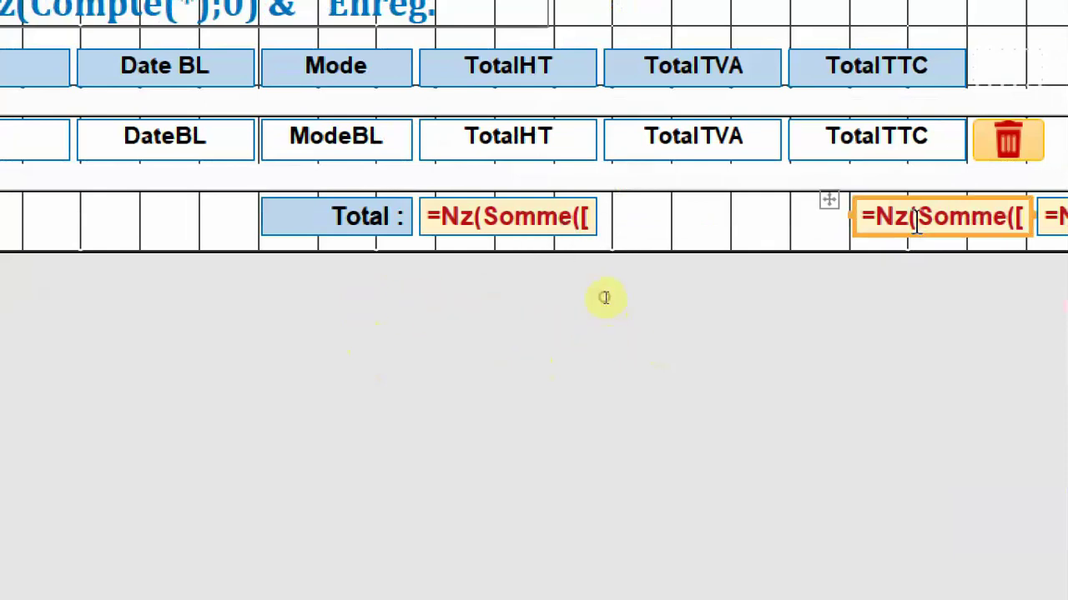
{"action": "left_click", "coordinate": [678, 148]}
{"action": "right_click", "coordinate": [677, 149]}
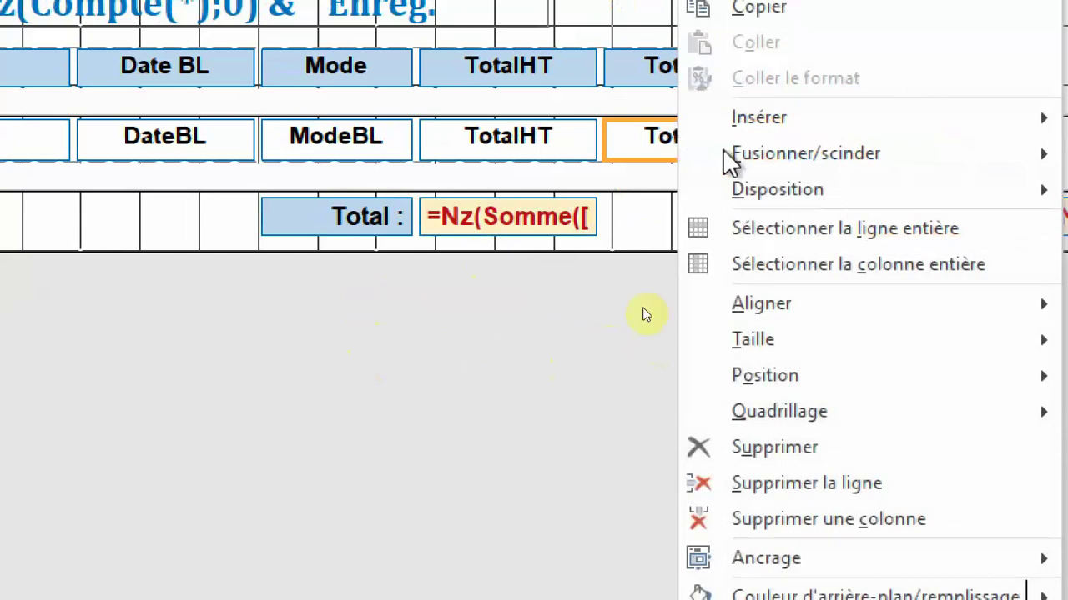
{"action": "left_click", "coordinate": [1003, 289]}
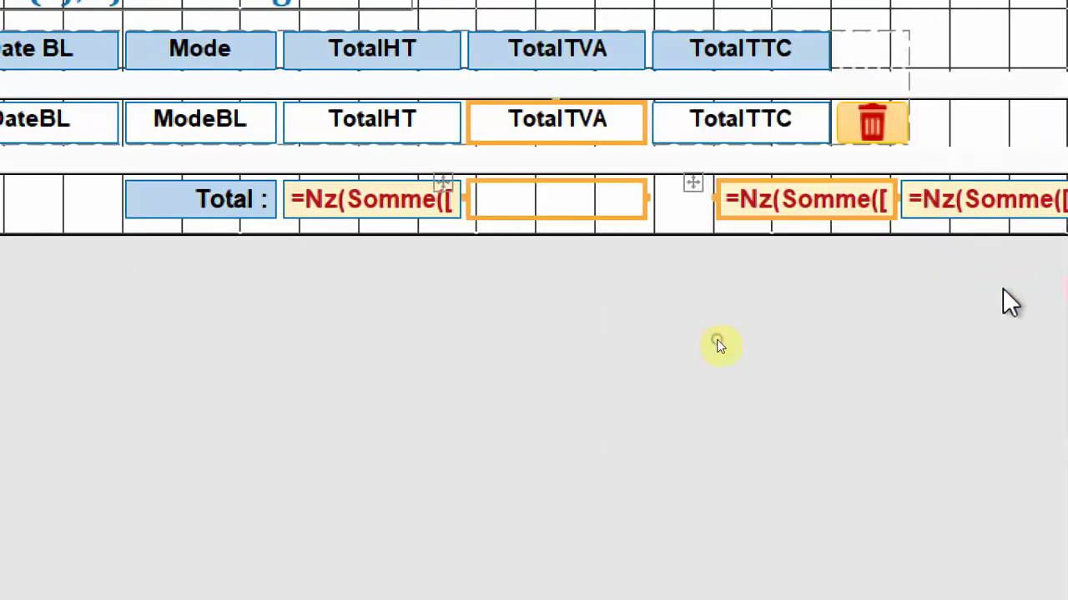
{"action": "left_click", "coordinate": [771, 310]}
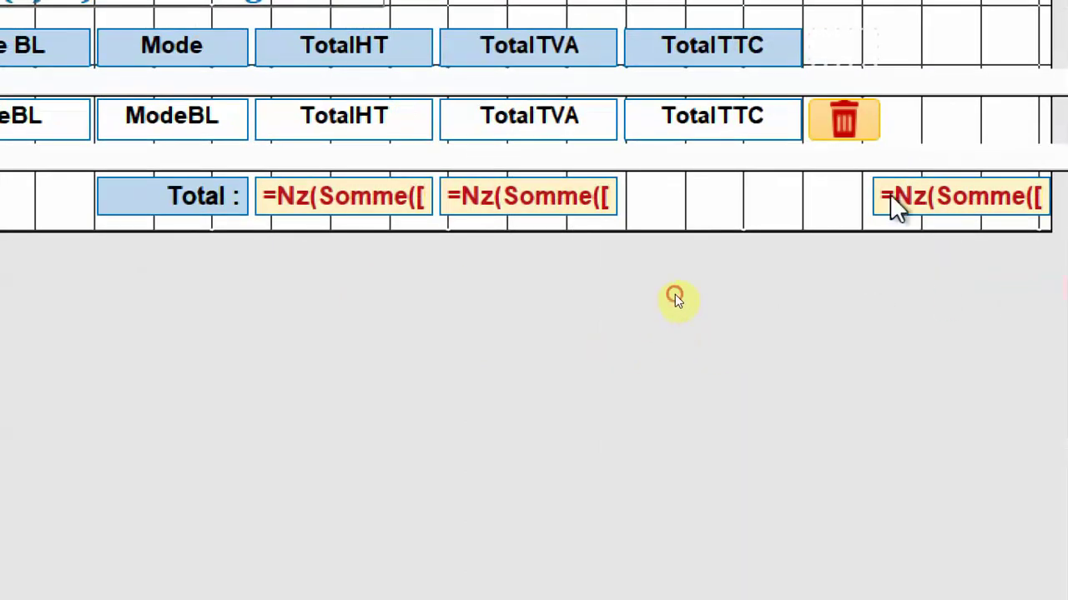
Step: Align the third footer sum box to the left edge of the TotalTTC field
{"action": "left_click", "coordinate": [919, 200]}
{"action": "left_click", "coordinate": [643, 119]}
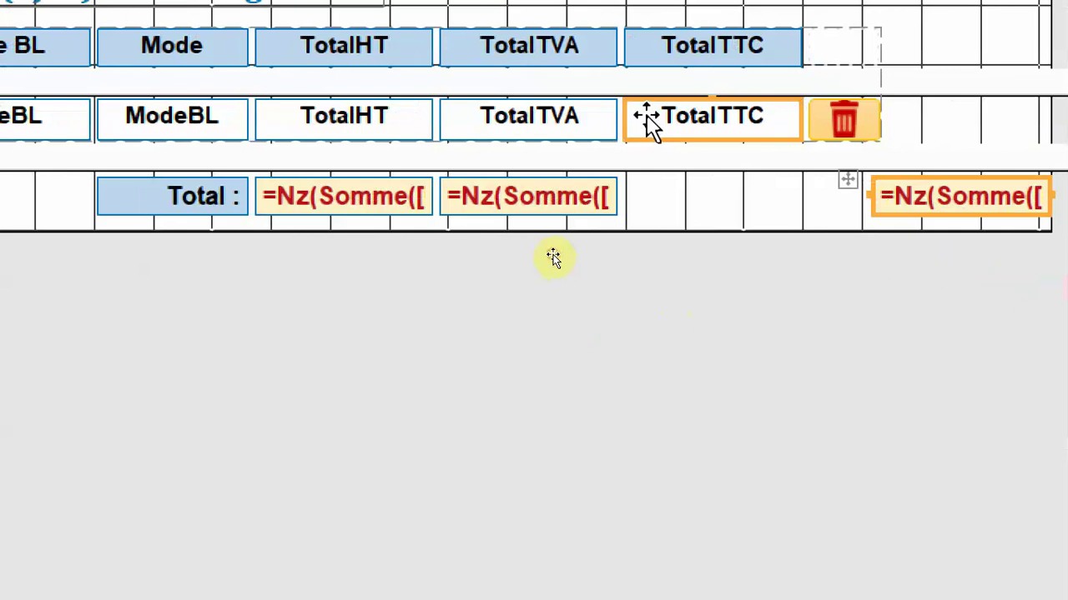
{"action": "right_click", "coordinate": [676, 120]}
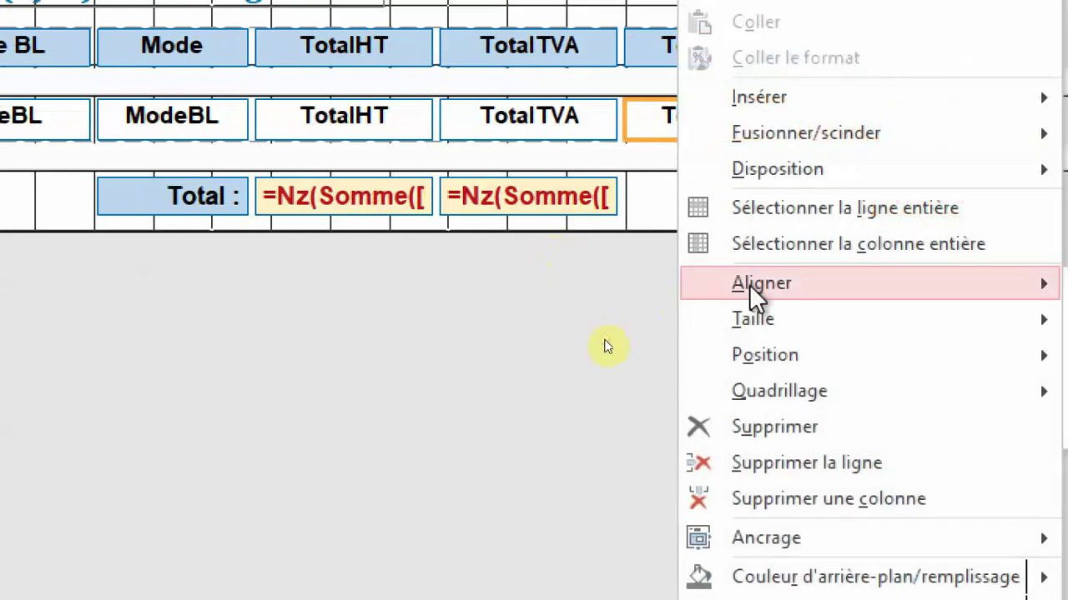
{"action": "mouse_move", "coordinate": [775, 287]}
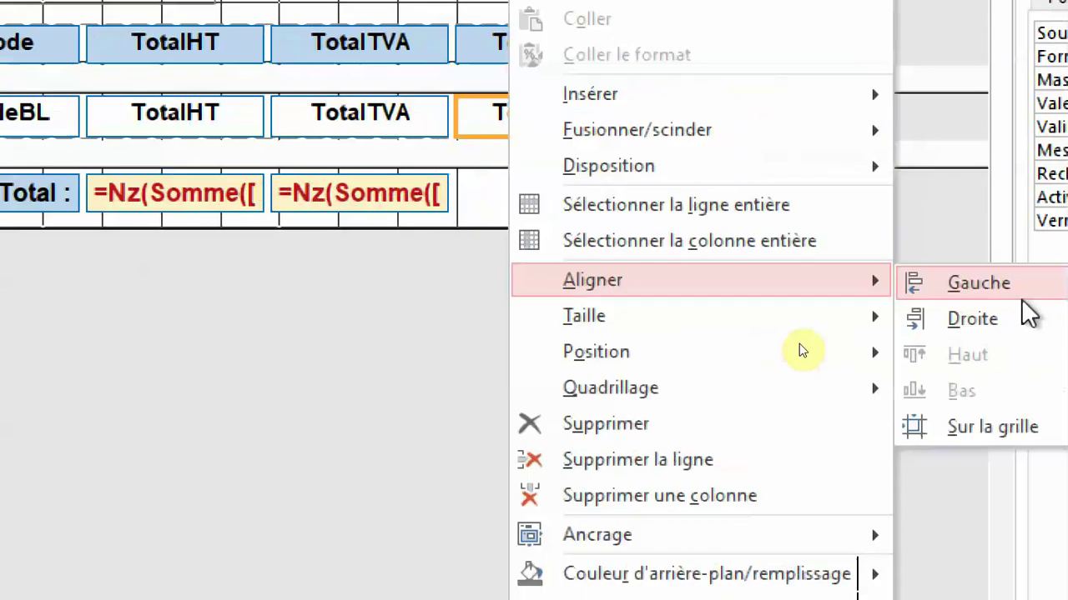
{"action": "left_click", "coordinate": [1012, 294]}
{"action": "left_click", "coordinate": [97, 274]}
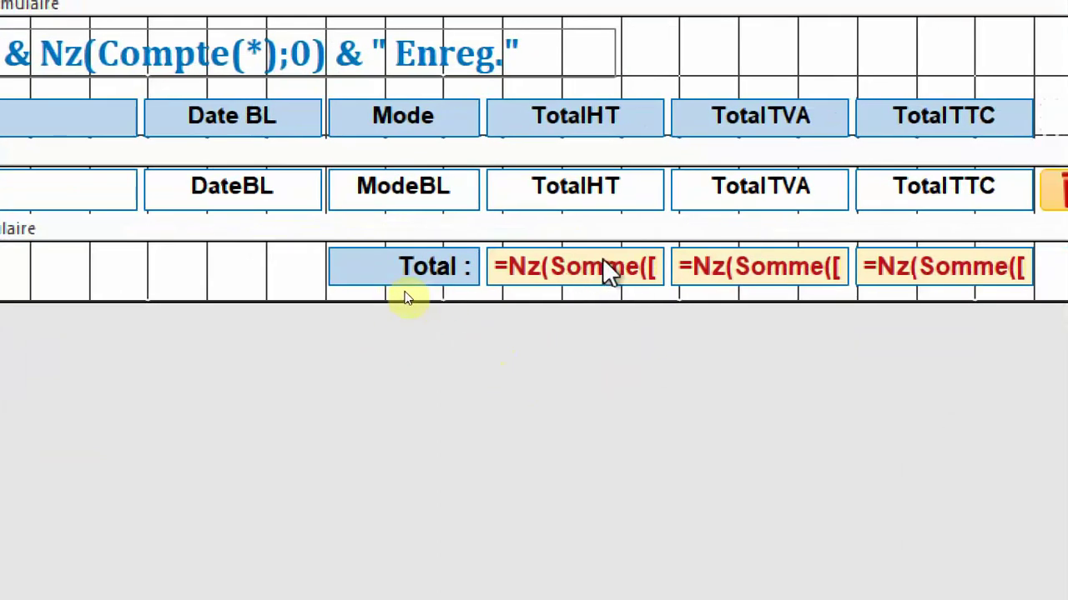
Step: Set the control source of the txtHT footer box to =Nz(Somme([TotalHT]);0) in the expression builder
{"action": "left_click", "coordinate": [600, 270]}
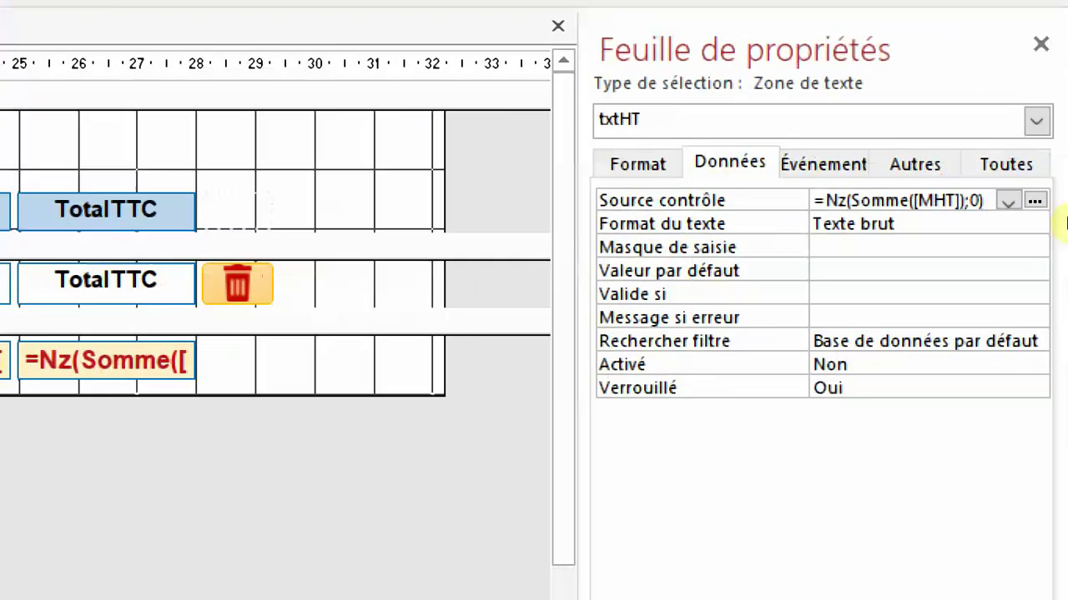
{"action": "left_click", "coordinate": [913, 202]}
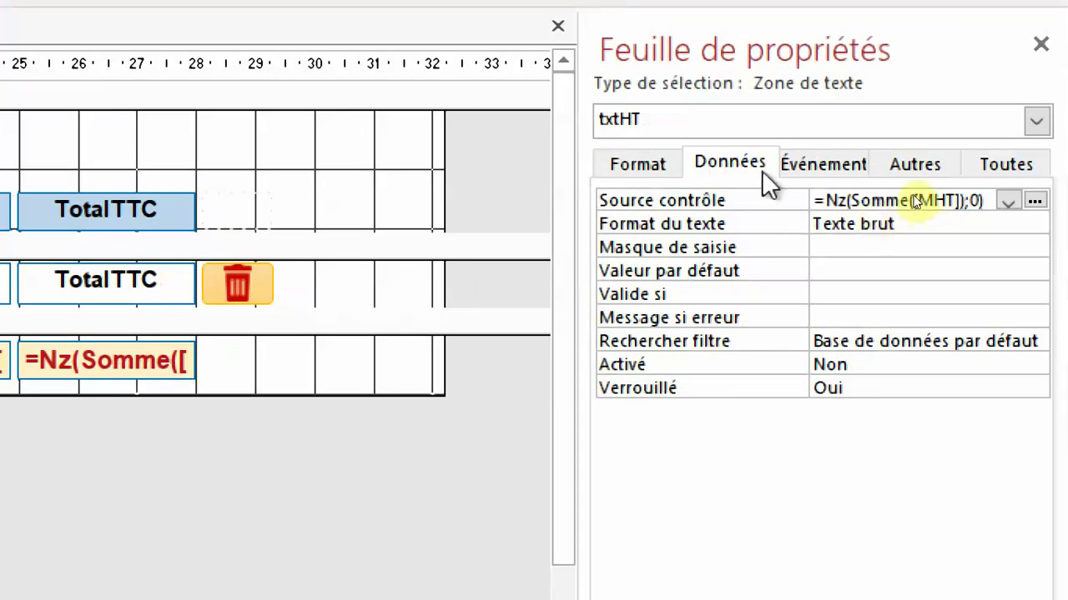
{"action": "left_click", "coordinate": [1034, 202]}
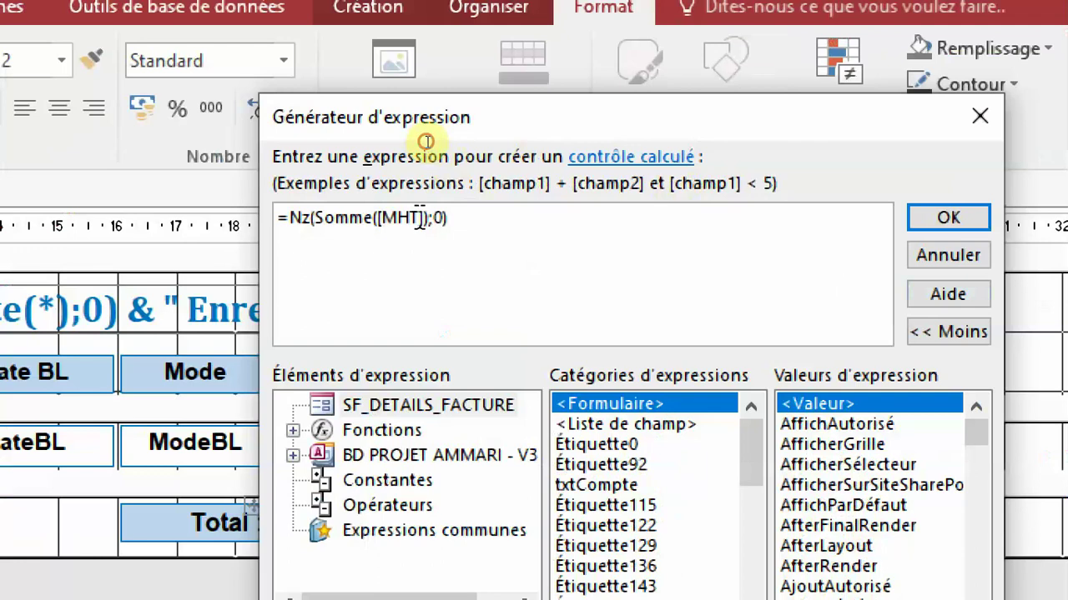
{"action": "key", "text": "BackSpace"}
{"action": "key", "text": "BackSpace"}
{"action": "key", "text": "BackSpace"}
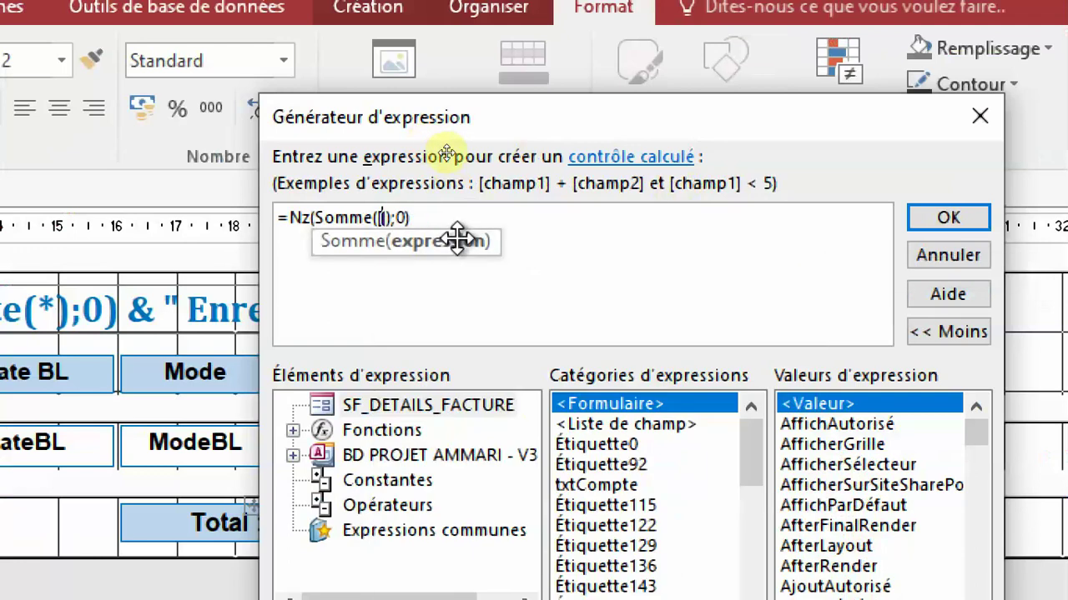
{"action": "type", "text": "T"}
{"action": "type", "text": "otal"}
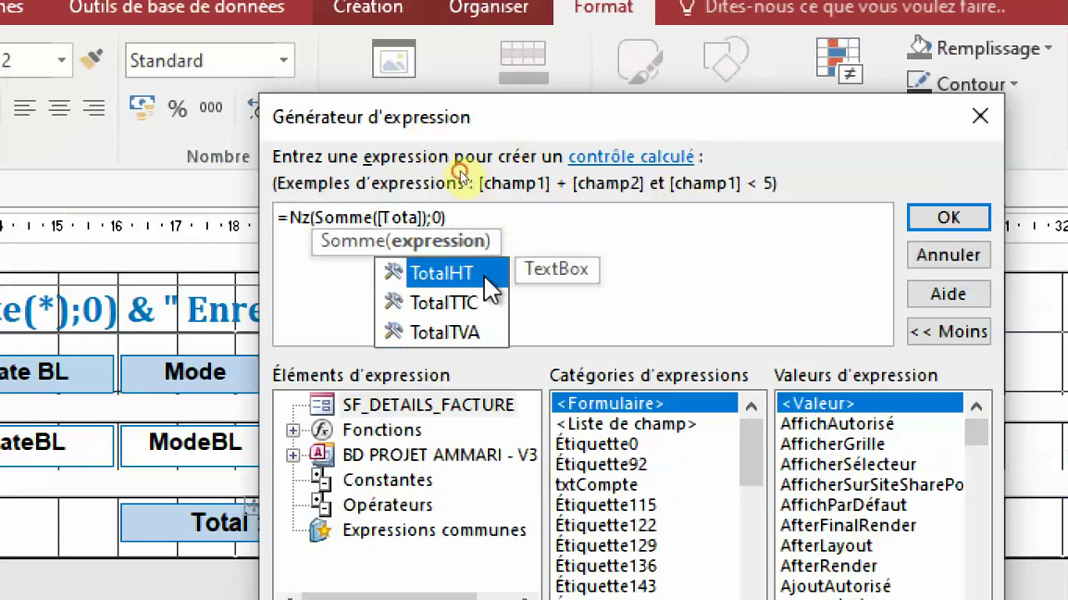
{"action": "double_click", "coordinate": [482, 275]}
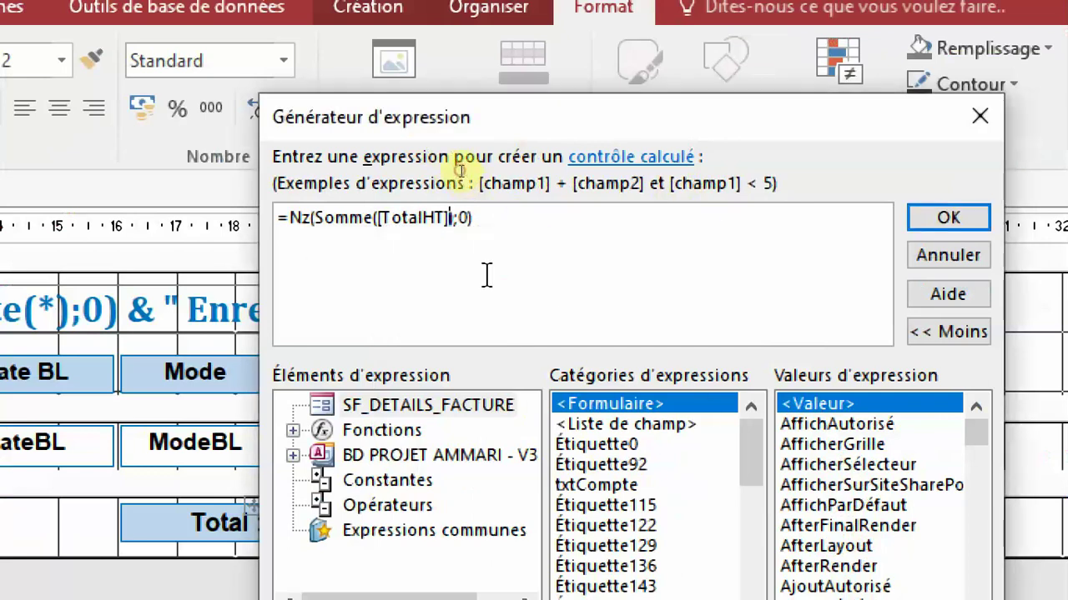
{"action": "left_click", "coordinate": [955, 218]}
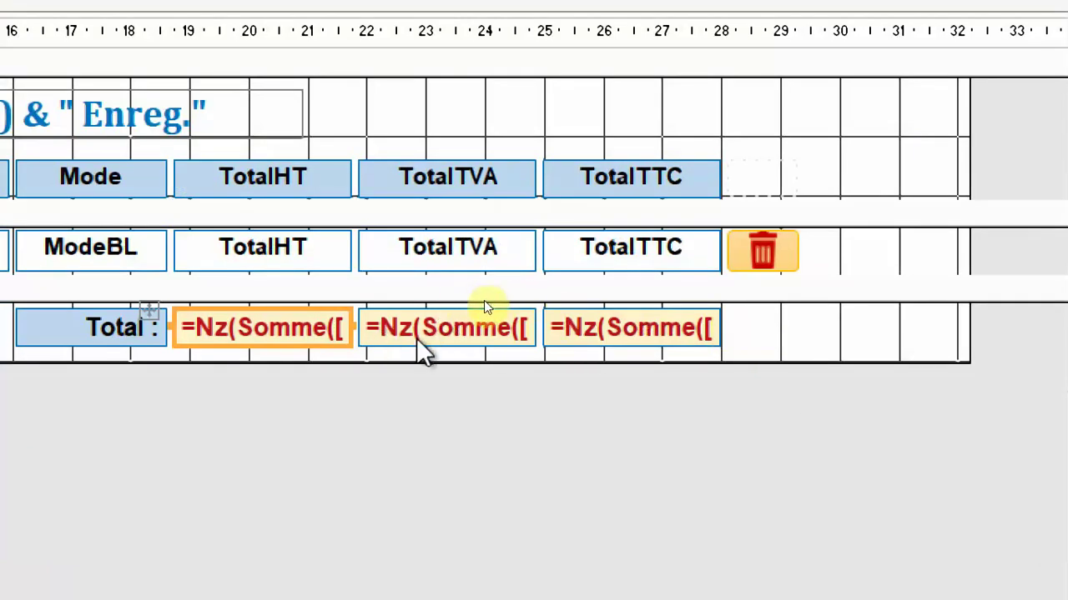
Step: Set the control source of the txtTVA footer box to =Nz(Somme([TotalTVA]);0) in the expression builder
{"action": "left_click", "coordinate": [455, 346]}
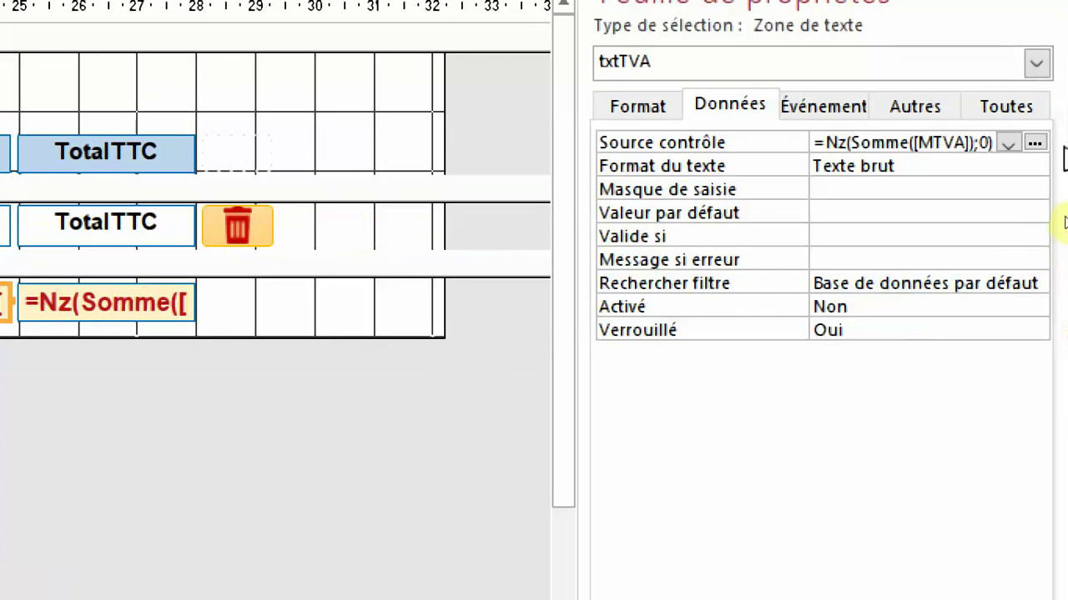
{"action": "left_click", "coordinate": [1034, 144]}
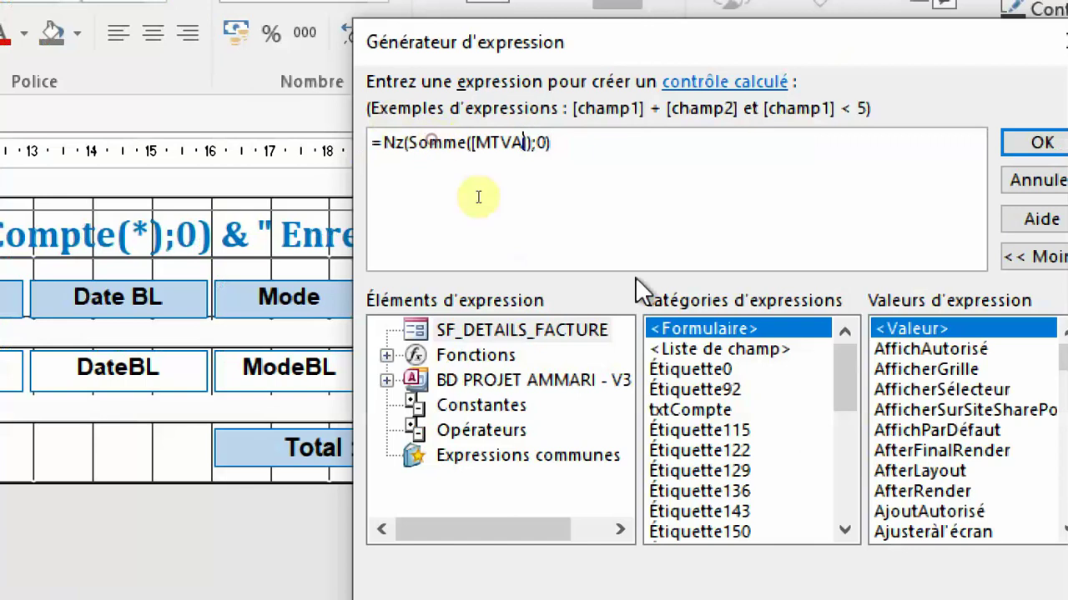
{"action": "key", "text": "BackSpace"}
{"action": "key", "text": "BackSpace"}
{"action": "key", "text": "BackSpace"}
{"action": "key", "text": "BackSpace"}
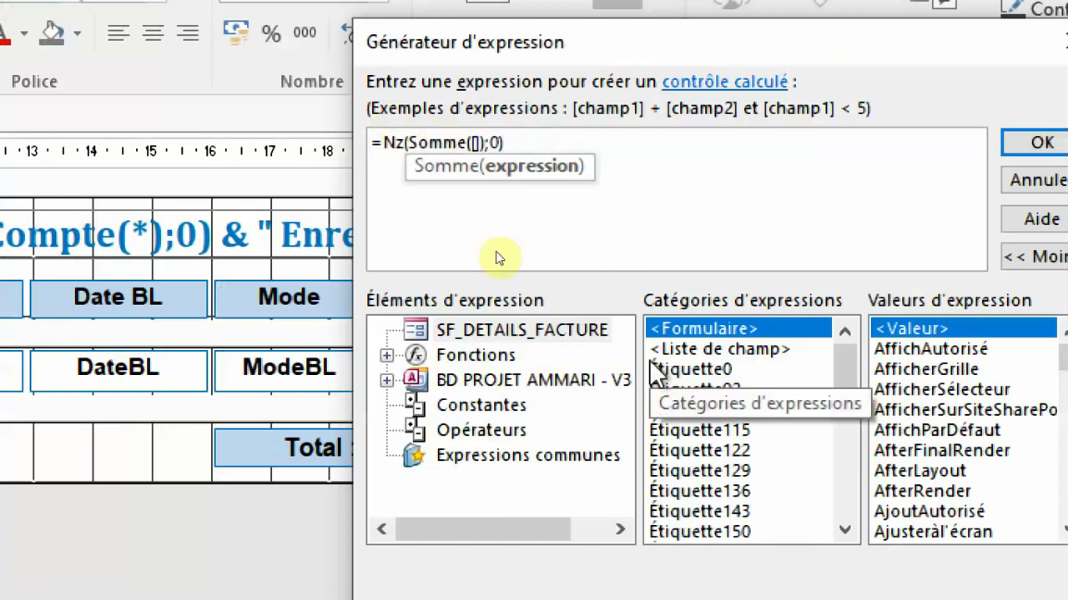
{"action": "type", "text": "To"}
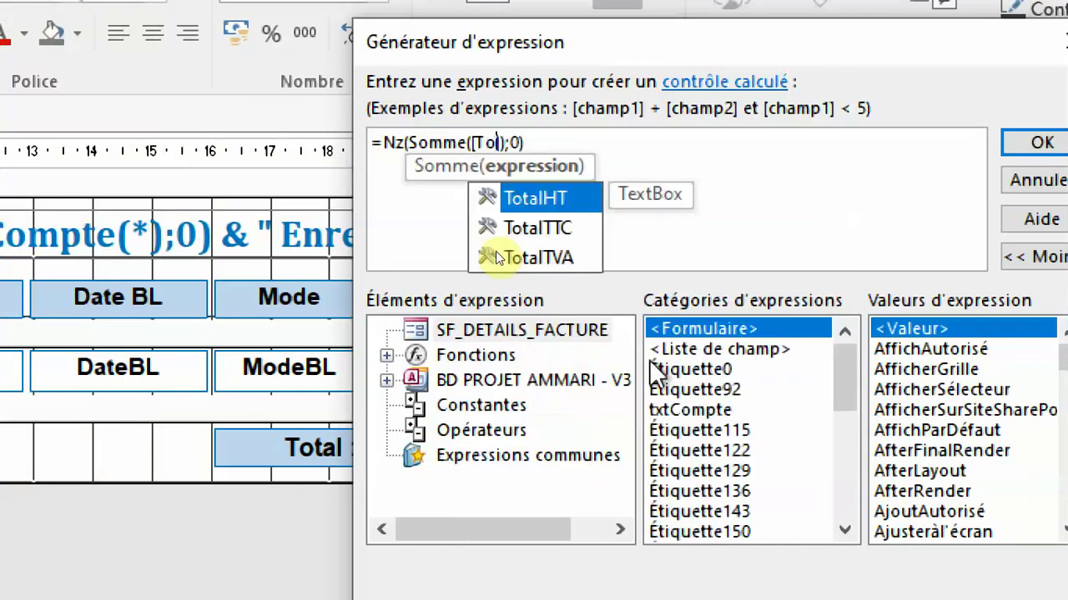
{"action": "double_click", "coordinate": [569, 259]}
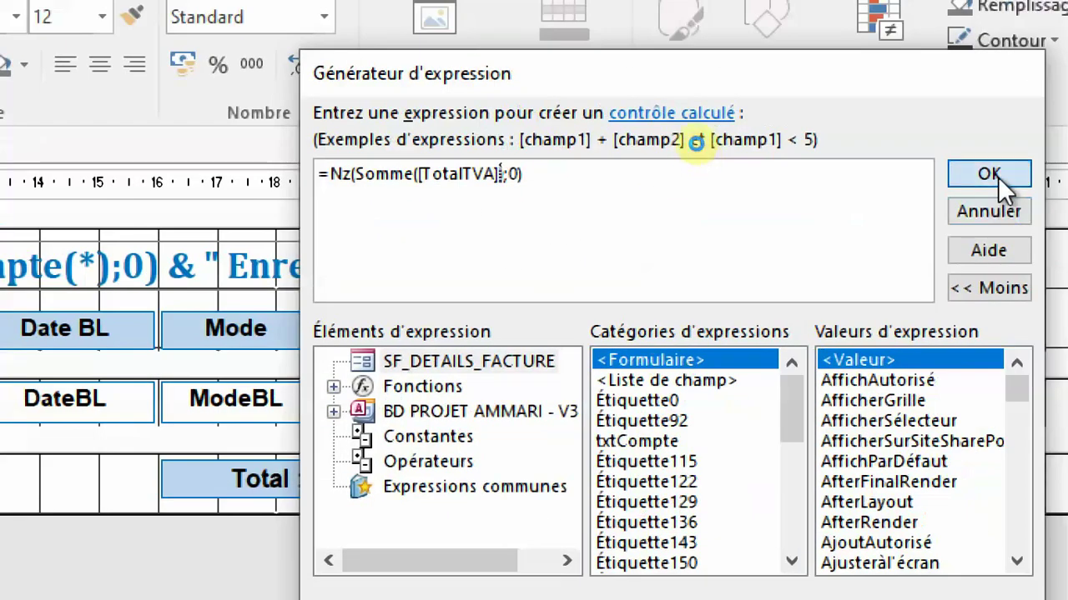
{"action": "left_click", "coordinate": [989, 174]}
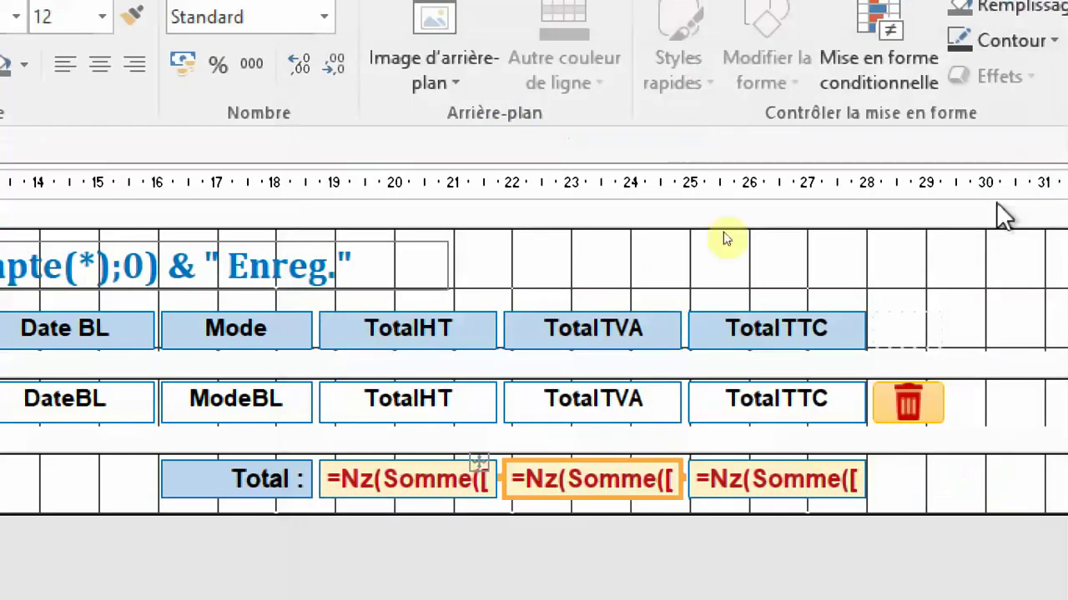
Step: Set the control source of the txtTTC footer box to =Nz(Somme([TotalTTC]);0) in the expression builder
{"action": "left_click", "coordinate": [686, 338]}
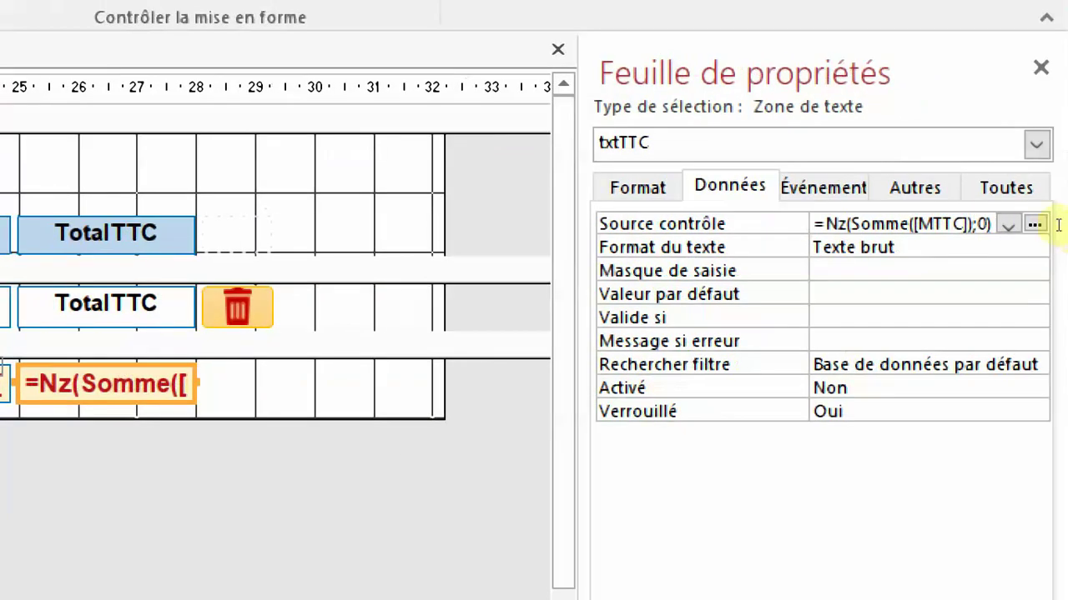
{"action": "left_click", "coordinate": [1034, 223]}
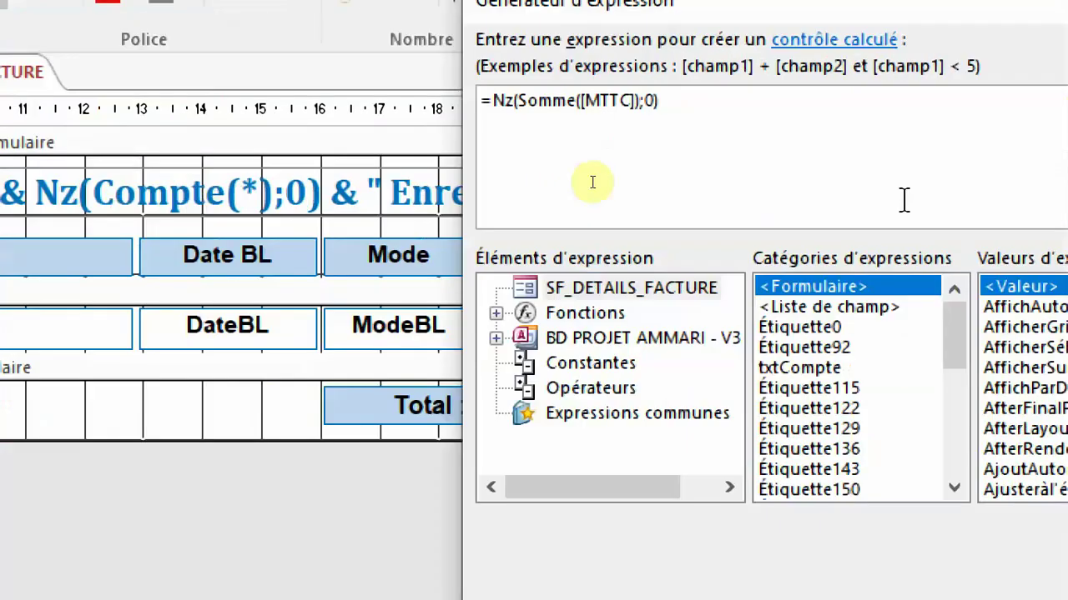
{"action": "left_click", "coordinate": [626, 101]}
{"action": "key", "text": "BackSpace"}
{"action": "key", "text": "BackSpace"}
{"action": "key", "text": "BackSpace"}
{"action": "key", "text": "BackSpace"}
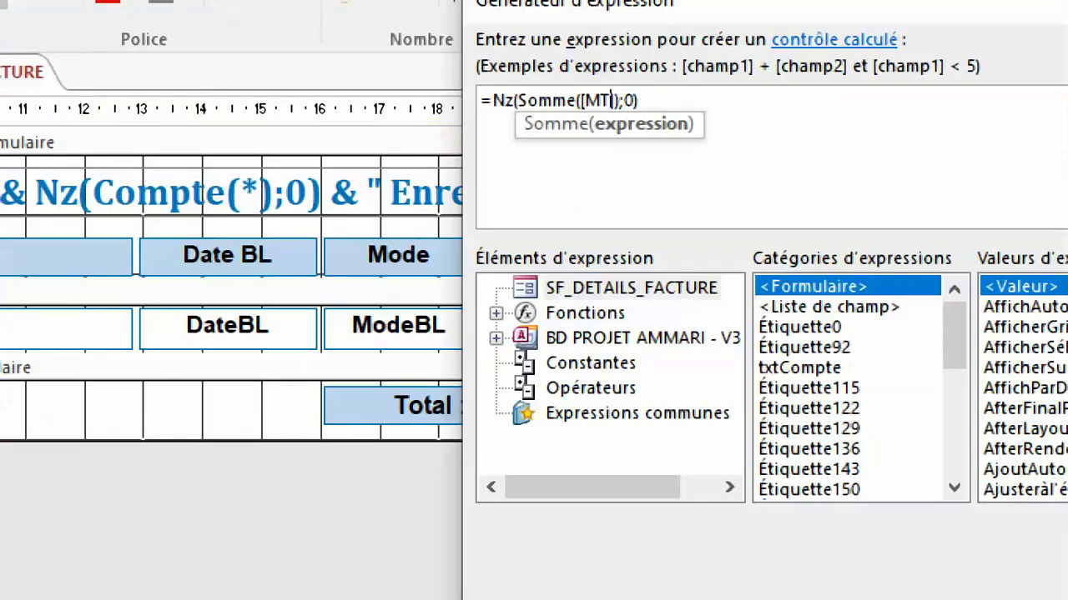
{"action": "type", "text": "T"}
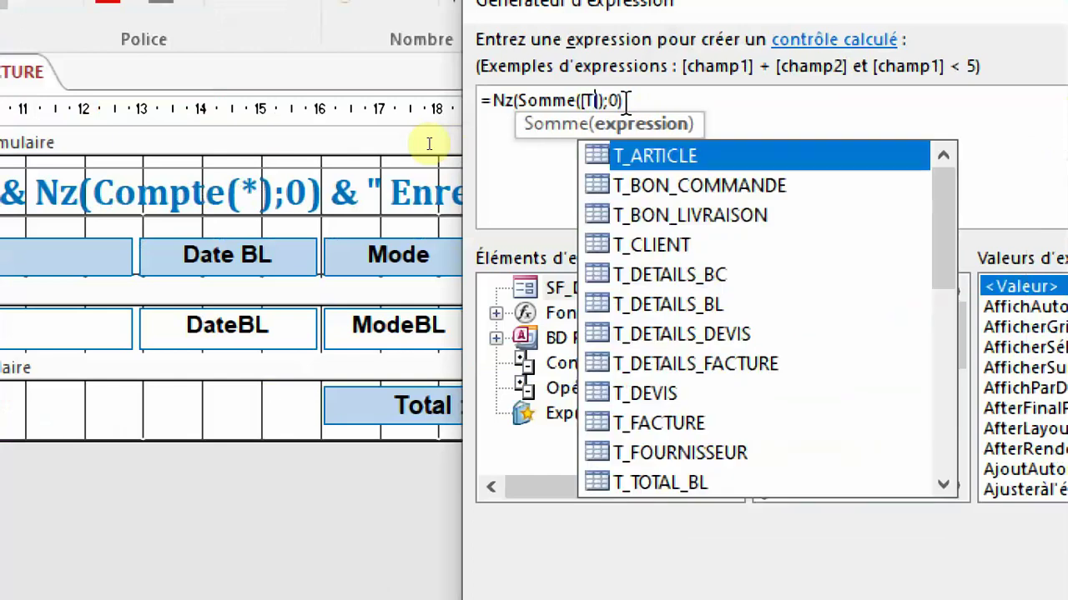
{"action": "type", "text": "otal"}
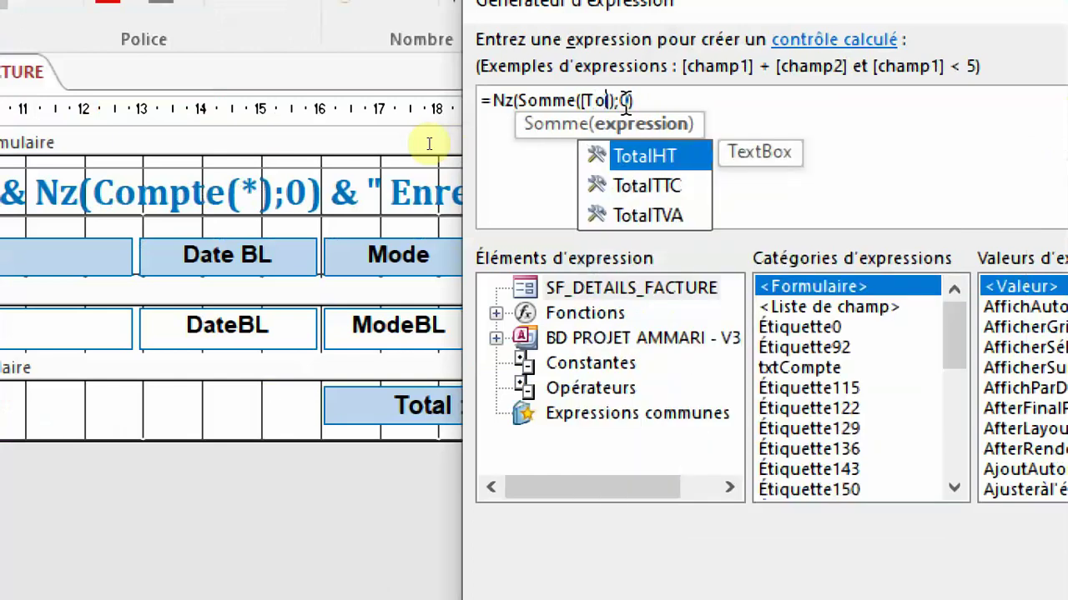
{"action": "double_click", "coordinate": [639, 186]}
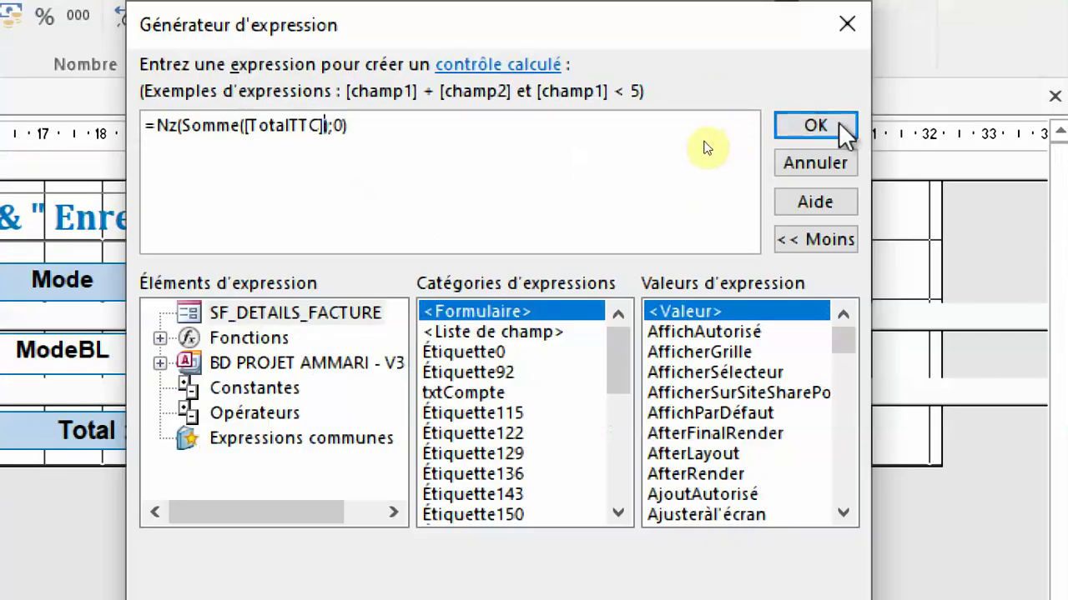
{"action": "left_click", "coordinate": [826, 125]}
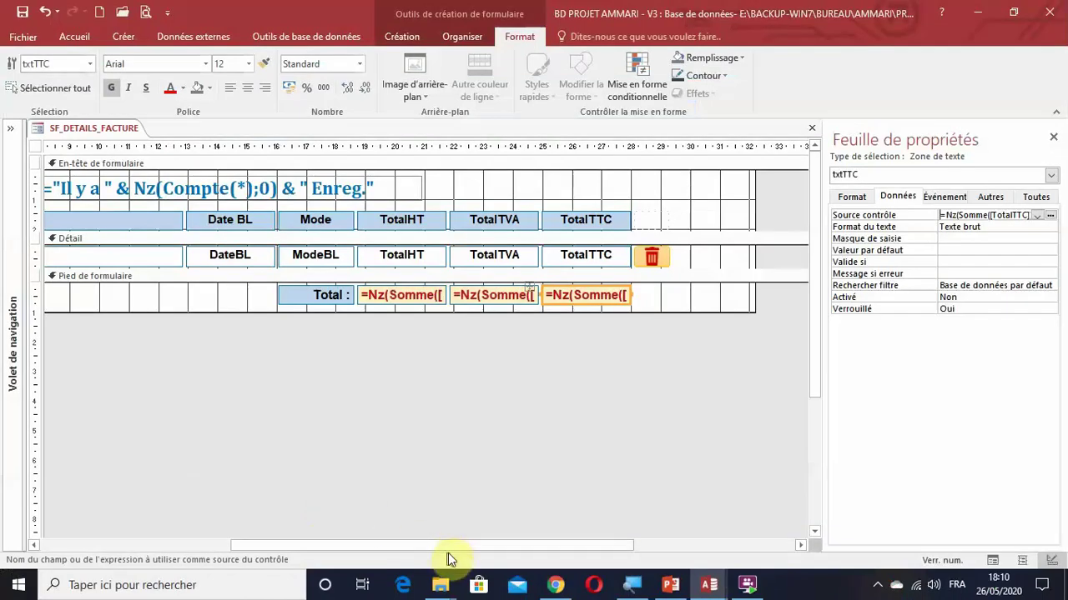
Step: Lock all the data fields in the Détail section by setting their Verrouillé property to Oui
{"action": "left_click", "coordinate": [647, 492]}
{"action": "left_click_drag", "start_coordinate": [433, 550], "coordinate": [222, 557]}
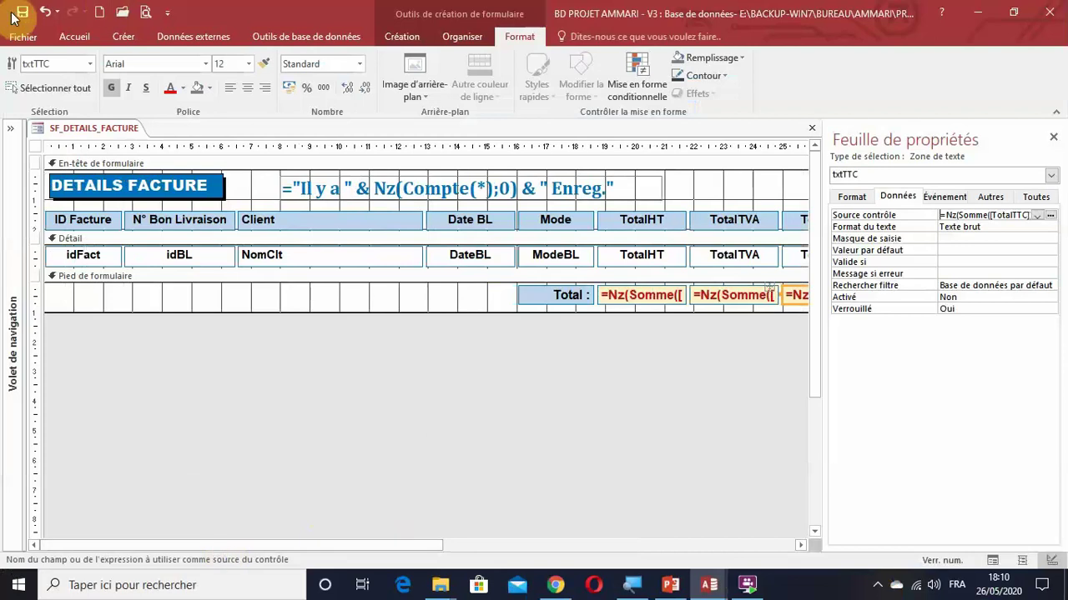
{"action": "left_click", "coordinate": [1057, 136]}
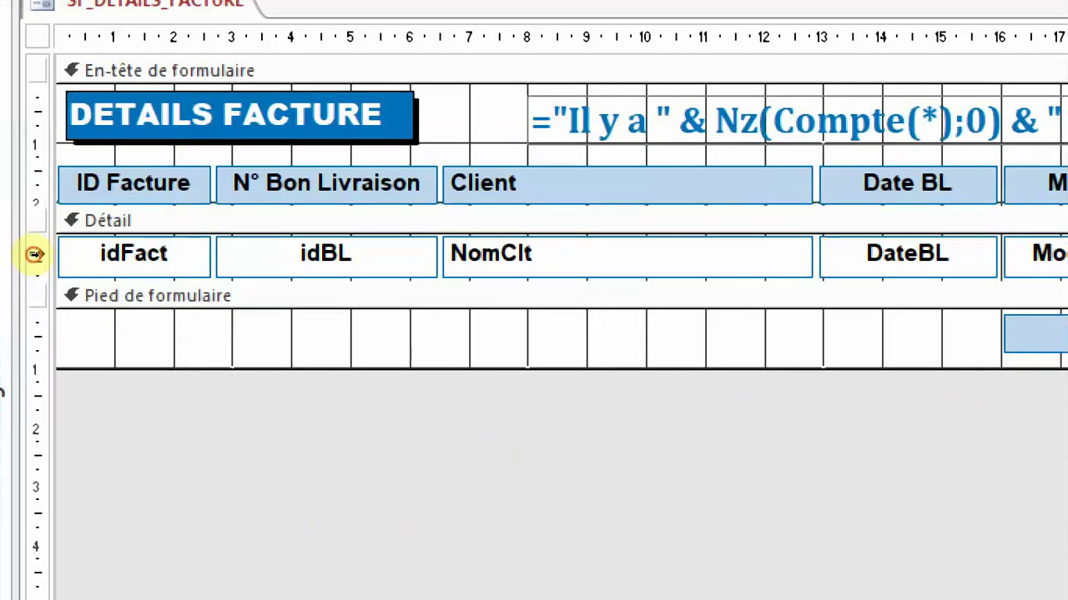
{"action": "left_click", "coordinate": [34, 254]}
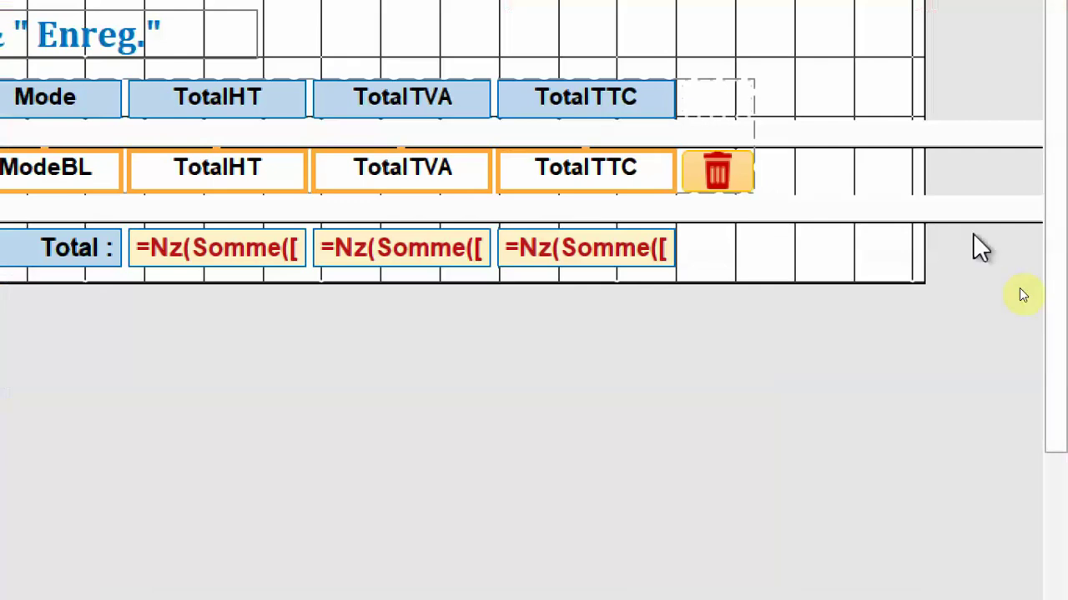
{"action": "key", "text": "F4"}
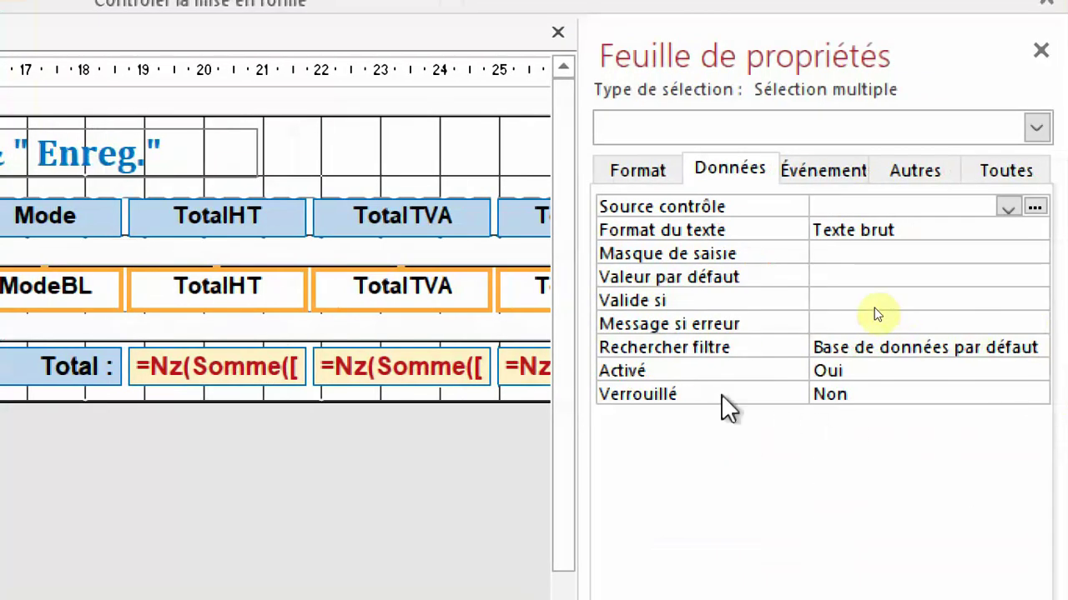
{"action": "left_click", "coordinate": [718, 407]}
{"action": "double_click", "coordinate": [679, 405]}
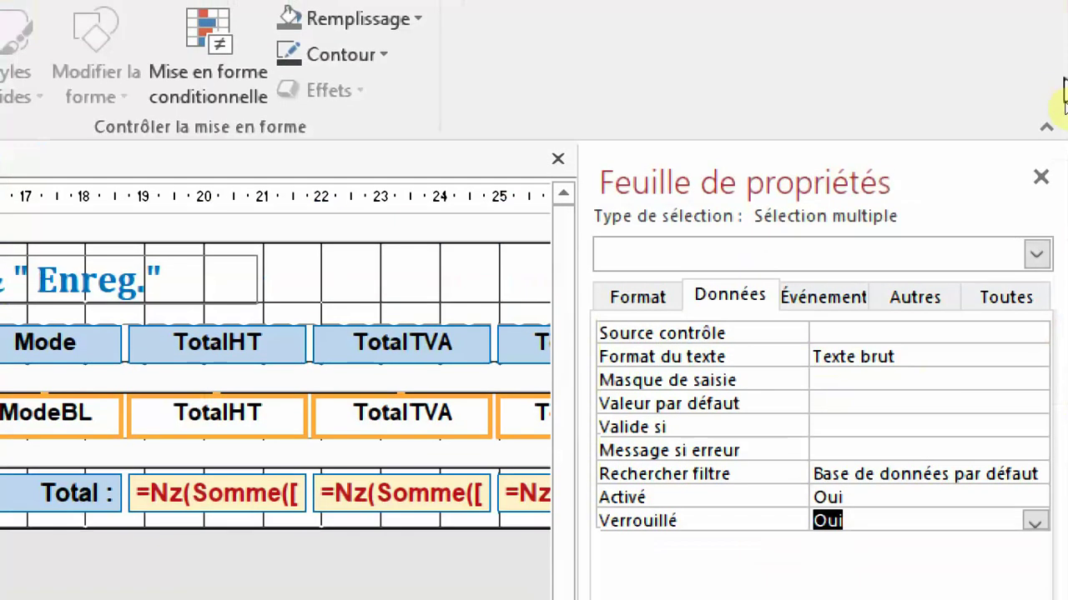
{"action": "left_click", "coordinate": [1041, 177]}
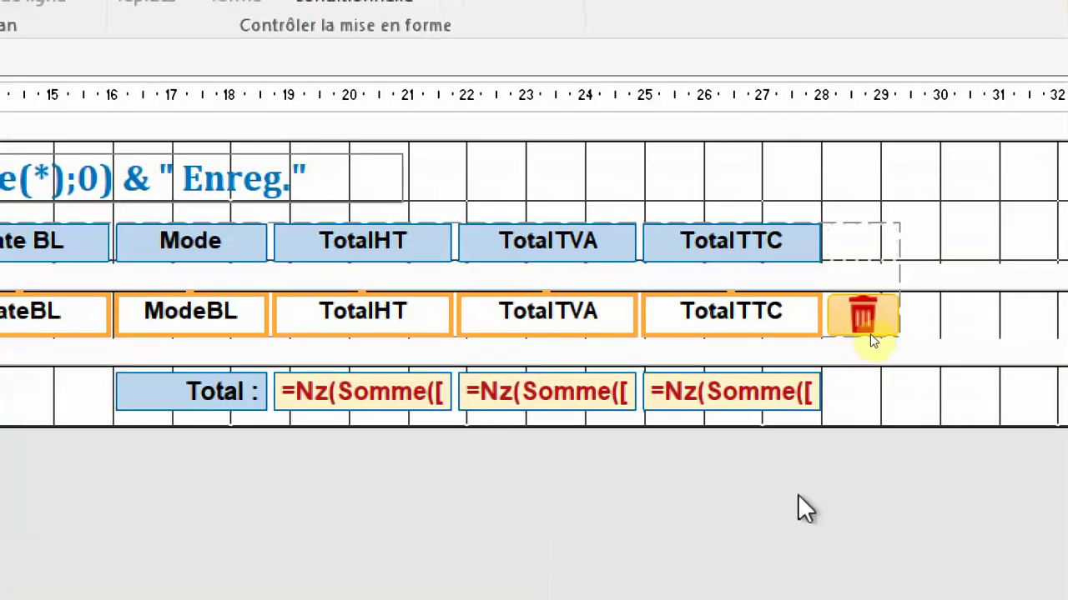
Step: Check the Activé and Verrouillé properties of the three footer sum boxes
{"action": "left_click_drag", "start_coordinate": [818, 466], "coordinate": [351, 411]}
{"action": "left_click_drag", "start_coordinate": [734, 455], "coordinate": [363, 385]}
{"action": "key", "text": "F4"}
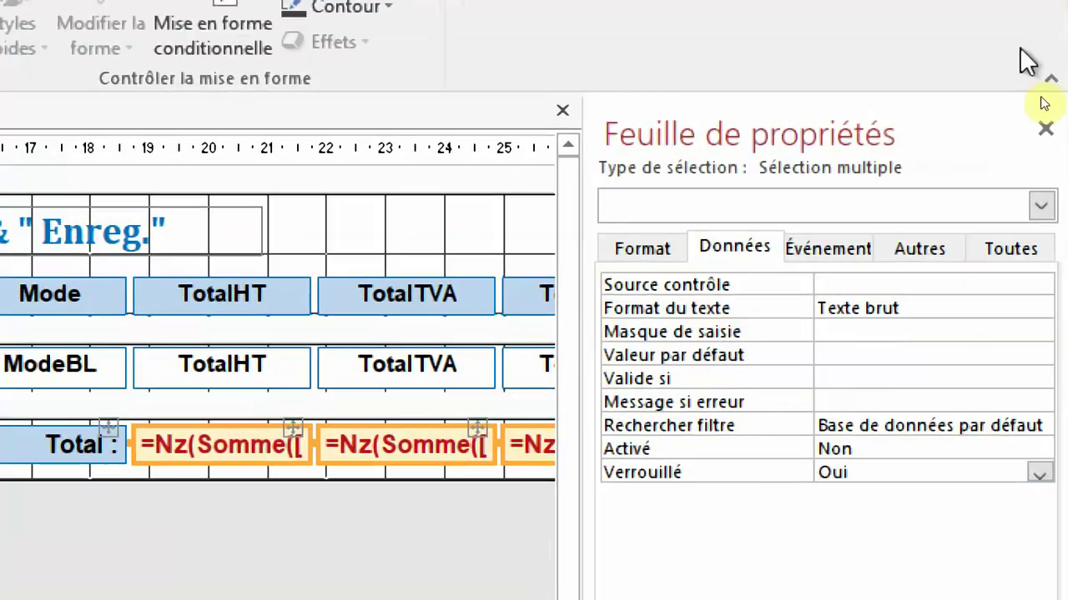
{"action": "left_click", "coordinate": [1045, 128]}
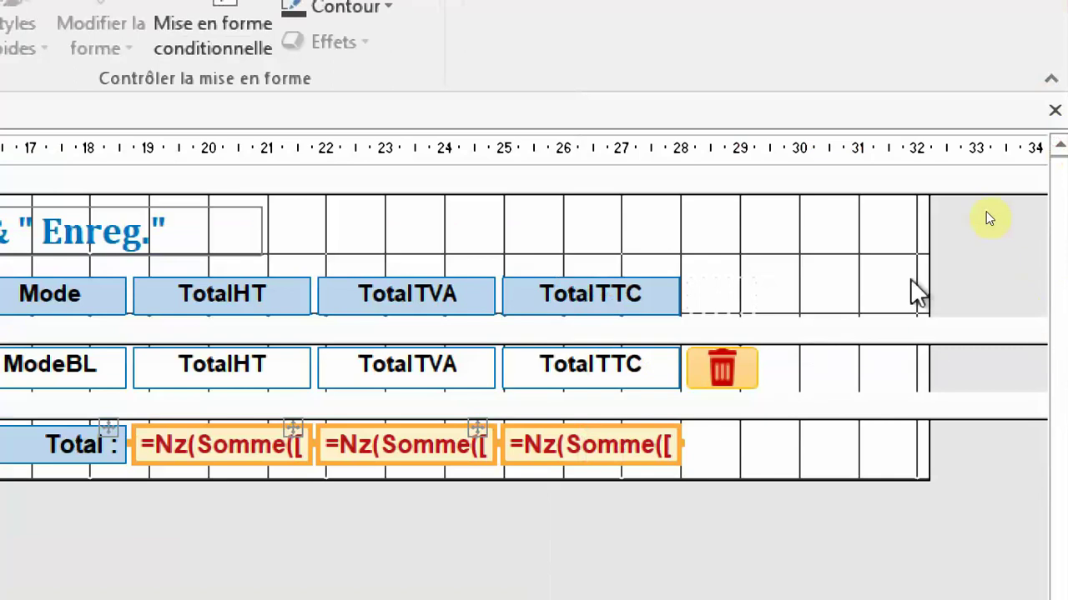
Step: Narrow the form to about 29.4 cm so its edge sits just past the delete button
{"action": "left_click_drag", "start_coordinate": [929, 259], "coordinate": [764, 291]}
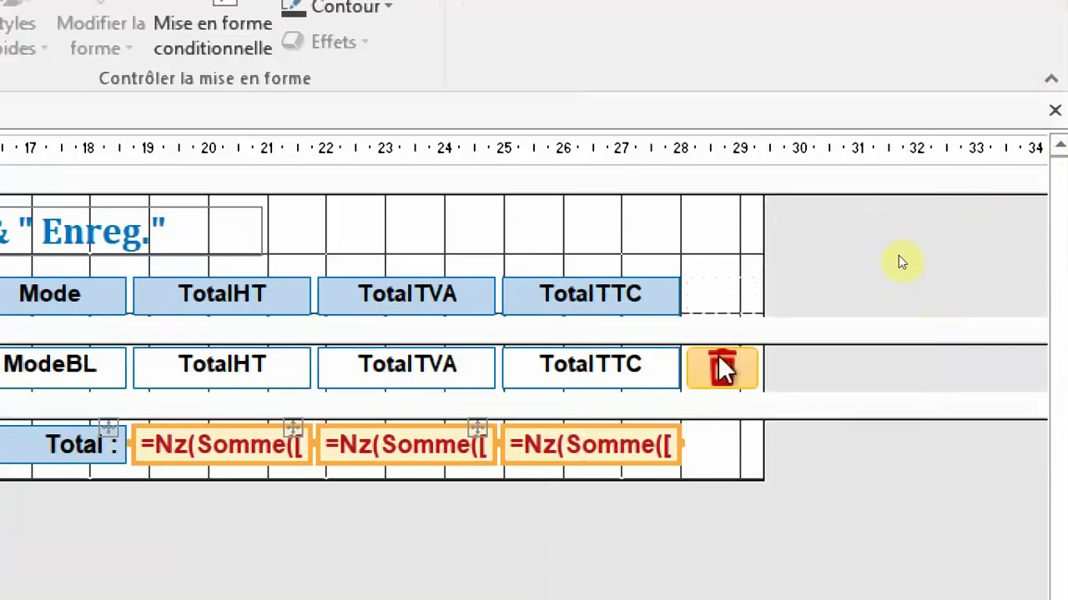
Step: Review the embedded macro behind the delete button's Sur clic event, then close the macro
{"action": "left_click", "coordinate": [898, 255]}
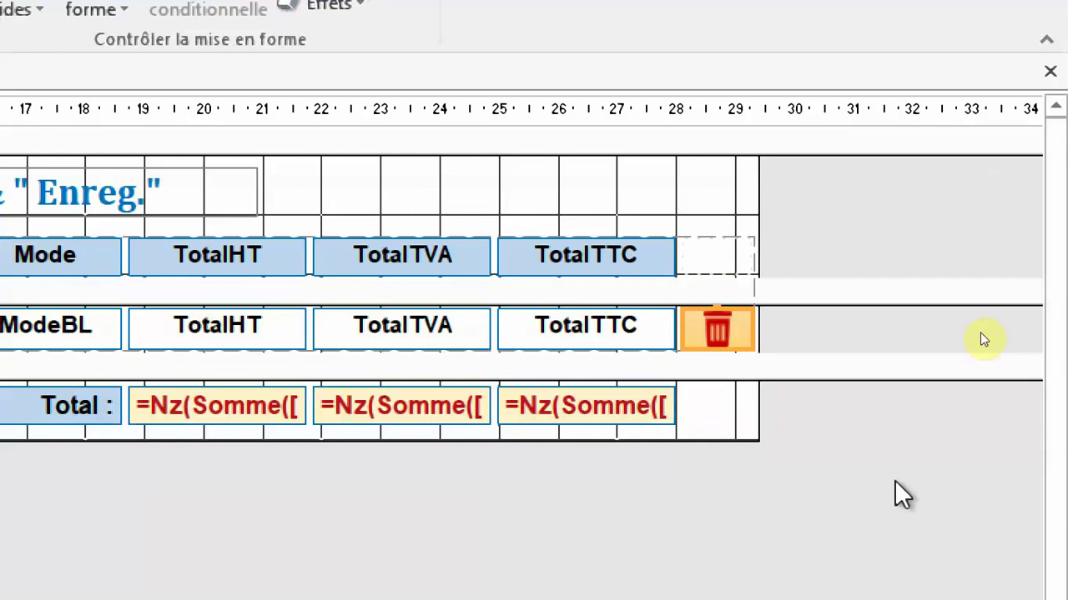
{"action": "key", "text": "F4"}
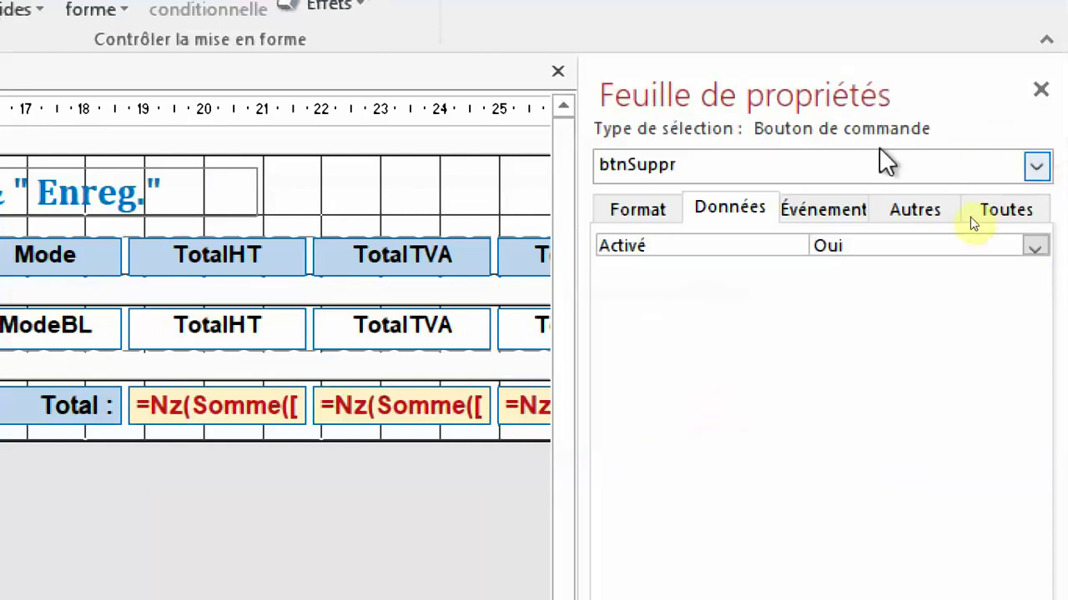
{"action": "left_click", "coordinate": [845, 209]}
{"action": "left_click", "coordinate": [934, 245]}
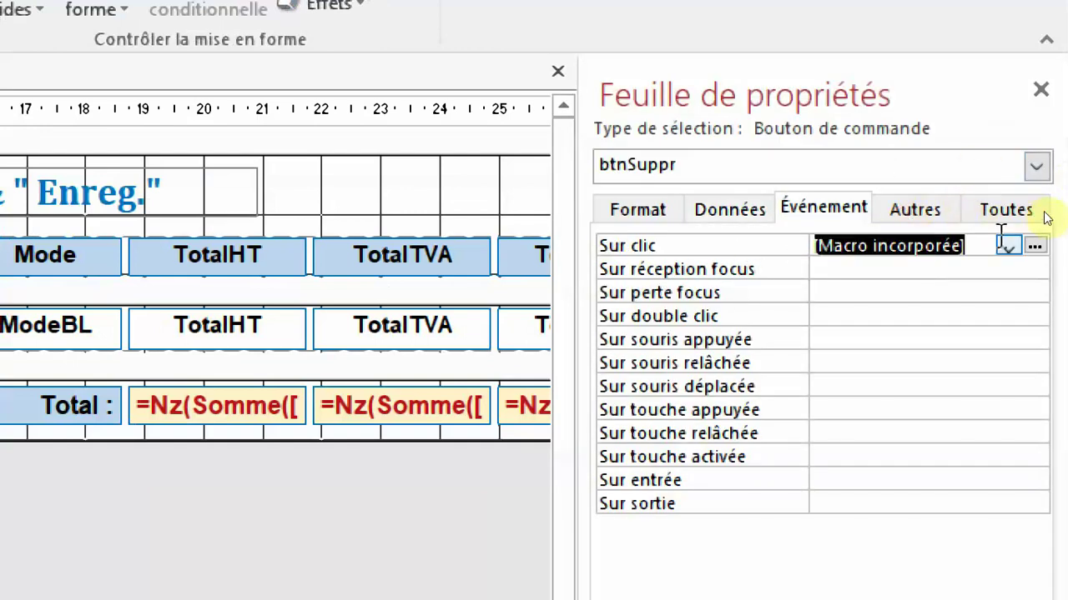
{"action": "left_click", "coordinate": [1034, 246]}
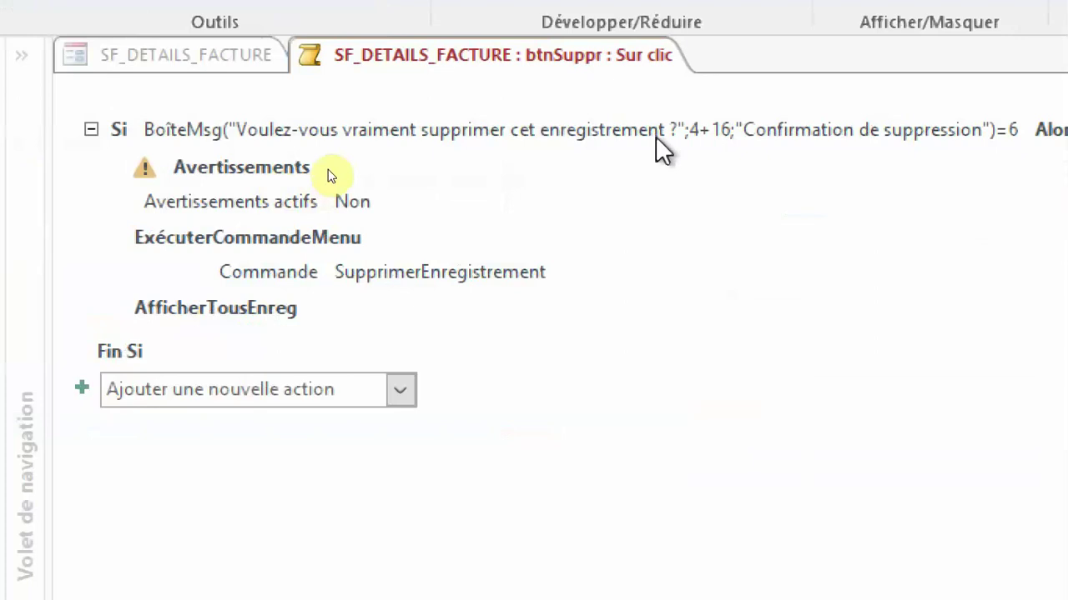
{"action": "key", "text": "super"}
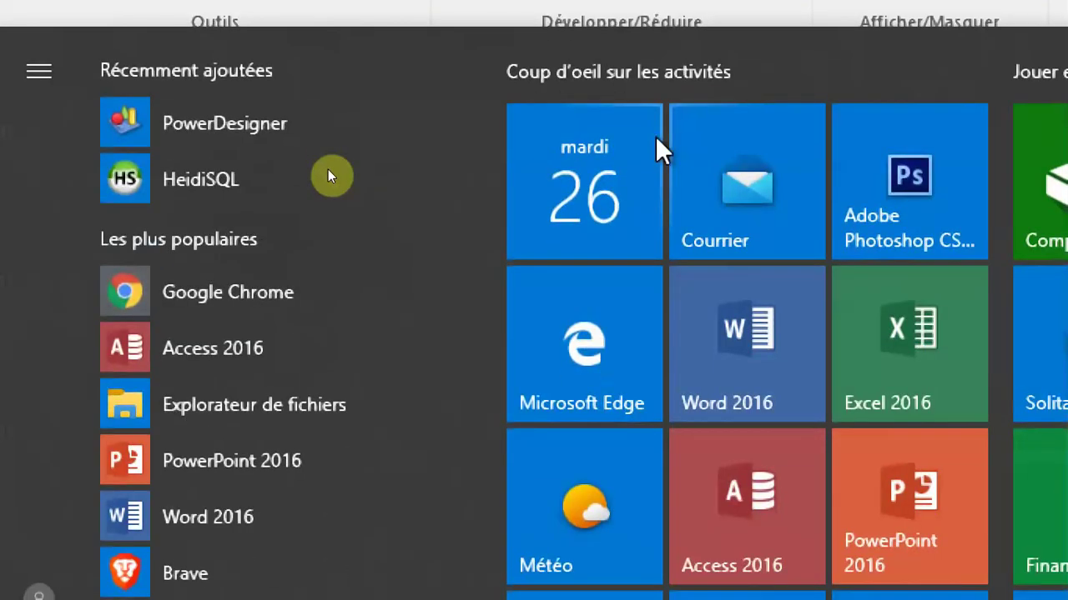
{"action": "key", "text": "super"}
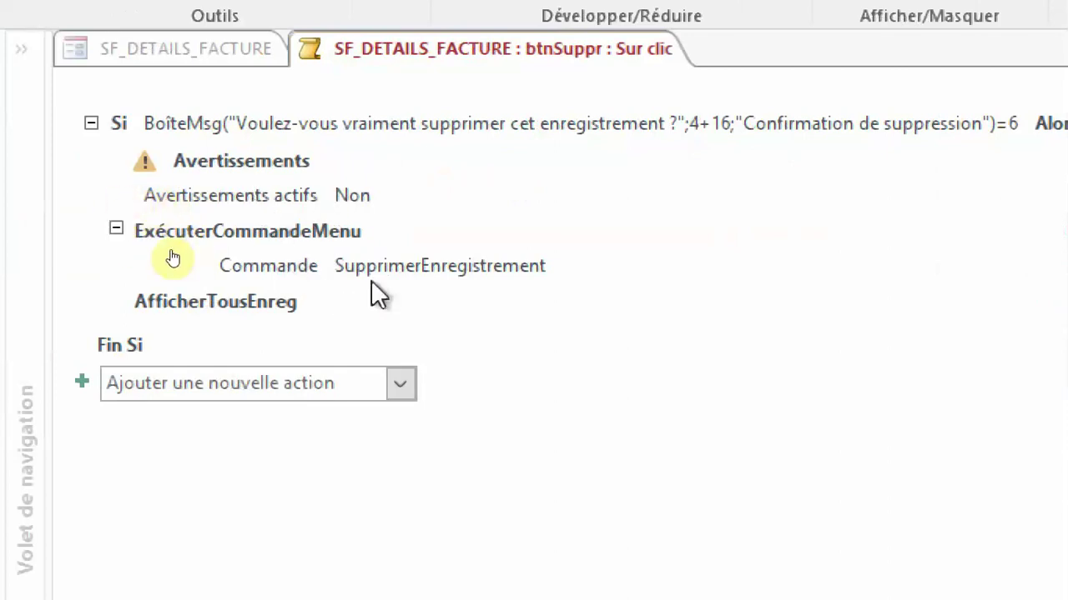
{"action": "mouse_move", "coordinate": [170, 247]}
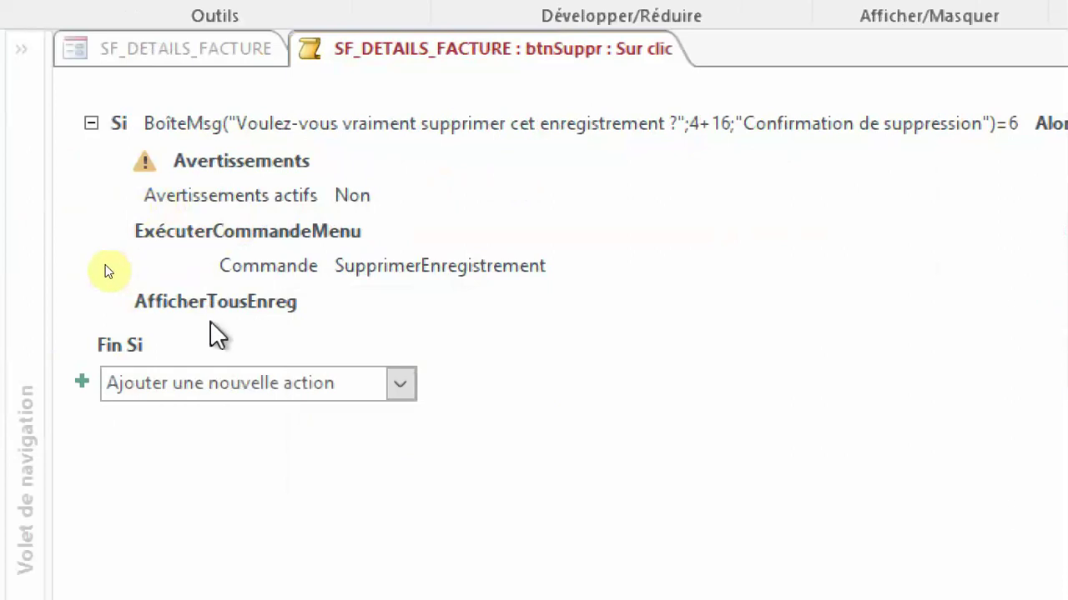
{"action": "mouse_move", "coordinate": [253, 327]}
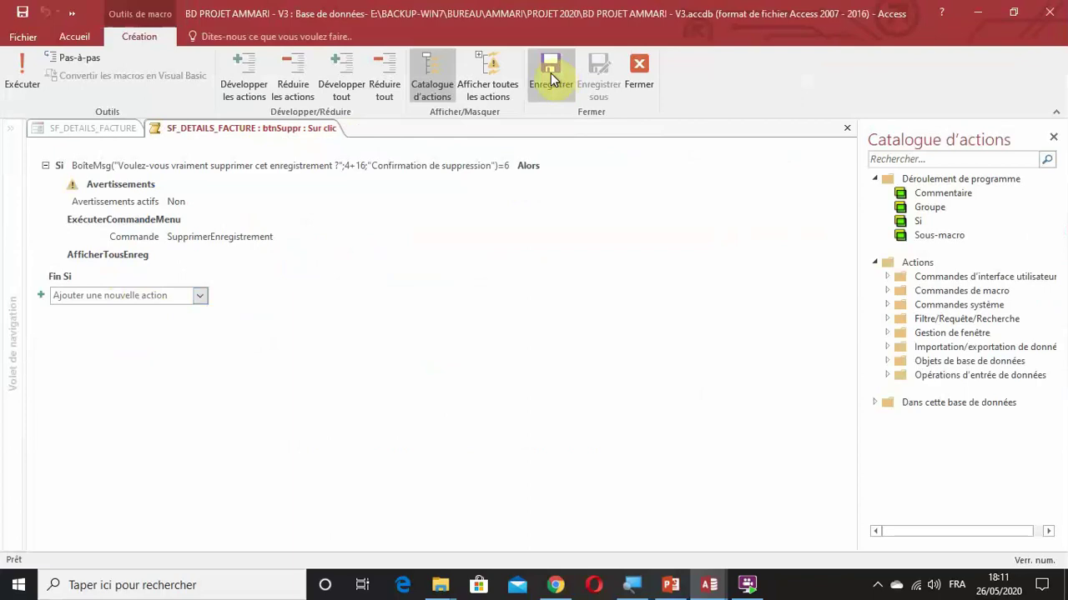
{"action": "left_click", "coordinate": [634, 75]}
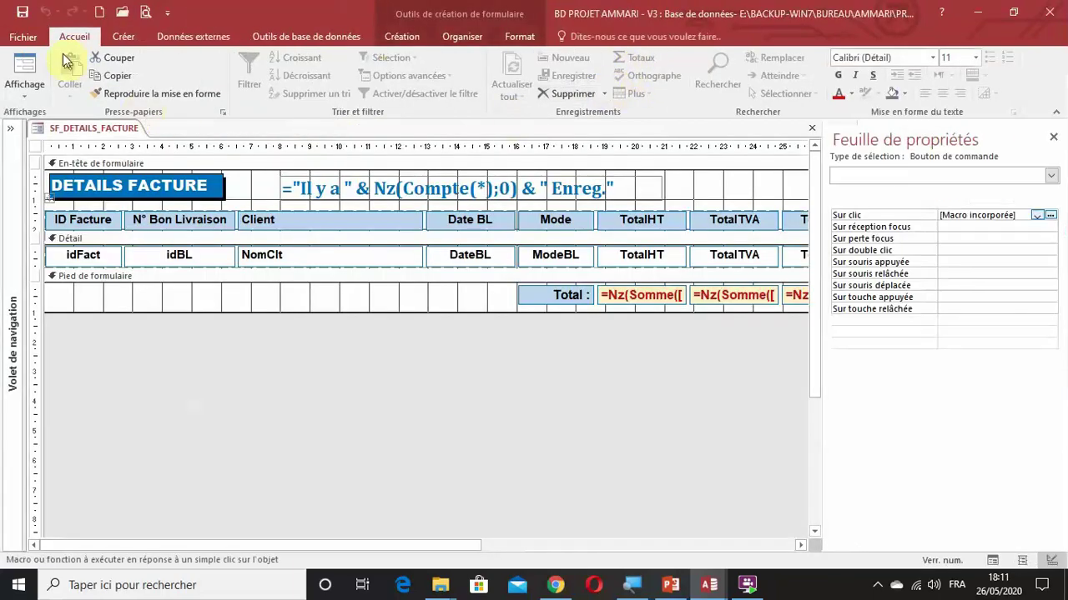
Step: View the subform in form view and check the locked fields, the record list and the footer totals
{"action": "left_click", "coordinate": [20, 96]}
{"action": "left_click", "coordinate": [34, 119]}
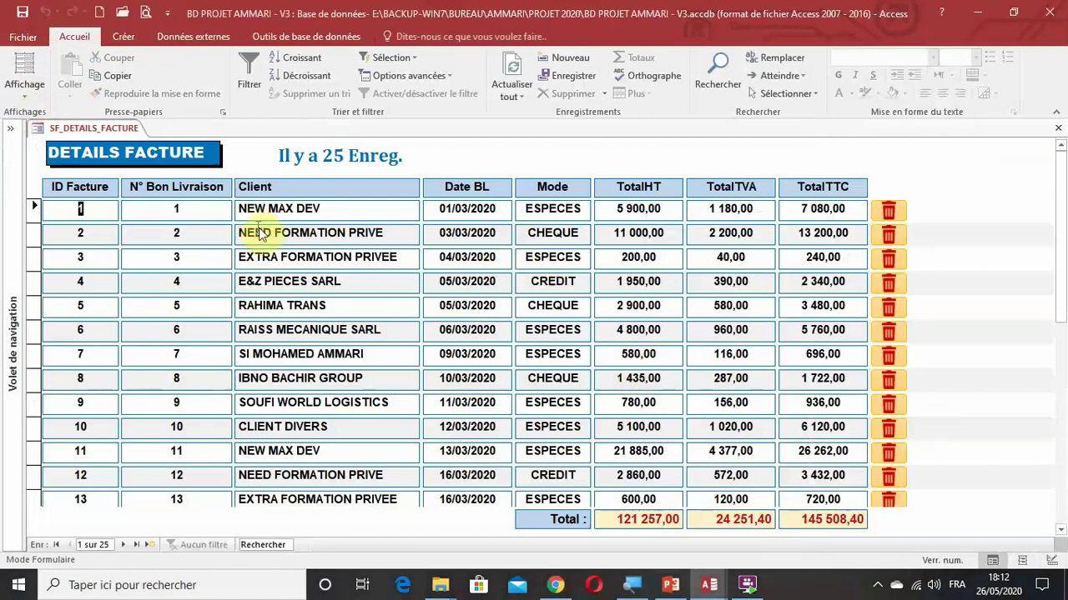
{"action": "double_click", "coordinate": [296, 233]}
{"action": "left_click", "coordinate": [688, 281]}
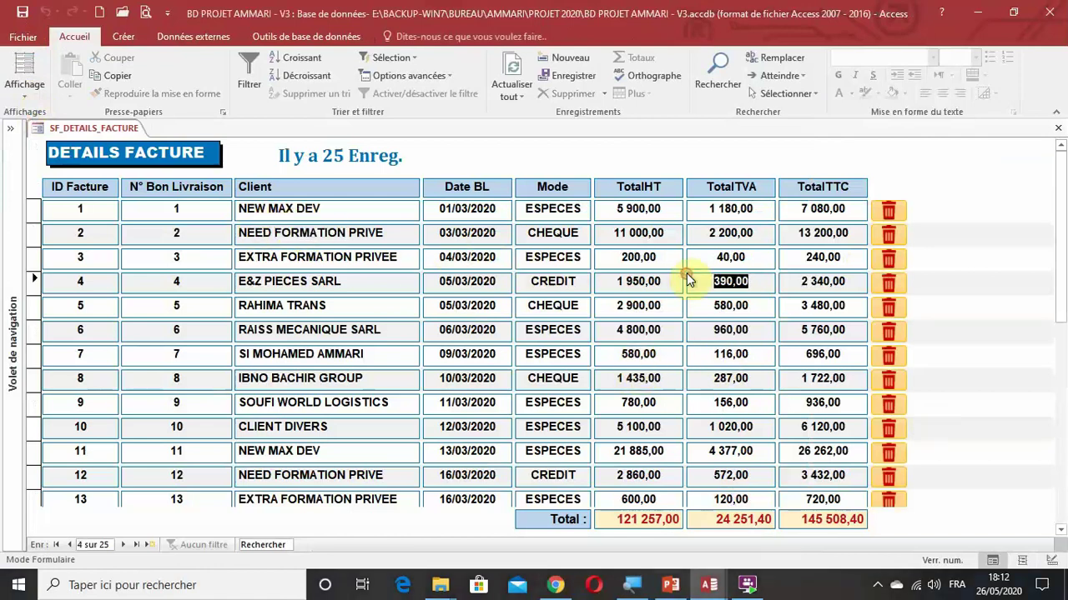
{"action": "left_click", "coordinate": [322, 353]}
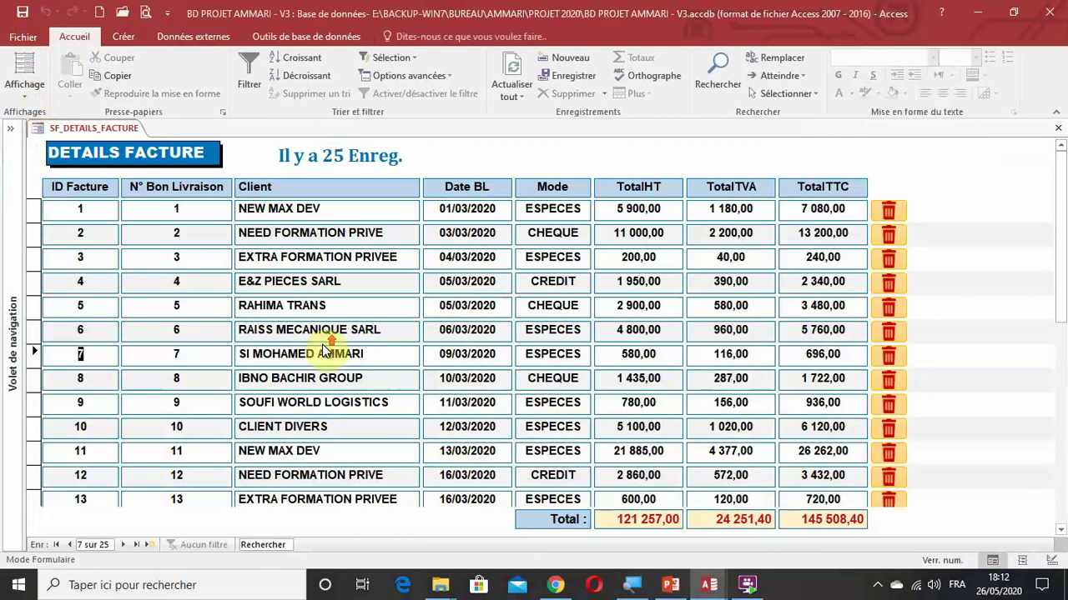
{"action": "scroll", "coordinate": [695, 467], "scroll_direction": "down", "scroll_amount": 3}
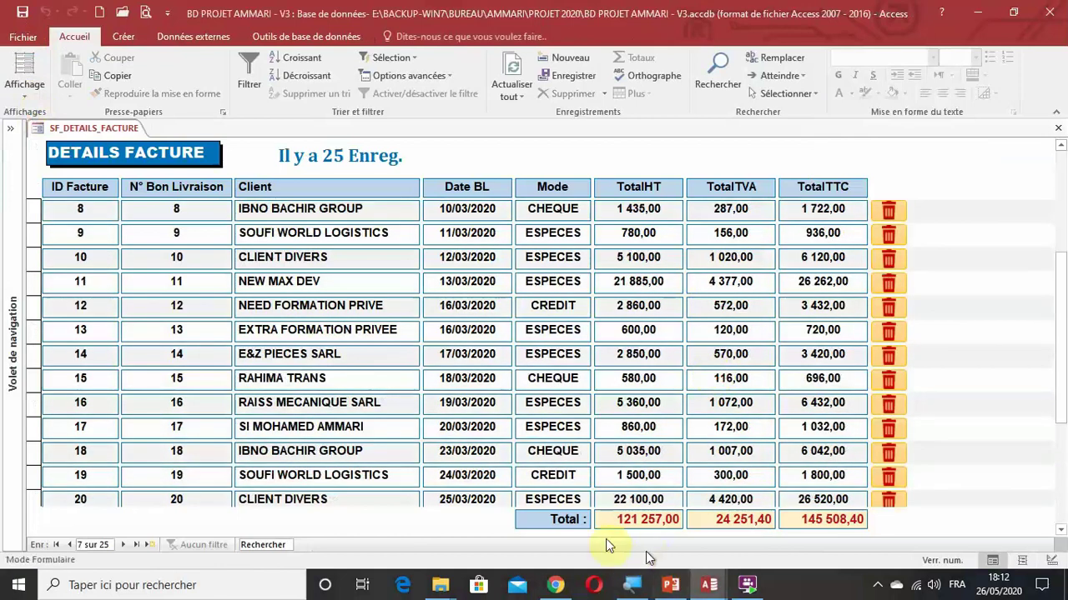
{"action": "scroll", "coordinate": [617, 509], "scroll_direction": "up", "scroll_amount": 1}
{"action": "scroll", "coordinate": [622, 494], "scroll_direction": "up", "scroll_amount": 2}
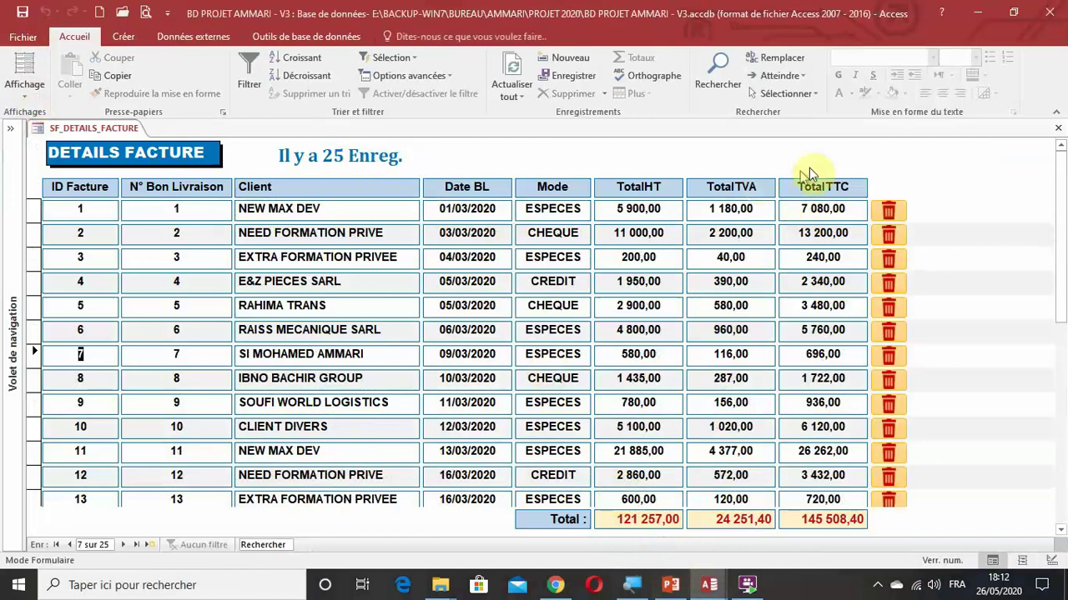
Step: Back in design view, draw a command button about 4.2 × 0.9 cm in the form header above TotalTVA and TotalTTC, without using its wizard
{"action": "left_click", "coordinate": [1052, 561]}
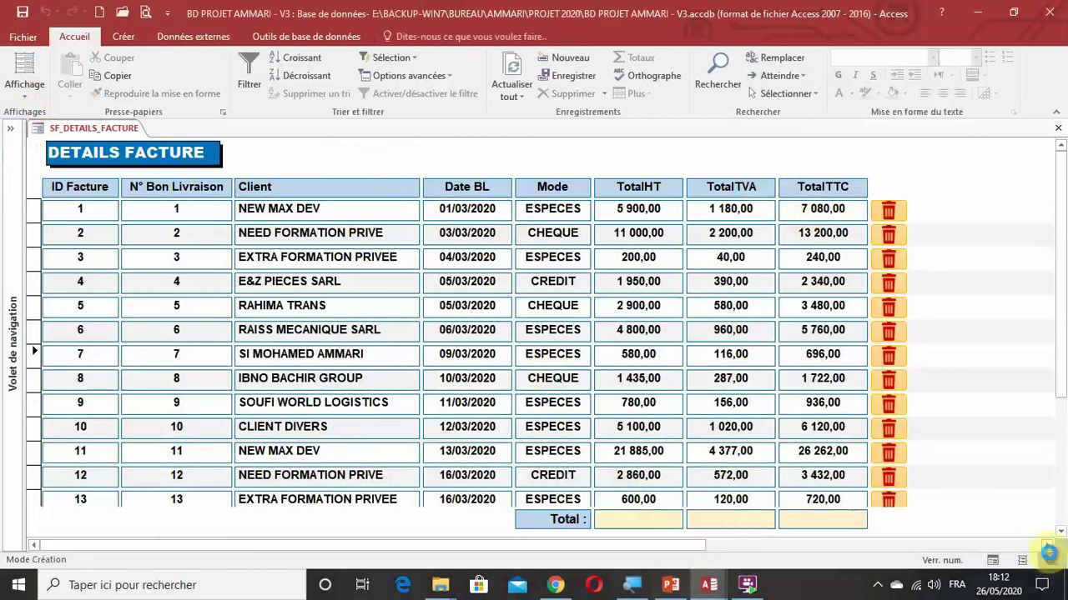
{"action": "left_click", "coordinate": [1054, 137]}
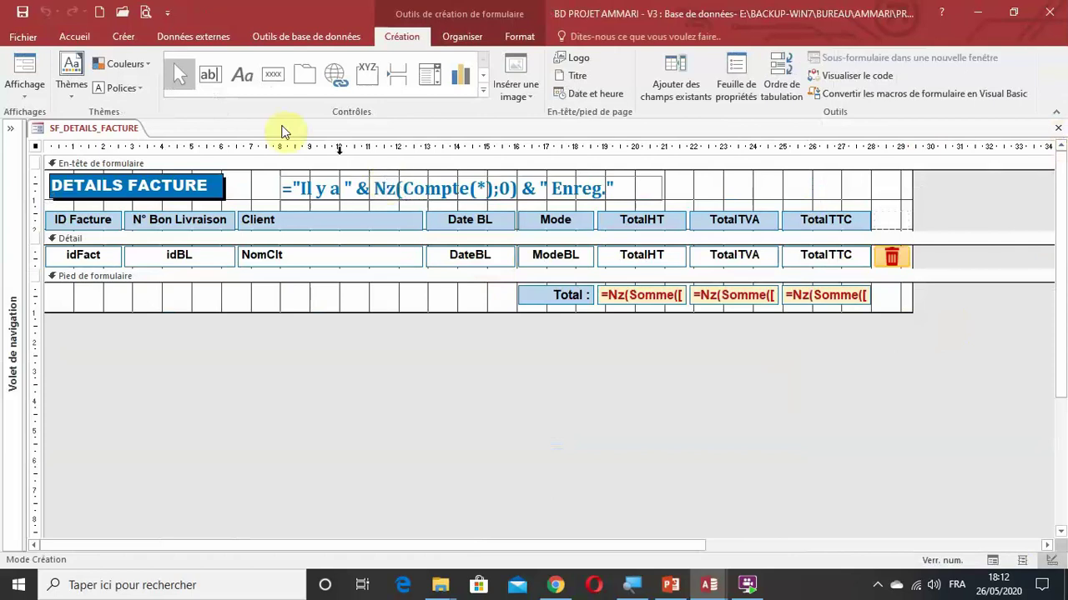
{"action": "left_click", "coordinate": [271, 78]}
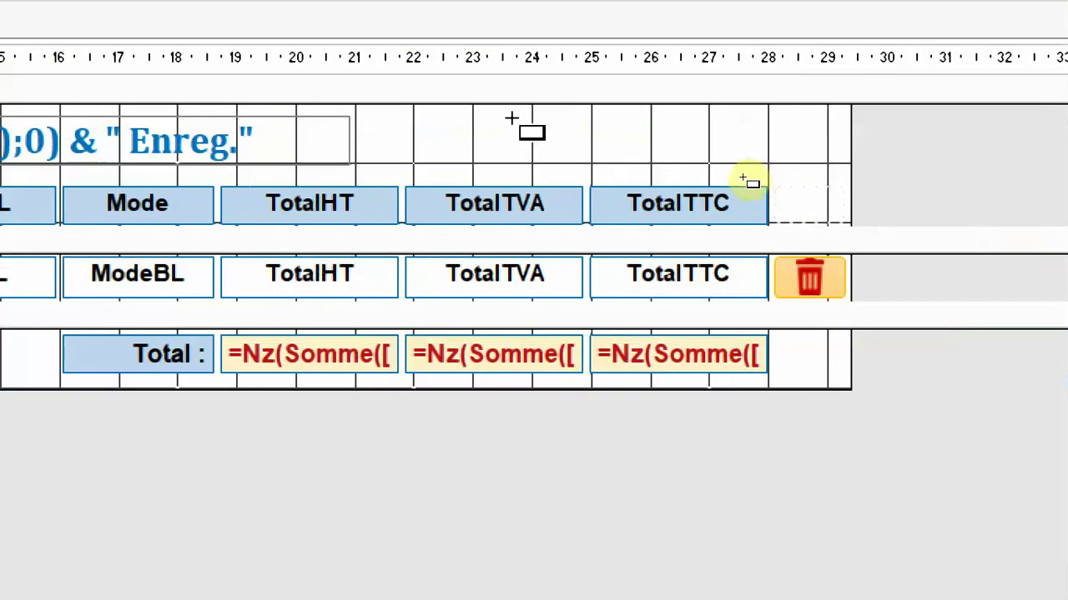
{"action": "left_click_drag", "start_coordinate": [511, 113], "coordinate": [763, 166]}
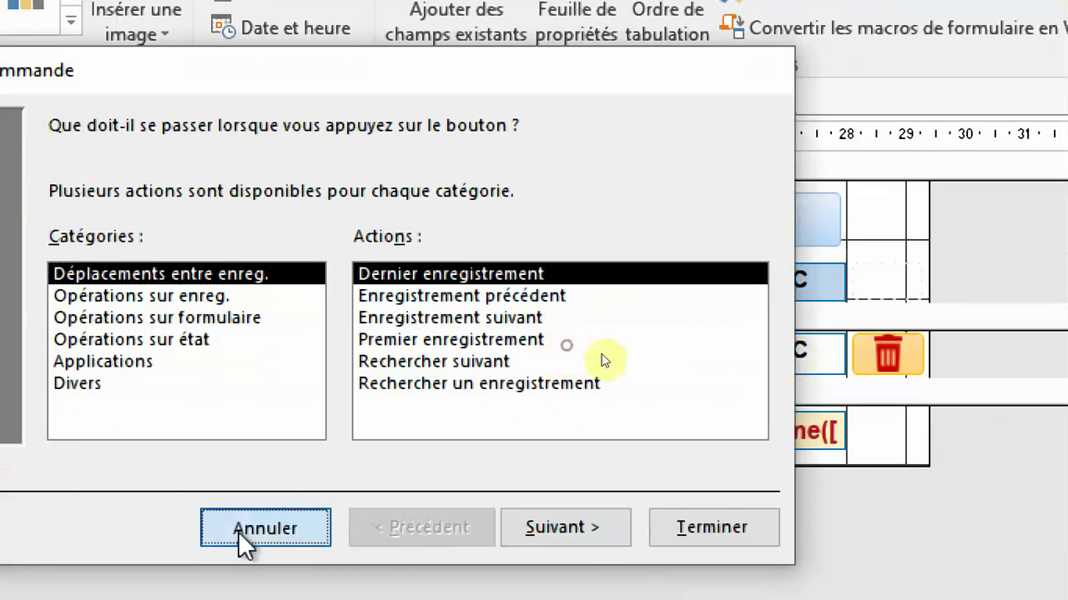
{"action": "left_click", "coordinate": [264, 527]}
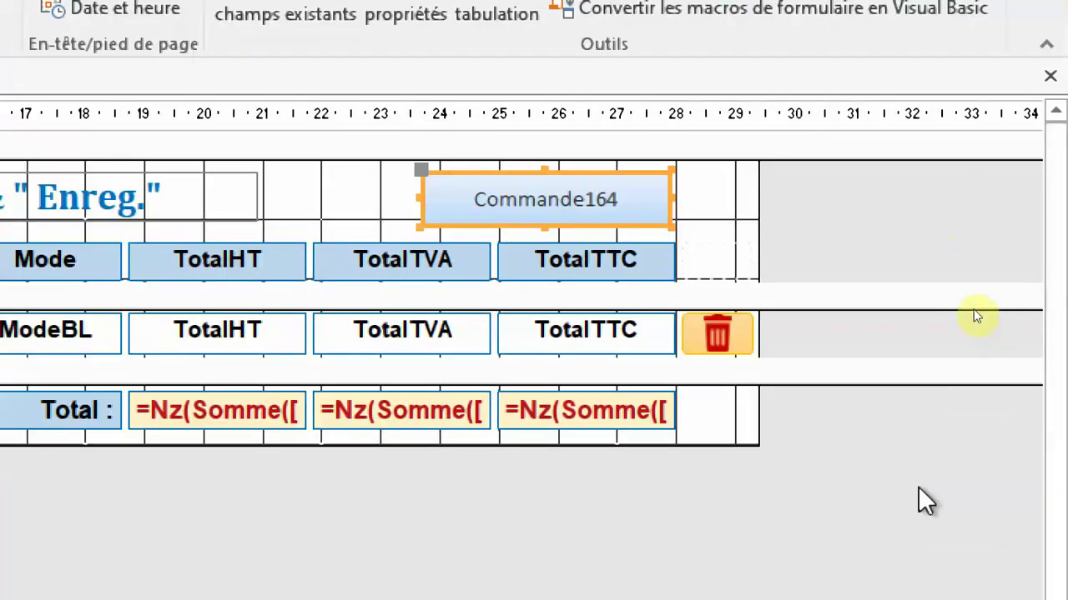
Step: Name the new header command button btnSelectionner
{"action": "key", "text": "F4"}
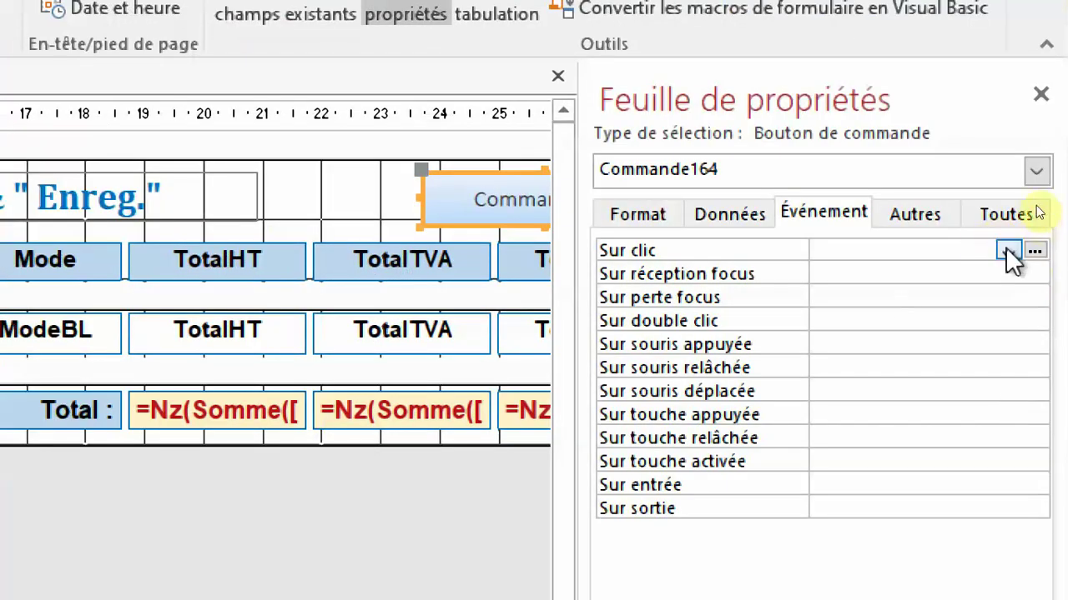
{"action": "left_click", "coordinate": [1006, 215]}
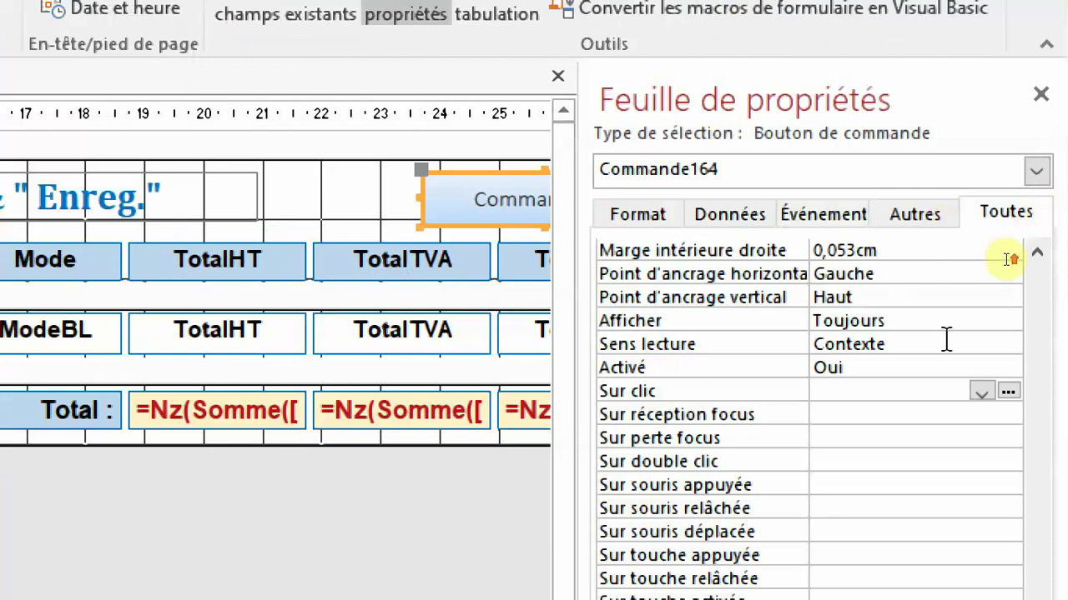
{"action": "scroll", "coordinate": [1009, 259], "scroll_direction": "up", "scroll_amount": 5}
{"action": "scroll", "coordinate": [1010, 261], "scroll_direction": "up", "scroll_amount": 2}
{"action": "left_click", "coordinate": [747, 251]}
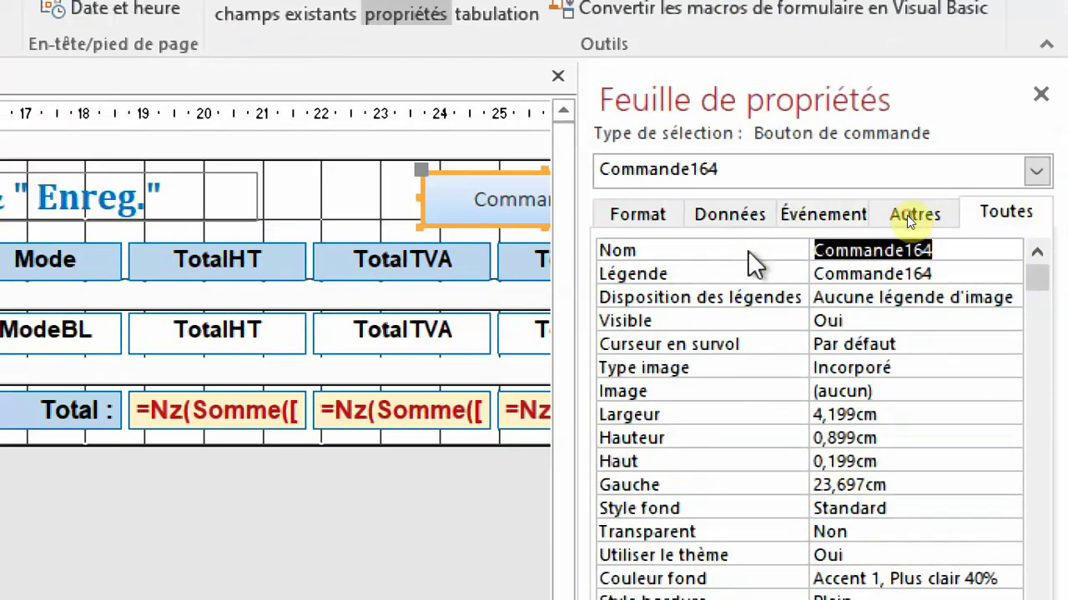
{"action": "type", "text": "btn"}
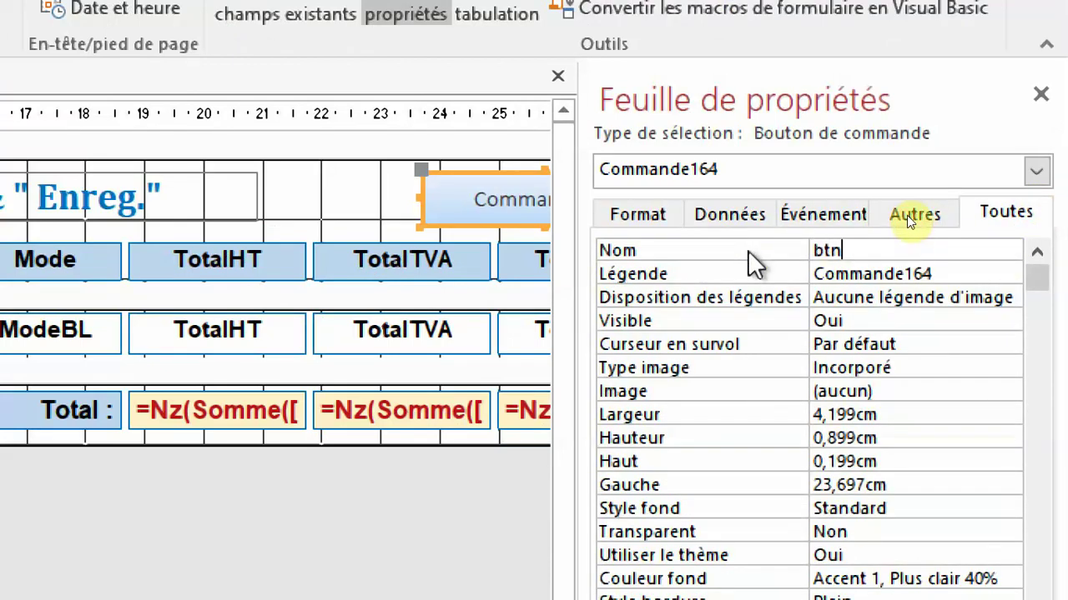
{"action": "type", "text": "Selectionne"}
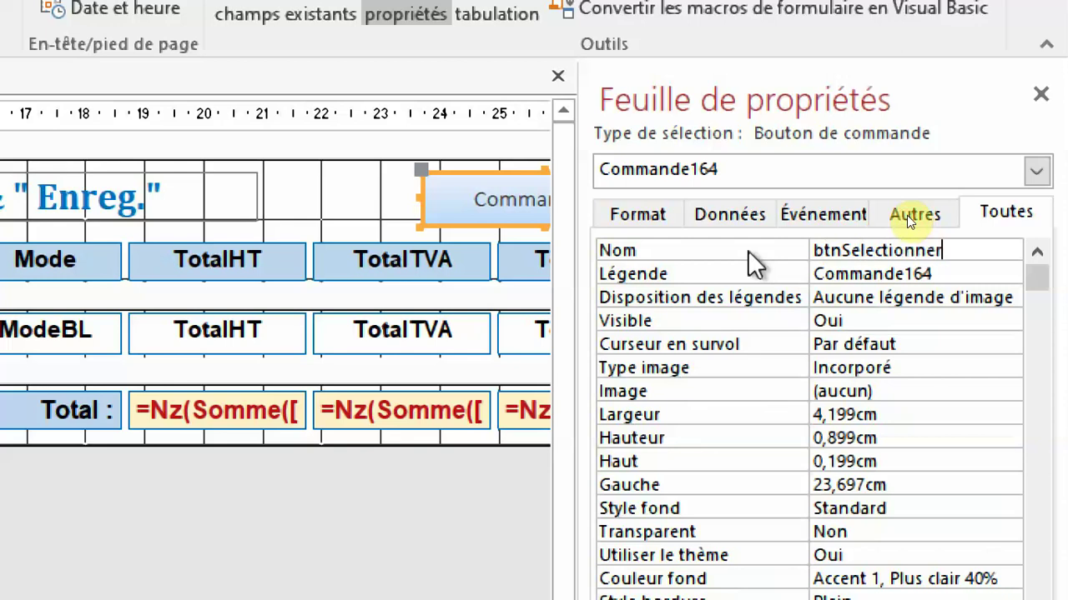
{"action": "type", "text": "r"}
{"action": "key", "text": "Return"}
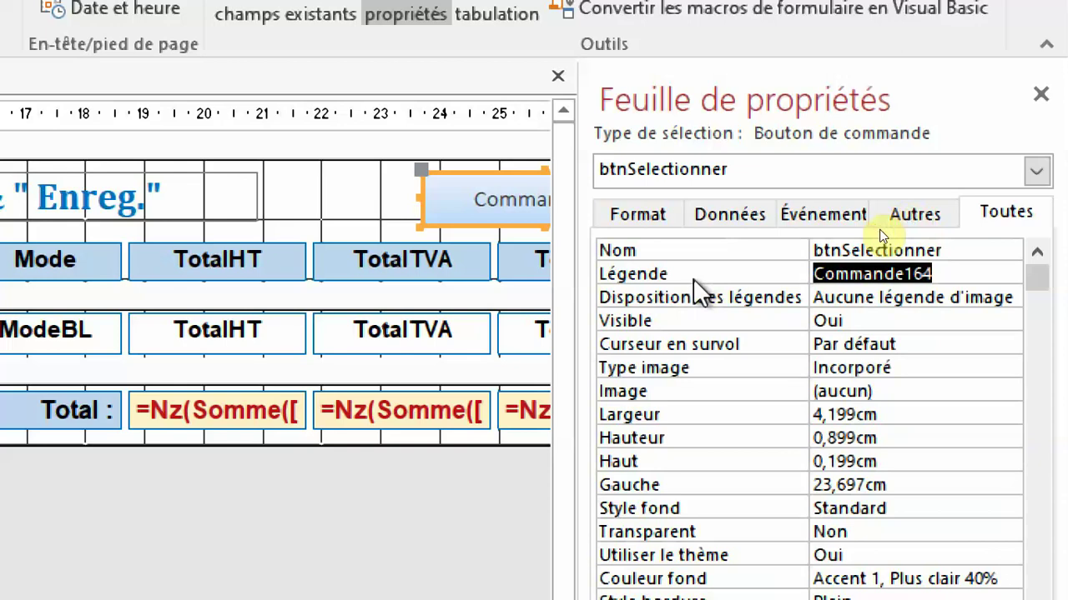
Step: Set the header button's caption to Sélectionner and its Disposition des légendes to Droite
{"action": "type", "text": "Sélect"}
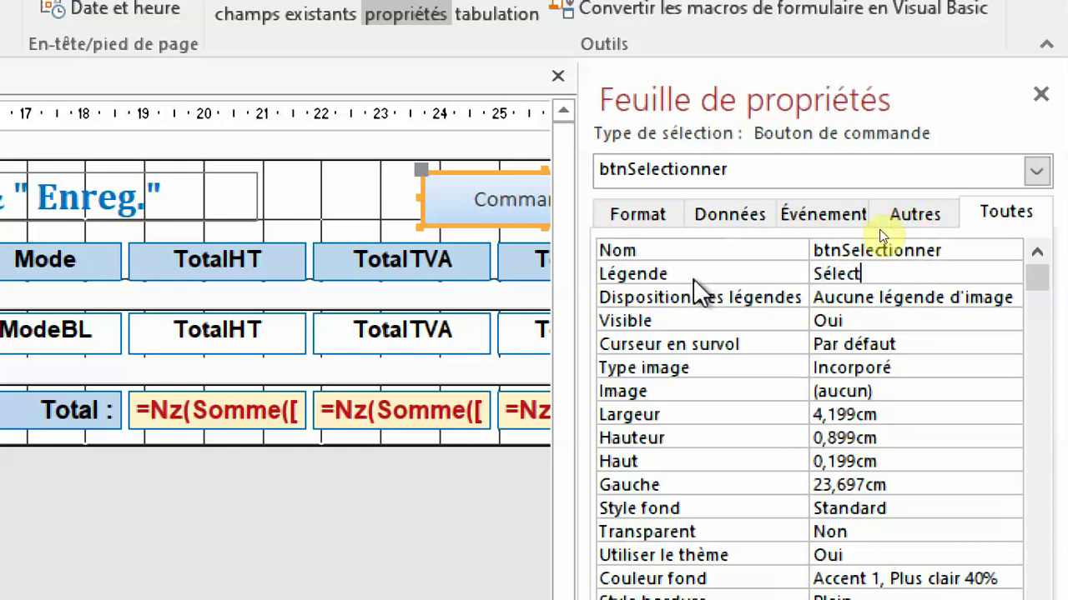
{"action": "type", "text": "ionner"}
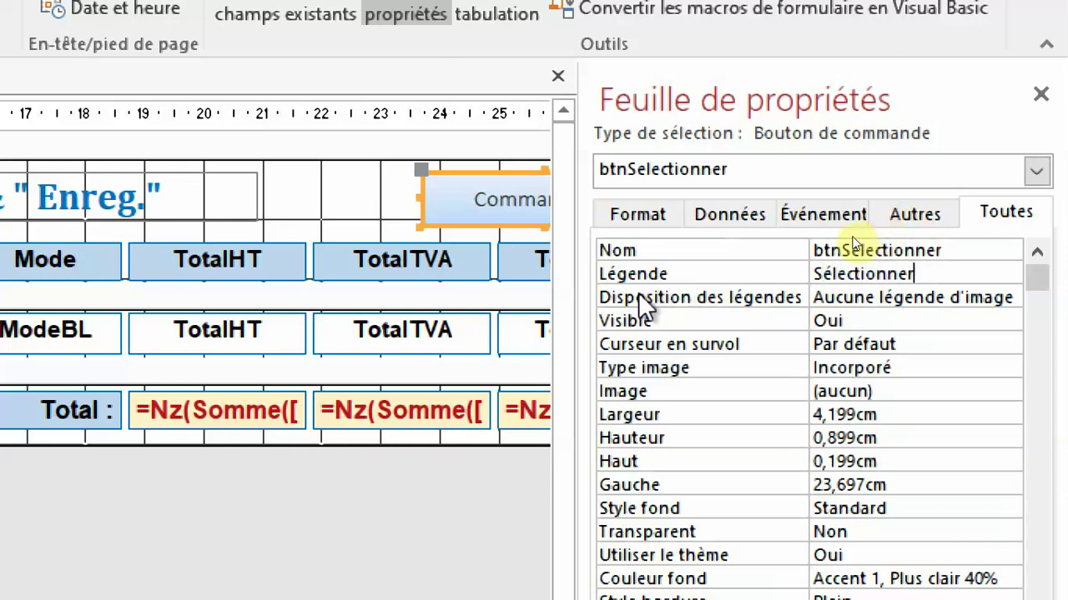
{"action": "key", "text": "Return"}
{"action": "left_click", "coordinate": [1009, 299]}
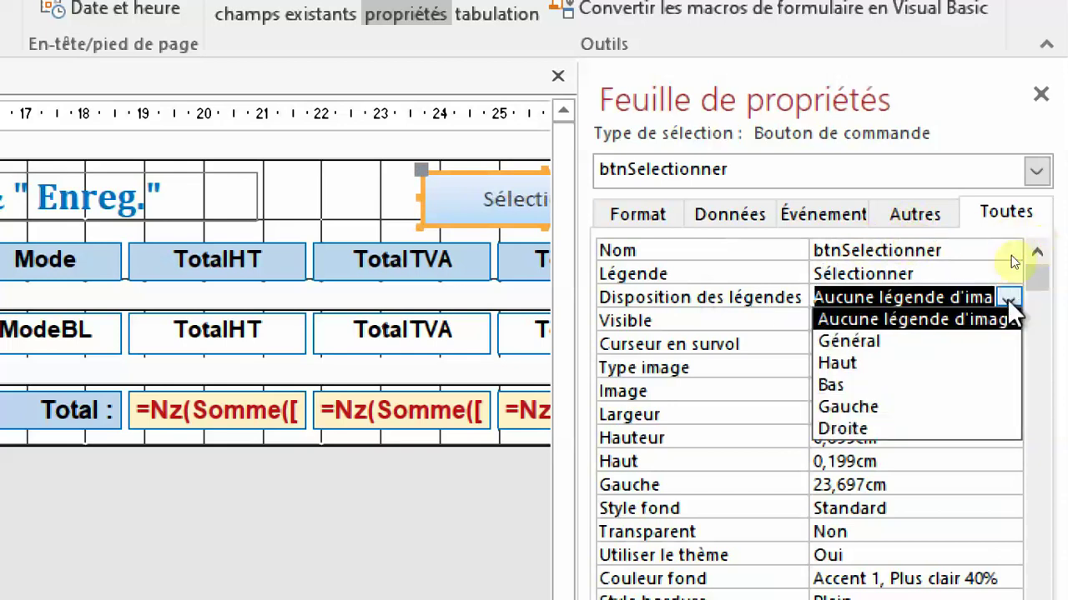
{"action": "left_click", "coordinate": [874, 427]}
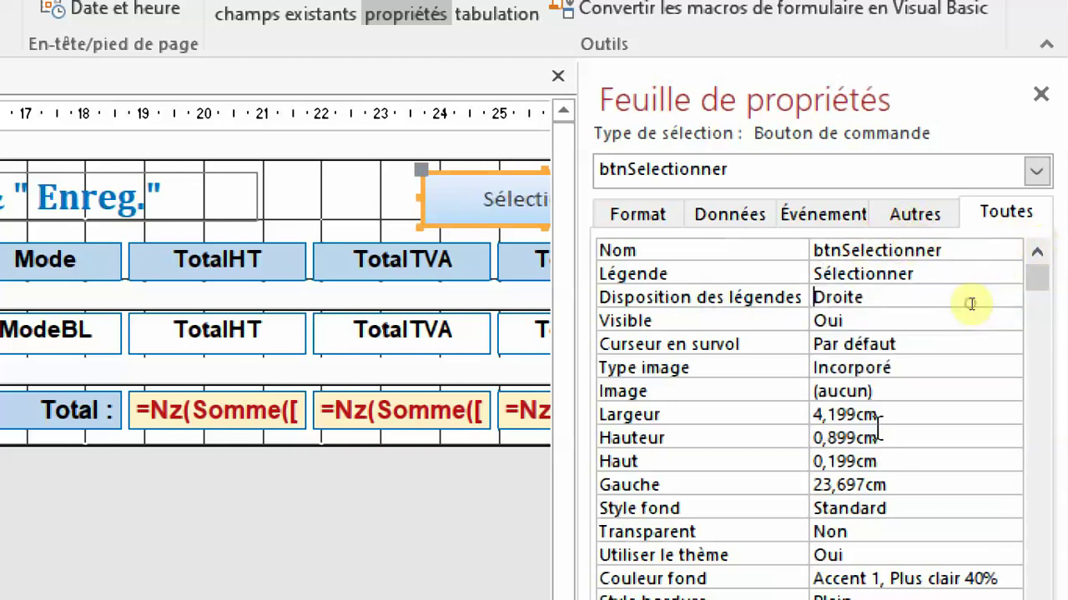
{"action": "left_click", "coordinate": [882, 292]}
Step: Browse for a custom image for the Sélectionner button in the ICONES folder on Bureau, showing all file types
{"action": "left_click", "coordinate": [698, 390]}
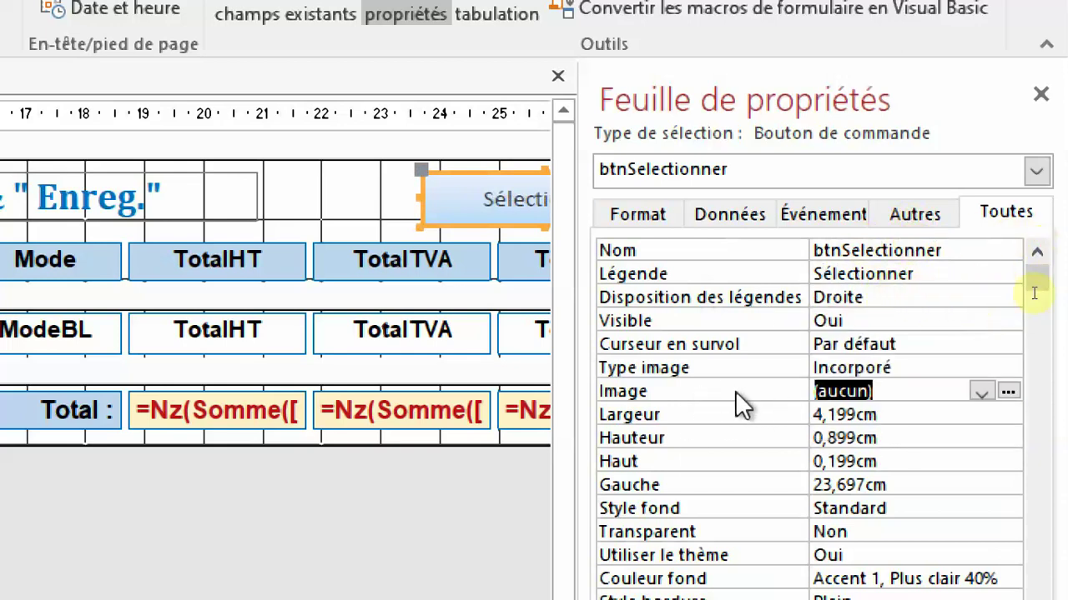
{"action": "left_click", "coordinate": [1007, 392]}
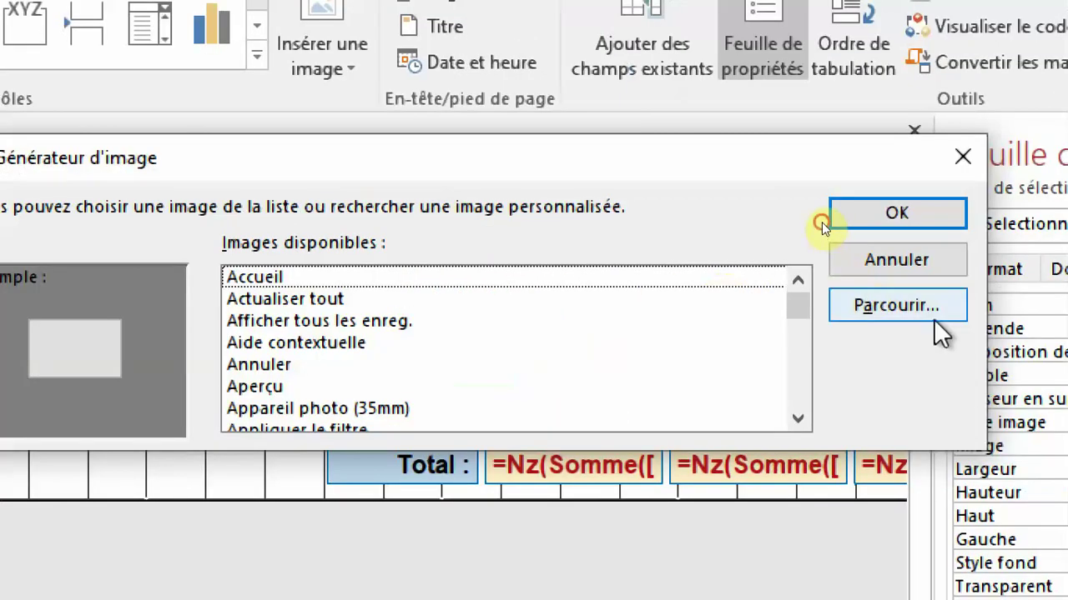
{"action": "left_click", "coordinate": [934, 318]}
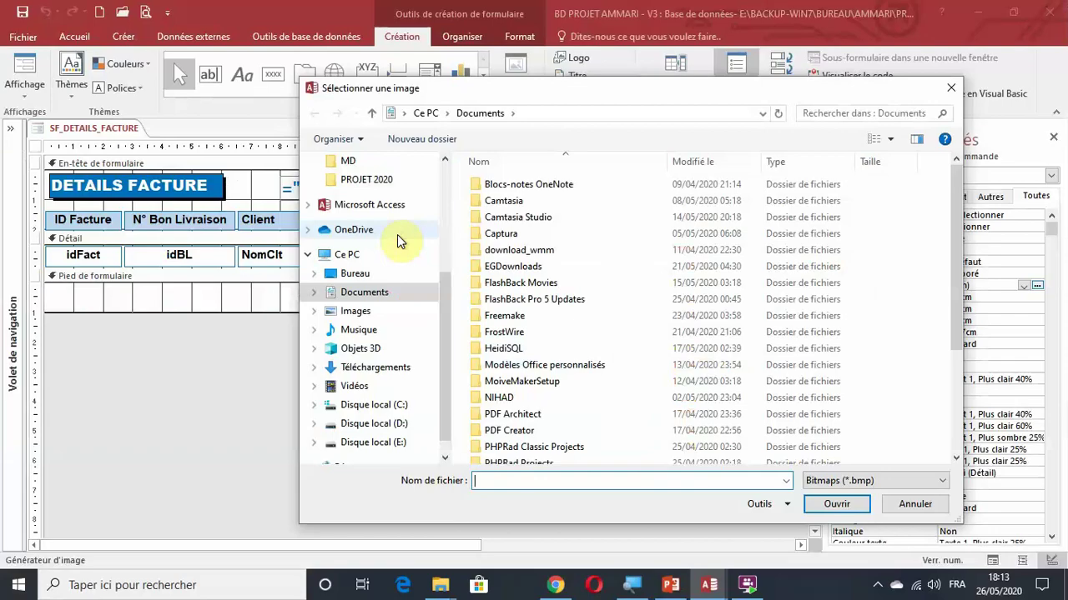
{"action": "left_click", "coordinate": [486, 449]}
{"action": "left_click", "coordinate": [374, 277]}
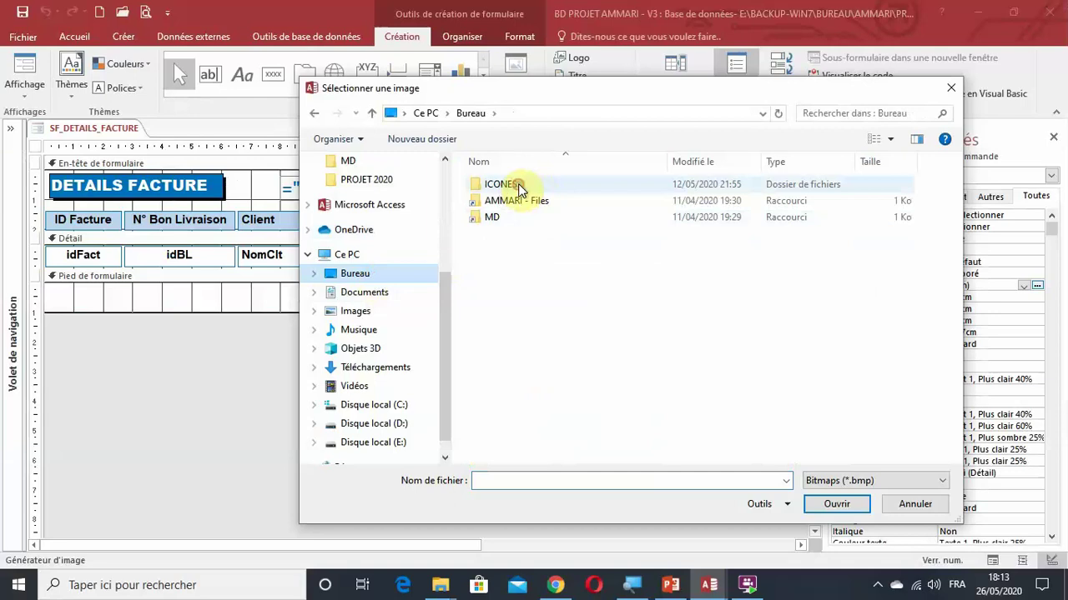
{"action": "double_click", "coordinate": [516, 184]}
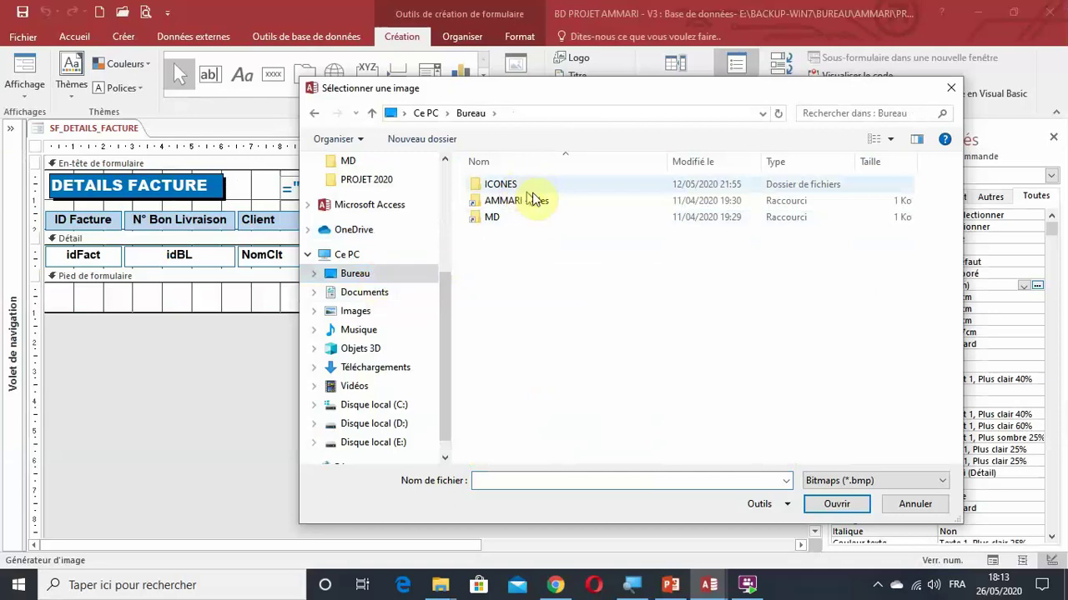
{"action": "left_click", "coordinate": [848, 485]}
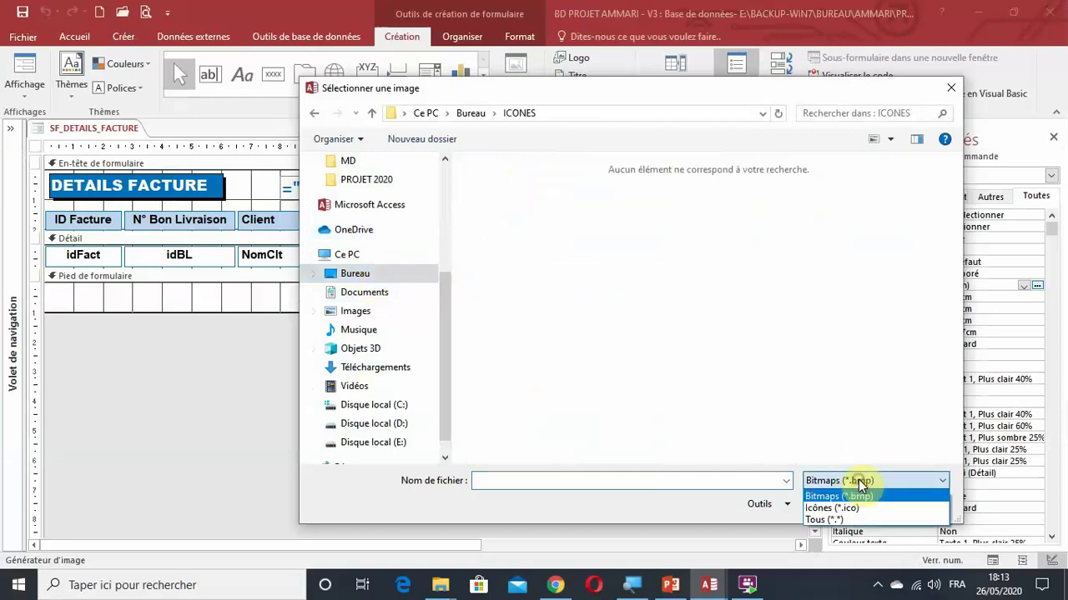
{"action": "left_click", "coordinate": [847, 521]}
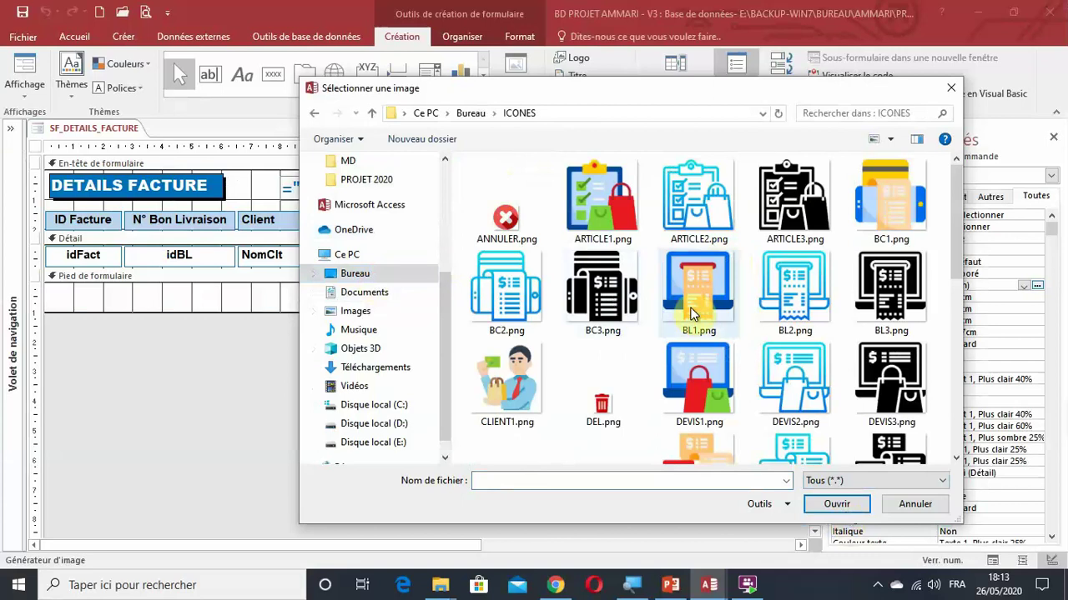
Step: Choose Pencil-Add.png as the Sélectionner button's image and apply it
{"action": "scroll", "coordinate": [634, 345], "scroll_direction": "down", "scroll_amount": 2}
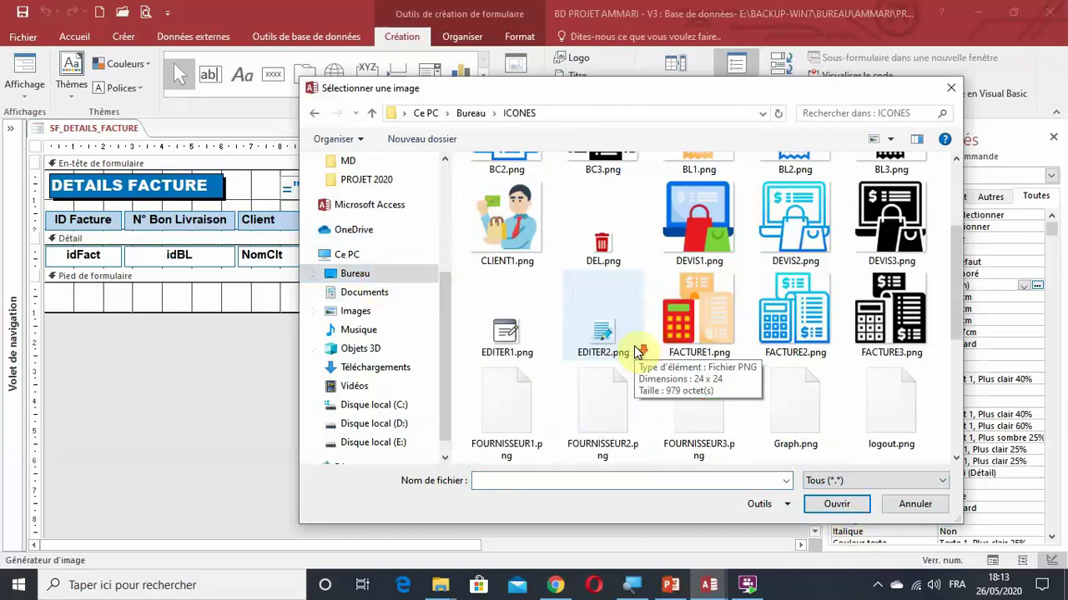
{"action": "scroll", "coordinate": [635, 352], "scroll_direction": "down", "scroll_amount": 3}
{"action": "left_click", "coordinate": [525, 321]}
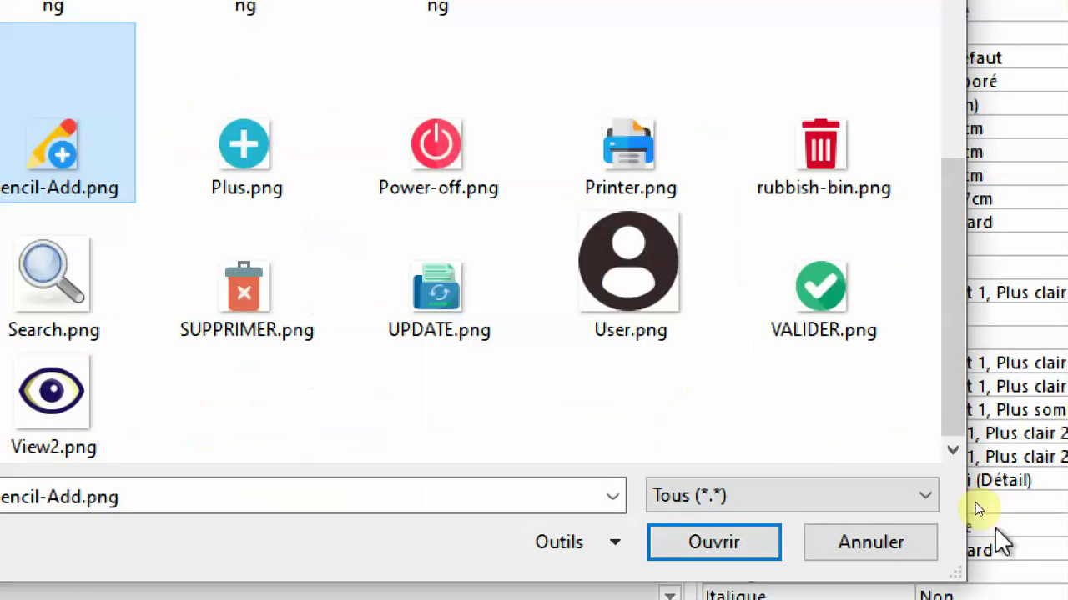
{"action": "left_click", "coordinate": [744, 552]}
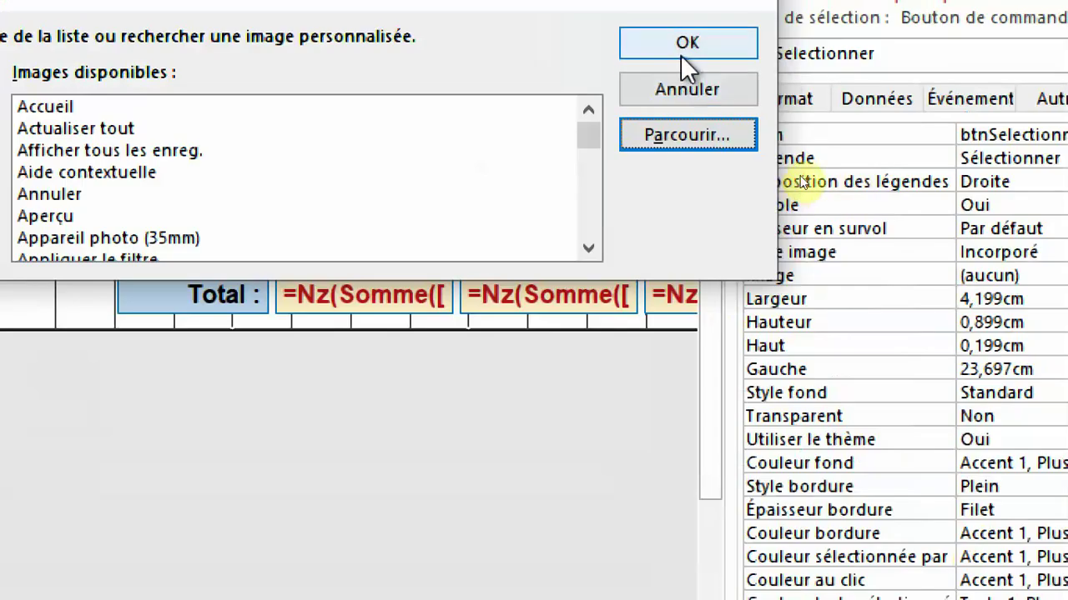
{"action": "left_click", "coordinate": [681, 55]}
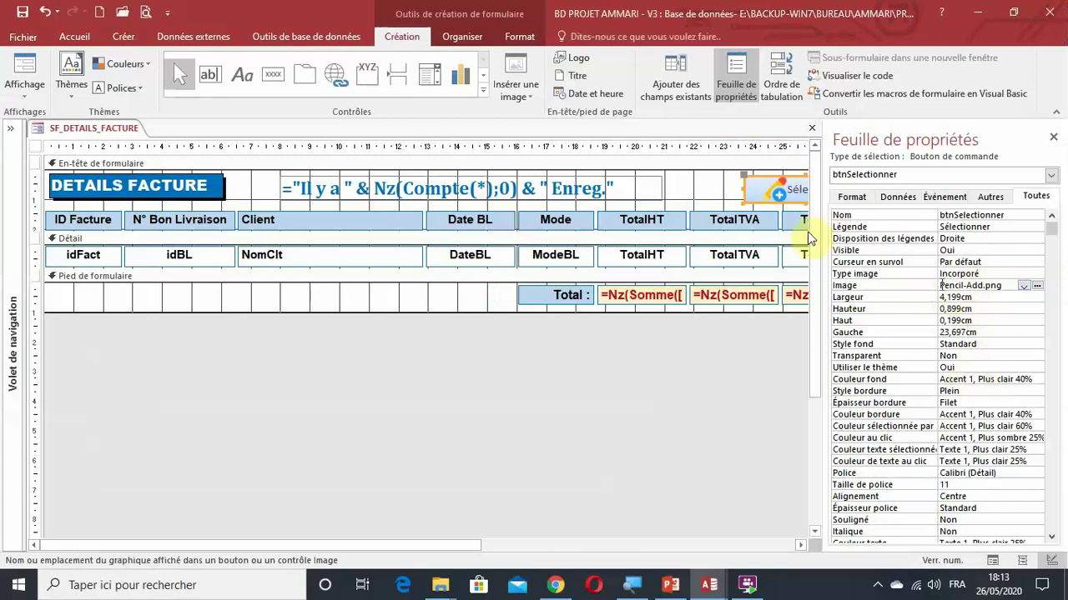
Step: Format the Sélectionner button's caption in Arial Black at size 12
{"action": "left_click_drag", "start_coordinate": [432, 542], "coordinate": [572, 547]}
{"action": "left_click", "coordinate": [518, 34]}
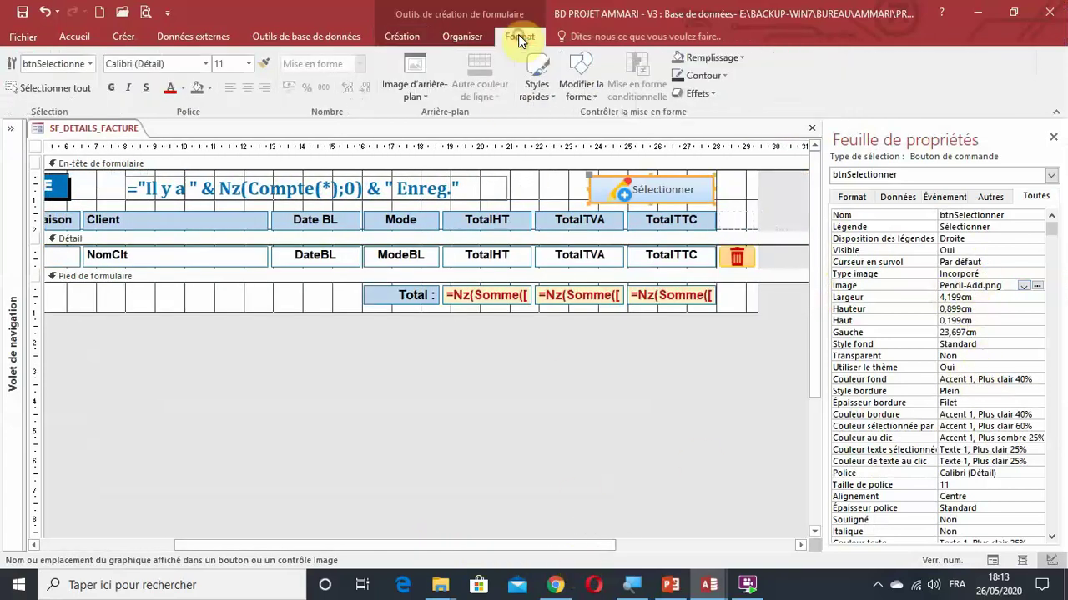
{"action": "left_click", "coordinate": [205, 65]}
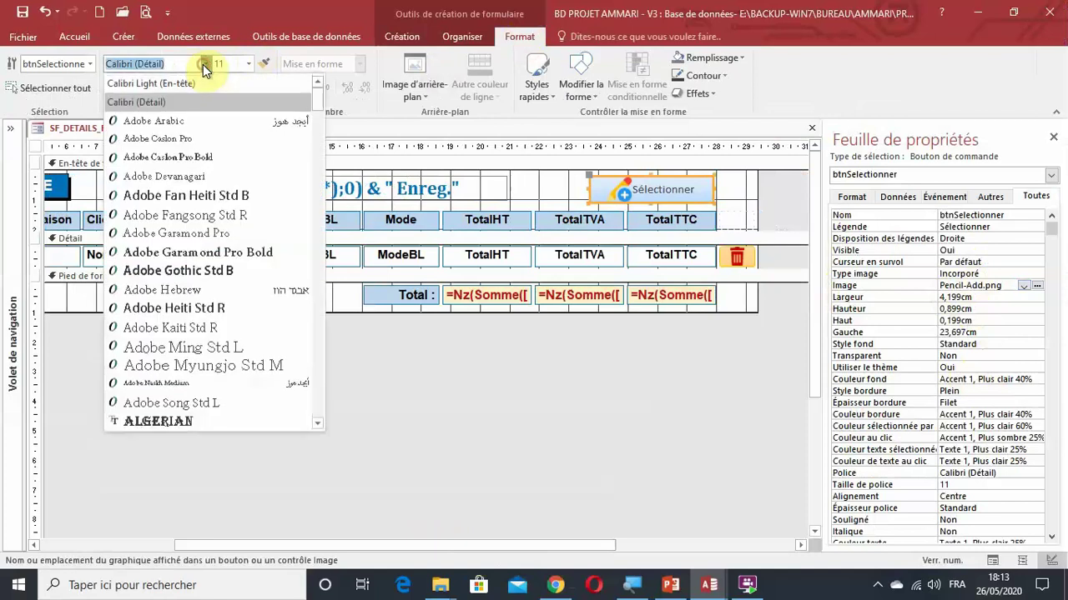
{"action": "scroll", "coordinate": [209, 226], "scroll_direction": "down", "scroll_amount": 3}
{"action": "left_click", "coordinate": [201, 287]}
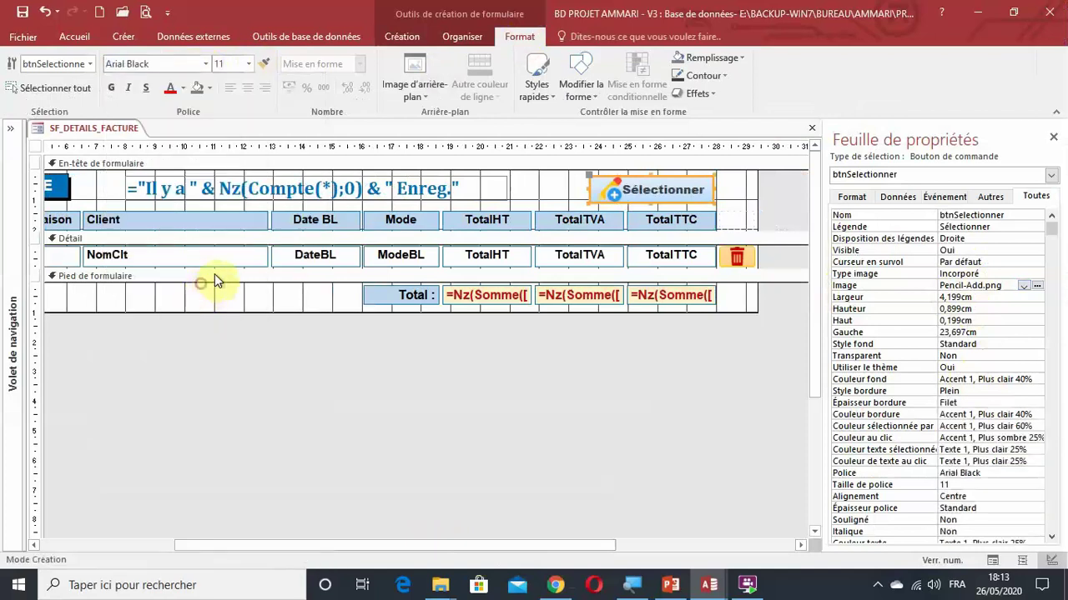
{"action": "left_click", "coordinate": [249, 67]}
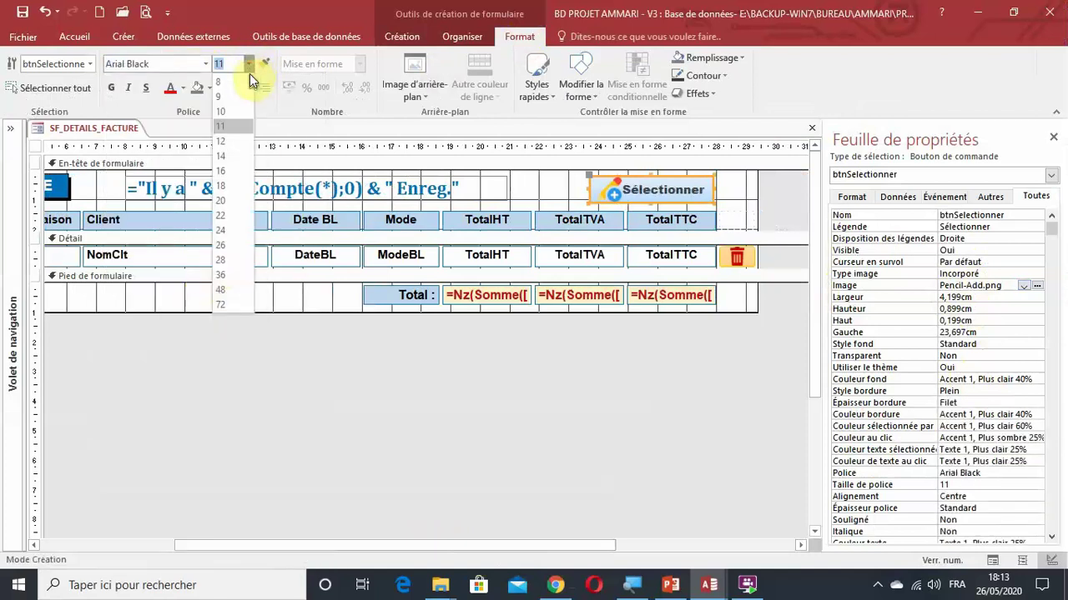
{"action": "left_click", "coordinate": [223, 142]}
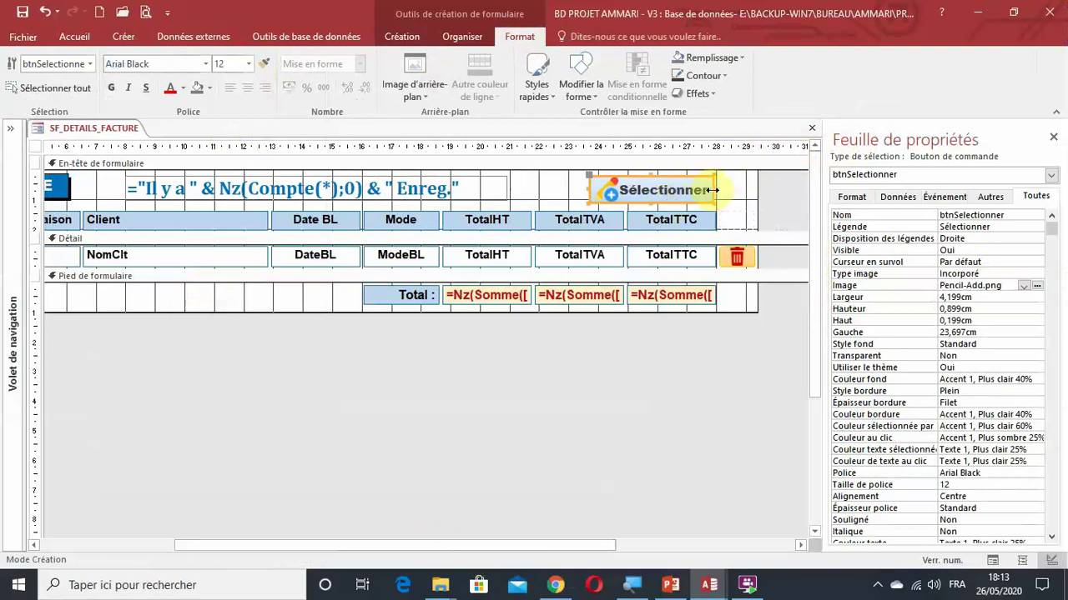
Step: Apply a black quick style to the Sélectionner button and enlarge it to about 4.3 × 1 cm
{"action": "left_click_drag", "start_coordinate": [716, 198], "coordinate": [719, 193]}
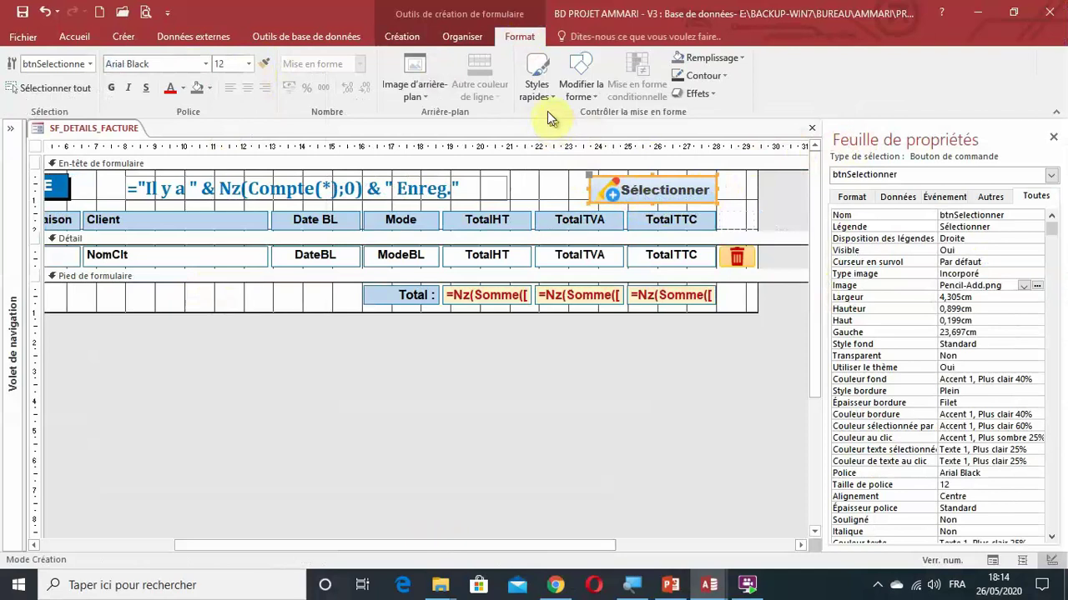
{"action": "left_click", "coordinate": [538, 88]}
{"action": "left_click", "coordinate": [539, 369]}
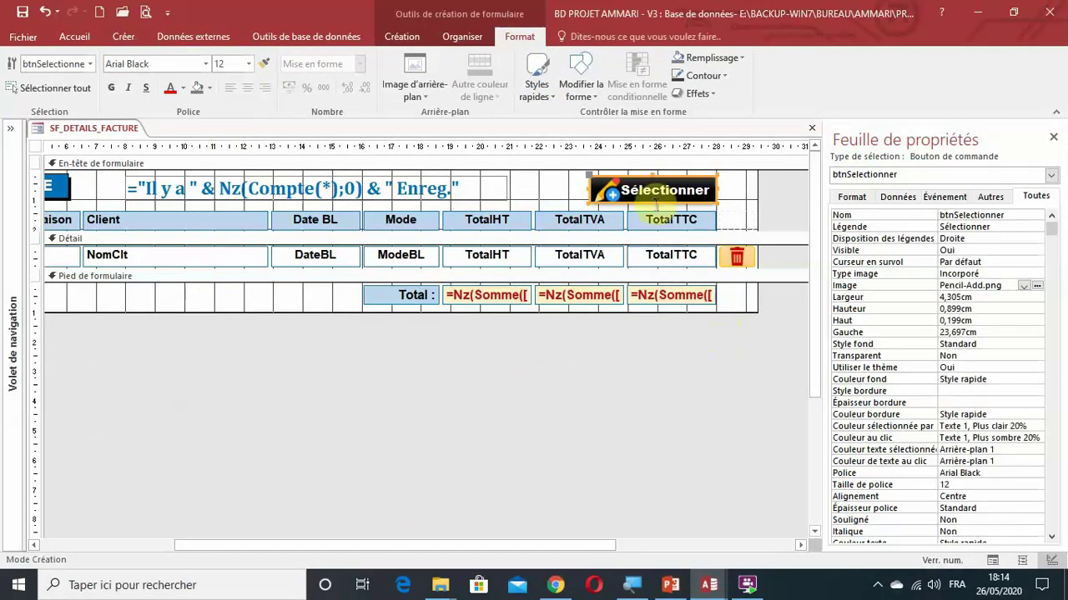
{"action": "left_click_drag", "start_coordinate": [652, 201], "coordinate": [651, 204]}
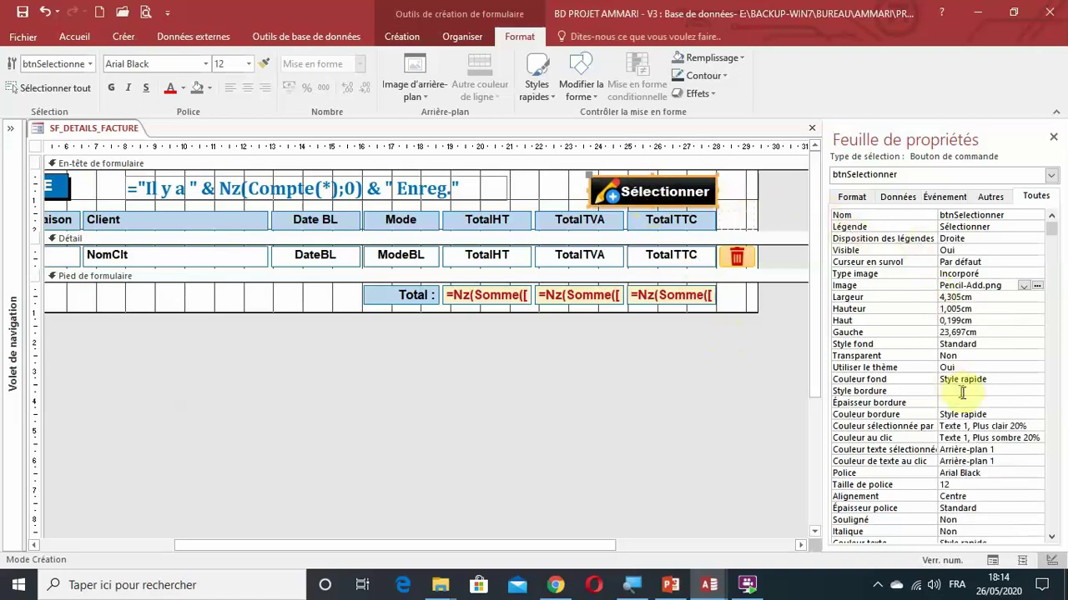
Step: Set the Sélectionner button's Curseur en survol to Main sur lien hypertexte
{"action": "scroll", "coordinate": [959, 388], "scroll_direction": "down", "scroll_amount": 1}
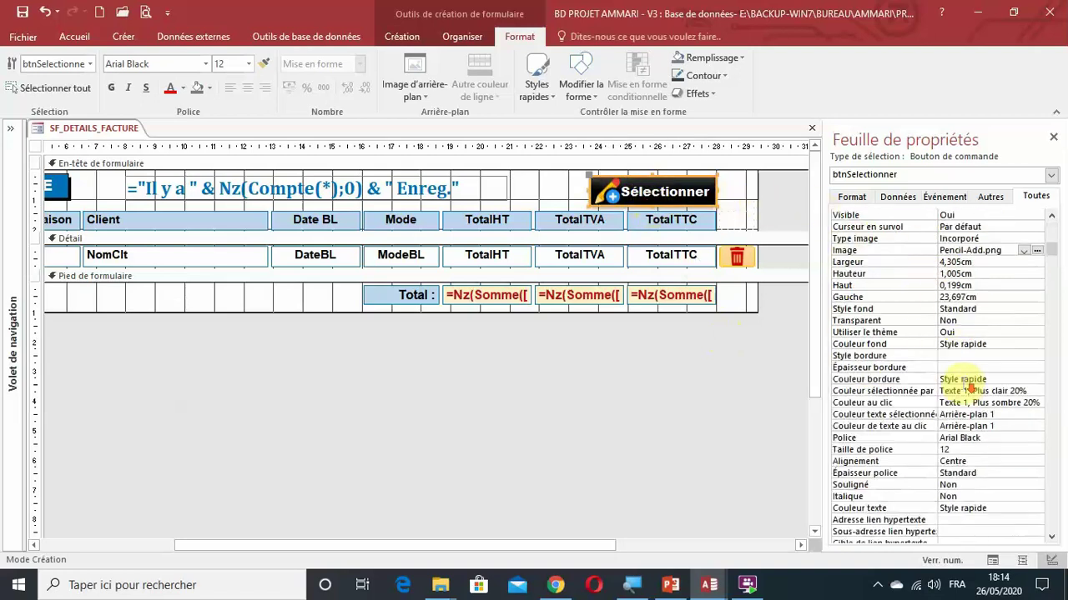
{"action": "scroll", "coordinate": [960, 366], "scroll_direction": "up", "scroll_amount": 1}
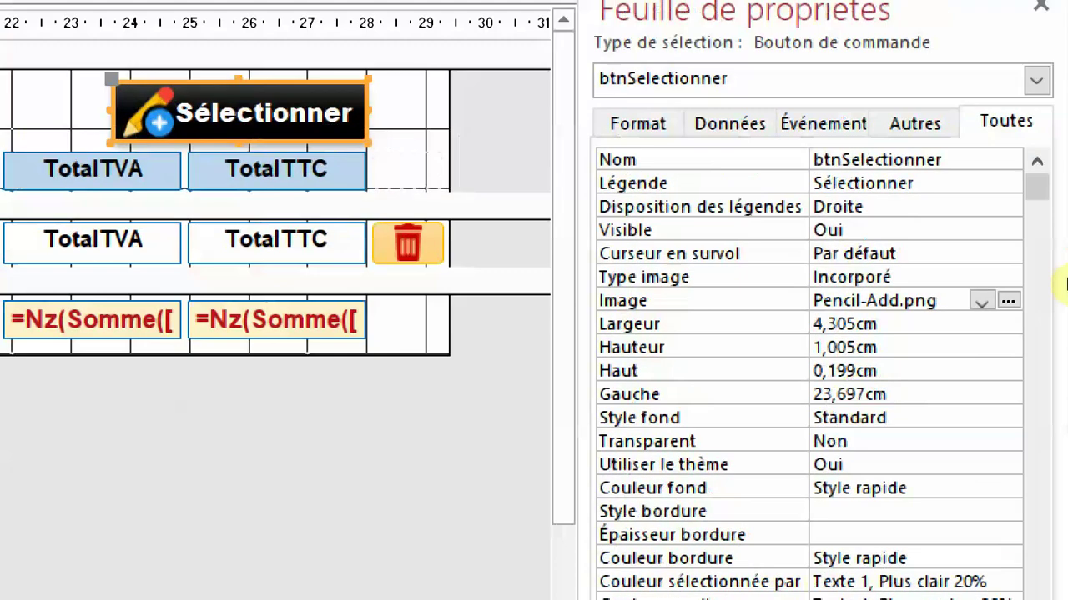
{"action": "left_click", "coordinate": [774, 254]}
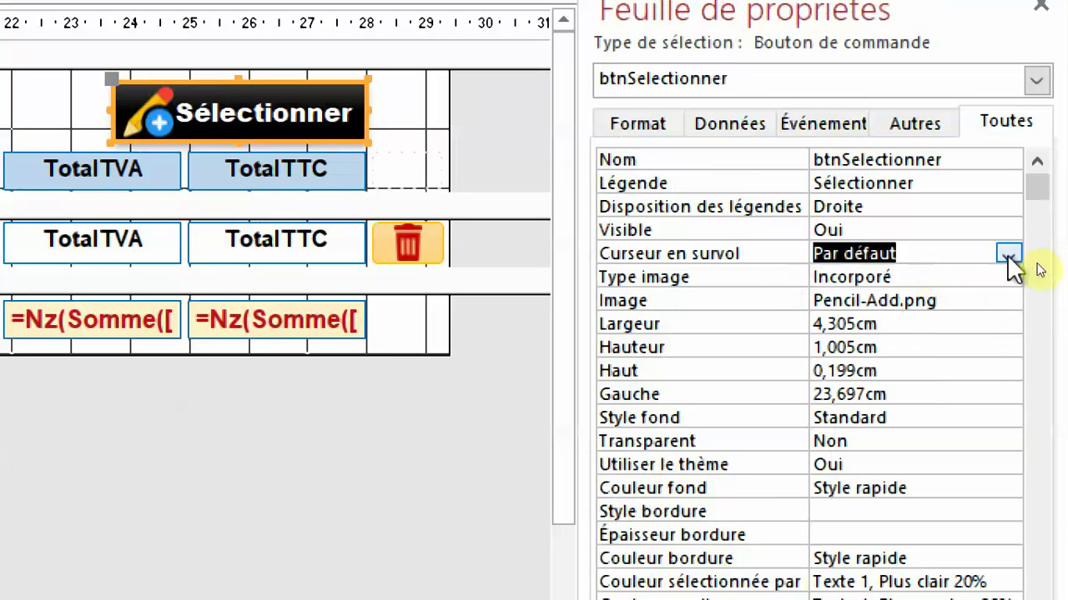
{"action": "left_click", "coordinate": [1007, 256]}
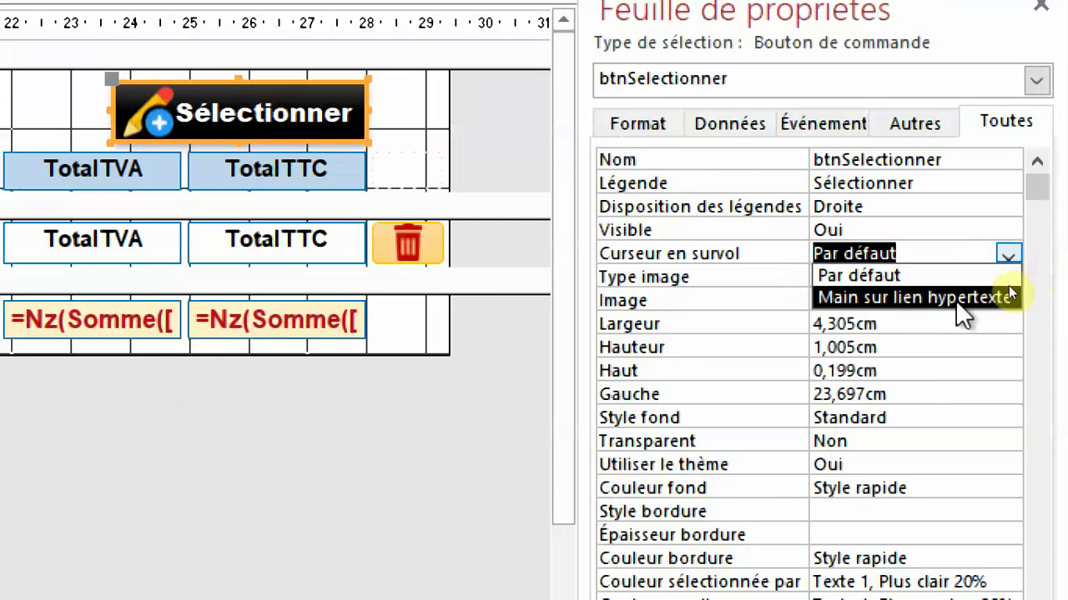
{"action": "left_click", "coordinate": [928, 299]}
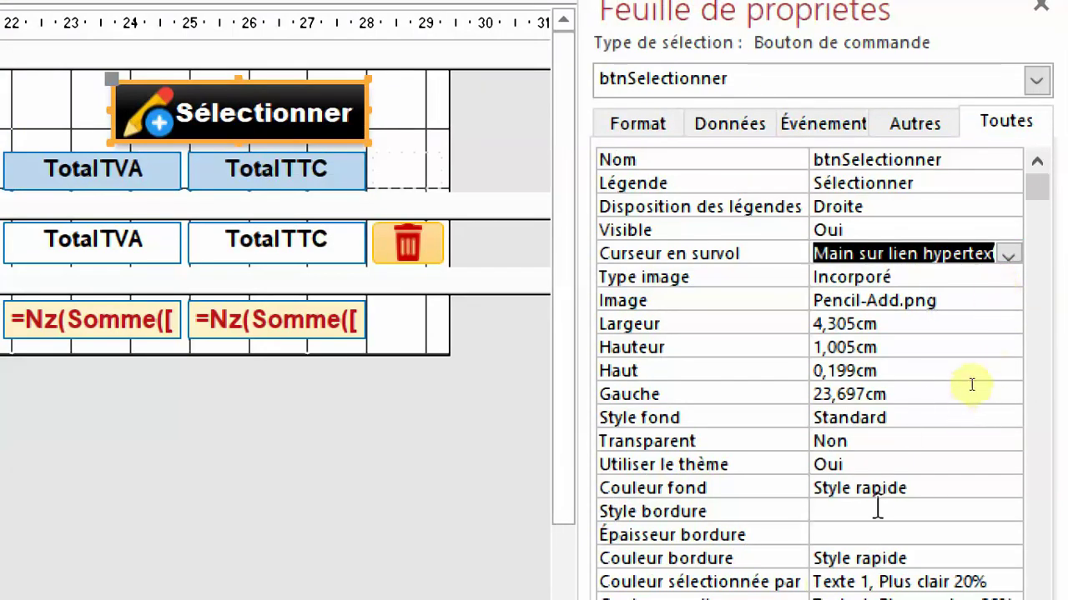
Step: Set the Sélectionner button's Texte d'info-bulle to "Sélectionner un BL" and close the property sheet
{"action": "left_click", "coordinate": [915, 123]}
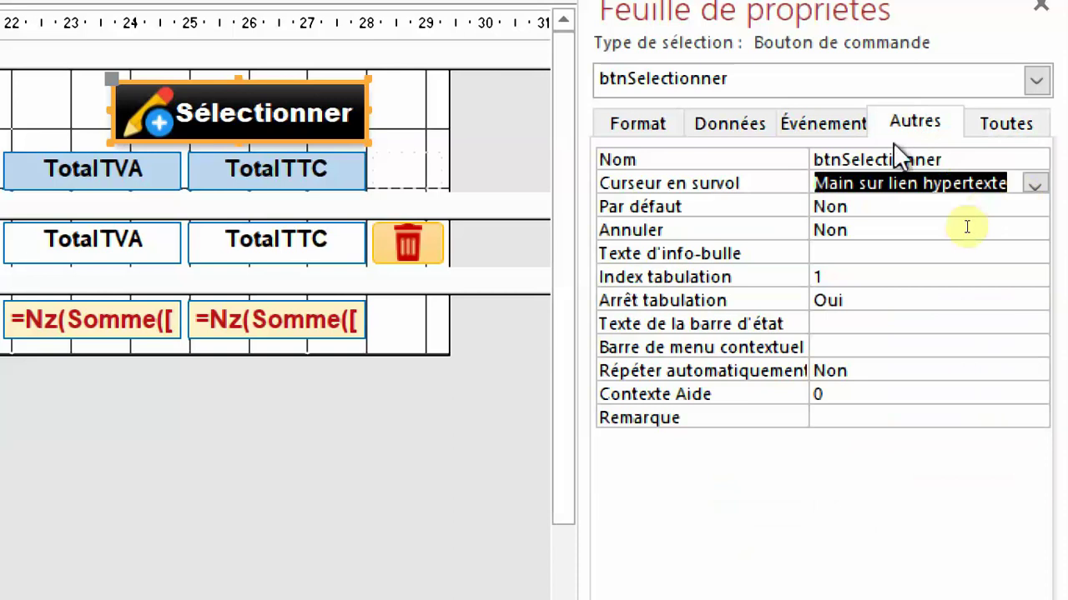
{"action": "left_click", "coordinate": [898, 258]}
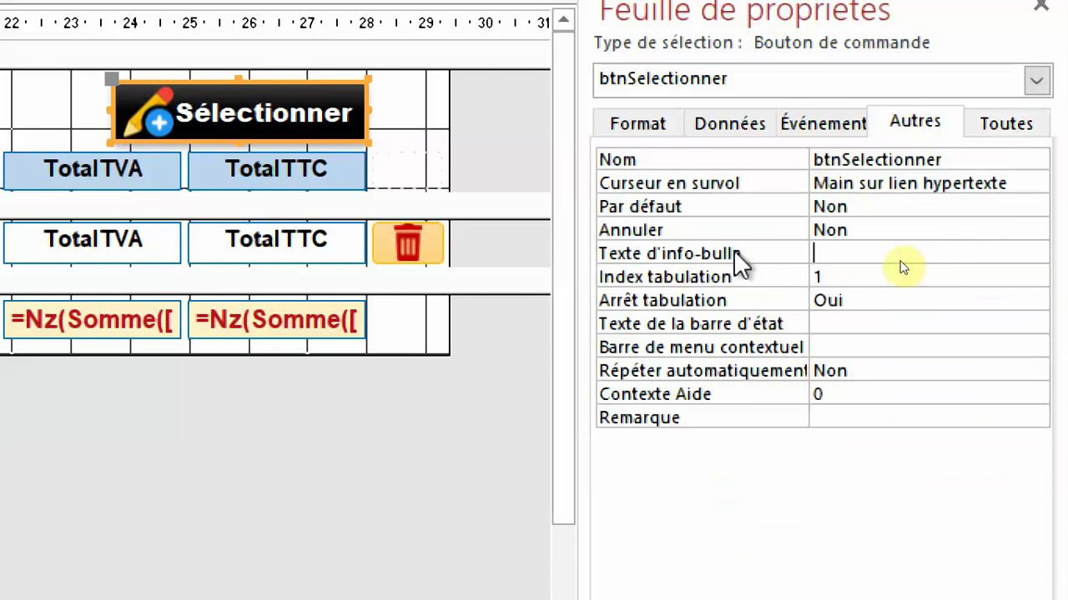
{"action": "type", "text": "Sélectionner un BL"}
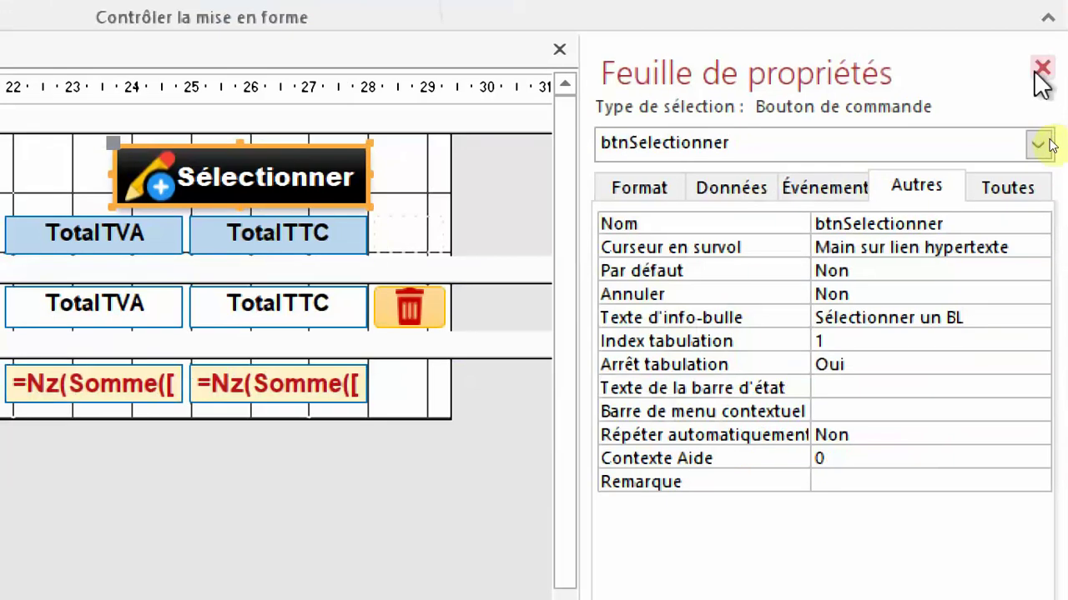
{"action": "left_click", "coordinate": [1041, 65]}
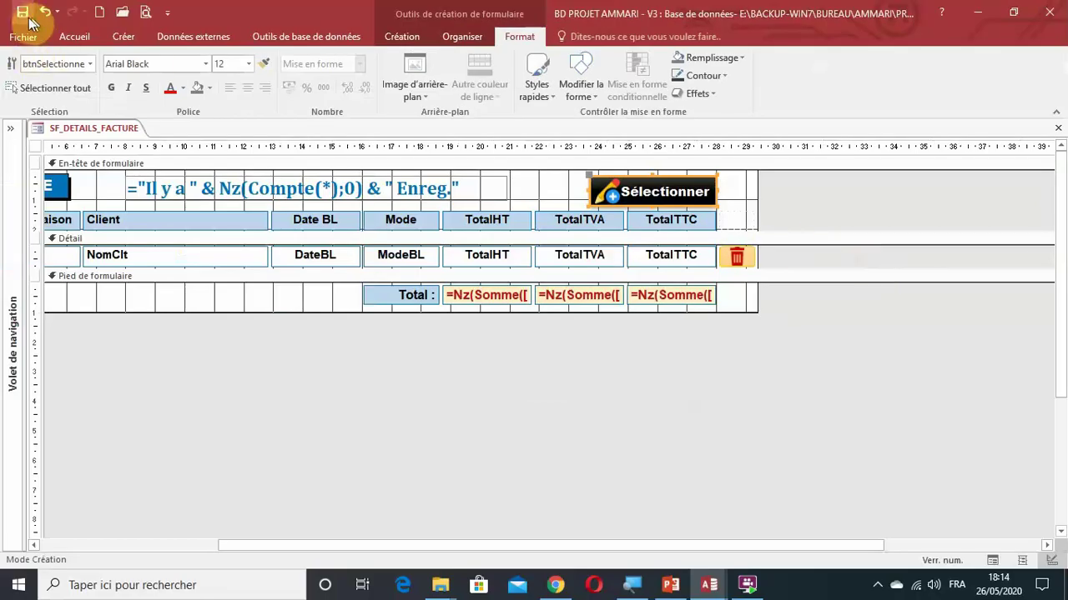
Step: Display the subform in form view and check the Sélectionner button, the record list and the empty new-record row
{"action": "left_click_drag", "start_coordinate": [476, 551], "coordinate": [152, 529]}
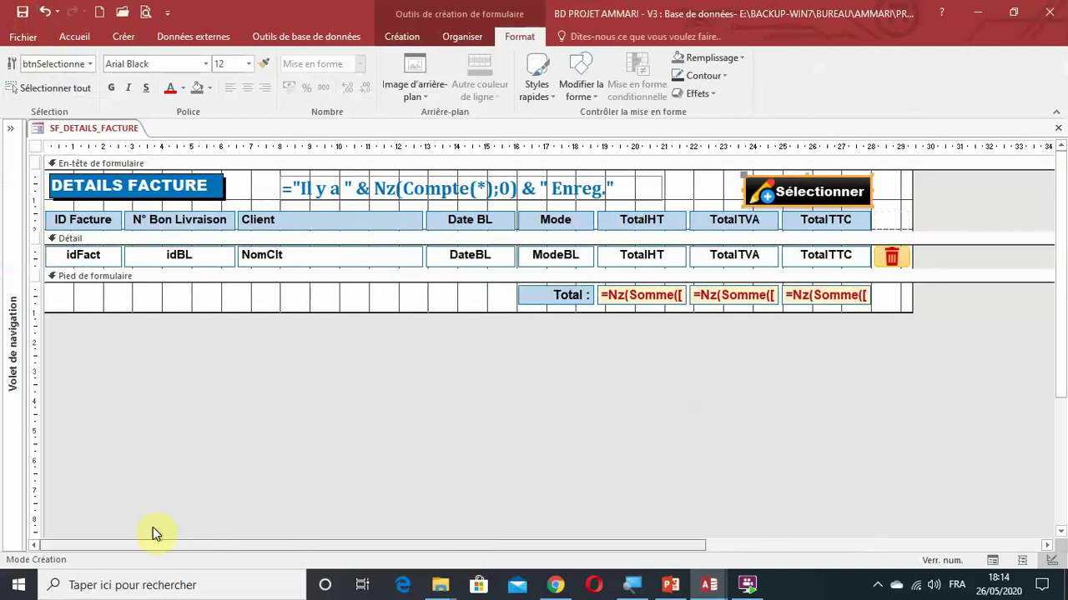
{"action": "left_click", "coordinate": [993, 560]}
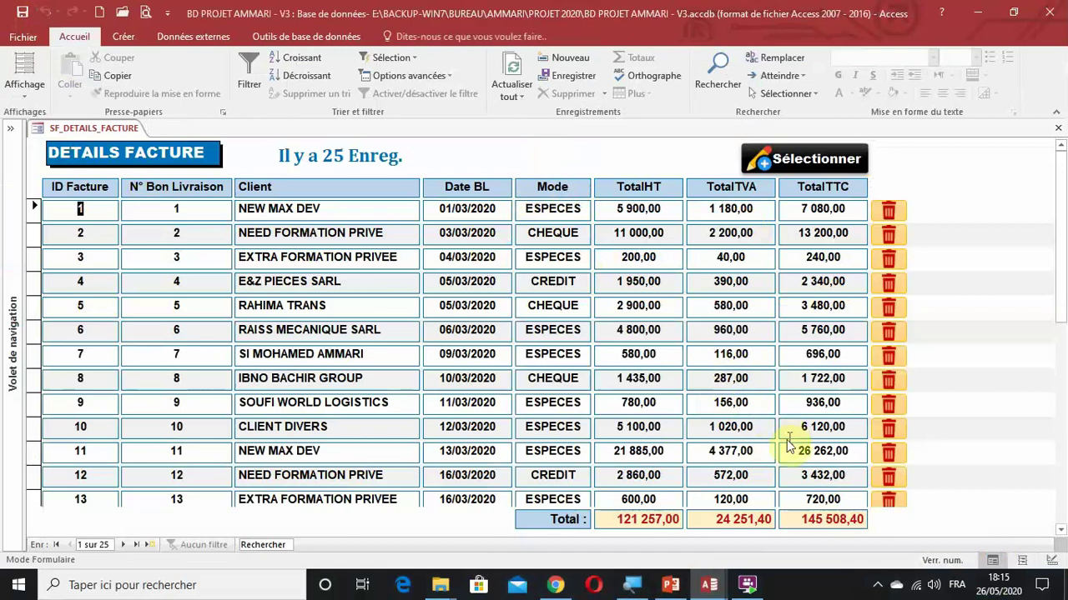
{"action": "scroll", "coordinate": [787, 448], "scroll_direction": "down", "scroll_amount": 3}
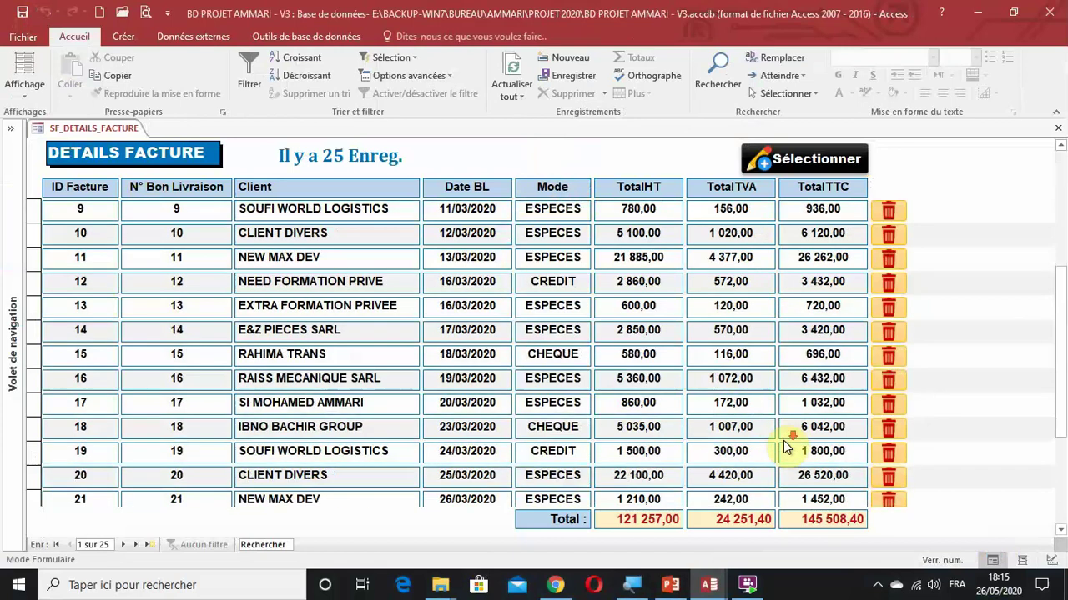
{"action": "scroll", "coordinate": [787, 448], "scroll_direction": "down", "scroll_amount": 3}
{"action": "scroll", "coordinate": [787, 448], "scroll_direction": "up", "scroll_amount": 5}
{"action": "scroll", "coordinate": [787, 448], "scroll_direction": "down", "scroll_amount": 3}
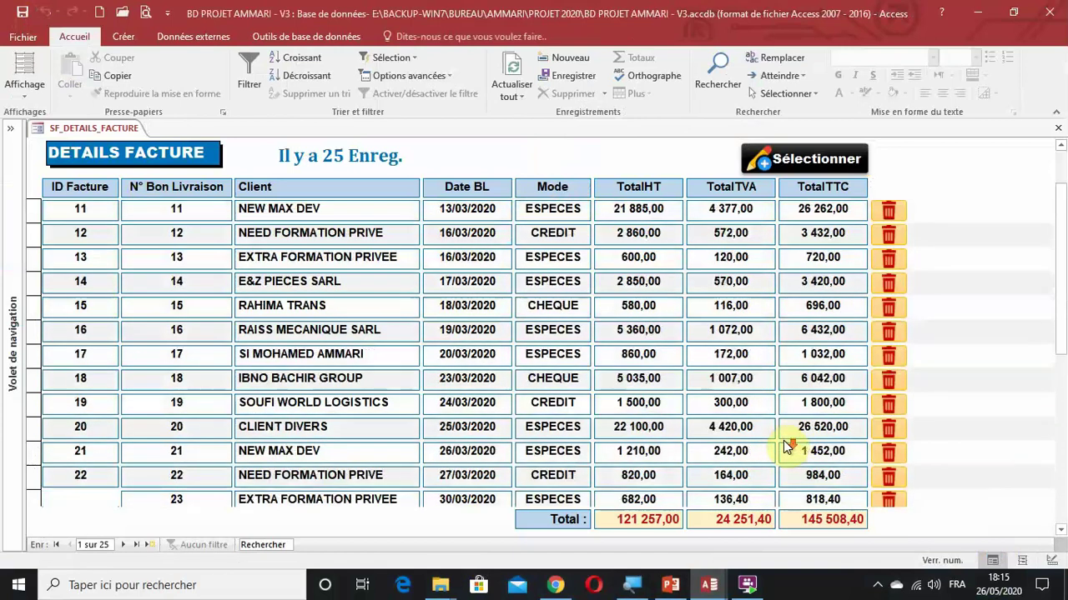
{"action": "scroll", "coordinate": [787, 448], "scroll_direction": "down", "scroll_amount": 2}
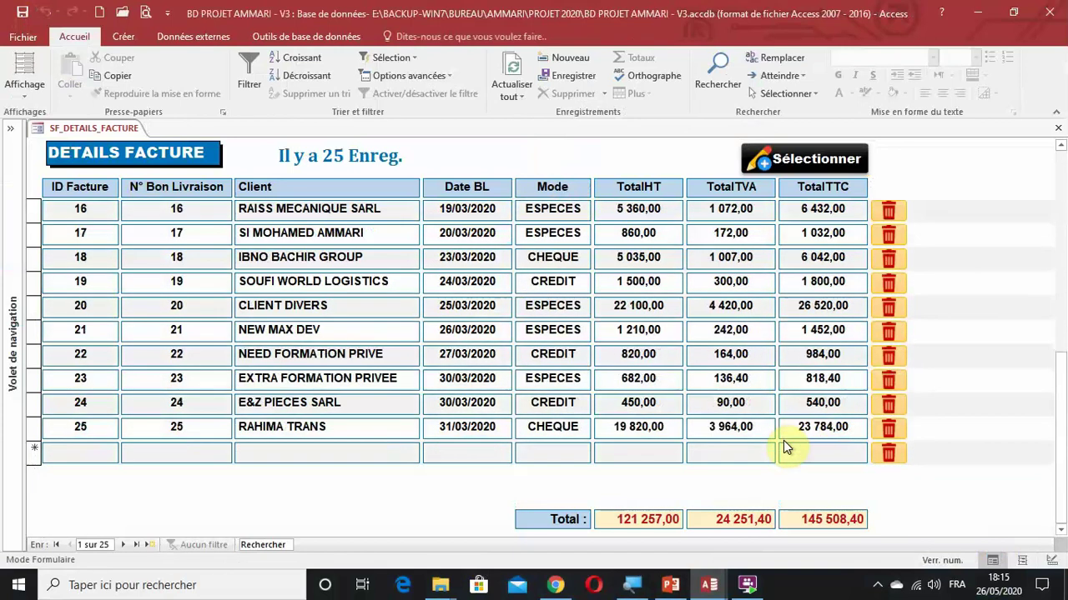
{"action": "left_click", "coordinate": [63, 457]}
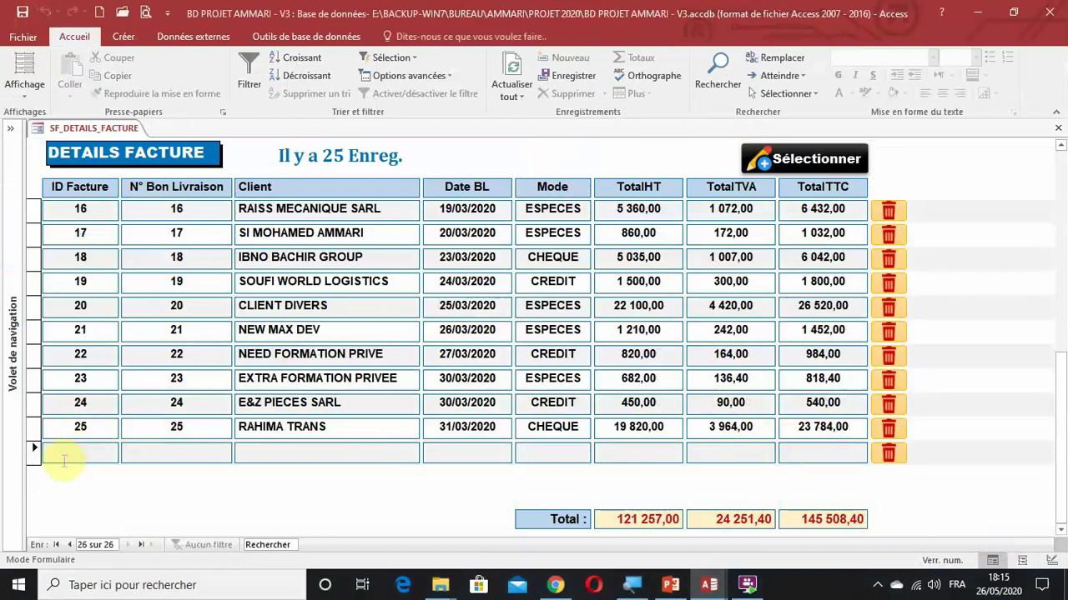
{"action": "scroll", "coordinate": [352, 450], "scroll_direction": "up", "scroll_amount": 5}
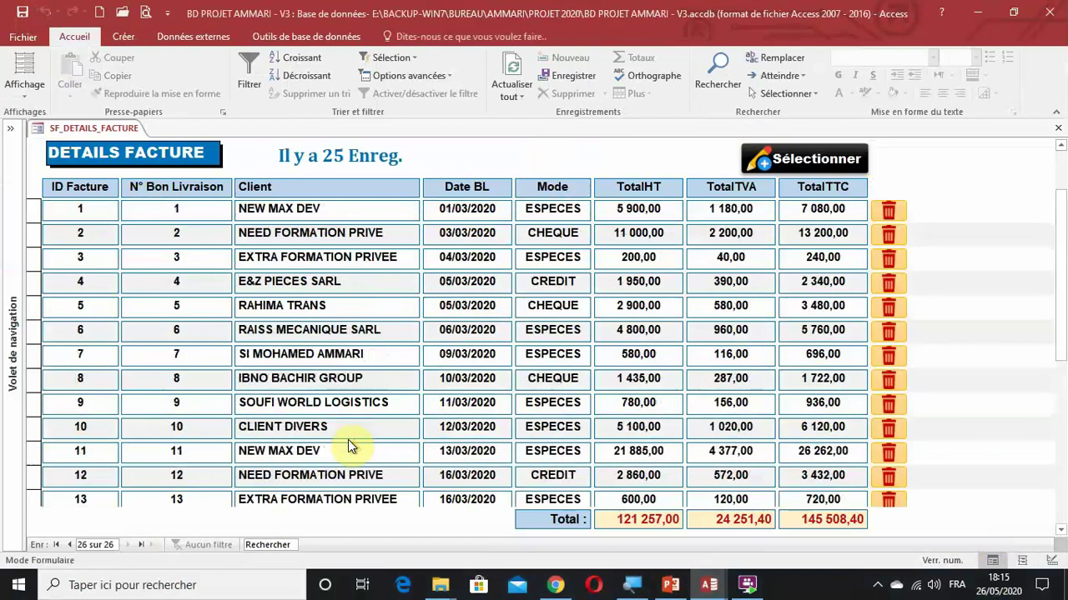
Step: Close SF_DETAILS_FACTURE, then copy the F_AJOUT_BON_LIVRAISON form and paste it as a new form
{"action": "left_click", "coordinate": [1057, 127]}
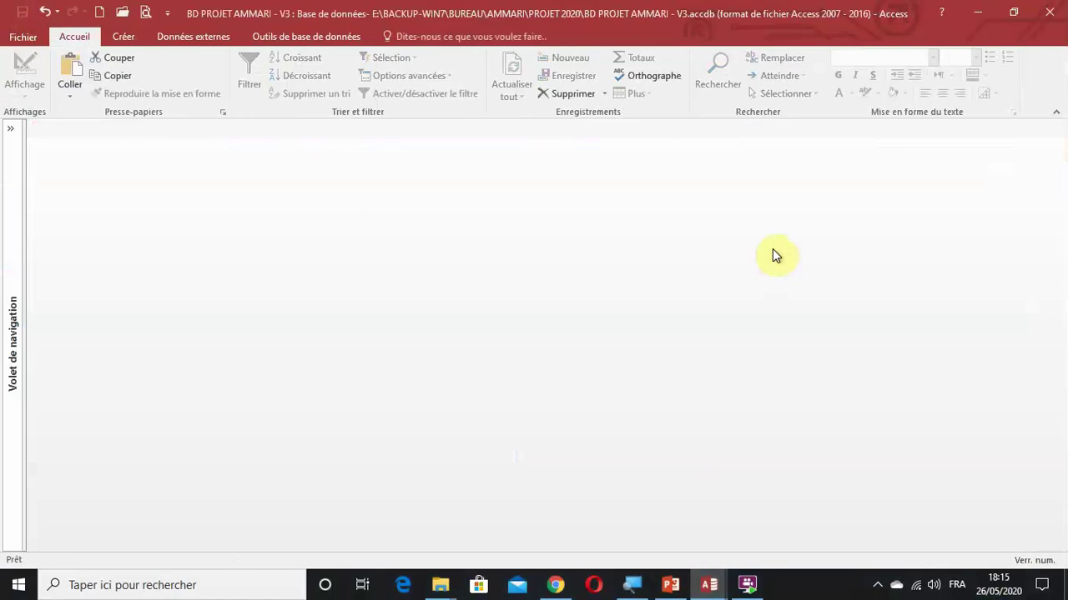
{"action": "left_click", "coordinate": [15, 362]}
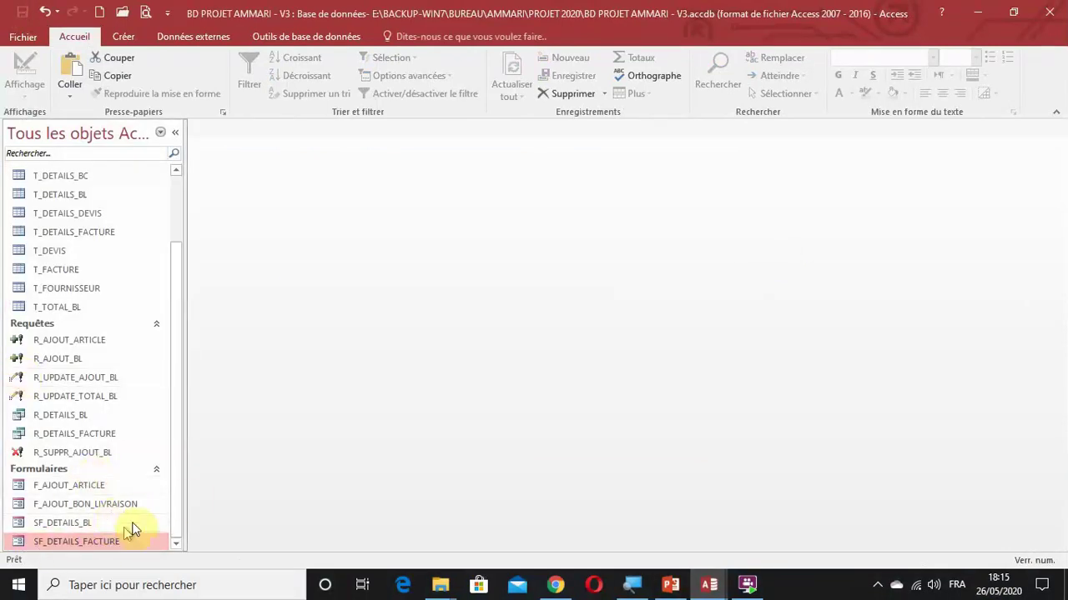
{"action": "left_click", "coordinate": [108, 505]}
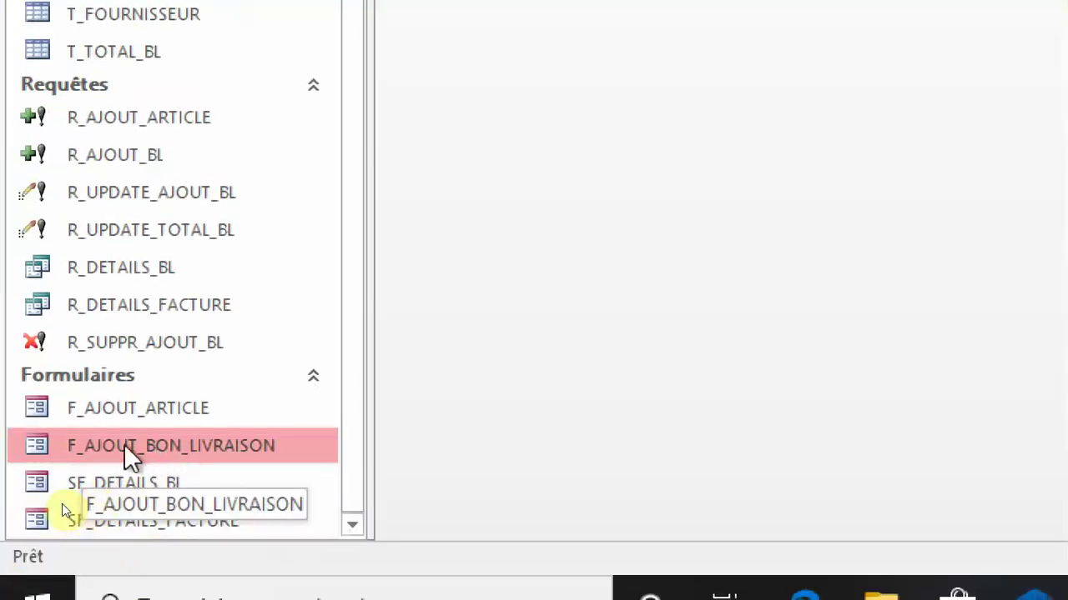
{"action": "right_click", "coordinate": [157, 447]}
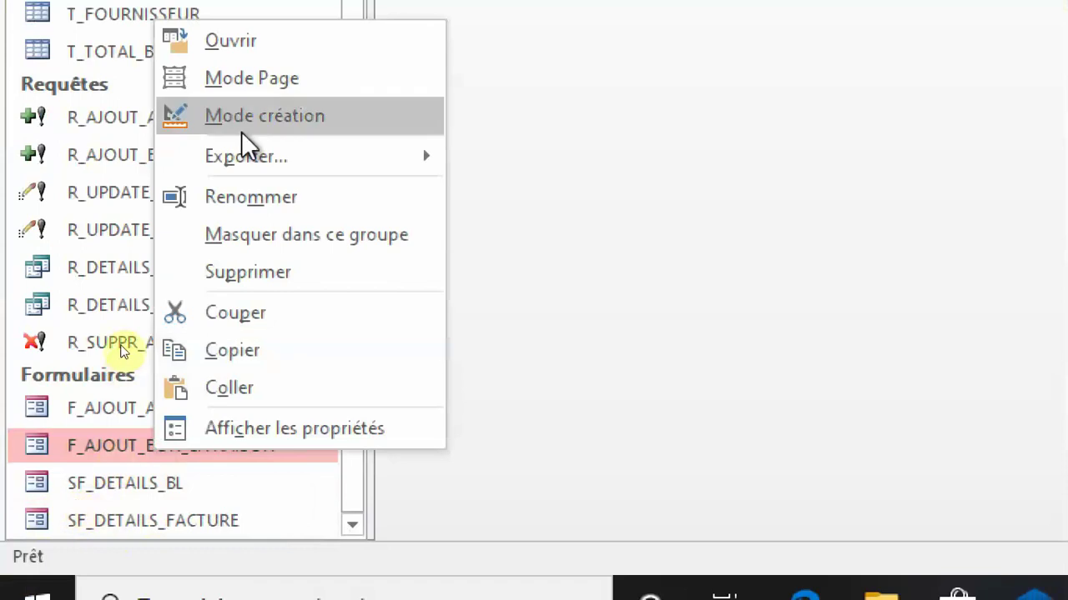
{"action": "left_click", "coordinate": [237, 351]}
{"action": "right_click", "coordinate": [209, 446]}
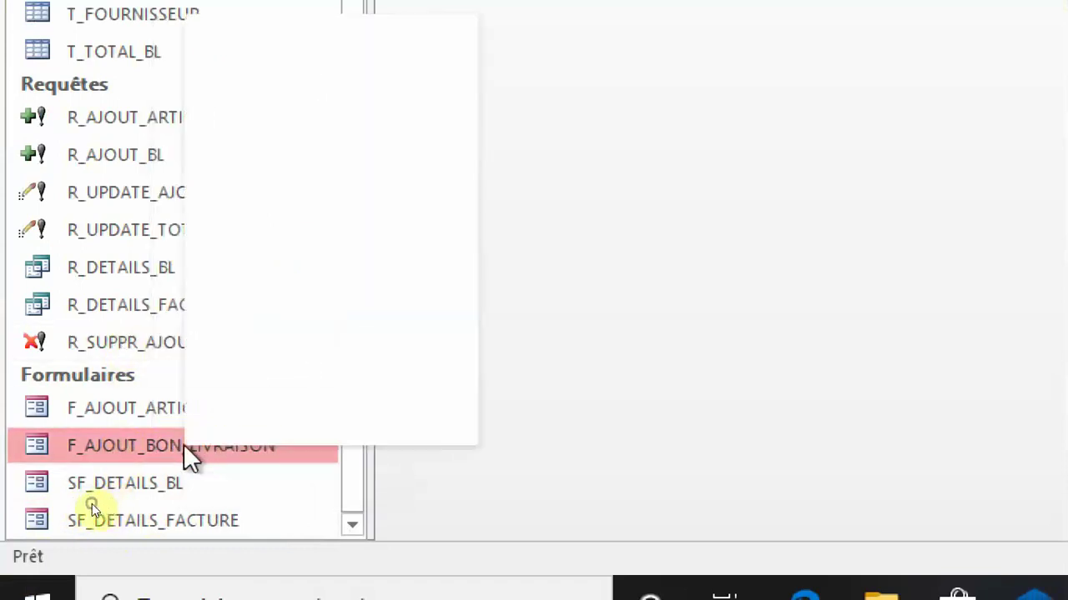
{"action": "left_click", "coordinate": [288, 383]}
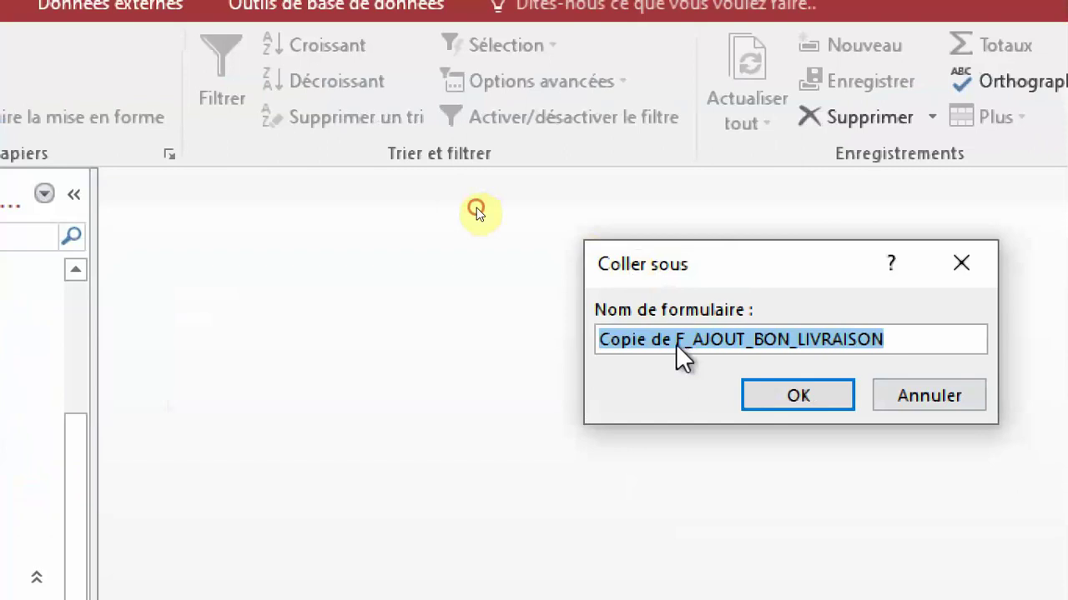
Step: Name the pasted form F_AJOUT_FACTURE
{"action": "left_click", "coordinate": [680, 341]}
{"action": "key", "text": "BackSpace"}
{"action": "key", "text": "BackSpace"}
{"action": "key", "text": "BackSpace"}
{"action": "key", "text": "BackSpace"}
{"action": "key", "text": "BackSpace"}
{"action": "key", "text": "BackSpace"}
{"action": "key", "text": "BackSpace"}
{"action": "key", "text": "BackSpace"}
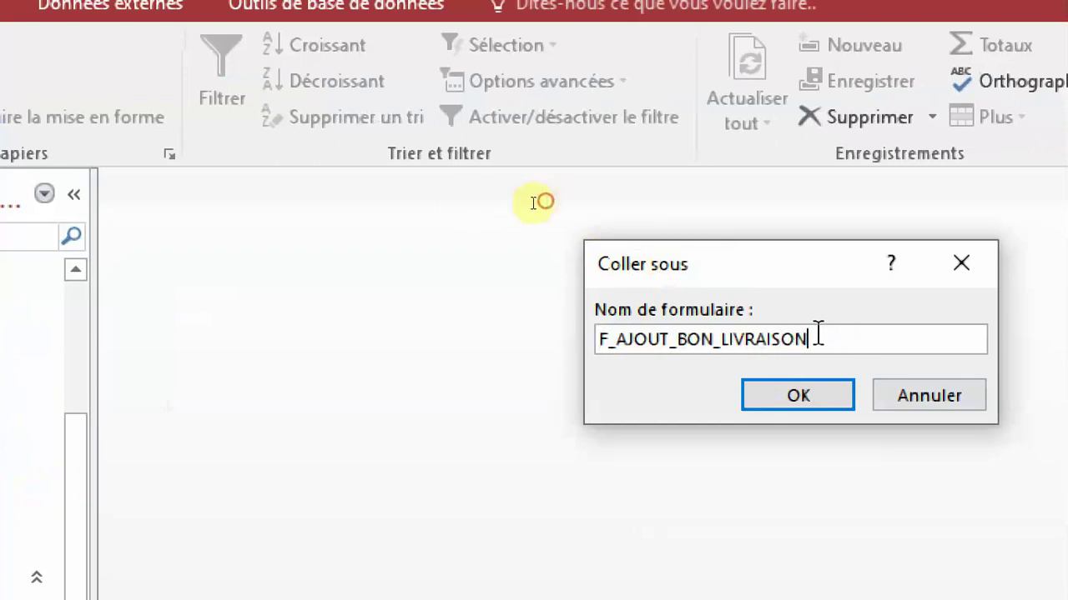
{"action": "left_click_drag", "start_coordinate": [807, 339], "coordinate": [677, 337]}
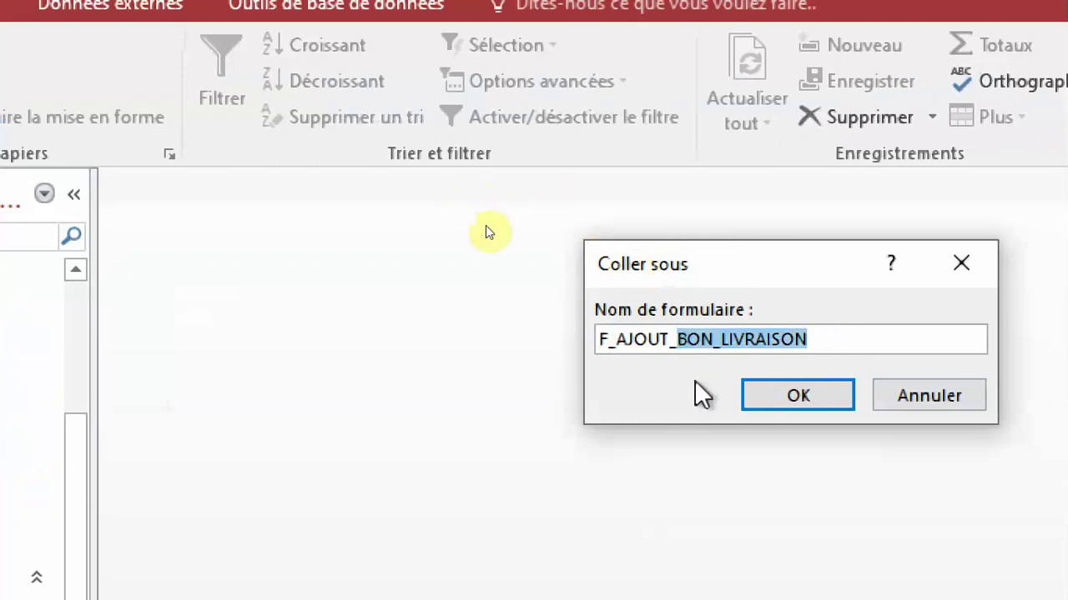
{"action": "type", "text": "FACTURE"}
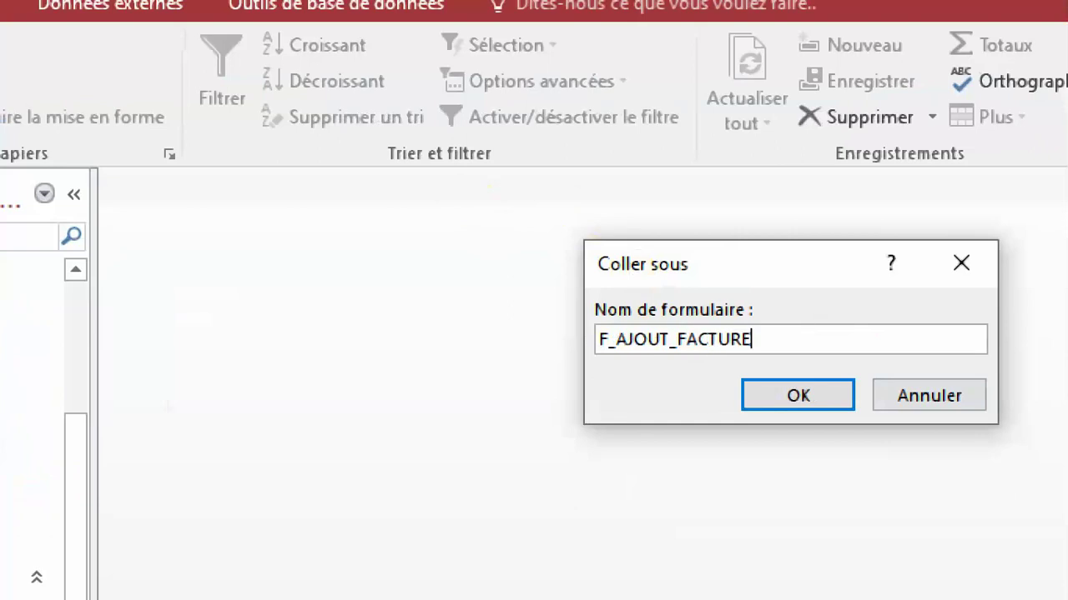
{"action": "key", "text": "Return"}
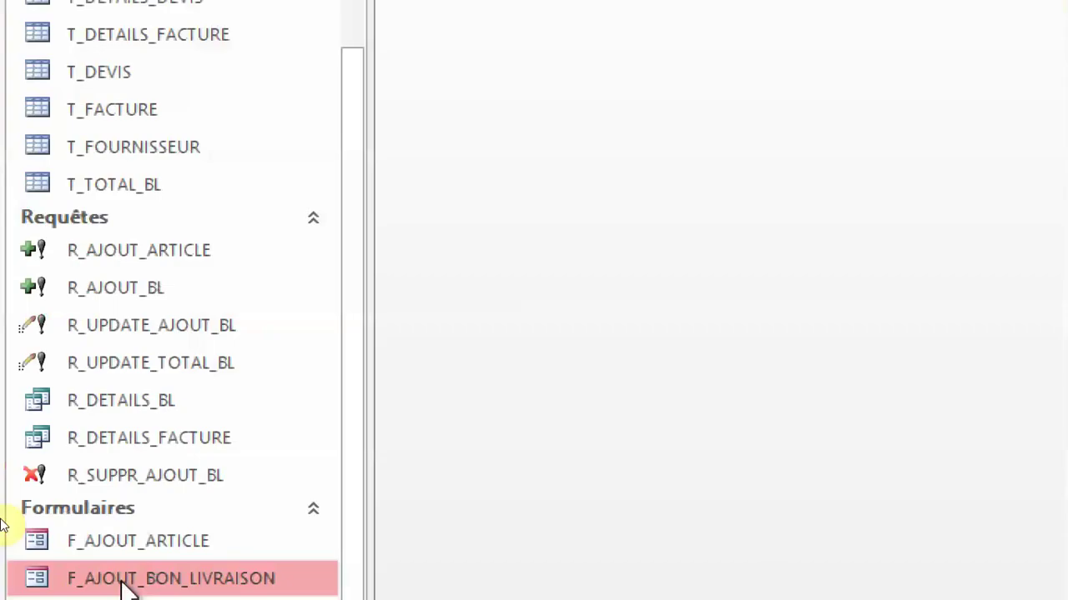
Step: Open the F_AJOUT_FACTURE form in design view
{"action": "scroll", "coordinate": [125, 488], "scroll_direction": "down", "scroll_amount": 1}
{"action": "right_click", "coordinate": [166, 446]}
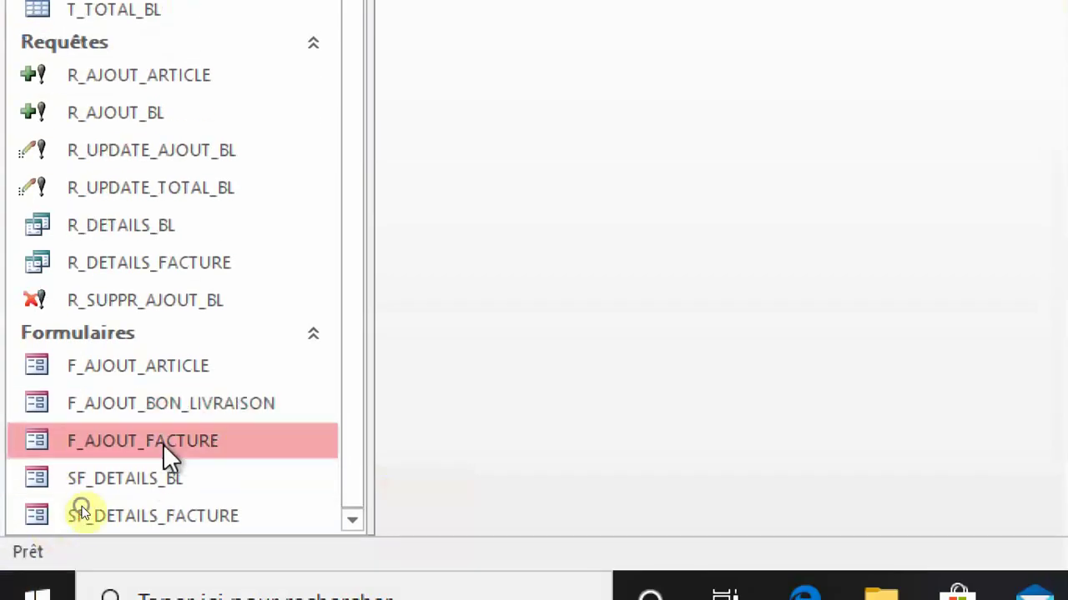
{"action": "left_click", "coordinate": [259, 111]}
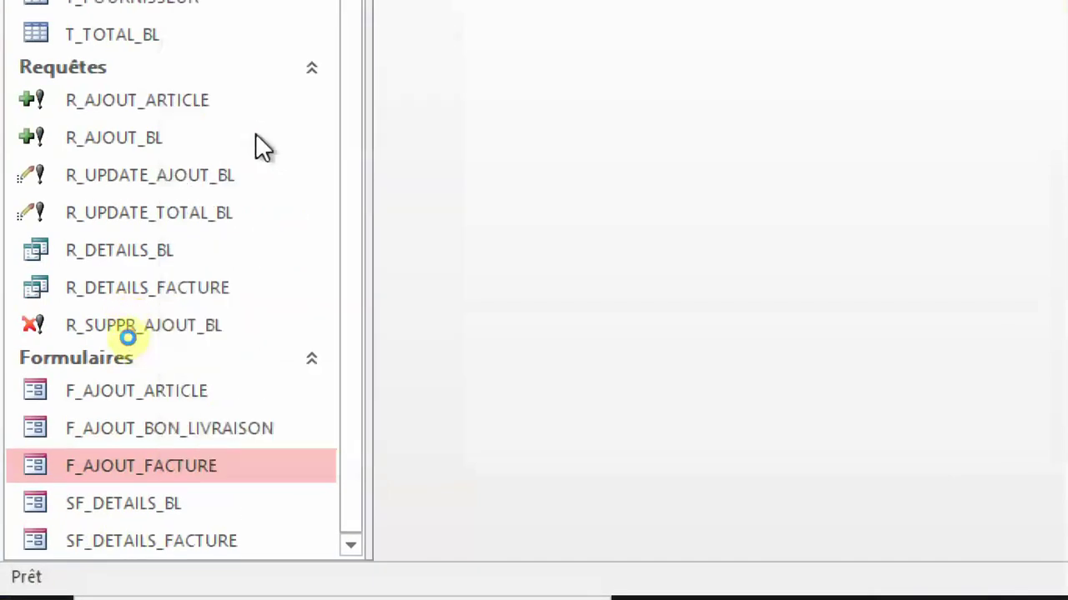
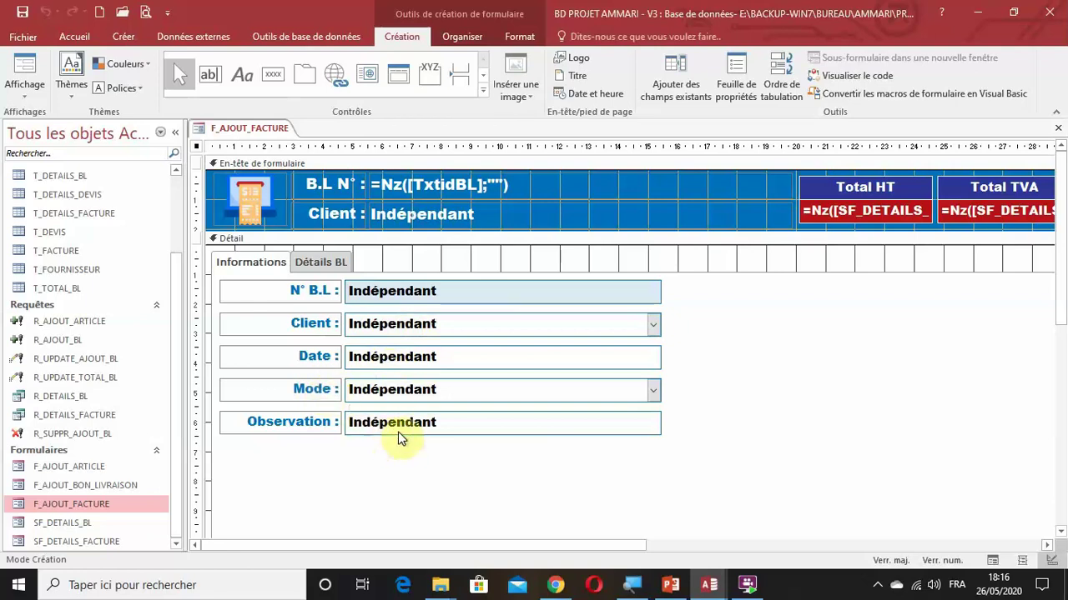
Step: Duplicate the Observation field with its label and change the copy's caption to "N° Facture :"
{"action": "left_click_drag", "start_coordinate": [512, 457], "coordinate": [281, 422]}
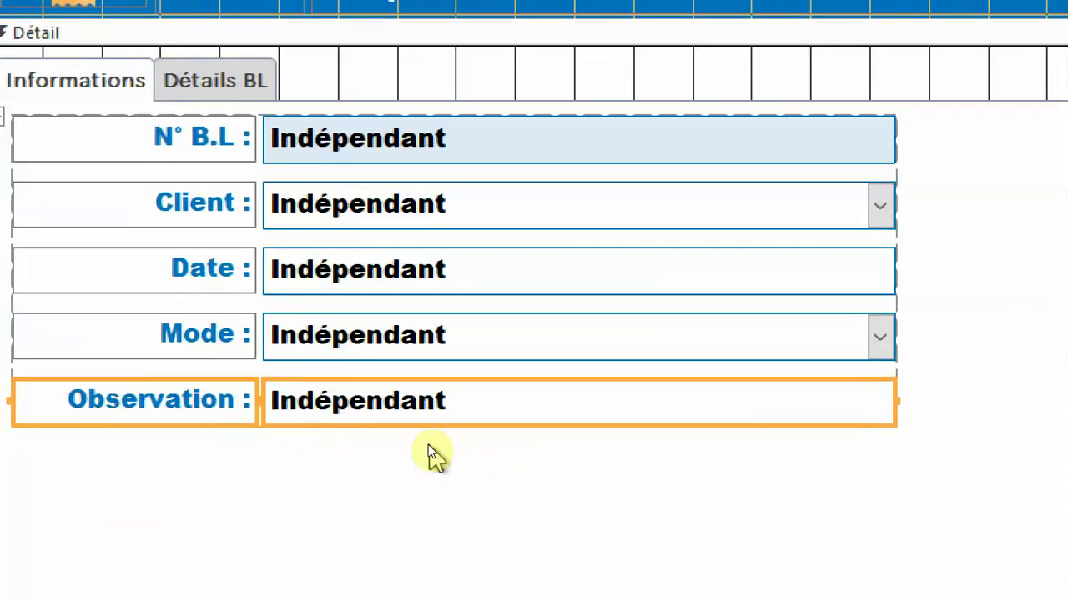
{"action": "key", "text": "ctrl+v"}
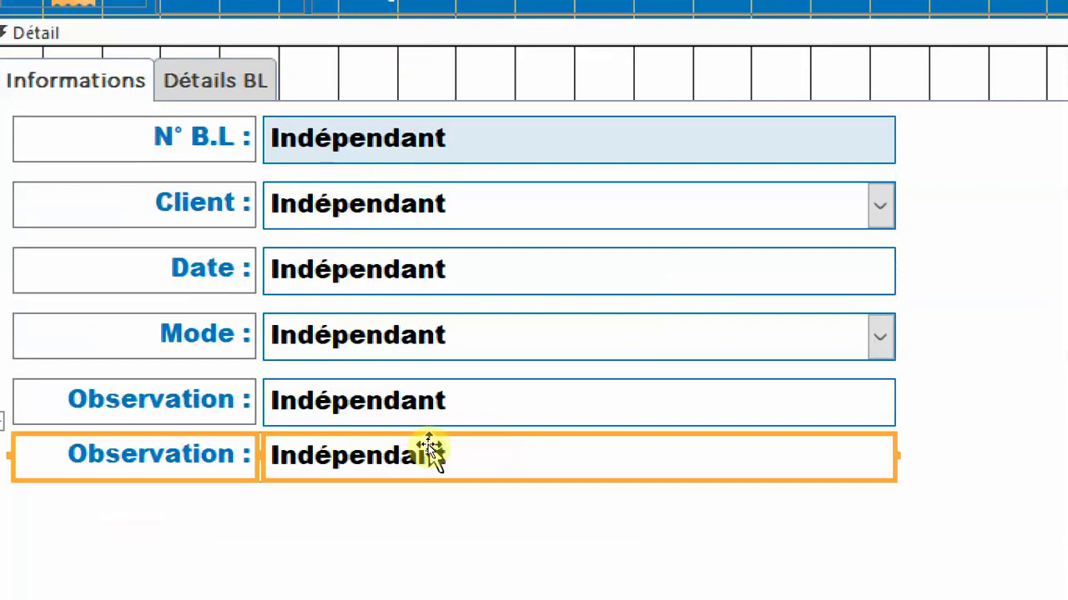
{"action": "left_click_drag", "start_coordinate": [451, 534], "coordinate": [67, 450]}
{"action": "left_click", "coordinate": [250, 542]}
{"action": "left_click", "coordinate": [202, 469]}
{"action": "left_click", "coordinate": [234, 464]}
{"action": "key", "text": "Delete"}
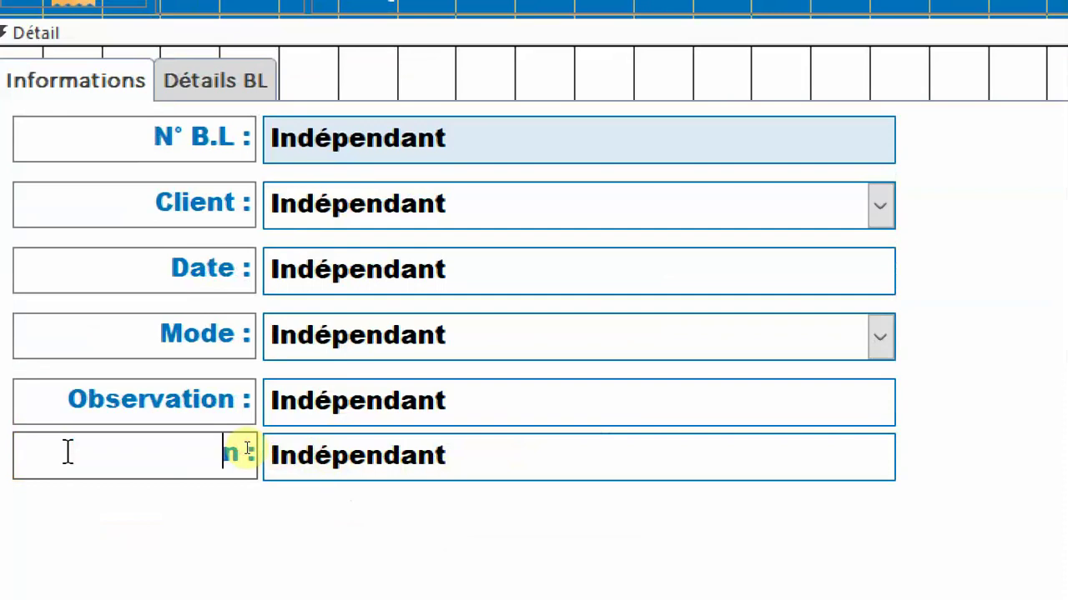
{"action": "key", "text": "Delete"}
{"action": "type", "text": "N° F"}
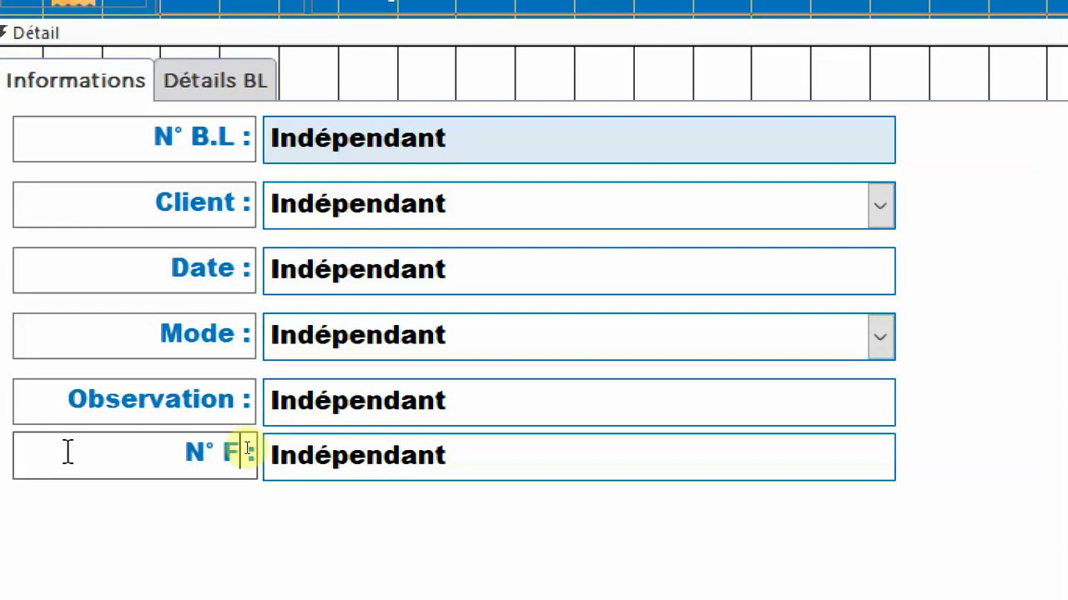
{"action": "type", "text": "acture"}
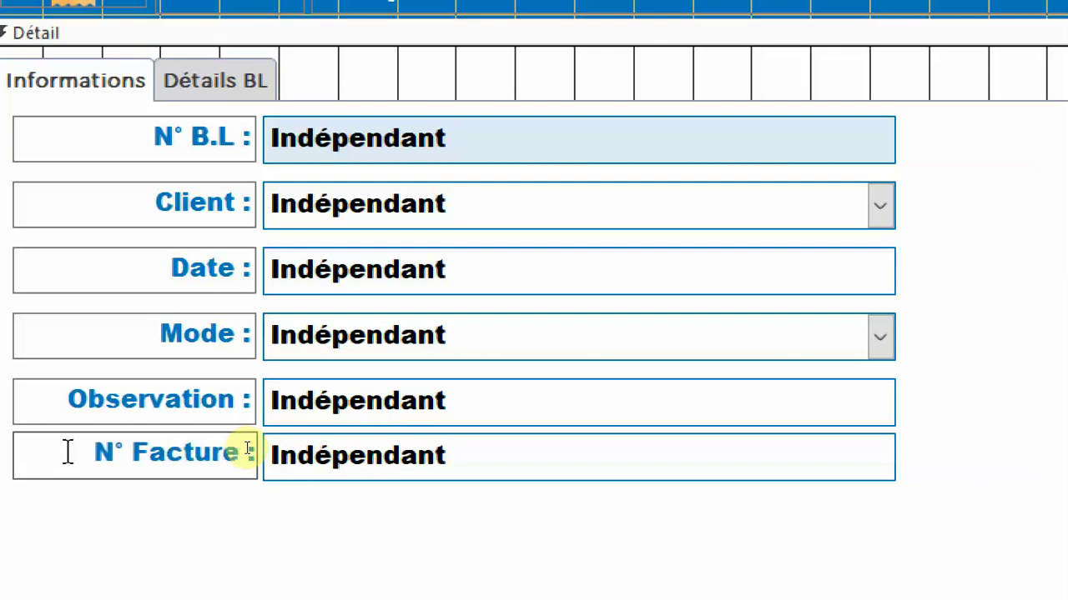
{"action": "key", "text": "Return"}
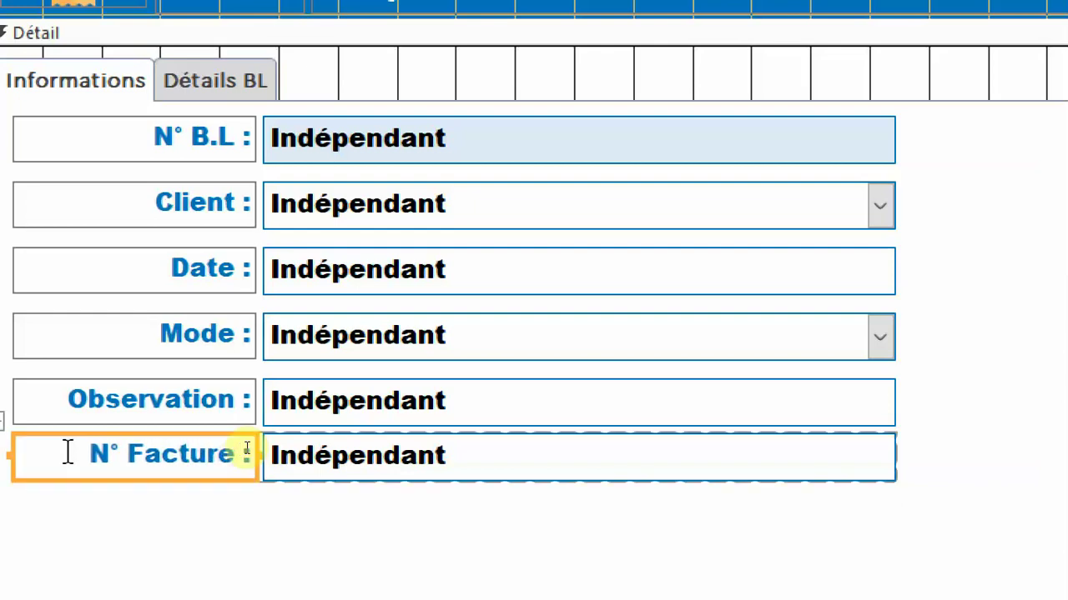
Step: Move the N° Facture field into the field layout between N° B.L and Client
{"action": "left_click", "coordinate": [302, 489]}
{"action": "left_click", "coordinate": [367, 455]}
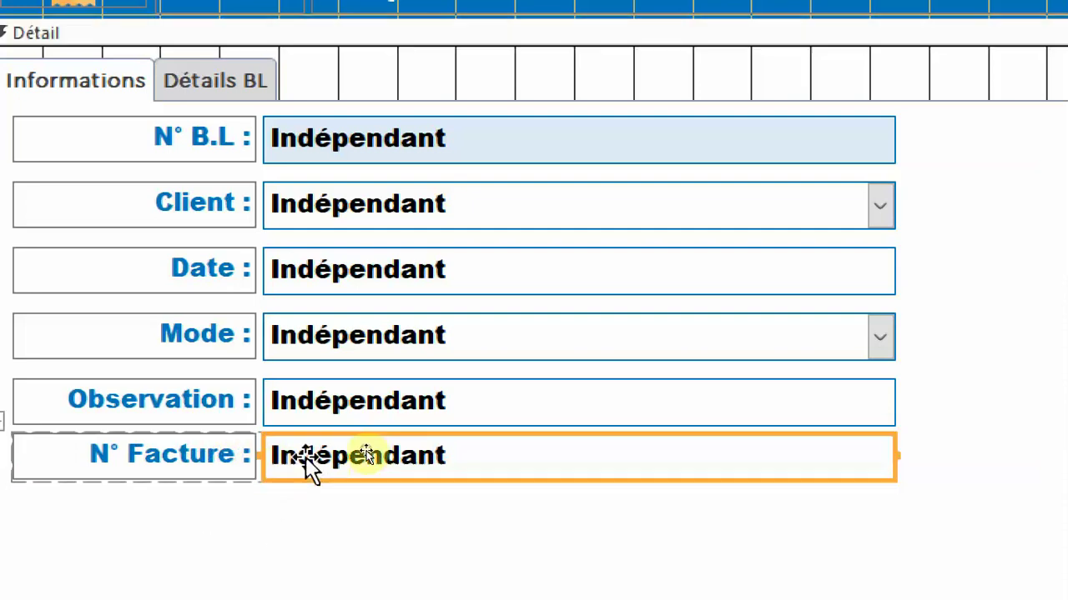
{"action": "left_click_drag", "start_coordinate": [303, 457], "coordinate": [312, 176]}
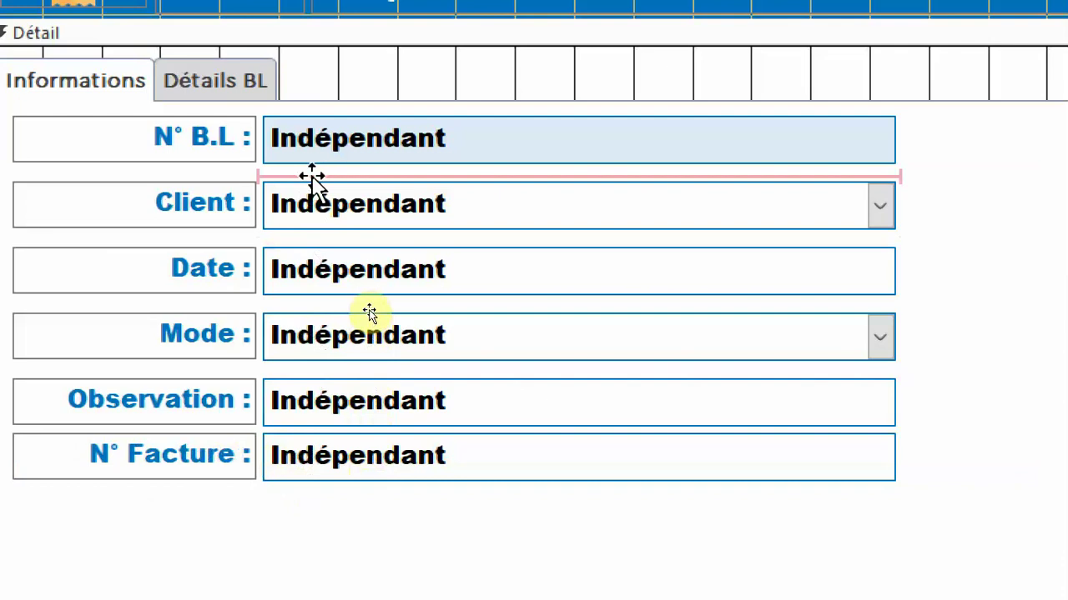
{"action": "left_click_drag", "start_coordinate": [312, 177], "coordinate": [312, 179]}
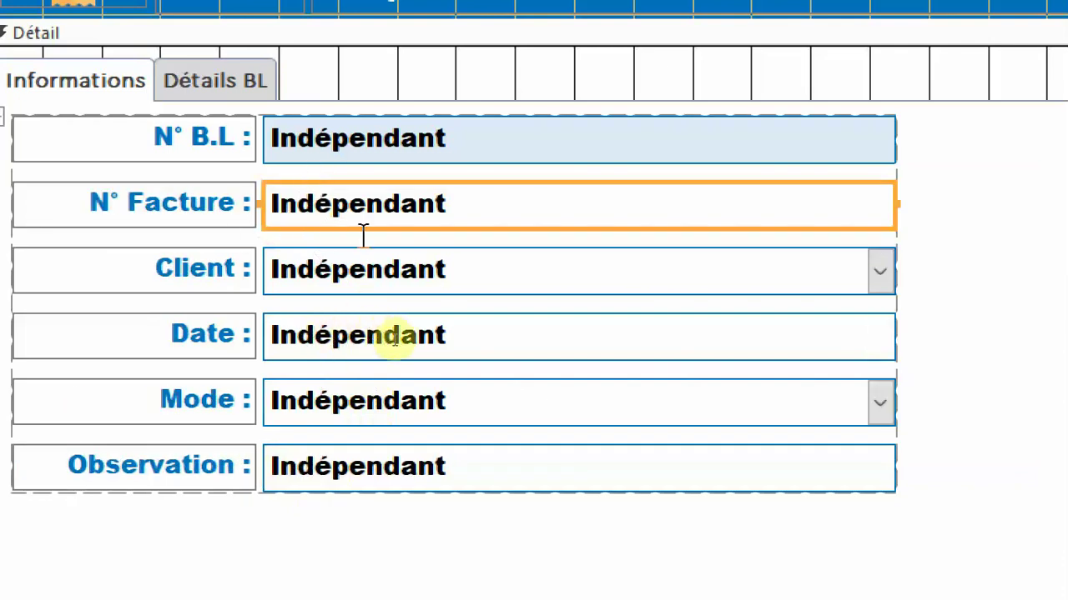
Step: Change the caption of the N° B.L label to "ID Facture :"
{"action": "left_click", "coordinate": [218, 151]}
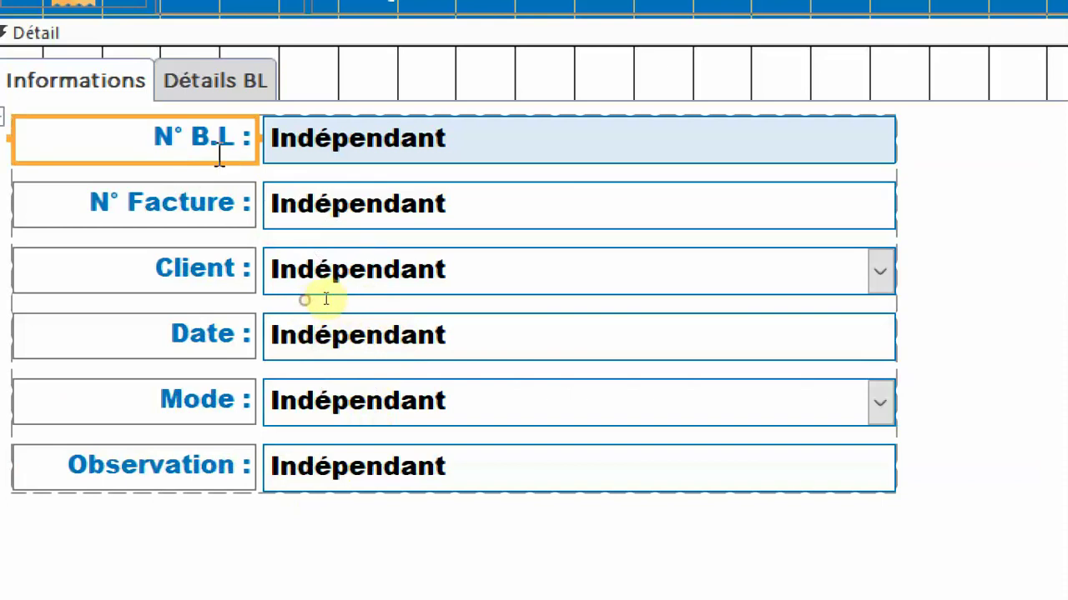
{"action": "key", "text": "BackSpace"}
{"action": "key", "text": "BackSpace"}
{"action": "key", "text": "BackSpace"}
{"action": "key", "text": "BackSpace"}
{"action": "key", "text": "BackSpace"}
{"action": "key", "text": "BackSpace"}
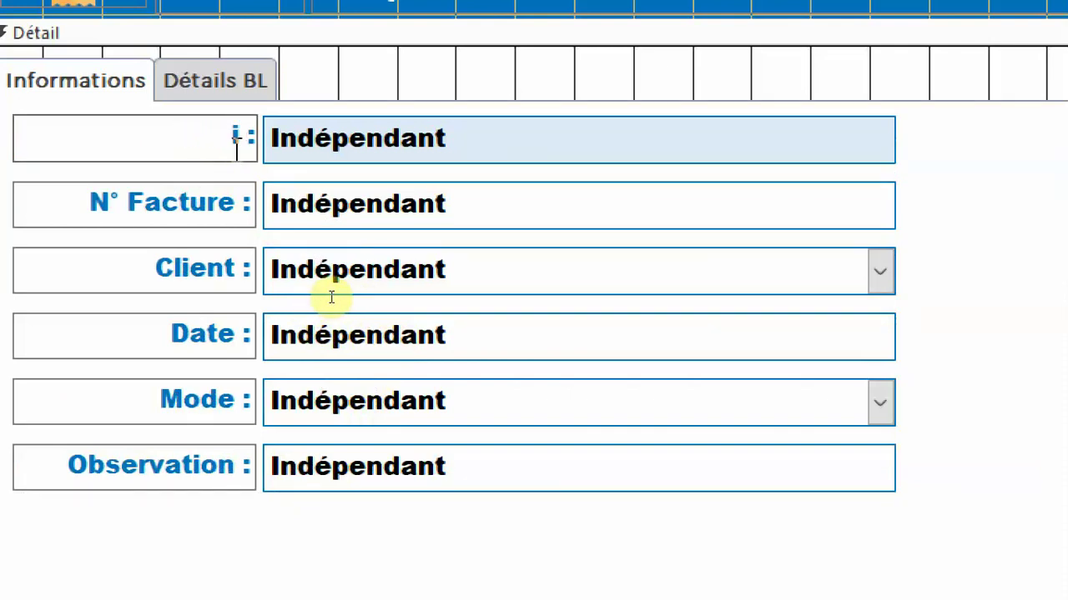
{"action": "key", "text": "shift+Right"}
{"action": "key", "text": "BackSpace"}
{"action": "type", "text": "ID F"}
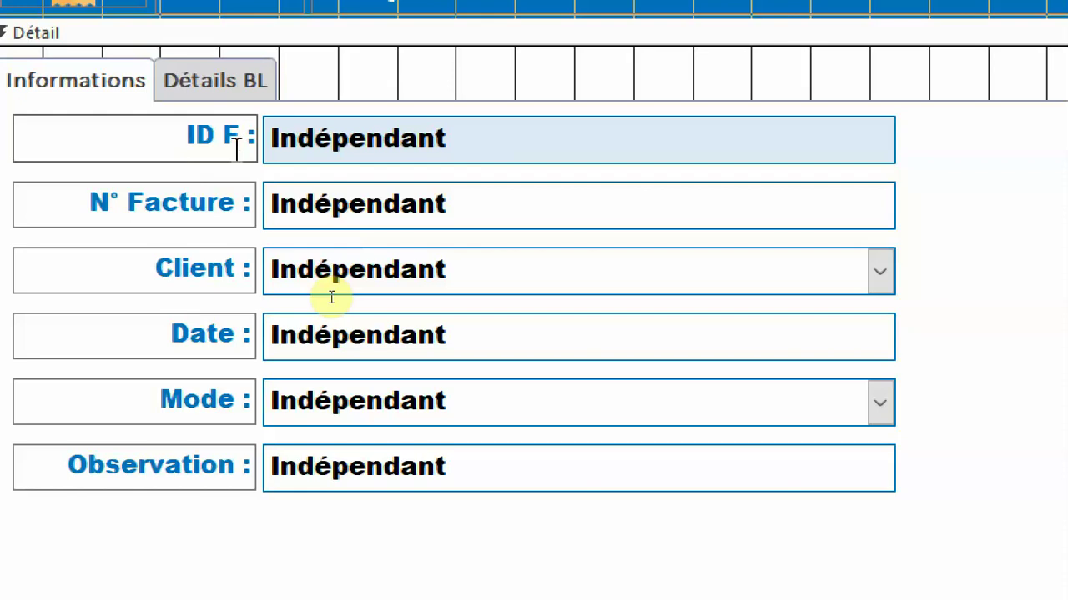
{"action": "type", "text": "ac"}
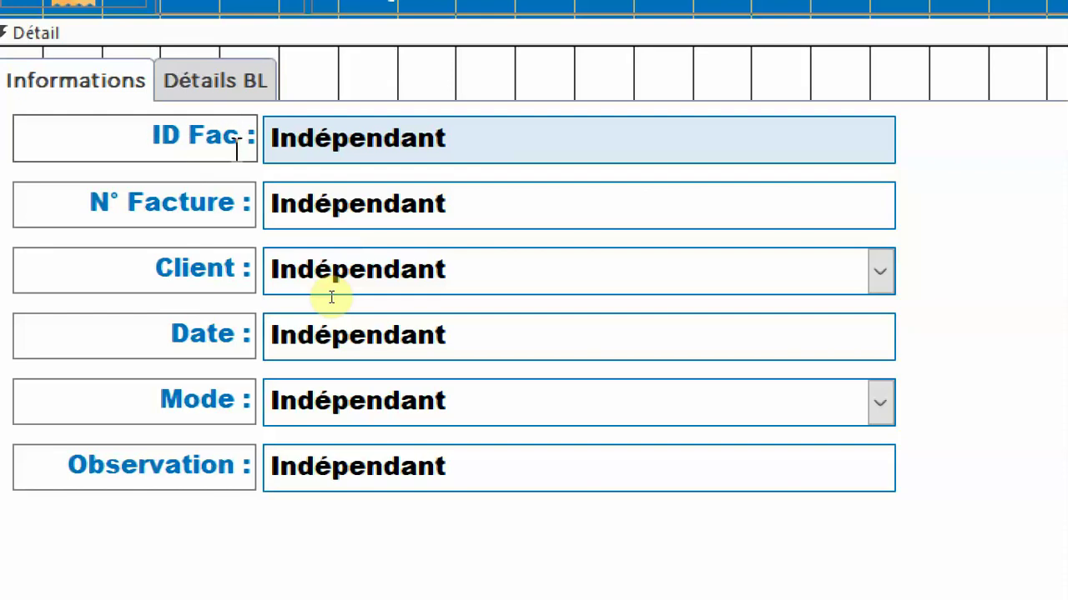
{"action": "type", "text": "ture"}
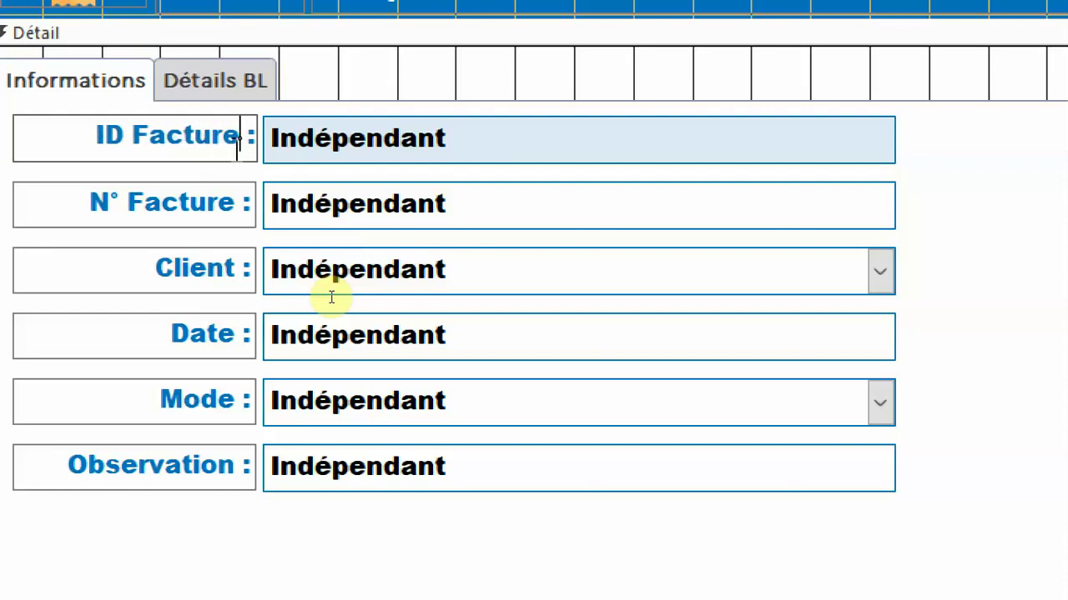
Step: Change the caption of the Mode label to "Nature :"
{"action": "left_click", "coordinate": [218, 281]}
{"action": "left_click", "coordinate": [191, 352]}
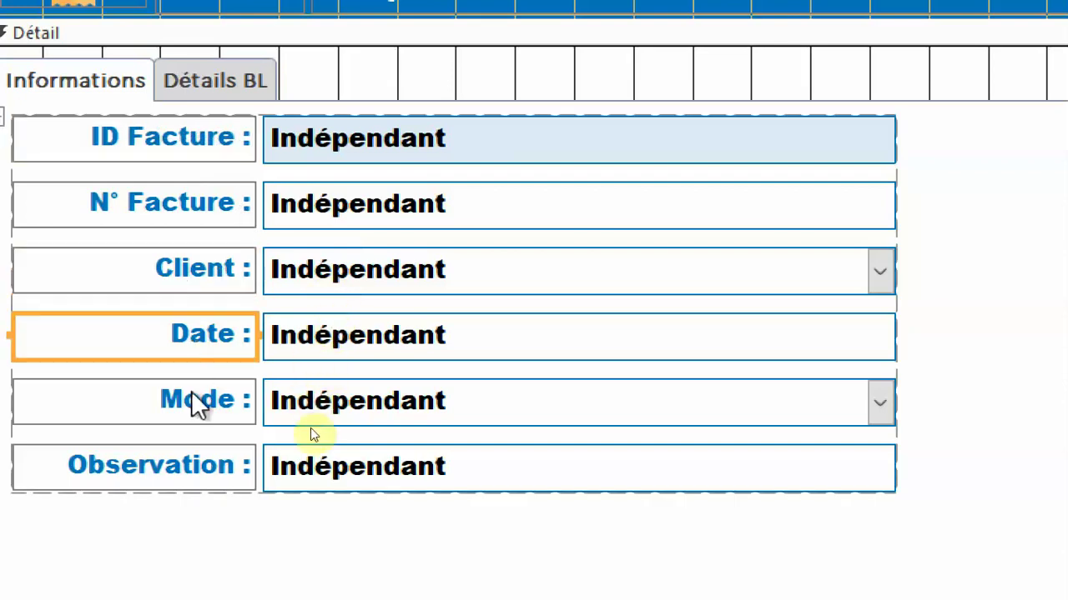
{"action": "left_click", "coordinate": [201, 399]}
{"action": "left_click", "coordinate": [215, 400]}
{"action": "double_click", "coordinate": [221, 388]}
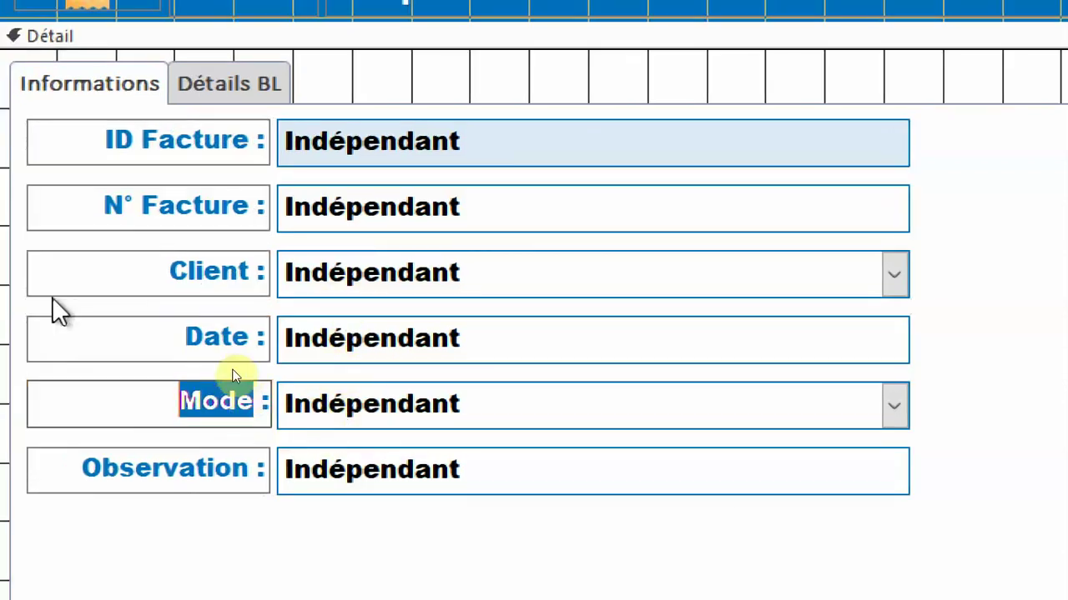
{"action": "type", "text": "N"}
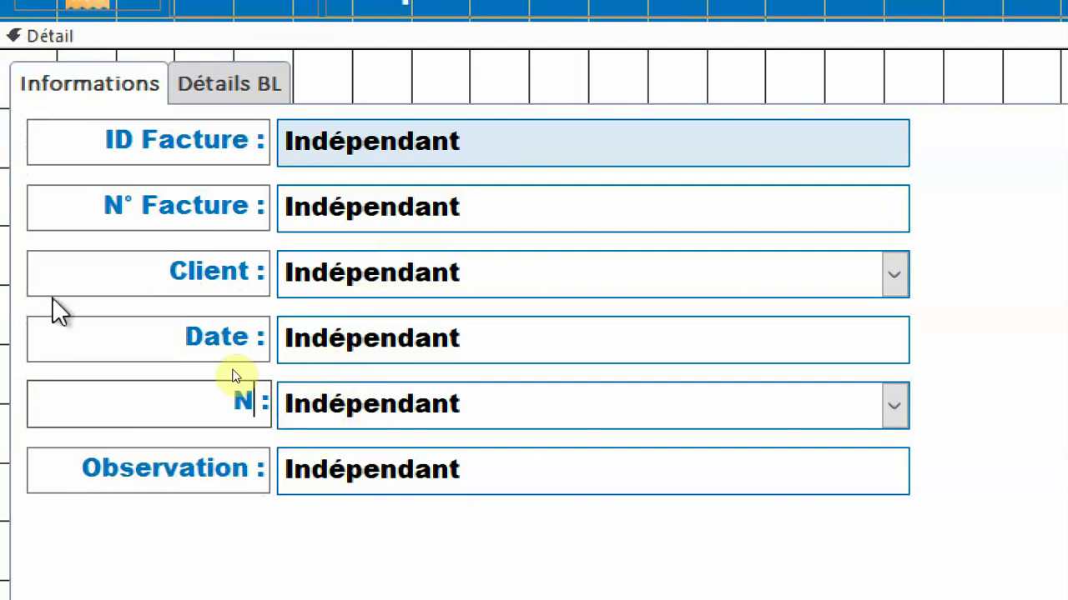
{"action": "type", "text": "ature"}
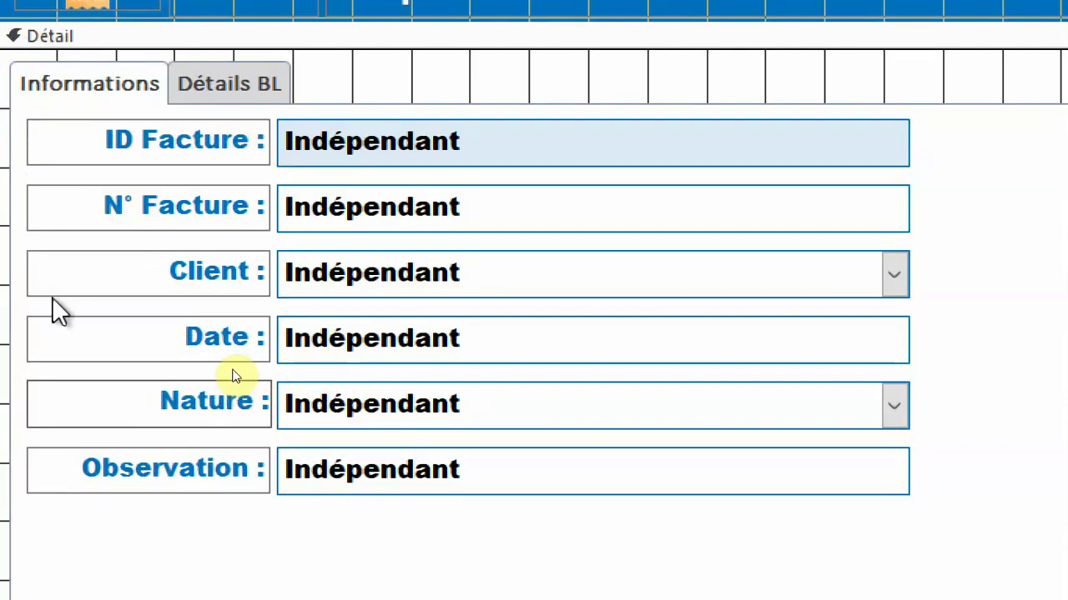
{"action": "left_click", "coordinate": [413, 296]}
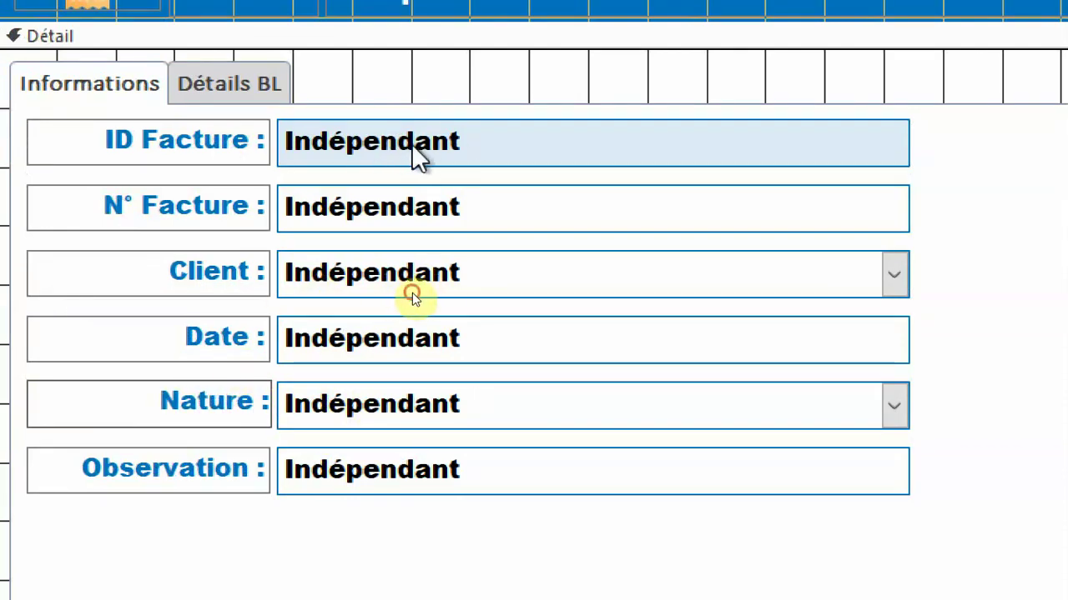
Step: Rename the ID Facture text box as txtidFact
{"action": "left_click", "coordinate": [434, 150]}
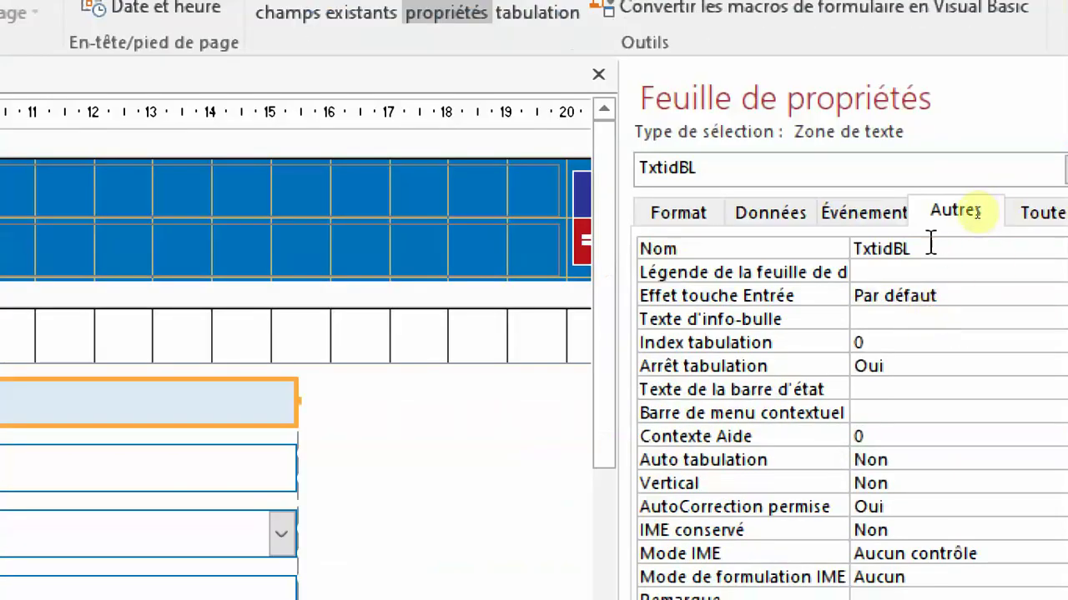
{"action": "left_click", "coordinate": [837, 247]}
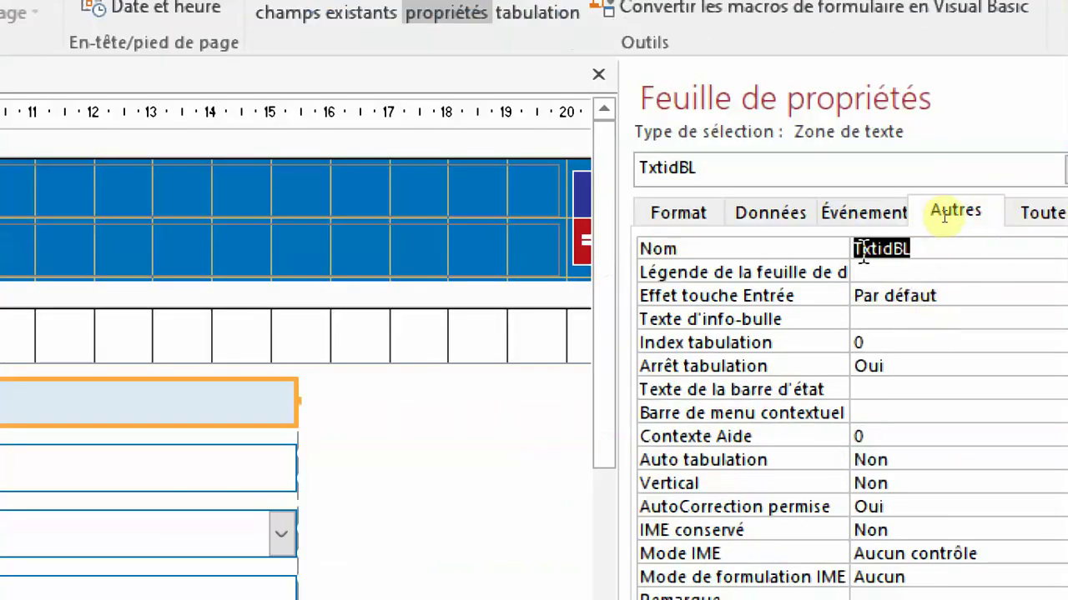
{"action": "type", "text": "txt"}
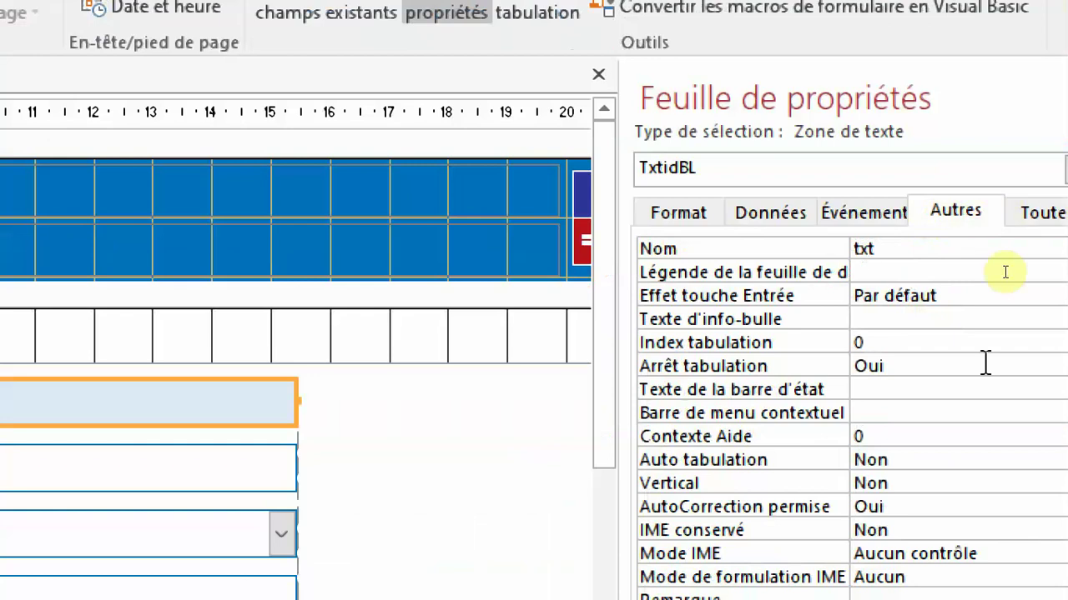
{"action": "type", "text": "idFact"}
{"action": "left_click", "coordinate": [1005, 272]}
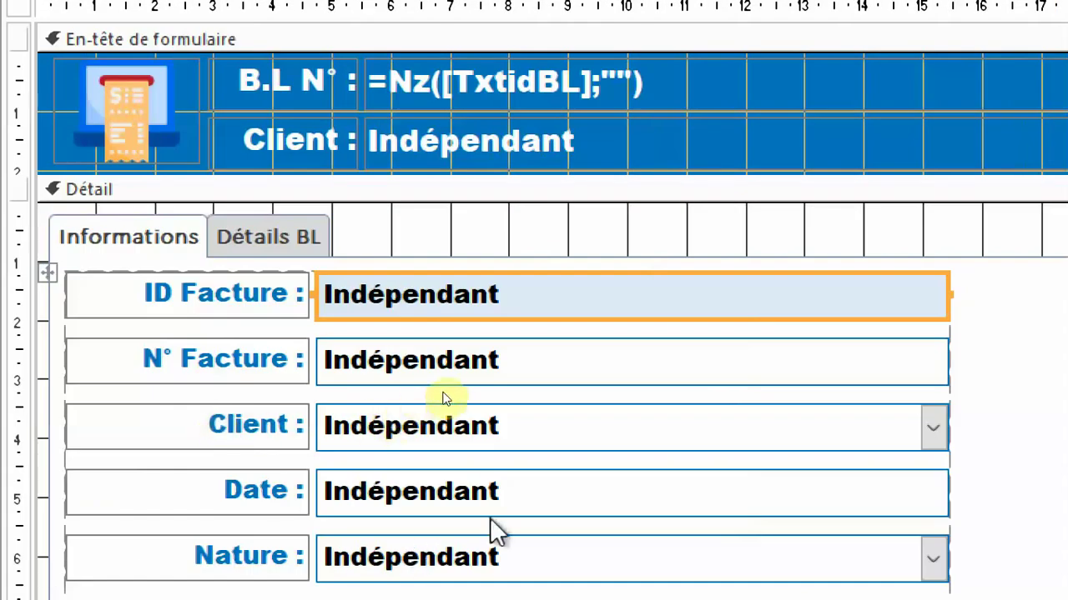
Step: Rename the N° Facture text box as txtNumFact
{"action": "left_click", "coordinate": [467, 372]}
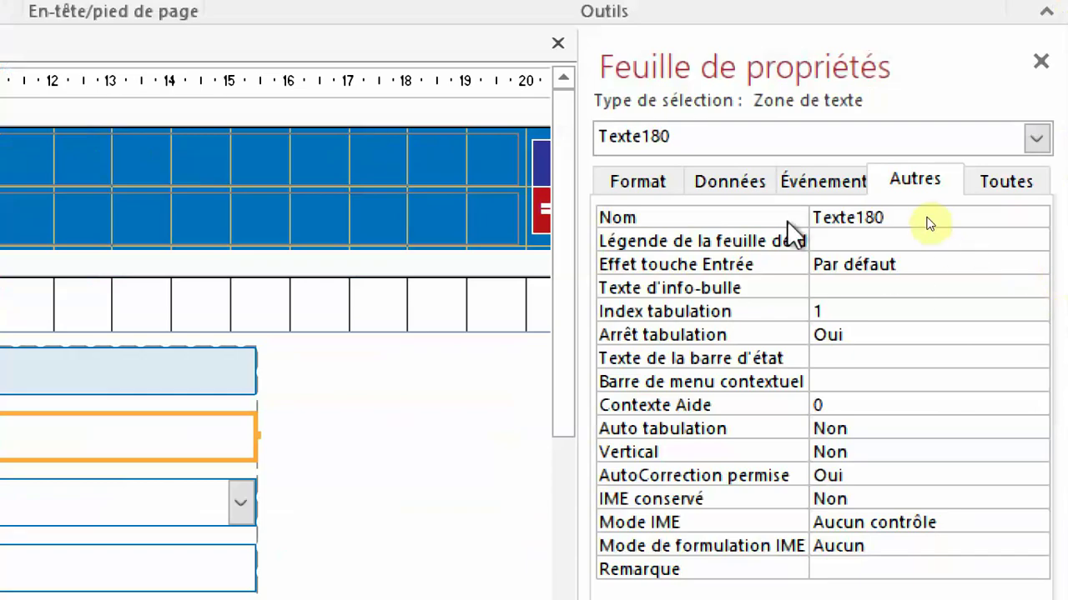
{"action": "double_click", "coordinate": [930, 221]}
{"action": "type", "text": "txt"}
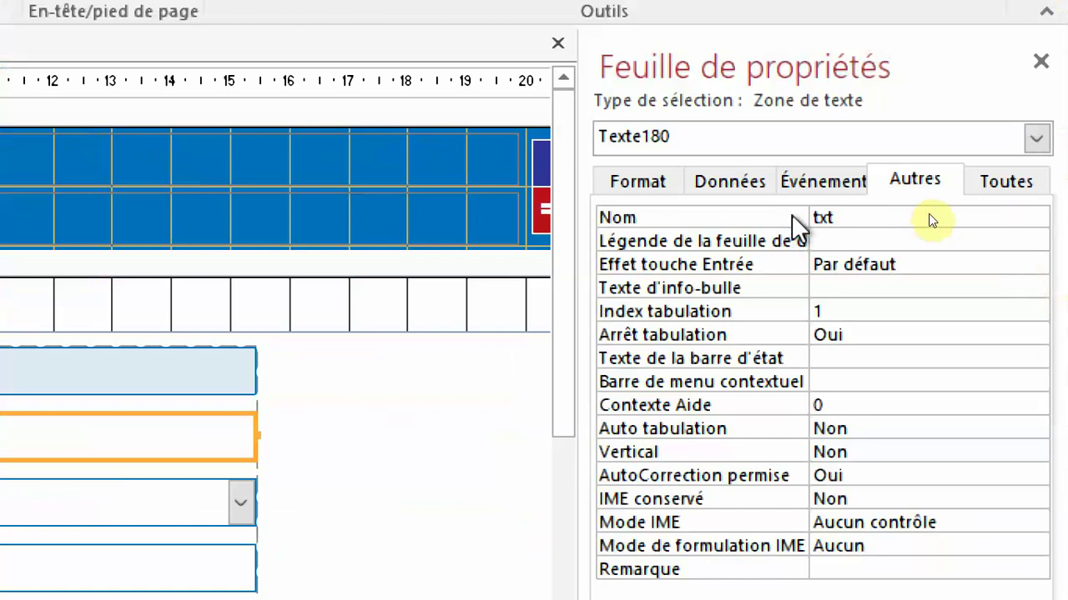
{"action": "type", "text": "NumFact"}
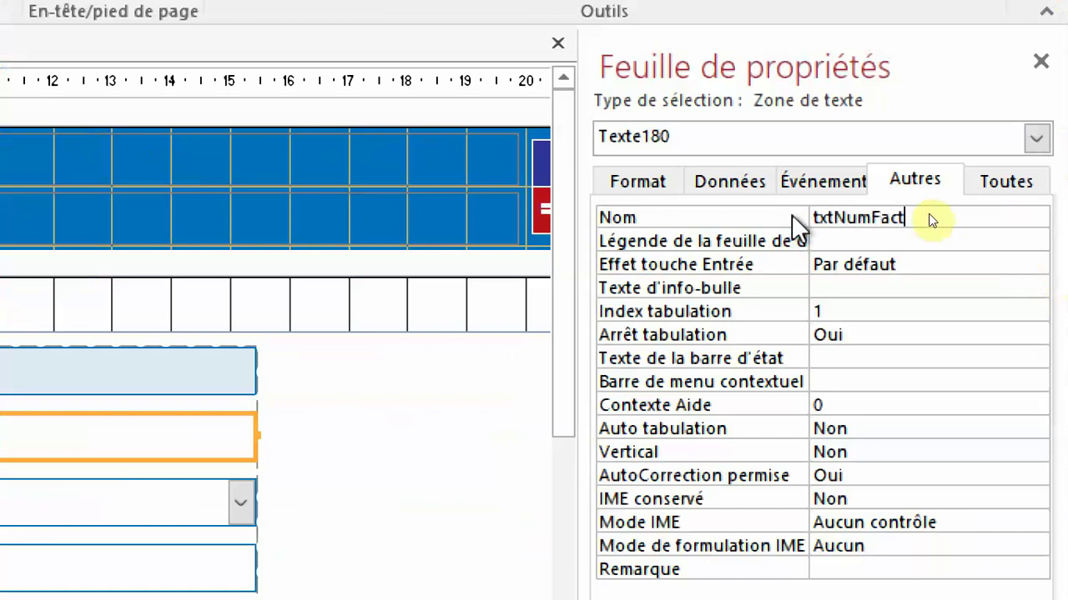
{"action": "key", "text": "Return"}
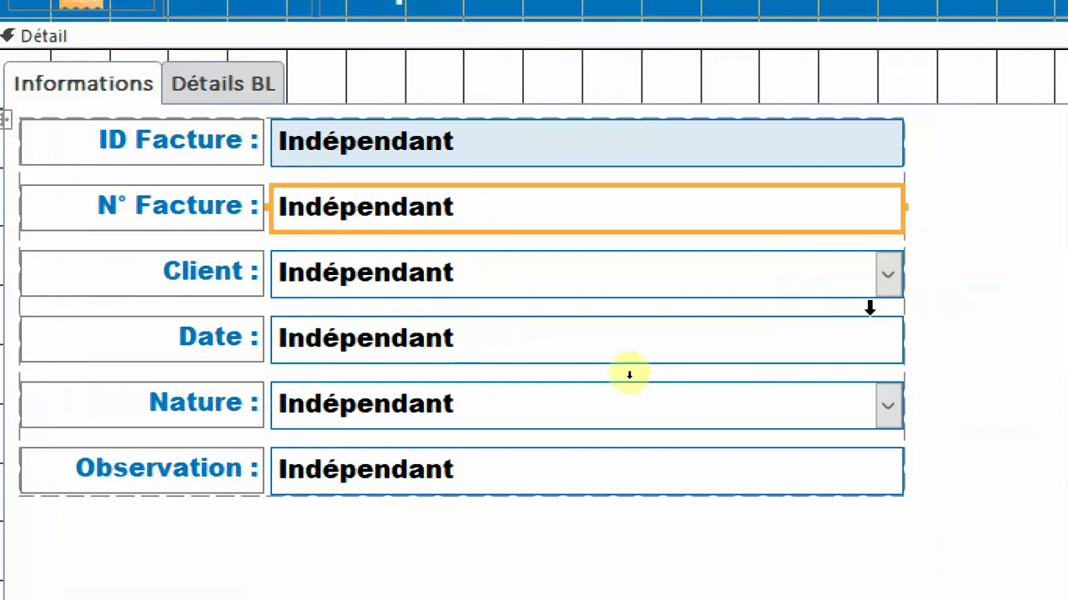
Step: Rename the Client combo box as txtidClt, with a lowercase initial letter
{"action": "left_click", "coordinate": [631, 276]}
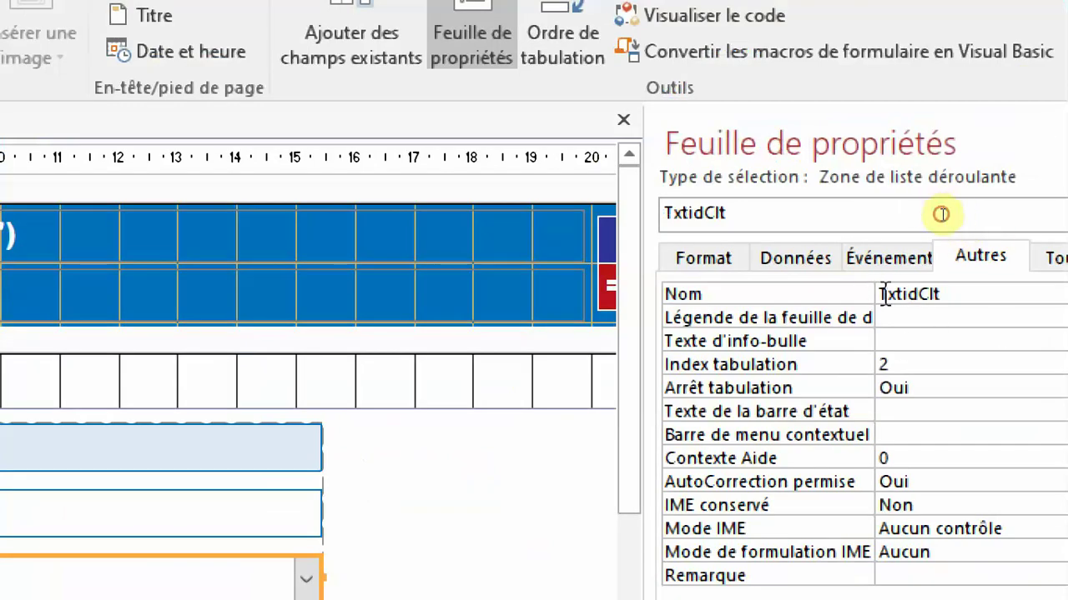
{"action": "key", "text": "Delete"}
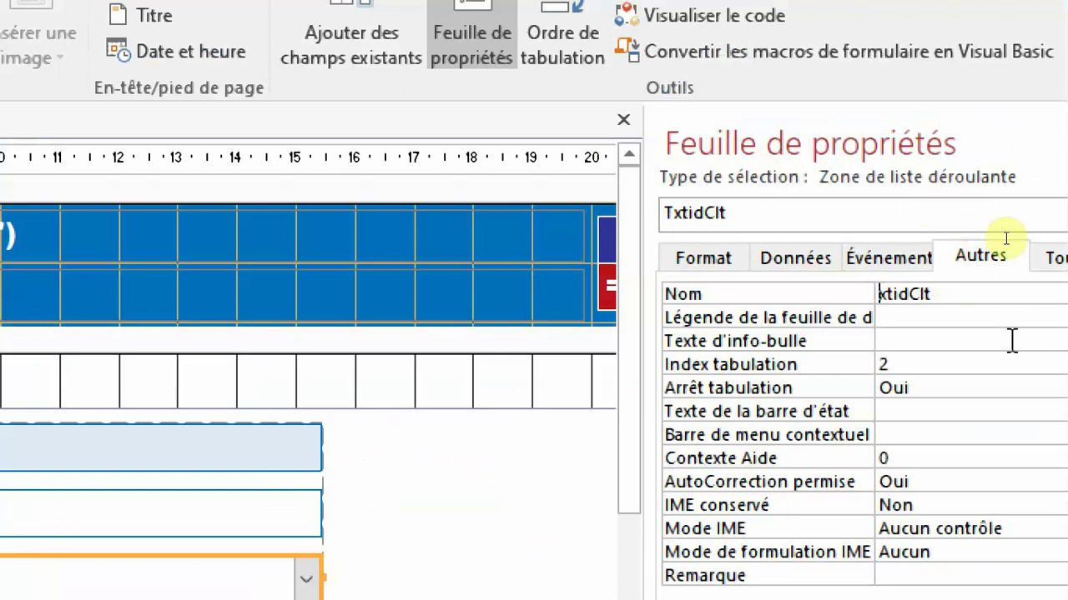
{"action": "type", "text": "t"}
{"action": "left_click", "coordinate": [1006, 238]}
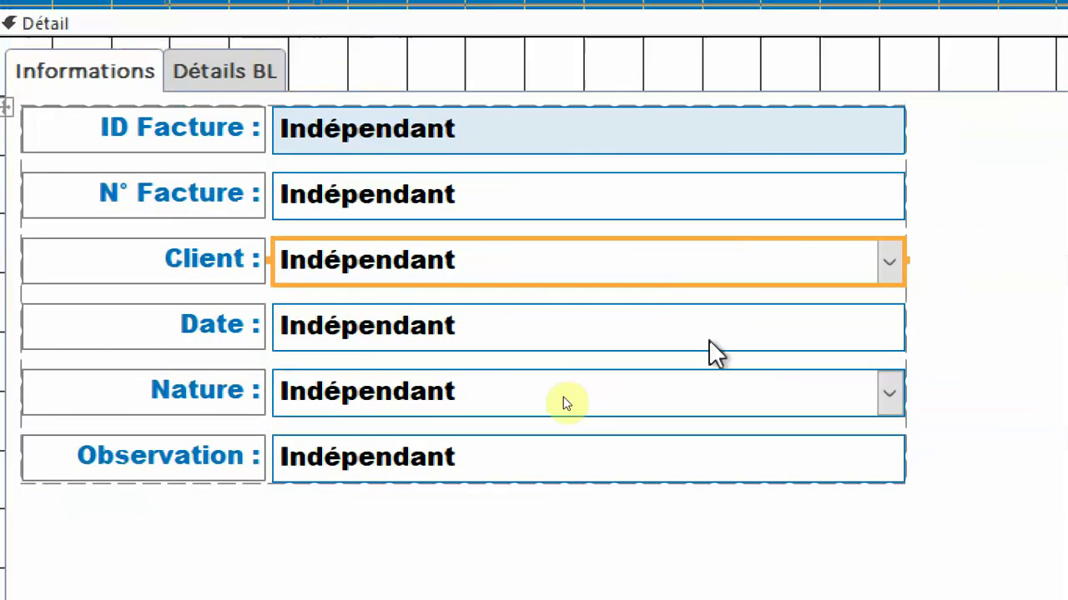
Step: Rename the Date text box to match the other invoice controls, with a lowercase txt prefix and the invoice suffix replacing BL
{"action": "left_click", "coordinate": [708, 341]}
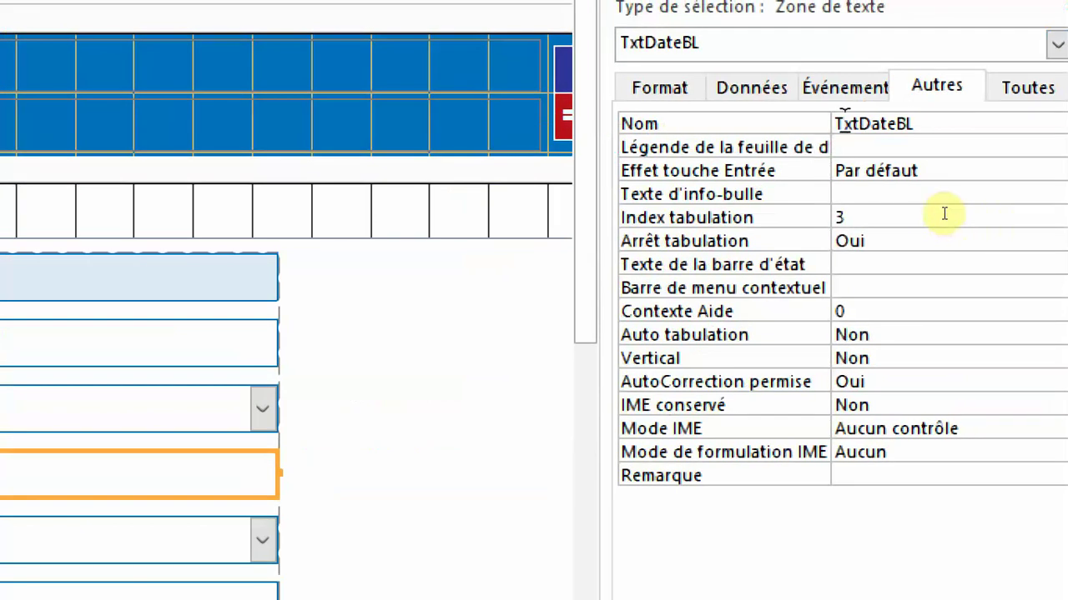
{"action": "key", "text": "BackSpace"}
{"action": "type", "text": "t"}
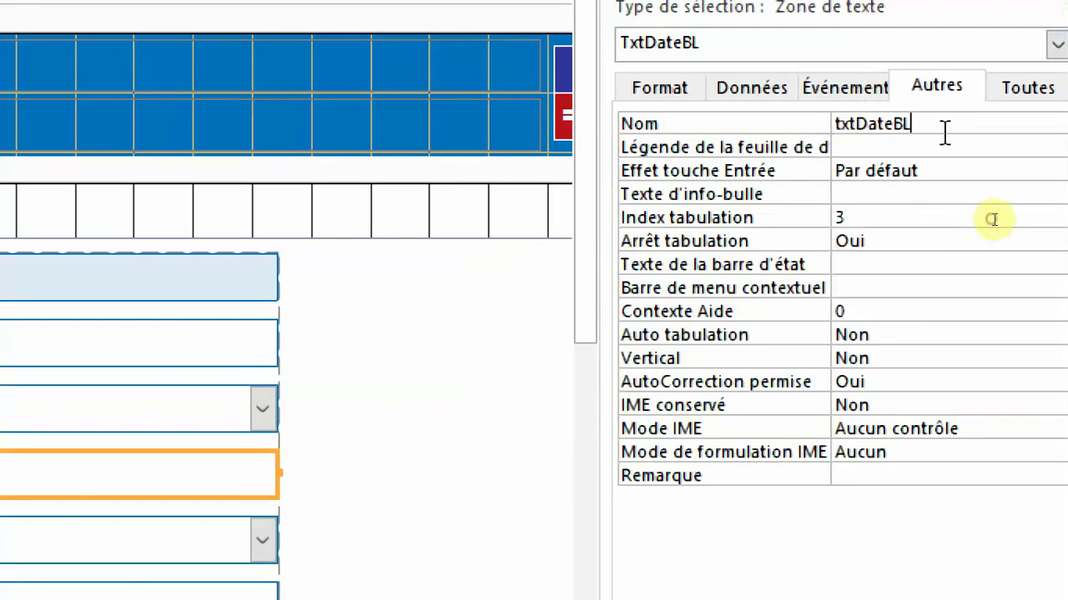
{"action": "key", "text": "BackSpace"}
{"action": "key", "text": "BackSpace"}
{"action": "type", "text": "Fa"}
{"action": "key", "text": "Return"}
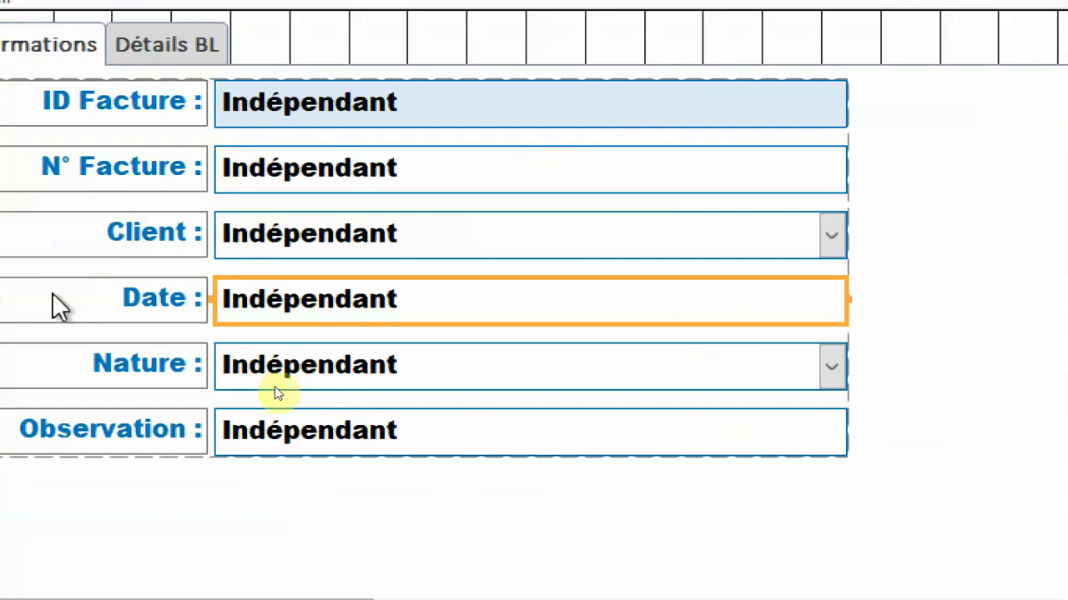
Step: Rename the Nature combo box as txtNatureFact
{"action": "left_click", "coordinate": [125, 540], "text": "shift"}
{"action": "left_click", "coordinate": [373, 372]}
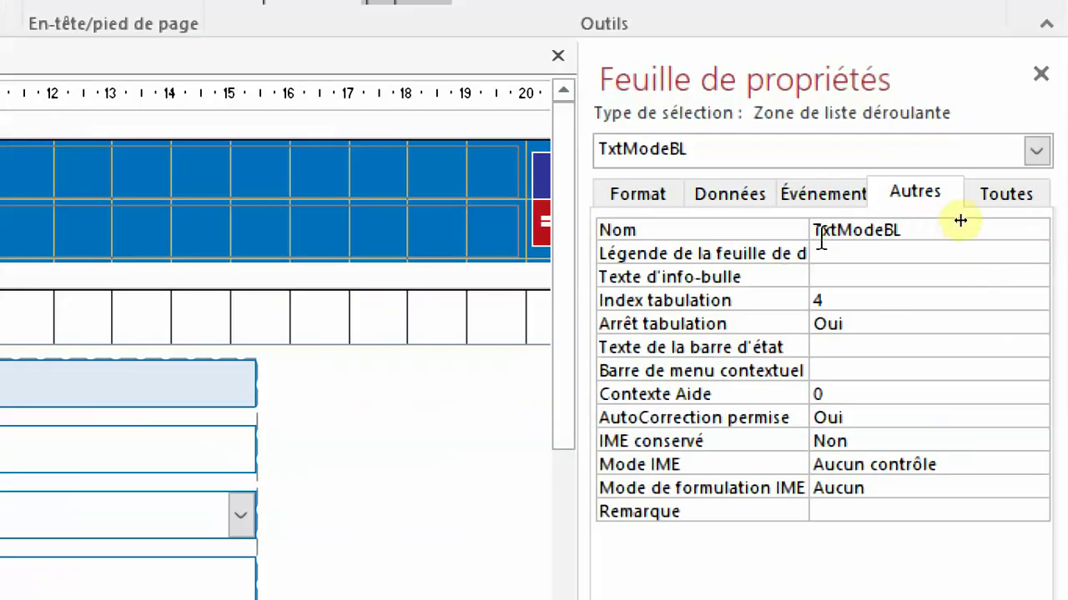
{"action": "left_click", "coordinate": [946, 217]}
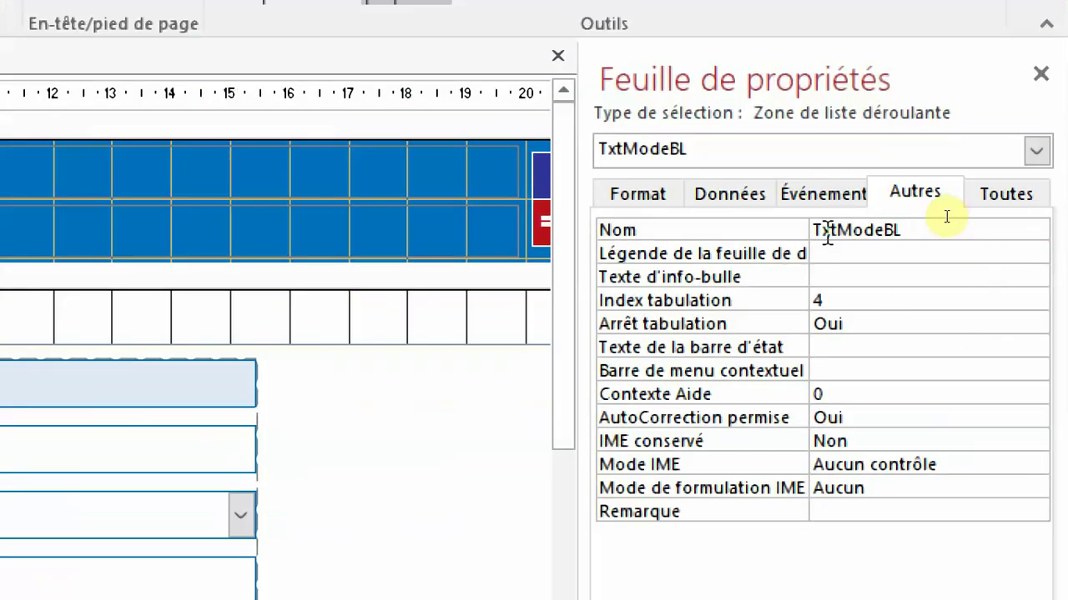
{"action": "key", "text": "BackSpace"}
{"action": "type", "text": "t"}
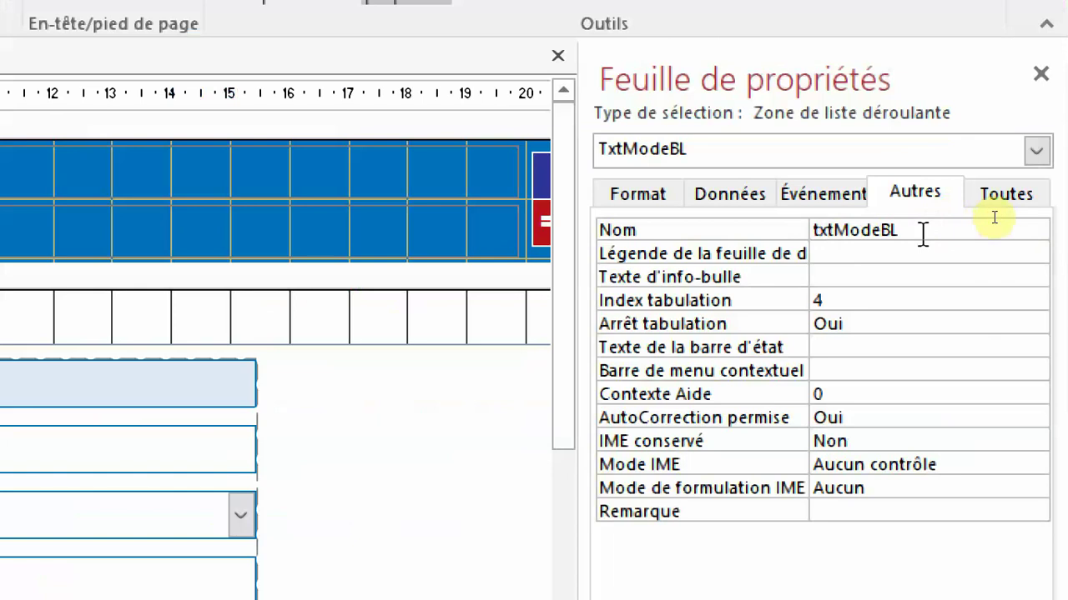
{"action": "key", "text": "BackSpace"}
{"action": "key", "text": "BackSpace"}
{"action": "key", "text": "BackSpace"}
{"action": "key", "text": "BackSpace"}
{"action": "key", "text": "BackSpace"}
{"action": "key", "text": "BackSpace"}
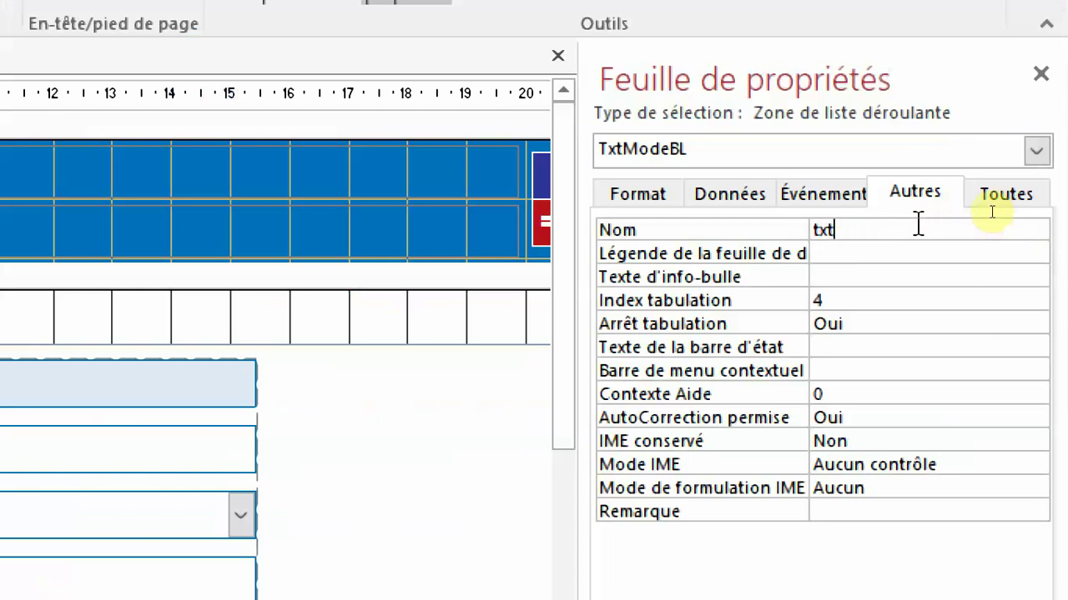
{"action": "type", "text": "NatureFact"}
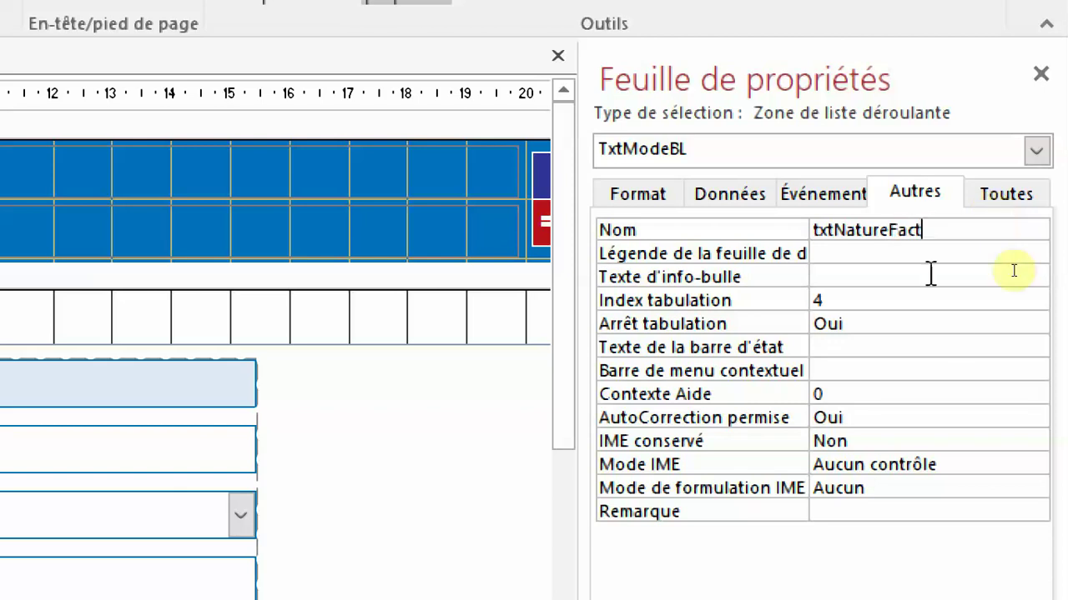
{"action": "key", "text": "Return"}
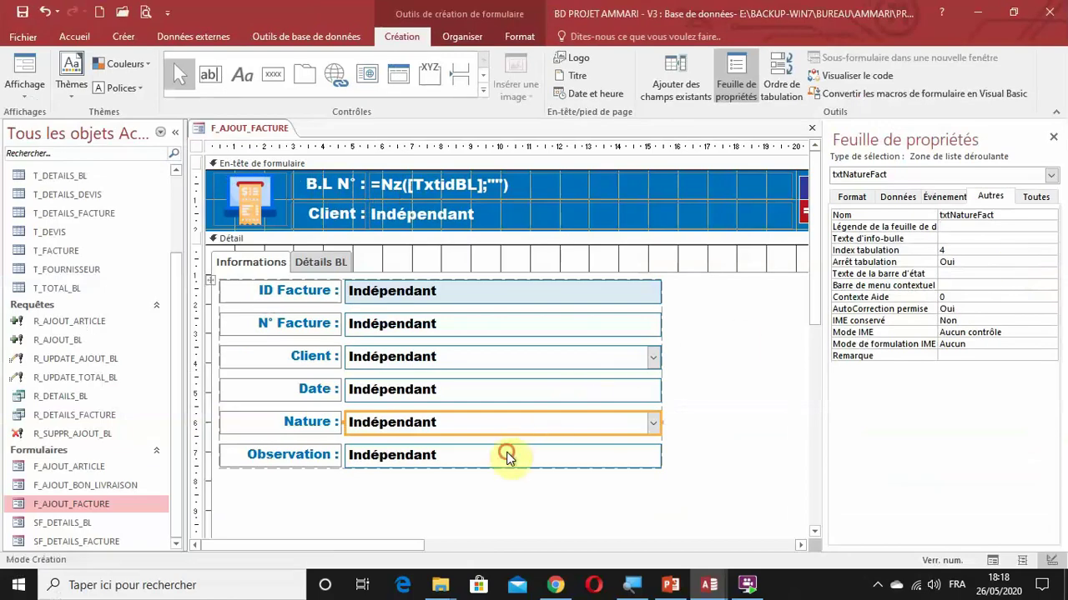
Step: Rename the Observation text box as txtObservFact
{"action": "left_click", "coordinate": [507, 457]}
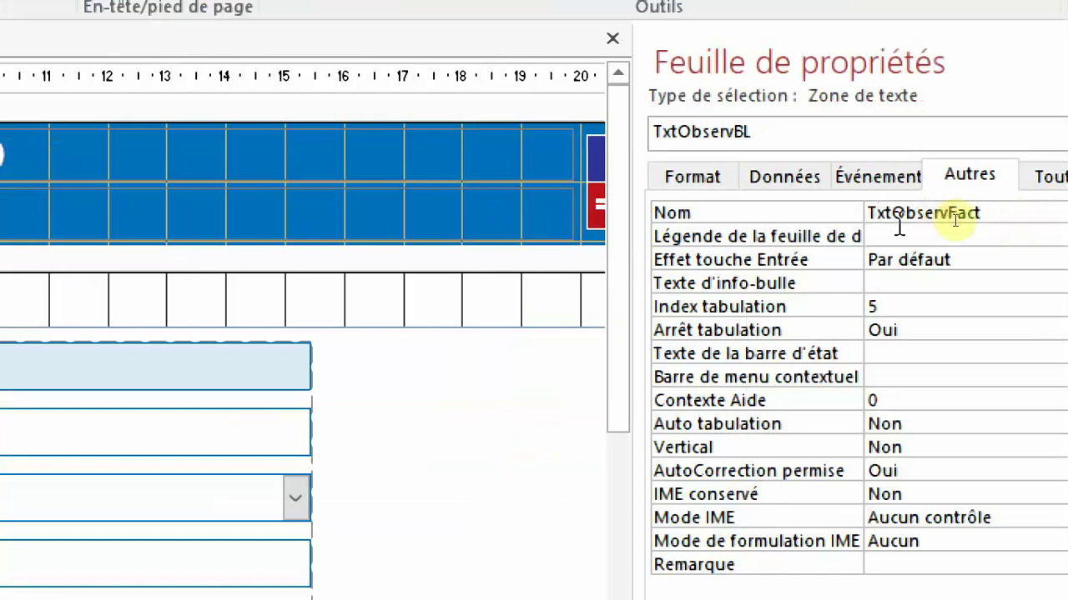
{"action": "key", "text": "BackSpace"}
{"action": "type", "text": "t"}
{"action": "left_click", "coordinate": [973, 238]}
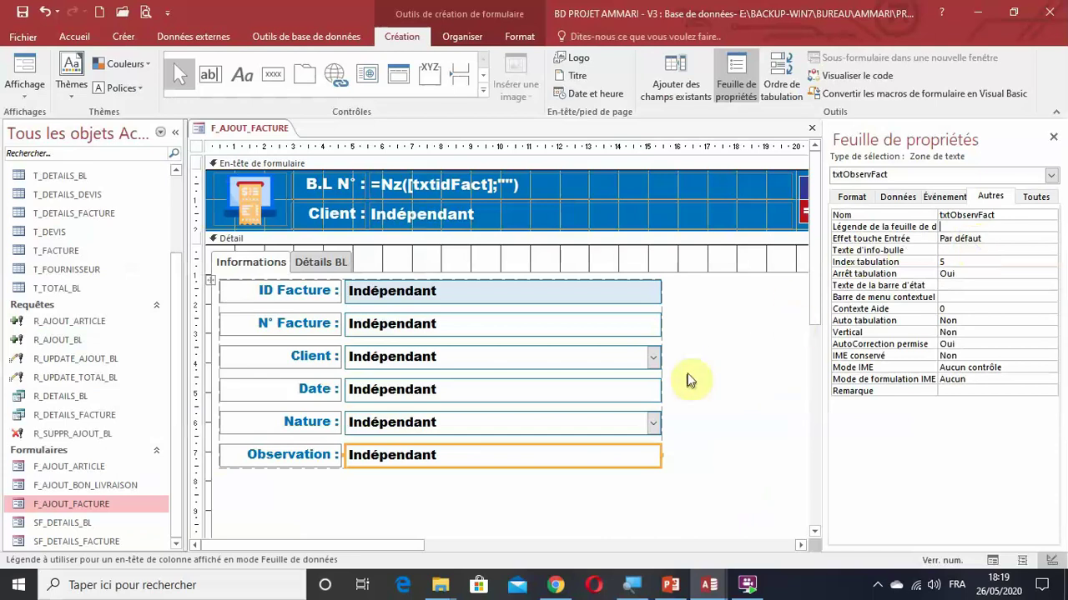
Step: Lock the N° Facture text box by setting Verrouillé to Oui, and toggle its Activé property
{"action": "left_click", "coordinate": [461, 330]}
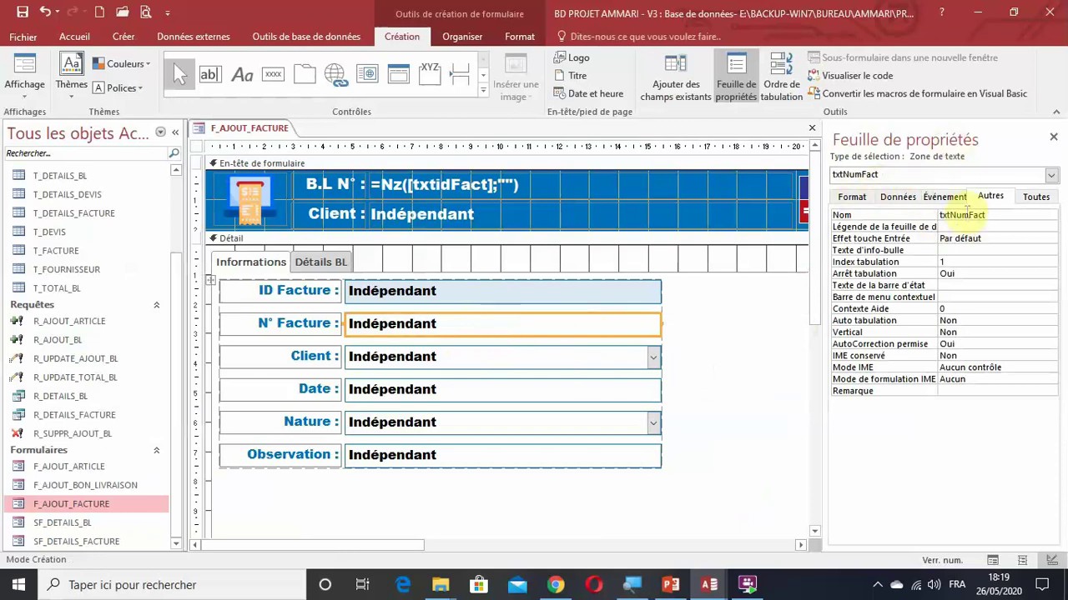
{"action": "left_click", "coordinate": [899, 197]}
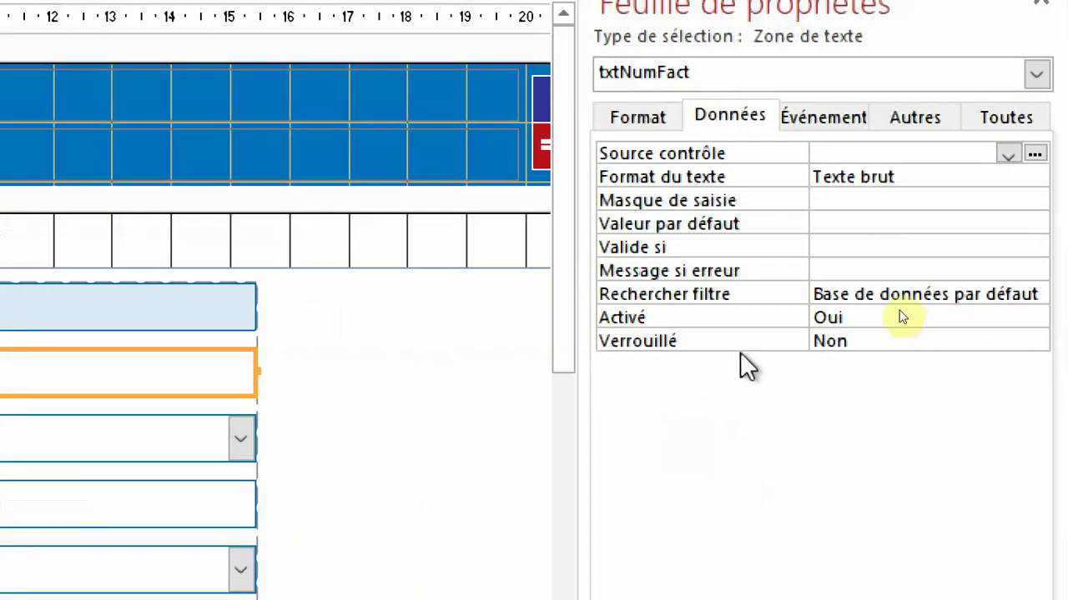
{"action": "double_click", "coordinate": [710, 346]}
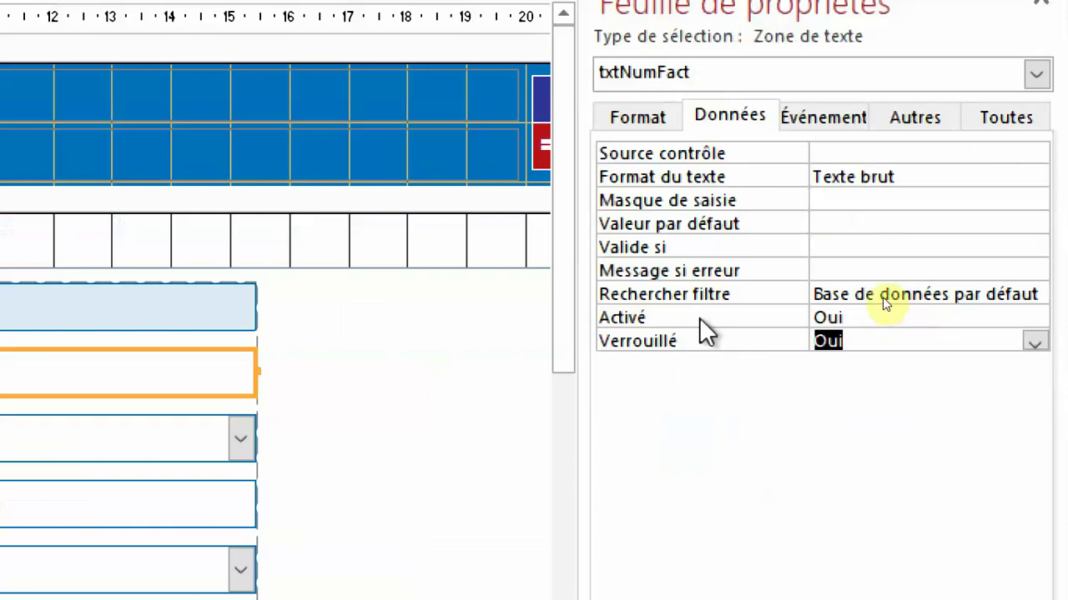
{"action": "double_click", "coordinate": [701, 321]}
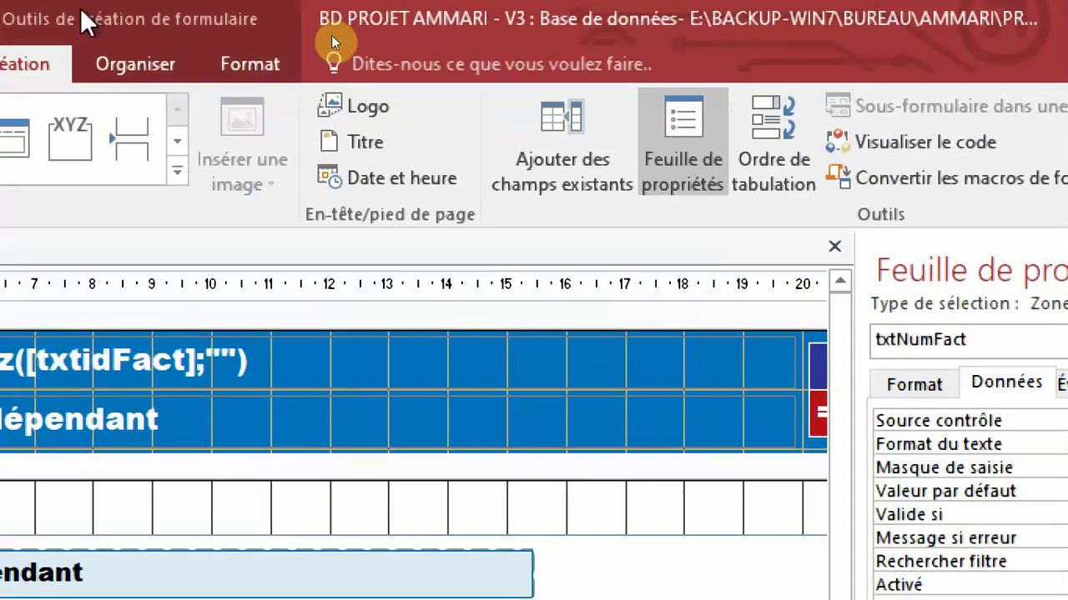
Step: Fill the background of the N° Facture text box with a light gold theme colour
{"action": "left_click", "coordinate": [250, 65]}
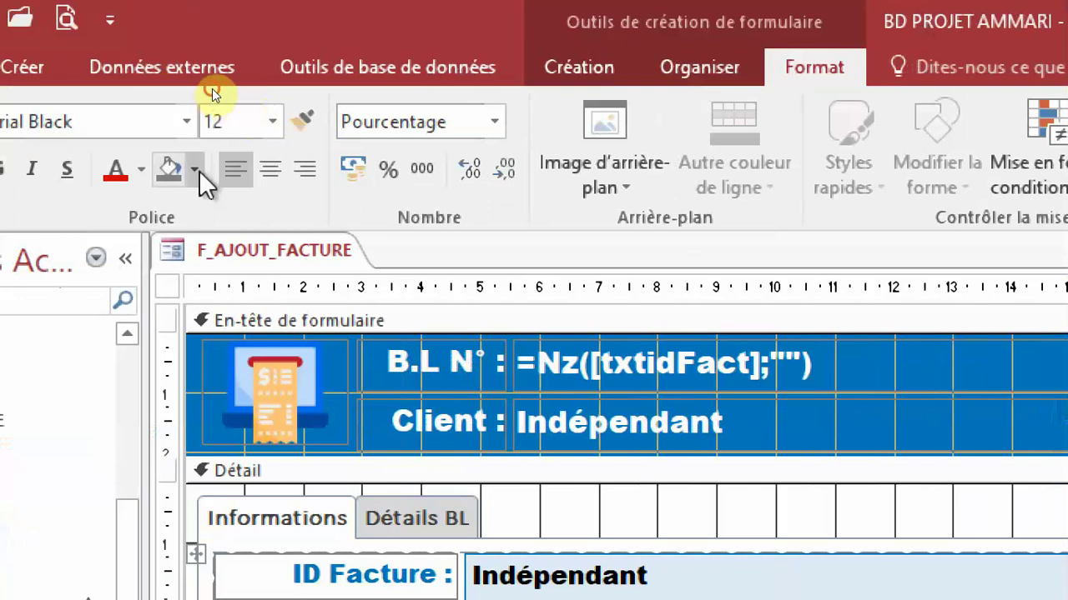
{"action": "left_click", "coordinate": [0, 170]}
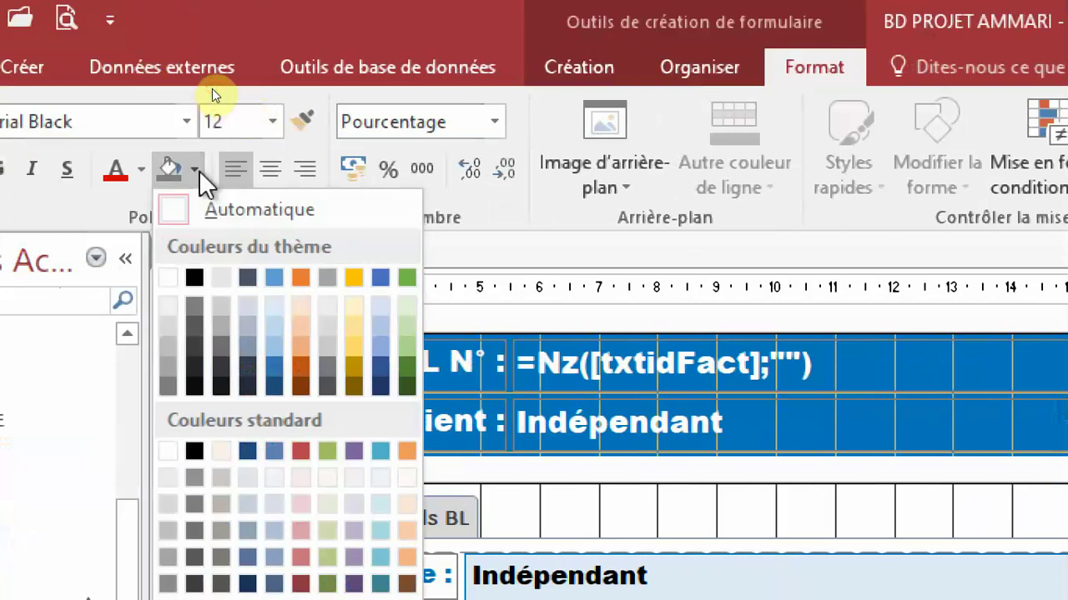
{"action": "left_click", "coordinate": [358, 327]}
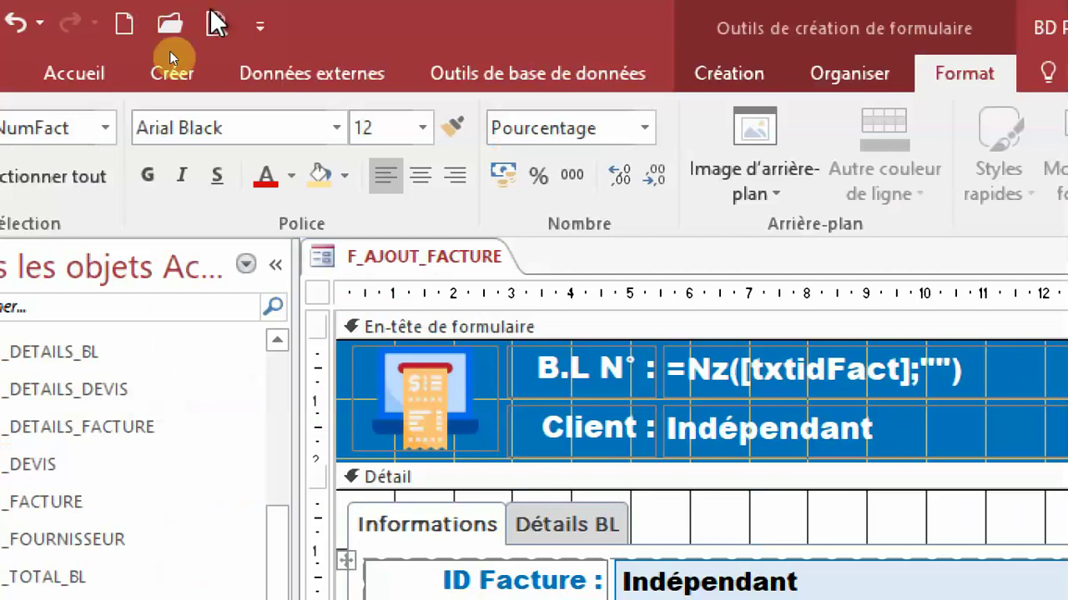
{"action": "left_click", "coordinate": [345, 175]}
{"action": "left_click", "coordinate": [505, 357]}
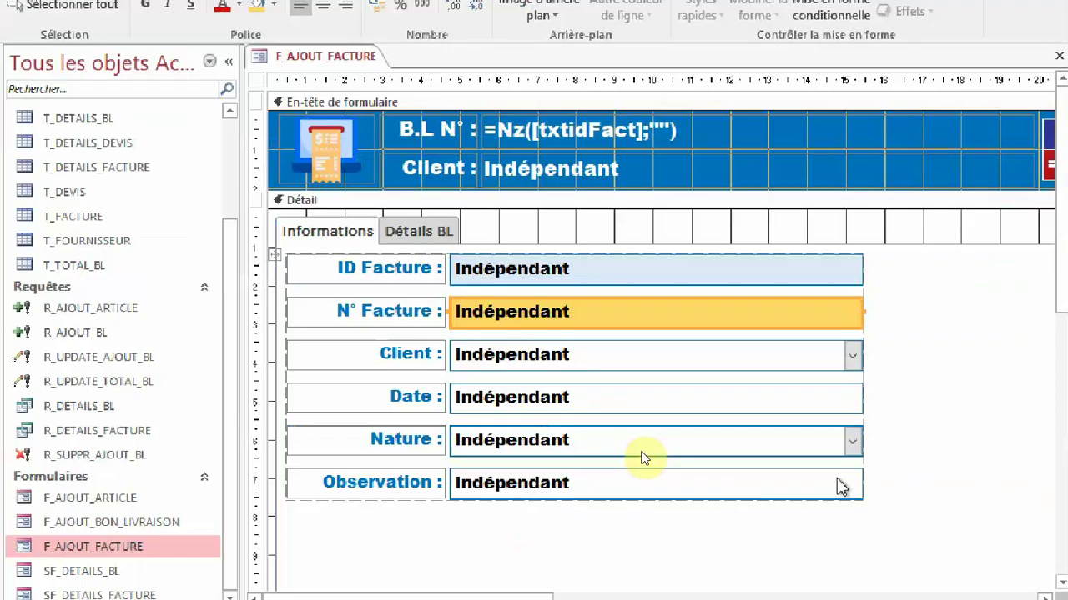
{"action": "key", "text": "F4"}
{"action": "left_click", "coordinate": [692, 402]}
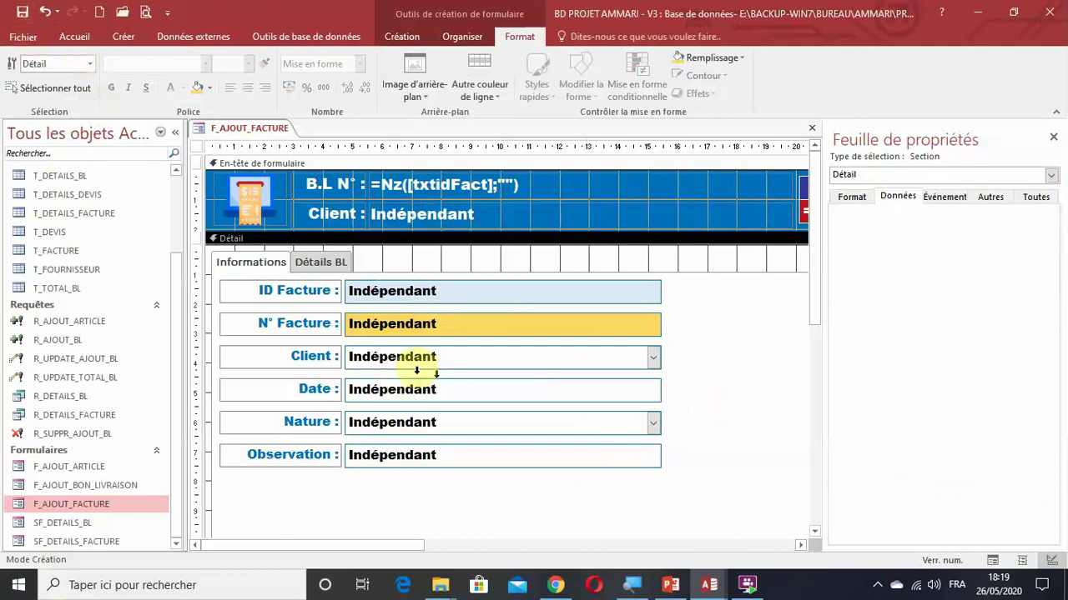
Step: Open the embedded macro of the Client combo box's Après MAJ event to examine its actions
{"action": "left_click", "coordinate": [430, 357]}
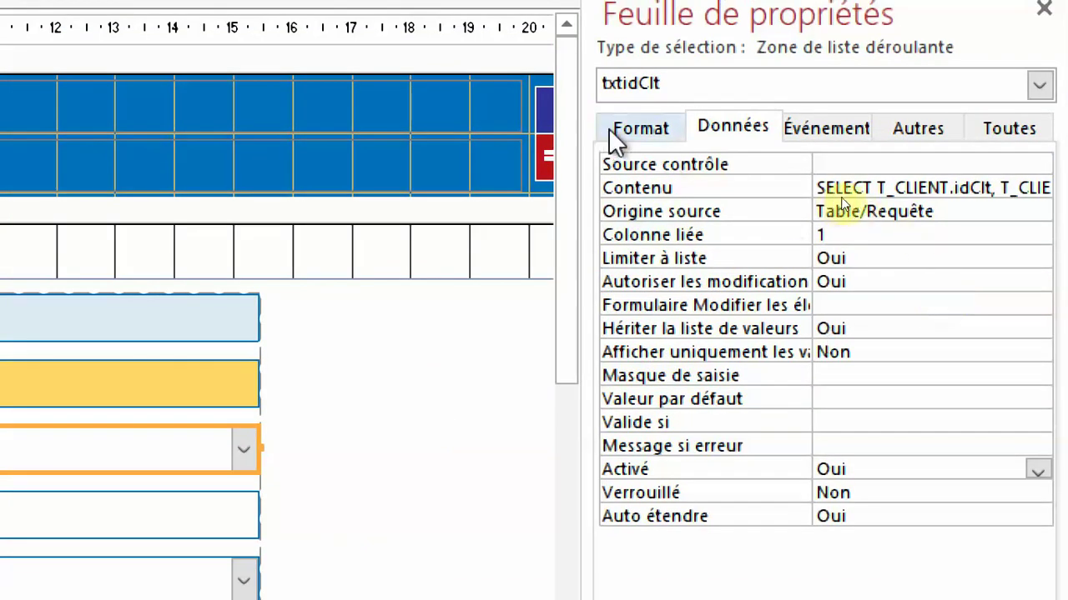
{"action": "left_click", "coordinate": [829, 131]}
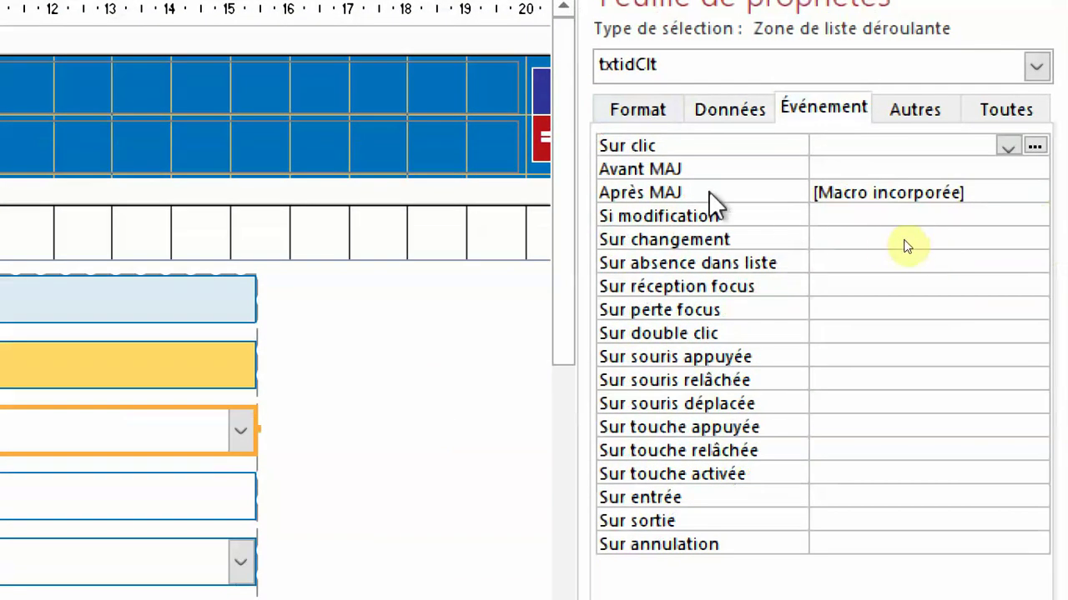
{"action": "left_click", "coordinate": [728, 199]}
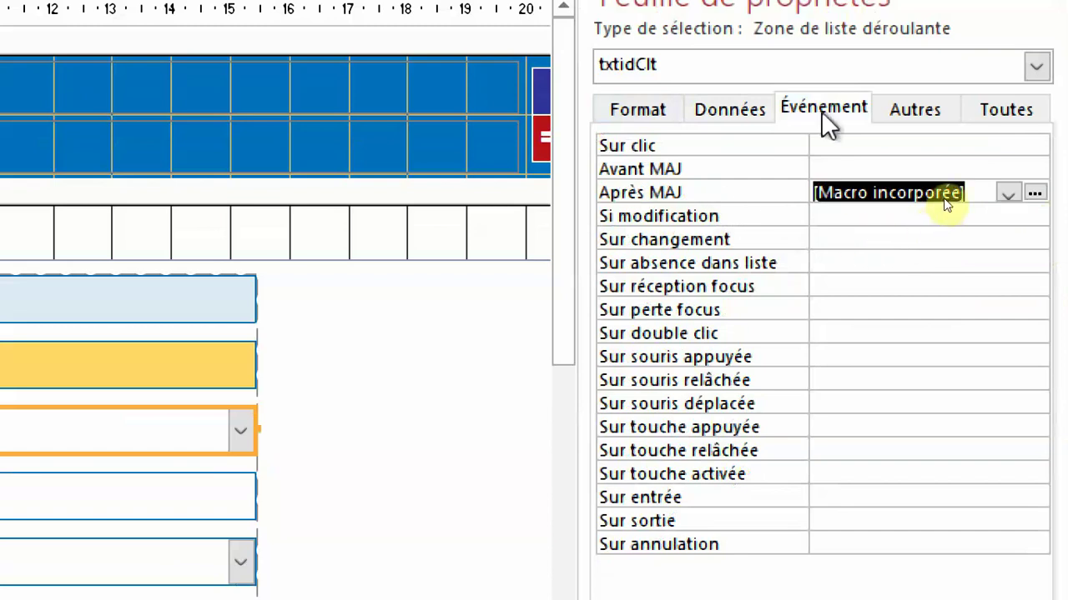
{"action": "left_click", "coordinate": [1034, 193]}
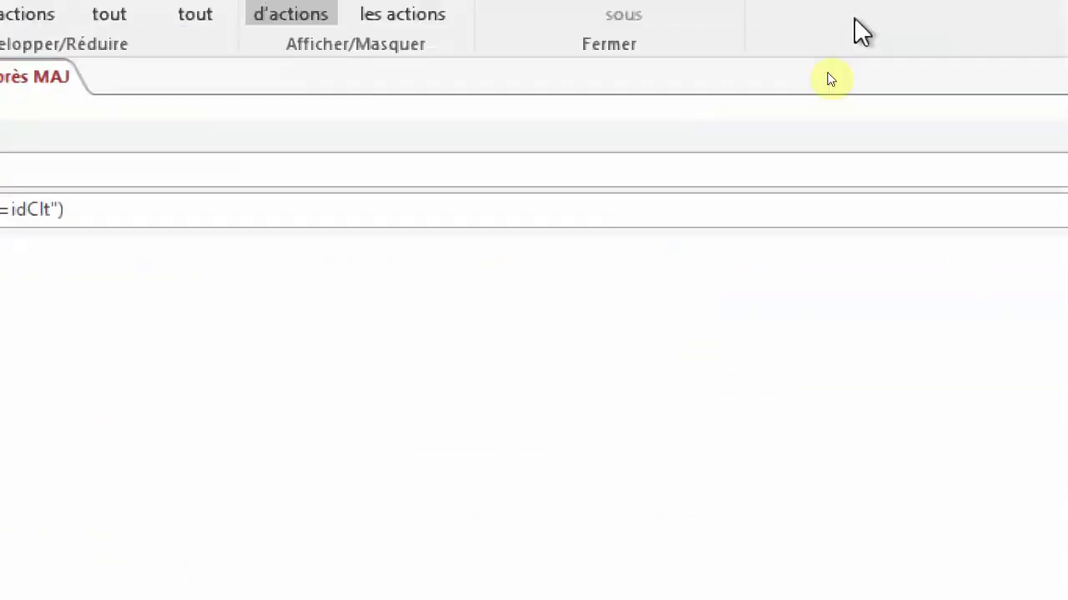
Step: Close the Client combo box's Après MAJ macro and inspect the client and number text boxes in the form header
{"action": "left_click", "coordinate": [894, 130]}
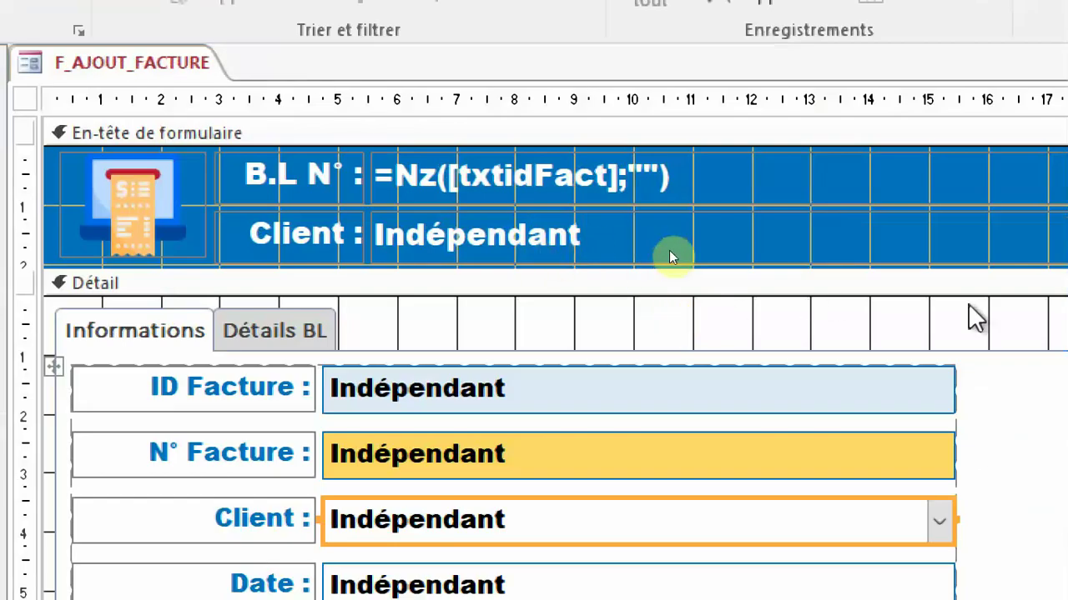
{"action": "left_click", "coordinate": [410, 236]}
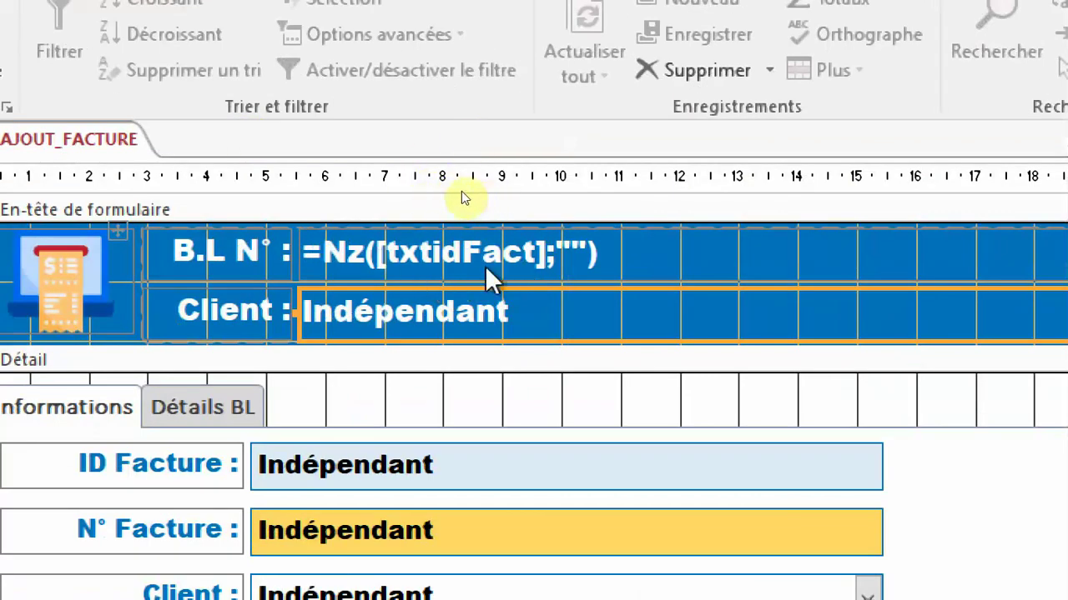
{"action": "left_click", "coordinate": [520, 265]}
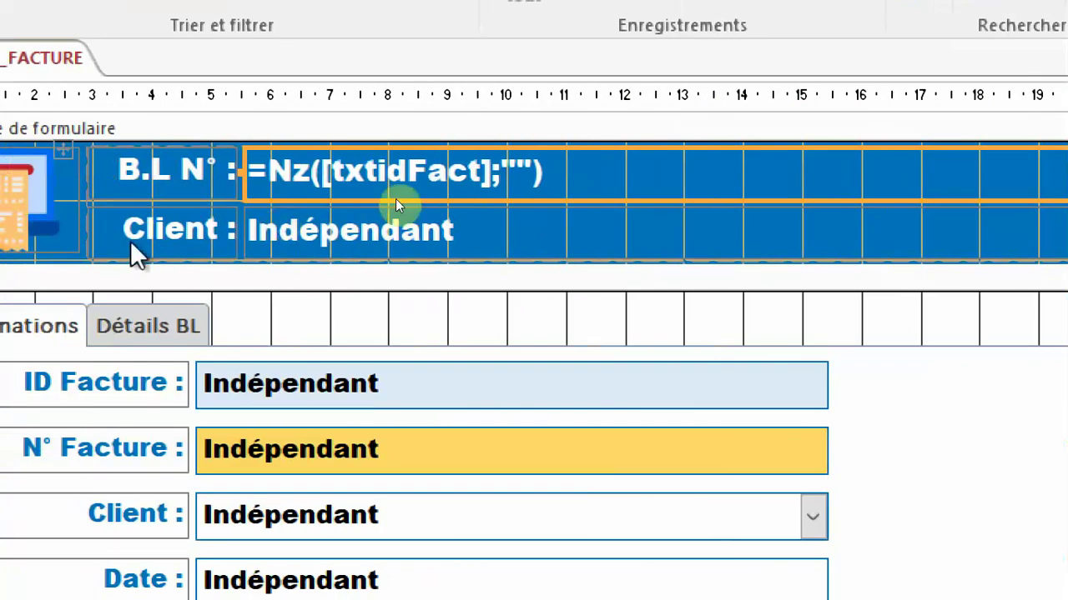
Step: Change the header's B.L N° label to "FACTURE N° :" and shift the header labels and text boxes clear of the image
{"action": "left_click", "coordinate": [193, 171]}
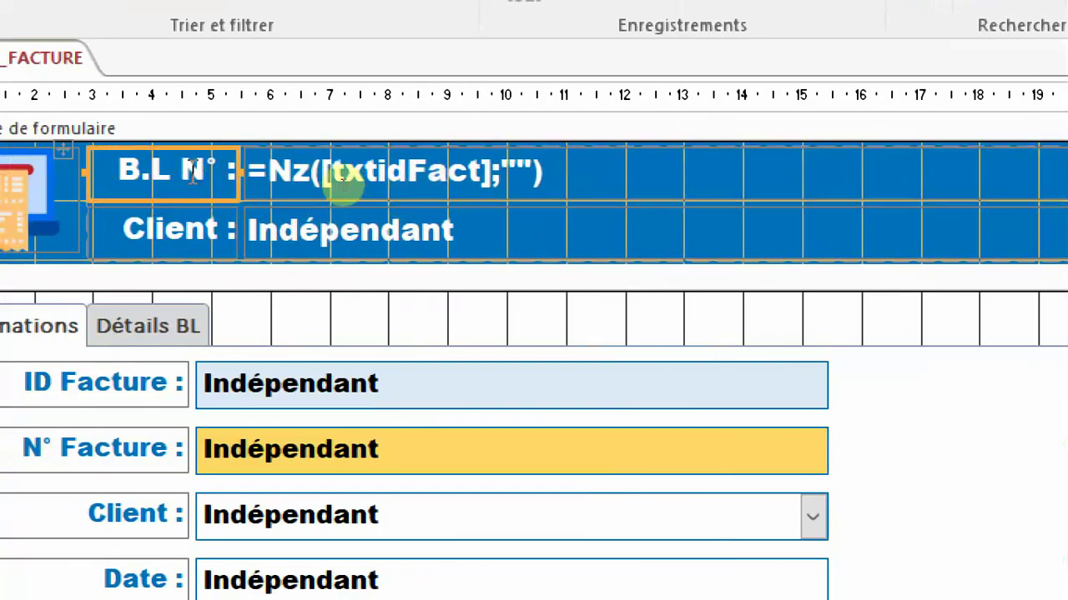
{"action": "left_click", "coordinate": [164, 174]}
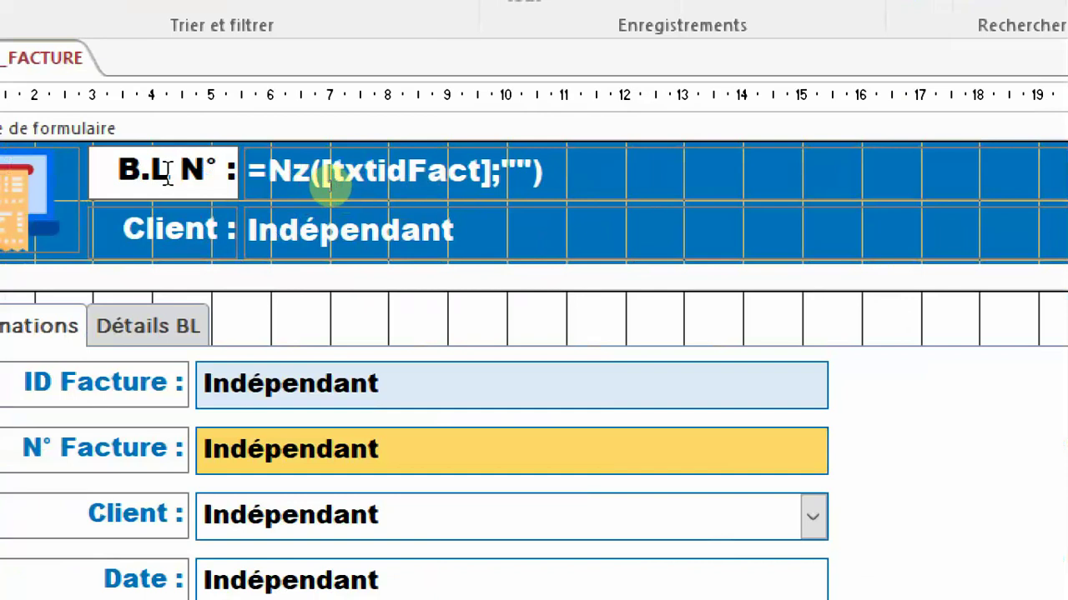
{"action": "left_click_drag", "start_coordinate": [167, 175], "coordinate": [106, 169]}
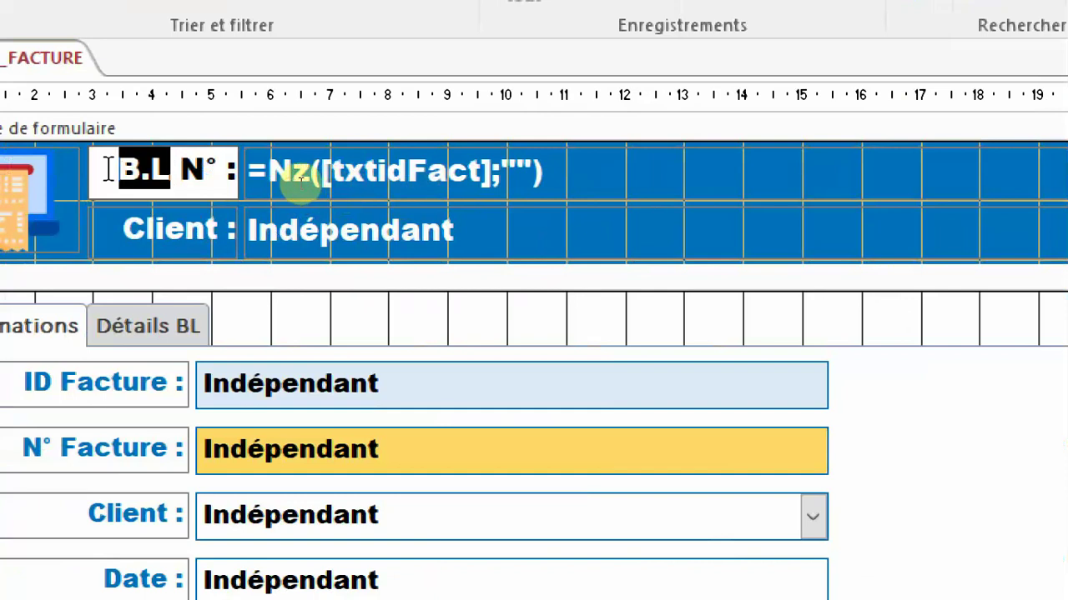
{"action": "type", "text": "FACTURRE"}
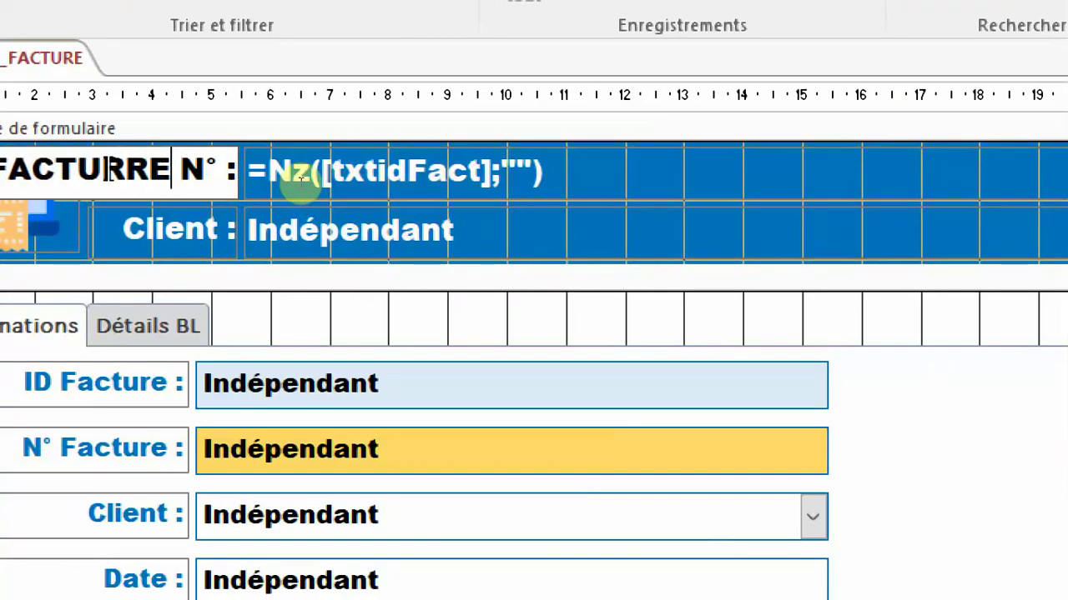
{"action": "key", "text": "BackSpace"}
{"action": "key", "text": "BackSpace"}
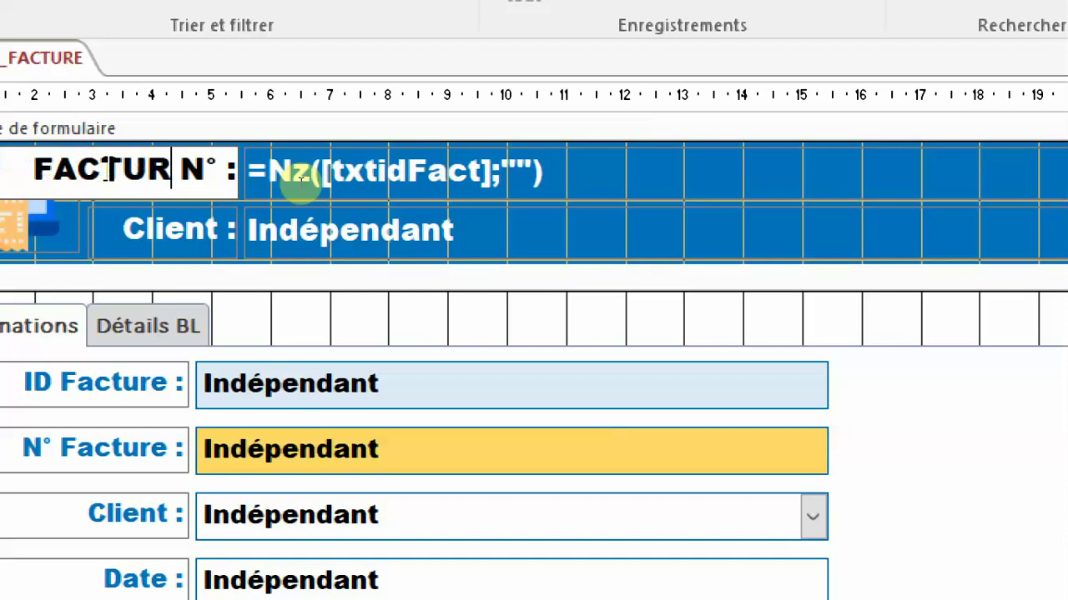
{"action": "type", "text": "E"}
{"action": "key", "text": "Return"}
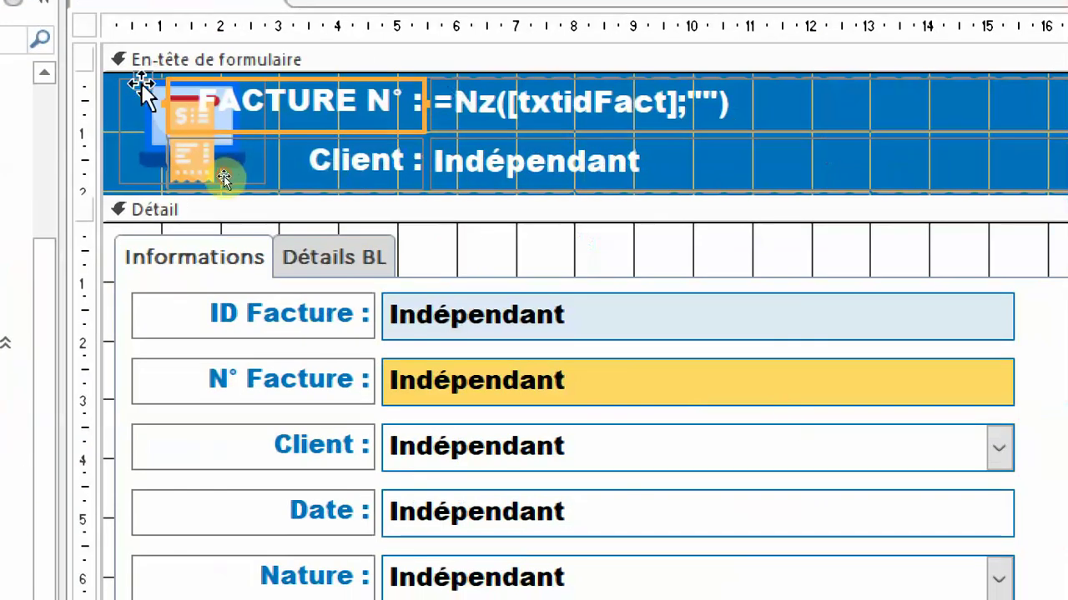
{"action": "left_click_drag", "start_coordinate": [226, 174], "coordinate": [286, 172]}
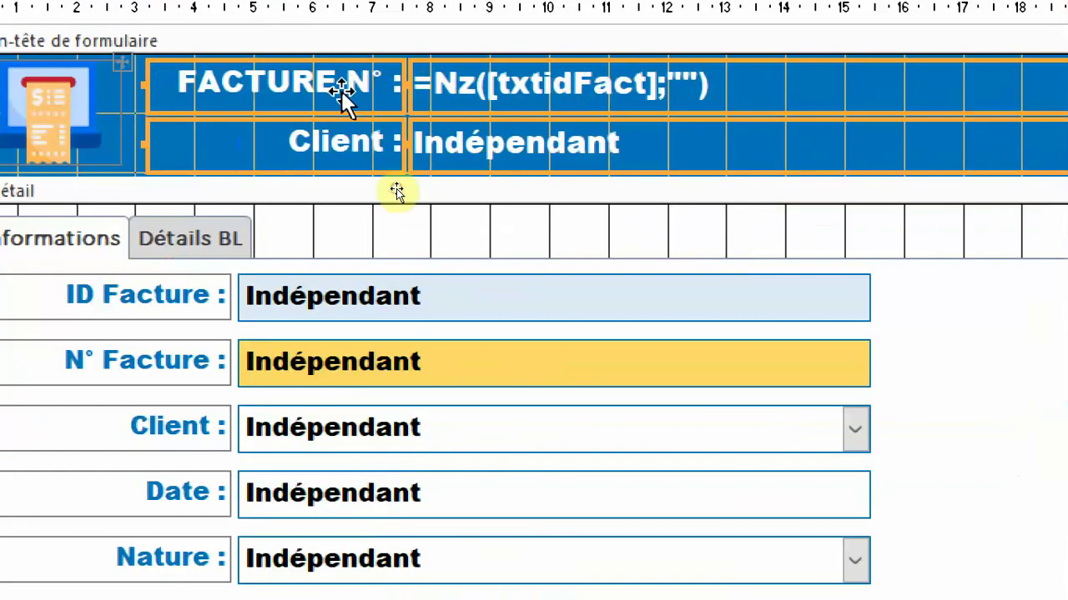
Step: Rewrite the header number label in mixed case as "Facture N° :"
{"action": "left_click", "coordinate": [731, 269]}
{"action": "left_click", "coordinate": [310, 83]}
{"action": "left_click", "coordinate": [337, 81]}
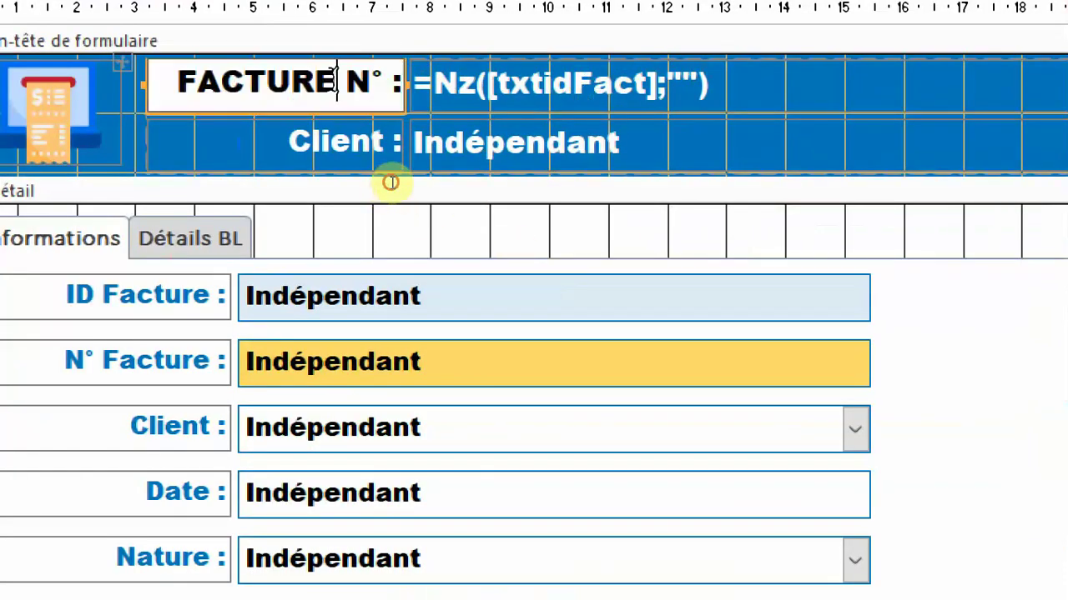
{"action": "key", "text": "BackSpace"}
{"action": "key", "text": "BackSpace"}
{"action": "key", "text": "BackSpace"}
{"action": "key", "text": "BackSpace"}
{"action": "key", "text": "BackSpace"}
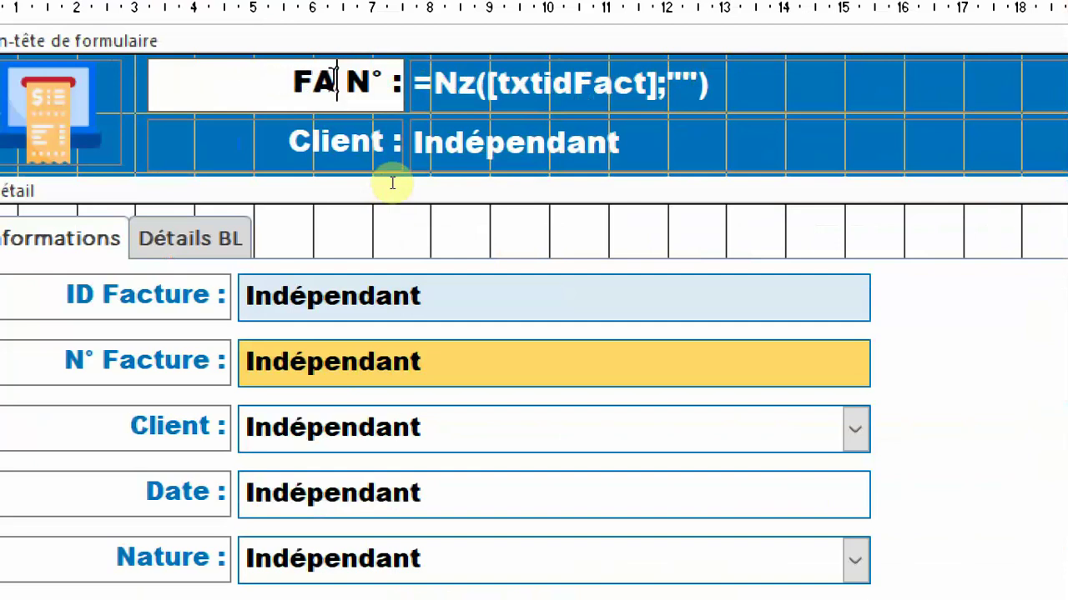
{"action": "type", "text": "ct"}
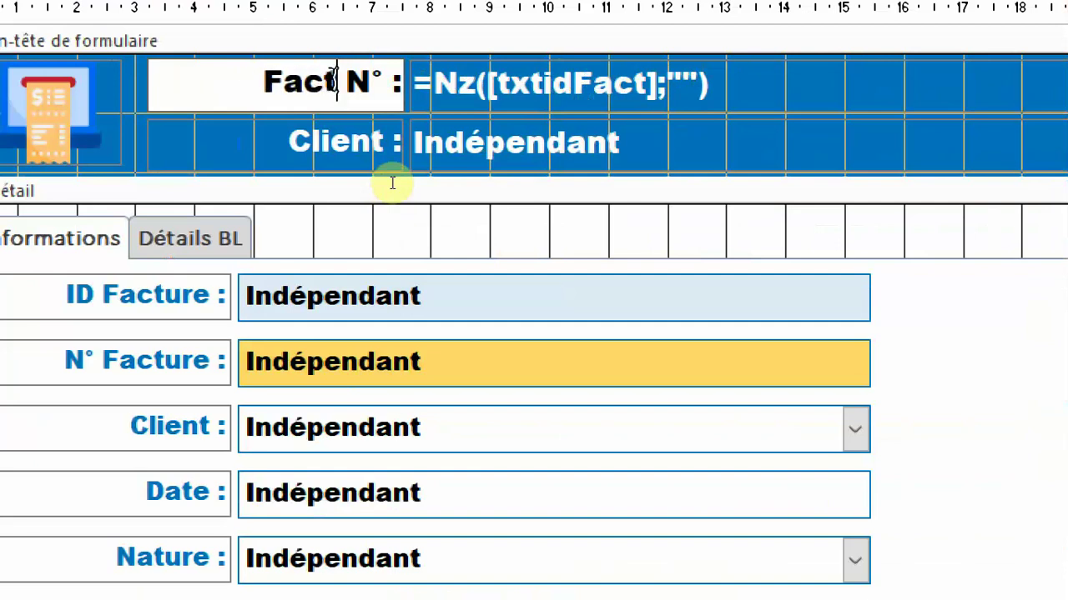
{"action": "type", "text": "ure"}
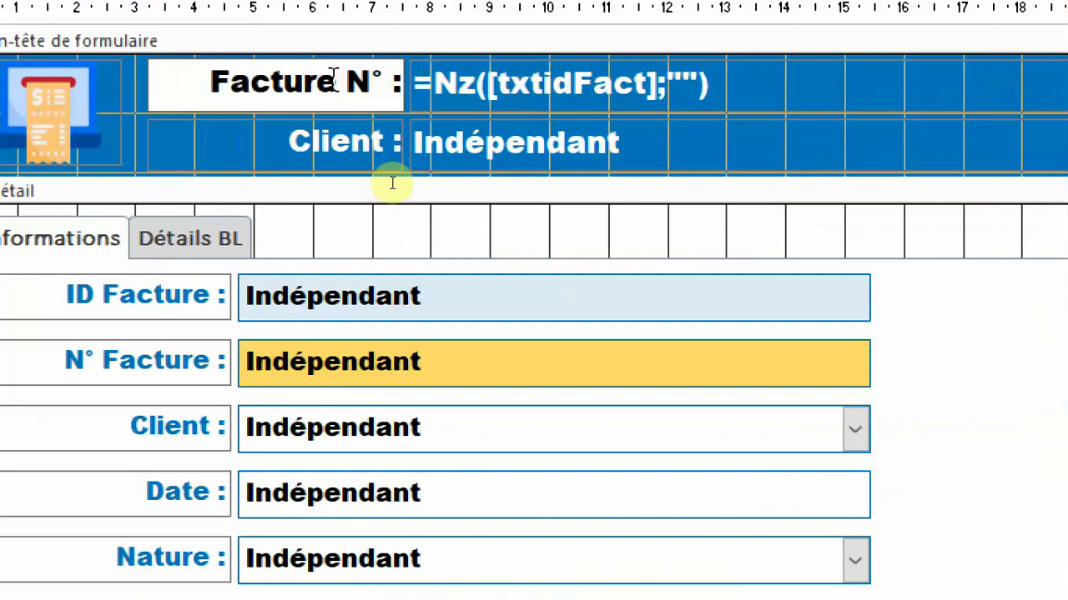
{"action": "key", "text": "Return"}
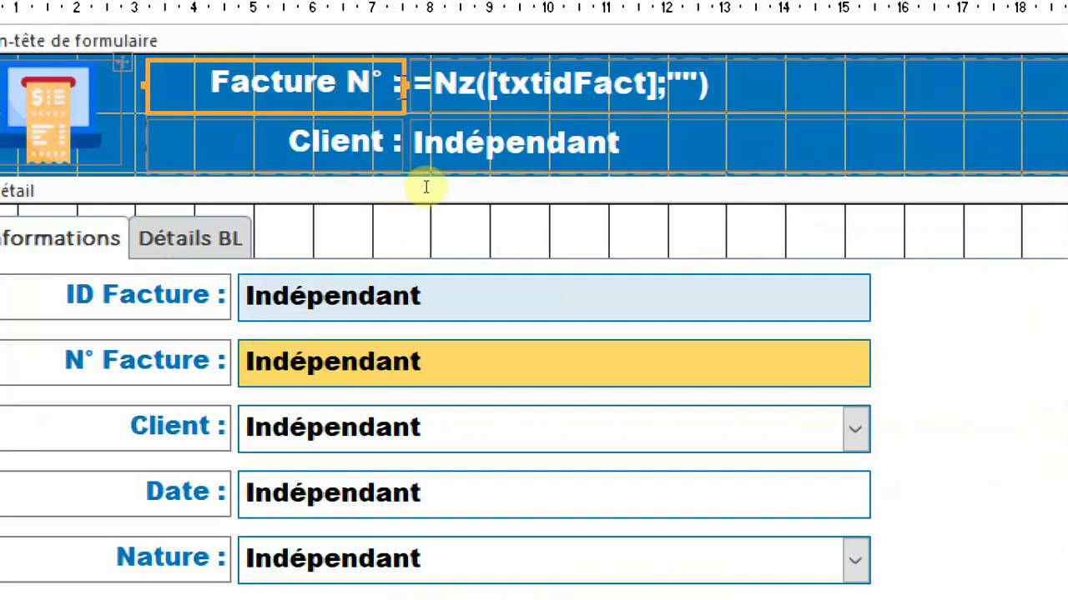
Step: Narrow the header labels and shorten their text boxes to end before the Total HT block, closing the property sheet for room
{"action": "left_click_drag", "start_coordinate": [410, 82], "coordinate": [383, 83]}
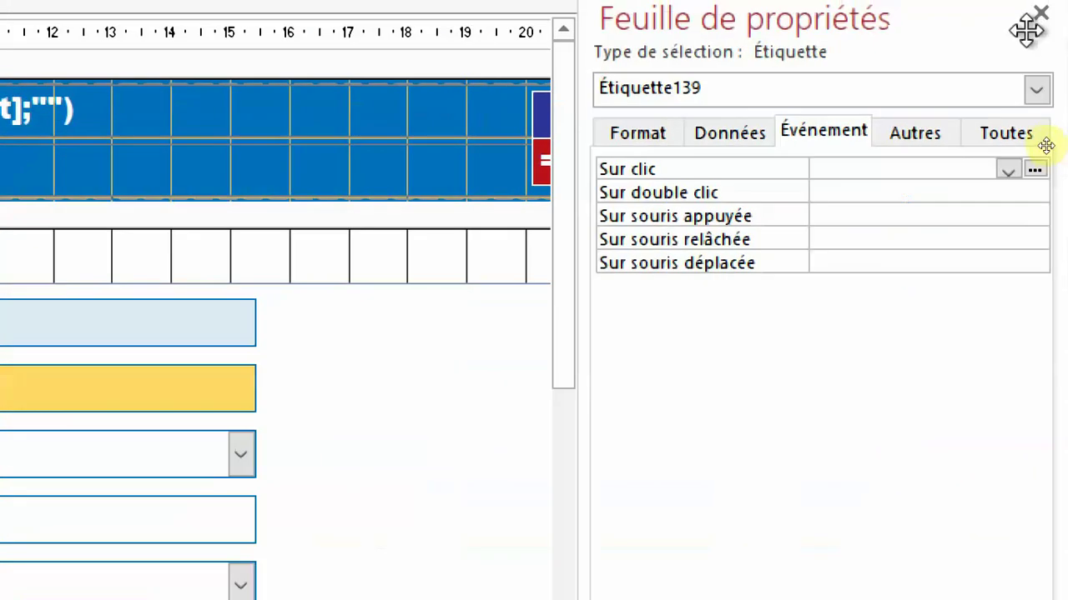
{"action": "left_click", "coordinate": [1040, 14]}
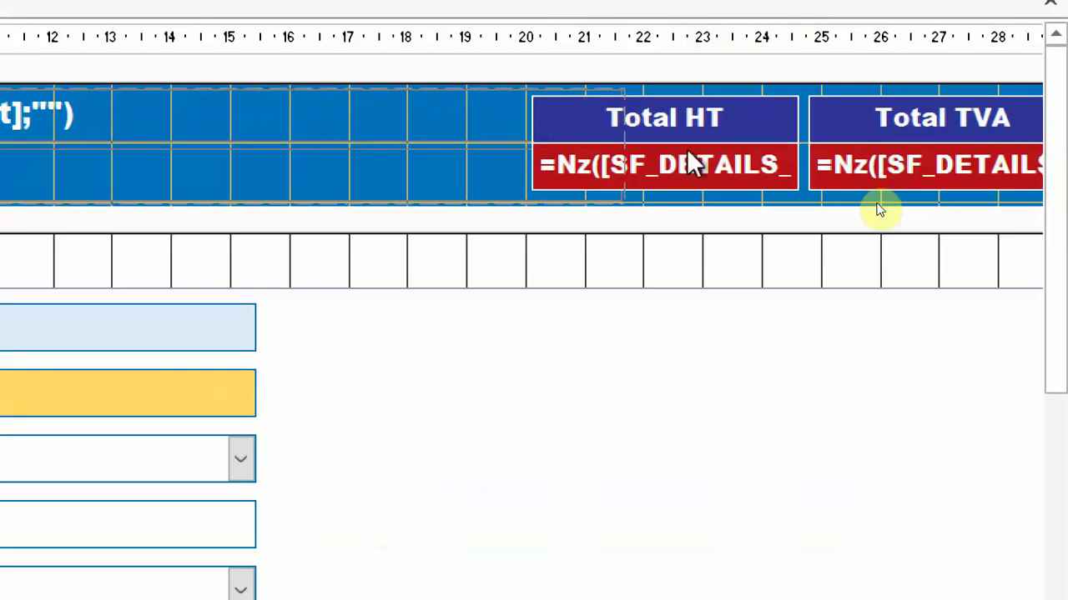
{"action": "mouse_move", "coordinate": [622, 115]}
{"action": "left_mouse_down"}
{"action": "mouse_move", "coordinate": [502, 109]}
{"action": "mouse_move", "coordinate": [512, 108]}
{"action": "left_mouse_up"}
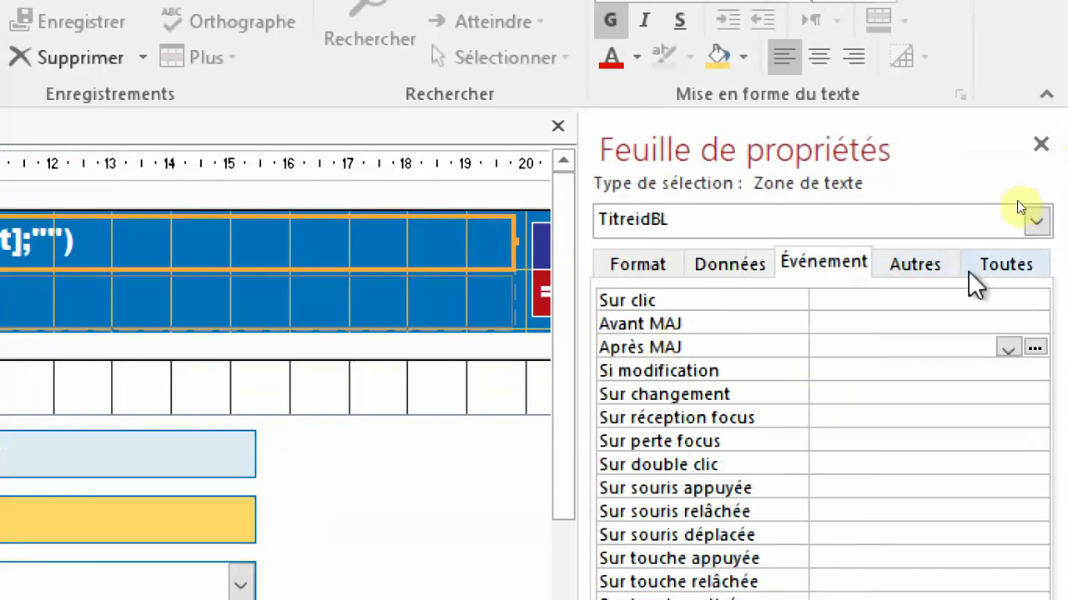
Step: Rename the header's invoice number text box as TitreNumFact
{"action": "left_click", "coordinate": [1036, 277]}
{"action": "left_click", "coordinate": [914, 267]}
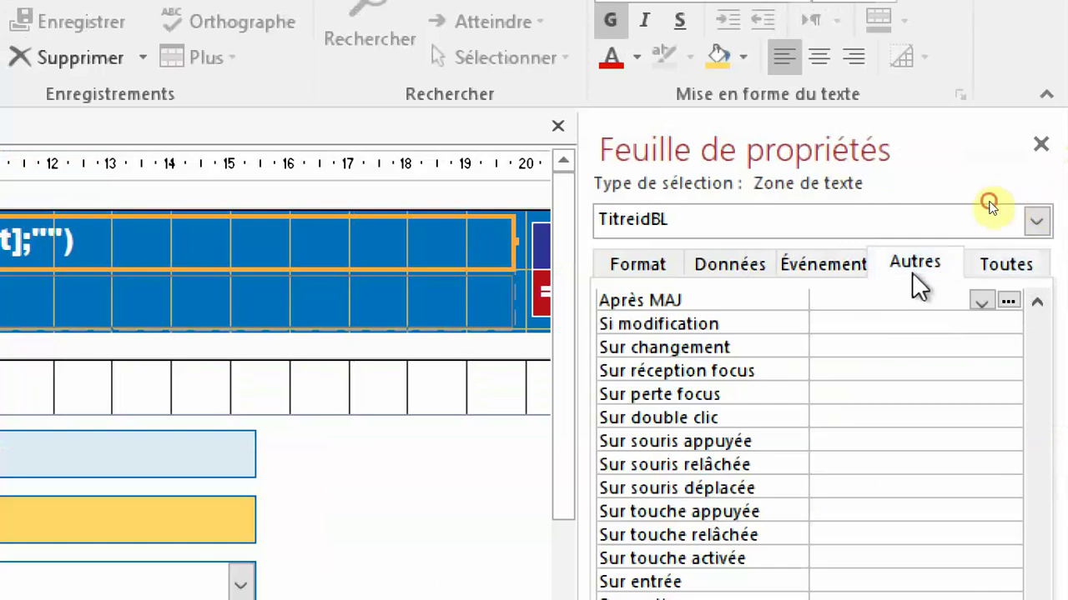
{"action": "left_click", "coordinate": [890, 304]}
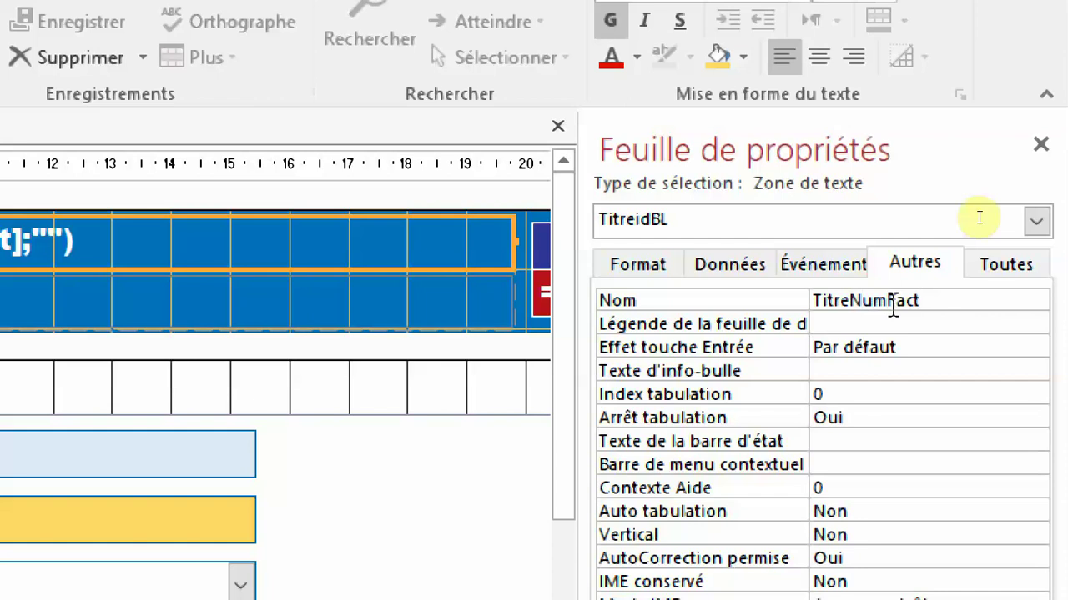
{"action": "left_click", "coordinate": [977, 293]}
{"action": "key", "text": "Return"}
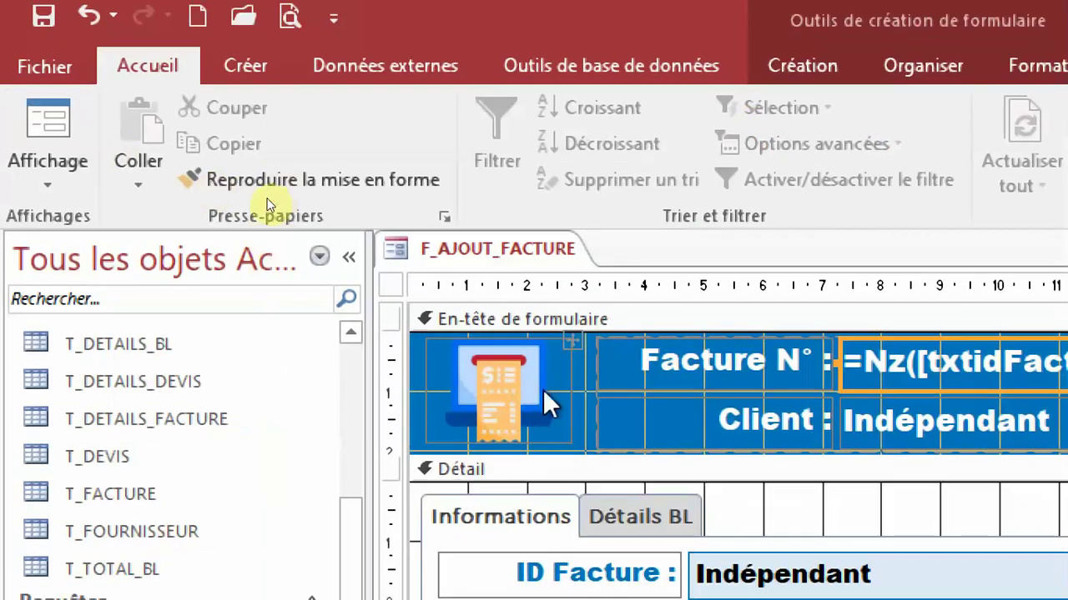
Step: Replace the form header's image with FACTURE1.png from the ICONES folder
{"action": "left_click", "coordinate": [543, 390]}
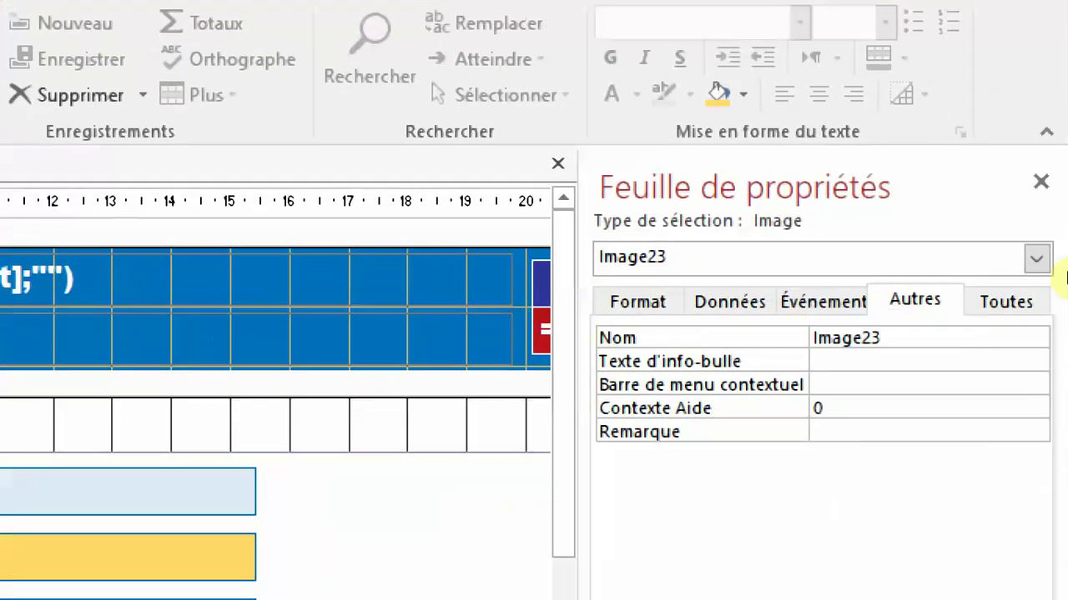
{"action": "left_click", "coordinate": [636, 302]}
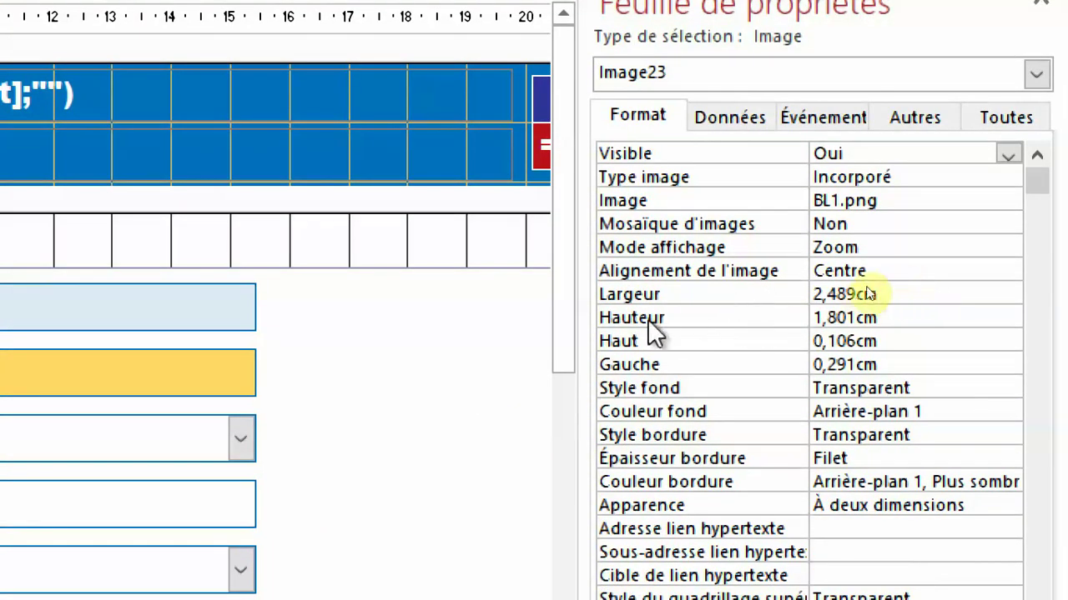
{"action": "left_click", "coordinate": [672, 200]}
{"action": "left_click", "coordinate": [1011, 194]}
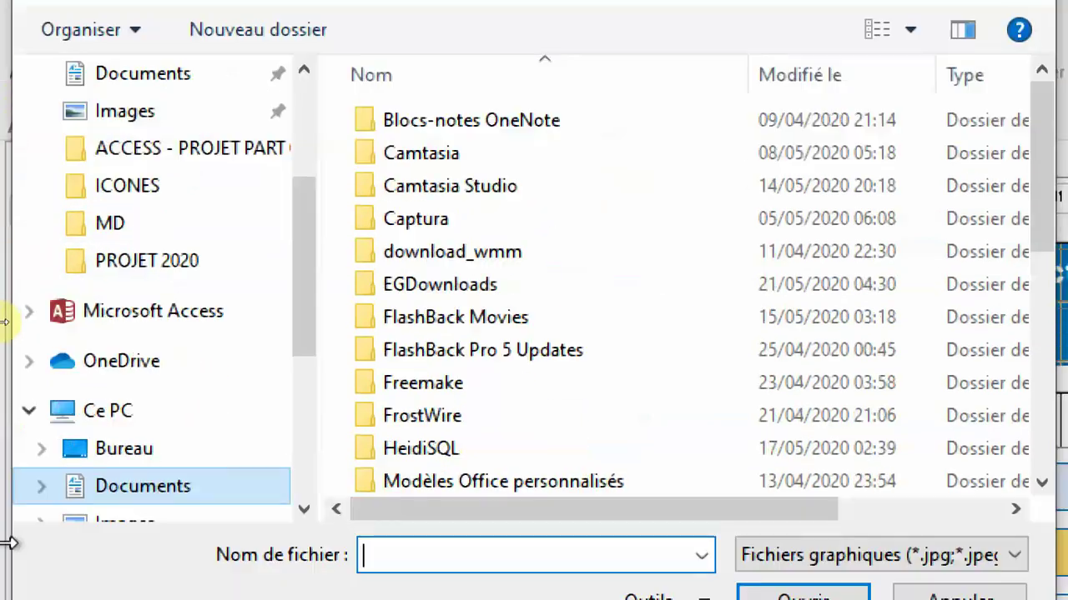
{"action": "scroll", "coordinate": [158, 292], "scroll_direction": "up", "scroll_amount": 1}
{"action": "left_click", "coordinate": [125, 298]}
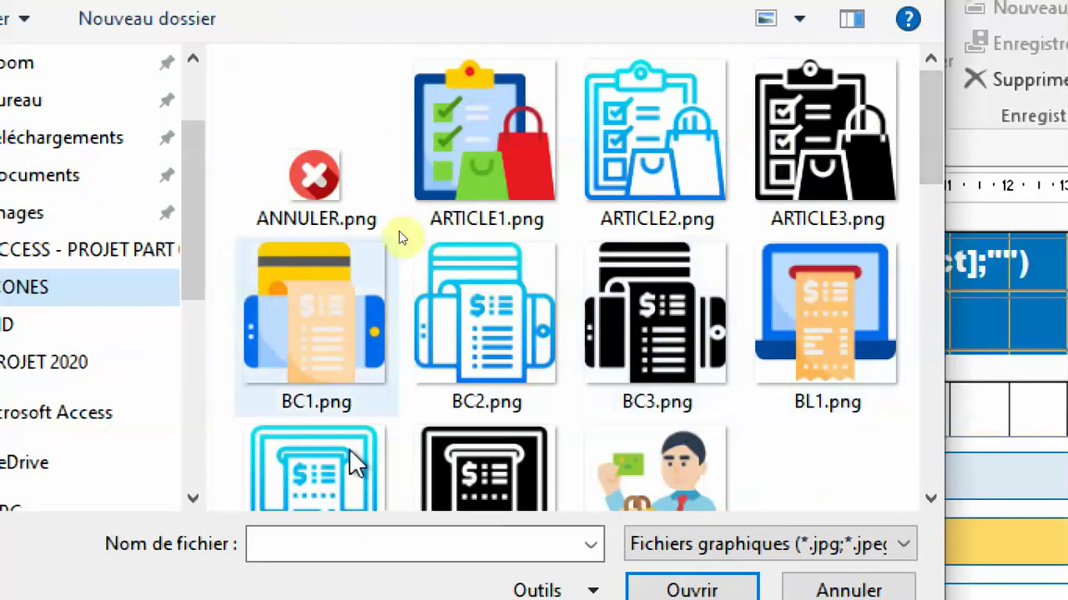
{"action": "scroll", "coordinate": [680, 427], "scroll_direction": "down", "scroll_amount": 3}
{"action": "scroll", "coordinate": [586, 401], "scroll_direction": "down", "scroll_amount": 2}
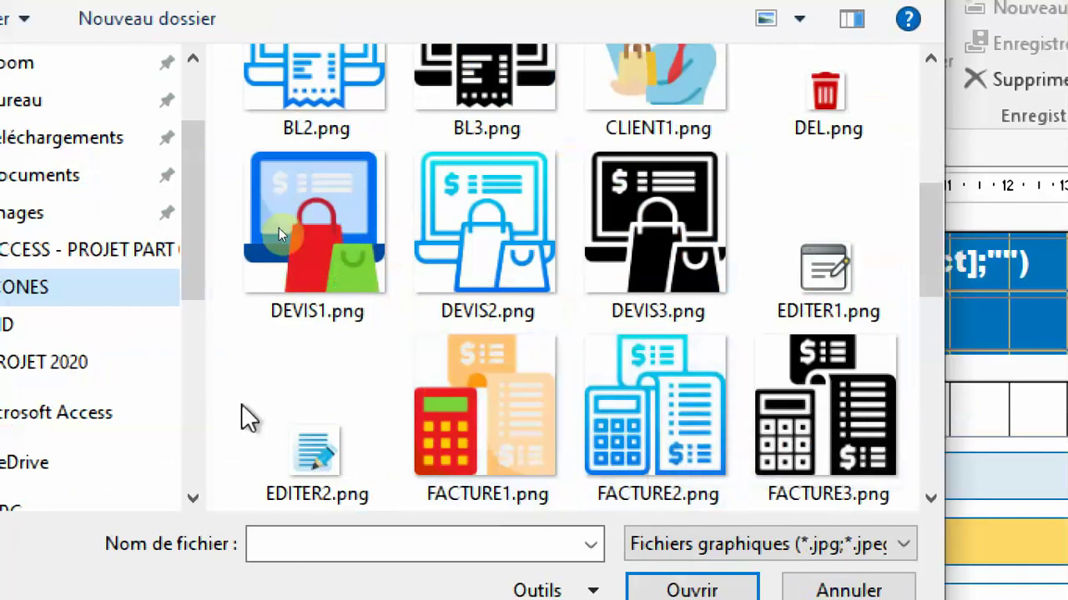
{"action": "scroll", "coordinate": [446, 348], "scroll_direction": "up", "scroll_amount": 5}
{"action": "scroll", "coordinate": [447, 348], "scroll_direction": "down", "scroll_amount": 6}
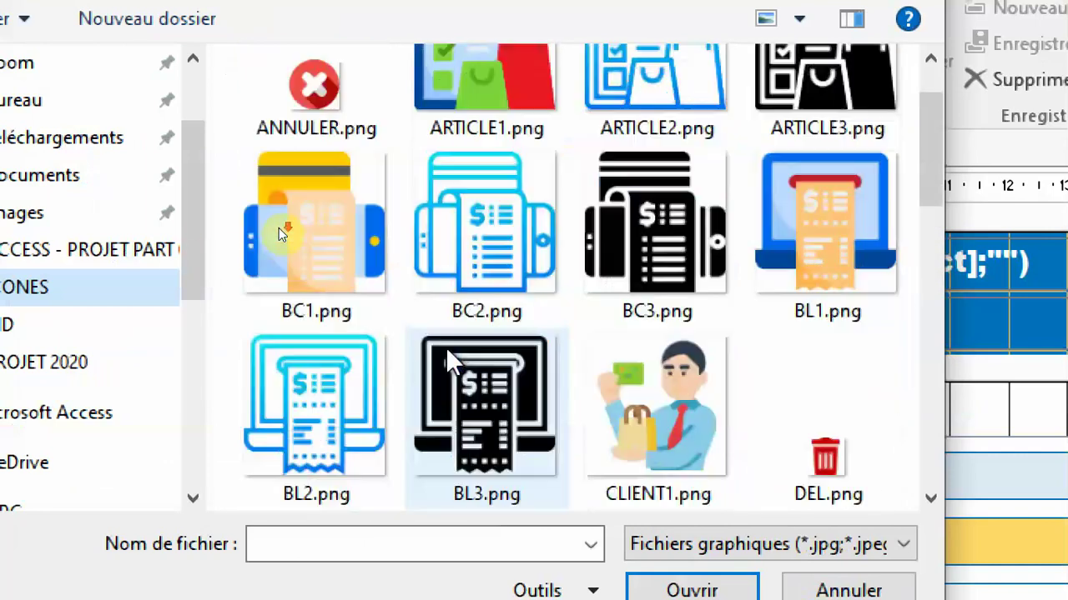
{"action": "scroll", "coordinate": [446, 347], "scroll_direction": "up", "scroll_amount": 1}
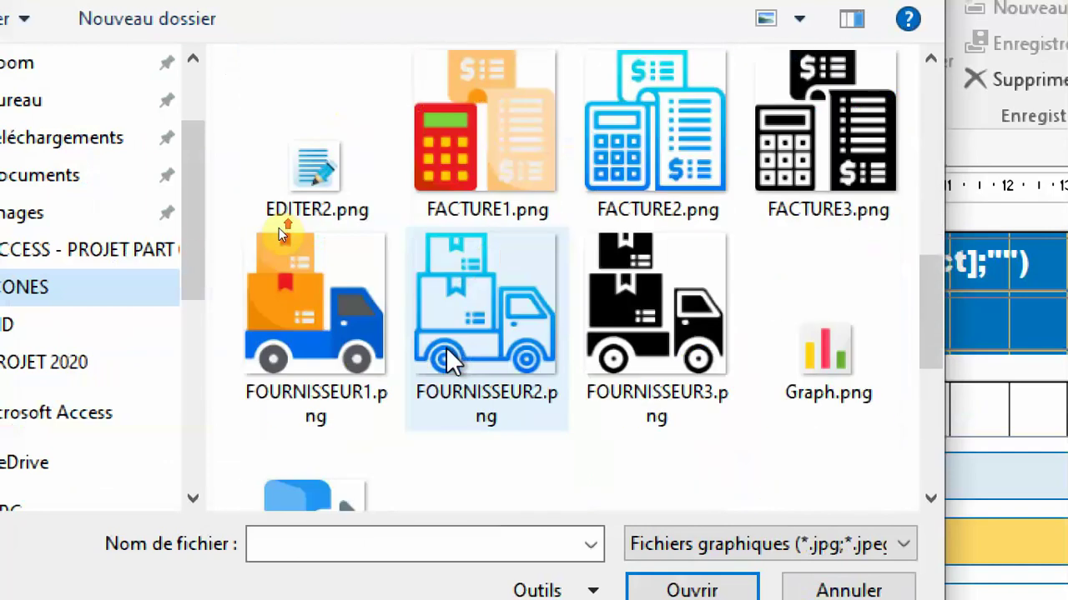
{"action": "scroll", "coordinate": [446, 347], "scroll_direction": "down", "scroll_amount": 1}
{"action": "scroll", "coordinate": [446, 347], "scroll_direction": "up", "scroll_amount": 1}
{"action": "left_click", "coordinate": [474, 135]}
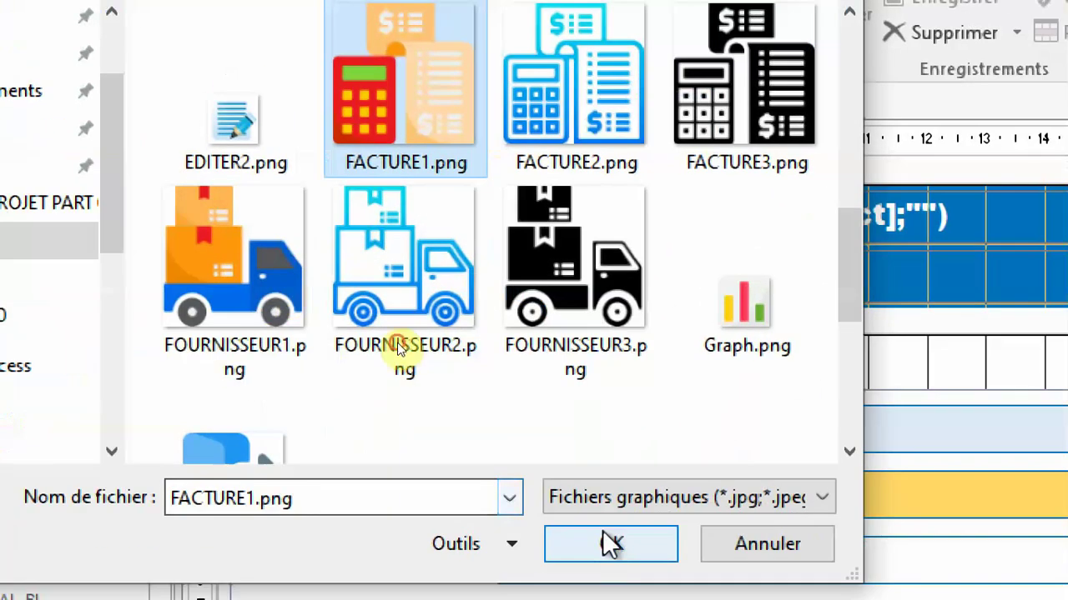
{"action": "left_click", "coordinate": [685, 584]}
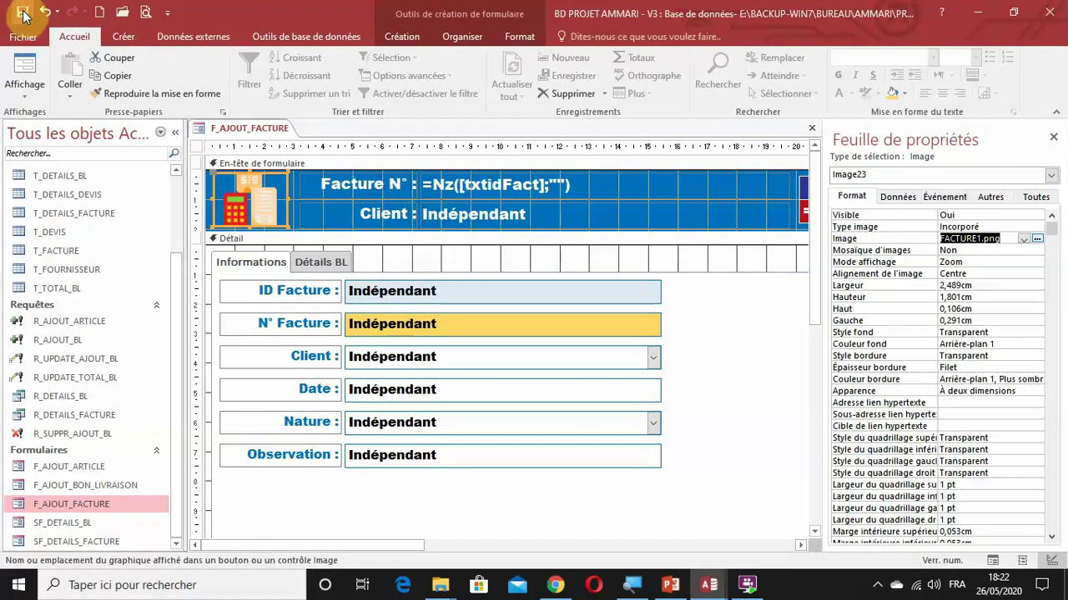
Step: Set the caption of the Détails BL tab page to Détails Facture and return to the Informations page
{"action": "left_click", "coordinate": [326, 264]}
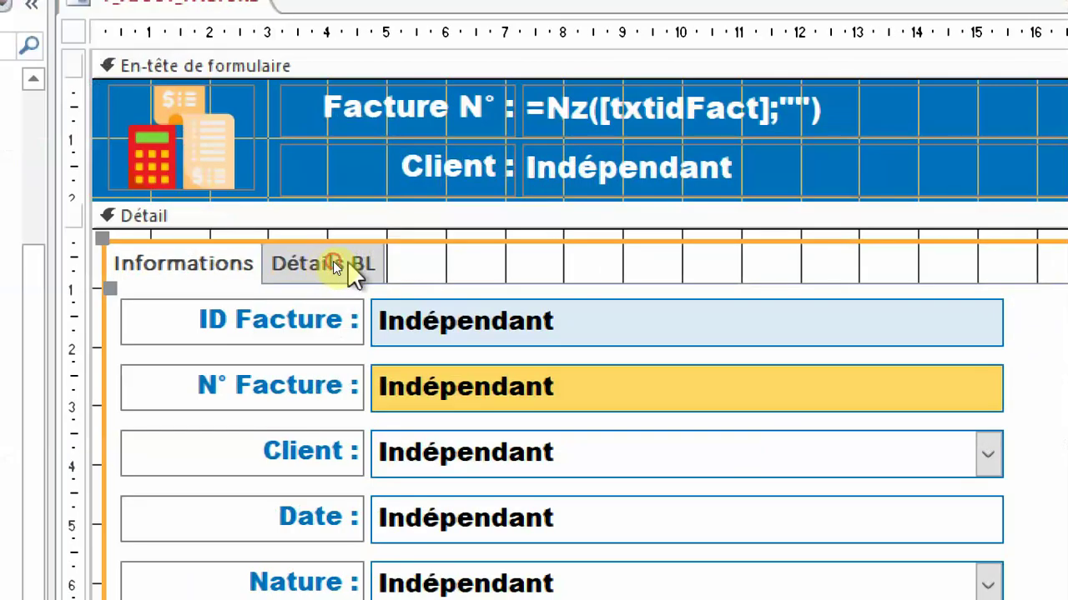
{"action": "left_click", "coordinate": [326, 263]}
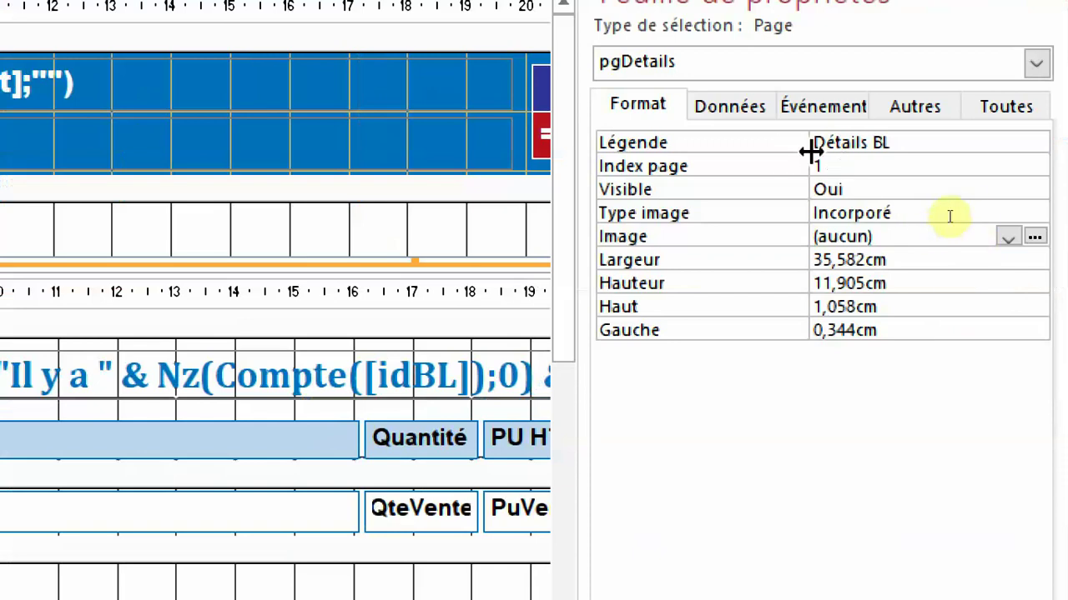
{"action": "left_click", "coordinate": [941, 141]}
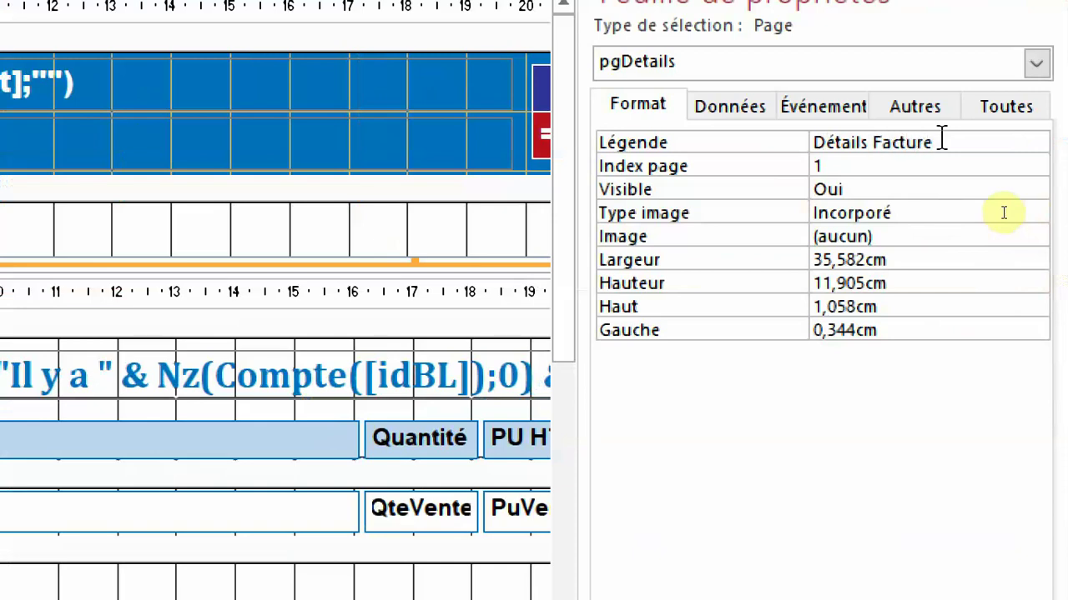
{"action": "key", "text": "Return"}
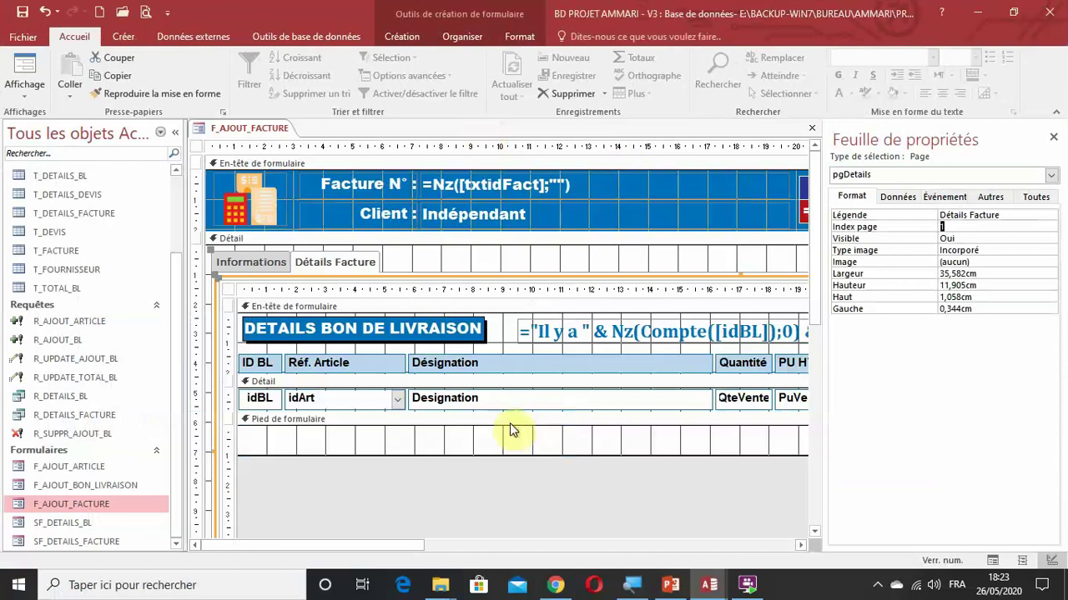
{"action": "left_click", "coordinate": [279, 264]}
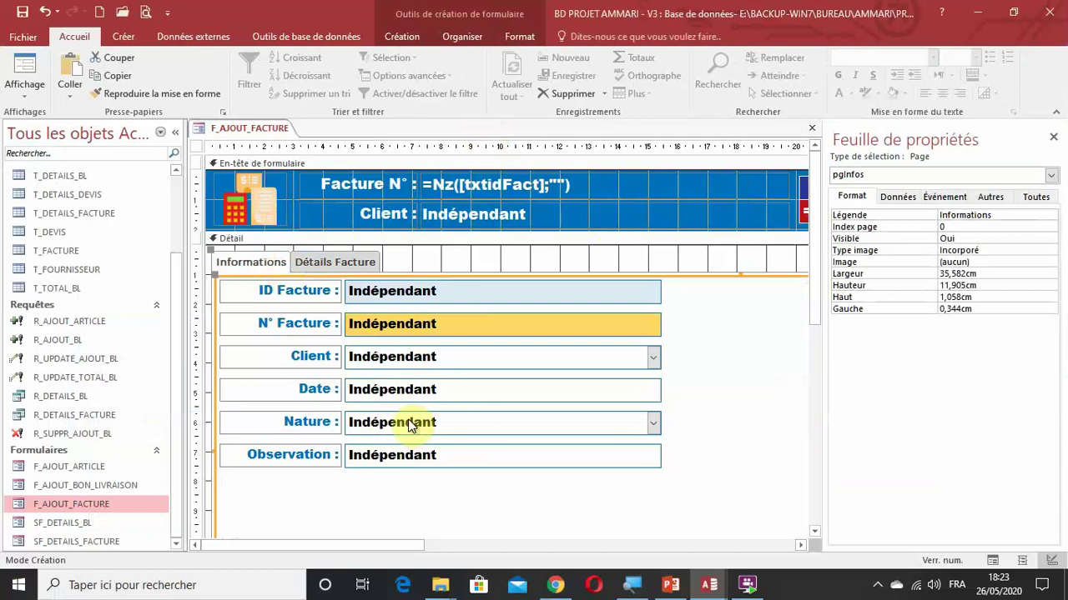
Step: Clear all existing entries from the value list of the Nature combo box on the Informations page
{"action": "left_click", "coordinate": [409, 424]}
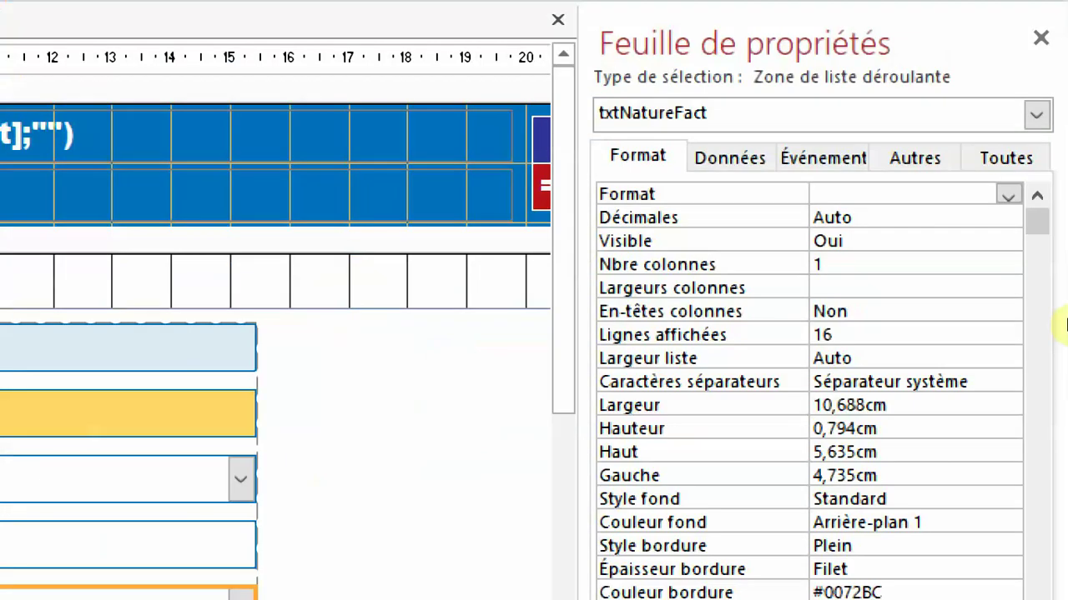
{"action": "left_click", "coordinate": [734, 159]}
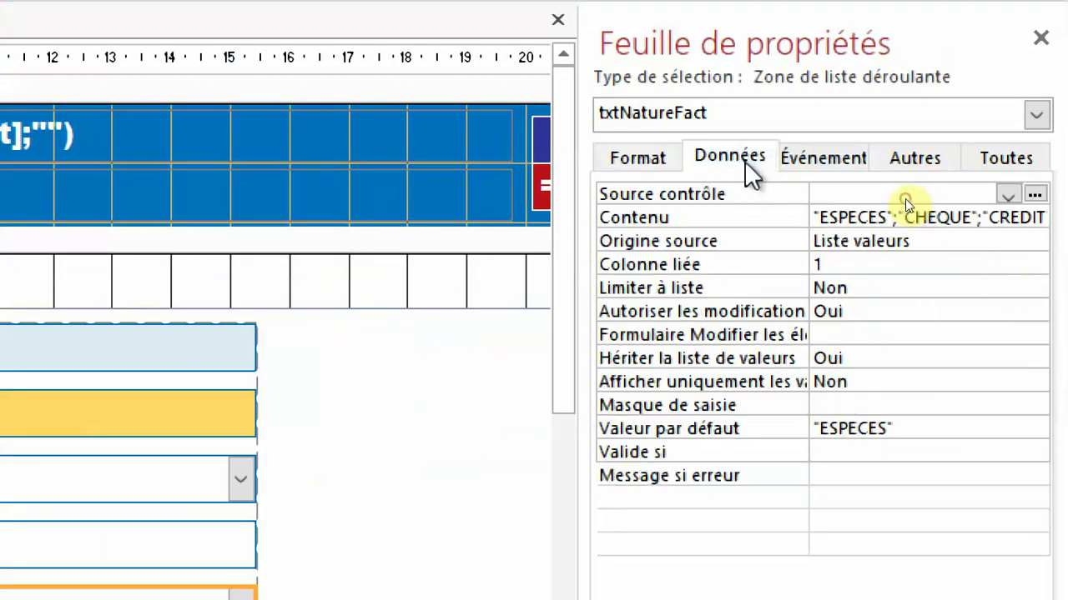
{"action": "left_click", "coordinate": [733, 220]}
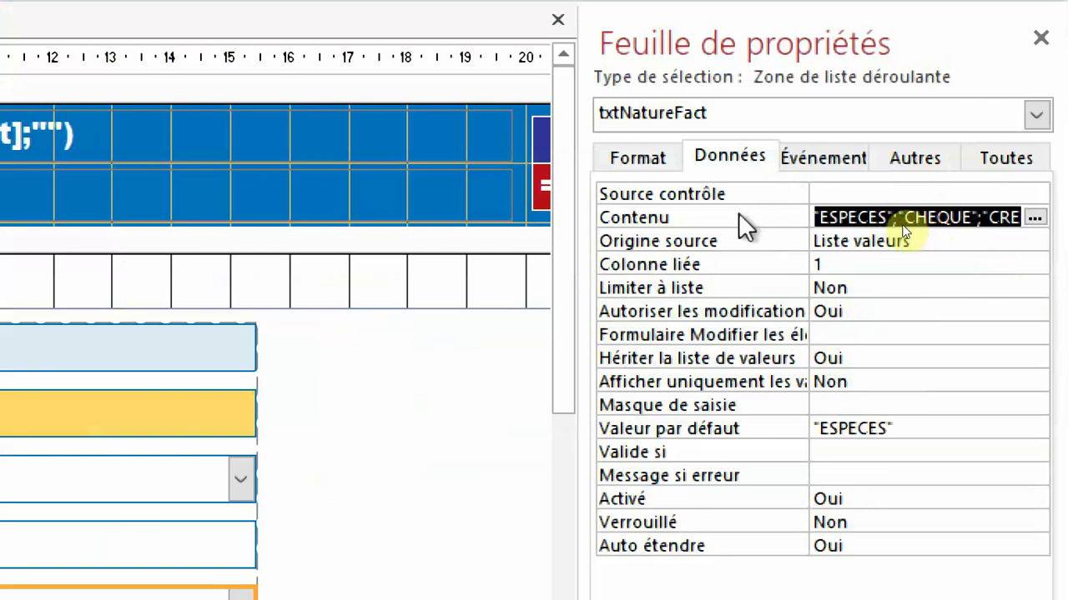
{"action": "left_click", "coordinate": [1035, 218]}
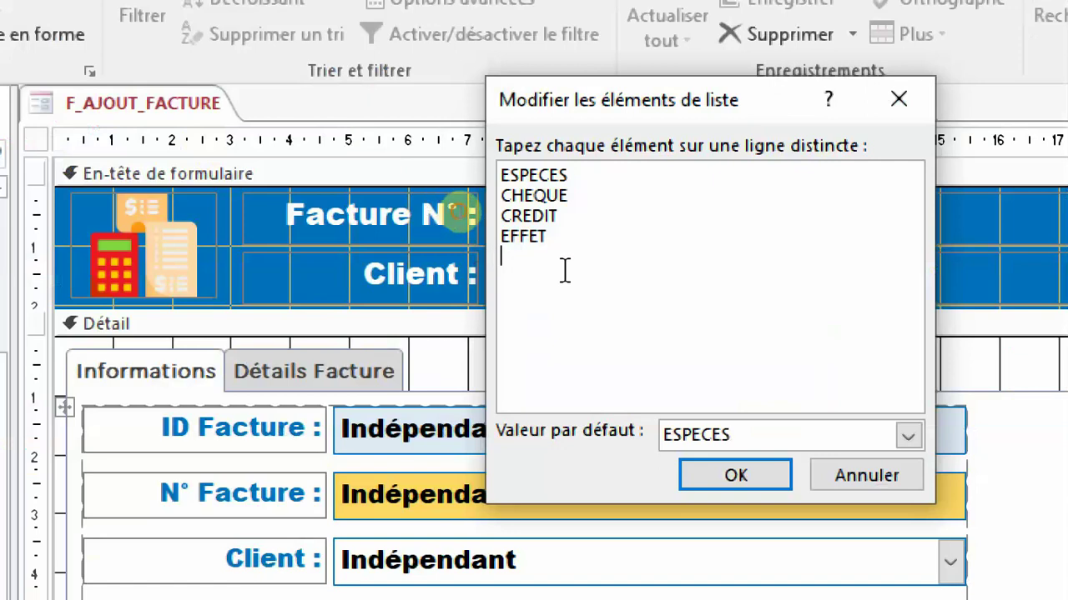
{"action": "key", "text": "shift+Up"}
{"action": "key", "text": "shift+Up"}
{"action": "key", "text": "shift+Up"}
{"action": "key", "text": "shift+Up"}
{"action": "left_click", "coordinate": [598, 298]}
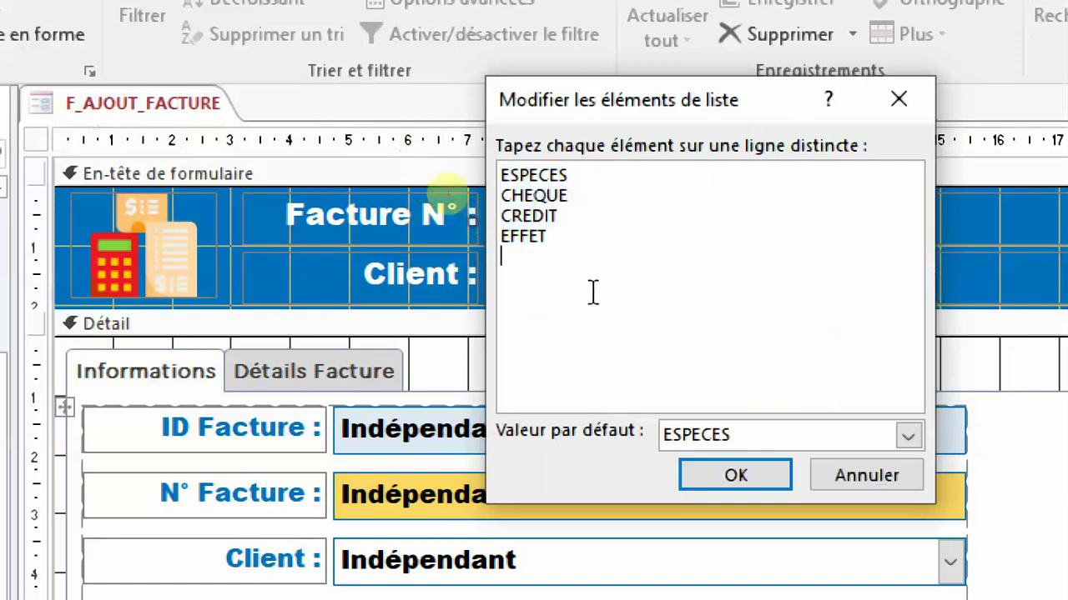
{"action": "left_click_drag", "start_coordinate": [592, 292], "coordinate": [499, 171]}
{"action": "key", "text": "Delete"}
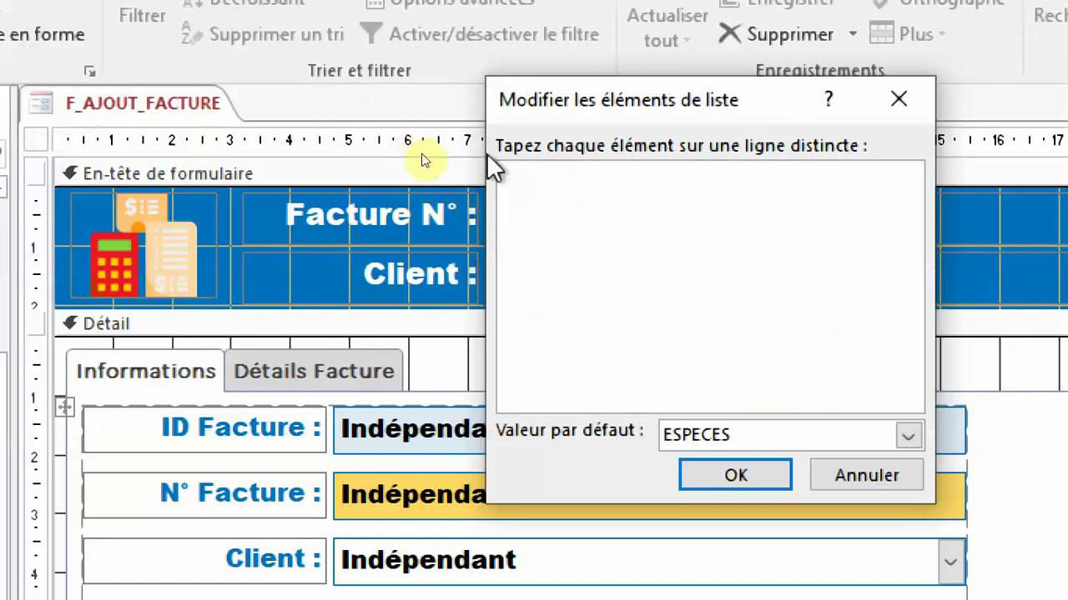
Step: Fill the Nature combo box's value list with AVOIR and FACTURE and set its default value to FACTURE
{"action": "type", "text": "A"}
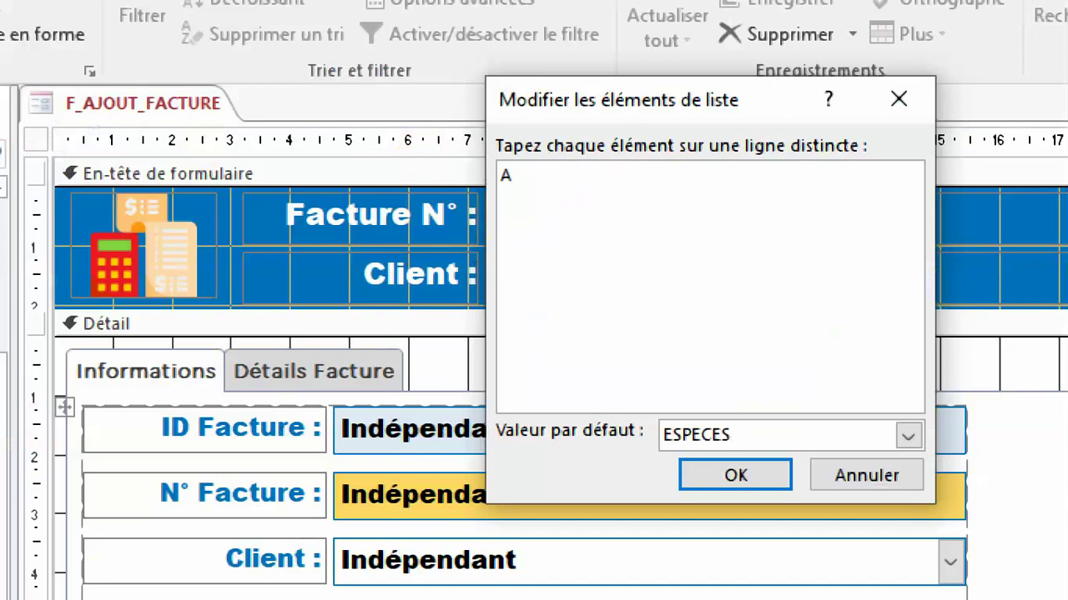
{"action": "type", "text": "VOIR"}
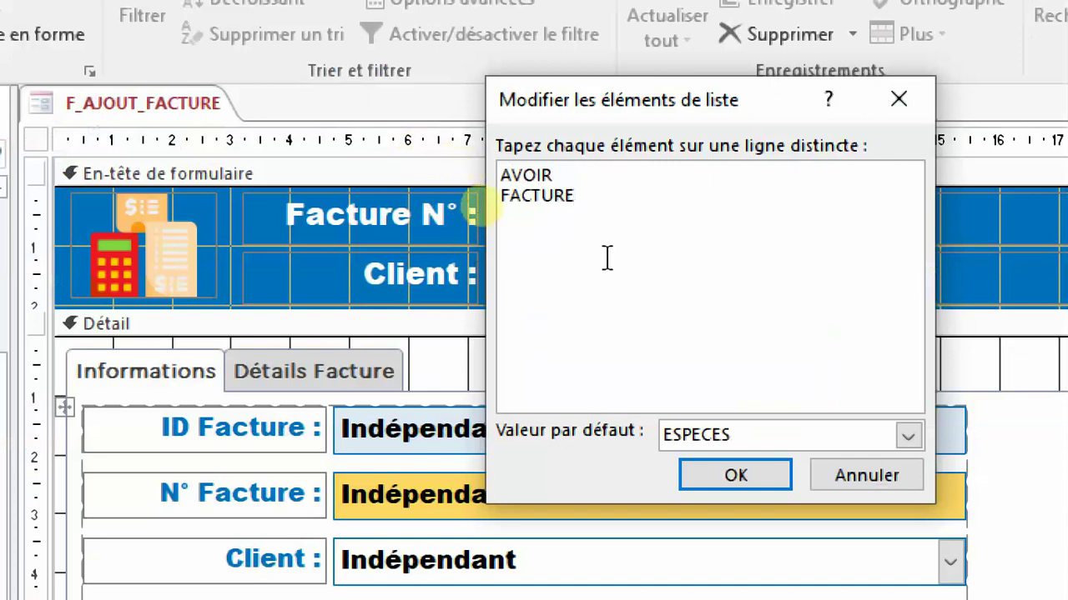
{"action": "left_click", "coordinate": [909, 436]}
{"action": "left_click", "coordinate": [713, 506]}
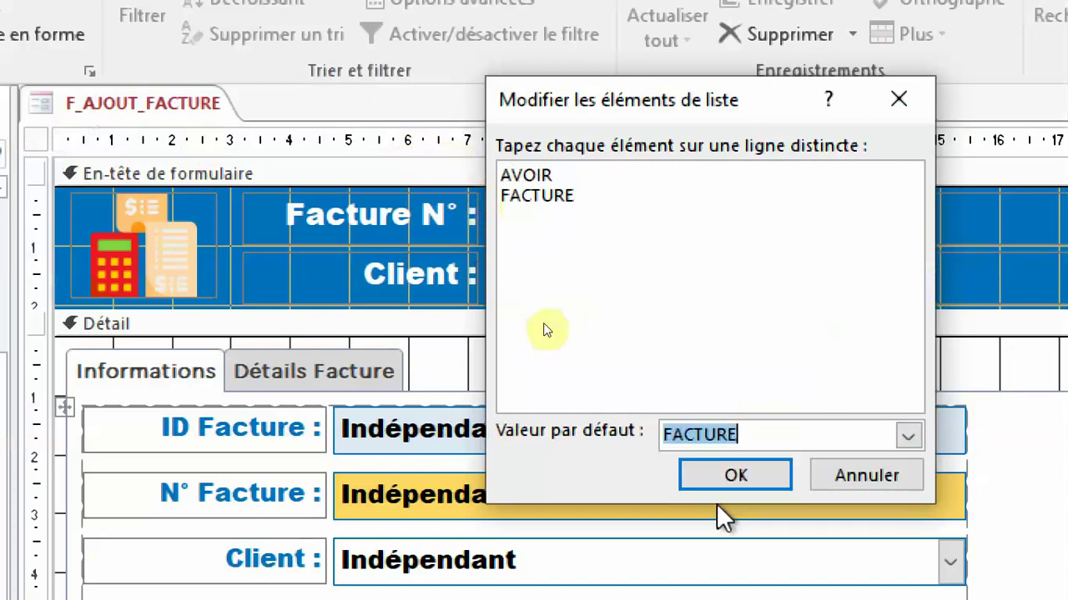
{"action": "left_click", "coordinate": [748, 475]}
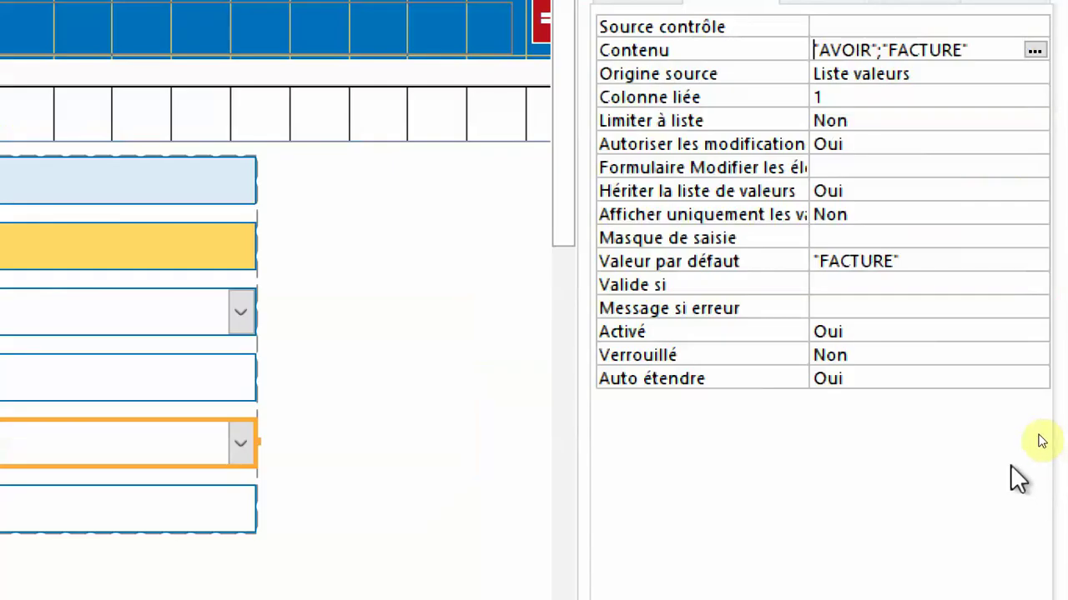
{"action": "left_click", "coordinate": [754, 263]}
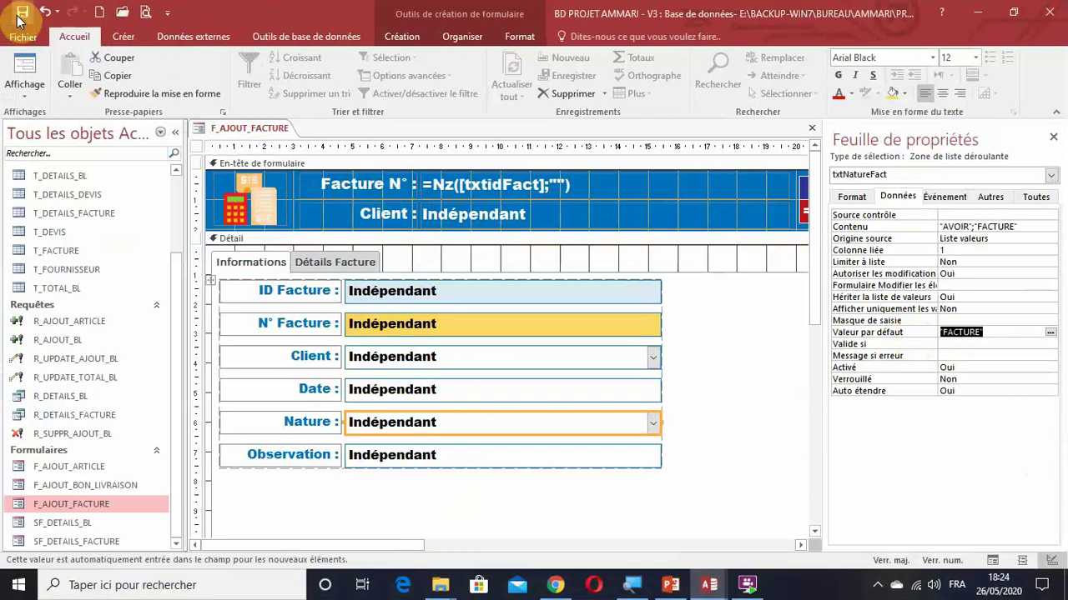
Step: Set the source object of the subform on the Détails Facture page to the form SF_DETAILS_FACTURE, widening the property sheet
{"action": "left_click", "coordinate": [340, 263]}
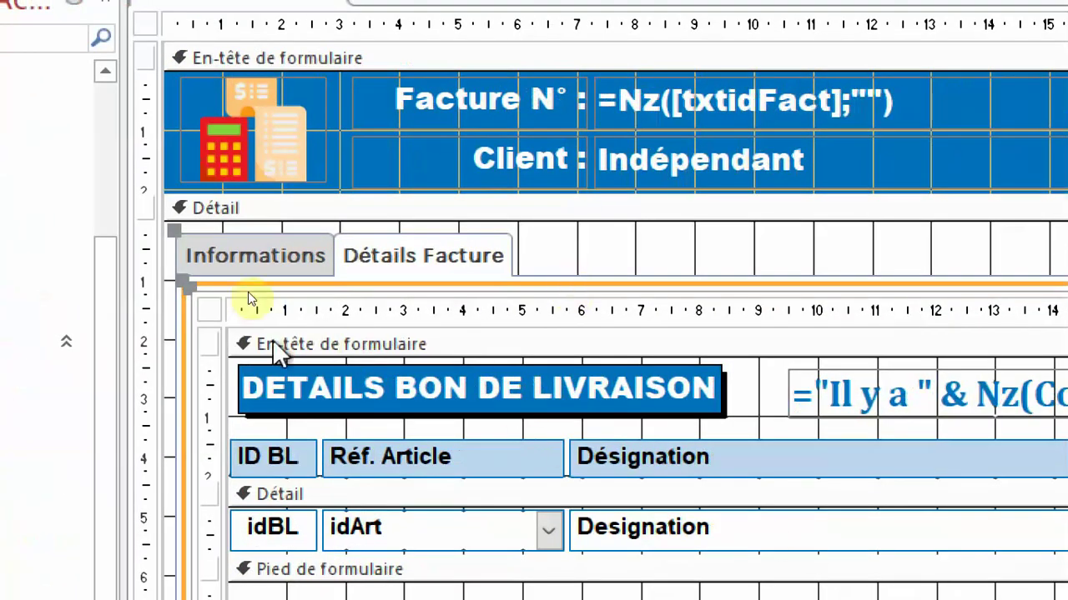
{"action": "left_click", "coordinate": [212, 314]}
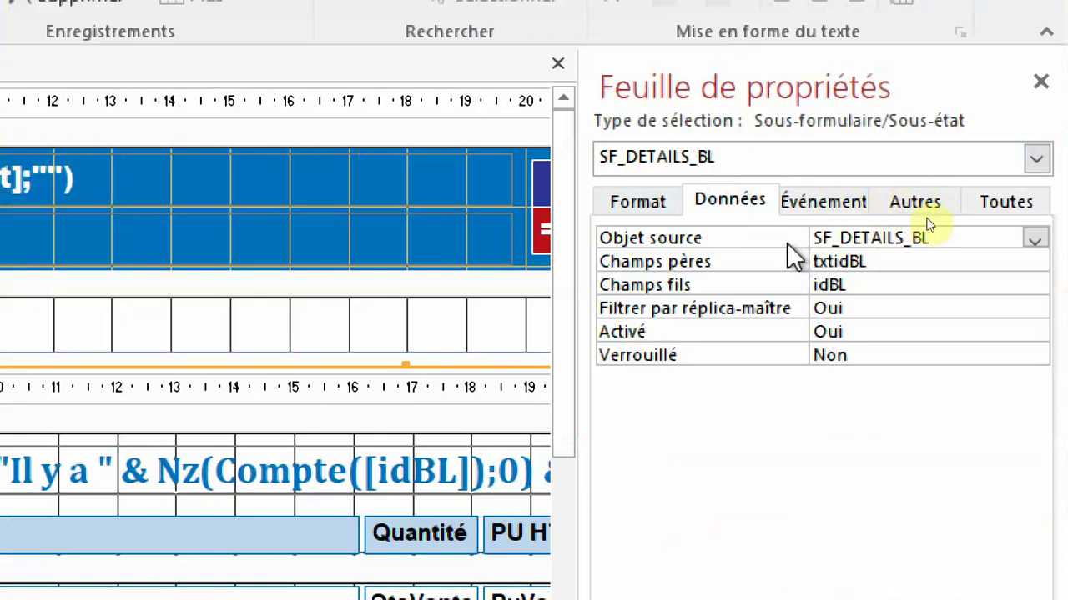
{"action": "left_click", "coordinate": [1043, 239]}
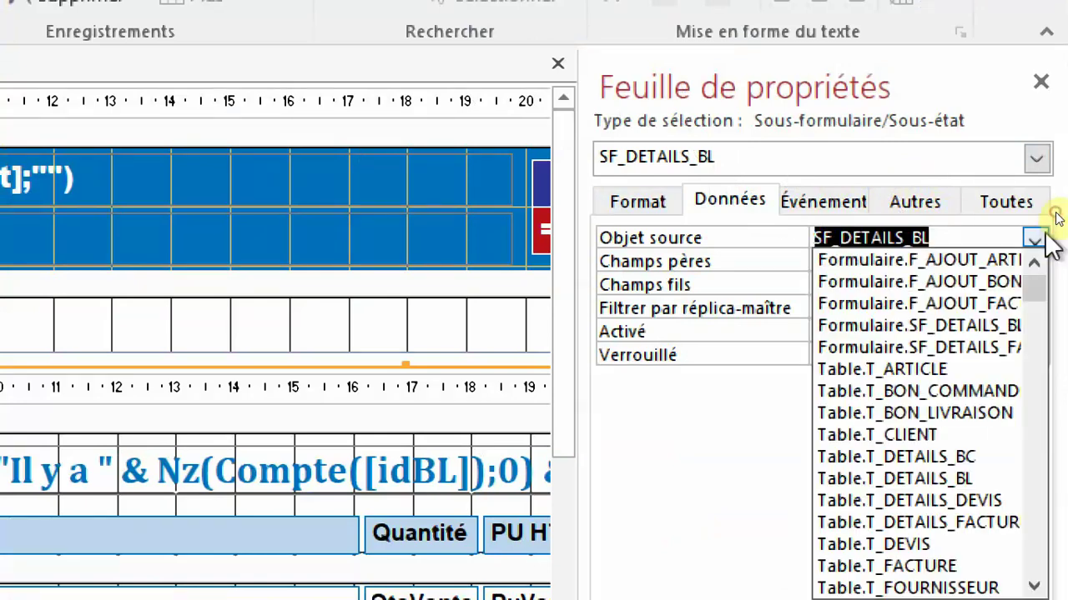
{"action": "left_click", "coordinate": [1043, 238]}
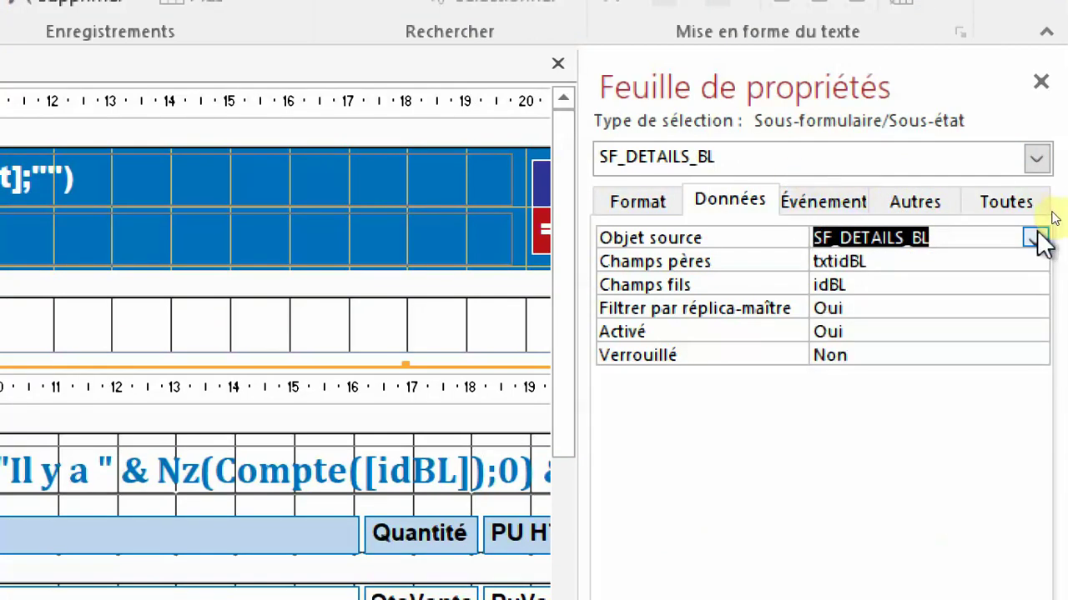
{"action": "left_click", "coordinate": [1041, 239]}
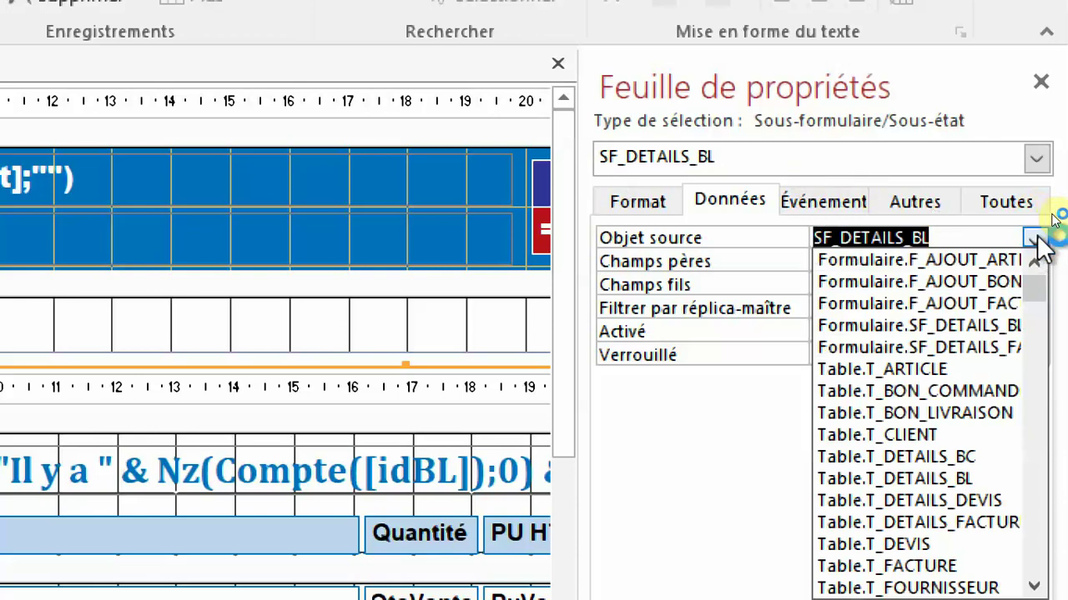
{"action": "left_click", "coordinate": [1041, 239]}
{"action": "left_click", "coordinate": [1041, 238]}
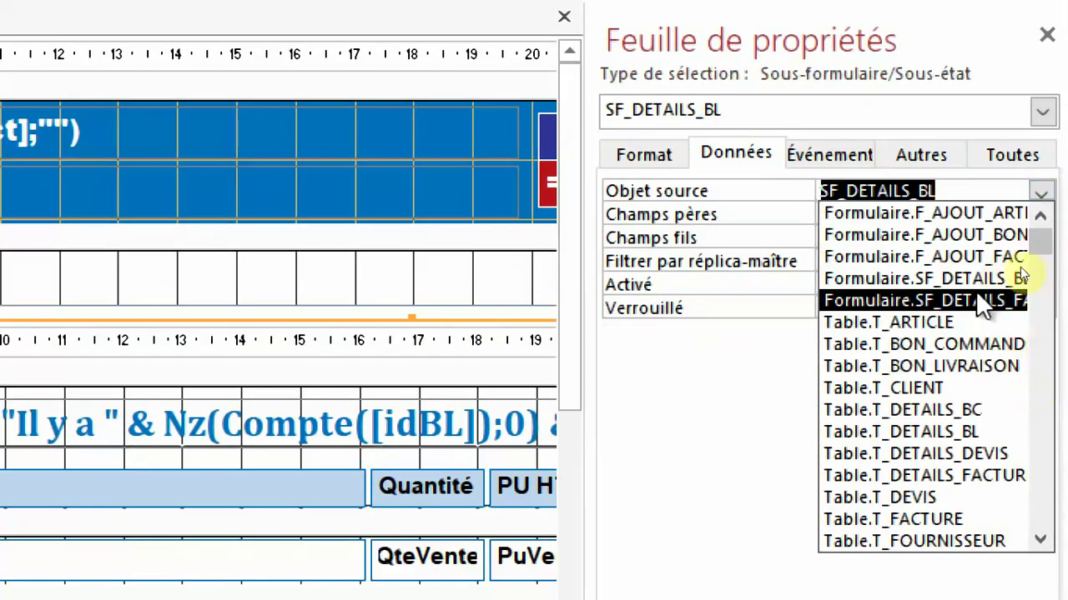
{"action": "key", "text": "Escape"}
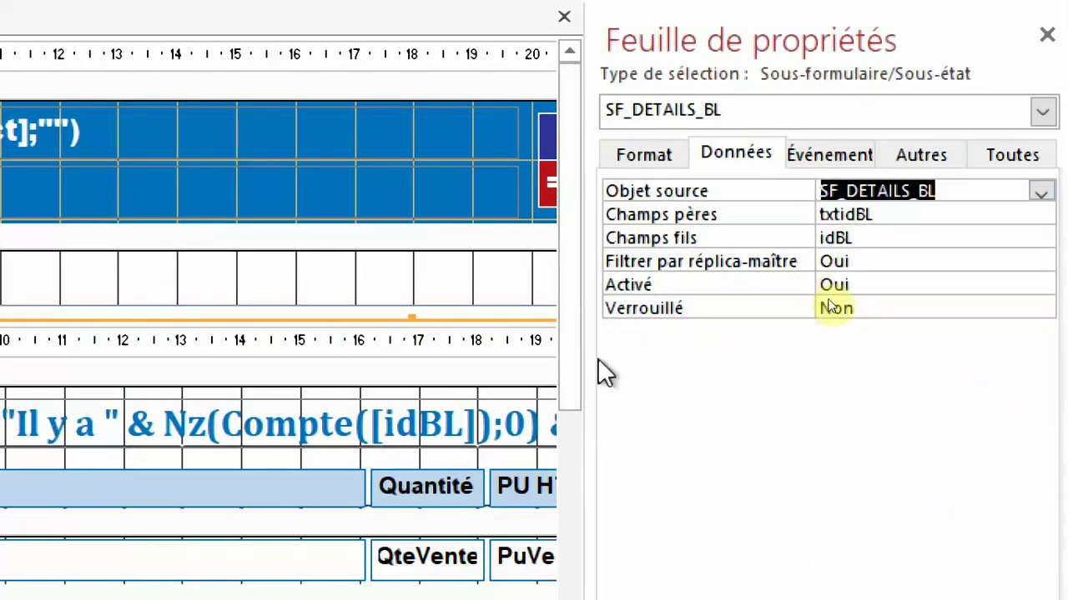
{"action": "left_click_drag", "start_coordinate": [585, 358], "coordinate": [511, 353]}
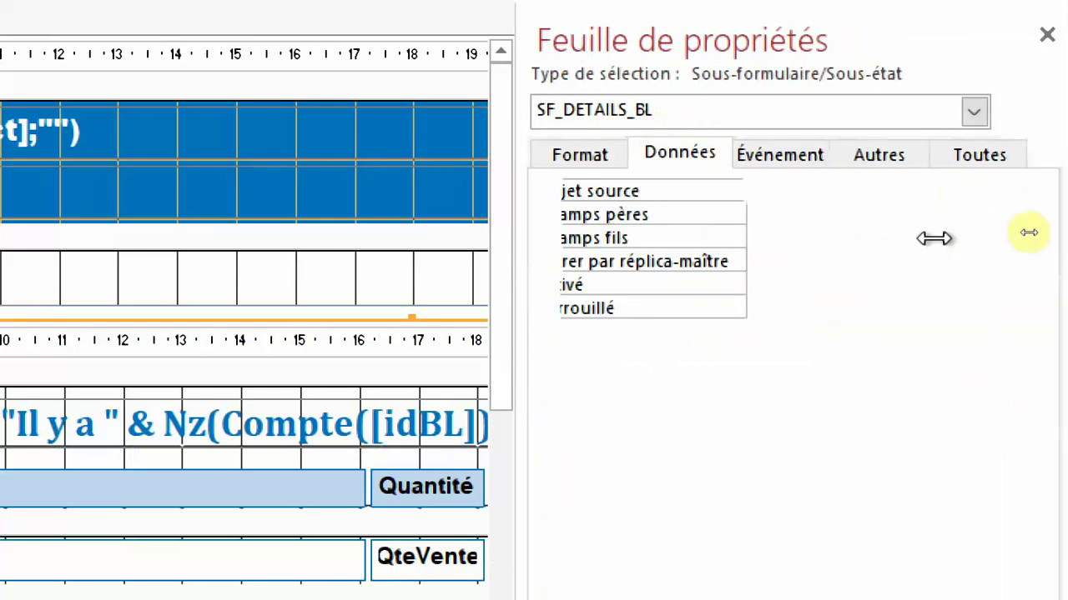
{"action": "left_click", "coordinate": [1040, 193]}
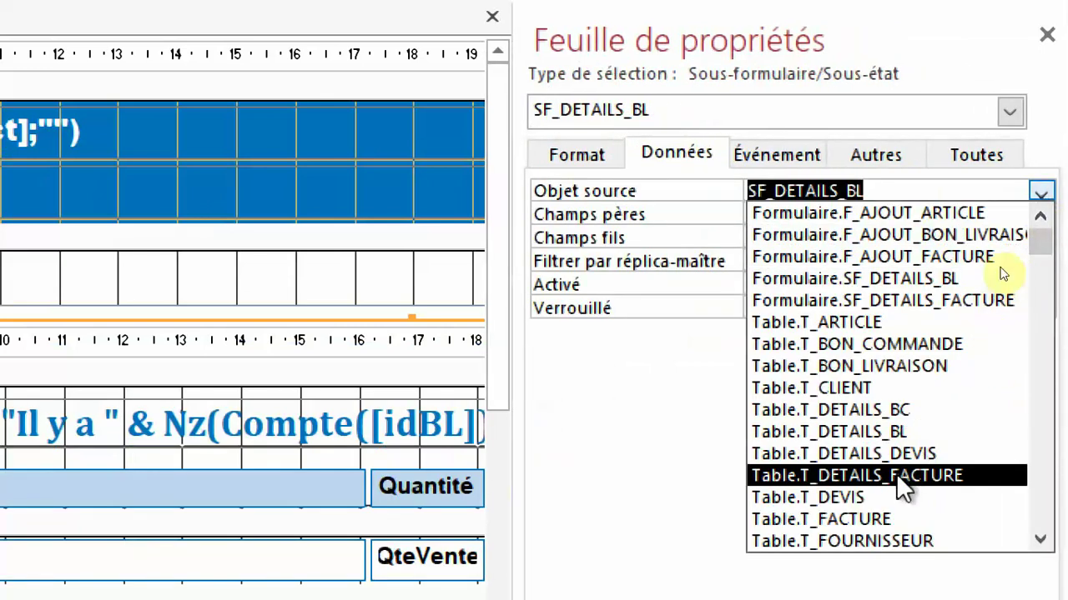
{"action": "left_click", "coordinate": [901, 302]}
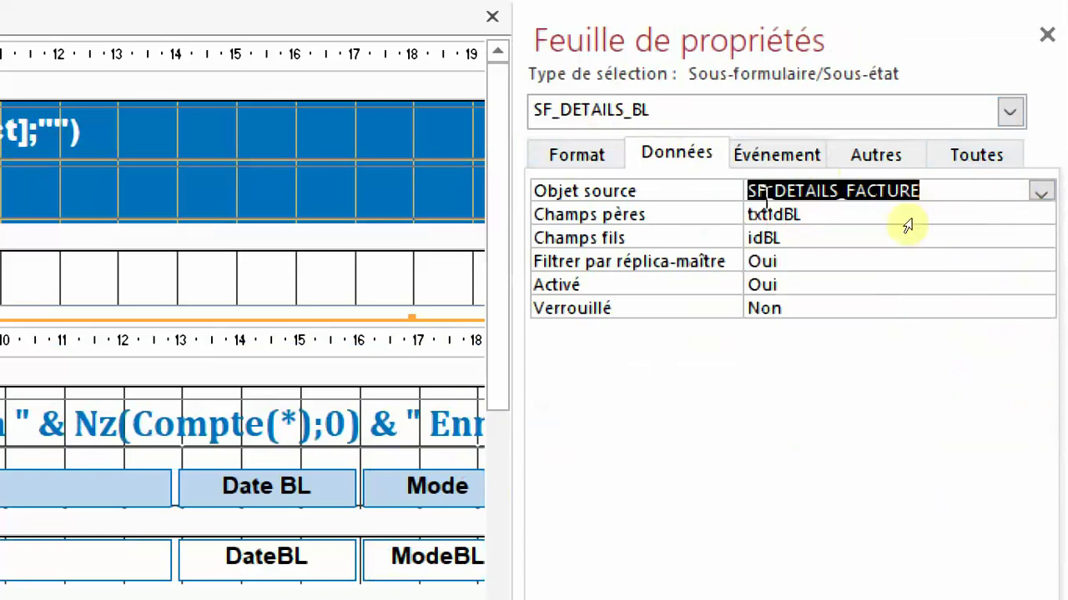
Step: Rename the subform control on the Détails Facture page to SF_DETAILS_FACTURE
{"action": "left_click", "coordinate": [869, 156]}
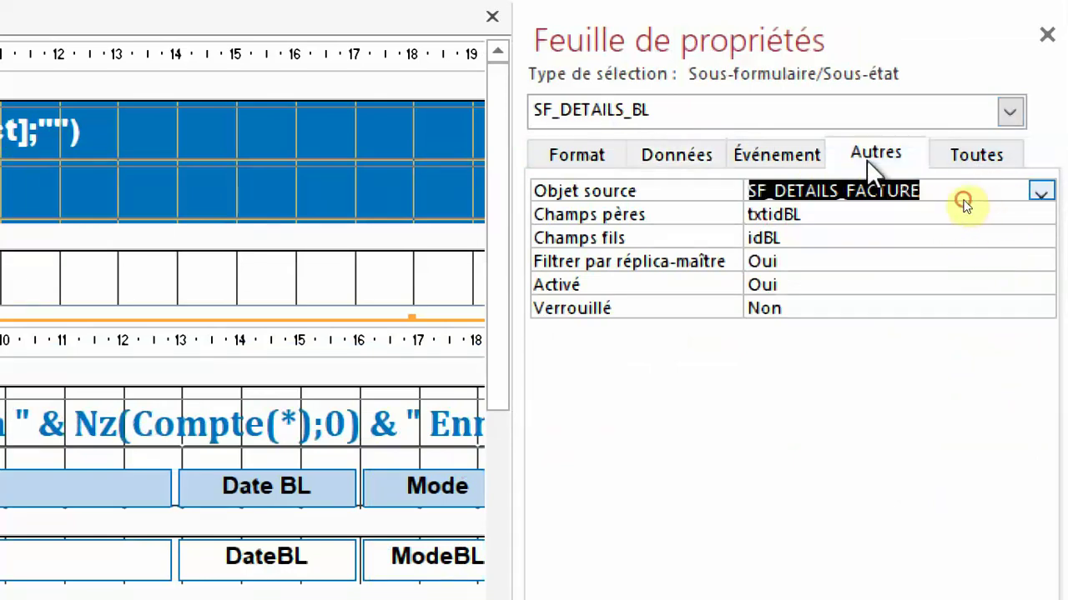
{"action": "left_click", "coordinate": [894, 192]}
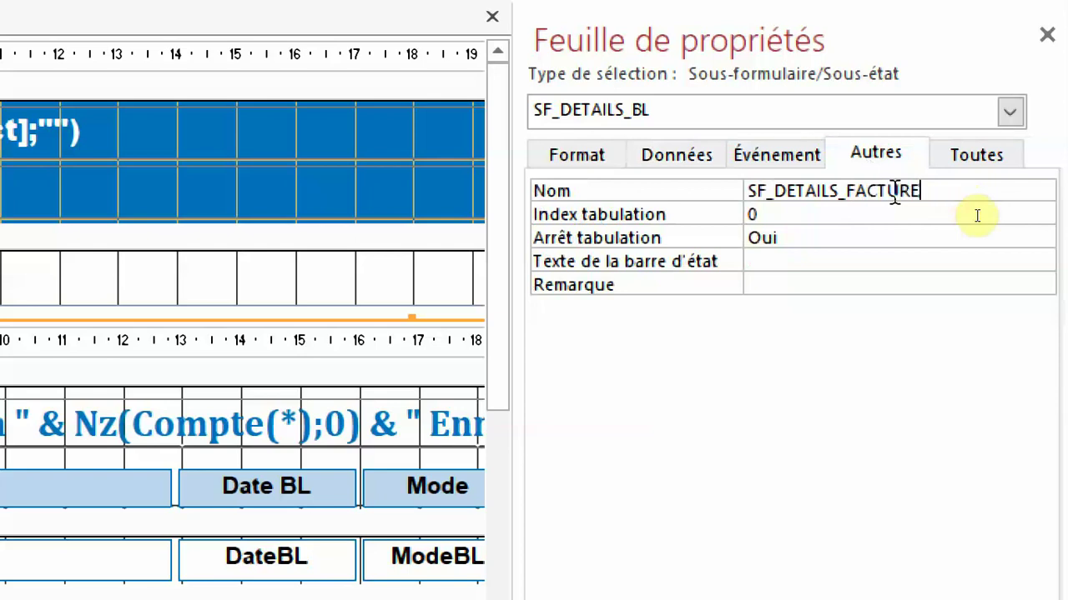
{"action": "key", "text": "Return"}
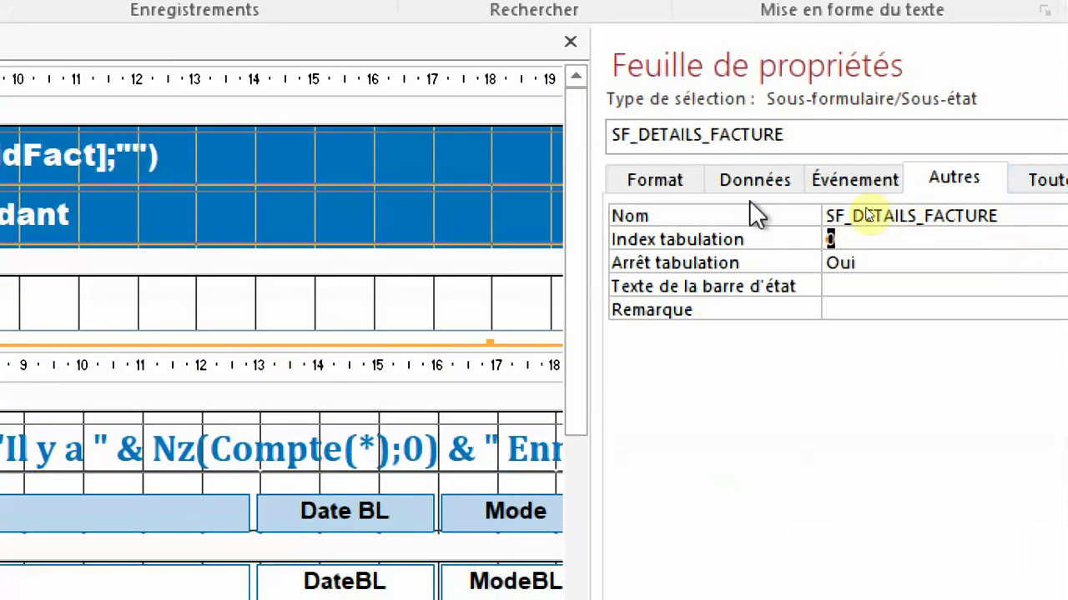
Step: Link the invoice details subform using txtidFact as the master field and idFact as the child field
{"action": "left_click", "coordinate": [750, 185]}
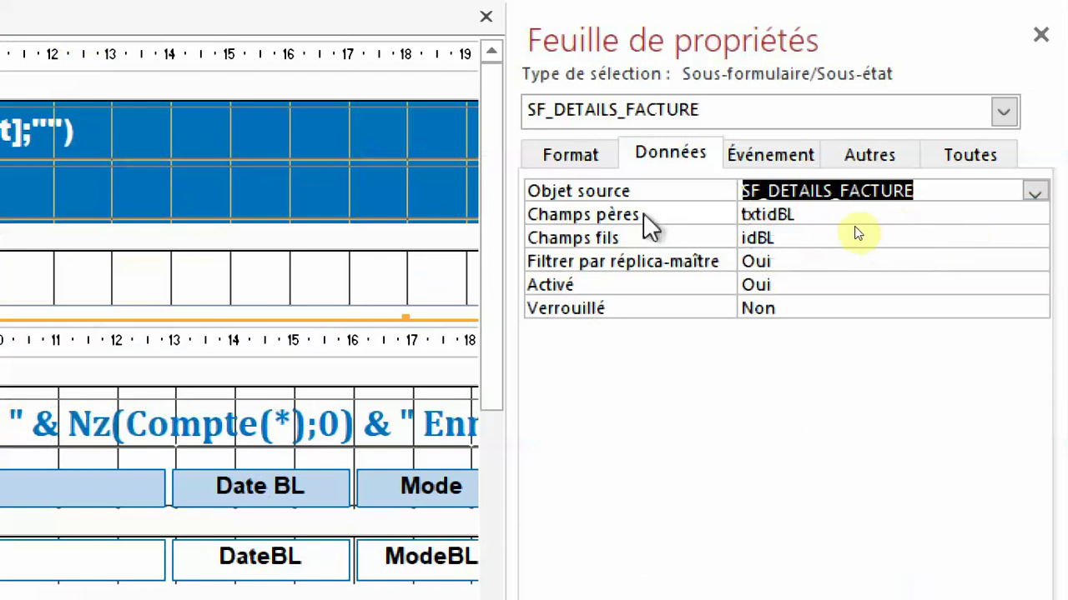
{"action": "left_click", "coordinate": [813, 217]}
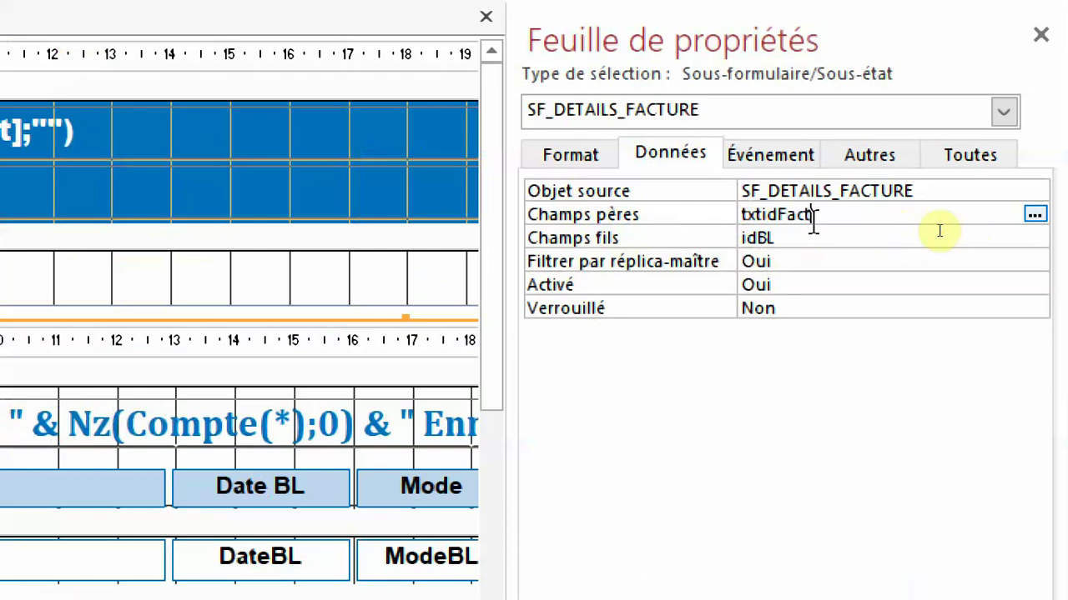
{"action": "key", "text": "Tab"}
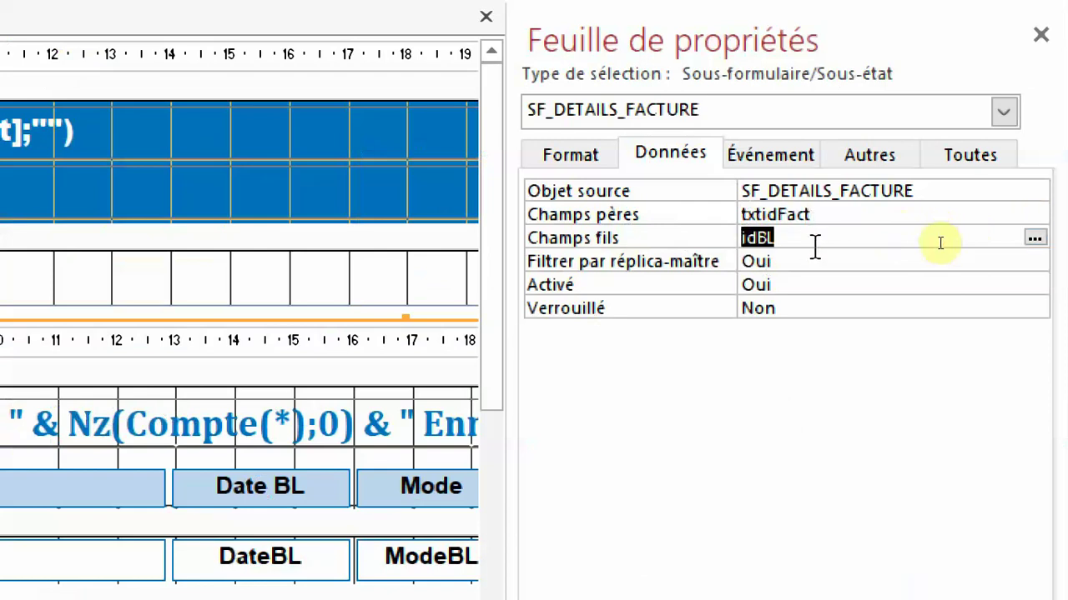
{"action": "left_click", "coordinate": [815, 245]}
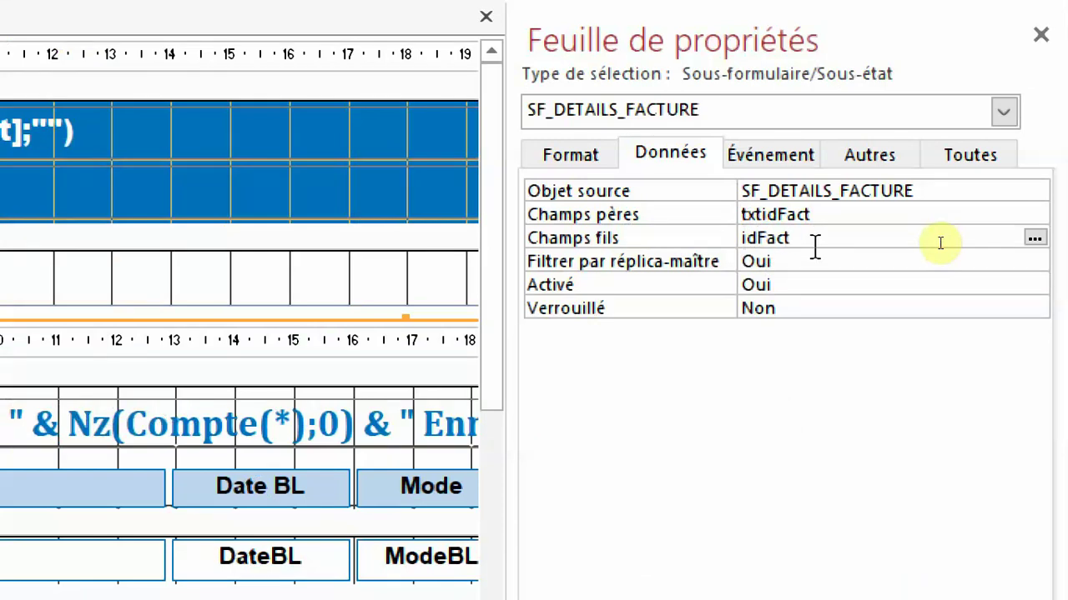
{"action": "key", "text": "Tab"}
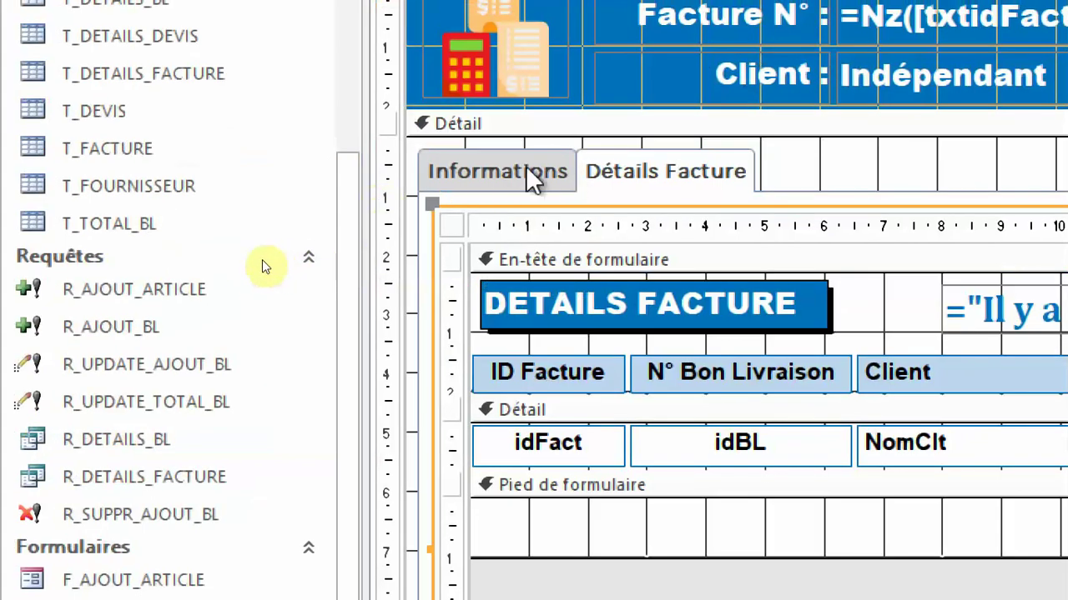
Step: Check the ID Facture field on the Informations page, return to the Détails Facture page and close the property sheet
{"action": "left_click", "coordinate": [527, 169]}
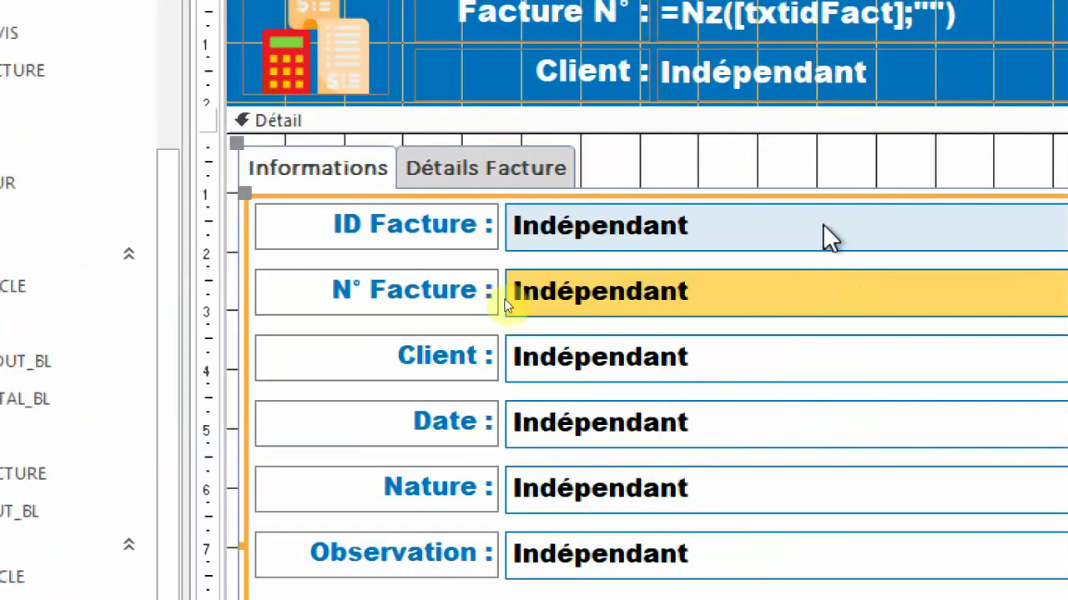
{"action": "left_click", "coordinate": [786, 242]}
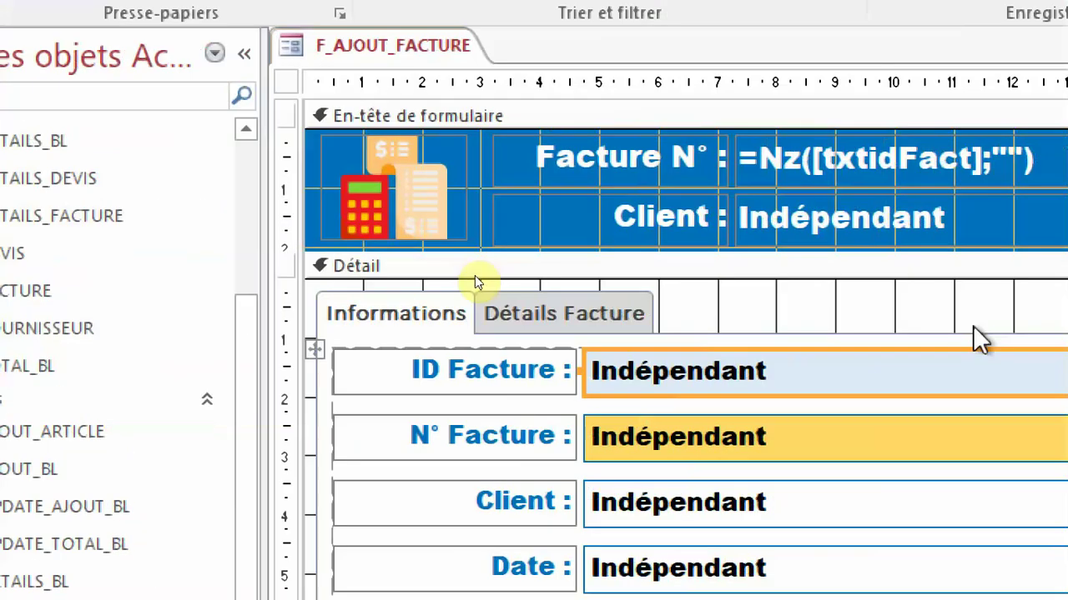
{"action": "left_click", "coordinate": [607, 316]}
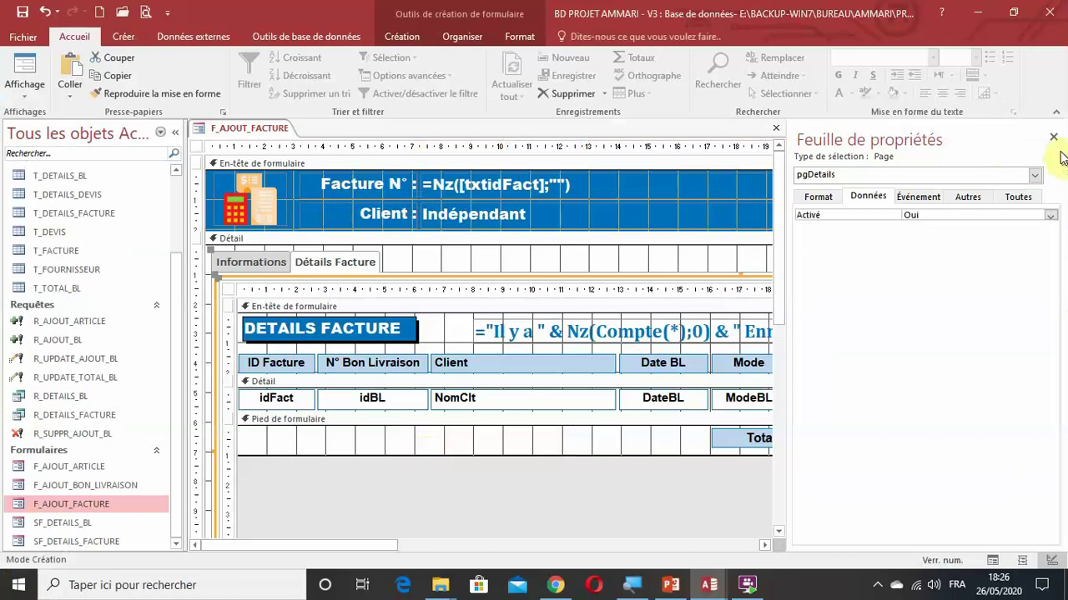
{"action": "left_click", "coordinate": [1052, 136]}
{"action": "left_click_drag", "start_coordinate": [632, 548], "coordinate": [608, 579]}
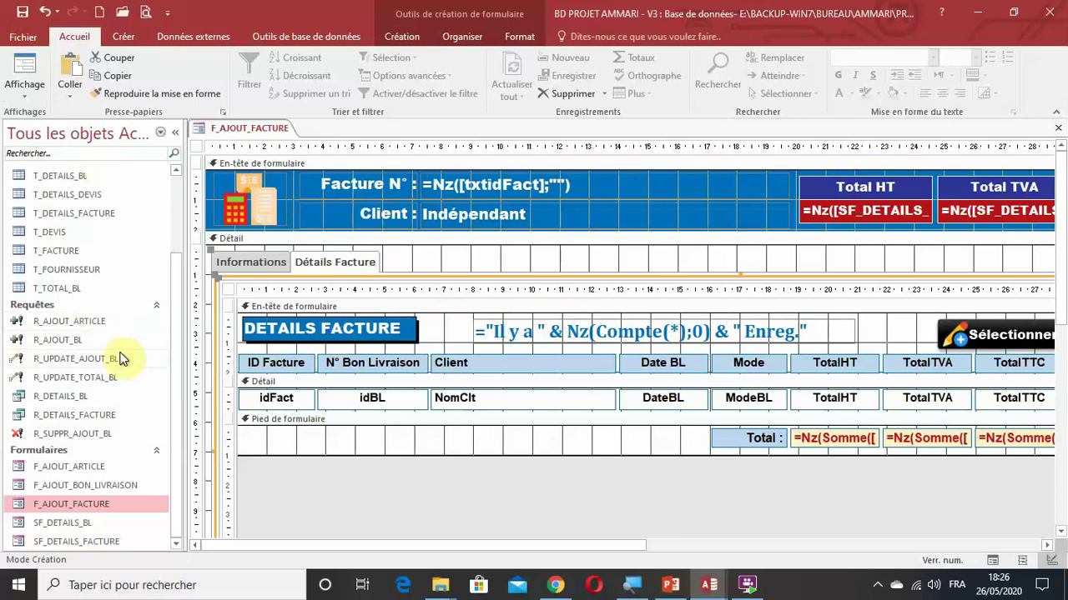
{"action": "scroll", "coordinate": [124, 352], "scroll_direction": "up", "scroll_amount": 1}
{"action": "scroll", "coordinate": [125, 358], "scroll_direction": "down", "scroll_amount": 1}
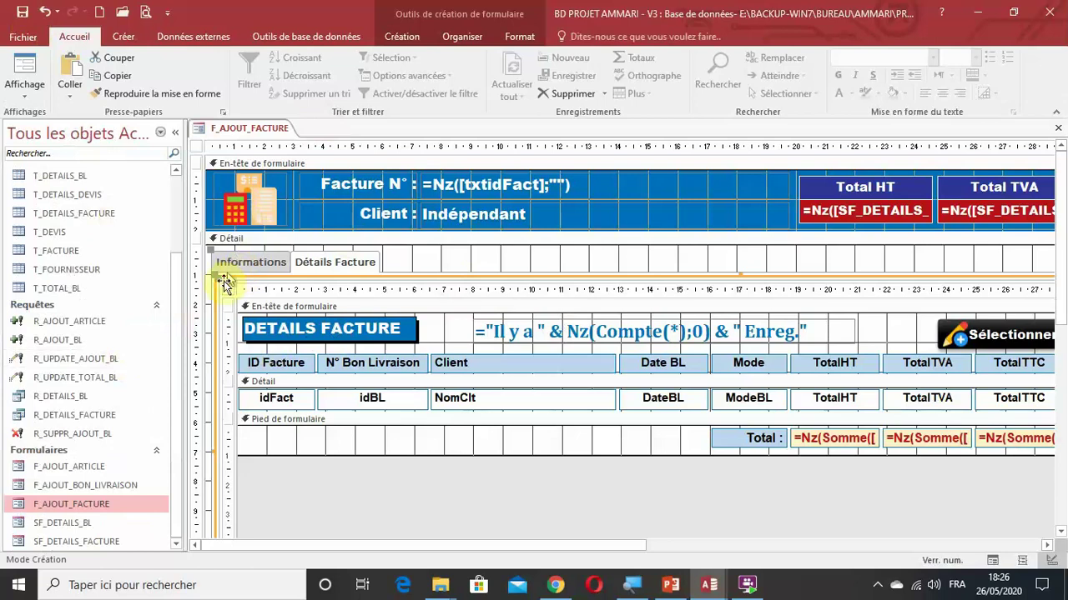
Step: Create a new append query in design view without source tables, targeting the table T_FACTURE in the current database
{"action": "left_click", "coordinate": [122, 38]}
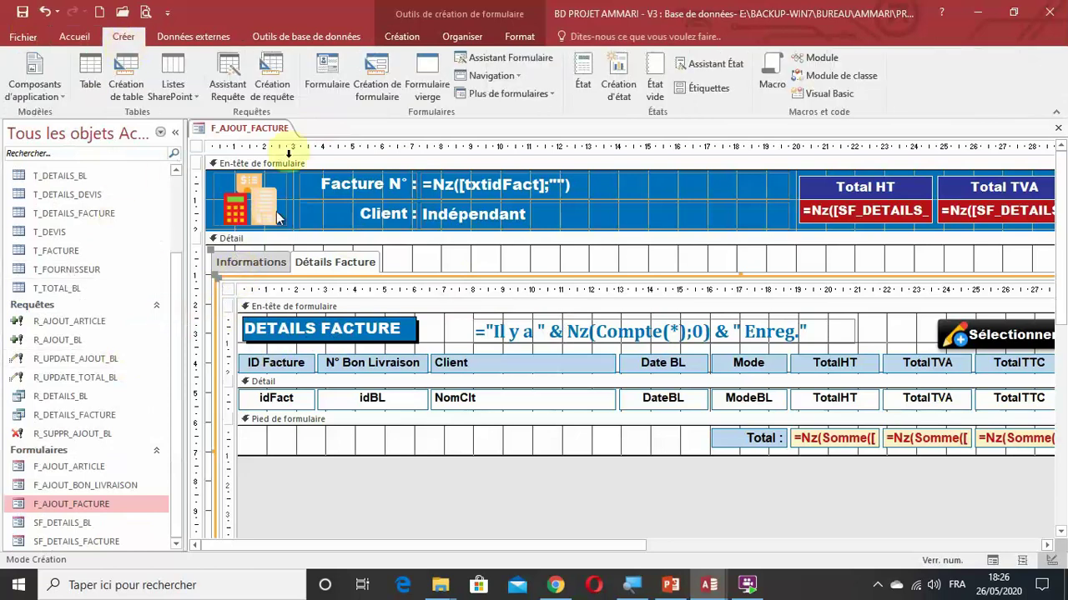
{"action": "left_click", "coordinate": [276, 94]}
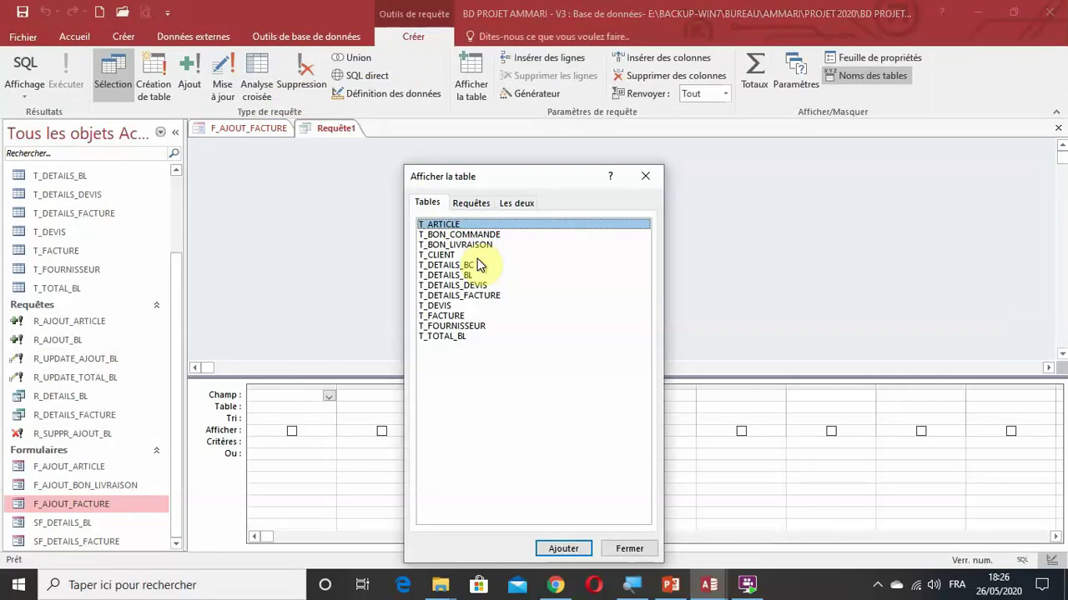
{"action": "left_click", "coordinate": [646, 176]}
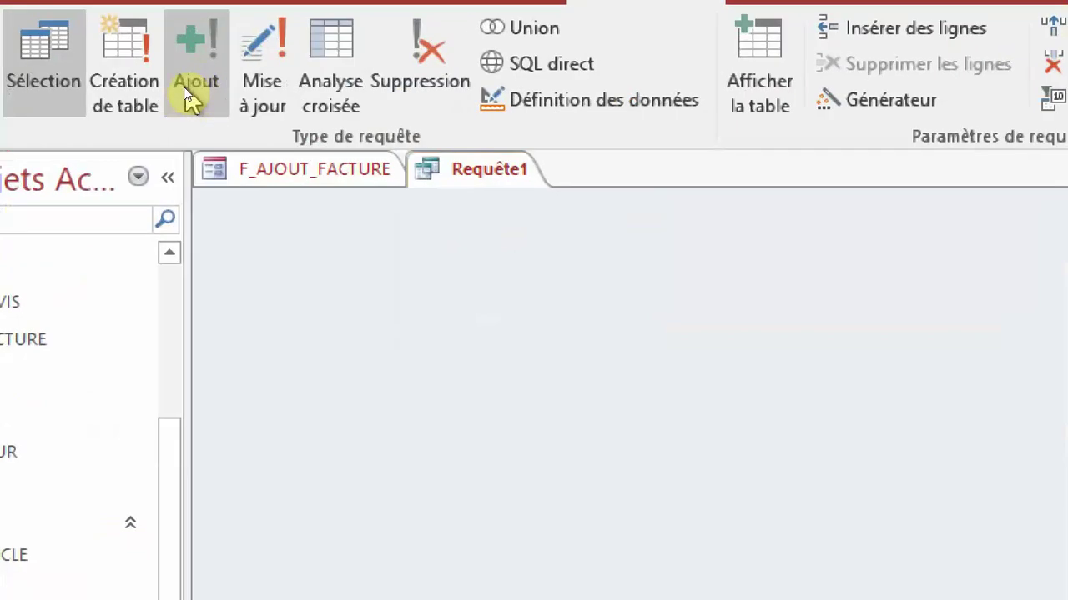
{"action": "left_click", "coordinate": [188, 90]}
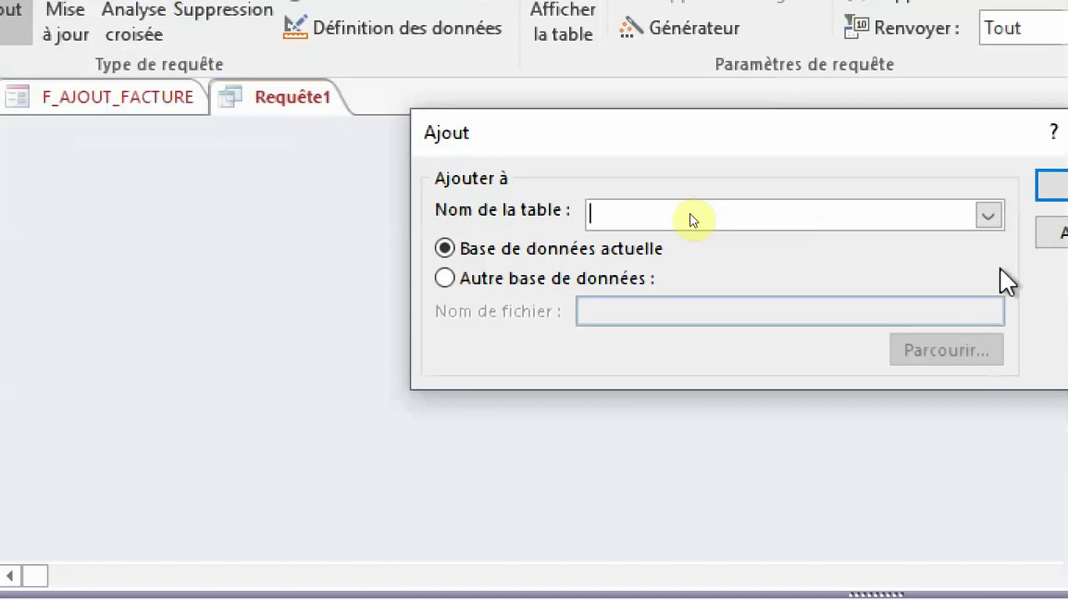
{"action": "left_click", "coordinate": [989, 215]}
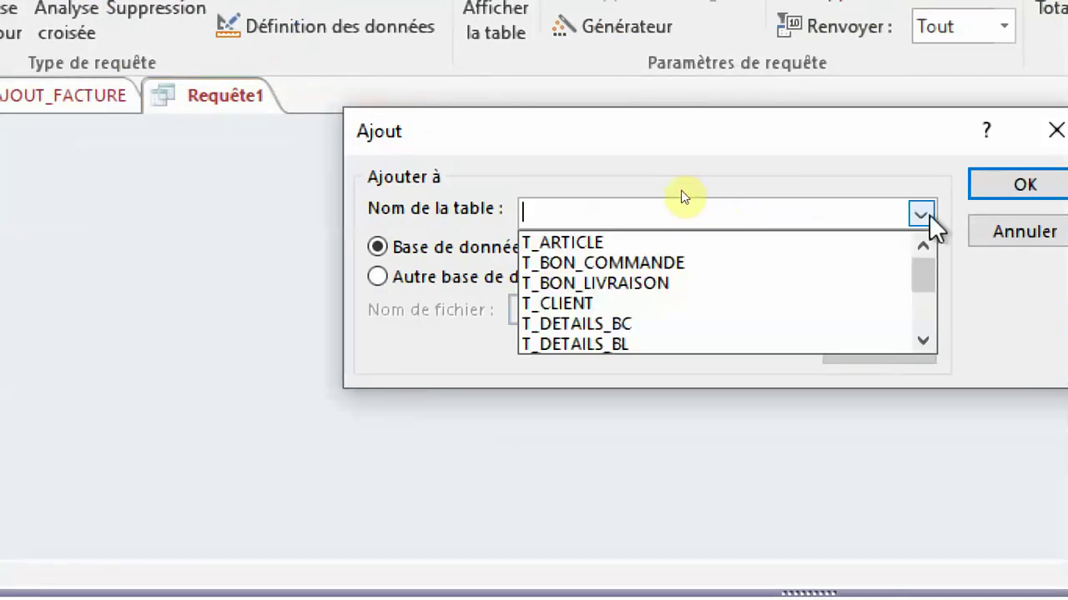
{"action": "scroll", "coordinate": [884, 250], "scroll_direction": "down", "scroll_amount": 2}
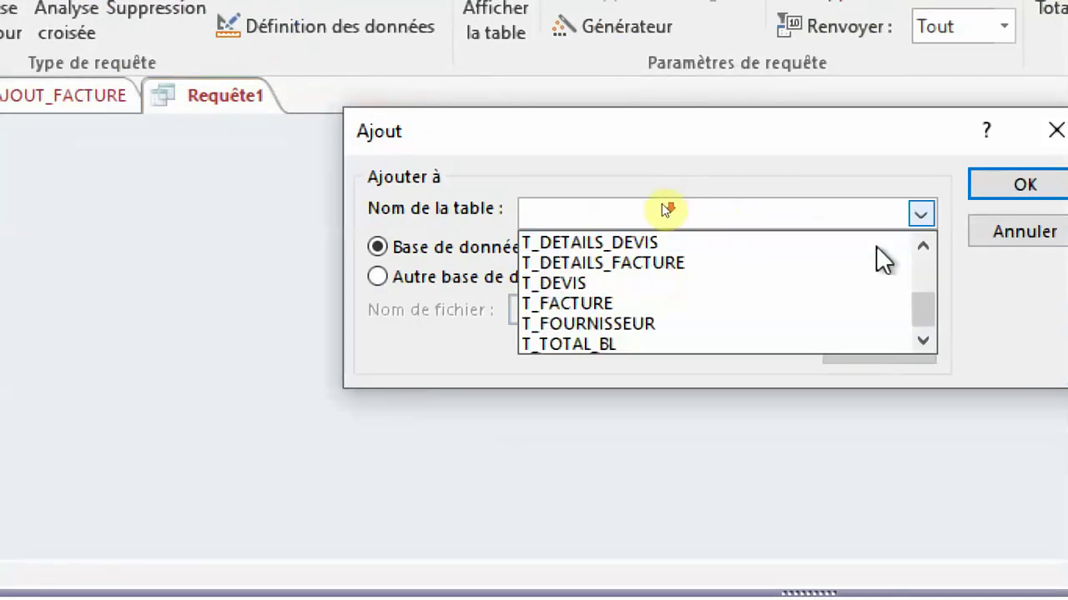
{"action": "left_click", "coordinate": [667, 304]}
{"action": "left_click", "coordinate": [983, 187]}
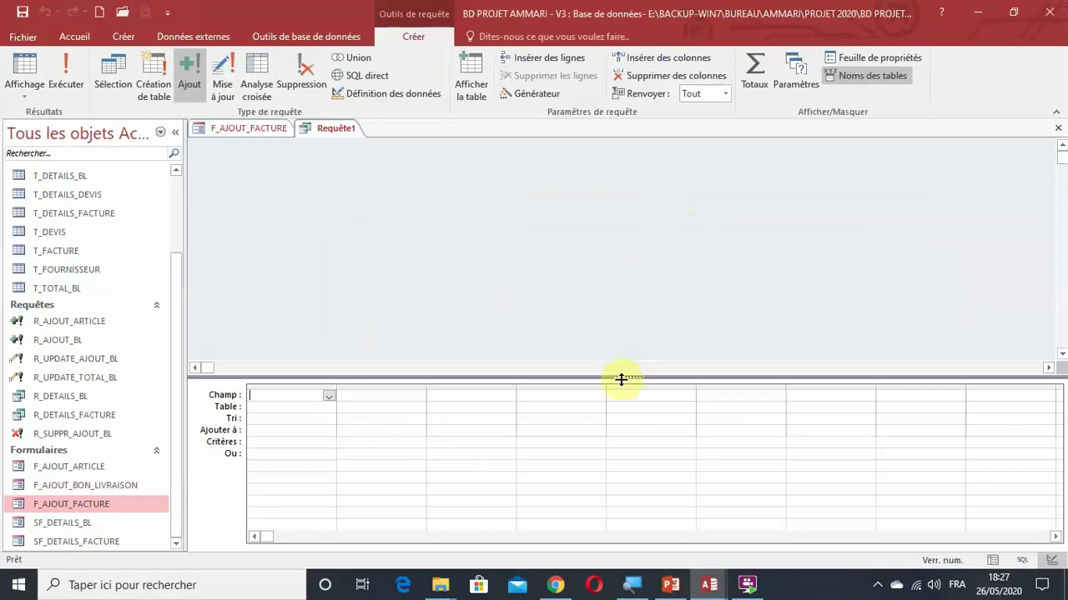
Step: Enlarge the query design grid and set idFact and NumFact as the append-to fields of the first two columns
{"action": "left_click_drag", "start_coordinate": [620, 378], "coordinate": [610, 205]}
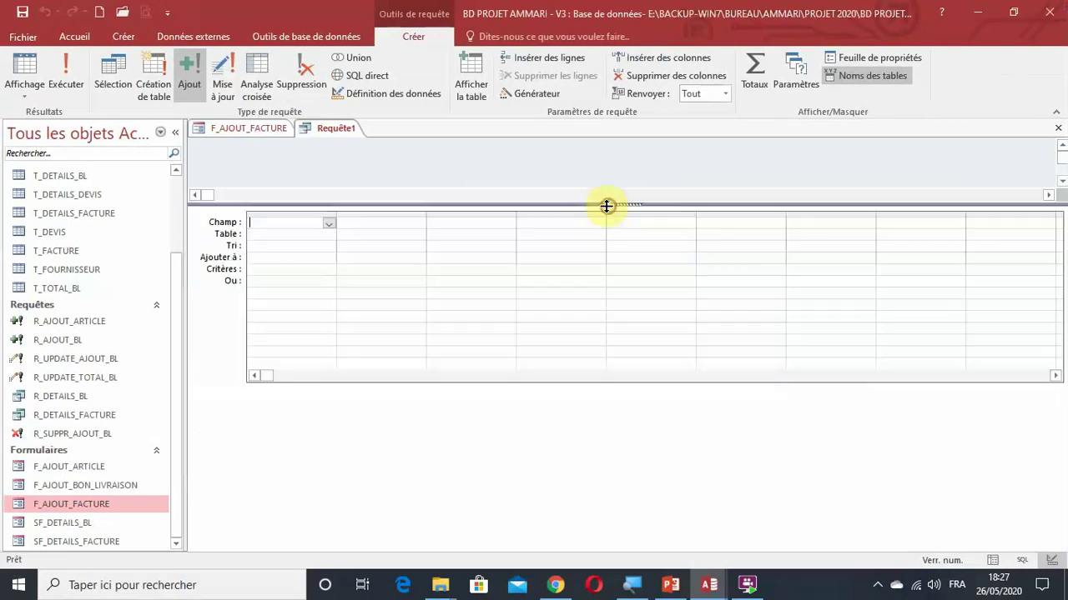
{"action": "left_click", "coordinate": [286, 255]}
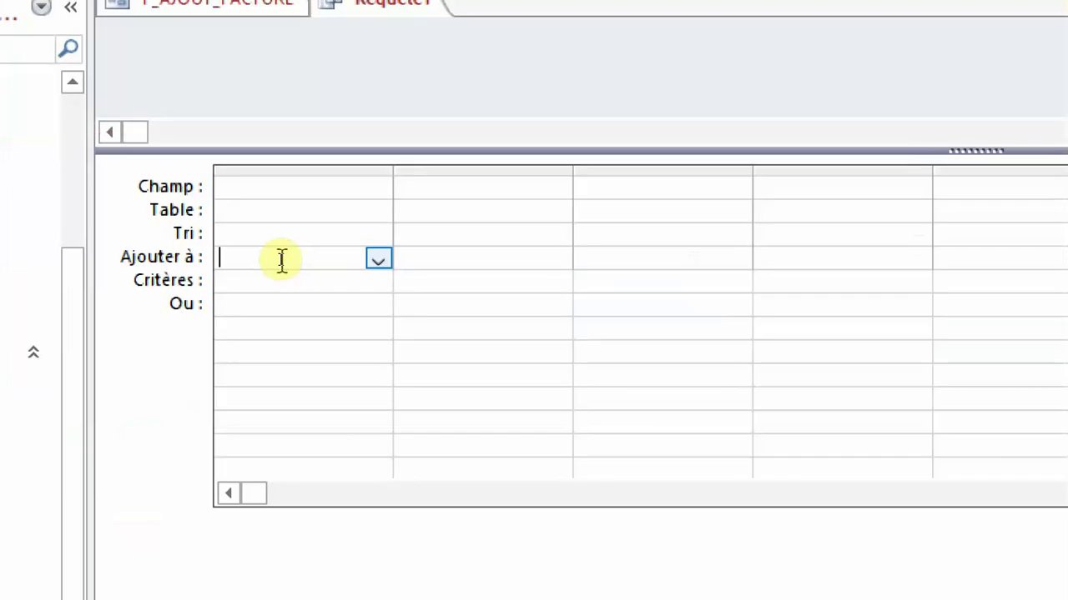
{"action": "left_click", "coordinate": [329, 258]}
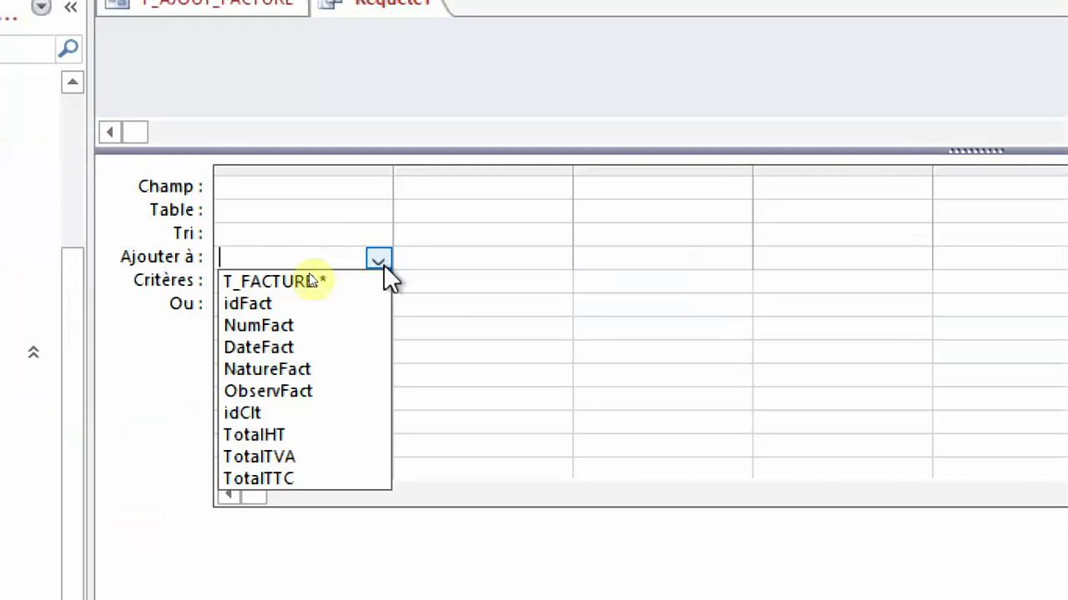
{"action": "left_click", "coordinate": [318, 304]}
{"action": "left_click", "coordinate": [484, 259]}
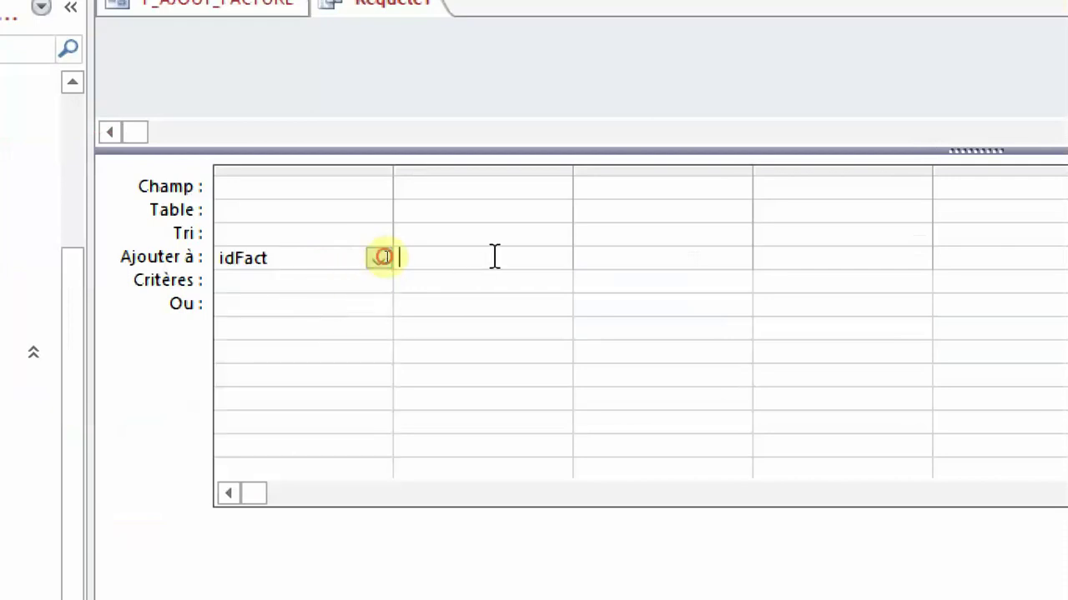
{"action": "left_click", "coordinate": [559, 260]}
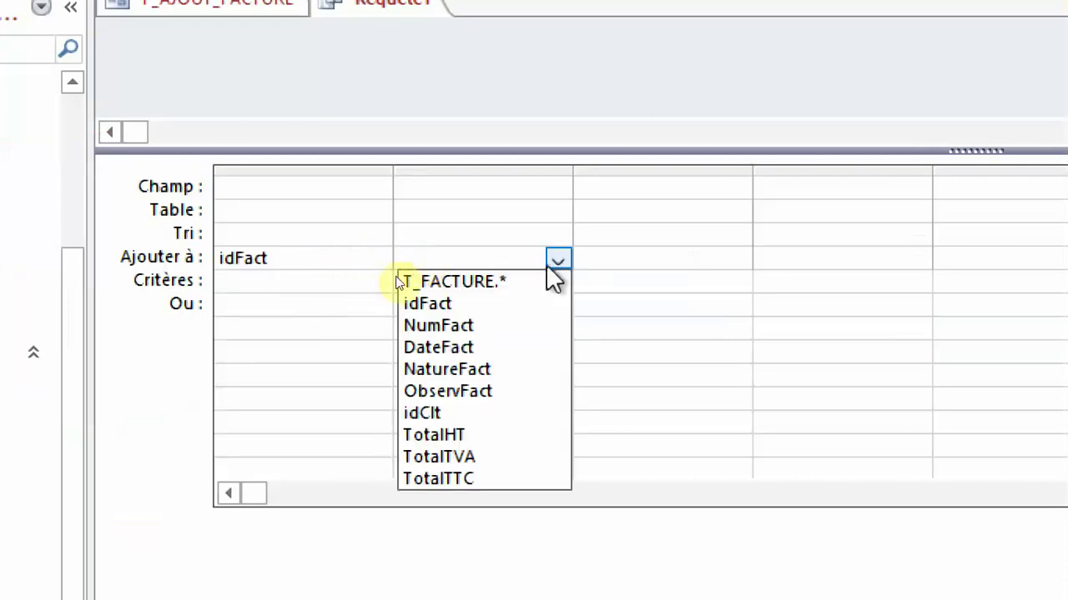
{"action": "left_click", "coordinate": [481, 329]}
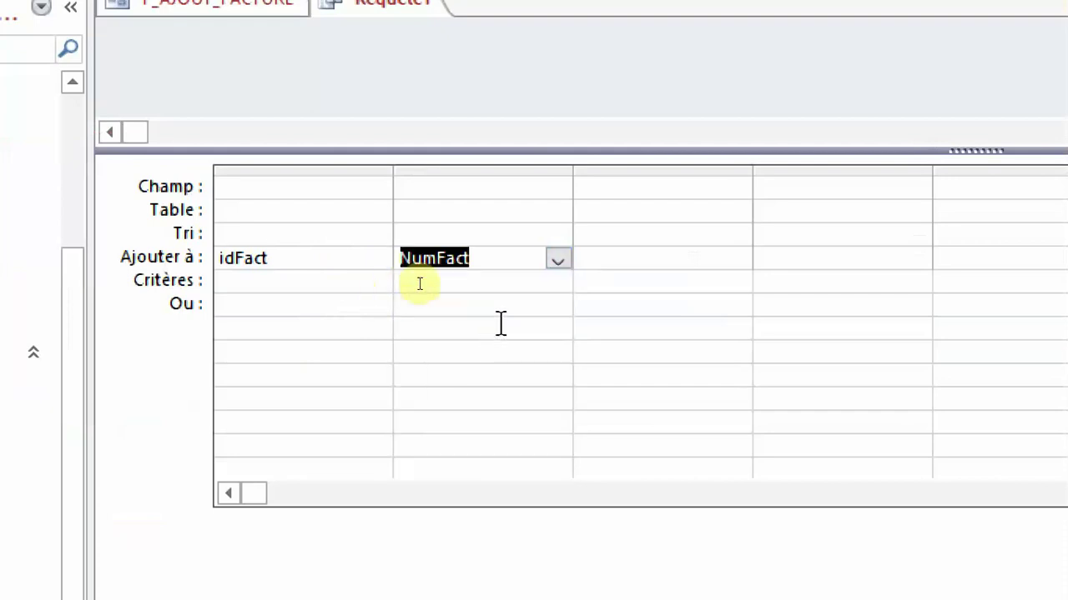
Step: Set idClt and DateFact as the append-to fields of the third and fourth query columns
{"action": "left_click", "coordinate": [650, 255]}
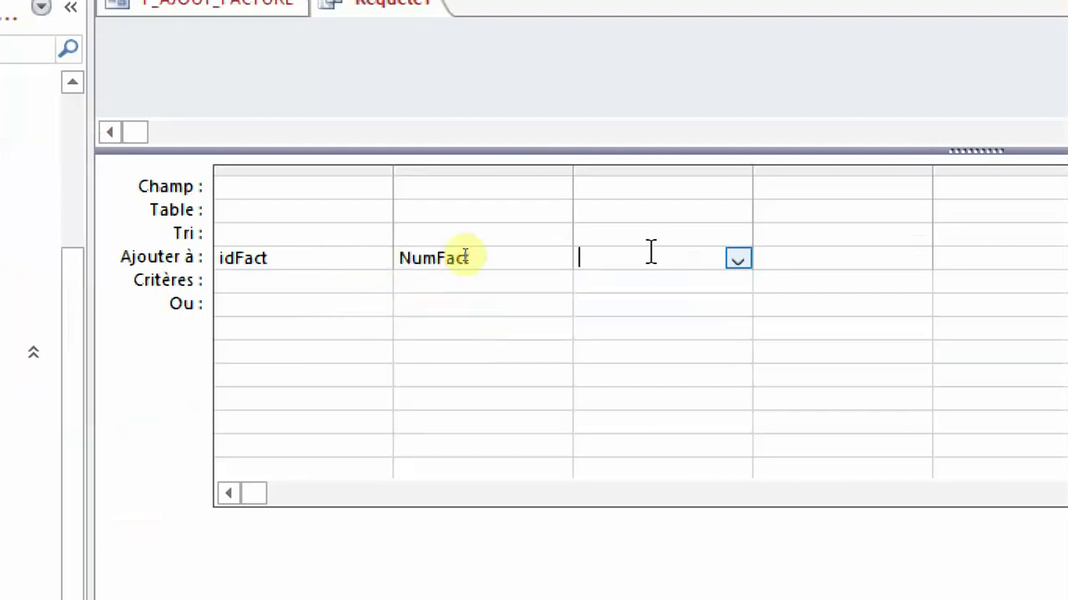
{"action": "left_click", "coordinate": [740, 263]}
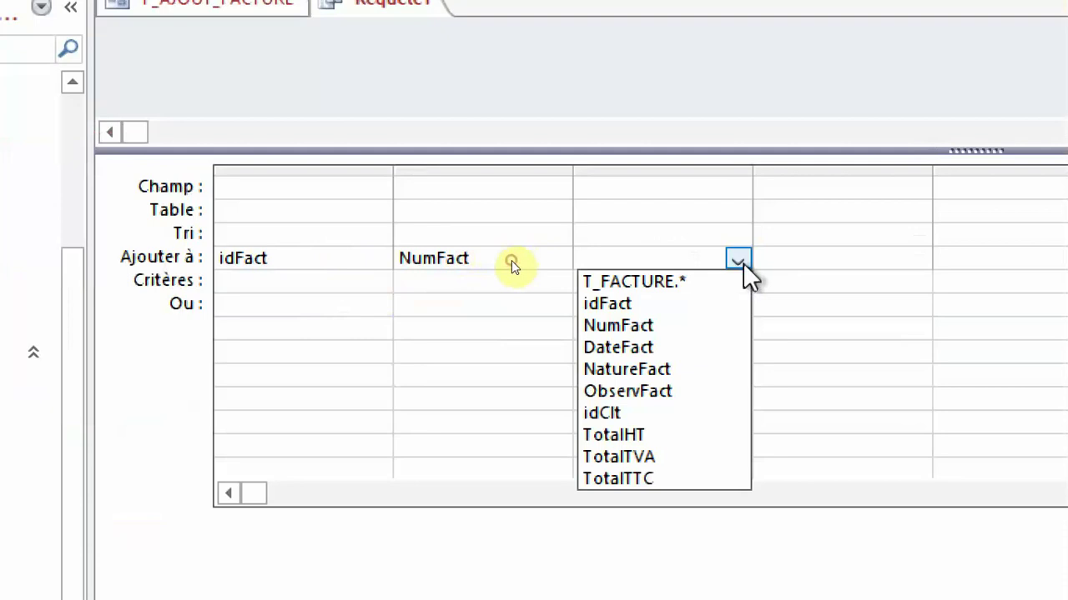
{"action": "left_click", "coordinate": [622, 414]}
{"action": "left_click", "coordinate": [909, 264]}
{"action": "left_click", "coordinate": [916, 260]}
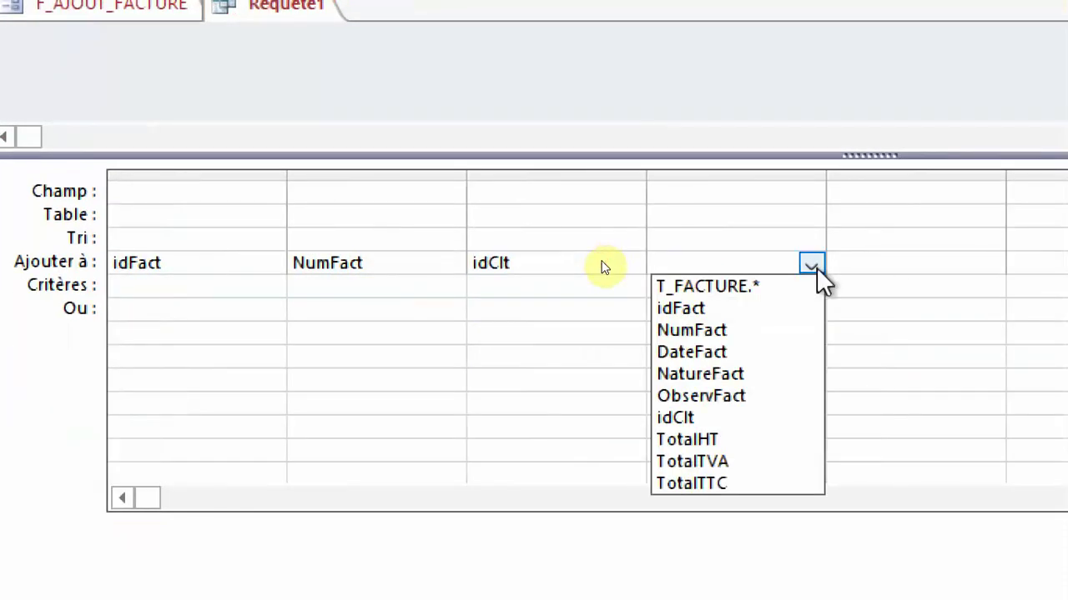
{"action": "left_click", "coordinate": [715, 352]}
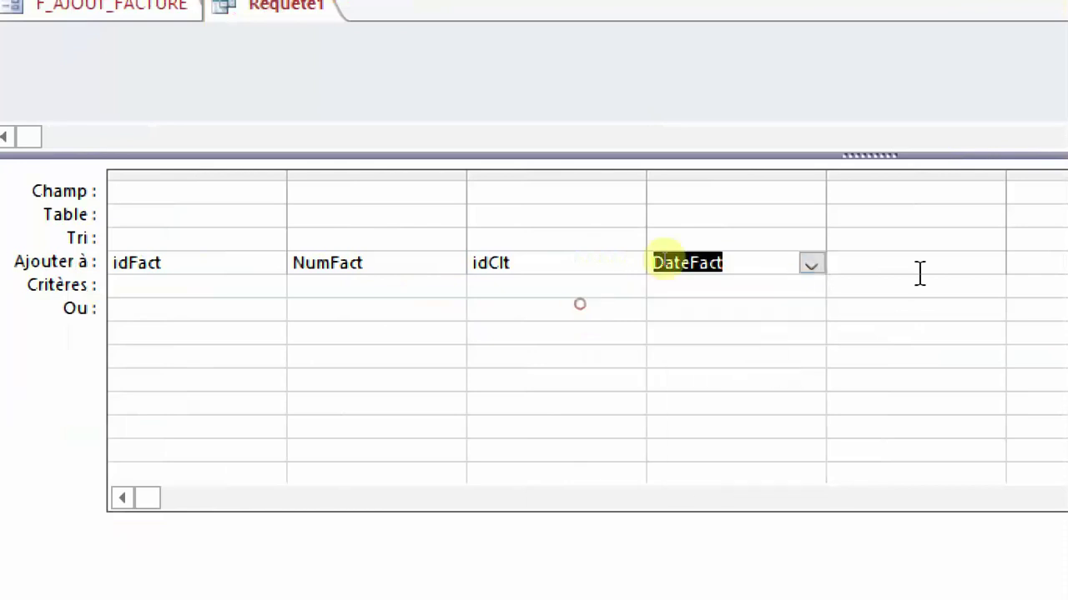
Step: Set NatureFact and ObservFact as the append-to fields of the fifth and sixth query columns
{"action": "left_click", "coordinate": [977, 261]}
{"action": "left_click", "coordinate": [990, 264]}
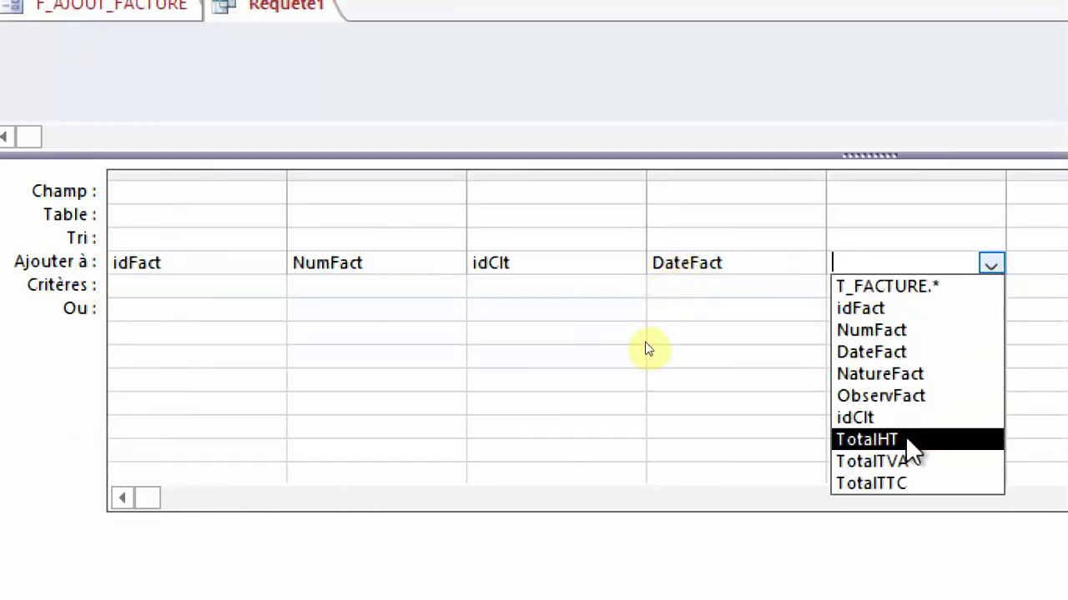
{"action": "left_click", "coordinate": [900, 374]}
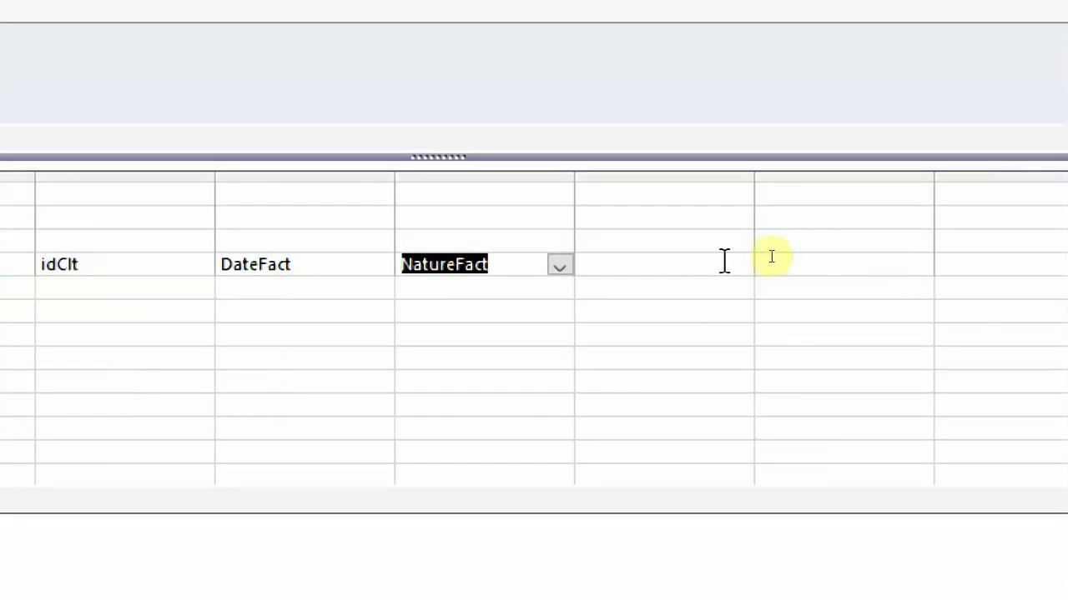
{"action": "left_click", "coordinate": [725, 262]}
{"action": "left_click", "coordinate": [739, 265]}
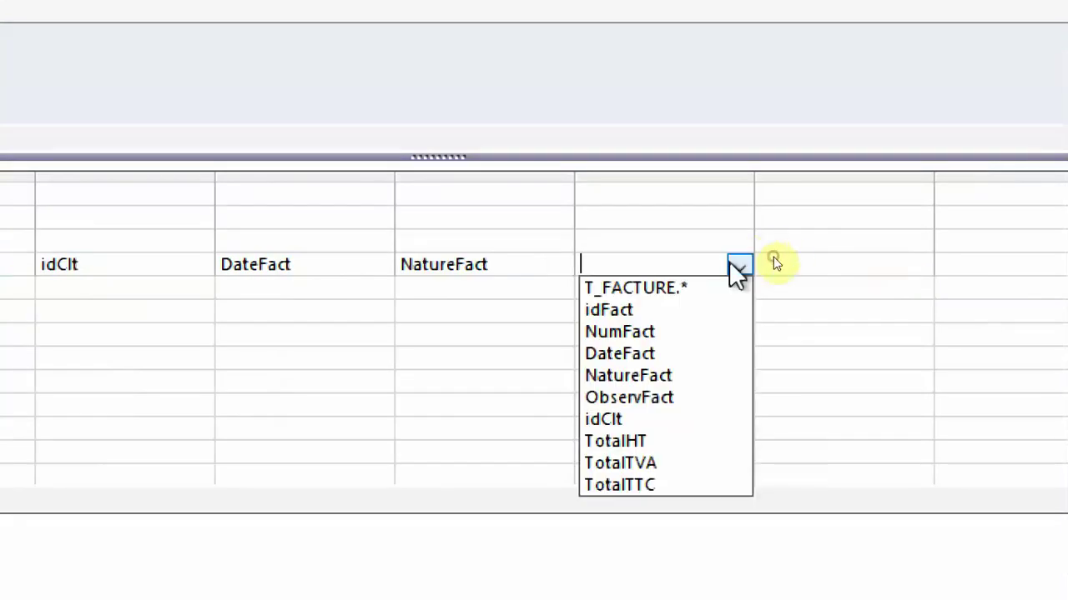
{"action": "left_click", "coordinate": [651, 395]}
Step: Compare the remaining T_FACTURE fields with the Informations page of F_AJOUT_FACTURE, then return to the append query
{"action": "left_click", "coordinate": [918, 268]}
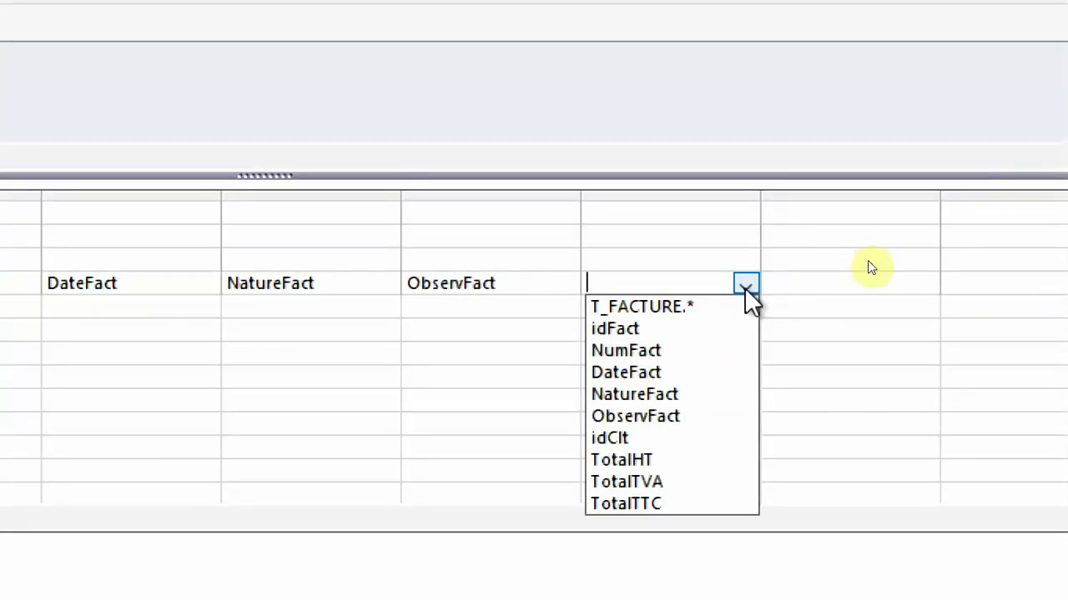
{"action": "left_click", "coordinate": [918, 269]}
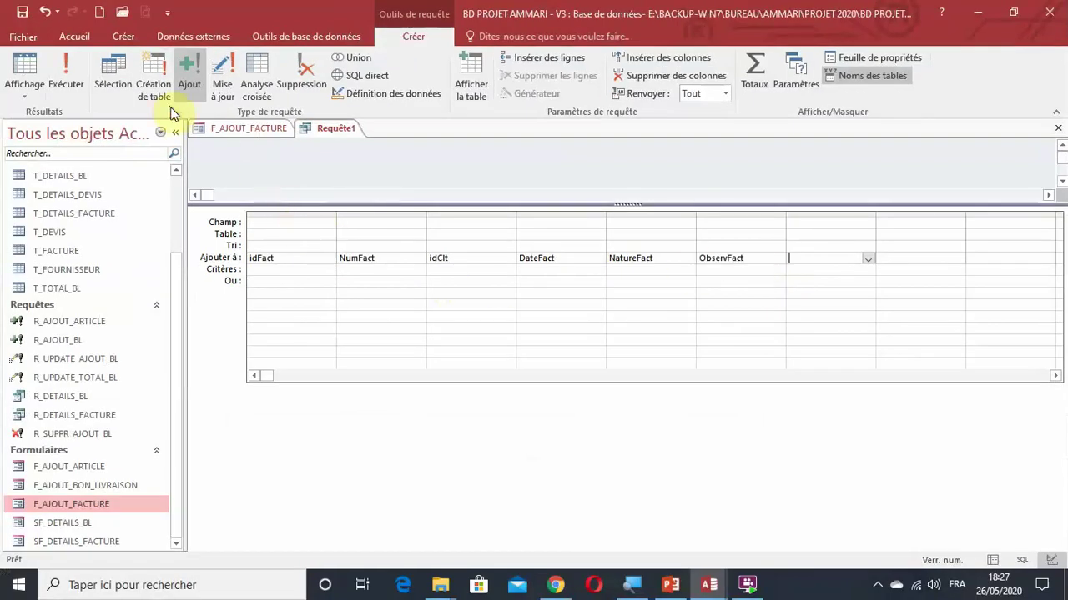
{"action": "left_click", "coordinate": [239, 130]}
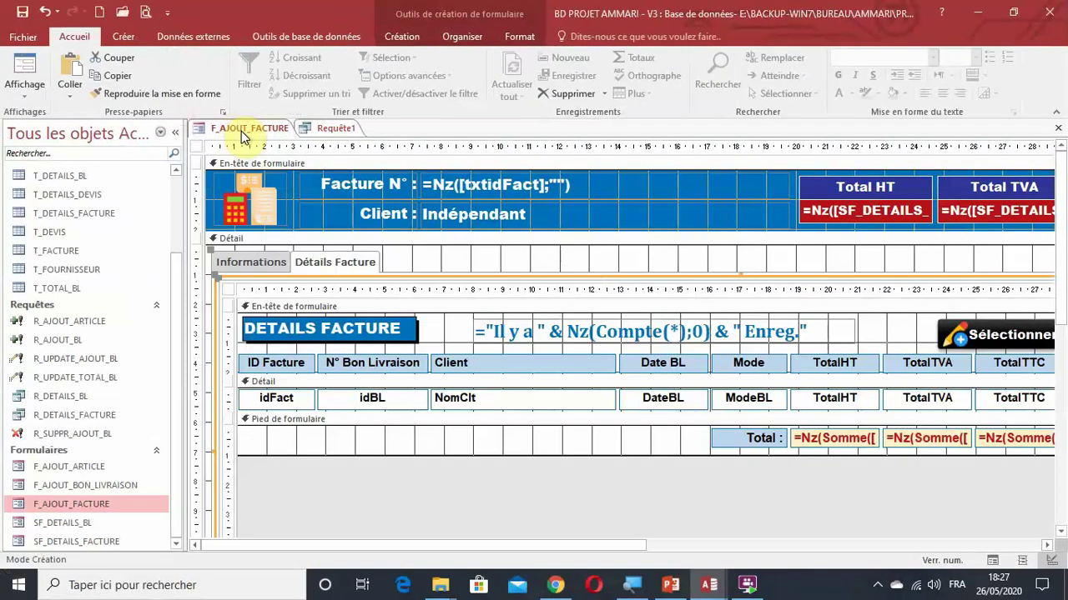
{"action": "left_click", "coordinate": [277, 267]}
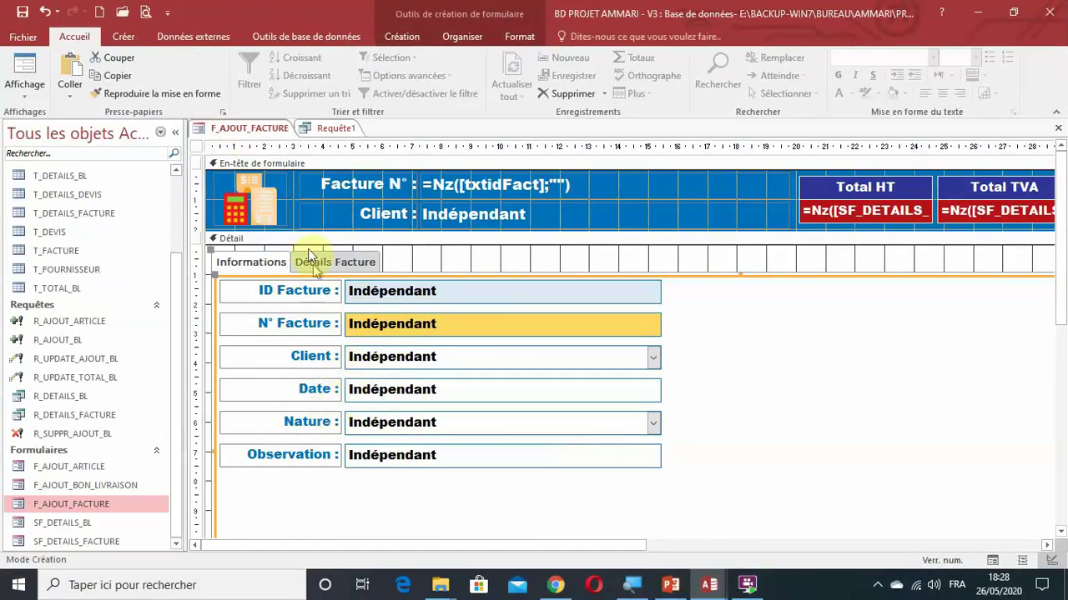
{"action": "left_click", "coordinate": [332, 127]}
Step: Build the idFact column's source expression as Formulaires![F_AJOUT_FACTURE]![txtidFact] from the loaded form's controls
{"action": "left_click", "coordinate": [287, 223]}
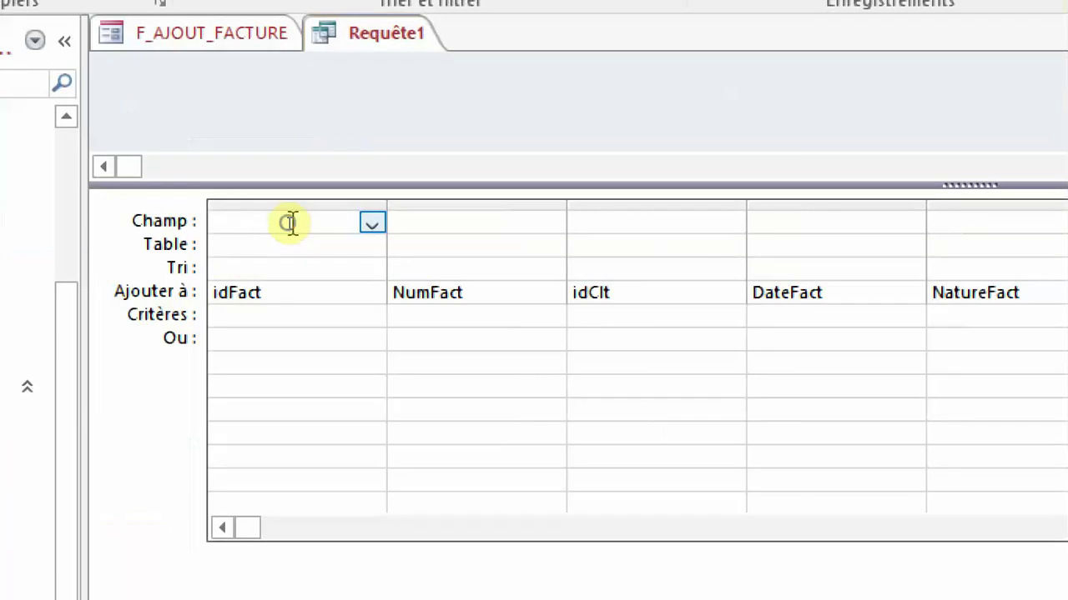
{"action": "right_click", "coordinate": [290, 222]}
{"action": "left_click", "coordinate": [345, 430]}
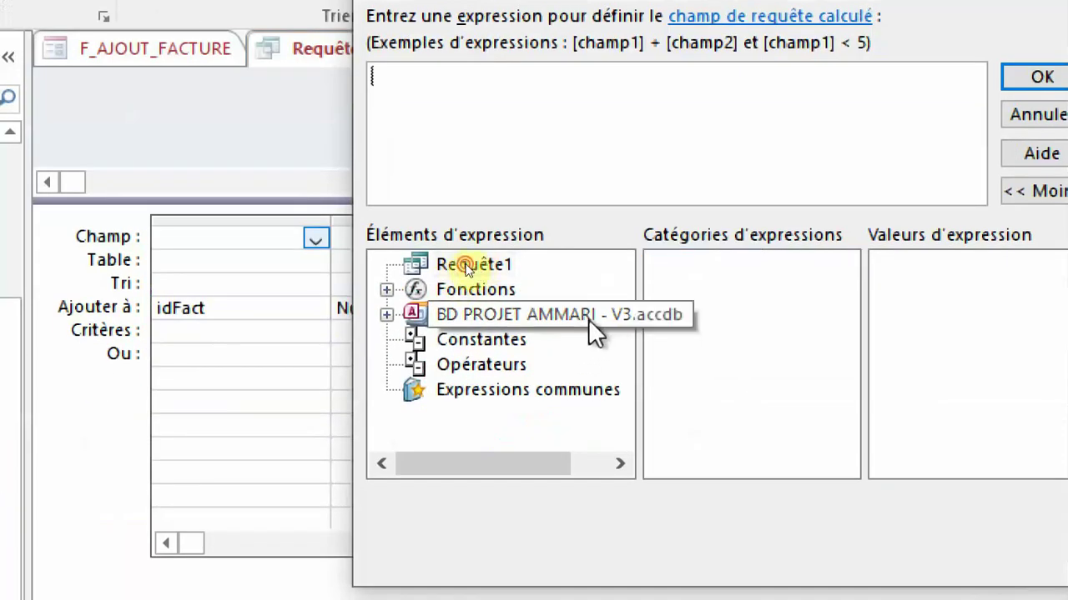
{"action": "double_click", "coordinate": [630, 410]}
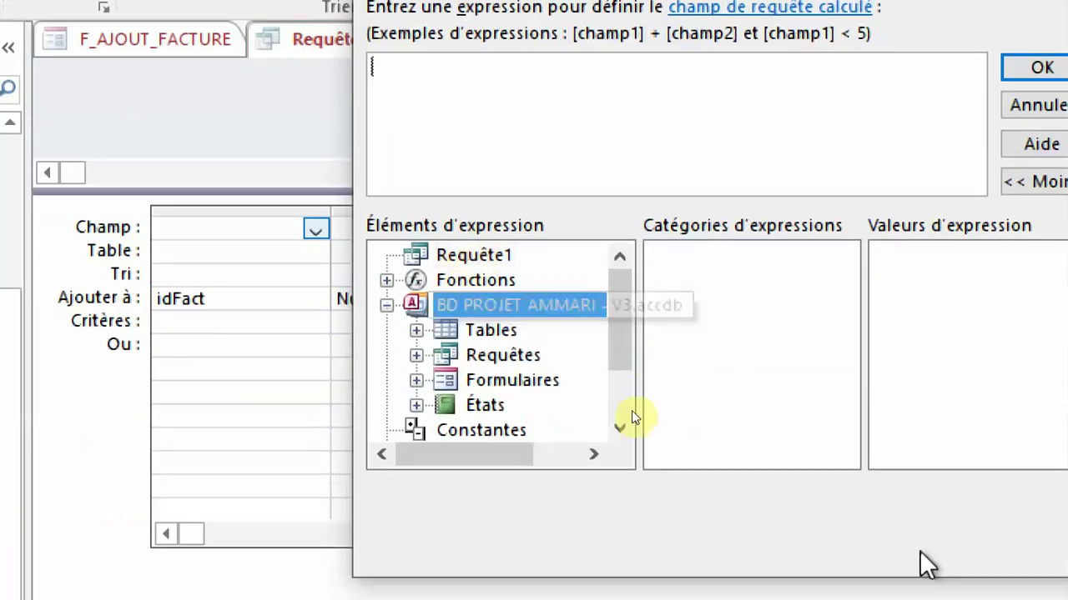
{"action": "left_click_drag", "start_coordinate": [370, 484], "coordinate": [191, 541]}
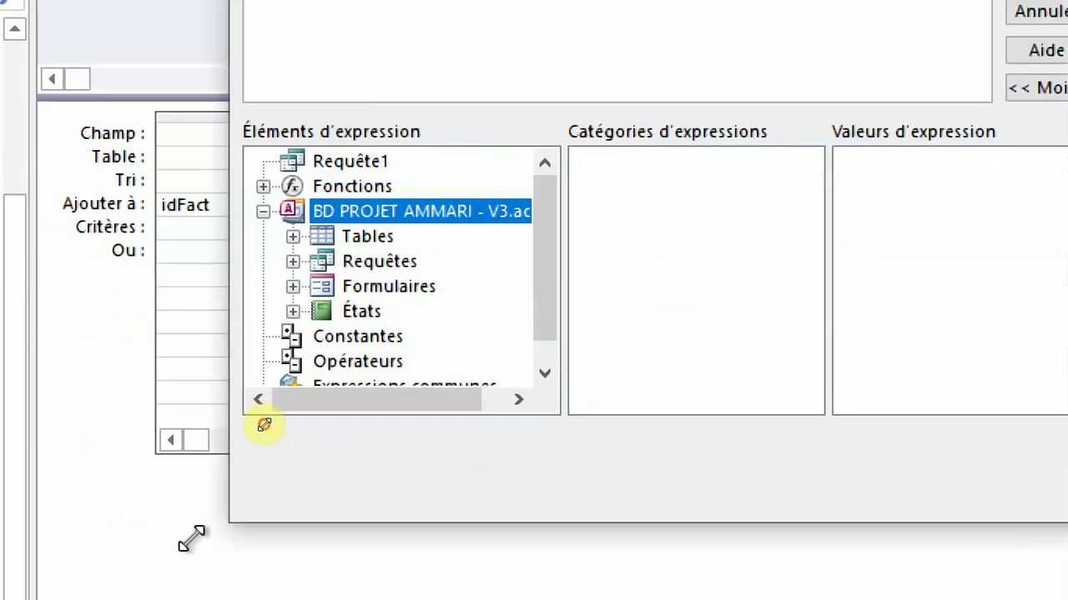
{"action": "double_click", "coordinate": [354, 288]}
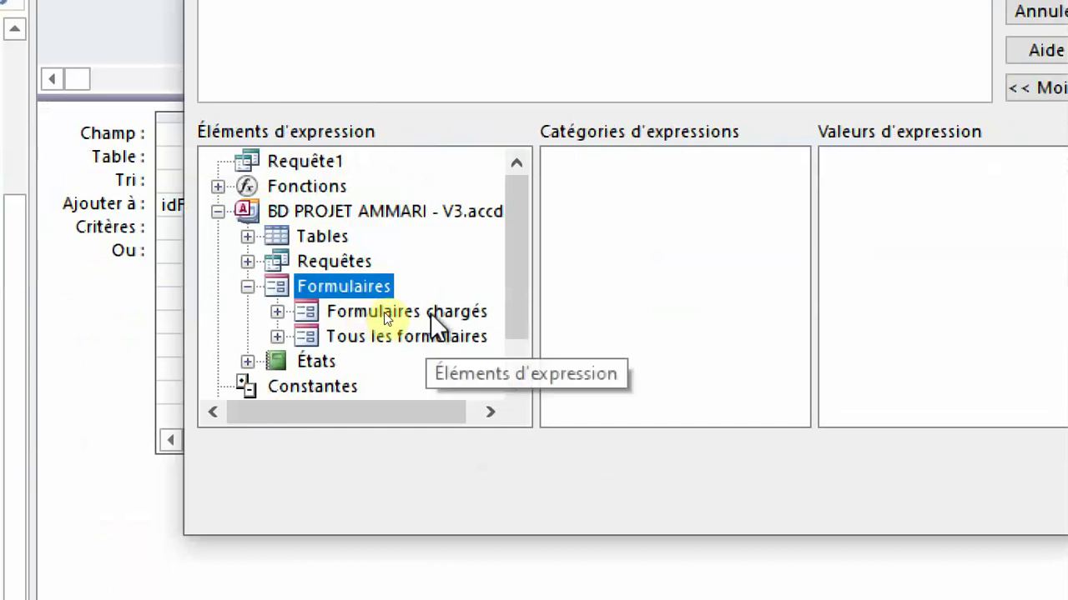
{"action": "double_click", "coordinate": [385, 315]}
{"action": "left_click", "coordinate": [393, 333]}
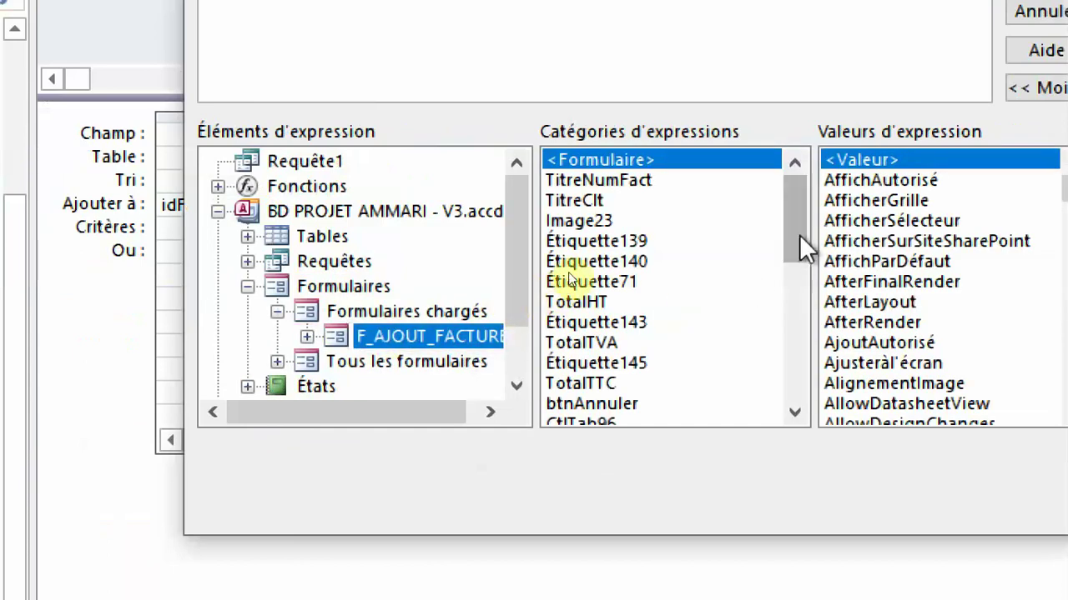
{"action": "left_click_drag", "start_coordinate": [799, 222], "coordinate": [804, 267]}
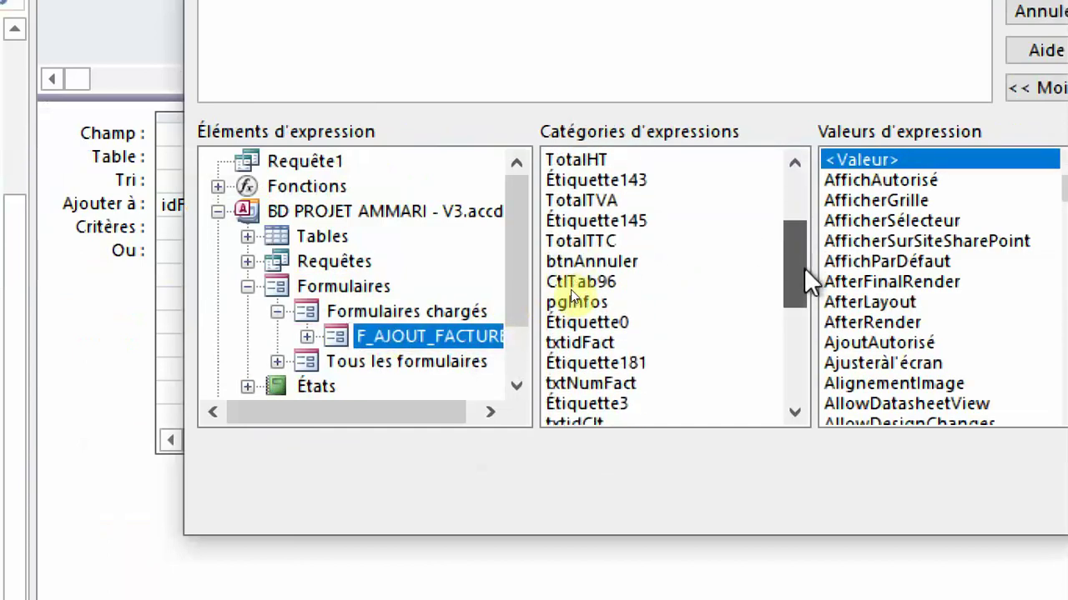
{"action": "left_click", "coordinate": [601, 344]}
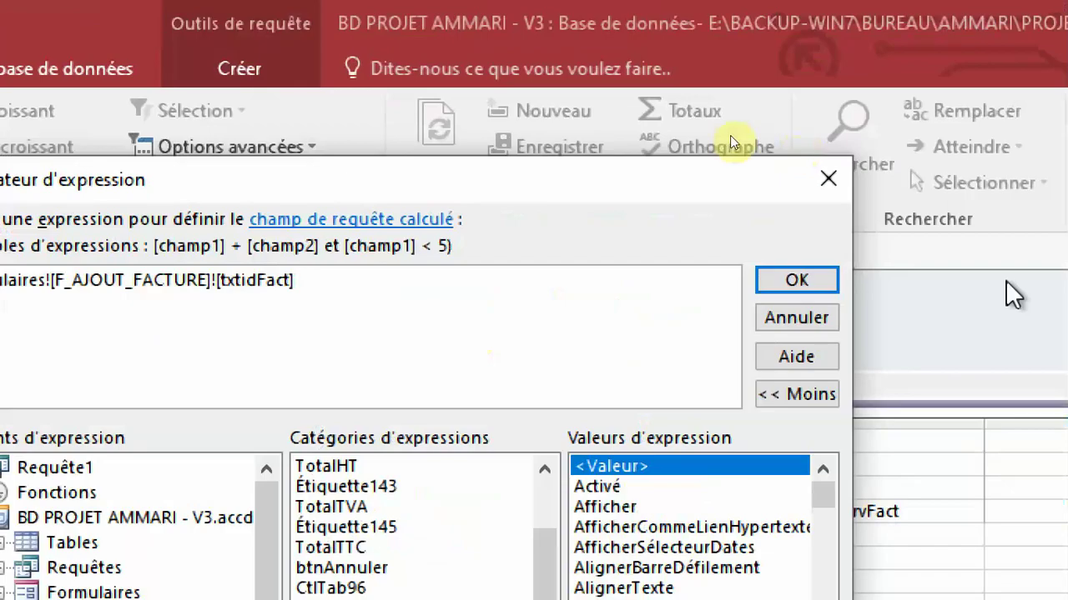
{"action": "left_click", "coordinate": [797, 280]}
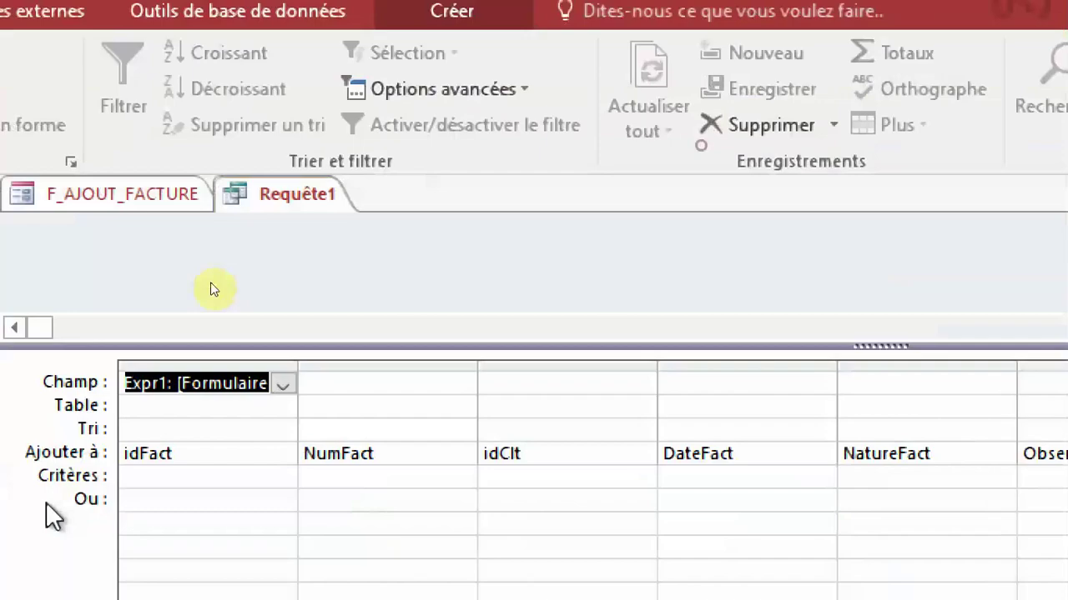
Step: Build the expression Formulaires![F_AJOUT_FACTURE]![txtNumFact] as the source for the NumFact column
{"action": "left_click", "coordinate": [344, 392]}
{"action": "right_click", "coordinate": [358, 389]}
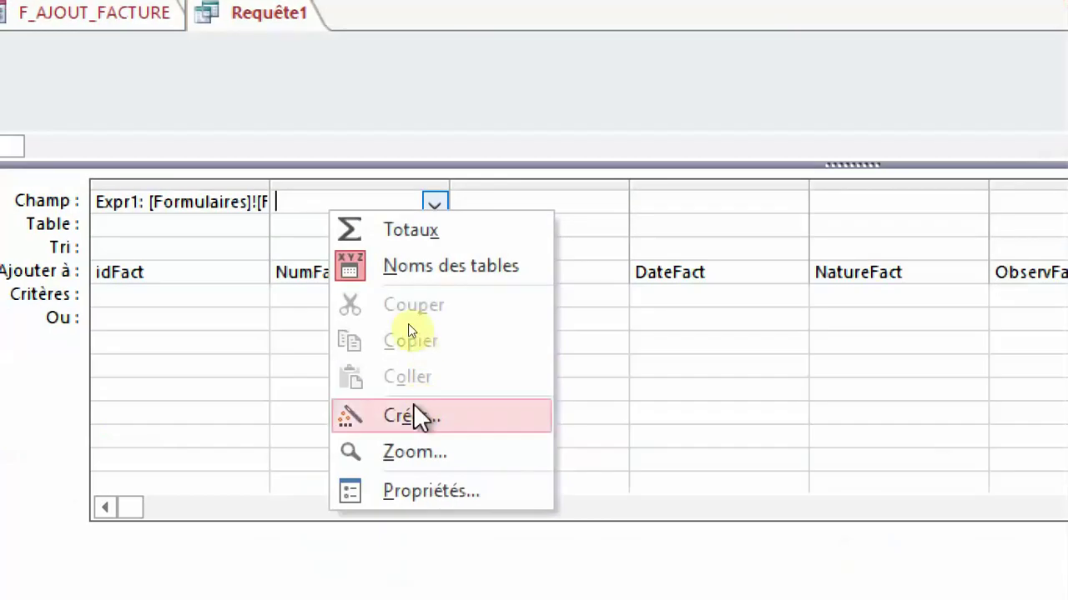
{"action": "left_click", "coordinate": [415, 416]}
{"action": "left_click", "coordinate": [464, 441]}
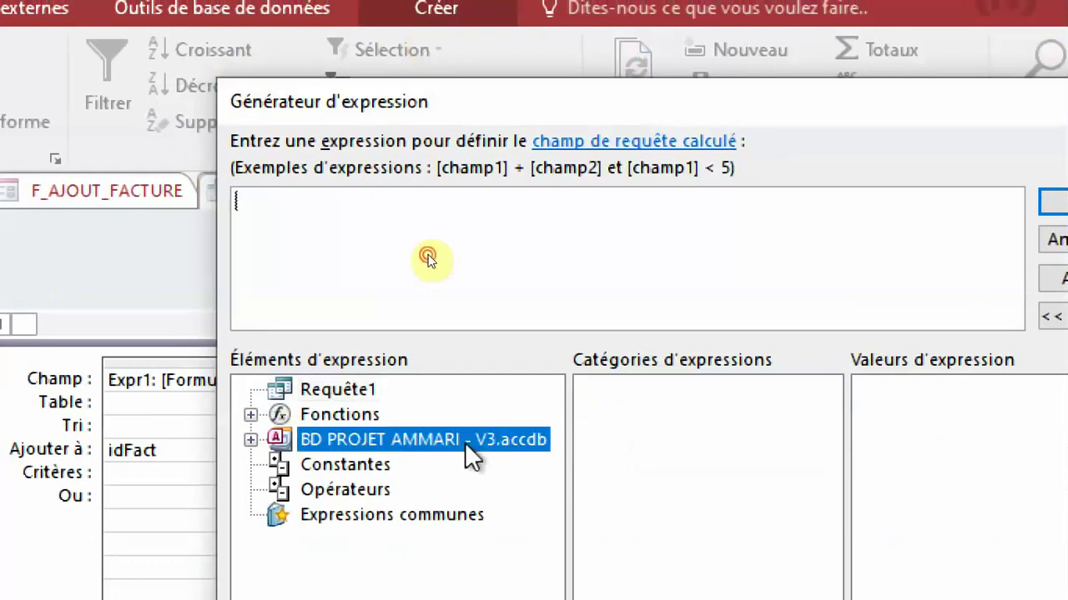
{"action": "double_click", "coordinate": [465, 443]}
{"action": "double_click", "coordinate": [384, 513]}
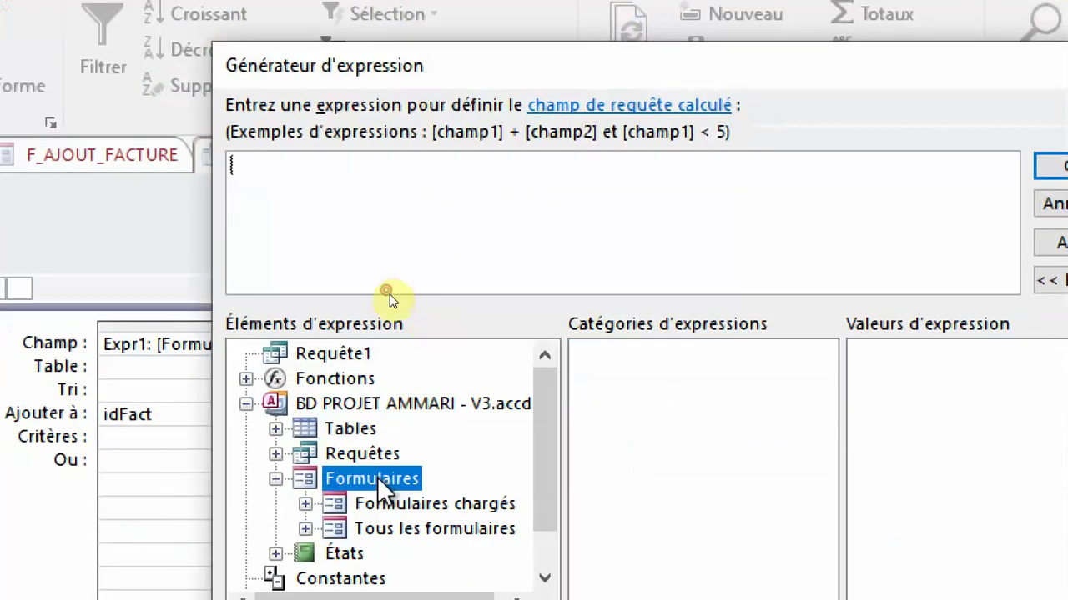
{"action": "double_click", "coordinate": [436, 503]}
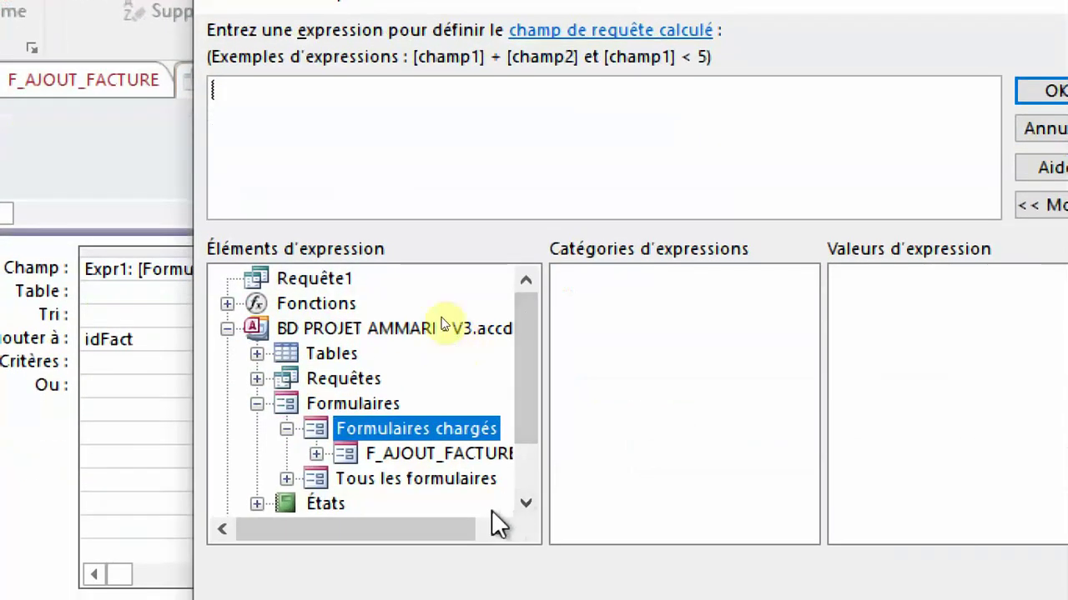
{"action": "left_click", "coordinate": [464, 453]}
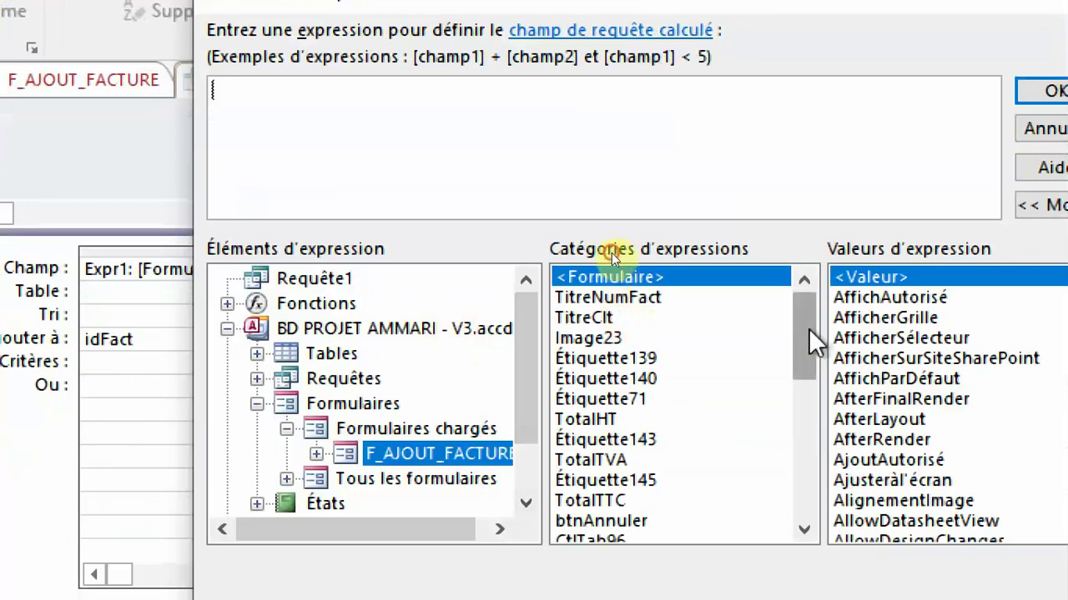
{"action": "left_click_drag", "start_coordinate": [808, 328], "coordinate": [805, 396]}
{"action": "double_click", "coordinate": [630, 442]}
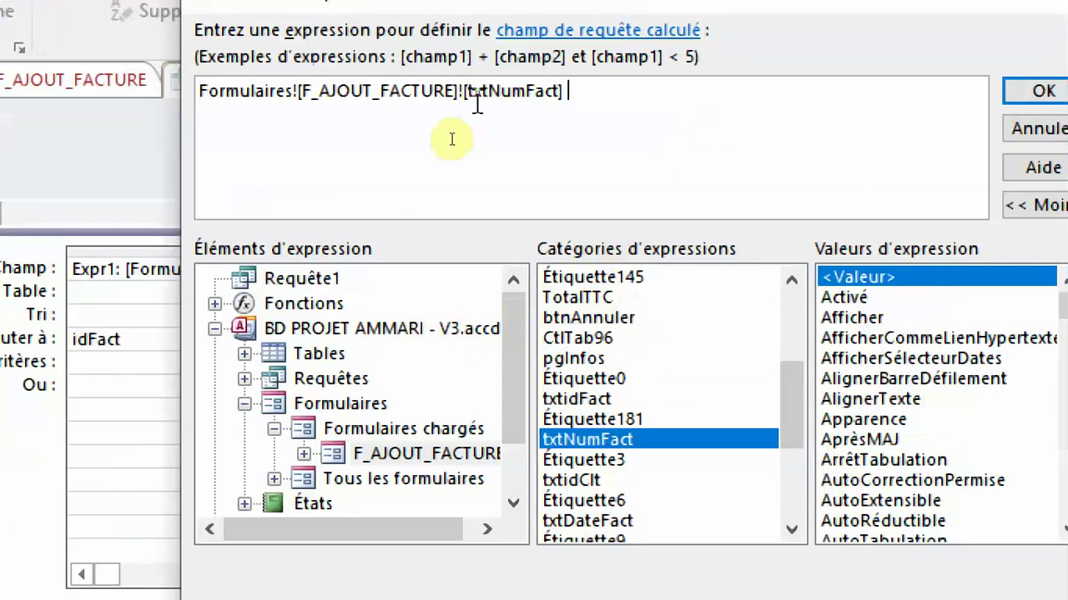
Step: Copy the full txtNumFact expression for reuse and accept it as the NumFact column's source
{"action": "triple_click", "coordinate": [250, 128]}
{"action": "key", "text": "ctrl+c"}
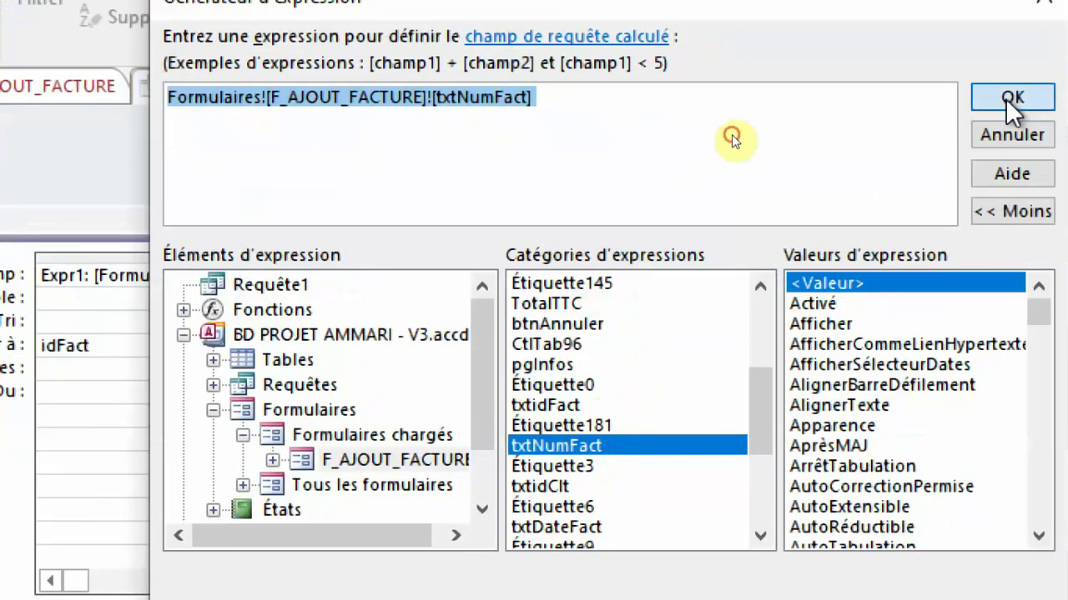
{"action": "left_click", "coordinate": [1043, 92]}
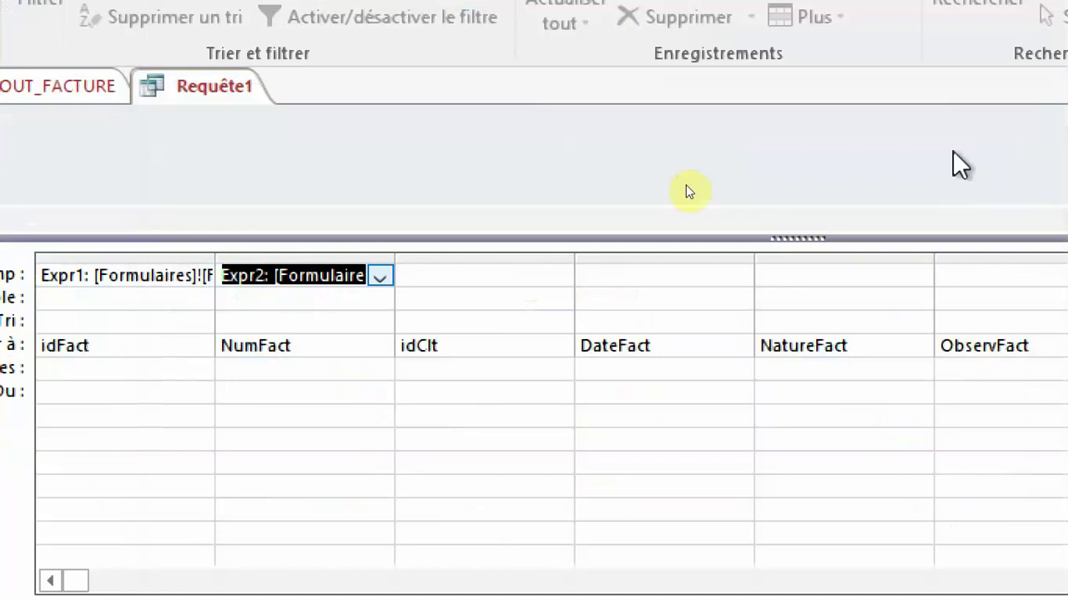
Step: Build the idClt column's source as Formulaires![F_AJOUT_FACTURE]![txtidClt] by adapting the copied expression
{"action": "left_click", "coordinate": [525, 275]}
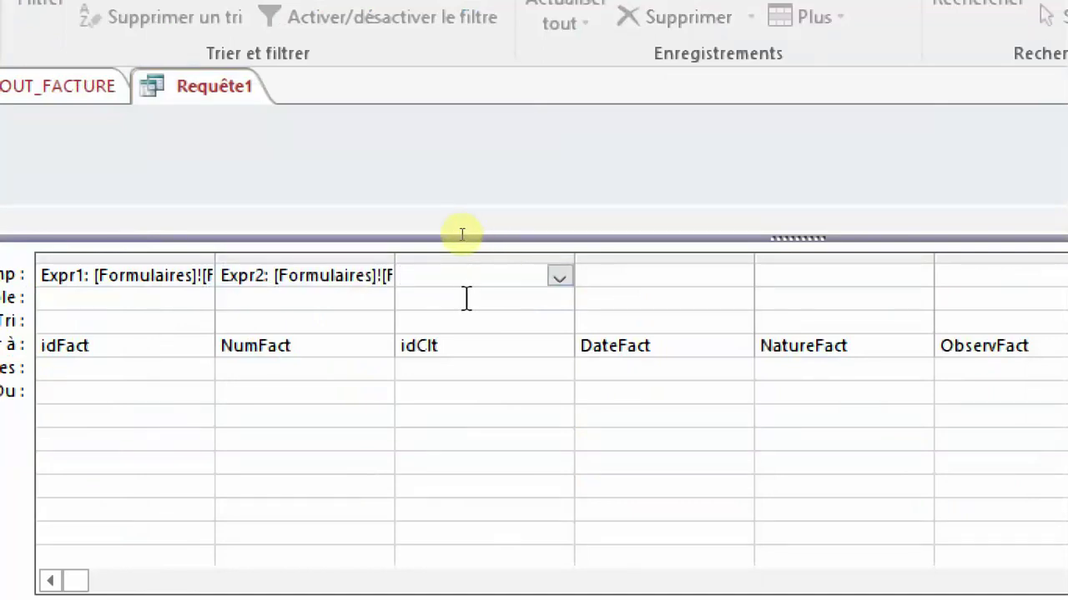
{"action": "right_click", "coordinate": [457, 275]}
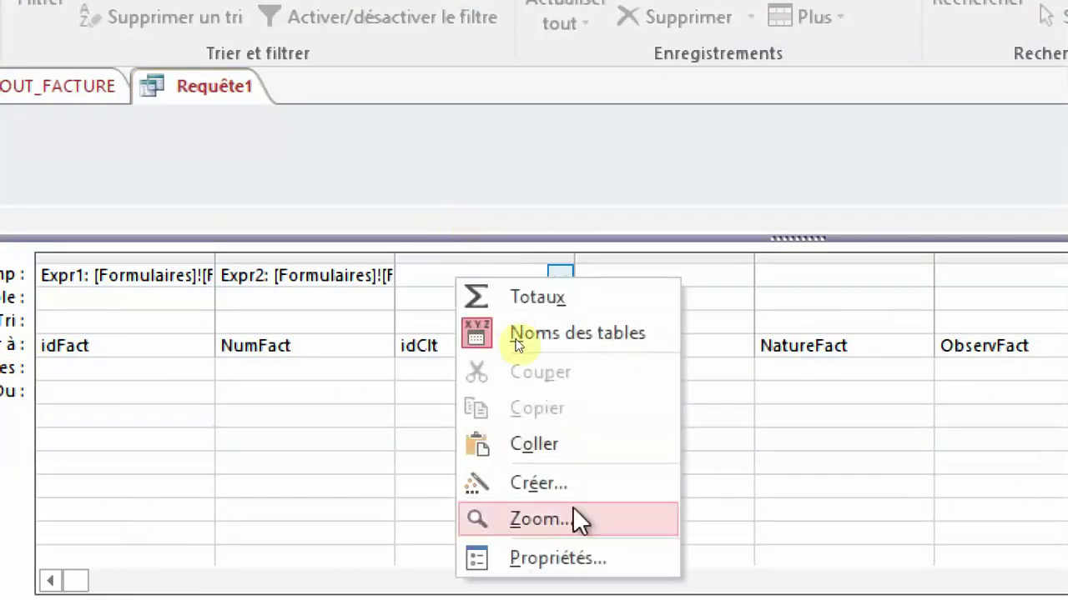
{"action": "left_click", "coordinate": [552, 483]}
{"action": "left_click", "coordinate": [472, 163]}
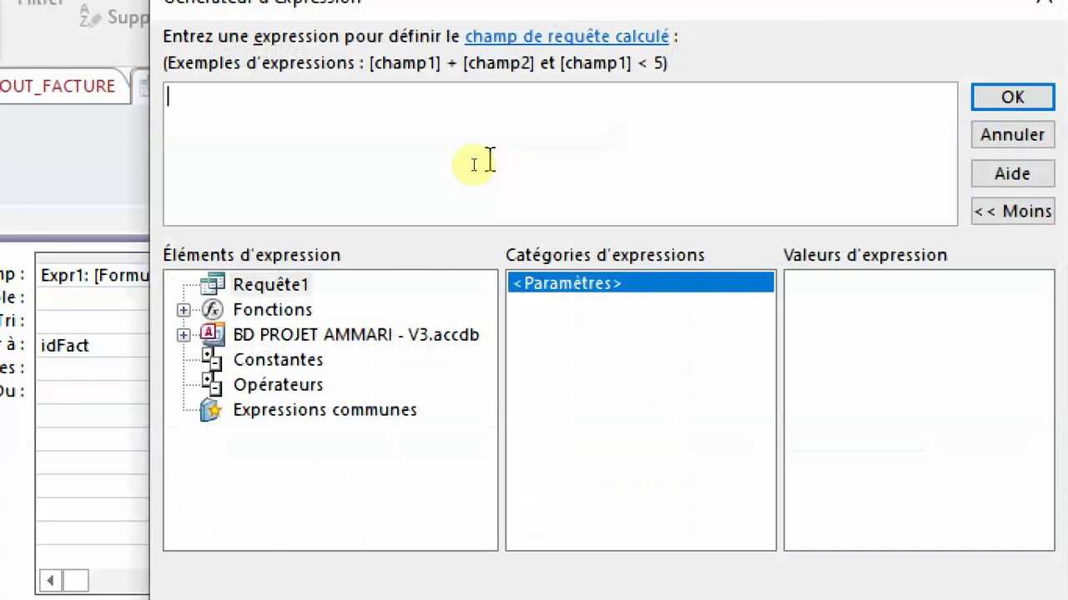
{"action": "key", "text": "ctrl+v"}
{"action": "key", "text": "BackSpace"}
{"action": "key", "text": "BackSpace"}
{"action": "key", "text": "BackSpace"}
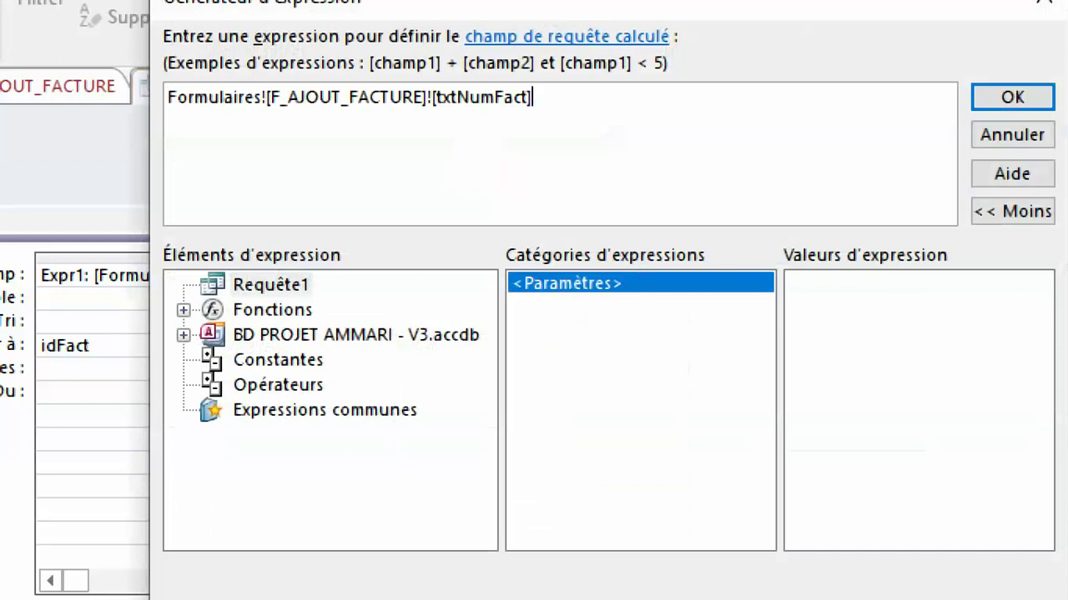
{"action": "key", "text": "BackSpace"}
{"action": "key", "text": "BackSpace"}
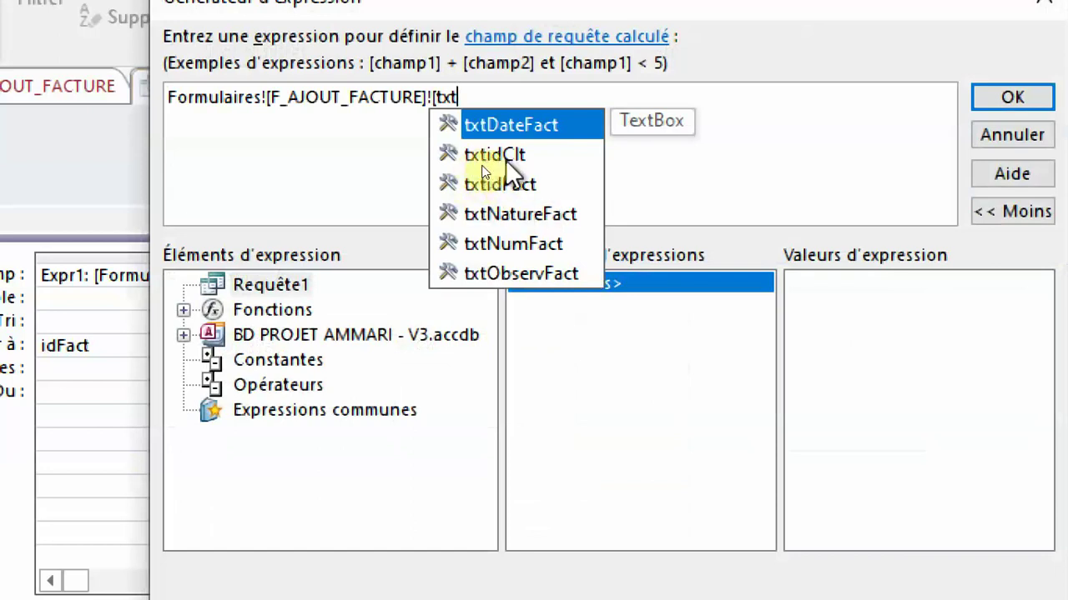
{"action": "double_click", "coordinate": [494, 155]}
{"action": "left_click", "coordinate": [1011, 100]}
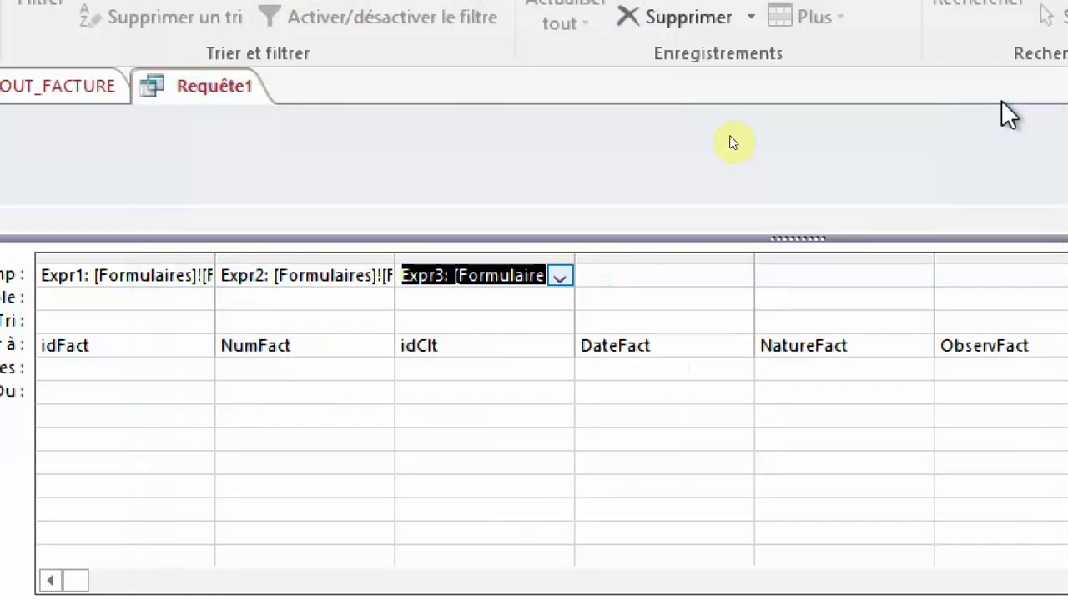
Step: Build the DateFact column's source expression from the copied one, replacing its control with txtDateFact
{"action": "right_click", "coordinate": [672, 279]}
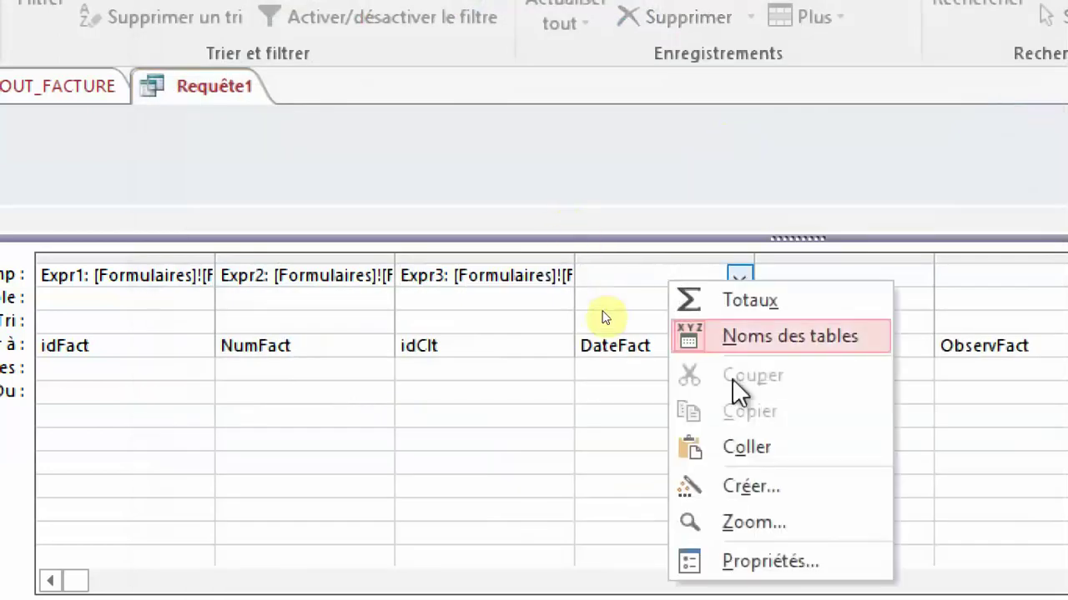
{"action": "left_click", "coordinate": [746, 486]}
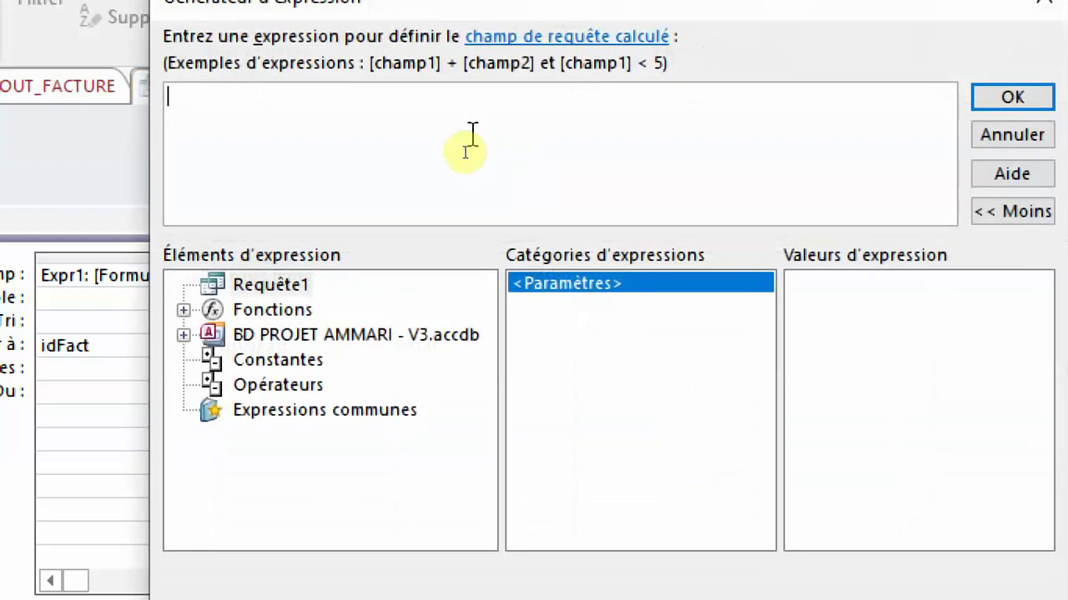
{"action": "key", "text": "ctrl+v"}
{"action": "key", "text": "BackSpace"}
{"action": "key", "text": "BackSpace"}
{"action": "key", "text": "BackSpace"}
{"action": "key", "text": "BackSpace"}
{"action": "key", "text": "BackSpace"}
{"action": "key", "text": "BackSpace"}
{"action": "key", "text": "BackSpace"}
{"action": "key", "text": "BackSpace"}
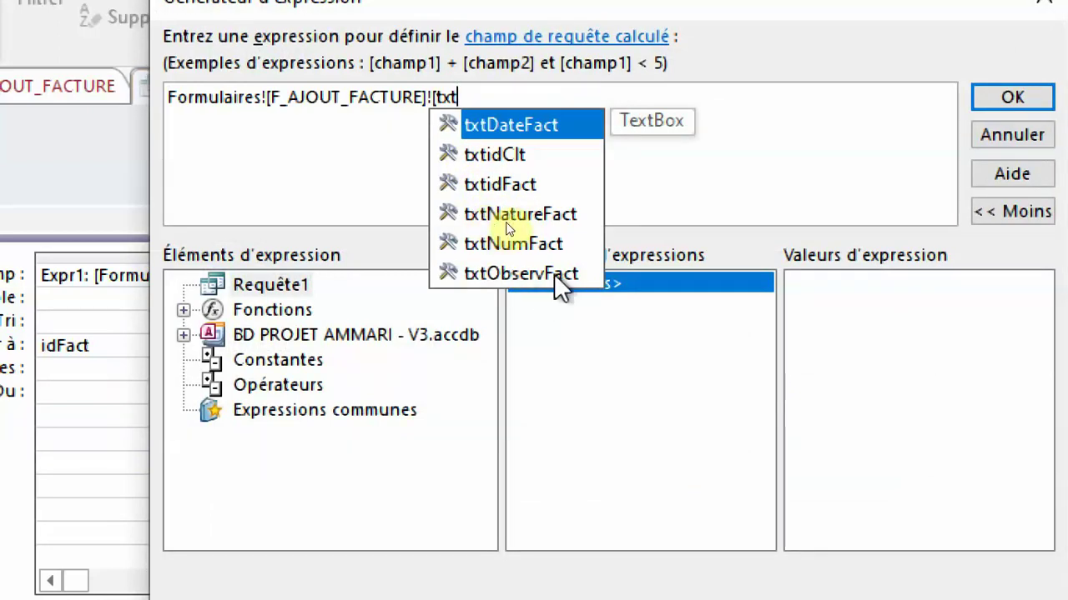
{"action": "double_click", "coordinate": [530, 129]}
{"action": "left_click", "coordinate": [1013, 97]}
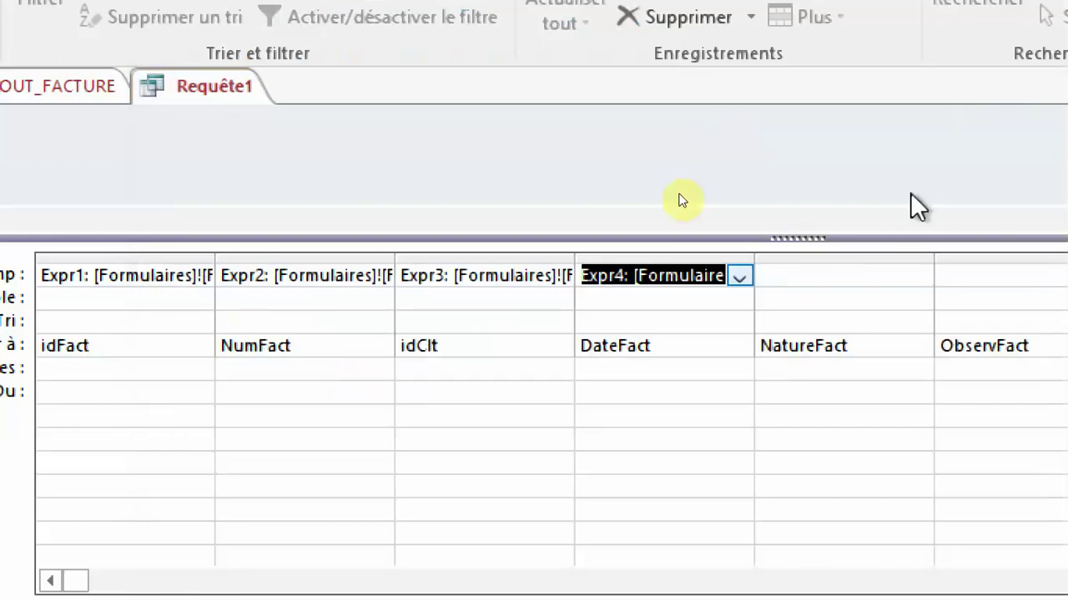
Step: Reuse the copied expression as the NatureFact column's source, with txtNatureFact as the referenced control
{"action": "left_click", "coordinate": [833, 275]}
{"action": "right_click", "coordinate": [833, 275]}
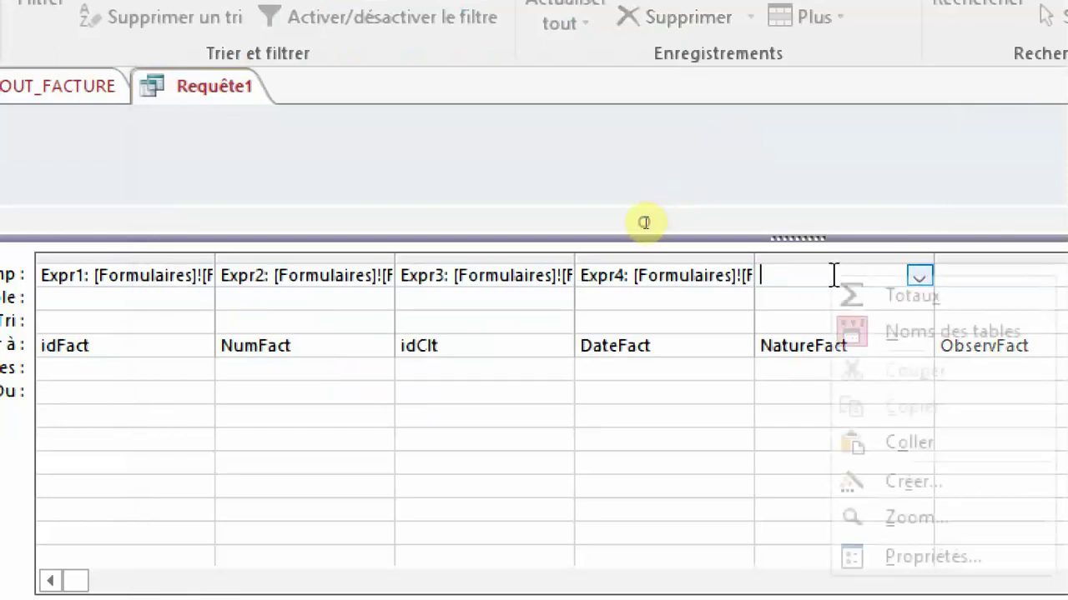
{"action": "left_click", "coordinate": [937, 488]}
{"action": "key", "text": "ctrl+v"}
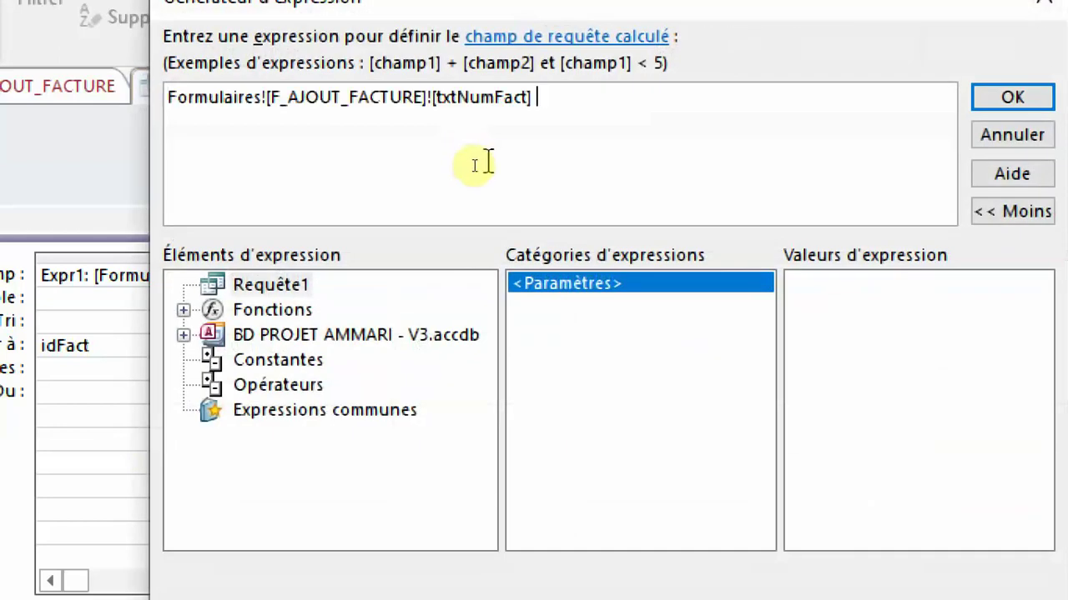
{"action": "key", "text": "BackSpace"}
{"action": "key", "text": "BackSpace"}
{"action": "key", "text": "BackSpace"}
{"action": "key", "text": "BackSpace"}
{"action": "key", "text": "BackSpace"}
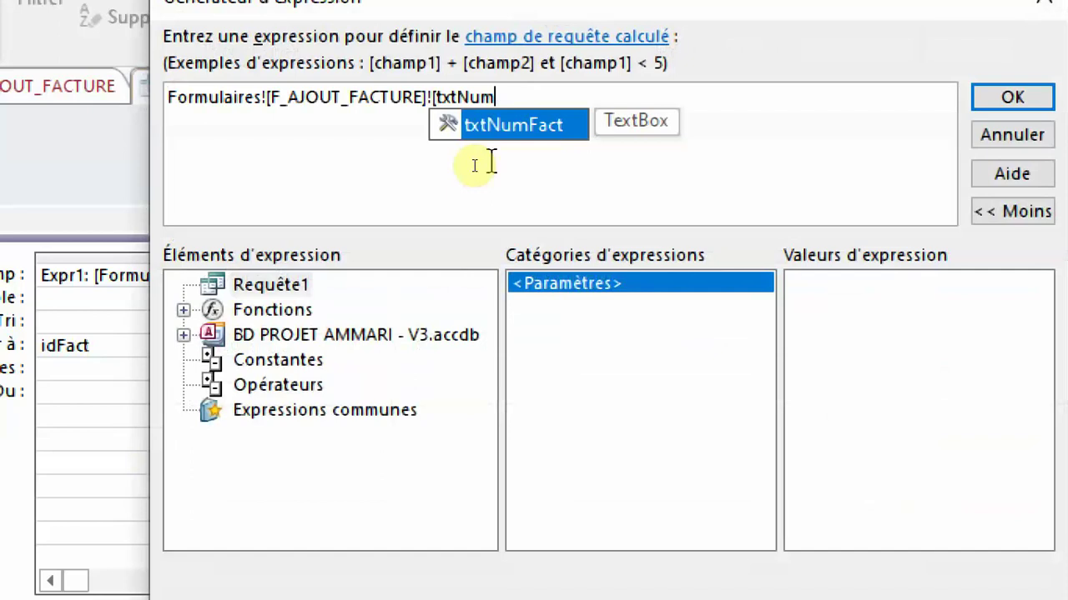
{"action": "key", "text": "BackSpace"}
{"action": "key", "text": "BackSpace"}
{"action": "key", "text": "BackSpace"}
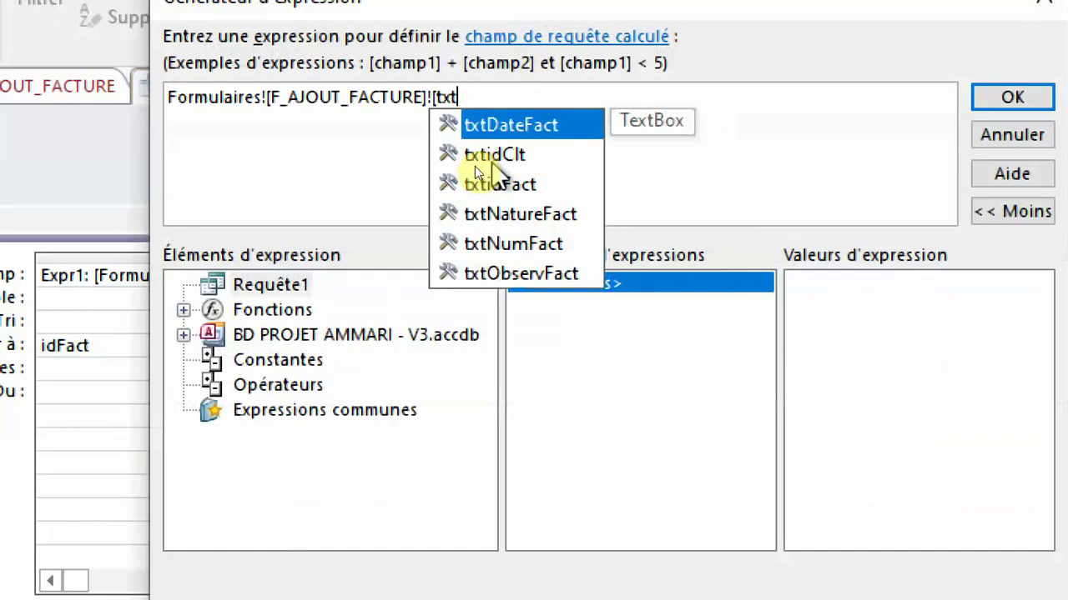
{"action": "double_click", "coordinate": [498, 217]}
{"action": "left_click", "coordinate": [1021, 102]}
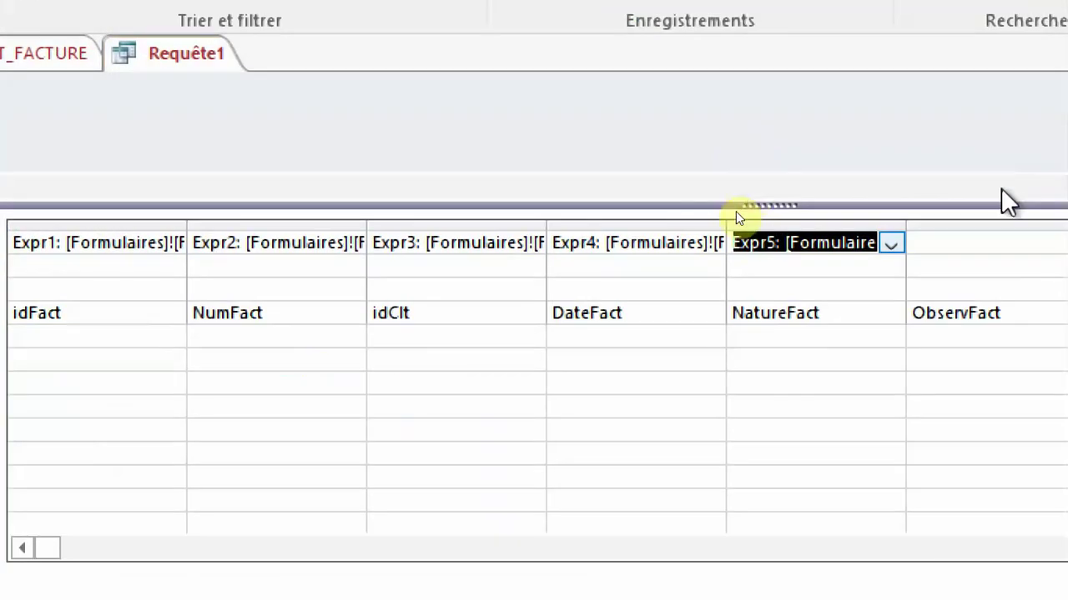
Step: Set the ObservFact column's source to Formulaires![F_AJOUT_FACTURE]![txtObservFact] in the expression builder
{"action": "left_click", "coordinate": [997, 241]}
{"action": "right_click", "coordinate": [997, 241]}
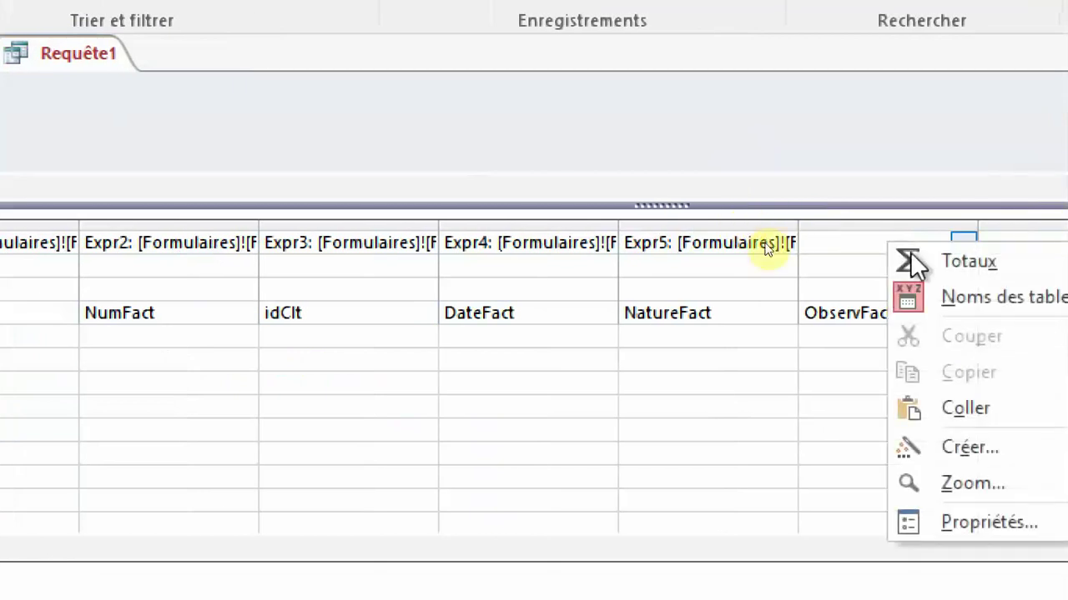
{"action": "left_click", "coordinate": [972, 447]}
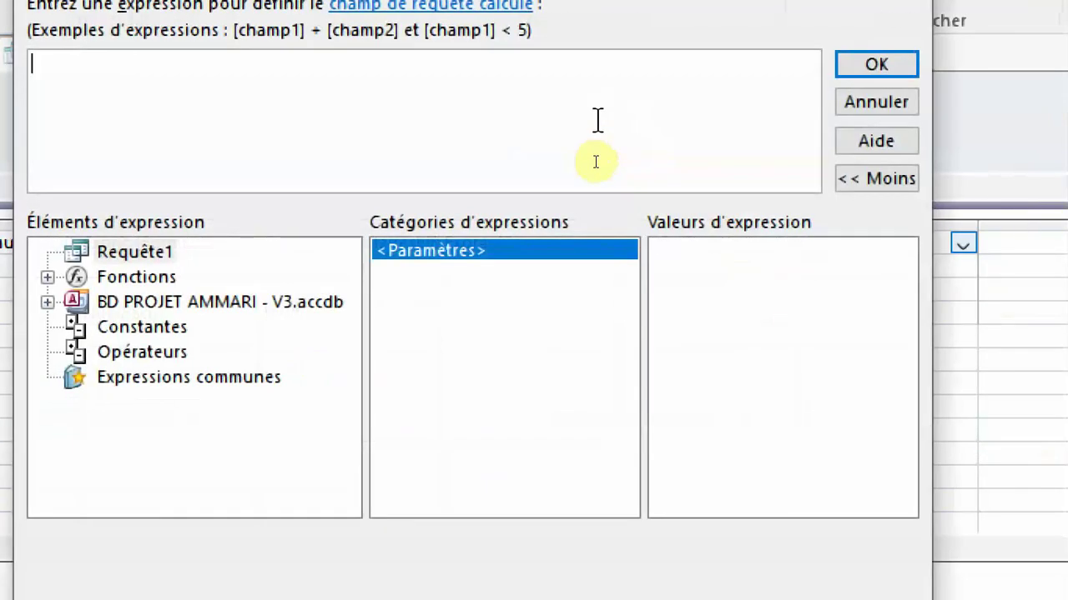
{"action": "type", "text": "Formulaires![F_AJOUT_FACTURE]![txtNumFact]"}
{"action": "key", "text": "BackSpace"}
{"action": "key", "text": "BackSpace"}
{"action": "key", "text": "BackSpace"}
{"action": "key", "text": "BackSpace"}
{"action": "key", "text": "BackSpace"}
{"action": "key", "text": "BackSpace"}
{"action": "key", "text": "BackSpace"}
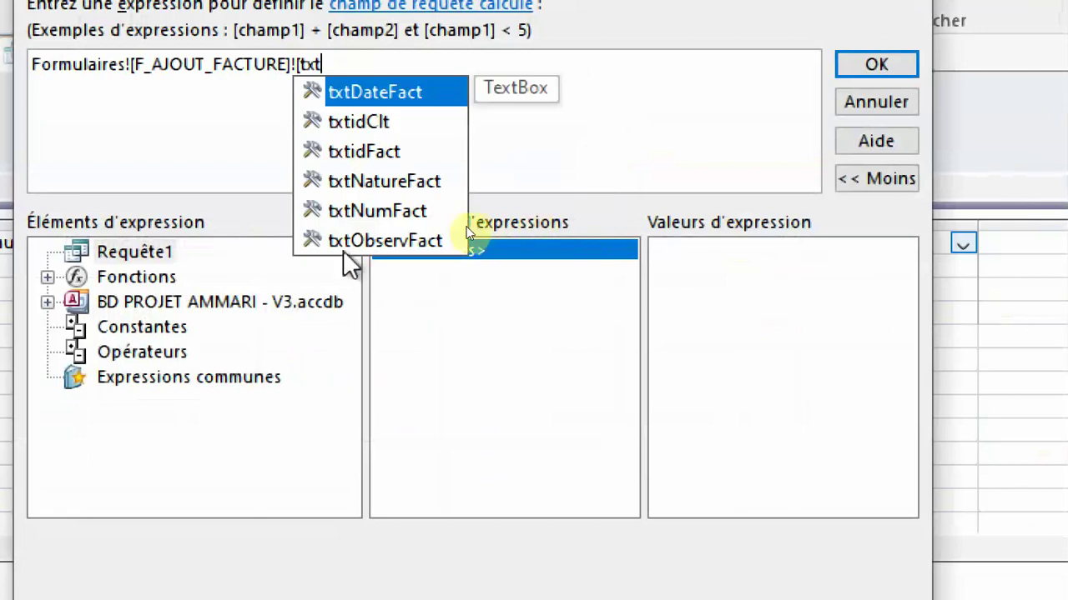
{"action": "left_click", "coordinate": [392, 242]}
{"action": "double_click", "coordinate": [395, 243]}
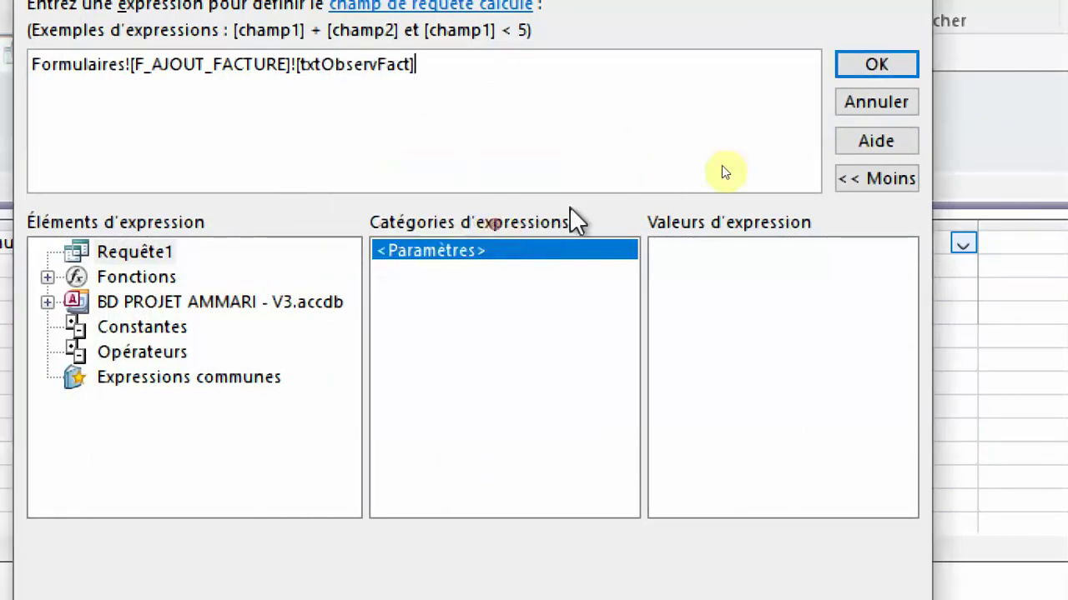
{"action": "left_click", "coordinate": [895, 71]}
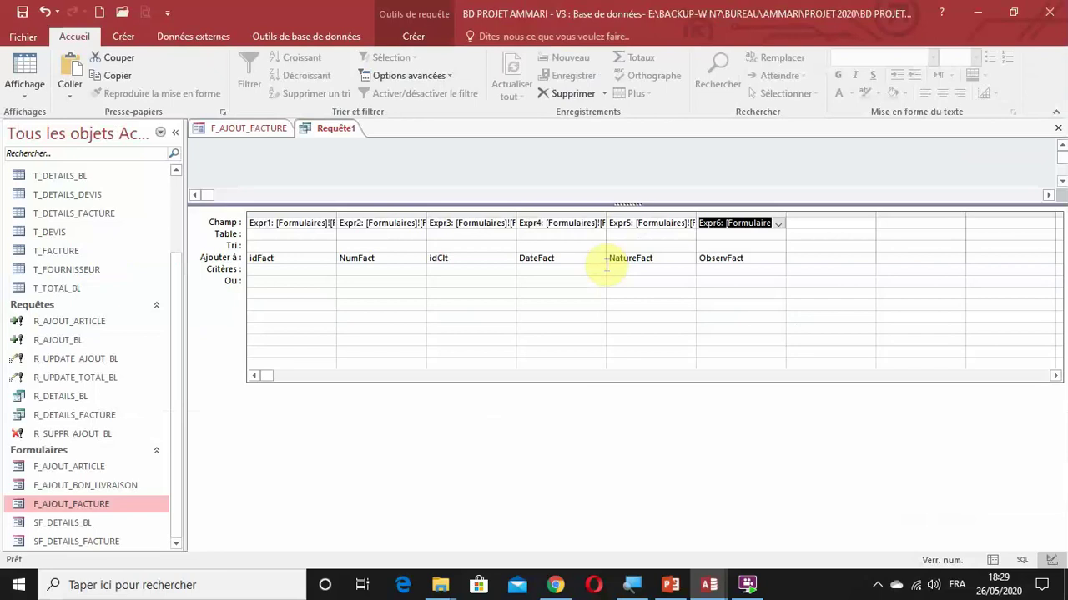
Step: Save the append query as R_AJOUT_FACTURE and close it
{"action": "left_click", "coordinate": [23, 12]}
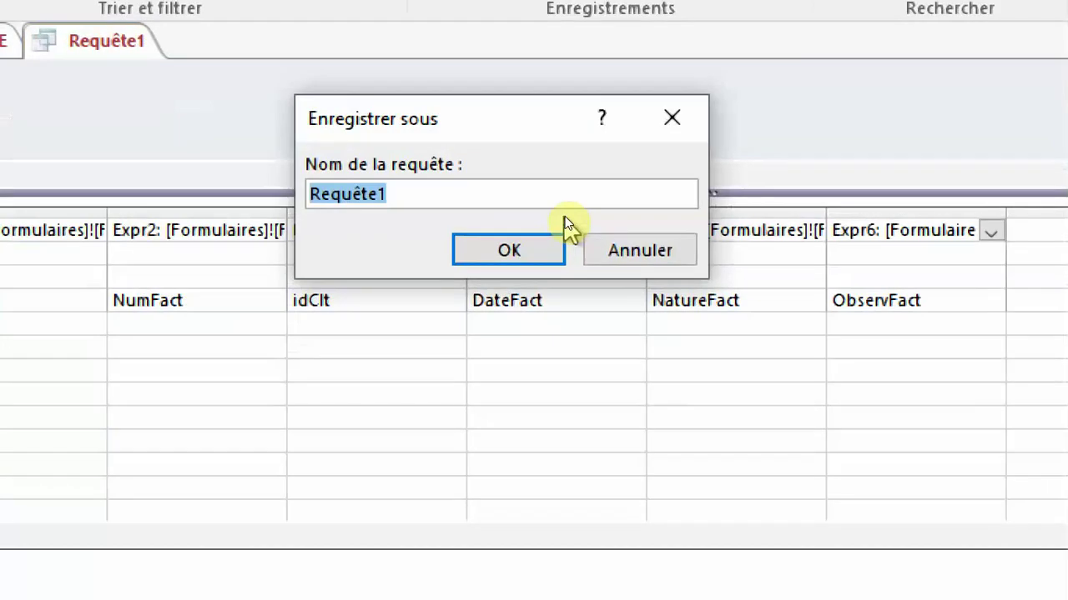
{"action": "type", "text": "R_AJOUT"}
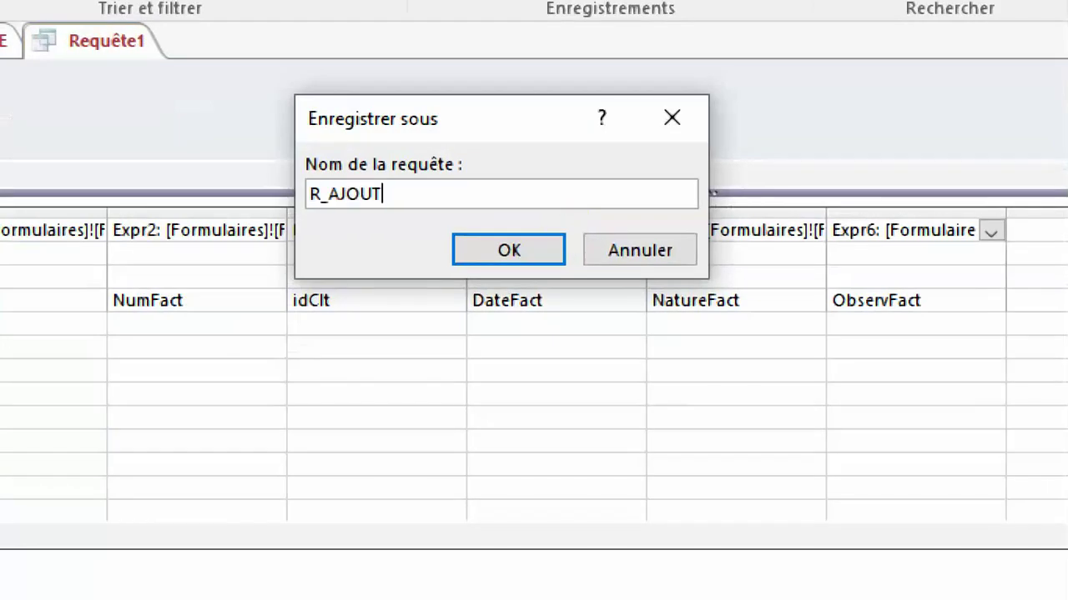
{"action": "type", "text": "_"}
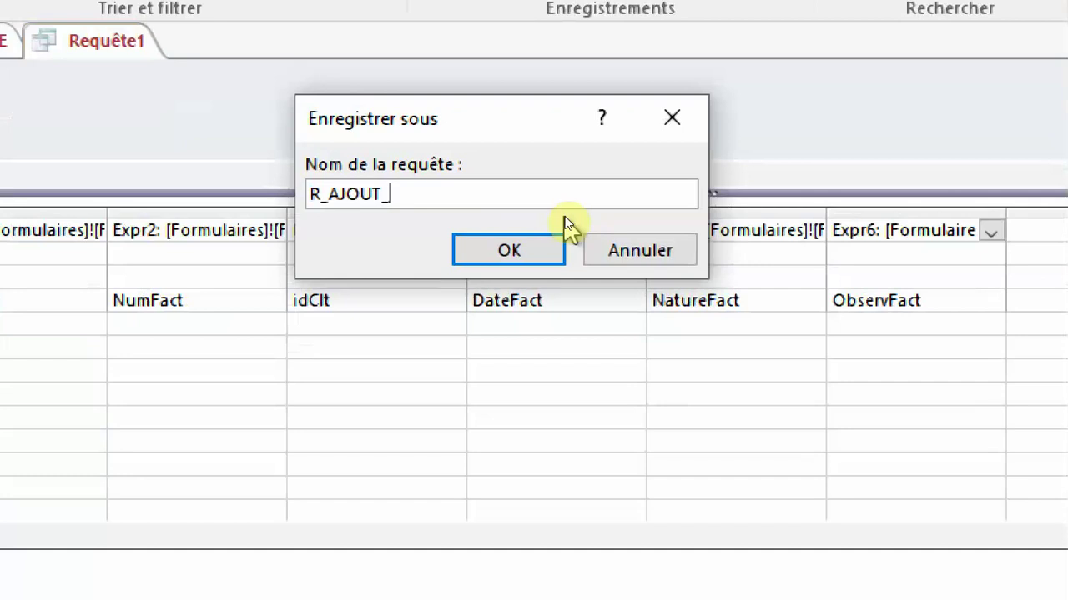
{"action": "type", "text": "FACTURE"}
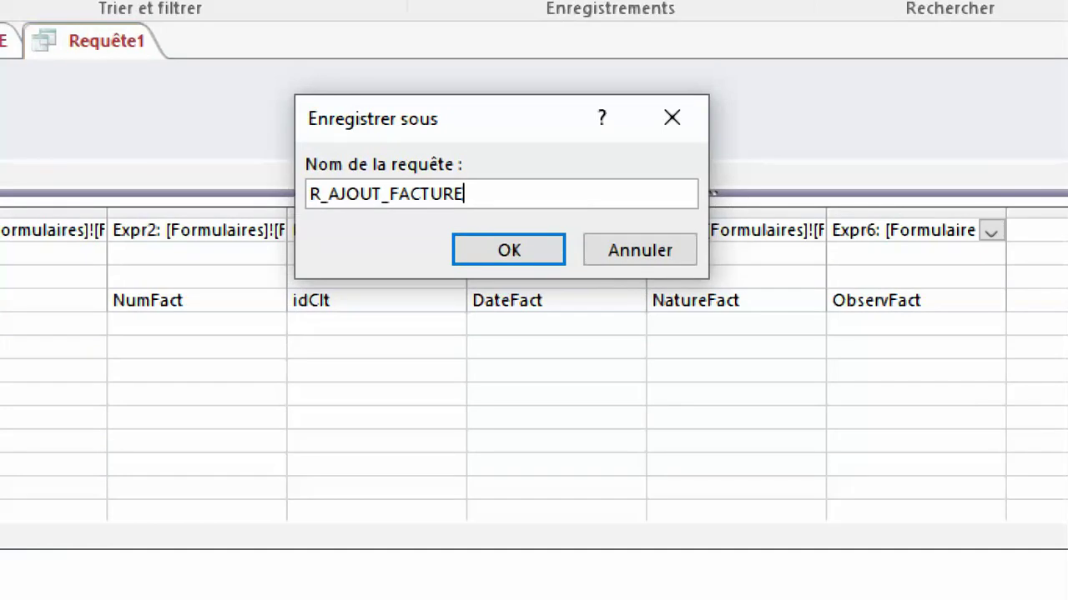
{"action": "left_click", "coordinate": [523, 248]}
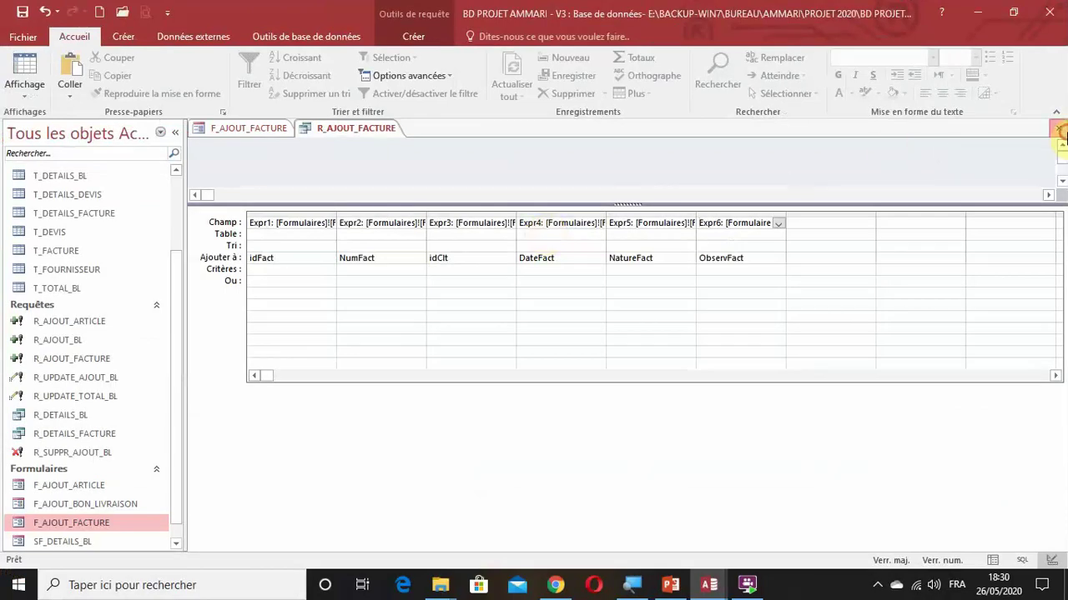
{"action": "left_click", "coordinate": [1057, 128]}
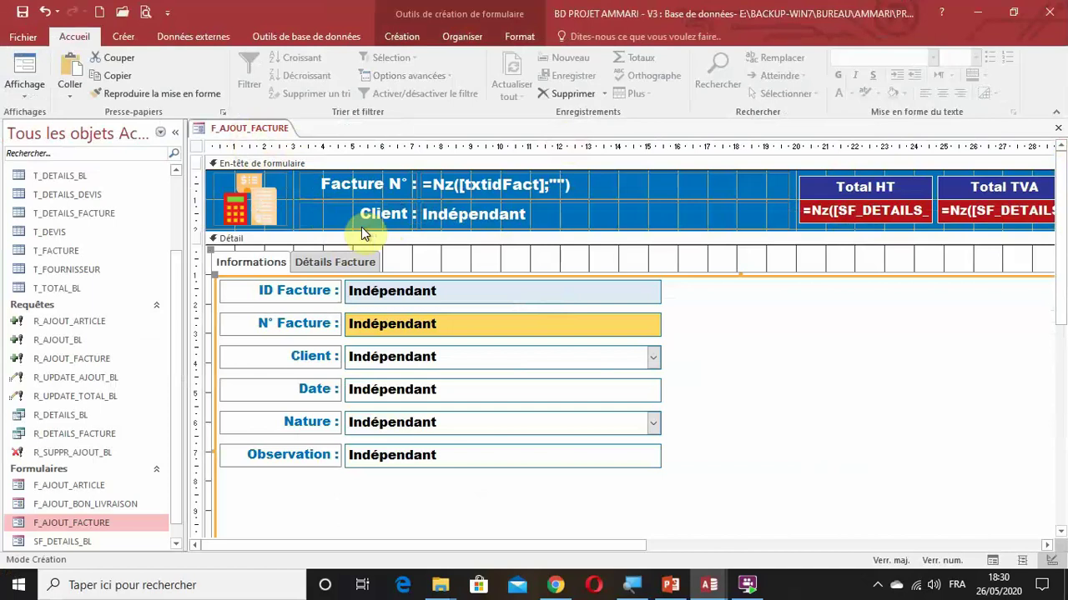
Step: Open the embedded macro of the F_AJOUT_FACTURE form's Sur ouverture event for editing
{"action": "left_click", "coordinate": [198, 147]}
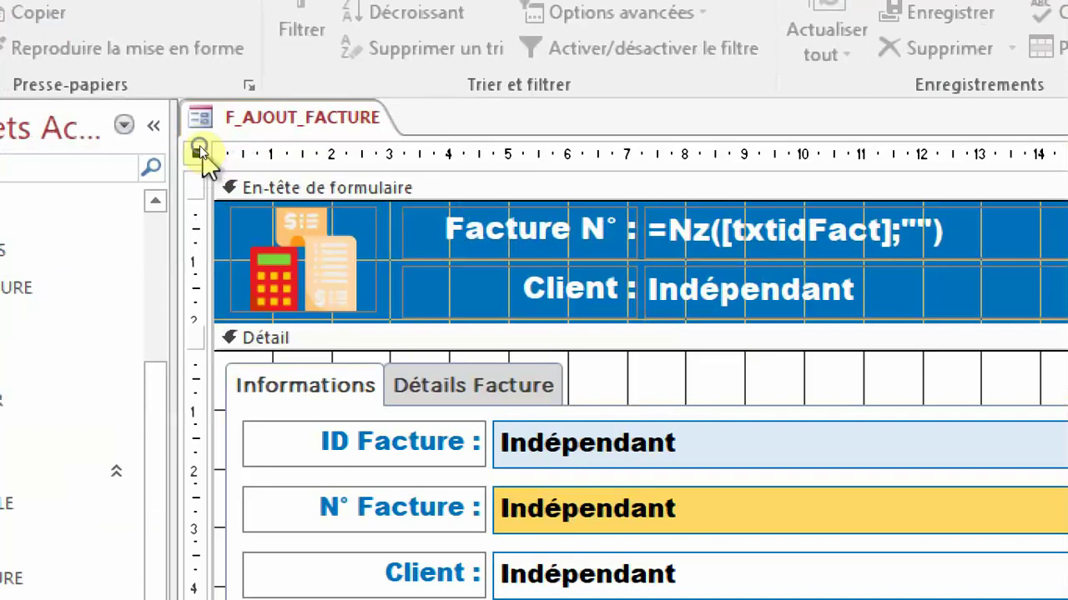
{"action": "right_click", "coordinate": [198, 151]}
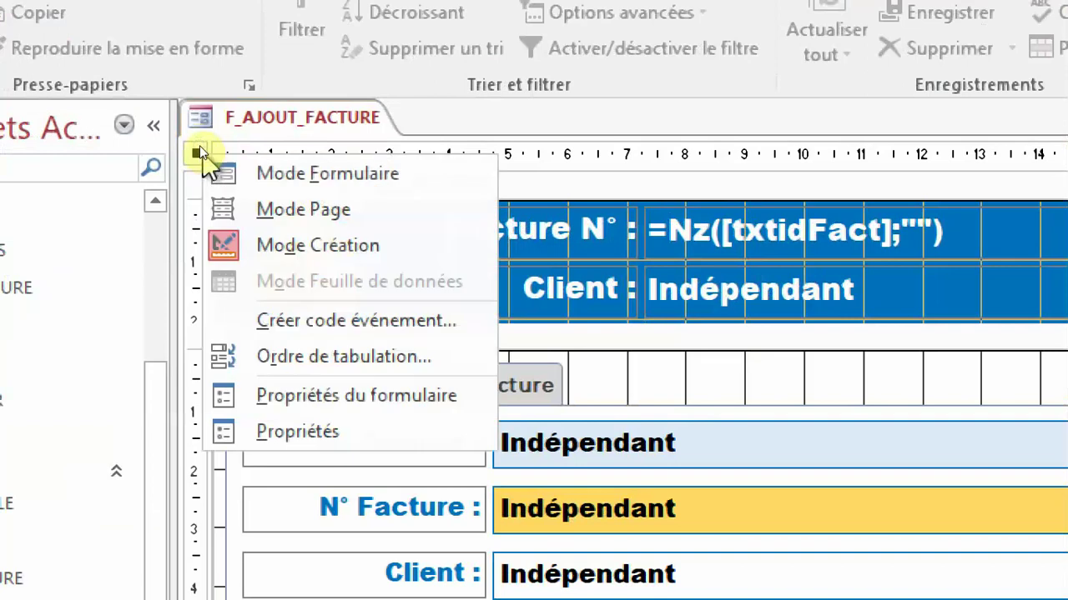
{"action": "left_click", "coordinate": [346, 393]}
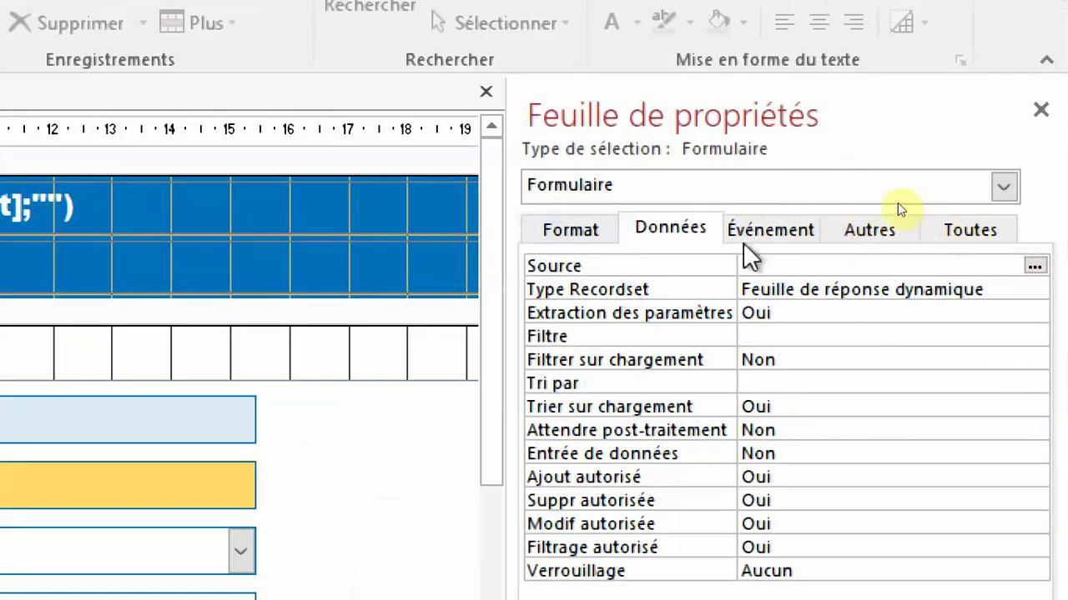
{"action": "left_click", "coordinate": [771, 222]}
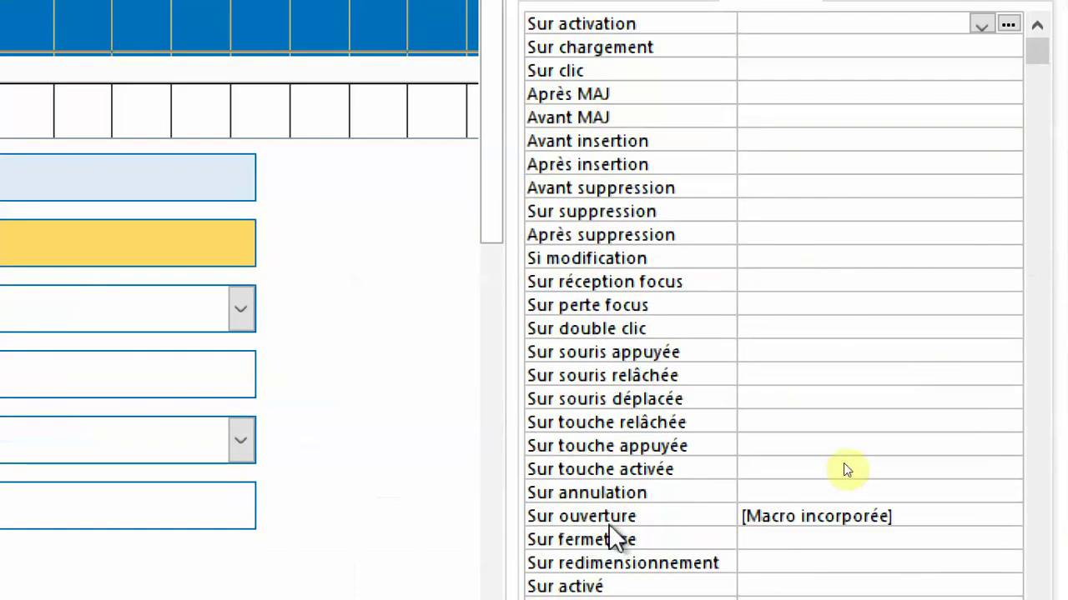
{"action": "left_click", "coordinate": [642, 521]}
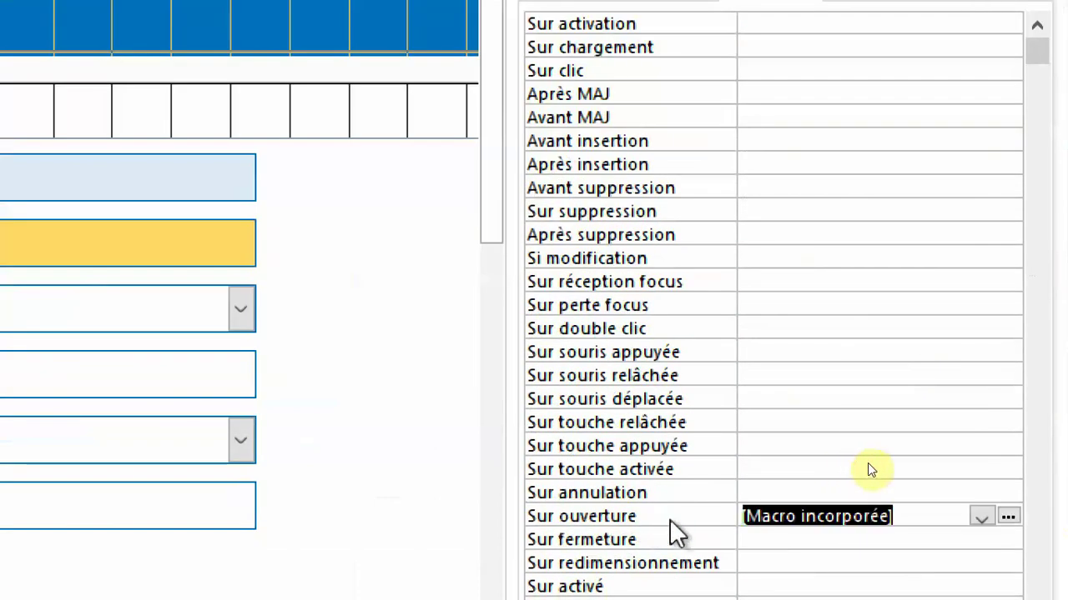
{"action": "left_click", "coordinate": [1007, 517]}
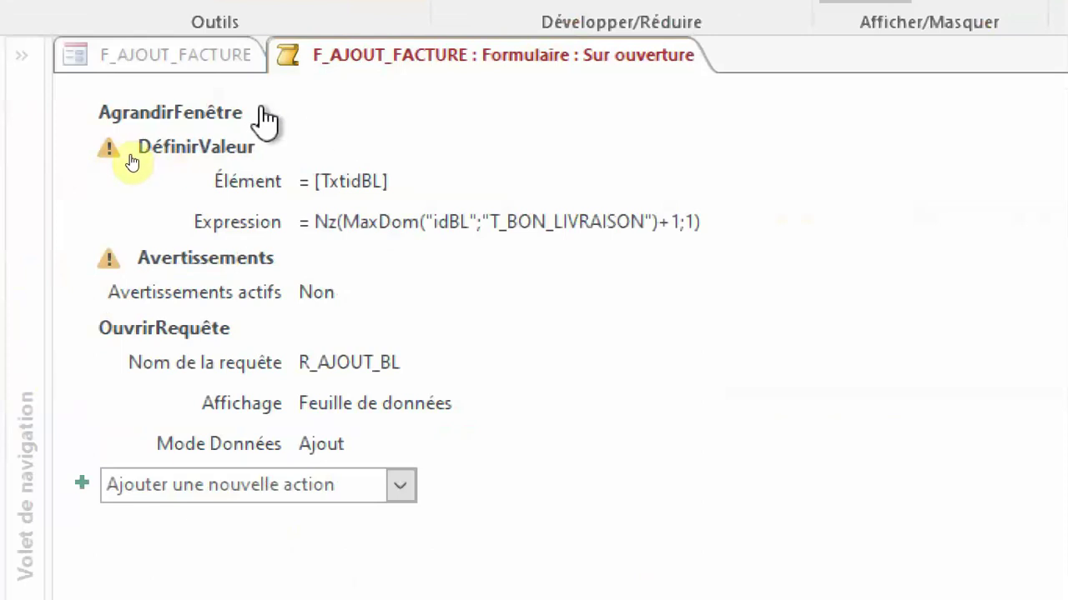
{"action": "mouse_move", "coordinate": [280, 123]}
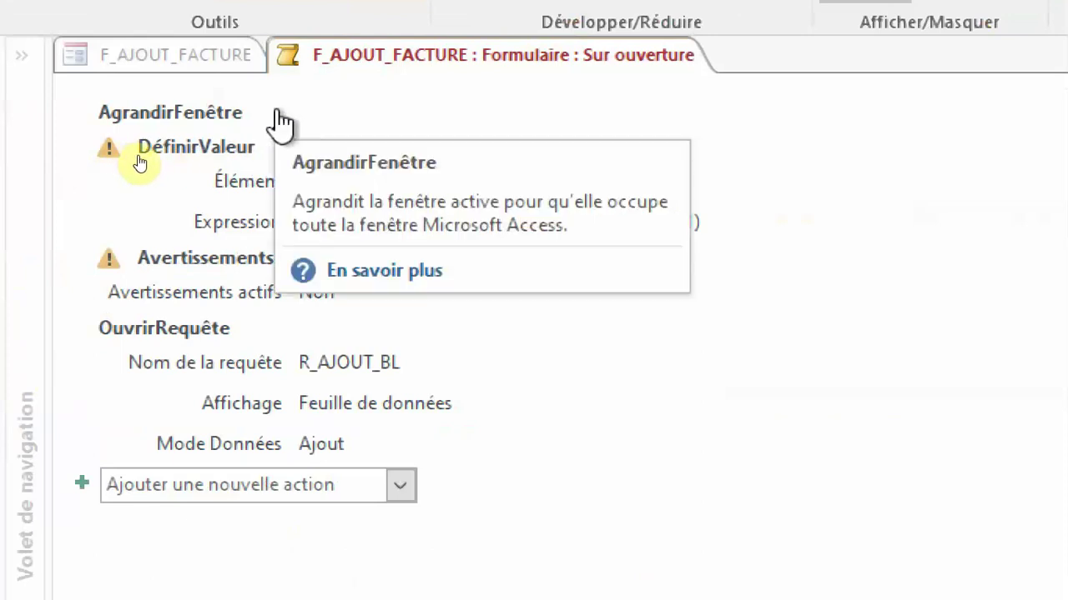
Step: Set the DéfinirValeur action's Élément argument to [txtidFact] in the on-open macro
{"action": "left_click", "coordinate": [198, 121]}
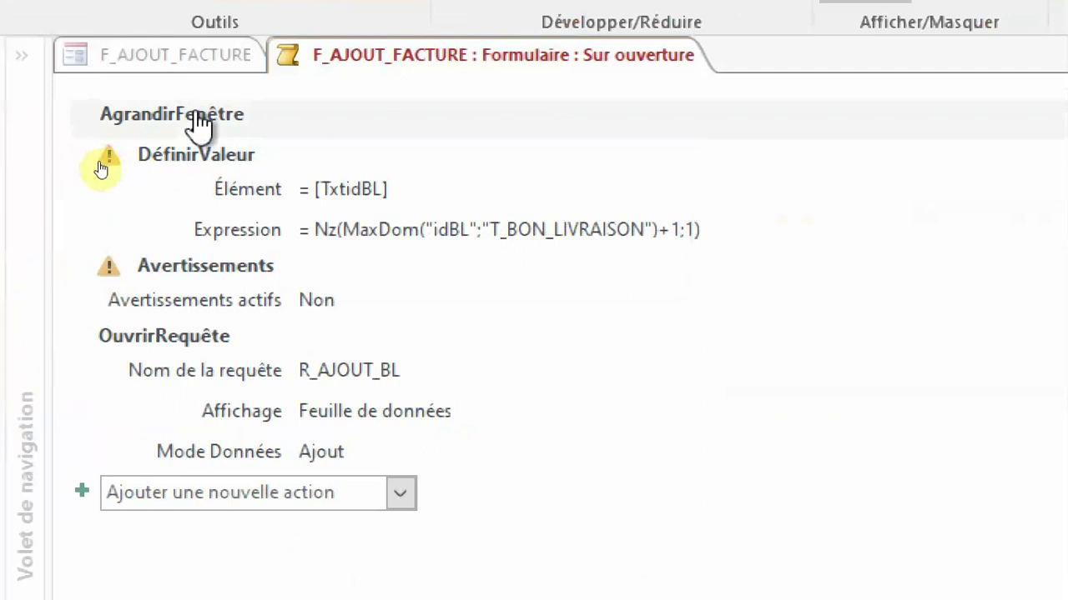
{"action": "mouse_move", "coordinate": [258, 185]}
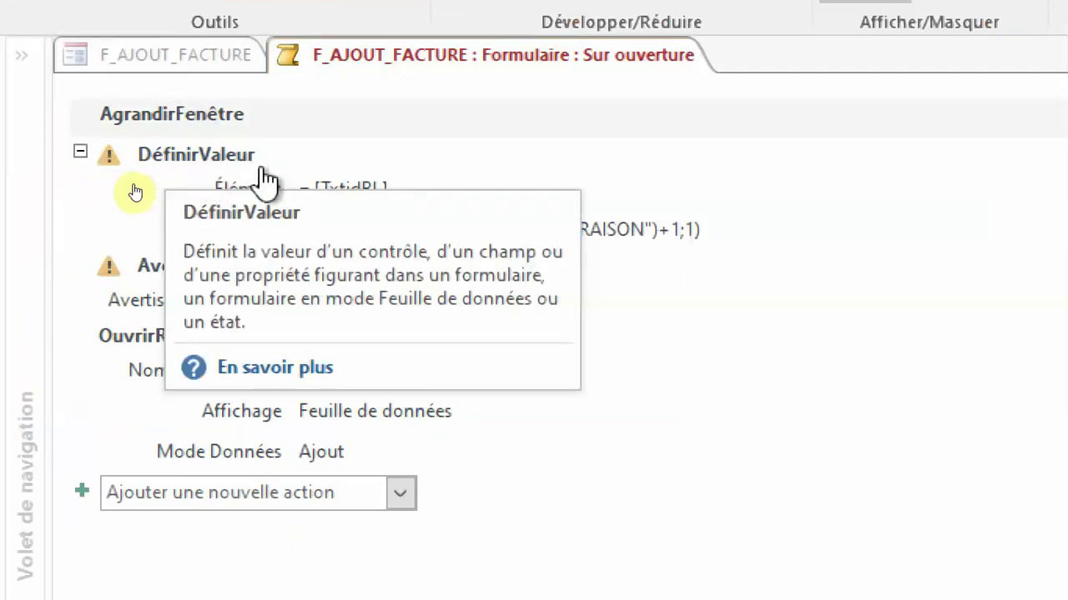
{"action": "left_click", "coordinate": [336, 188]}
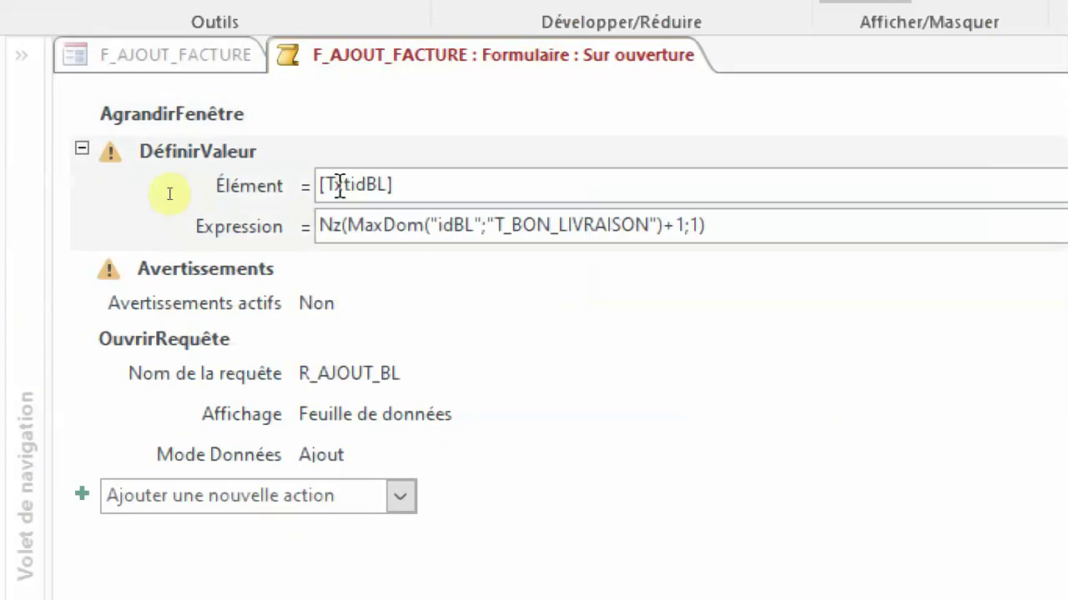
{"action": "mouse_move", "coordinate": [429, 227]}
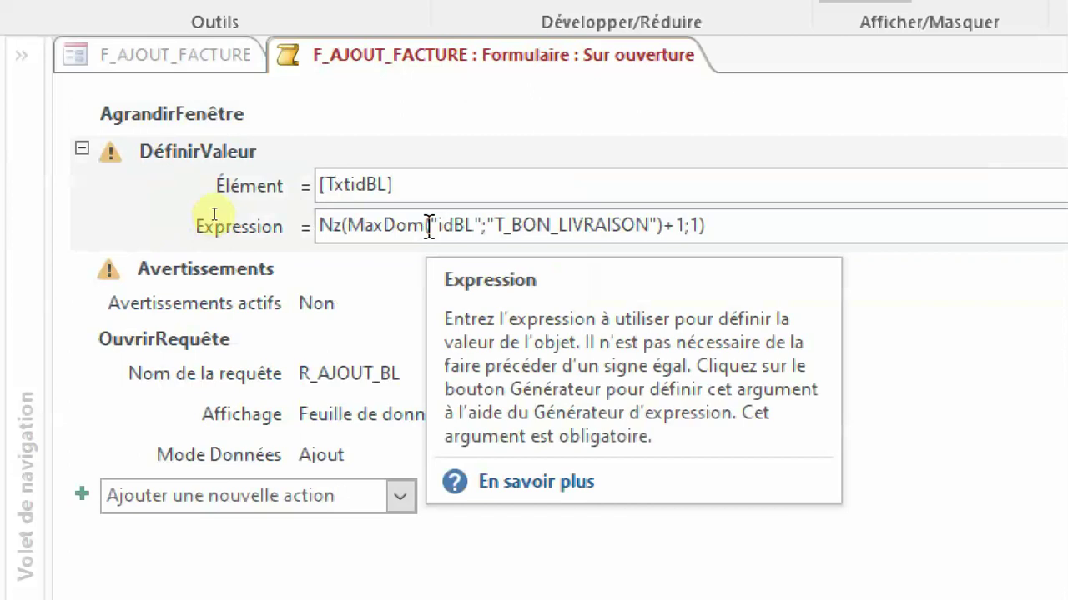
{"action": "key", "text": "Right"}
{"action": "key", "text": "Right"}
{"action": "key", "text": "Right"}
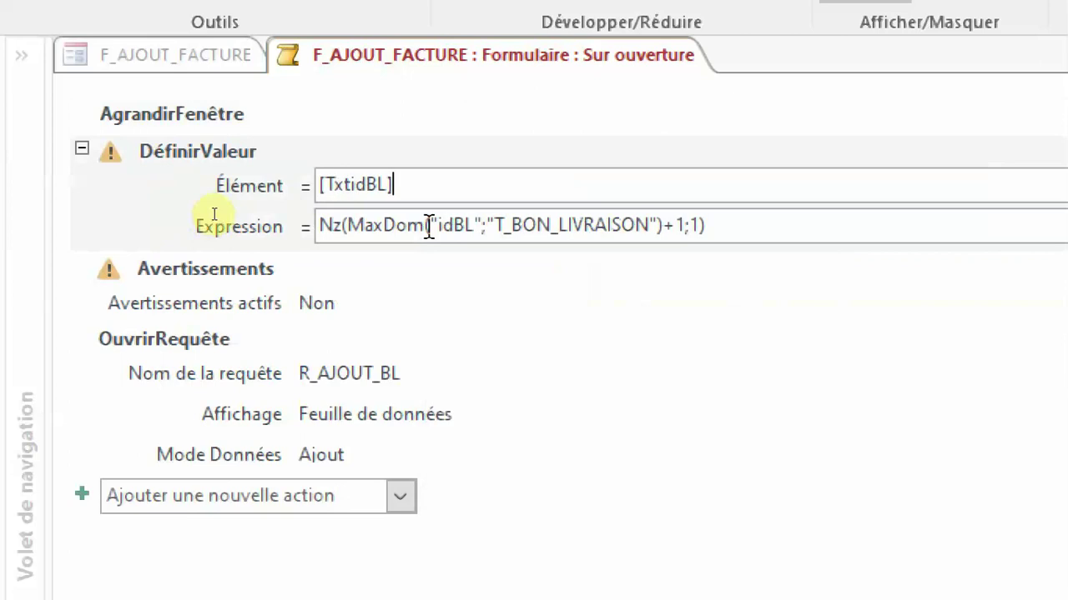
{"action": "key", "text": "BackSpace"}
{"action": "key", "text": "BackSpace"}
{"action": "key", "text": "BackSpace"}
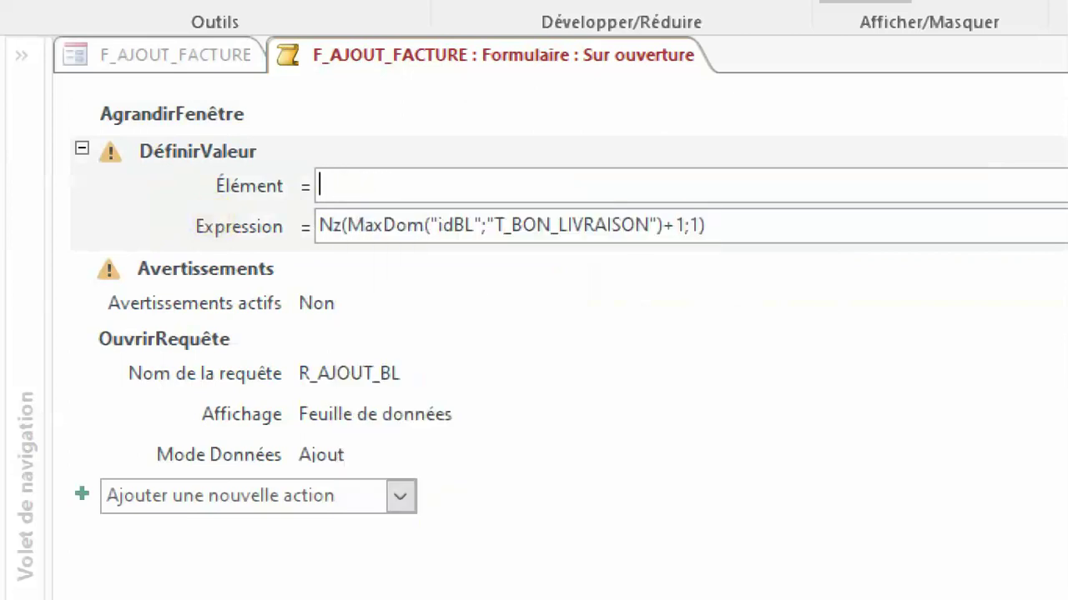
{"action": "type", "text": "txt"}
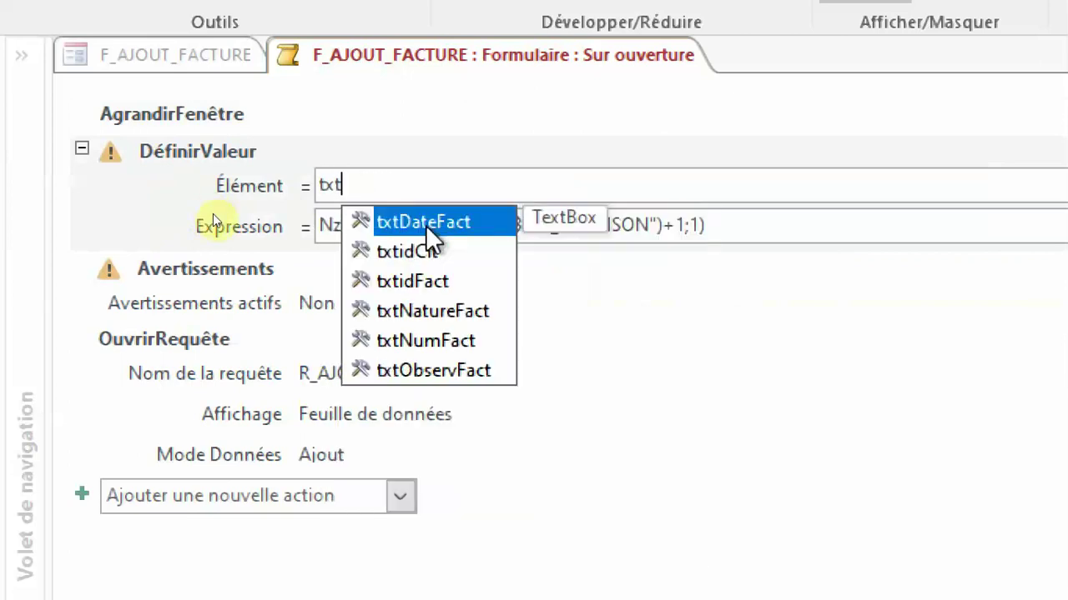
{"action": "double_click", "coordinate": [427, 282]}
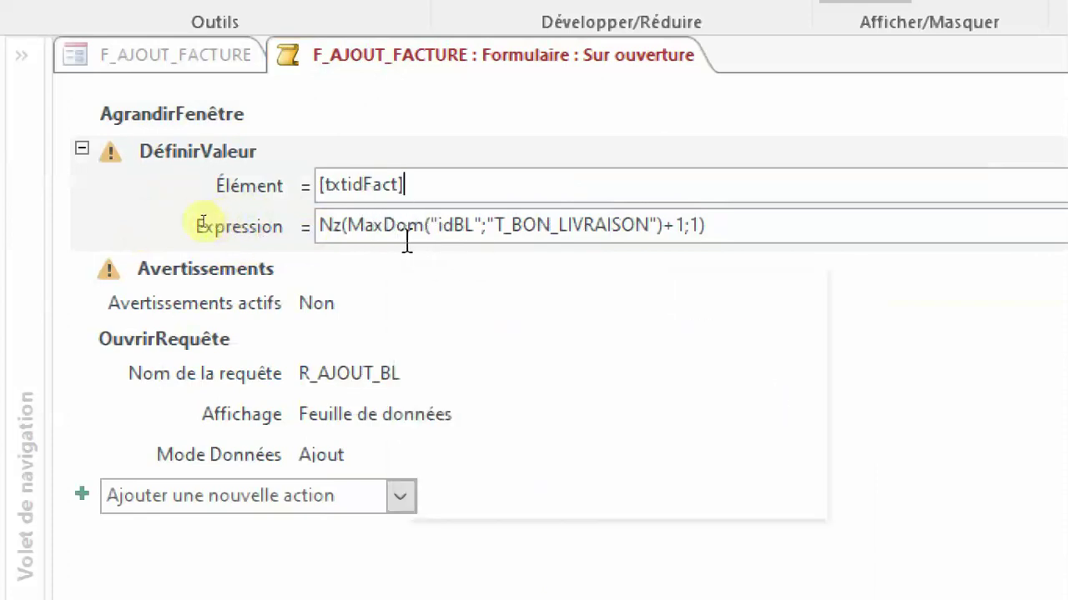
Step: Change the DéfinirValeur expression to Nz(MaxDom("idFact";"T_FACTURE")+1;1)
{"action": "left_click", "coordinate": [471, 225]}
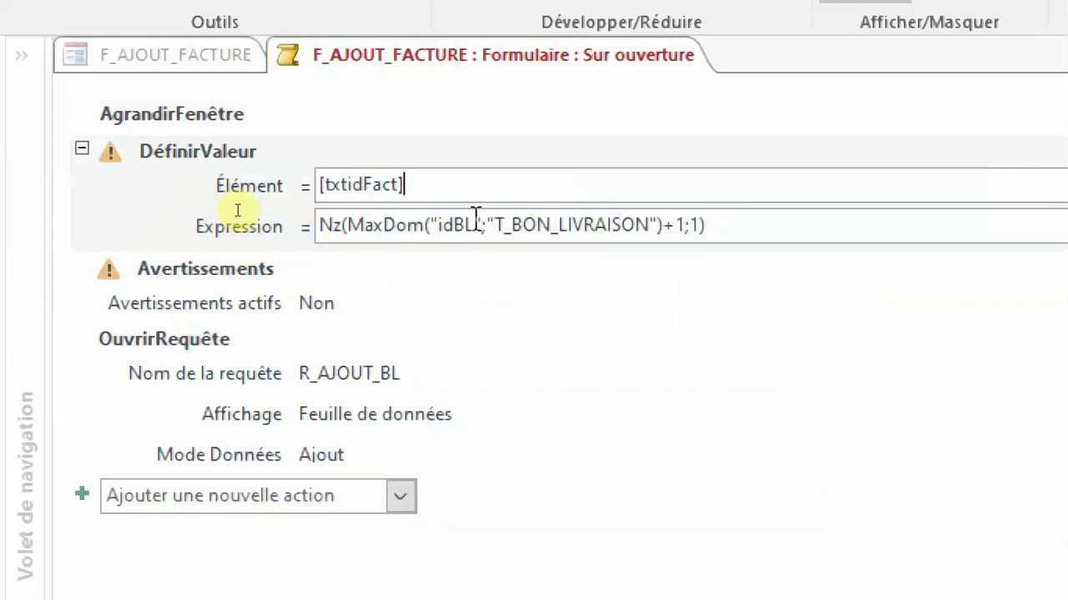
{"action": "key", "text": "BackSpace"}
{"action": "key", "text": "BackSpace"}
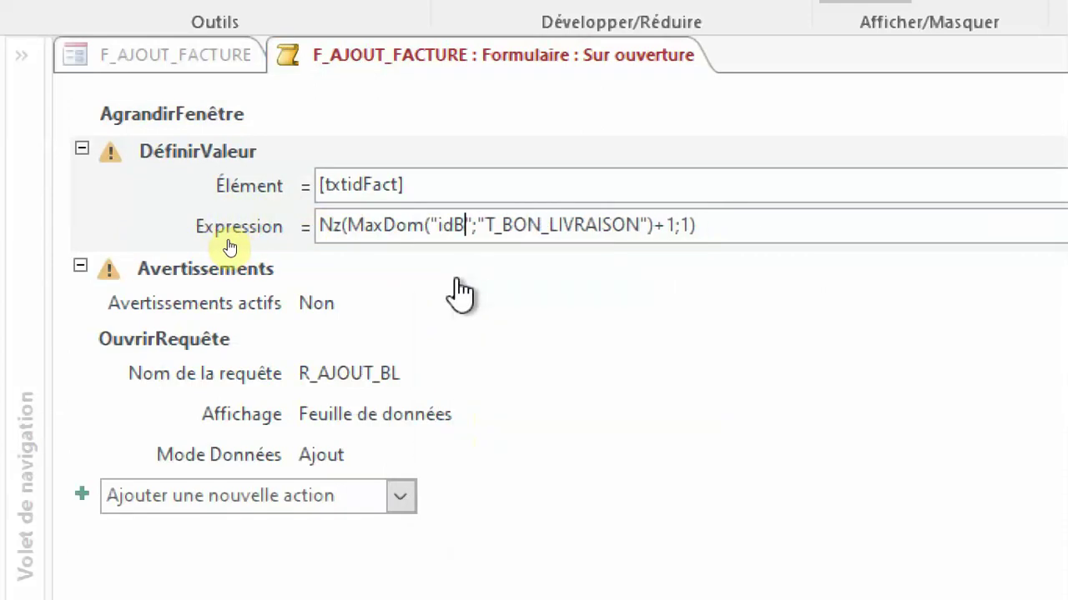
{"action": "type", "text": "Fact"}
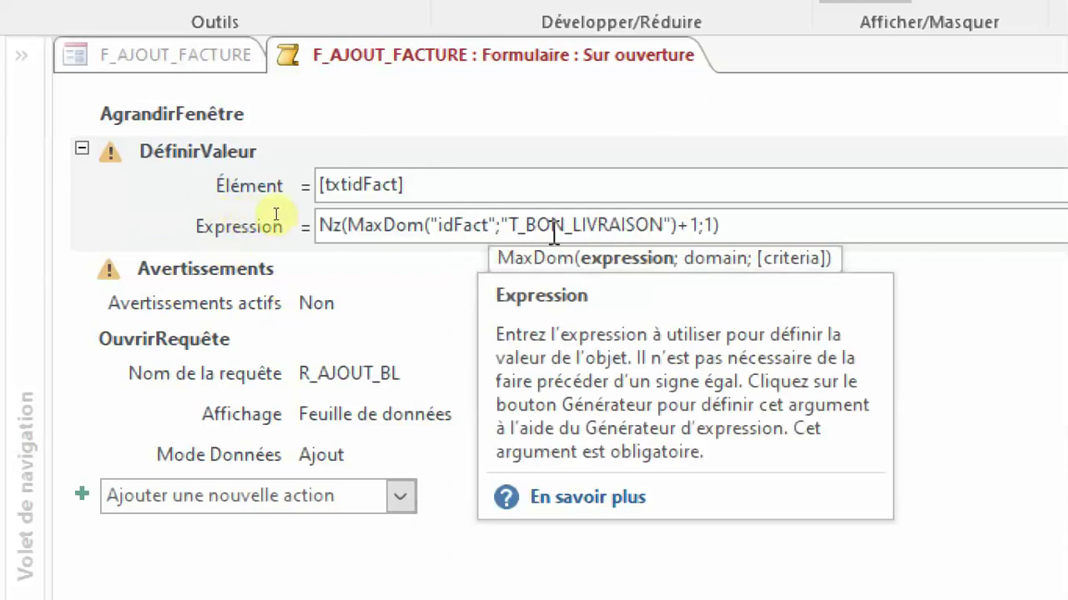
{"action": "left_click_drag", "start_coordinate": [666, 225], "coordinate": [536, 225]}
{"action": "key", "text": "BackSpace"}
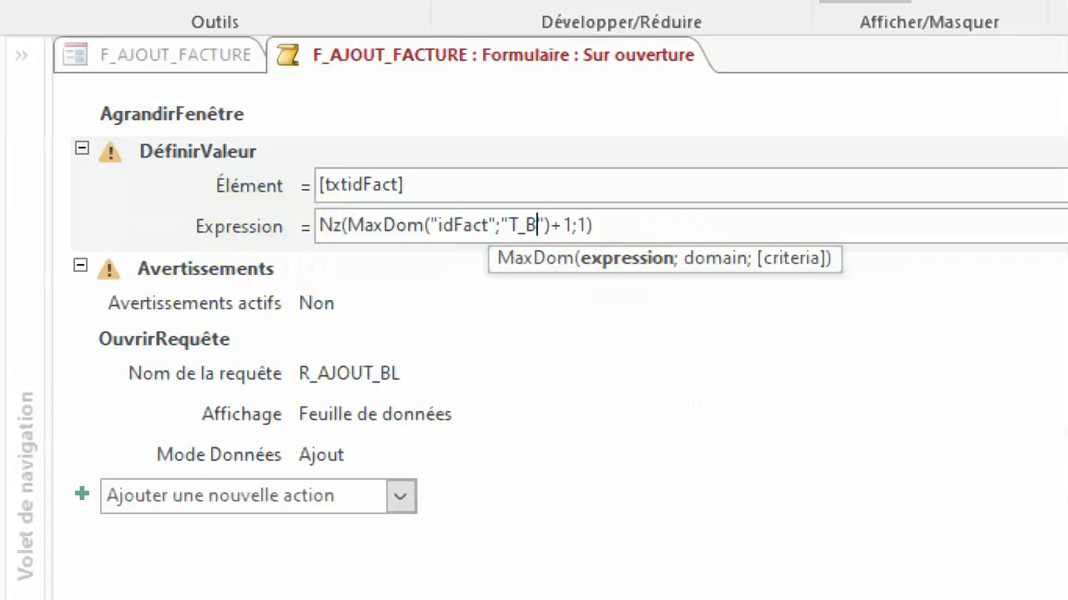
{"action": "key", "text": "BackSpace"}
{"action": "type", "text": "FACTURE"}
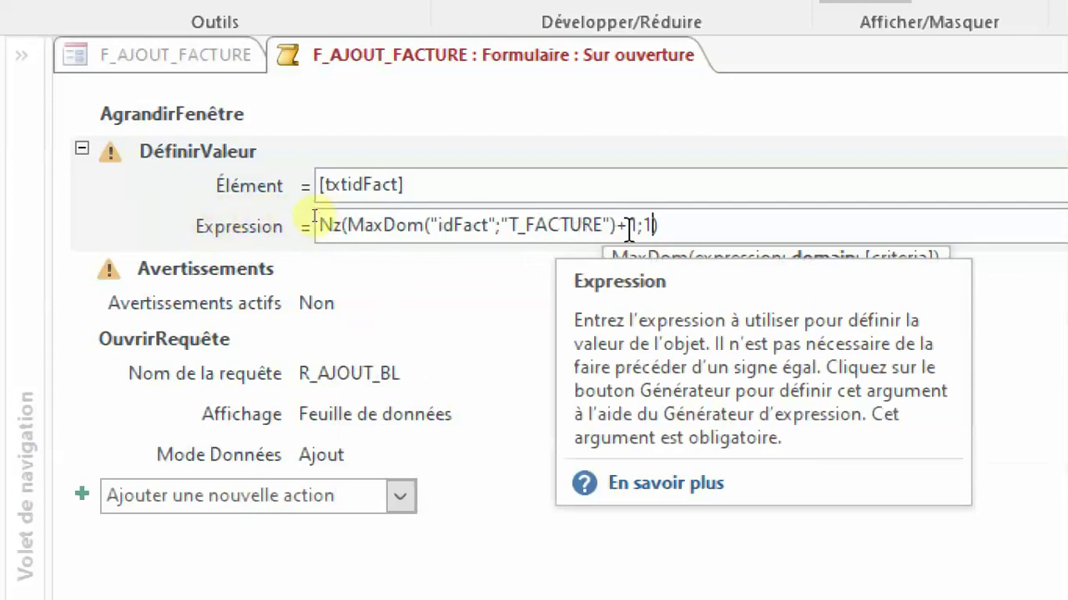
Step: Set the OuvrirRequête action's query name to R_AJOUT_ARTICLE, then save and close the macro and the form's property sheet
{"action": "left_click", "coordinate": [353, 305]}
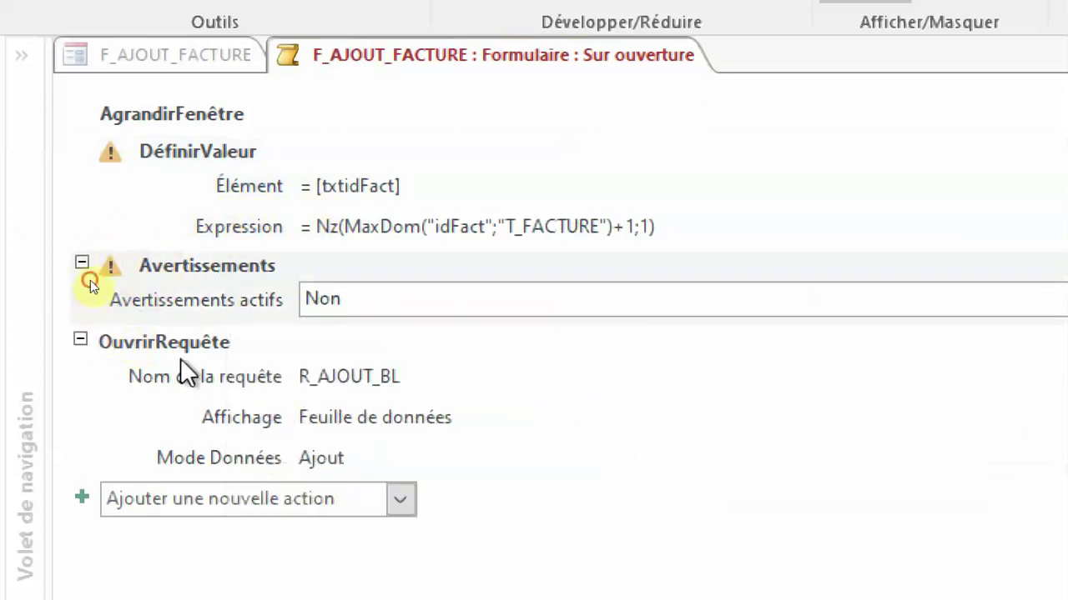
{"action": "left_click", "coordinate": [205, 383]}
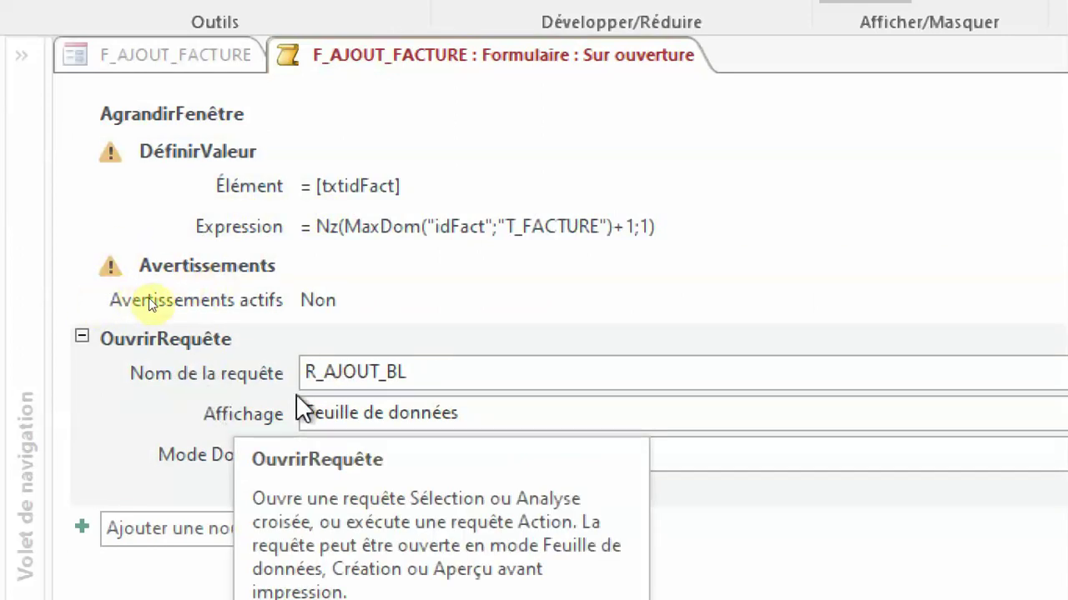
{"action": "double_click", "coordinate": [465, 379]}
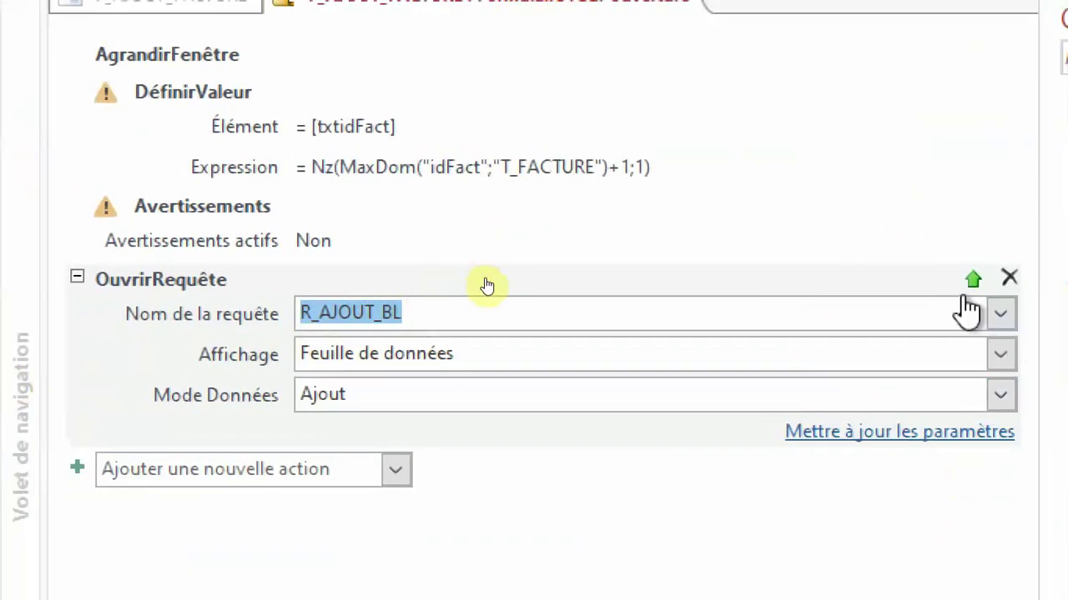
{"action": "left_click", "coordinate": [1005, 314]}
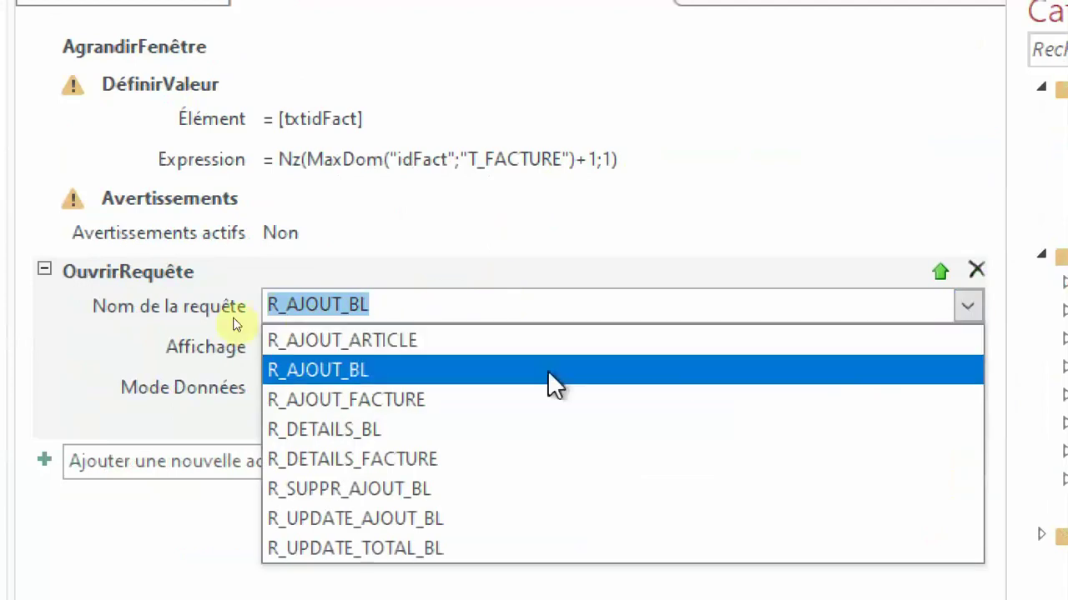
{"action": "left_click", "coordinate": [334, 345]}
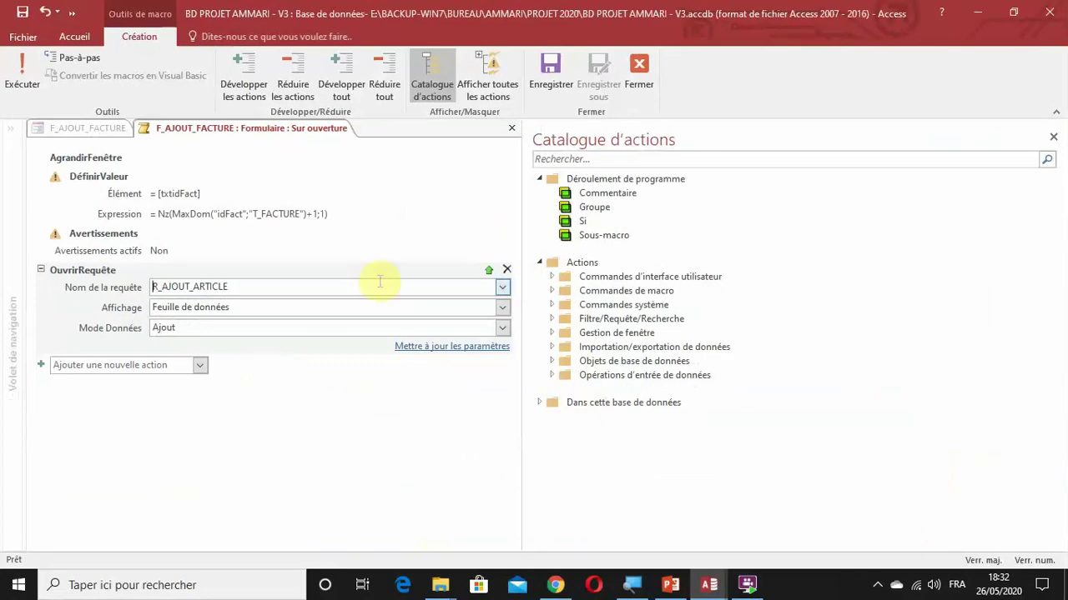
{"action": "left_click", "coordinate": [550, 71]}
{"action": "left_click", "coordinate": [634, 75]}
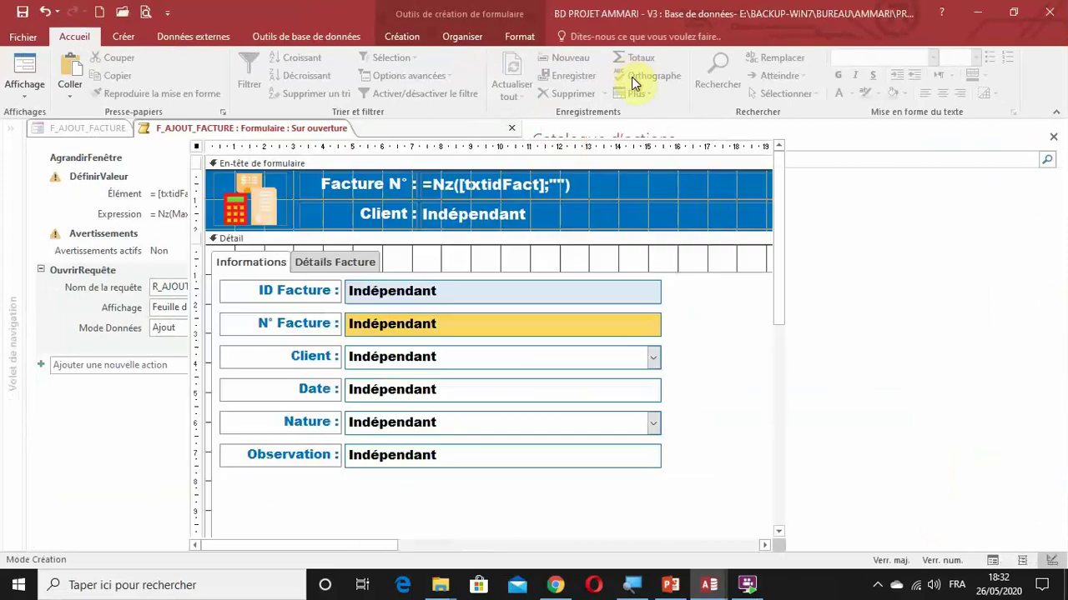
{"action": "left_click", "coordinate": [1052, 137]}
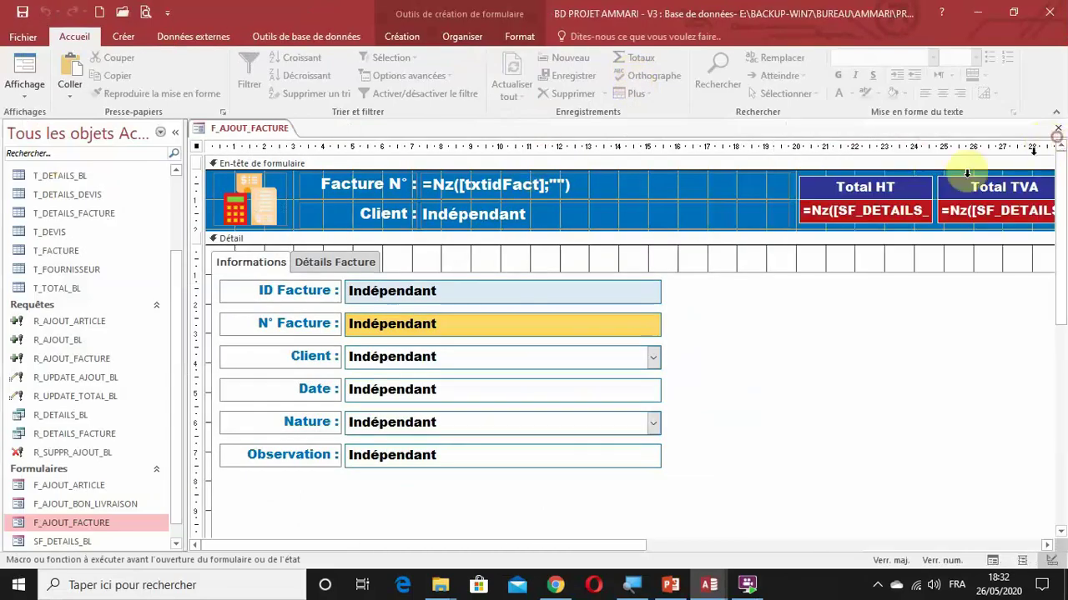
Step: Test F_AJOUT_FACTURE in Form view, cancelling the parameter request and closing the macro's single-step dialog
{"action": "left_click", "coordinate": [24, 94]}
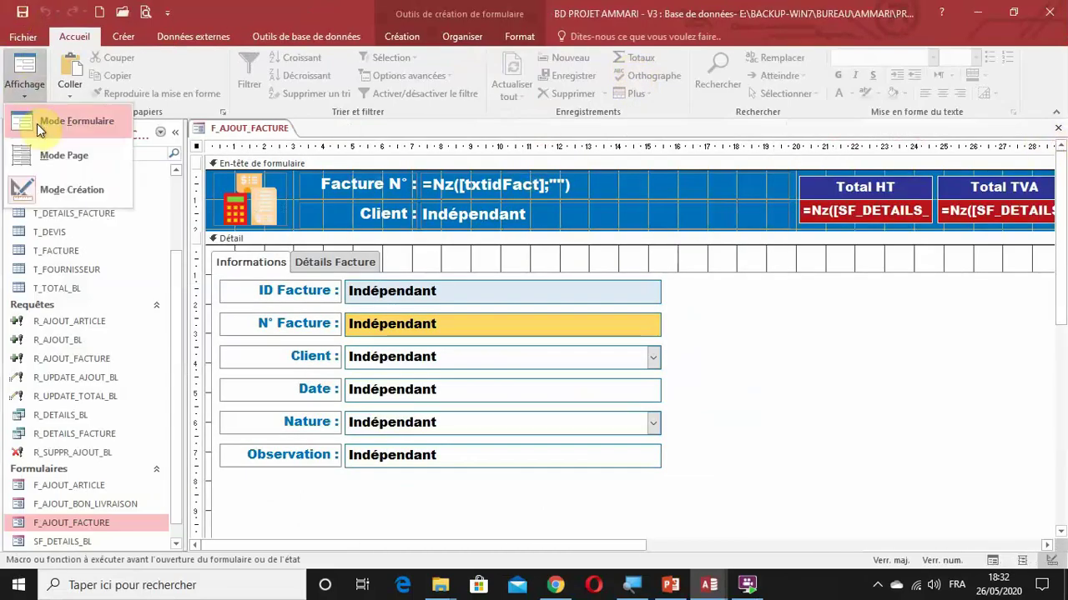
{"action": "left_click", "coordinate": [36, 123]}
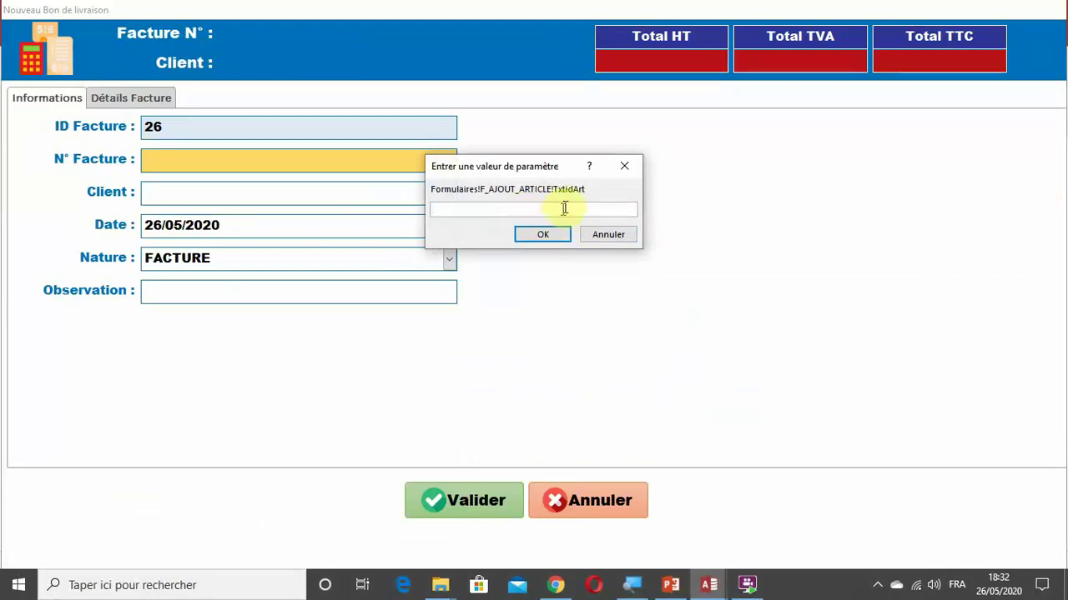
{"action": "left_click", "coordinate": [609, 236]}
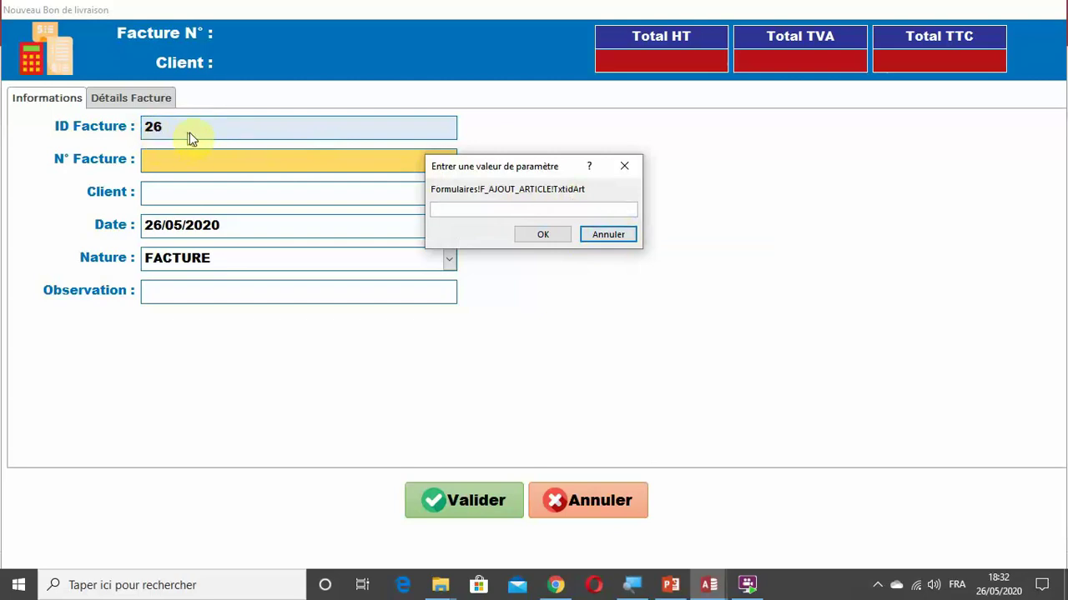
{"action": "left_click", "coordinate": [608, 235]}
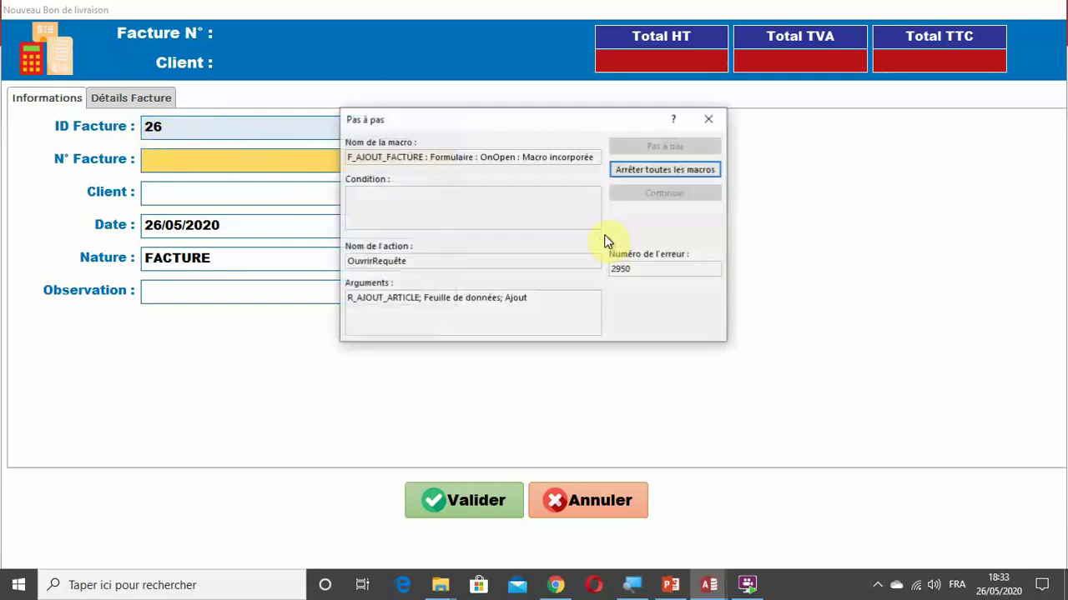
{"action": "left_click", "coordinate": [709, 121]}
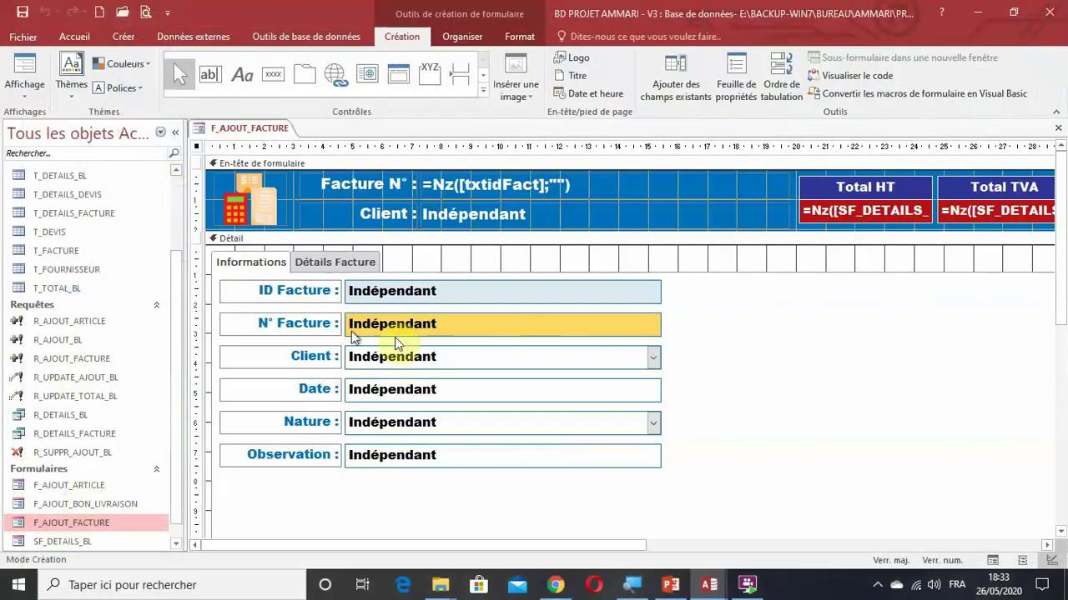
Step: Examine the event properties of the ID Facture, N° Facture, Client and Date fields and the form's list of control names
{"action": "left_click", "coordinate": [415, 300]}
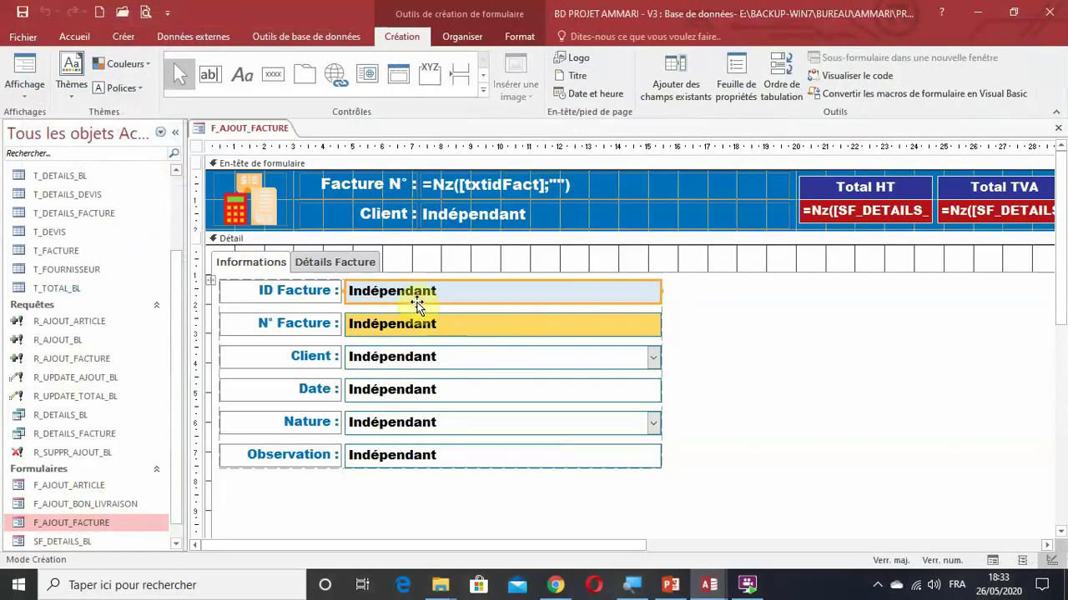
{"action": "double_click", "coordinate": [417, 306]}
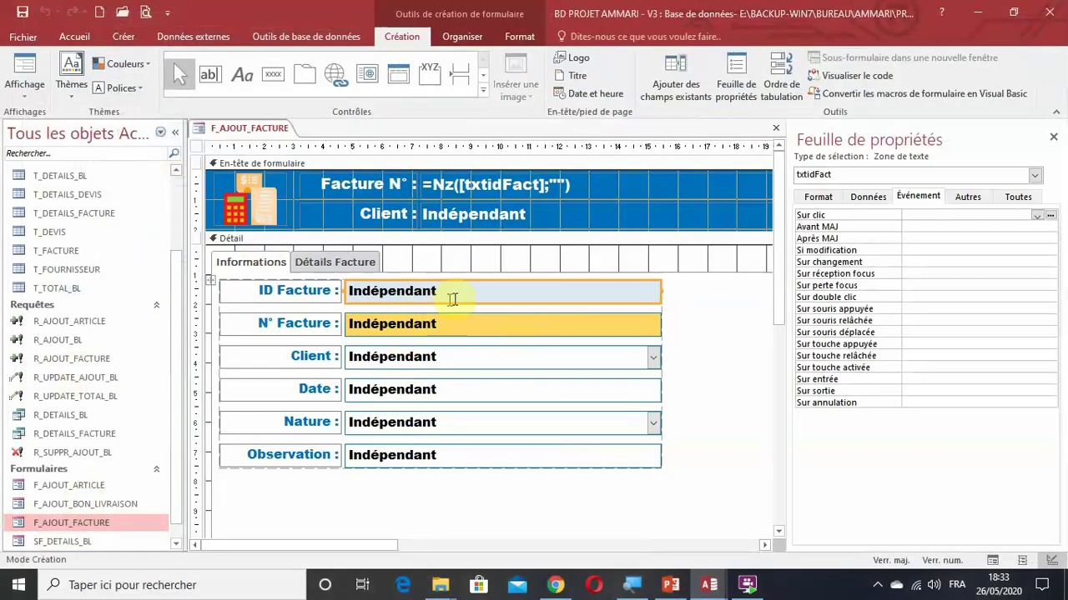
{"action": "left_click", "coordinate": [509, 324]}
{"action": "left_click", "coordinate": [492, 367]}
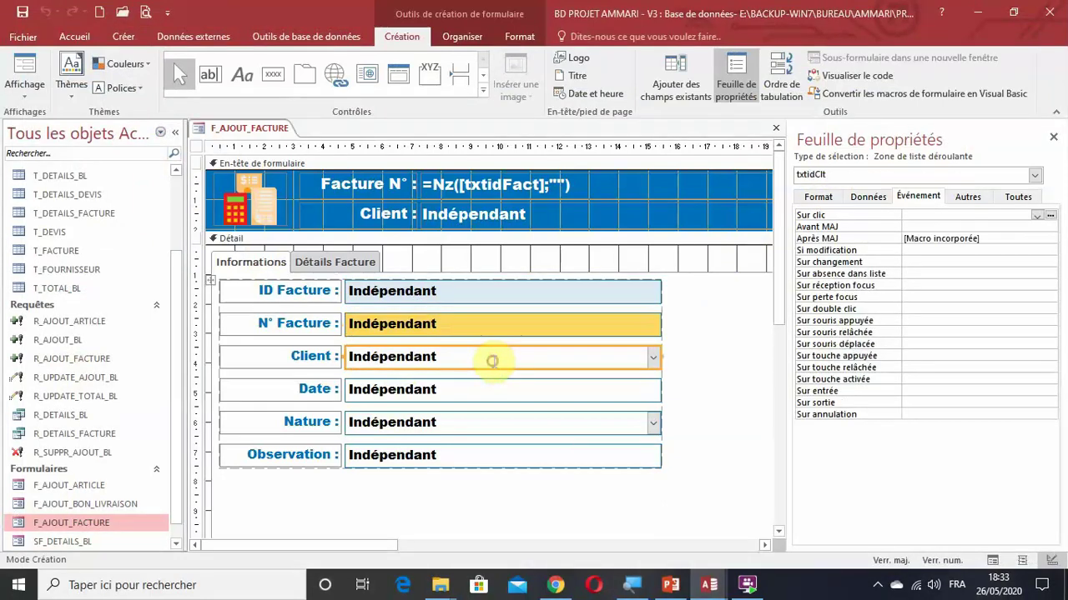
{"action": "left_click", "coordinate": [175, 132]}
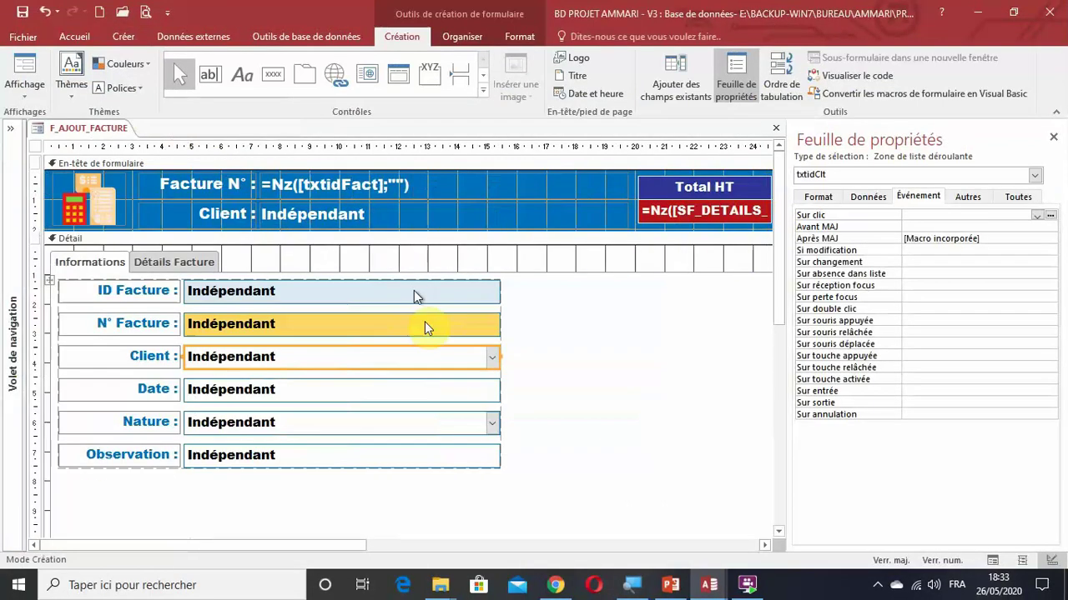
{"action": "left_click", "coordinate": [371, 398]}
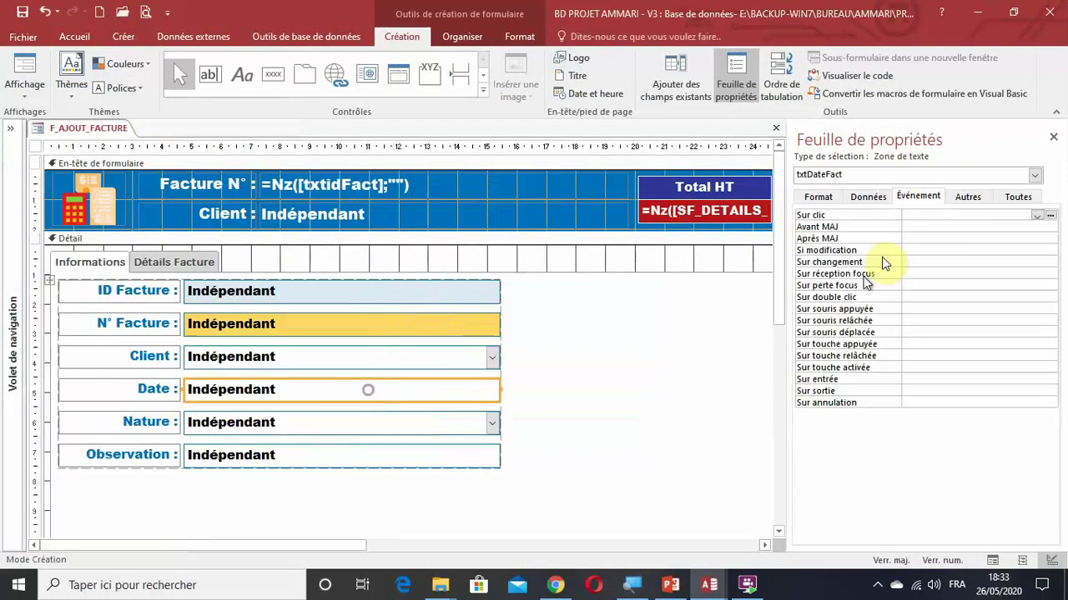
{"action": "left_click", "coordinate": [832, 179]}
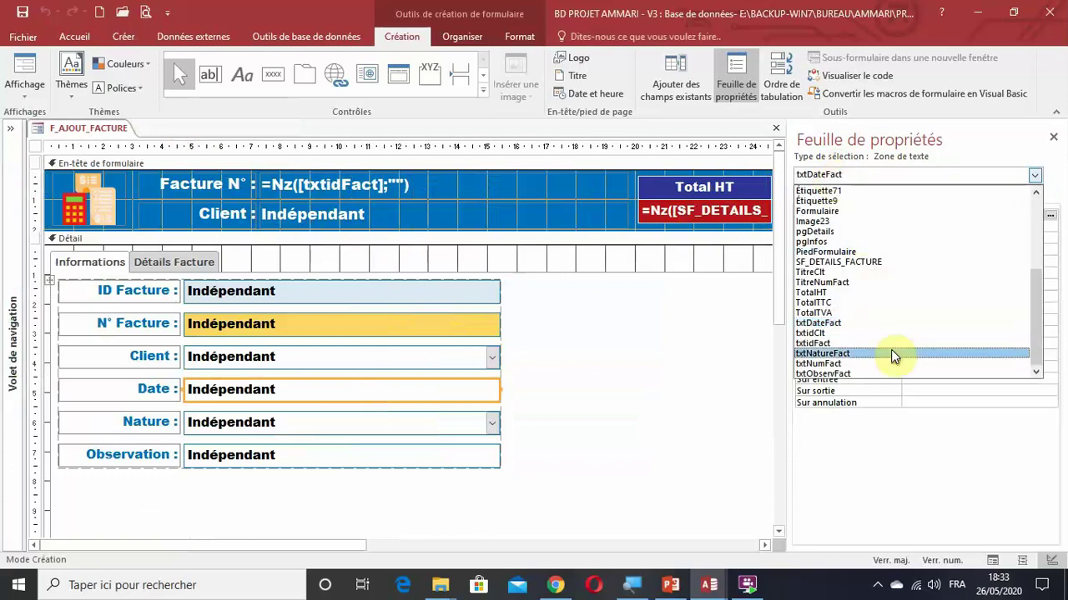
{"action": "scroll", "coordinate": [887, 363], "scroll_direction": "up", "scroll_amount": 5}
{"action": "scroll", "coordinate": [887, 363], "scroll_direction": "down", "scroll_amount": 5}
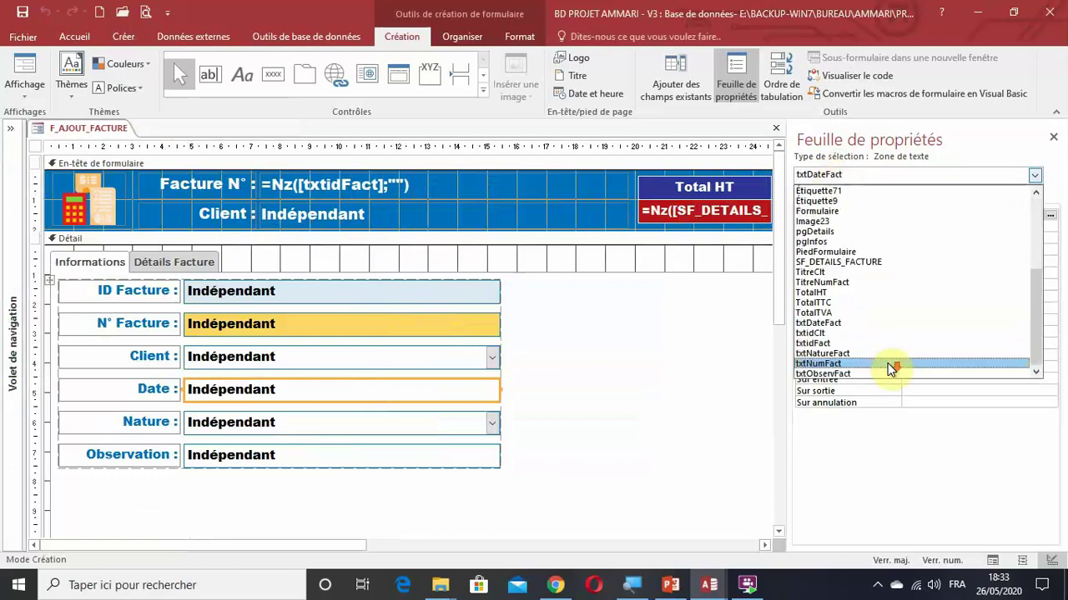
{"action": "scroll", "coordinate": [889, 363], "scroll_direction": "up", "scroll_amount": 5}
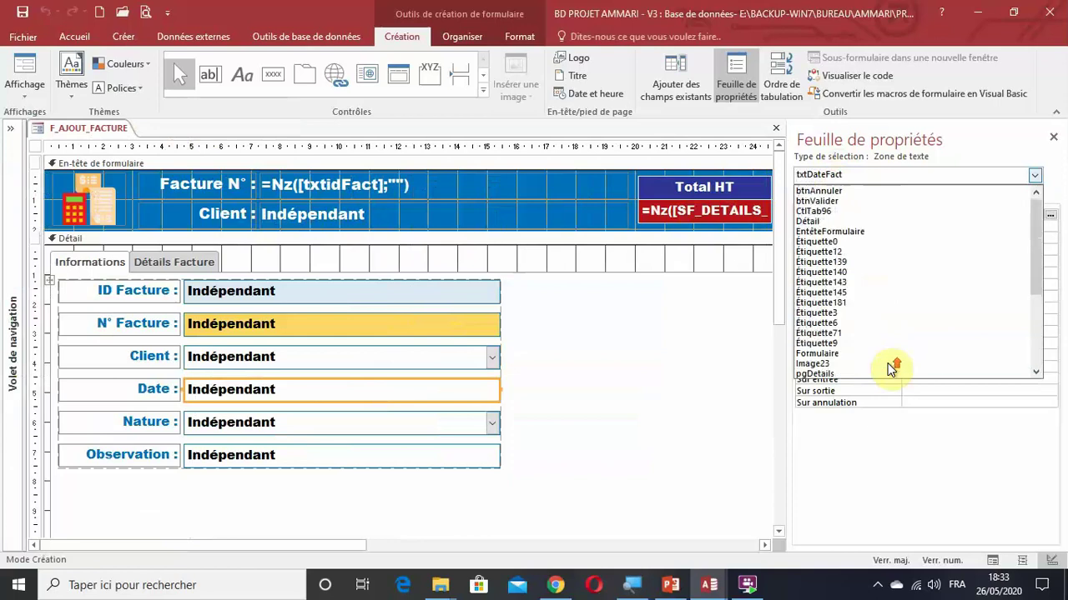
{"action": "left_click", "coordinate": [690, 383]}
{"action": "left_click", "coordinate": [1055, 135]}
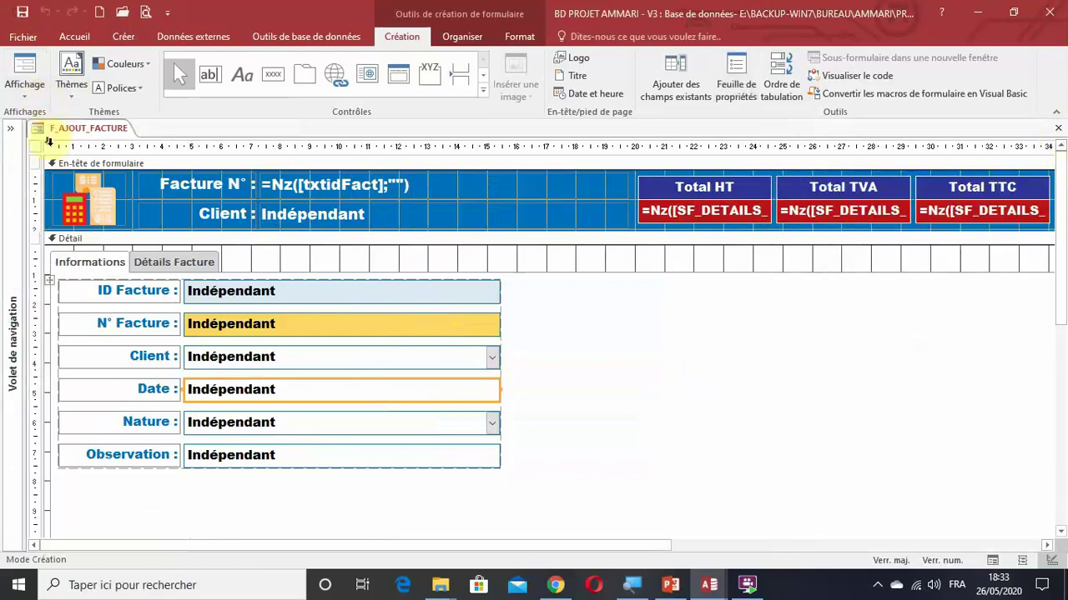
Step: Run F_AJOUT_FACTURE in Form view again, cancel the parameter request and dismiss the macro's single-step dialog
{"action": "left_click", "coordinate": [23, 69]}
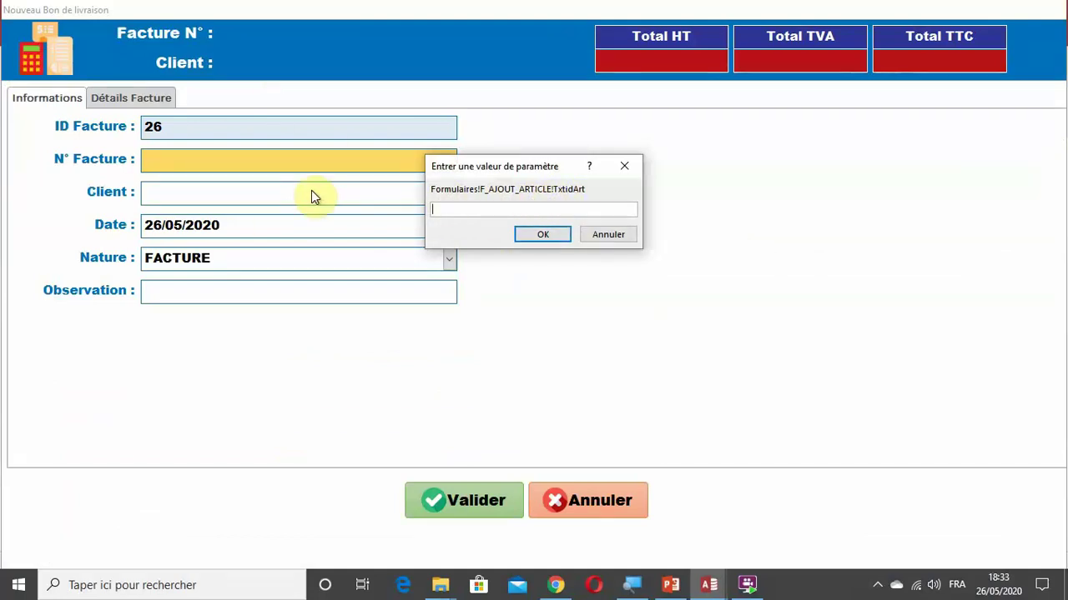
{"action": "left_click", "coordinate": [607, 235]}
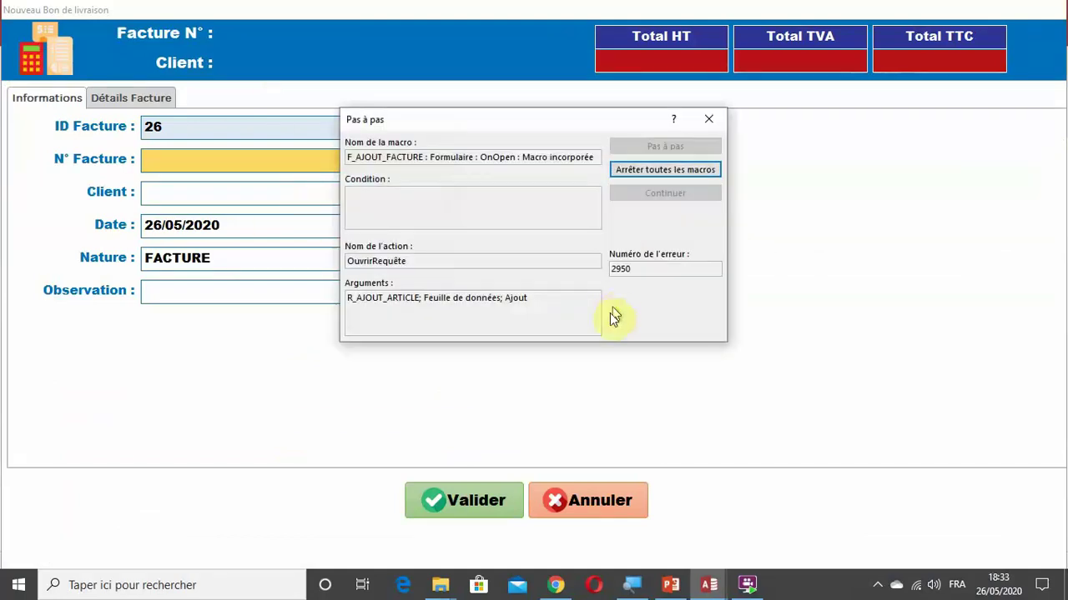
{"action": "left_click", "coordinate": [710, 118]}
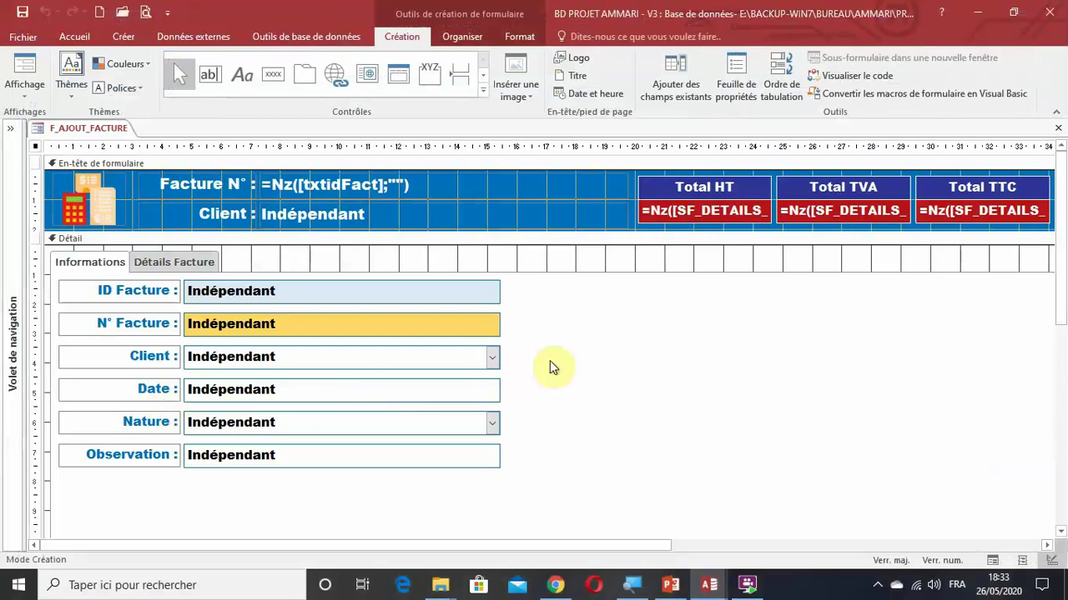
Step: Set the query name to R_AJOUT_FACTURE in the OuvrirRequête action of the form's on-open macro, then save and close the macro
{"action": "double_click", "coordinate": [38, 150]}
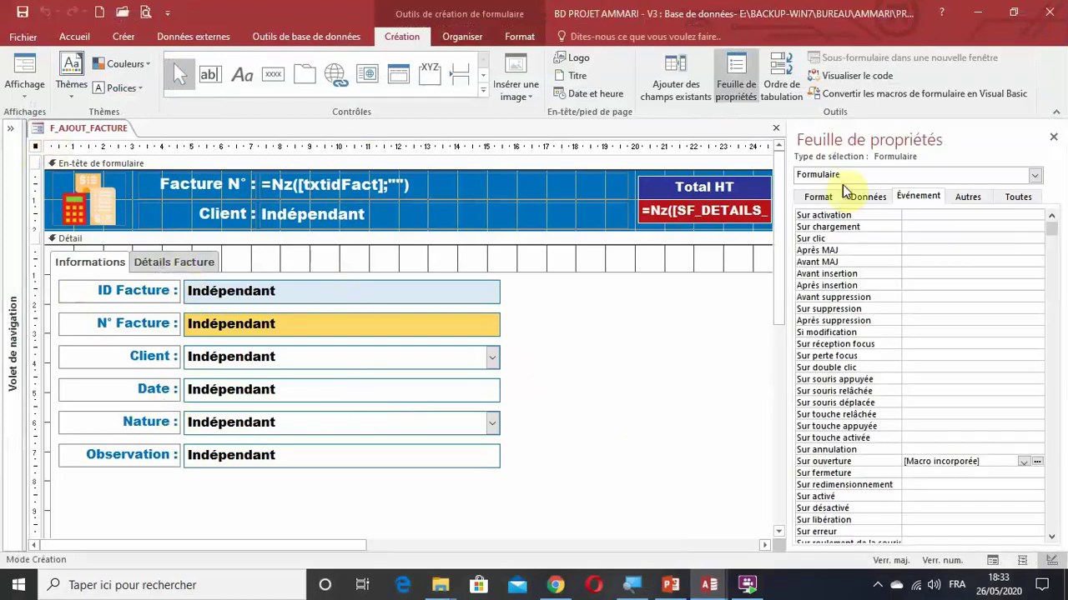
{"action": "left_click", "coordinate": [862, 464]}
{"action": "left_click", "coordinate": [1037, 461]}
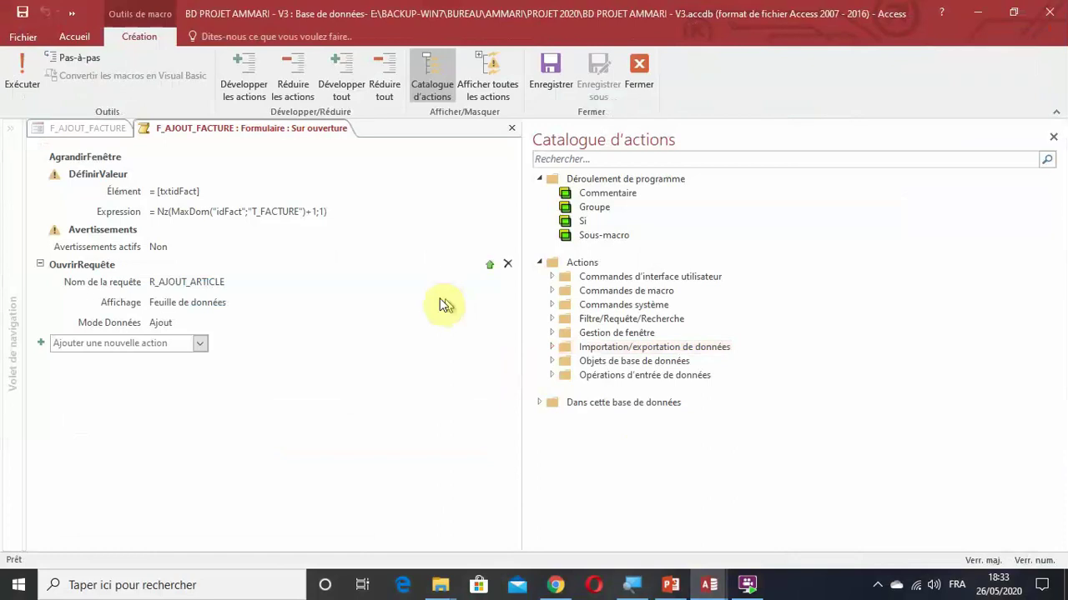
{"action": "left_click", "coordinate": [199, 211]}
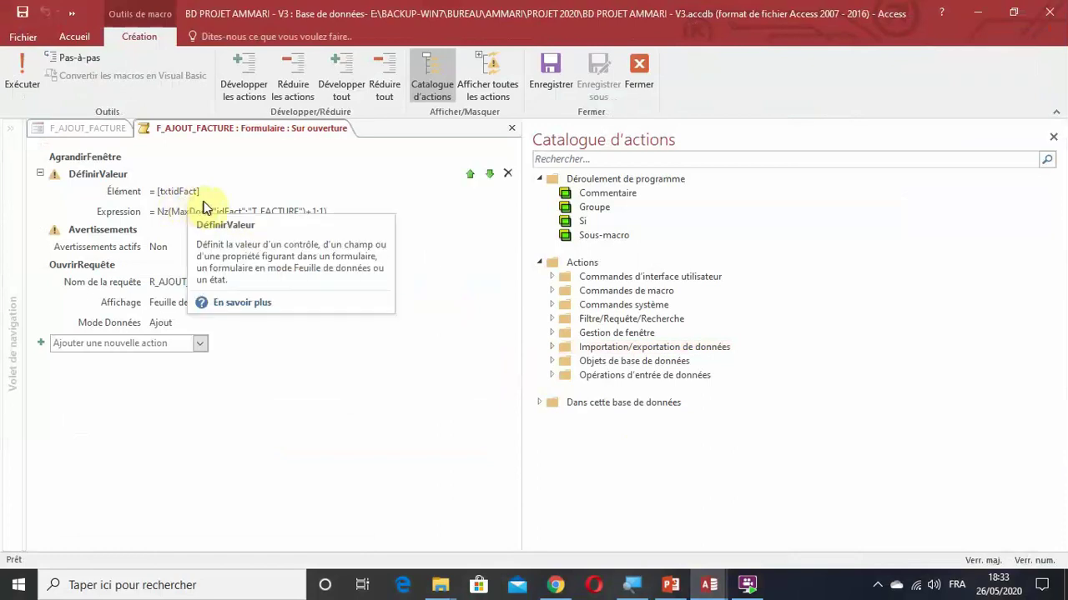
{"action": "left_click", "coordinate": [337, 438]}
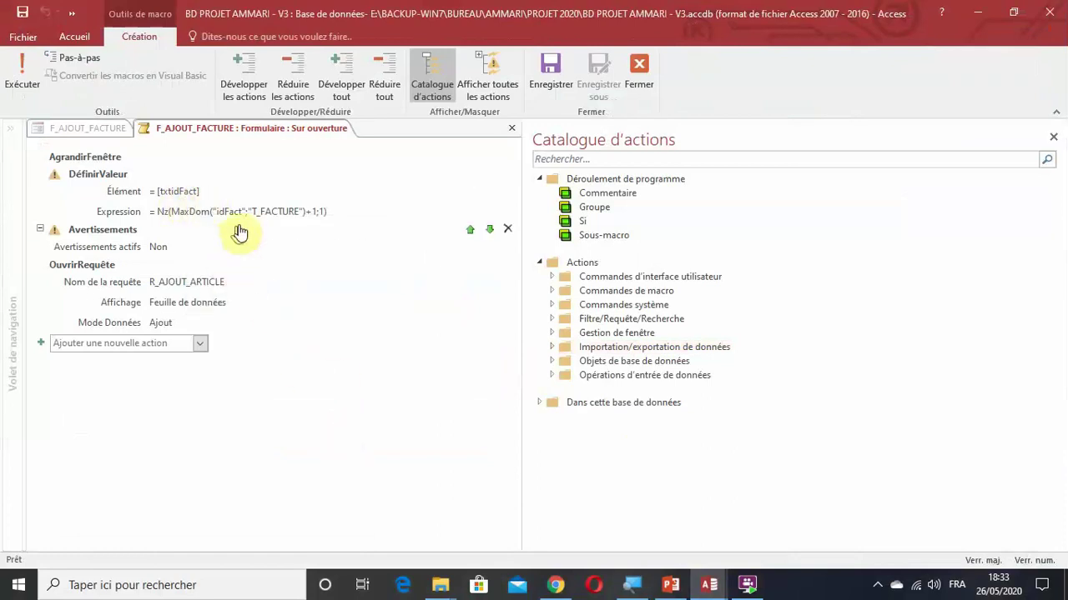
{"action": "left_click", "coordinate": [214, 285]}
{"action": "left_click", "coordinate": [247, 282]}
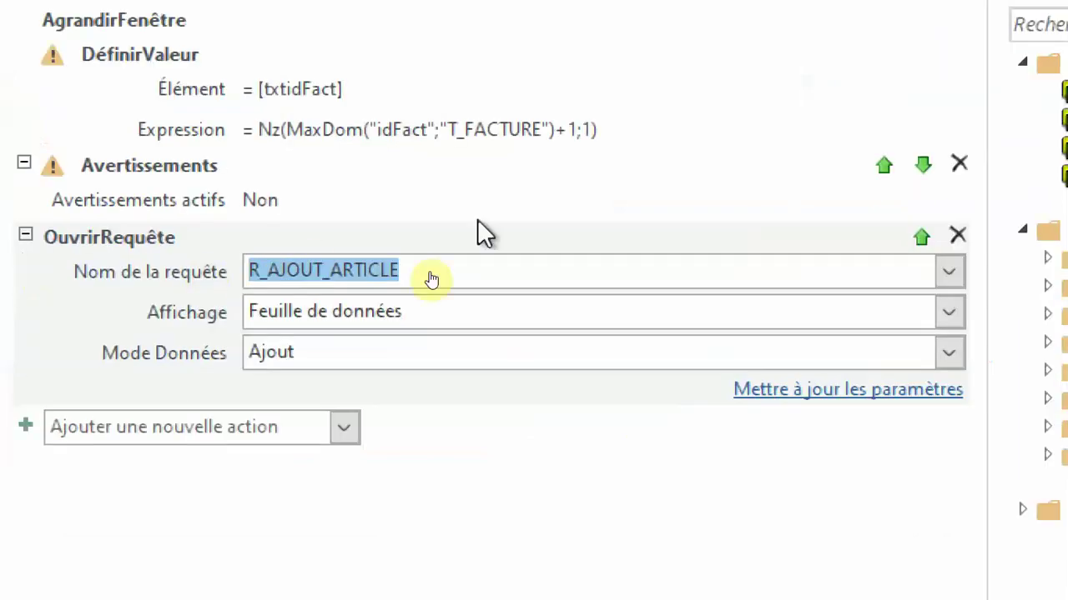
{"action": "left_click", "coordinate": [948, 272]}
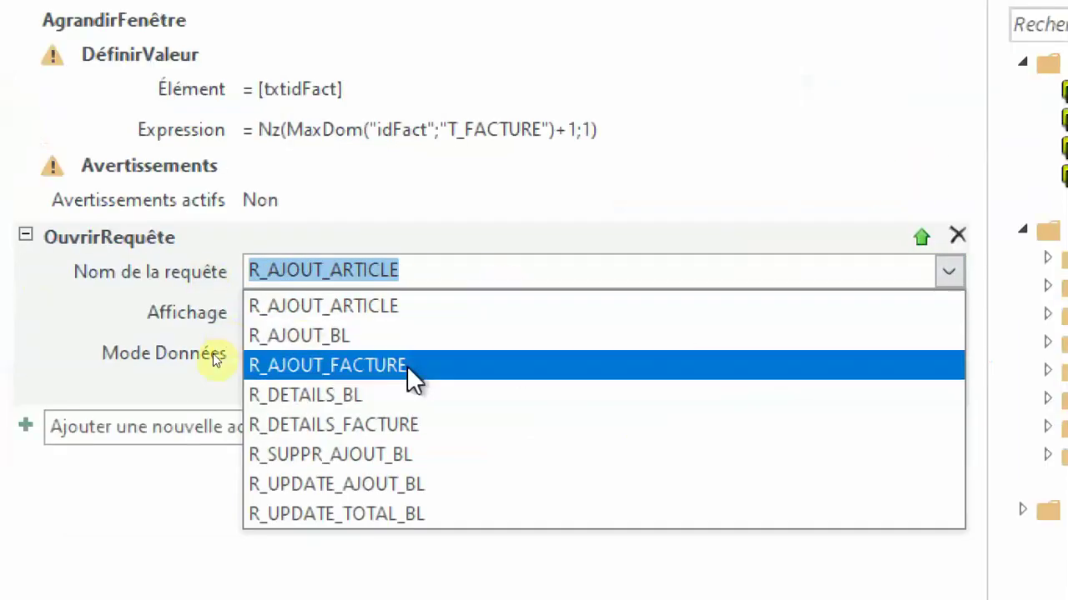
{"action": "left_click", "coordinate": [363, 367]}
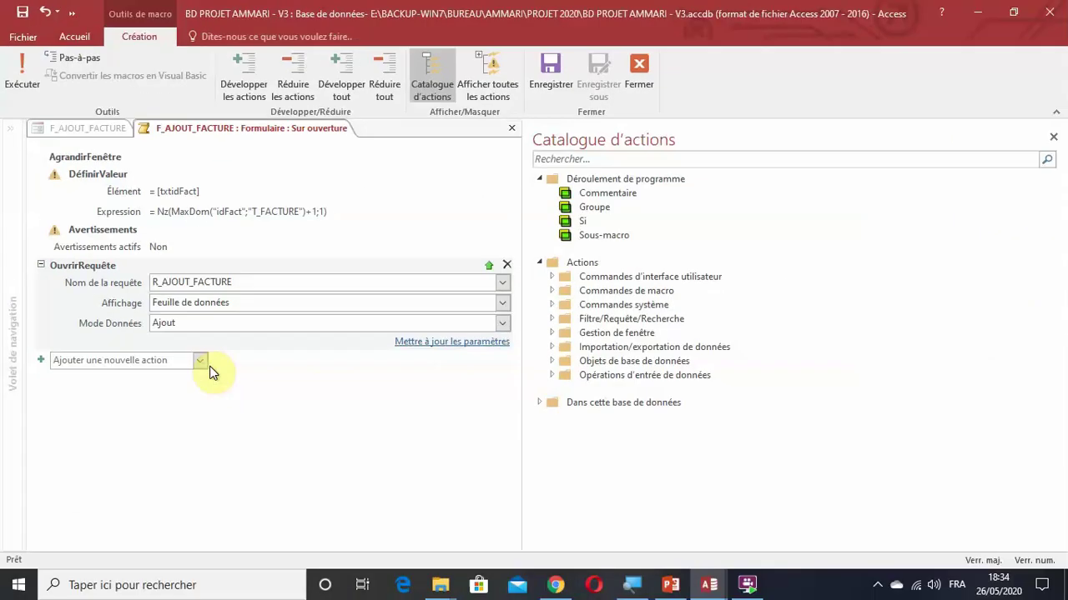
{"action": "left_click", "coordinate": [553, 79]}
{"action": "left_click", "coordinate": [631, 75]}
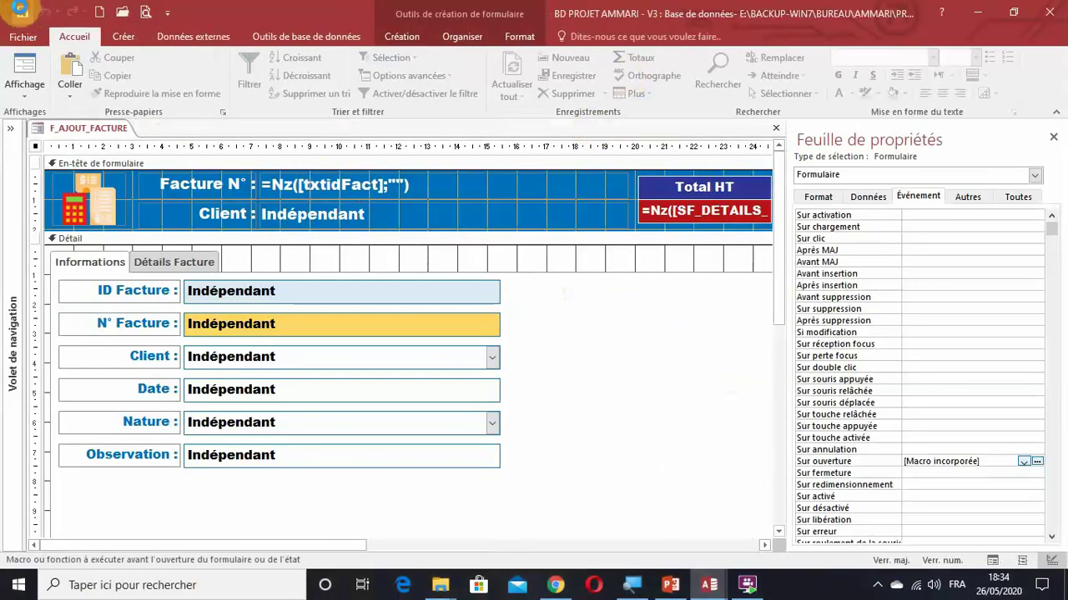
Step: Test the form in Form view by choosing client NEW MAX DEV and checking the Détails Facture page, then return to Design view
{"action": "left_click", "coordinate": [21, 93]}
{"action": "left_click", "coordinate": [38, 112]}
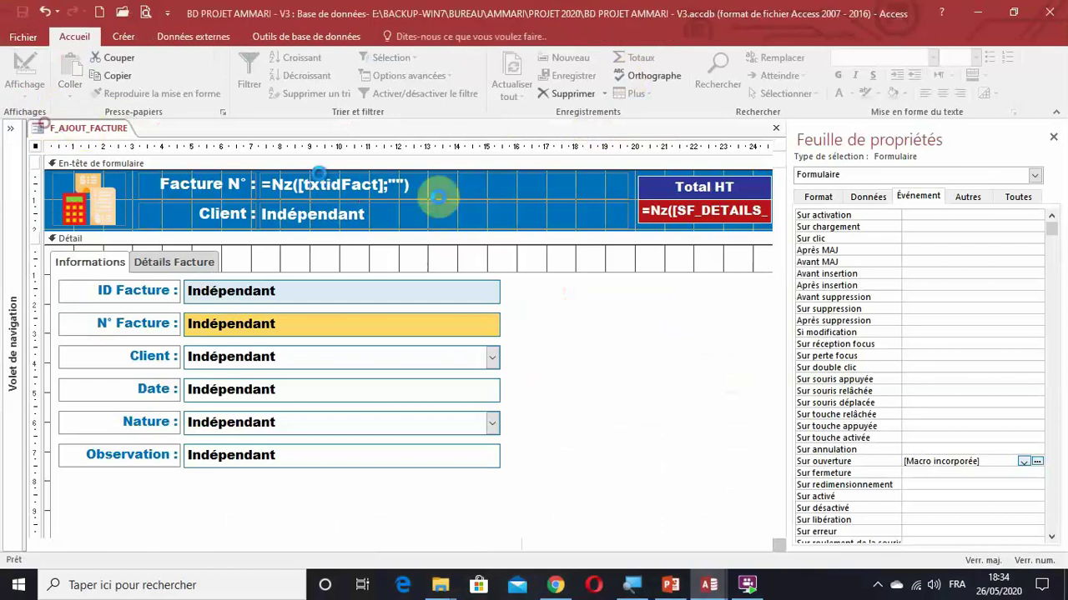
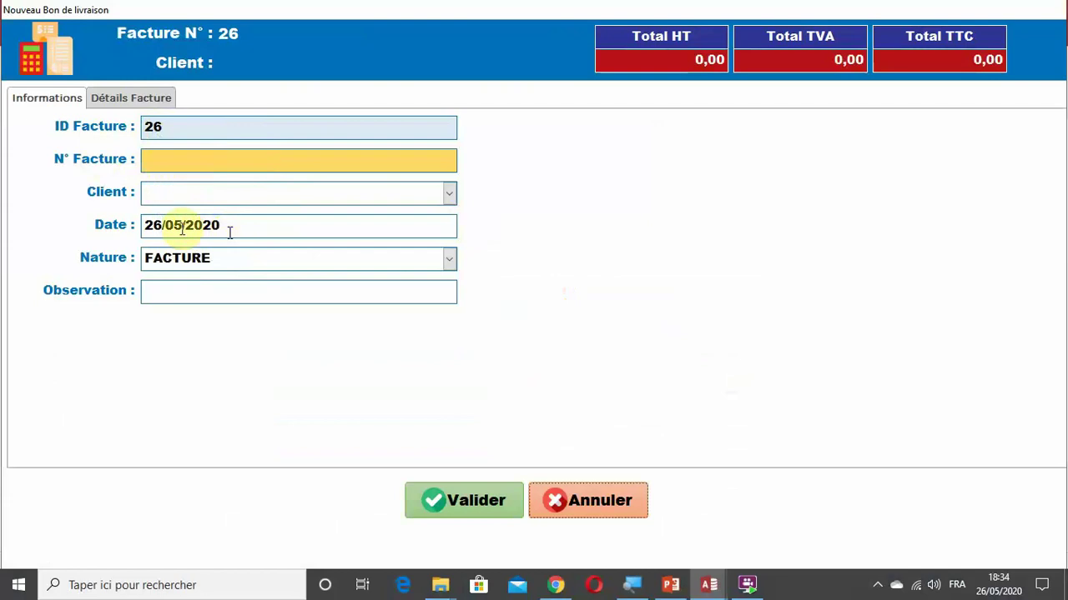
{"action": "left_click", "coordinate": [451, 197]}
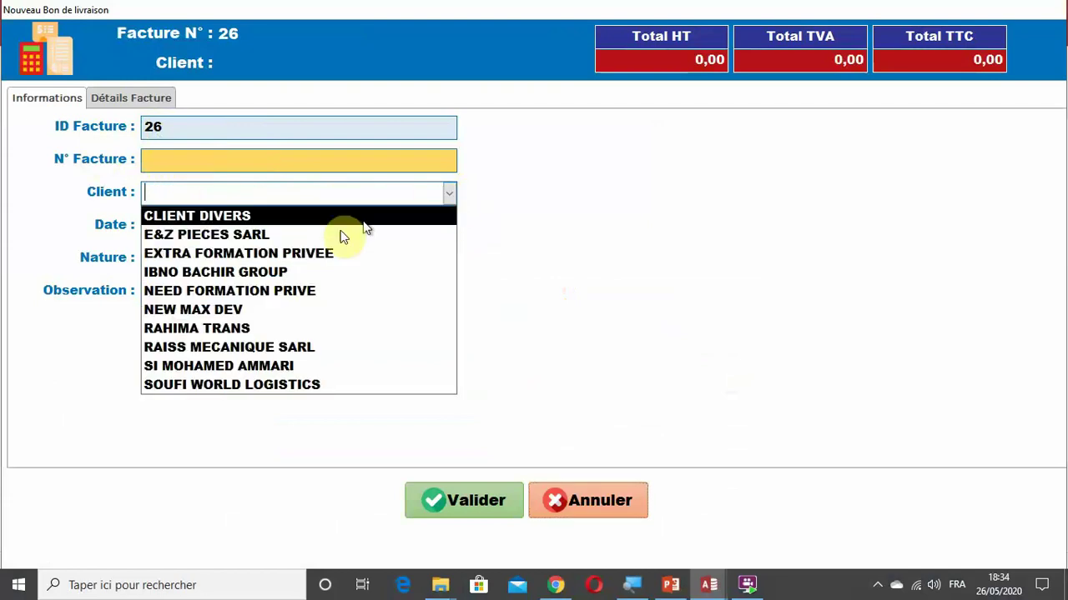
{"action": "left_click", "coordinate": [240, 312]}
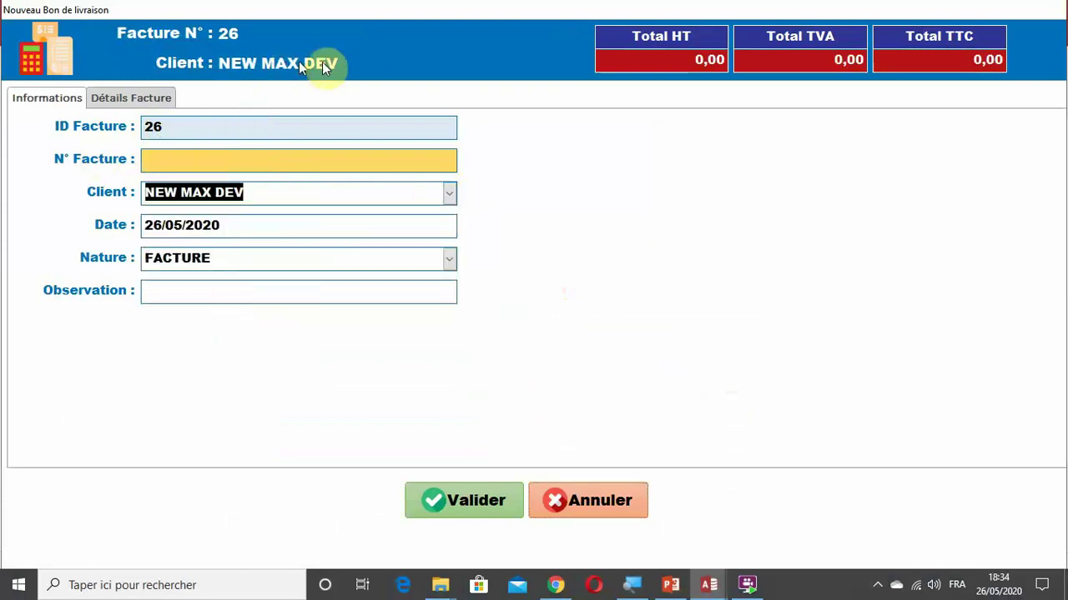
{"action": "left_click", "coordinate": [111, 98]}
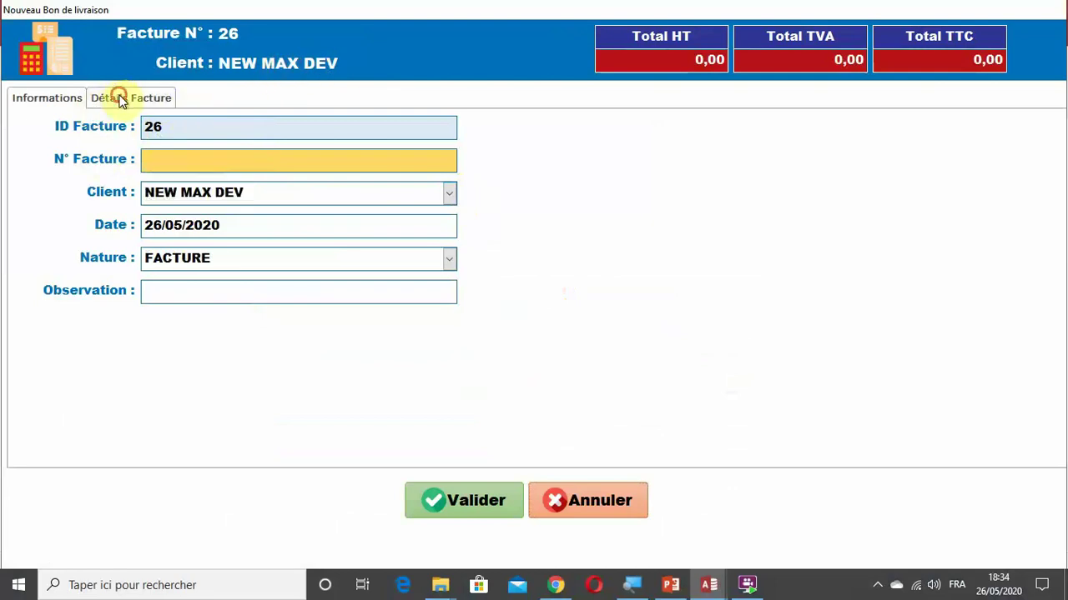
{"action": "left_click", "coordinate": [167, 191]}
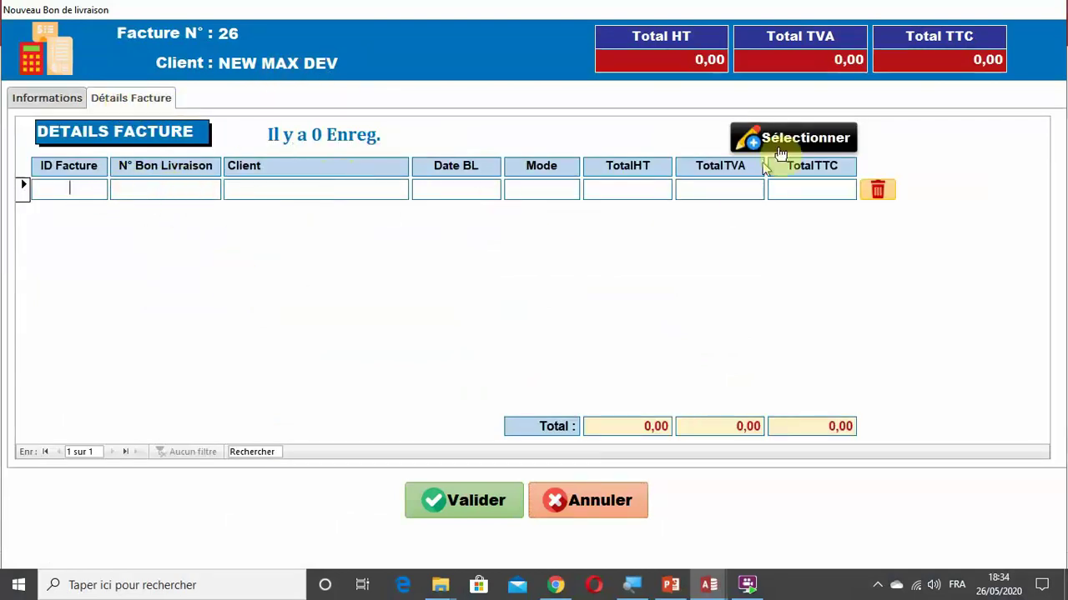
{"action": "left_click", "coordinate": [71, 98]}
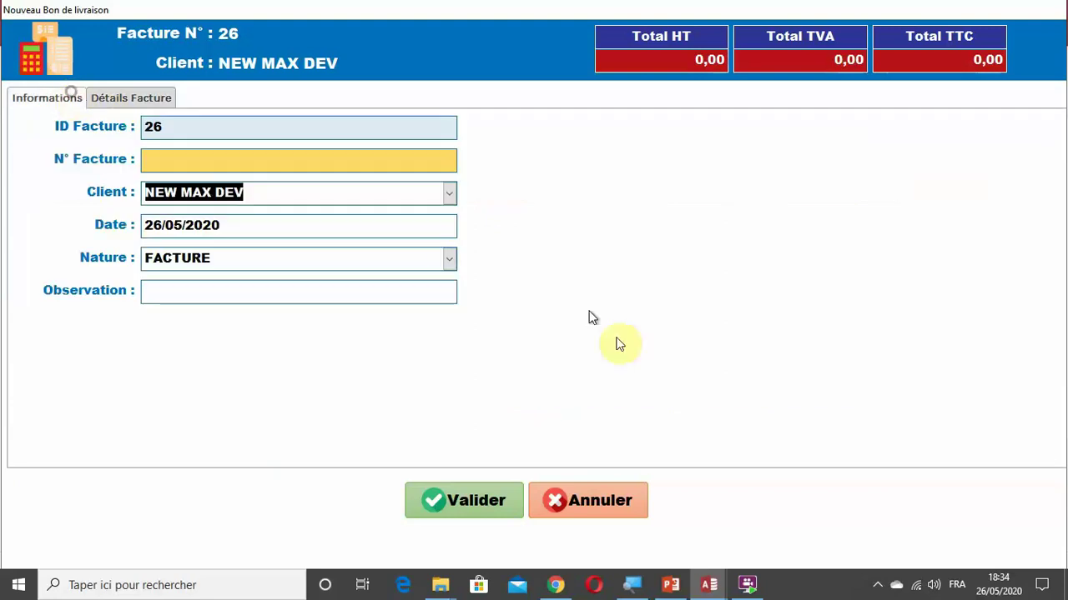
{"action": "right_click", "coordinate": [411, 21]}
{"action": "left_click", "coordinate": [444, 66]}
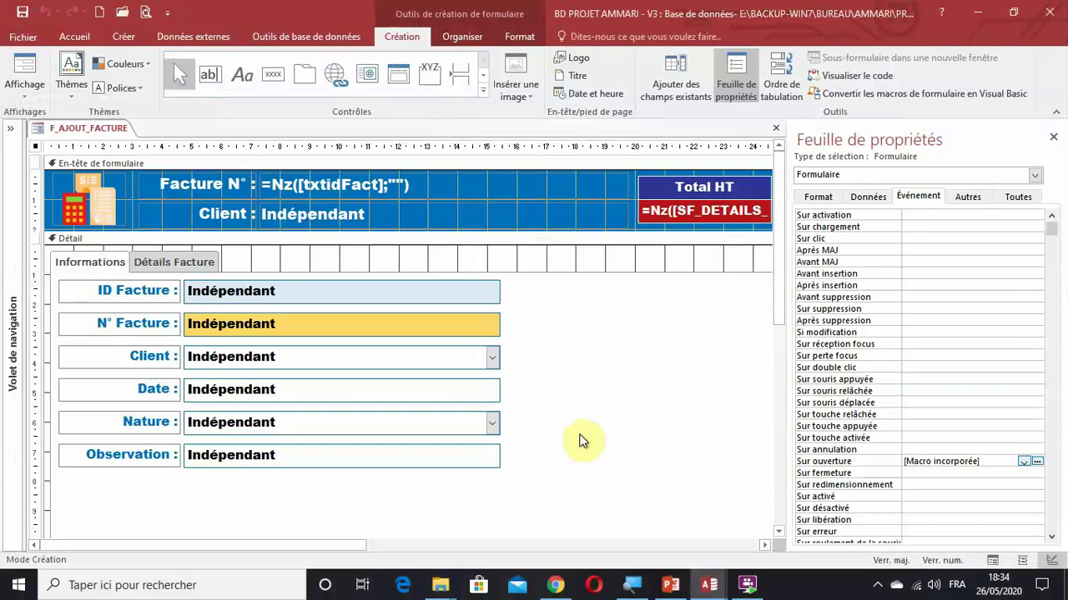
Step: Create a new query in Design view based on T_FACTURE and make it a delete query
{"action": "scroll", "coordinate": [583, 441], "scroll_direction": "down", "scroll_amount": 1}
{"action": "scroll", "coordinate": [584, 438], "scroll_direction": "down", "scroll_amount": 2}
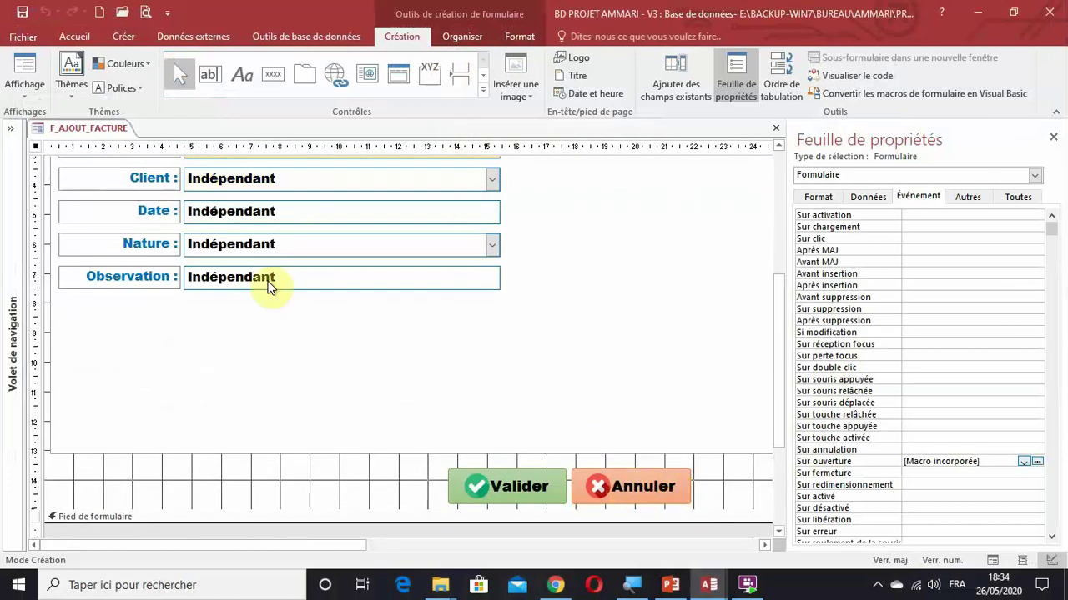
{"action": "left_click", "coordinate": [122, 36]}
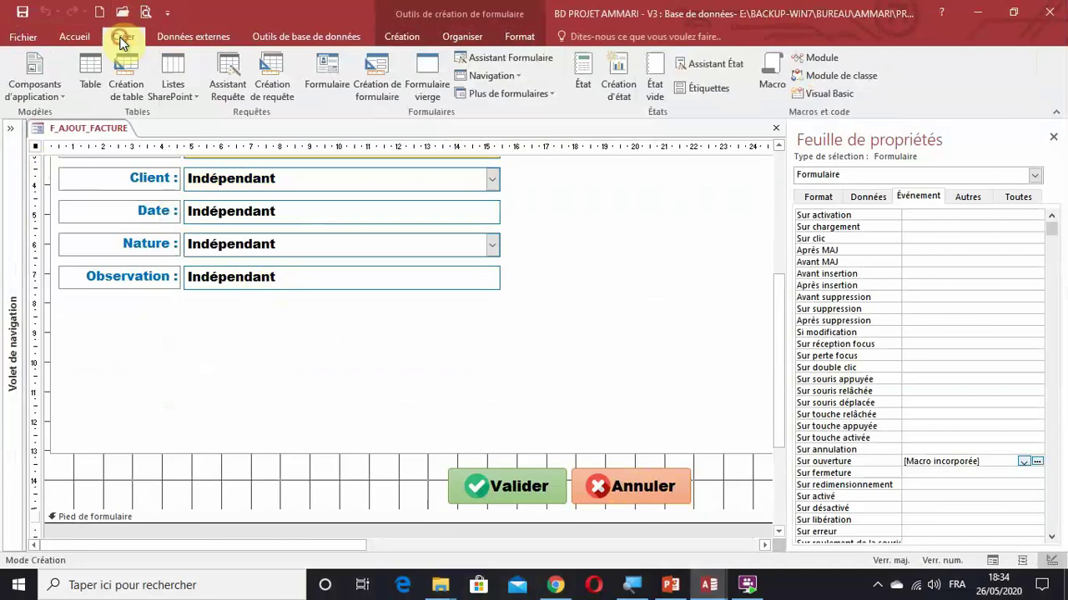
{"action": "left_click", "coordinate": [280, 98]}
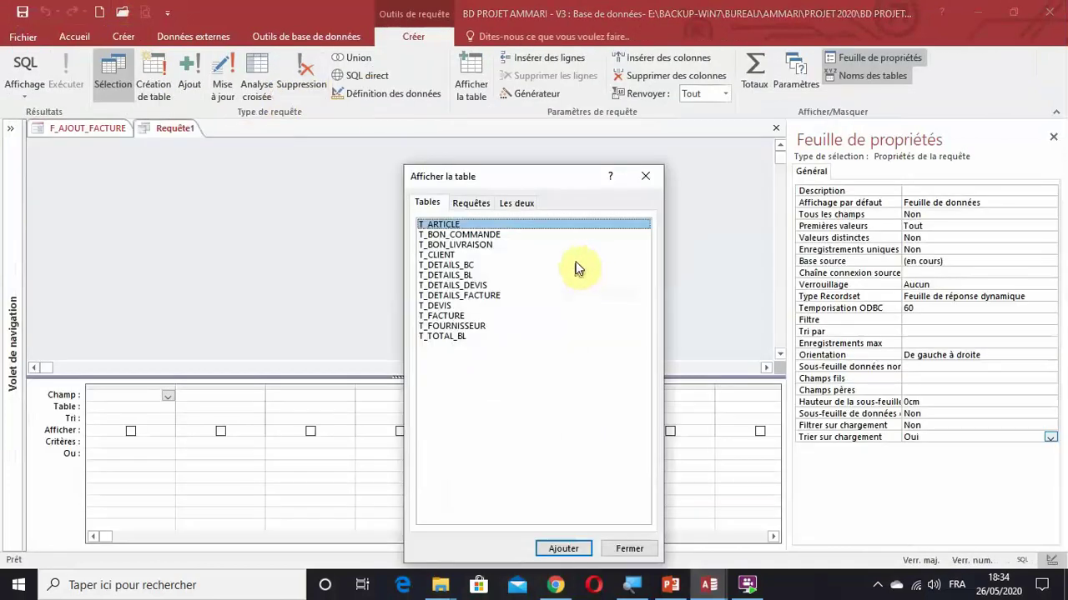
{"action": "left_click", "coordinate": [454, 316]}
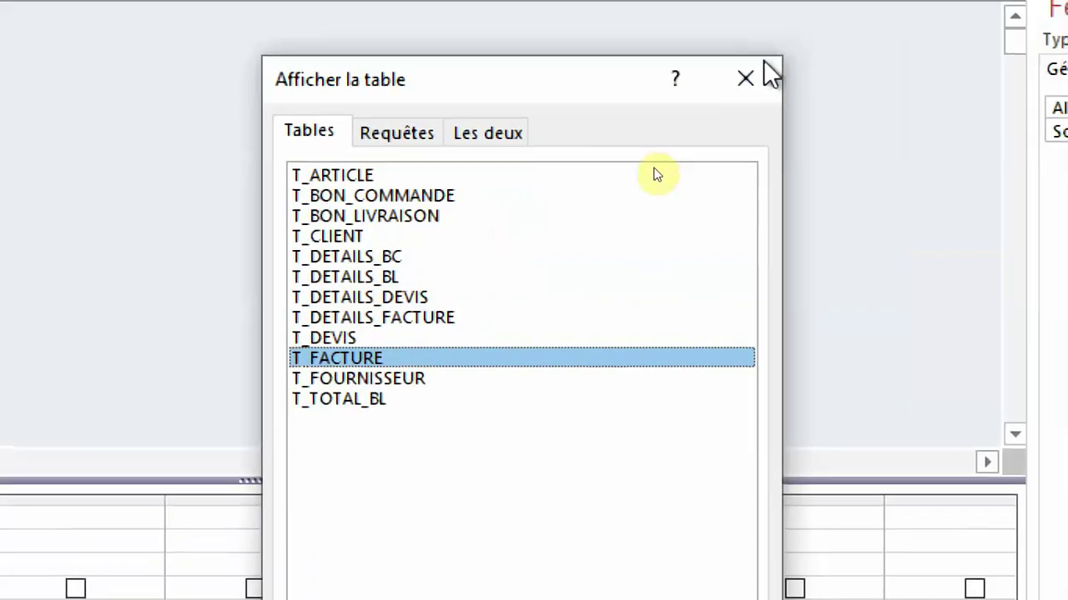
{"action": "left_click", "coordinate": [746, 77]}
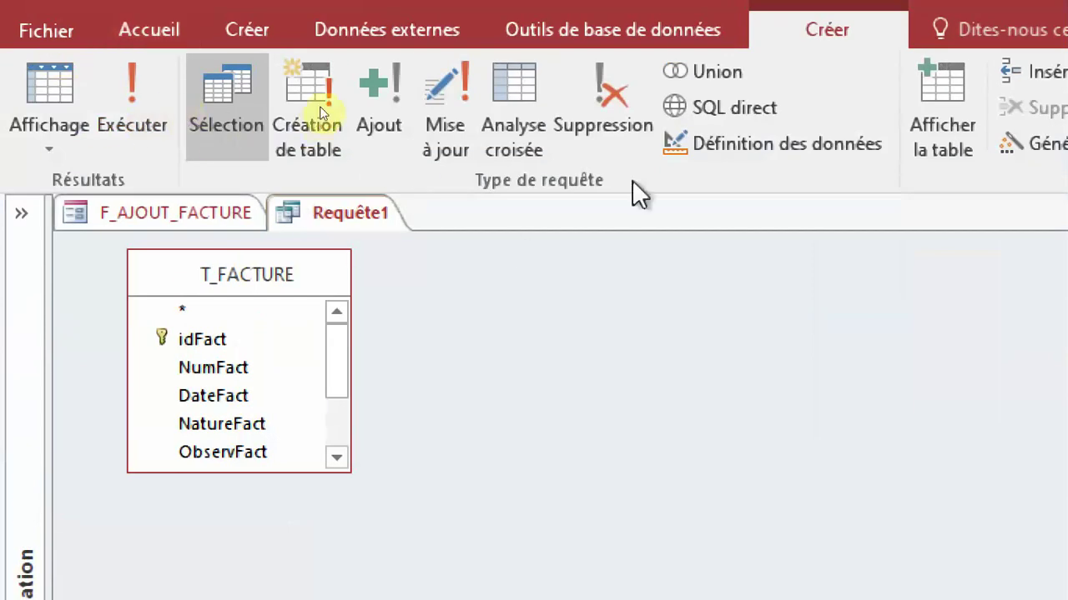
{"action": "left_click", "coordinate": [595, 123]}
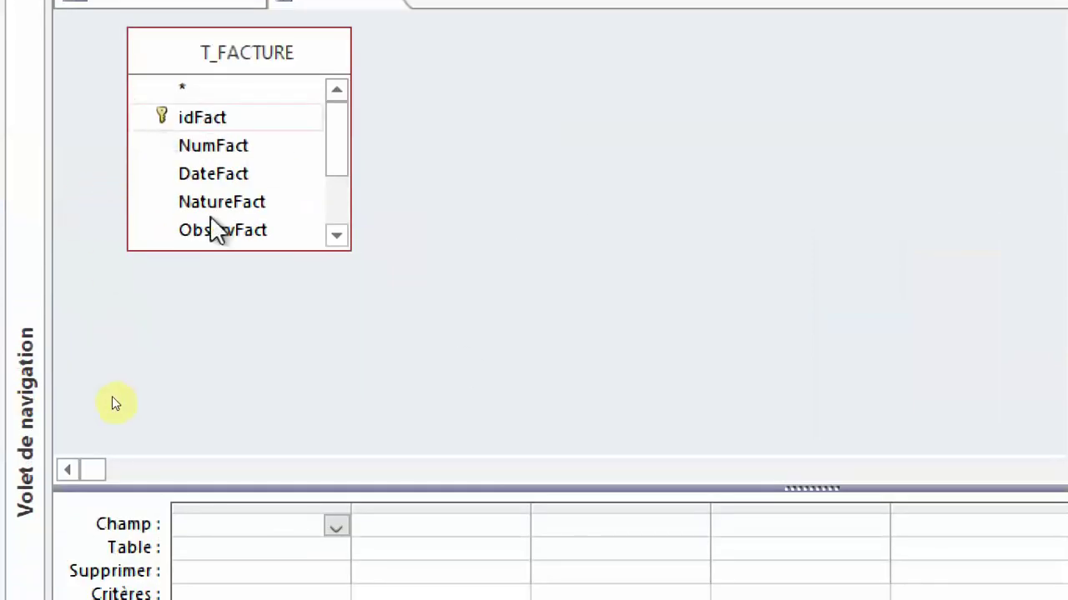
Step: Add the idFact field to the delete query and open the Expression Builder for its criteria
{"action": "double_click", "coordinate": [204, 118]}
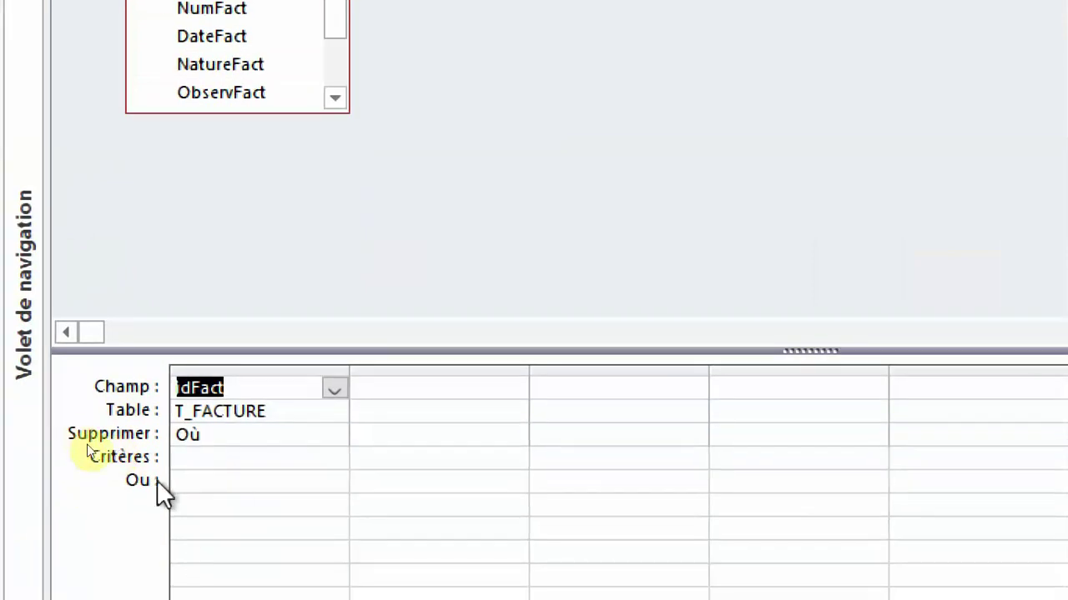
{"action": "left_click", "coordinate": [200, 597]}
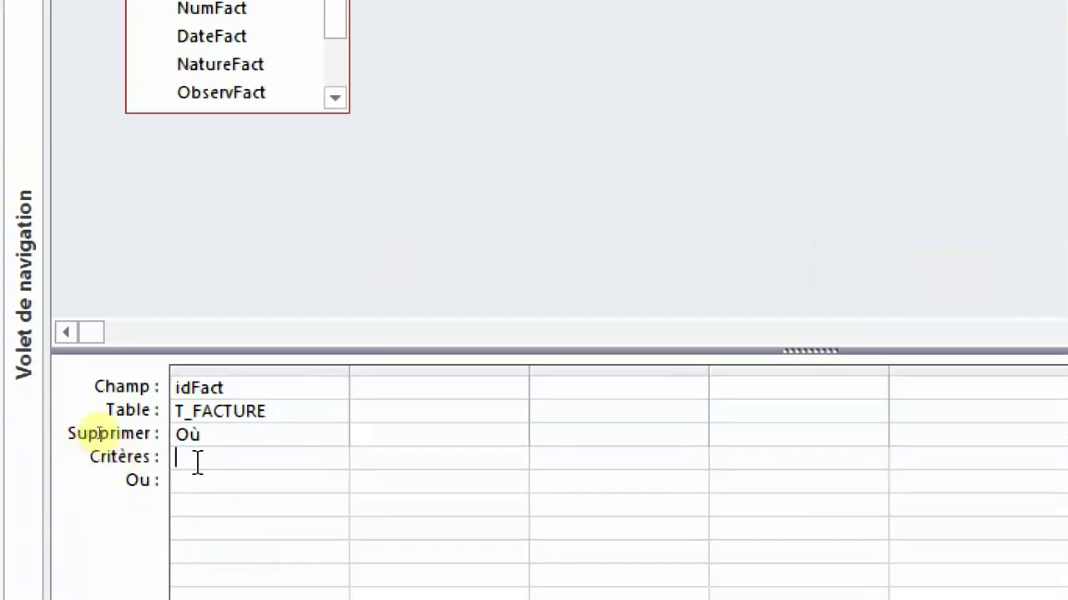
{"action": "right_click", "coordinate": [197, 463]}
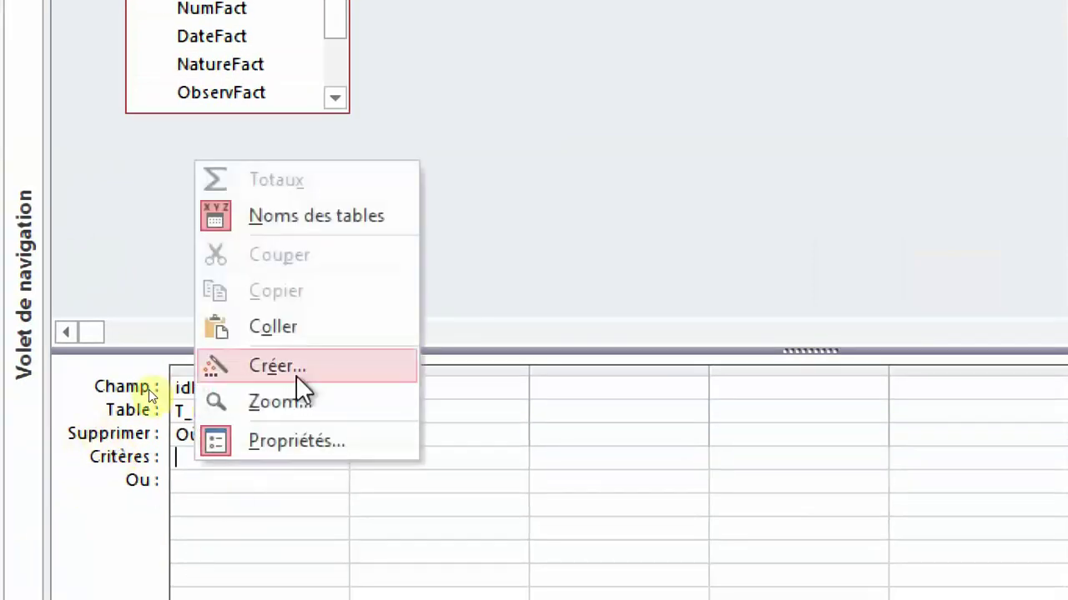
{"action": "left_click", "coordinate": [305, 376]}
{"action": "left_click", "coordinate": [208, 464]}
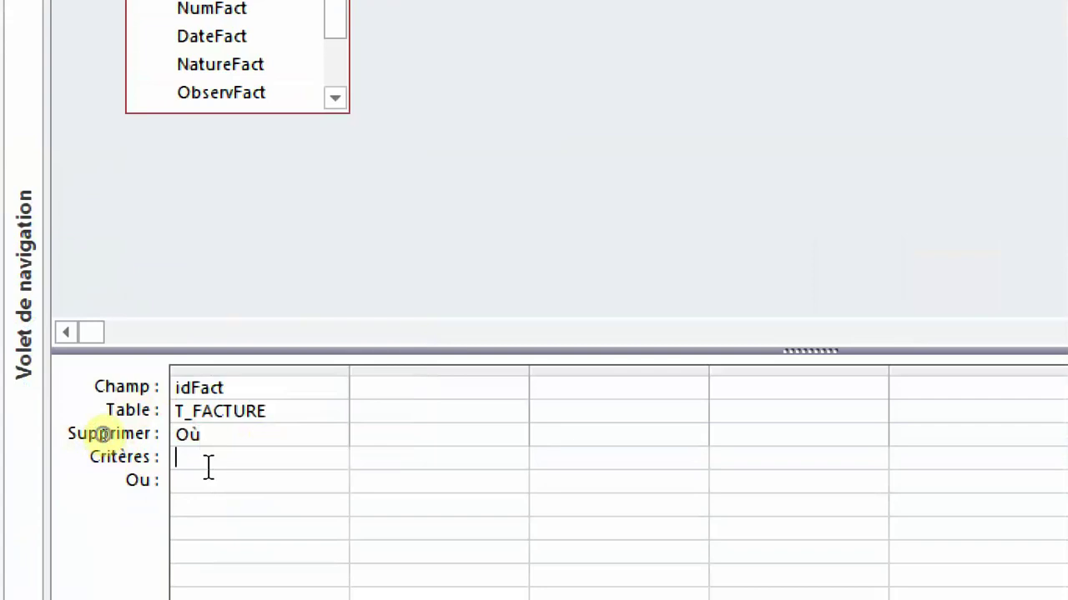
{"action": "right_click", "coordinate": [208, 466]}
{"action": "left_click", "coordinate": [268, 377]}
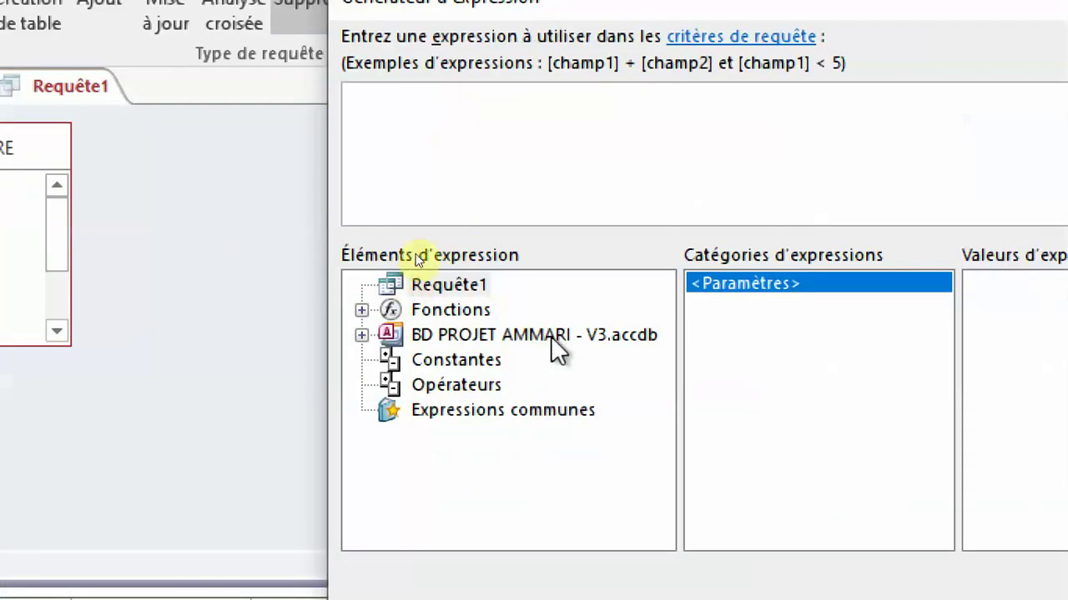
Step: Set the idFact criterion of the delete query to the txtidFact control of the loaded form F_AJOUT_FACTURE
{"action": "double_click", "coordinate": [631, 313]}
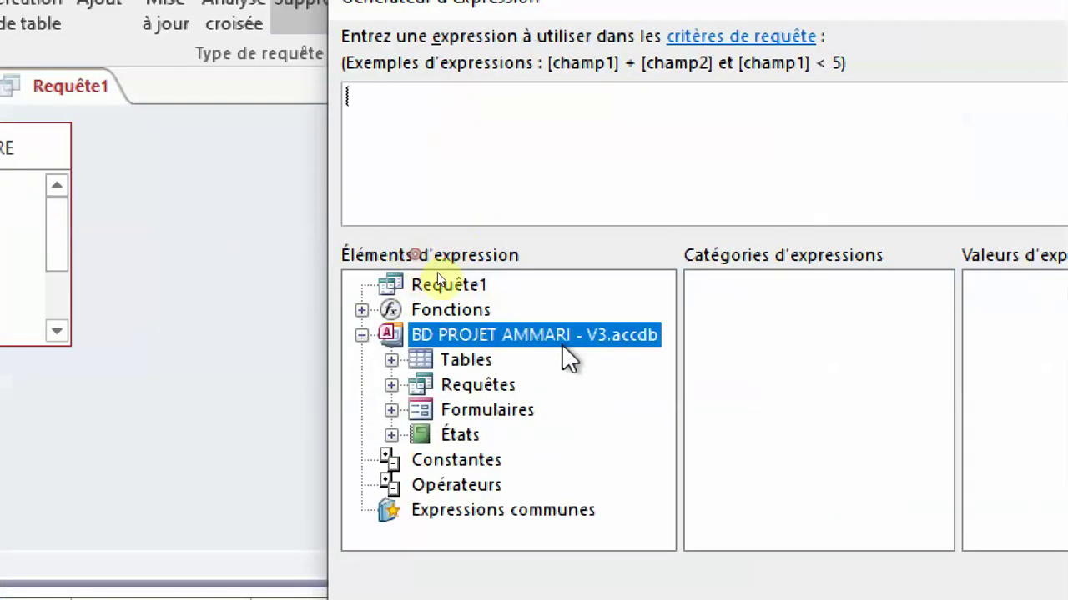
{"action": "double_click", "coordinate": [489, 411]}
{"action": "double_click", "coordinate": [563, 434]}
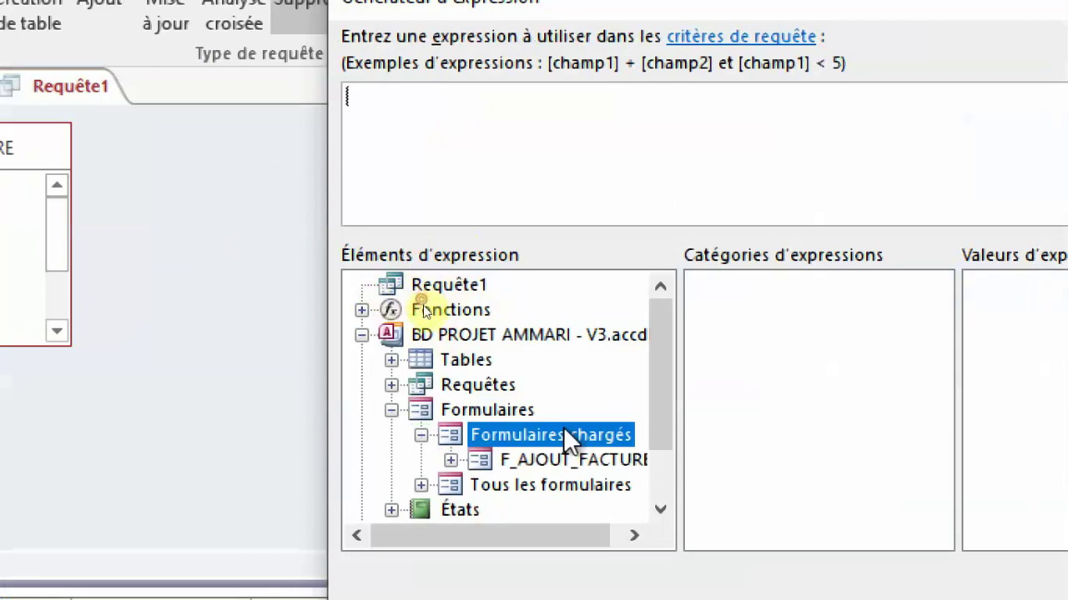
{"action": "double_click", "coordinate": [578, 460]}
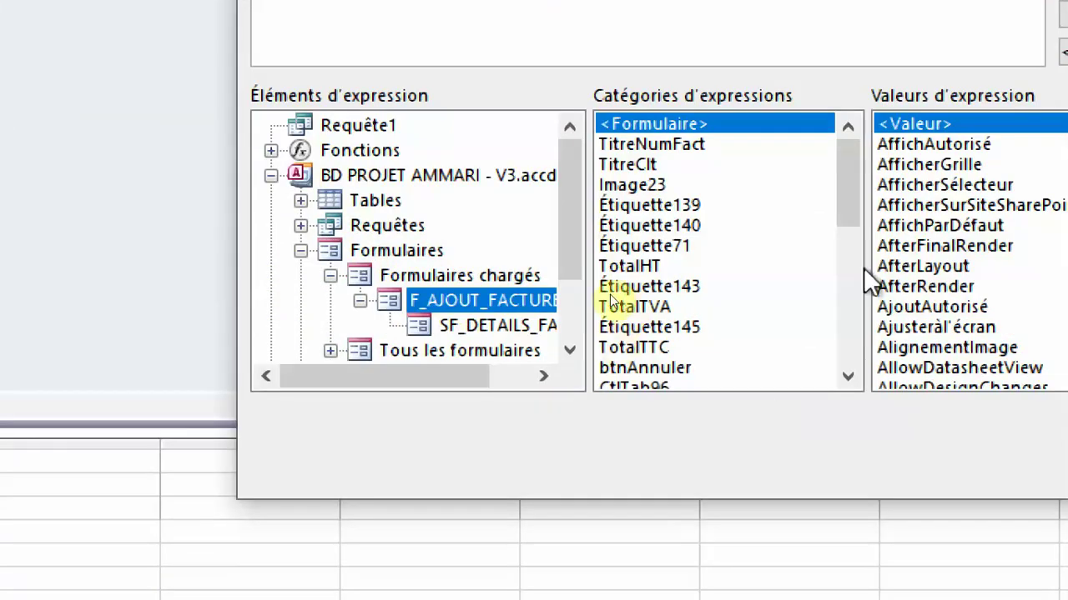
{"action": "left_click_drag", "start_coordinate": [854, 196], "coordinate": [857, 239]}
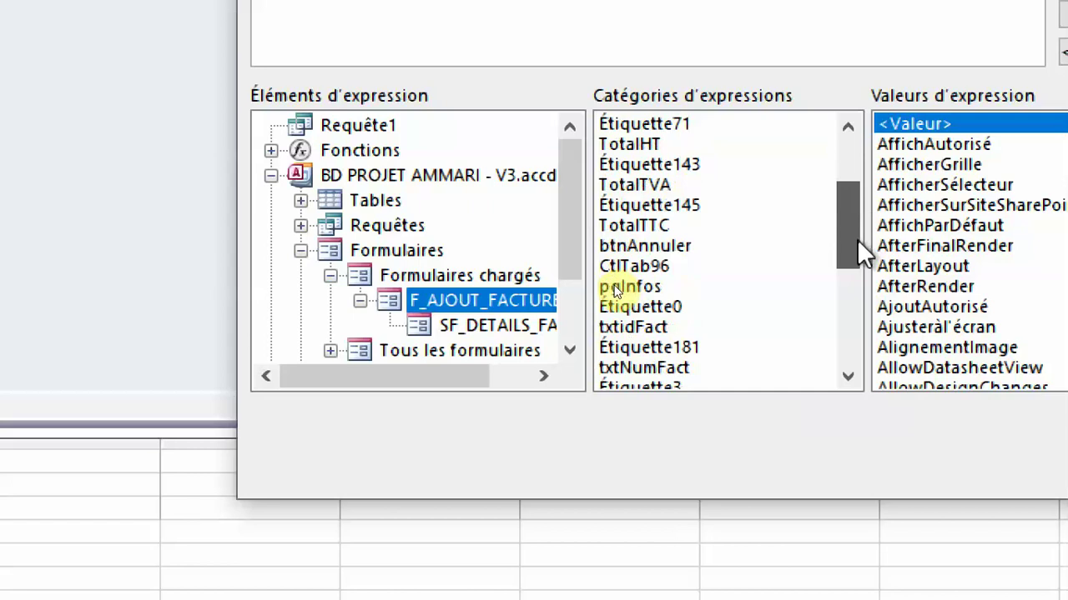
{"action": "double_click", "coordinate": [617, 329]}
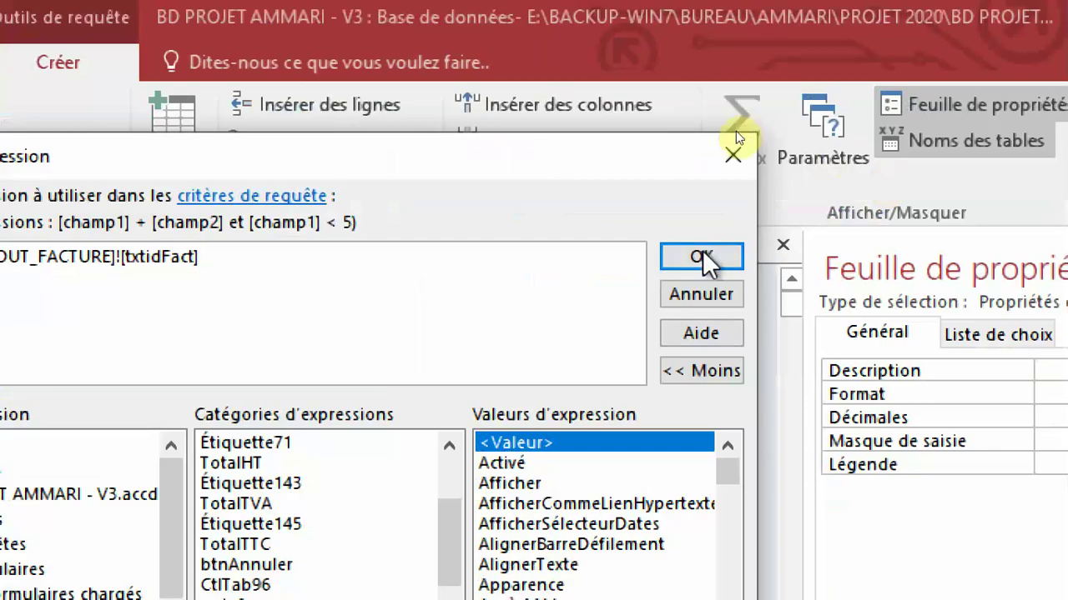
{"action": "left_click", "coordinate": [704, 252]}
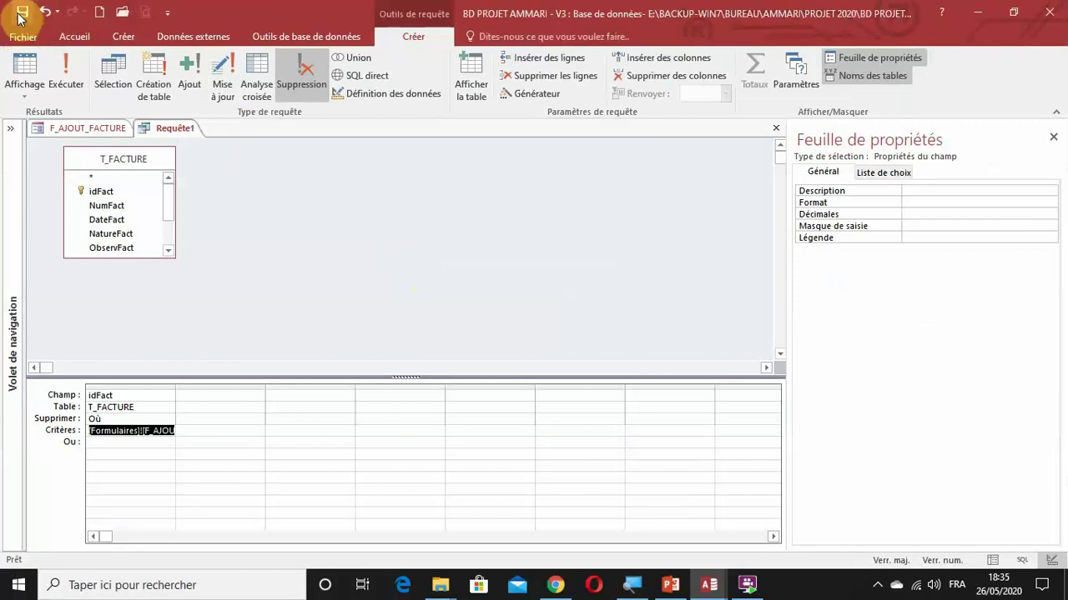
Step: Save the delete query as R_SUPPR_AJOUT_FACTURE and close it
{"action": "left_click", "coordinate": [22, 13]}
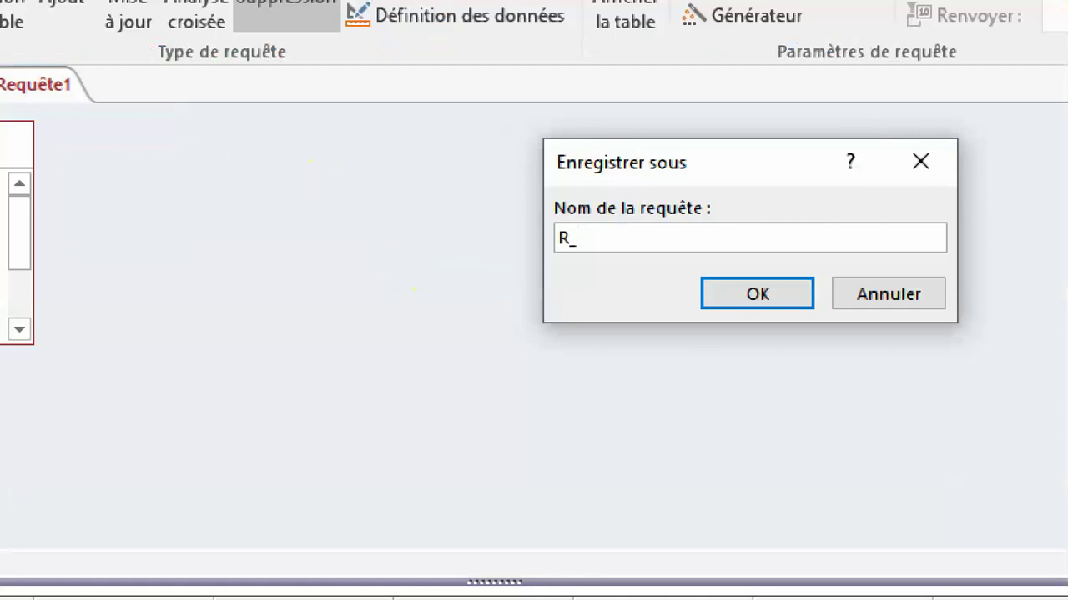
{"action": "type", "text": "SUPPR"}
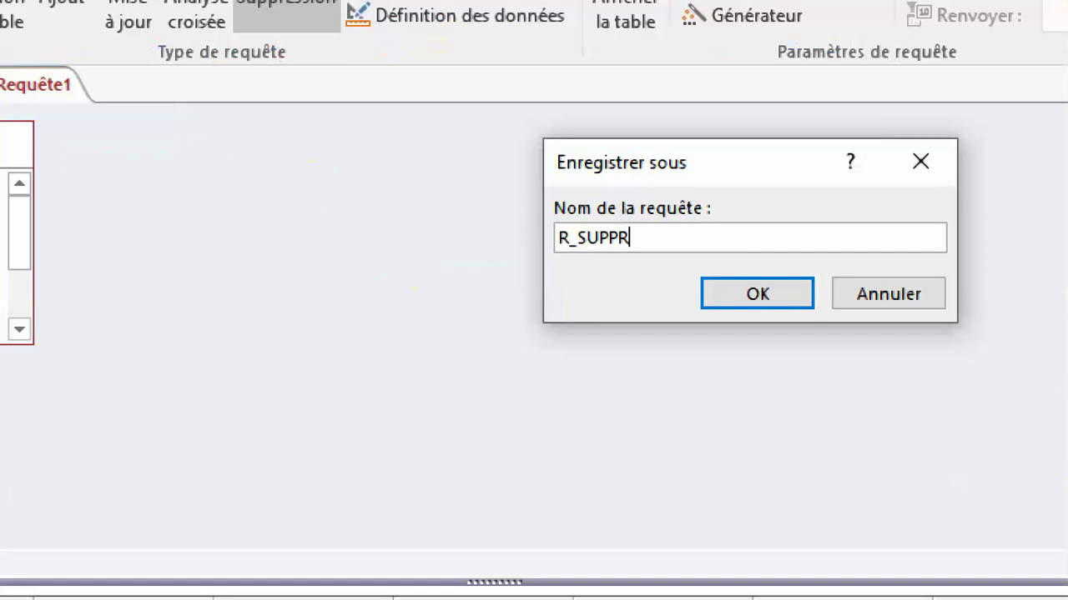
{"action": "type", "text": "_AJOUT"}
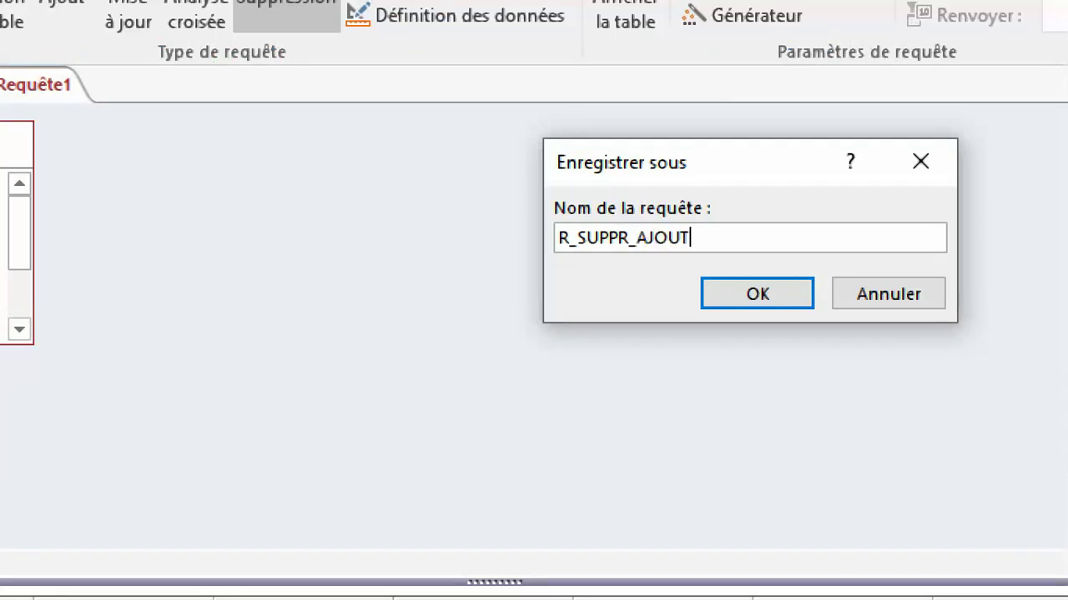
{"action": "type", "text": "_FACTURE"}
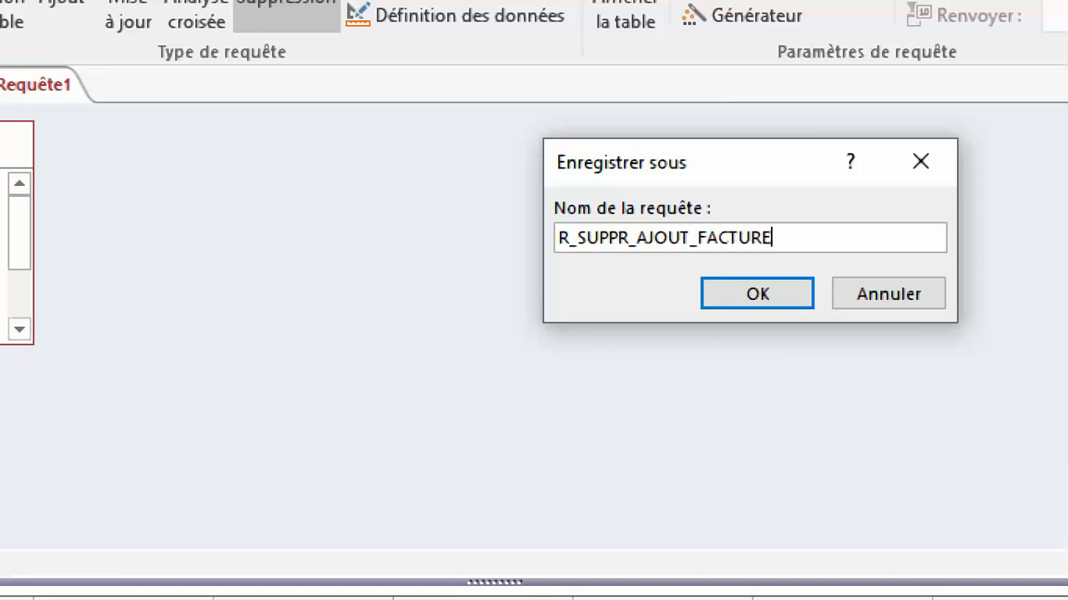
{"action": "left_click", "coordinate": [728, 288]}
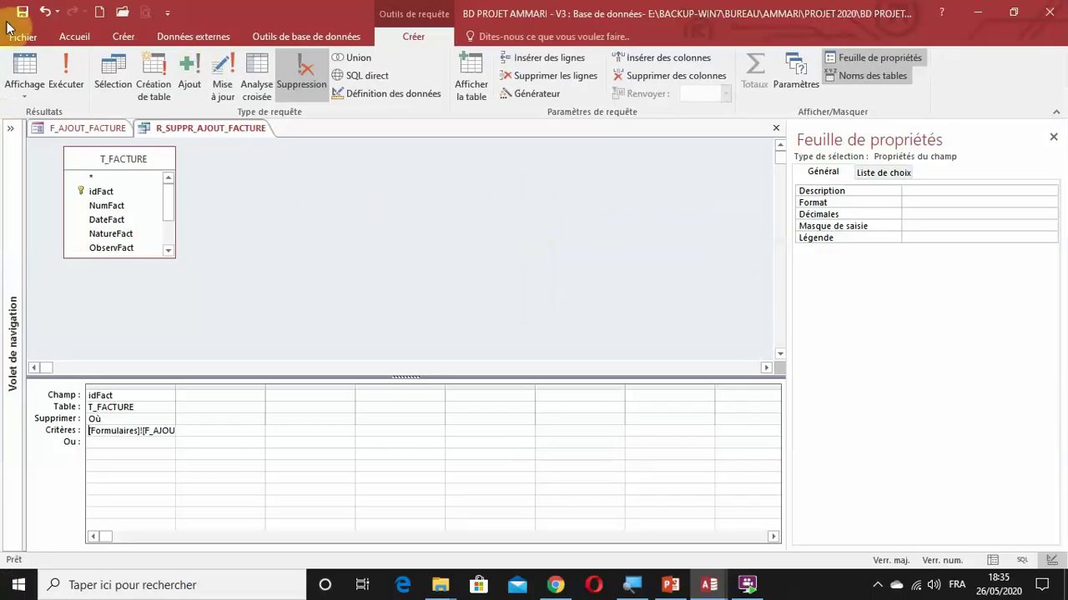
{"action": "left_click", "coordinate": [775, 127]}
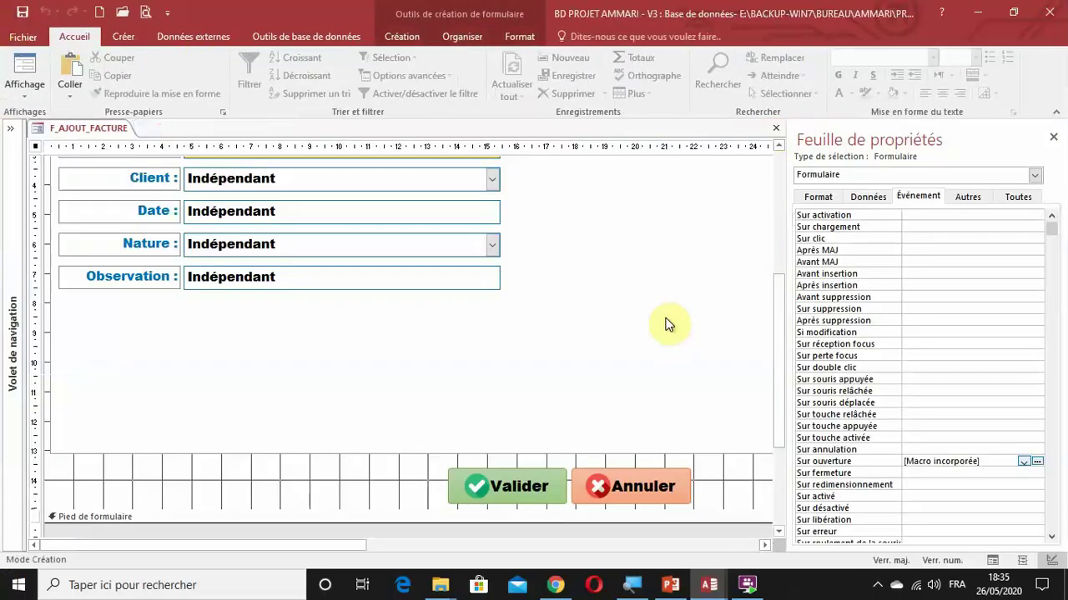
Step: Open the embedded on-click macro of the form's Annuler button for editing
{"action": "scroll", "coordinate": [647, 326], "scroll_direction": "down", "scroll_amount": 2}
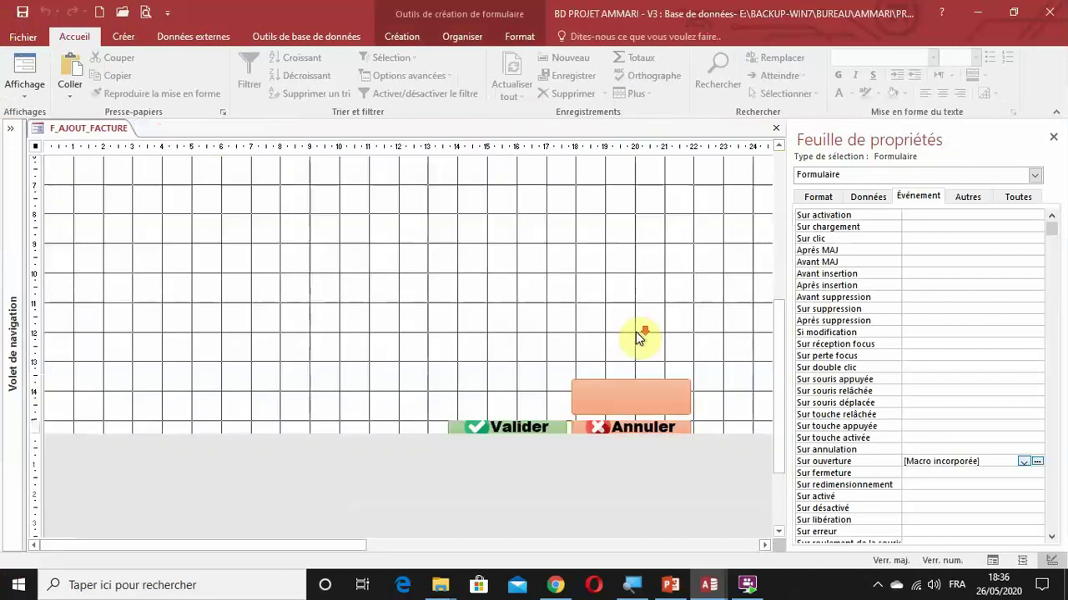
{"action": "left_click", "coordinate": [617, 407]}
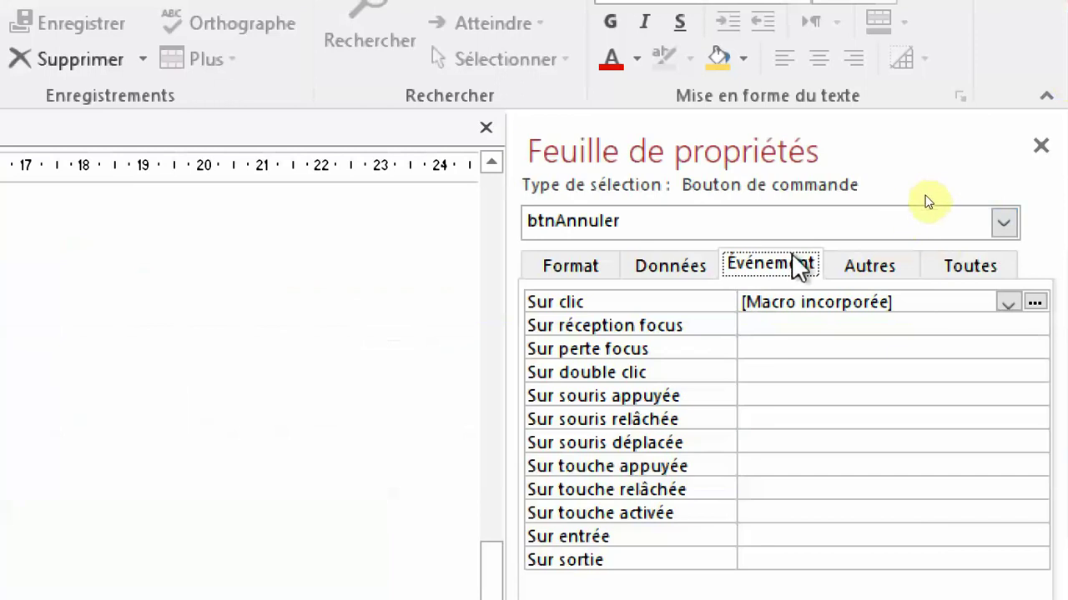
{"action": "left_click", "coordinate": [751, 303]}
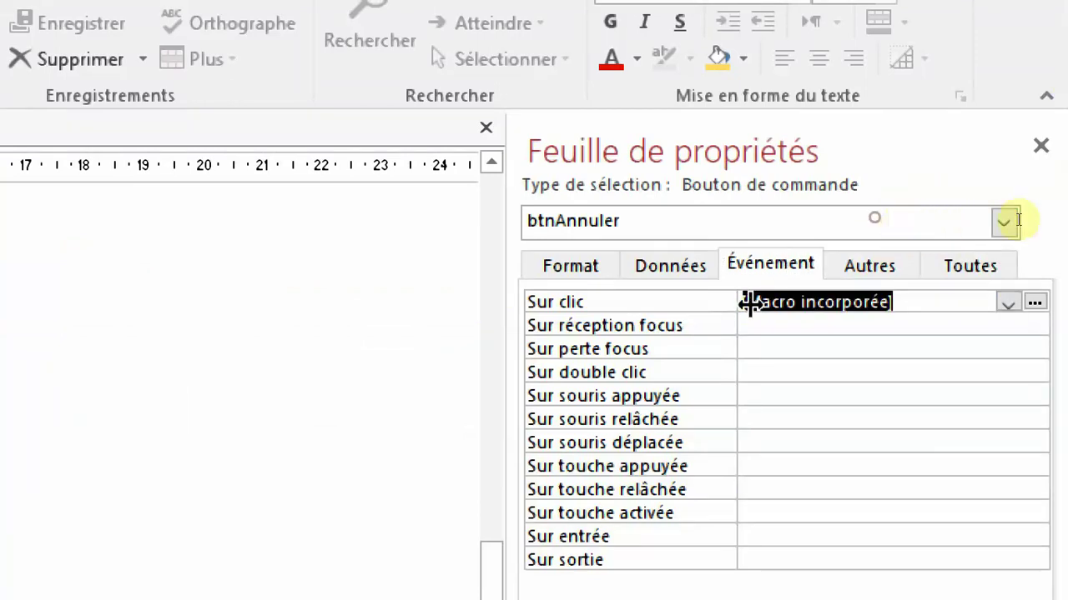
{"action": "left_click", "coordinate": [1034, 302]}
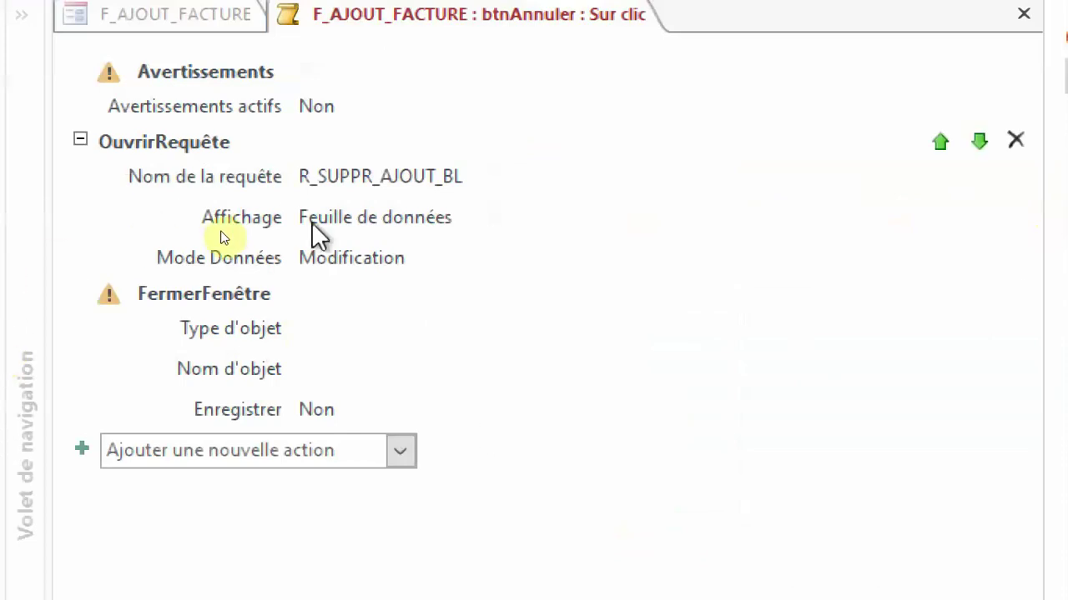
Step: Set the query name in the macro's OuvrirRequête action to R_SUPPR_AJOUT_FACTURE, then save and close the macro
{"action": "left_click", "coordinate": [167, 210]}
{"action": "left_click", "coordinate": [239, 184]}
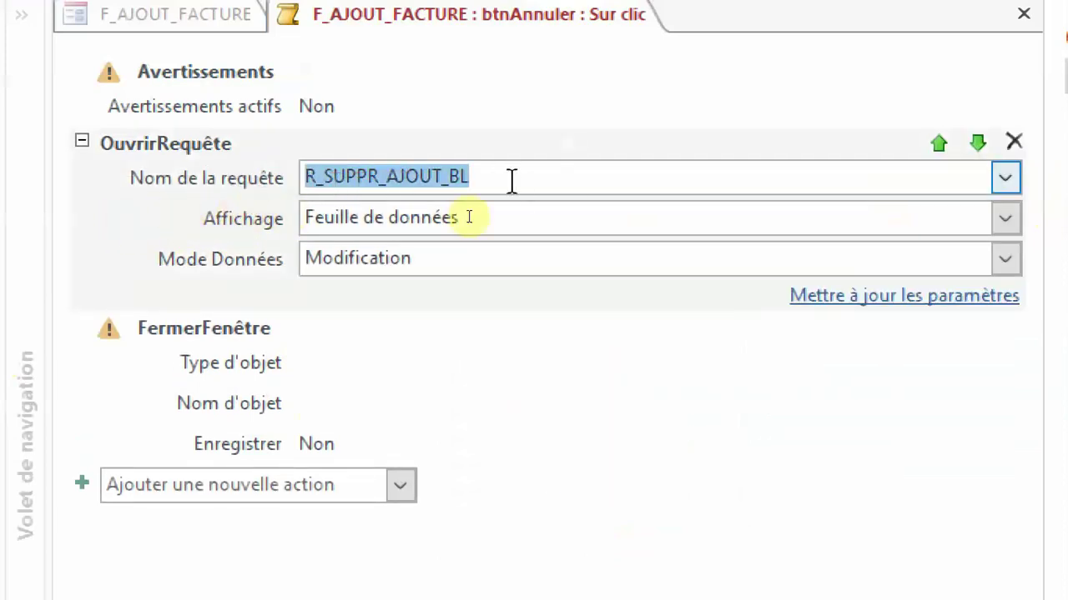
{"action": "left_click", "coordinate": [1005, 178]}
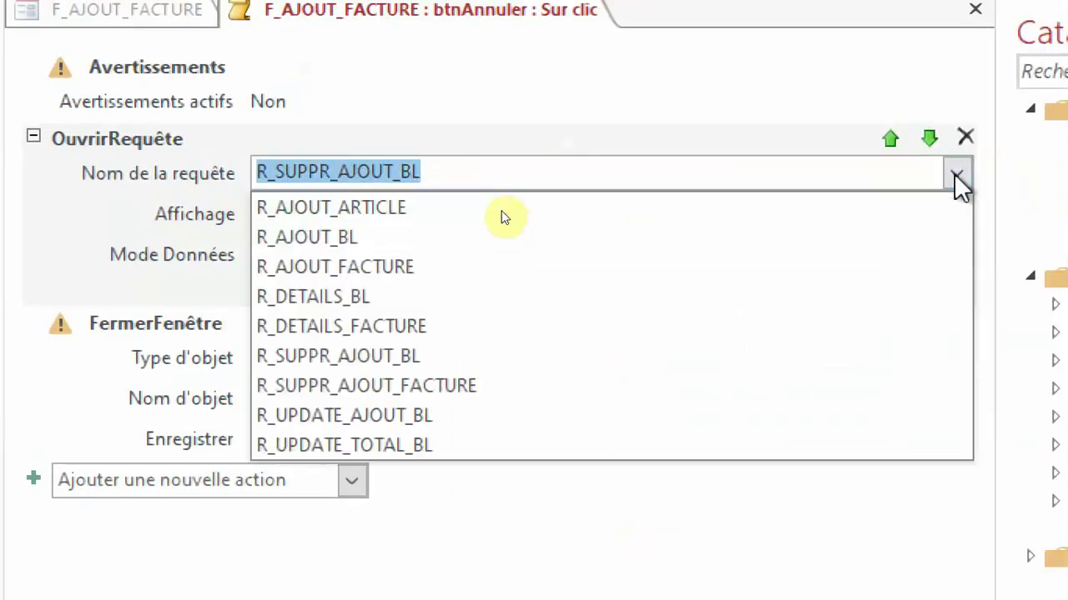
{"action": "left_click", "coordinate": [427, 386]}
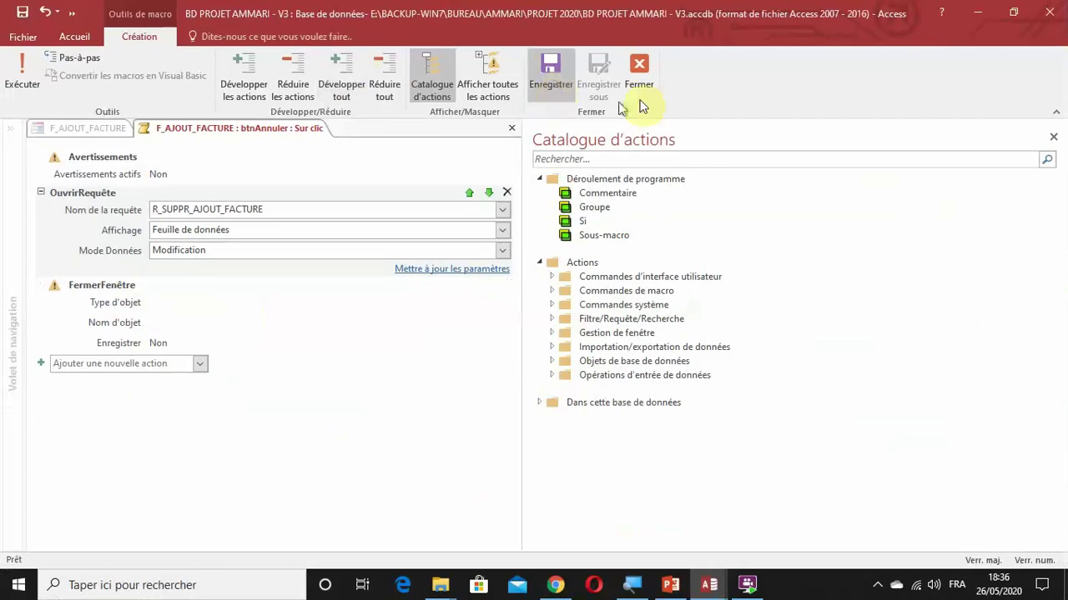
{"action": "left_click", "coordinate": [639, 74]}
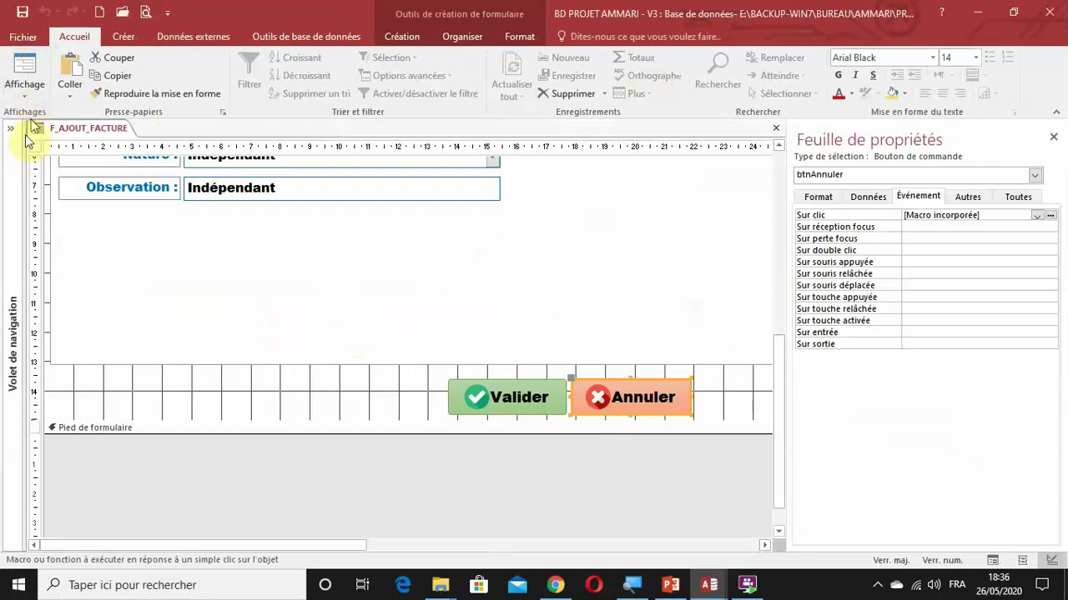
Step: Delete the leftover invoice record with ID 26 from the T_FACTURE table and close the table
{"action": "left_click", "coordinate": [10, 193]}
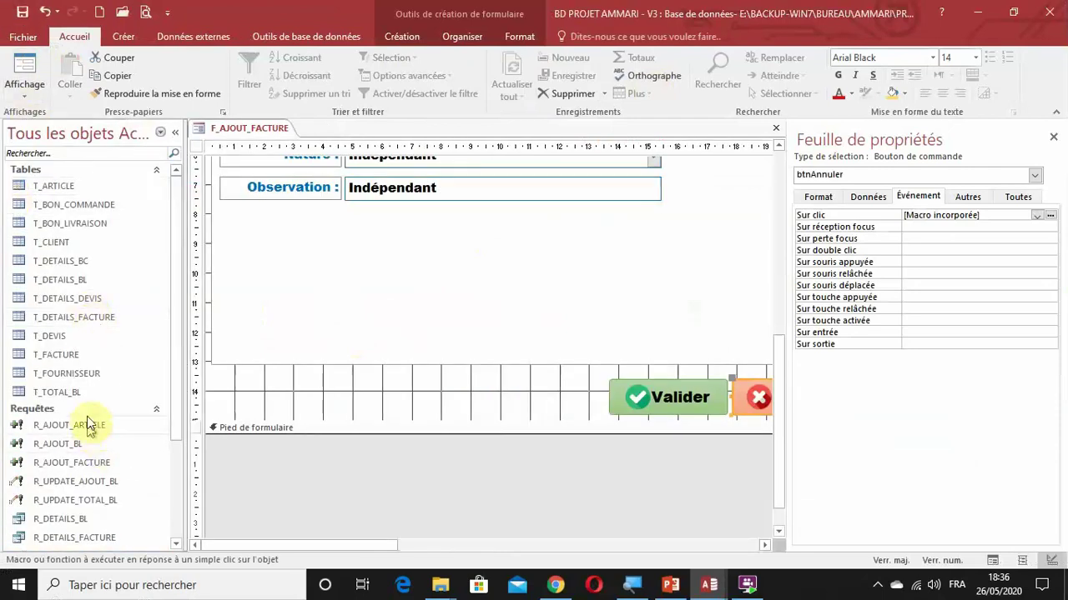
{"action": "double_click", "coordinate": [60, 357]}
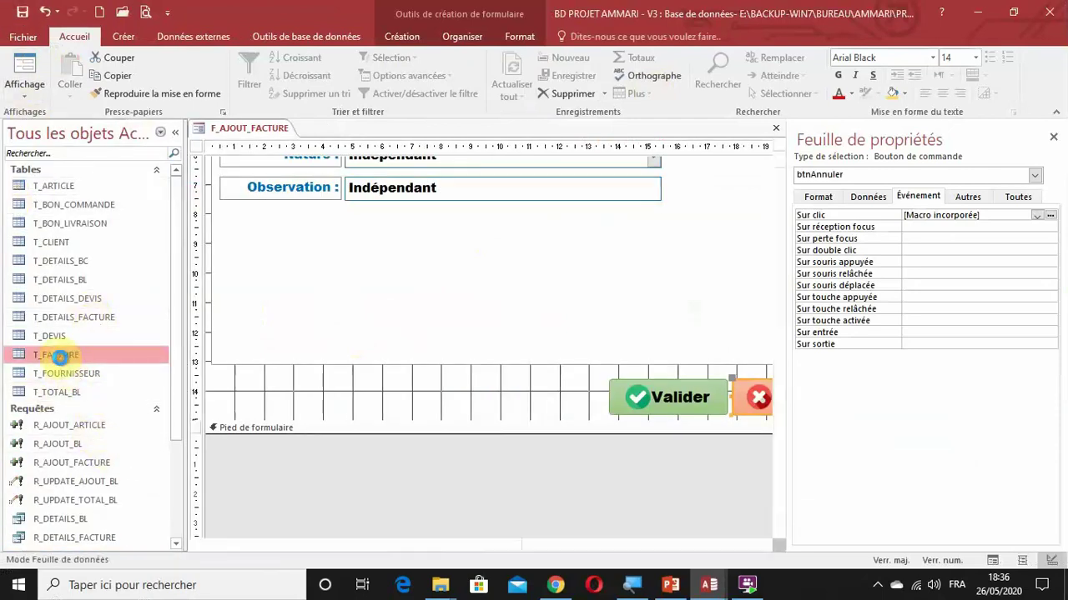
{"action": "scroll", "coordinate": [490, 367], "scroll_direction": "down", "scroll_amount": 6}
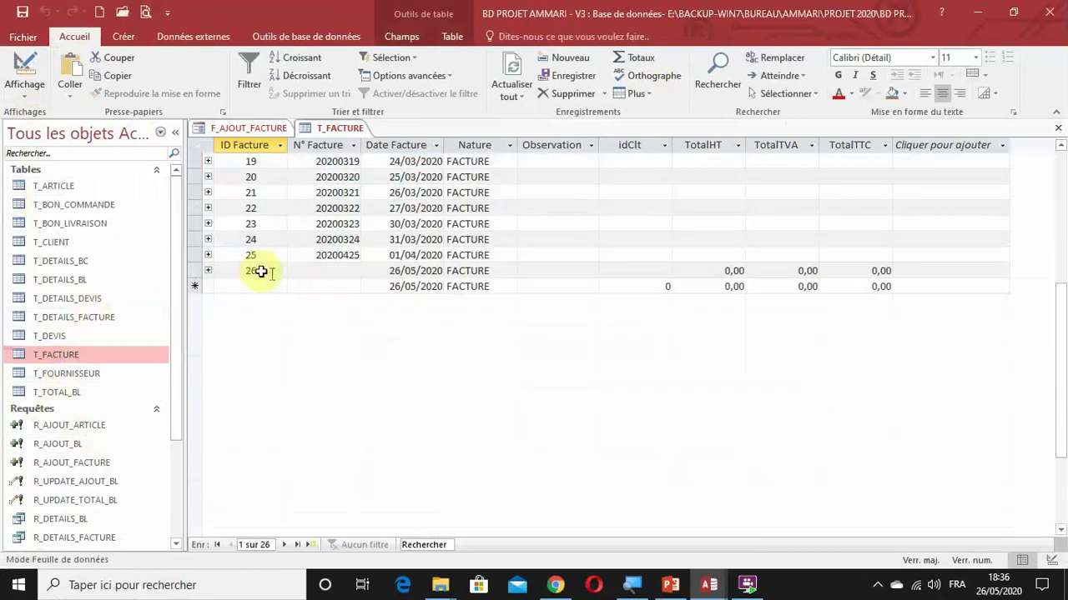
{"action": "left_click", "coordinate": [197, 272]}
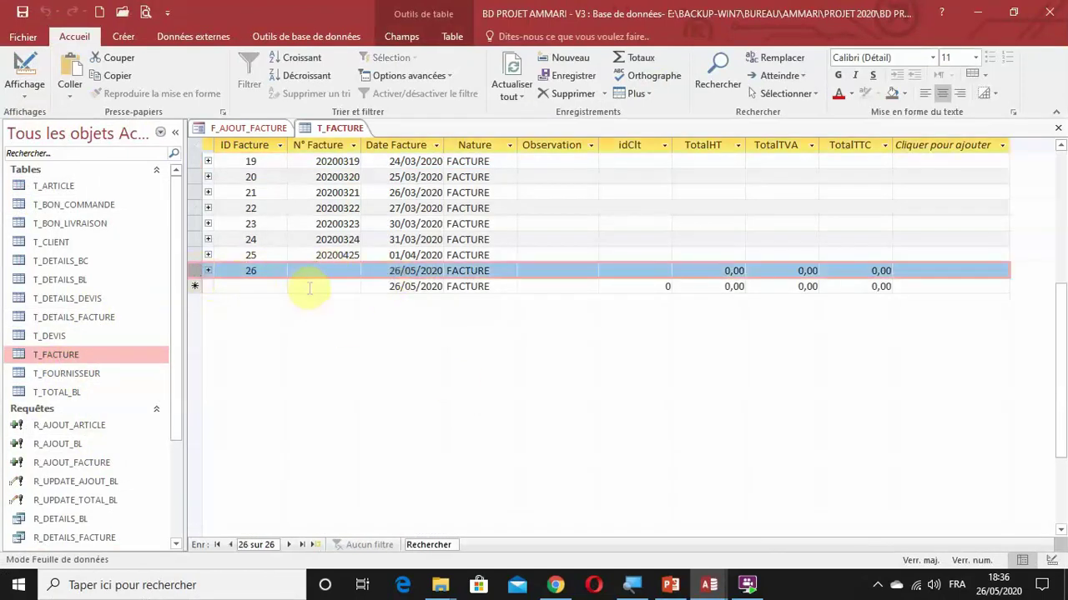
{"action": "key", "text": "Delete"}
{"action": "left_click", "coordinate": [507, 343]}
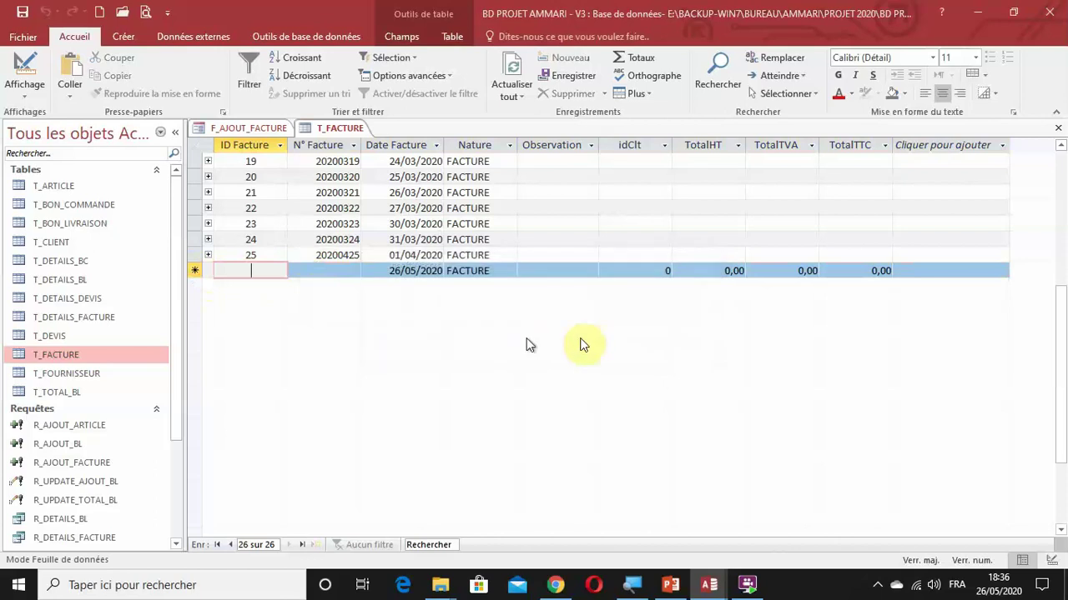
{"action": "left_click", "coordinate": [1059, 129]}
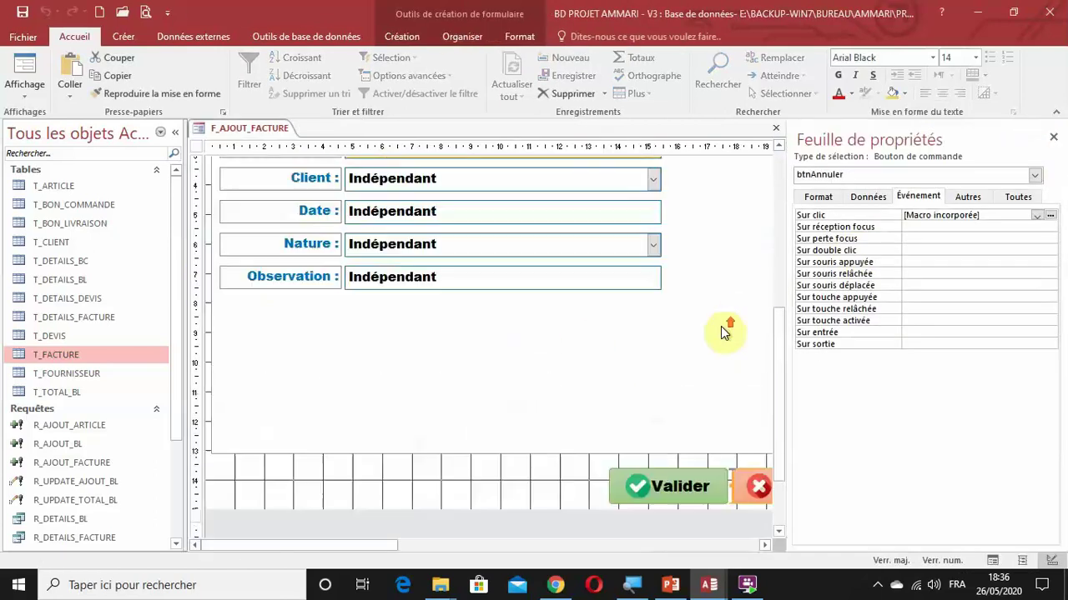
Step: Test the Annuler button in Form view, then check the last records of T_FACTURE and close the table
{"action": "left_click", "coordinate": [30, 91]}
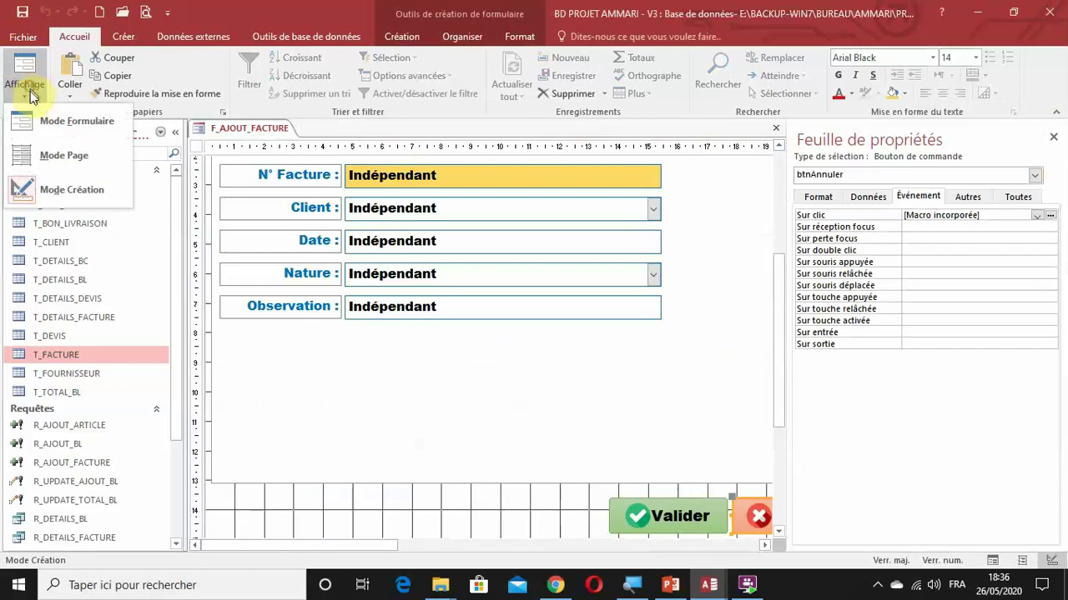
{"action": "left_click", "coordinate": [40, 123]}
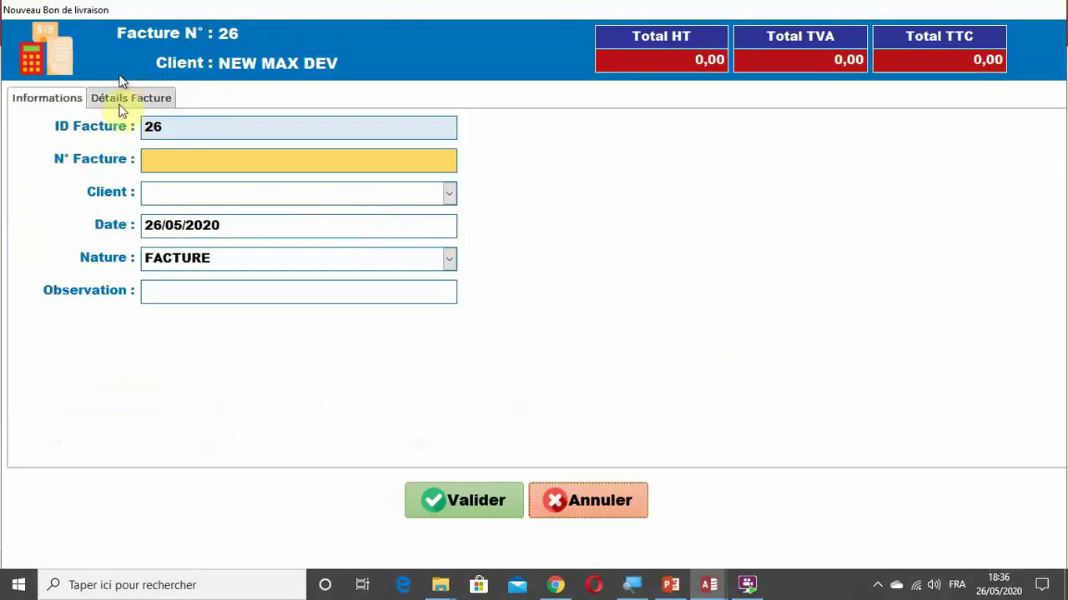
{"action": "left_click", "coordinate": [600, 503]}
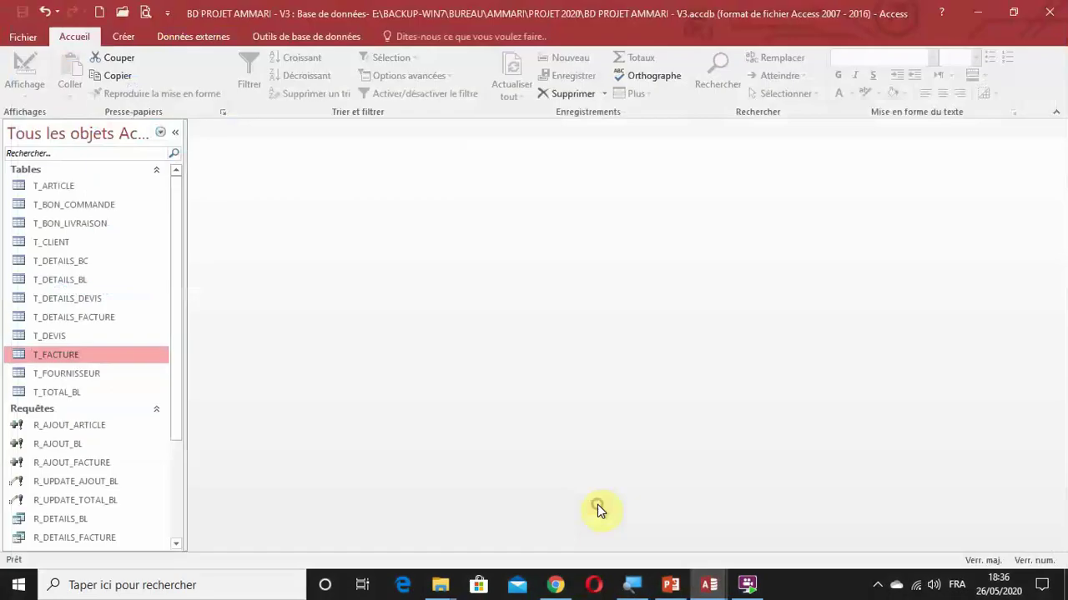
{"action": "double_click", "coordinate": [68, 359]}
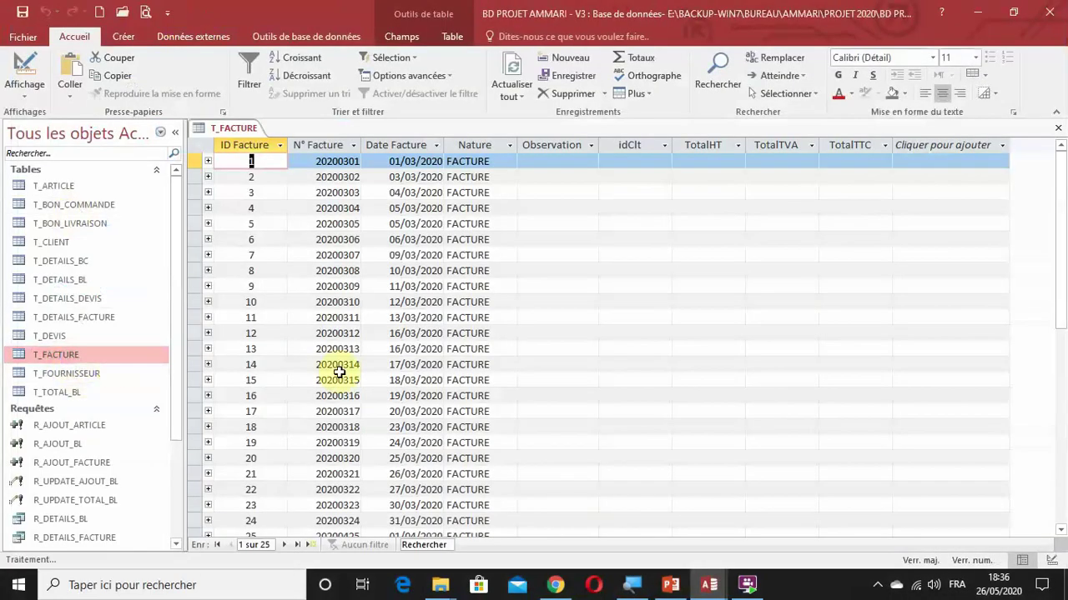
{"action": "scroll", "coordinate": [336, 369], "scroll_direction": "down", "scroll_amount": 7}
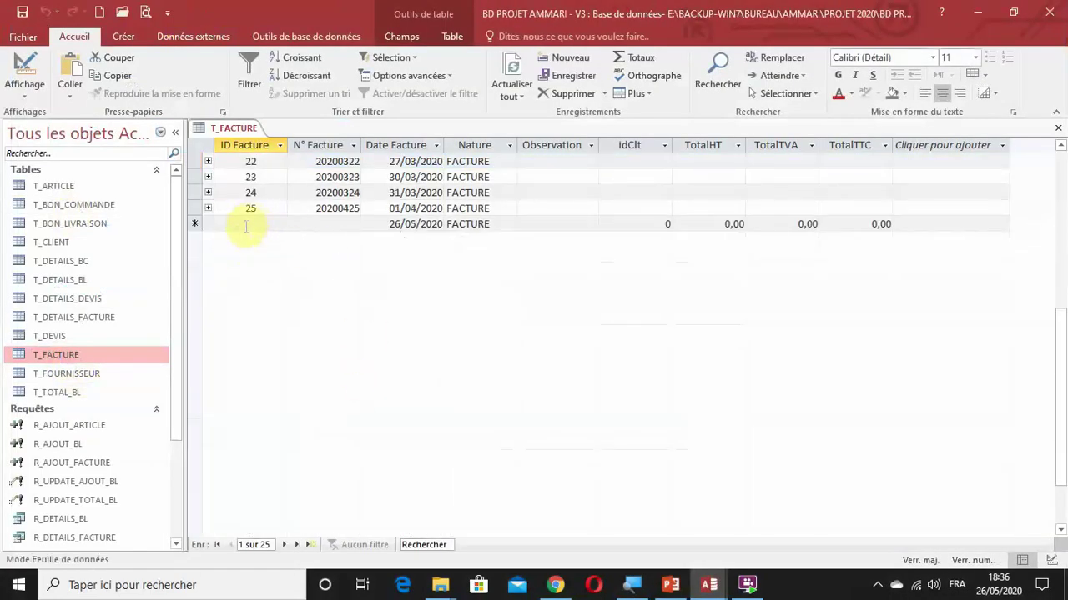
{"action": "left_click", "coordinate": [1058, 128]}
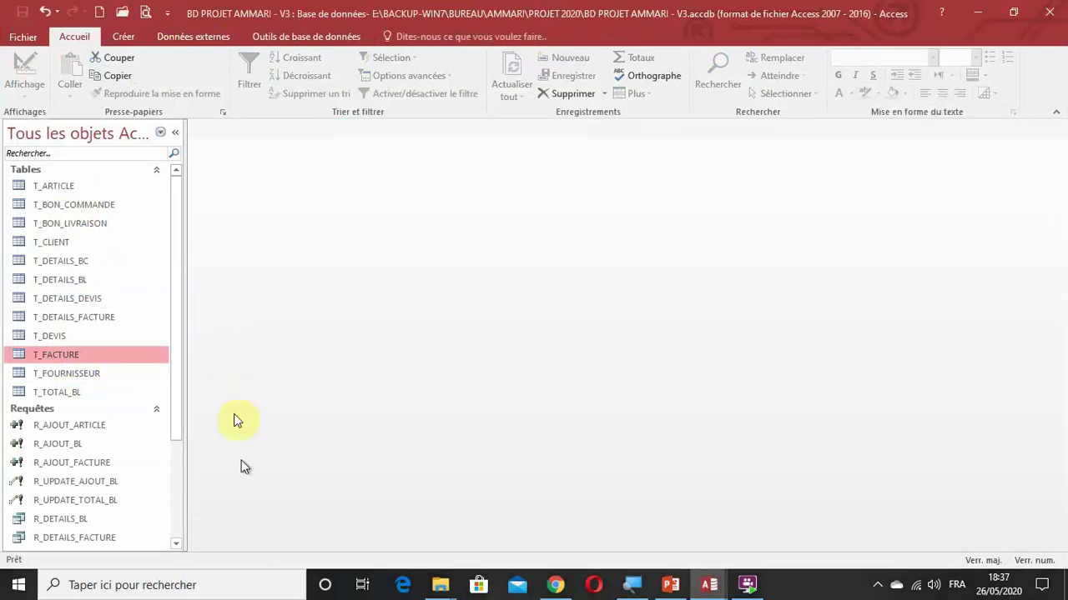
Step: Reopen the form F_AJOUT_FACTURE in Design view
{"action": "left_click", "coordinate": [175, 512]}
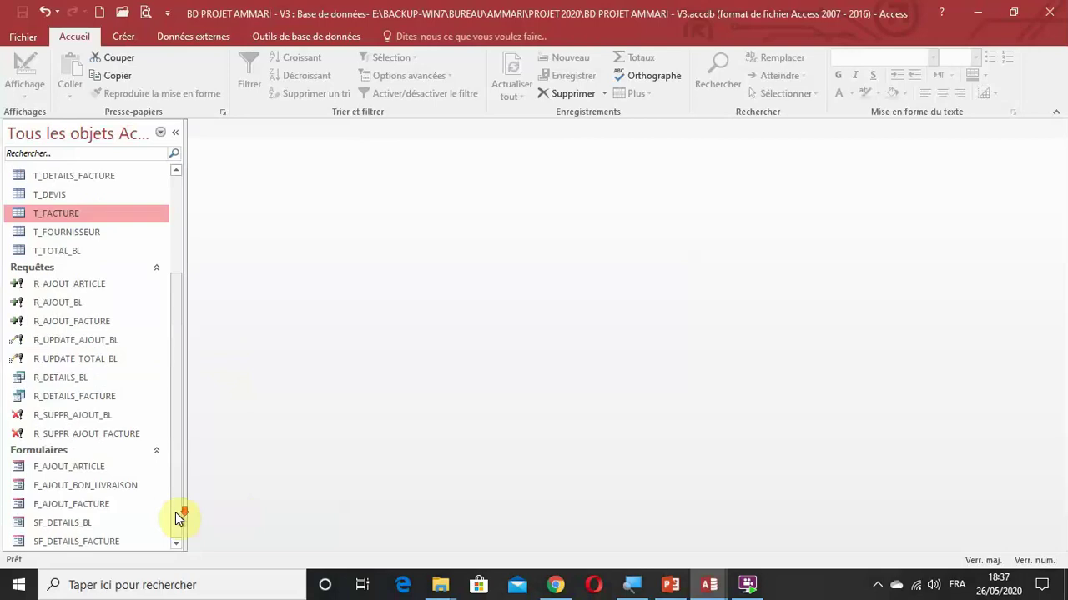
{"action": "left_click", "coordinate": [78, 506]}
{"action": "right_click", "coordinate": [78, 505]}
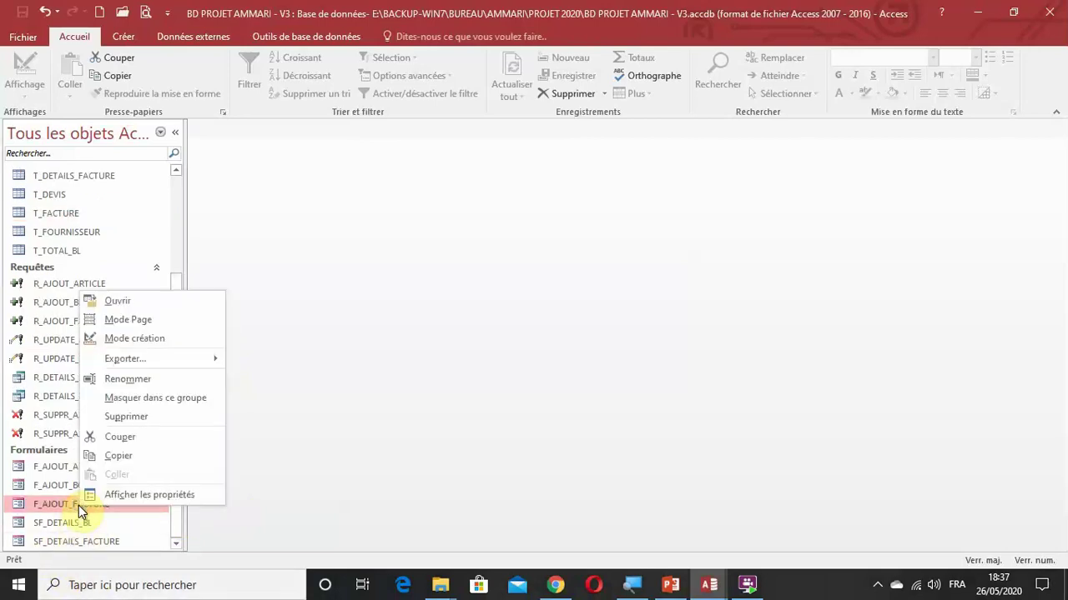
{"action": "left_click", "coordinate": [134, 339]}
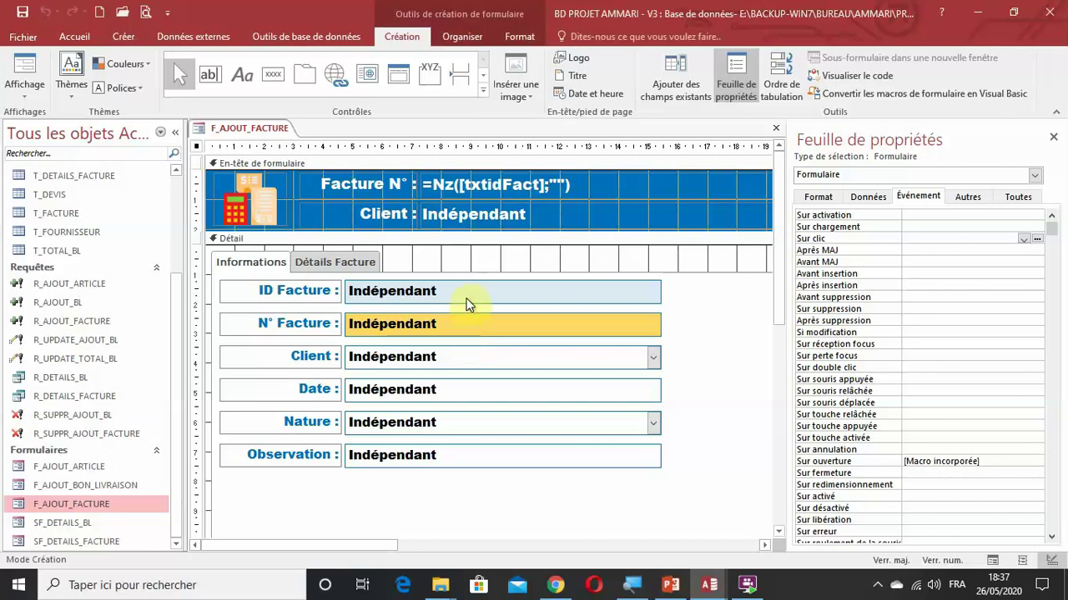
Step: Open the expression builder for the N° Facture text box's control source and begin the expression with =CDbl(Nz(
{"action": "left_click", "coordinate": [446, 324]}
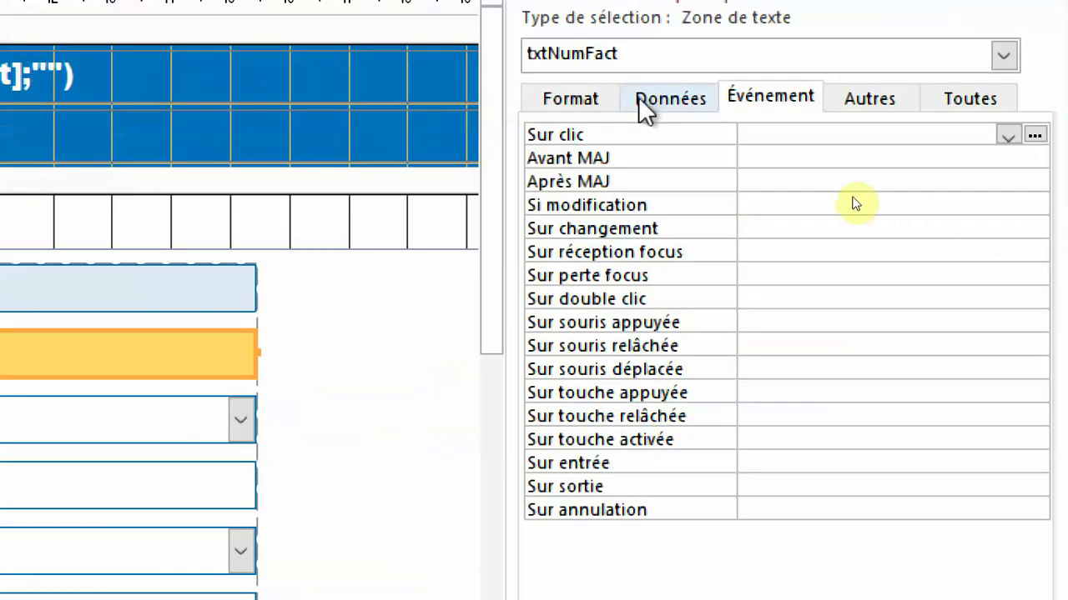
{"action": "left_click", "coordinate": [646, 98]}
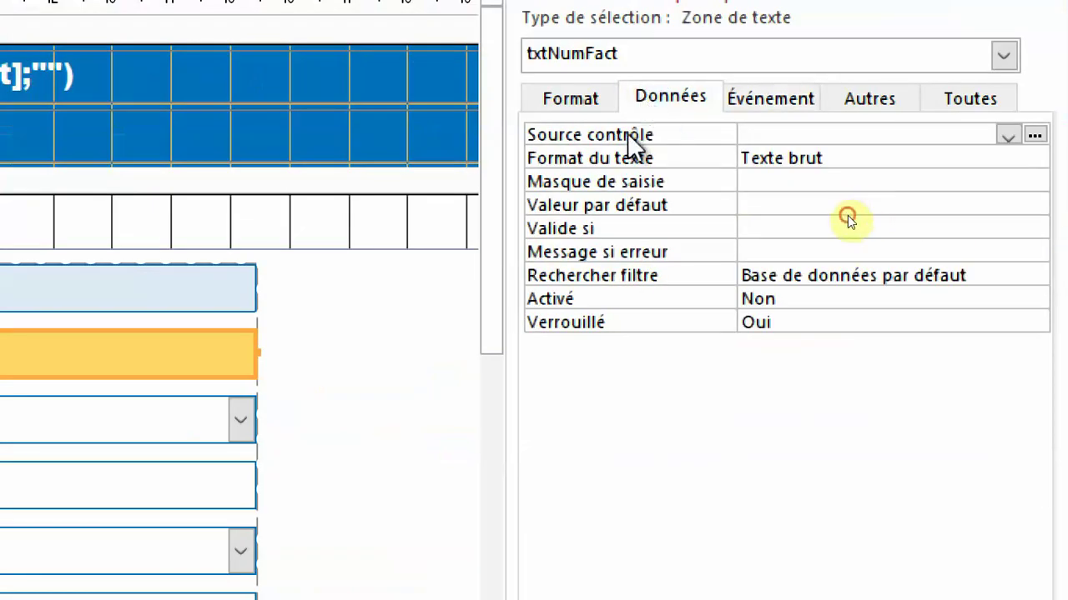
{"action": "left_click", "coordinate": [629, 135]}
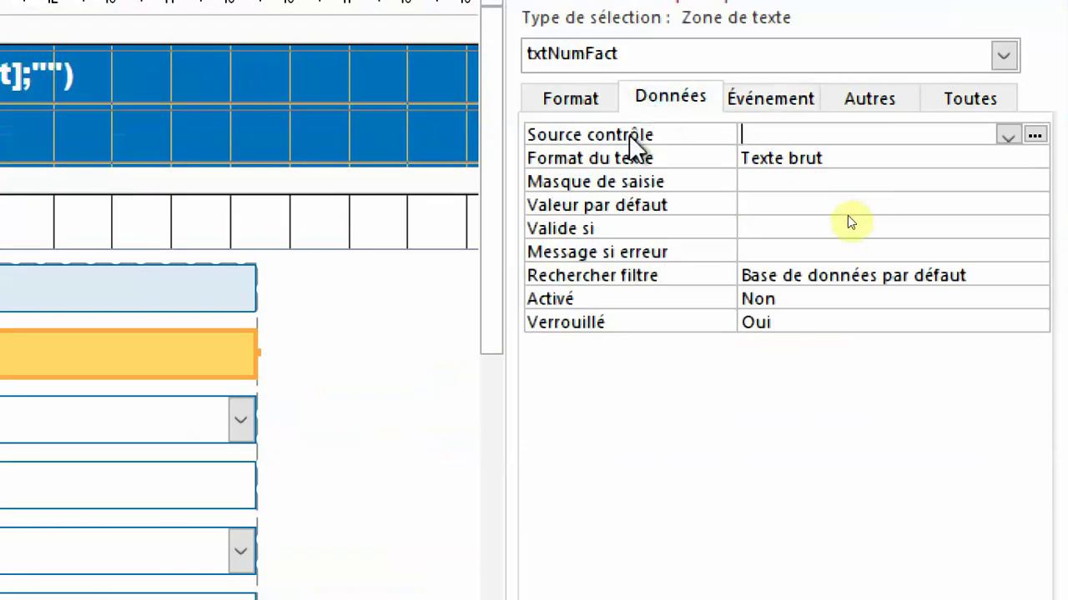
{"action": "left_click", "coordinate": [1034, 136]}
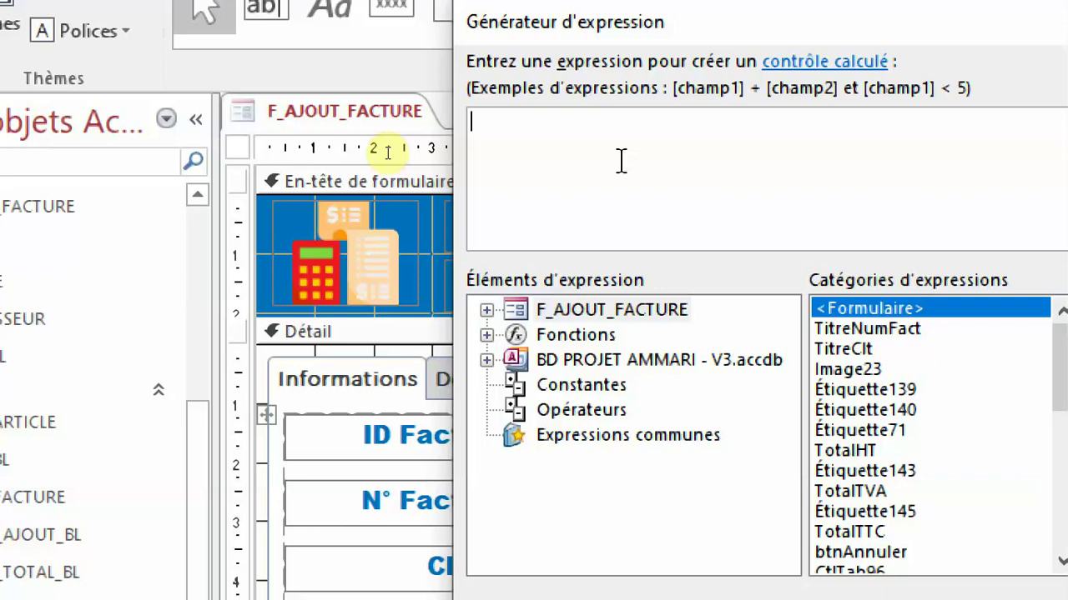
{"action": "type", "text": "="}
{"action": "type", "text": "cd"}
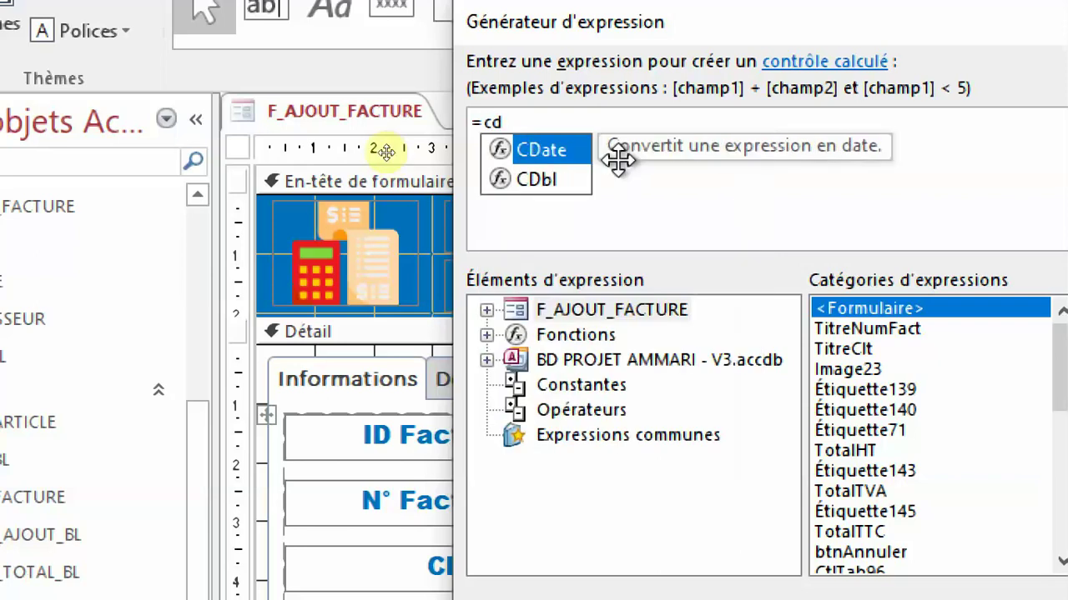
{"action": "left_click", "coordinate": [554, 178]}
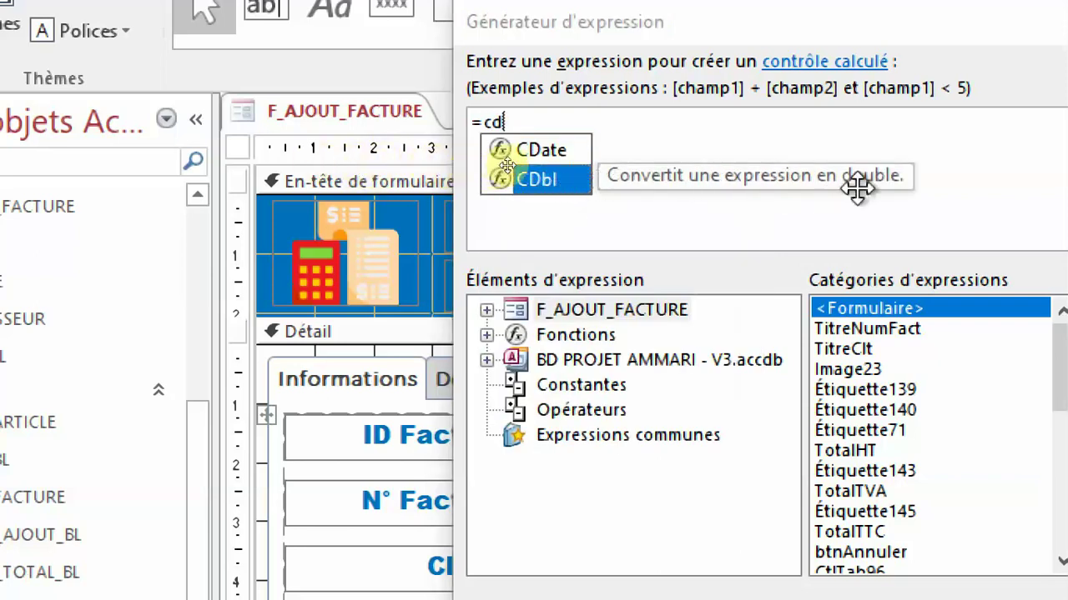
{"action": "double_click", "coordinate": [554, 183]}
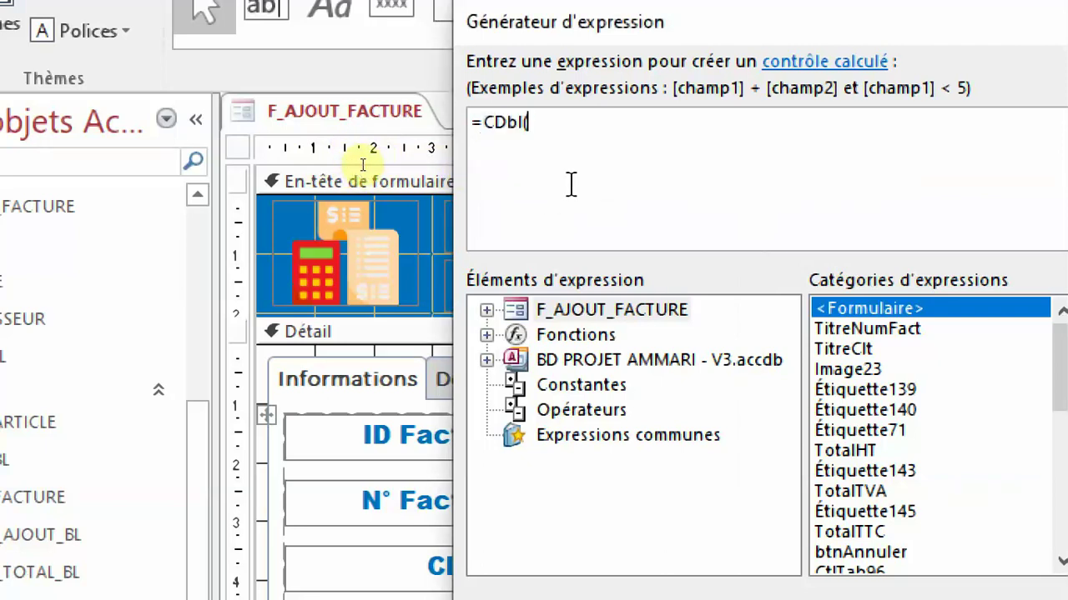
{"action": "type", "text": "nz"}
{"action": "double_click", "coordinate": [568, 183]}
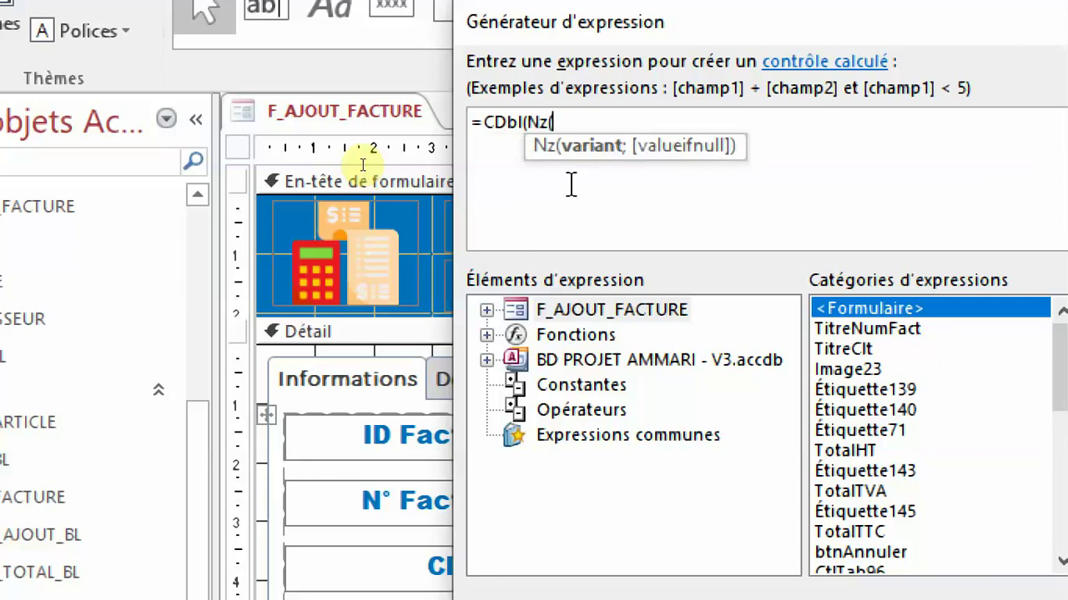
Step: Extend the expression inside Nz with Format([txtDateFact];"aaaamm")
{"action": "type", "text": "For"}
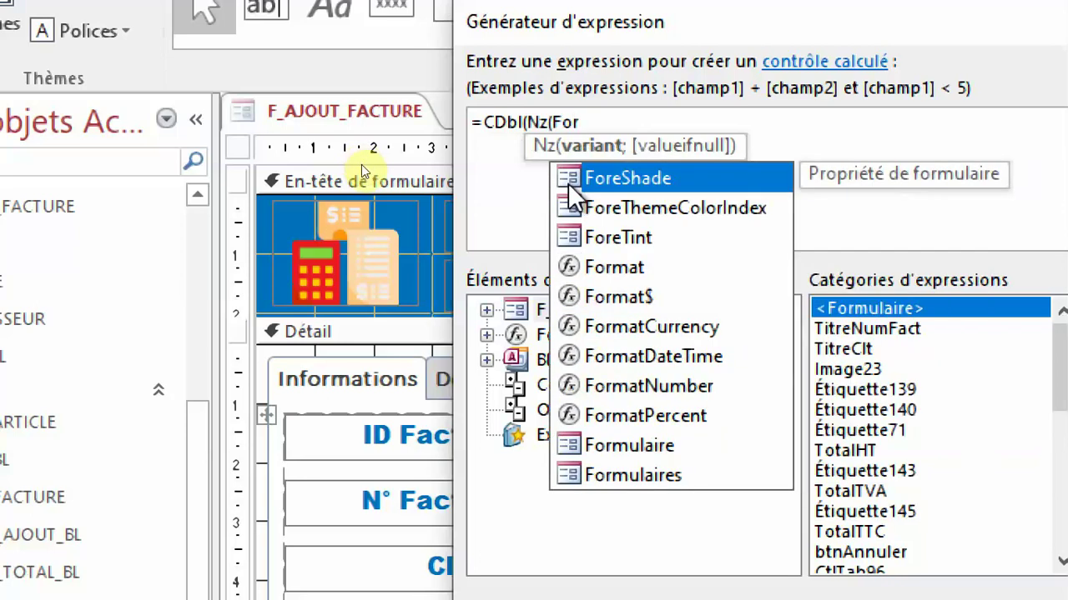
{"action": "left_click", "coordinate": [615, 248]}
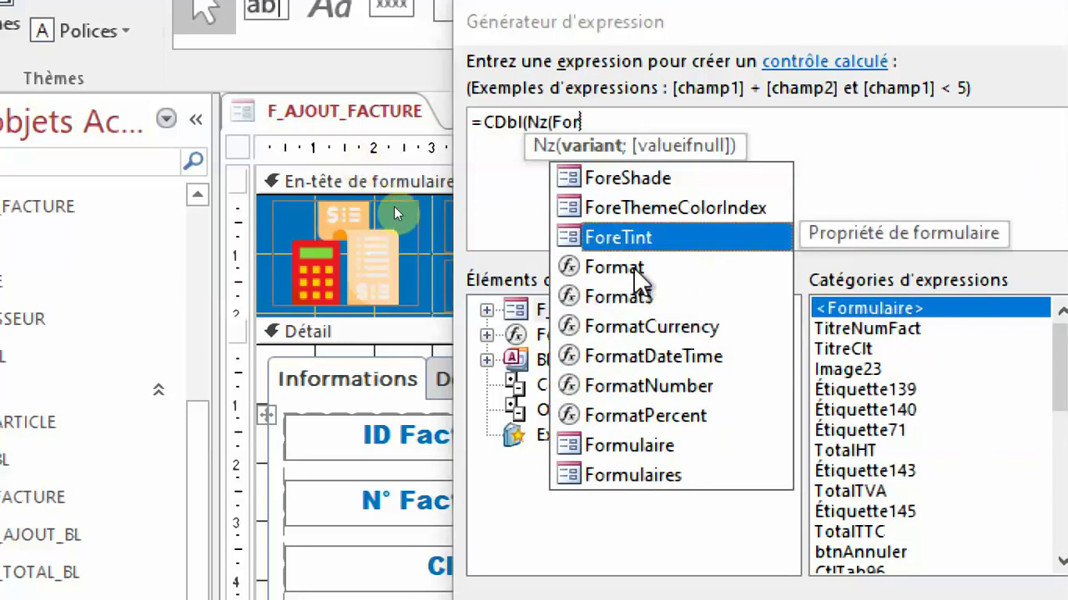
{"action": "left_click", "coordinate": [618, 267]}
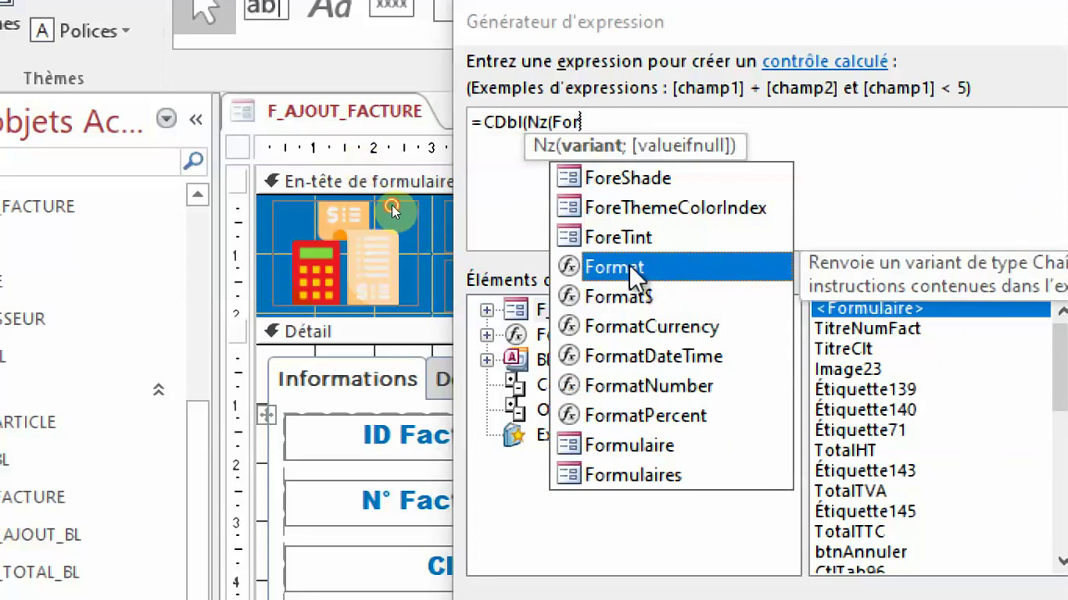
{"action": "double_click", "coordinate": [628, 263]}
{"action": "type", "text": "("}
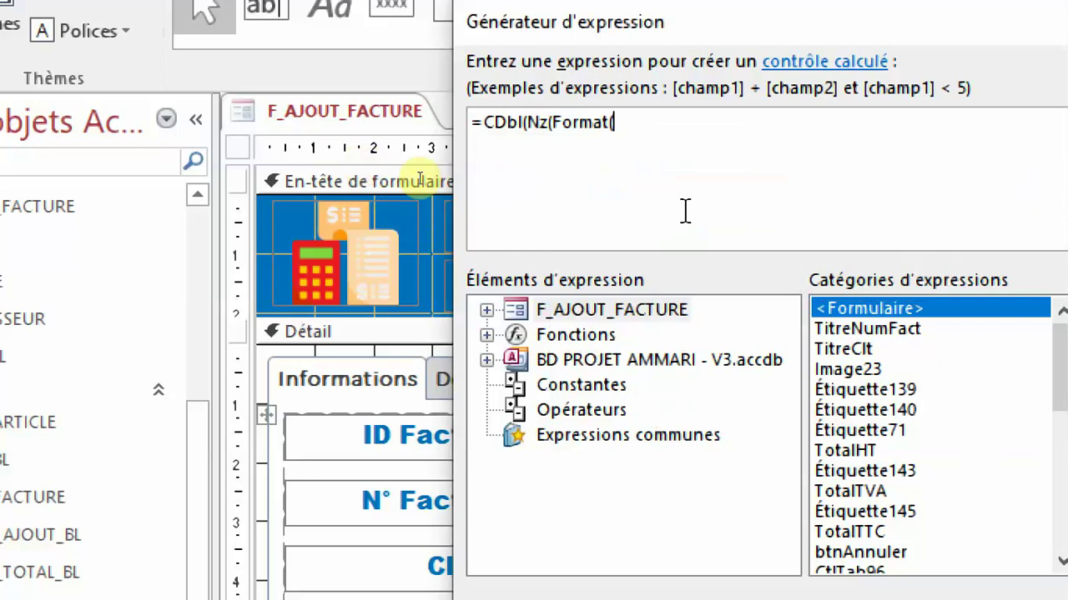
{"action": "type", "text": "txt"}
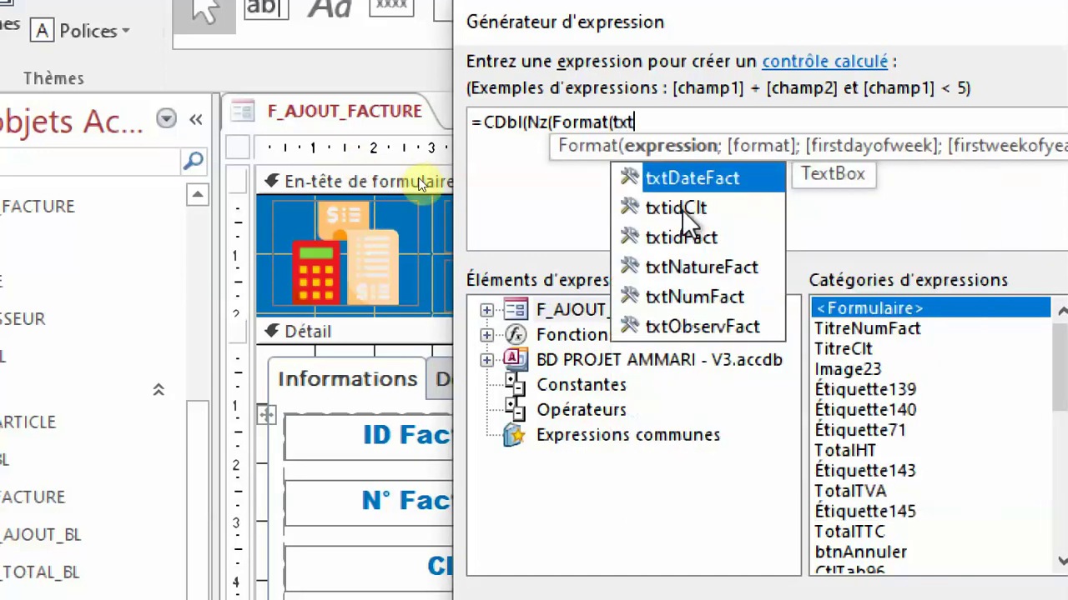
{"action": "double_click", "coordinate": [696, 175]}
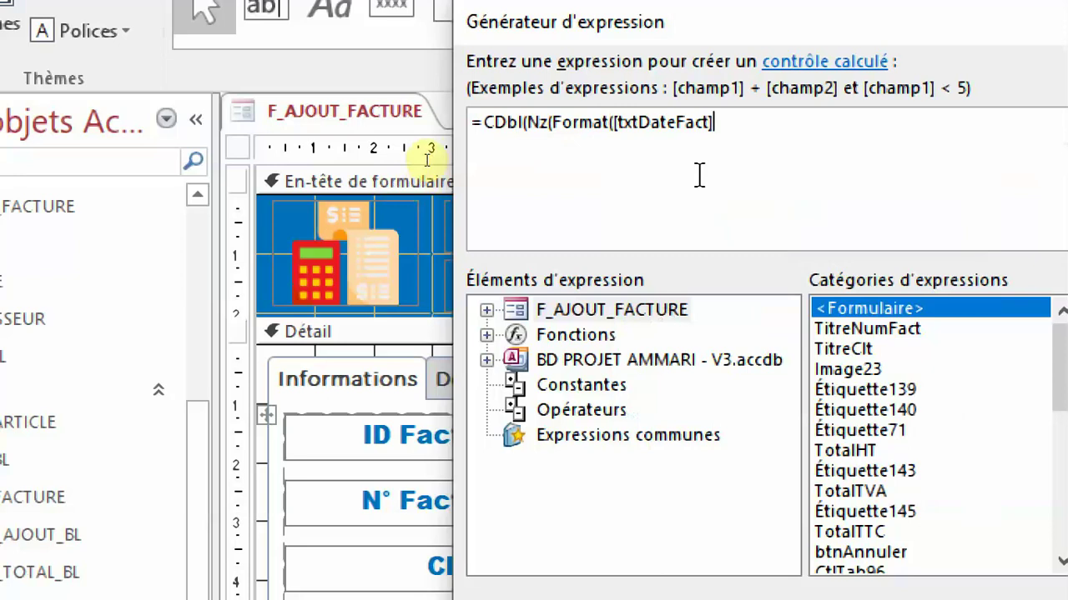
{"action": "type", "text": ";"}
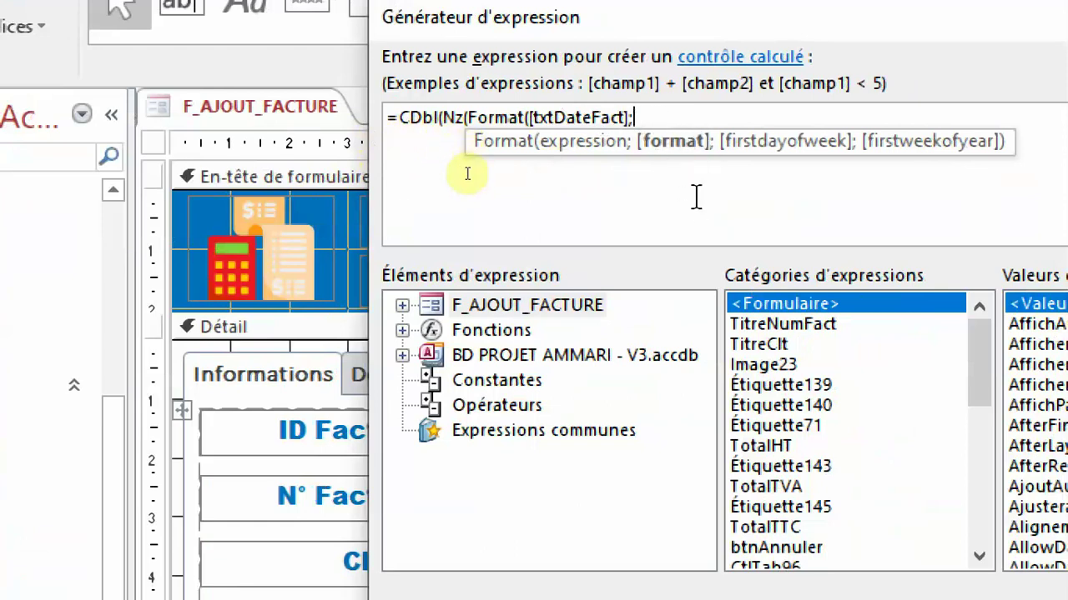
{"action": "type", "text": "\""}
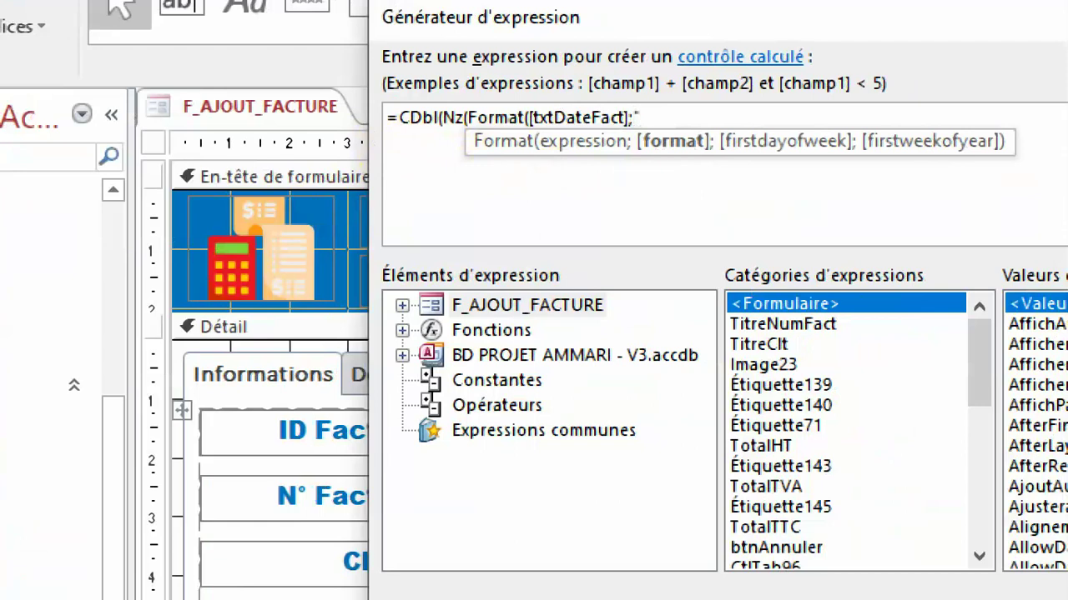
{"action": "type", "text": "aaaa"}
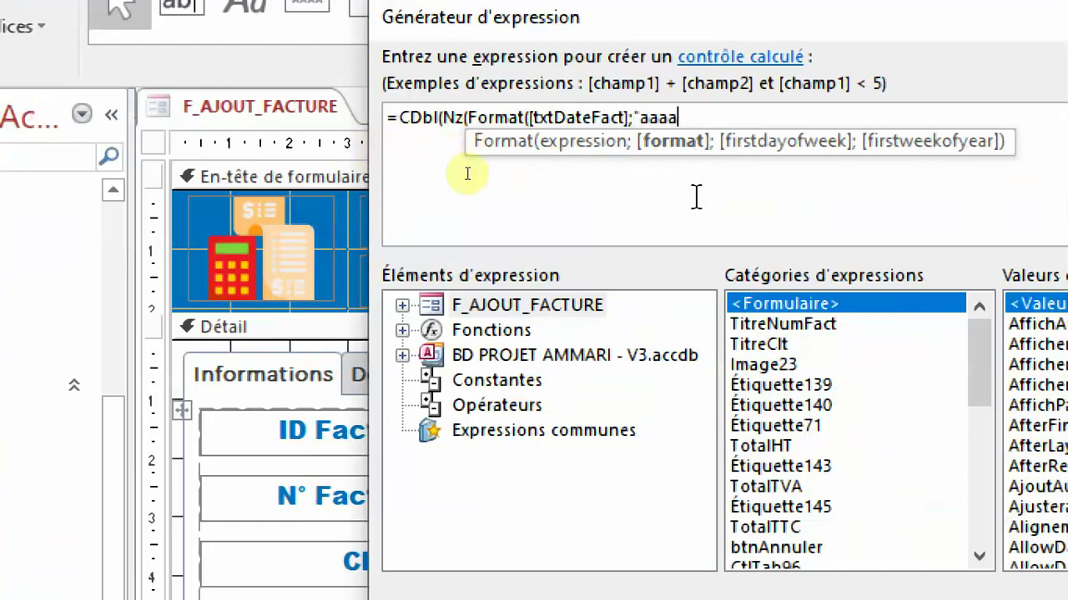
{"action": "type", "text": "m"}
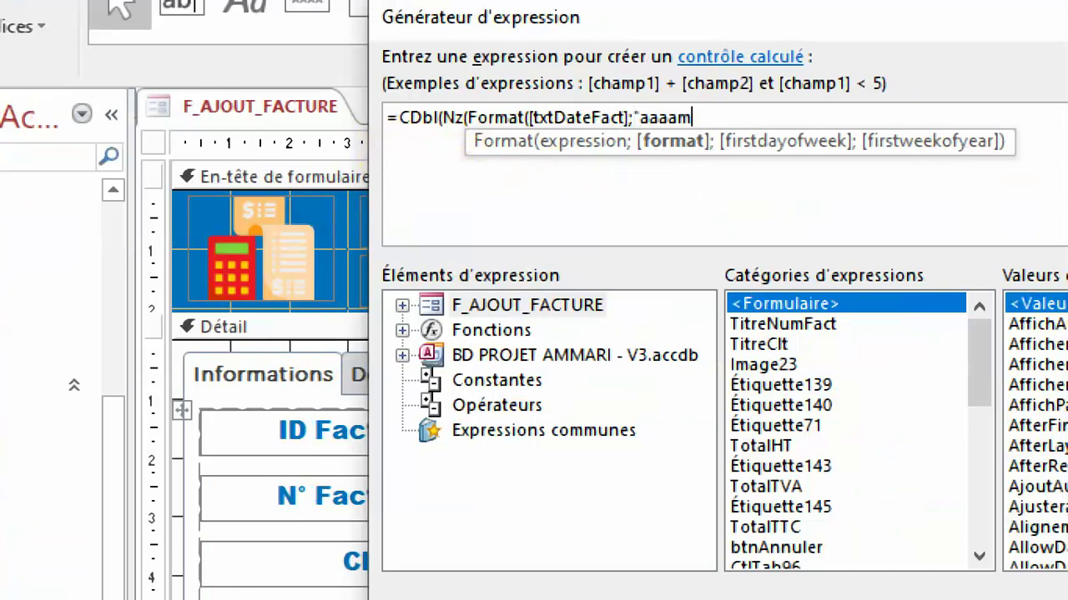
{"action": "type", "text": "m\""}
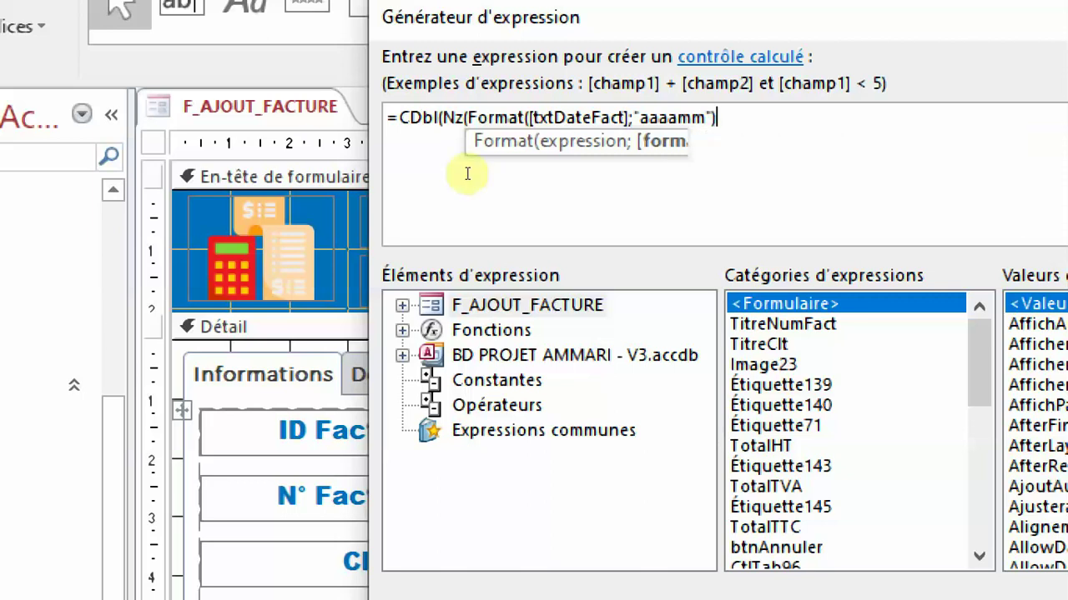
{"action": "type", "text": ")"}
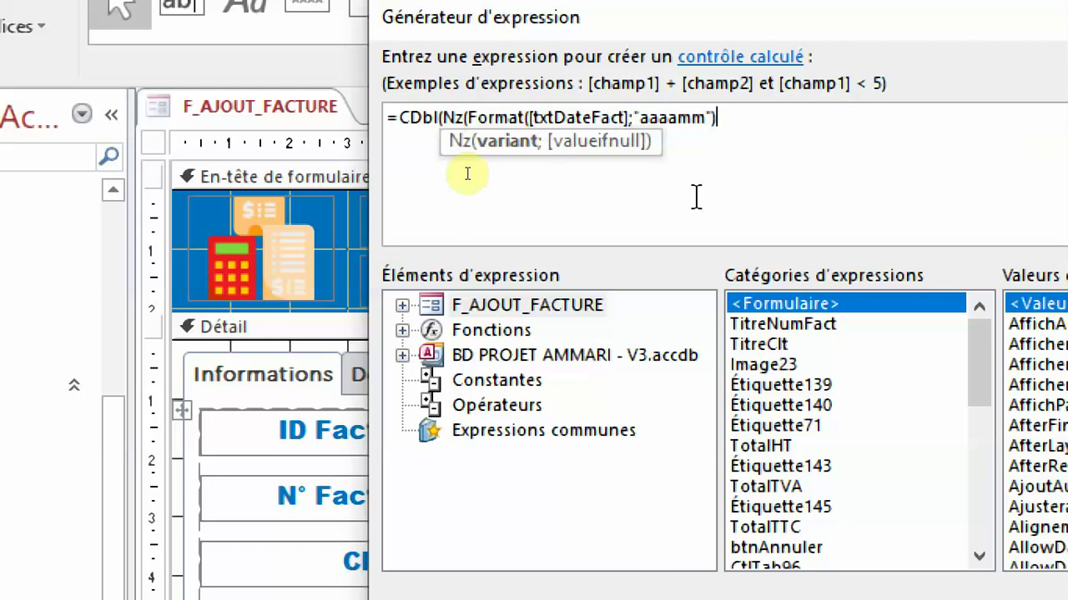
Step: Complete the expression with ;0) & [txtidFact]) and apply it as the N° Facture control source
{"action": "type", "text": ";"}
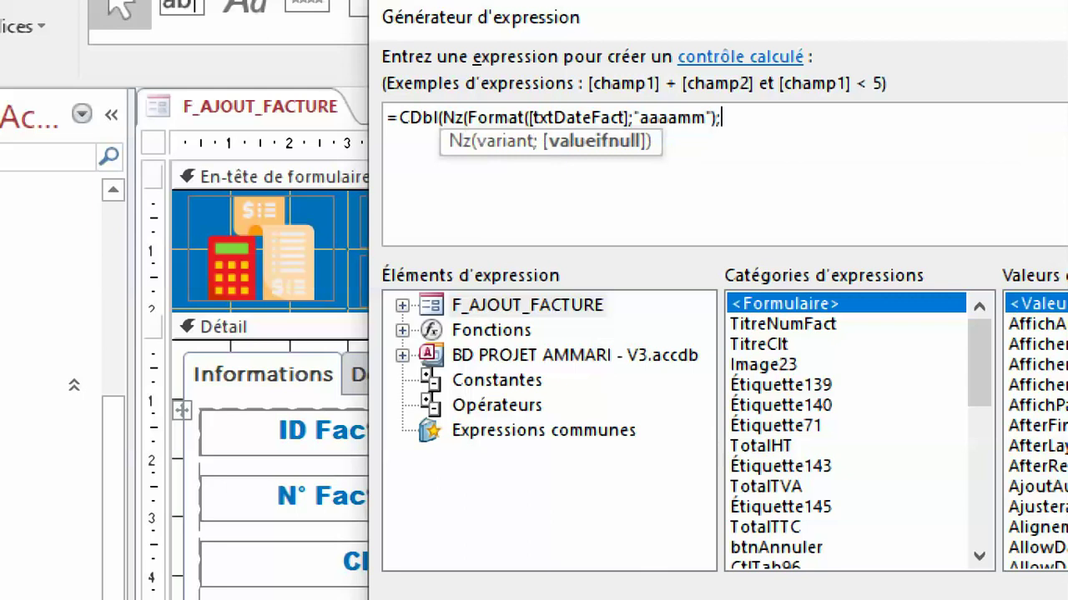
{"action": "type", "text": "0) &"}
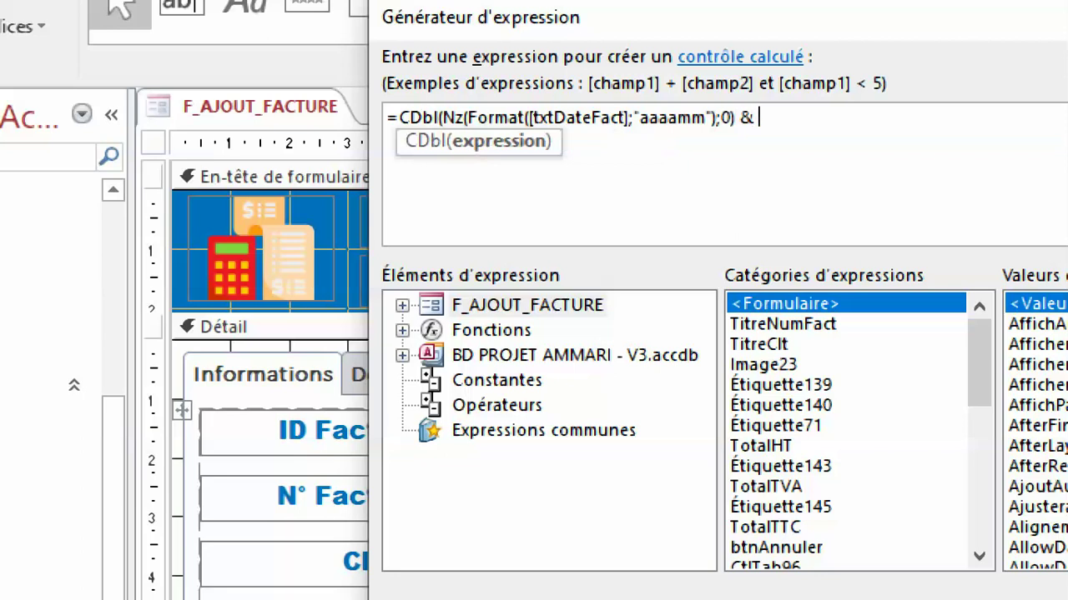
{"action": "type", "text": " txt"}
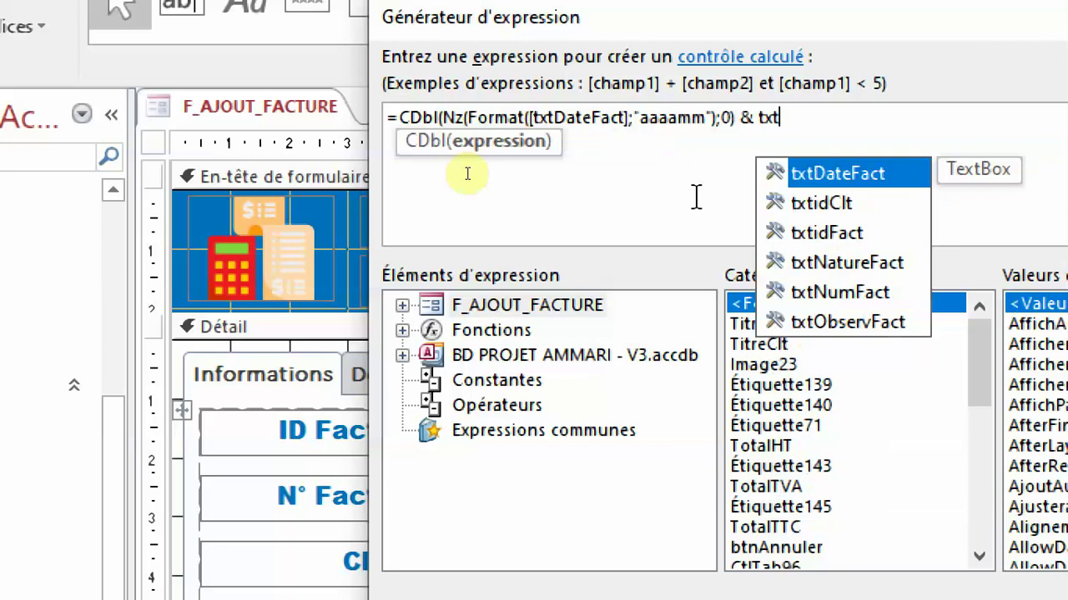
{"action": "double_click", "coordinate": [847, 232]}
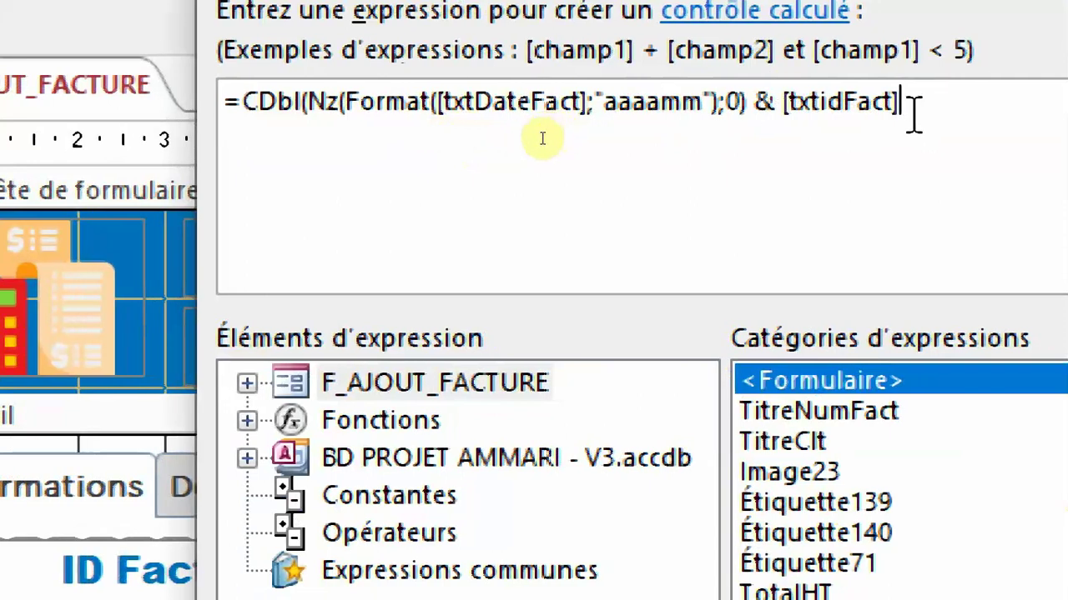
{"action": "type", "text": ")"}
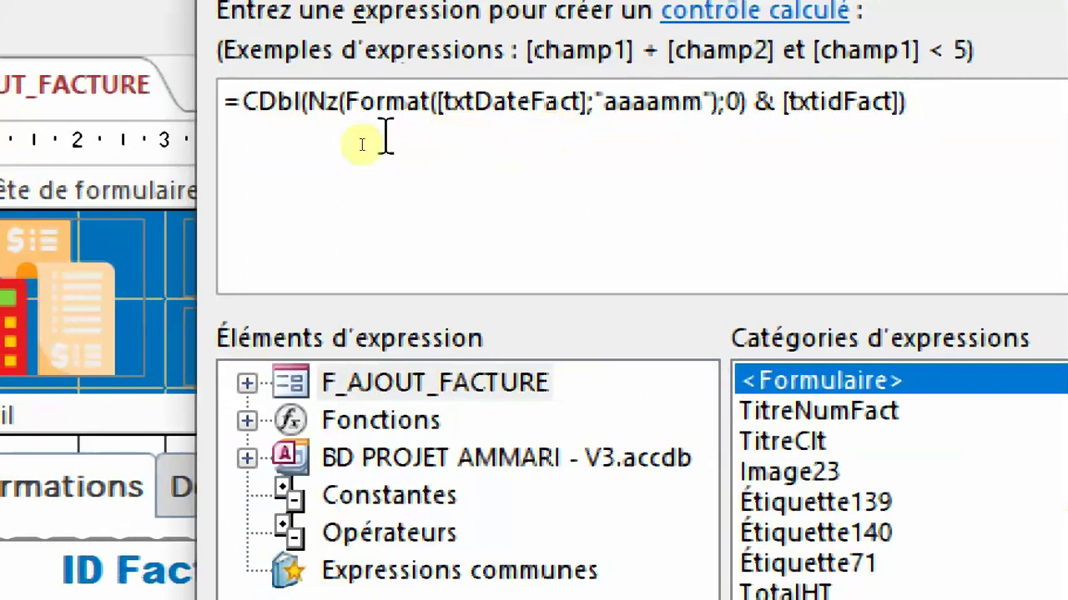
{"action": "key", "text": "Home"}
{"action": "key", "text": "Right"}
{"action": "key", "text": "Right"}
{"action": "key", "text": "Right"}
{"action": "key", "text": "Right"}
{"action": "key", "text": "Right"}
{"action": "key", "text": "Right"}
{"action": "left_click", "coordinate": [938, 91]}
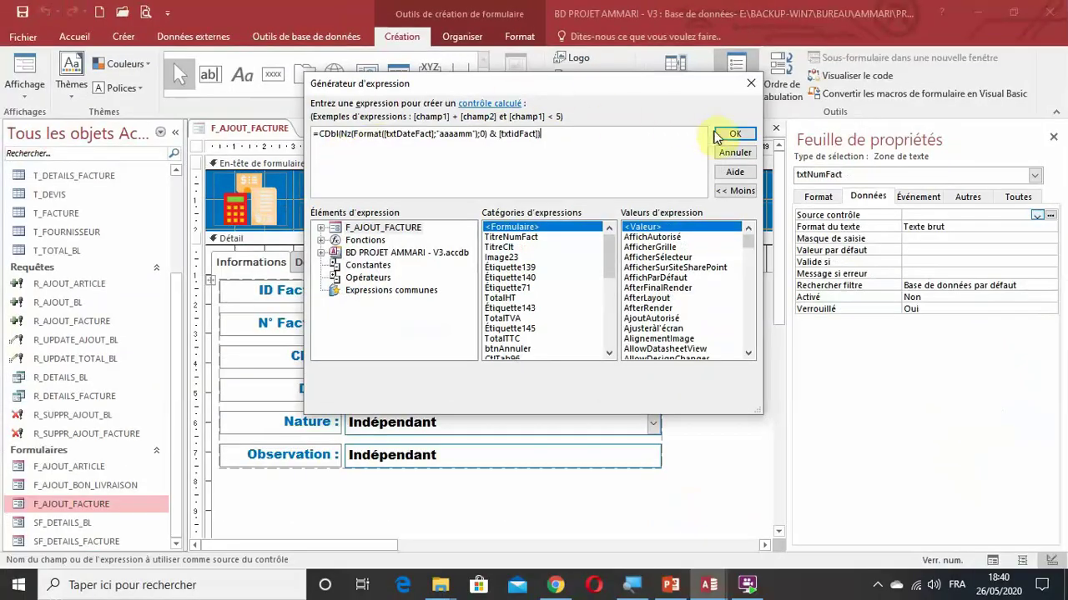
{"action": "left_click", "coordinate": [1062, 125]}
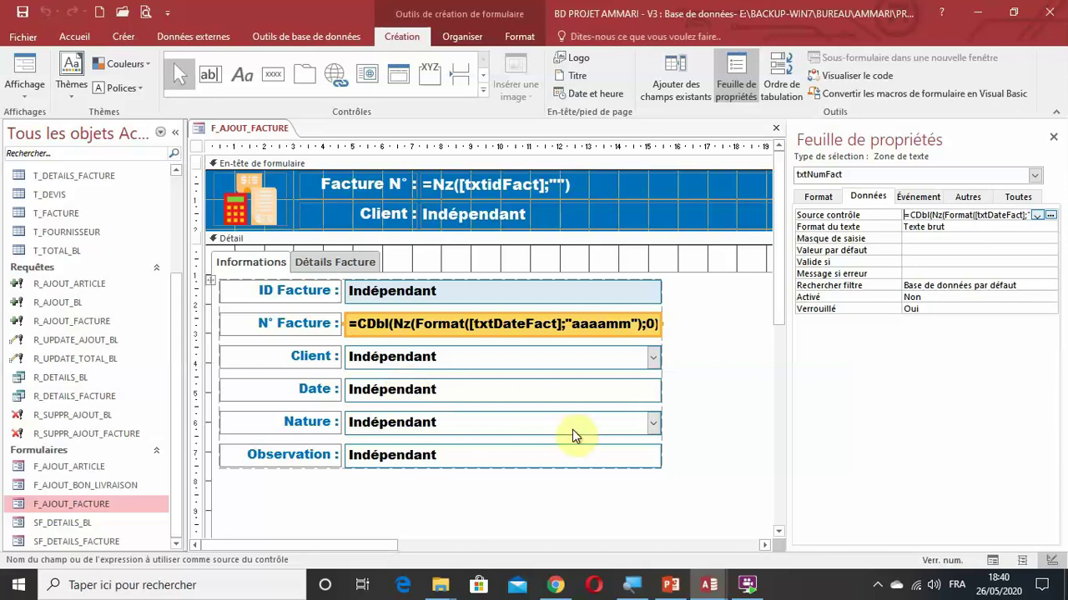
Step: Check the N° Facture value in Form view, then save the form and close it by cancelling the pending invoice
{"action": "left_click", "coordinate": [21, 98]}
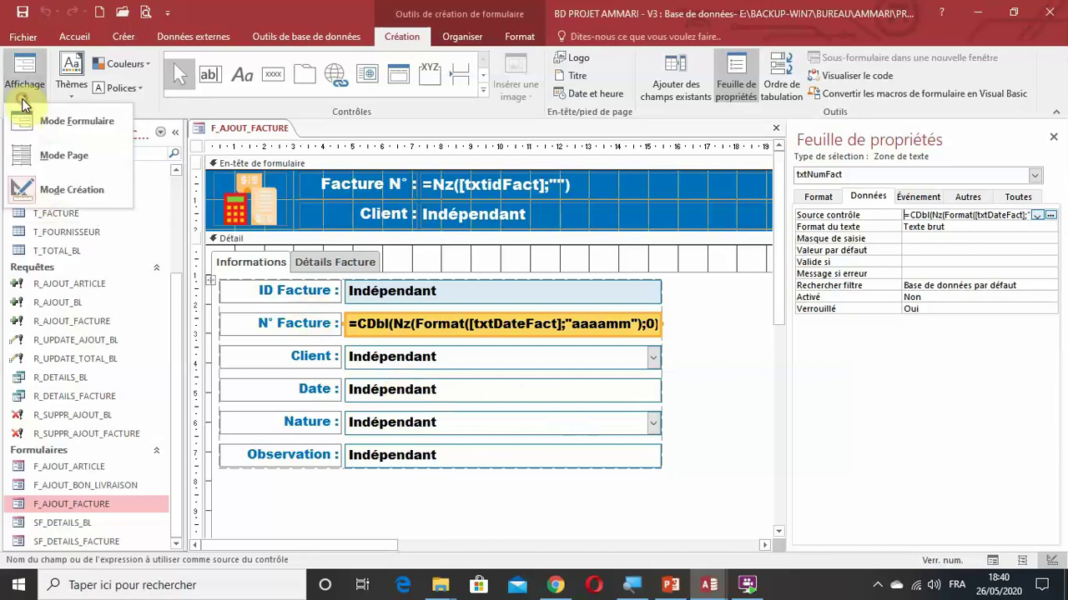
{"action": "left_click", "coordinate": [38, 122]}
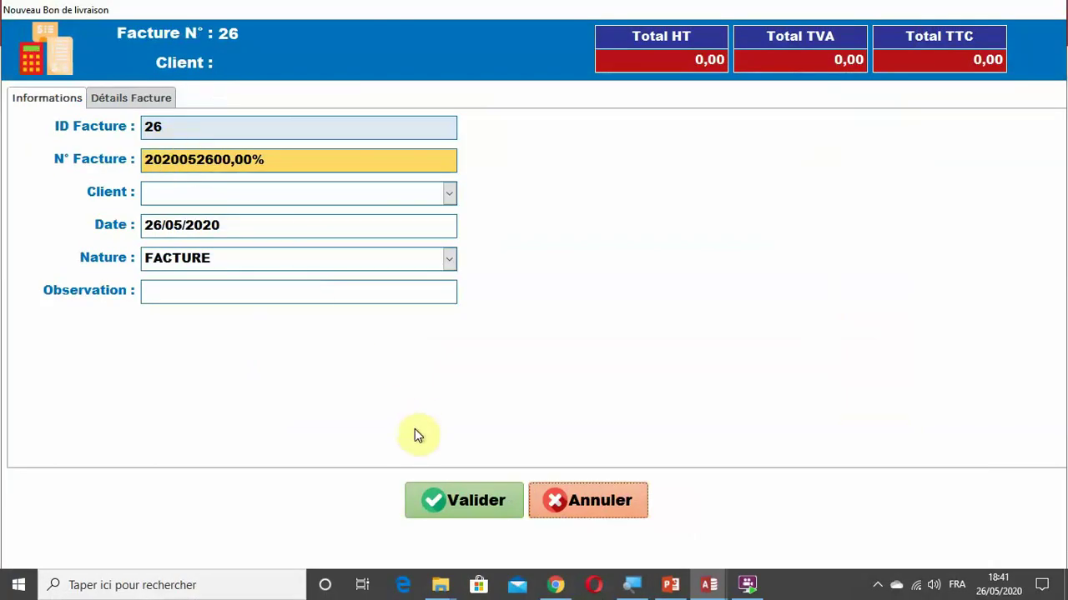
{"action": "right_click", "coordinate": [185, 10]}
{"action": "left_click", "coordinate": [200, 22]}
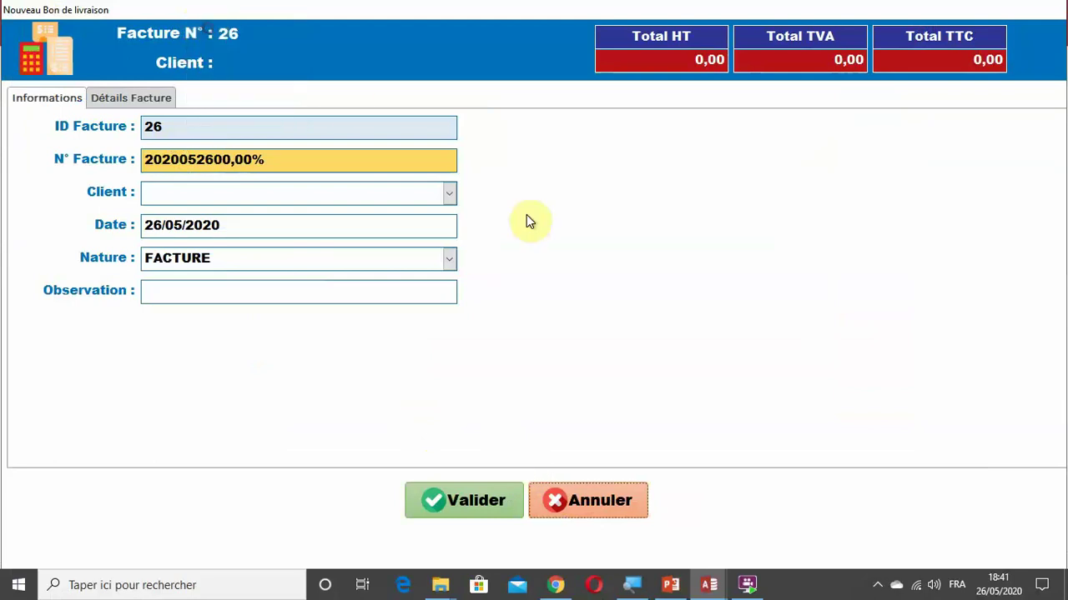
{"action": "left_click", "coordinate": [575, 504]}
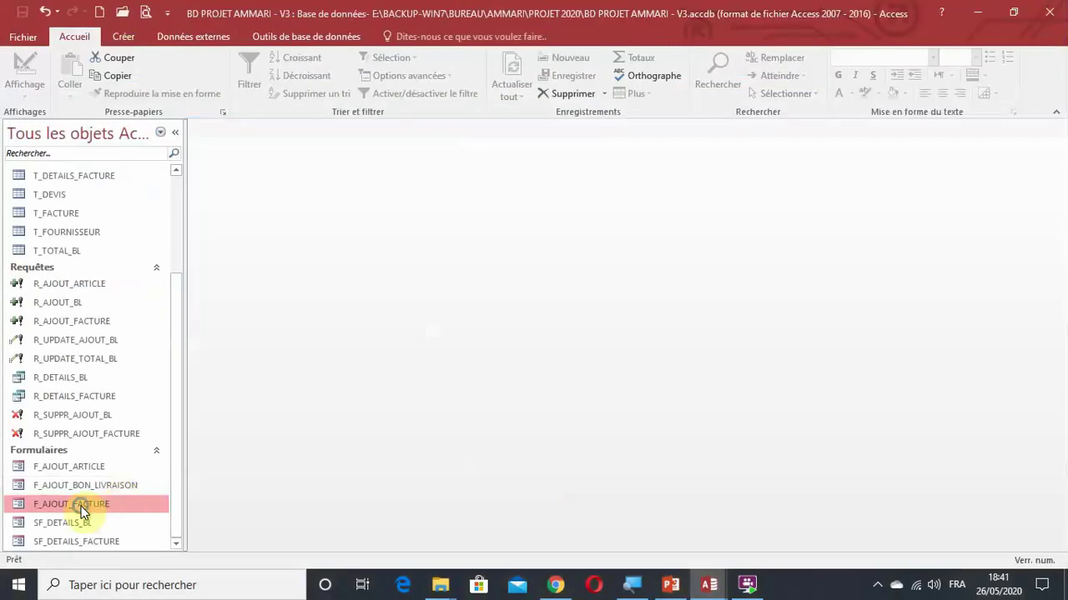
Step: Open F_AJOUT_FACTURE in Design view and clear the Format property of the N° Facture text box
{"action": "right_click", "coordinate": [81, 506]}
{"action": "left_click", "coordinate": [136, 339]}
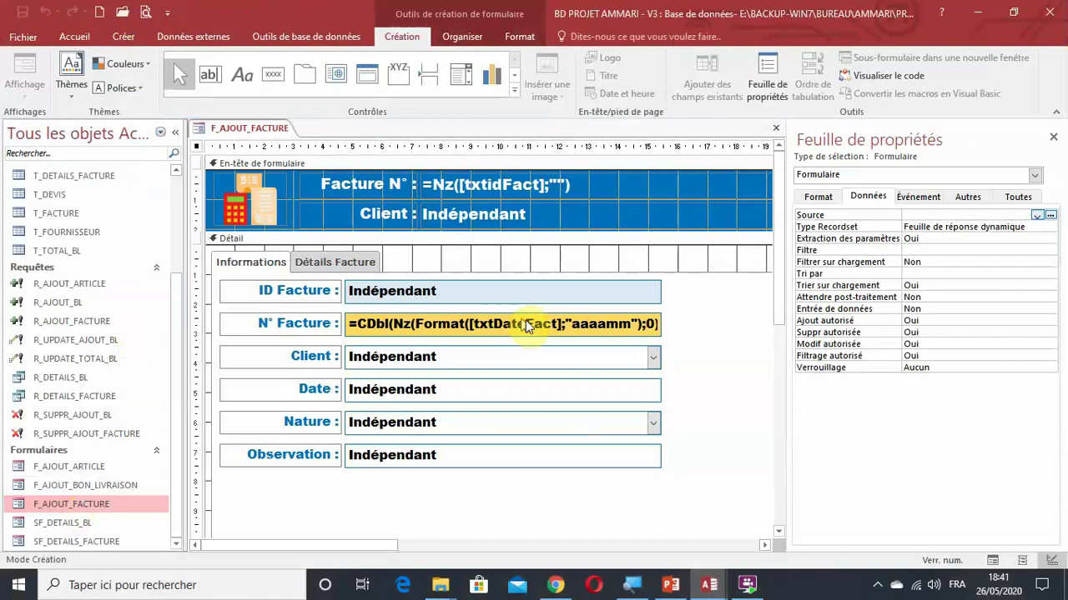
{"action": "left_click", "coordinate": [467, 325]}
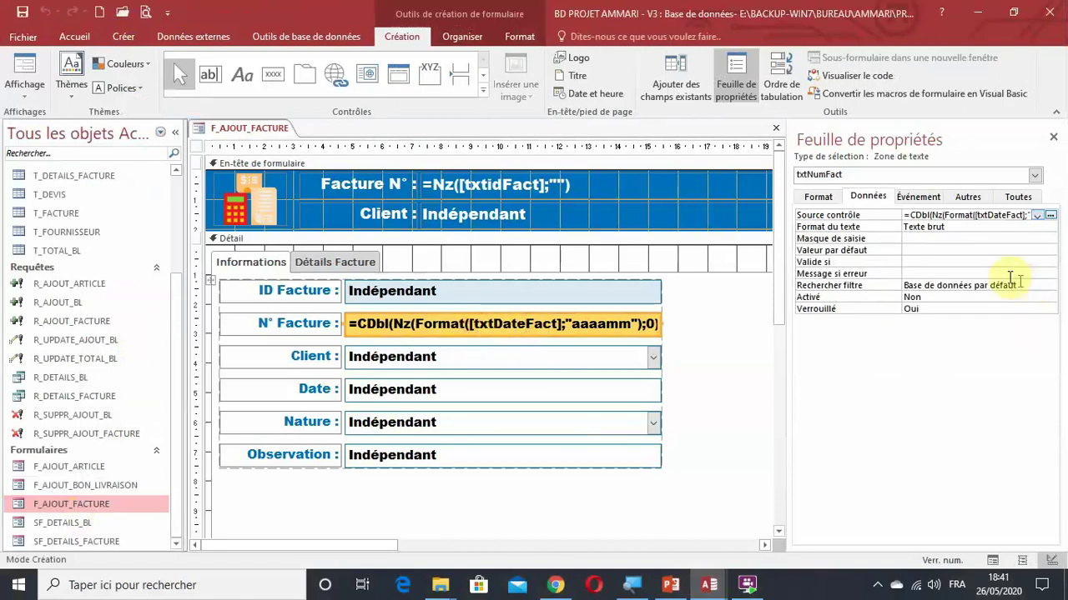
{"action": "left_click", "coordinate": [818, 198]}
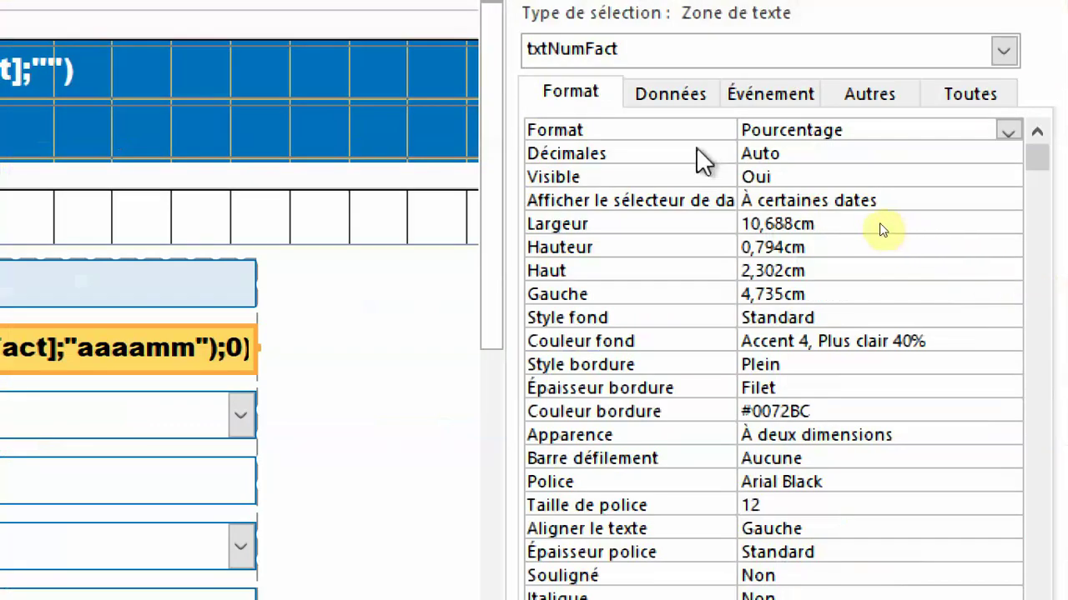
{"action": "left_click", "coordinate": [682, 134]}
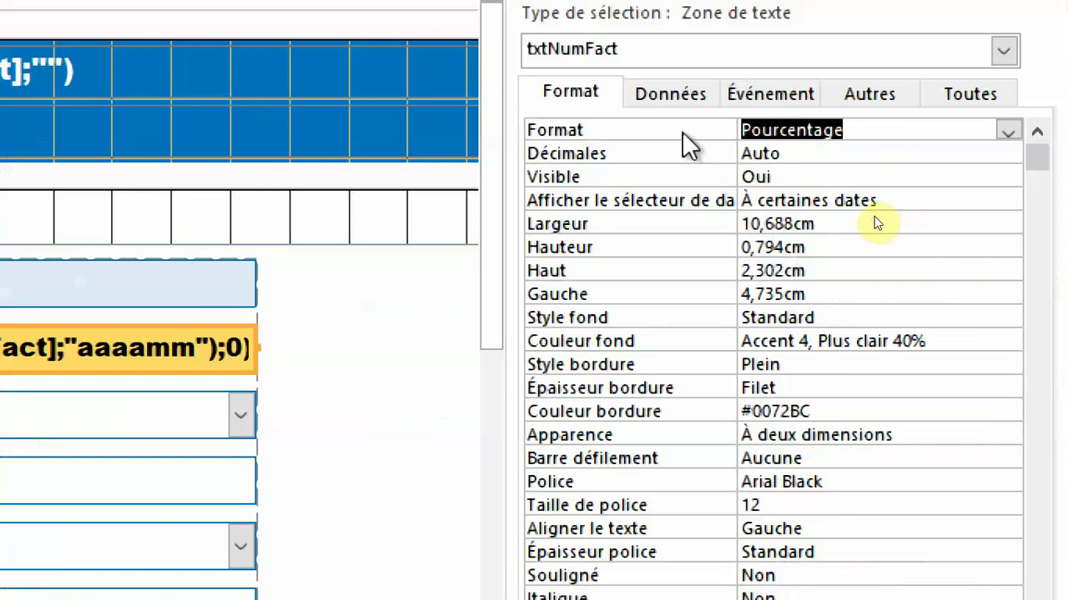
{"action": "left_click", "coordinate": [1007, 134]}
{"action": "left_click", "coordinate": [1008, 133]}
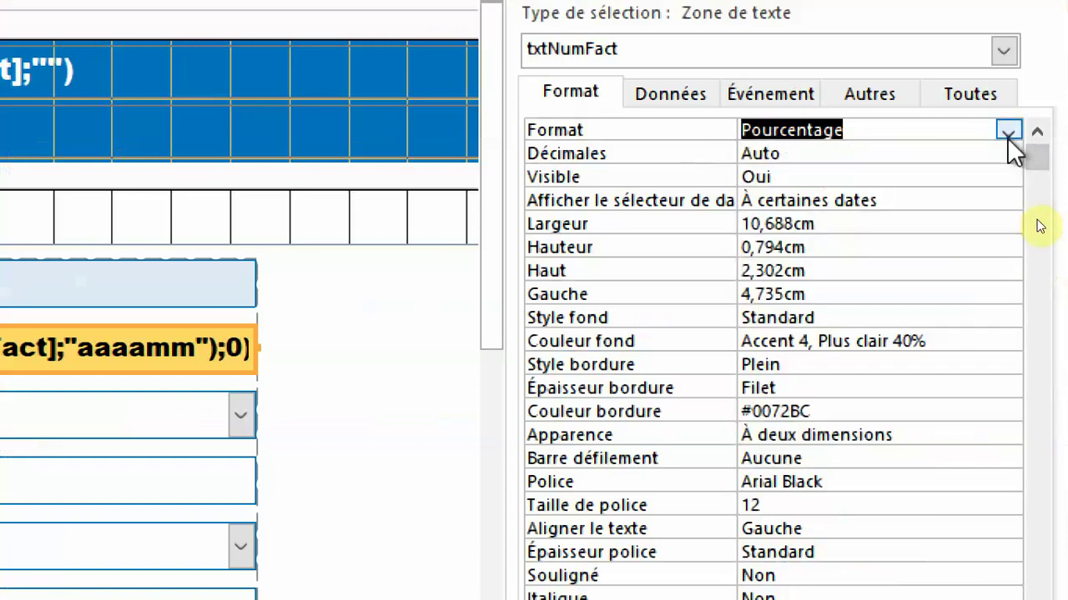
{"action": "key", "text": "Delete"}
{"action": "key", "text": "Return"}
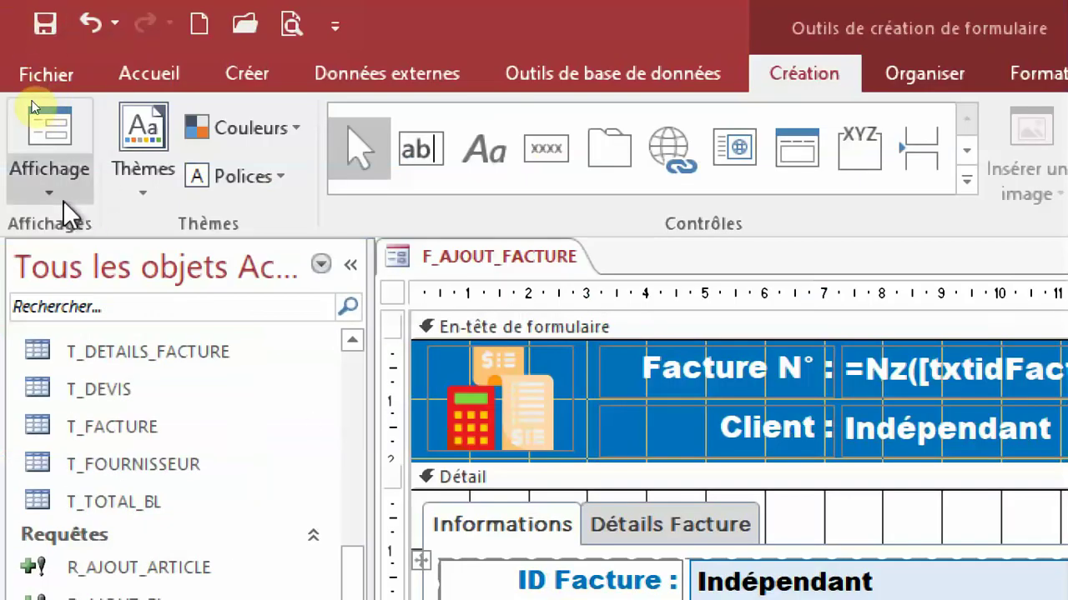
Step: Check how N° Facture displays without a number format in Form view, then cancel the pending invoice
{"action": "left_click", "coordinate": [54, 195]}
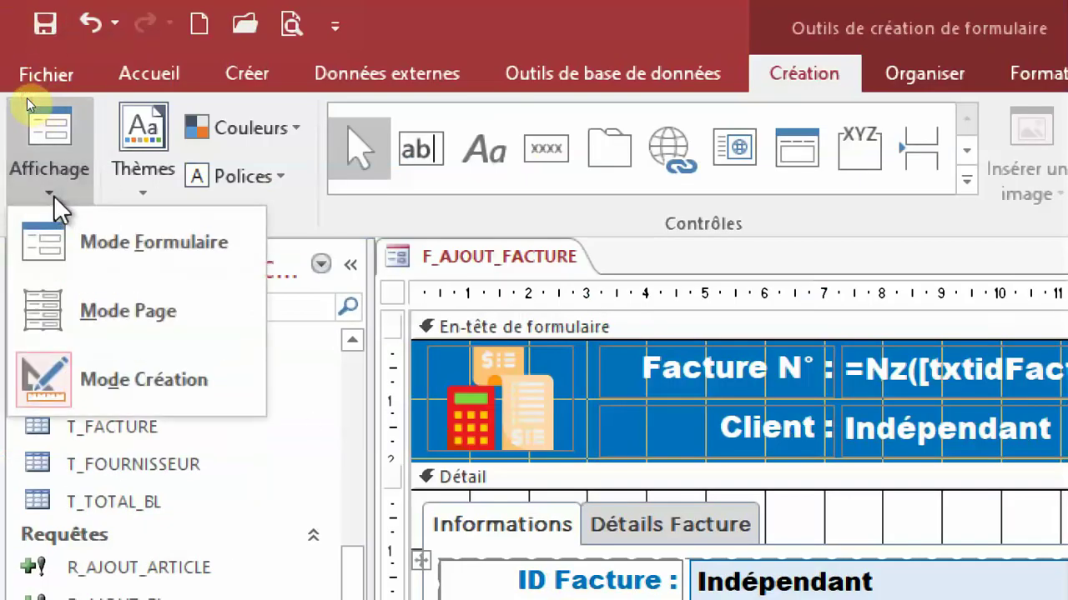
{"action": "left_click", "coordinate": [74, 241]}
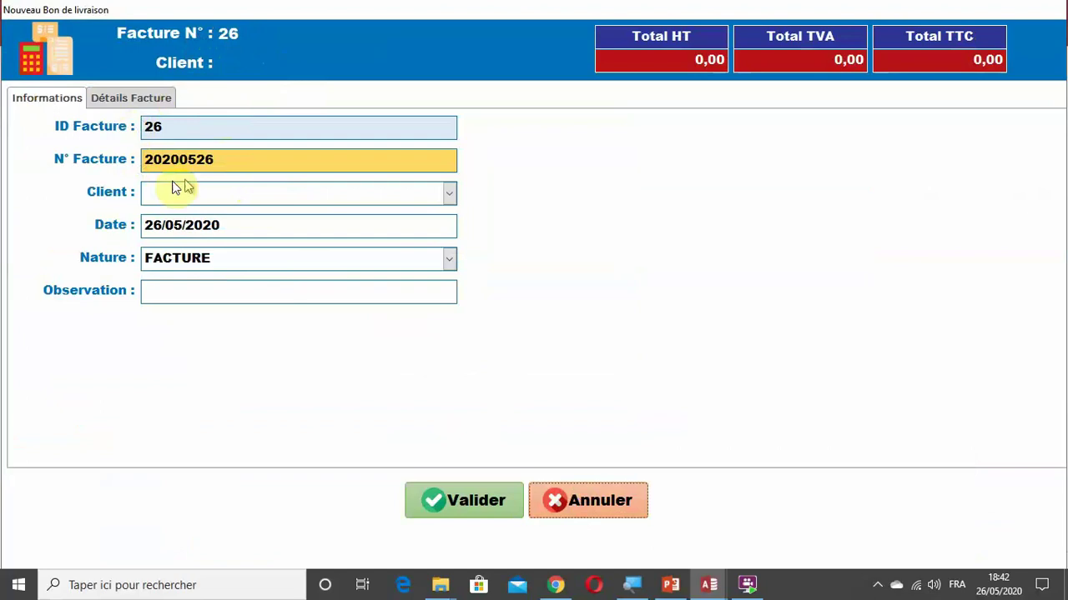
{"action": "left_click", "coordinate": [563, 503]}
Step: Reopen F_AJOUT_FACTURE in Design view and open the expression builder for the header's Facture N° control source
{"action": "right_click", "coordinate": [76, 507]}
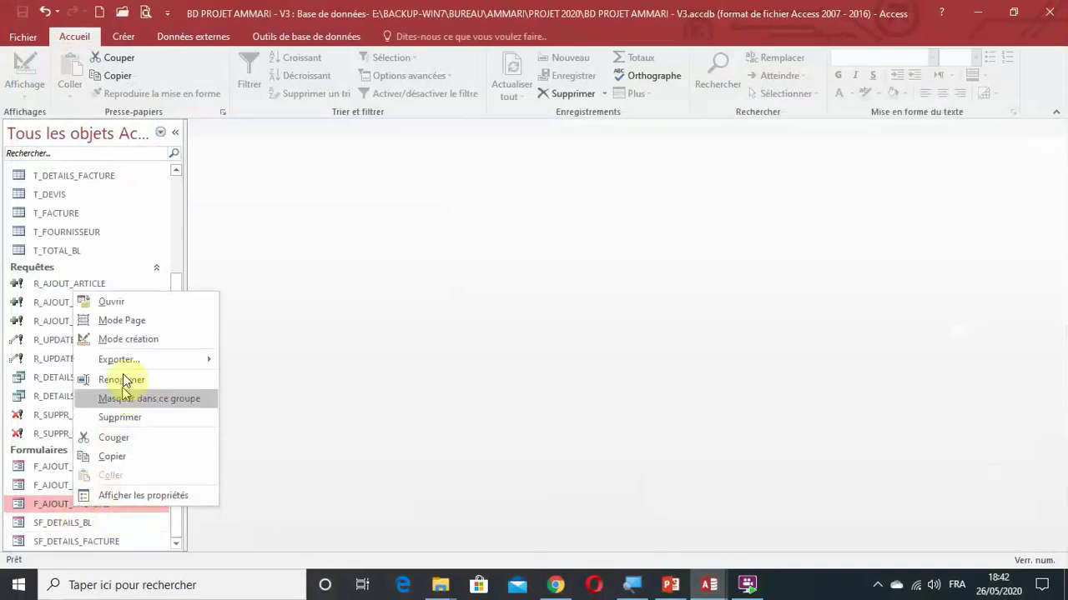
{"action": "left_click", "coordinate": [122, 341]}
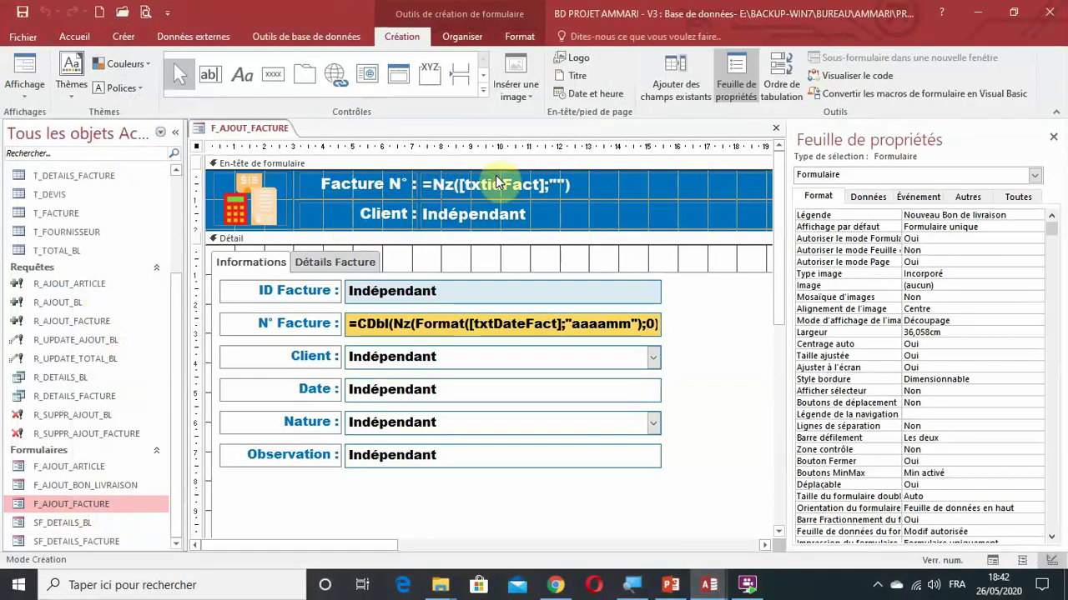
{"action": "left_click", "coordinate": [496, 189]}
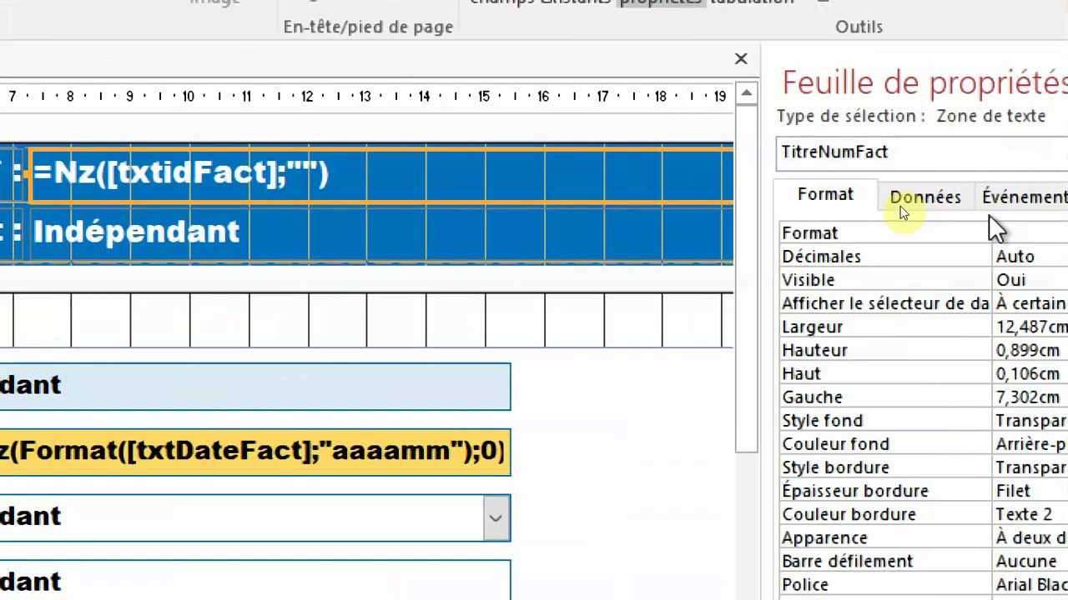
{"action": "left_click", "coordinate": [938, 198]}
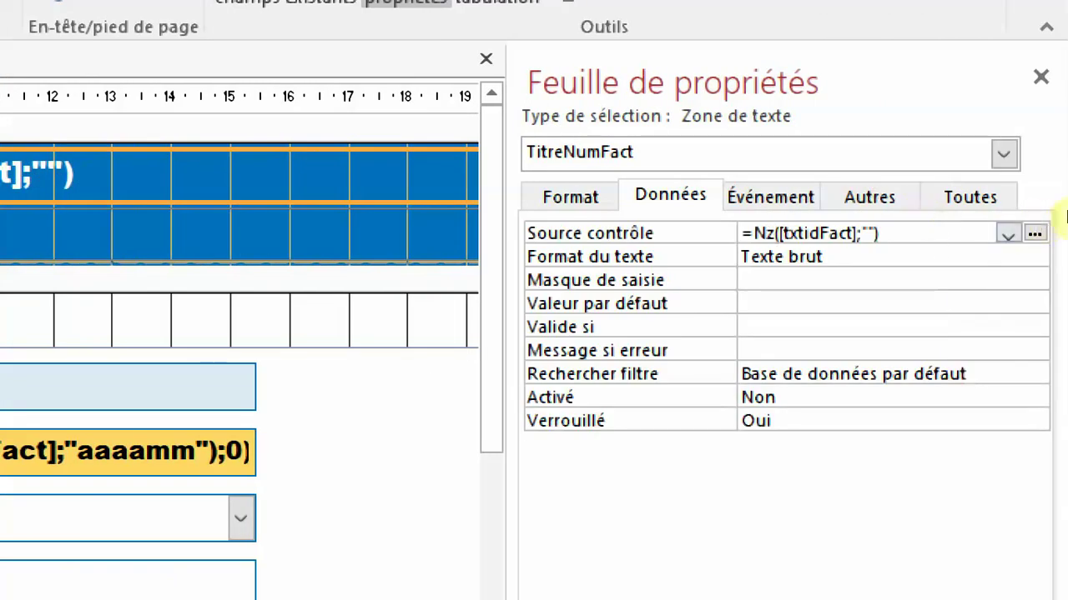
{"action": "left_click", "coordinate": [1034, 233]}
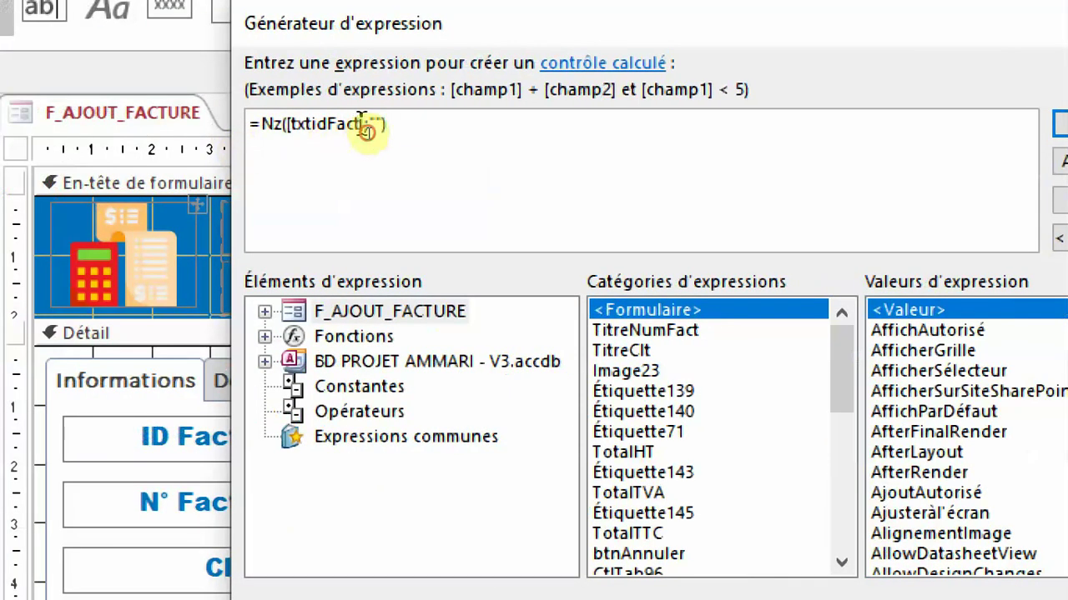
Step: Replace txtidFact with txtNumFact in the header expression so it reads =Nz([txtNumFact];"") and apply it
{"action": "type", "text": "]"}
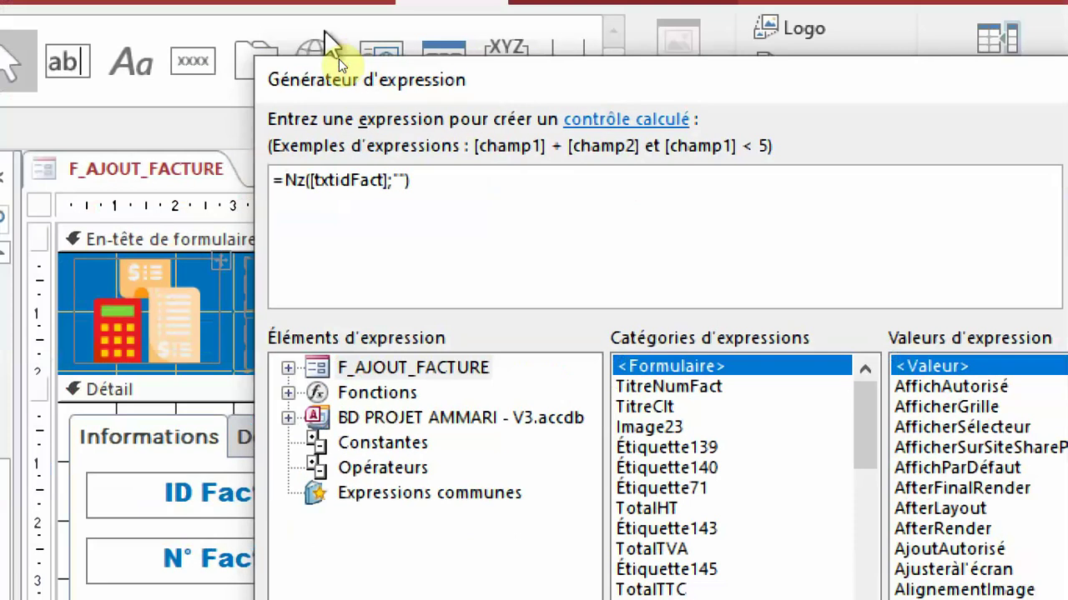
{"action": "key", "text": "BackSpace"}
{"action": "key", "text": "BackSpace"}
{"action": "key", "text": "BackSpace"}
{"action": "key", "text": "BackSpace"}
{"action": "key", "text": "BackSpace"}
{"action": "key", "text": "BackSpace"}
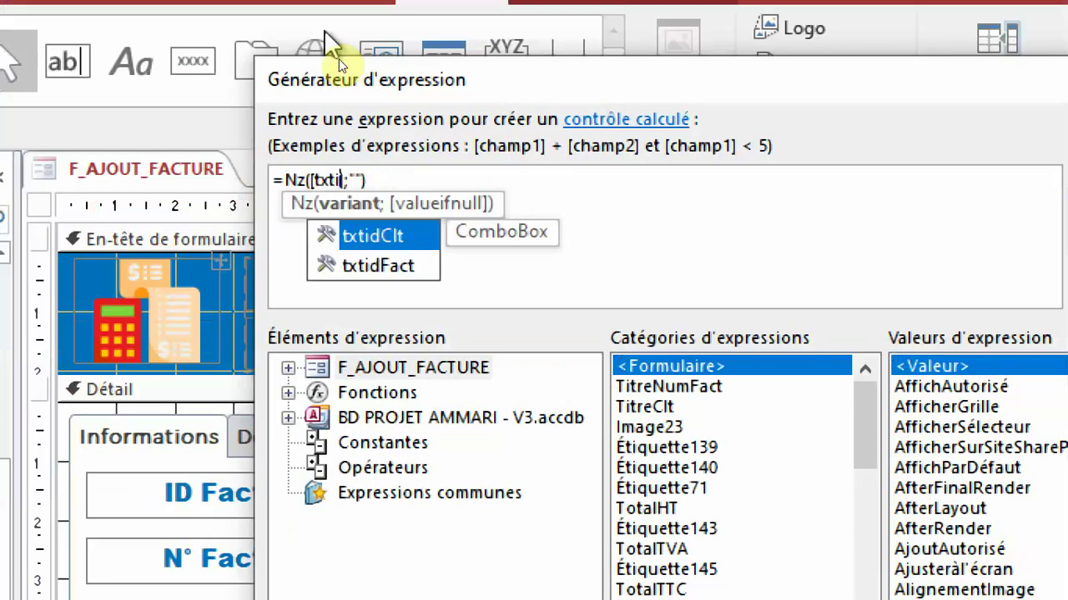
{"action": "key", "text": "BackSpace"}
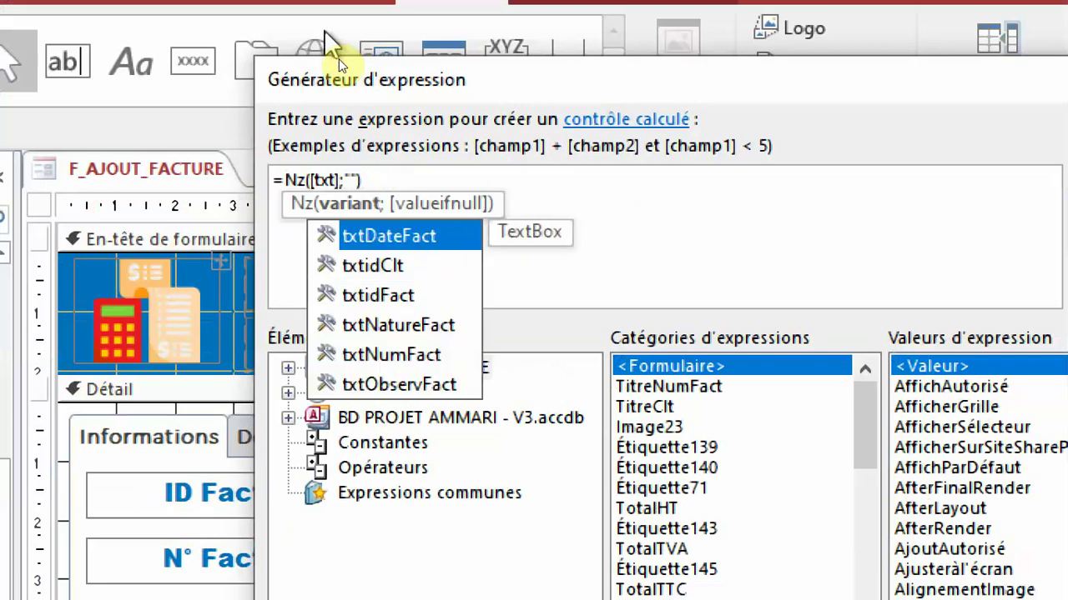
{"action": "double_click", "coordinate": [393, 355]}
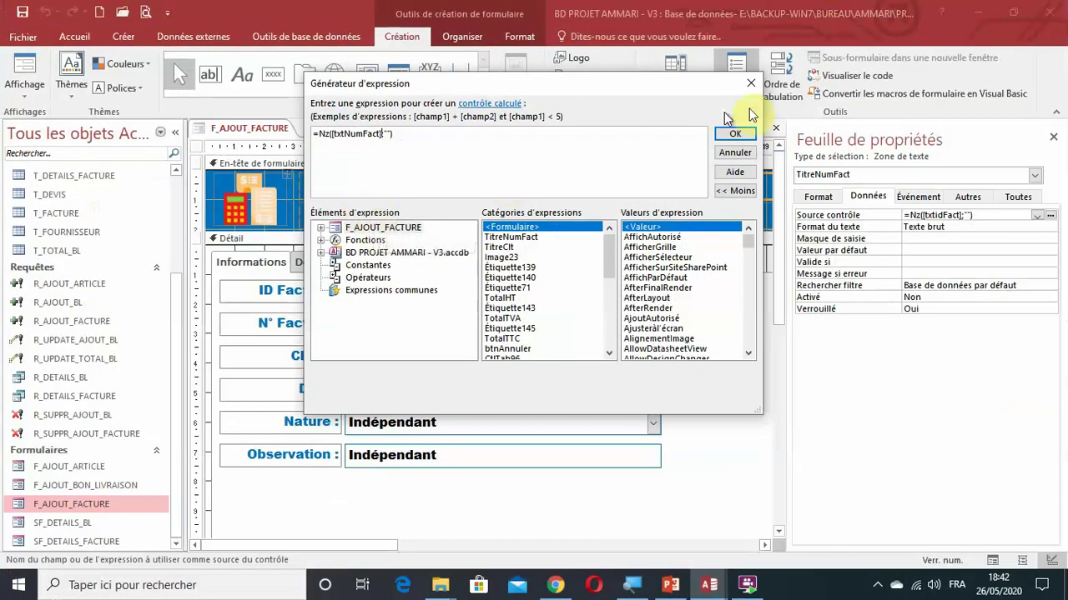
{"action": "left_click", "coordinate": [732, 134]}
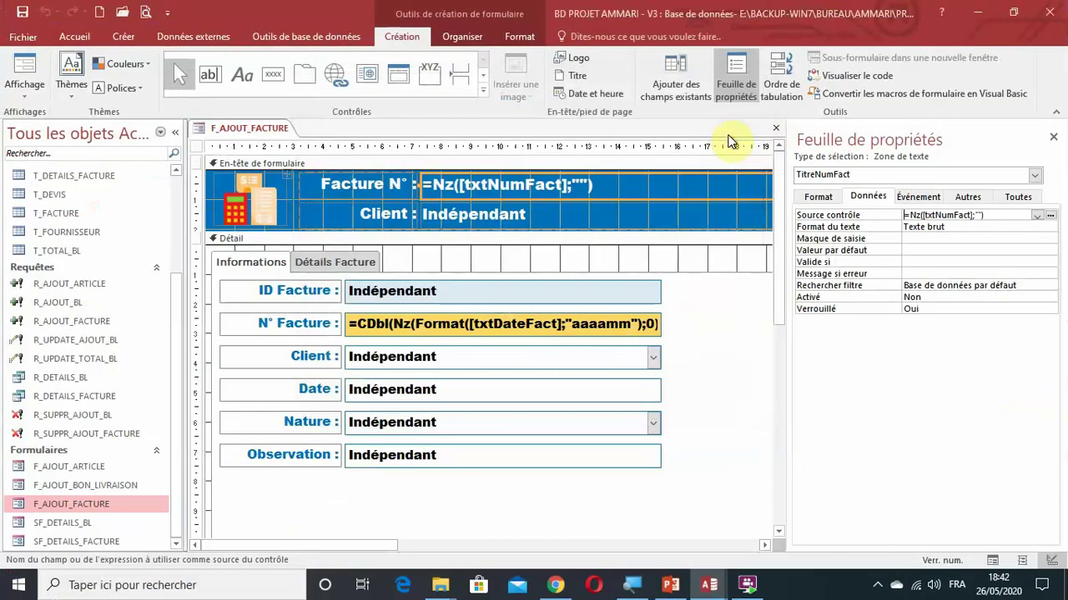
Step: Close the property sheet, check the header's invoice number in Form view, and cancel the pending invoice
{"action": "left_click", "coordinate": [1053, 136]}
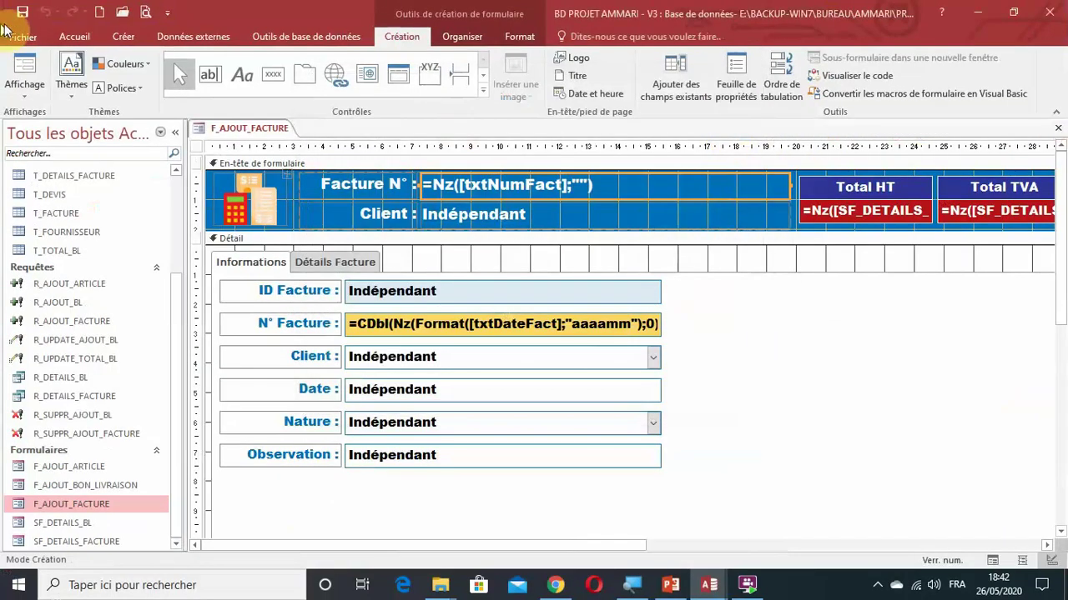
{"action": "left_click", "coordinate": [29, 100]}
{"action": "left_click", "coordinate": [38, 114]}
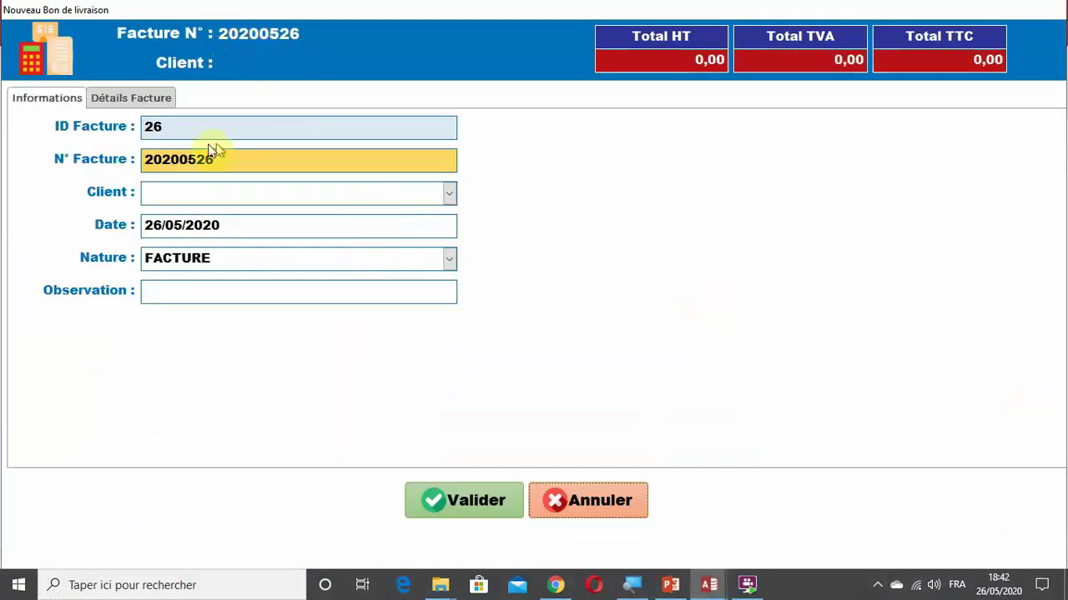
{"action": "left_click", "coordinate": [258, 40]}
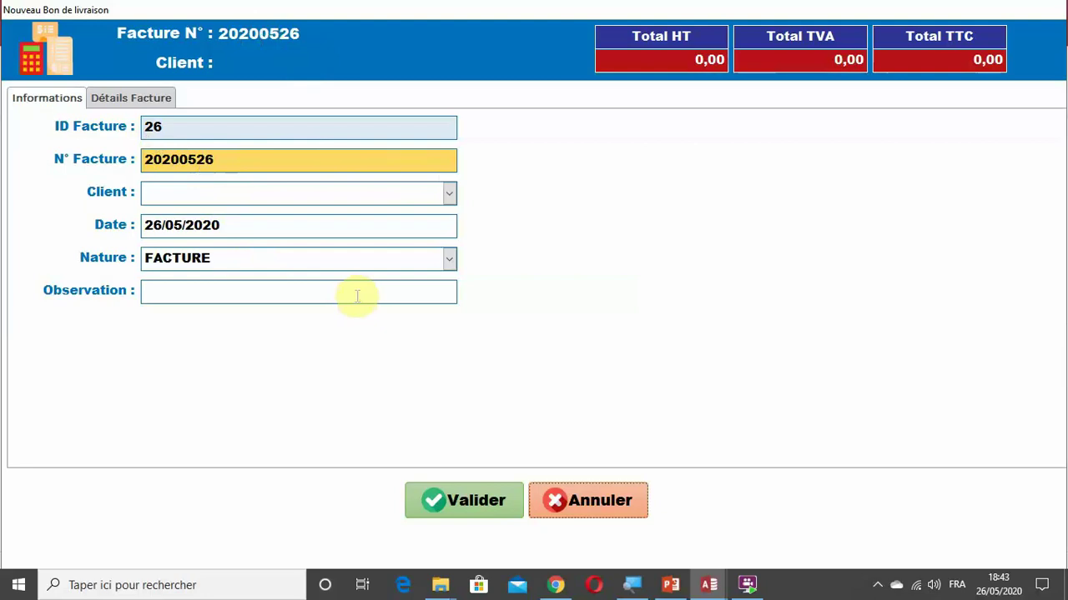
{"action": "left_click", "coordinate": [613, 500]}
Step: Reopen F_AJOUT_FACTURE in Design view, collapse the navigation pane and show the Détails Facture page
{"action": "right_click", "coordinate": [70, 504]}
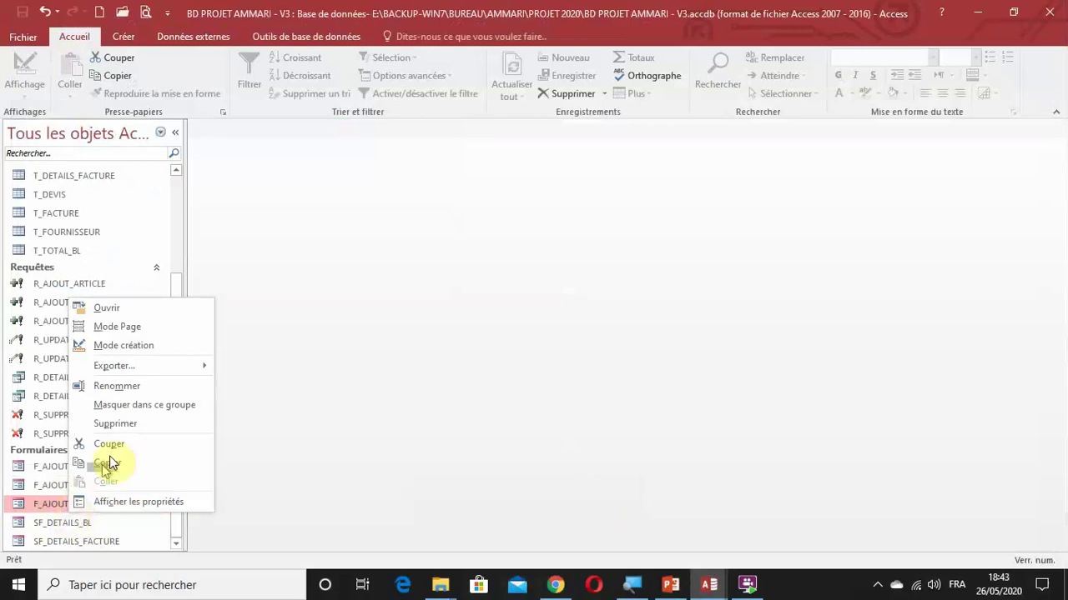
{"action": "left_click", "coordinate": [123, 346]}
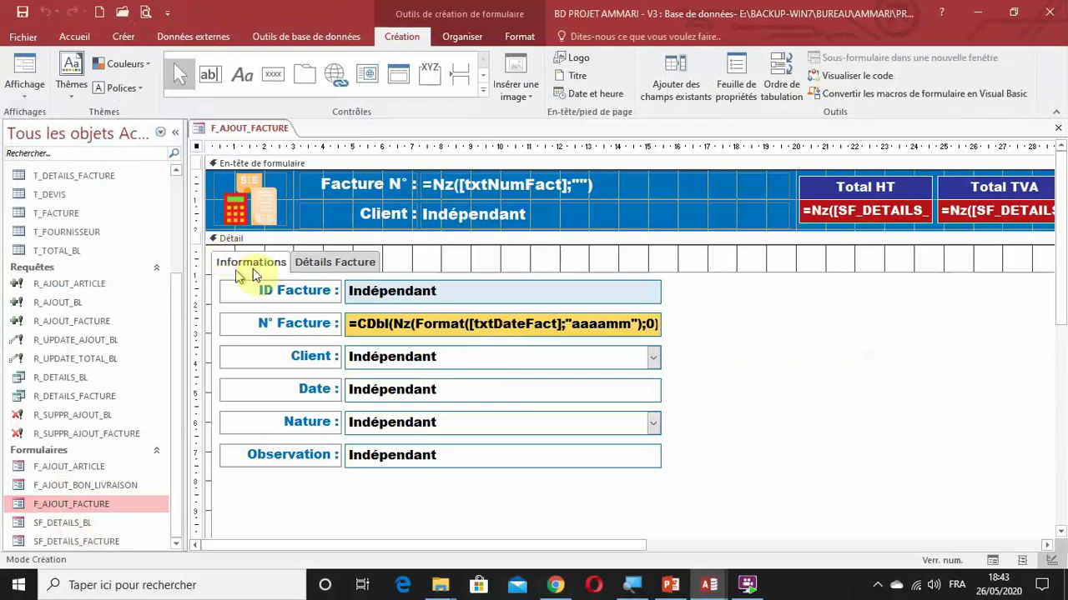
{"action": "left_click", "coordinate": [175, 134]}
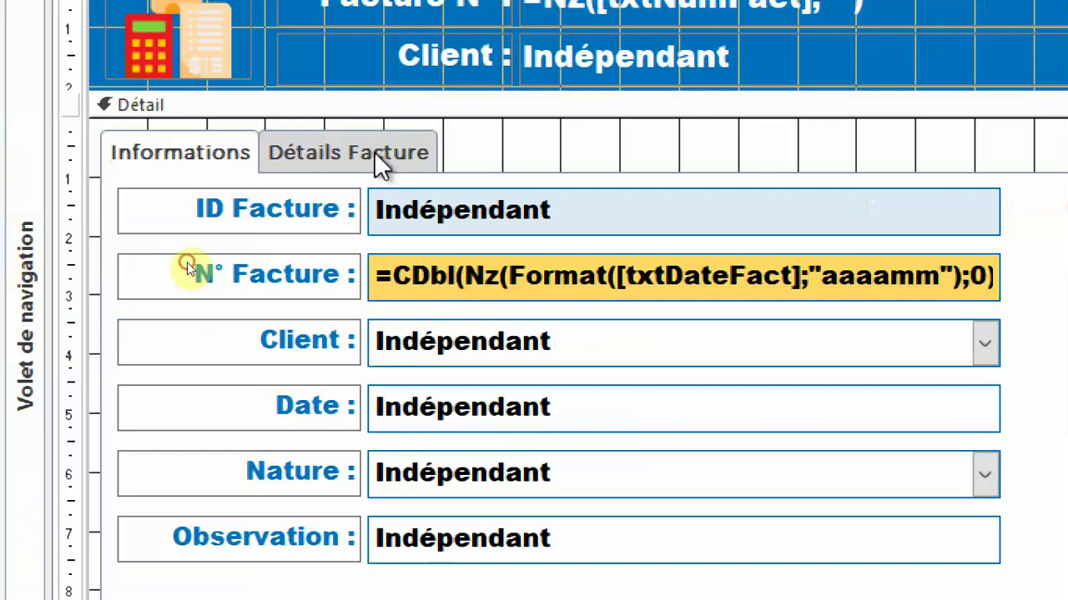
{"action": "left_click", "coordinate": [380, 160]}
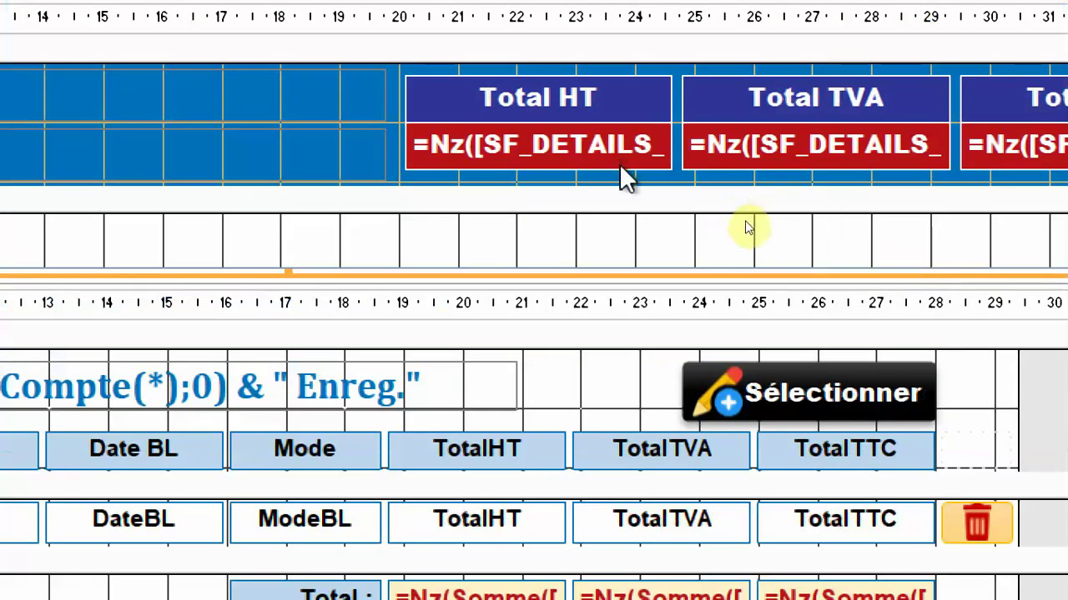
Step: Examine the control sources of the header's Total HT box and of the subform footer's txtHT box
{"action": "left_click", "coordinate": [617, 158]}
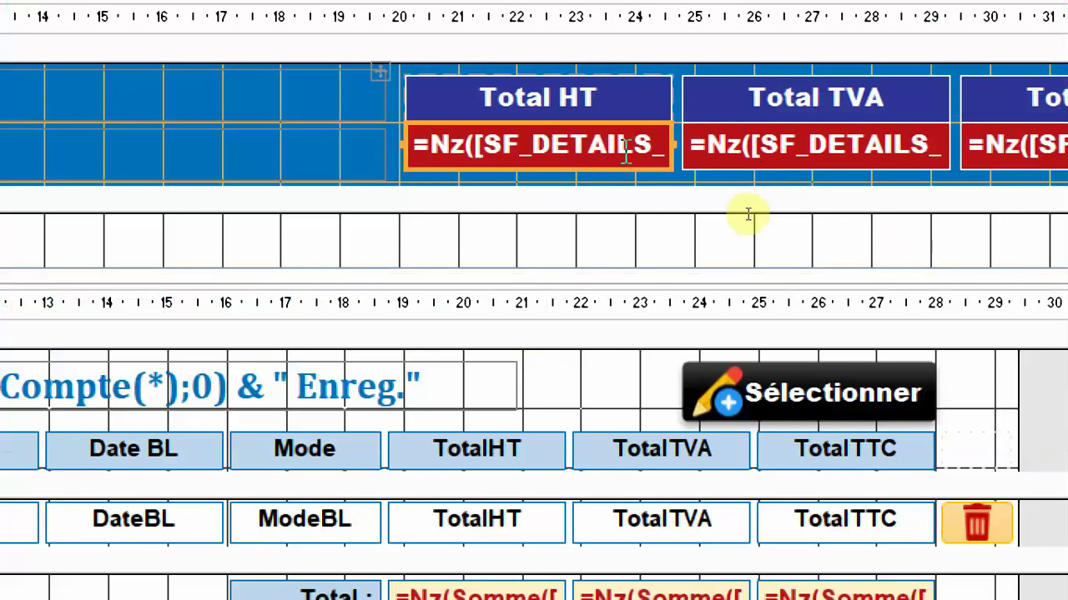
{"action": "key", "text": "F4"}
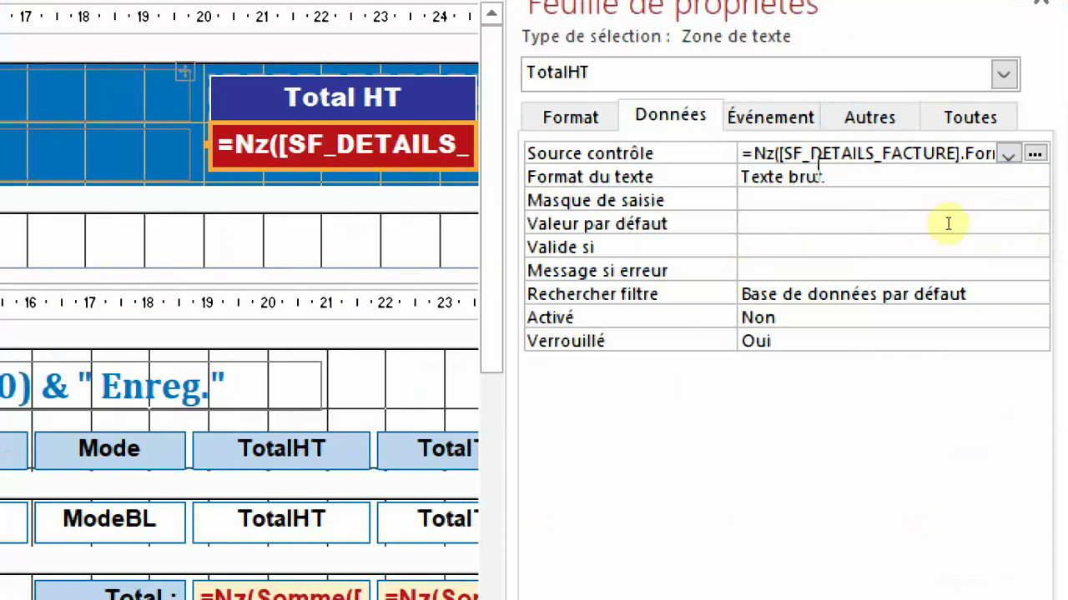
{"action": "left_click", "coordinate": [1034, 154]}
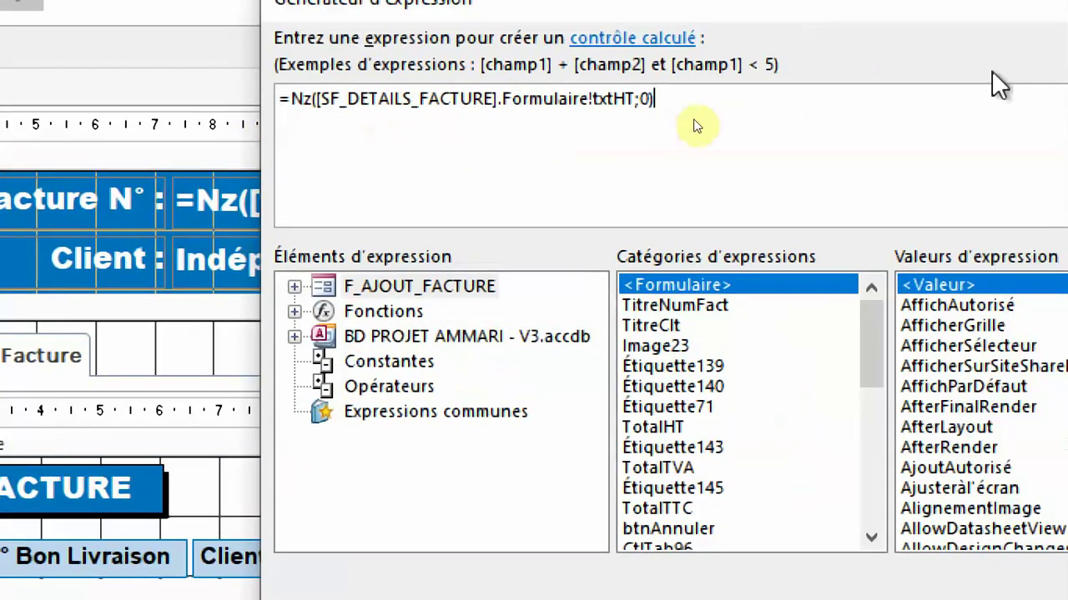
{"action": "left_click", "coordinate": [1067, 97]}
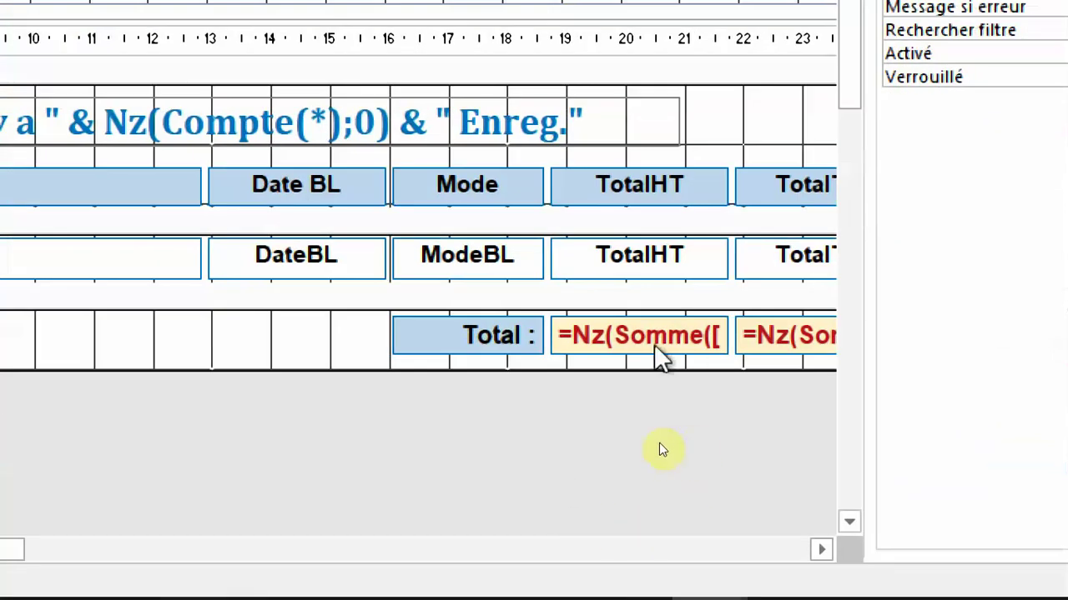
{"action": "left_click", "coordinate": [651, 349]}
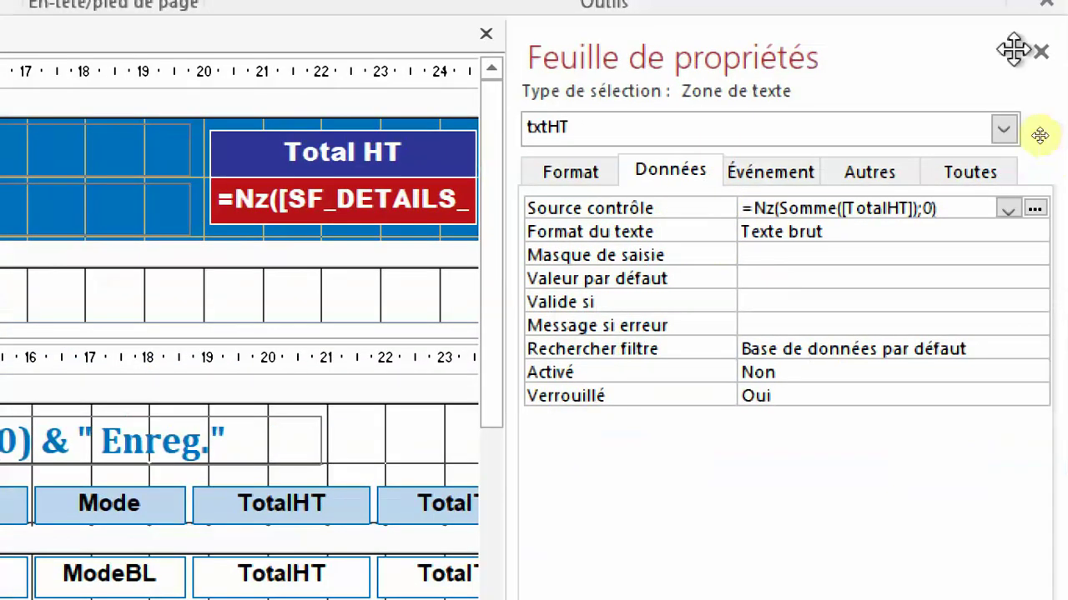
{"action": "left_click", "coordinate": [1043, 60]}
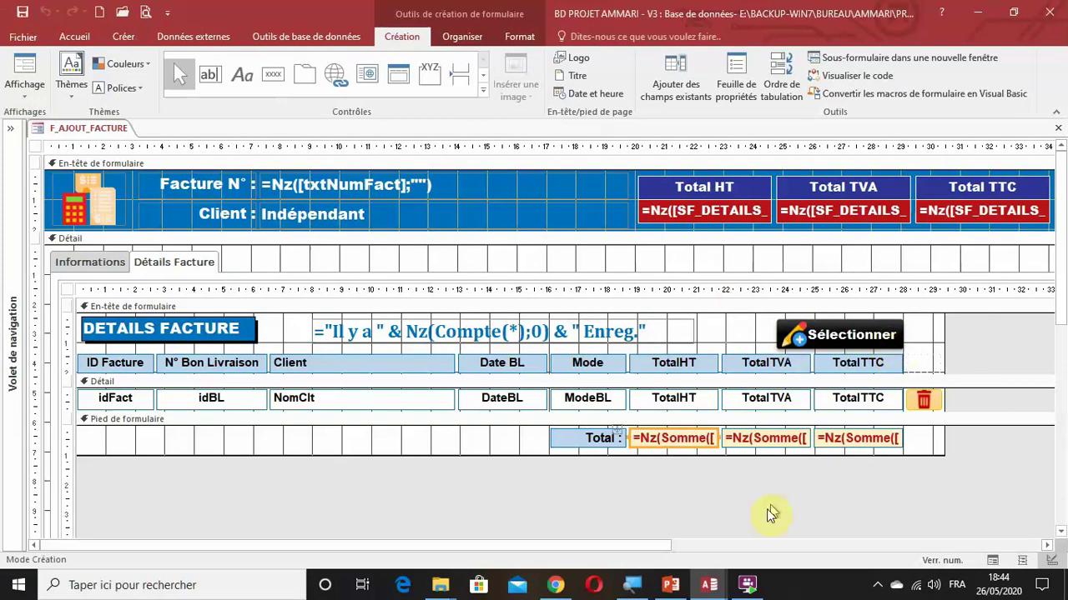
Step: Switch to the V4 database, close its open table and open the F_AJOUT_FACTURE form
{"action": "mouse_move", "coordinate": [734, 583]}
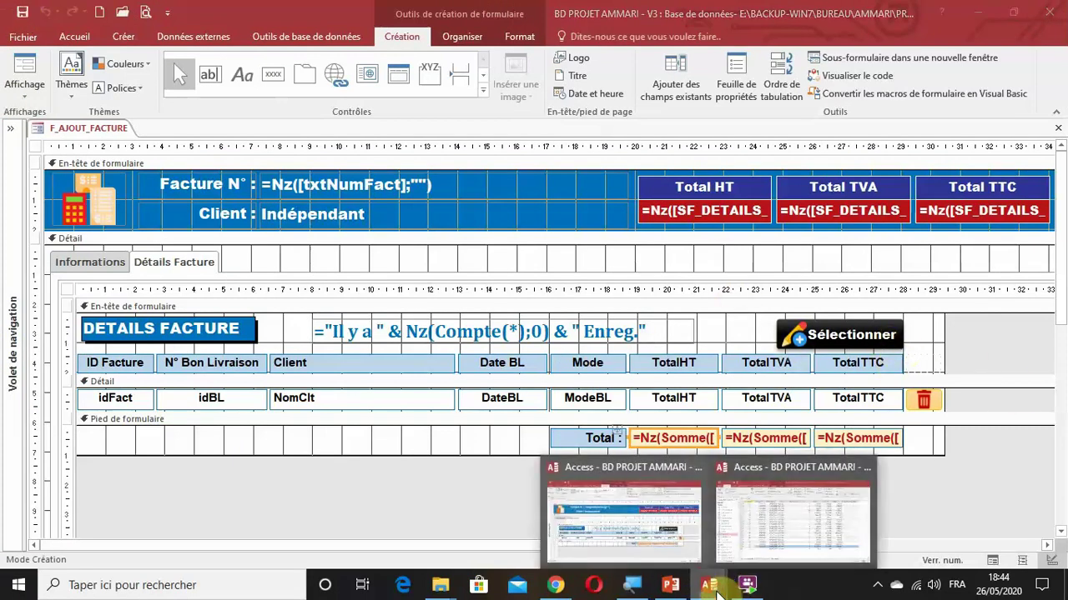
{"action": "left_click", "coordinate": [762, 540]}
{"action": "left_click", "coordinate": [1058, 129]}
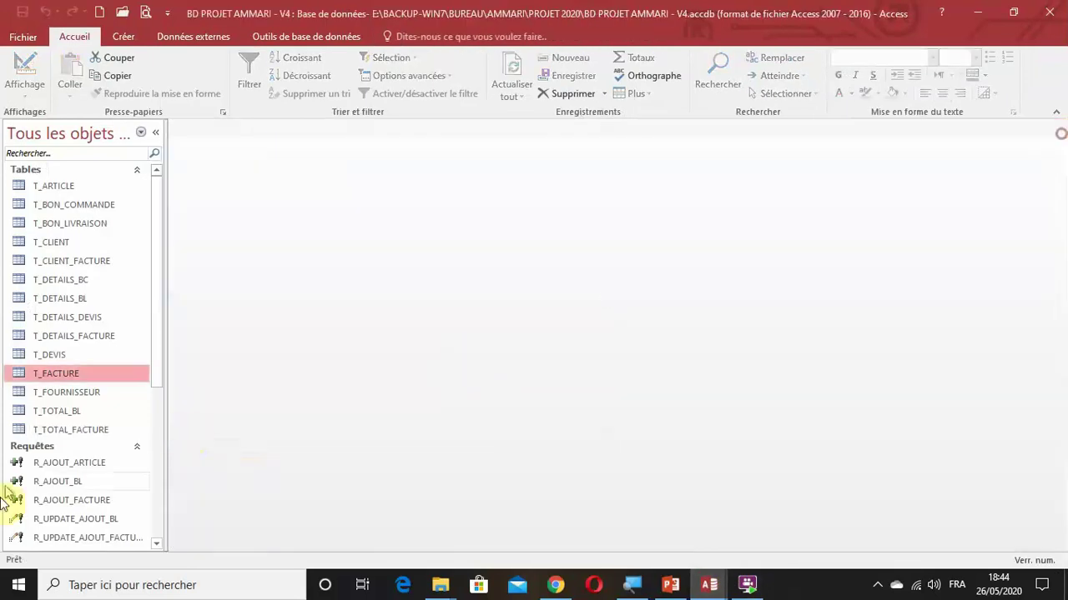
{"action": "scroll", "coordinate": [47, 517], "scroll_direction": "down", "scroll_amount": 5}
{"action": "double_click", "coordinate": [105, 486]}
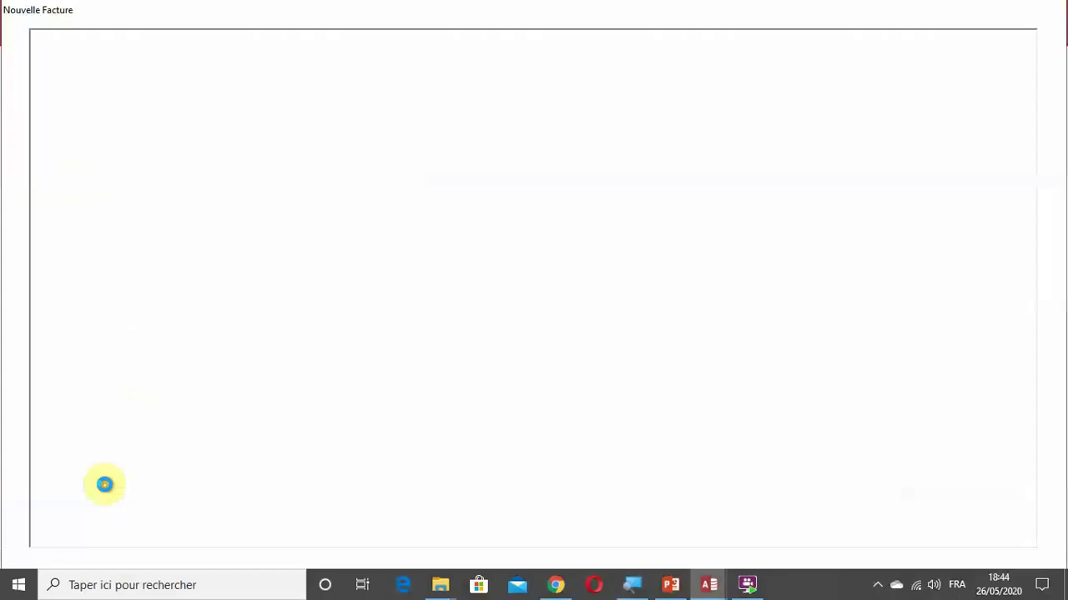
Step: Choose a client for the new invoice and display the list of unbilled delivery notes from the Détails Facture page
{"action": "left_click", "coordinate": [449, 194]}
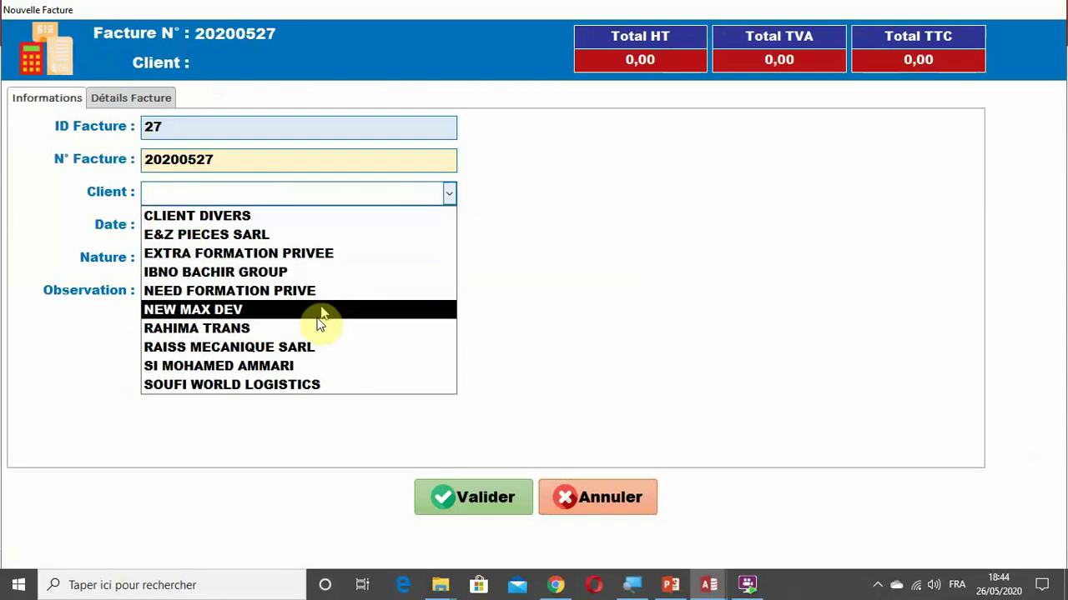
{"action": "left_click", "coordinate": [281, 367]}
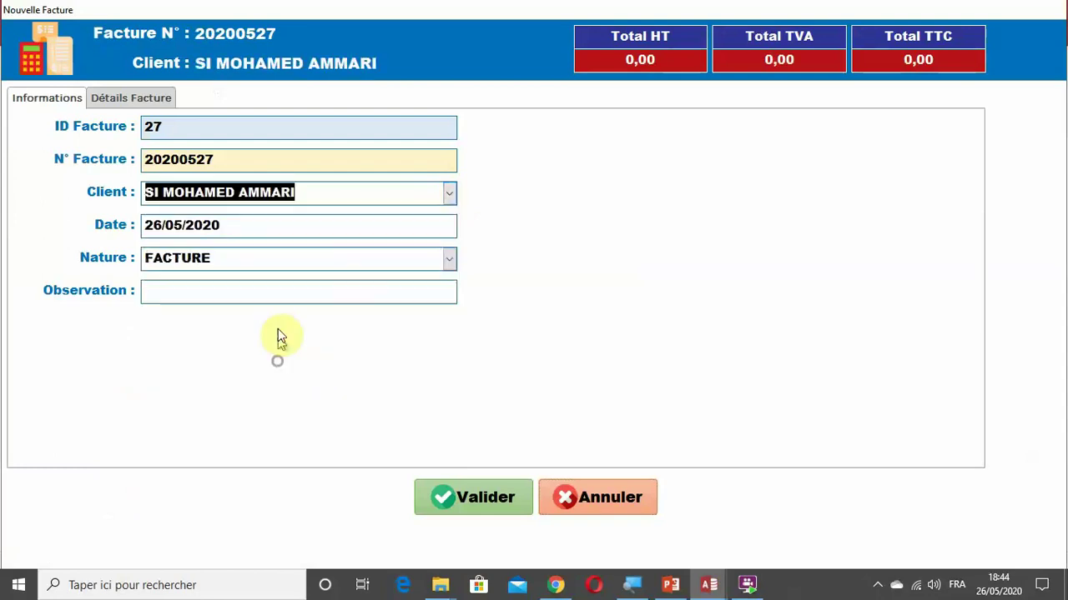
{"action": "left_click", "coordinate": [161, 99]}
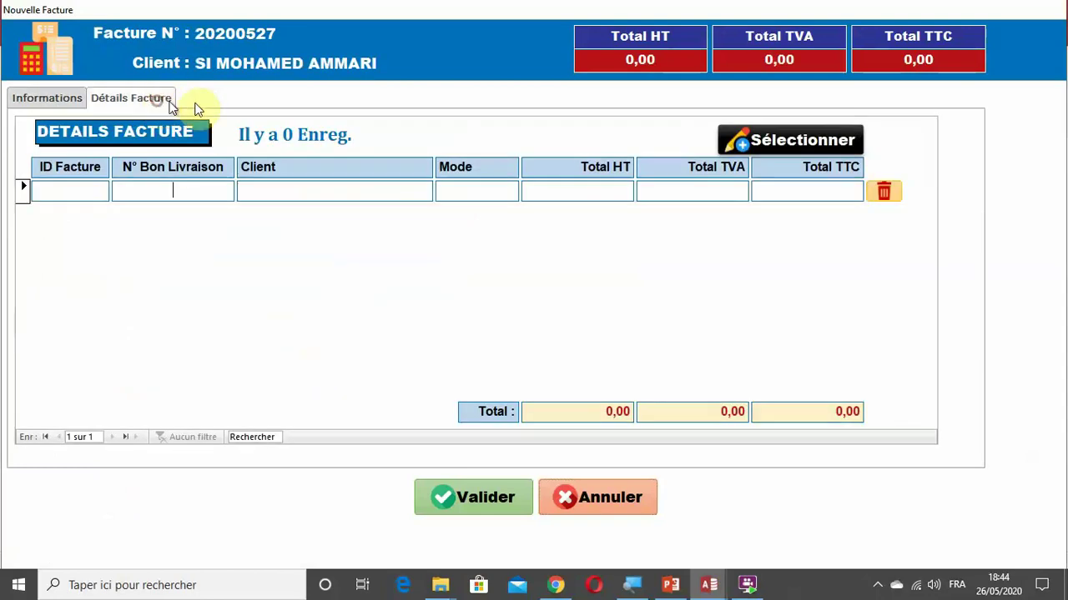
{"action": "left_click", "coordinate": [791, 142]}
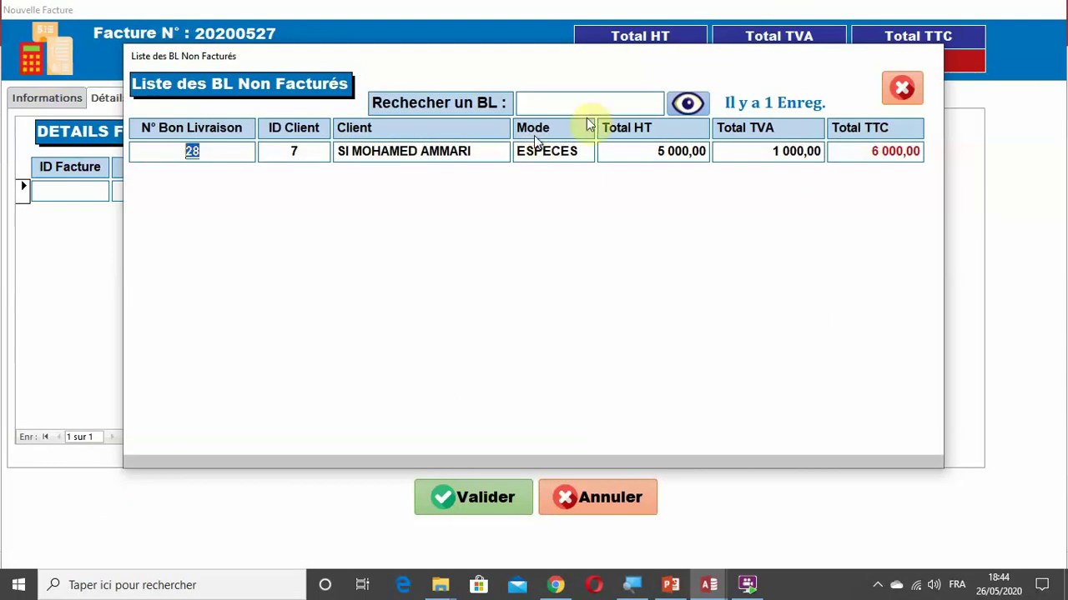
Step: Close the unbilled delivery notes list, cancel the new invoice and return to the V3 database
{"action": "left_click", "coordinate": [902, 88]}
{"action": "left_click", "coordinate": [624, 498]}
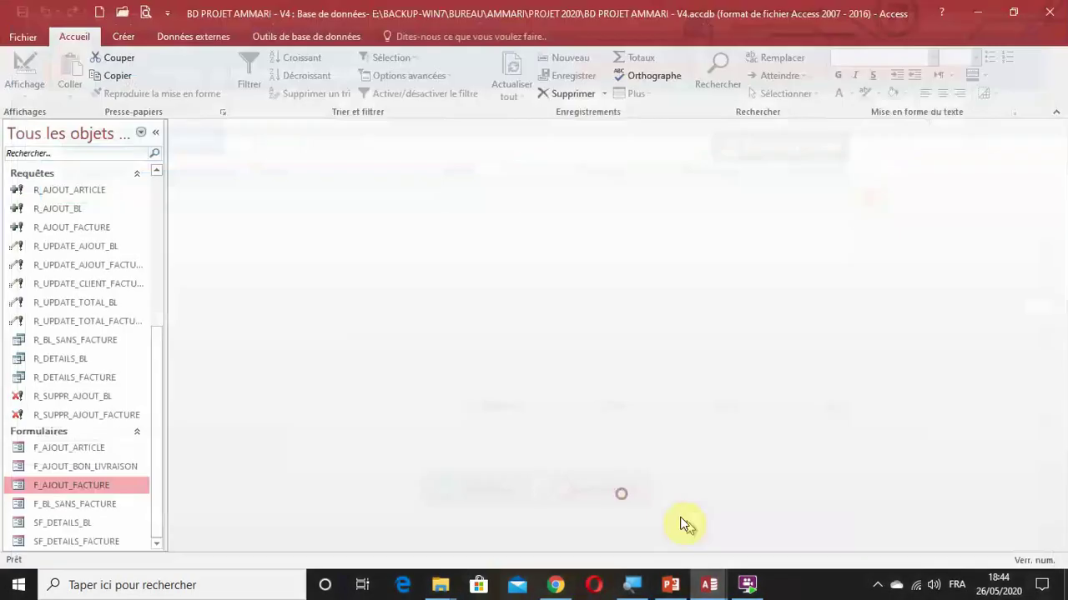
{"action": "mouse_move", "coordinate": [709, 584]}
{"action": "left_click", "coordinate": [634, 543]}
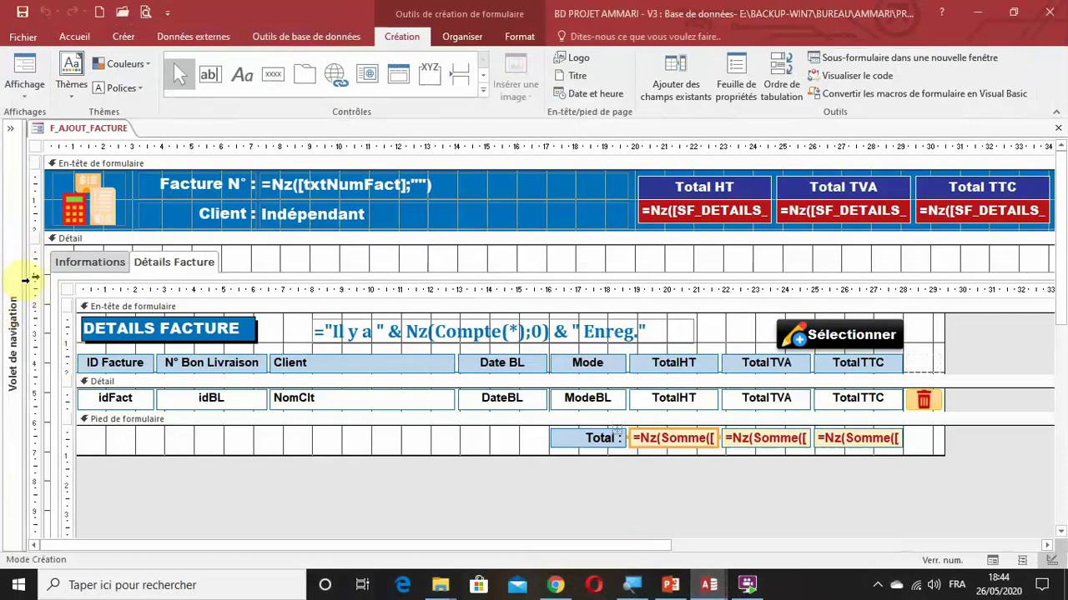
Step: Create a query in Design view with the tables T_CLIENT, T_BON_LIVRAISON and T_DETAILS_FACTURE
{"action": "left_click", "coordinate": [16, 296]}
{"action": "left_click", "coordinate": [123, 37]}
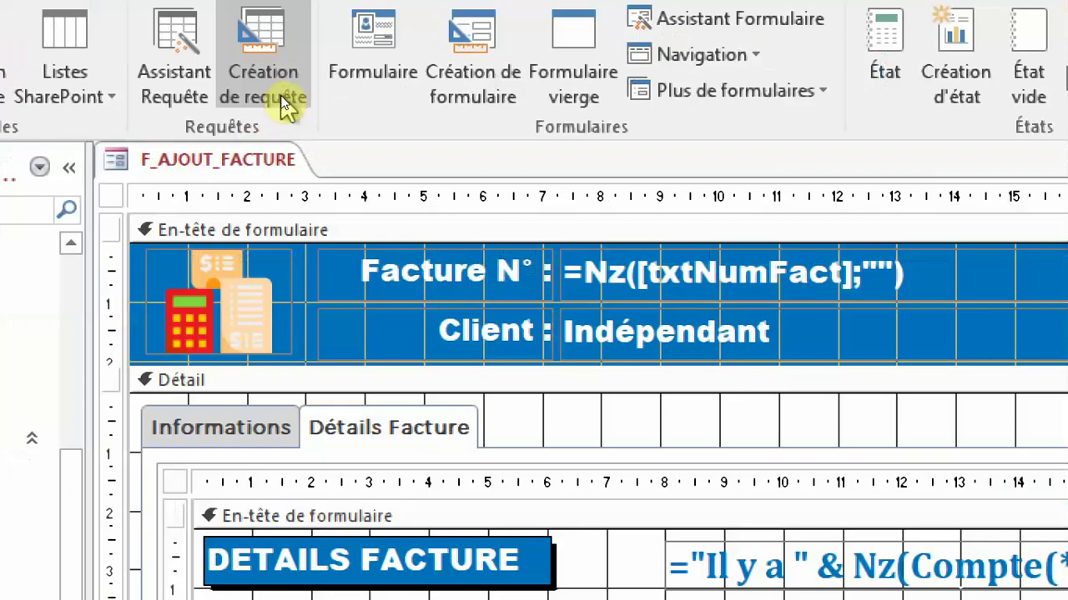
{"action": "left_click", "coordinate": [280, 97]}
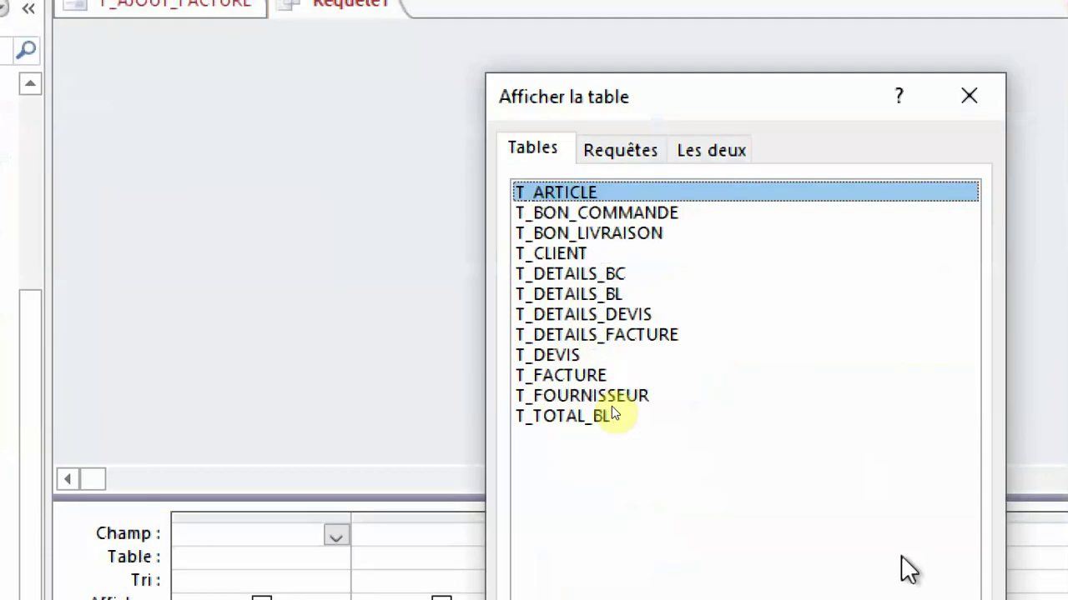
{"action": "double_click", "coordinate": [557, 255]}
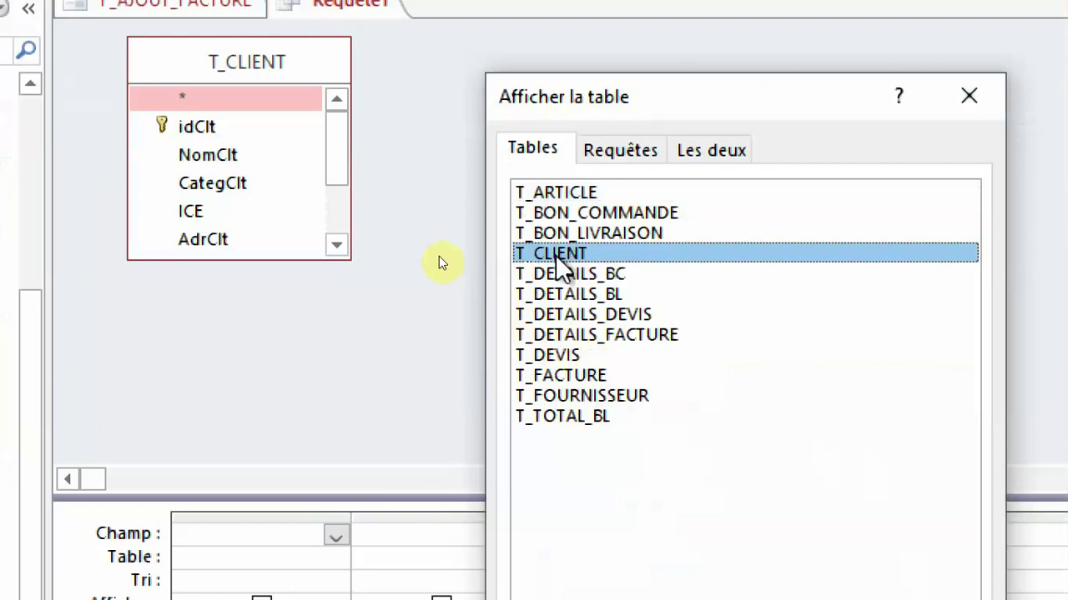
{"action": "double_click", "coordinate": [619, 233]}
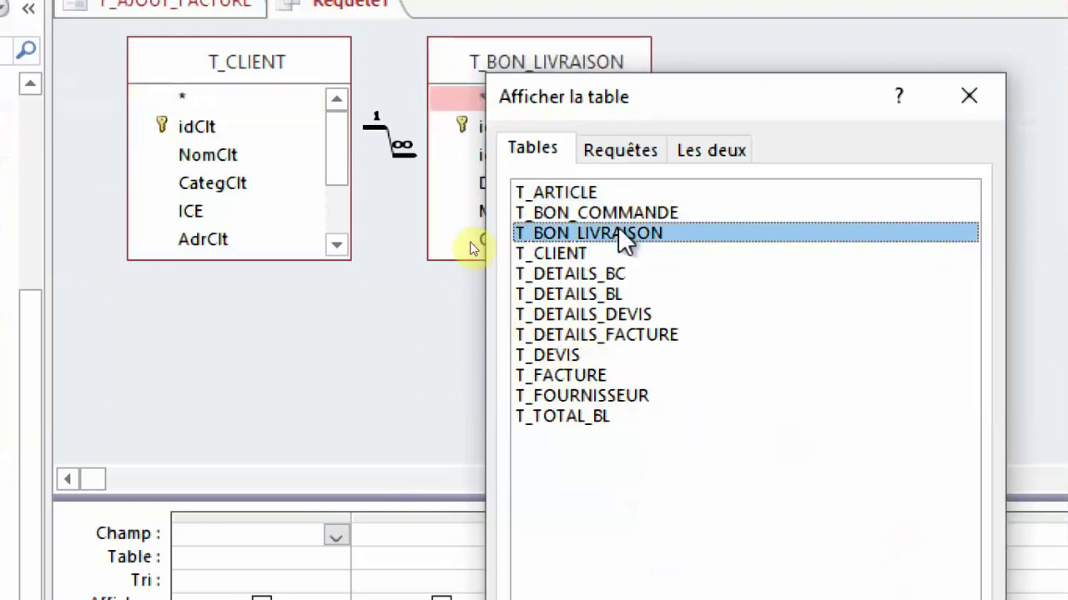
{"action": "double_click", "coordinate": [622, 338]}
{"action": "left_click", "coordinate": [974, 107]}
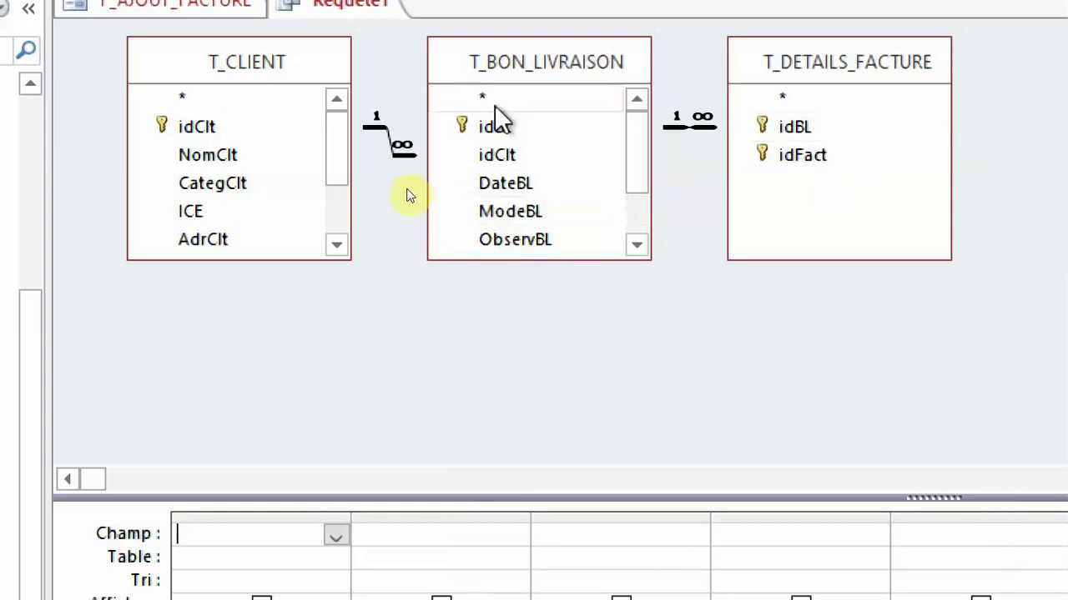
Step: Add idBL from T_BON_LIVRAISON, idClt and NomClt from T_CLIENT, and DateBL and ModeBL from T_BON_LIVRAISON to the query grid
{"action": "left_click_drag", "start_coordinate": [498, 129], "coordinate": [302, 534]}
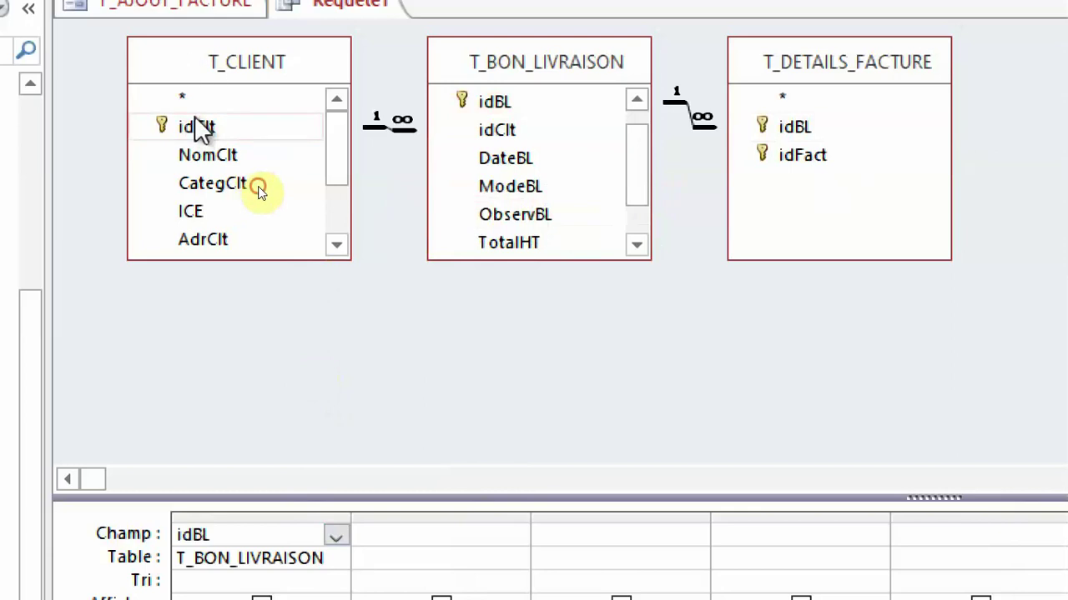
{"action": "left_click_drag", "start_coordinate": [201, 128], "coordinate": [435, 527]}
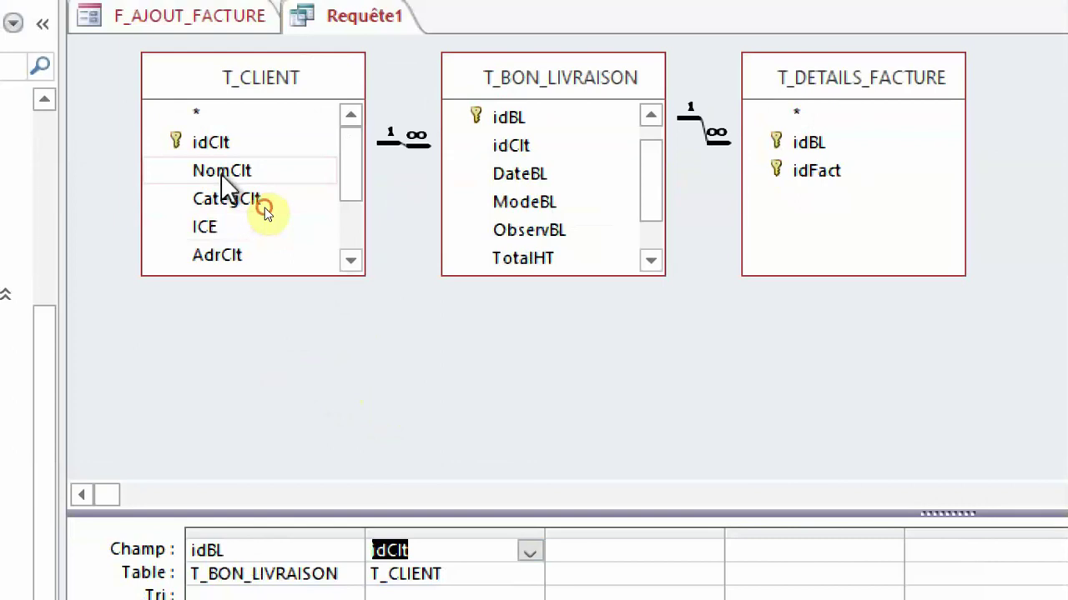
{"action": "left_click_drag", "start_coordinate": [222, 171], "coordinate": [594, 569]}
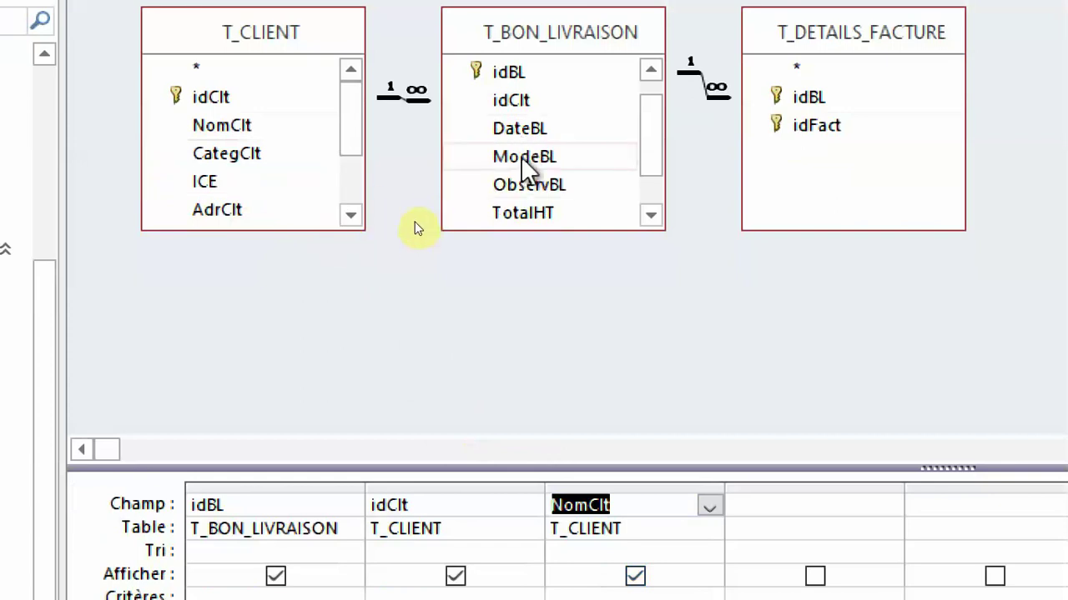
{"action": "left_click_drag", "start_coordinate": [522, 157], "coordinate": [780, 517]}
{"action": "left_click_drag", "start_coordinate": [535, 104], "coordinate": [765, 508]}
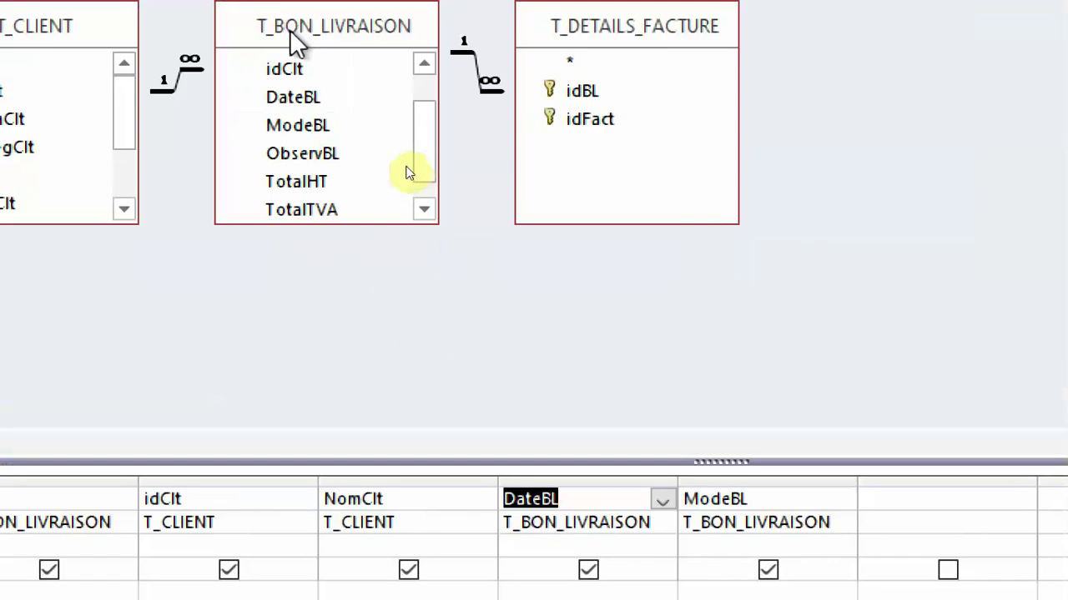
Step: Add TotalHT, TotalTVA and TotalTTC from T_BON_LIVRAISON and idFact from T_DETAILS_FACTURE as the query's last columns
{"action": "left_click", "coordinate": [412, 159]}
{"action": "left_click", "coordinate": [424, 210]}
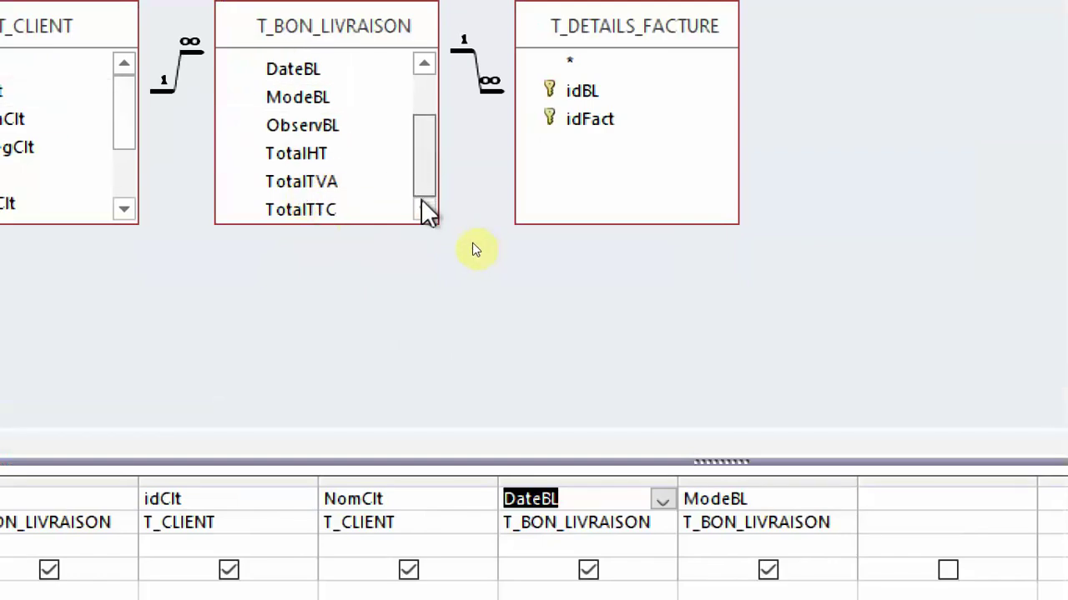
{"action": "left_click", "coordinate": [310, 156]}
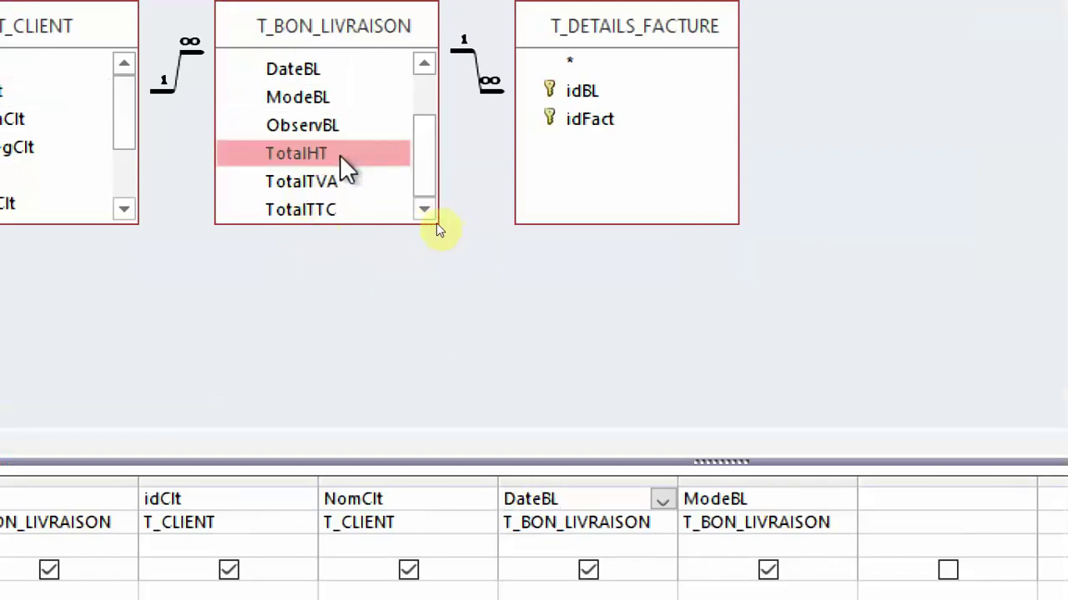
{"action": "double_click", "coordinate": [340, 155]}
{"action": "left_click", "coordinate": [309, 178]}
{"action": "double_click", "coordinate": [309, 179]}
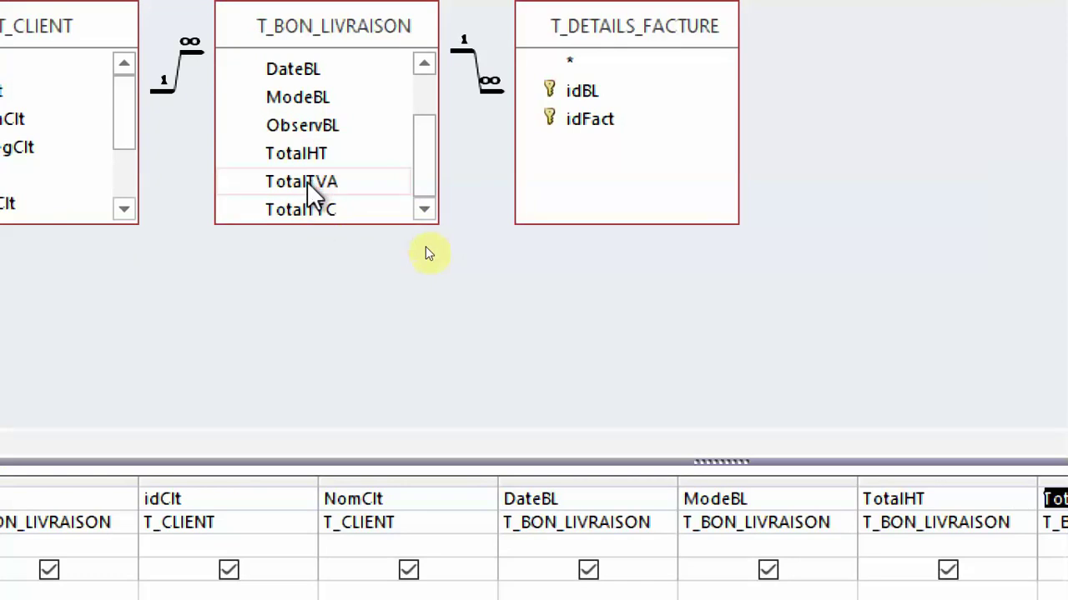
{"action": "left_click", "coordinate": [318, 204]}
{"action": "double_click", "coordinate": [317, 208]}
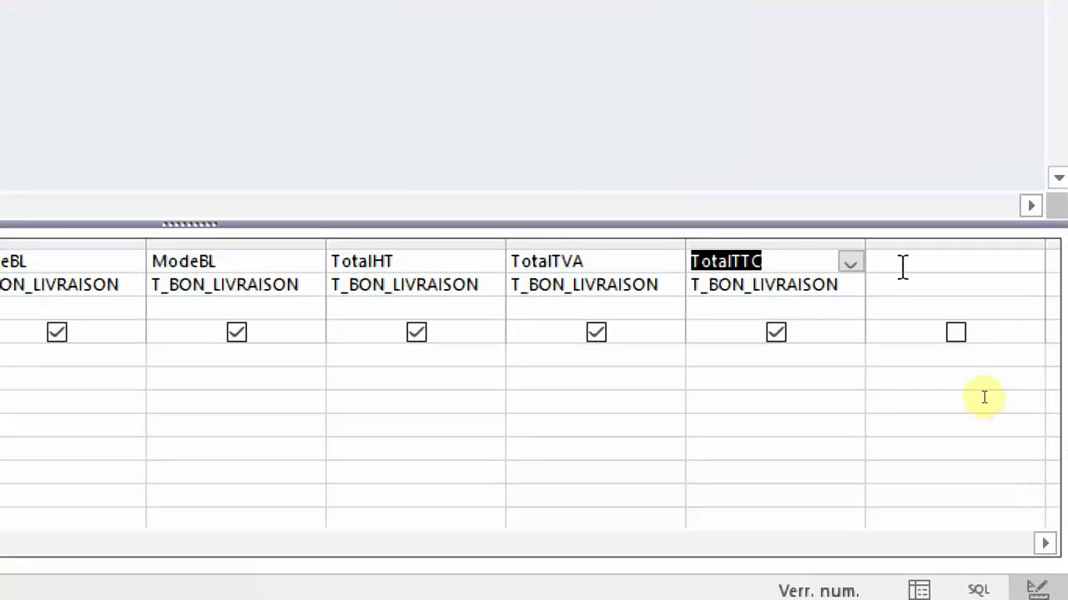
{"action": "left_click", "coordinate": [902, 267]}
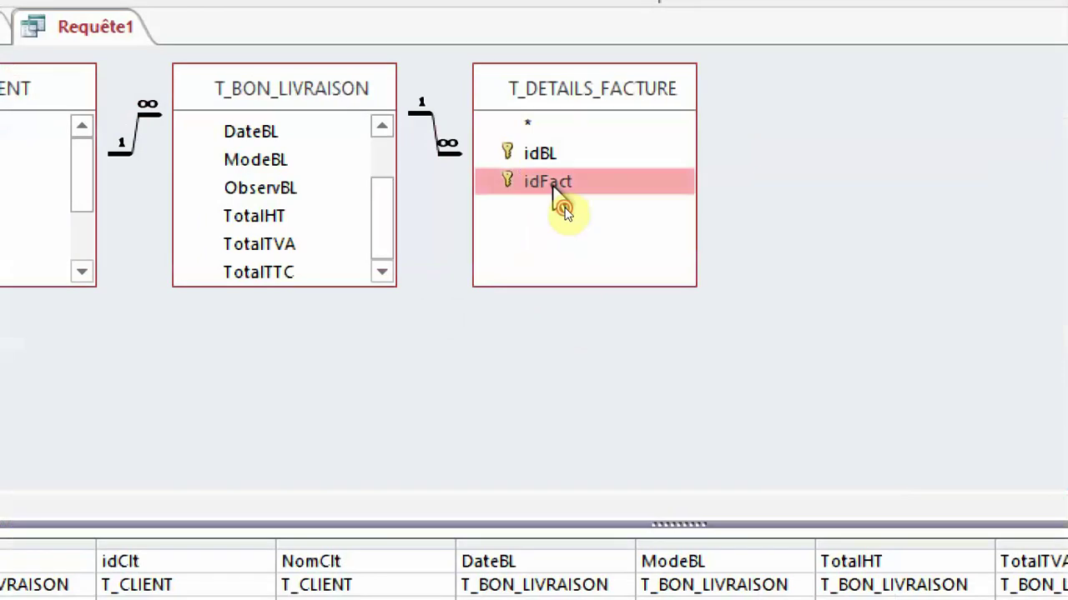
{"action": "left_click", "coordinate": [565, 209]}
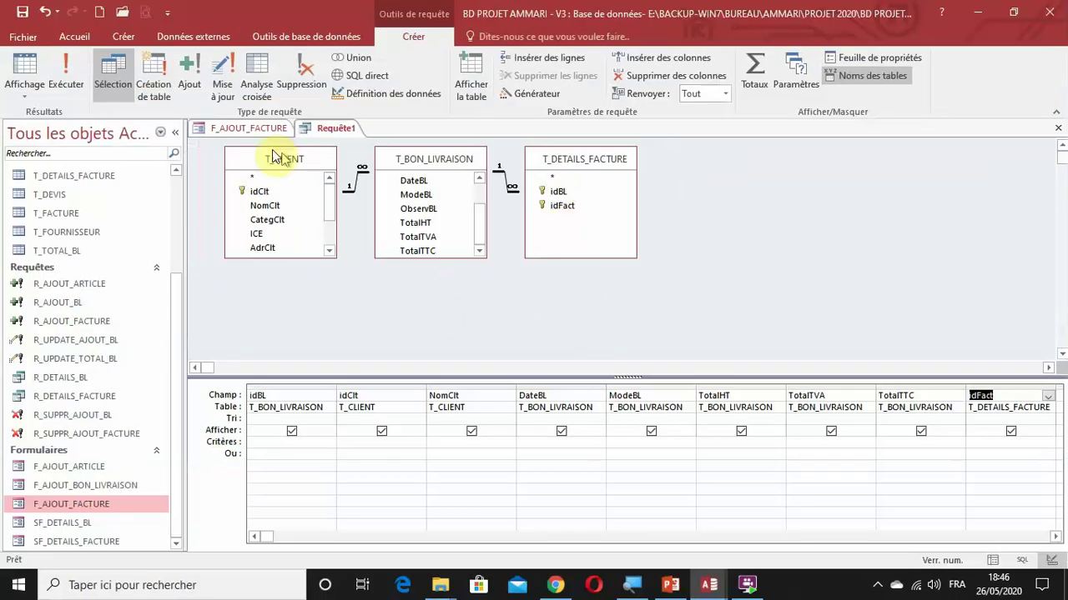
Step: Run the query, look through its records to the end and return to Design view
{"action": "left_click", "coordinate": [66, 79]}
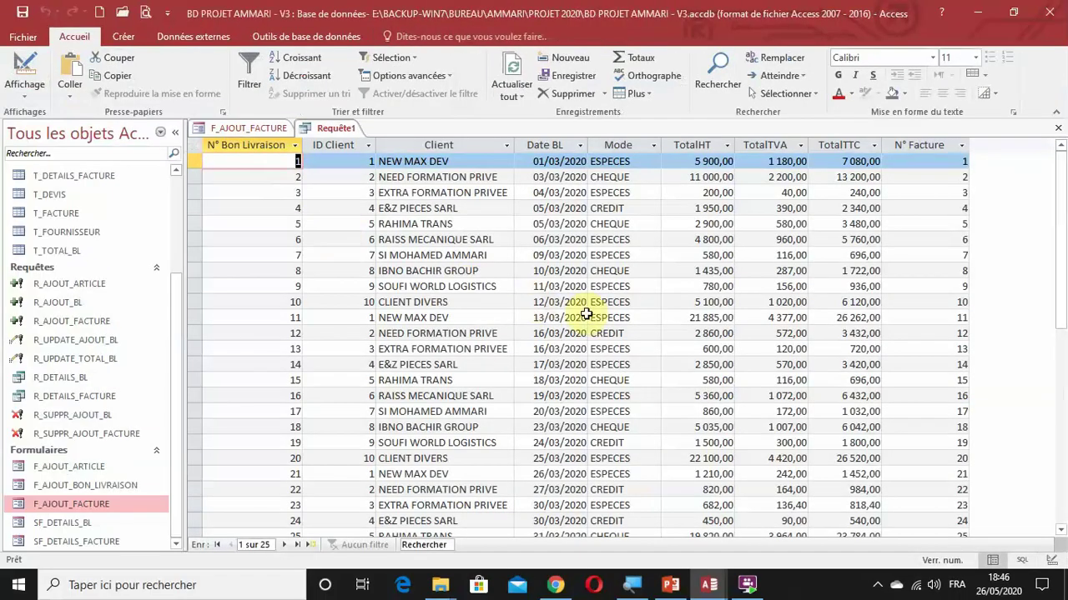
{"action": "scroll", "coordinate": [591, 320], "scroll_direction": "down", "scroll_amount": 7}
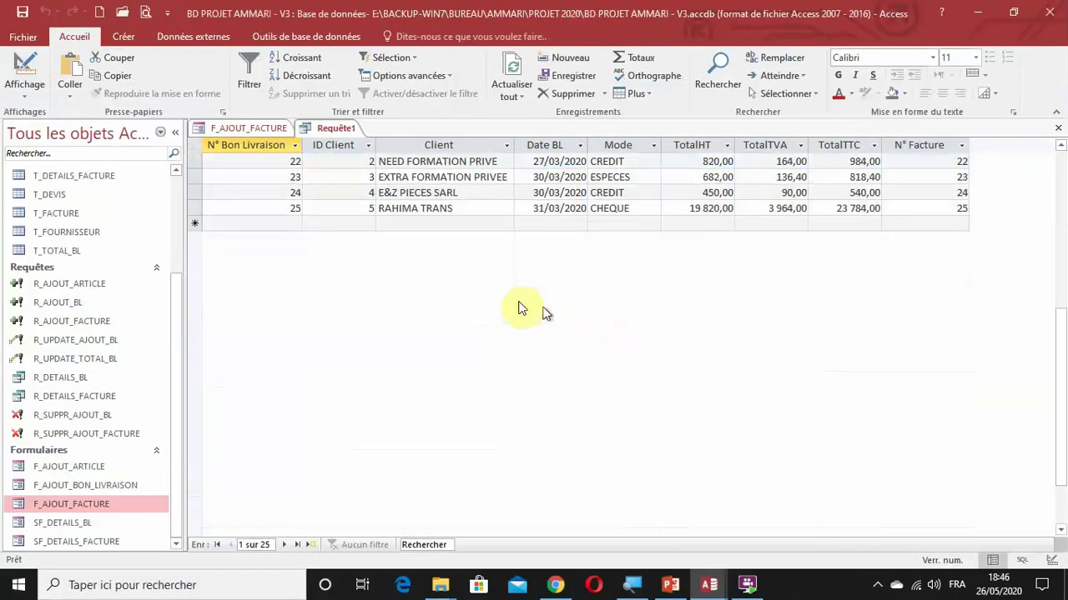
{"action": "left_click", "coordinate": [831, 247]}
{"action": "scroll", "coordinate": [831, 248], "scroll_direction": "up", "scroll_amount": 7}
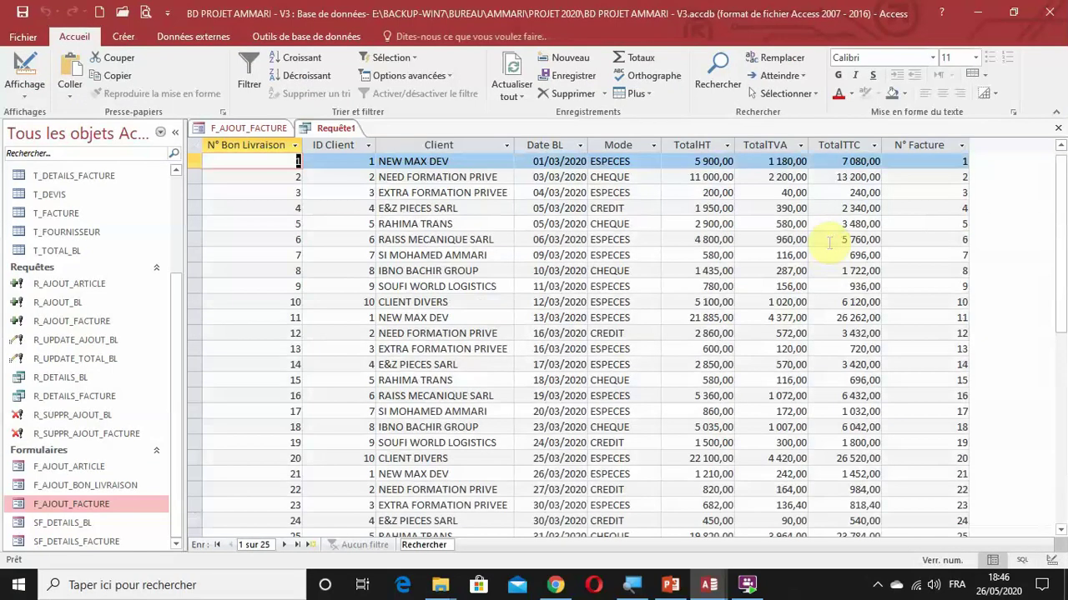
{"action": "left_click", "coordinate": [24, 63]}
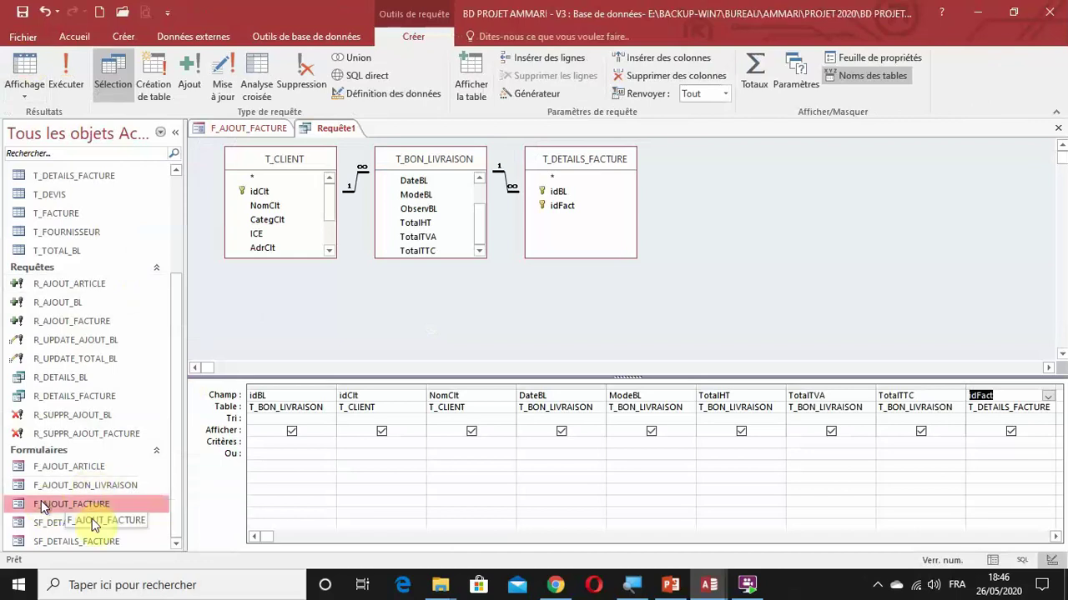
Step: Open the F_AJOUT_BON_LIVRAISON form to view a new delivery note, and cancel it
{"action": "left_click", "coordinate": [92, 488]}
{"action": "double_click", "coordinate": [92, 490]}
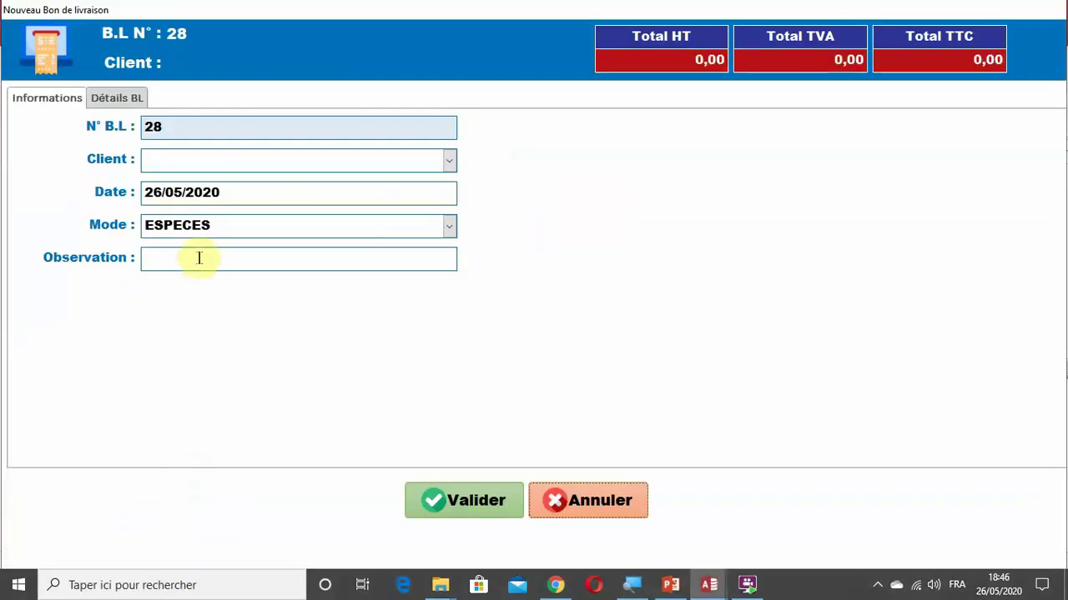
{"action": "left_click", "coordinate": [561, 499]}
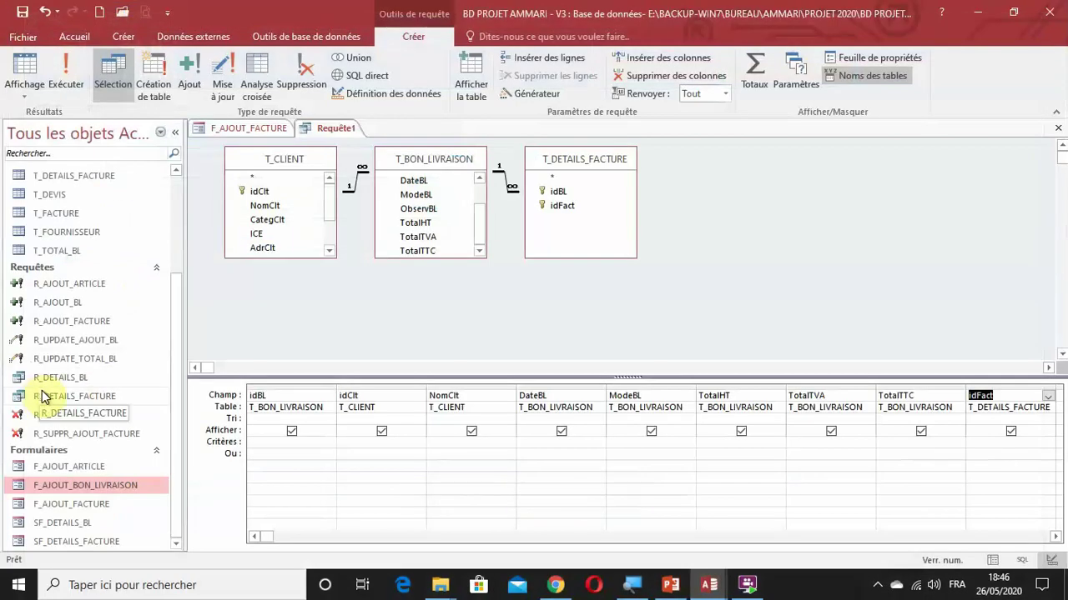
Step: Open the T_BON_LIVRAISON table and examine its last delivery notes
{"action": "scroll", "coordinate": [70, 402], "scroll_direction": "up", "scroll_amount": 3}
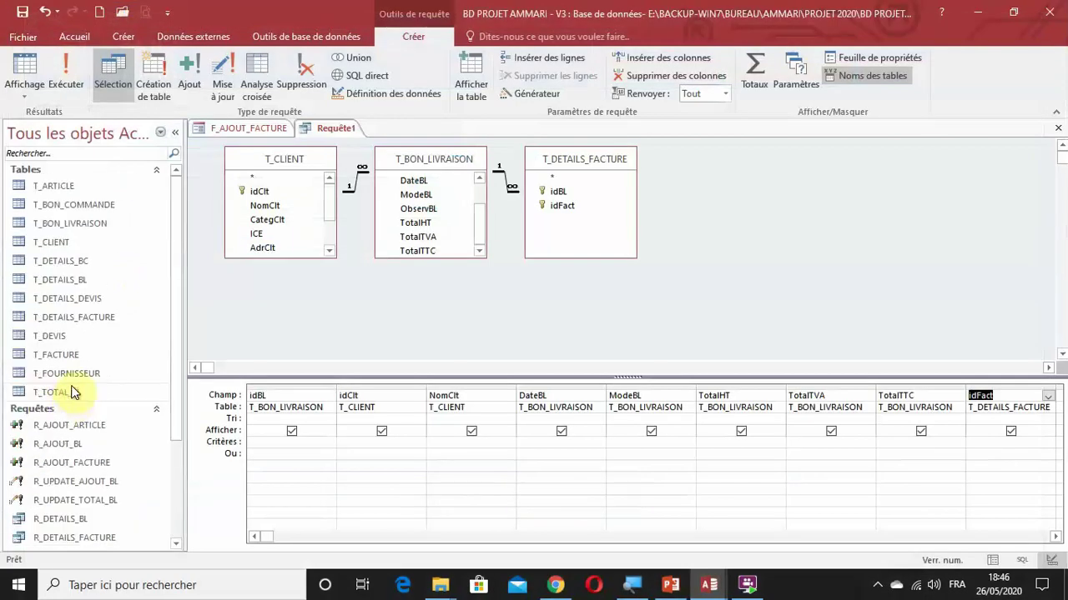
{"action": "scroll", "coordinate": [77, 396], "scroll_direction": "down", "scroll_amount": 3}
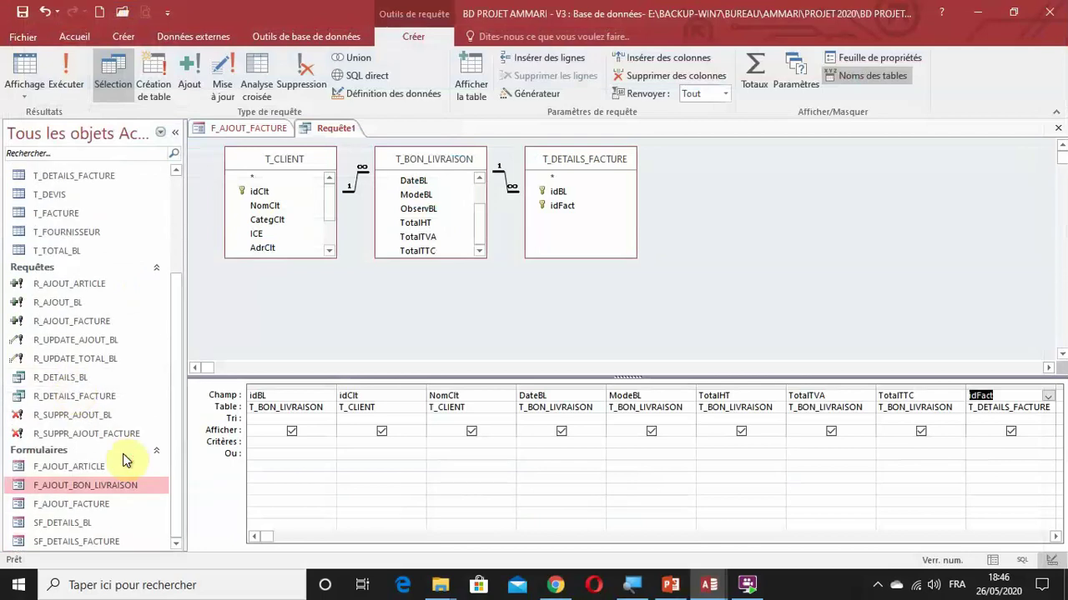
{"action": "scroll", "coordinate": [117, 452], "scroll_direction": "up", "scroll_amount": 3}
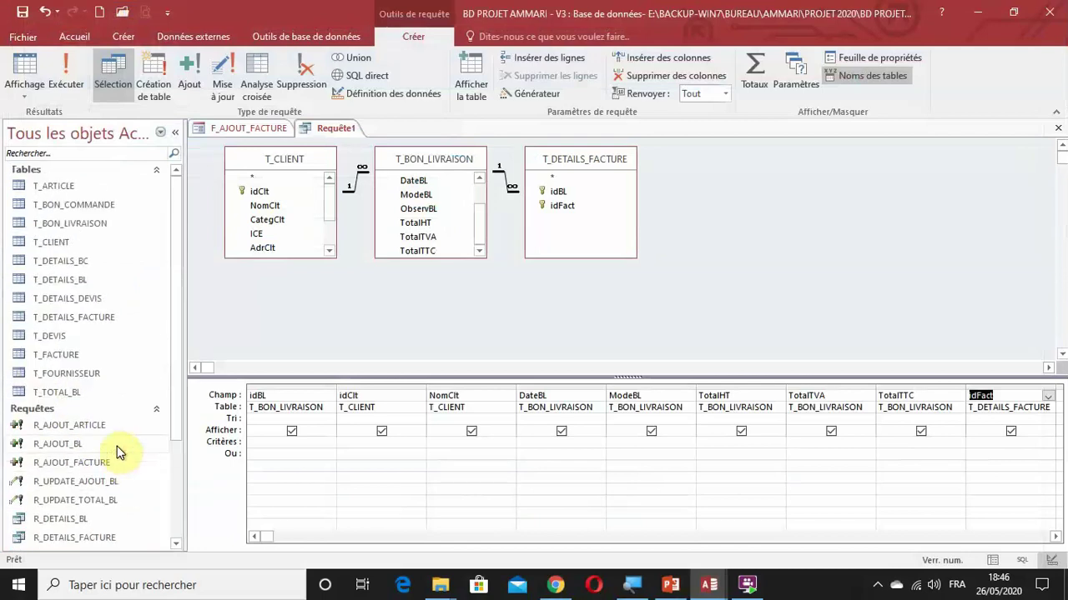
{"action": "double_click", "coordinate": [66, 225]}
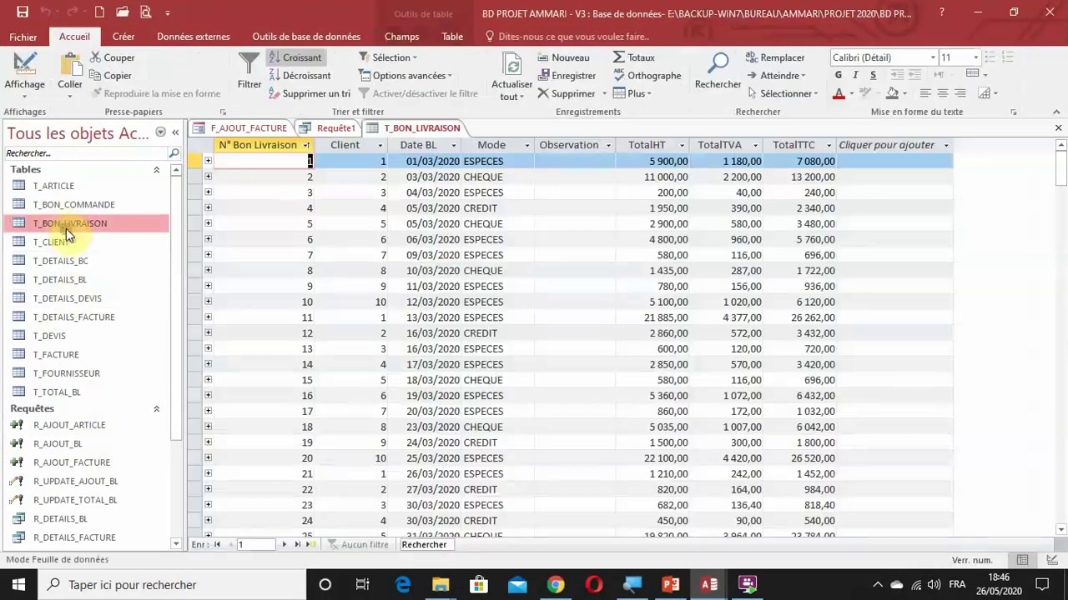
{"action": "scroll", "coordinate": [406, 340], "scroll_direction": "down", "scroll_amount": 5}
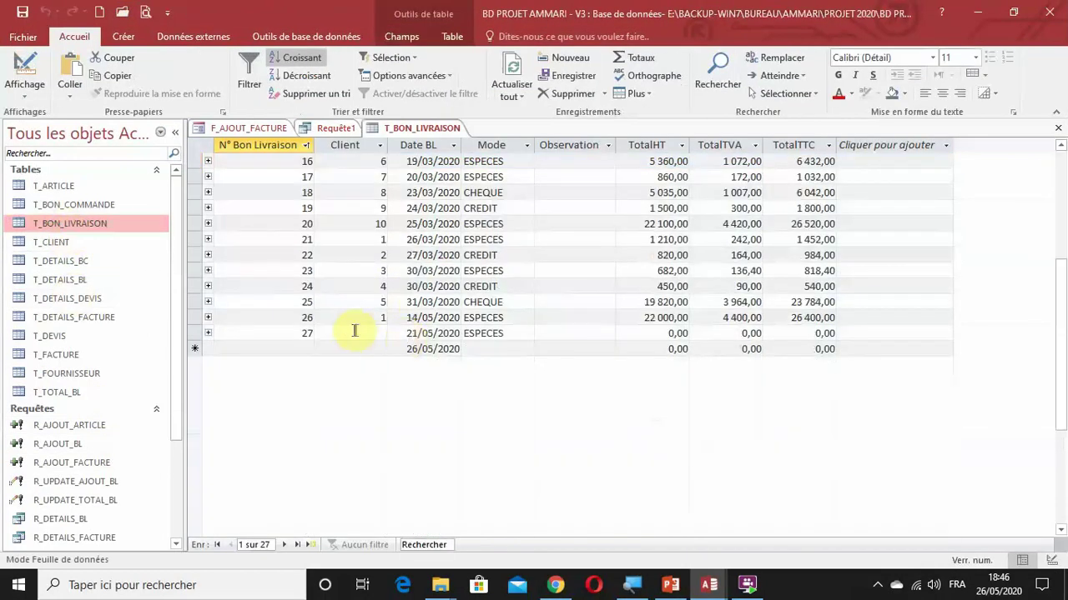
Step: Delete delivery note 27 from the T_BON_LIVRAISON table and close the table
{"action": "left_click", "coordinate": [194, 333]}
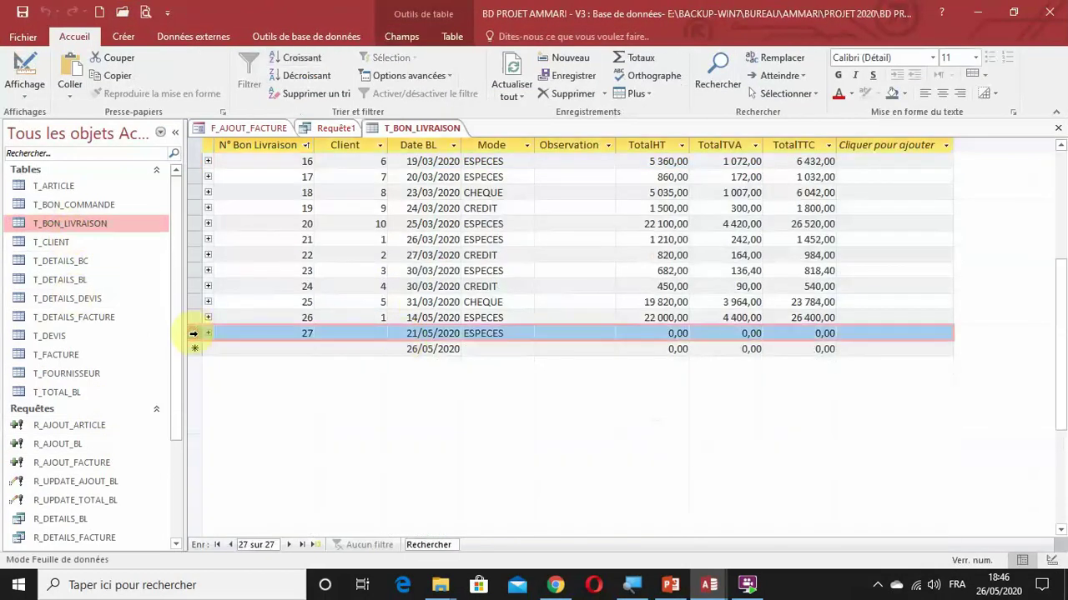
{"action": "key", "text": "Delete"}
{"action": "key", "text": "Return"}
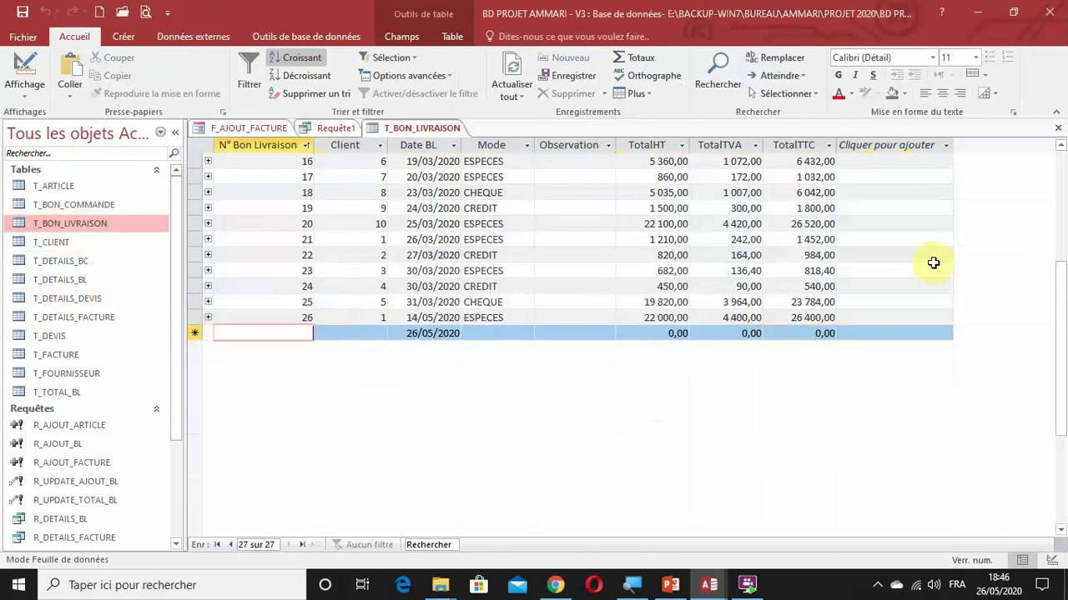
{"action": "left_click", "coordinate": [1060, 133]}
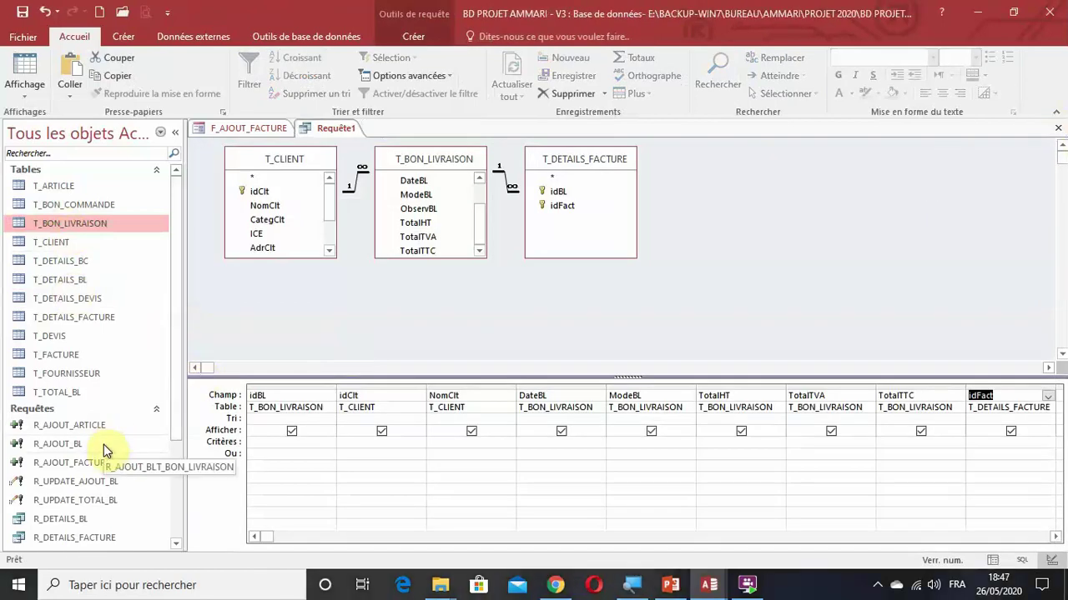
Step: Reopen the T_BON_LIVRAISON table, examine its last delivery notes and close it without inserting a subdatasheet
{"action": "double_click", "coordinate": [76, 225]}
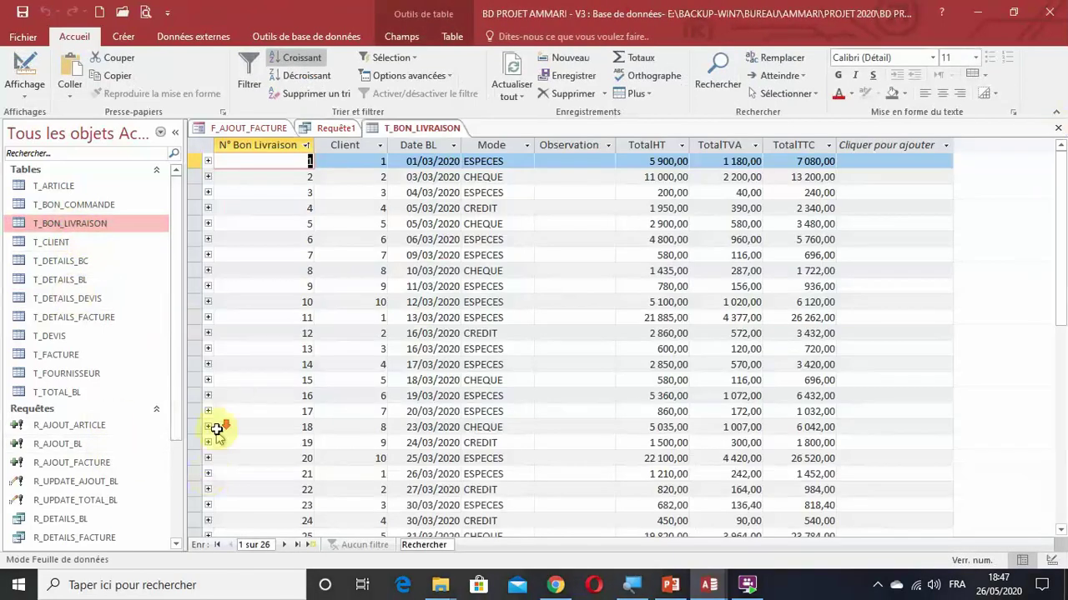
{"action": "scroll", "coordinate": [214, 429], "scroll_direction": "down", "scroll_amount": 5}
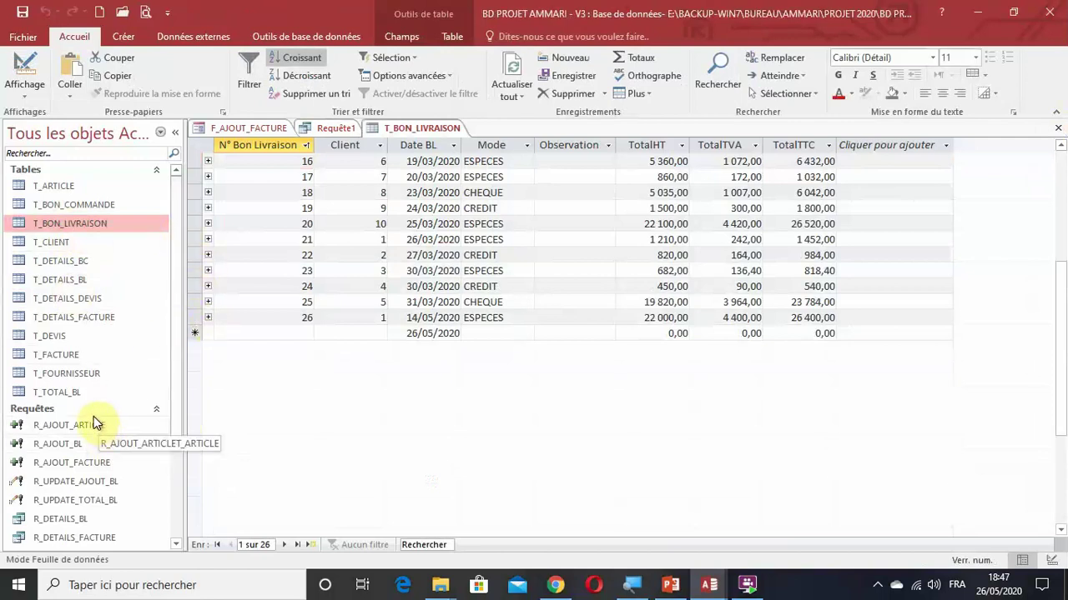
{"action": "left_click", "coordinate": [208, 318]}
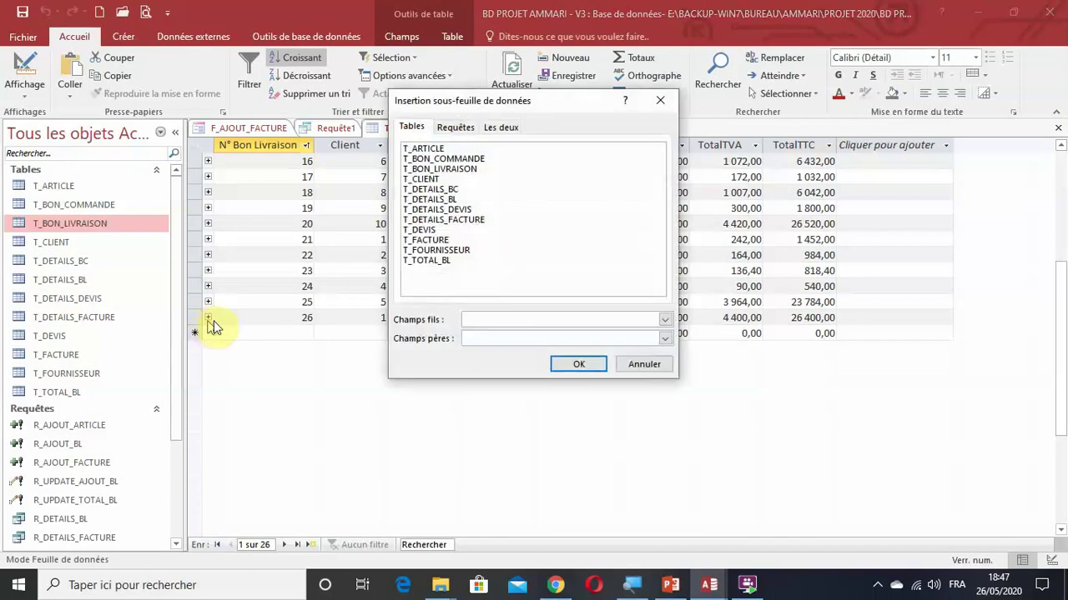
{"action": "left_click", "coordinate": [642, 364]}
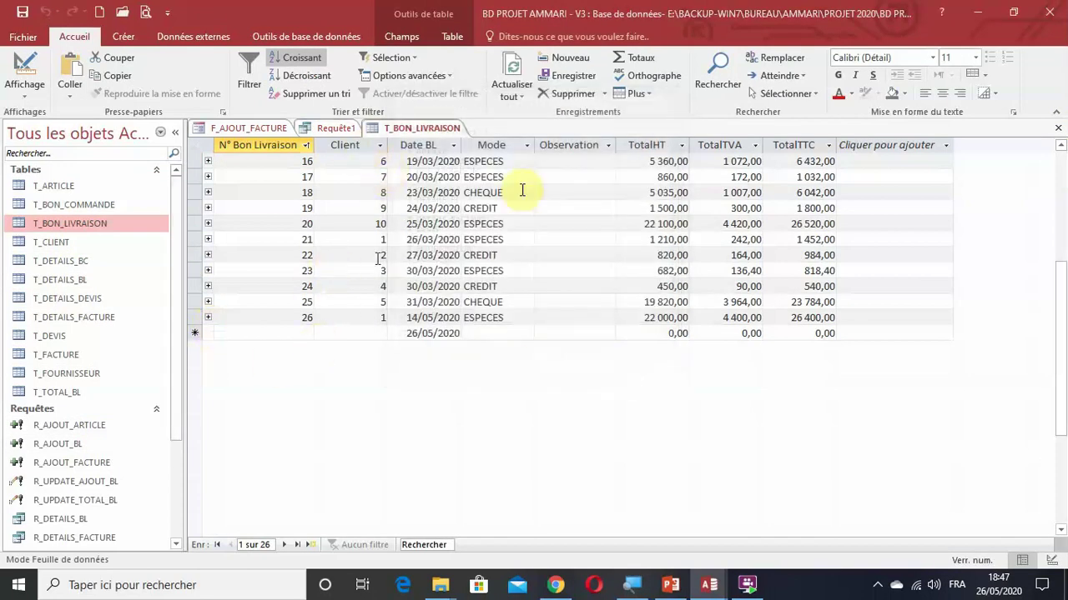
{"action": "left_click", "coordinate": [1058, 127]}
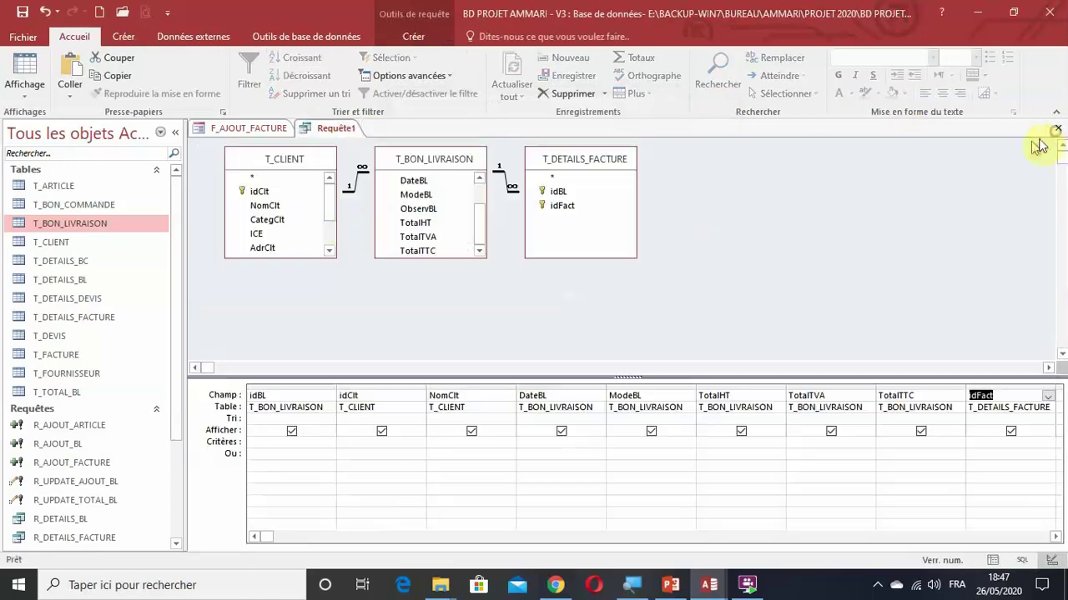
Step: Switch F_AJOUT_FACTURE to Form view and cancel the new invoice to close the form
{"action": "left_click", "coordinate": [267, 132]}
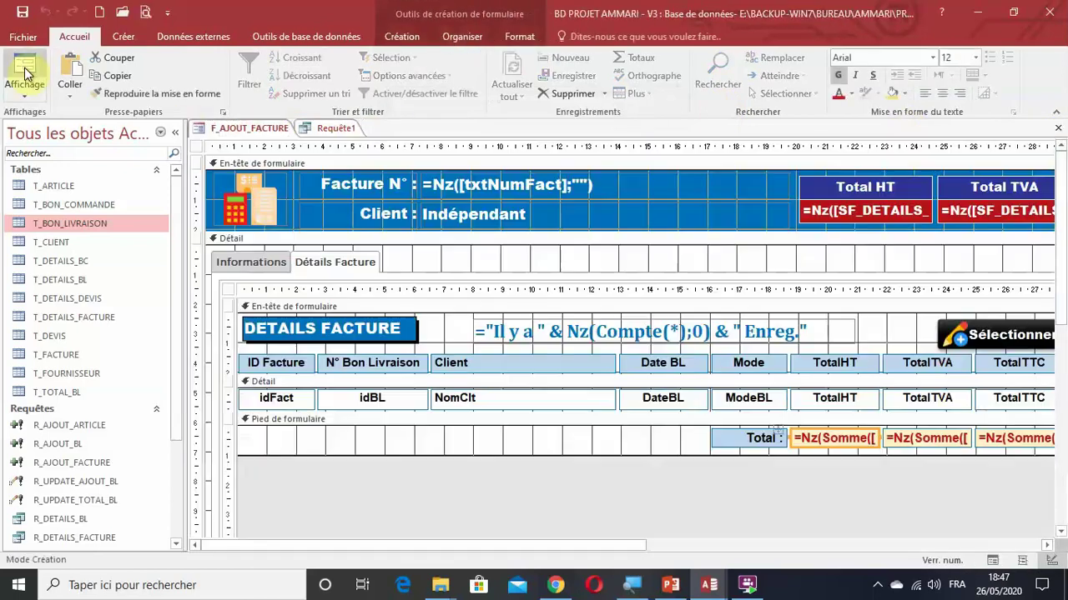
{"action": "left_click", "coordinate": [24, 71]}
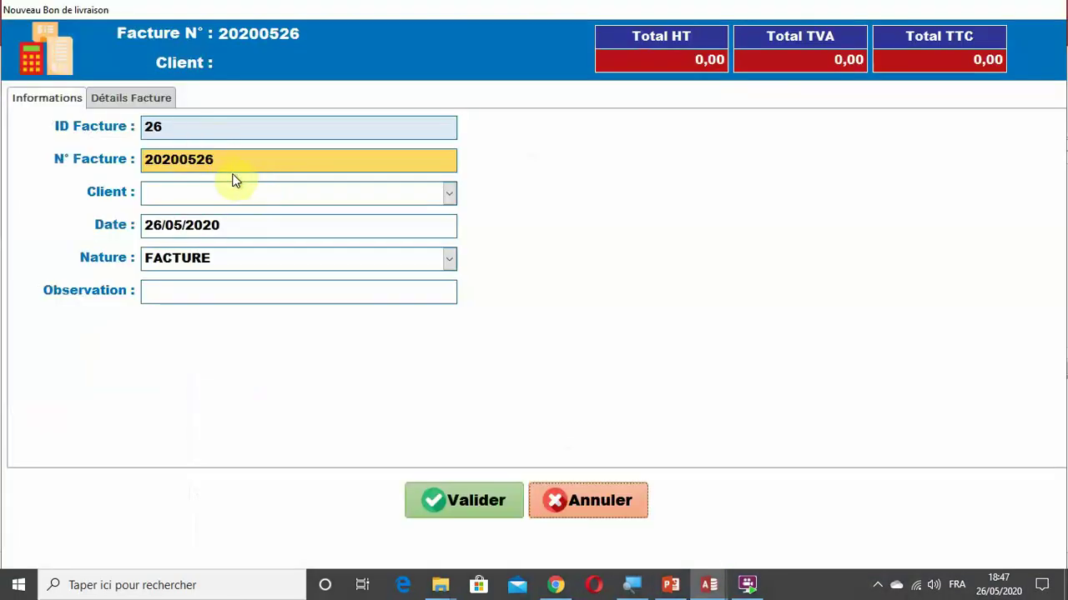
{"action": "left_click", "coordinate": [584, 511]}
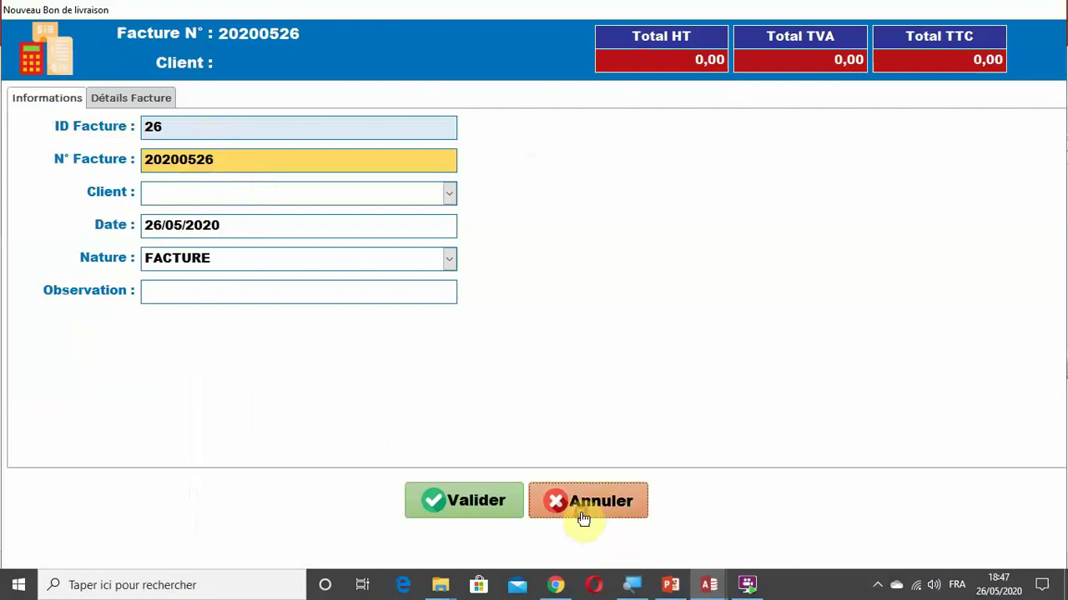
Step: Open the F_AJOUT_BON_LIVRAISON form and choose NEW MAX DEV as the new delivery note's client
{"action": "scroll", "coordinate": [82, 531], "scroll_direction": "down", "scroll_amount": 3}
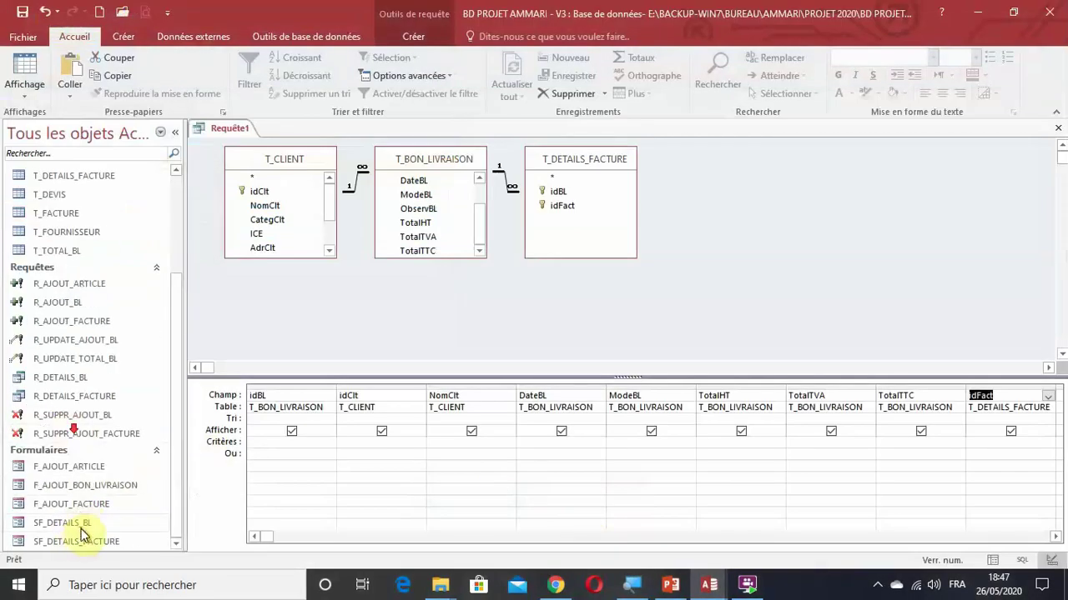
{"action": "double_click", "coordinate": [84, 486]}
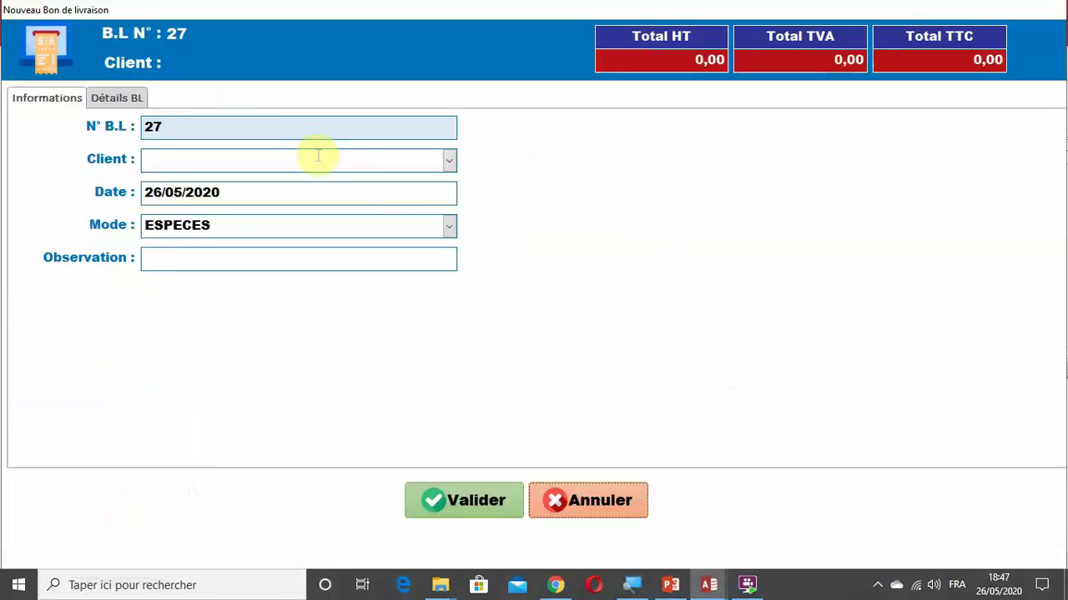
{"action": "left_click", "coordinate": [447, 161]}
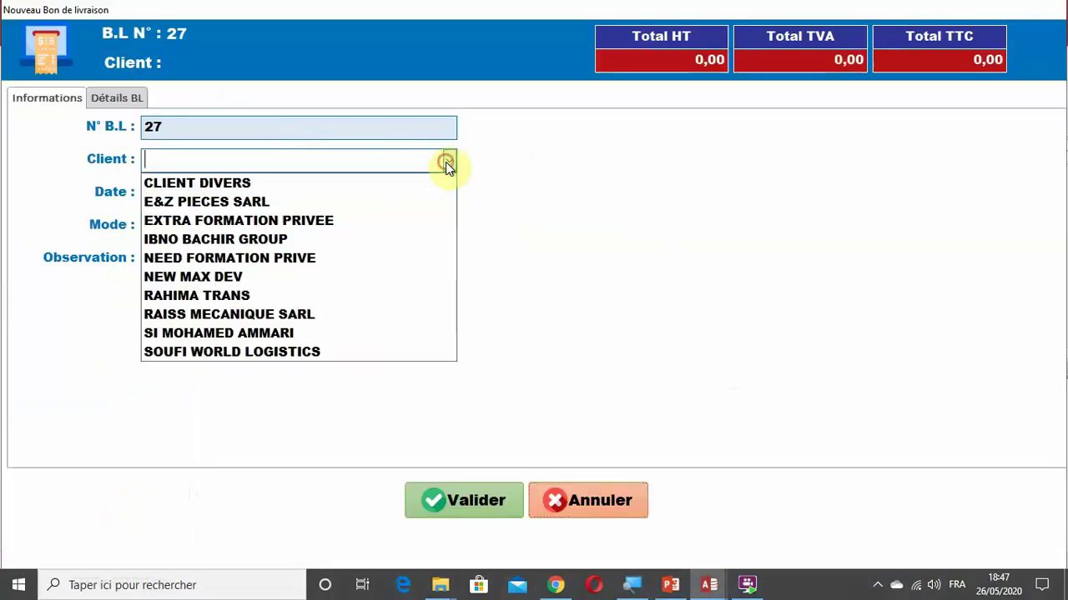
{"action": "left_click", "coordinate": [227, 276]}
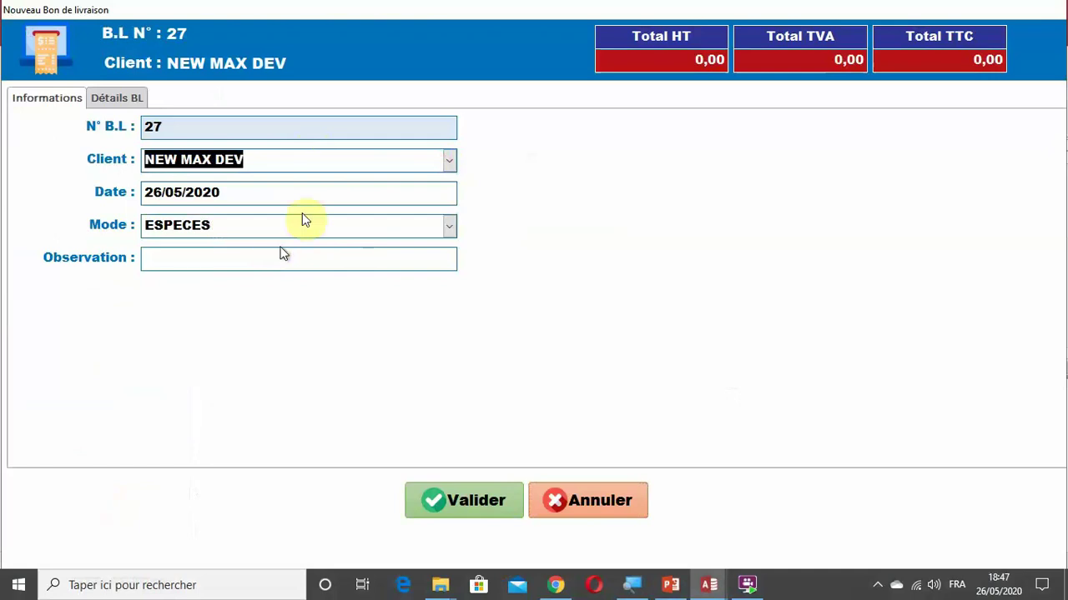
Step: Add article 135W 3IN1 to the delivery note's details with quantity 2 and unit price 1200
{"action": "left_click", "coordinate": [121, 104]}
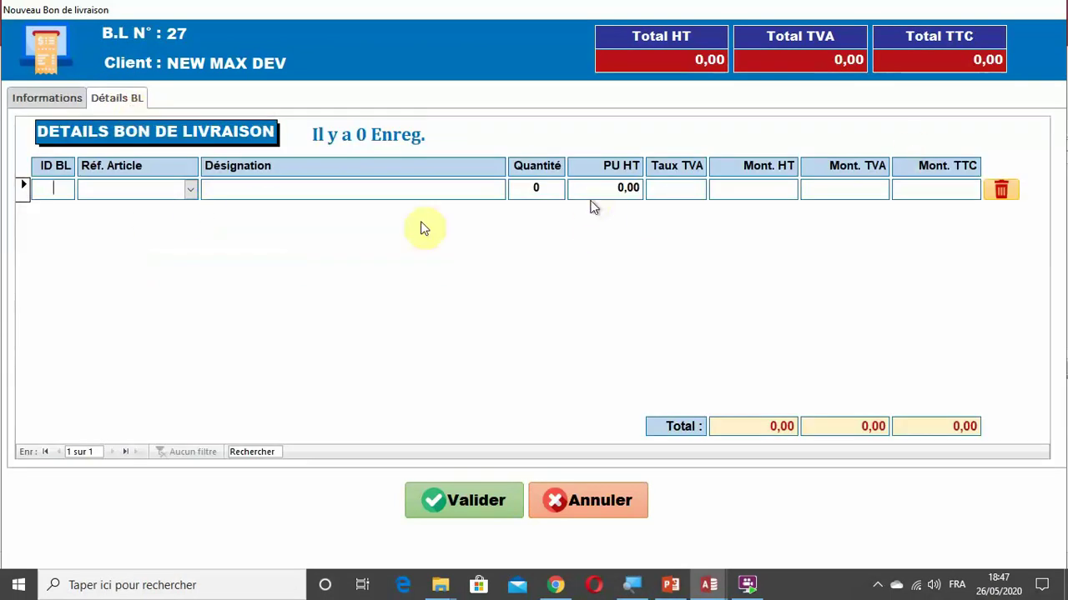
{"action": "left_click", "coordinate": [191, 191]}
{"action": "left_click", "coordinate": [167, 209]}
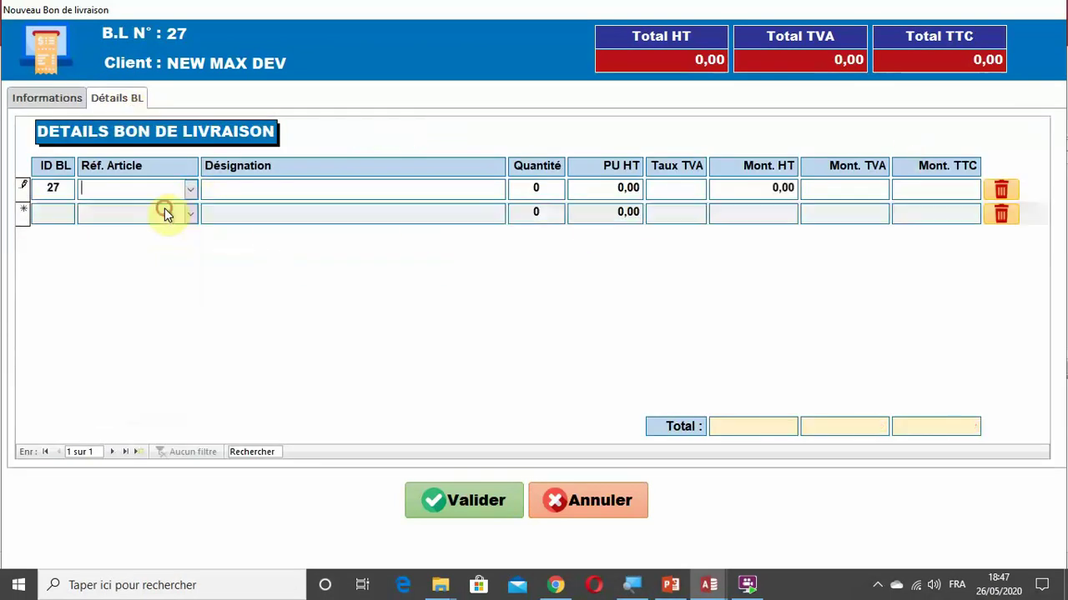
{"action": "left_click", "coordinate": [556, 191]}
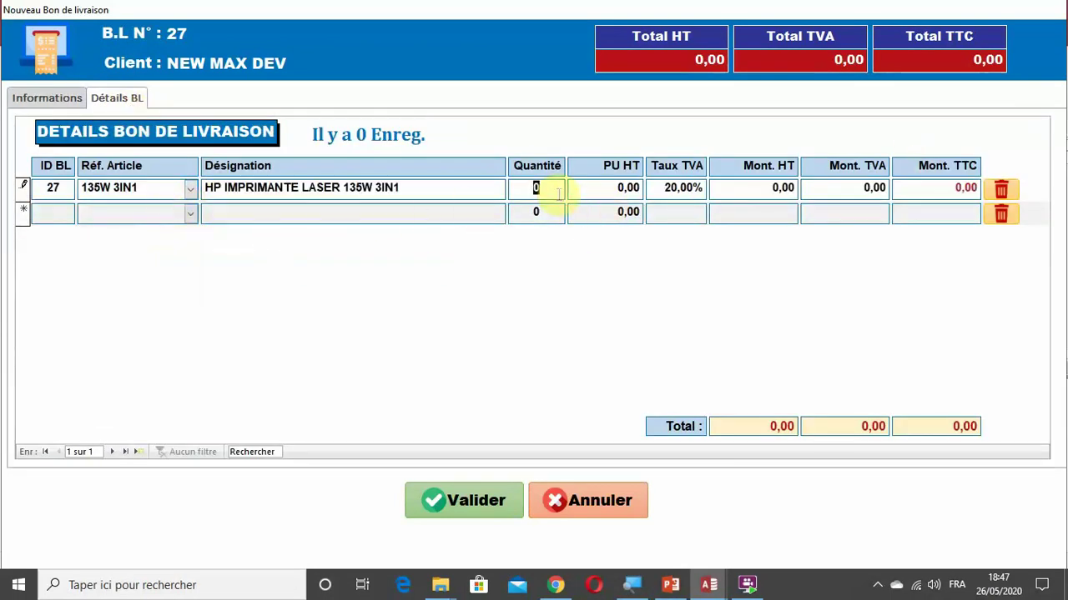
{"action": "type", "text": "2"}
{"action": "left_click", "coordinate": [607, 190]}
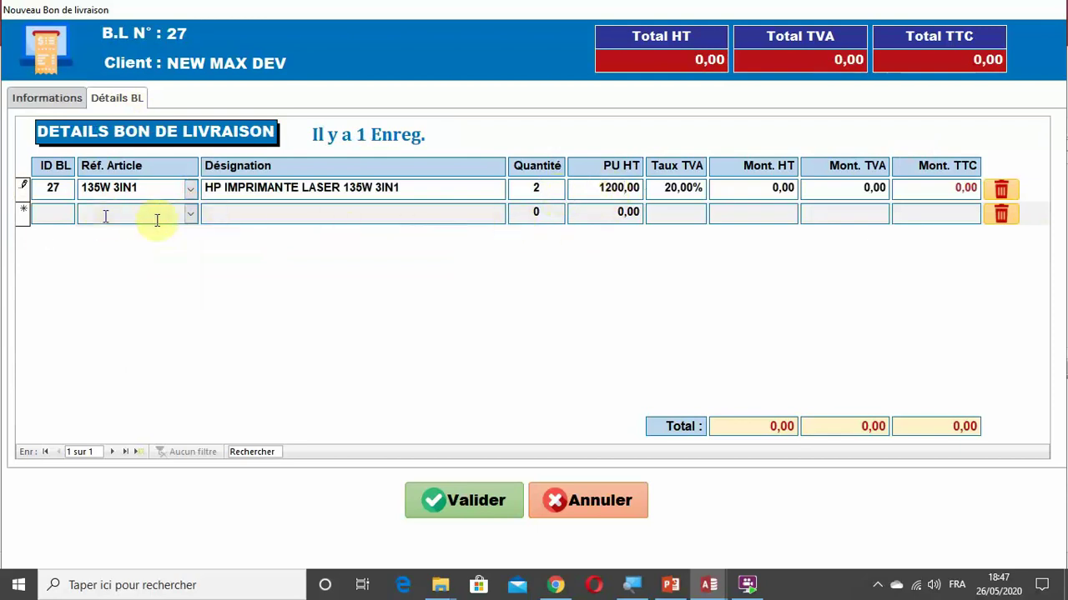
Step: Add article 3VN40AA as a second line with quantity 3 and unit price 250, and validate the delivery note
{"action": "left_click", "coordinate": [190, 214]}
{"action": "left_click", "coordinate": [154, 248]}
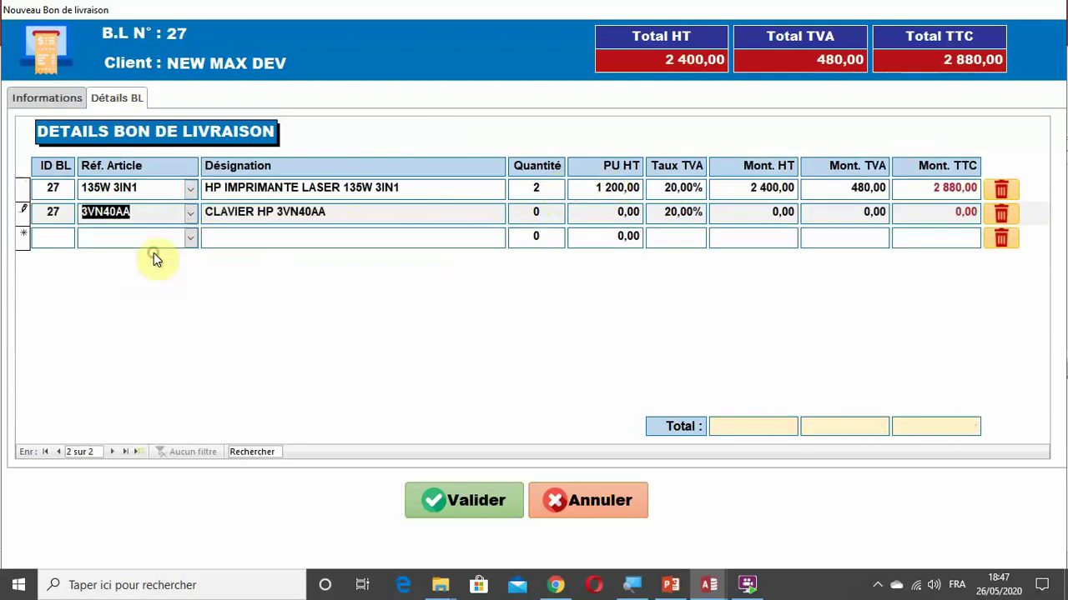
{"action": "left_click", "coordinate": [536, 214]}
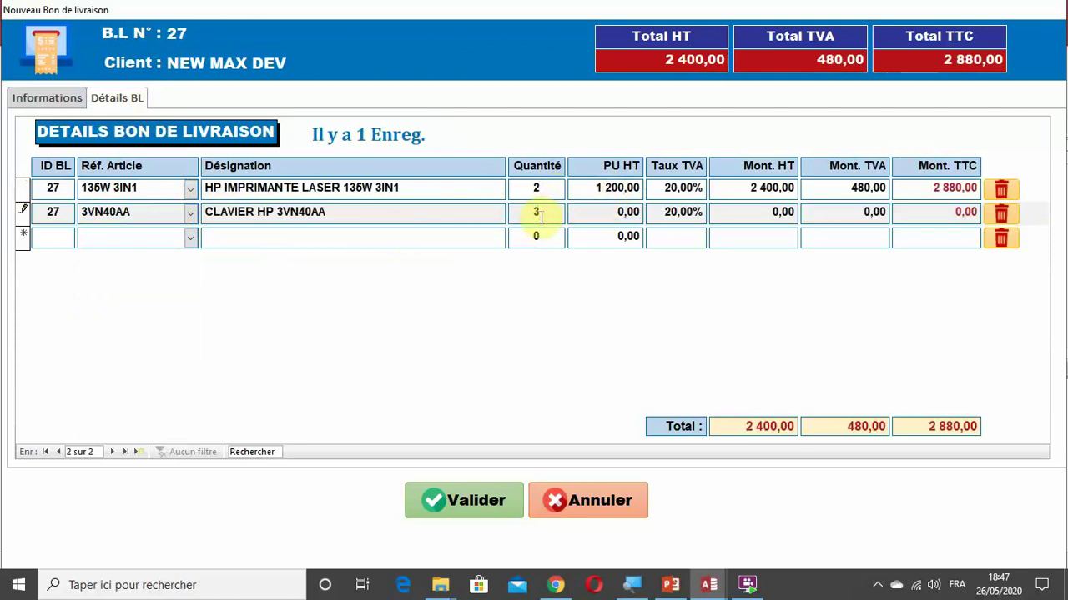
{"action": "type", "text": "3"}
{"action": "left_click", "coordinate": [595, 213]}
{"action": "type", "text": "25"}
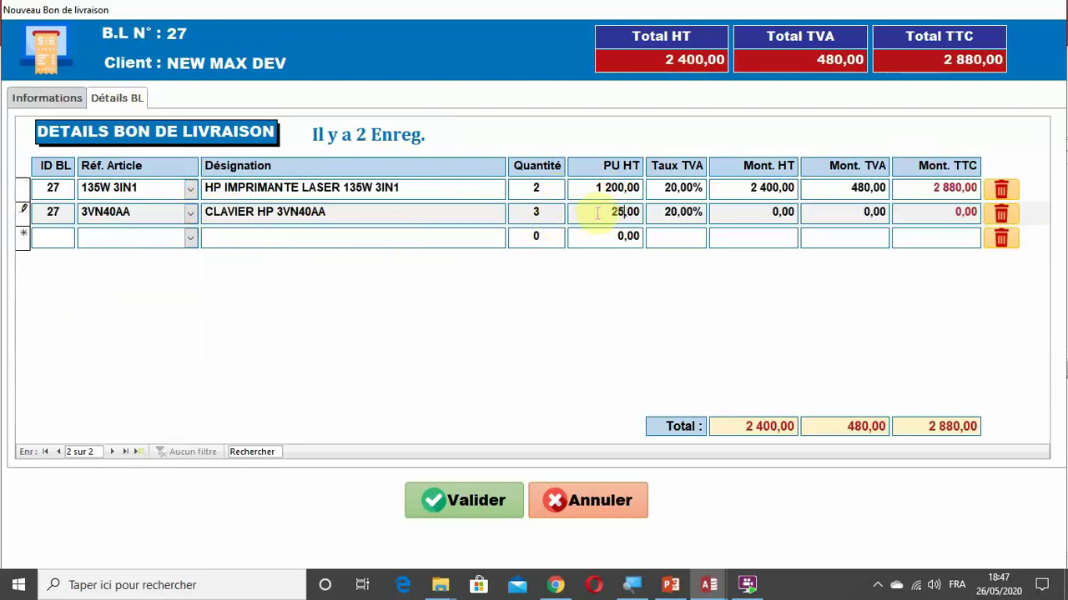
{"action": "type", "text": "0"}
{"action": "left_click", "coordinate": [460, 216]}
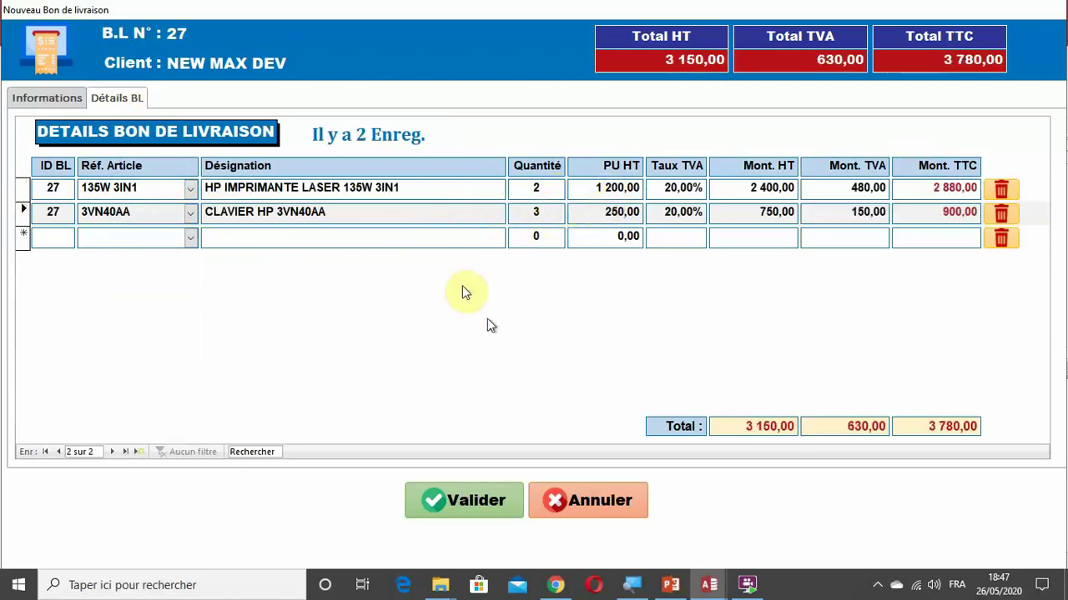
{"action": "left_click", "coordinate": [473, 503]}
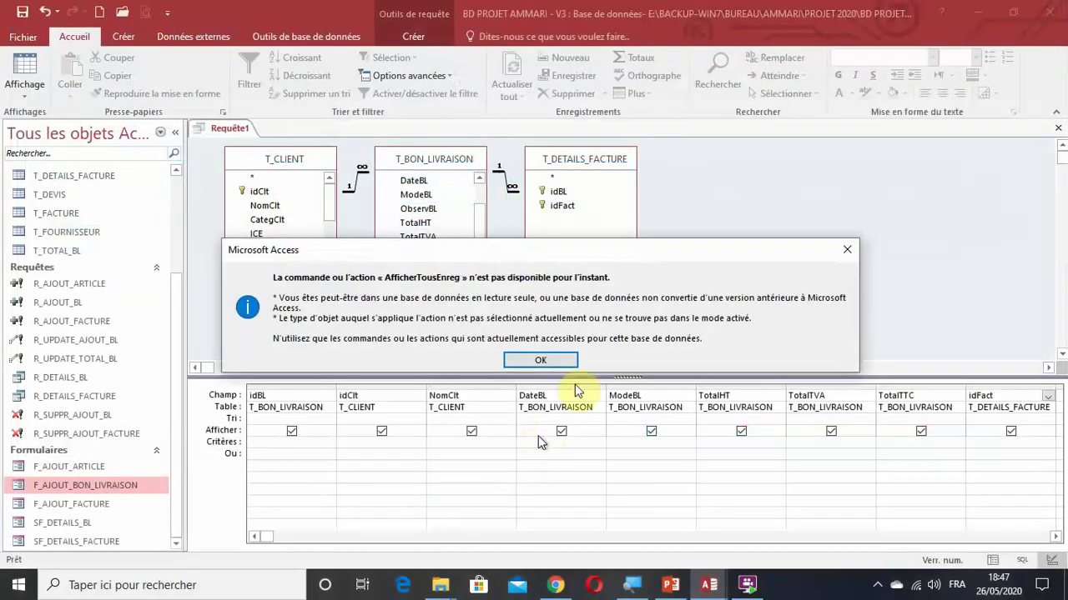
{"action": "left_click", "coordinate": [541, 360]}
{"action": "left_click", "coordinate": [708, 117]}
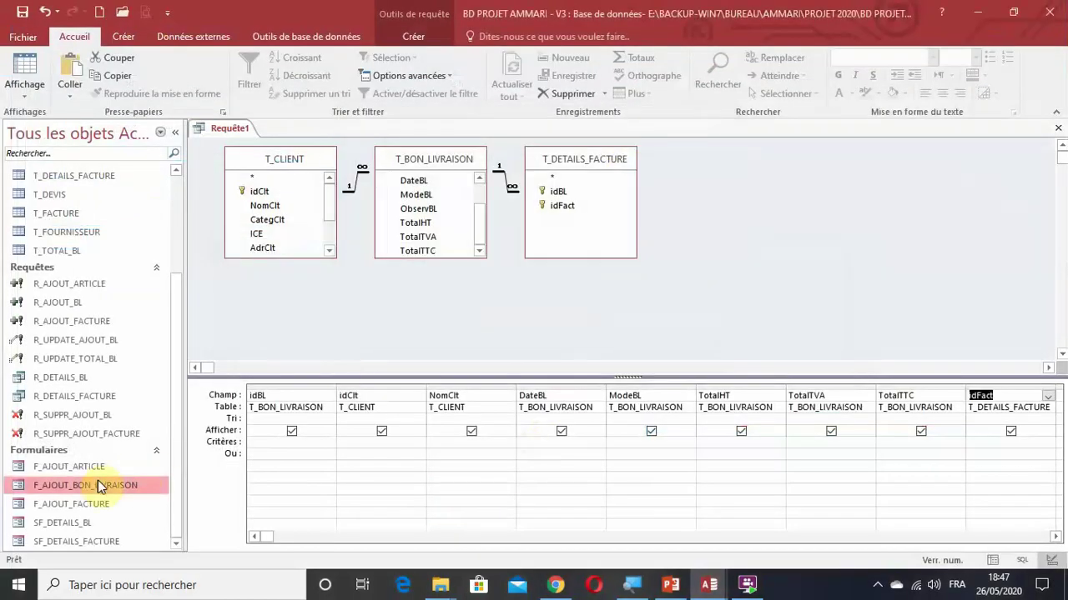
Step: Open another new delivery note in F_AJOUT_BON_LIVRAISON and choose the client listed just before SOUFI WORLD LOGISTICS
{"action": "double_click", "coordinate": [98, 486]}
{"action": "left_click", "coordinate": [451, 161]}
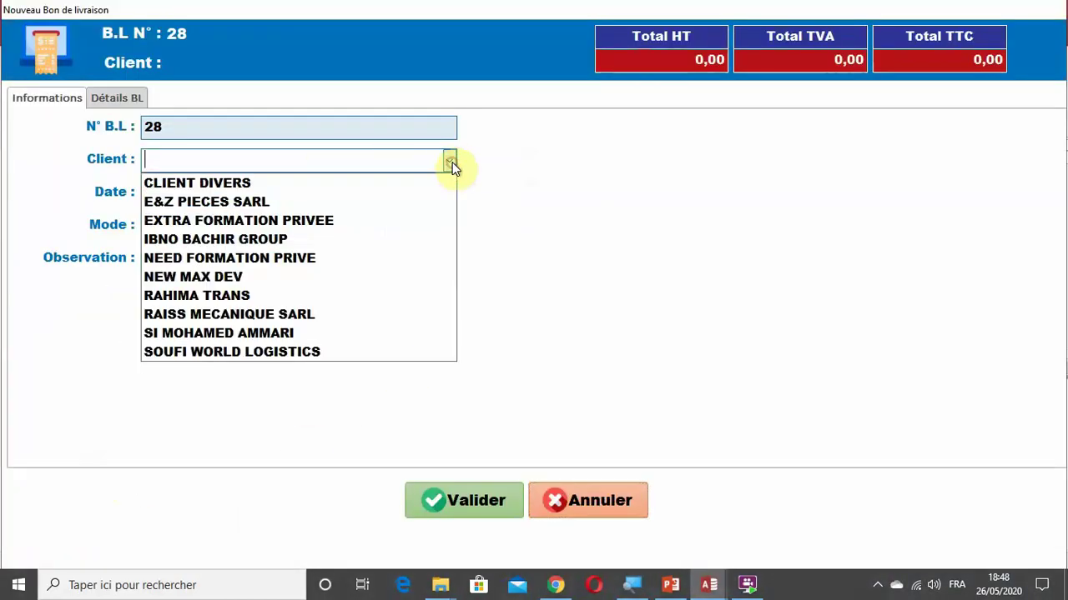
{"action": "left_click", "coordinate": [220, 333]}
Step: Add article 8UC33EA to the delivery note's details with quantity 2 and unit price 5000, and validate the note
{"action": "left_click", "coordinate": [132, 97]}
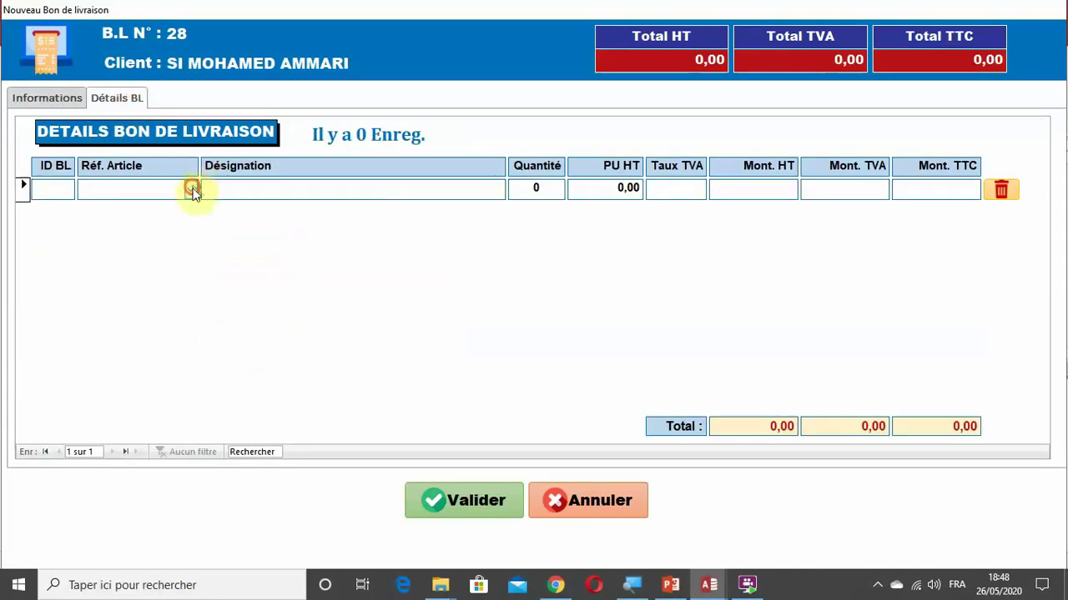
{"action": "left_click", "coordinate": [192, 190]}
{"action": "left_click", "coordinate": [148, 236]}
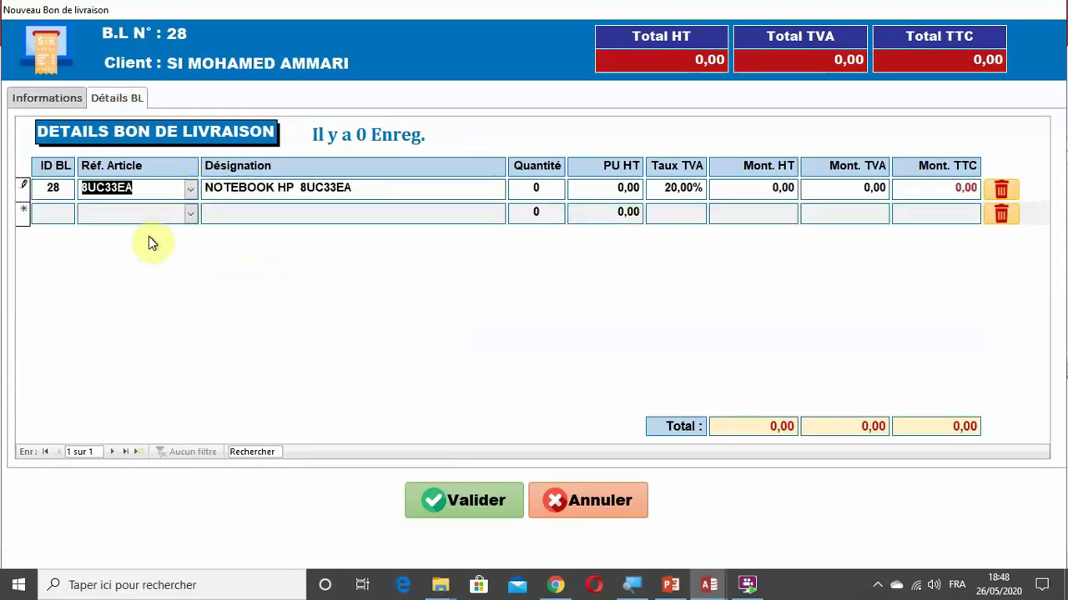
{"action": "left_click", "coordinate": [541, 188]}
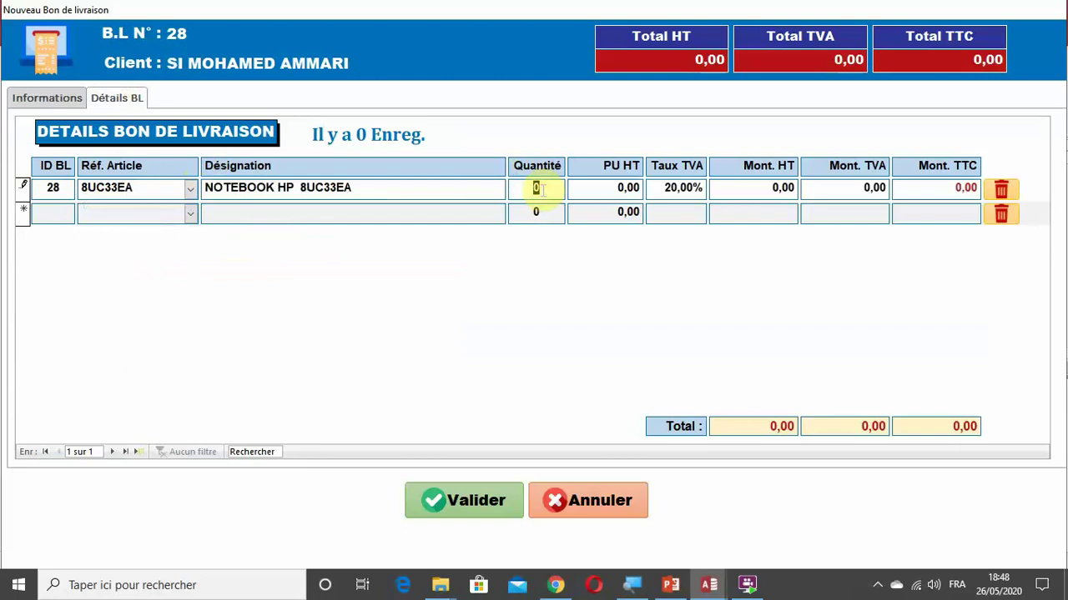
{"action": "type", "text": "2"}
{"action": "left_click", "coordinate": [613, 190]}
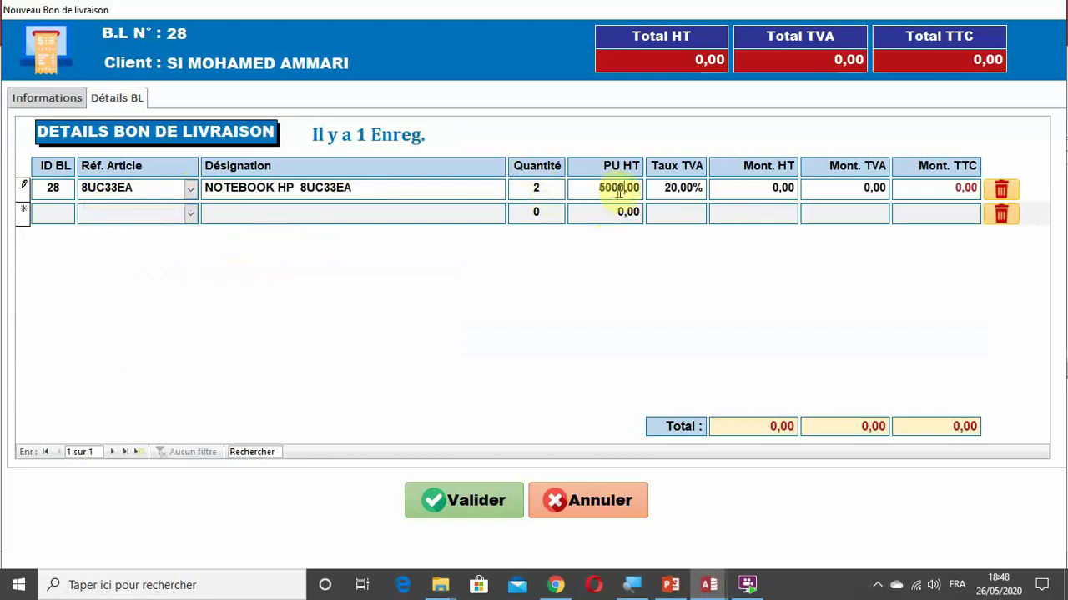
{"action": "left_click", "coordinate": [659, 186]}
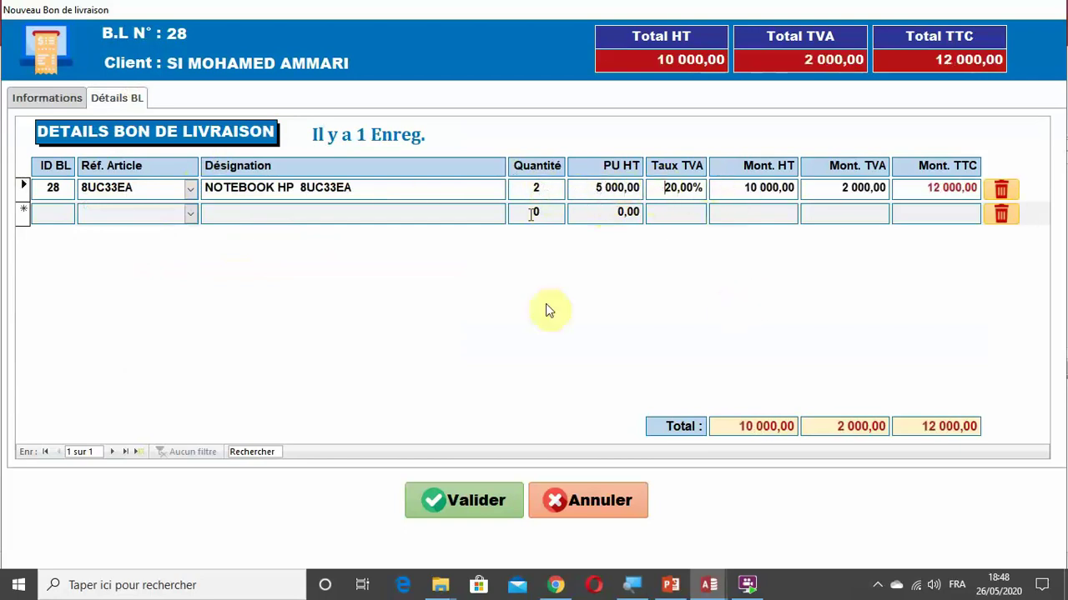
{"action": "left_click", "coordinate": [471, 492]}
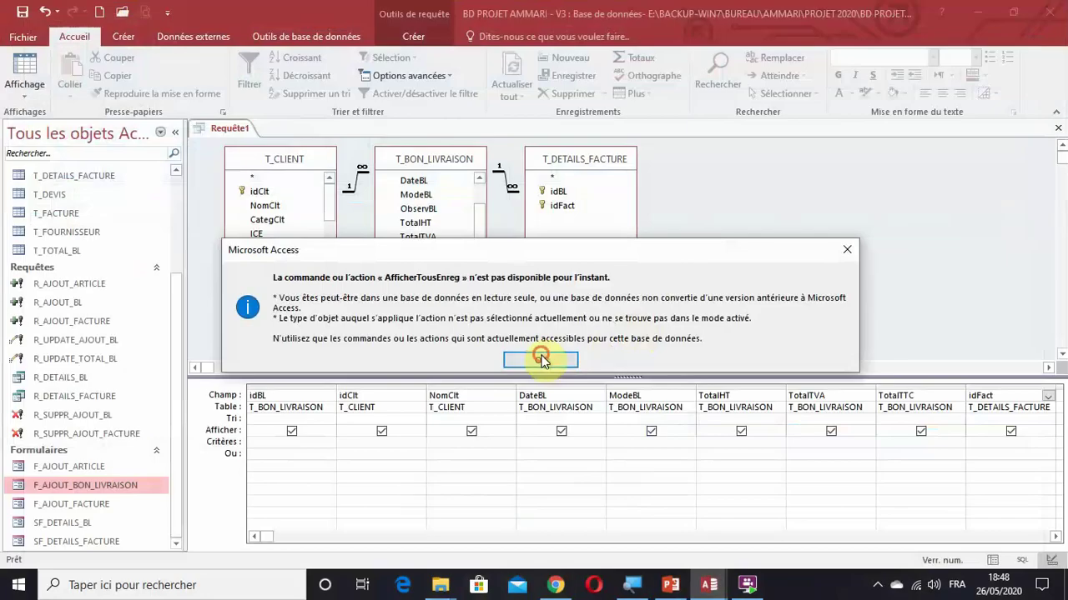
{"action": "left_click", "coordinate": [541, 359]}
{"action": "left_click", "coordinate": [710, 127]}
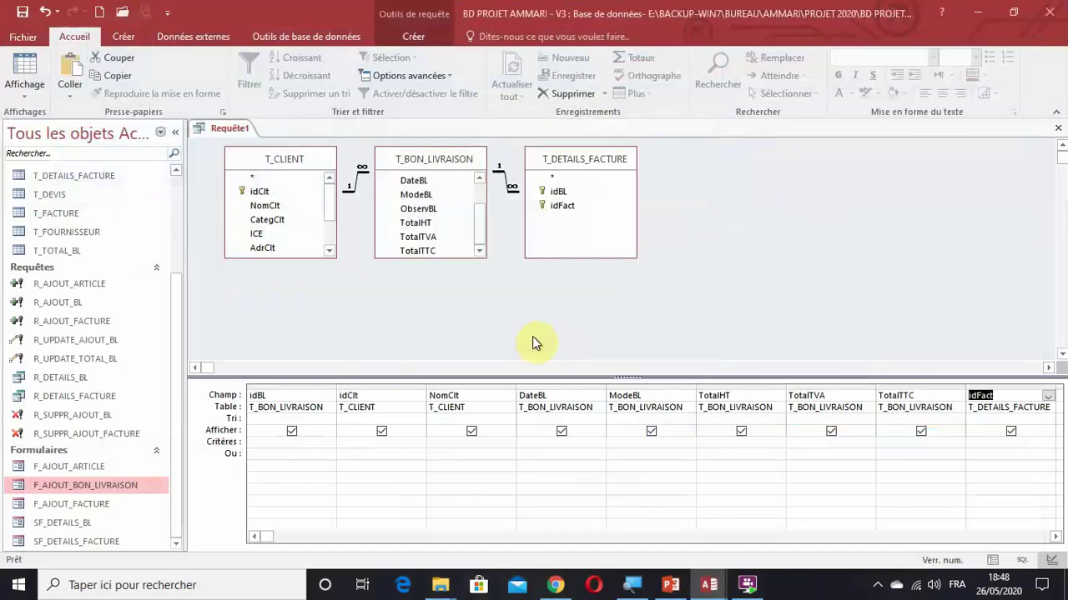
Step: Show Requête1 in Datasheet view to check its delivery notes
{"action": "left_click", "coordinate": [25, 97]}
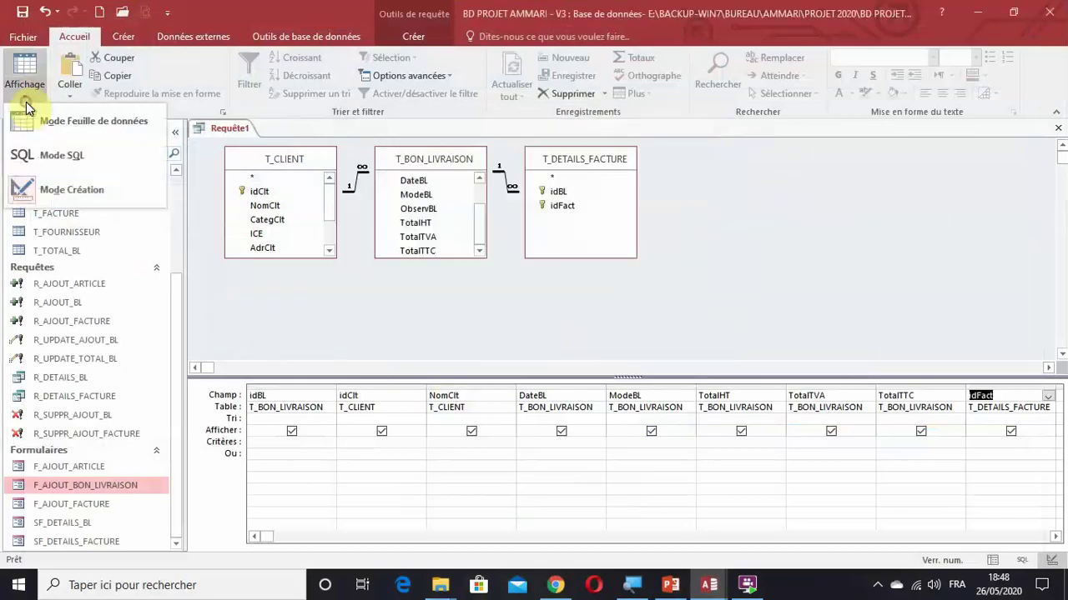
{"action": "left_click", "coordinate": [33, 120]}
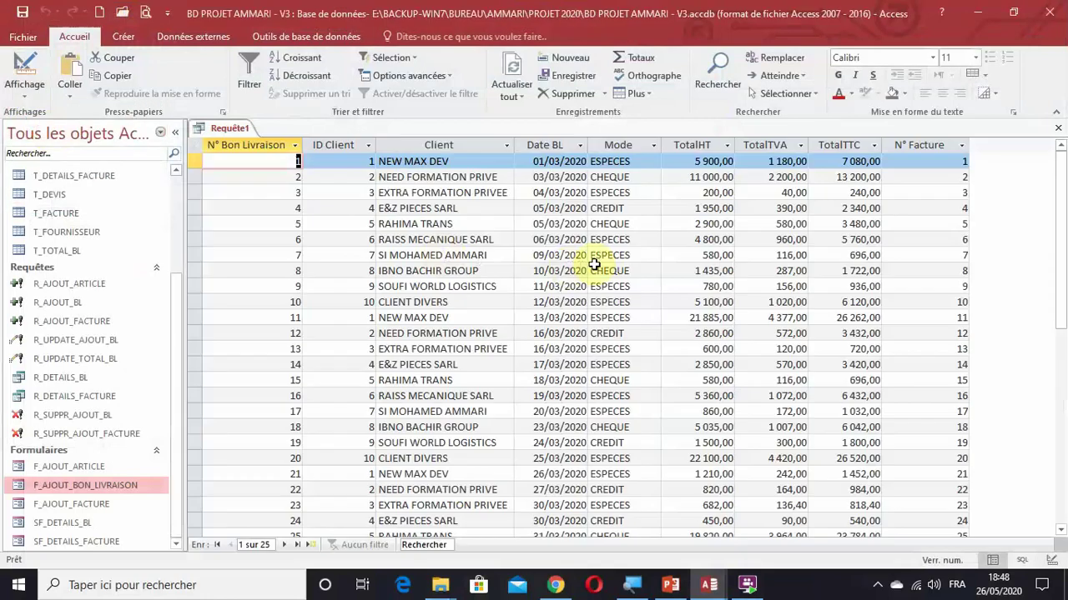
Step: Examine the delivery note numbers in Requête1 from the first record through the last
{"action": "scroll", "coordinate": [595, 262], "scroll_direction": "down", "scroll_amount": 7}
{"action": "scroll", "coordinate": [262, 226], "scroll_direction": "up", "scroll_amount": 7}
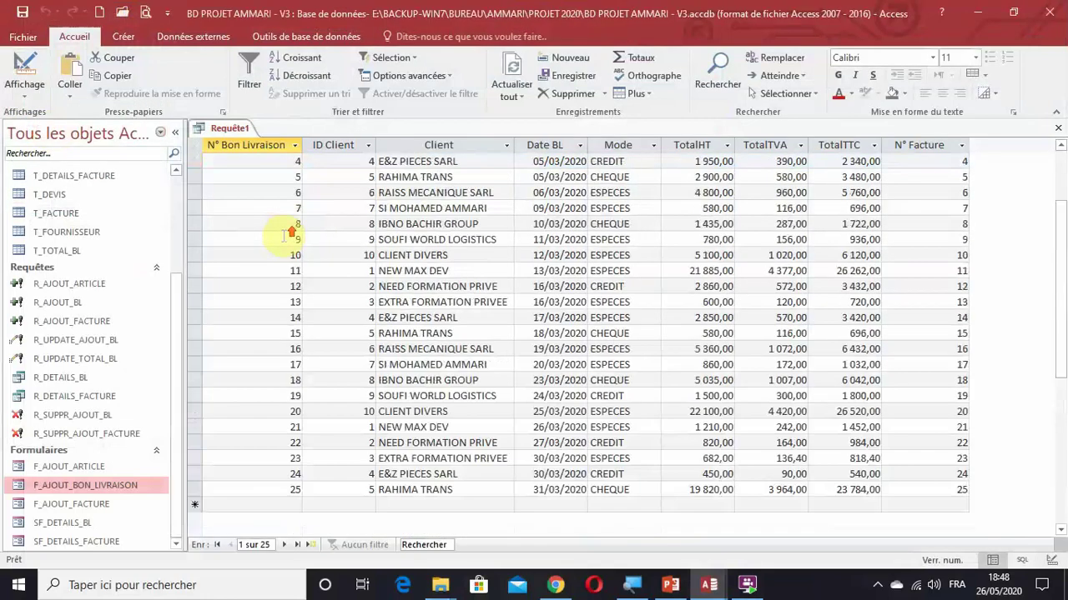
{"action": "scroll", "coordinate": [291, 231], "scroll_direction": "down", "scroll_amount": 6}
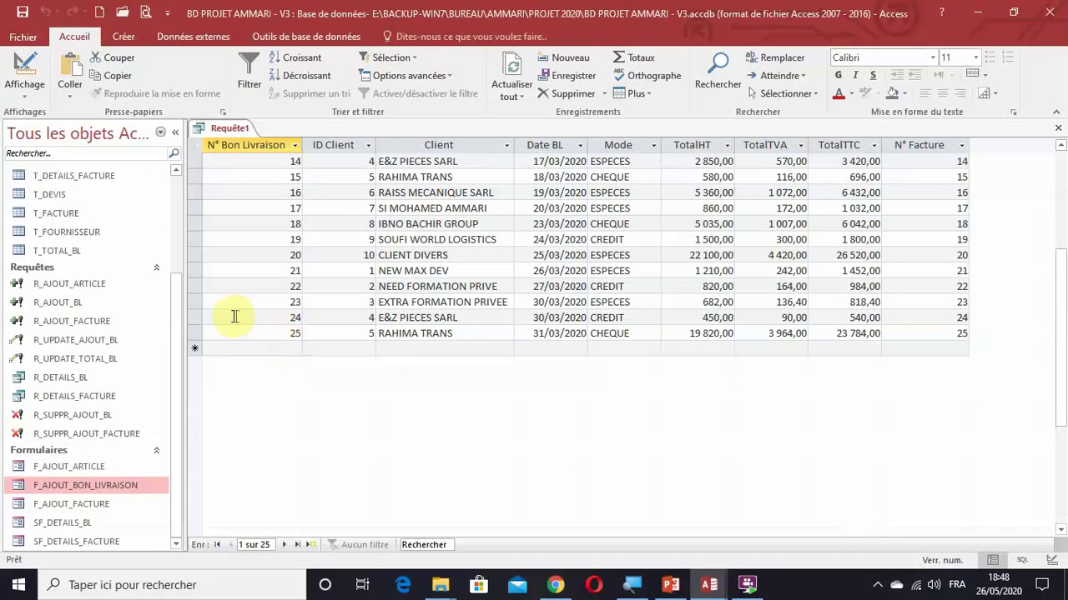
{"action": "scroll", "coordinate": [237, 315], "scroll_direction": "up", "scroll_amount": 5}
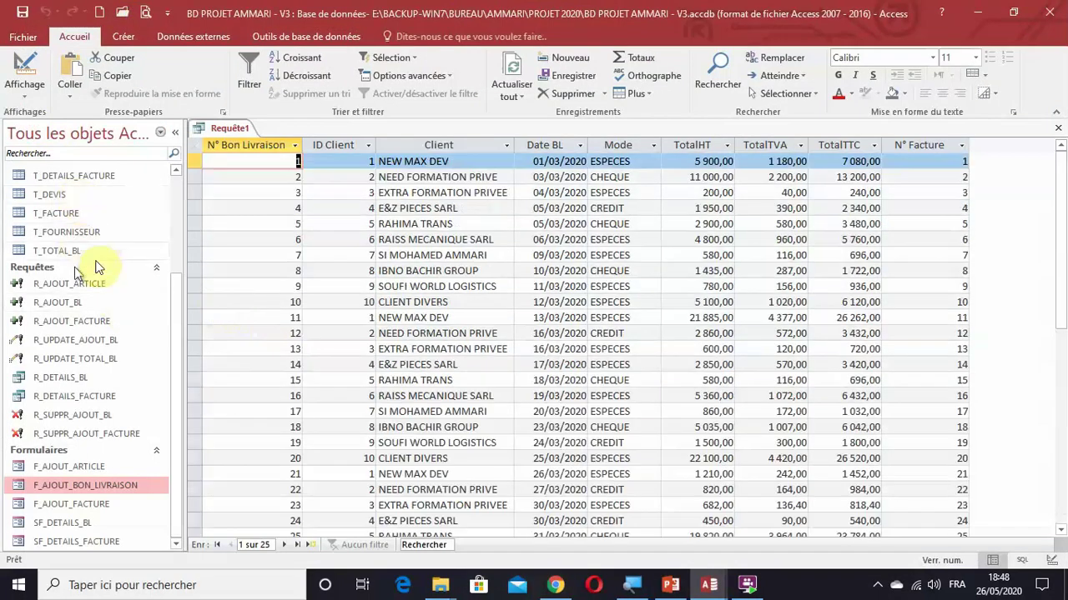
Step: Open the T_BON_LIVRAISON table, examine its most recent delivery notes, and close the table
{"action": "scroll", "coordinate": [106, 241], "scroll_direction": "up", "scroll_amount": 3}
{"action": "double_click", "coordinate": [84, 226]}
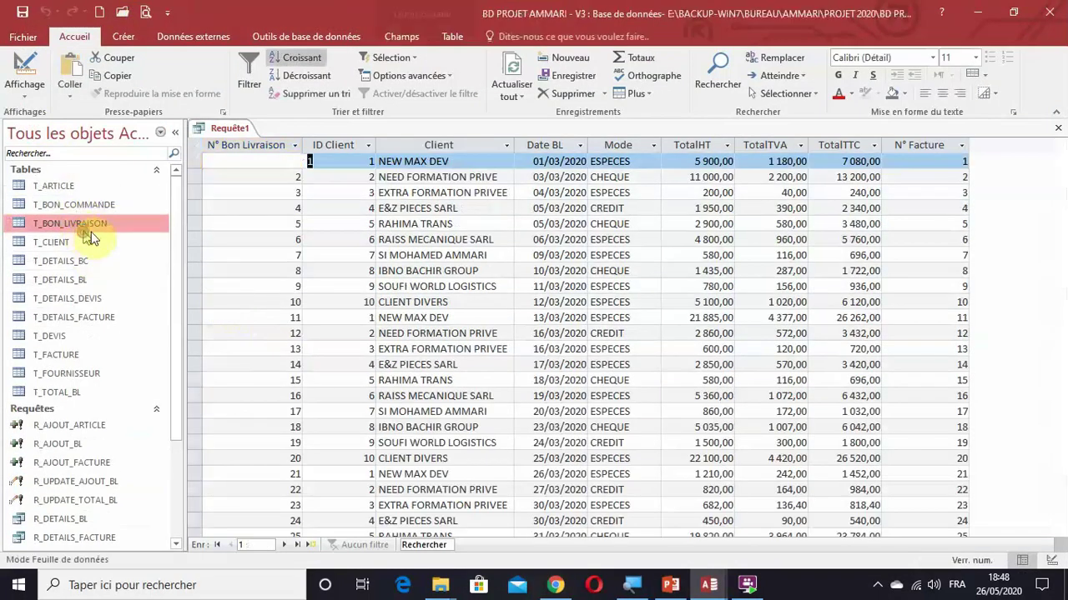
{"action": "scroll", "coordinate": [297, 258], "scroll_direction": "down", "scroll_amount": 7}
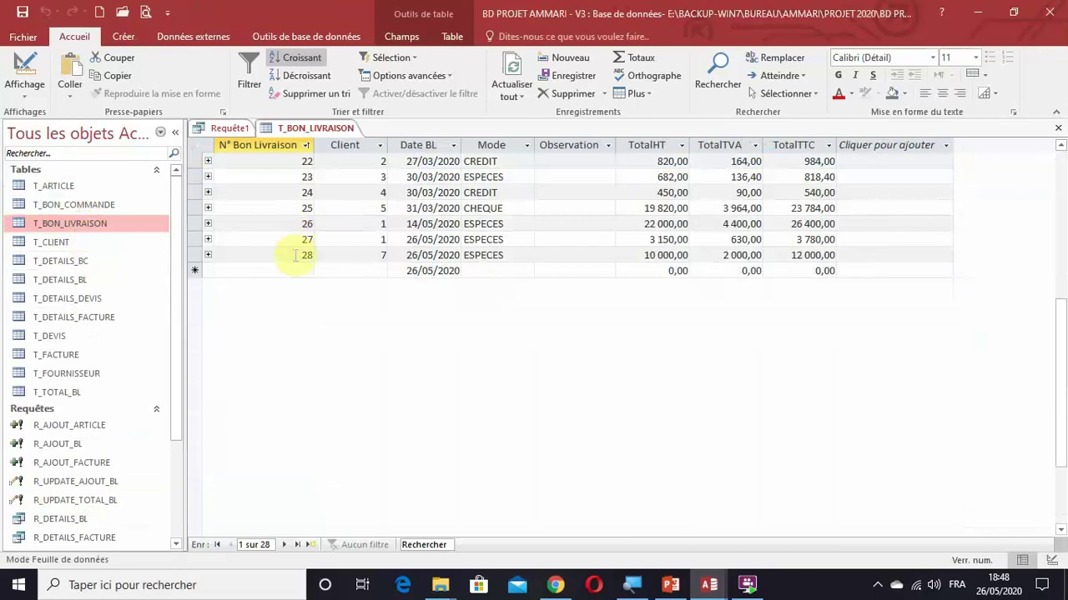
{"action": "left_click", "coordinate": [1058, 128]}
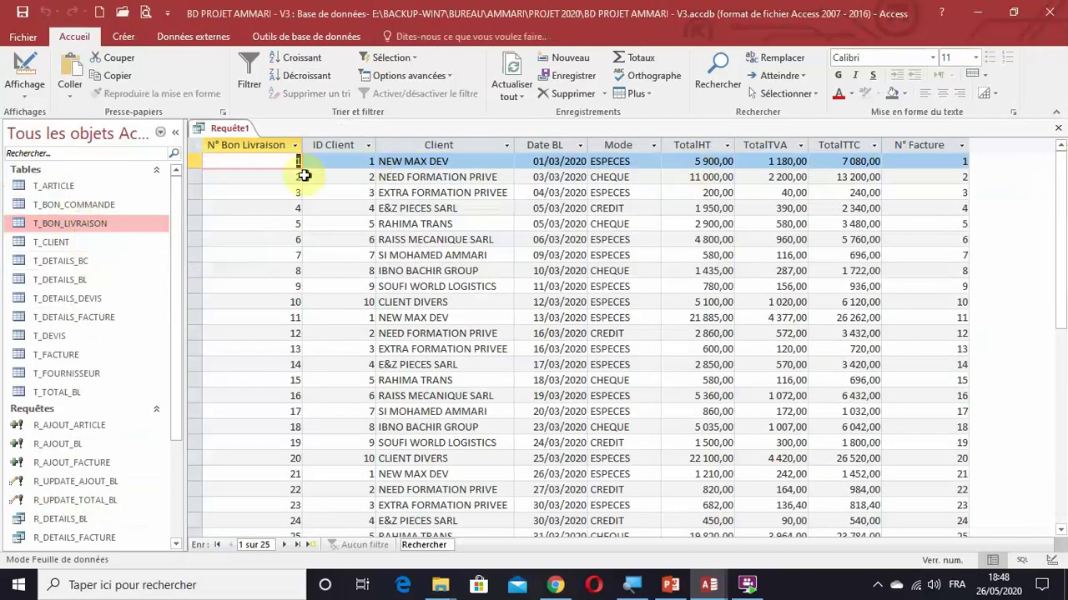
Step: Compare the N° Facture values with the delivery notes across all records of Requête1
{"action": "scroll", "coordinate": [920, 255], "scroll_direction": "down", "scroll_amount": 5}
{"action": "scroll", "coordinate": [920, 255], "scroll_direction": "down", "scroll_amount": 1}
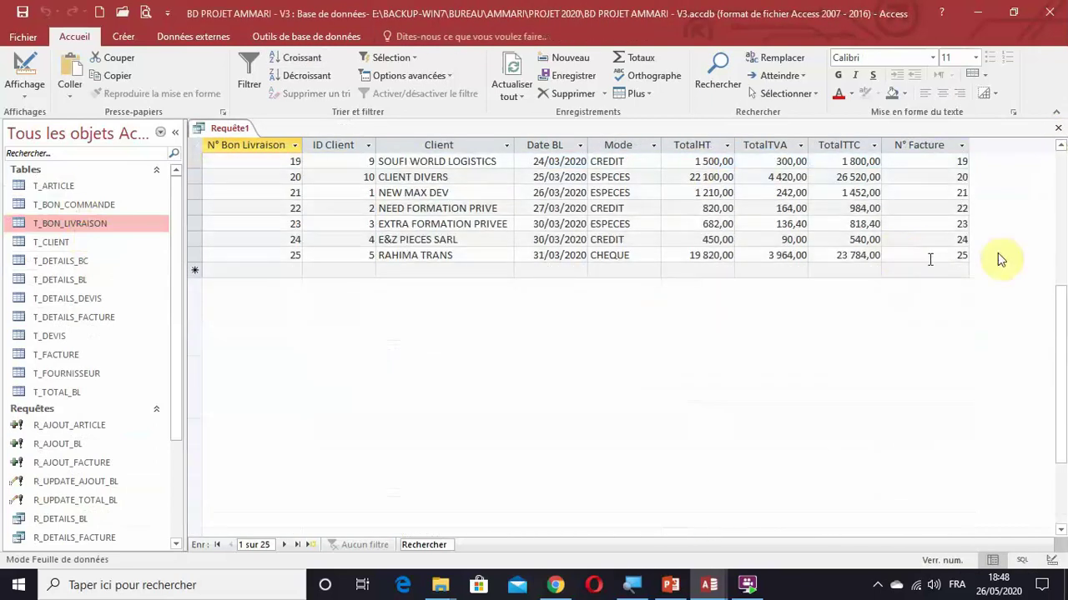
{"action": "scroll", "coordinate": [263, 284], "scroll_direction": "up", "scroll_amount": 5}
{"action": "scroll", "coordinate": [263, 285], "scroll_direction": "up", "scroll_amount": 1}
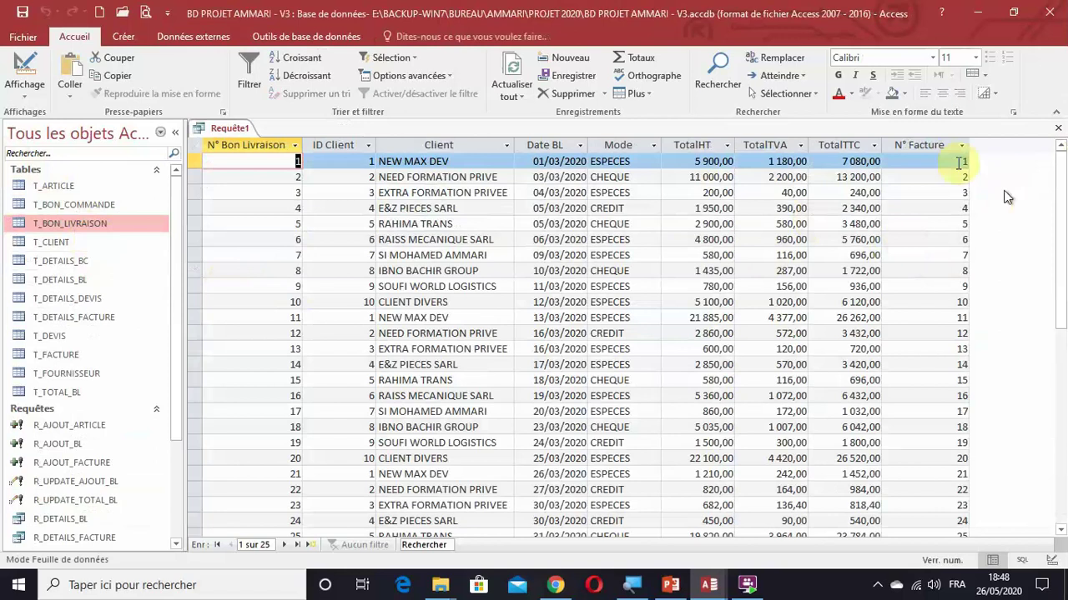
Step: Change the query join between T_BON_LIVRAISON and T_DETAILS_FACTURE to include all T_BON_LIVRAISON records and only matching T_DETAILS_FACTURE records
{"action": "scroll", "coordinate": [950, 250], "scroll_direction": "down", "scroll_amount": 6}
{"action": "scroll", "coordinate": [959, 275], "scroll_direction": "up", "scroll_amount": 1}
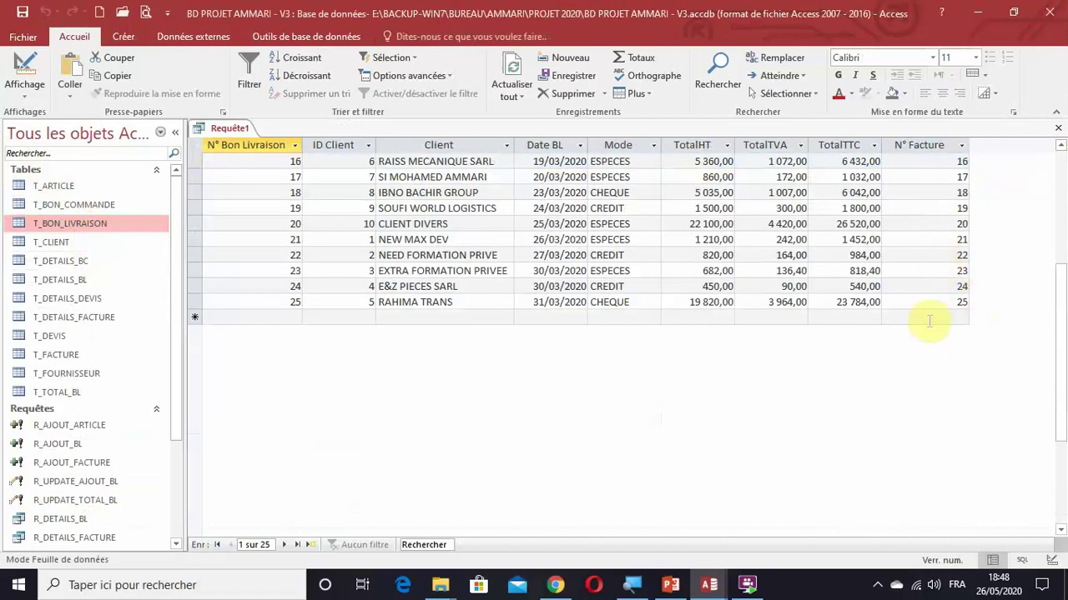
{"action": "left_click", "coordinate": [26, 94]}
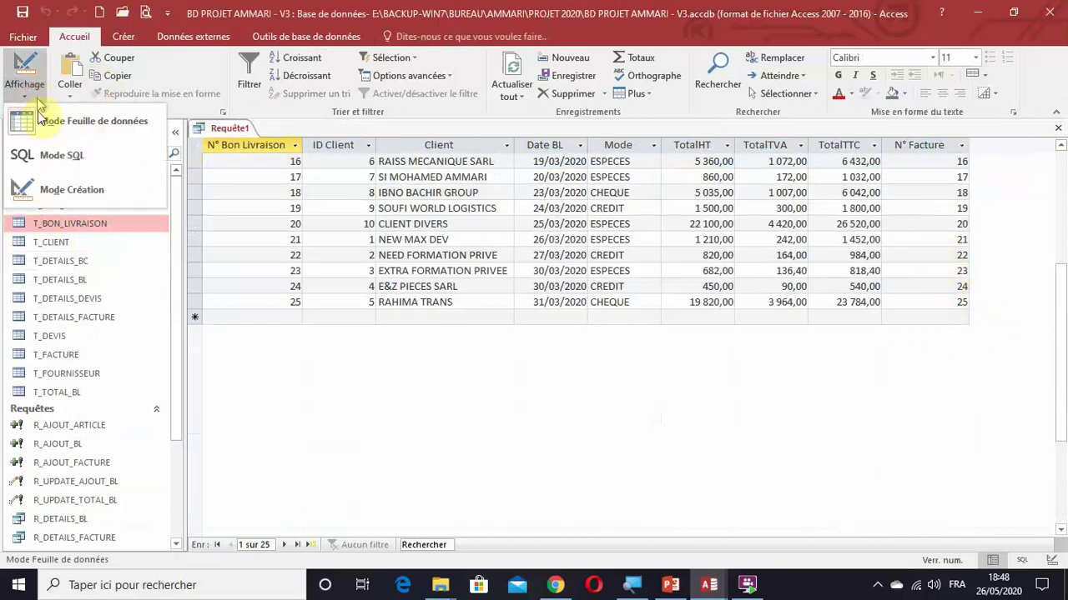
{"action": "left_click", "coordinate": [52, 193]}
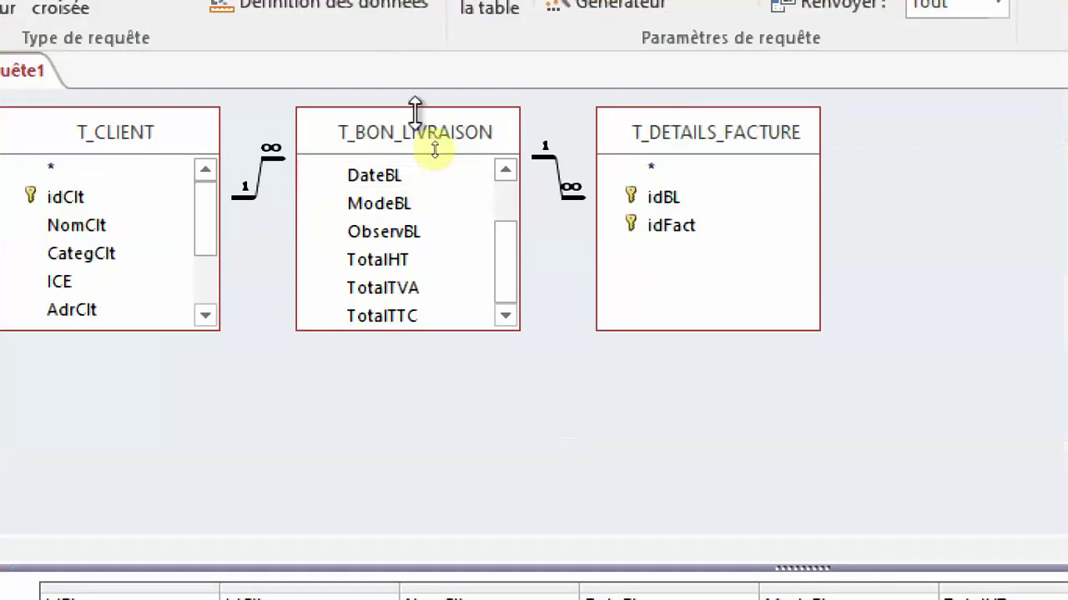
{"action": "double_click", "coordinate": [555, 169]}
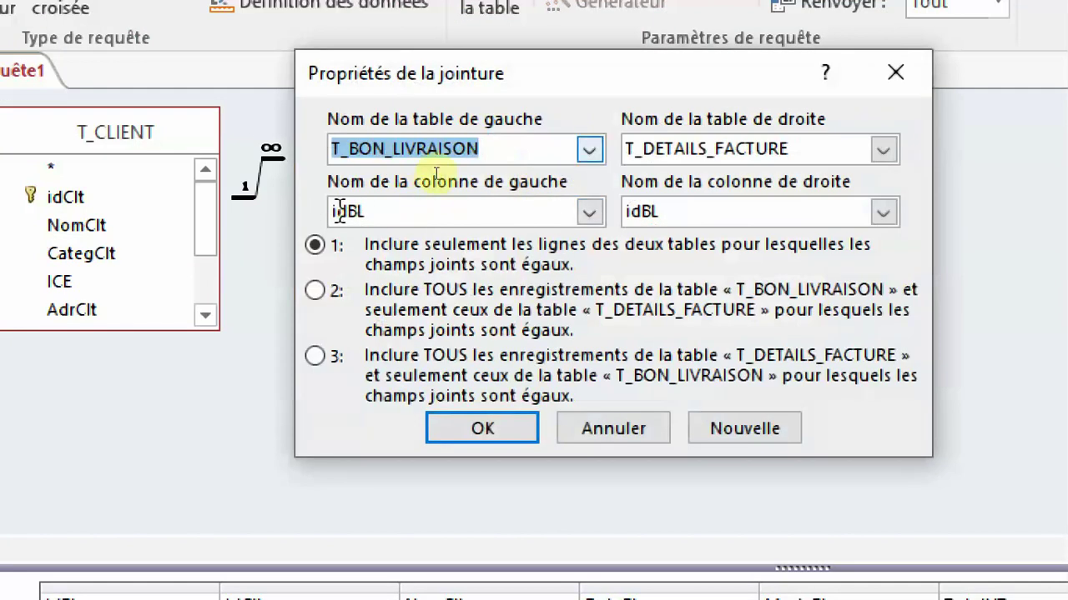
{"action": "left_click", "coordinate": [315, 291]}
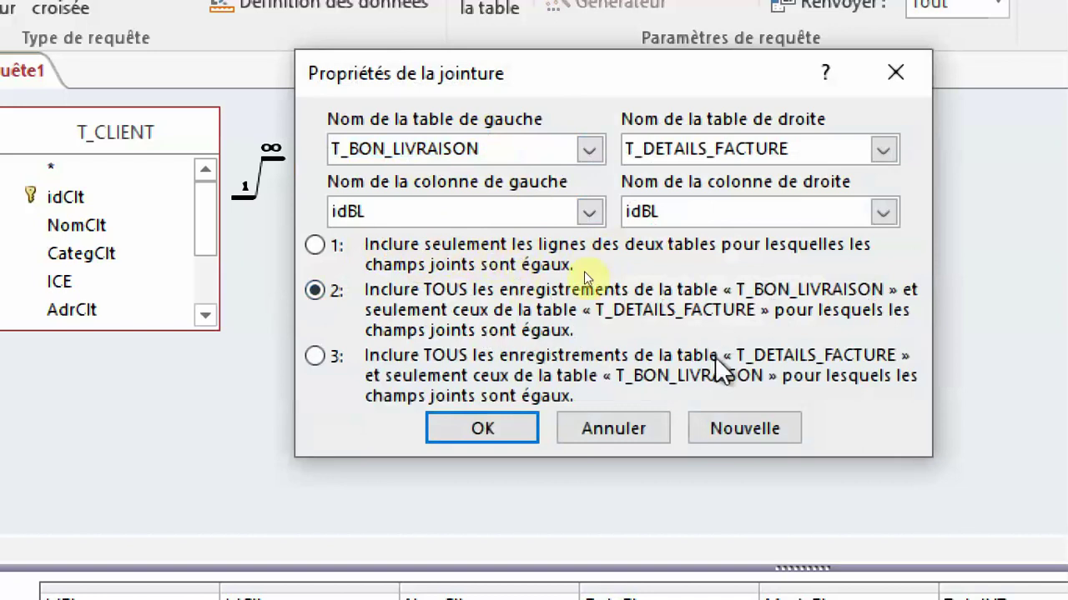
{"action": "left_click", "coordinate": [488, 429]}
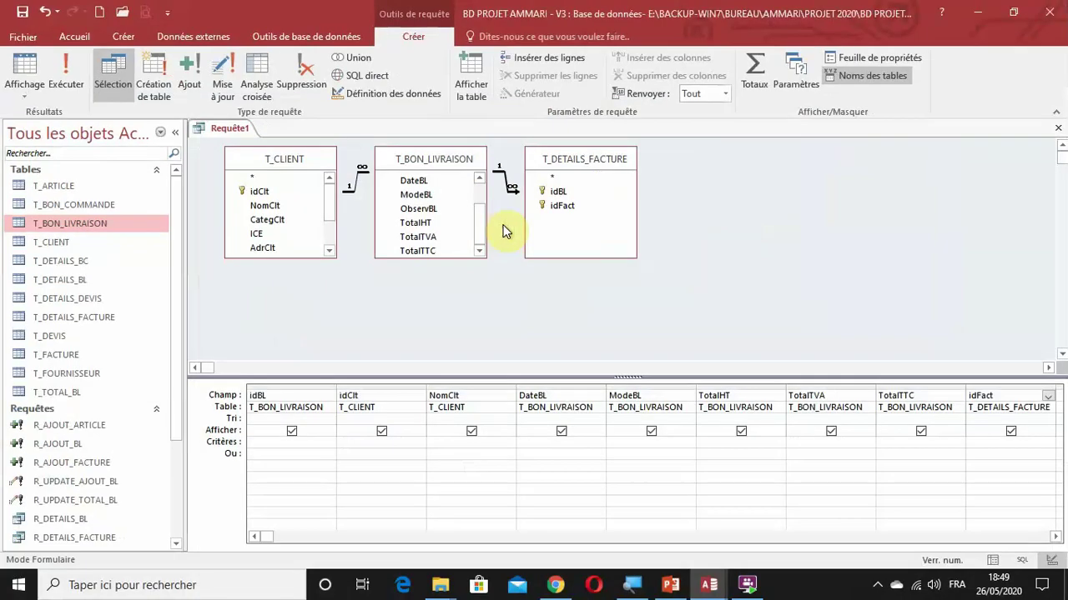
Step: Run the query and examine the delivery notes and their N° Facture values through the end of the list
{"action": "left_click", "coordinate": [70, 74]}
{"action": "scroll", "coordinate": [526, 334], "scroll_direction": "down", "scroll_amount": 6}
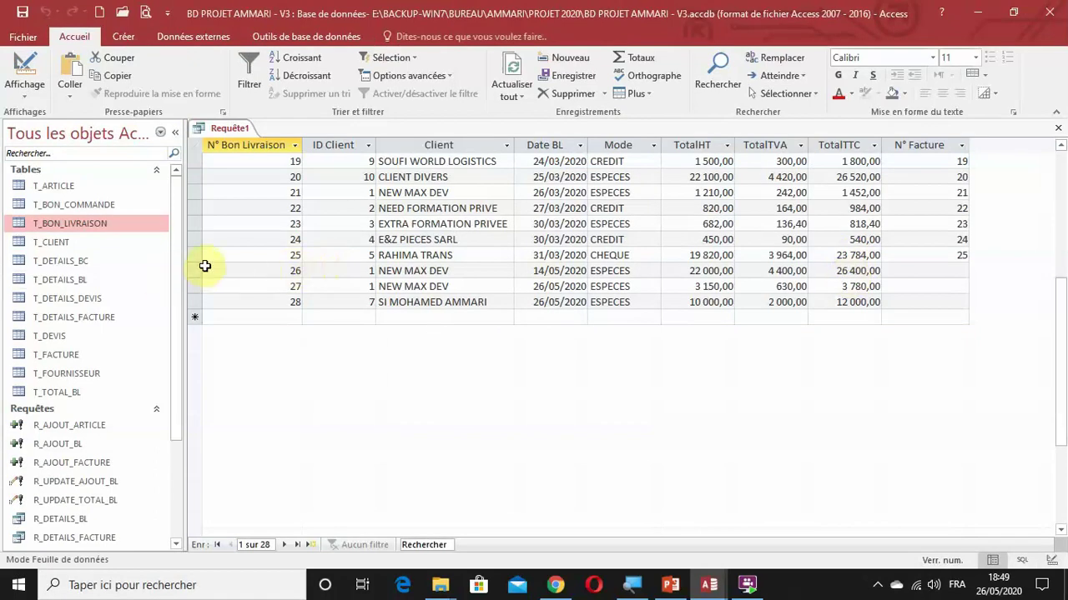
{"action": "scroll", "coordinate": [205, 267], "scroll_direction": "up", "scroll_amount": 6}
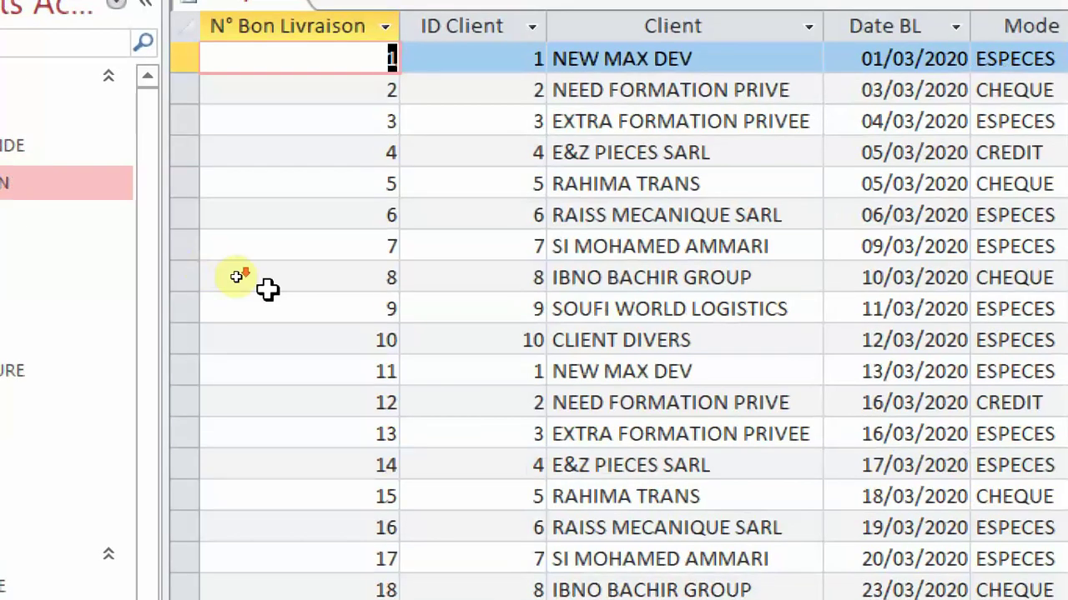
{"action": "scroll", "coordinate": [236, 277], "scroll_direction": "down", "scroll_amount": 6}
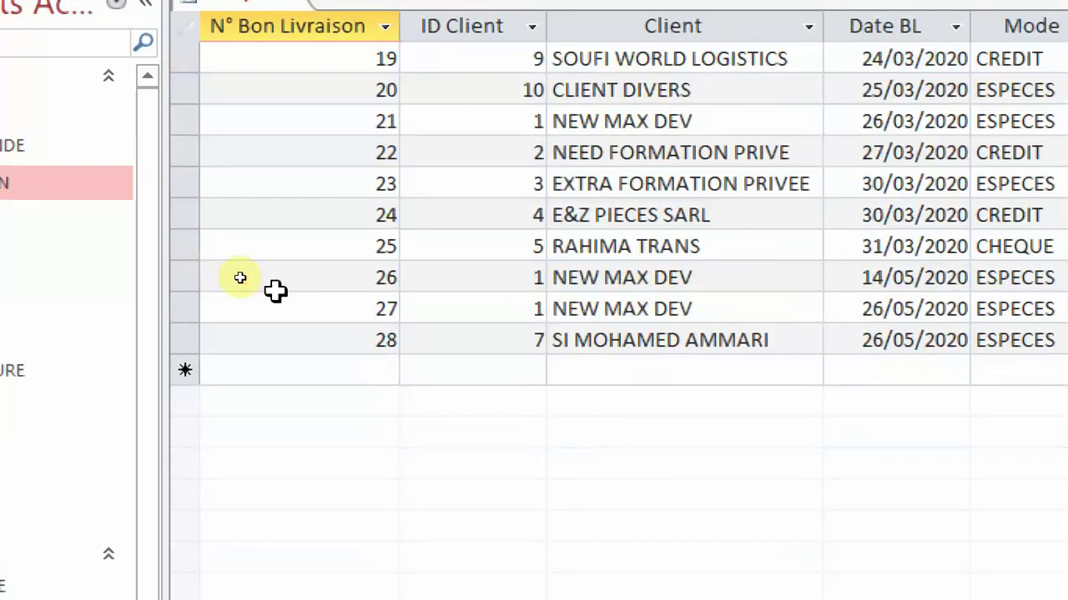
{"action": "scroll", "coordinate": [240, 278], "scroll_direction": "down", "scroll_amount": 1}
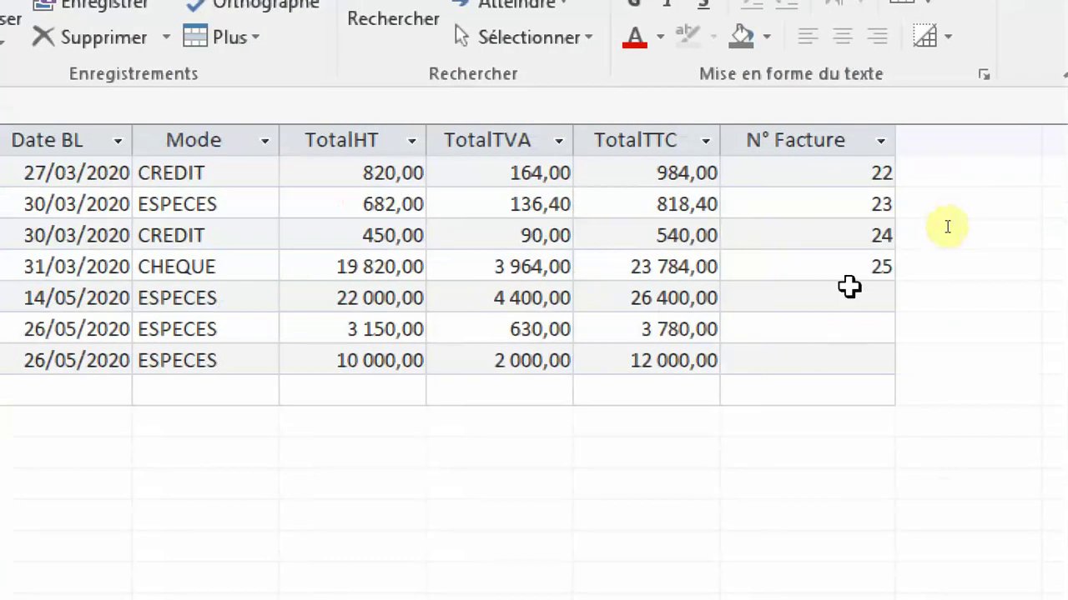
{"action": "scroll", "coordinate": [935, 248], "scroll_direction": "up", "scroll_amount": 7}
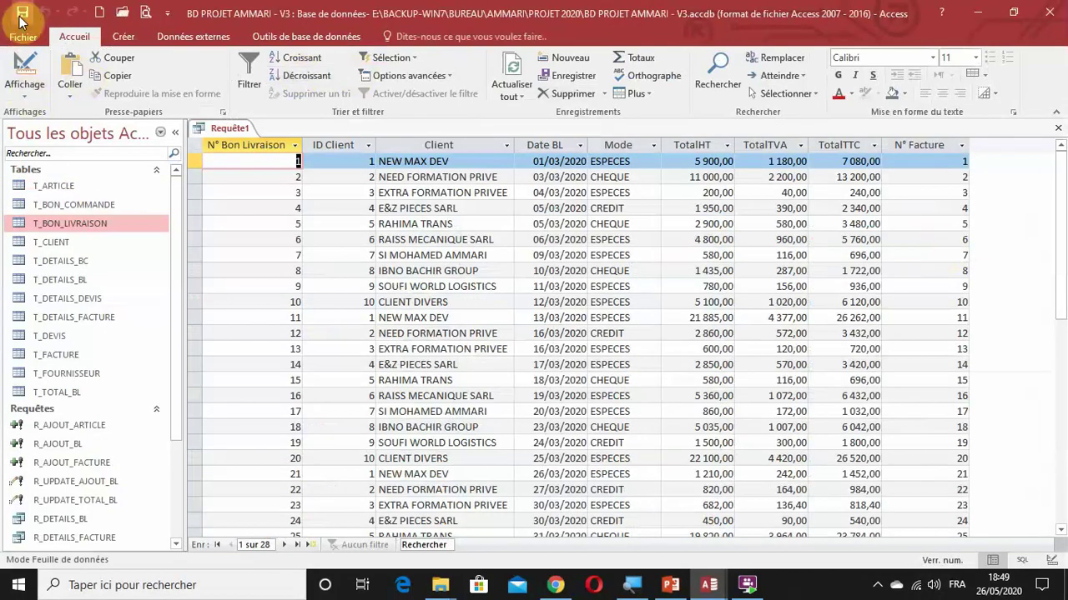
Step: Add the criterion Est Null to the idFact field in the query design and run the query
{"action": "left_click", "coordinate": [25, 88]}
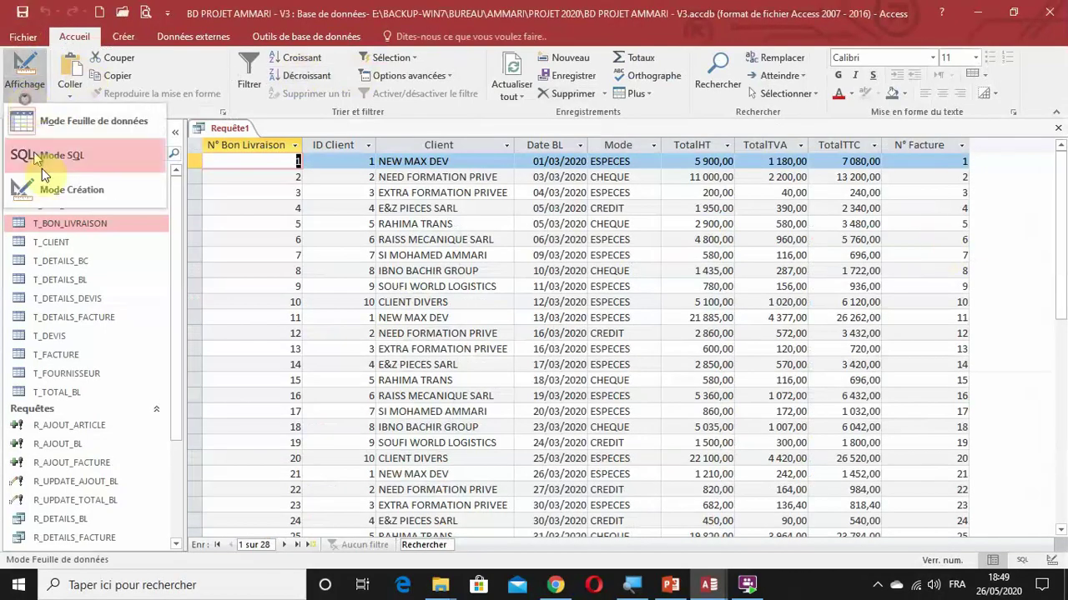
{"action": "left_click", "coordinate": [46, 187]}
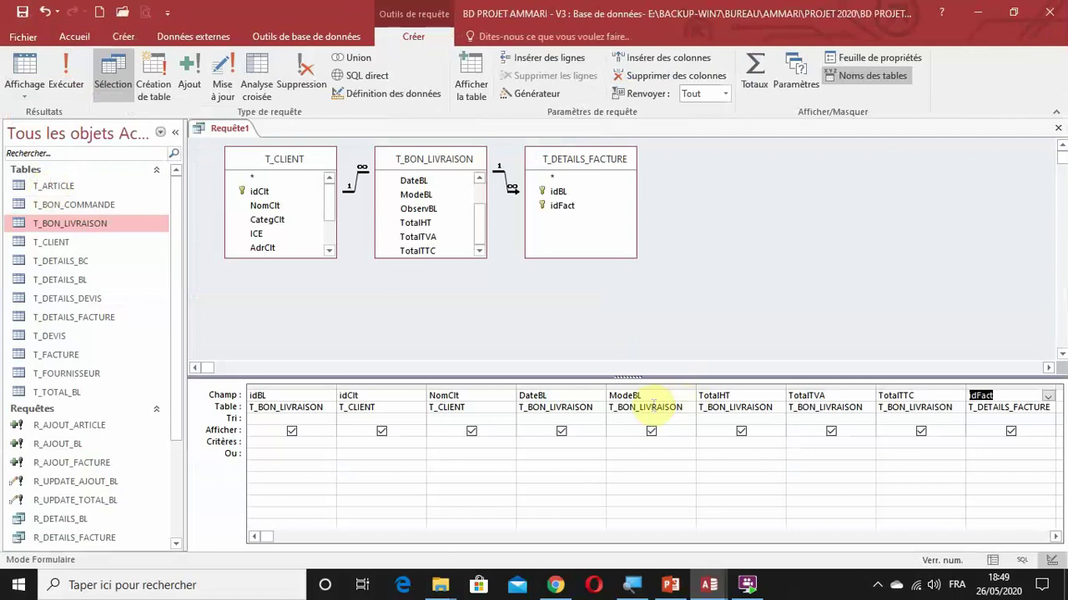
{"action": "left_click", "coordinate": [175, 132]}
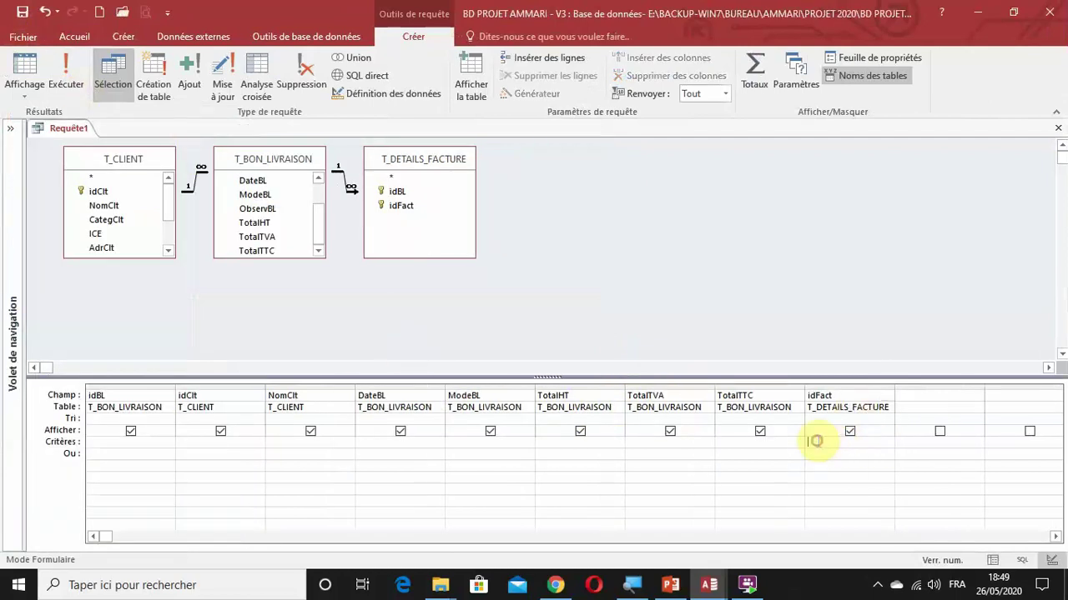
{"action": "left_click", "coordinate": [814, 441]}
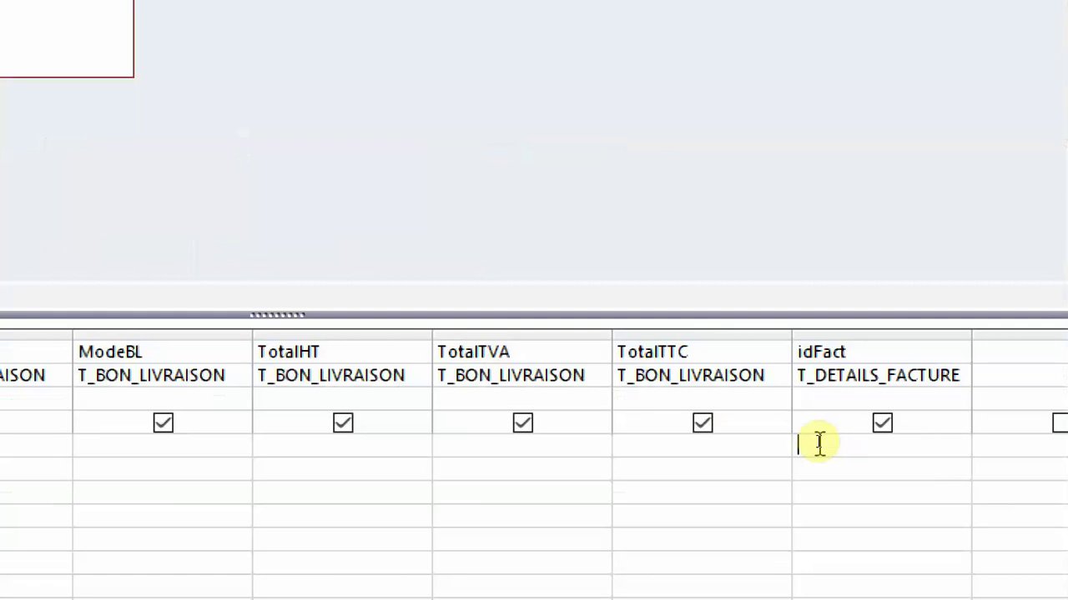
{"action": "type", "text": "est null"}
{"action": "left_click", "coordinate": [845, 499]}
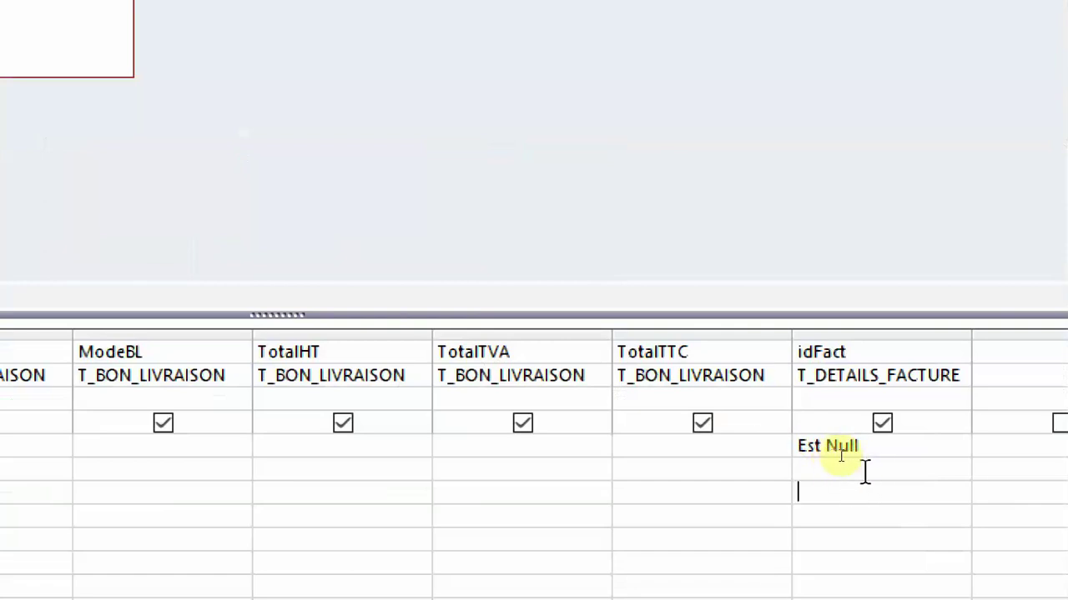
{"action": "left_click_drag", "start_coordinate": [846, 442], "coordinate": [739, 442]}
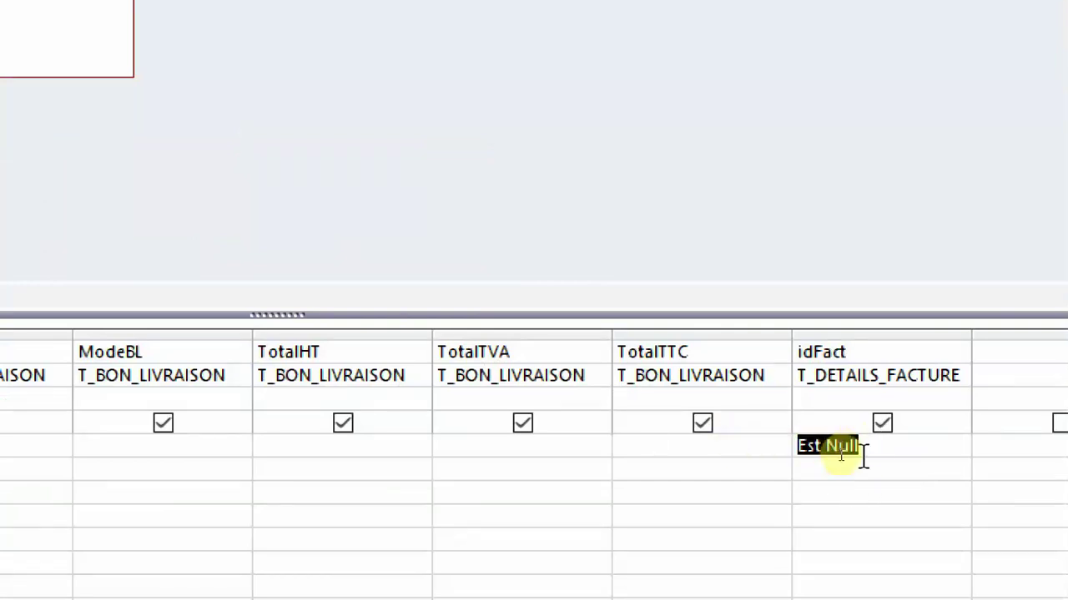
{"action": "left_click", "coordinate": [848, 480]}
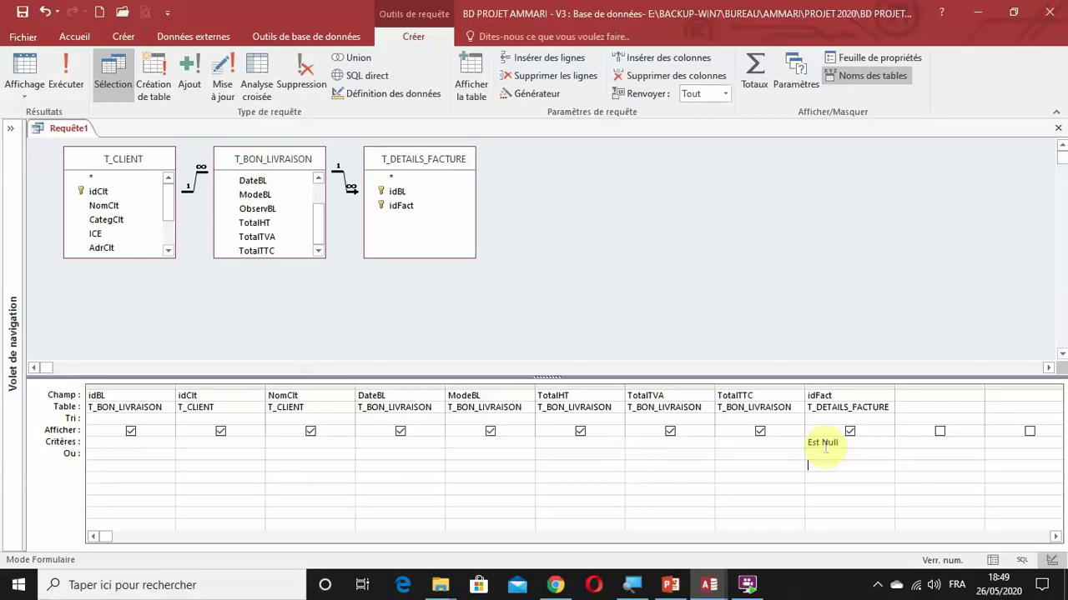
{"action": "left_click", "coordinate": [66, 75]}
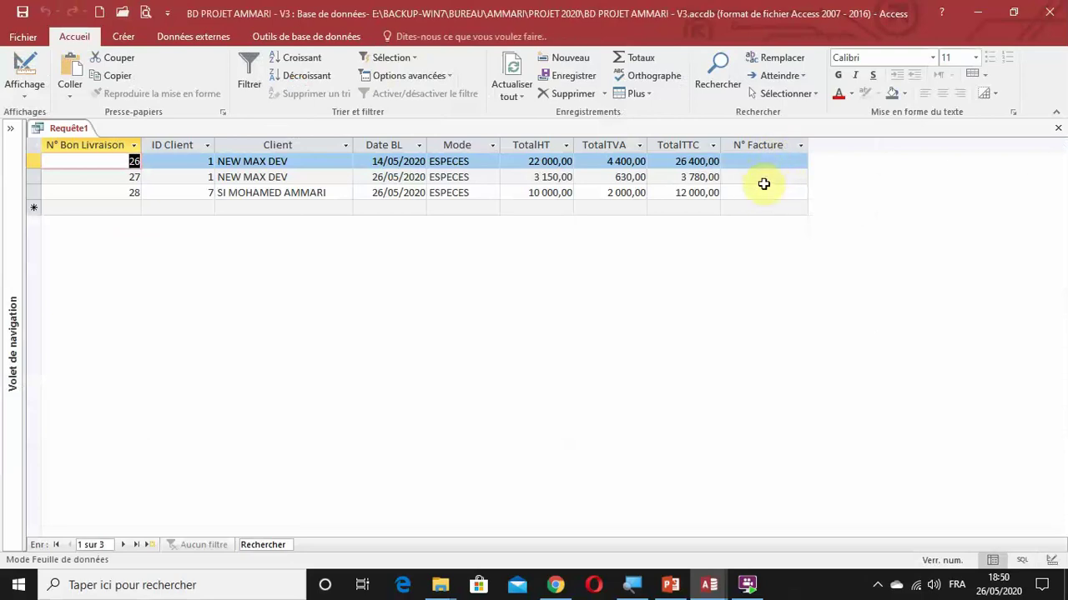
Step: Return the query to design view and open the F_AJOUT_FACTURE form in design view
{"action": "left_click", "coordinate": [31, 70]}
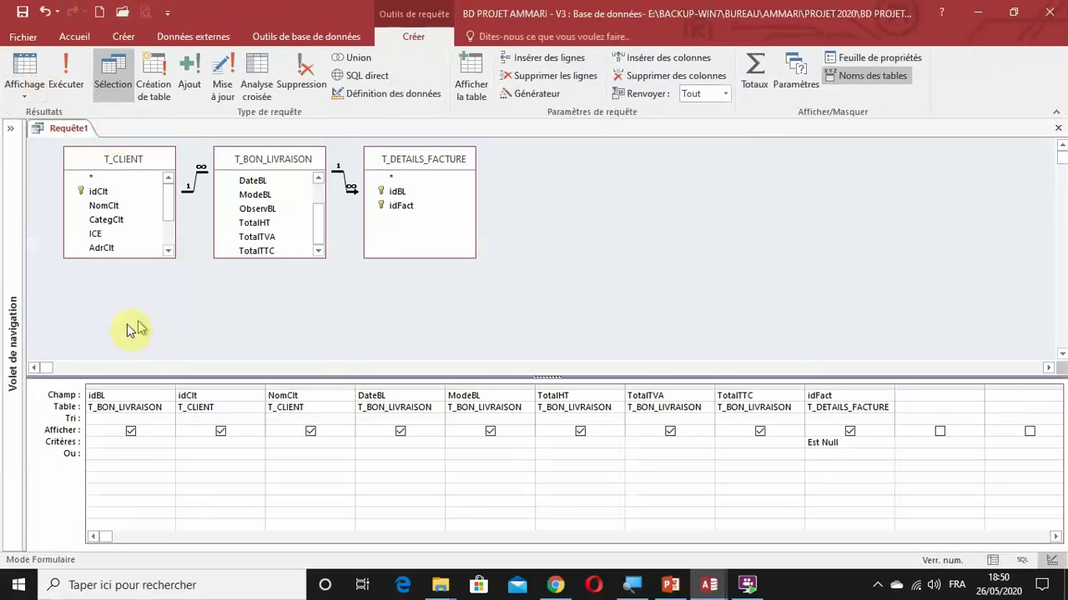
{"action": "left_click", "coordinate": [12, 359]}
{"action": "scroll", "coordinate": [73, 509], "scroll_direction": "down", "scroll_amount": 3}
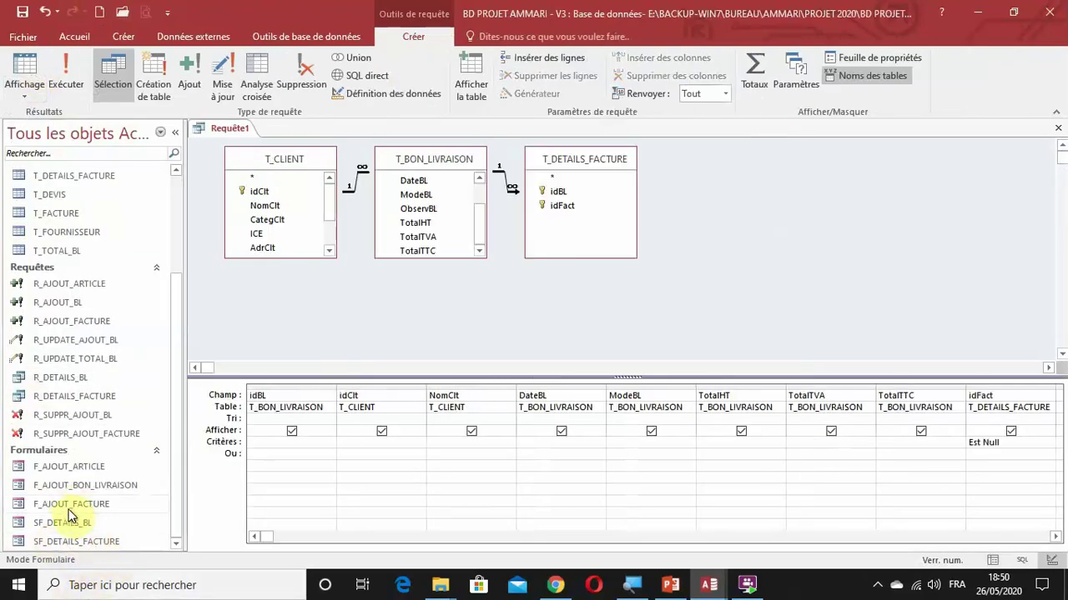
{"action": "right_click", "coordinate": [71, 503]}
{"action": "left_click", "coordinate": [134, 338]}
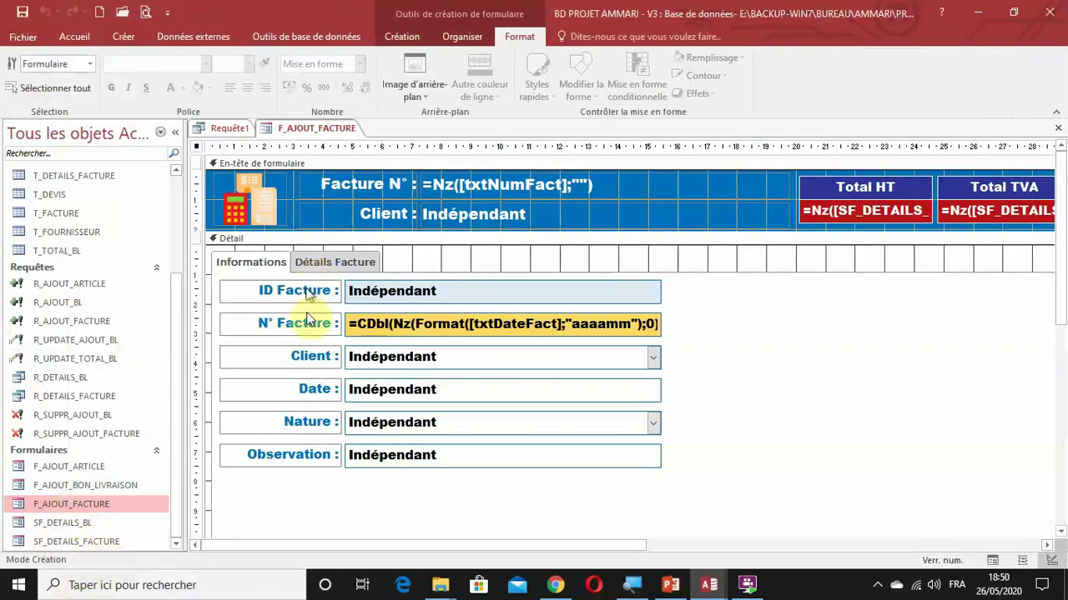
Step: Build the query's idClt criterion as Formulaires![F_AJOUT_FACTURE]![txtidClt] with the expression builder, and run the query
{"action": "left_click", "coordinate": [208, 128]}
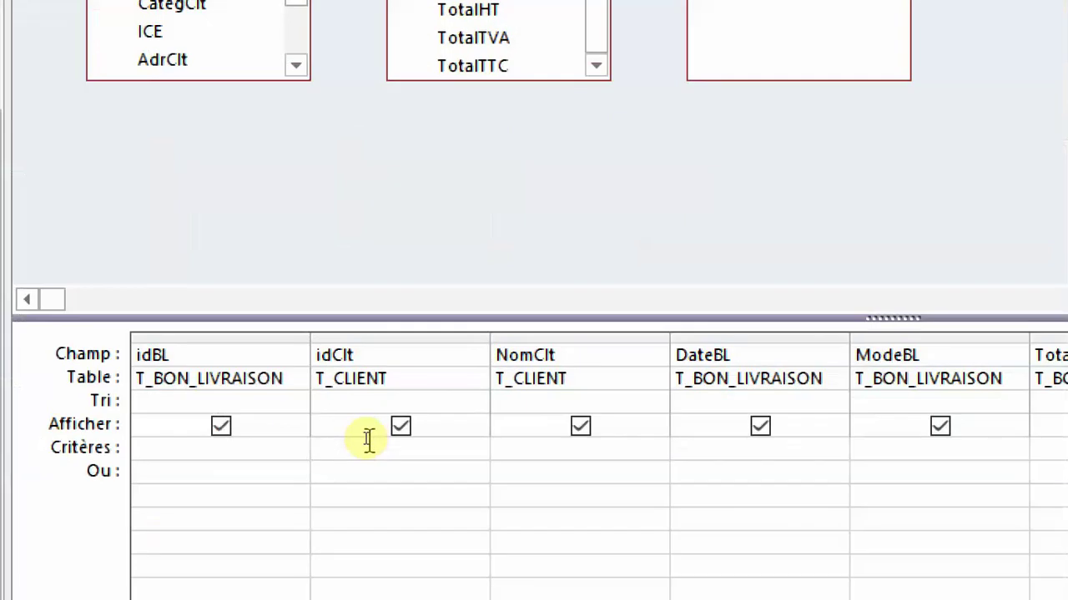
{"action": "right_click", "coordinate": [368, 440]}
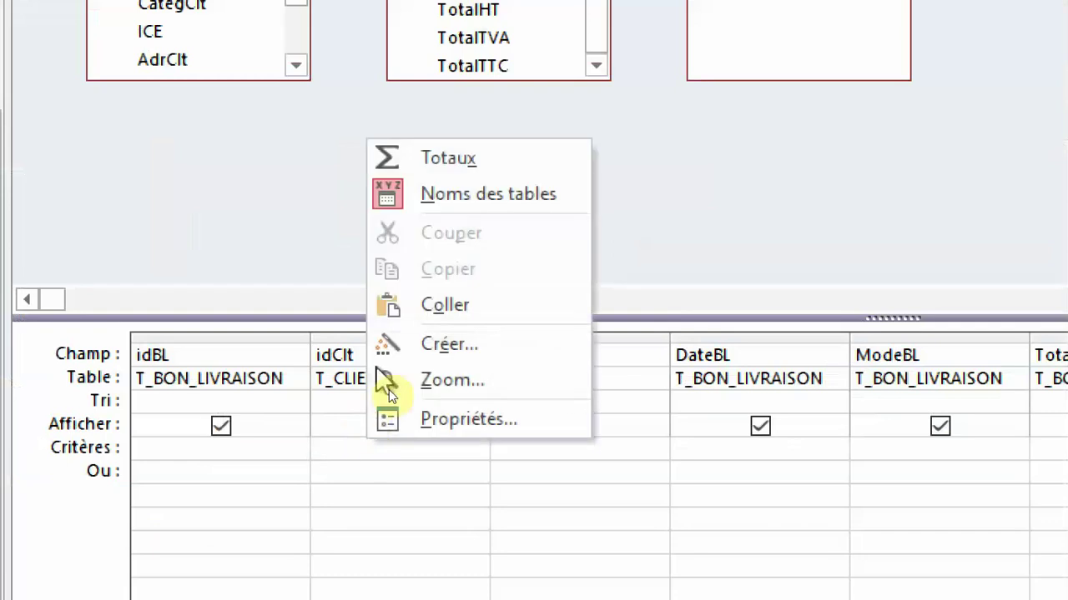
{"action": "left_click", "coordinate": [445, 350]}
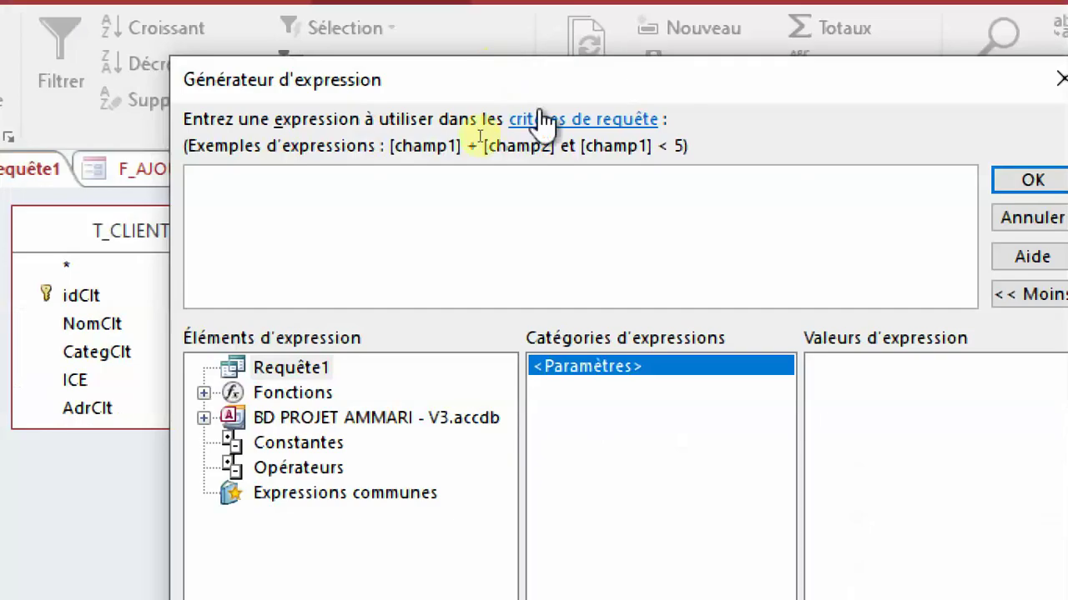
{"action": "double_click", "coordinate": [400, 415]}
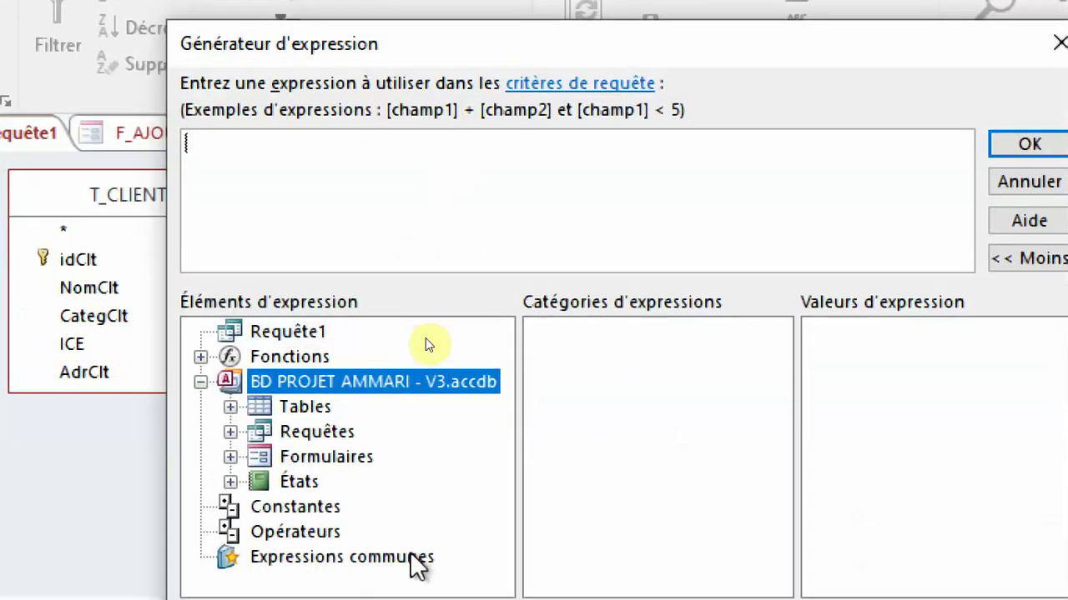
{"action": "double_click", "coordinate": [347, 459]}
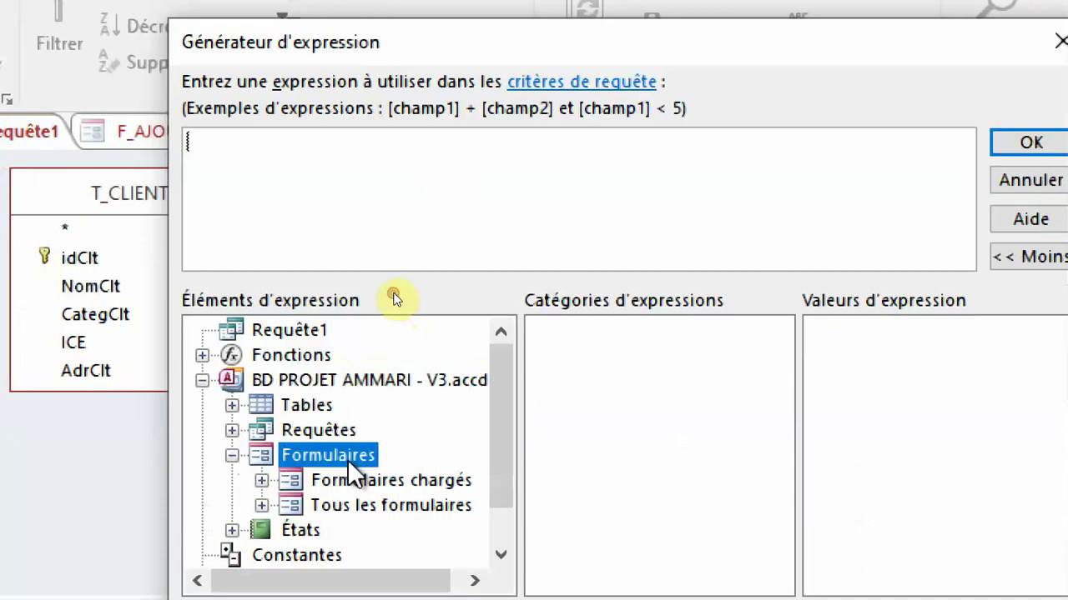
{"action": "double_click", "coordinate": [413, 479]}
{"action": "left_click", "coordinate": [427, 506]}
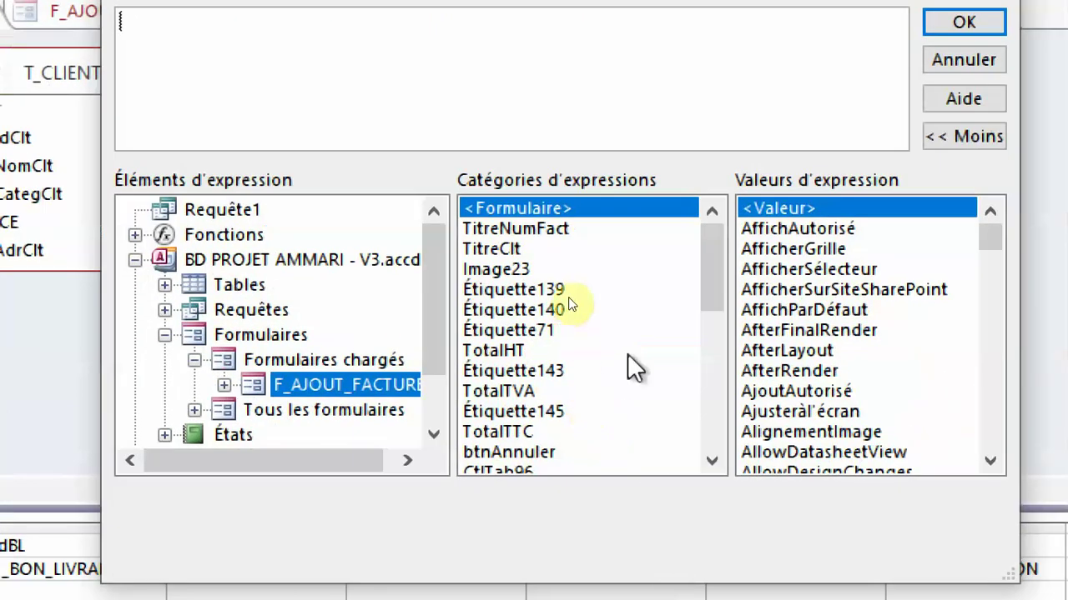
{"action": "left_click_drag", "start_coordinate": [719, 254], "coordinate": [717, 316]}
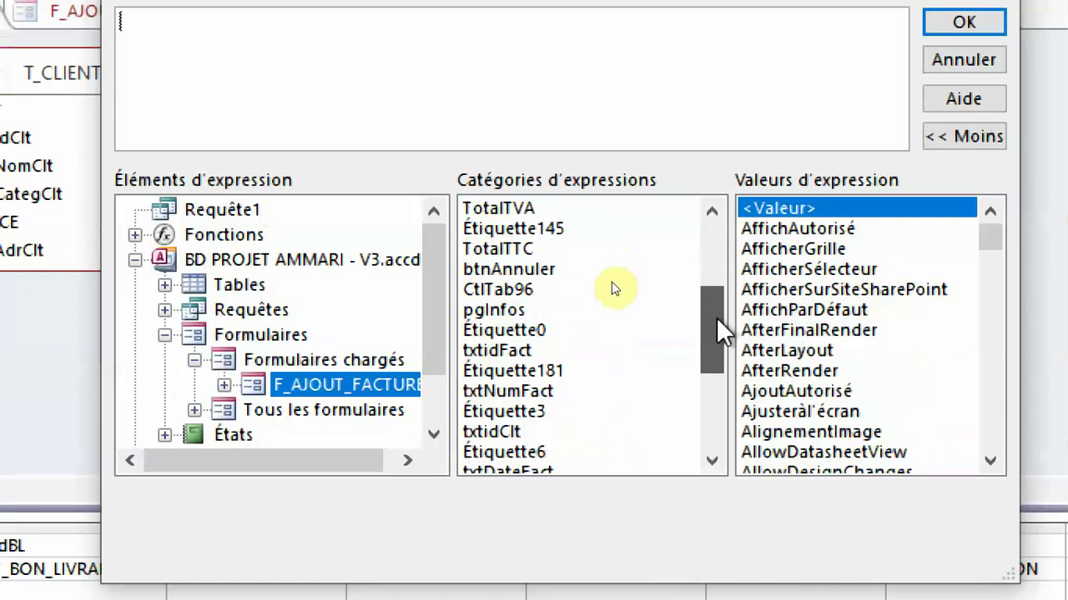
{"action": "left_click", "coordinate": [513, 431]}
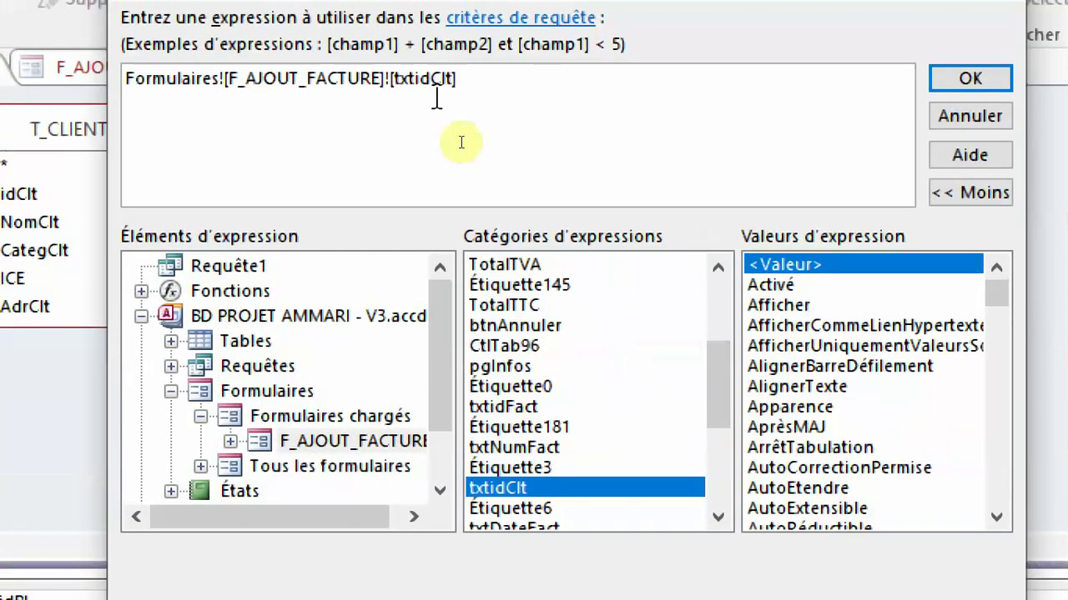
{"action": "left_click", "coordinate": [972, 77]}
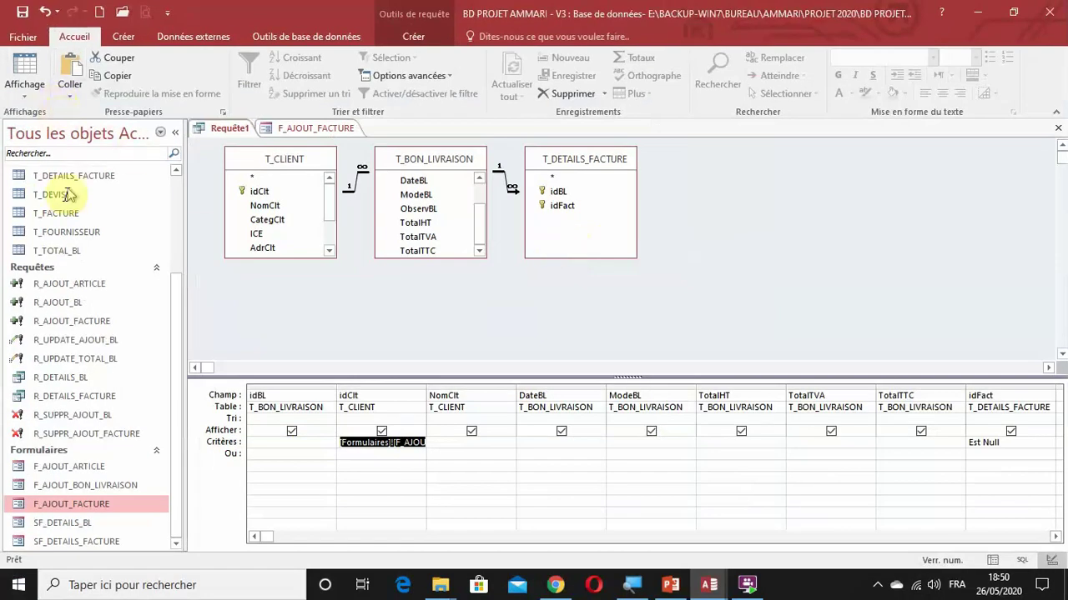
{"action": "left_click", "coordinate": [412, 35]}
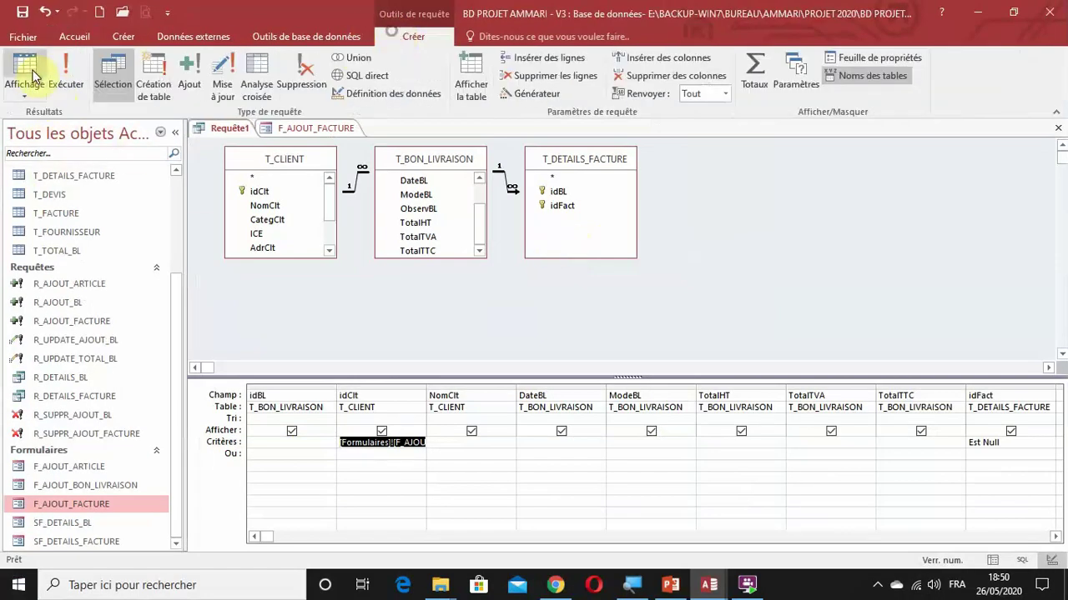
{"action": "left_click", "coordinate": [65, 77]}
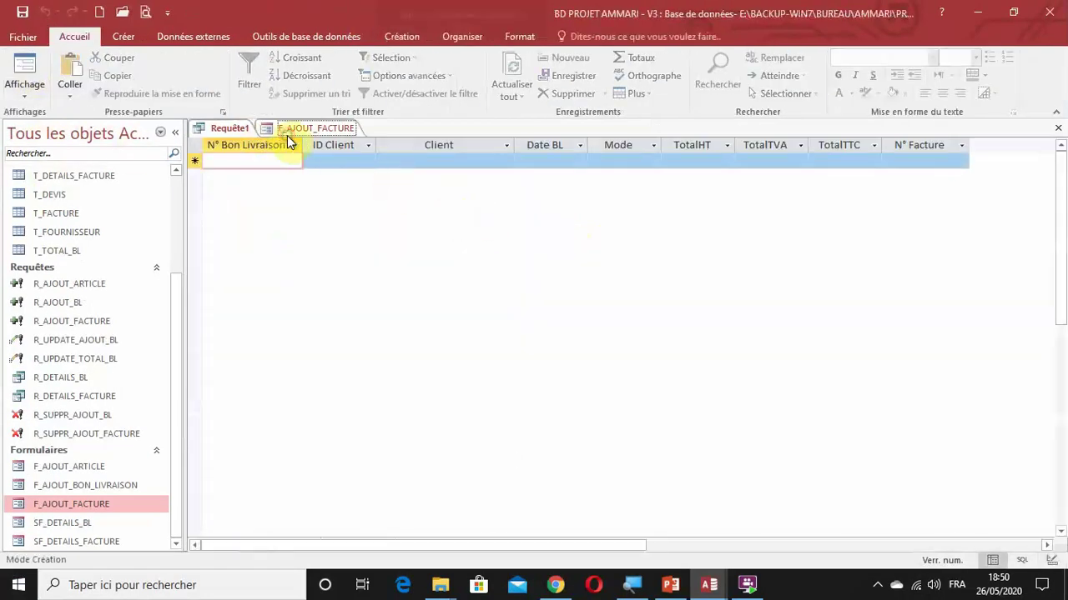
Step: Switch the F_AJOUT_FACTURE form from design view to form view
{"action": "left_click", "coordinate": [287, 133]}
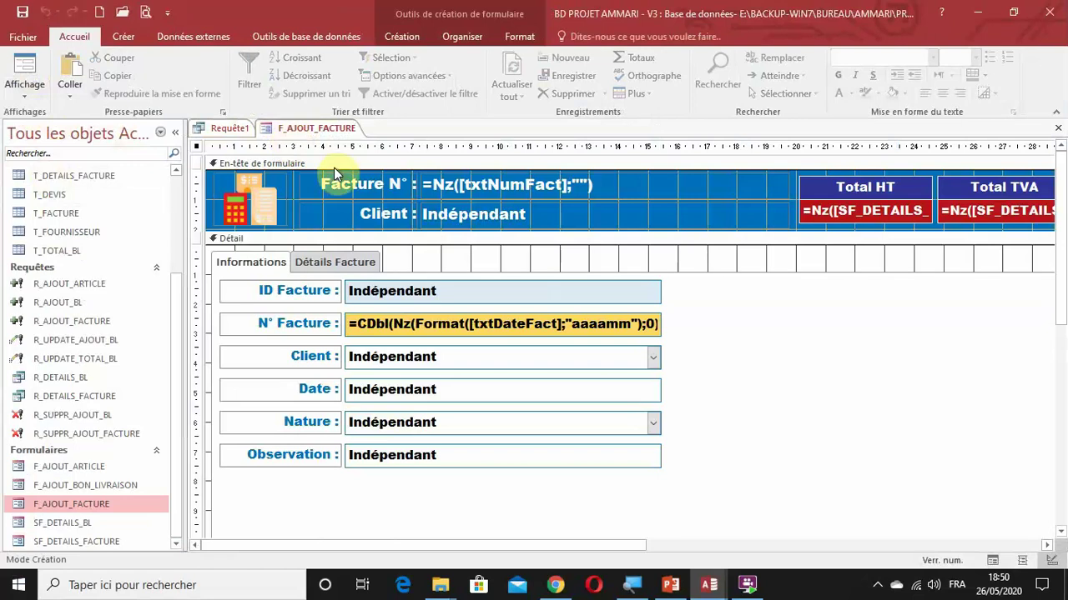
{"action": "left_click", "coordinate": [27, 98]}
{"action": "left_click", "coordinate": [52, 121]}
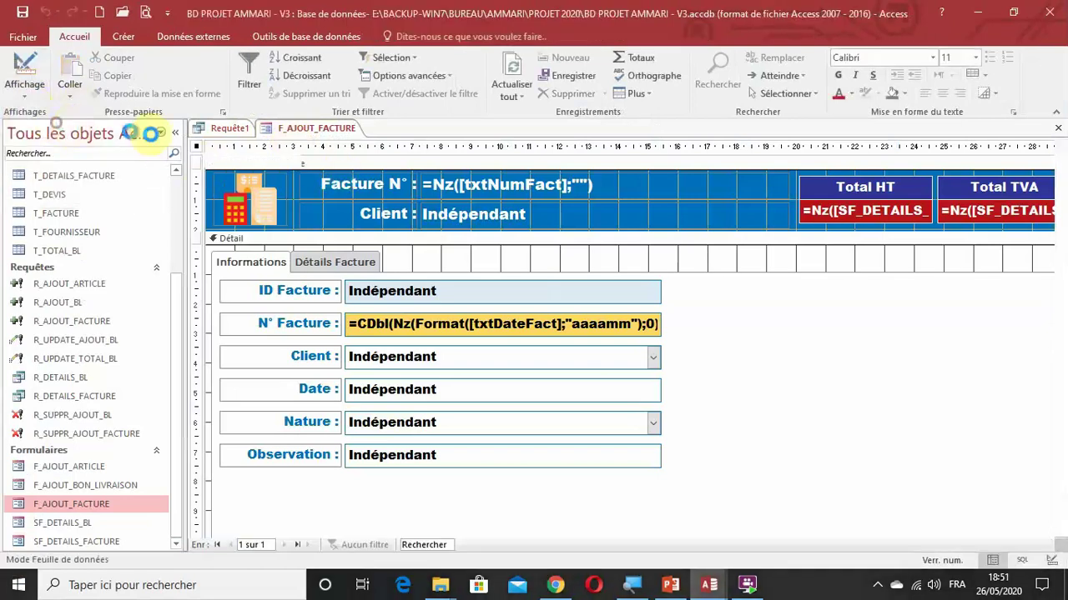
Step: Choose NEW MAX DEV as the invoice client, move the form aside and rerun the query to check its filtering
{"action": "left_click", "coordinate": [448, 196]}
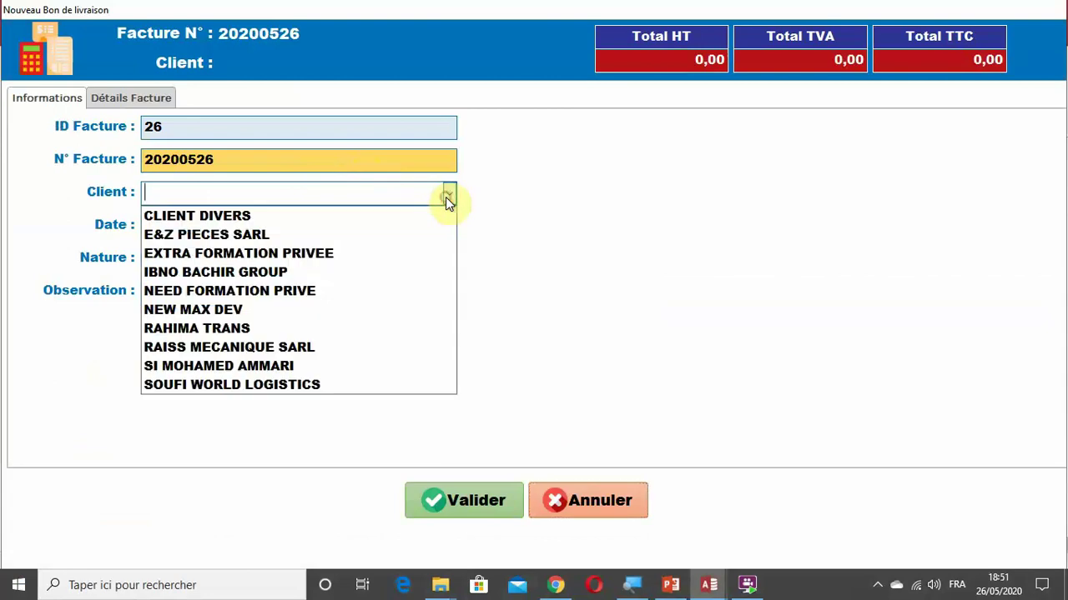
{"action": "left_click", "coordinate": [248, 309]}
{"action": "left_click_drag", "start_coordinate": [326, 11], "coordinate": [705, 99]}
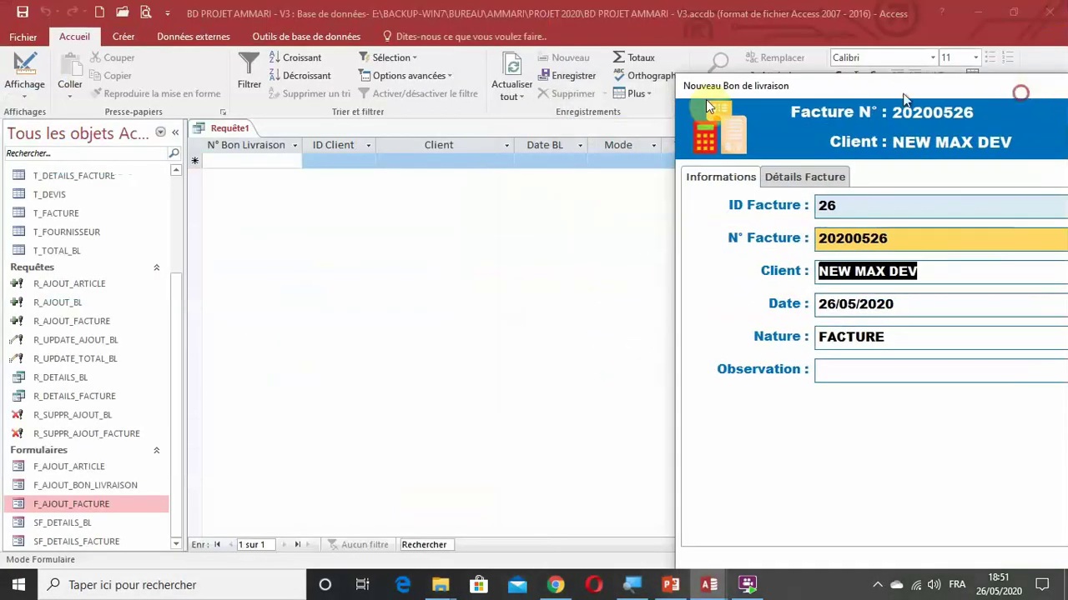
{"action": "left_click", "coordinate": [25, 71]}
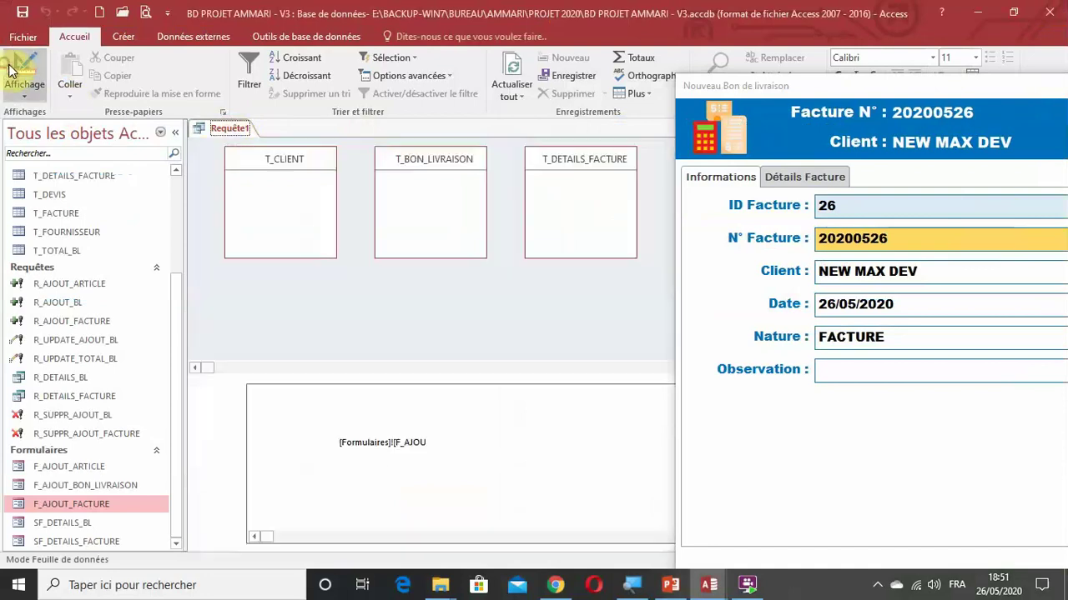
{"action": "left_click", "coordinate": [74, 77]}
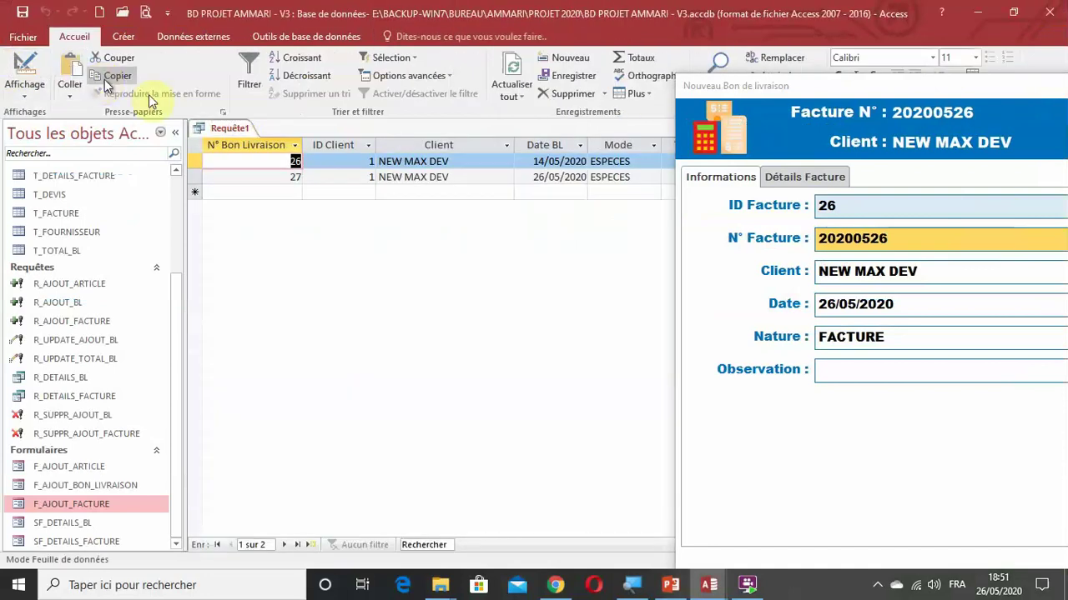
Step: Collapse the navigation pane and save the query as R_BL_SANS_FACTURE
{"action": "left_click", "coordinate": [171, 133]}
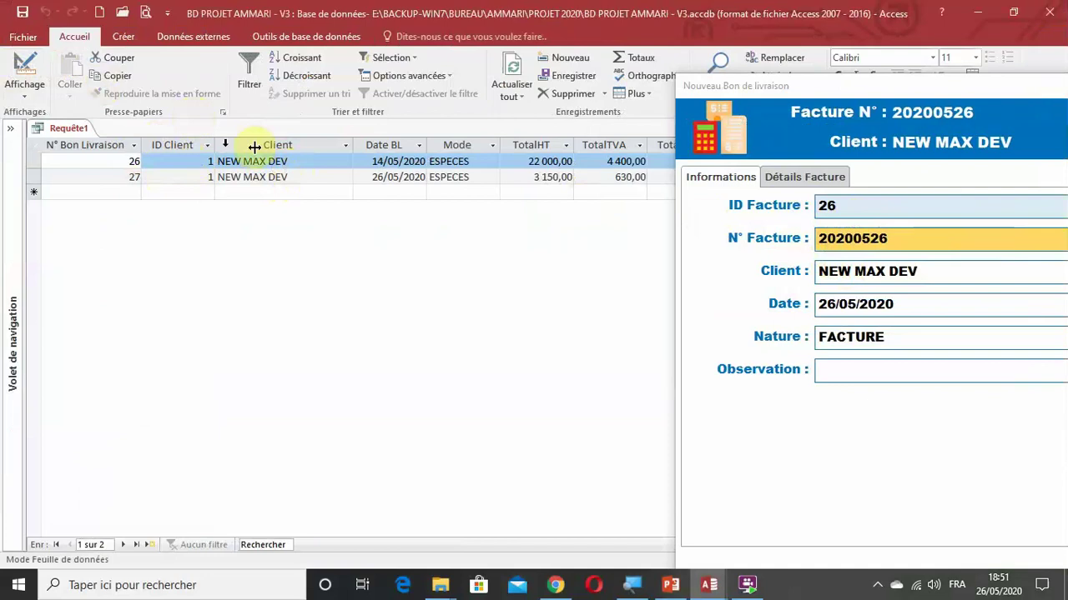
{"action": "left_click", "coordinate": [23, 12]}
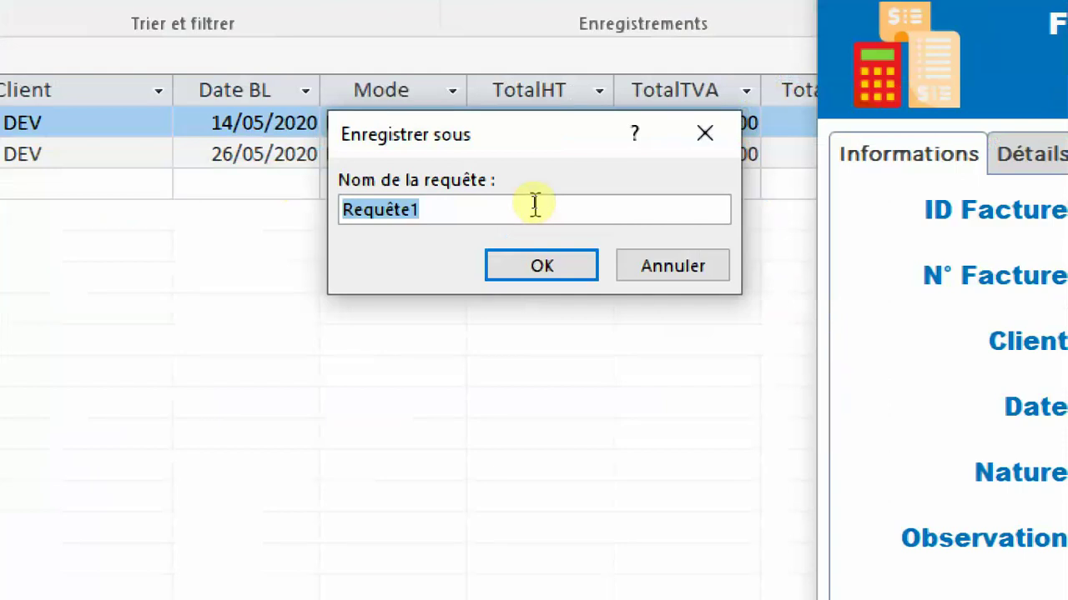
{"action": "type", "text": "R_BL_SANS_FACTURE"}
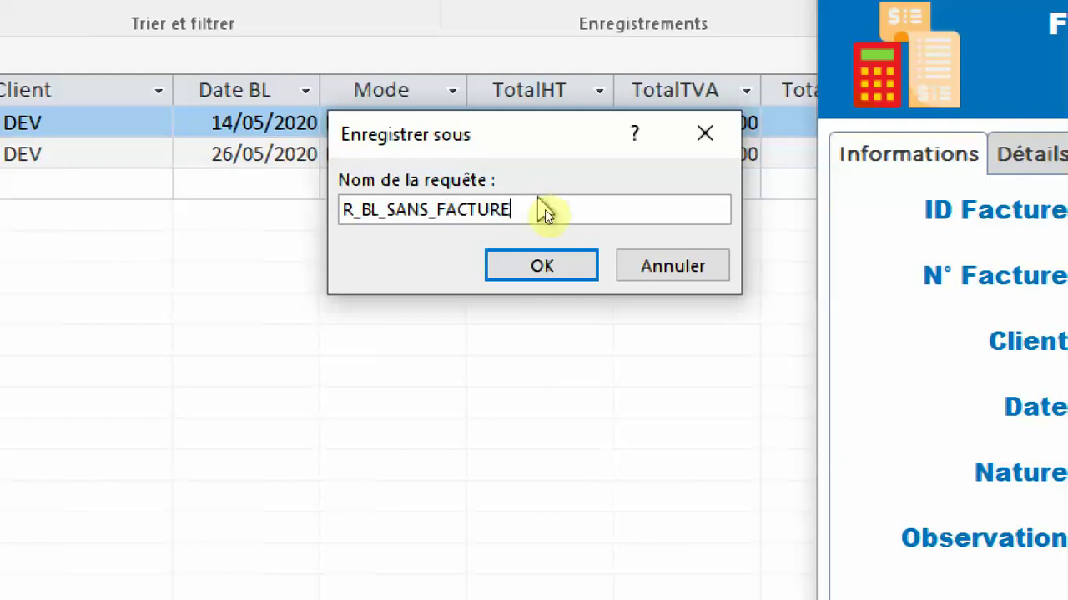
{"action": "left_click", "coordinate": [539, 265]}
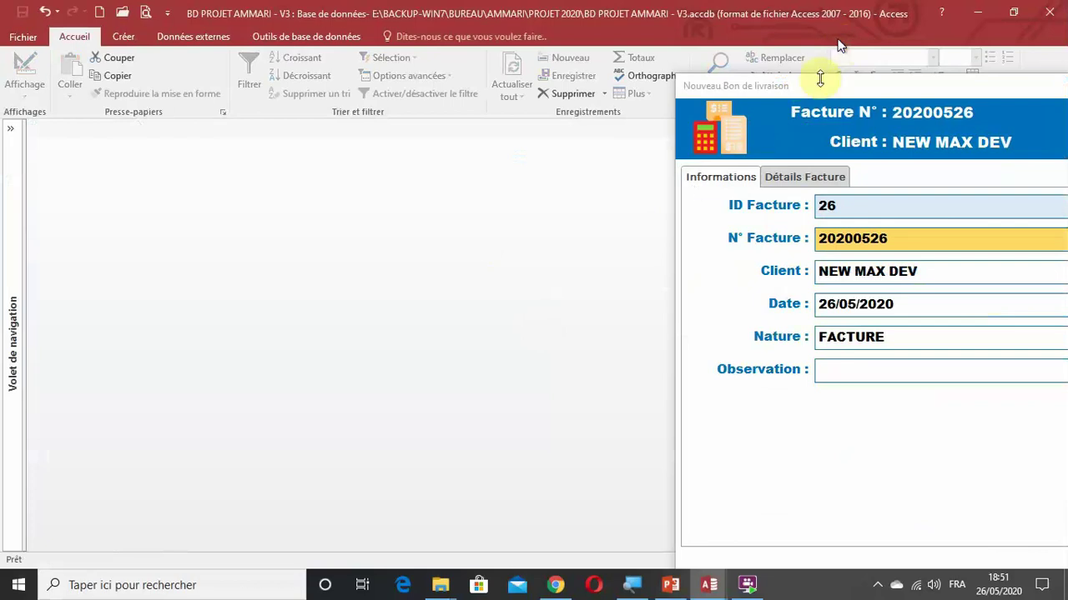
Step: Cancel the test invoice in the F_AJOUT_FACTURE form and expand the navigation pane again
{"action": "left_click_drag", "start_coordinate": [819, 83], "coordinate": [268, 17]}
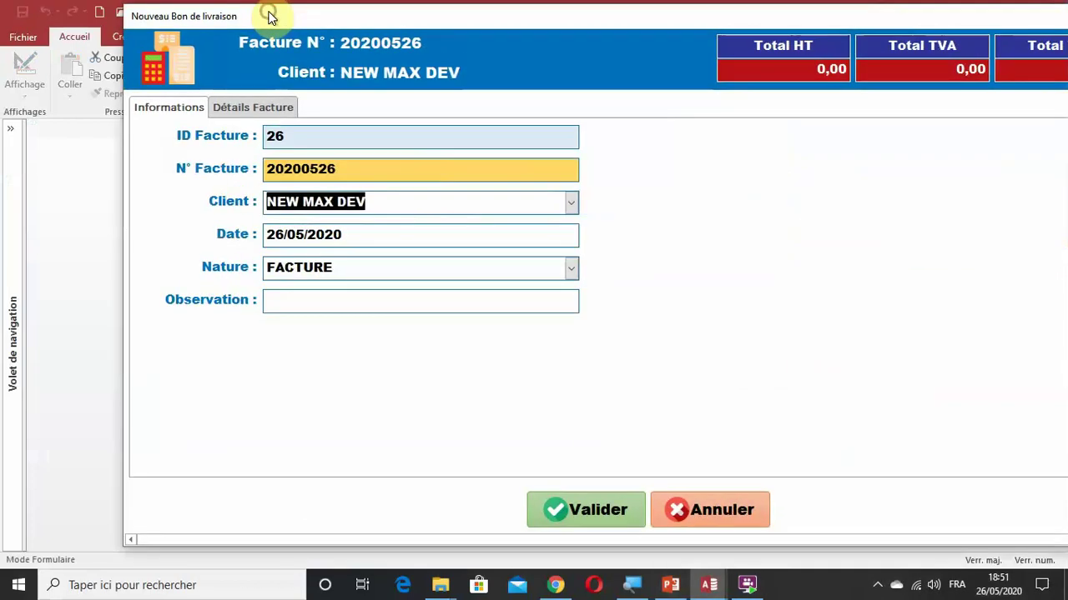
{"action": "left_click", "coordinate": [722, 510]}
{"action": "left_click", "coordinate": [8, 375]}
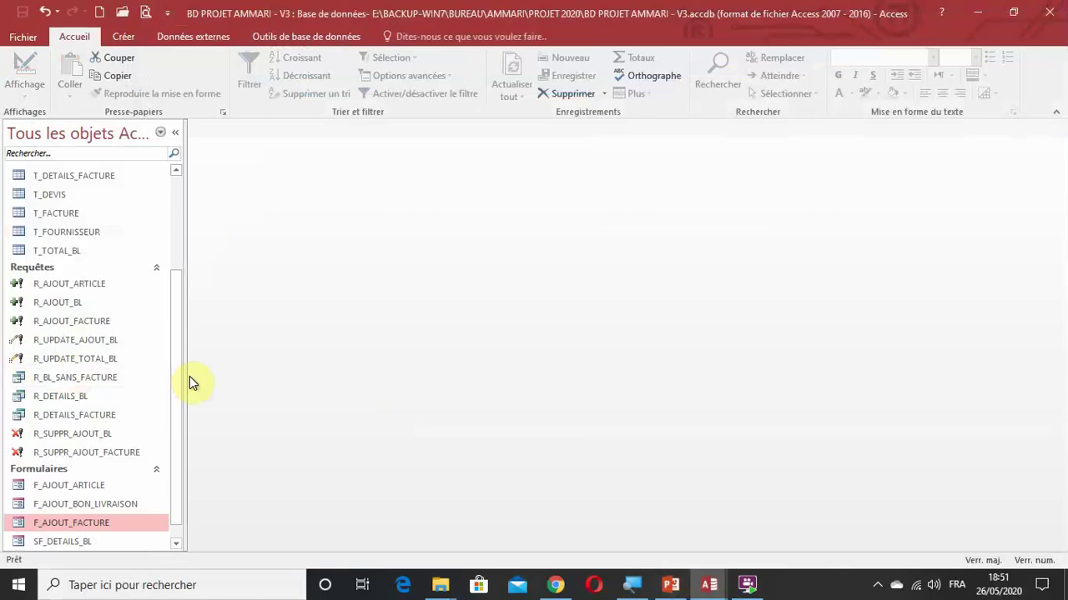
Step: Copy the SF_DETAILS_FACTURE form from the list of forms
{"action": "scroll", "coordinate": [161, 483], "scroll_direction": "down", "scroll_amount": 1}
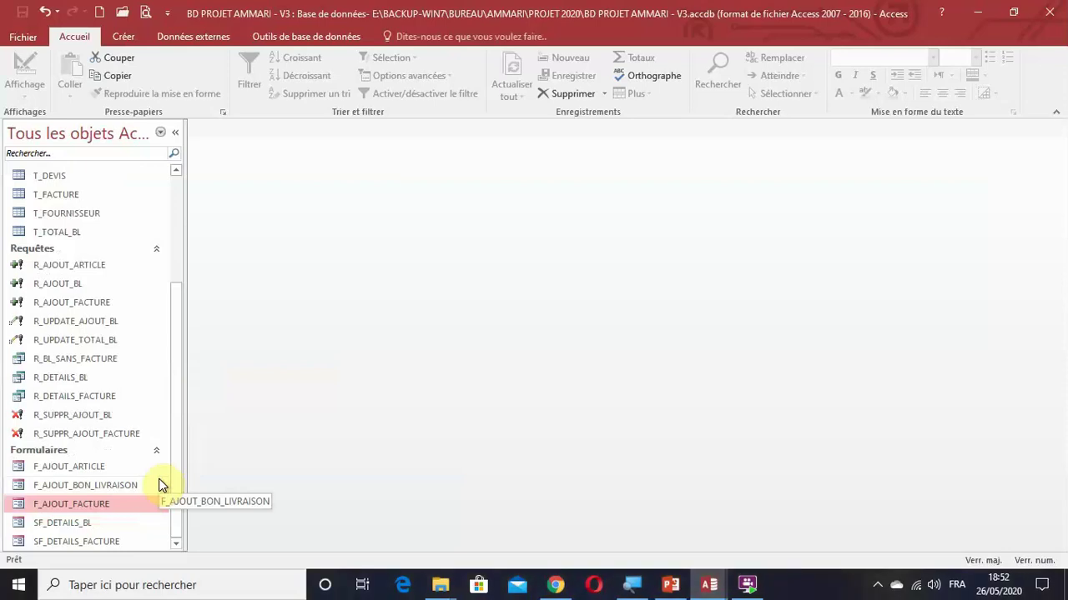
{"action": "right_click", "coordinate": [73, 544]}
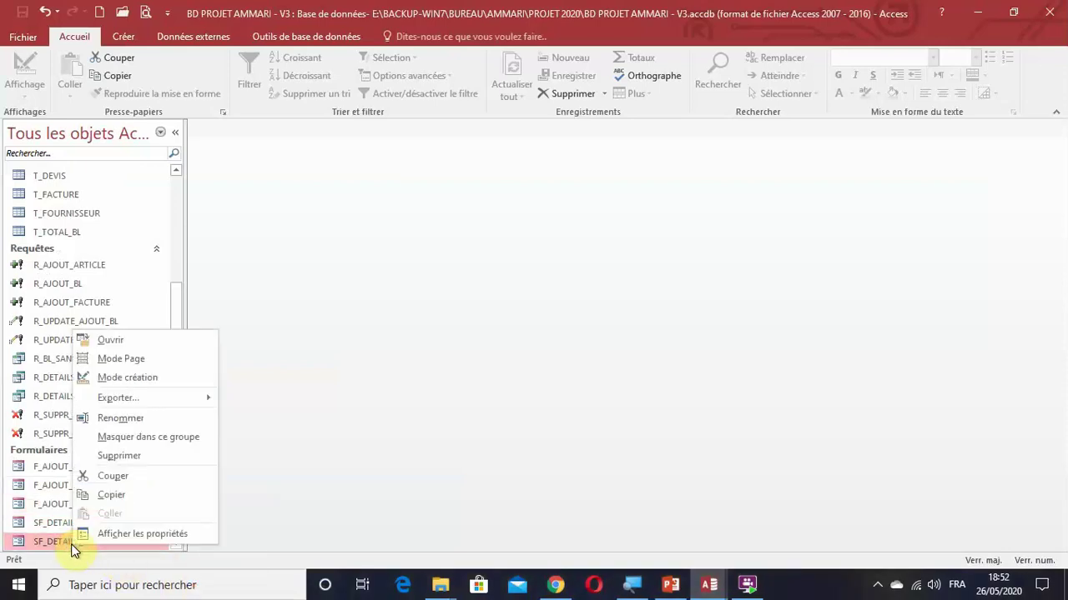
{"action": "left_click", "coordinate": [41, 541]}
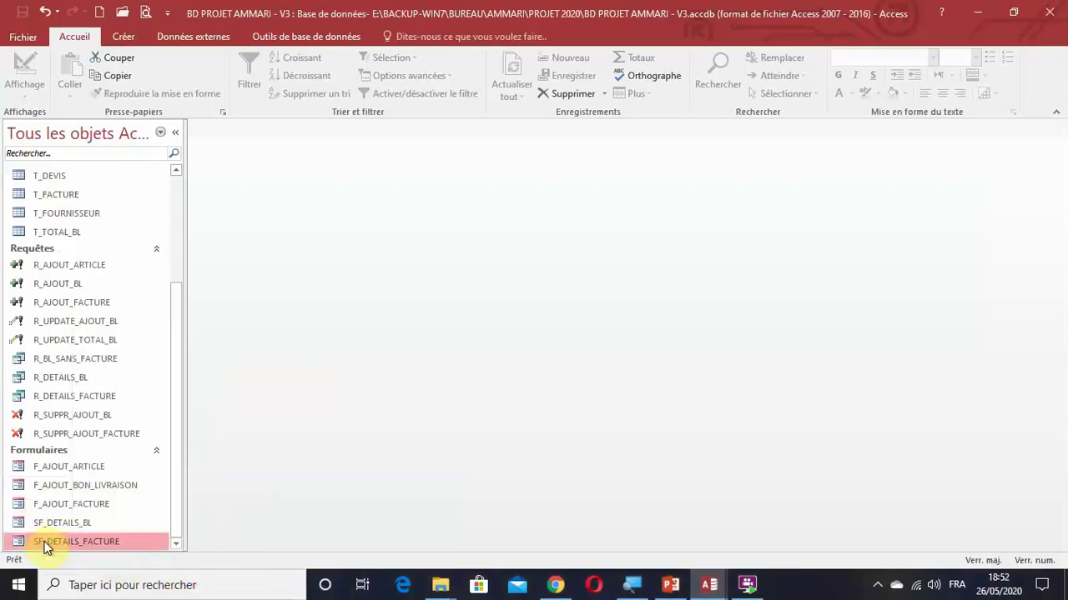
{"action": "right_click", "coordinate": [56, 543]}
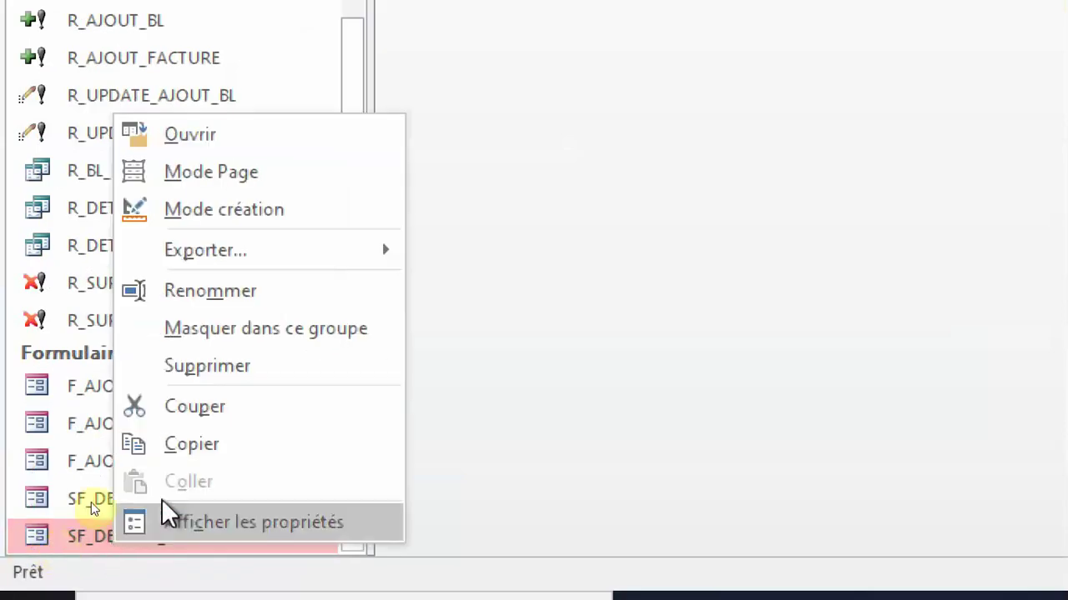
{"action": "left_click", "coordinate": [220, 443]}
Step: Paste the copied form as a new form named F_BL_SANS_FACTURE
{"action": "right_click", "coordinate": [194, 540]}
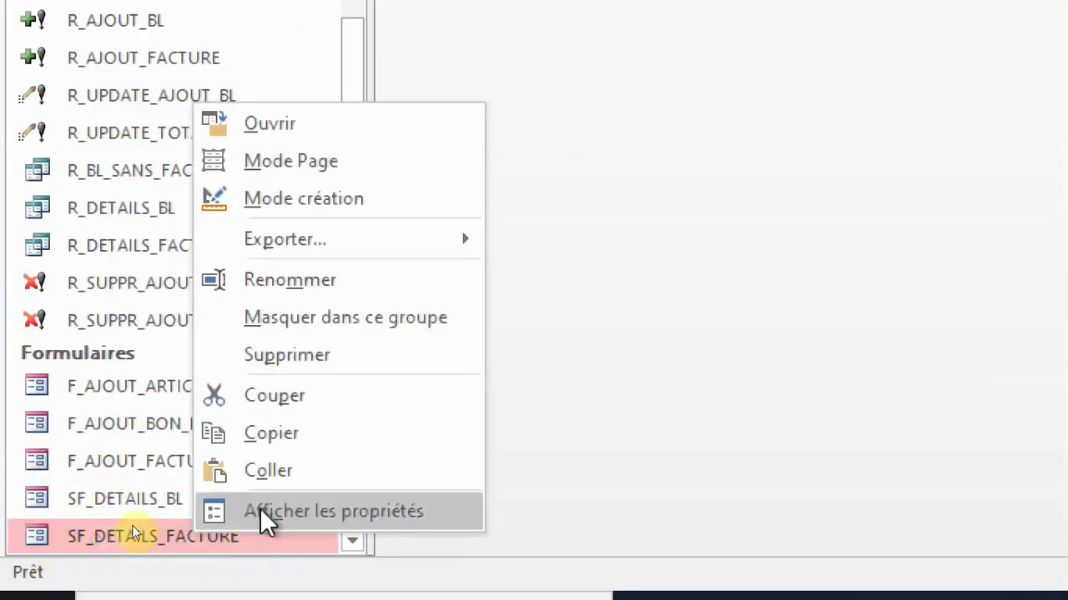
{"action": "left_click", "coordinate": [283, 476]}
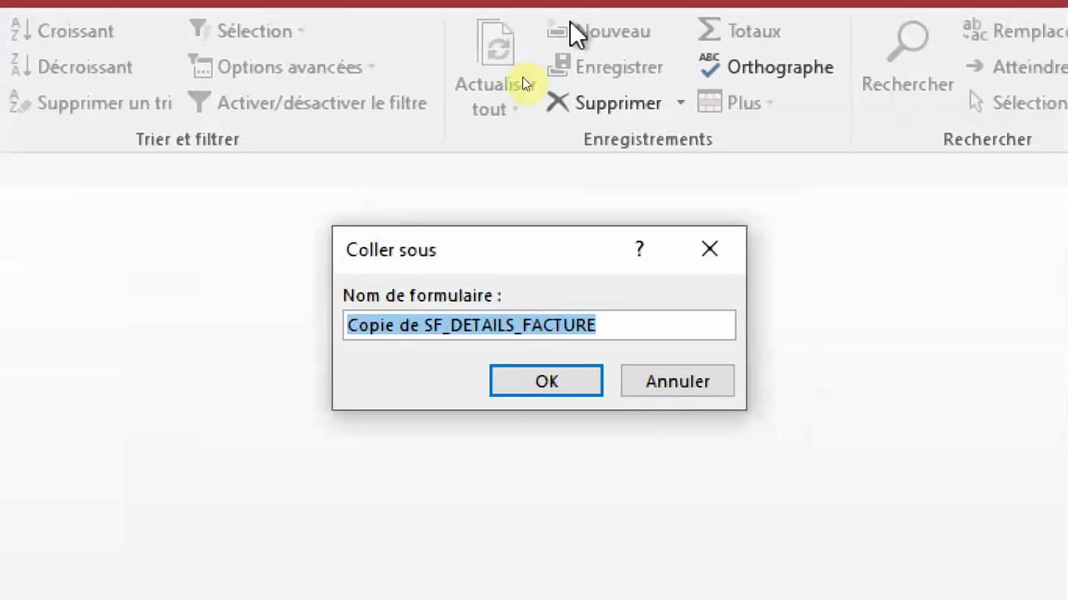
{"action": "left_click", "coordinate": [435, 329]}
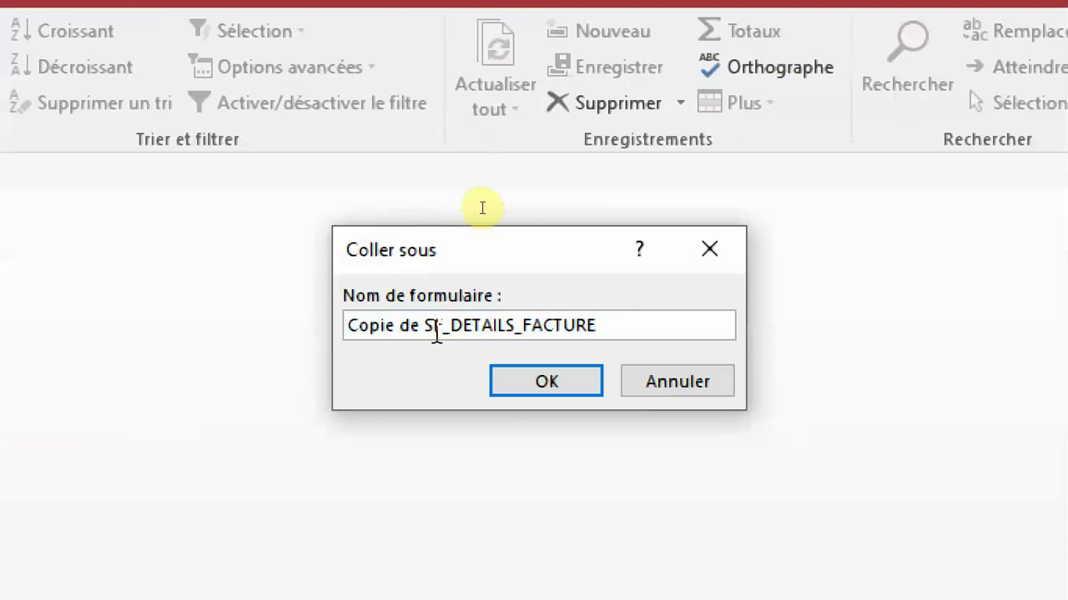
{"action": "key", "text": "BackSpace"}
{"action": "key", "text": "BackSpace"}
{"action": "key", "text": "BackSpace"}
{"action": "key", "text": "BackSpace"}
{"action": "key", "text": "BackSpace"}
{"action": "key", "text": "BackSpace"}
{"action": "key", "text": "BackSpace"}
{"action": "key", "text": "BackSpace"}
{"action": "key", "text": "BackSpace"}
{"action": "key", "text": "BackSpace"}
{"action": "left_click", "coordinate": [530, 327]}
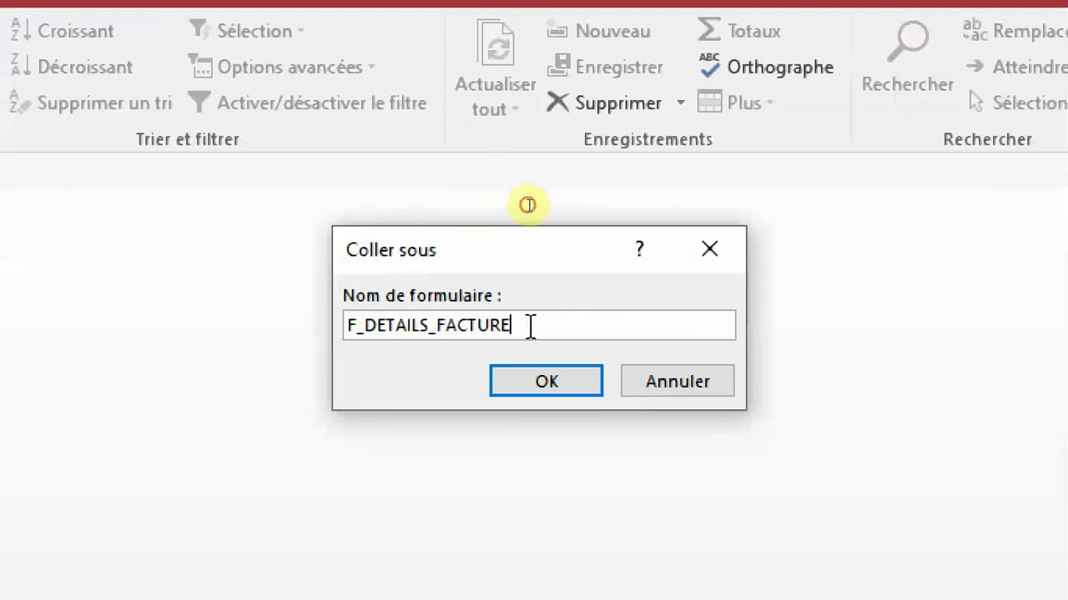
{"action": "left_click_drag", "start_coordinate": [530, 327], "coordinate": [375, 334]}
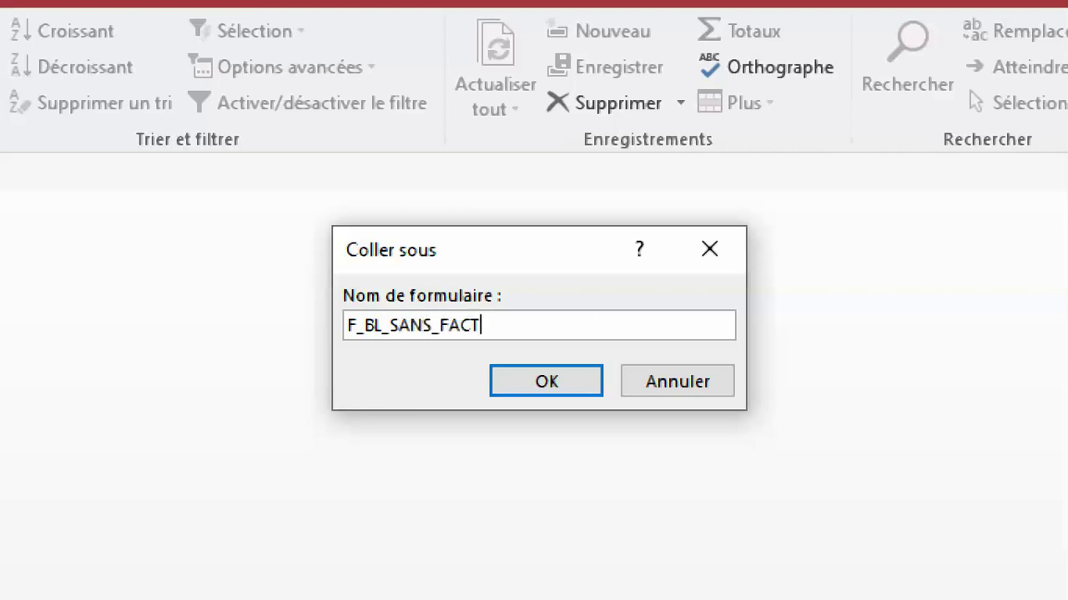
{"action": "left_click", "coordinate": [557, 382]}
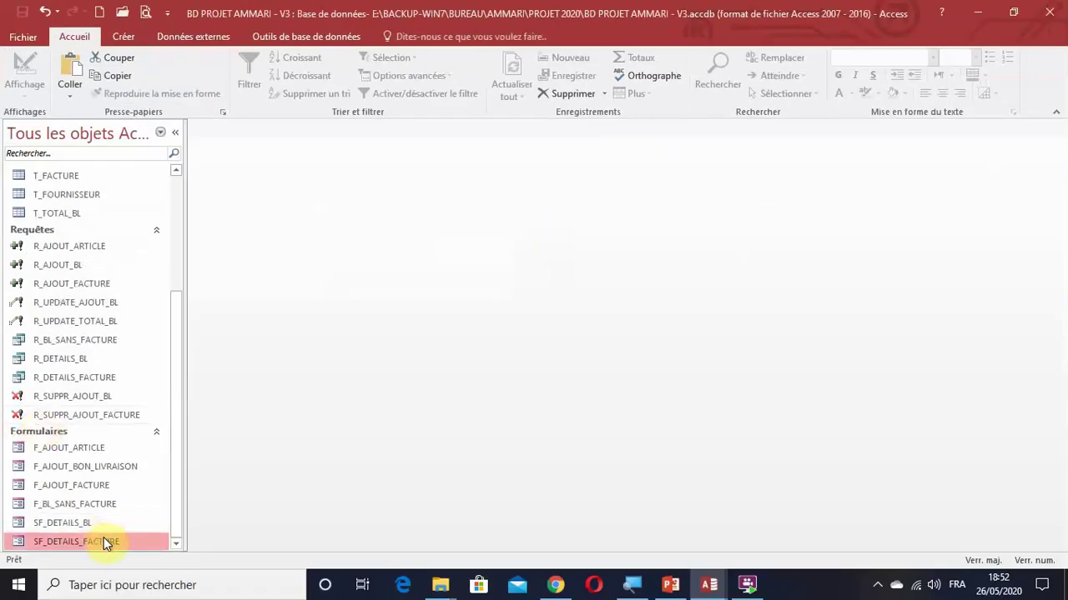
Step: Open the F_BL_SANS_FACTURE form in design view and set its record source to the R_BL_SANS_FACTURE query
{"action": "right_click", "coordinate": [73, 505]}
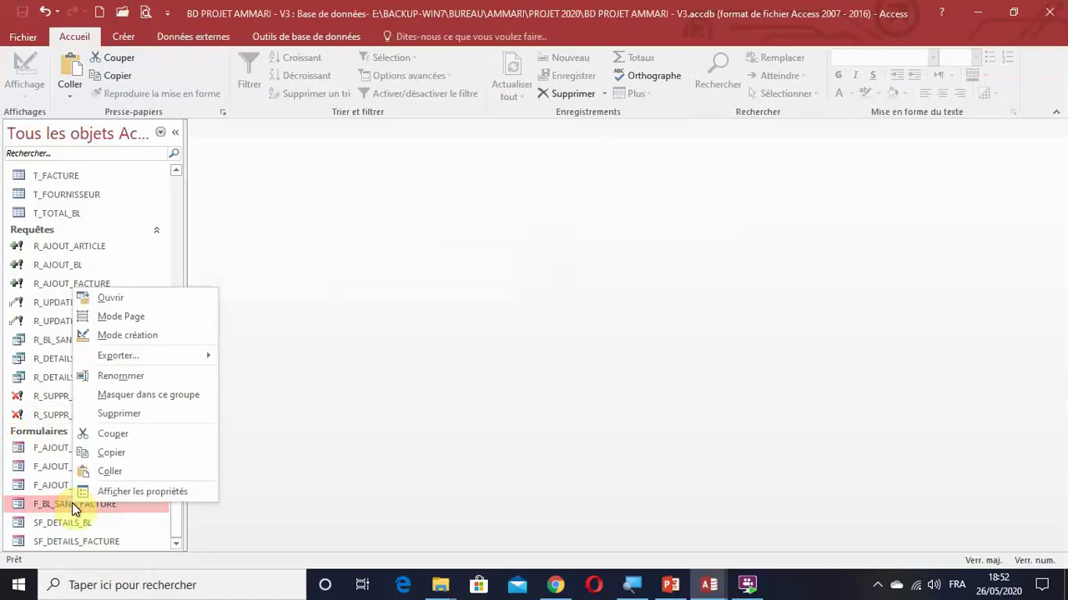
{"action": "left_click", "coordinate": [117, 336]}
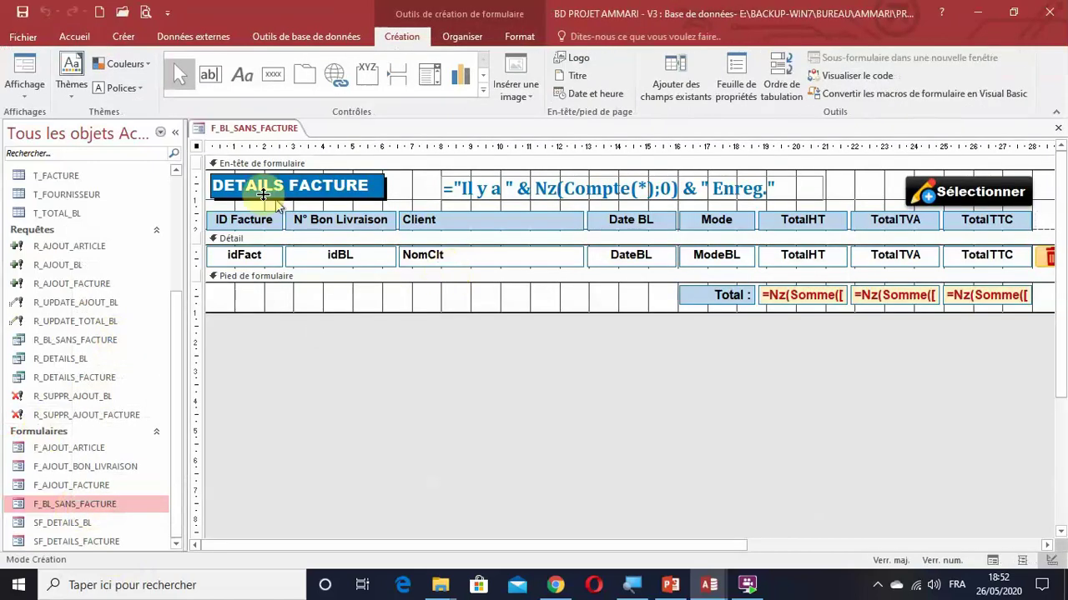
{"action": "double_click", "coordinate": [198, 138]}
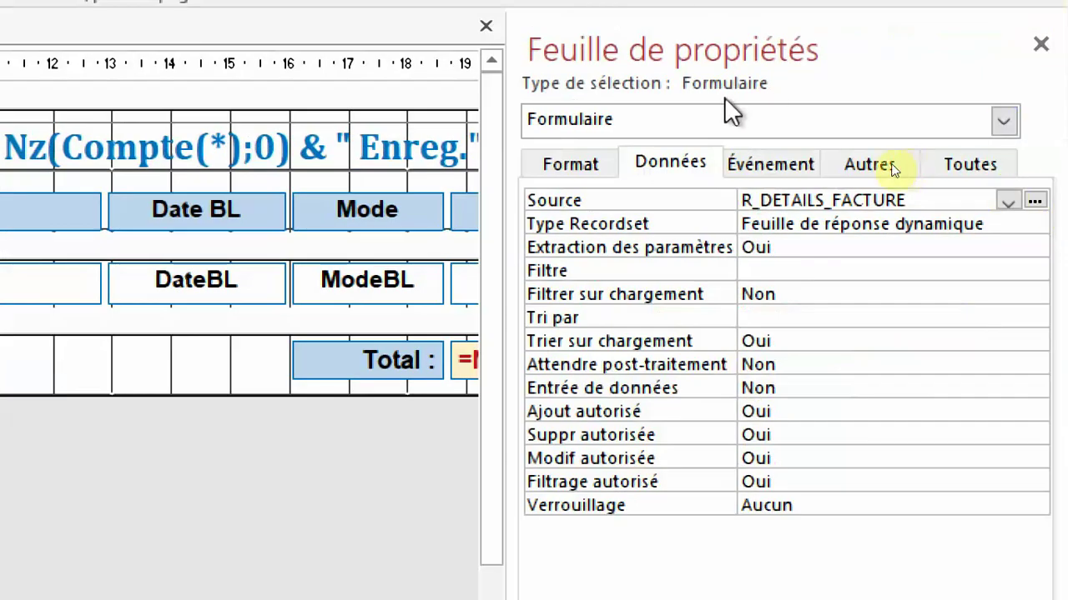
{"action": "left_click", "coordinate": [899, 173]}
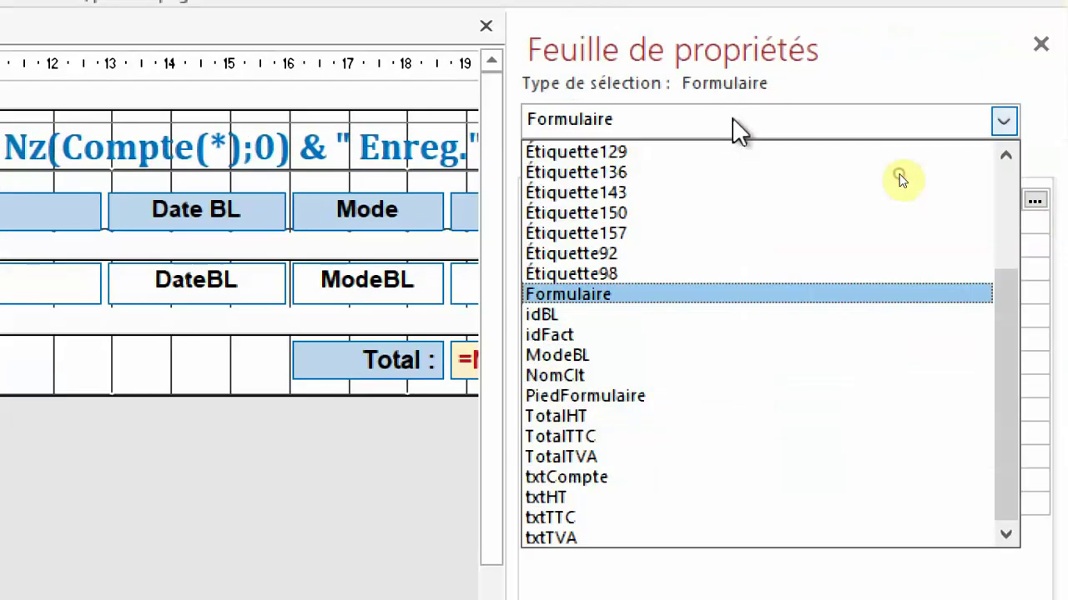
{"action": "left_click", "coordinate": [687, 294]}
{"action": "left_click", "coordinate": [699, 200]}
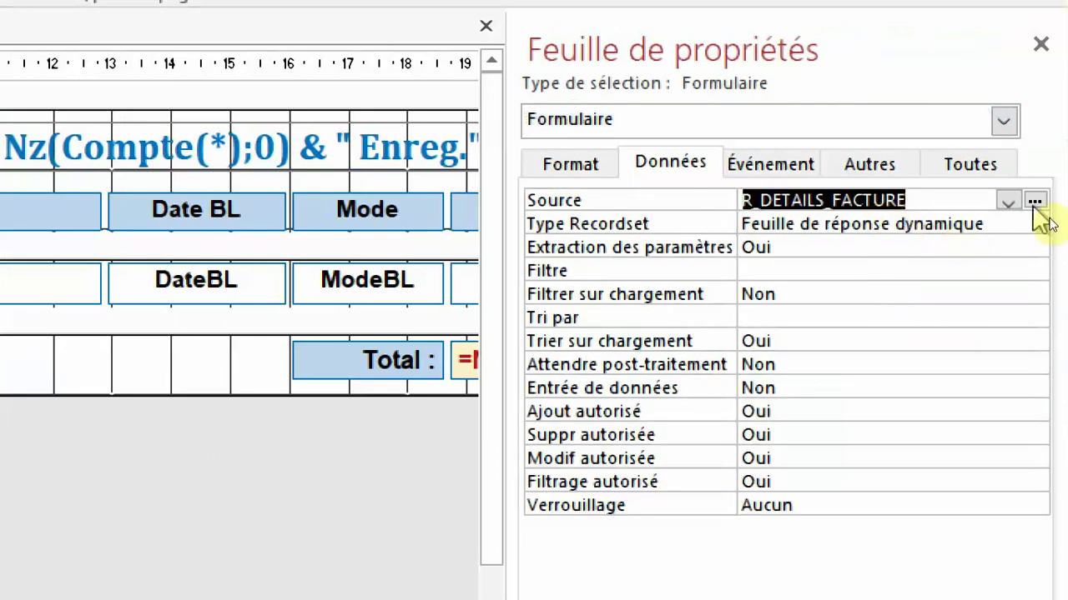
{"action": "left_click", "coordinate": [1008, 201]}
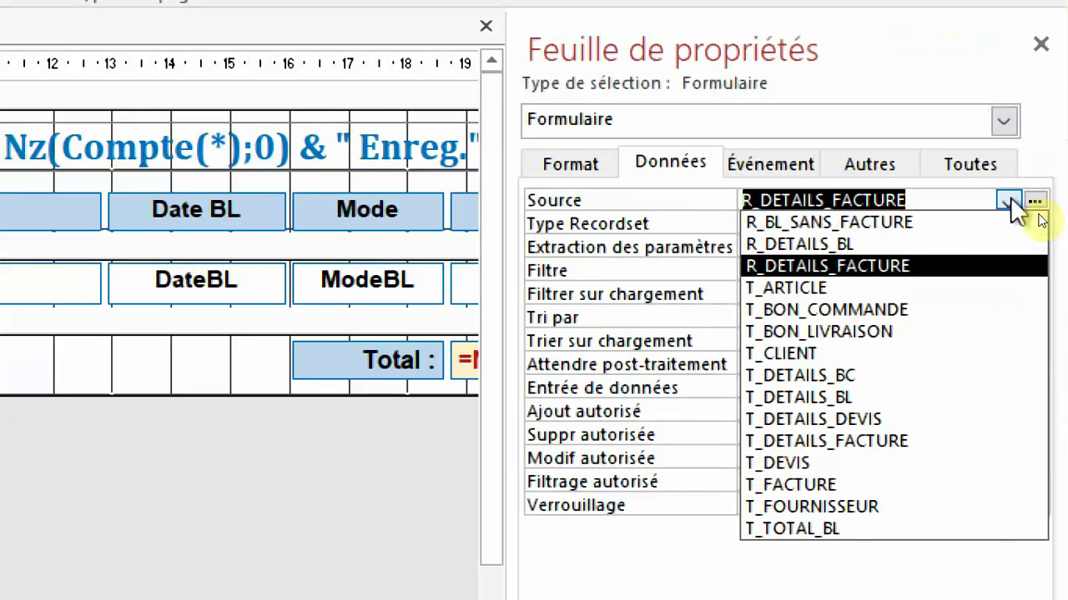
{"action": "left_click", "coordinate": [970, 225]}
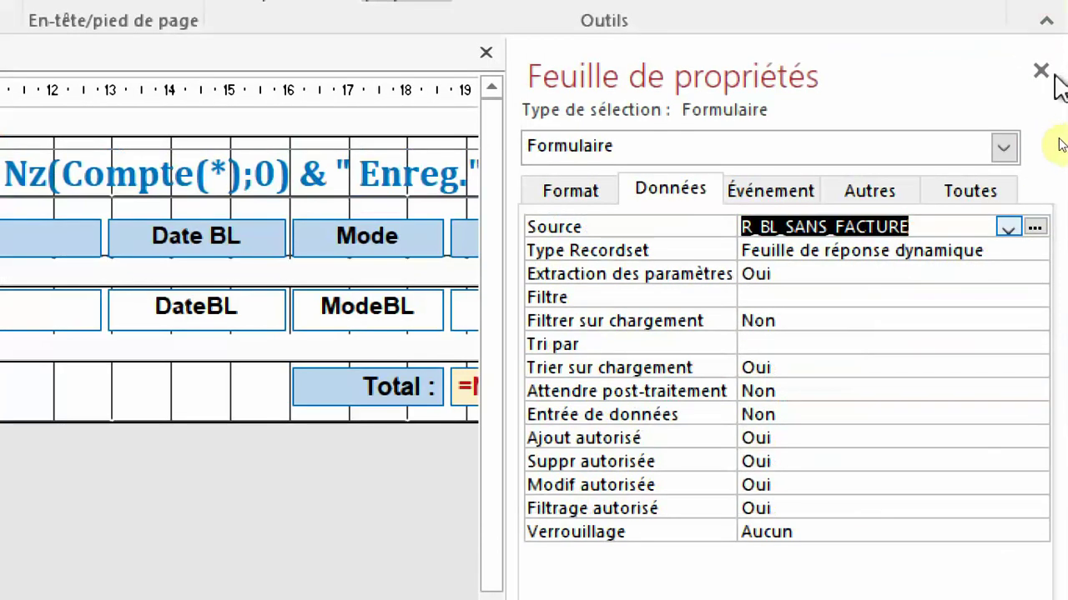
{"action": "left_click", "coordinate": [1040, 43]}
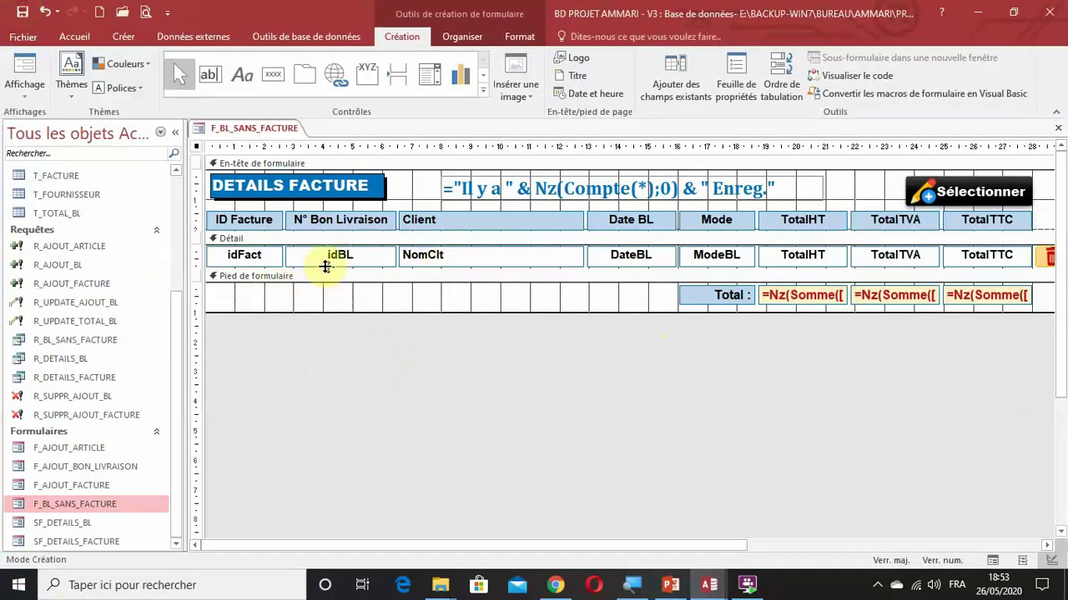
Step: Delete the ID Facture column, with its idFact field, from the F_BL_SANS_FACTURE form layout
{"action": "left_click", "coordinate": [258, 263]}
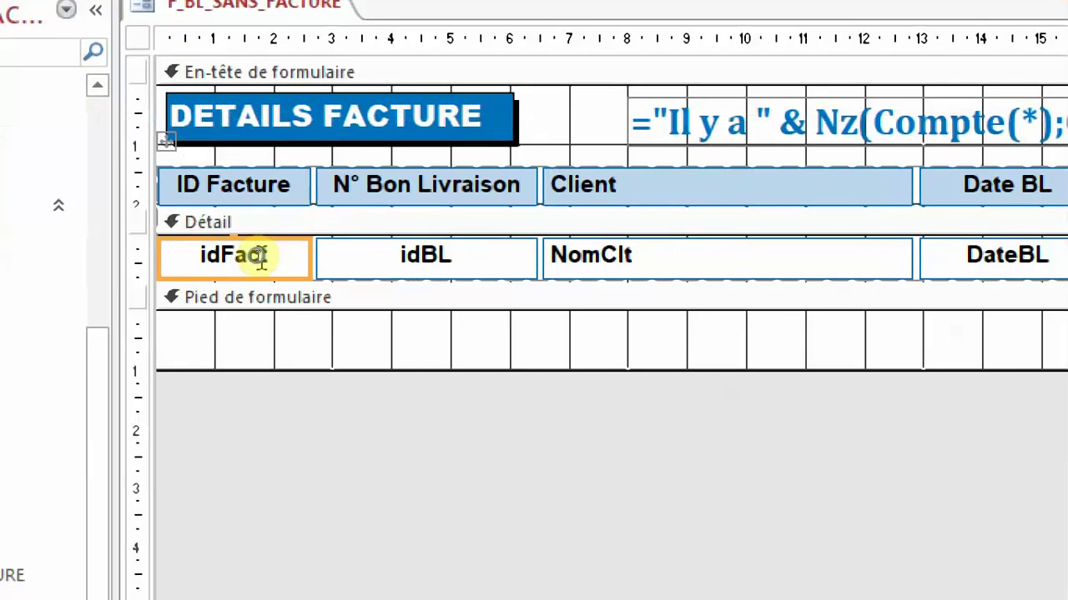
{"action": "right_click", "coordinate": [258, 263]}
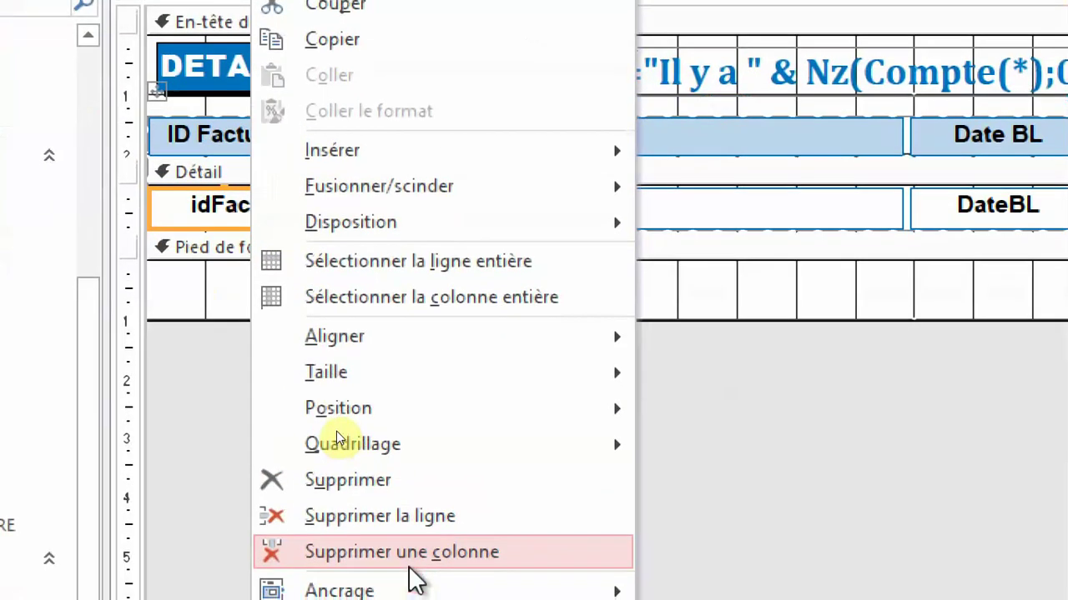
{"action": "left_click", "coordinate": [421, 597]}
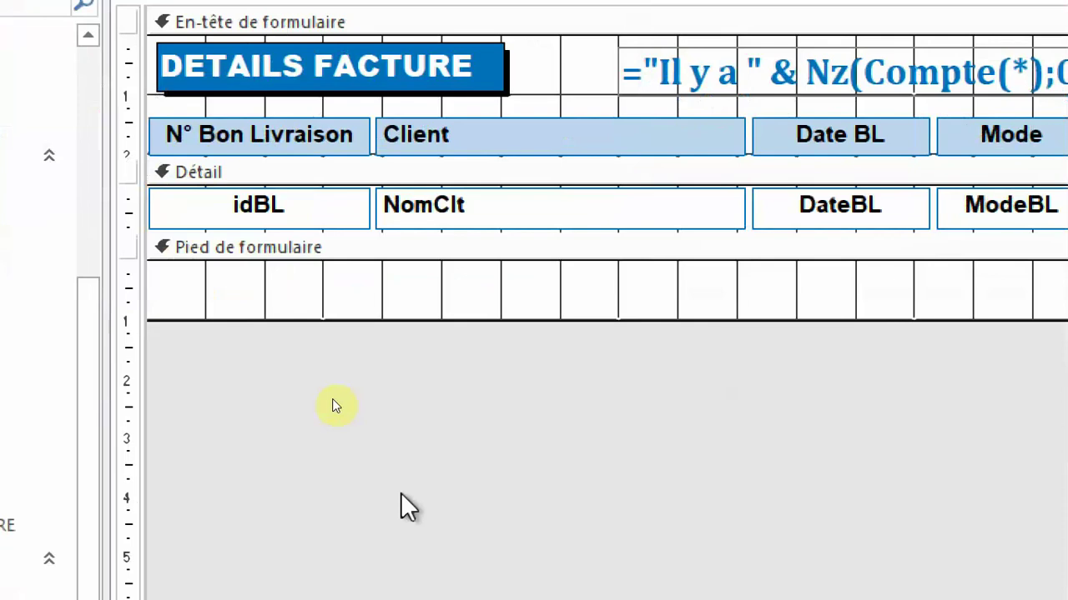
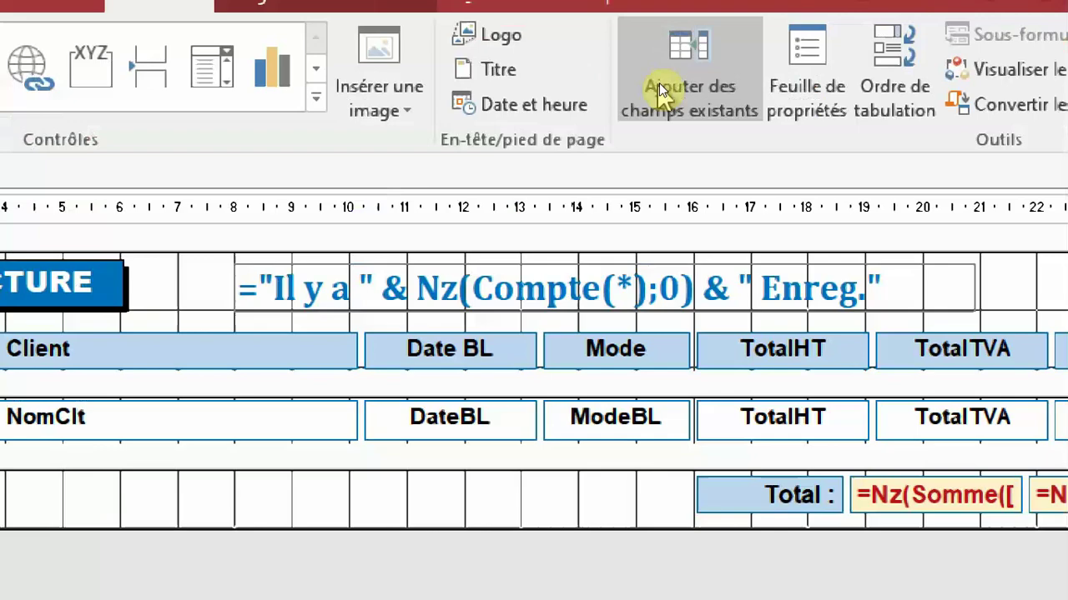
Step: Add the idClt field to the form layout as an ID Client column between the N° Bon Livraison and Client columns
{"action": "scroll", "coordinate": [659, 84], "scroll_direction": "up", "scroll_amount": 1}
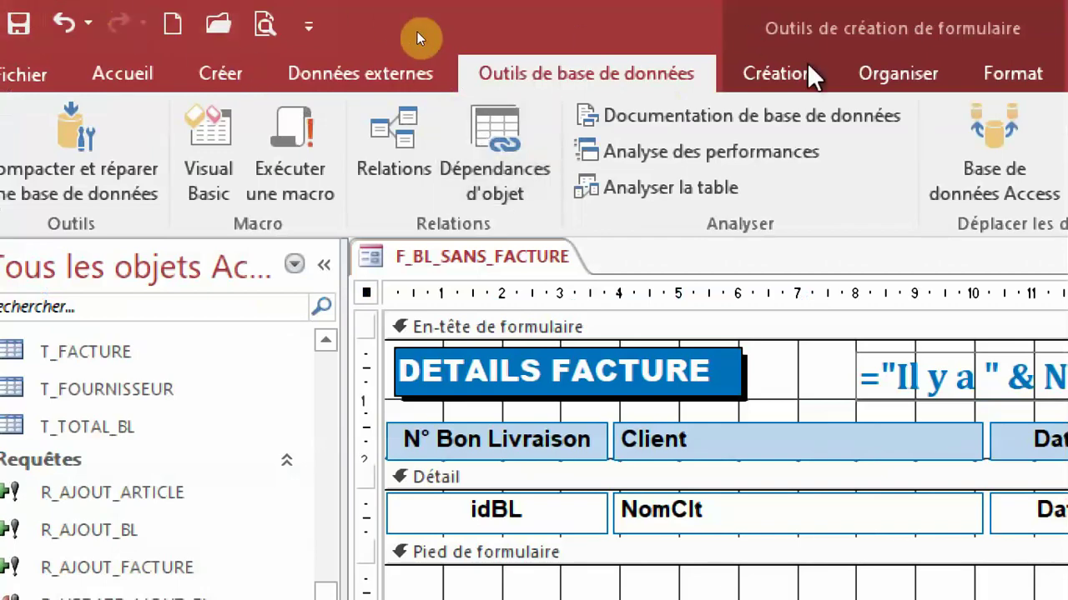
{"action": "left_click", "coordinate": [746, 74]}
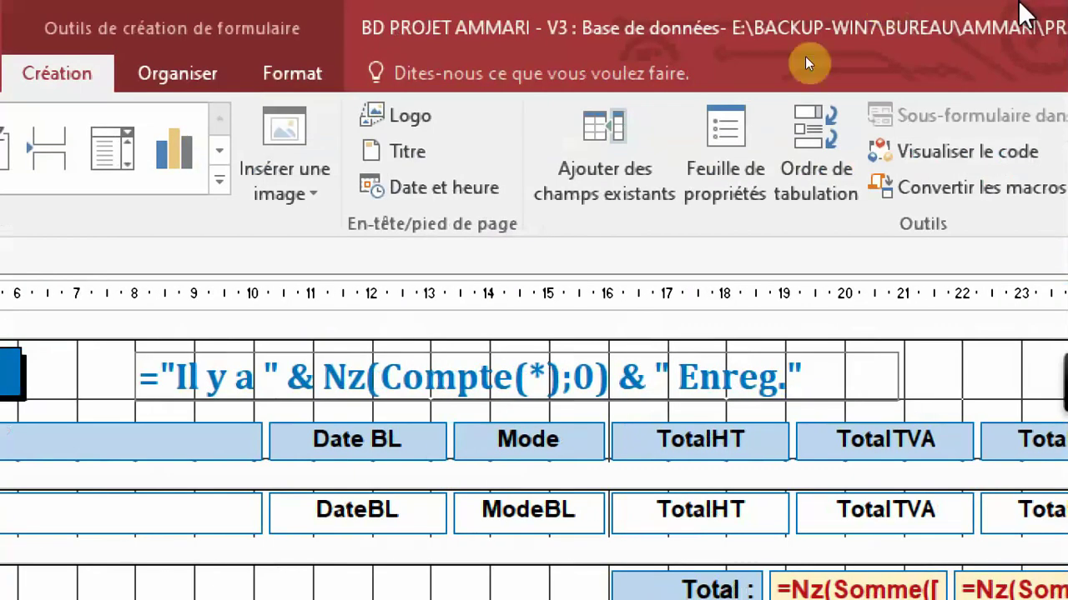
{"action": "left_click", "coordinate": [624, 171]}
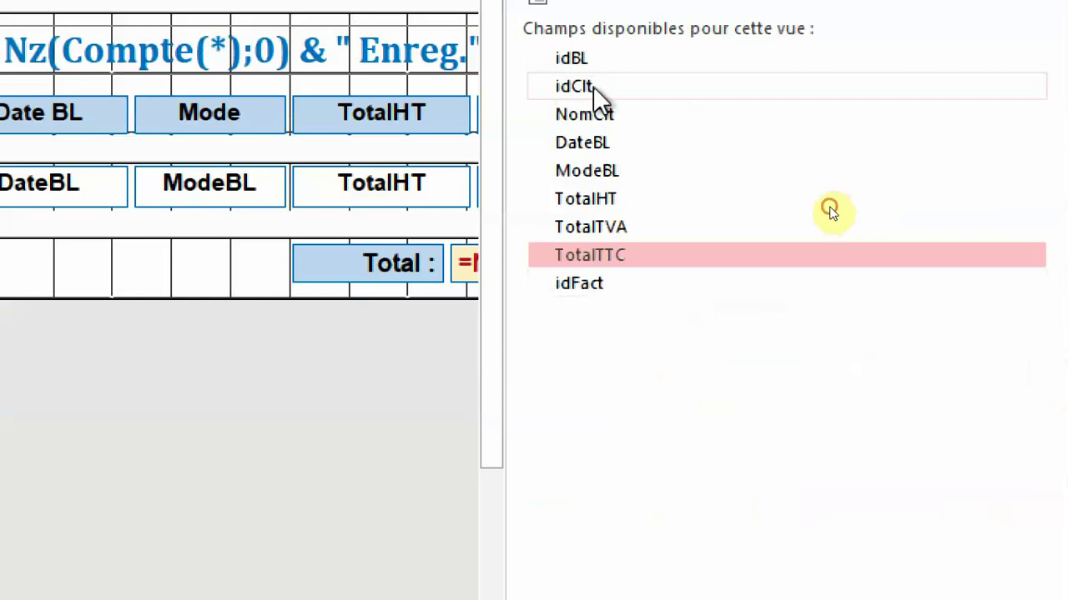
{"action": "left_click_drag", "start_coordinate": [593, 86], "coordinate": [432, 302]}
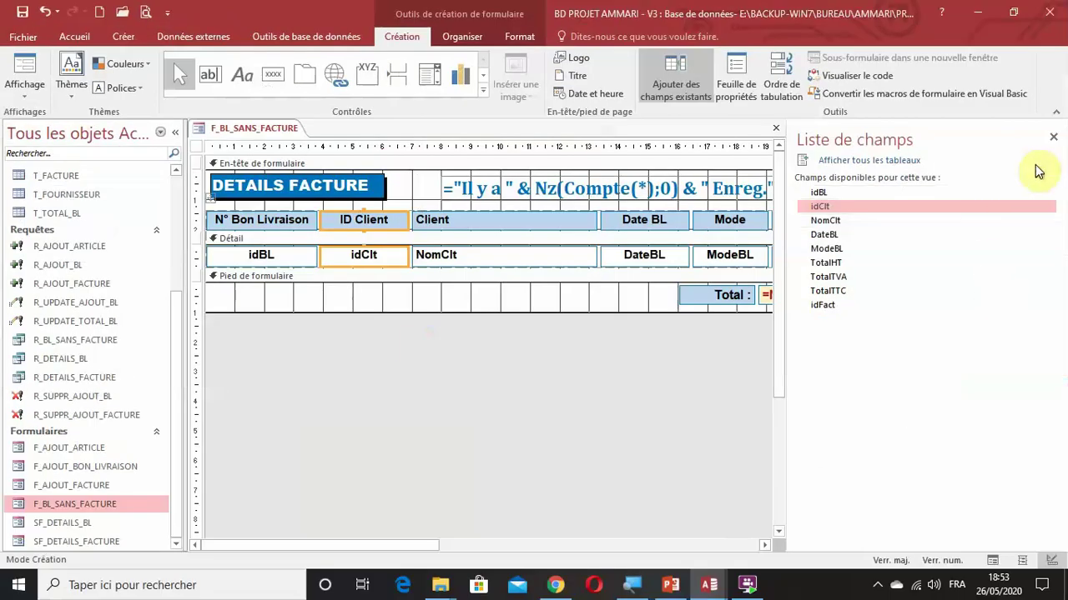
{"action": "left_click", "coordinate": [1053, 137]}
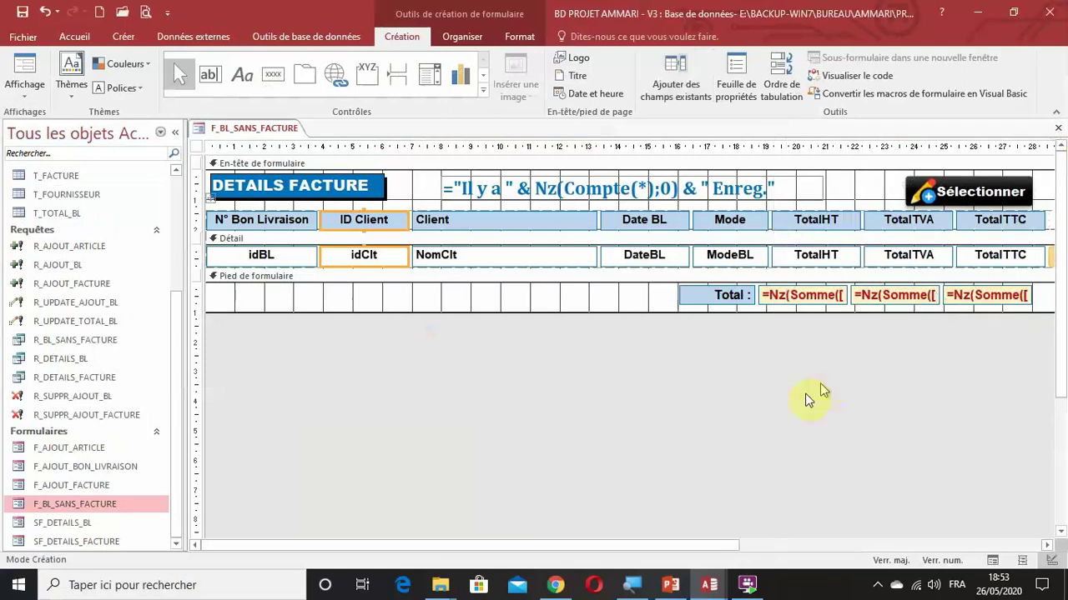
Step: Hide the list of database objects and delete the Sélectionner button from the form header
{"action": "left_click", "coordinate": [175, 131]}
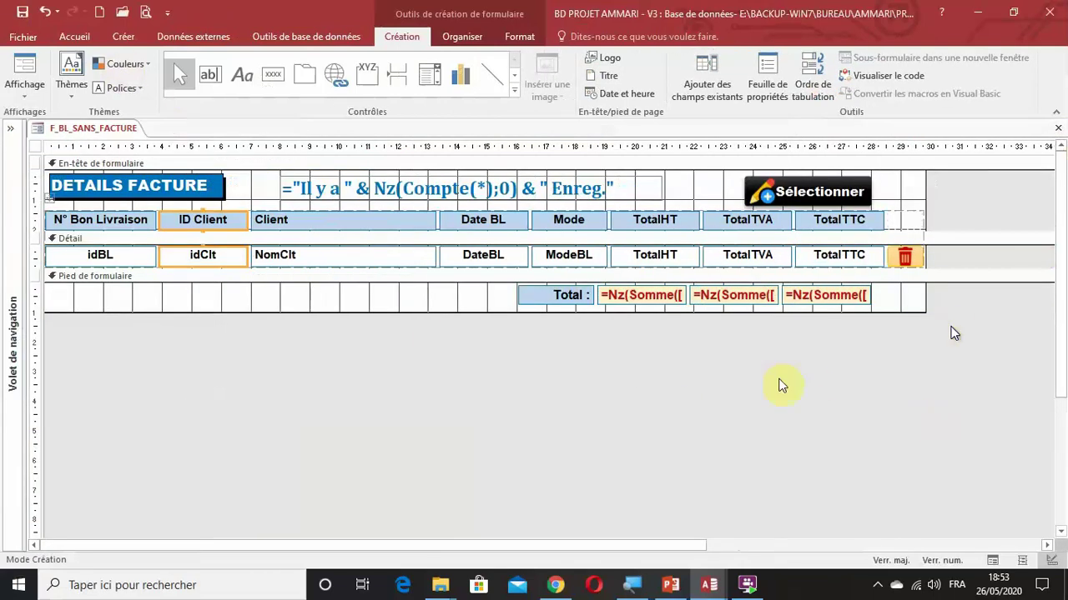
{"action": "left_click", "coordinate": [813, 191]}
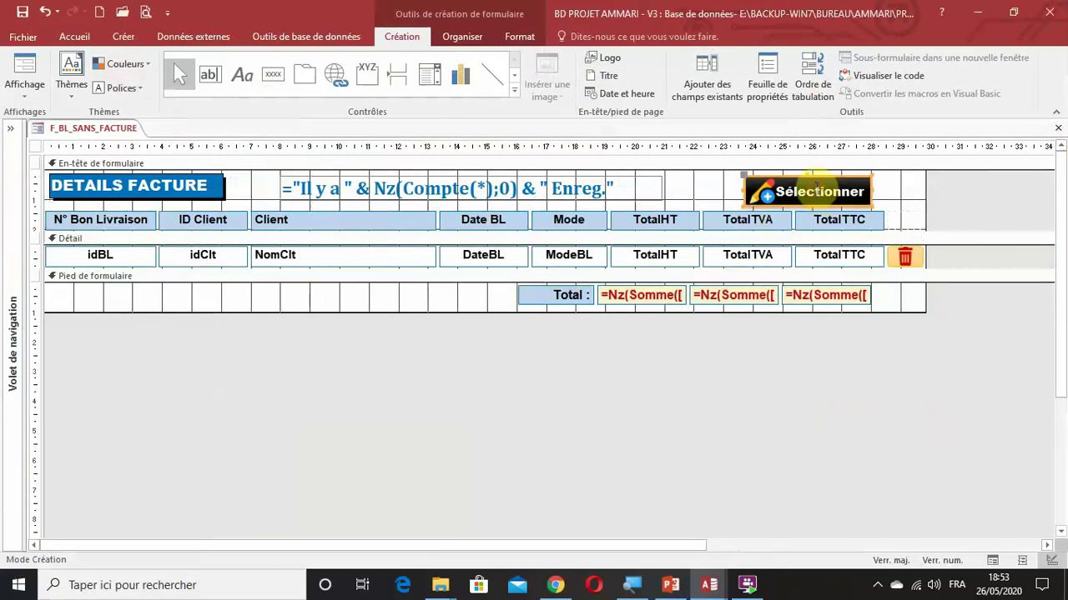
{"action": "key", "text": "Delete"}
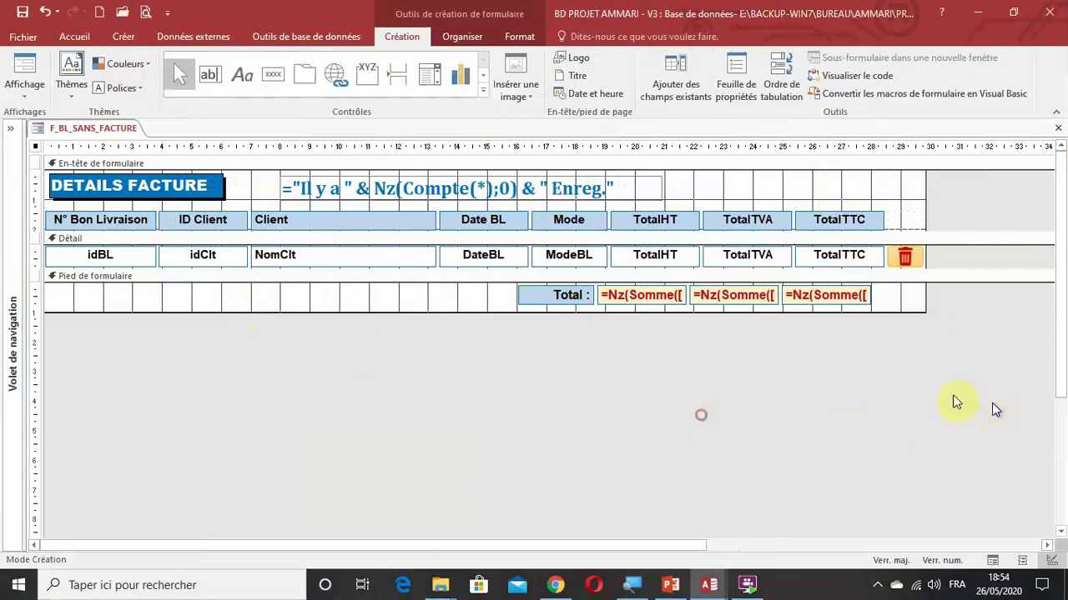
Step: Delete the Total label and the three sum fields from the form footer, and collapse the footer to zero height
{"action": "left_click_drag", "start_coordinate": [1041, 423], "coordinate": [541, 295]}
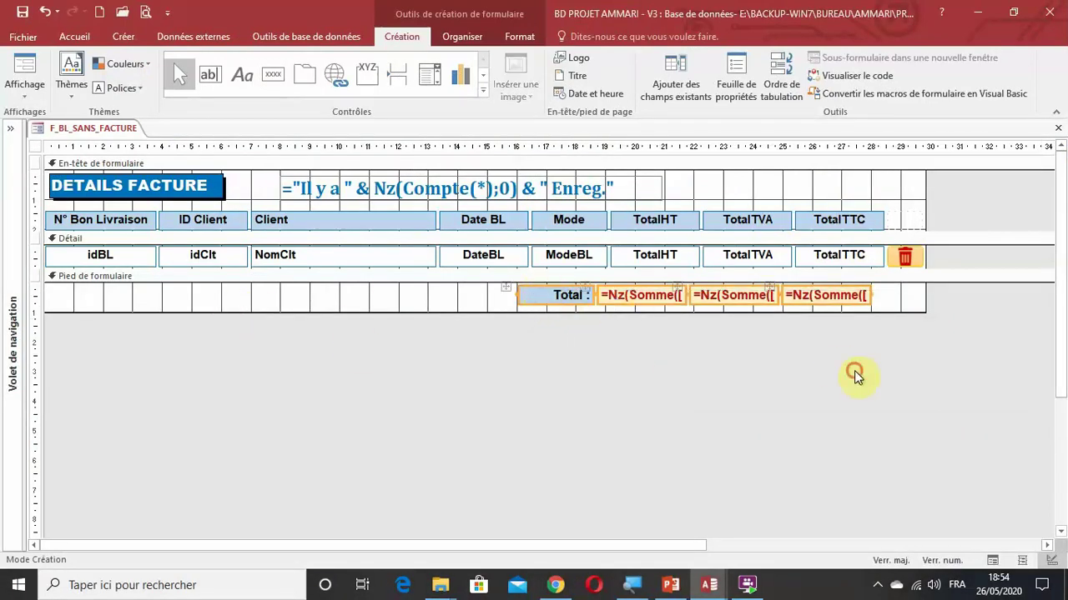
{"action": "left_click_drag", "start_coordinate": [854, 371], "coordinate": [541, 301]}
{"action": "key", "text": "Delete"}
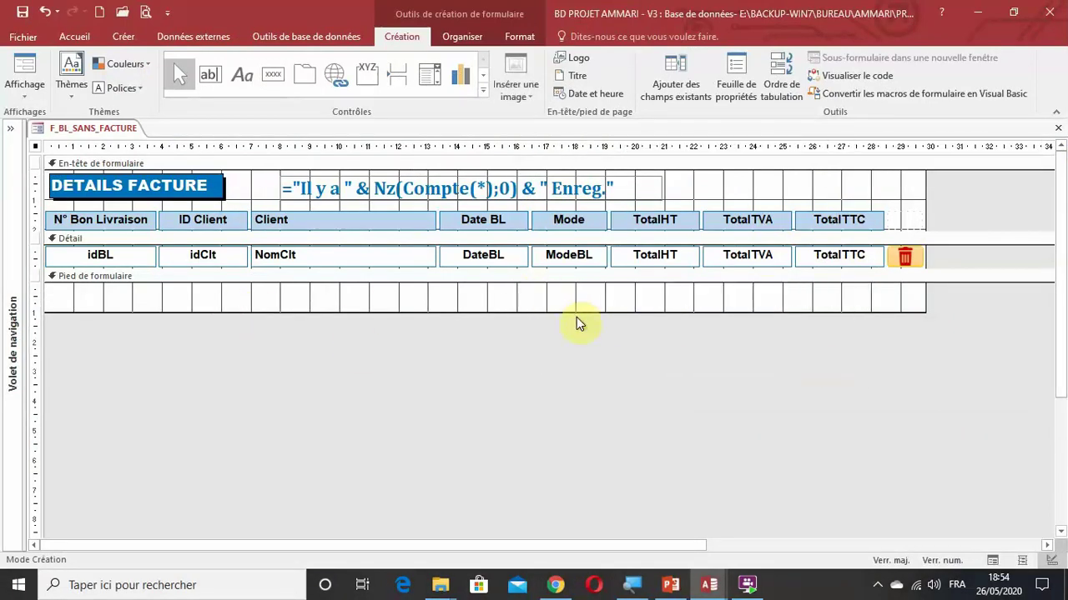
{"action": "left_click_drag", "start_coordinate": [569, 310], "coordinate": [570, 269]}
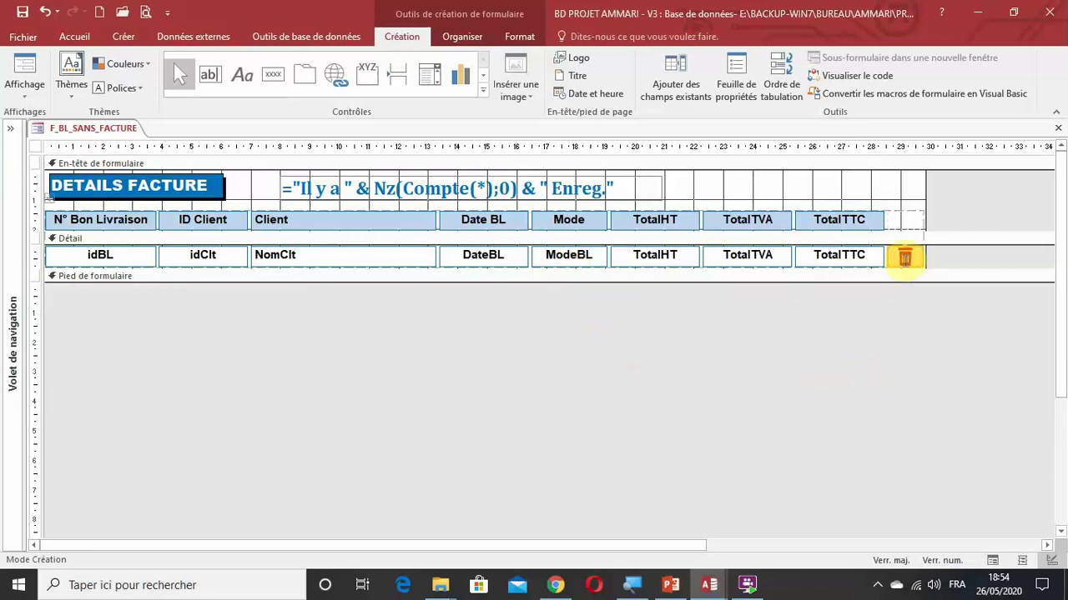
Step: Delete the trash button's column from the layout and narrow the form to the edge of the TotalTTC column, about 28.5 cm
{"action": "right_click", "coordinate": [905, 260]}
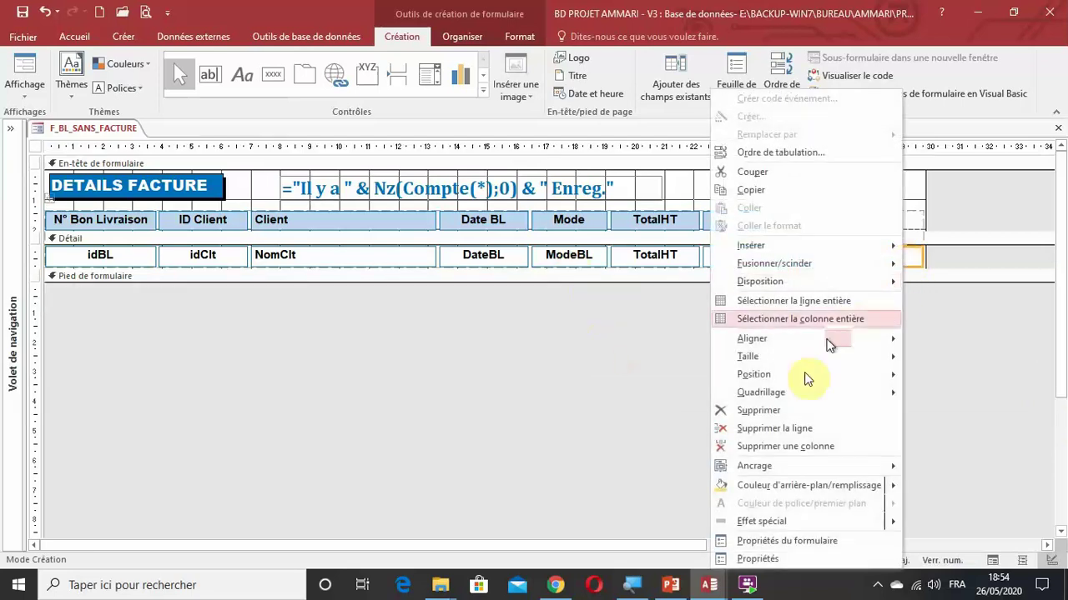
{"action": "left_click", "coordinate": [795, 447]}
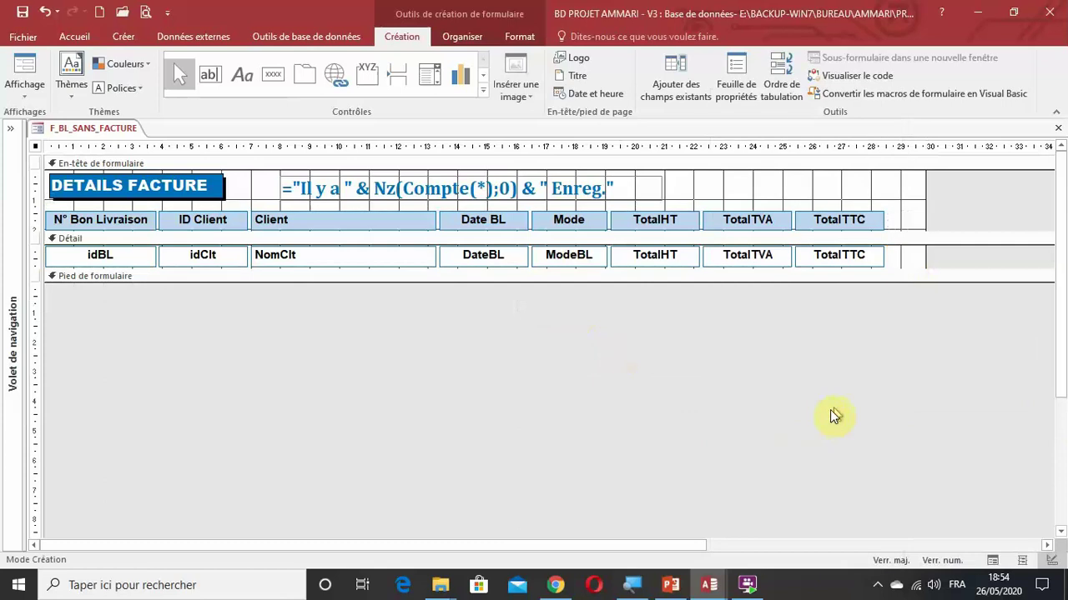
{"action": "left_click_drag", "start_coordinate": [922, 203], "coordinate": [889, 205]}
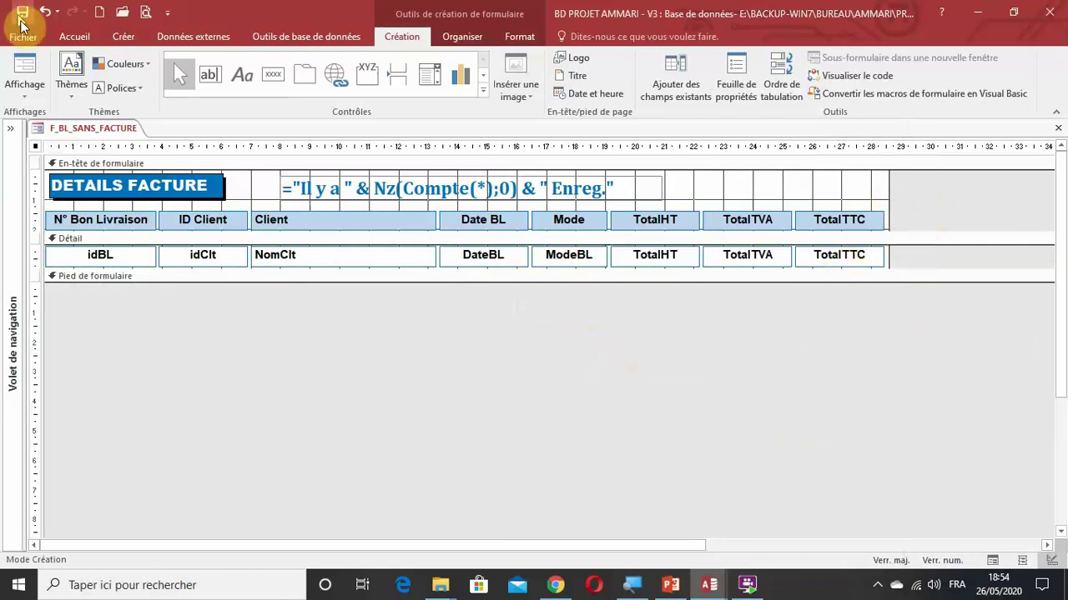
{"action": "left_click", "coordinate": [243, 330]}
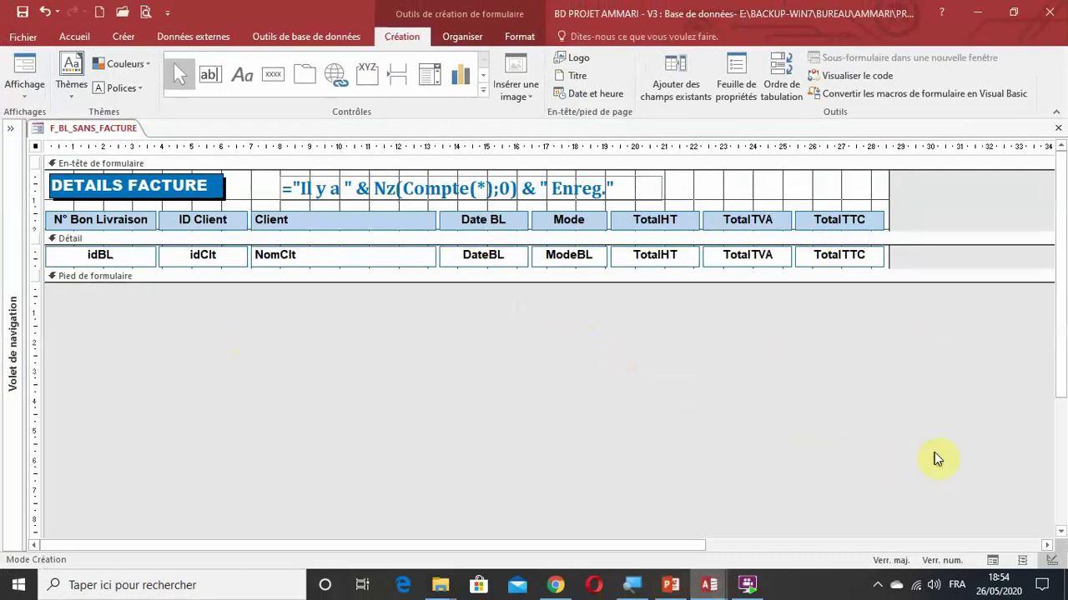
Step: Lock all the detail fields from idBL to TotalTTC by setting their Verrouillé property to Oui
{"action": "left_click_drag", "start_coordinate": [901, 339], "coordinate": [96, 259]}
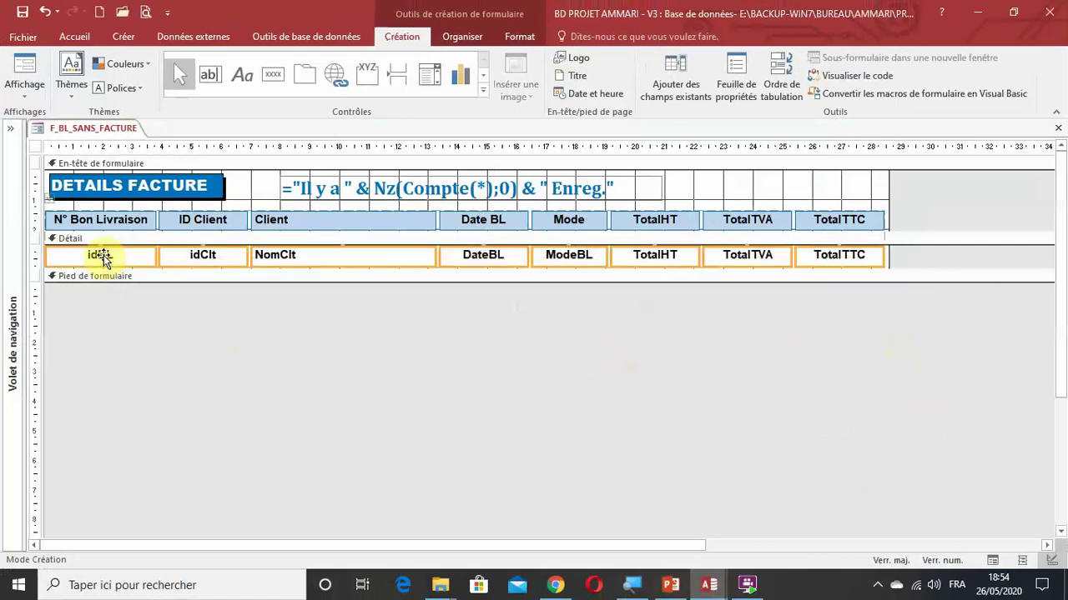
{"action": "key", "text": "F4"}
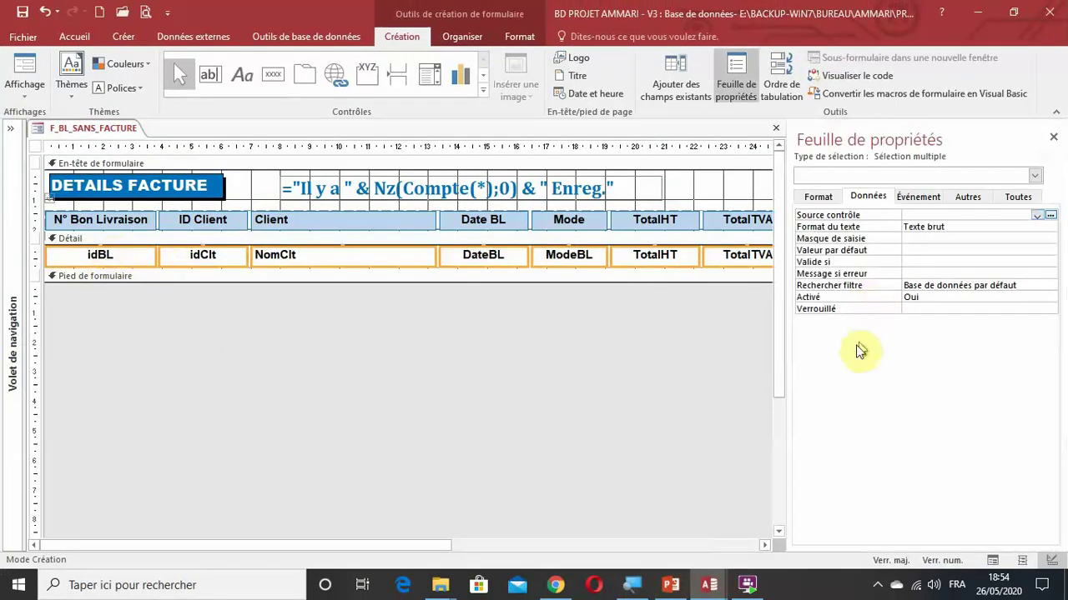
{"action": "left_click", "coordinate": [859, 309]}
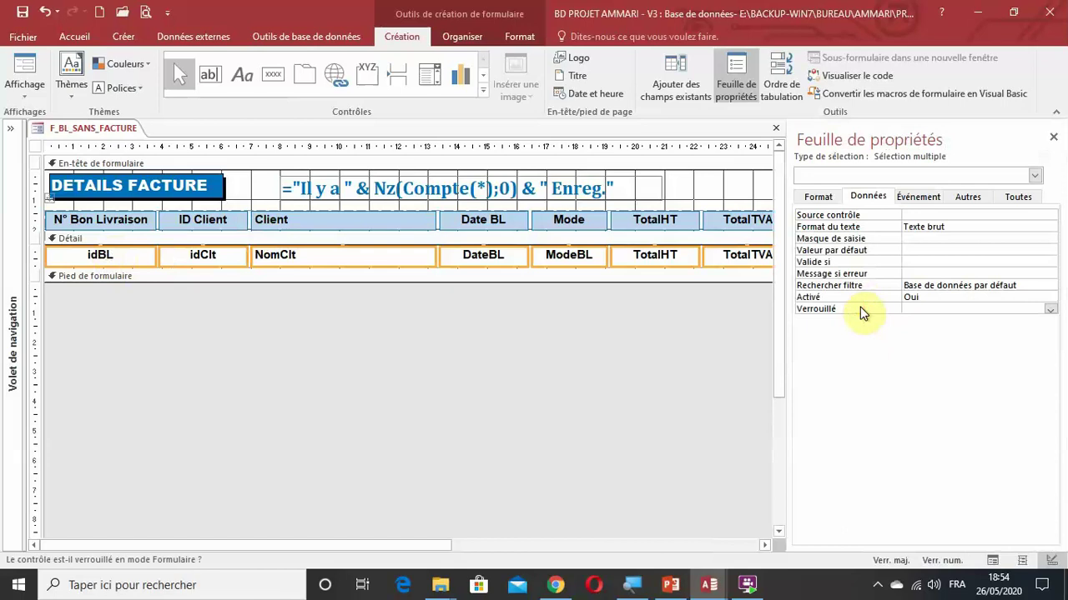
{"action": "key", "text": "super"}
{"action": "key", "text": "Escape"}
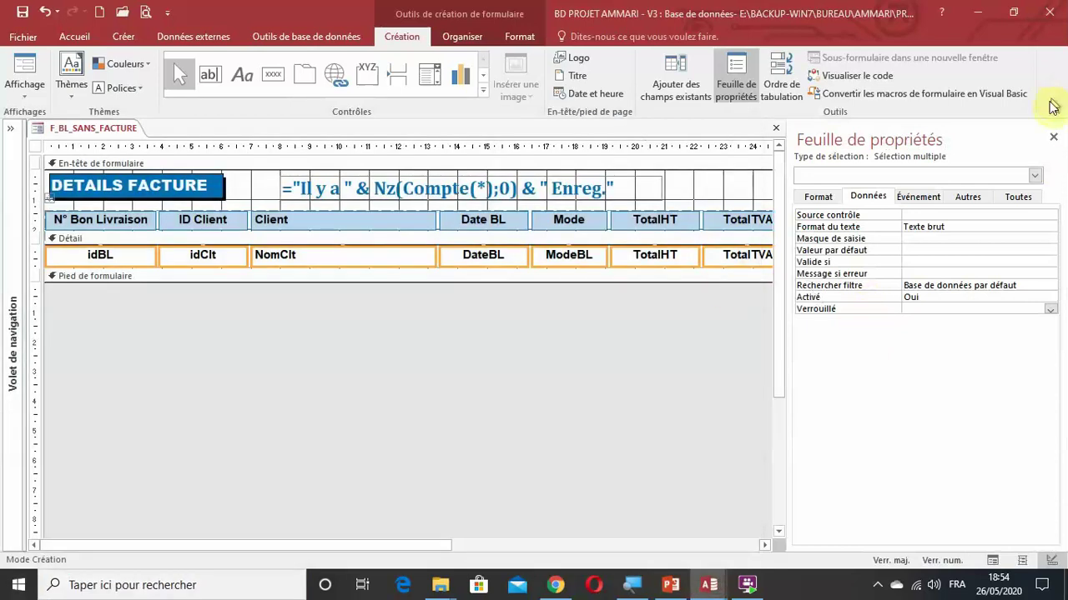
{"action": "left_click", "coordinate": [1053, 136]}
{"action": "left_click_drag", "start_coordinate": [957, 321], "coordinate": [106, 255]}
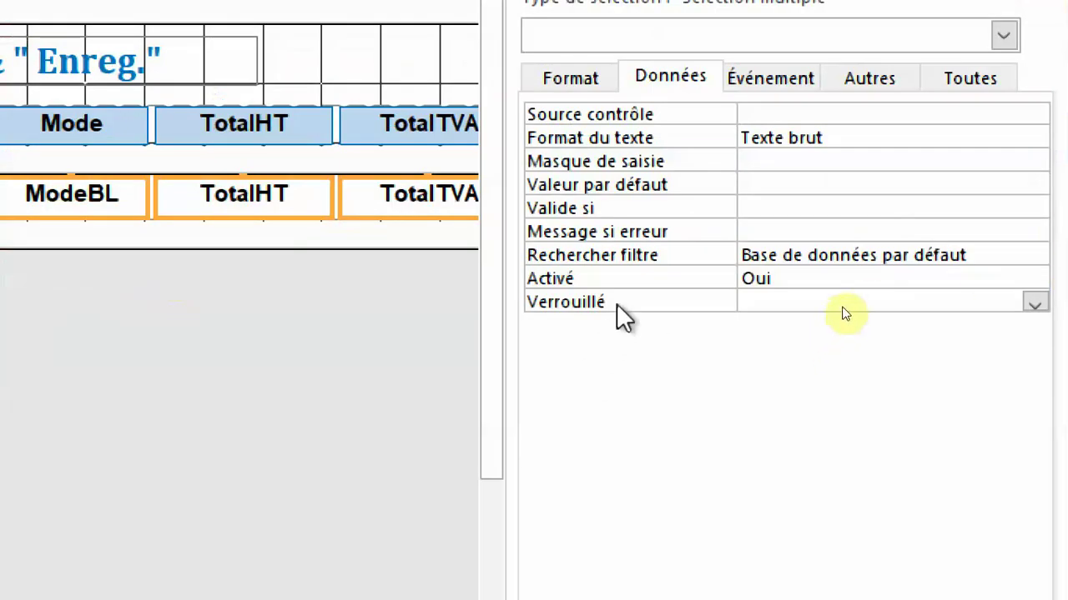
{"action": "left_click", "coordinate": [844, 313]}
{"action": "left_click", "coordinate": [1034, 303]}
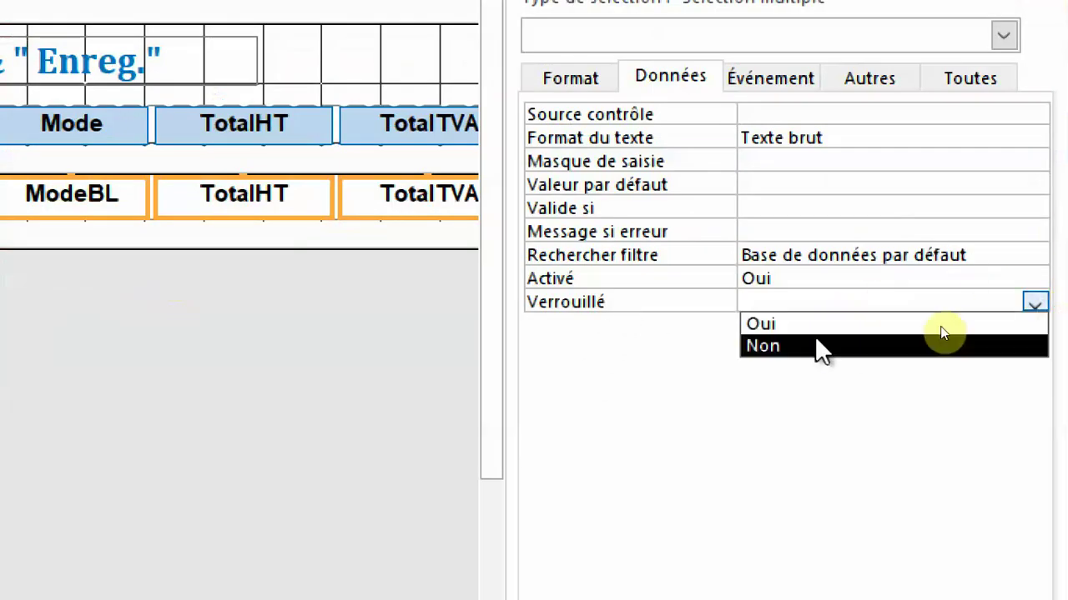
{"action": "left_click", "coordinate": [941, 325]}
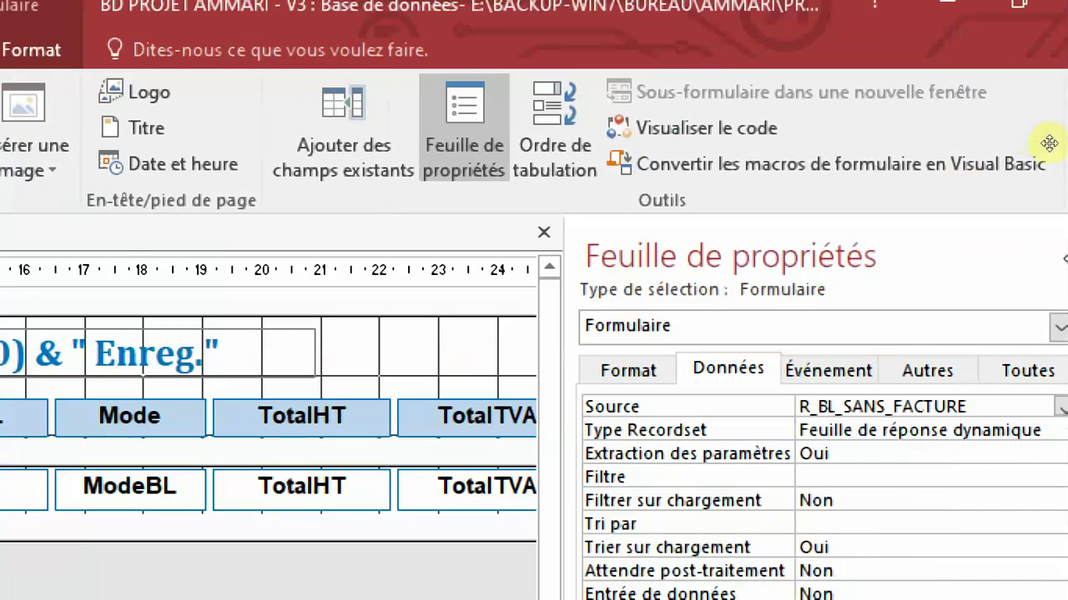
{"action": "left_click", "coordinate": [1041, 200]}
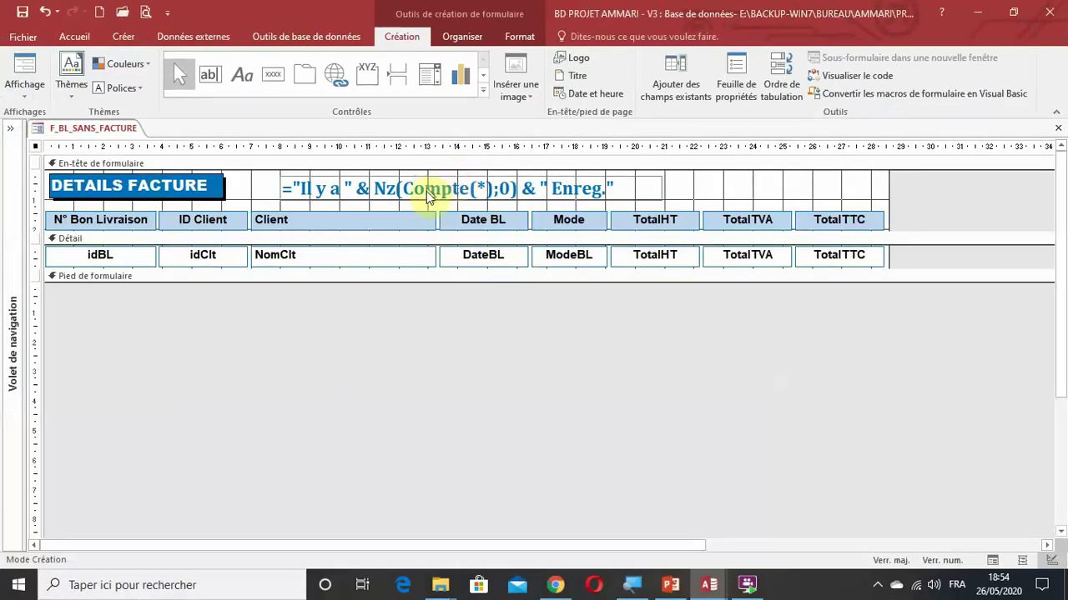
Step: Widen the form to about 30.5 cm, and shrink the record-count text box to about 6 cm above the TotalTVA and TotalTTC headings
{"action": "left_click", "coordinate": [264, 357]}
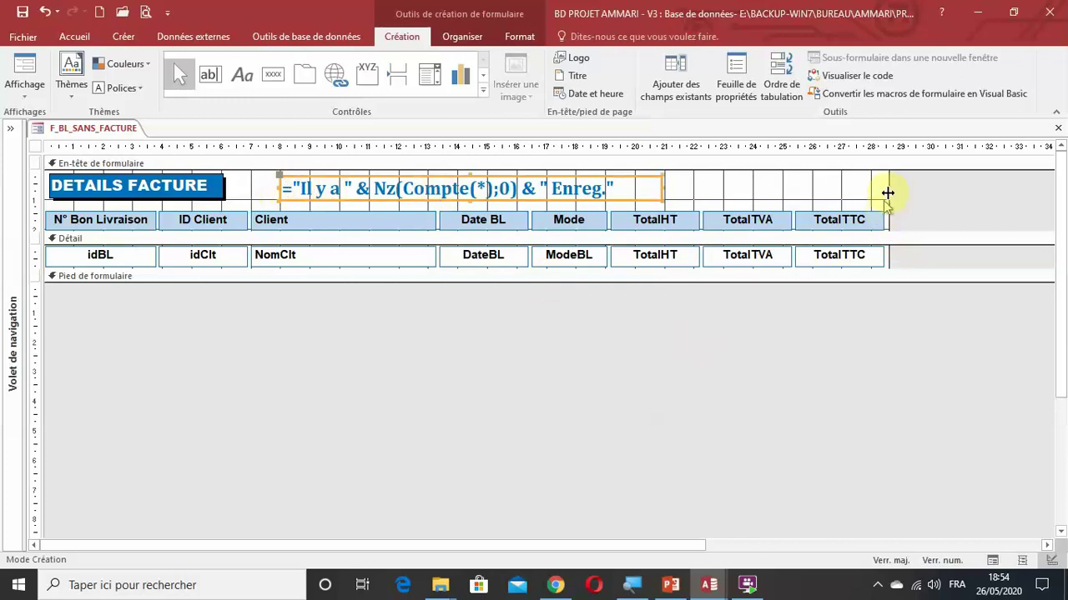
{"action": "left_click_drag", "start_coordinate": [888, 191], "coordinate": [944, 191]}
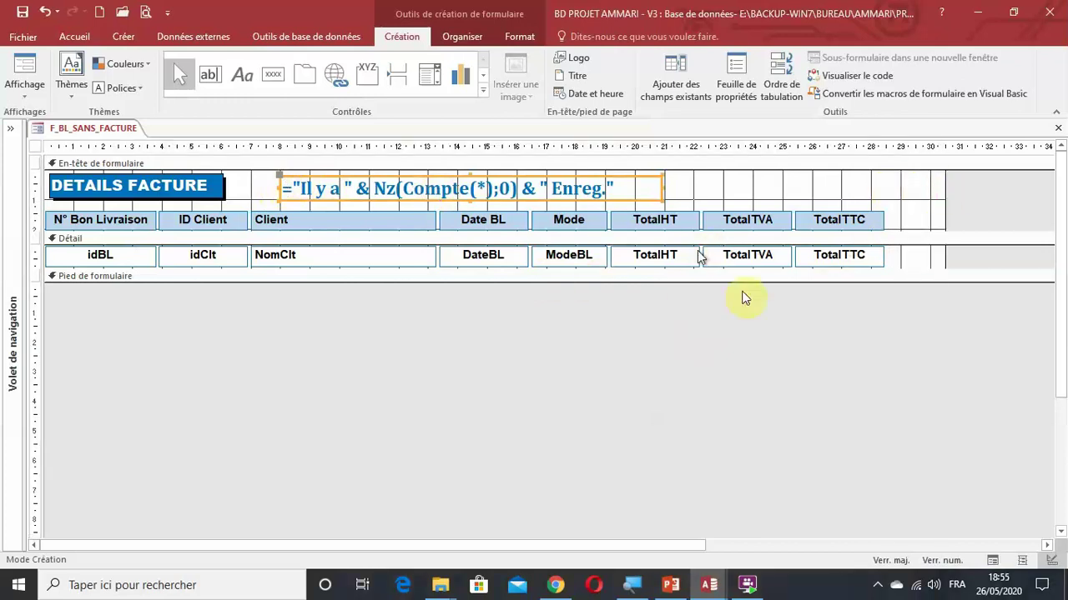
{"action": "left_click", "coordinate": [623, 204]}
{"action": "left_click", "coordinate": [620, 196]}
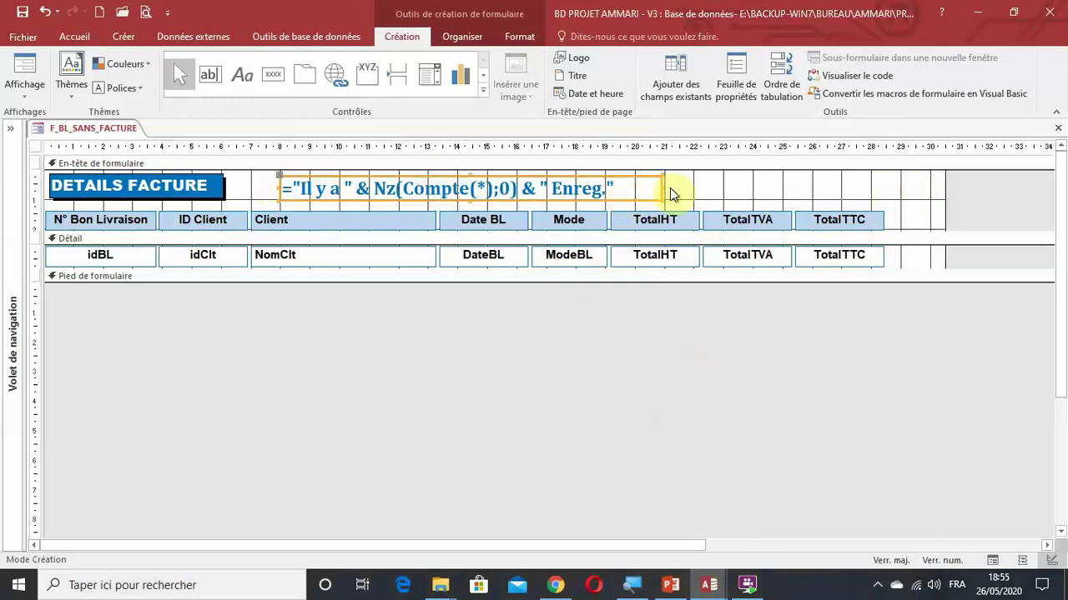
{"action": "left_click_drag", "start_coordinate": [660, 185], "coordinate": [838, 204]}
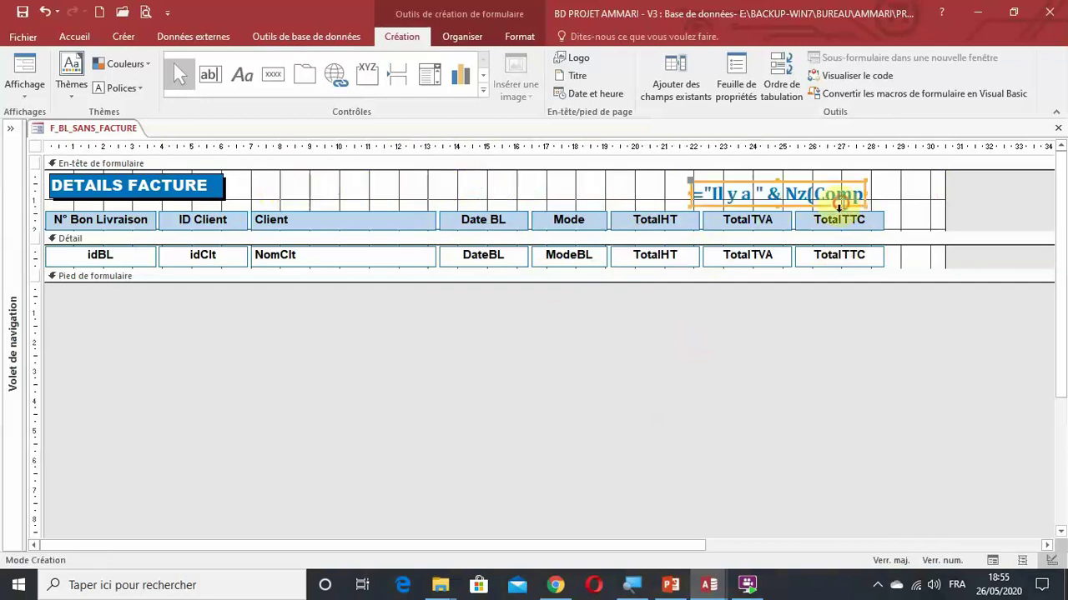
{"action": "left_click", "coordinate": [650, 389]}
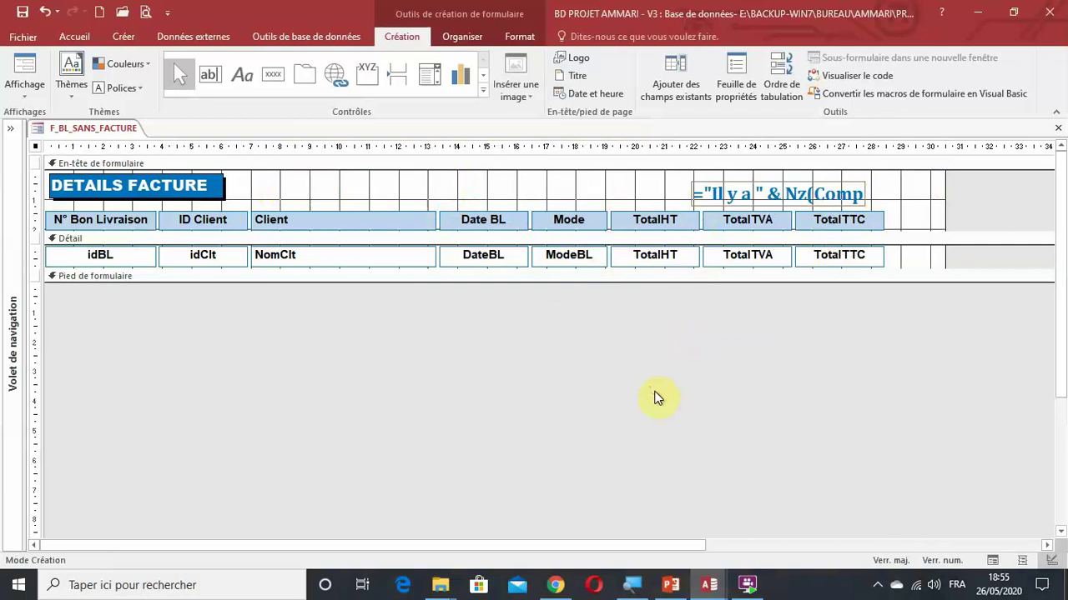
Step: Change the title label in the form header to "Liste des BL Non Facturés"
{"action": "left_click", "coordinate": [140, 187]}
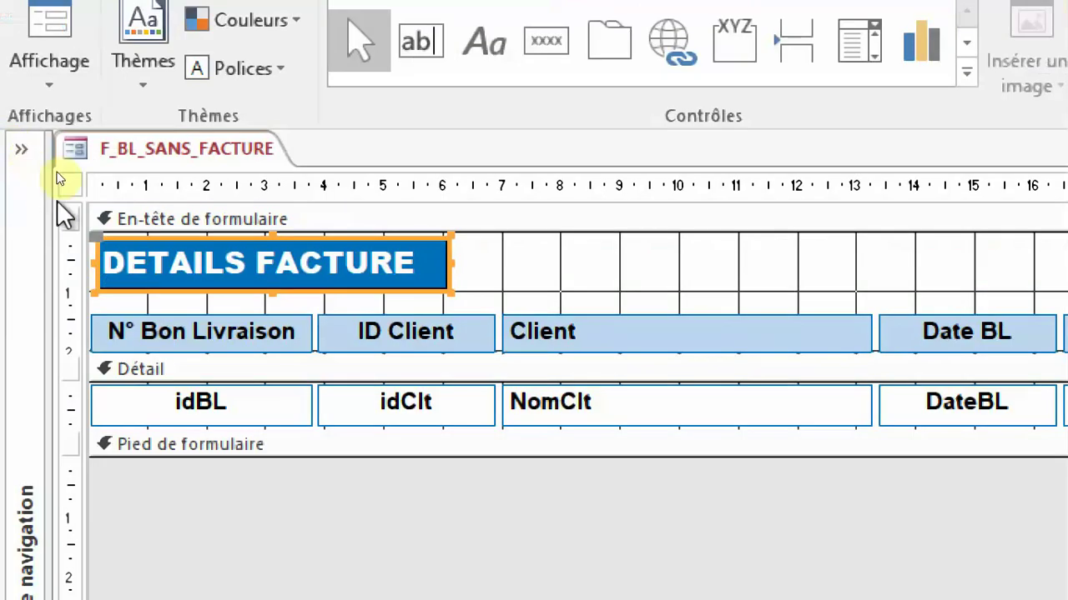
{"action": "double_click", "coordinate": [315, 262]}
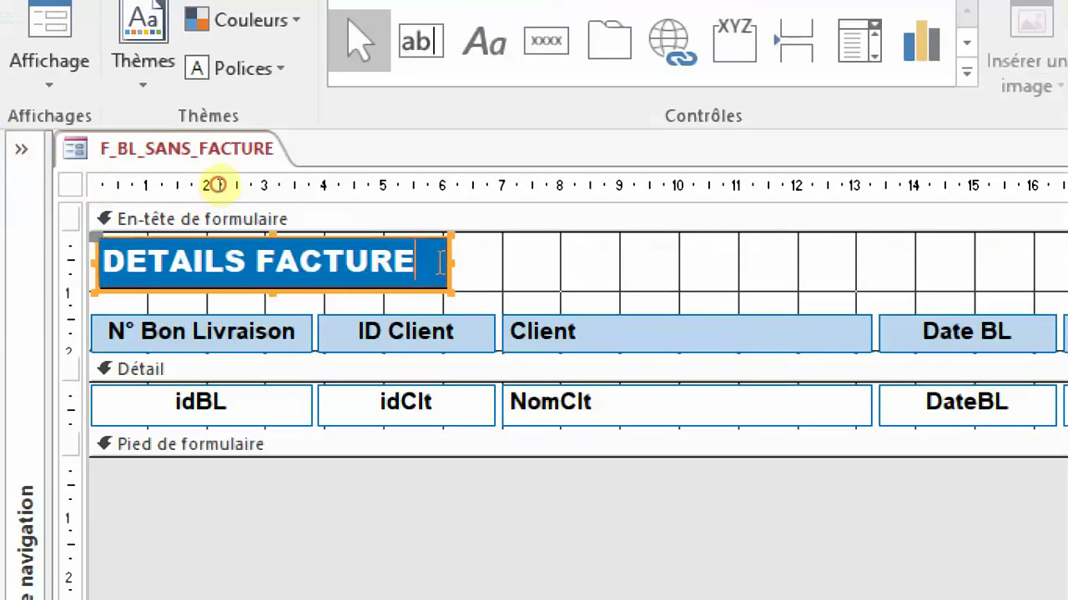
{"action": "type", "text": "Liste"}
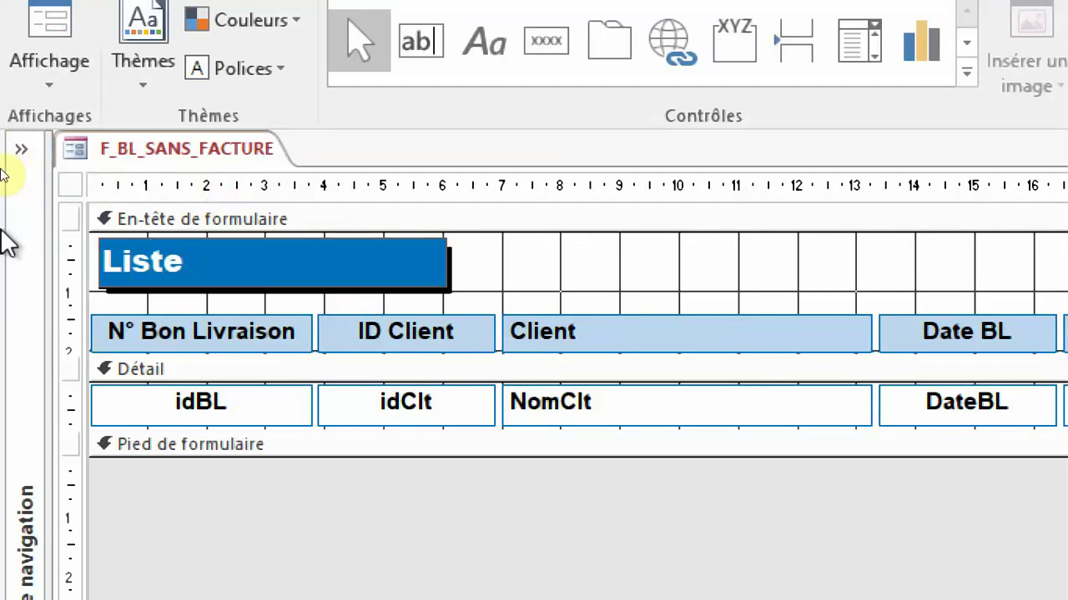
{"action": "type", "text": " des B"}
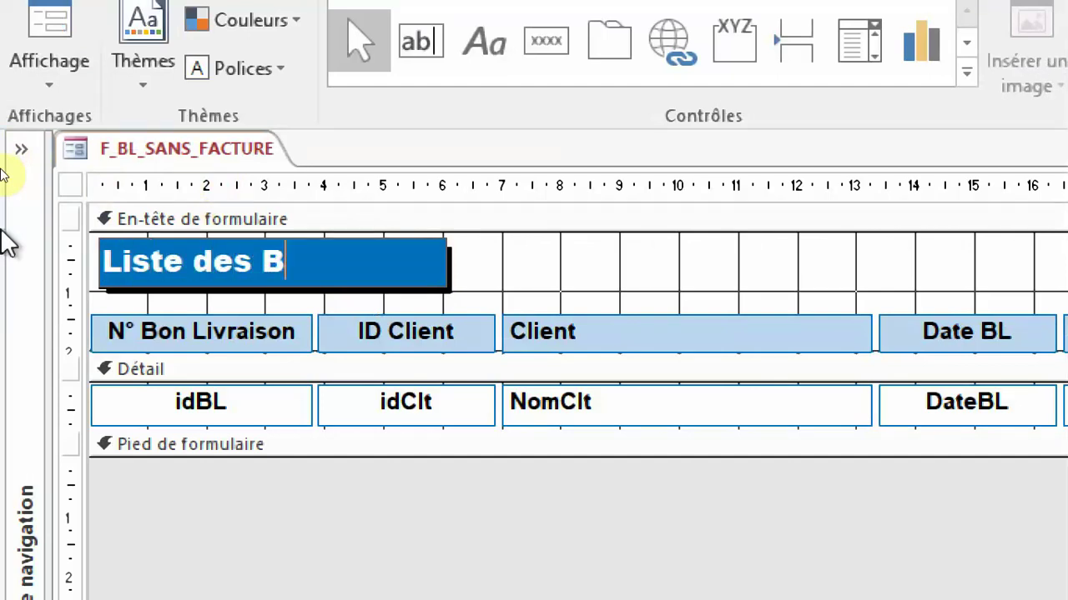
{"action": "type", "text": "L No"}
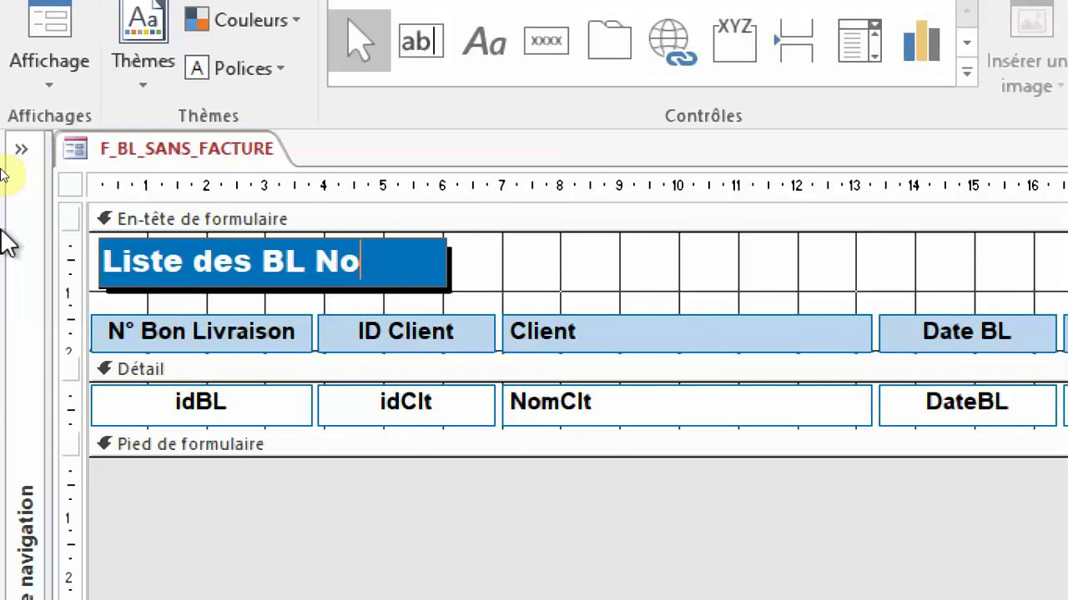
{"action": "type", "text": "n Facturés"}
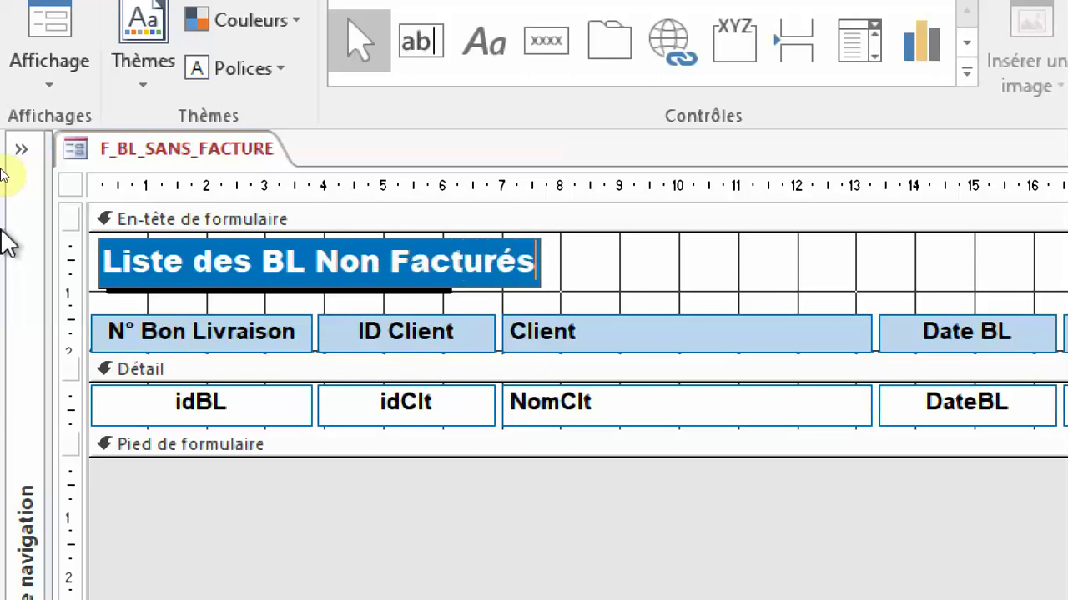
{"action": "key", "text": "Return"}
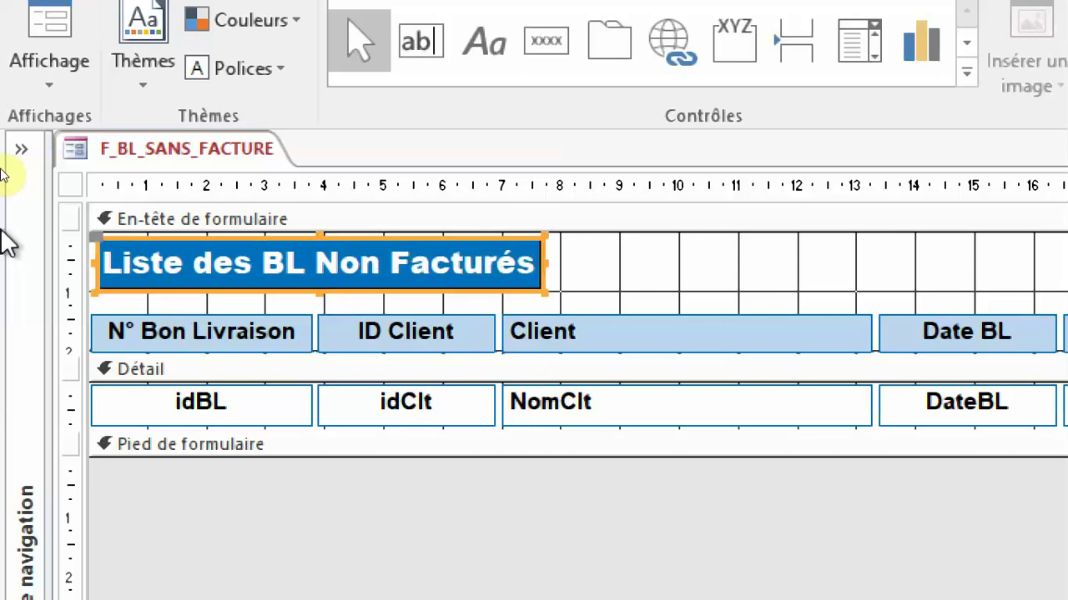
Step: Widen the header's title label to about 8 cm, and preview the form with a blank client parameter before returning to its design
{"action": "left_click_drag", "start_coordinate": [545, 261], "coordinate": [559, 262]}
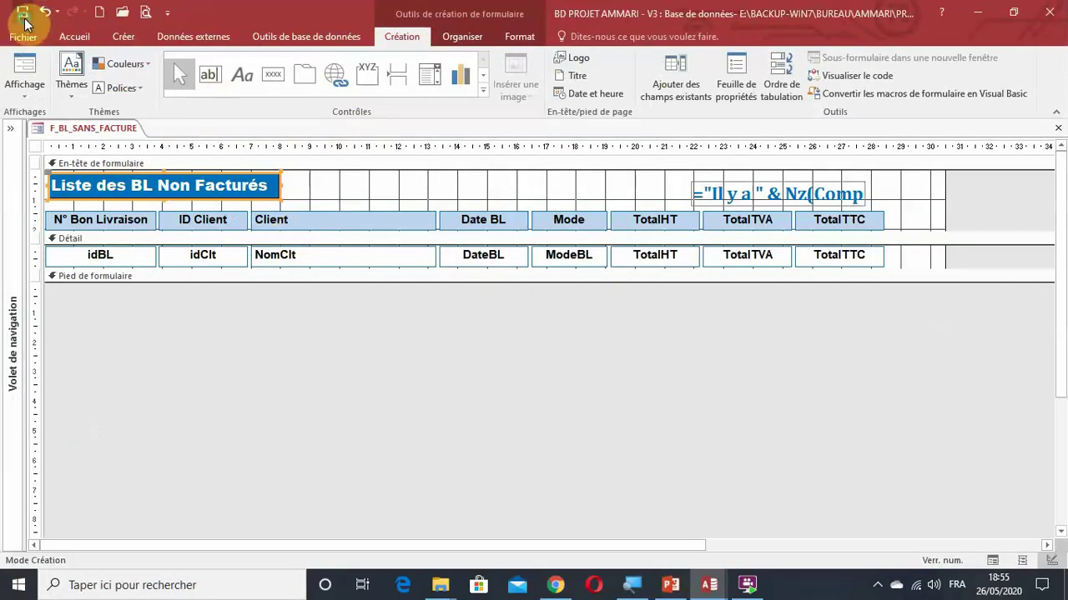
{"action": "left_click", "coordinate": [25, 68]}
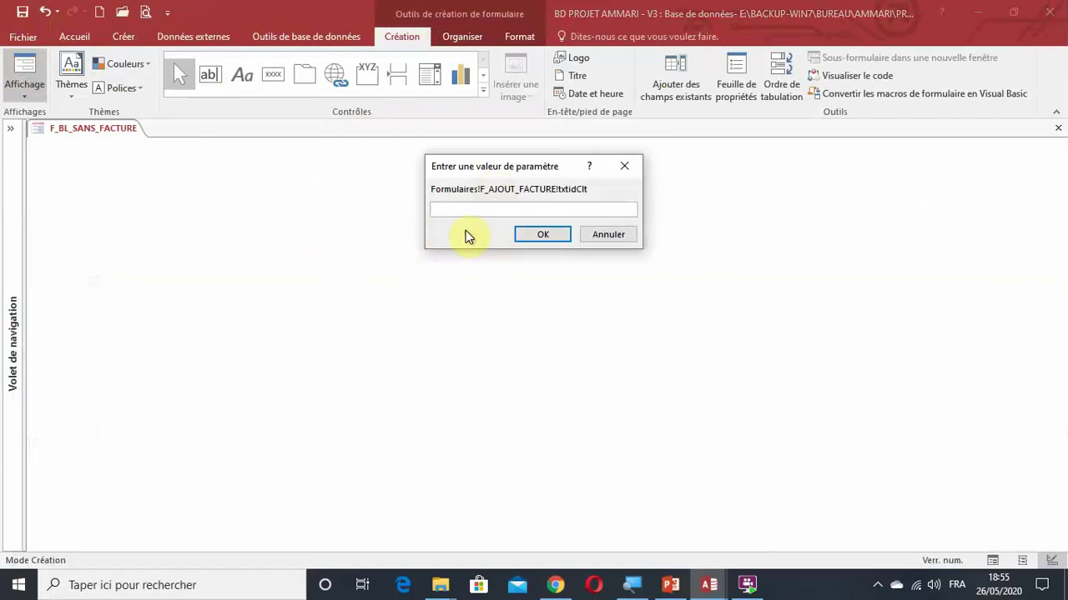
{"action": "key", "text": "Return"}
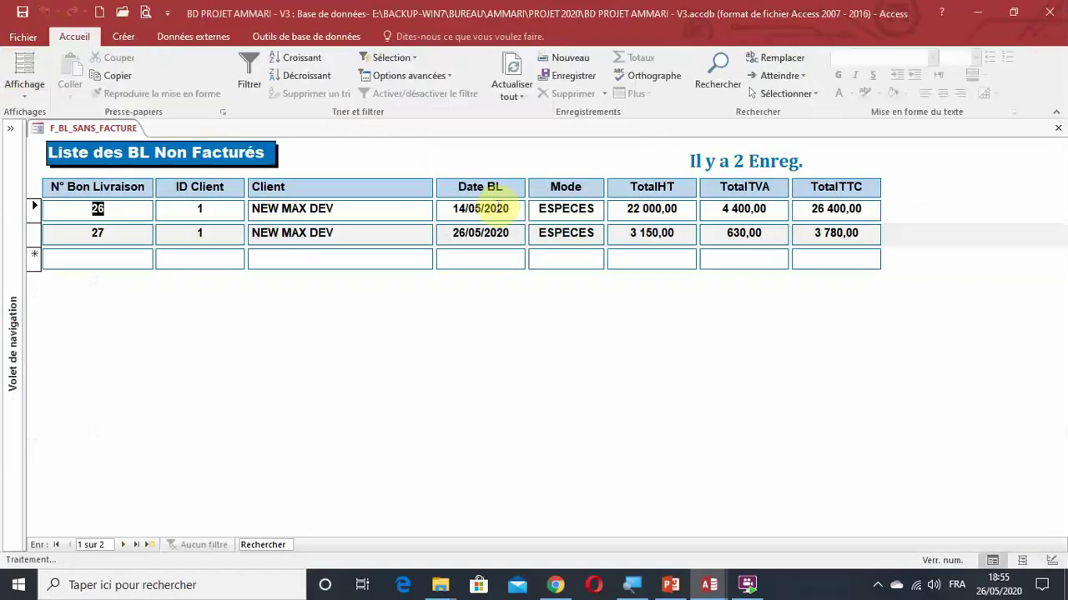
{"action": "left_click", "coordinate": [148, 264]}
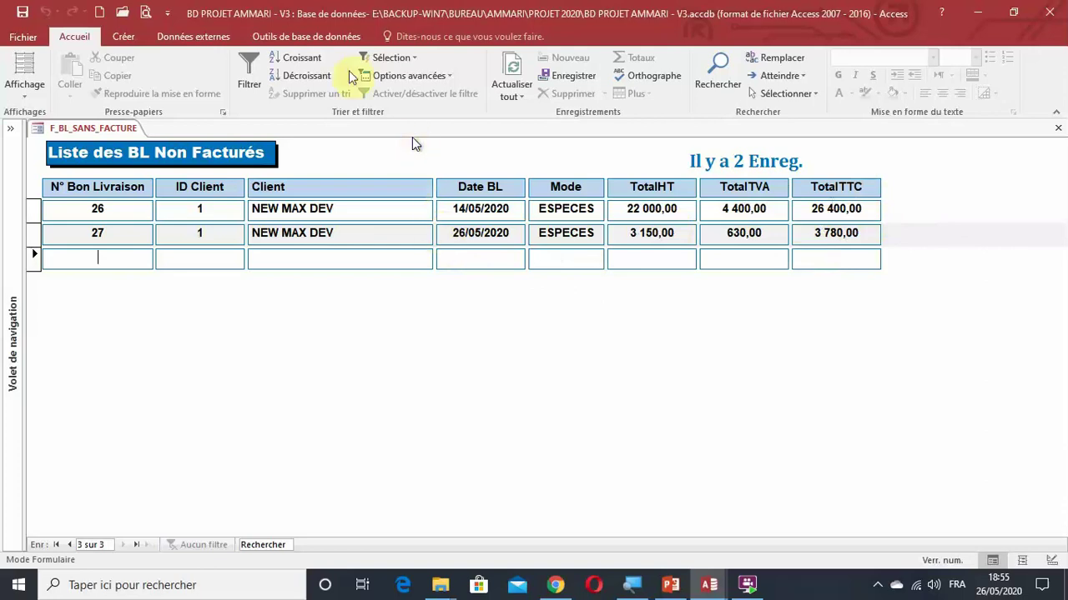
{"action": "left_click", "coordinate": [1054, 560]}
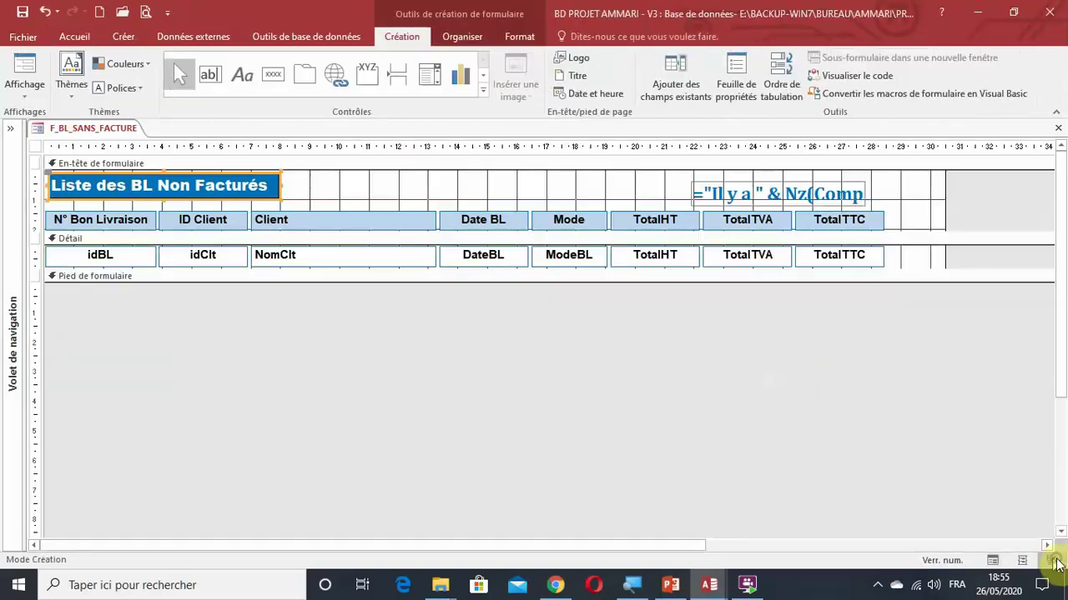
{"action": "left_click", "coordinate": [795, 415]}
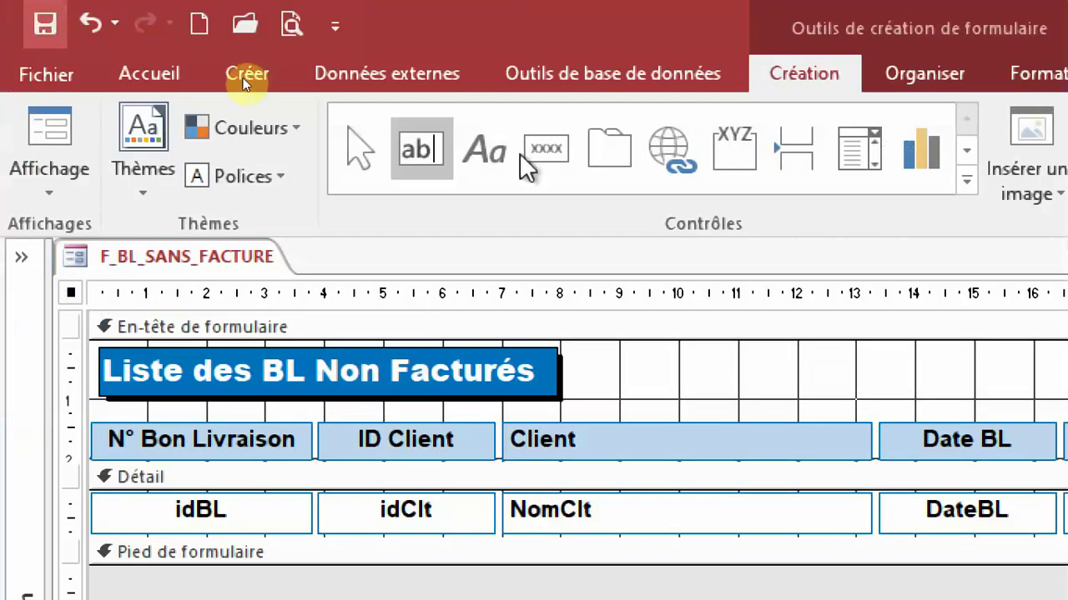
Step: Add an unbound text box about 4.5 cm wide in the form header right of the title, and stack it with its label
{"action": "left_click", "coordinate": [432, 157]}
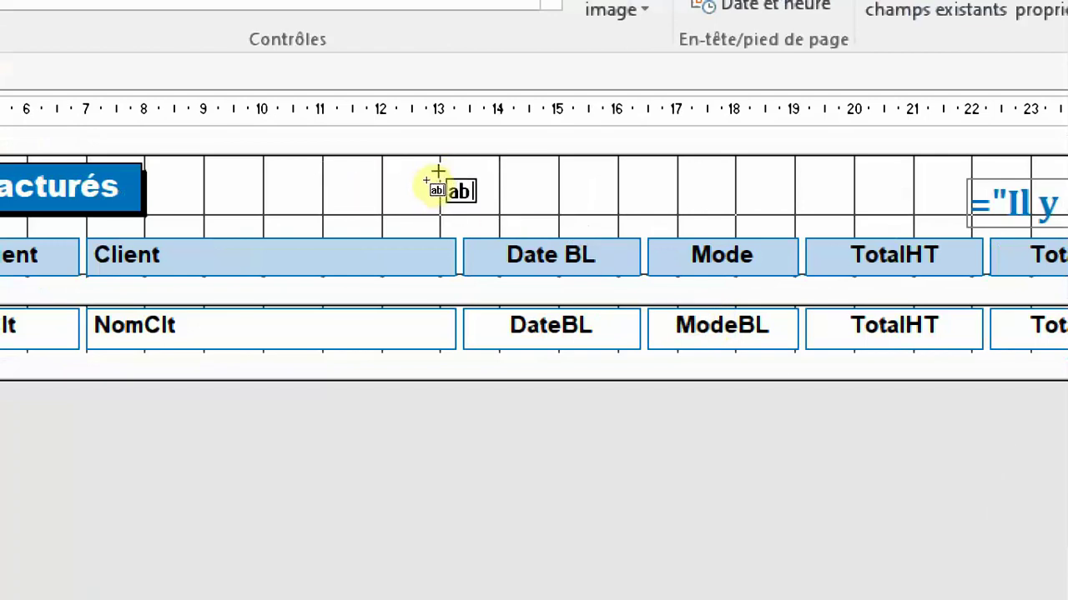
{"action": "left_click_drag", "start_coordinate": [432, 176], "coordinate": [589, 220]}
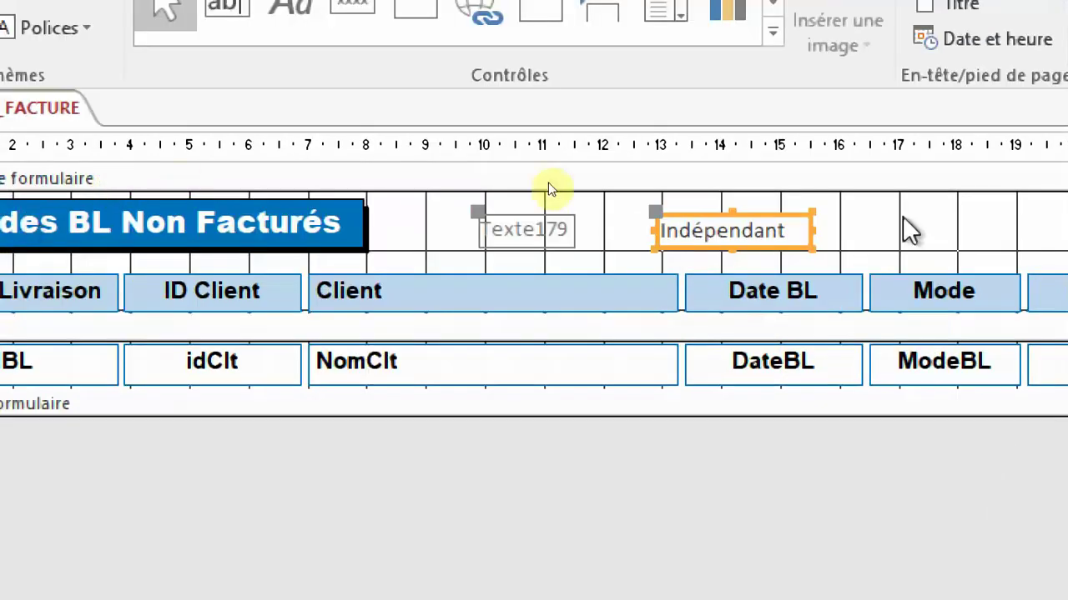
{"action": "left_click_drag", "start_coordinate": [812, 232], "coordinate": [542, 225]}
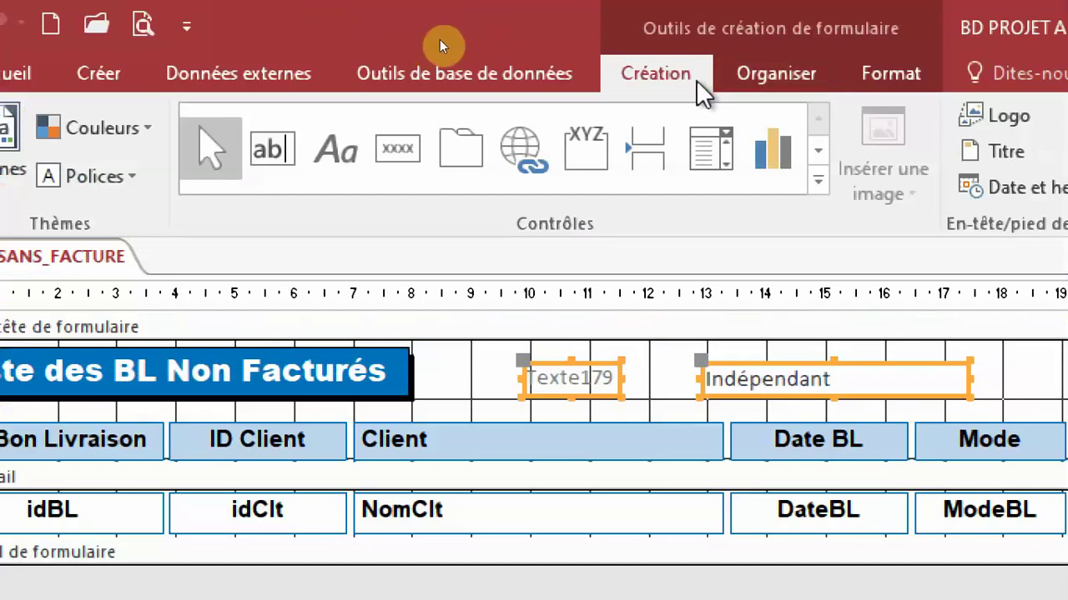
{"action": "left_click", "coordinate": [774, 75]}
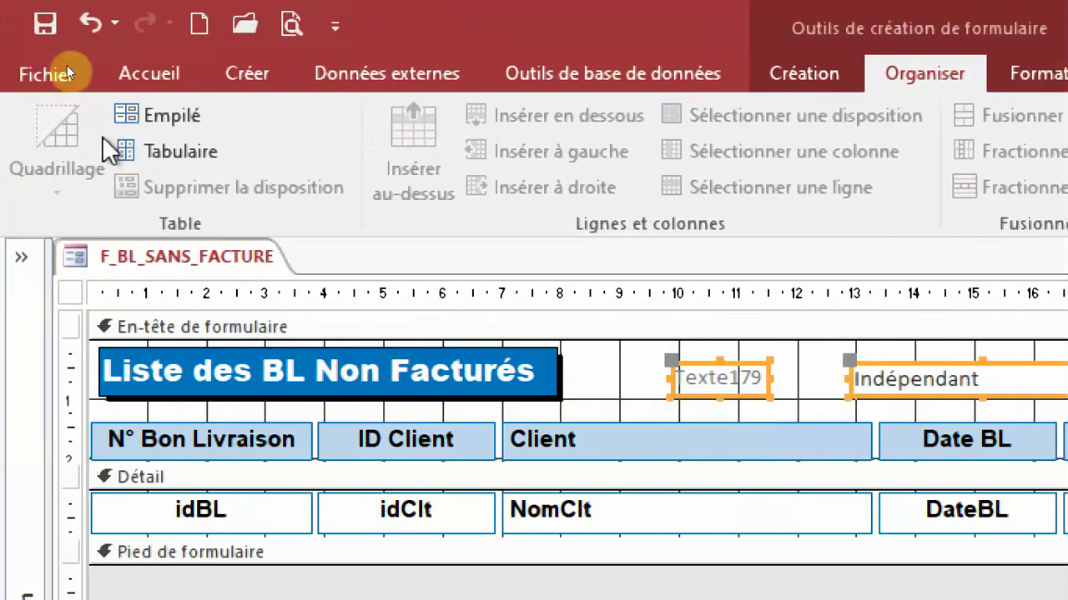
{"action": "left_click", "coordinate": [17, 115]}
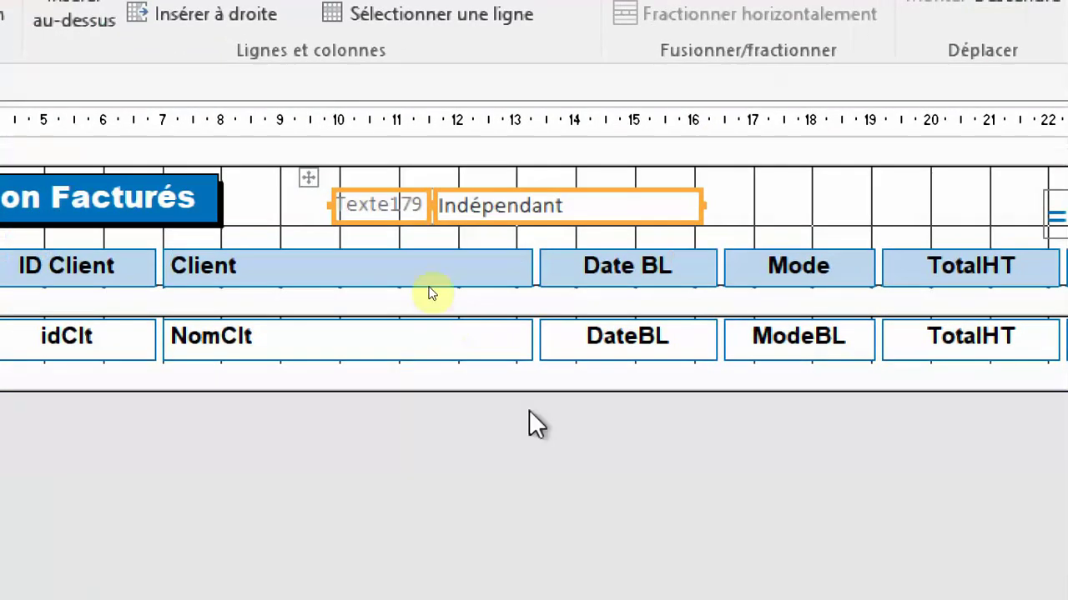
{"action": "left_click", "coordinate": [531, 417]}
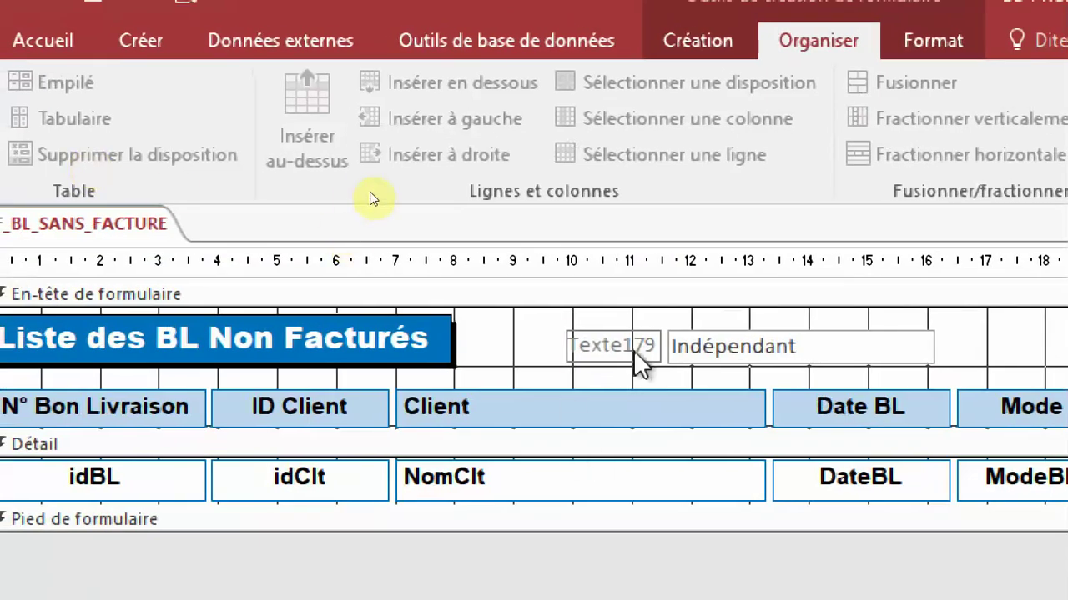
Step: Change the new text box's label caption to "Rechercher :"
{"action": "left_click", "coordinate": [638, 347]}
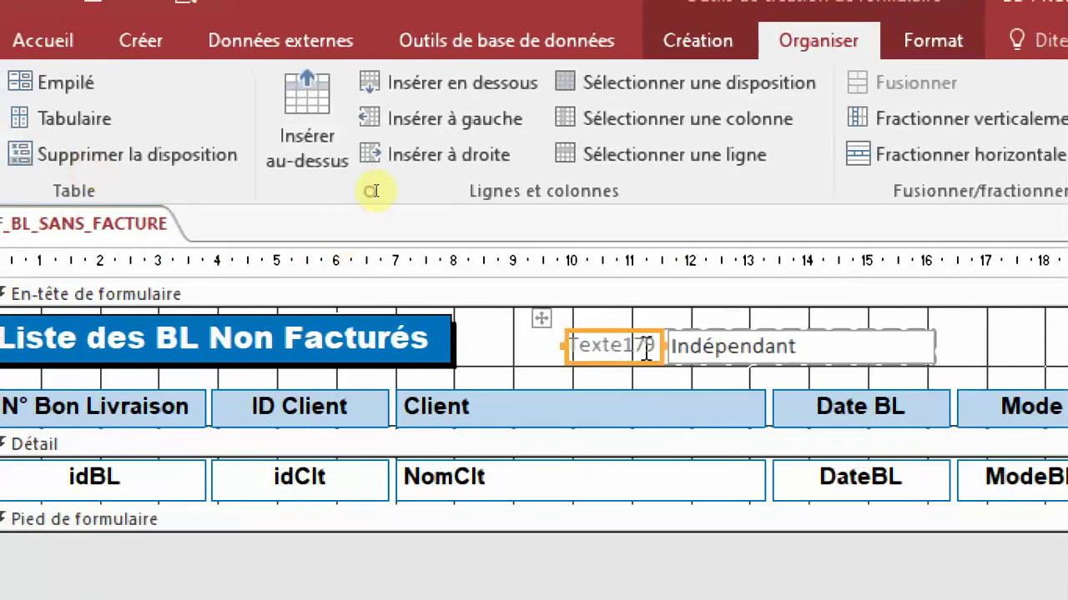
{"action": "left_click", "coordinate": [636, 344]}
{"action": "left_click_drag", "start_coordinate": [637, 343], "coordinate": [486, 341]}
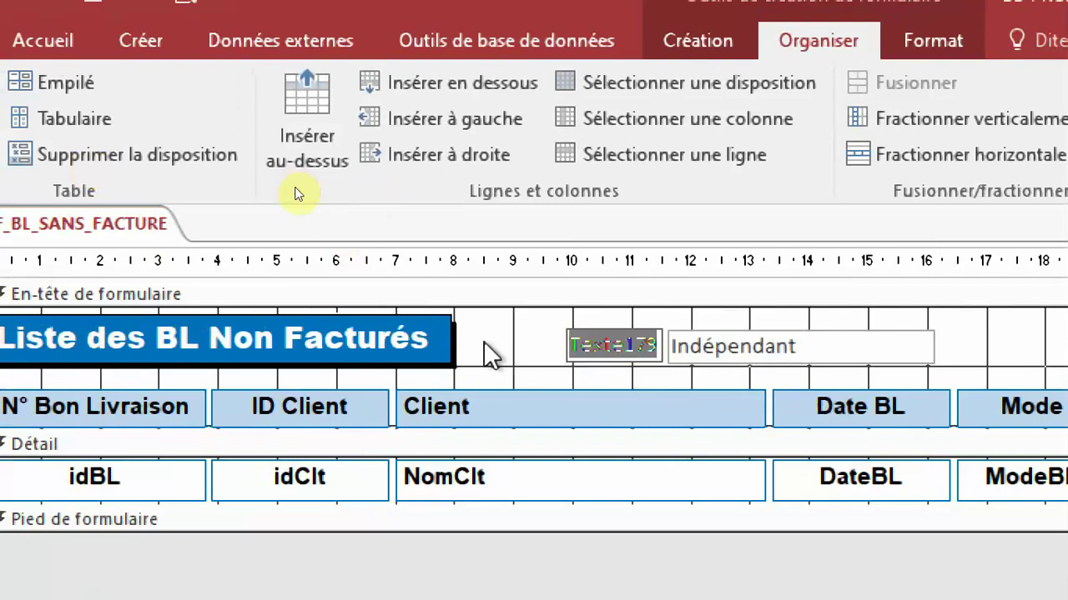
{"action": "type", "text": "Recherc"}
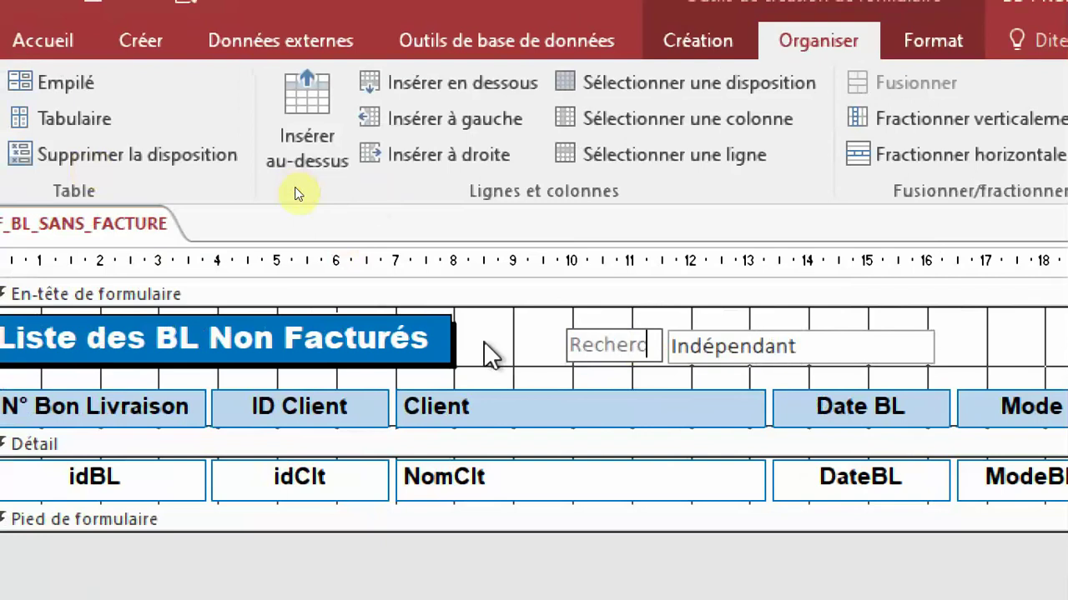
{"action": "type", "text": "her :"}
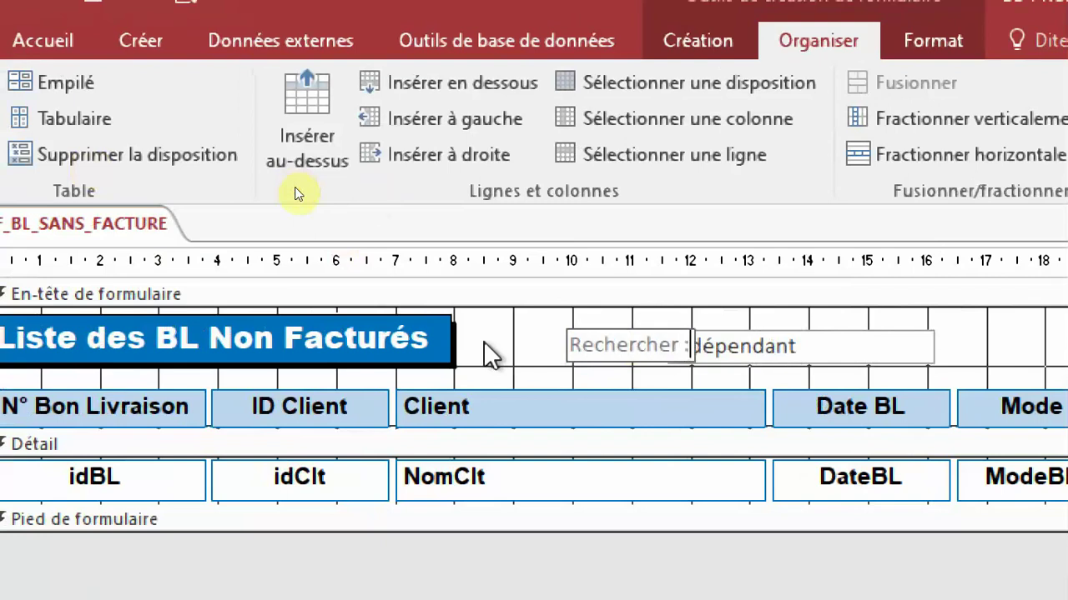
{"action": "key", "text": "Return"}
Step: Copy the Client heading's formatting to the "Rechercher :" label and the NomClt field's formatting to the unbound text box
{"action": "left_click", "coordinate": [814, 350]}
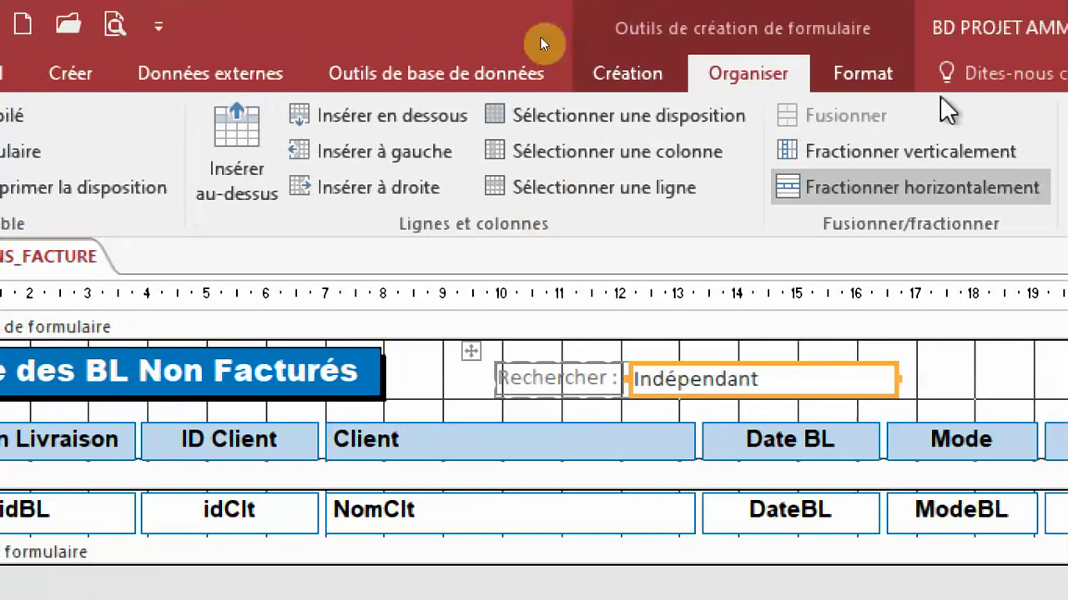
{"action": "left_click", "coordinate": [939, 42]}
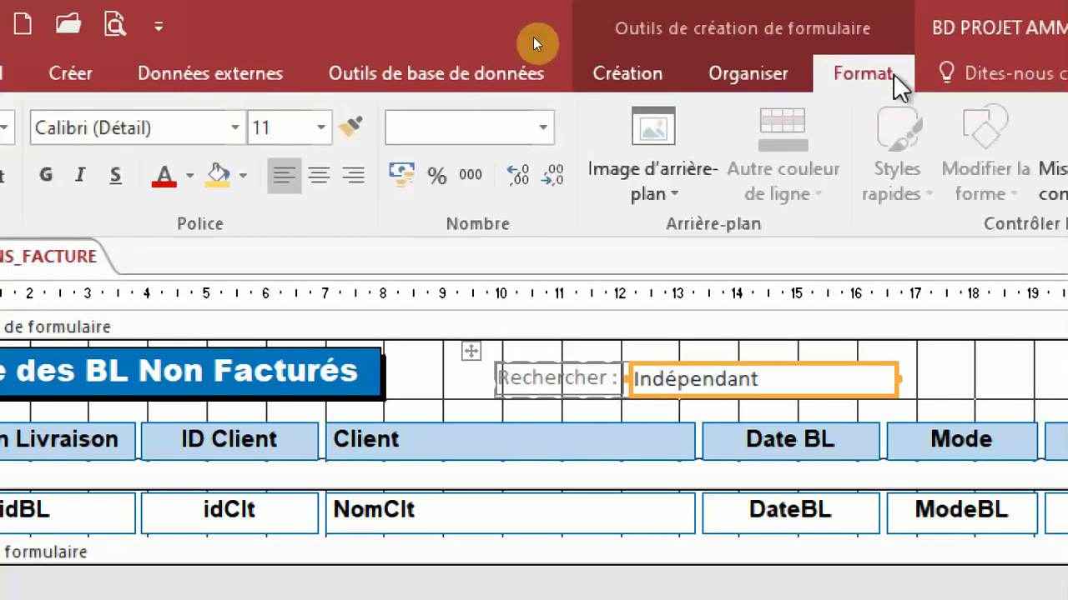
{"action": "left_click", "coordinate": [504, 455]}
{"action": "left_click", "coordinate": [351, 127]}
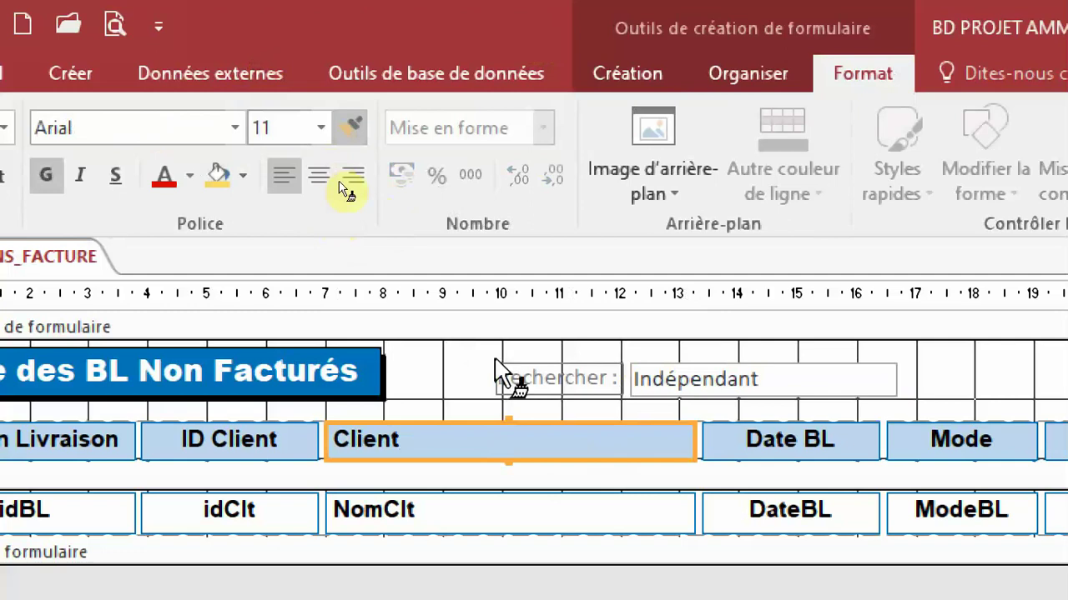
{"action": "left_click", "coordinate": [504, 375]}
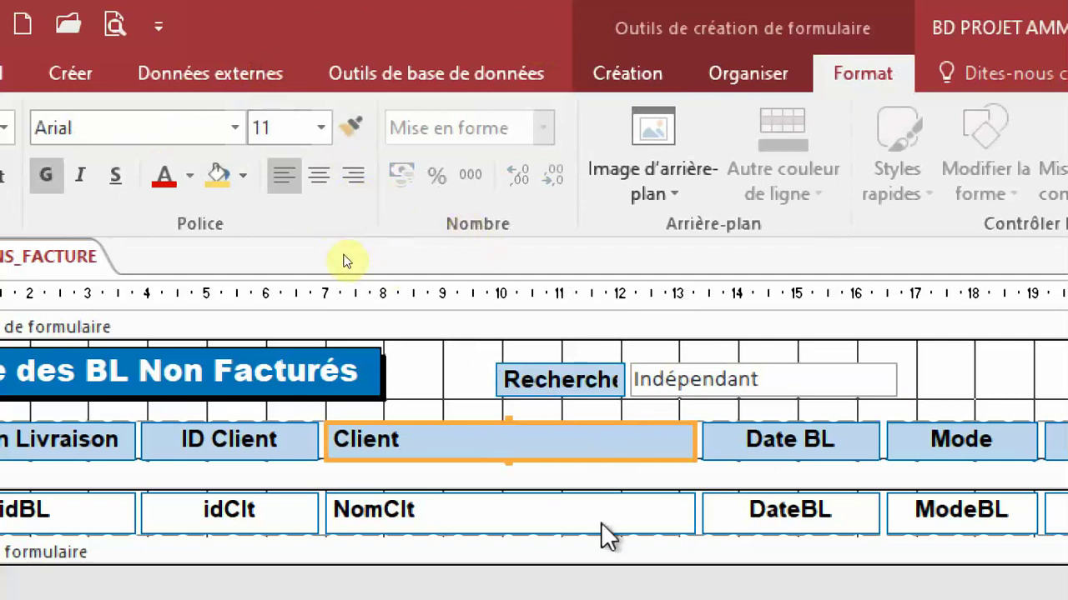
{"action": "left_click", "coordinate": [514, 520]}
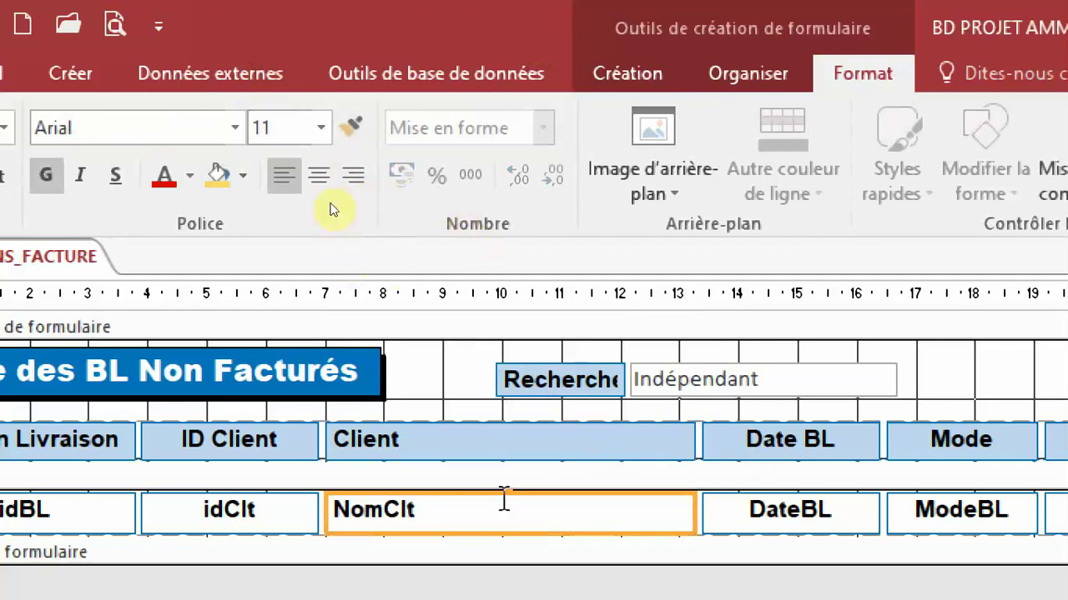
{"action": "left_click", "coordinate": [349, 128]}
{"action": "left_click", "coordinate": [780, 392]}
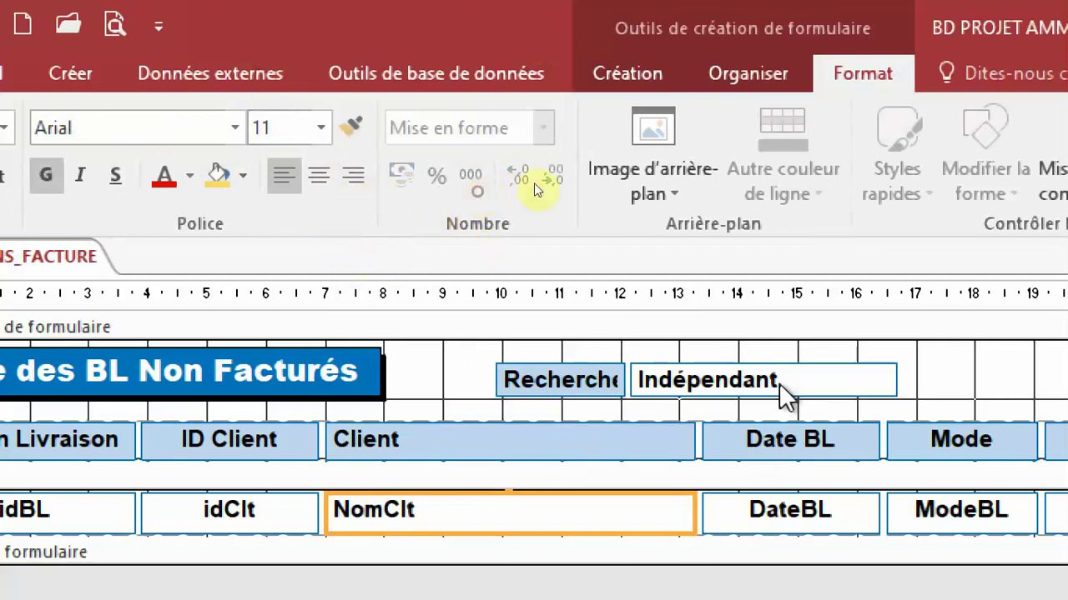
Step: Widen the search label to about 2.8 cm and its box to about 5.1 cm, make both slightly taller, and set their font size to 12
{"action": "left_click", "coordinate": [960, 380]}
{"action": "left_click_drag", "start_coordinate": [960, 377], "coordinate": [613, 379]}
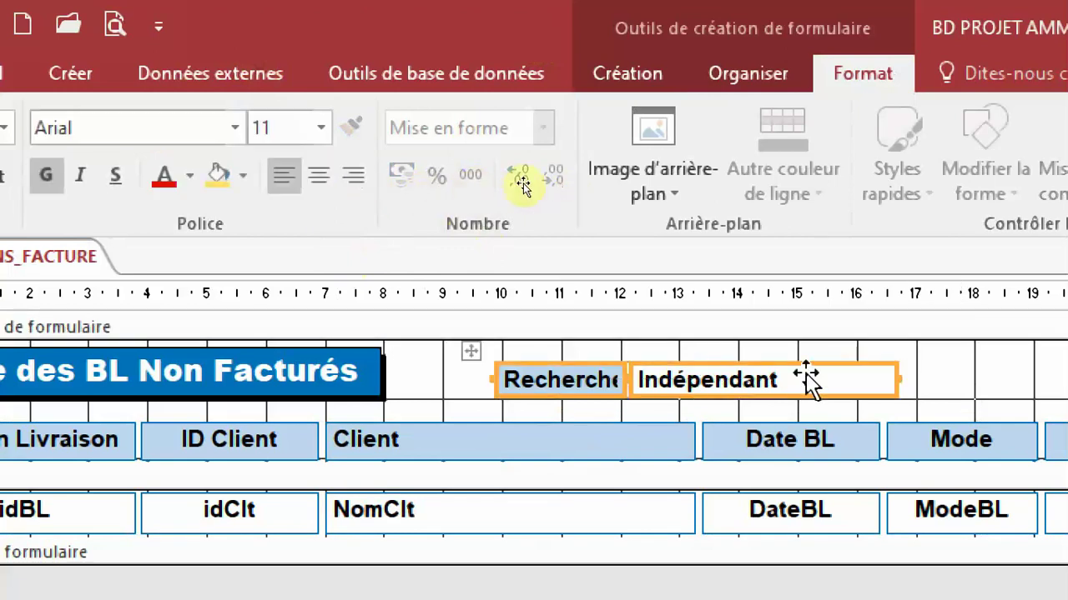
{"action": "left_click_drag", "start_coordinate": [898, 378], "coordinate": [561, 390]}
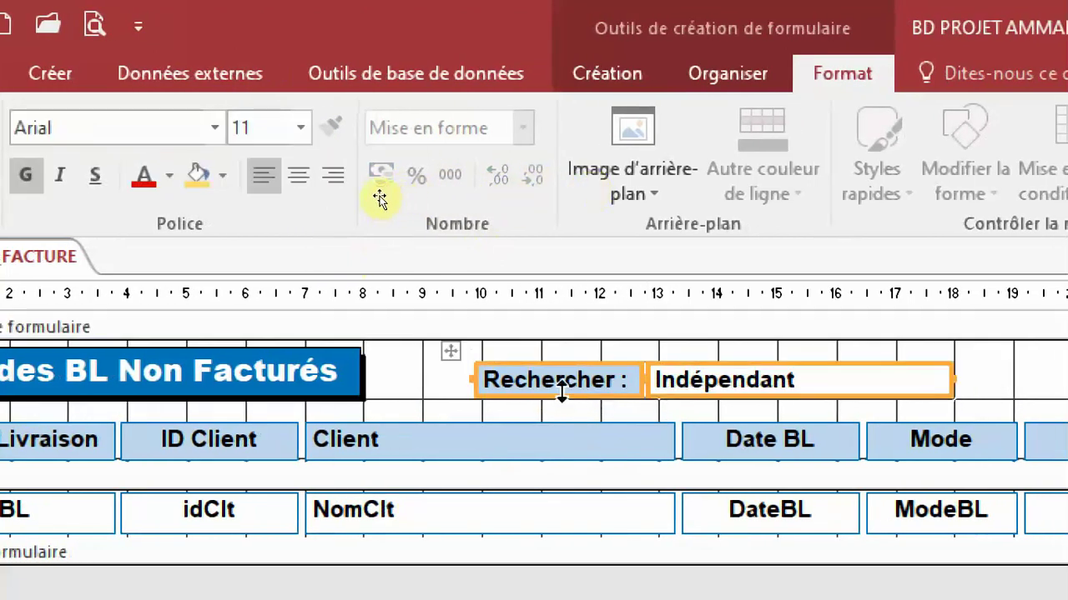
{"action": "left_click_drag", "start_coordinate": [801, 392], "coordinate": [801, 406]}
{"action": "left_click", "coordinate": [301, 132]}
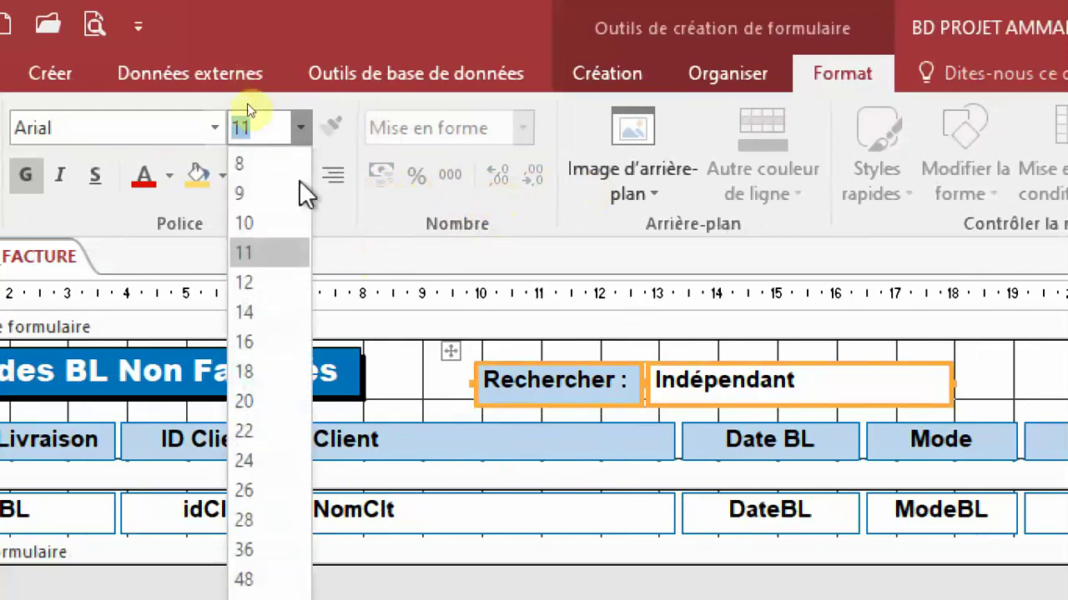
{"action": "left_click", "coordinate": [276, 282]}
{"action": "left_click", "coordinate": [978, 368]}
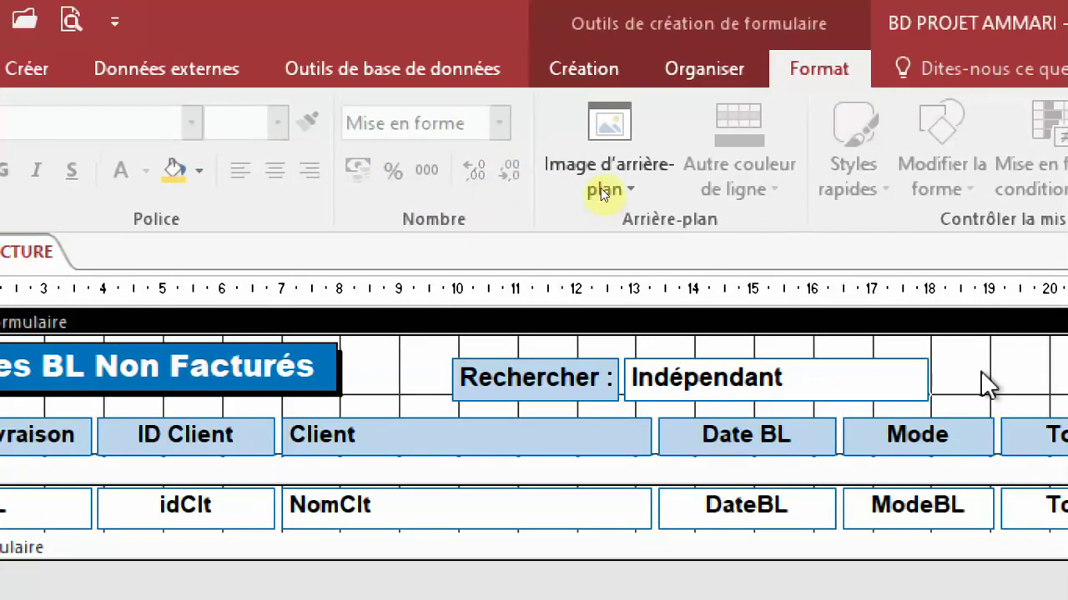
Step: Set the Nom property of the unbound search text box to txtRechercher and close its property sheet
{"action": "left_click", "coordinate": [889, 391]}
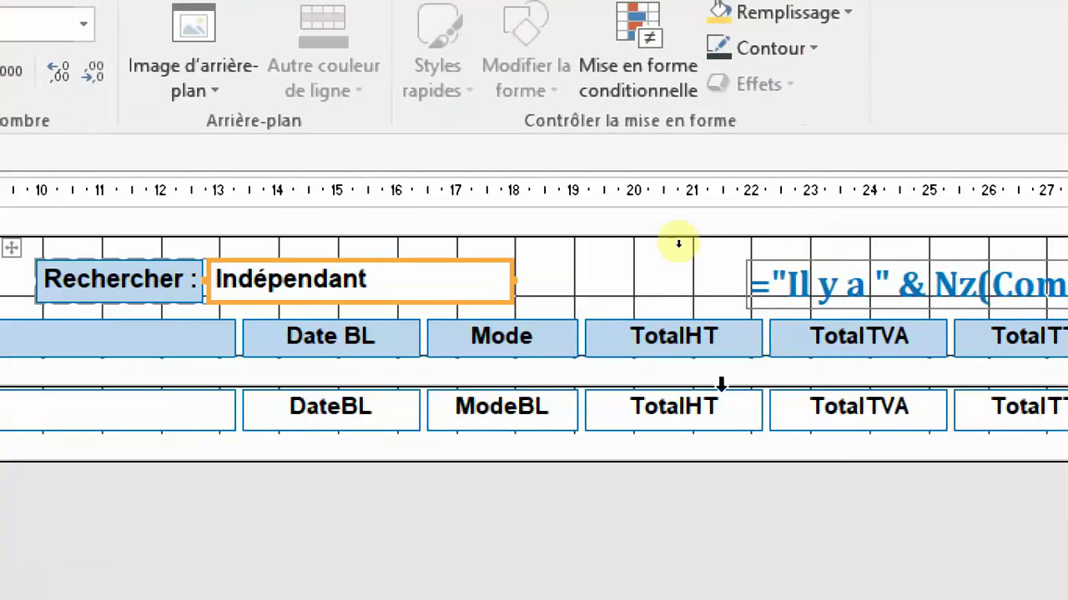
{"action": "key", "text": "F4"}
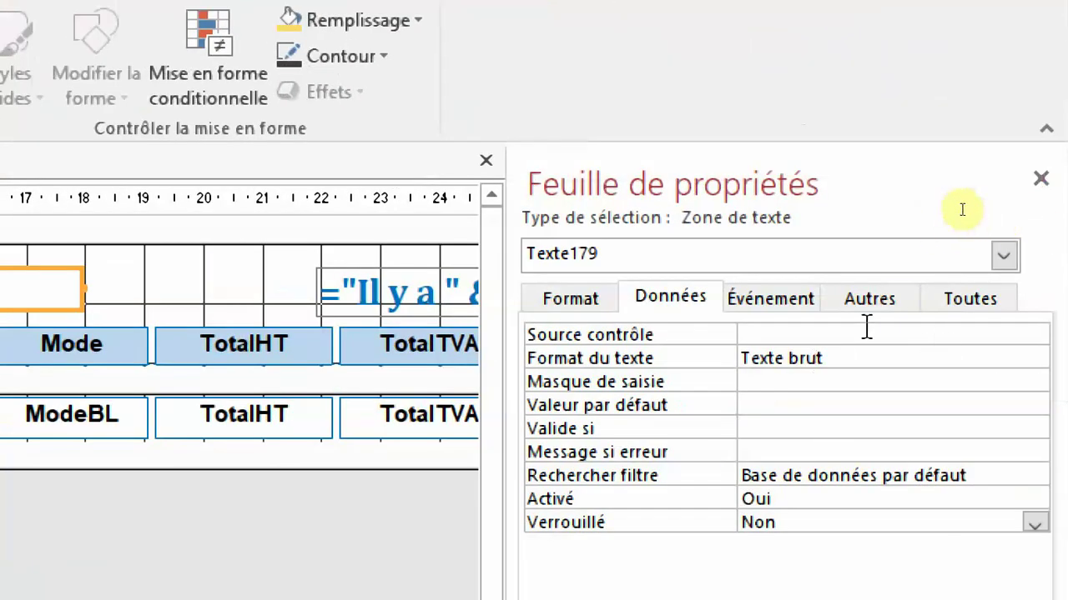
{"action": "left_click", "coordinate": [869, 302]}
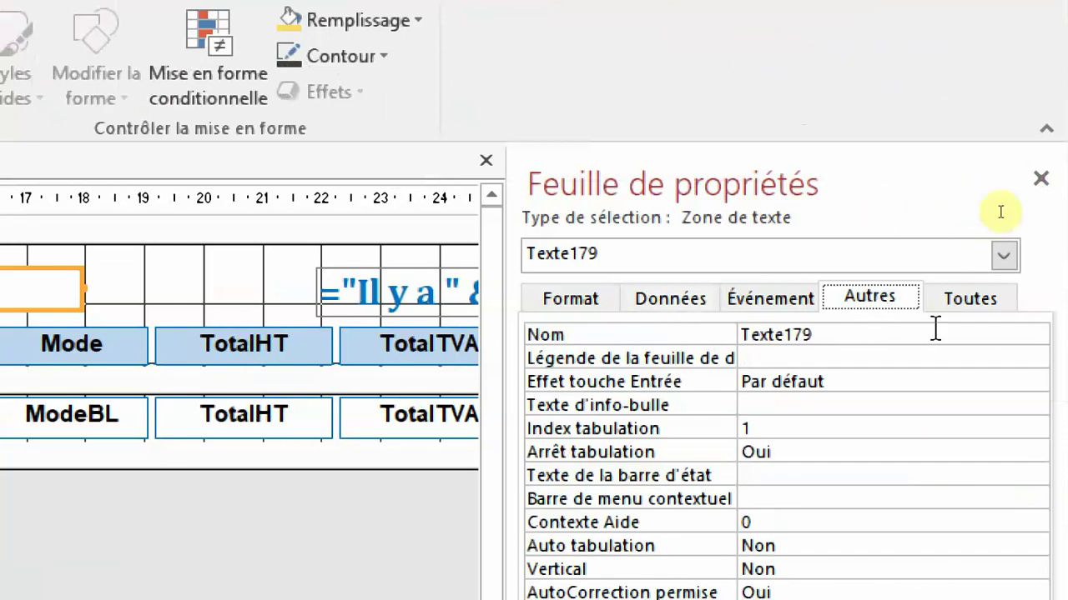
{"action": "left_click", "coordinate": [652, 343]}
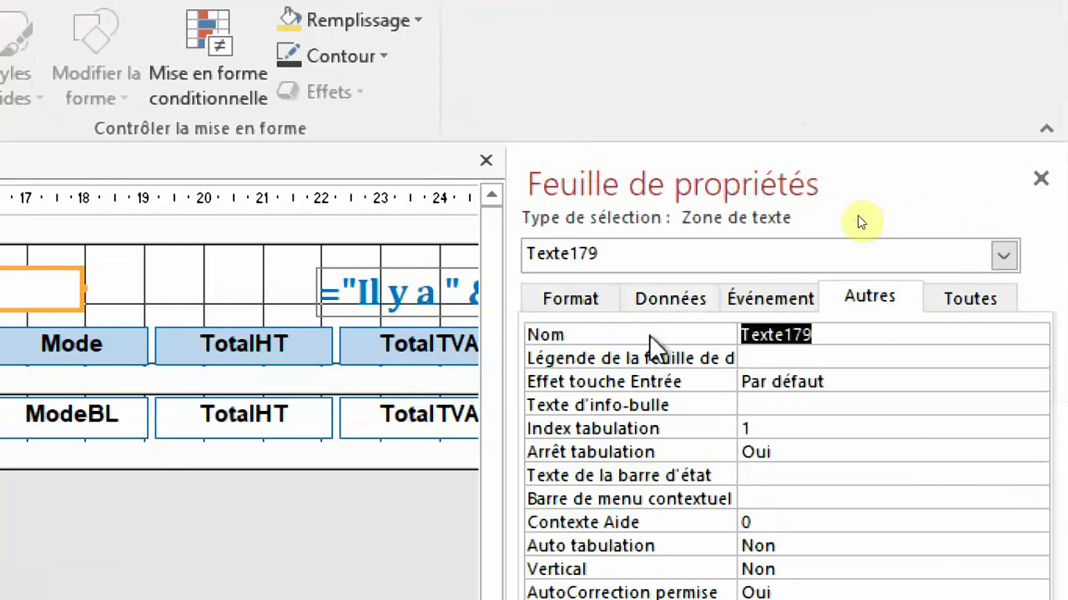
{"action": "type", "text": "txtRe"}
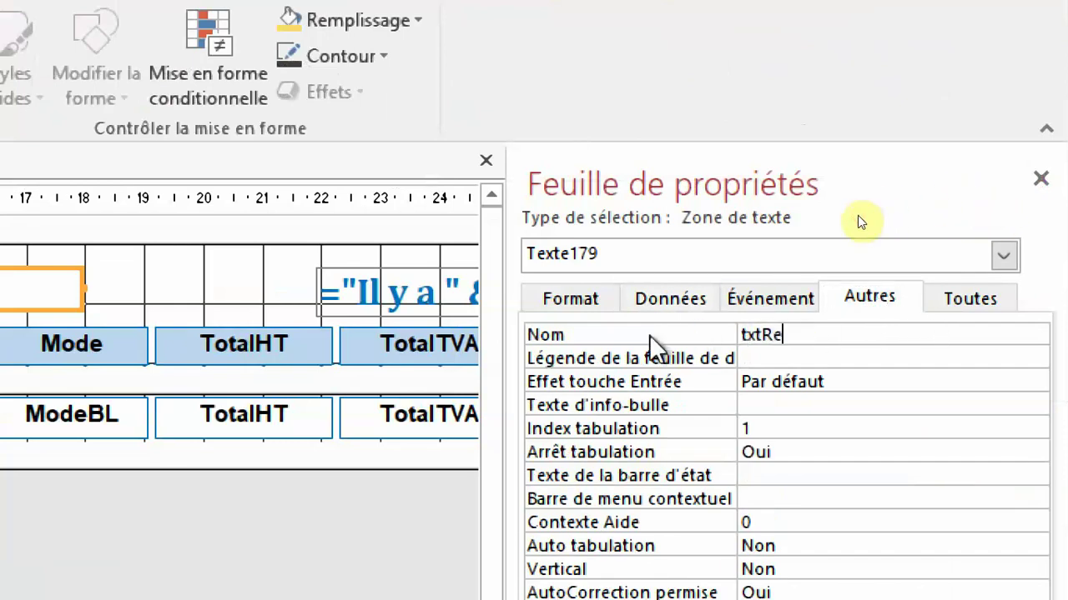
{"action": "type", "text": "chercher"}
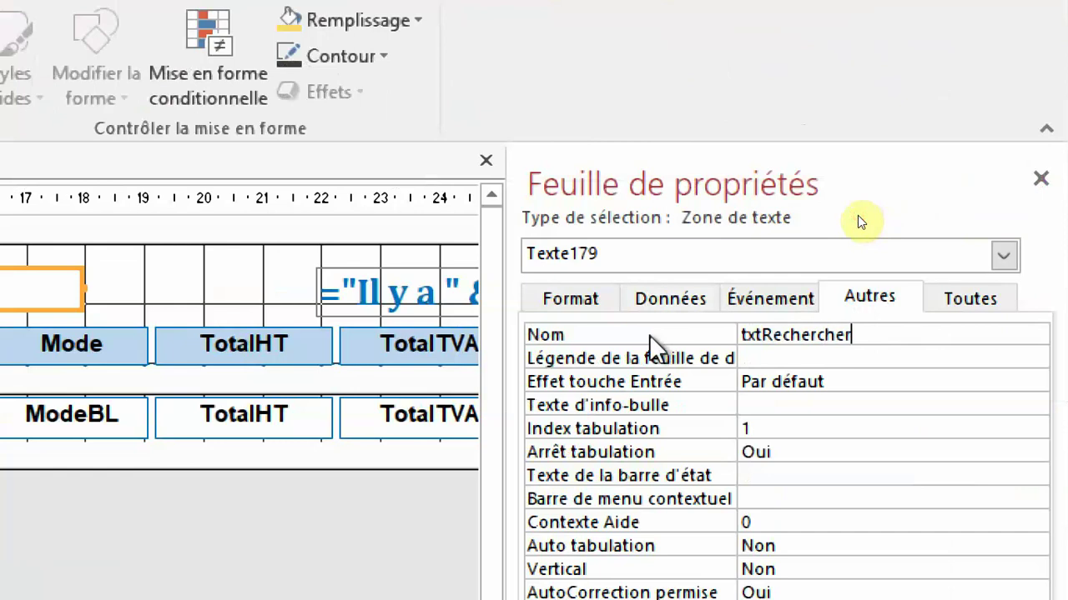
{"action": "key", "text": "Return"}
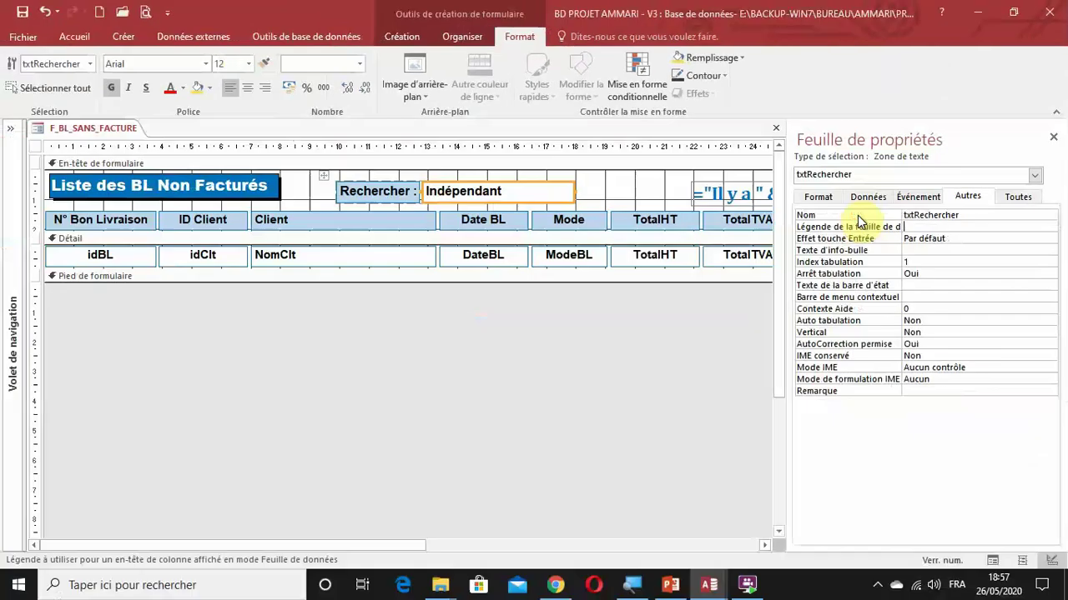
{"action": "left_click", "coordinate": [1051, 139]}
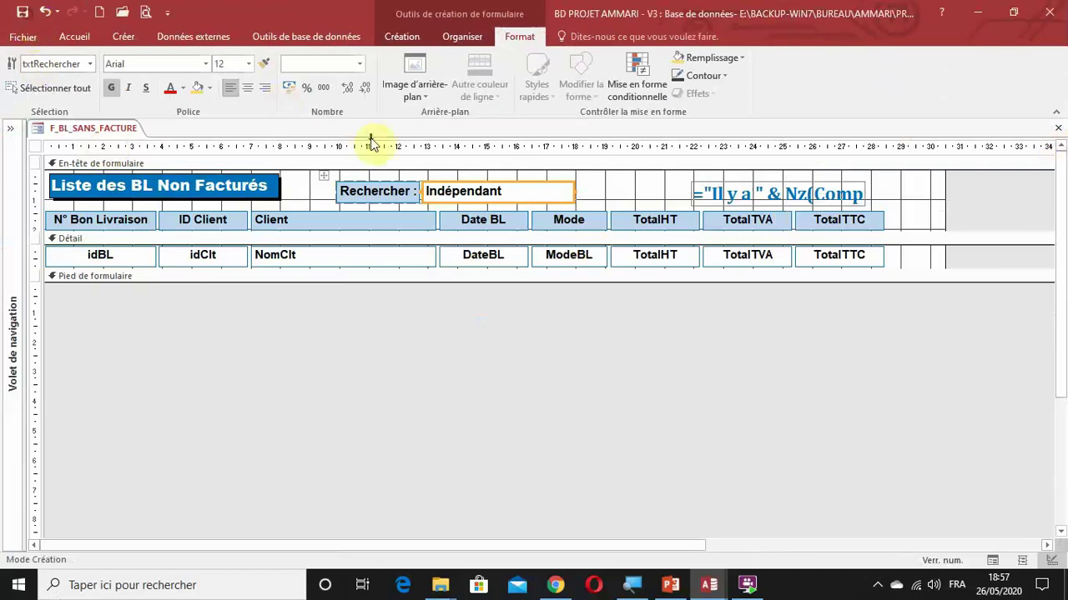
{"action": "left_click", "coordinate": [556, 195]}
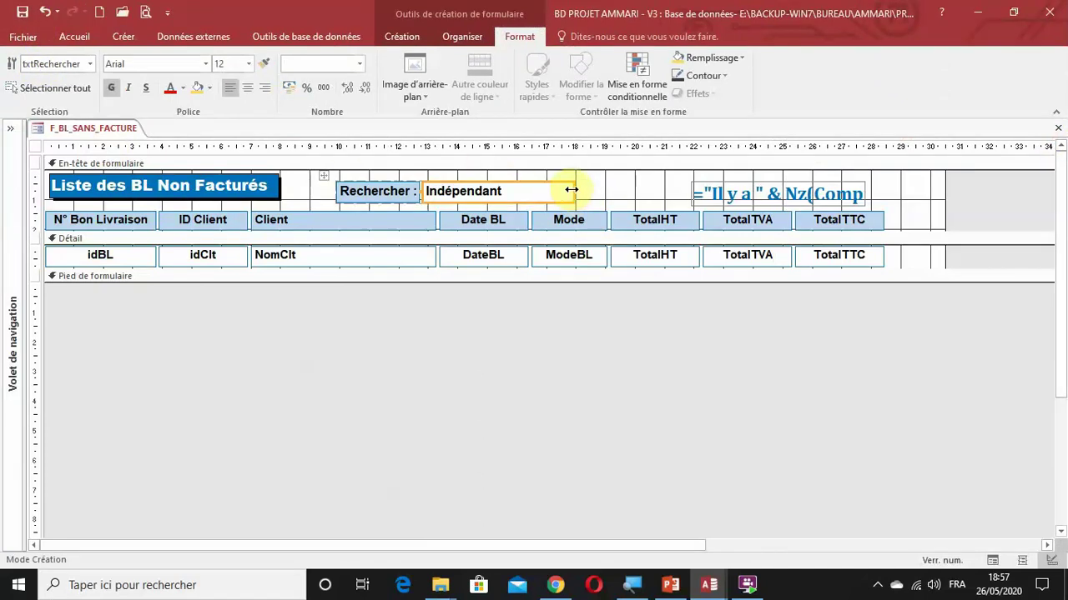
Step: Widen the txtRechercher box in the form header to about 5.5 cm
{"action": "left_click_drag", "start_coordinate": [571, 190], "coordinate": [585, 189]}
{"action": "left_click", "coordinate": [599, 192]}
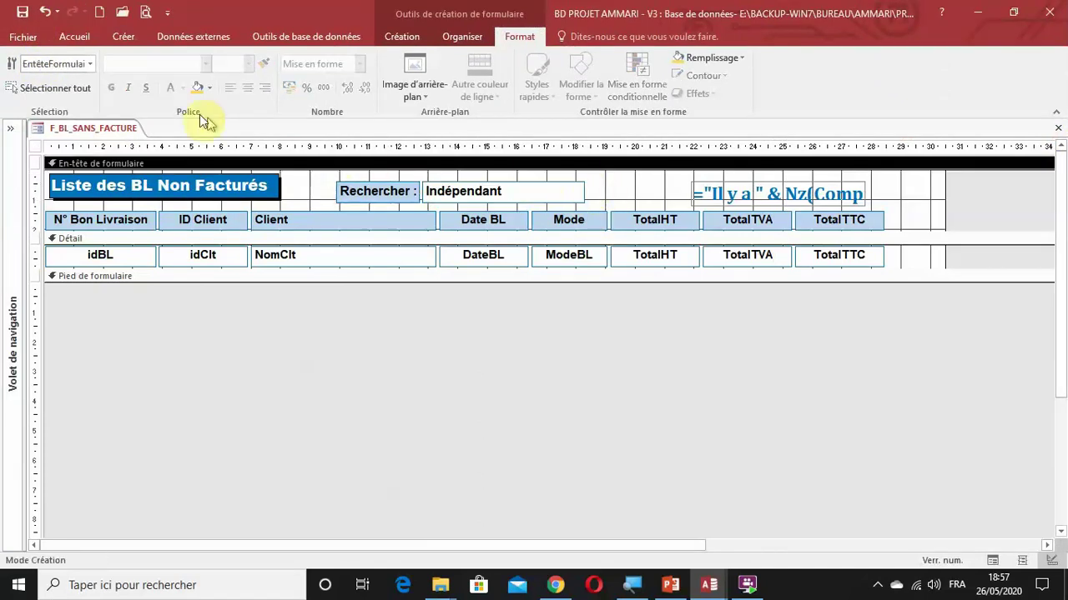
Step: Add a command button about 1.7 cm wide and 0.7 cm high beside the search box, without using the button wizard
{"action": "left_click", "coordinate": [123, 37]}
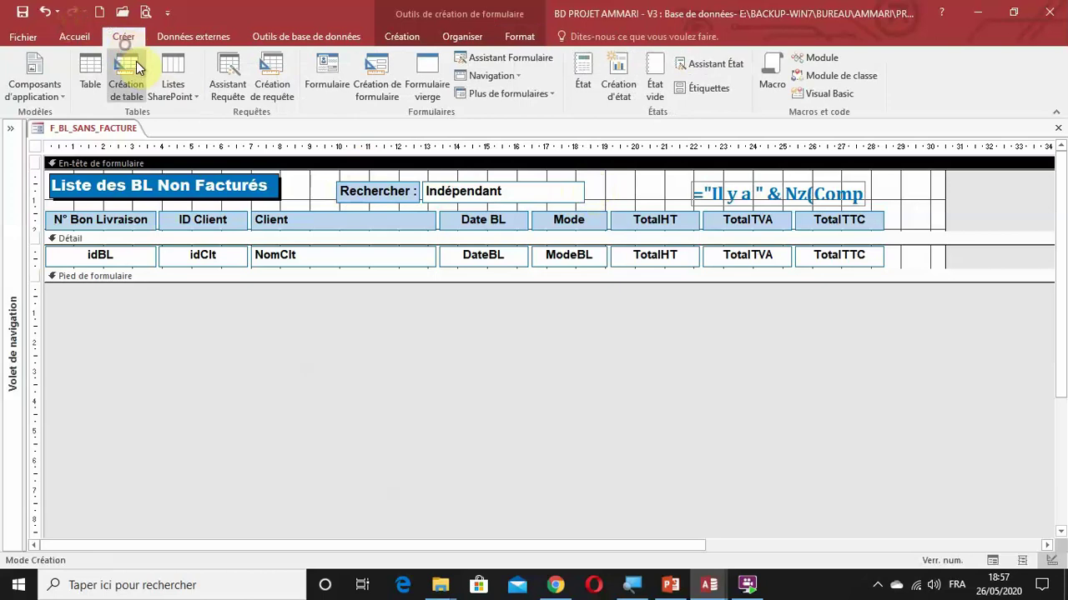
{"action": "left_click", "coordinate": [404, 40]}
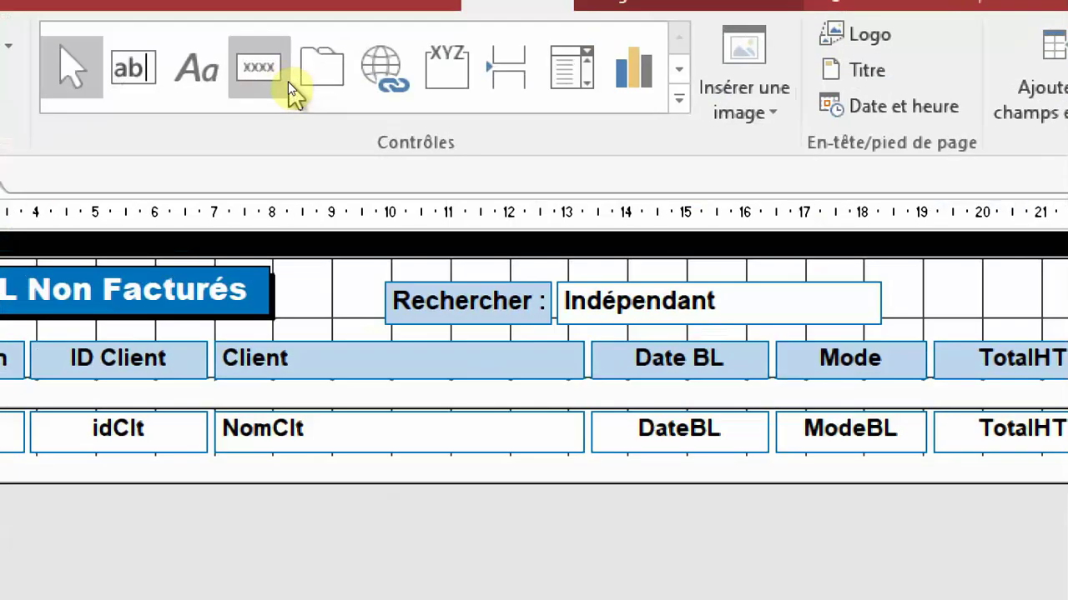
{"action": "left_click", "coordinate": [288, 82]}
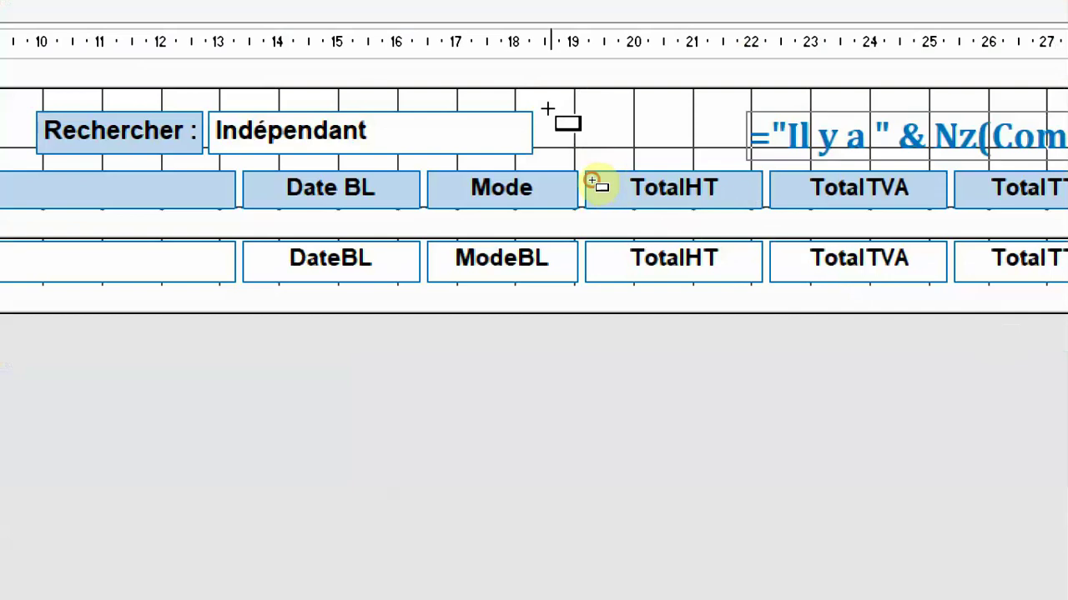
{"action": "left_click_drag", "start_coordinate": [548, 109], "coordinate": [625, 154]}
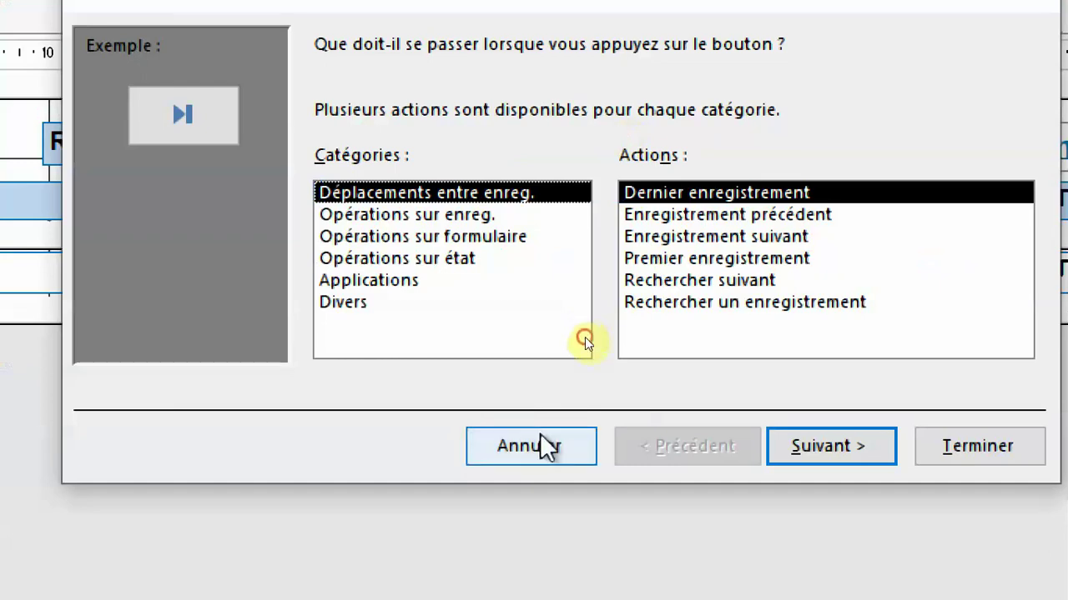
{"action": "left_click", "coordinate": [538, 434]}
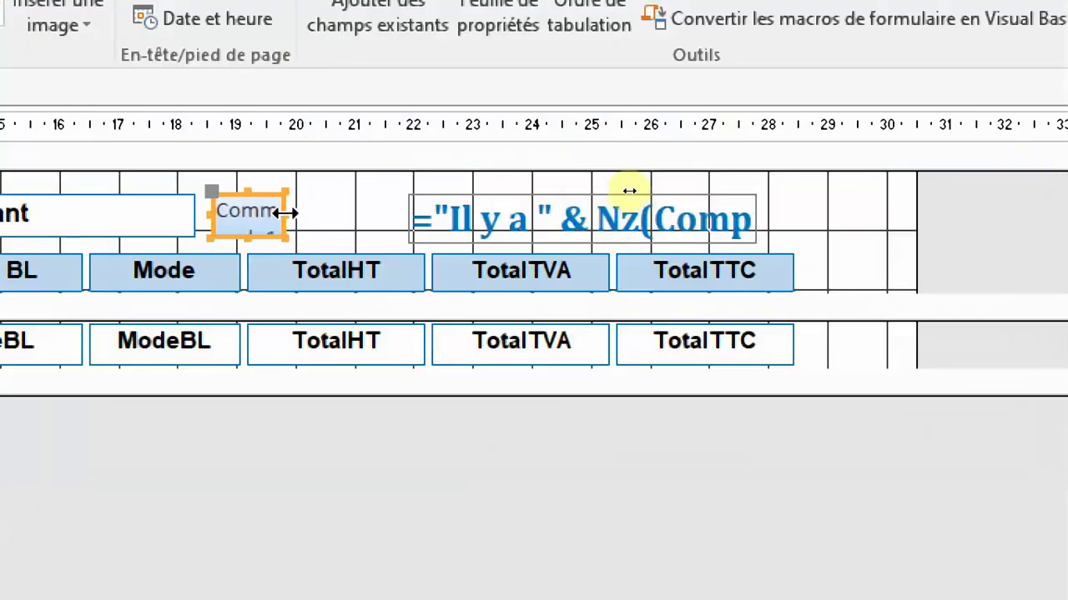
{"action": "left_click_drag", "start_coordinate": [284, 212], "coordinate": [316, 212]}
Step: Set the Nom property of the new command button to btnTous
{"action": "key", "text": "F4"}
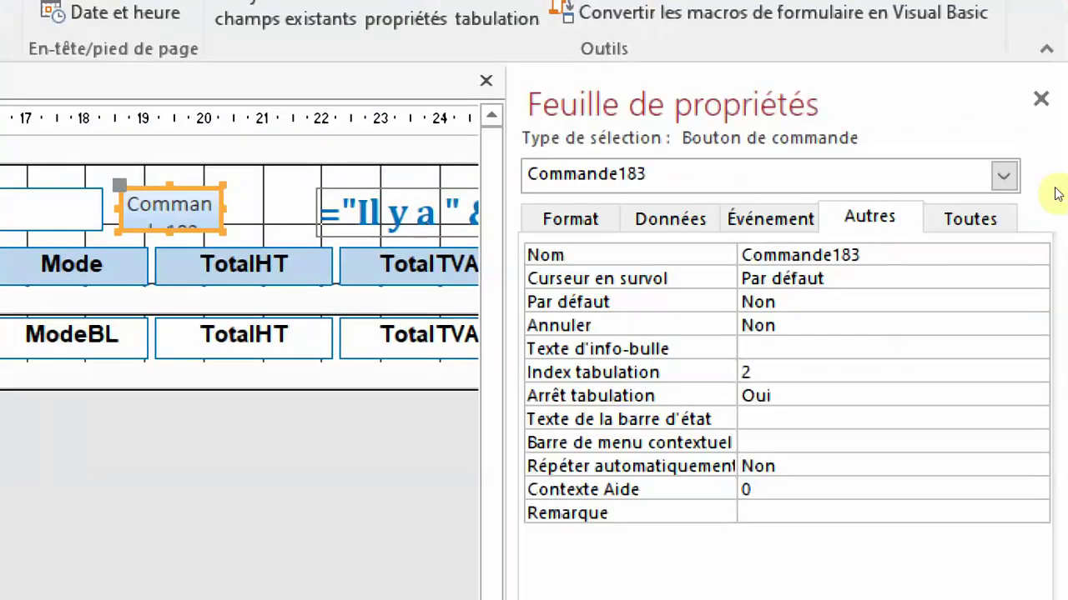
{"action": "left_click", "coordinate": [977, 227]}
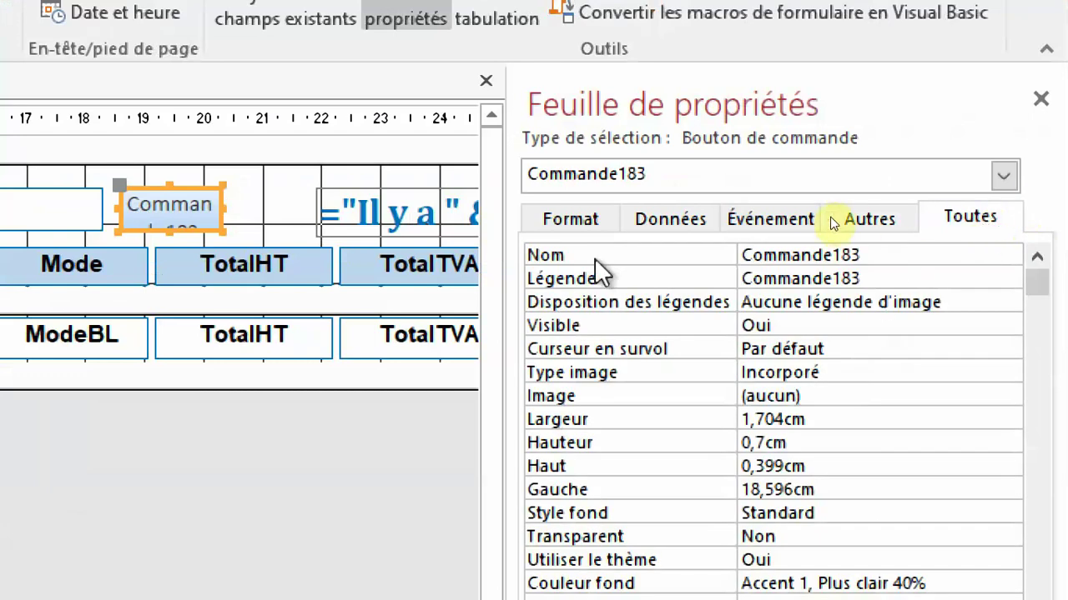
{"action": "left_click", "coordinate": [595, 259]}
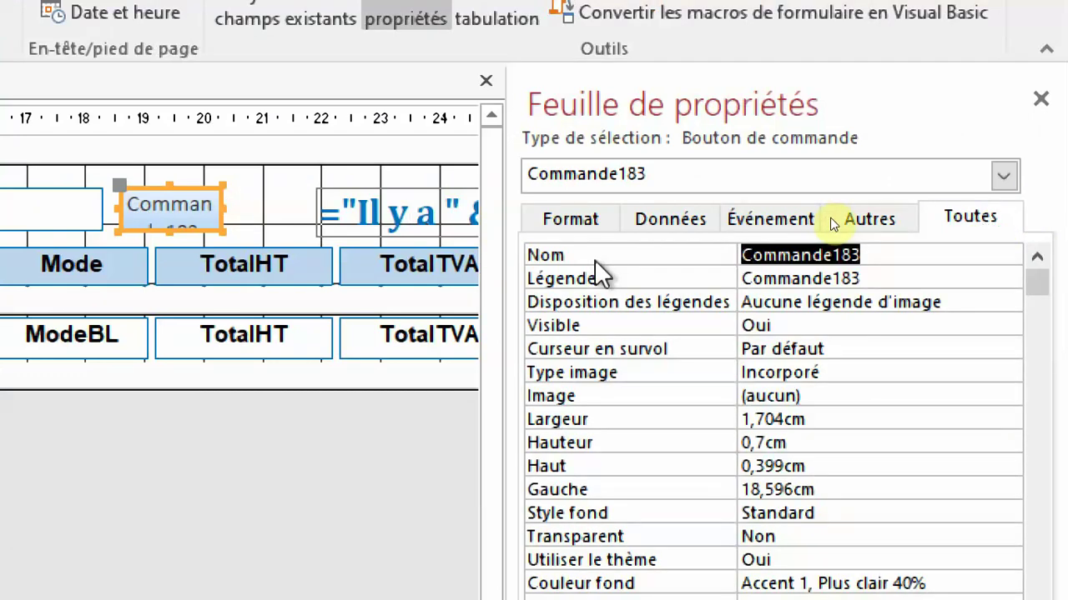
{"action": "type", "text": "btnTous"}
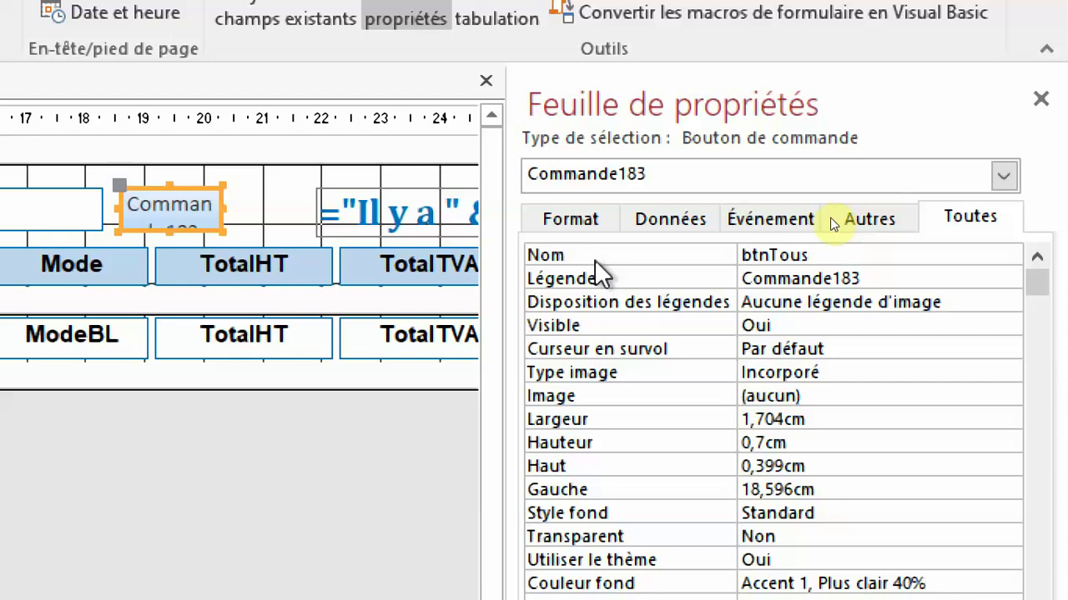
{"action": "key", "text": "Return"}
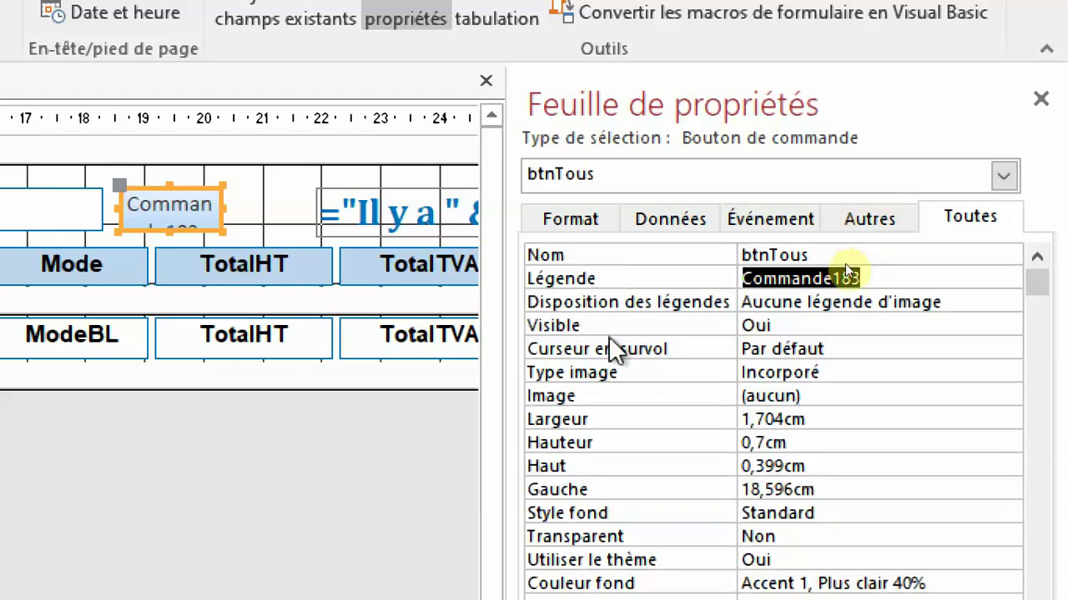
Step: Assign the View2.png image from the ICONES folder to the btnTous button
{"action": "left_click", "coordinate": [624, 393]}
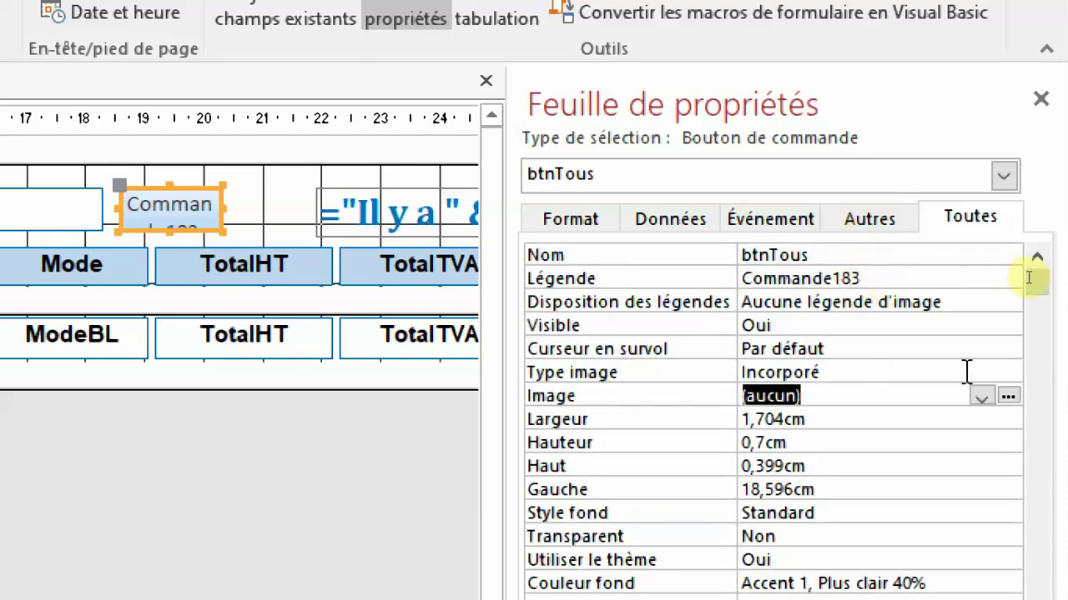
{"action": "left_click", "coordinate": [1007, 397]}
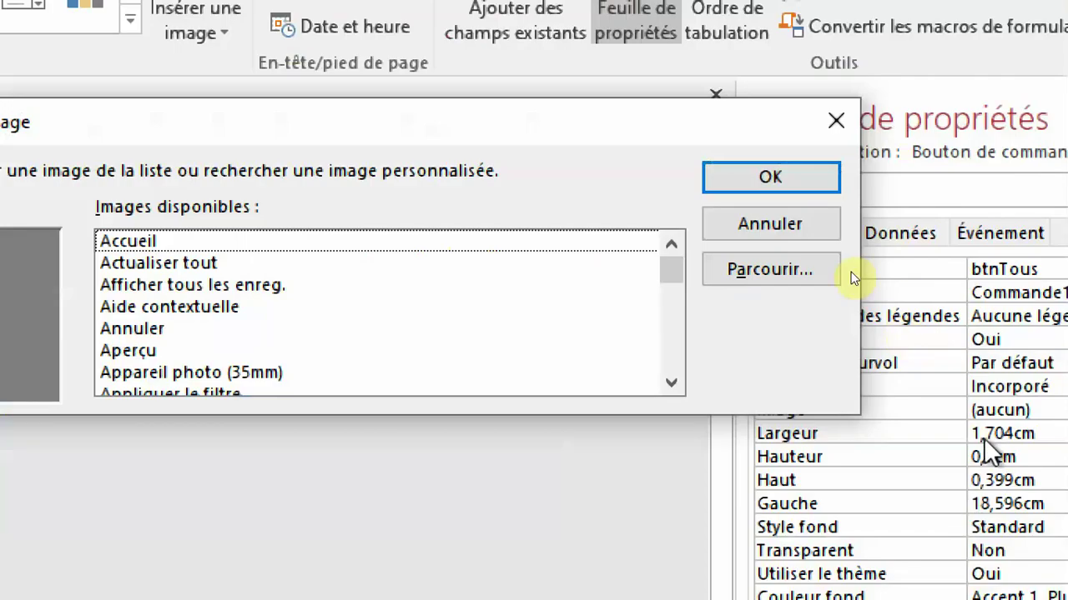
{"action": "left_click", "coordinate": [747, 270]}
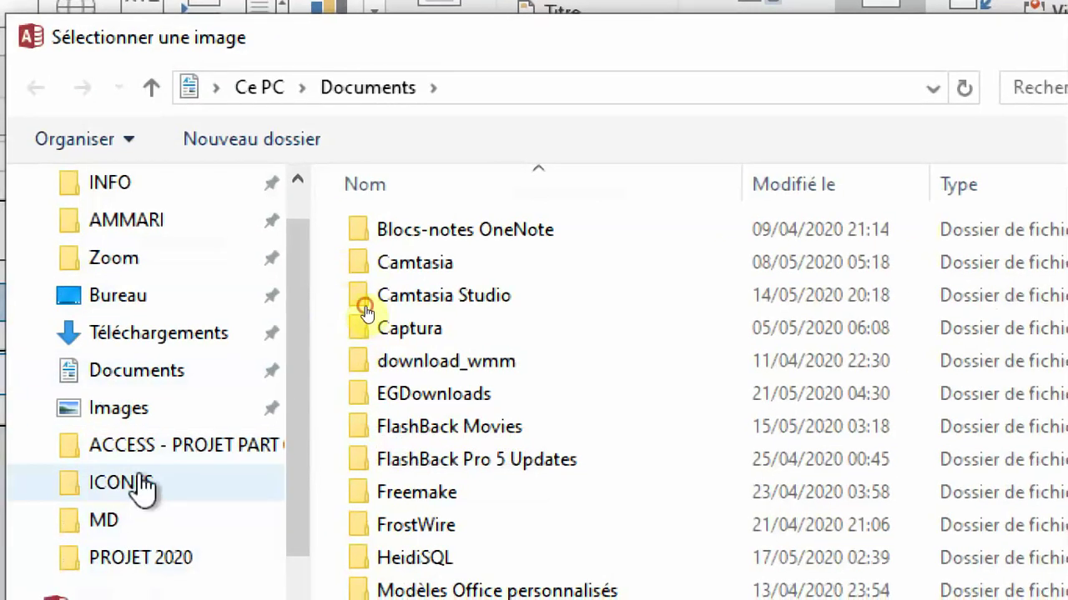
{"action": "left_click", "coordinate": [148, 508]}
{"action": "left_click", "coordinate": [695, 429]}
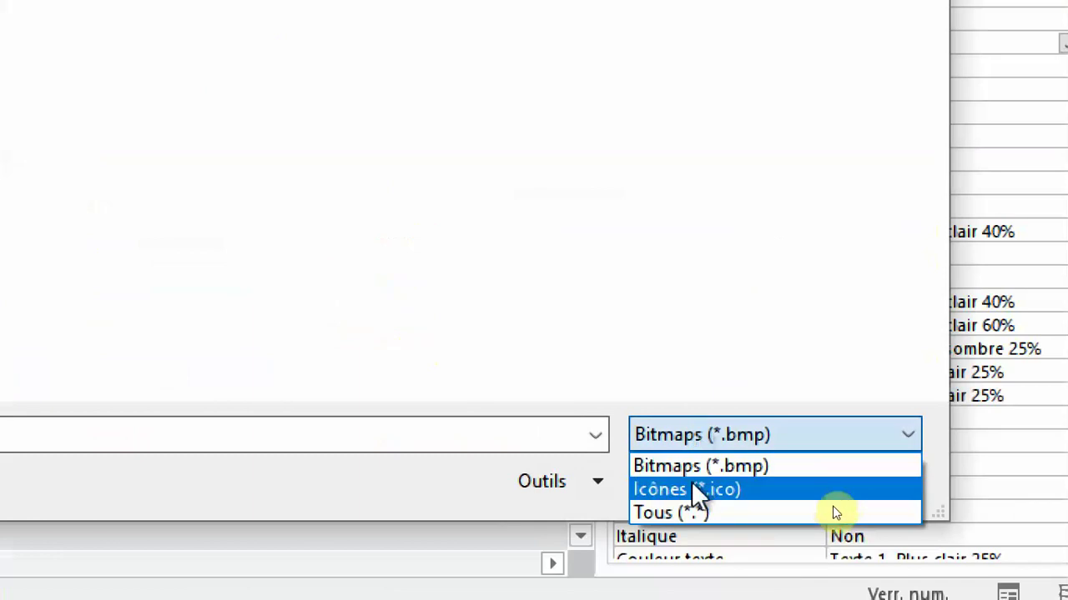
{"action": "left_click", "coordinate": [680, 510]}
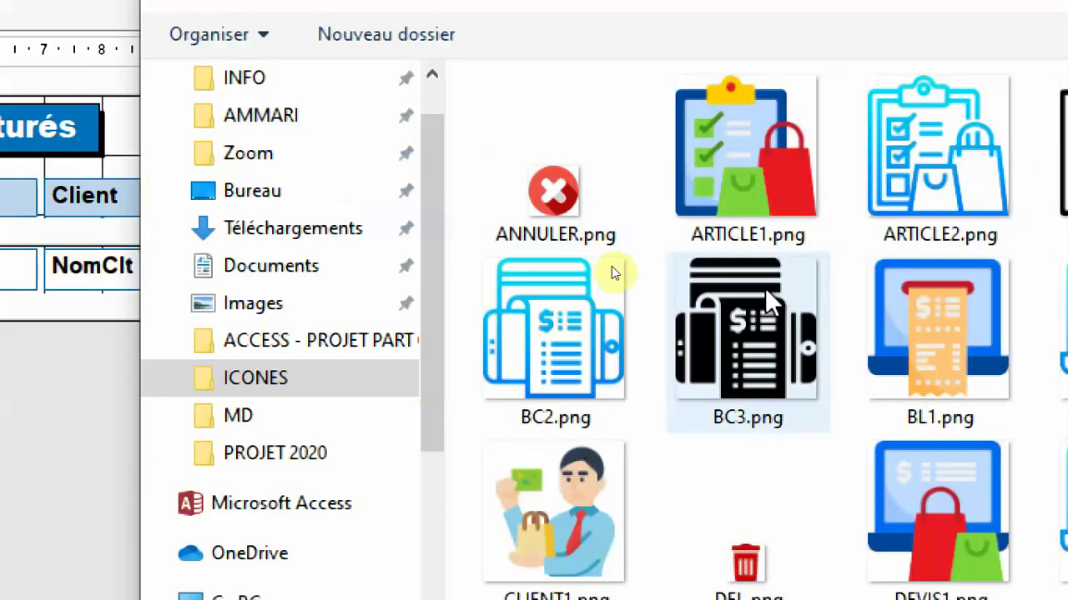
{"action": "left_click", "coordinate": [765, 287]}
{"action": "scroll", "coordinate": [1063, 409], "scroll_direction": "down", "scroll_amount": 5}
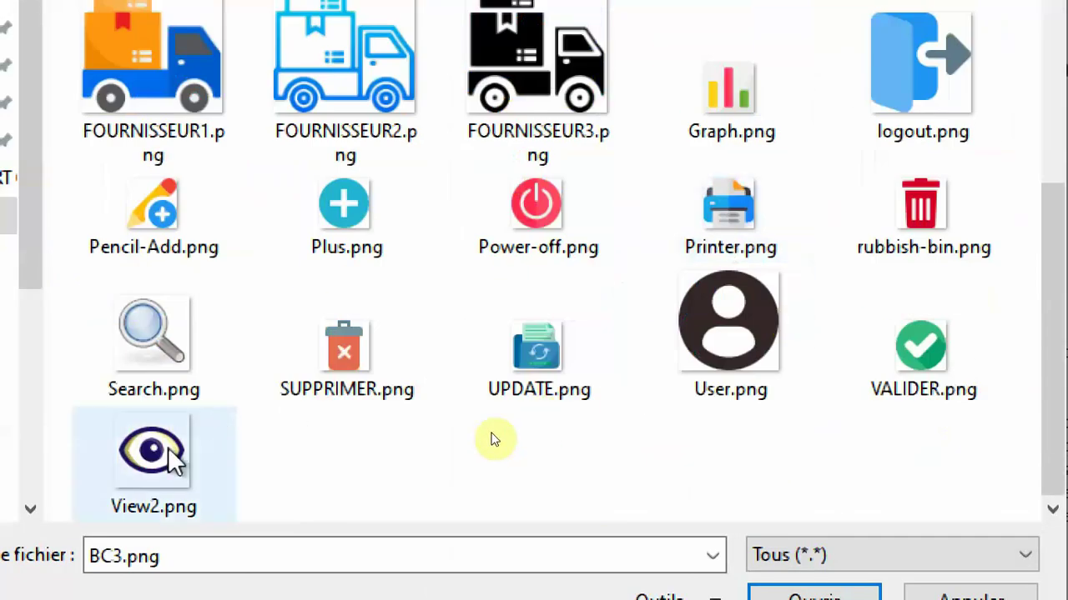
{"action": "left_click", "coordinate": [150, 455]}
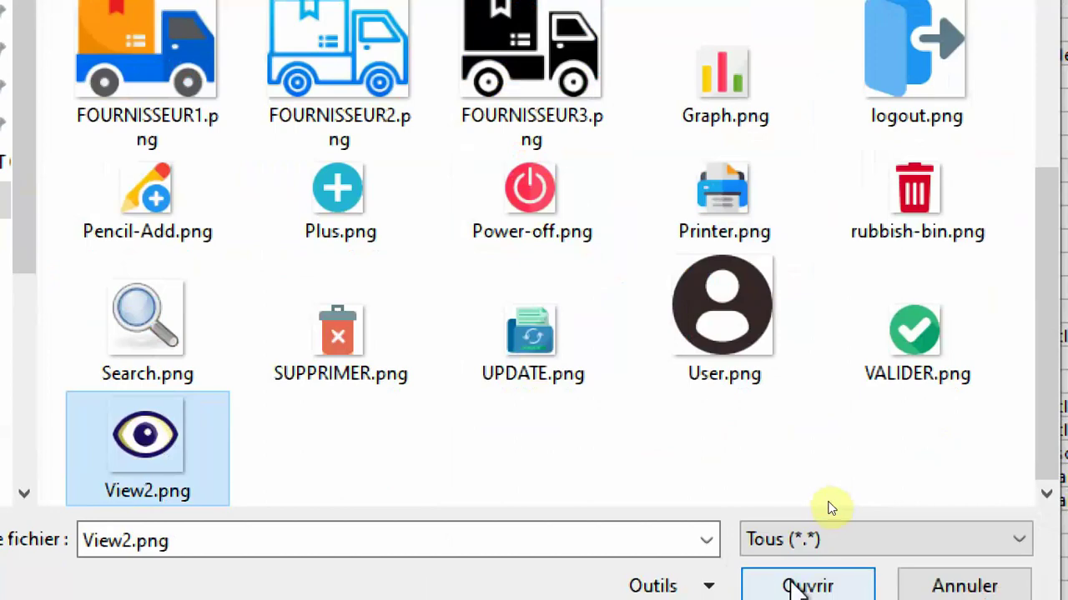
{"action": "left_click", "coordinate": [800, 594]}
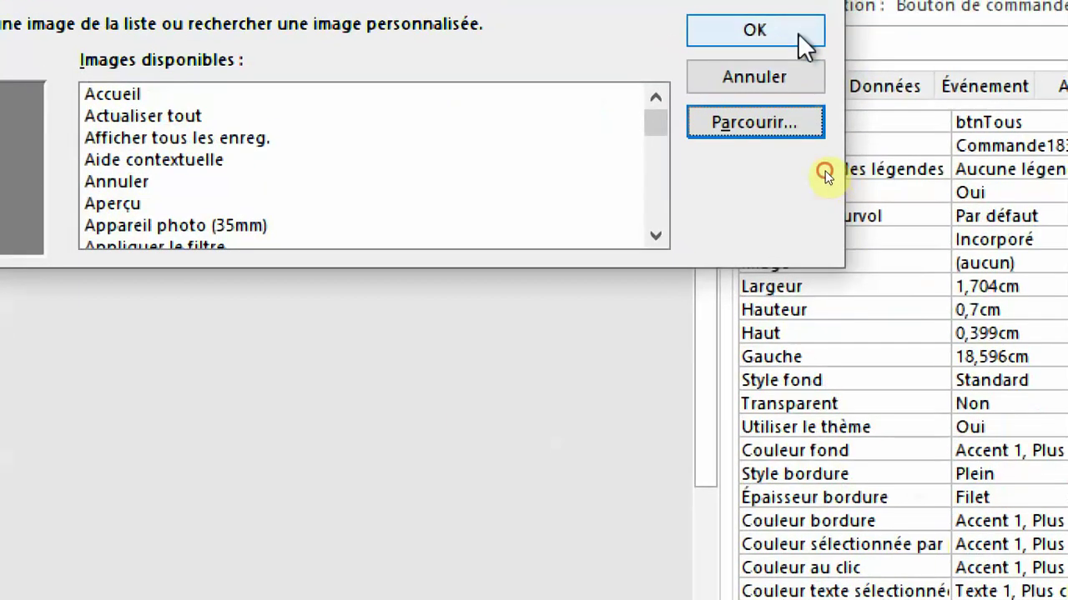
{"action": "left_click", "coordinate": [801, 38]}
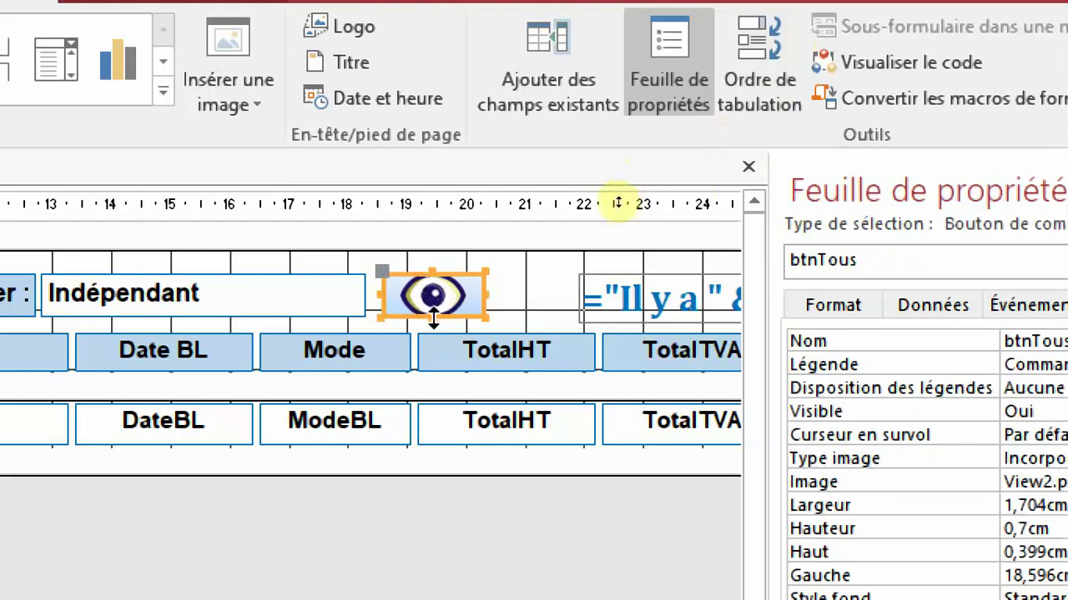
Step: Increase the btnTous button's height to about 0.8 cm and adjust its vertical position to about 0.4 cm from the header's top
{"action": "left_click_drag", "start_coordinate": [433, 322], "coordinate": [433, 327]}
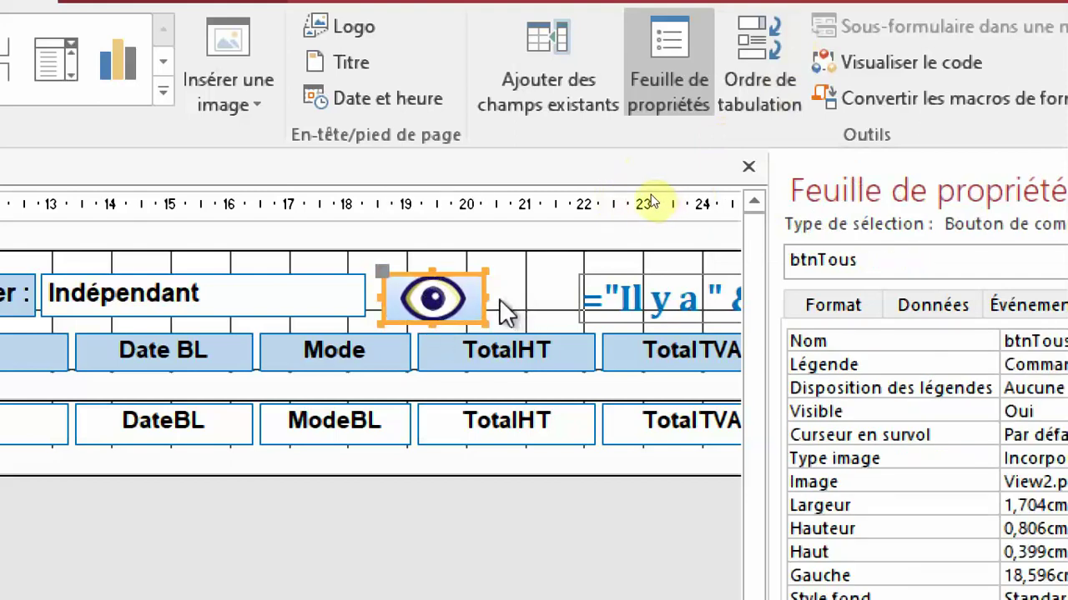
{"action": "left_click", "coordinate": [525, 294]}
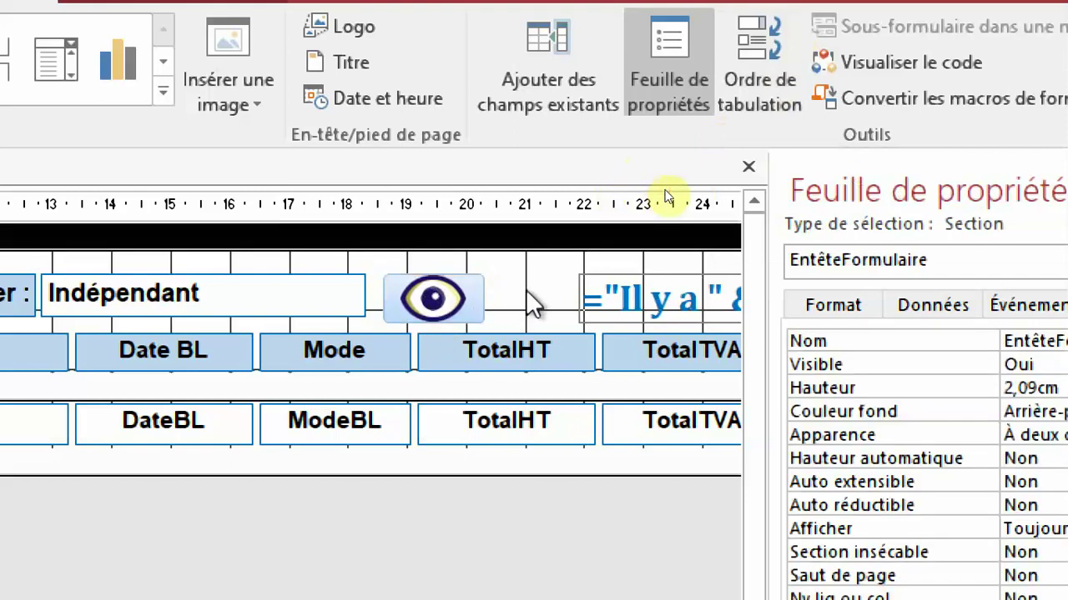
{"action": "left_click", "coordinate": [458, 293]}
{"action": "left_click", "coordinate": [525, 302]}
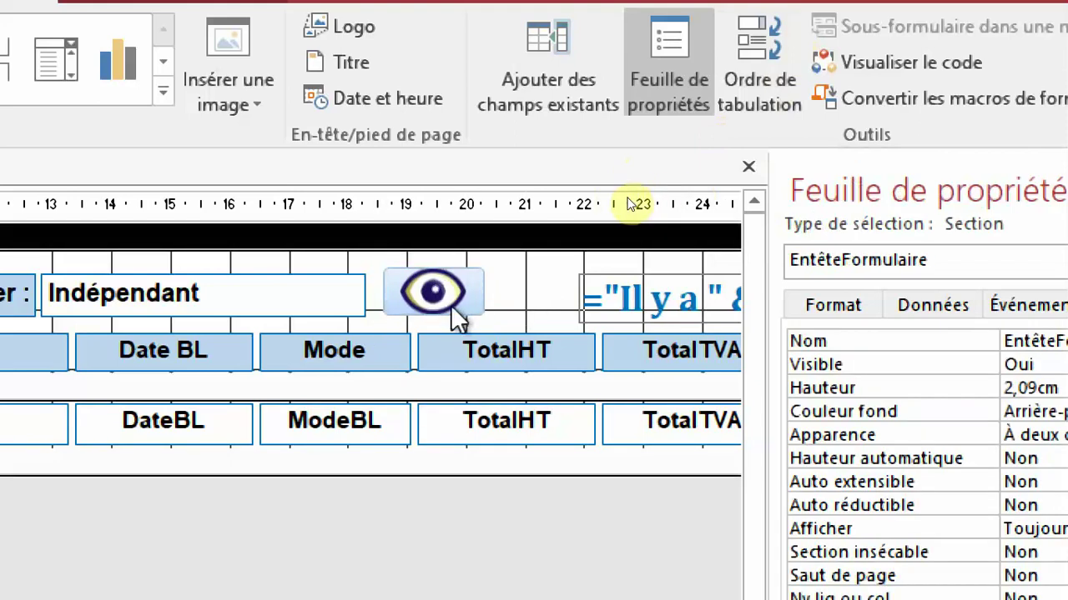
{"action": "left_click_drag", "start_coordinate": [459, 300], "coordinate": [461, 294]}
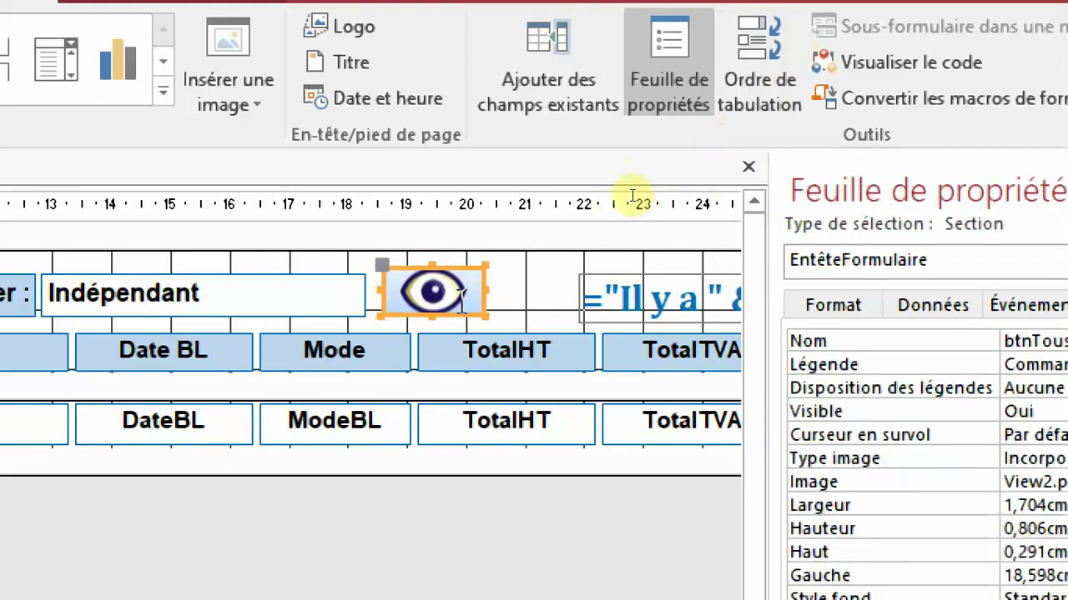
{"action": "left_click", "coordinate": [516, 294]}
{"action": "left_click", "coordinate": [450, 301]}
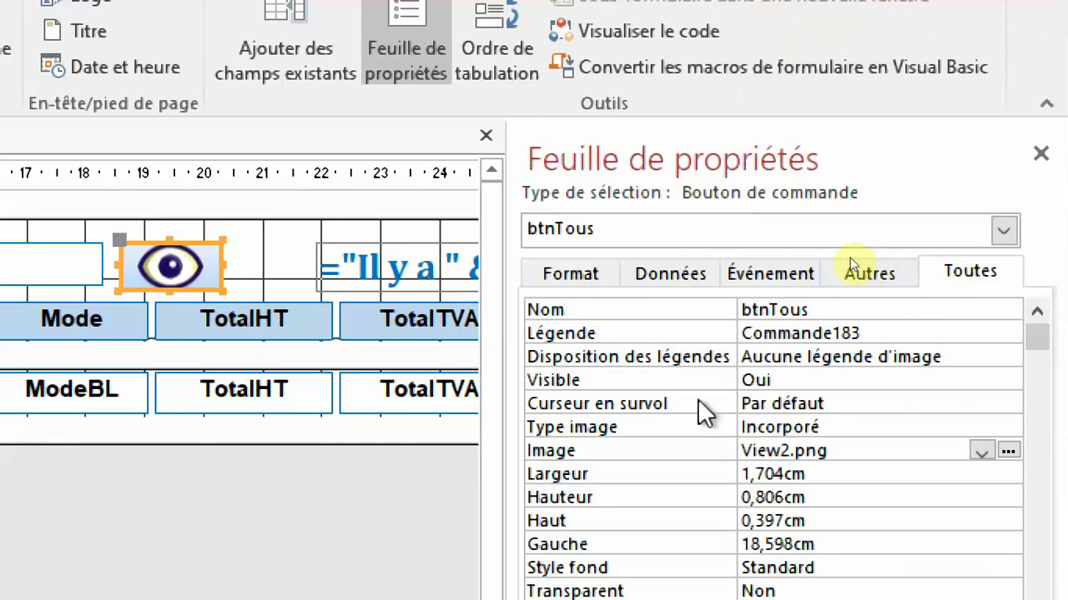
Step: Set the btnTous button's Curseur en survol property to Main sur lien hypertexte
{"action": "left_click", "coordinate": [642, 402]}
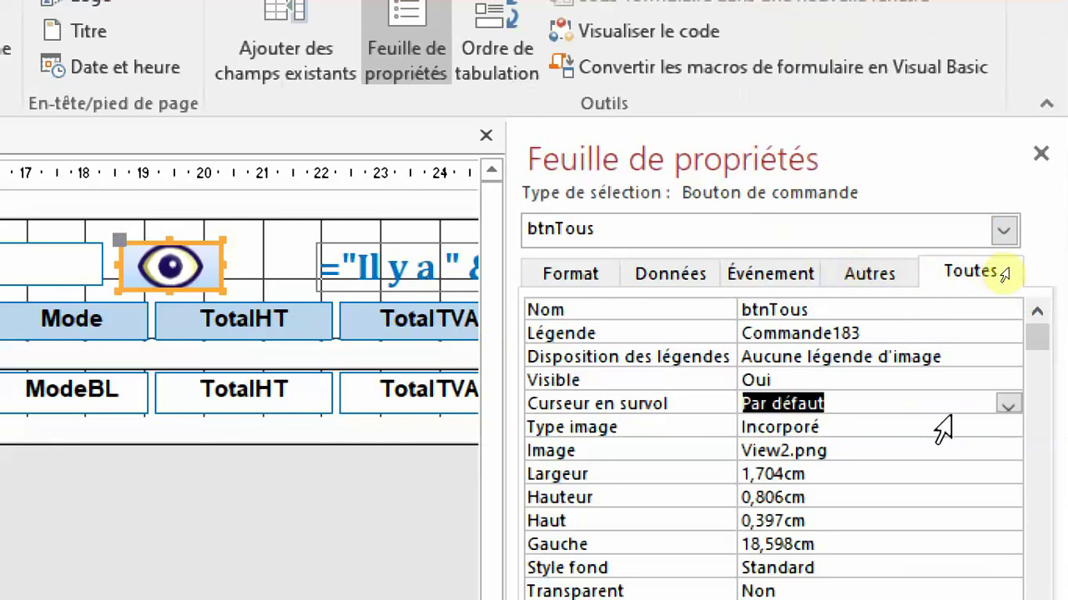
{"action": "left_click", "coordinate": [1008, 405]}
{"action": "left_click", "coordinate": [819, 451]}
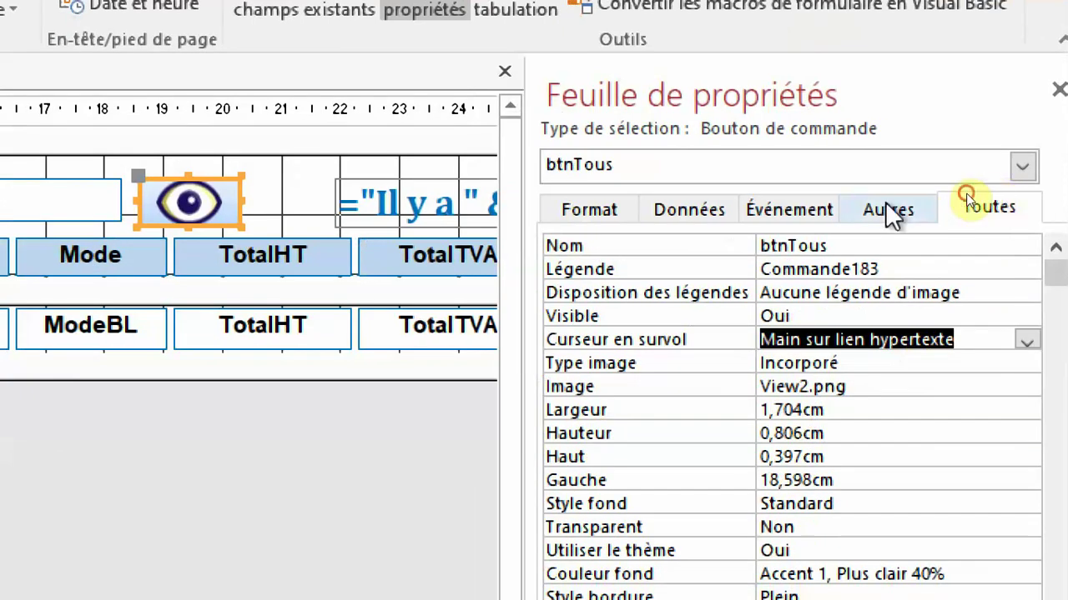
Step: Set the btnTous button's Texte d'info-bulle to "Afficher tous les enreg." and close the property sheet
{"action": "left_click", "coordinate": [868, 272]}
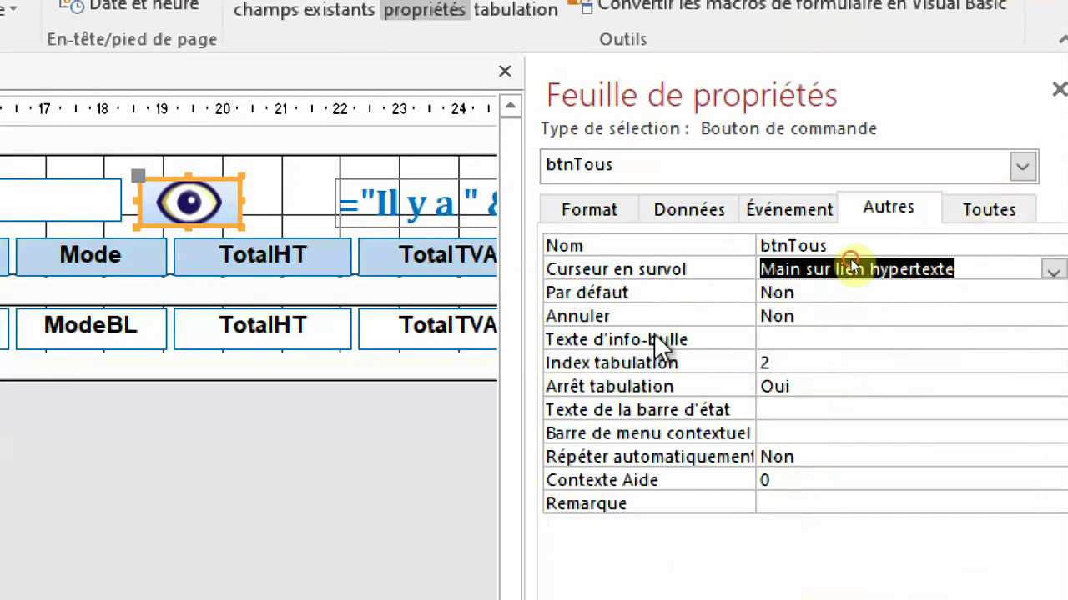
{"action": "left_click", "coordinate": [654, 340]}
{"action": "type", "text": "A"}
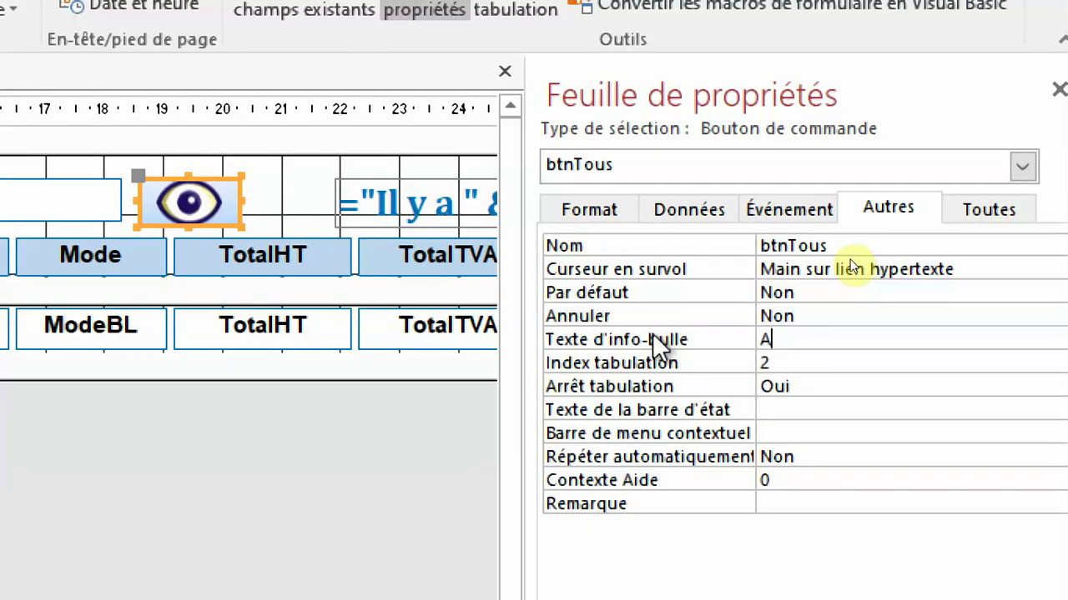
{"action": "type", "text": "fficher tous les enreg."}
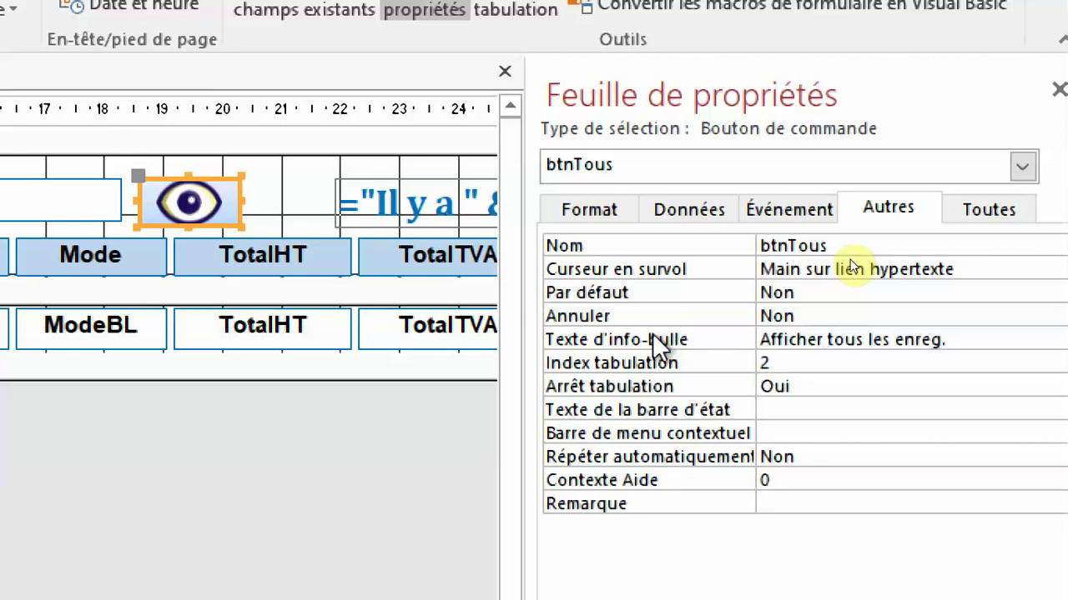
{"action": "key", "text": "Tab"}
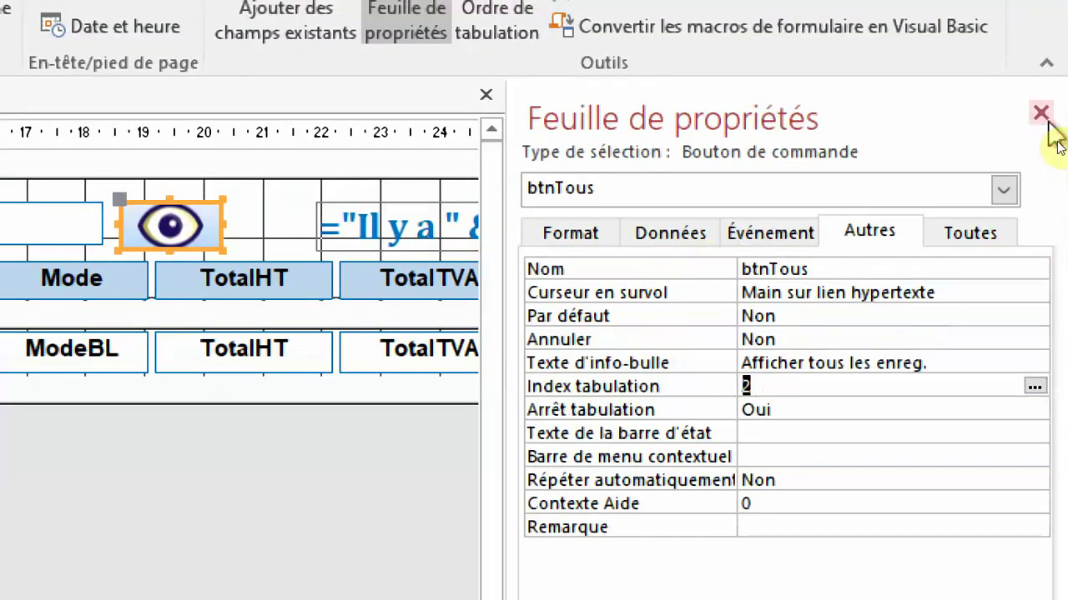
{"action": "left_click", "coordinate": [1044, 117]}
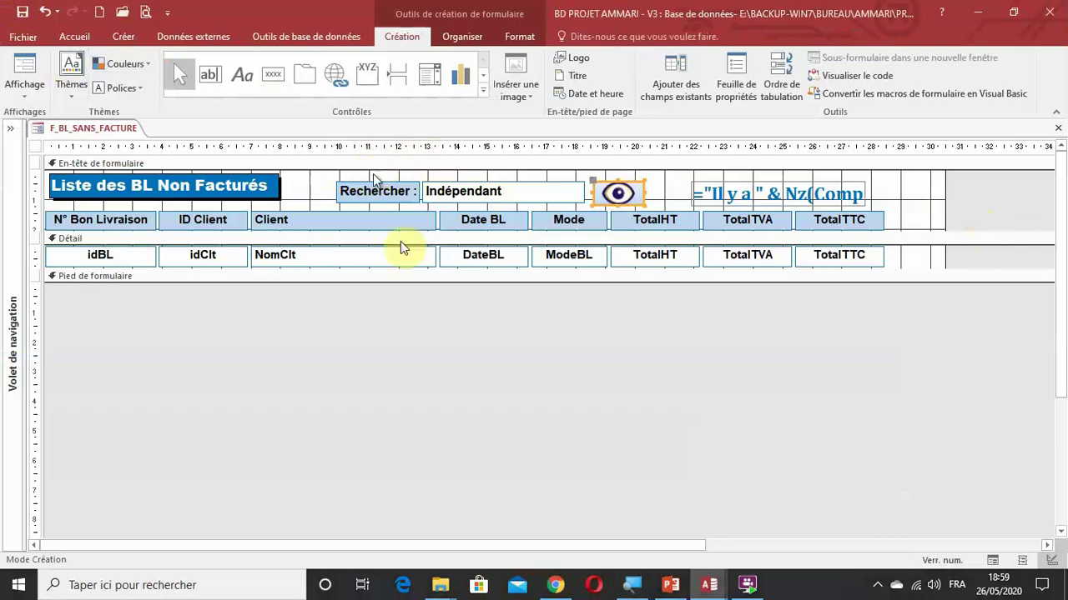
Step: Move the "Il y a" count text box in the header about 0.9 cm closer to the eye button
{"action": "left_click", "coordinate": [409, 308]}
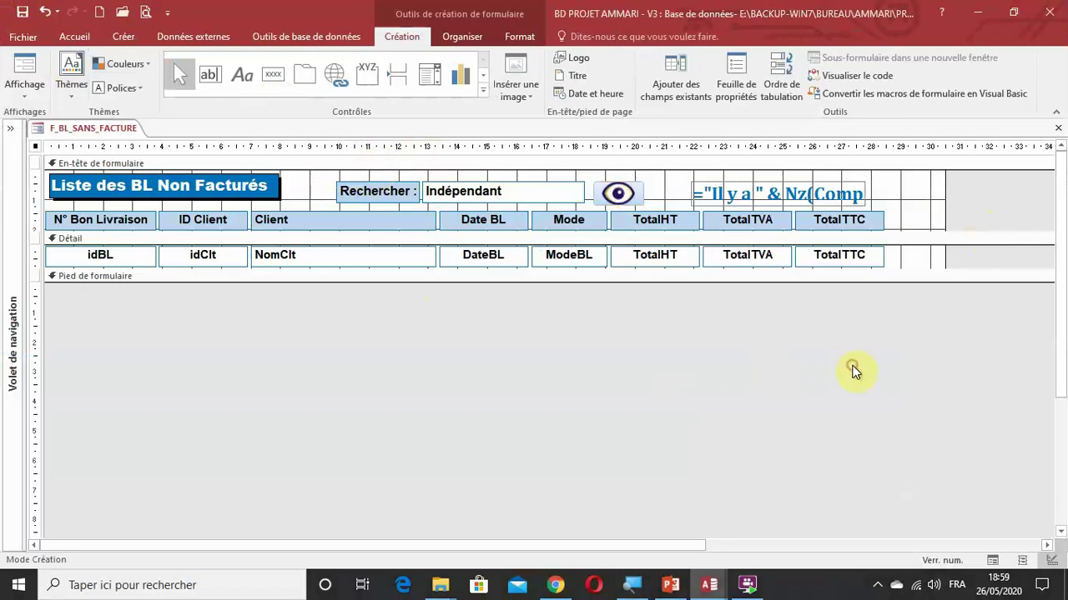
{"action": "left_click_drag", "start_coordinate": [789, 201], "coordinate": [763, 202]}
{"action": "left_click", "coordinate": [885, 189]}
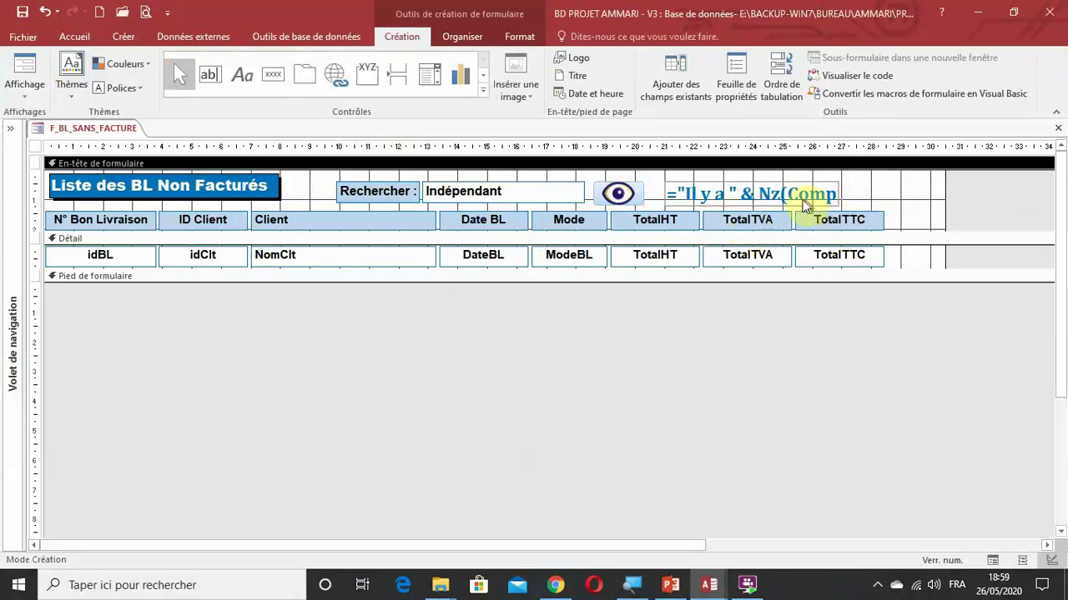
Step: Duplicate the eye button in the form header and place the copy past the count text box, near the header's far end
{"action": "left_click", "coordinate": [618, 192]}
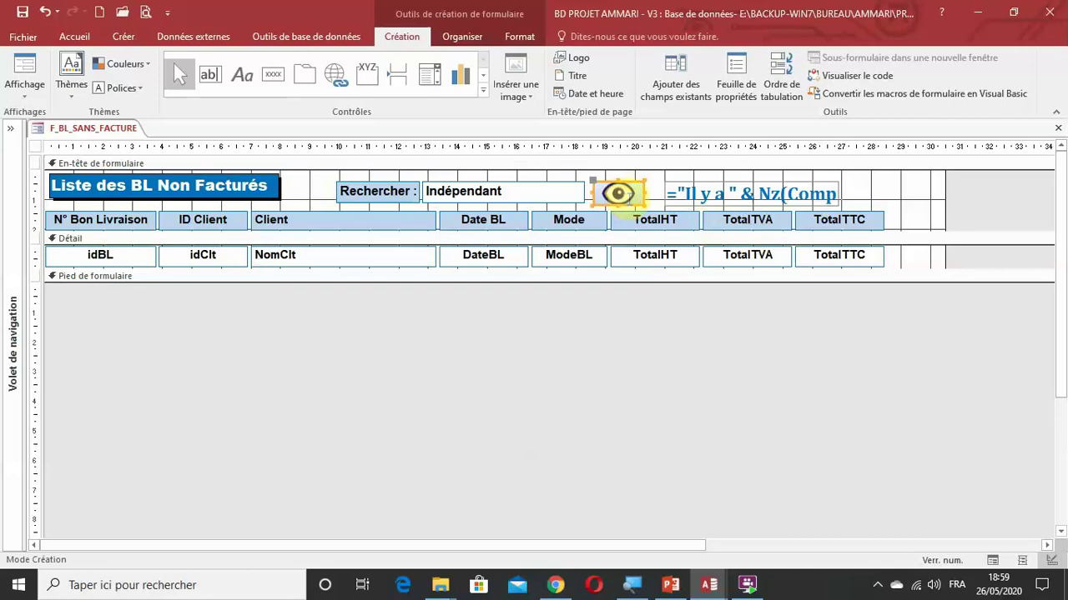
{"action": "key", "text": "ctrl+v"}
{"action": "left_click", "coordinate": [983, 197]}
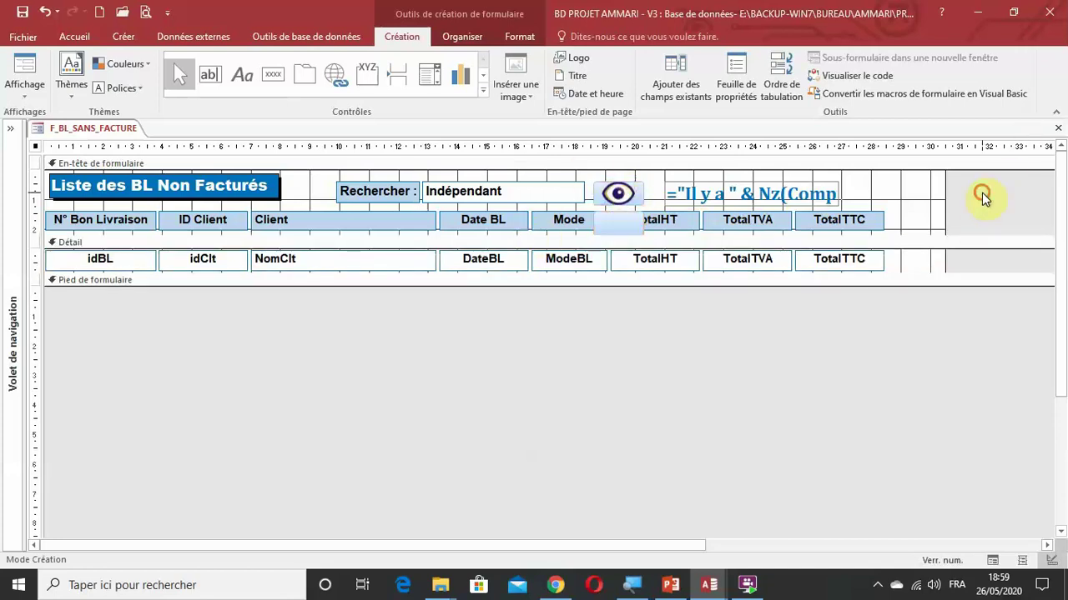
{"action": "left_click", "coordinate": [882, 192]}
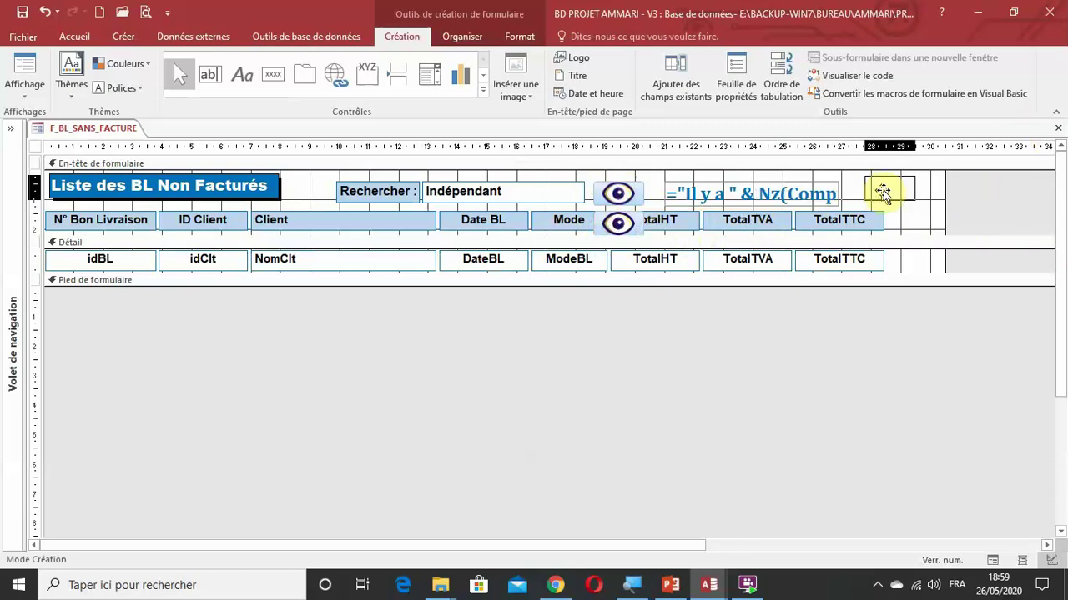
{"action": "mouse_move", "coordinate": [882, 191]}
{"action": "left_mouse_down"}
{"action": "mouse_move", "coordinate": [905, 185]}
{"action": "mouse_move", "coordinate": [867, 187]}
{"action": "left_mouse_up"}
Step: Shift the "Il y a" count text box about 0.5 cm toward the original eye button and narrow it to about 5.3 cm
{"action": "left_click", "coordinate": [778, 191]}
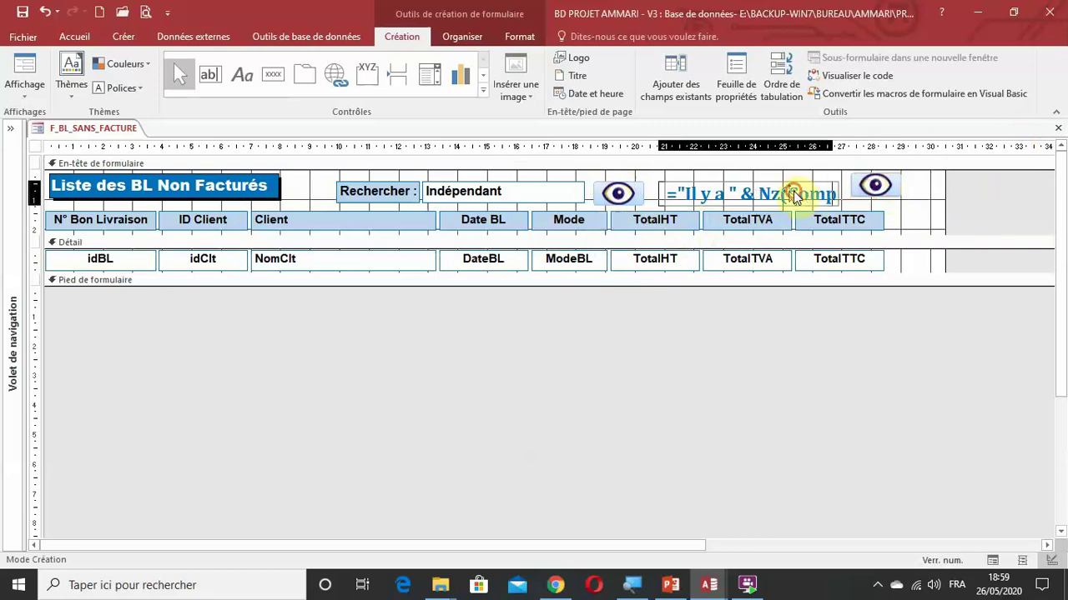
{"action": "left_click_drag", "start_coordinate": [778, 190], "coordinate": [771, 190]}
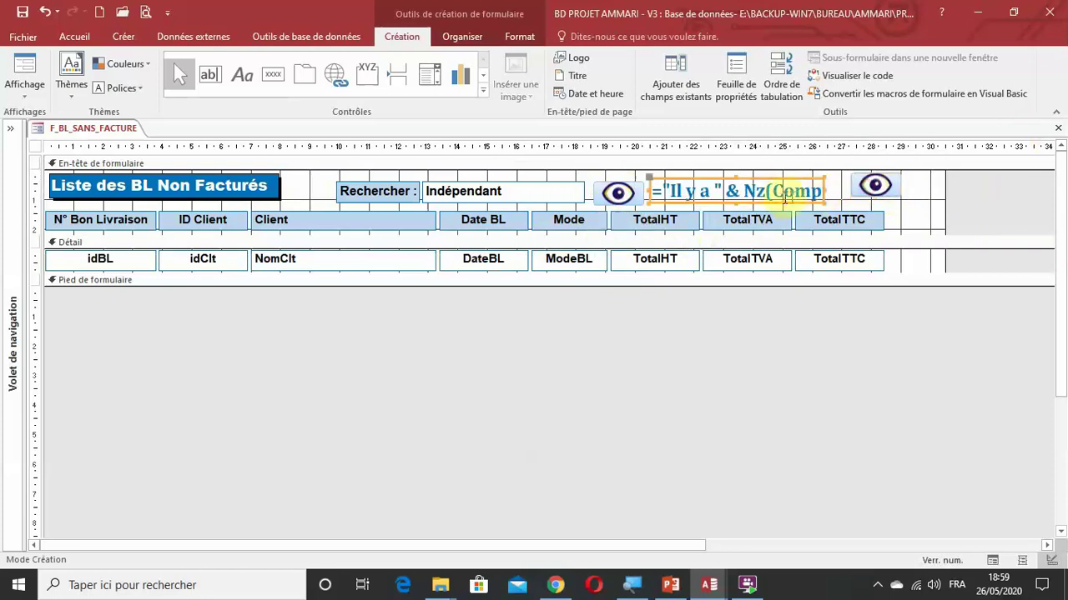
{"action": "left_click", "coordinate": [768, 204]}
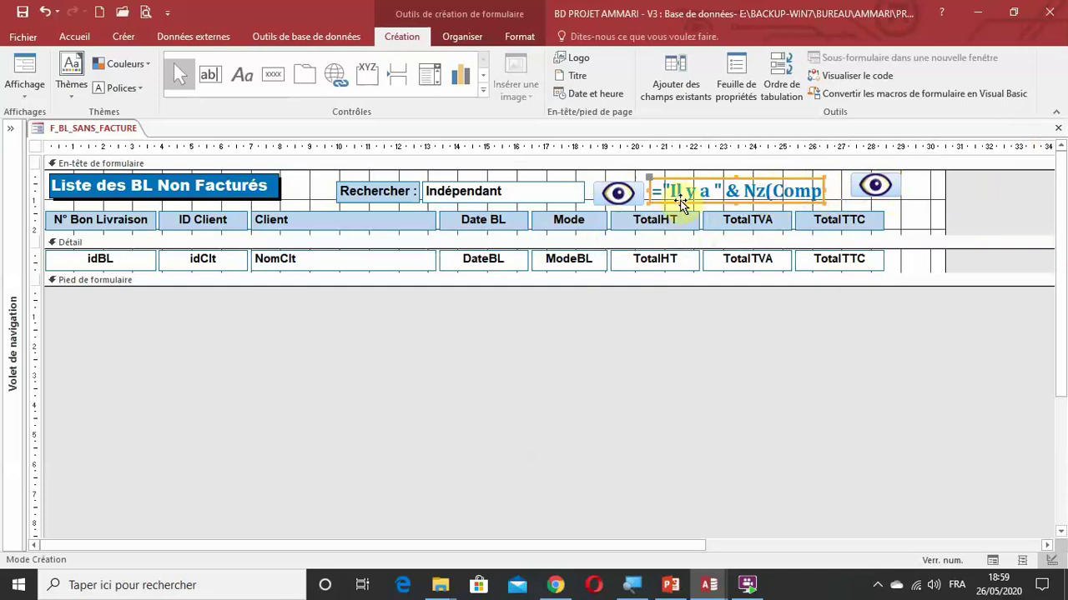
{"action": "left_click_drag", "start_coordinate": [653, 189], "coordinate": [667, 190]}
Step: Place the copied button beside the count text box with a height of about 1 cm, and narrow the form to about 28.5 cm
{"action": "left_click", "coordinate": [877, 189]}
{"action": "left_click_drag", "start_coordinate": [876, 186], "coordinate": [860, 187]}
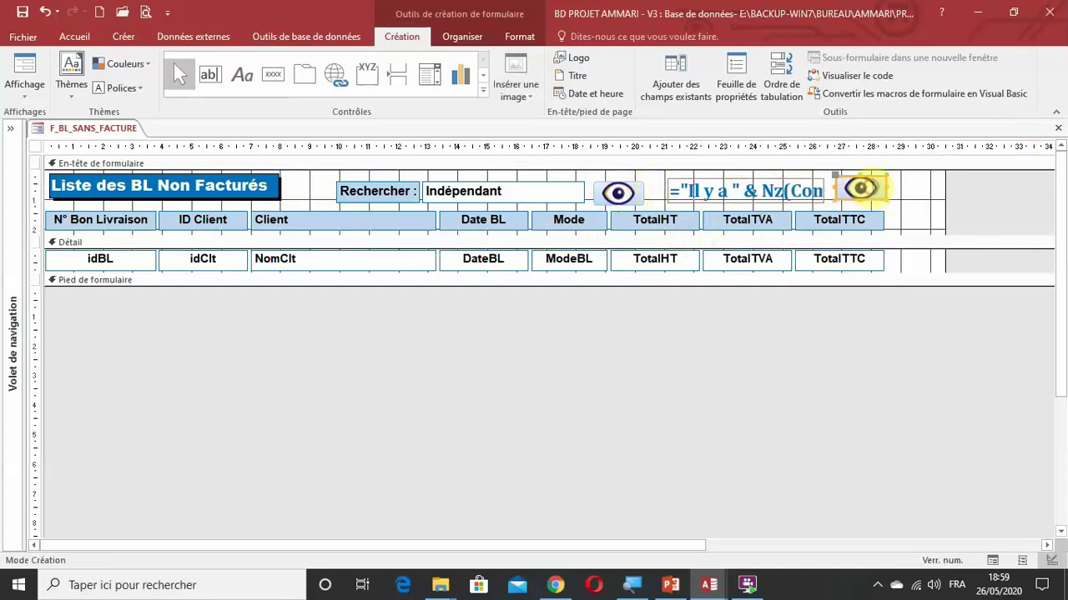
{"action": "left_click", "coordinate": [861, 189]}
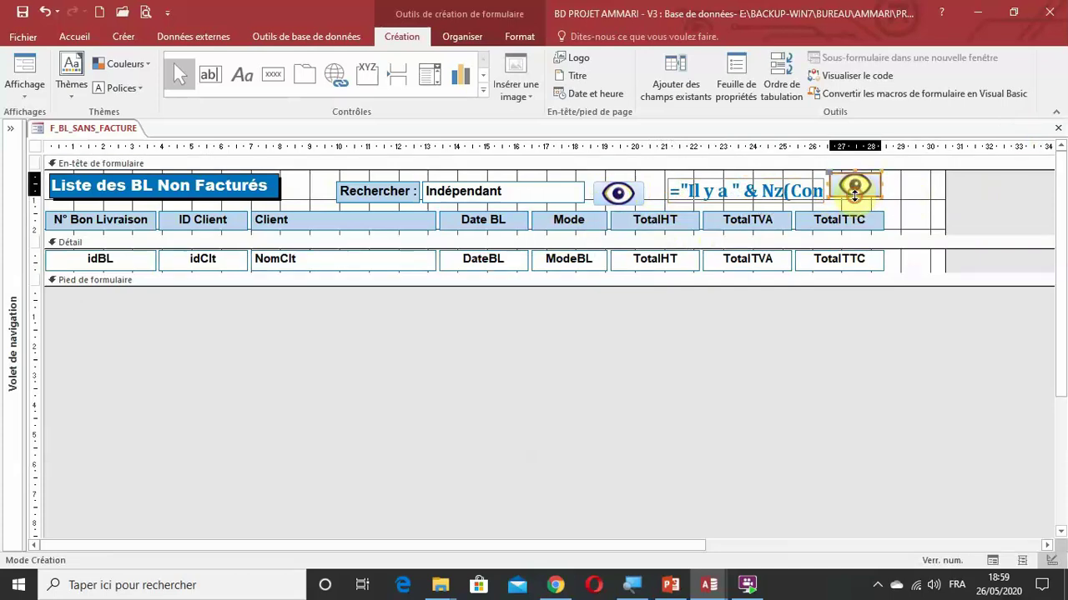
{"action": "left_click_drag", "start_coordinate": [854, 197], "coordinate": [854, 200]}
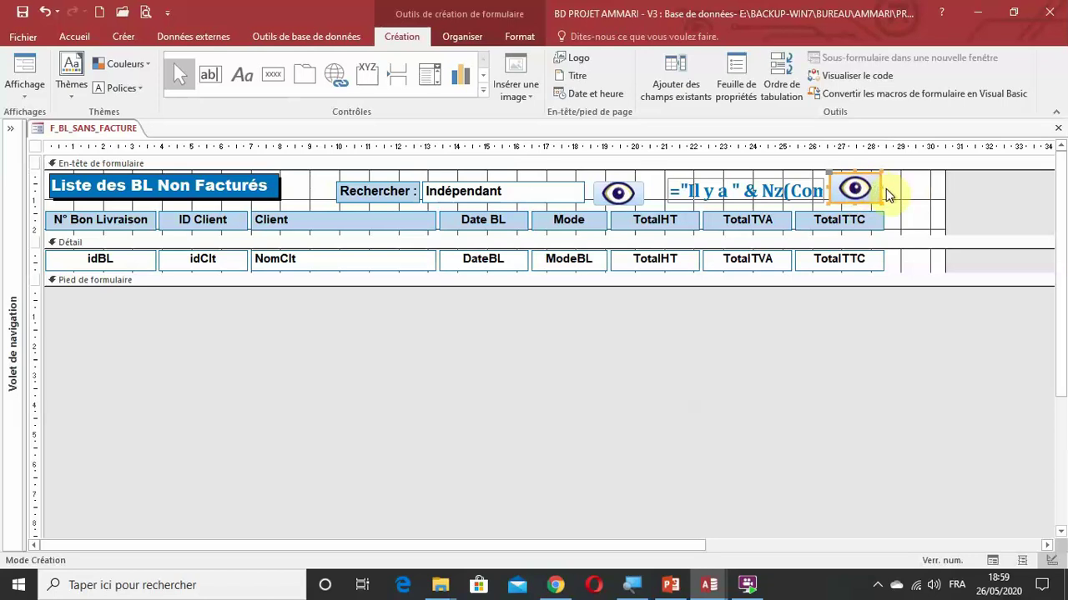
{"action": "left_click_drag", "start_coordinate": [945, 205], "coordinate": [884, 202]}
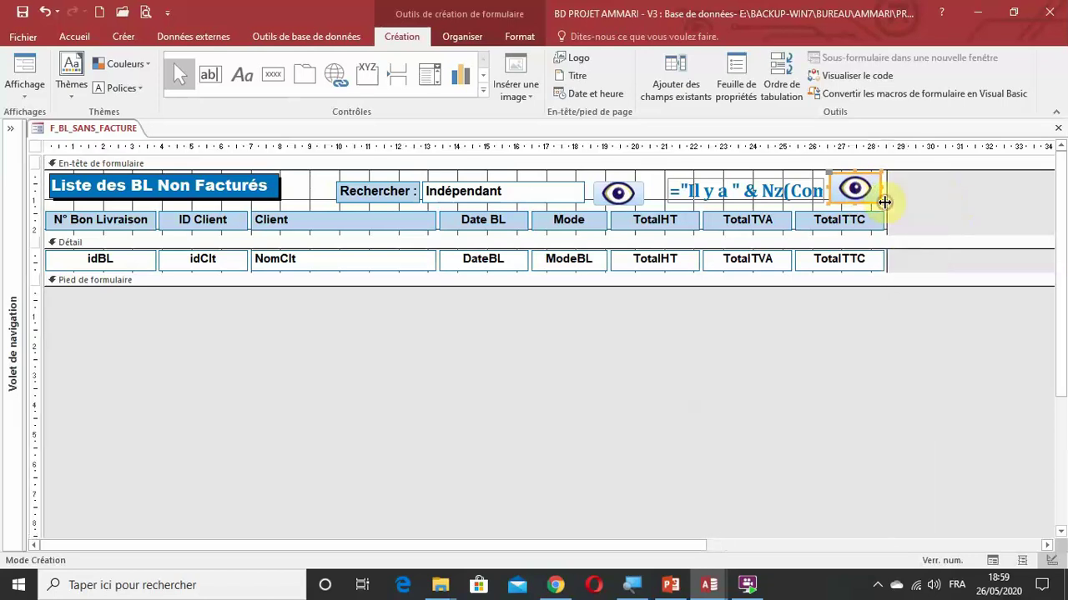
Step: Set the copied button's Nom property to btnFermer
{"action": "key", "text": "F4"}
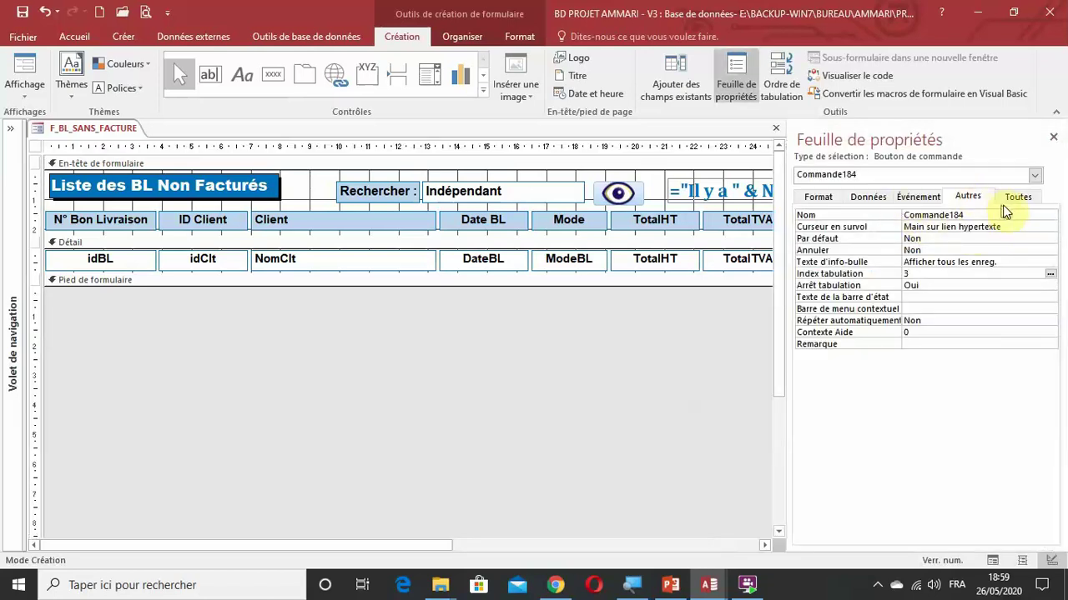
{"action": "left_click", "coordinate": [1015, 208]}
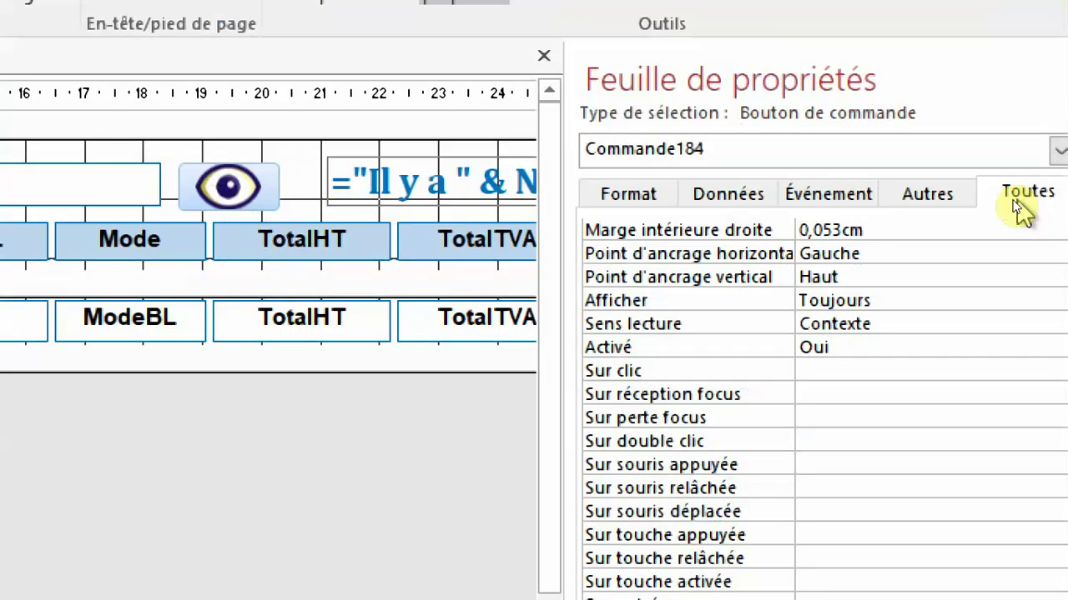
{"action": "scroll", "coordinate": [998, 221], "scroll_direction": "up", "scroll_amount": 10}
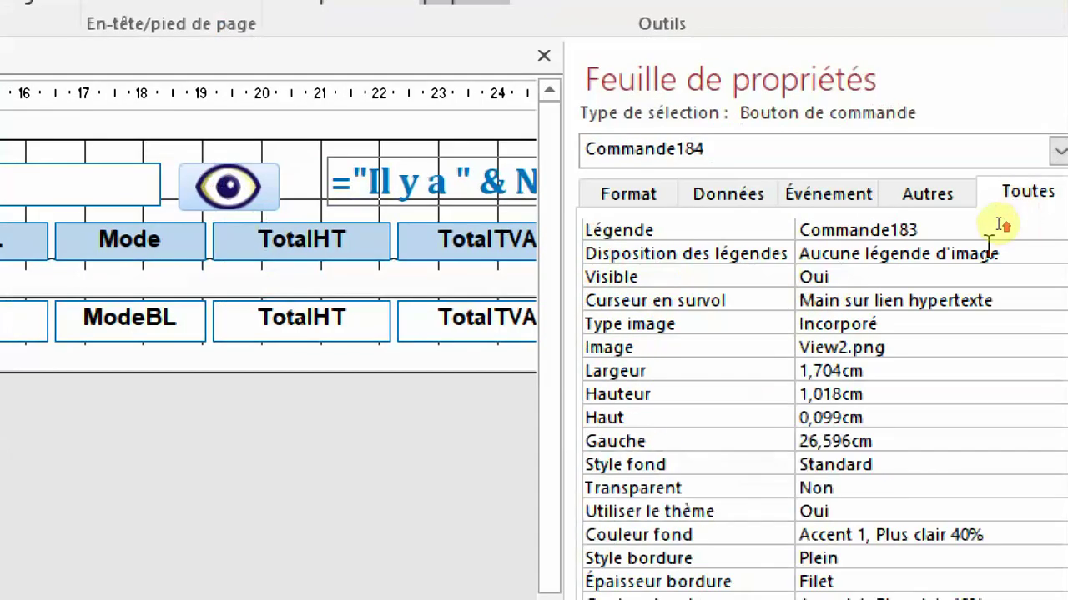
{"action": "scroll", "coordinate": [1001, 224], "scroll_direction": "up", "scroll_amount": 1}
{"action": "left_click", "coordinate": [757, 230]}
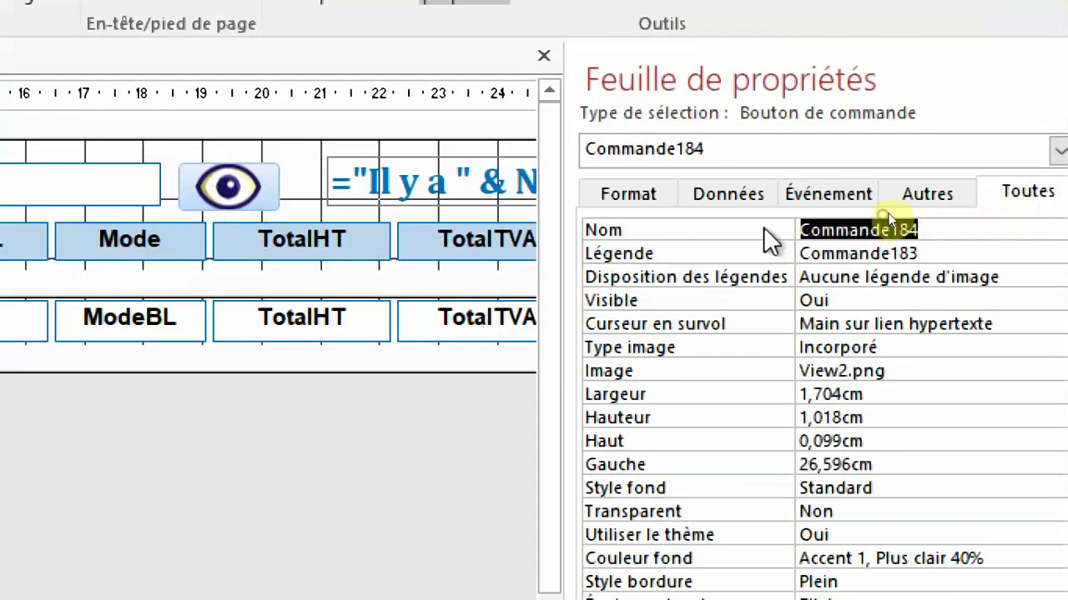
{"action": "type", "text": "btn"}
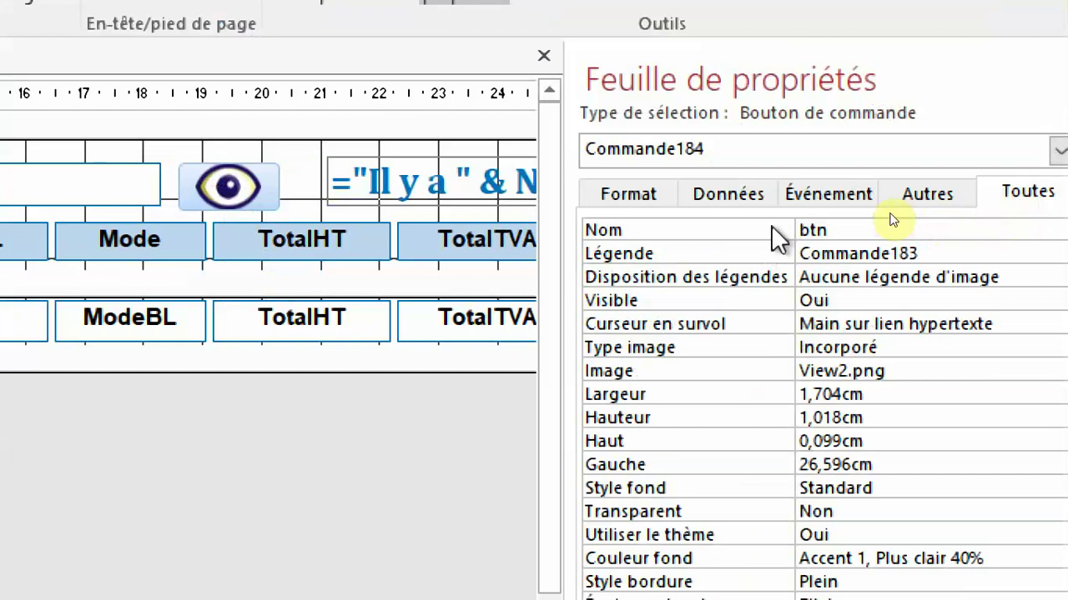
{"action": "type", "text": "Fermer"}
{"action": "key", "text": "Return"}
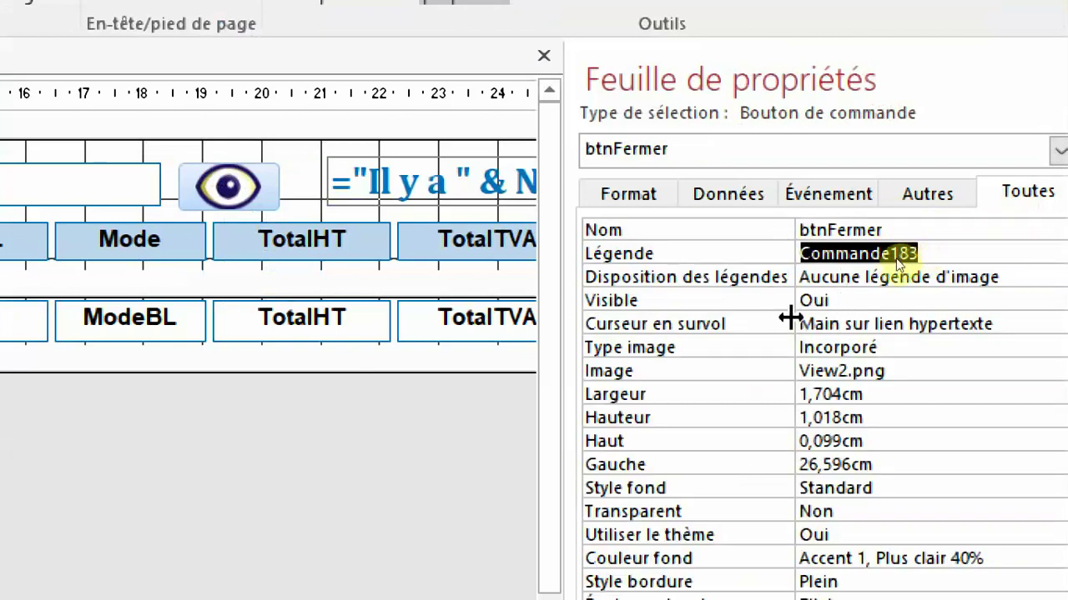
Step: Replace the btnFermer button's image with ANNULER.png from the ICONES folder, showing all file types, and close the property sheet
{"action": "left_click", "coordinate": [723, 372]}
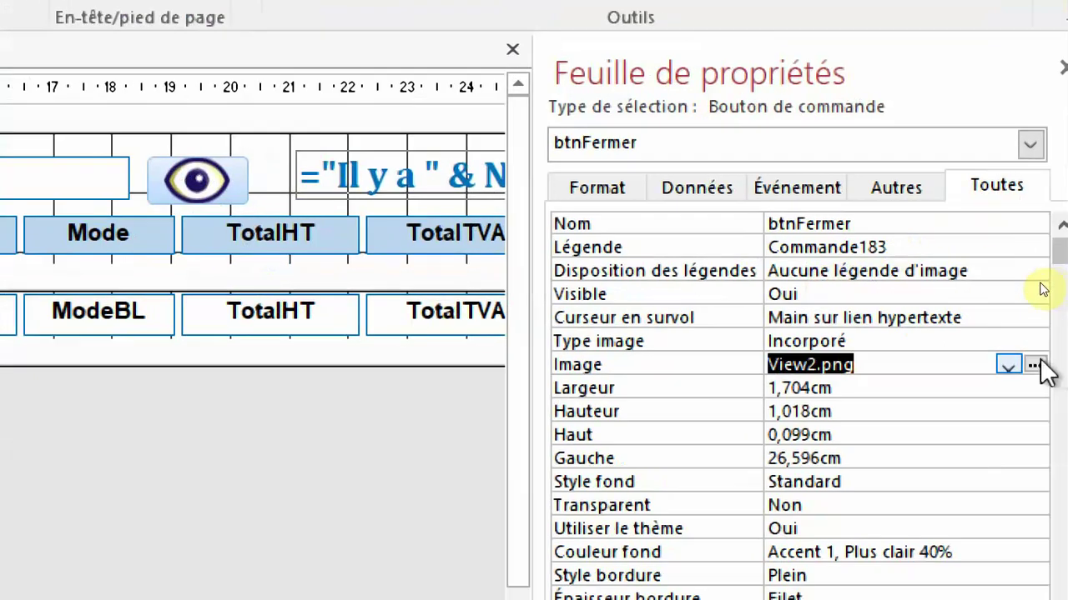
{"action": "left_click", "coordinate": [1034, 365]}
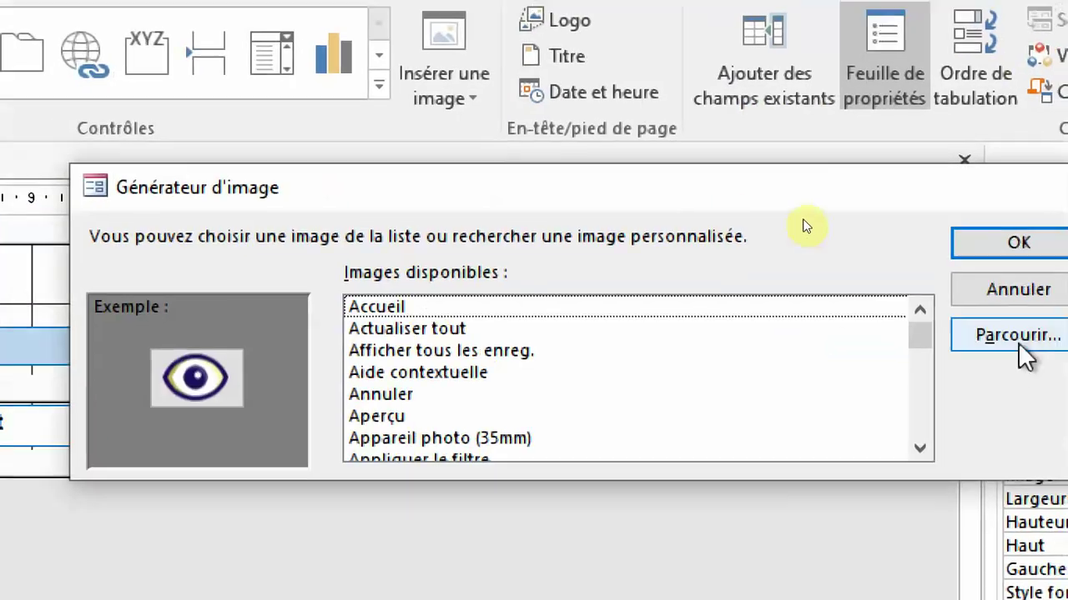
{"action": "left_click", "coordinate": [1018, 338]}
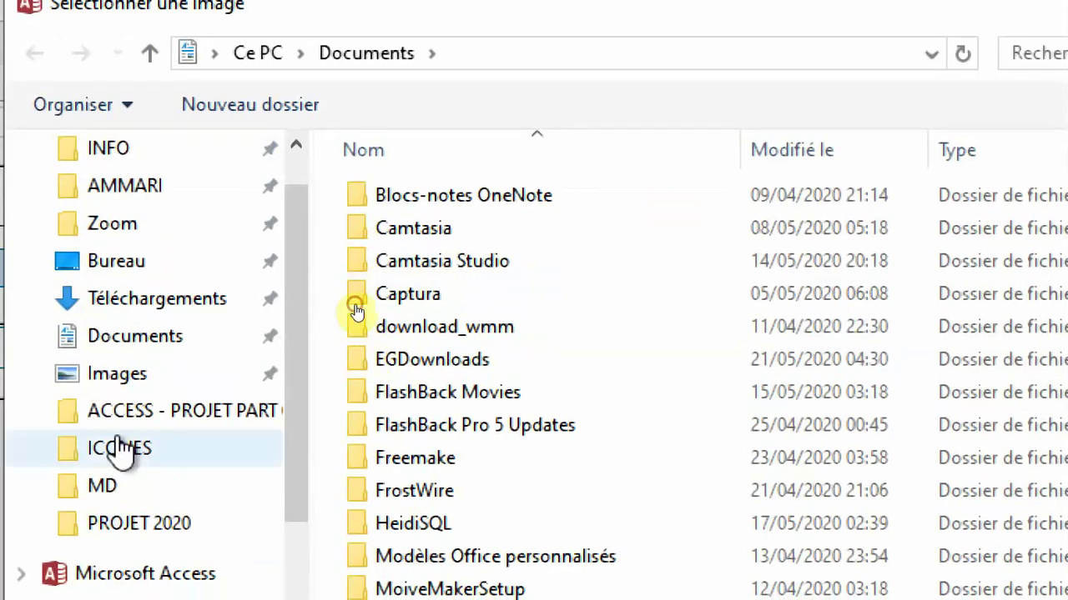
{"action": "left_click", "coordinate": [122, 526]}
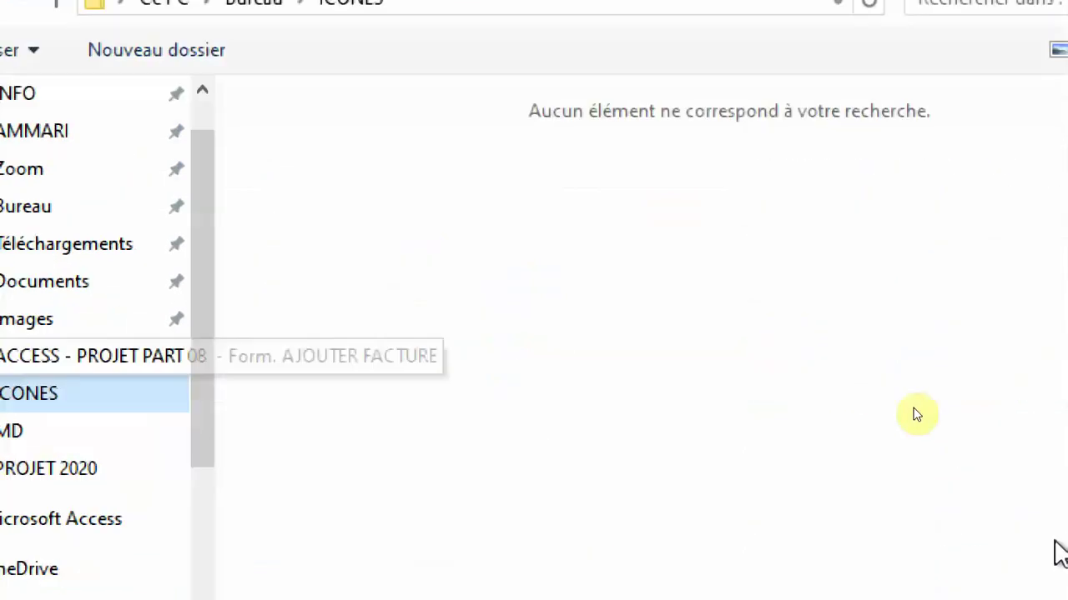
{"action": "left_click", "coordinate": [883, 529]}
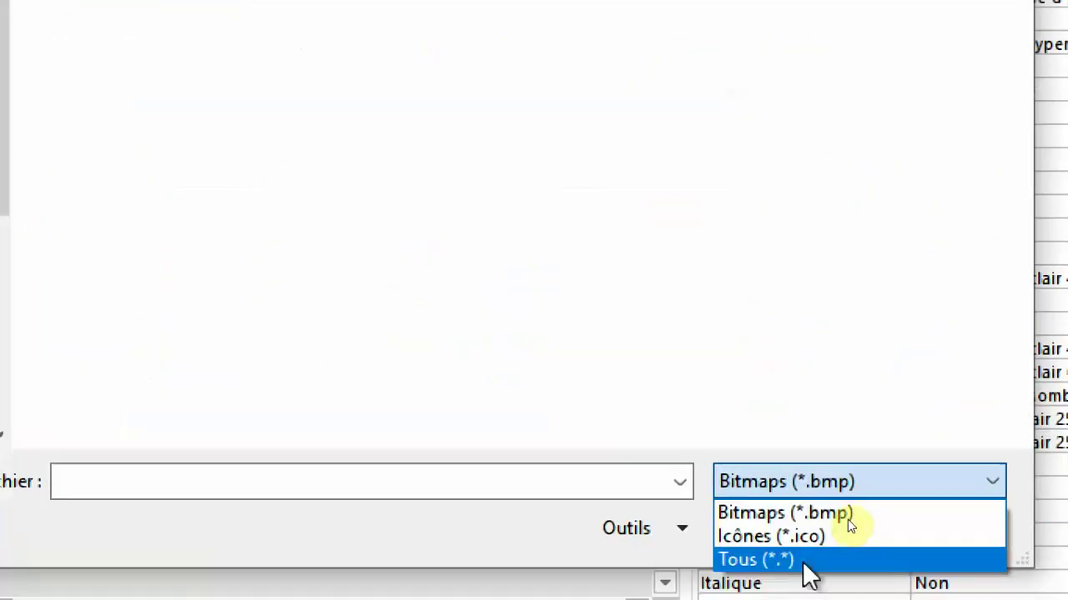
{"action": "left_click", "coordinate": [804, 562]}
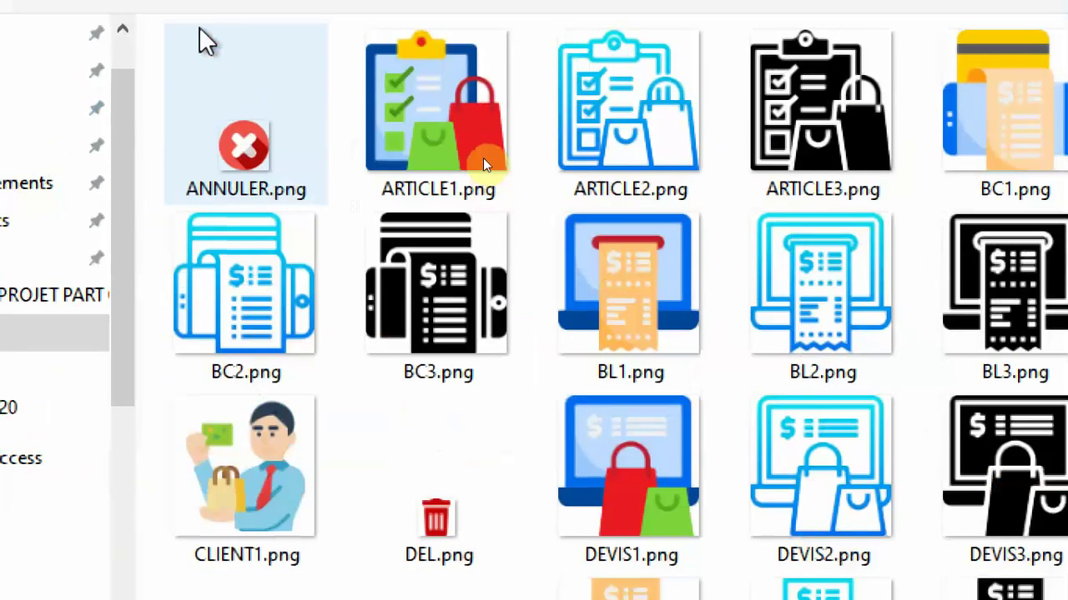
{"action": "double_click", "coordinate": [267, 185]}
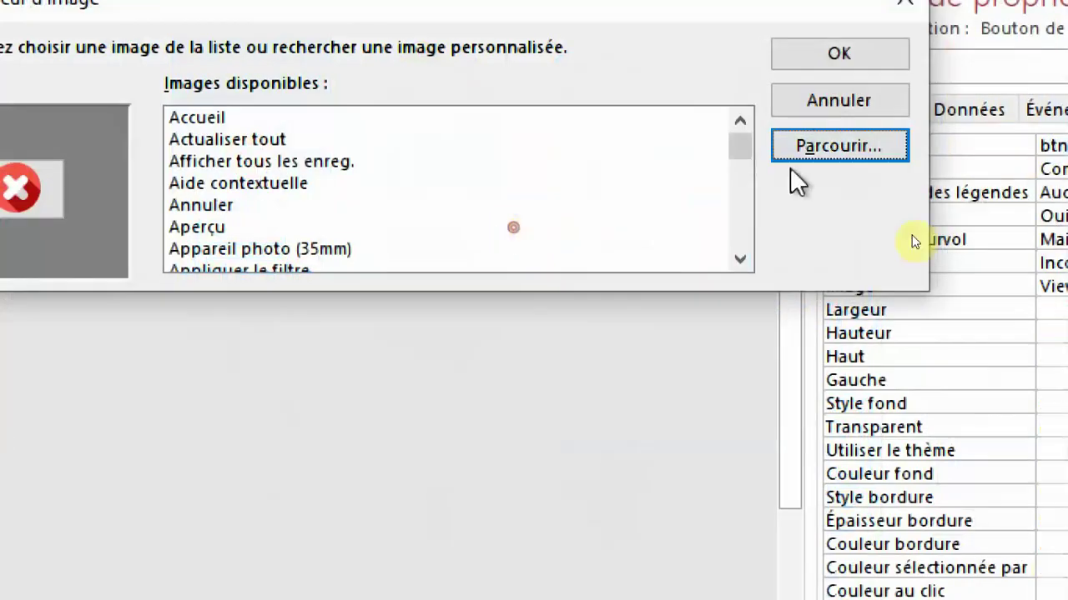
{"action": "left_click", "coordinate": [884, 53]}
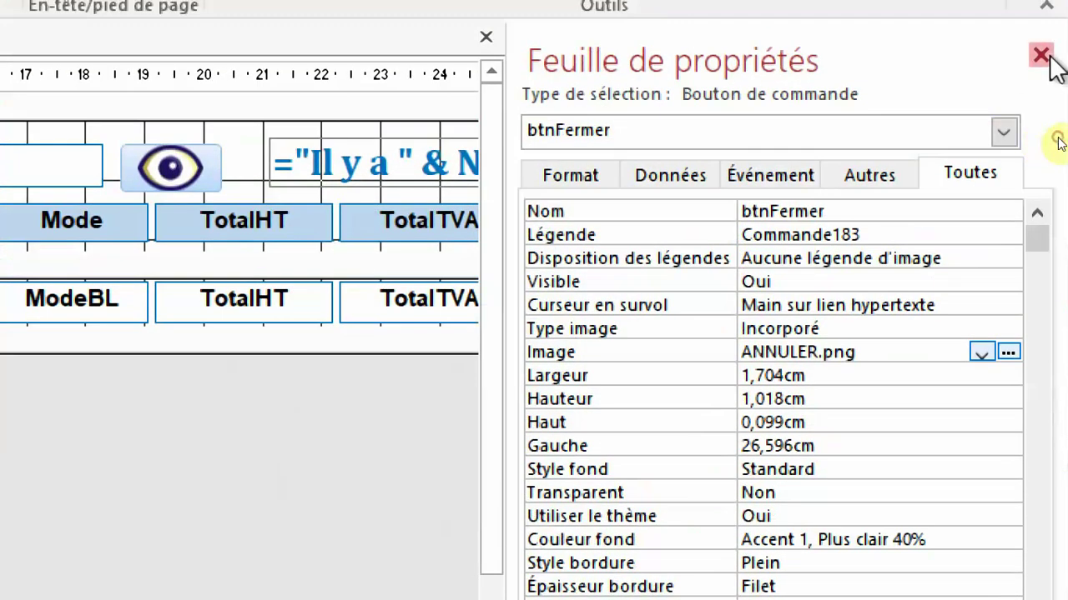
{"action": "left_click", "coordinate": [1040, 39]}
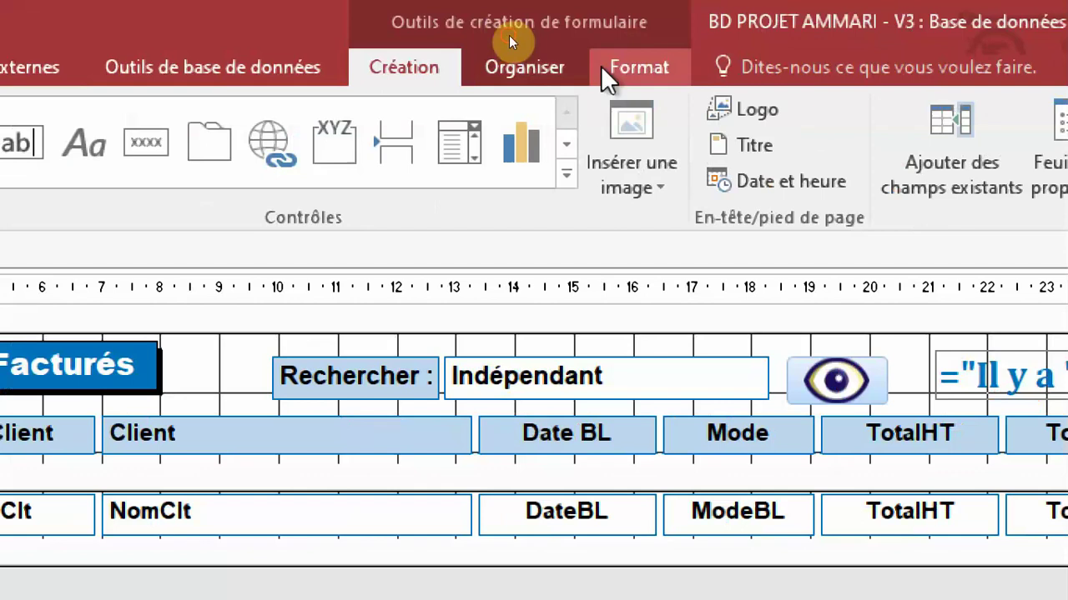
Step: Apply the light orange quick style with an orange outline to the btnFermer button and narrow it to about 1.4 cm
{"action": "left_click", "coordinate": [621, 68]}
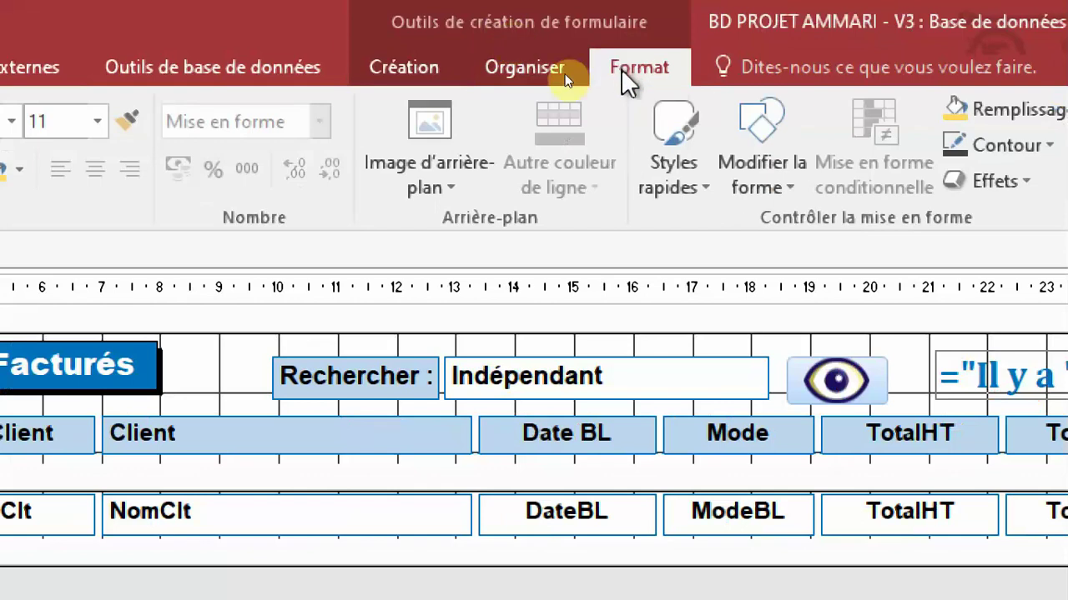
{"action": "left_click", "coordinate": [679, 167]}
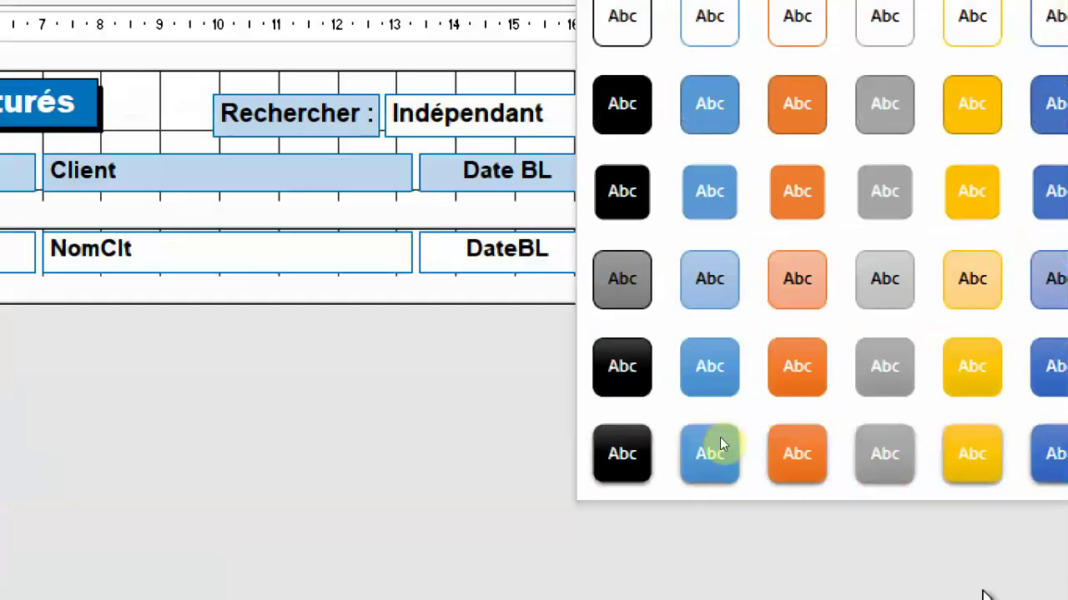
{"action": "left_click", "coordinate": [801, 288]}
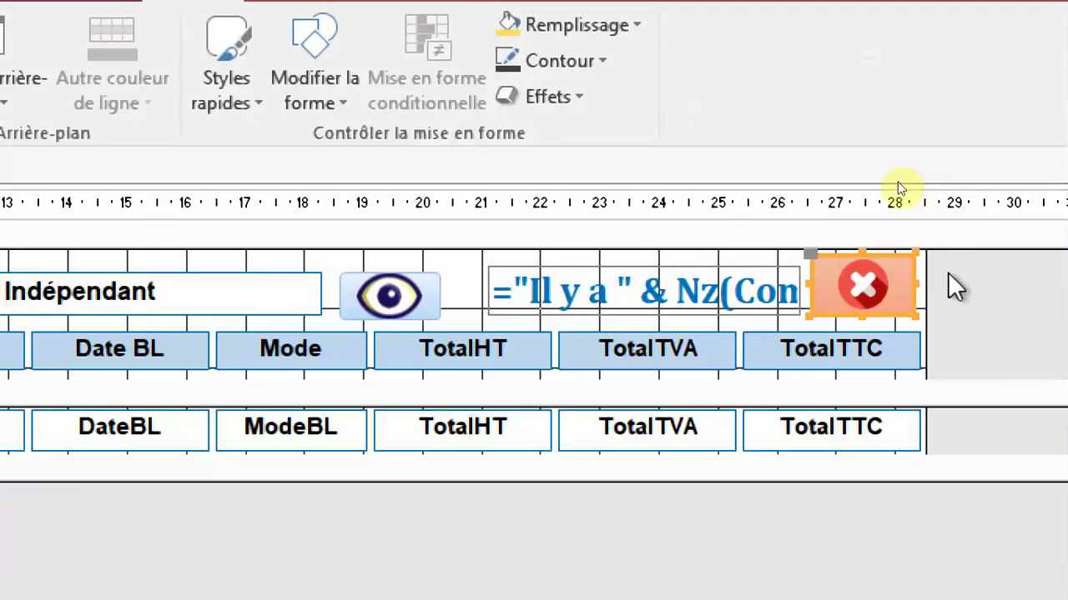
{"action": "left_click_drag", "start_coordinate": [809, 287], "coordinate": [832, 285]}
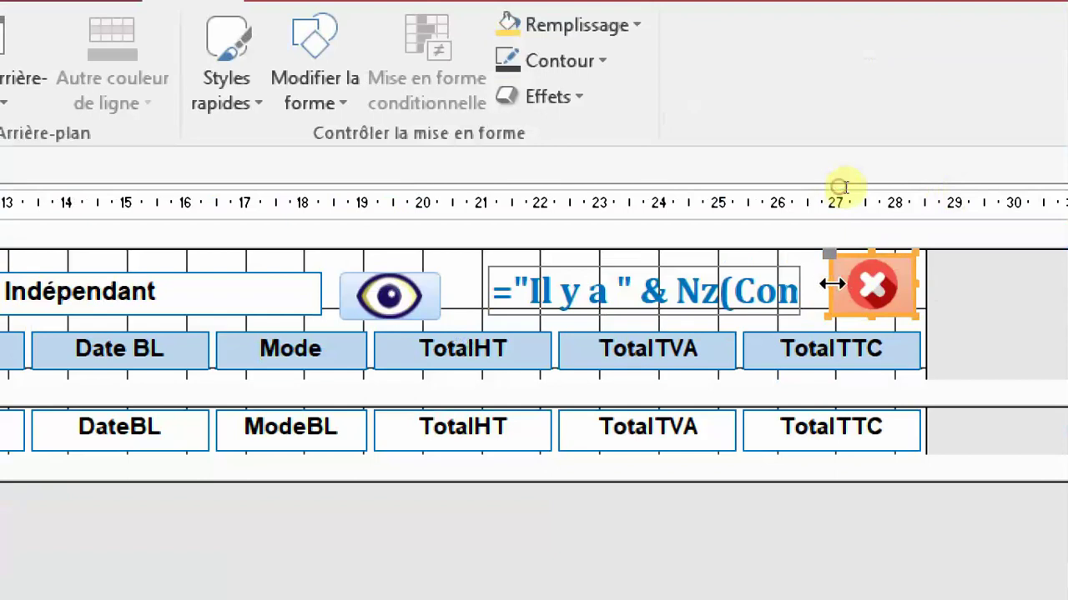
{"action": "left_click", "coordinate": [982, 282]}
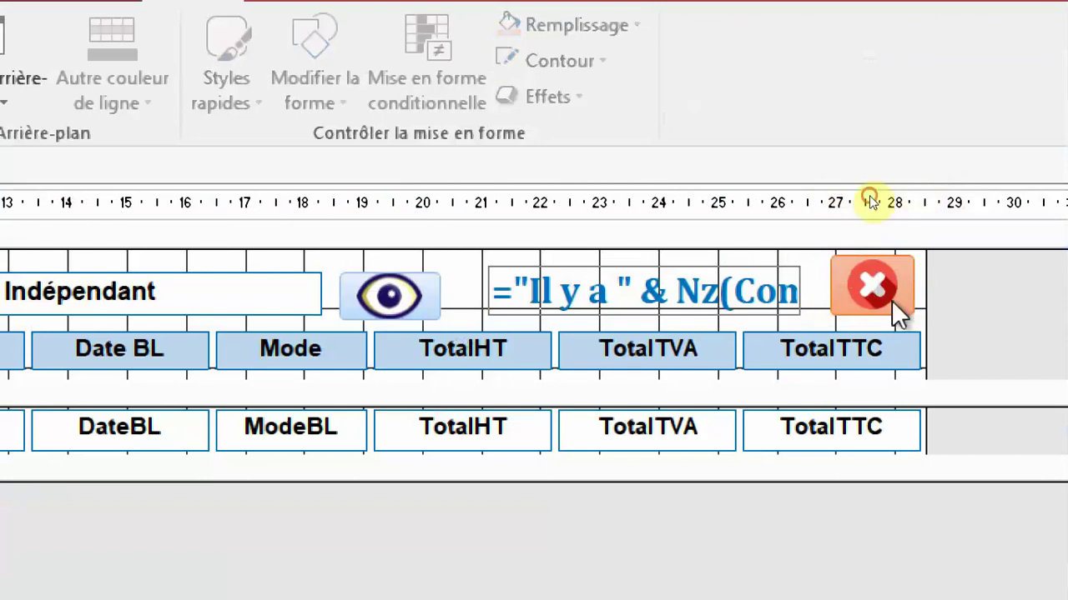
Step: Set the btnFermer button's Texte d'info-bulle to "Fermer"
{"action": "double_click", "coordinate": [892, 301]}
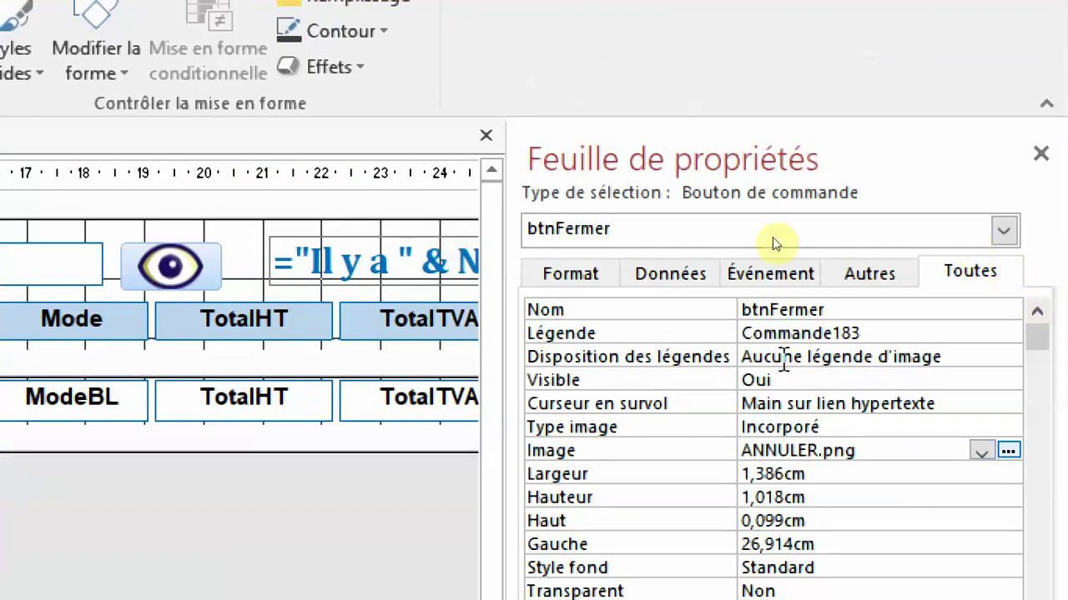
{"action": "left_click", "coordinate": [860, 280]}
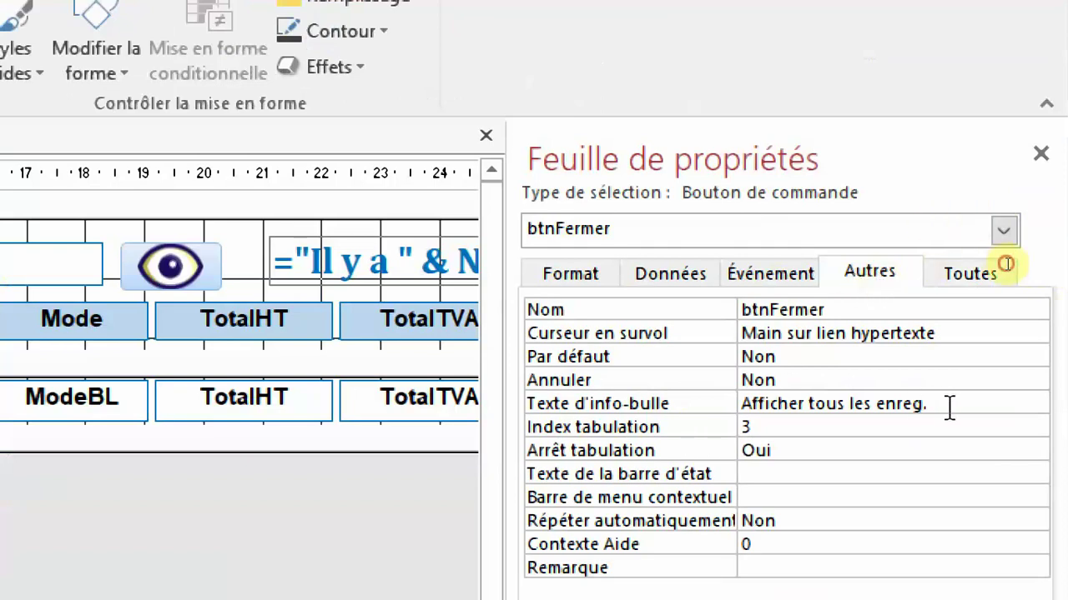
{"action": "left_click", "coordinate": [597, 404]}
{"action": "type", "text": "F"}
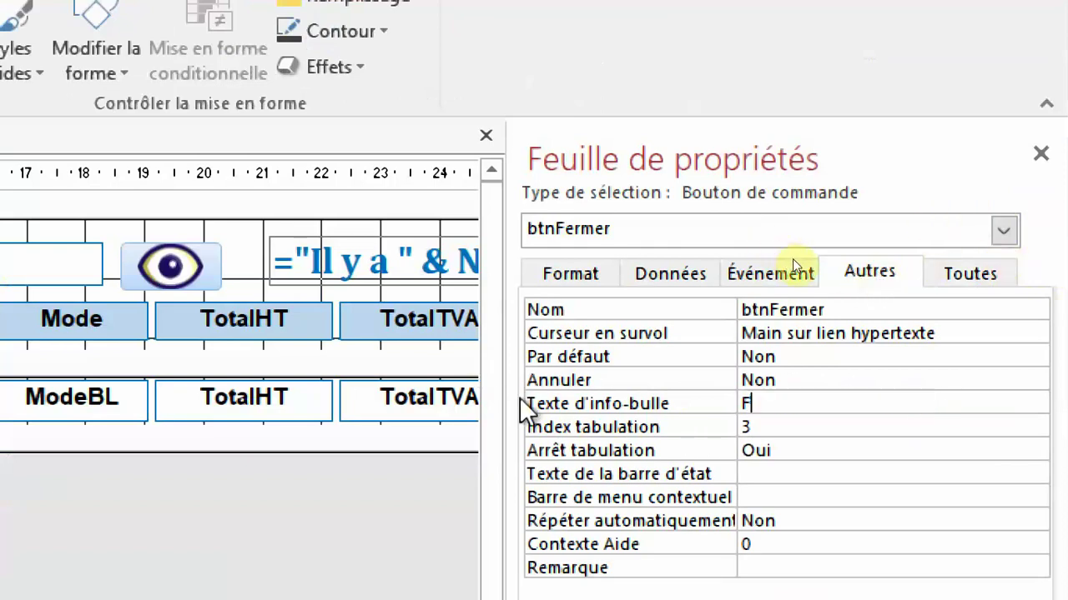
{"action": "type", "text": "erme"}
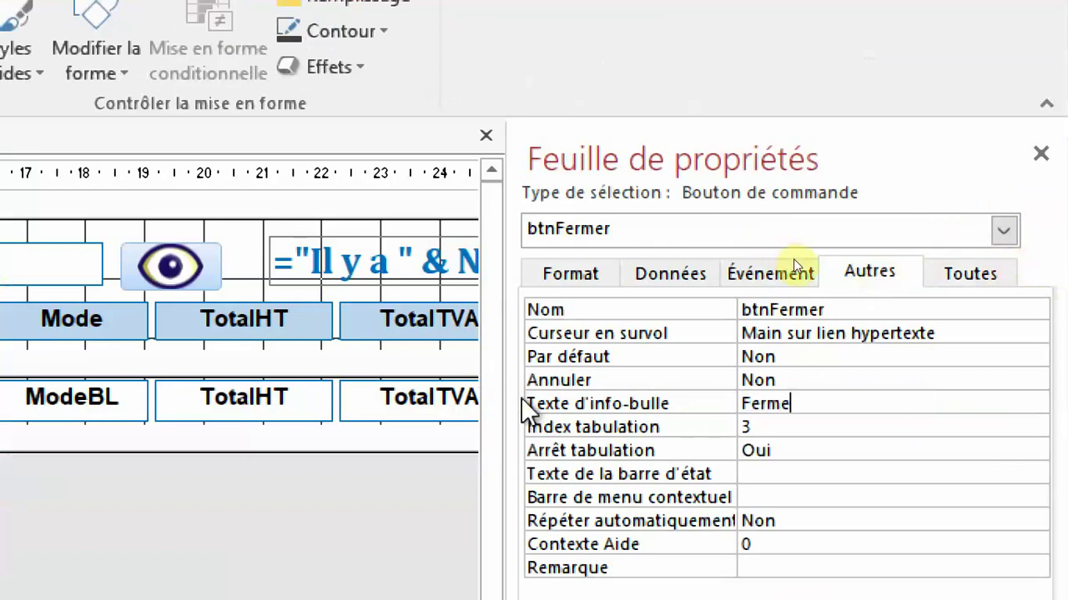
{"action": "type", "text": "r"}
{"action": "key", "text": "Return"}
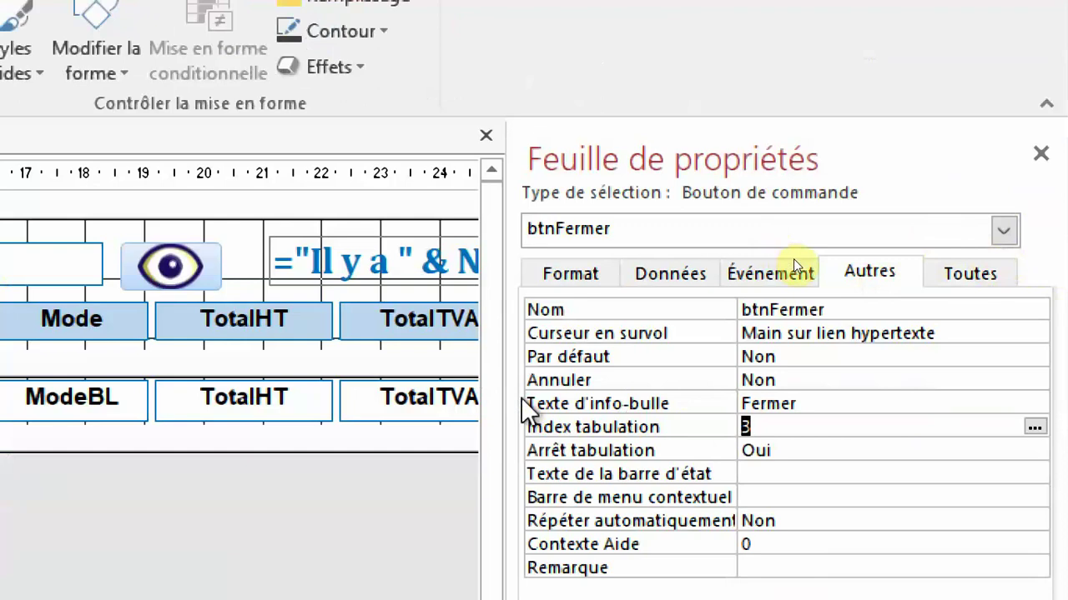
Step: Set the form's Légende property to "Liste des BL Non Facturé" and its Fenêtre contextuelle property to Oui
{"action": "left_click", "coordinate": [1040, 153]}
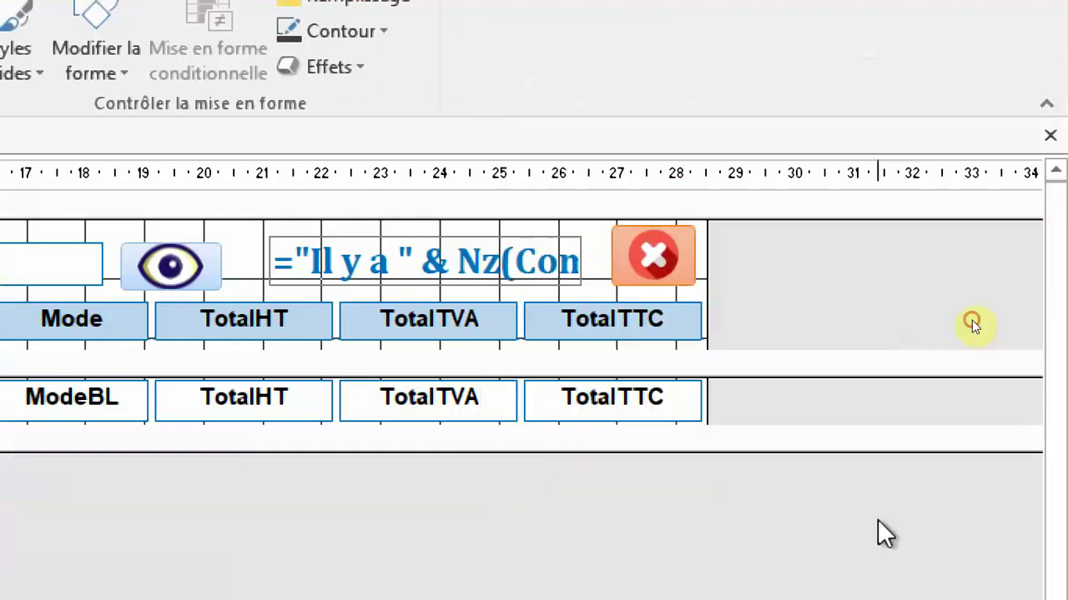
{"action": "left_click", "coordinate": [44, 22]}
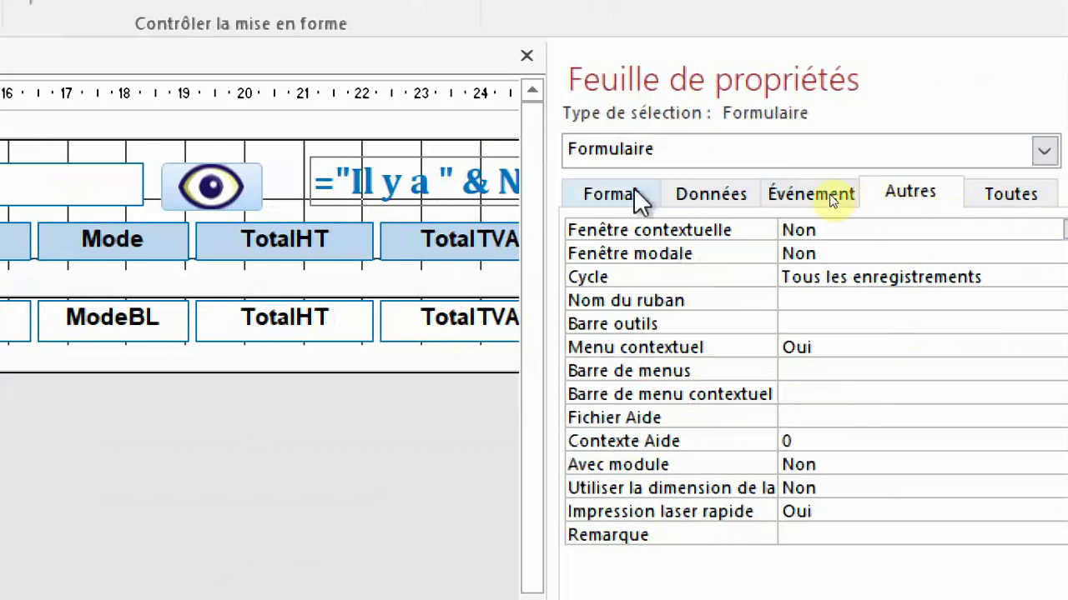
{"action": "left_click", "coordinate": [1013, 200]}
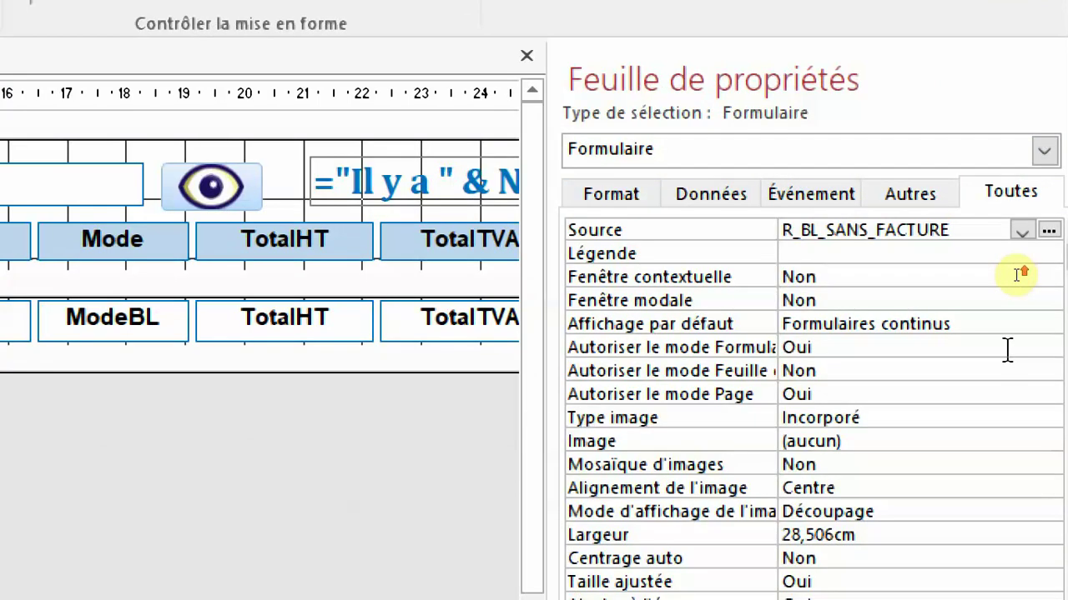
{"action": "left_click", "coordinate": [672, 255]}
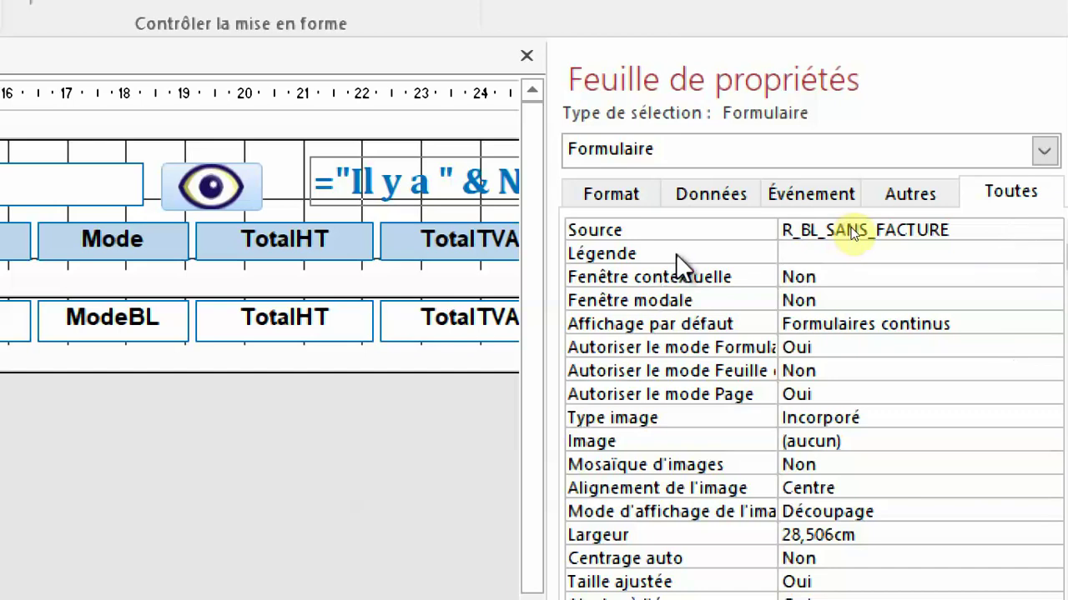
{"action": "type", "text": "Liste des BL Non Facturé"}
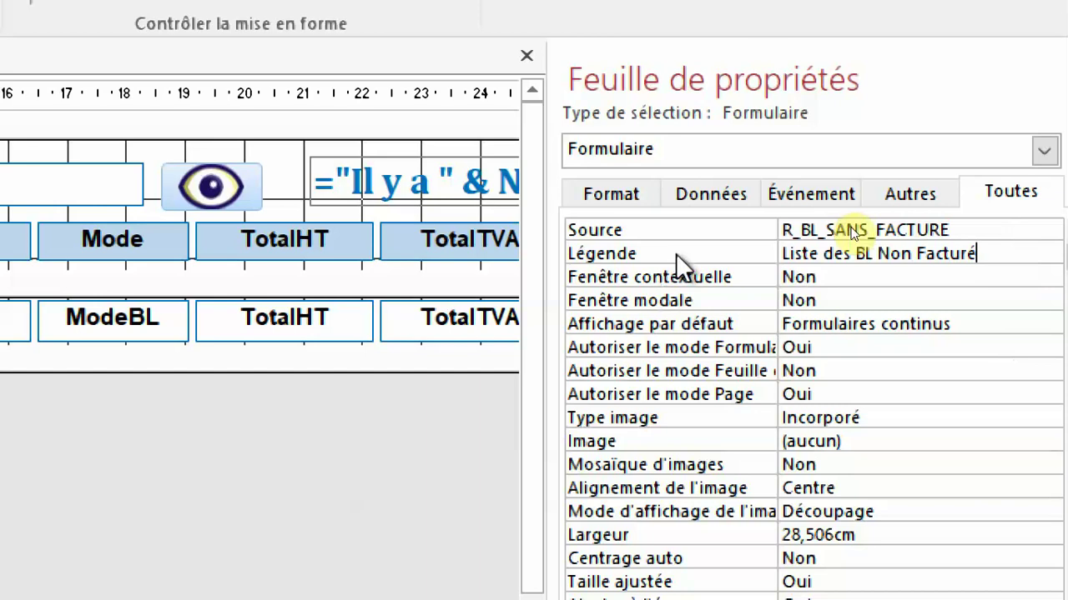
{"action": "left_click", "coordinate": [723, 278]}
{"action": "double_click", "coordinate": [723, 277]}
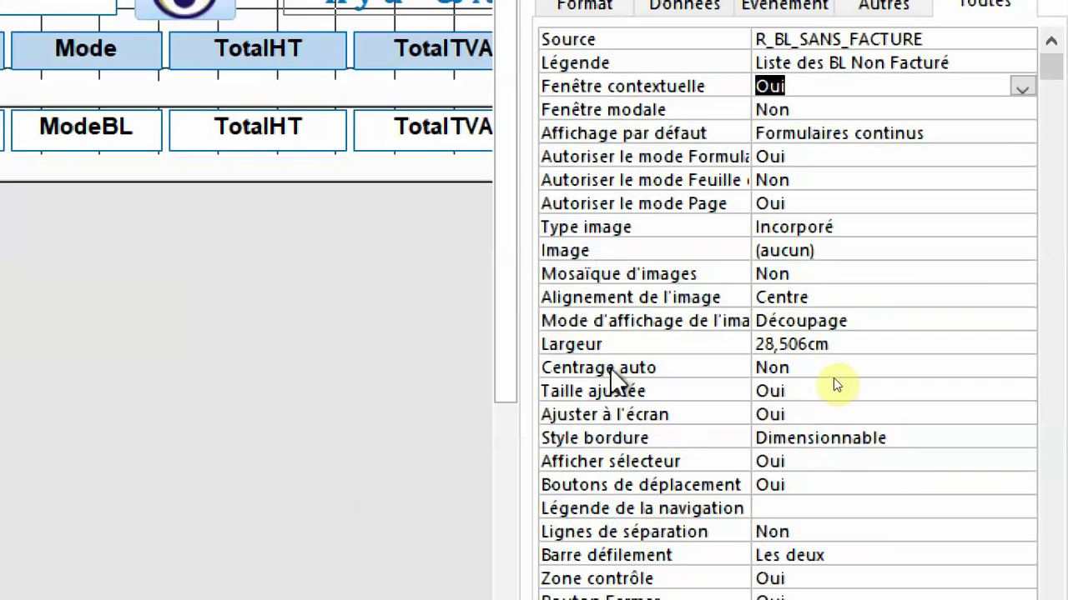
Step: Set the form's Centrage auto to Oui, and Afficher sélecteur, Boutons de déplacement and Zone contrôle to Non
{"action": "left_click", "coordinate": [835, 377]}
{"action": "double_click", "coordinate": [837, 377]}
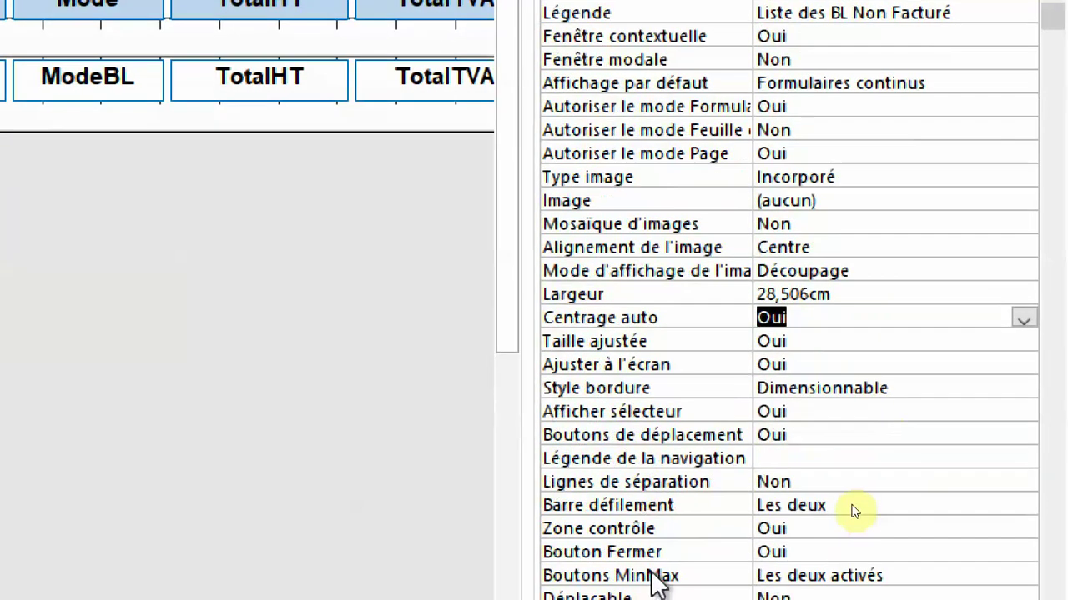
{"action": "double_click", "coordinate": [859, 417]}
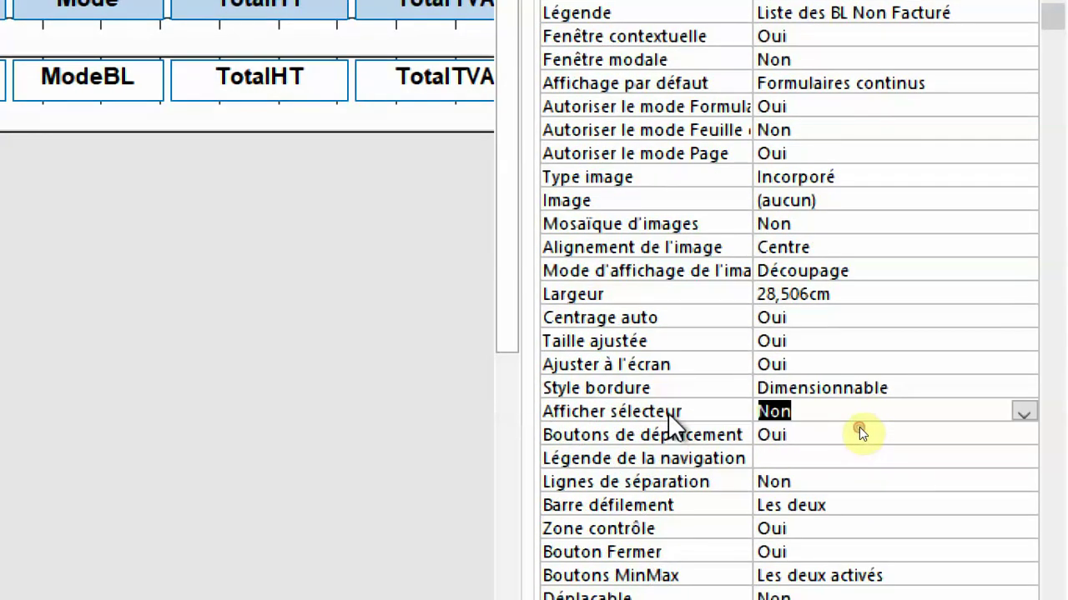
{"action": "double_click", "coordinate": [857, 437]}
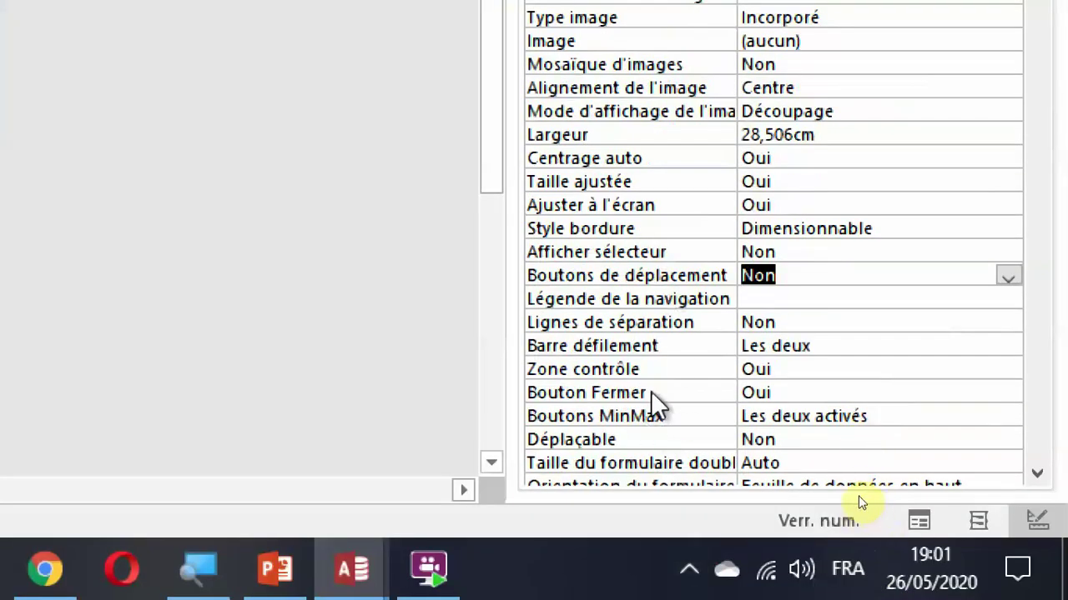
{"action": "double_click", "coordinate": [638, 365]}
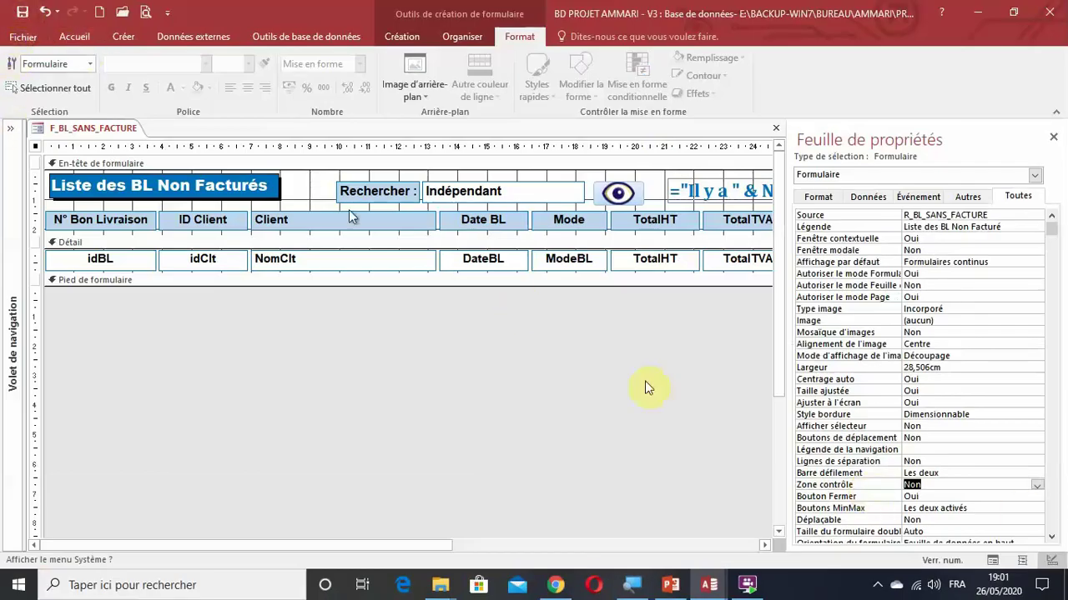
Step: Preview the form in Form view, reposition its pop-up window, and return to Design view
{"action": "left_click", "coordinate": [992, 561]}
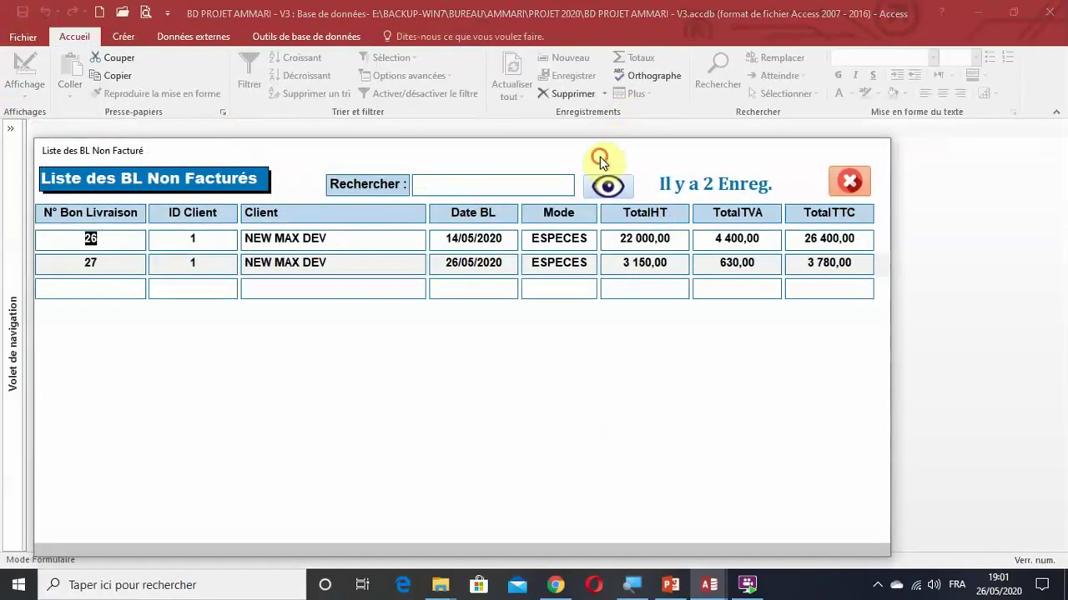
{"action": "left_click_drag", "start_coordinate": [600, 160], "coordinate": [683, 101]}
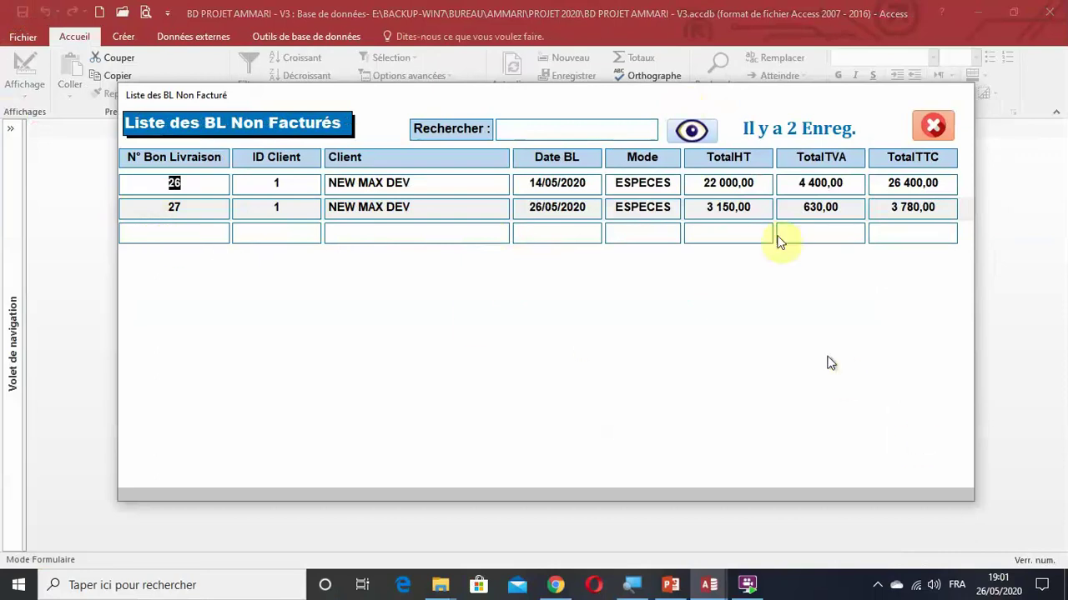
{"action": "right_click", "coordinate": [651, 105]}
{"action": "left_click", "coordinate": [696, 209]}
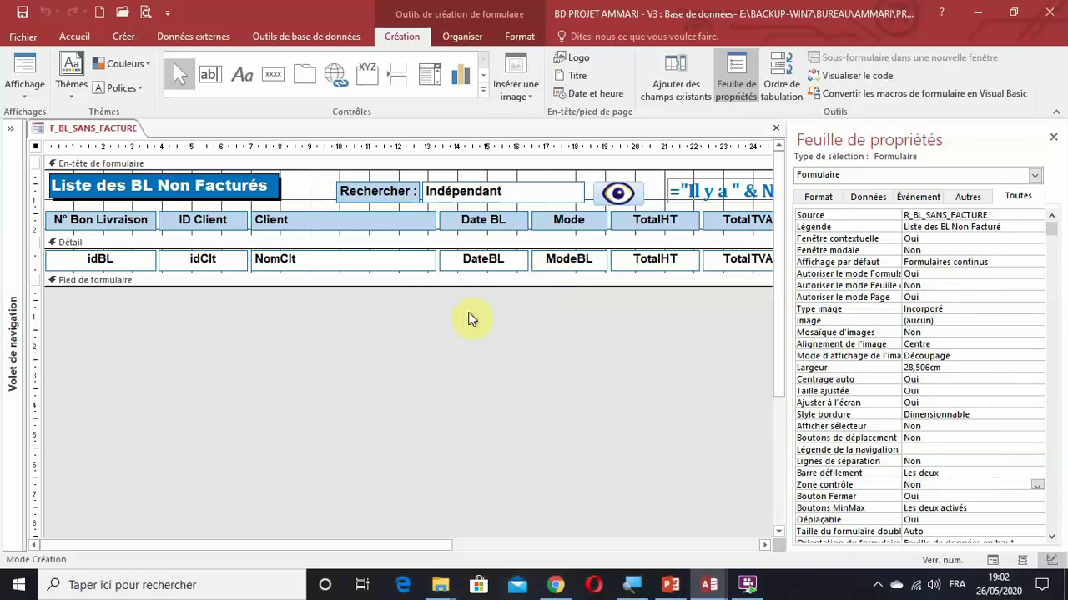
Step: Open the macro builder for the Après MAJ event of the txtRechercher text box
{"action": "left_click", "coordinate": [487, 195]}
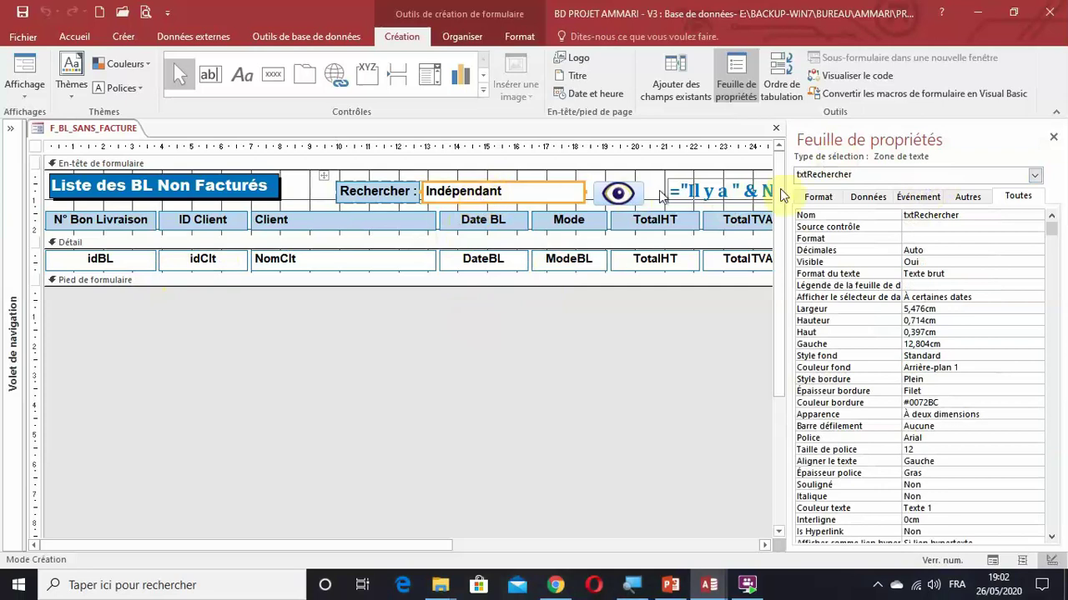
{"action": "left_click", "coordinate": [918, 197]}
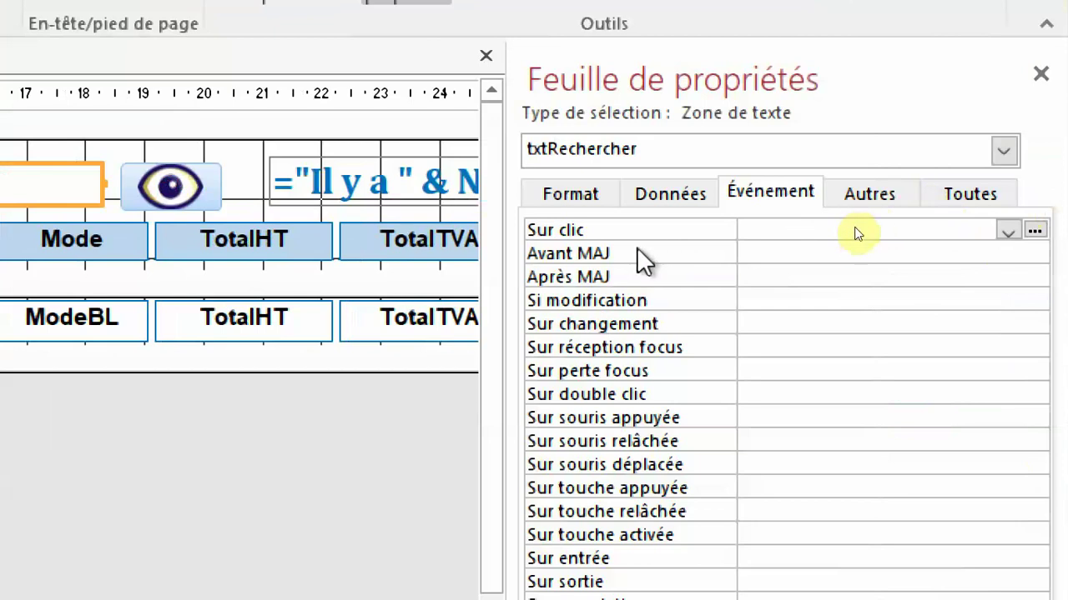
{"action": "left_click", "coordinate": [600, 281]}
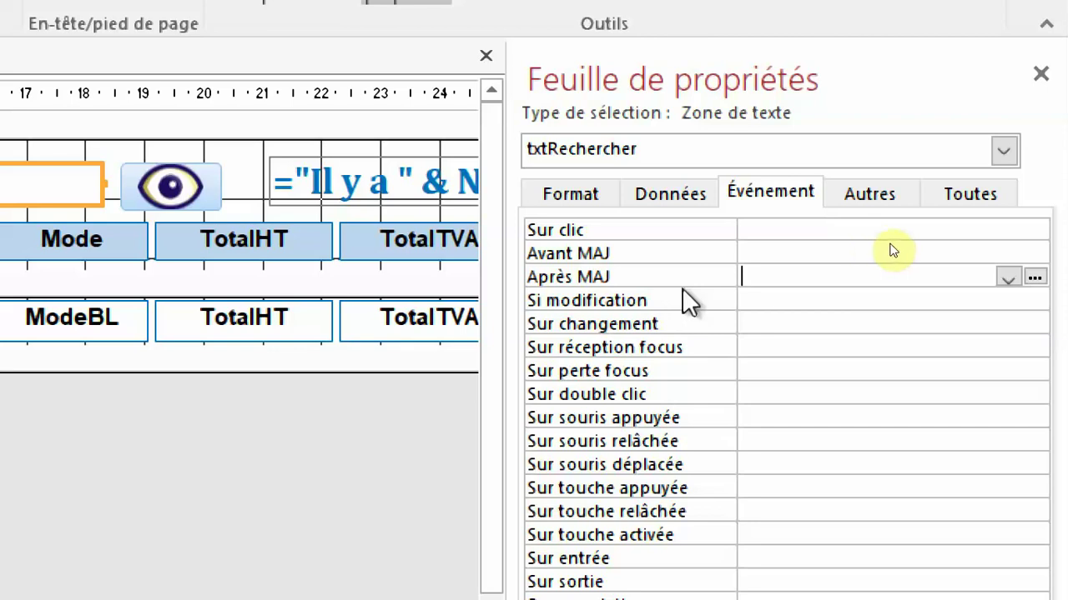
{"action": "left_click", "coordinate": [1034, 276]}
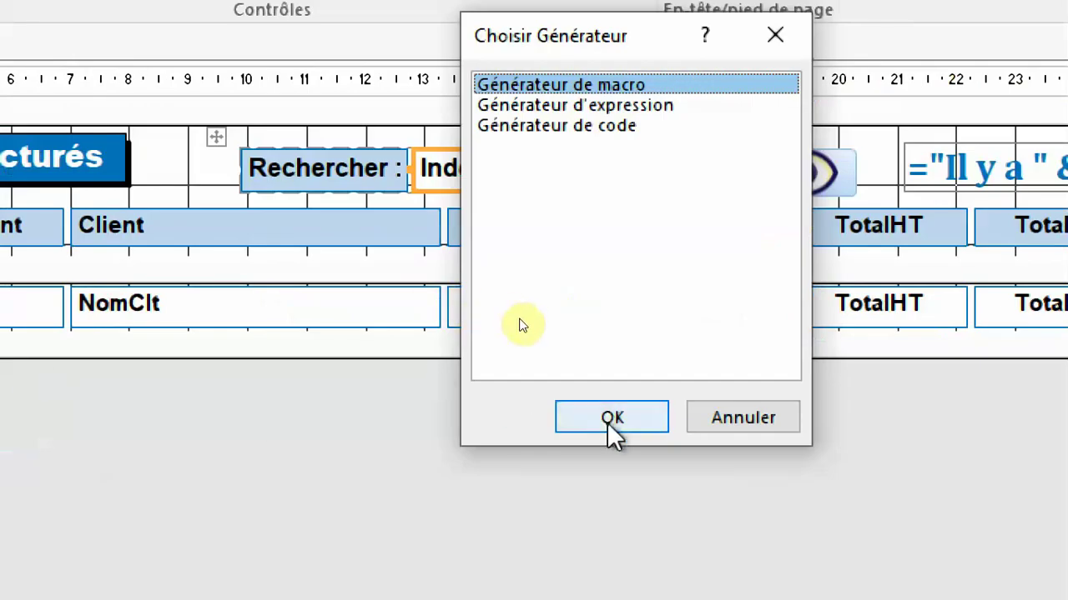
{"action": "left_click", "coordinate": [611, 418]}
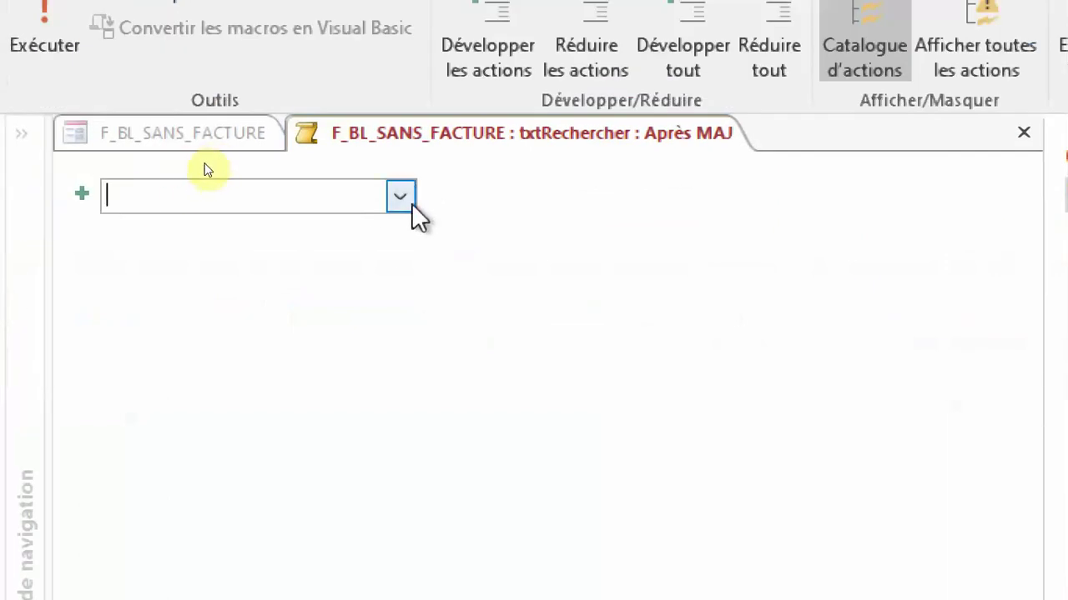
Step: Add an AppliquerFiltre action to the txtRechercher macro
{"action": "left_click", "coordinate": [402, 198]}
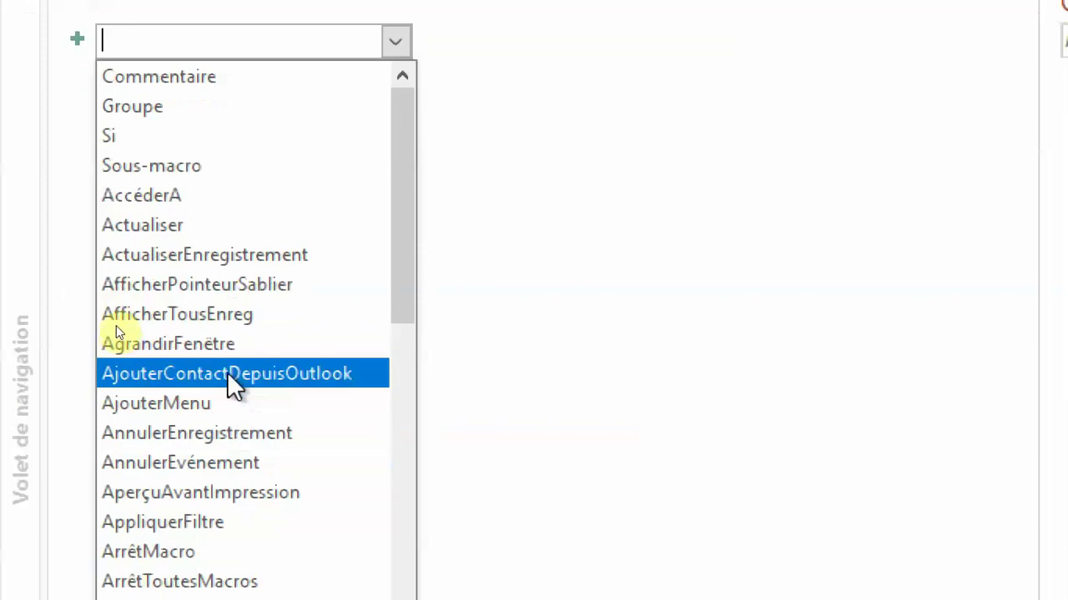
{"action": "scroll", "coordinate": [233, 448], "scroll_direction": "down", "scroll_amount": 3}
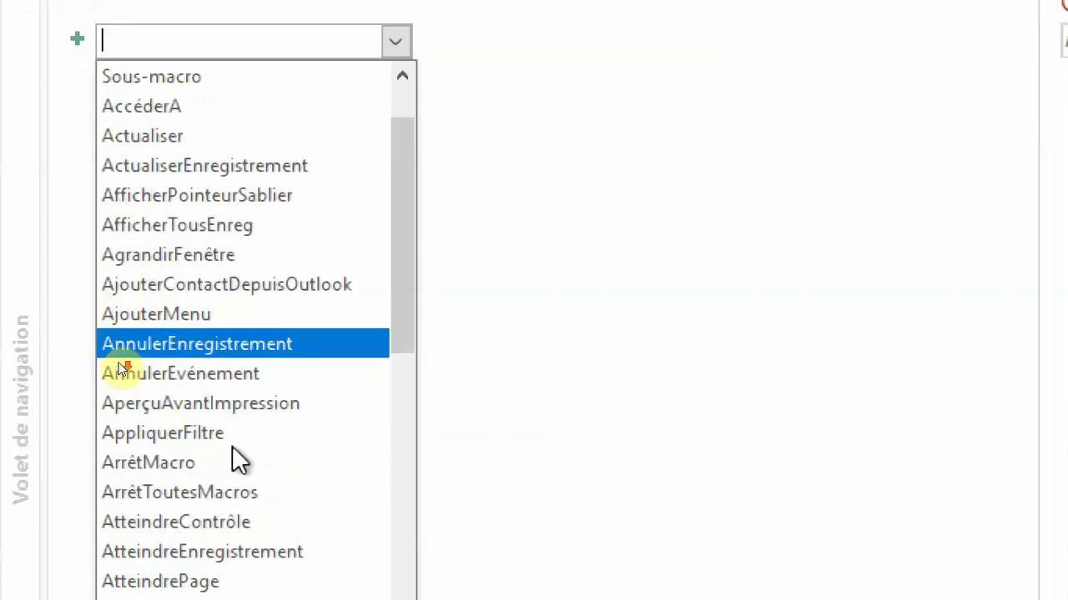
{"action": "left_click", "coordinate": [218, 254]}
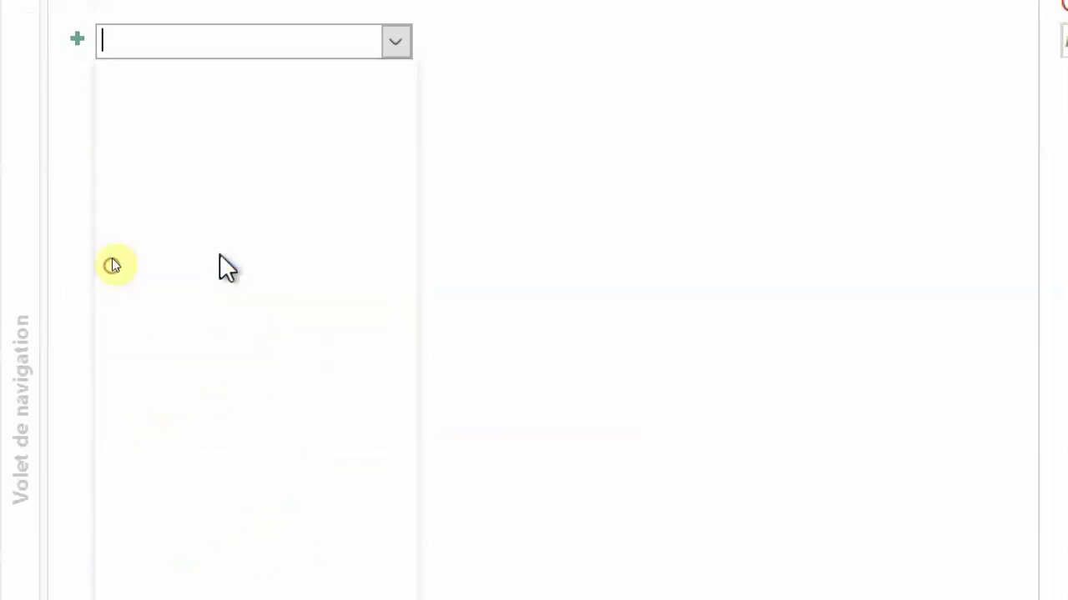
Step: Set the filter action's Condition Where to [idBL]=[Formulaires]![F_BL_SANS_FACTURE]![txtRechercher]
{"action": "left_click", "coordinate": [288, 250]}
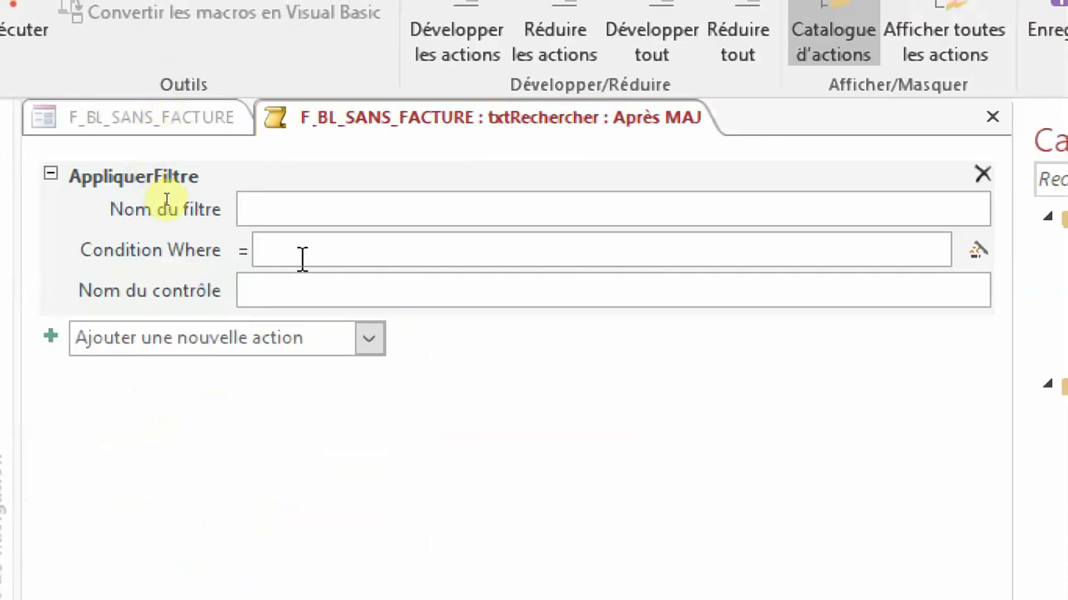
{"action": "type", "text": "idb"}
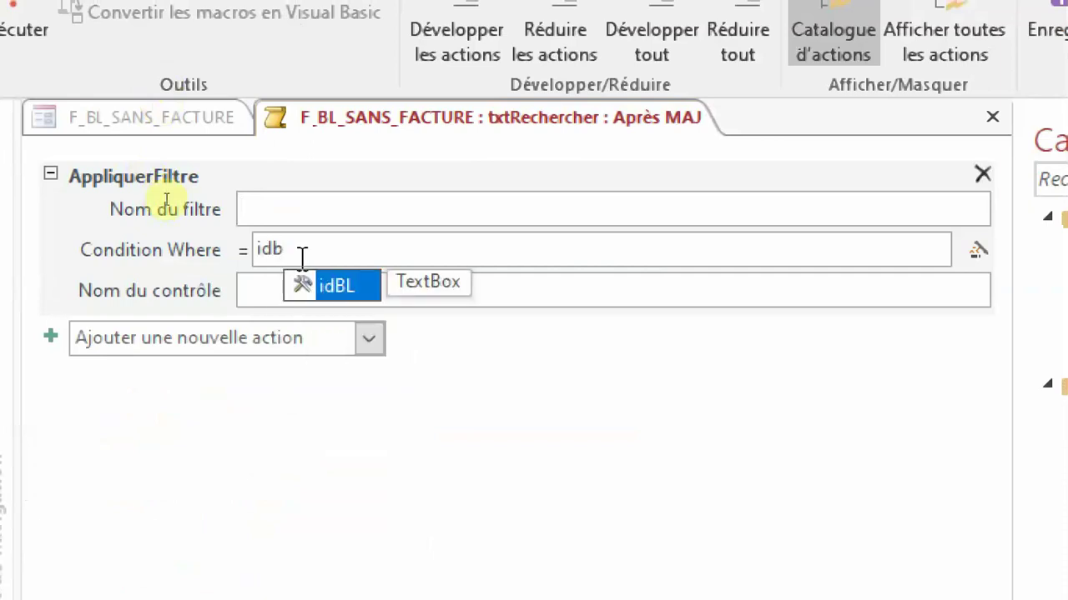
{"action": "double_click", "coordinate": [355, 292]}
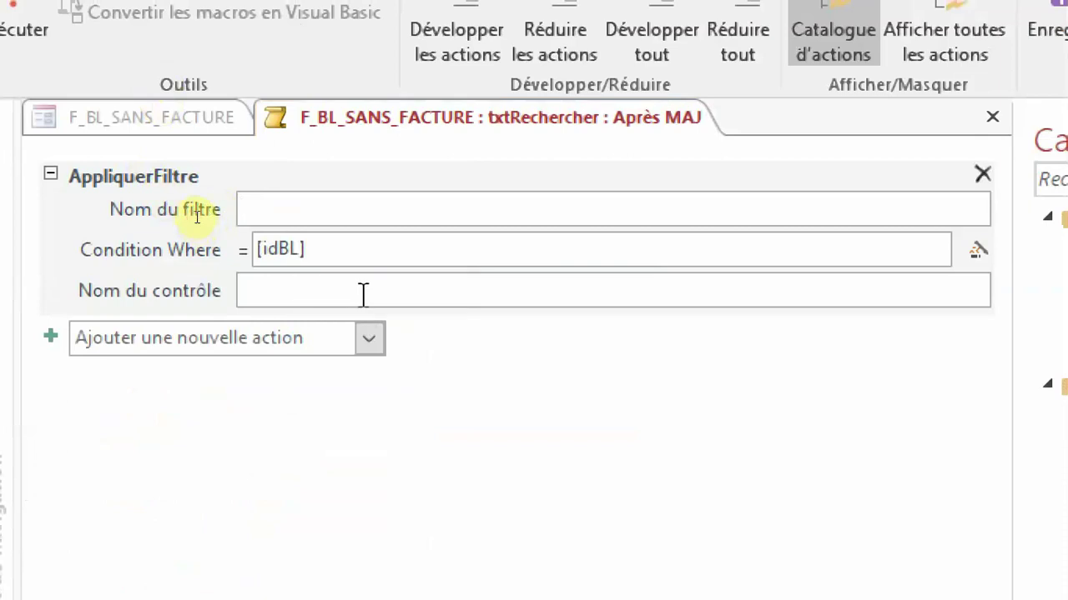
{"action": "type", "text": "="}
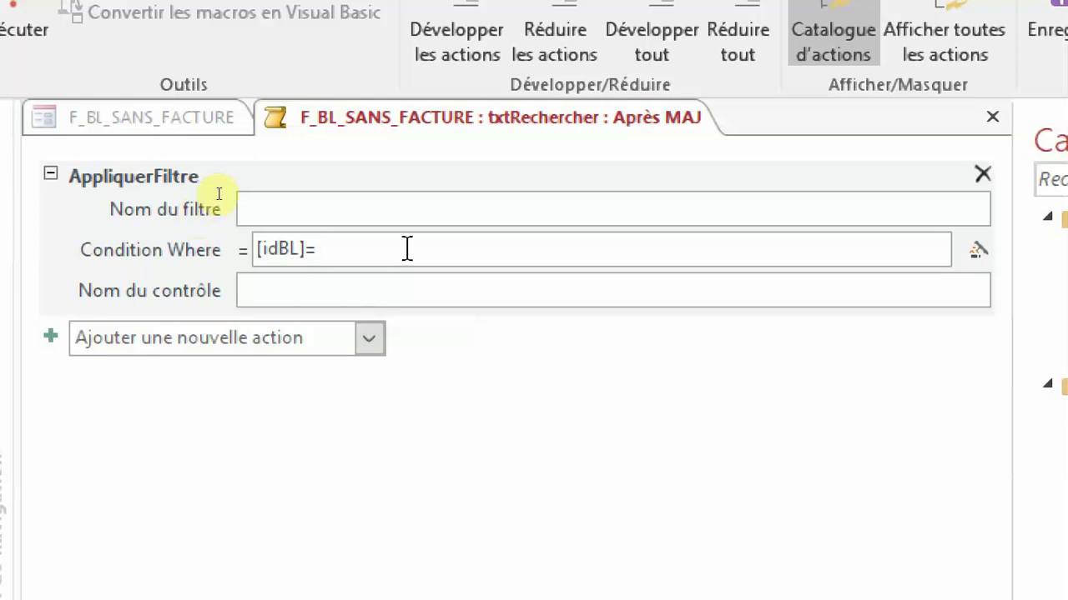
{"action": "type", "text": "form"}
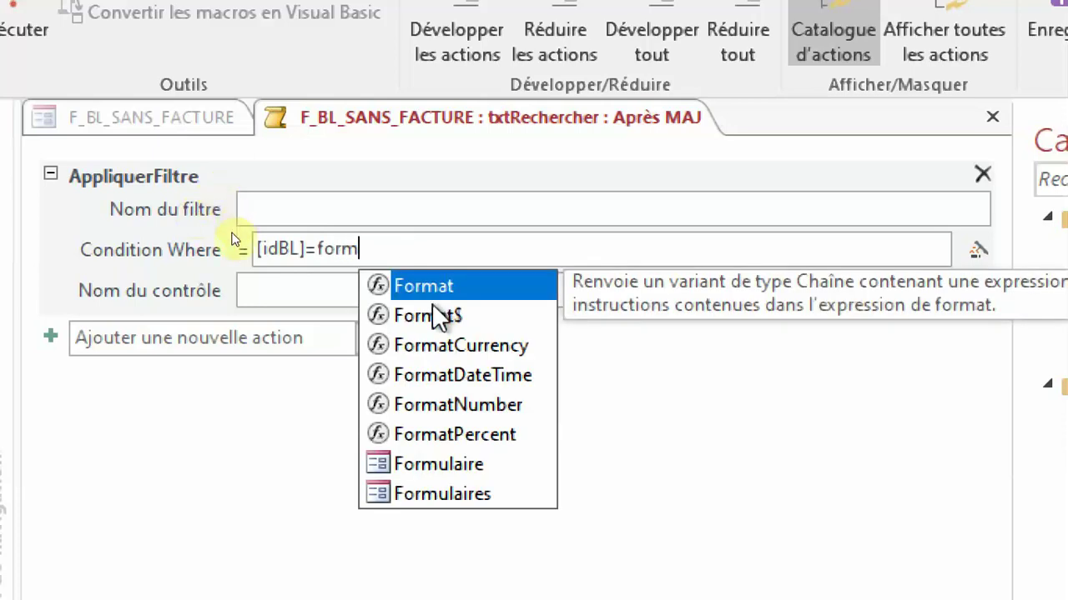
{"action": "double_click", "coordinate": [447, 497]}
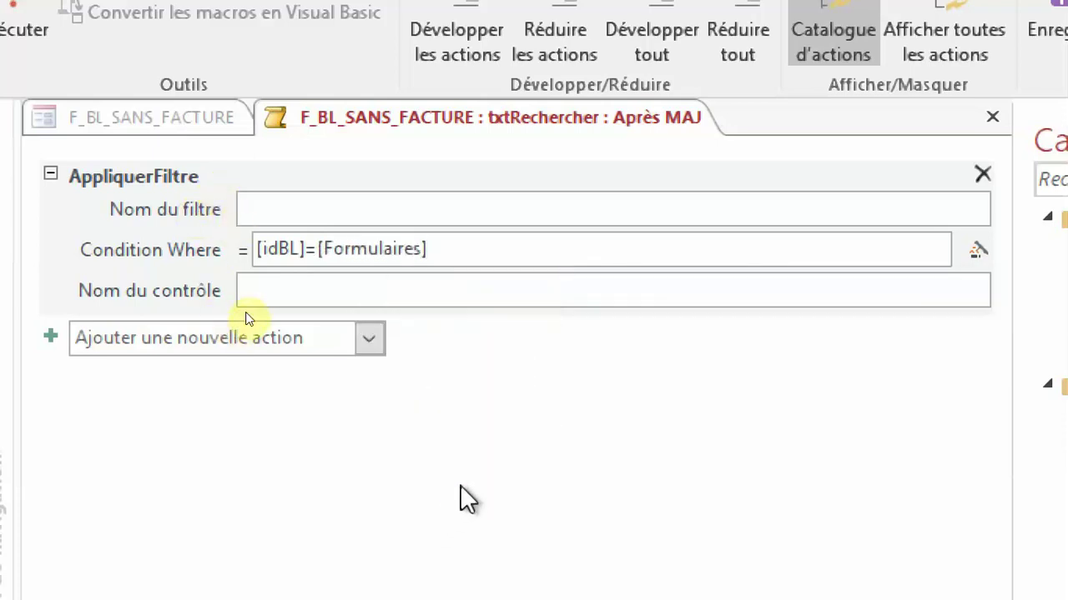
{"action": "type", "text": "![F_BL_SANS_FACTURE"}
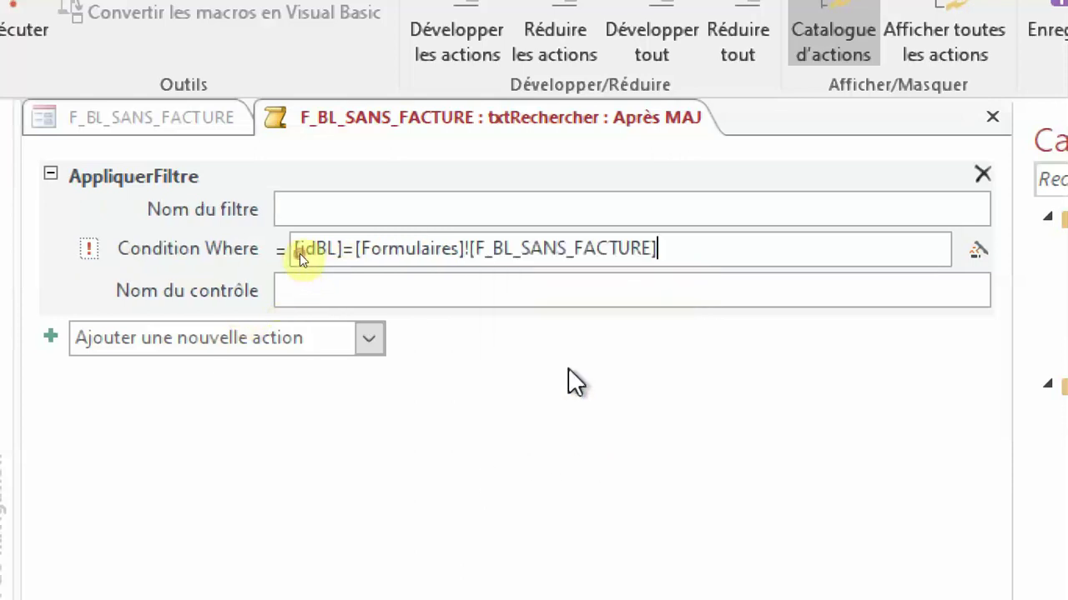
{"action": "double_click", "coordinate": [568, 373]}
{"action": "type", "text": "!"}
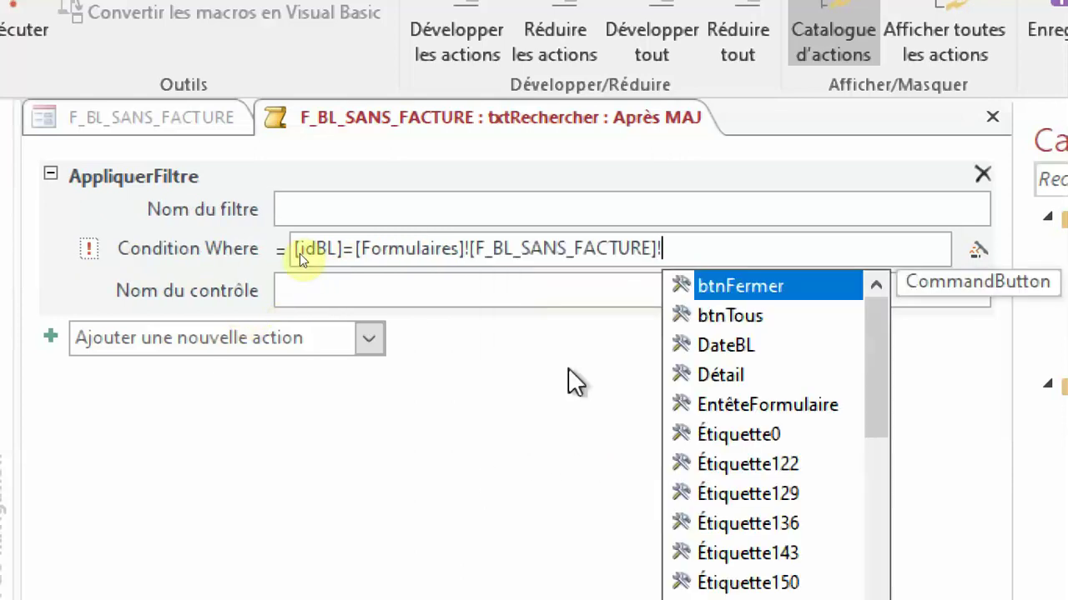
{"action": "type", "text": "txt"}
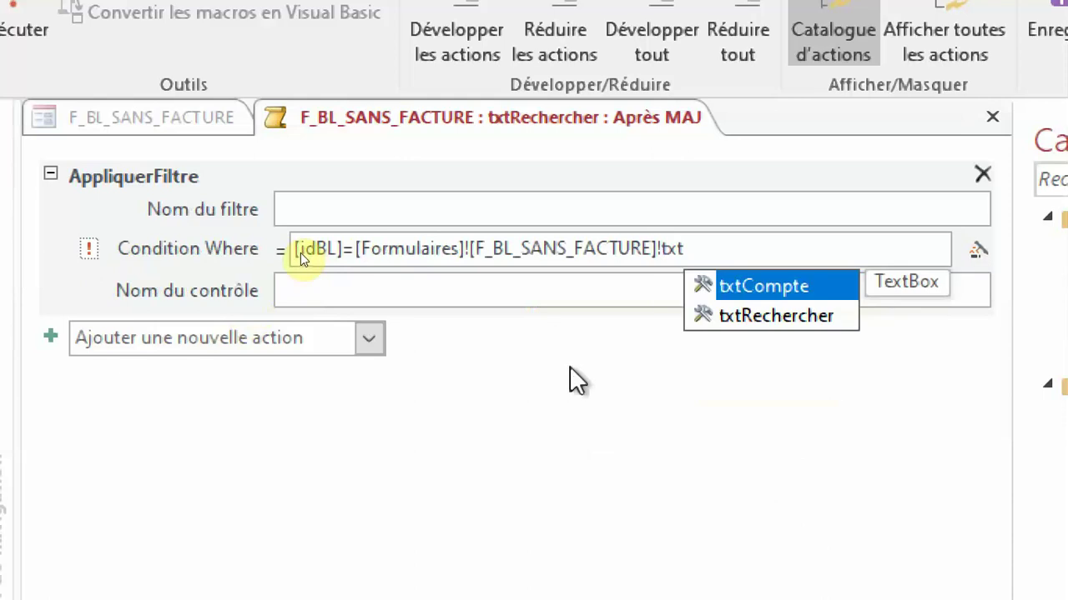
{"action": "double_click", "coordinate": [766, 318]}
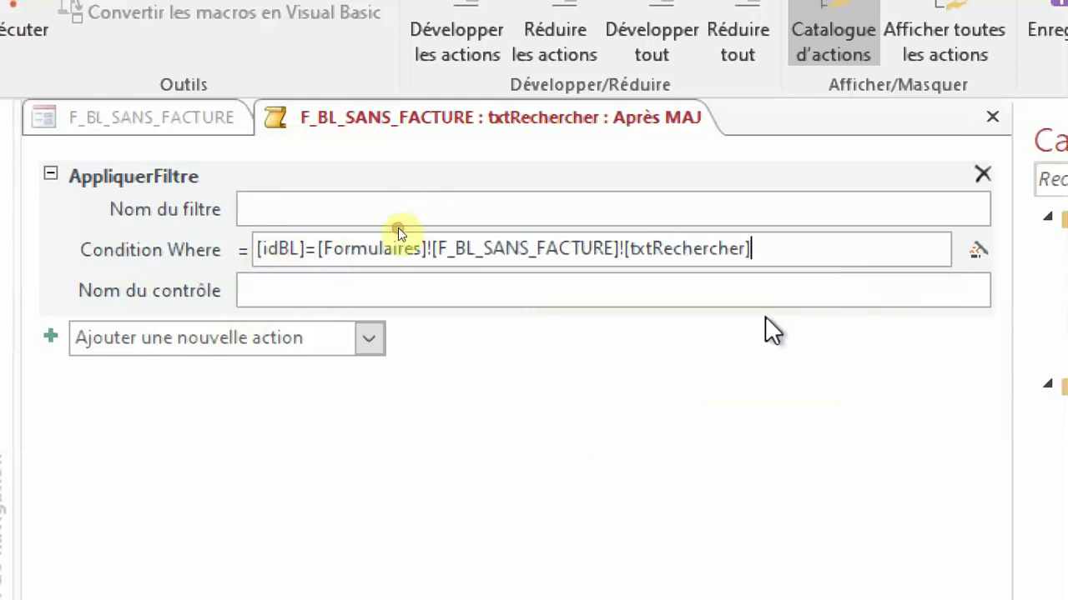
{"action": "left_click", "coordinate": [640, 305]}
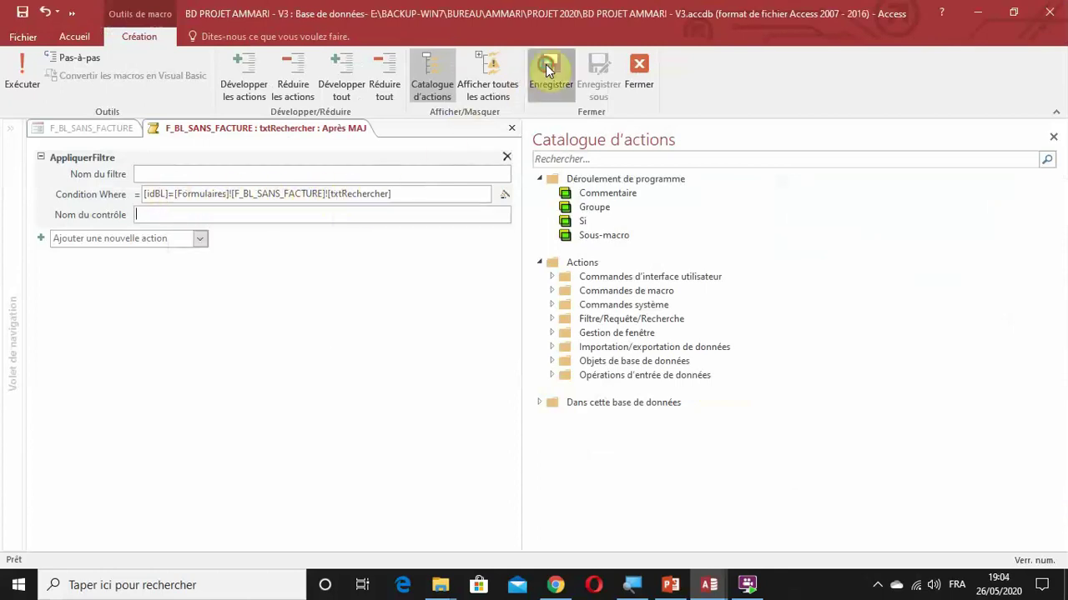
Step: Save and close the macro, and display the form in Form view, answering the txtidClt parameter prompt
{"action": "left_click", "coordinate": [637, 70]}
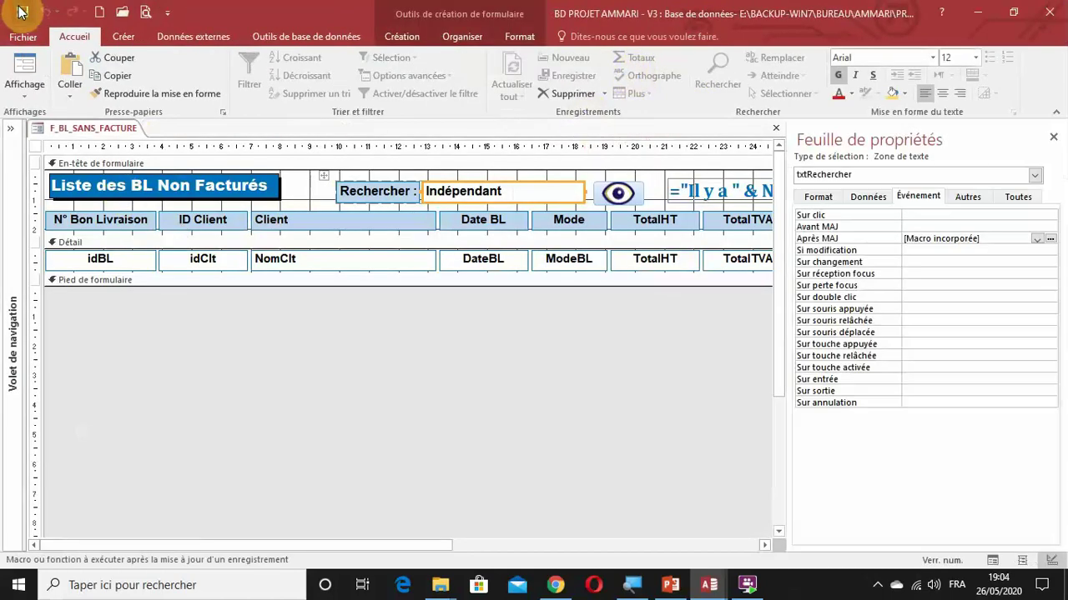
{"action": "left_click", "coordinate": [25, 71]}
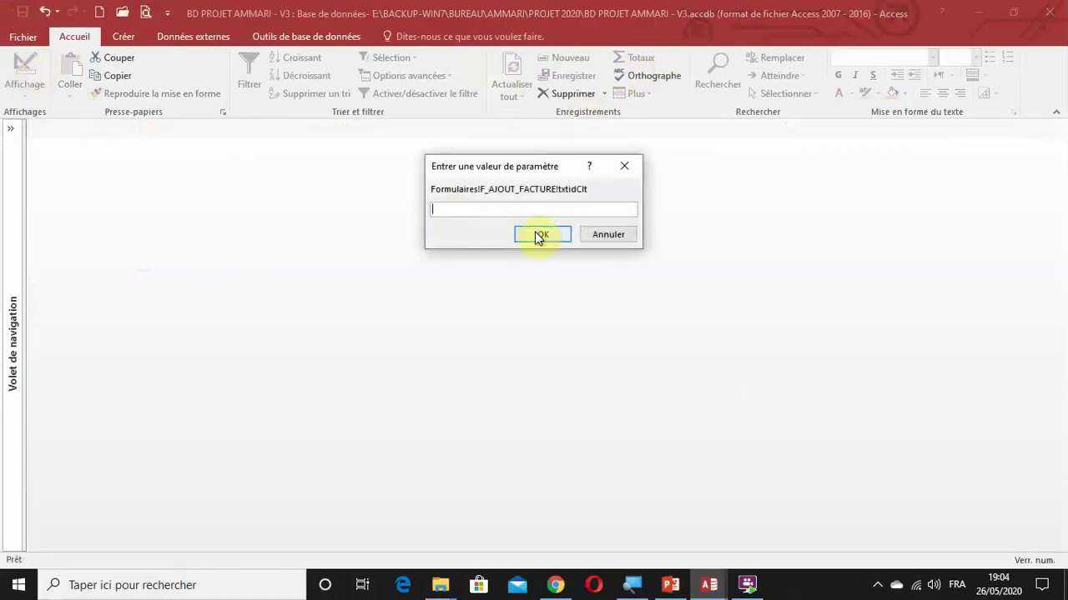
{"action": "key", "text": "Return"}
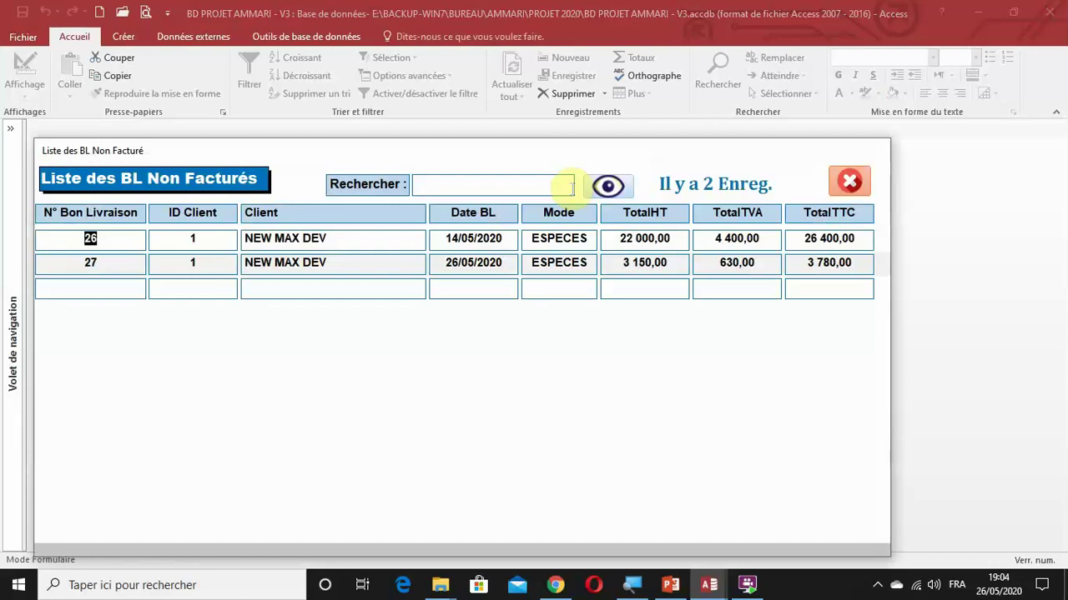
Step: Test the search box with delivery note number 26, answering the txtidClt parameter prompt with 26
{"action": "left_click", "coordinate": [572, 187]}
{"action": "type", "text": "26"}
{"action": "key", "text": "Return"}
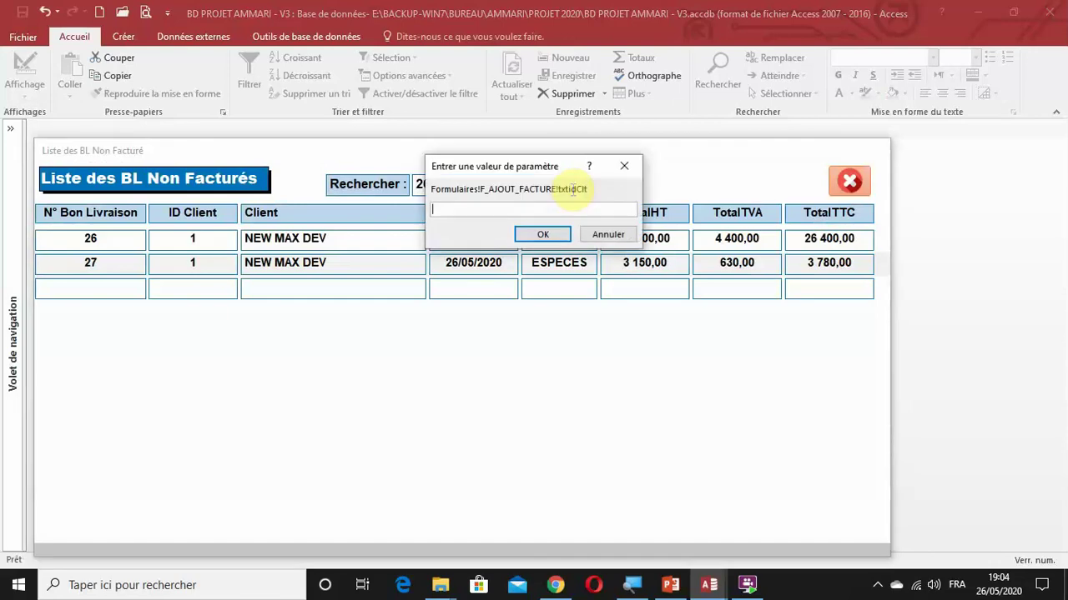
{"action": "type", "text": "26"}
{"action": "left_click", "coordinate": [565, 236]}
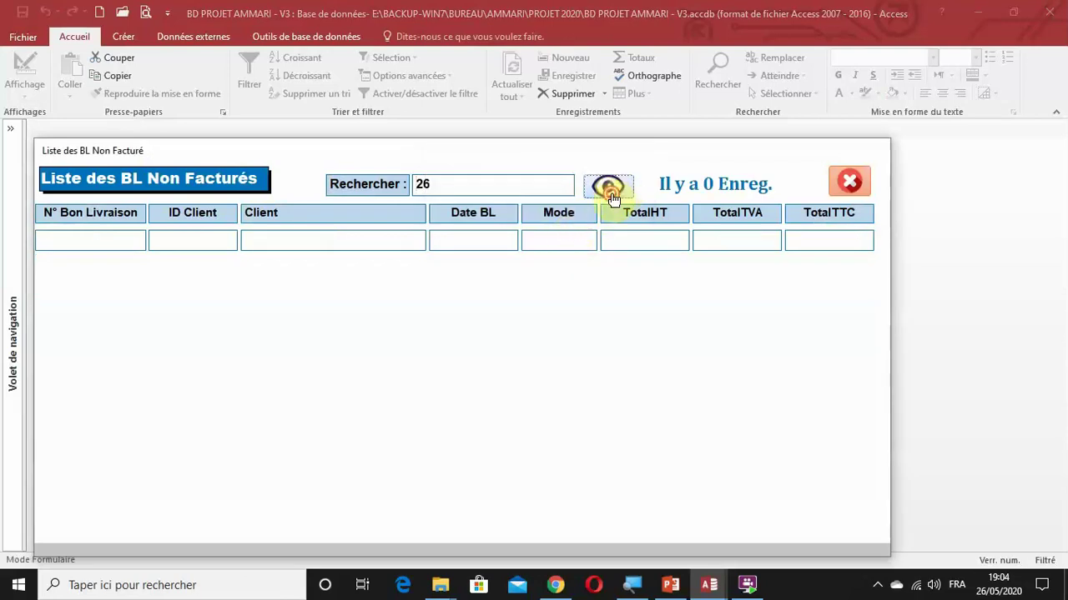
{"action": "double_click", "coordinate": [451, 191]}
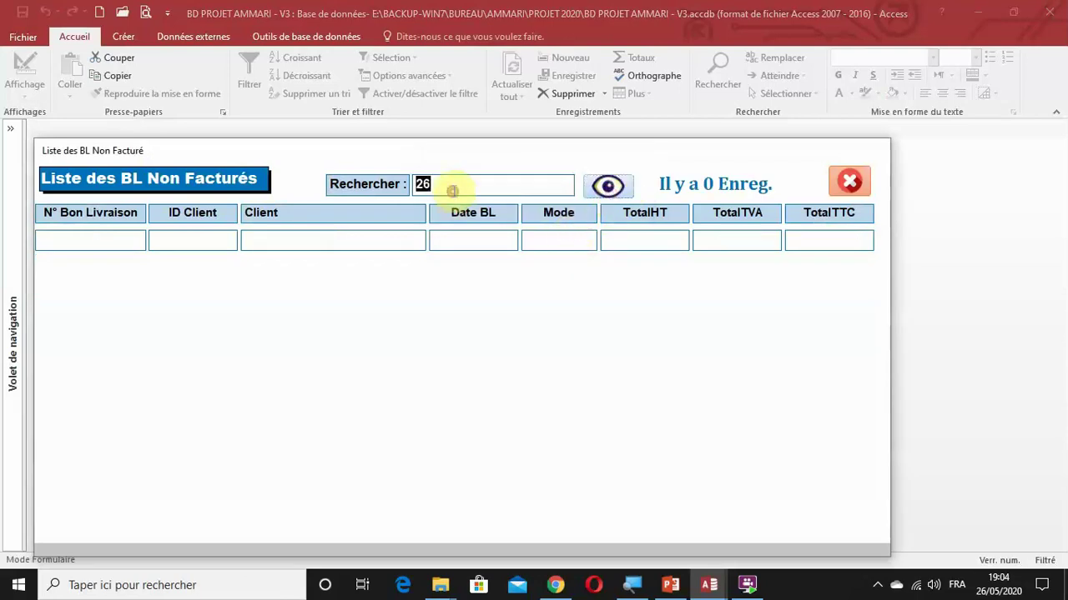
Step: Return the form to Design view and open the macro builder for the Sur clic event of btnTous
{"action": "right_click", "coordinate": [477, 155]}
{"action": "left_click", "coordinate": [524, 260]}
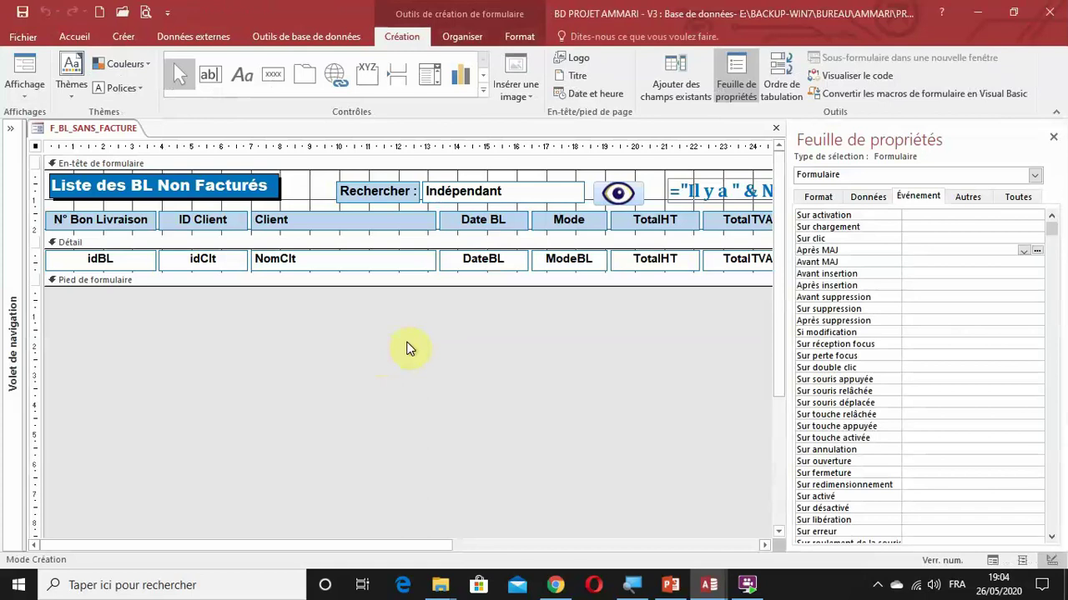
{"action": "left_click", "coordinate": [502, 198]}
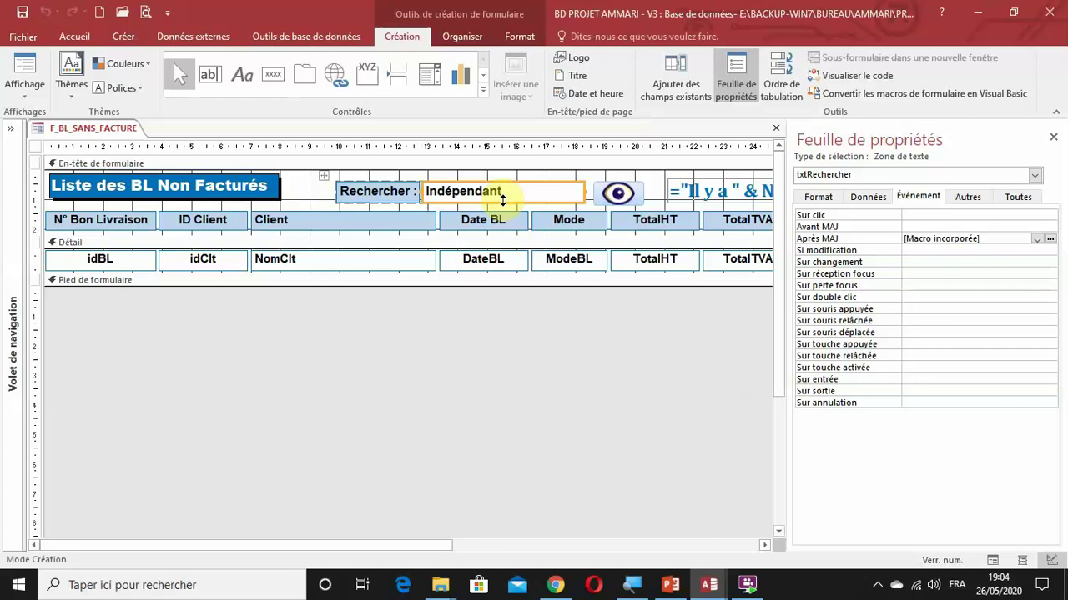
{"action": "left_click", "coordinate": [619, 196]}
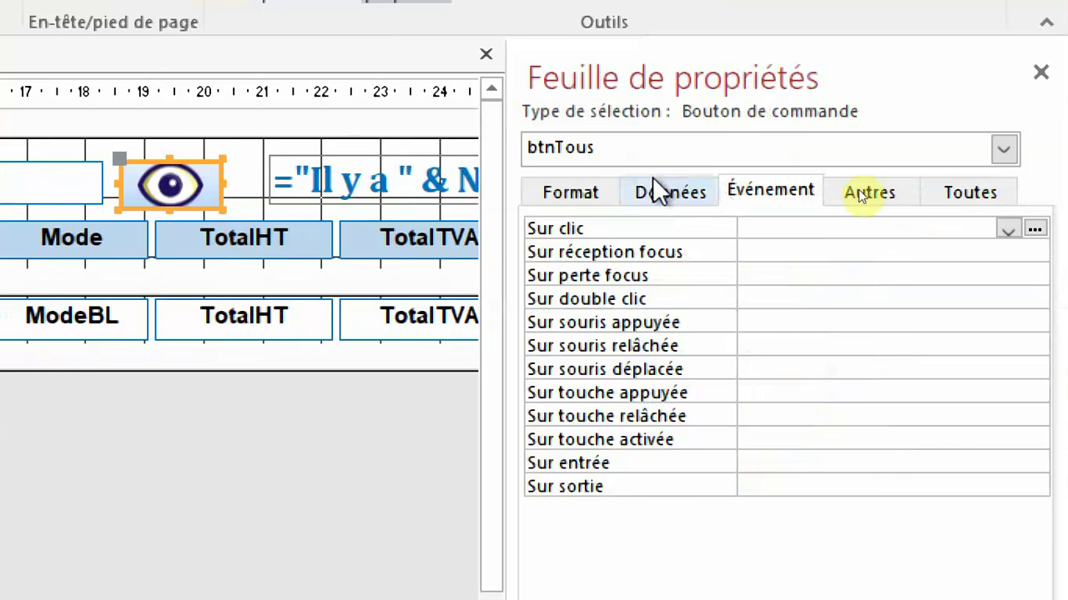
{"action": "left_click", "coordinate": [860, 196]}
{"action": "left_click", "coordinate": [788, 198]}
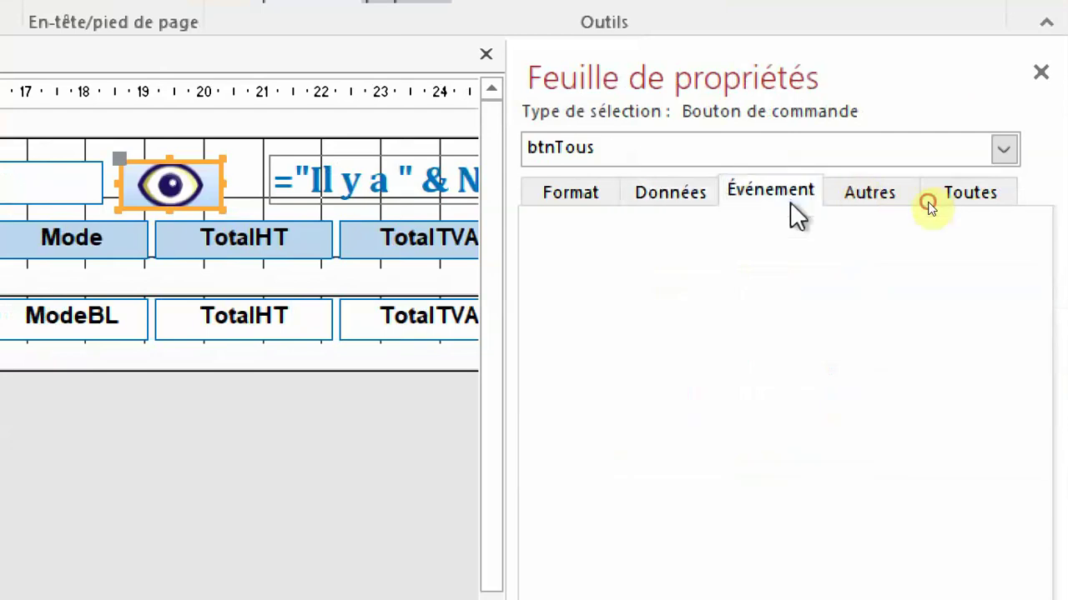
{"action": "left_click", "coordinate": [834, 228]}
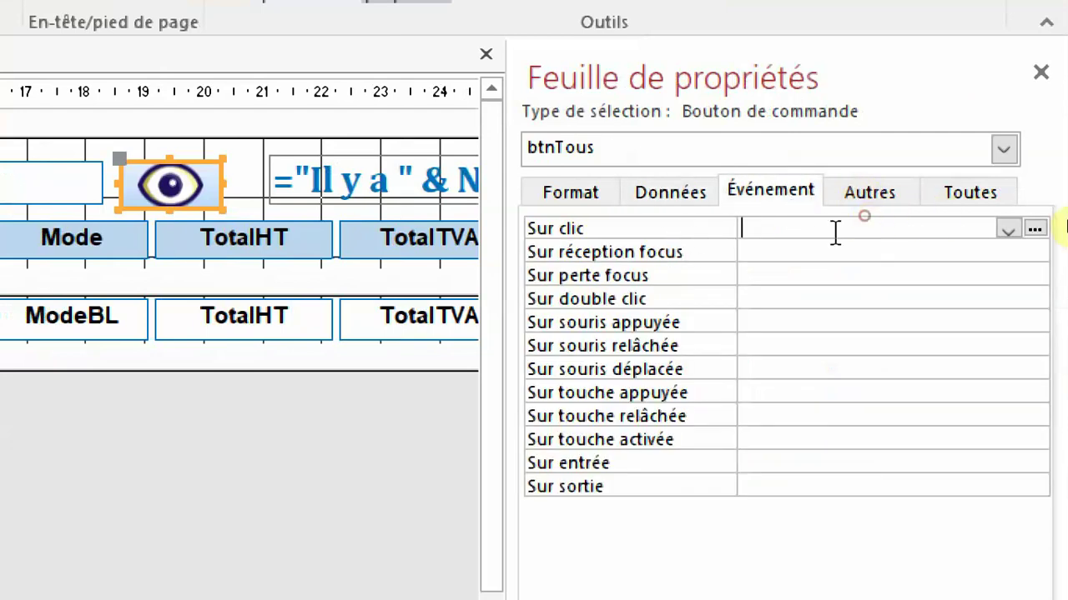
{"action": "left_click", "coordinate": [1042, 224]}
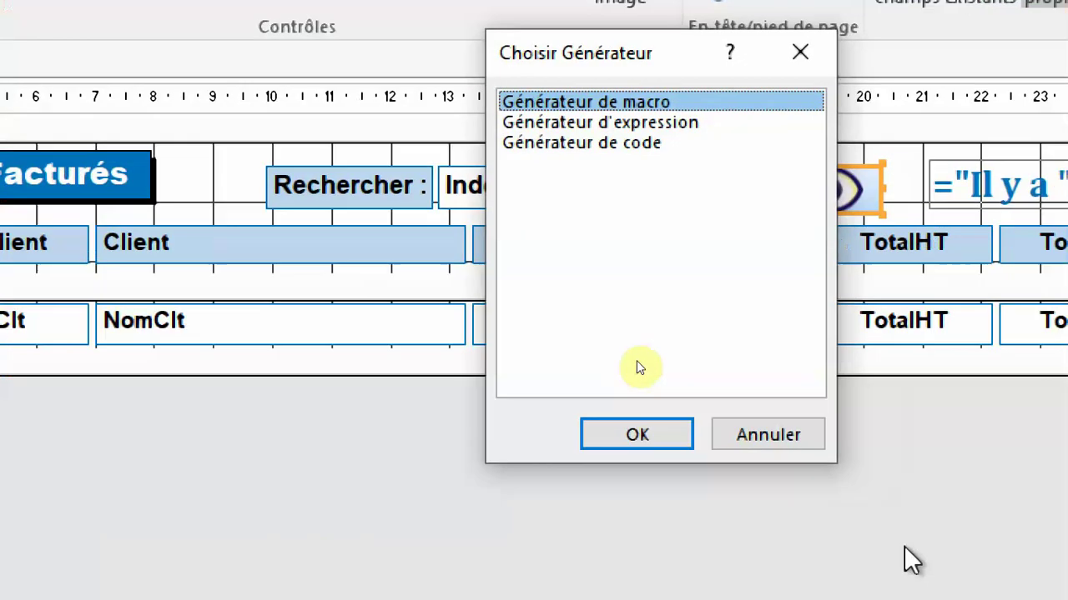
{"action": "left_click", "coordinate": [677, 440]}
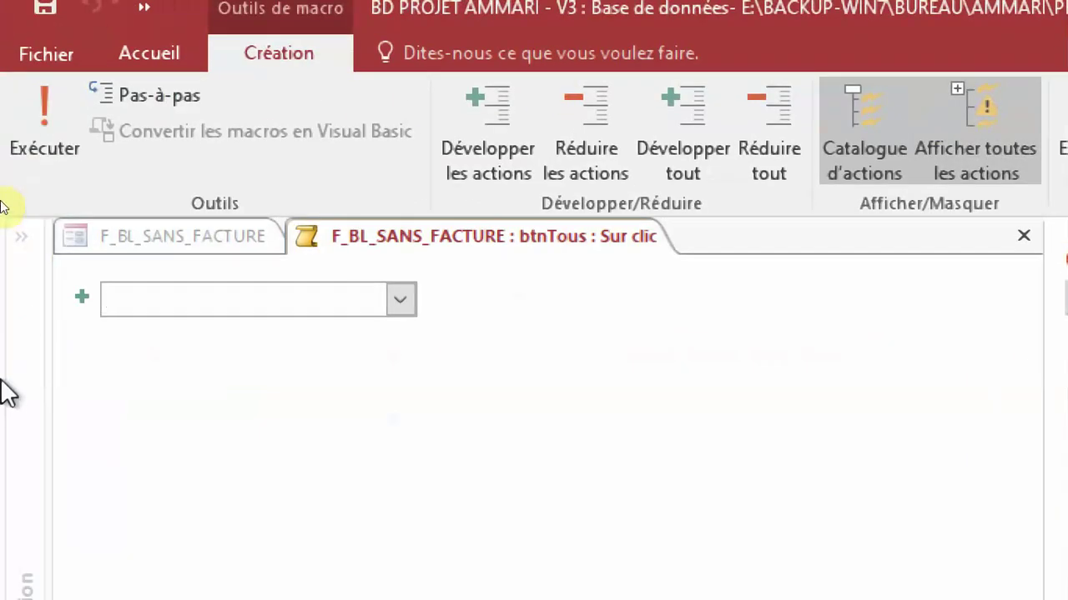
Step: Add a DéfinirValeur action to the btnTous macro with Élément [txtRechercher] and Expression ""
{"action": "left_click", "coordinate": [404, 301]}
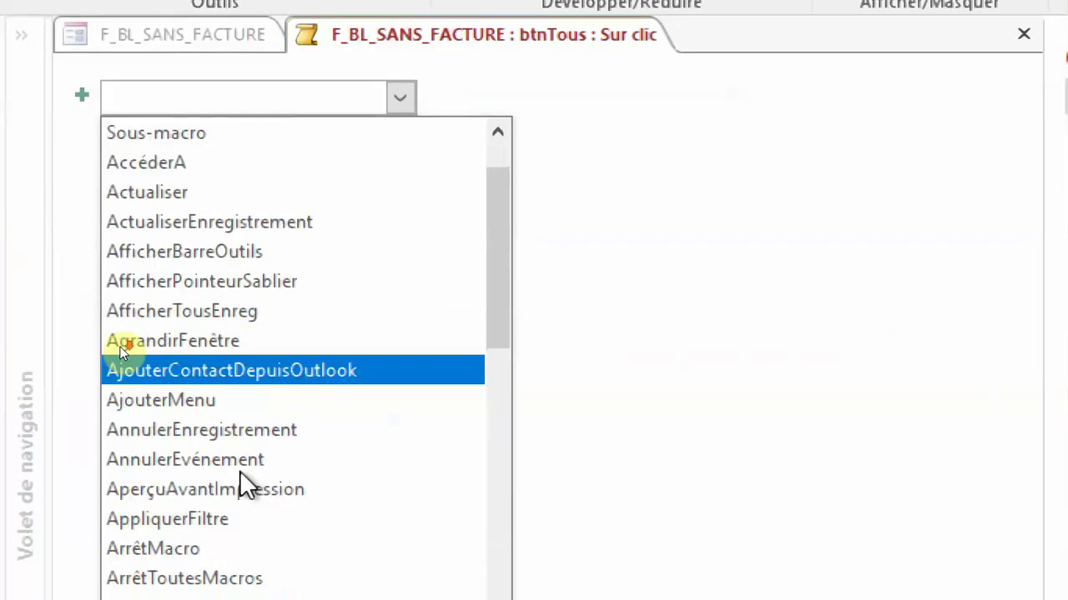
{"action": "scroll", "coordinate": [239, 470], "scroll_direction": "down", "scroll_amount": 8}
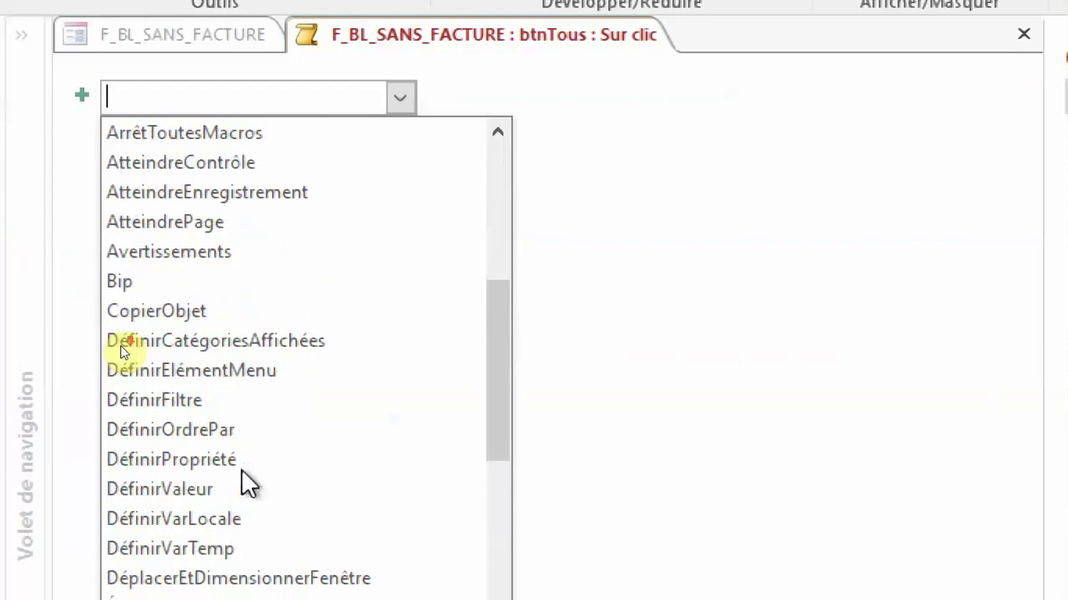
{"action": "left_click", "coordinate": [172, 219]}
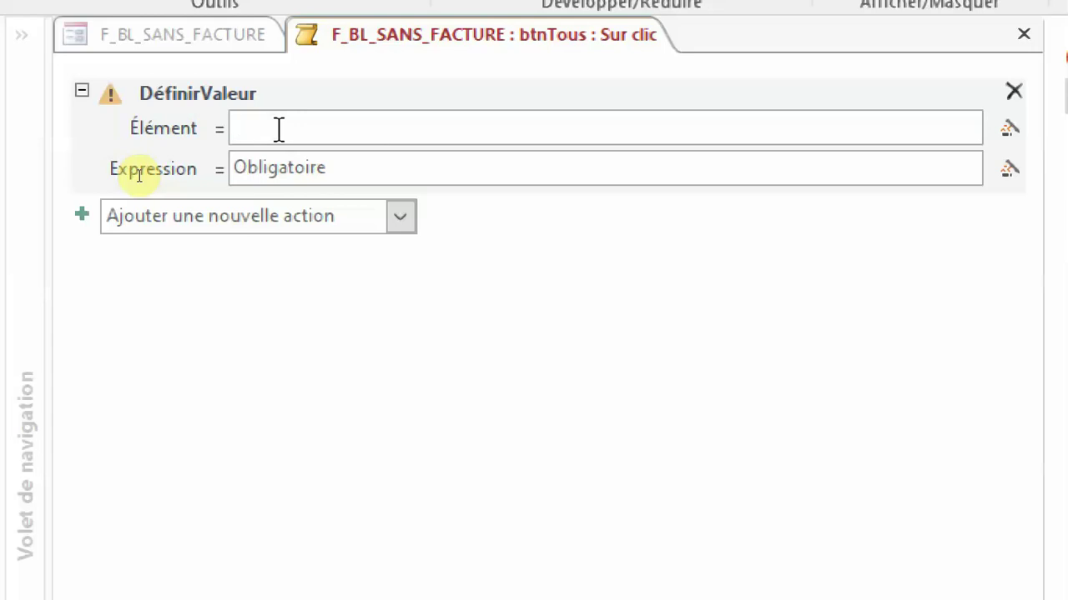
{"action": "type", "text": "txt"}
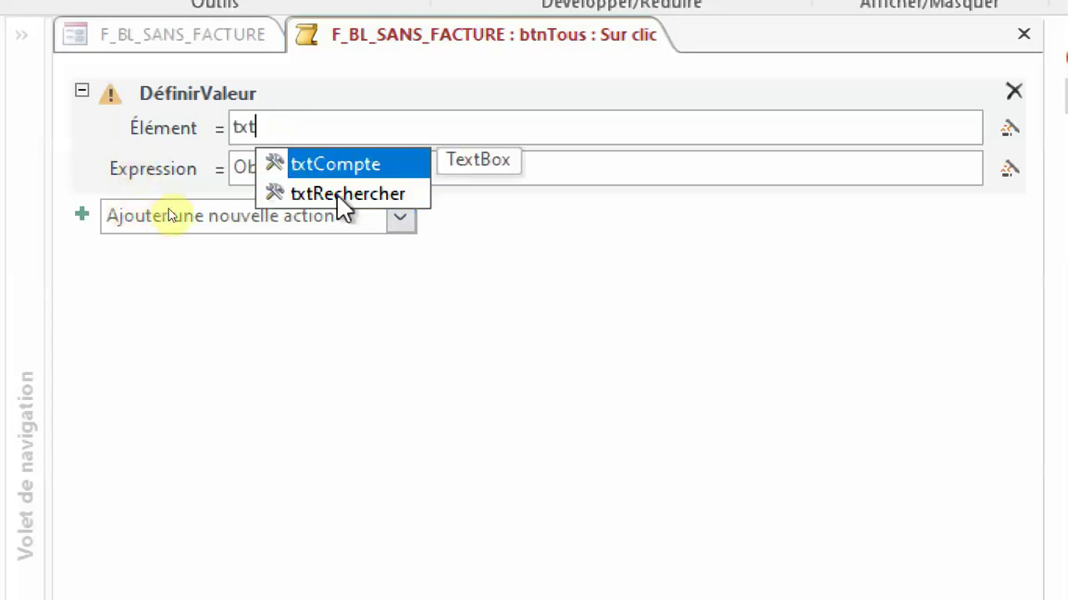
{"action": "left_click", "coordinate": [341, 193]}
{"action": "left_click", "coordinate": [350, 178]}
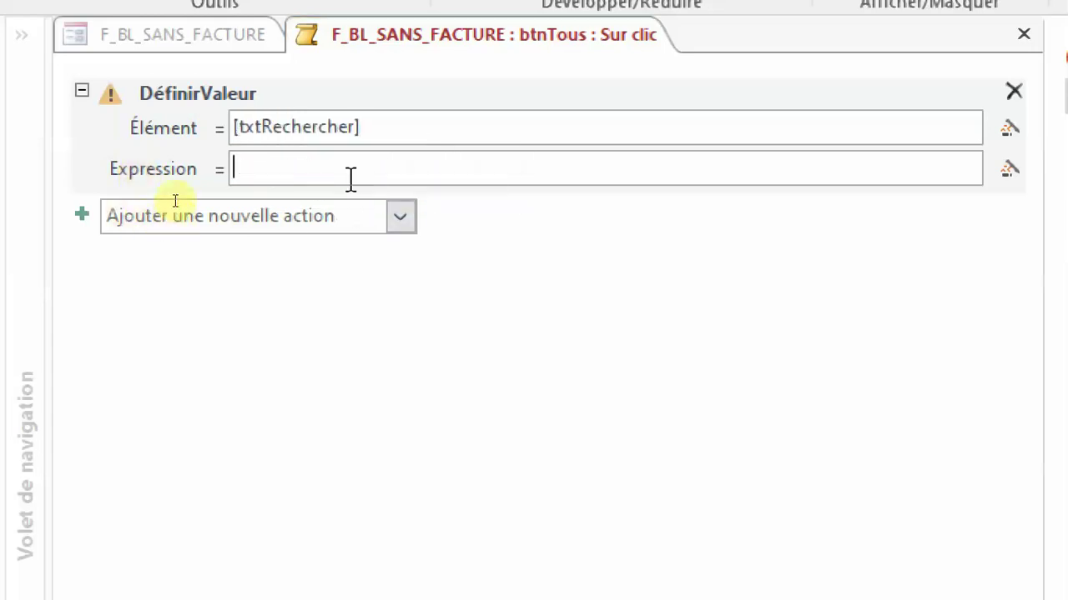
{"action": "type", "text": "\"\""}
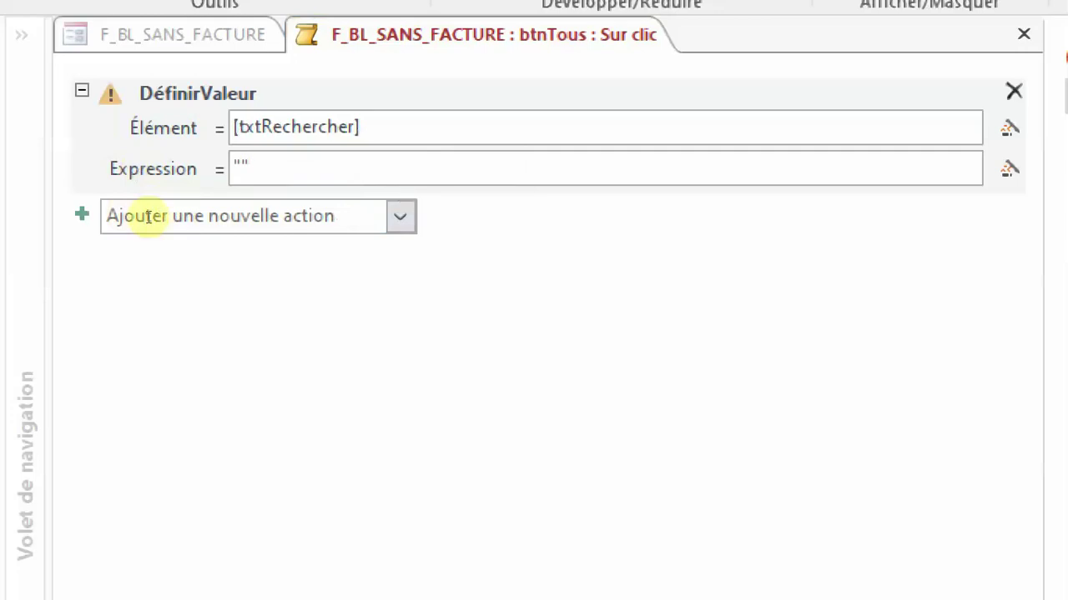
Step: Add an AfficherTousEnreg action to the btnTous macro, then save and close the macro
{"action": "left_click", "coordinate": [275, 223]}
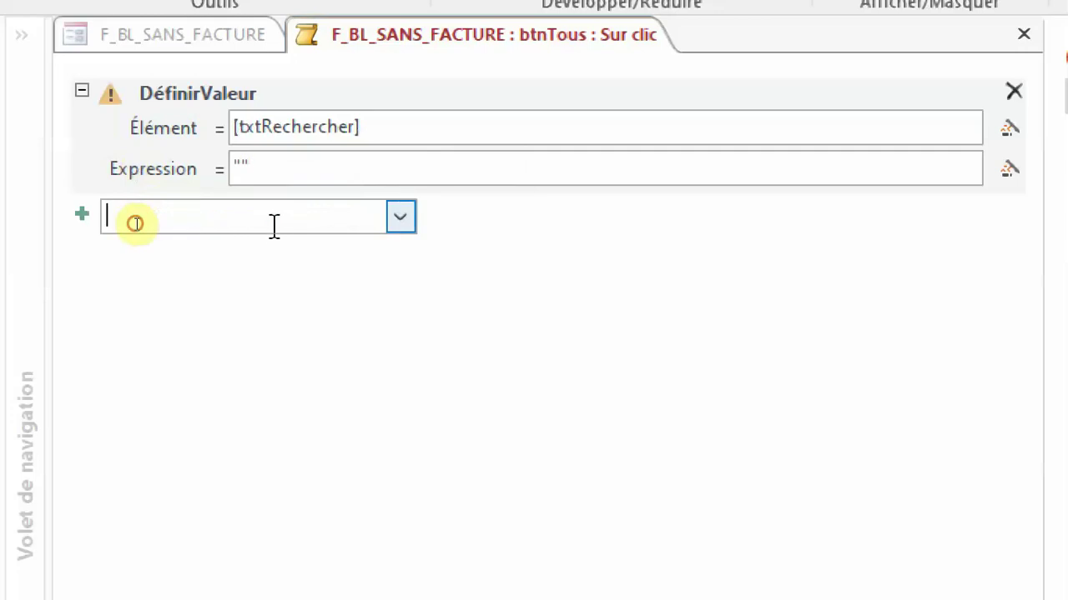
{"action": "left_click", "coordinate": [401, 218]}
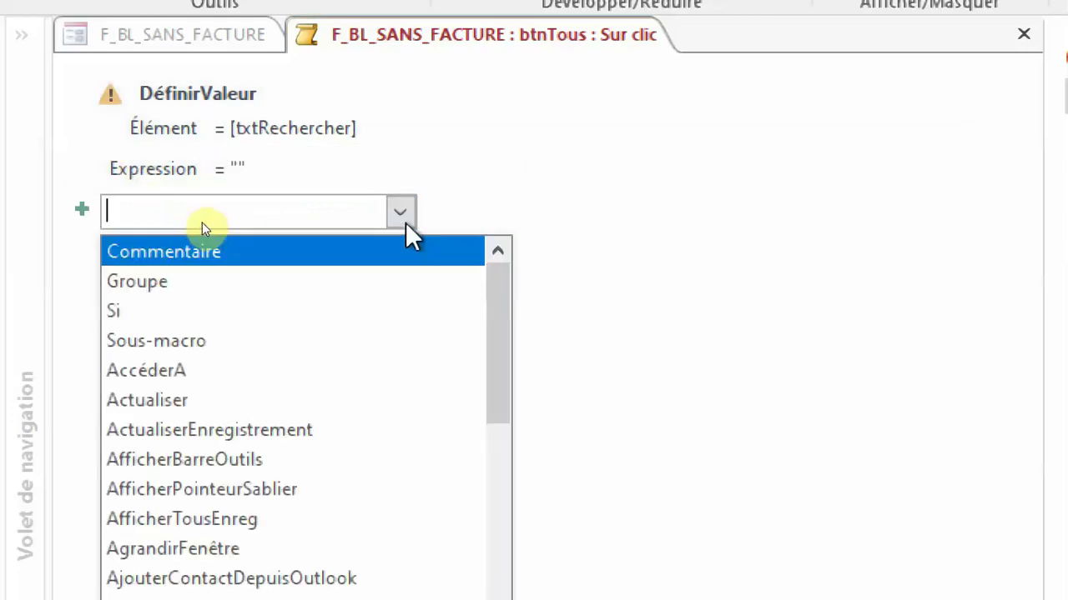
{"action": "left_click", "coordinate": [260, 518]}
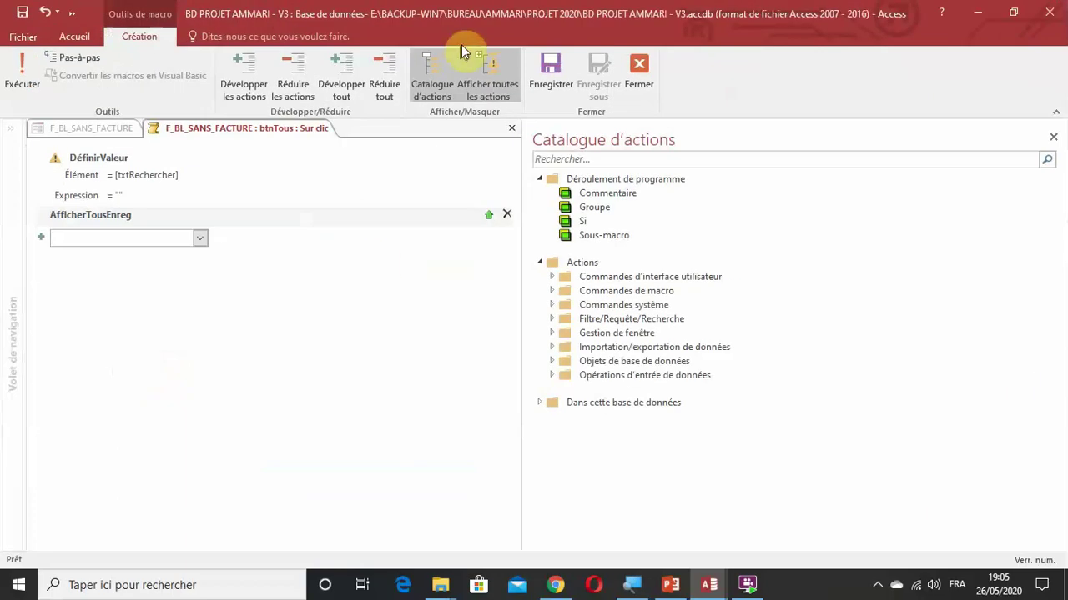
{"action": "left_click", "coordinate": [549, 83]}
{"action": "left_click", "coordinate": [638, 72]}
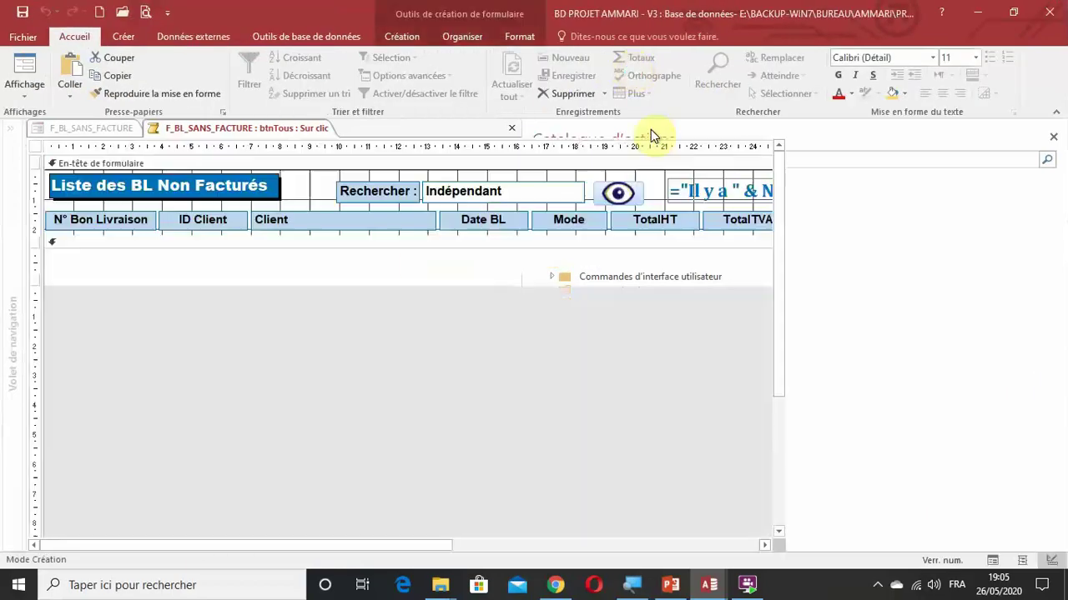
Step: Open the macro builder for the Sur clic event of the red close button, btnFermer
{"action": "left_click", "coordinate": [1053, 137]}
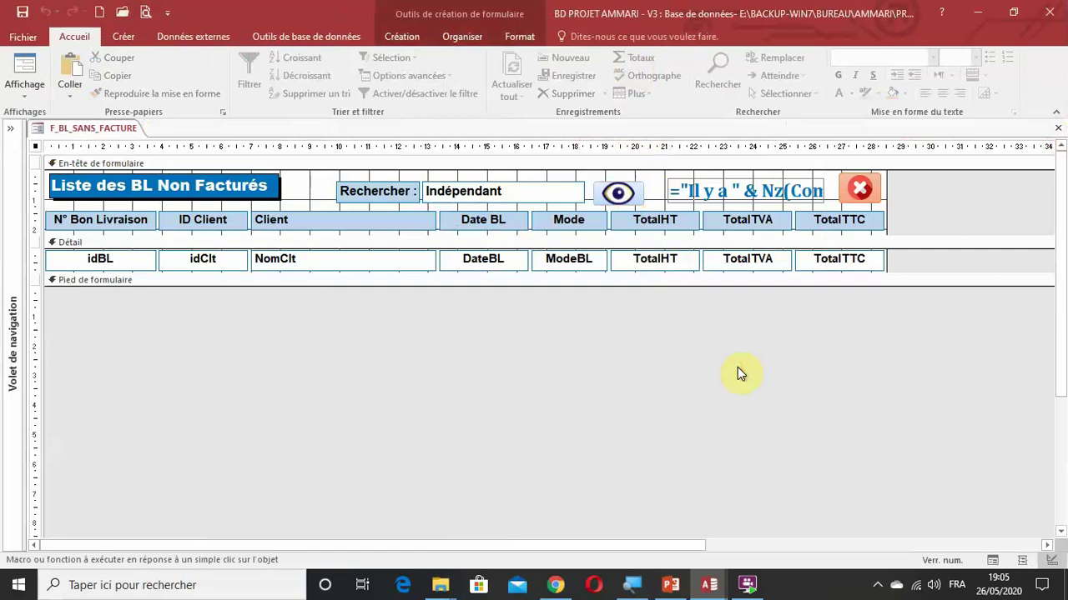
{"action": "left_click", "coordinate": [861, 190]}
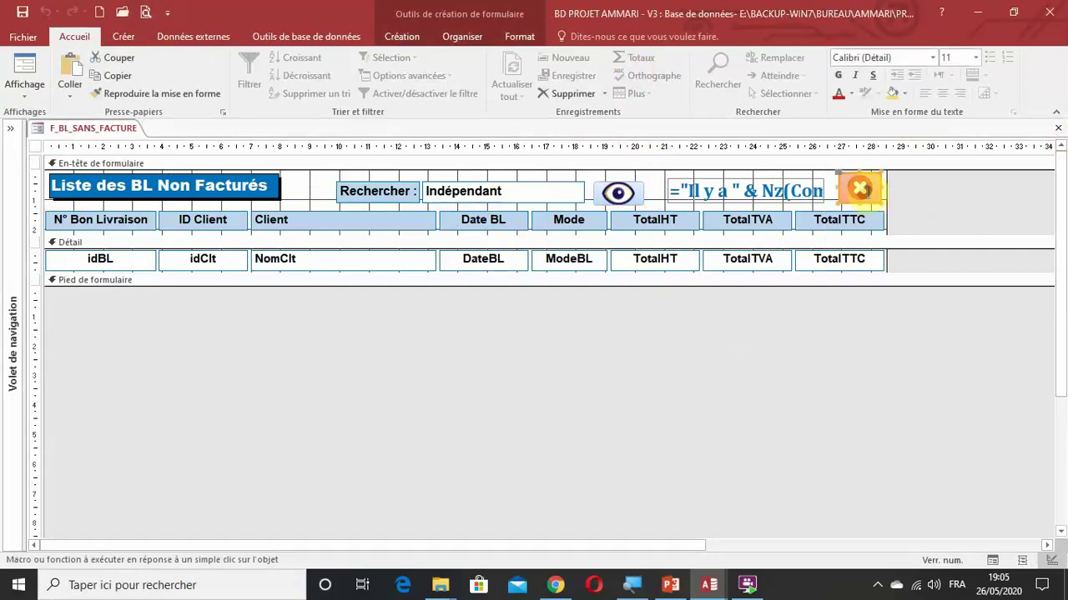
{"action": "key", "text": "F4"}
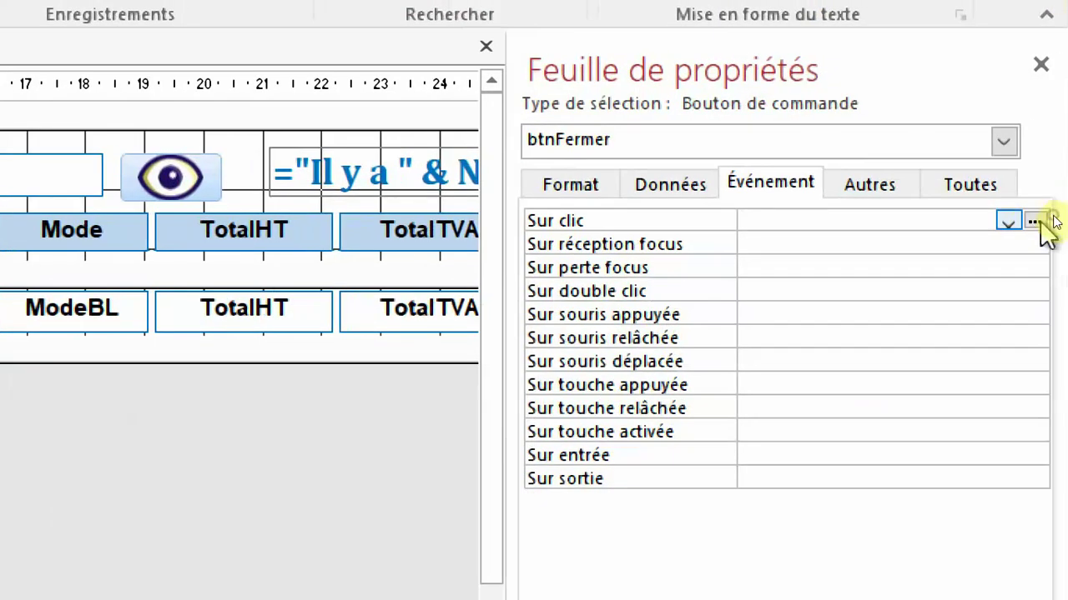
{"action": "left_click", "coordinate": [1034, 221]}
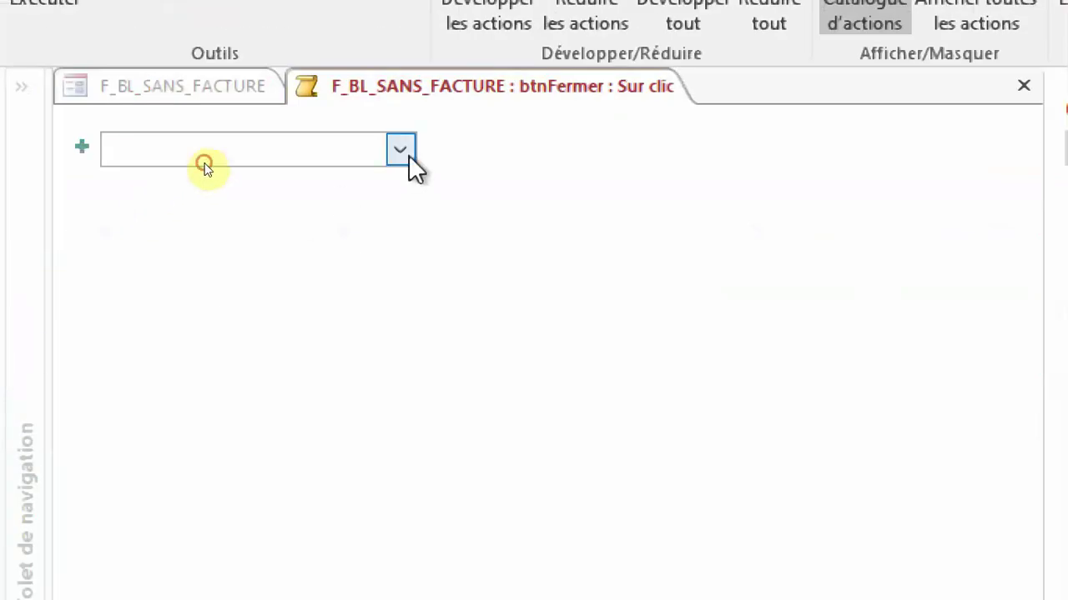
Step: Add a FermerFenêtre action with default arguments to the btnFermer macro, then save and close the macro
{"action": "left_click", "coordinate": [408, 155]}
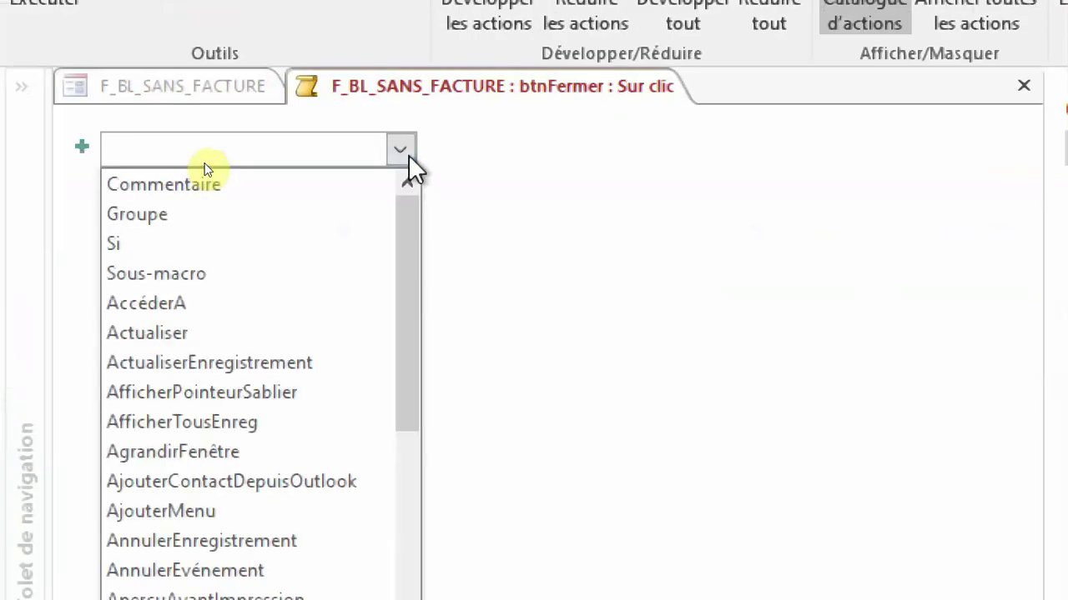
{"action": "scroll", "coordinate": [368, 267], "scroll_direction": "down", "scroll_amount": 11}
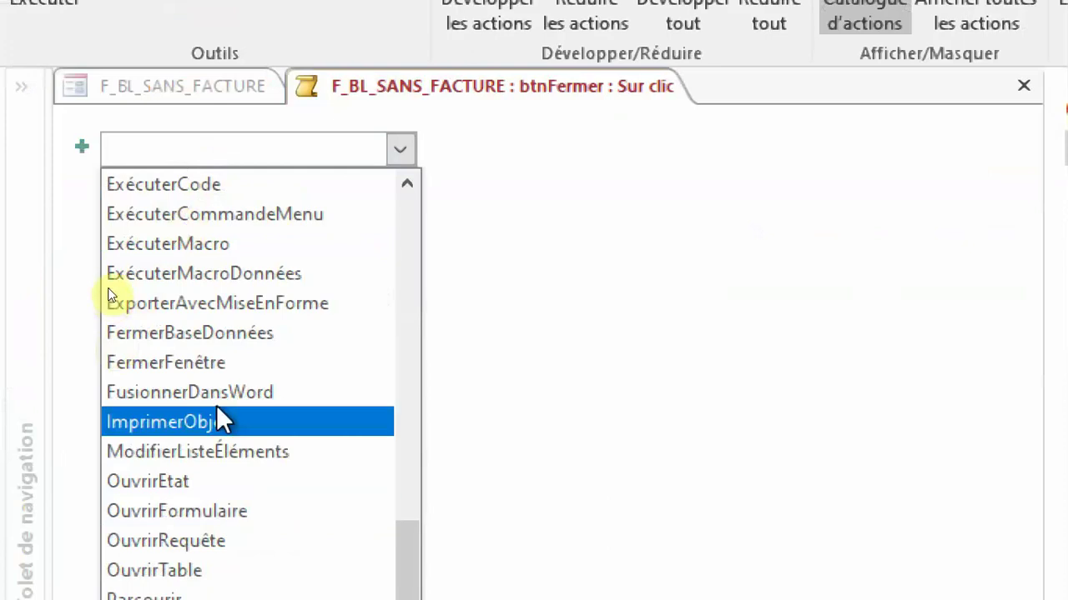
{"action": "left_click", "coordinate": [219, 366]}
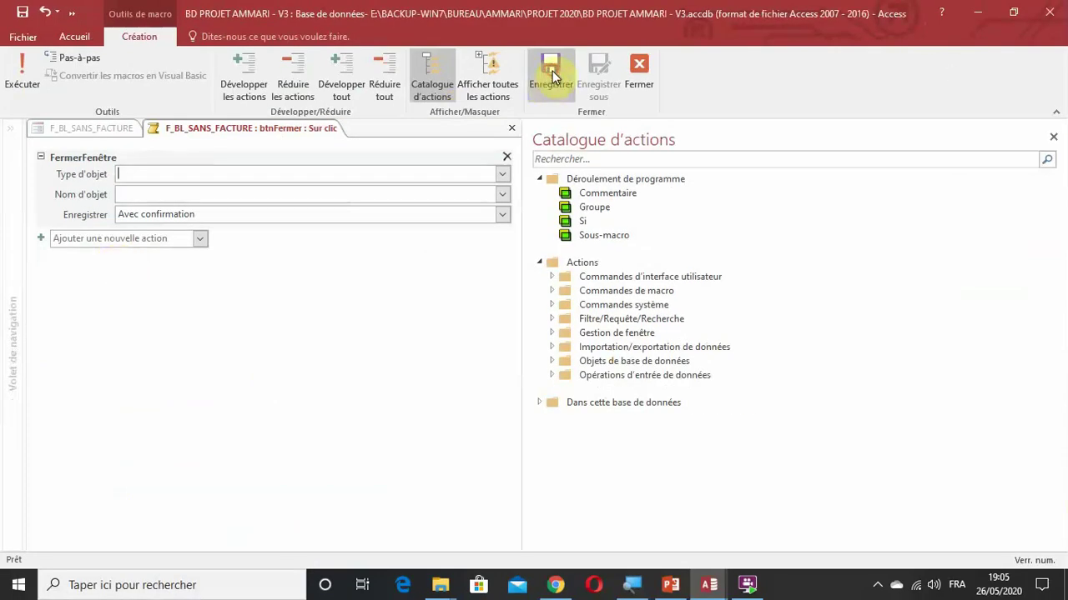
{"action": "left_click", "coordinate": [639, 63]}
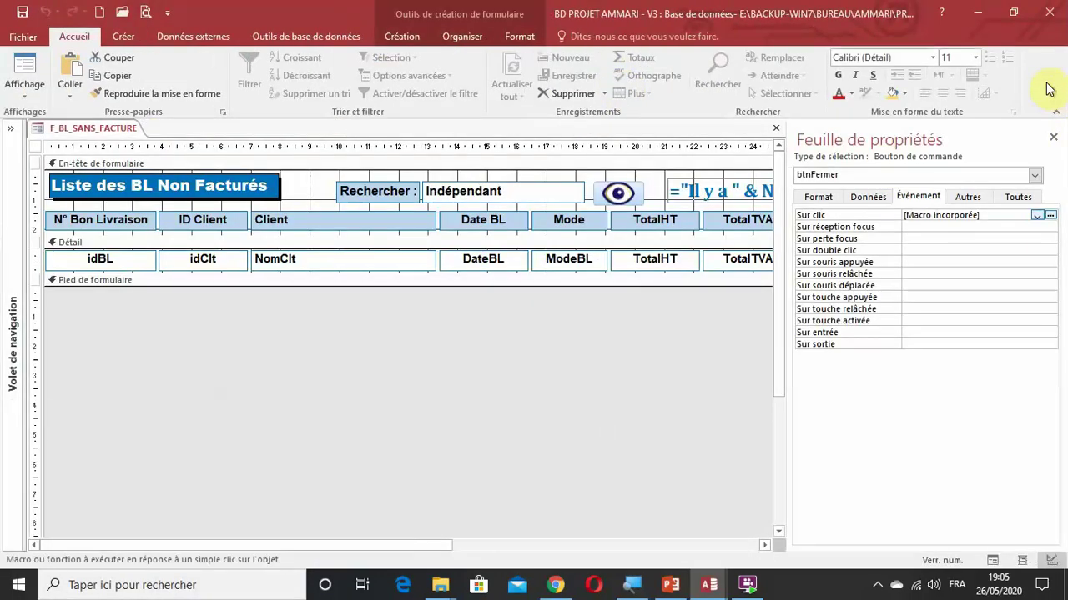
{"action": "left_click", "coordinate": [1053, 137]}
Step: Set the idBL text box's Afficher comme lien hypertexte property to Toujours
{"action": "left_click", "coordinate": [106, 261]}
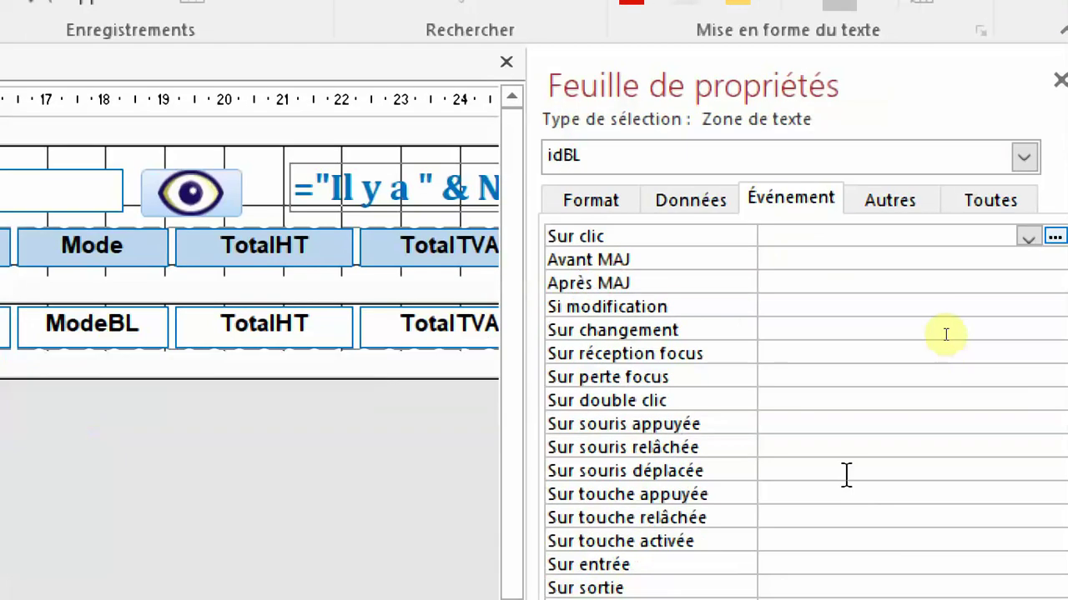
{"action": "left_click", "coordinate": [591, 204]}
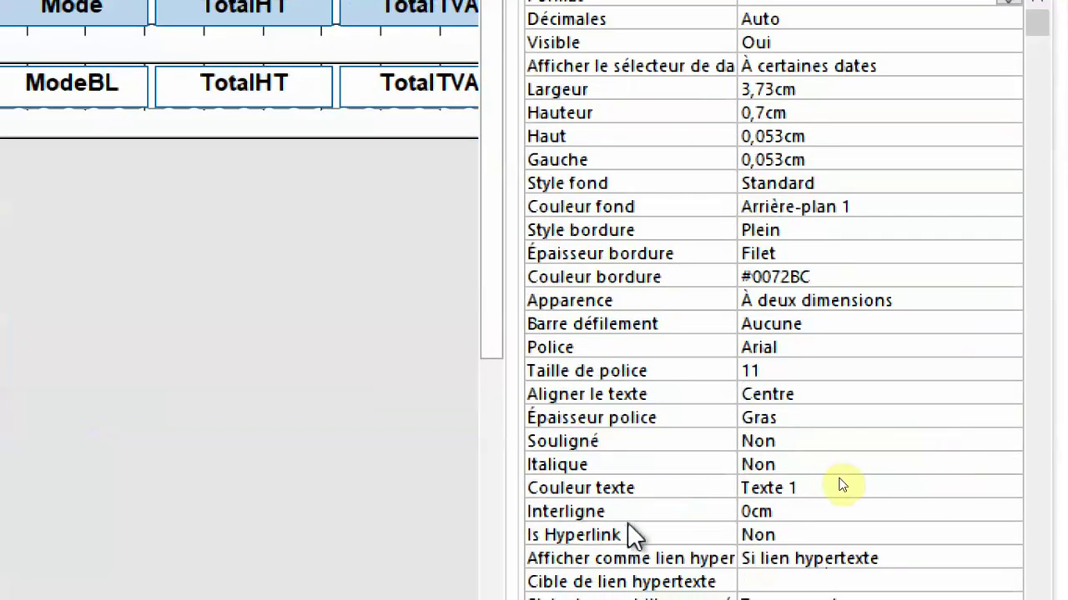
{"action": "scroll", "coordinate": [639, 531], "scroll_direction": "down", "scroll_amount": 1}
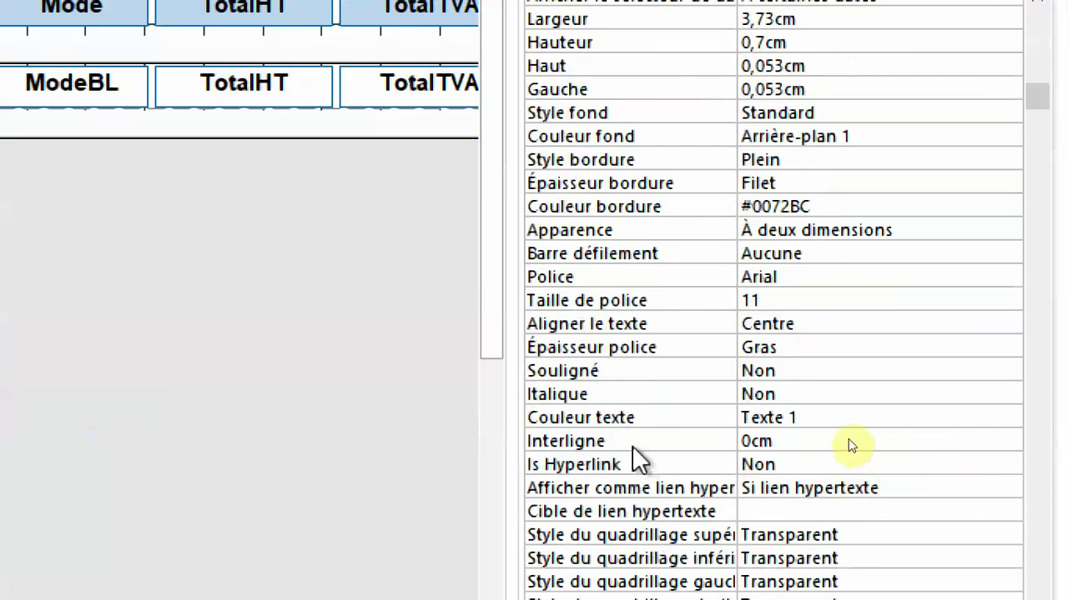
{"action": "left_click", "coordinate": [596, 489]}
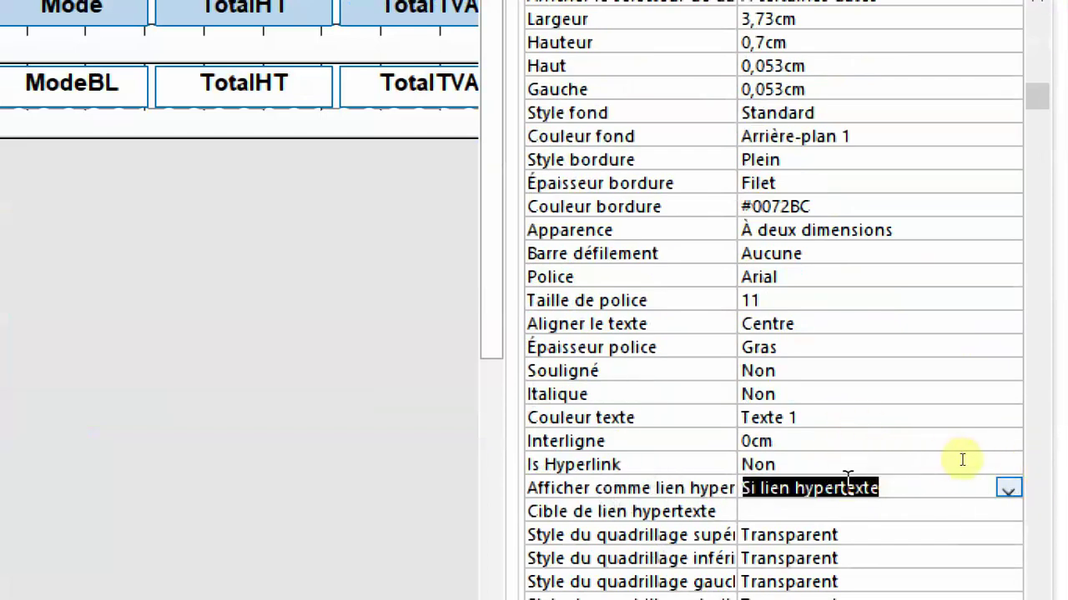
{"action": "left_click", "coordinate": [1009, 489]}
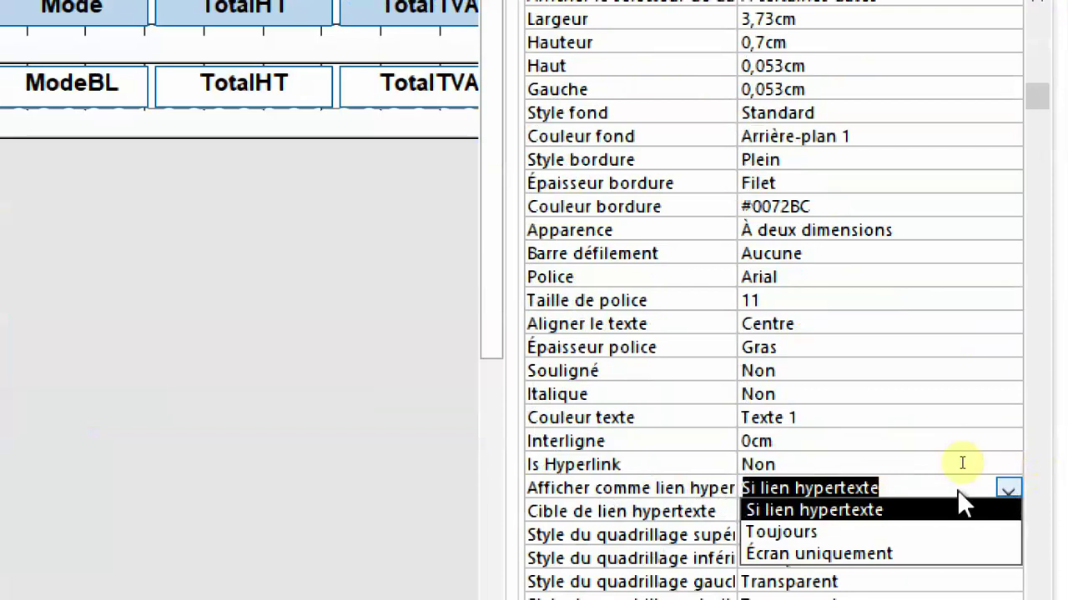
{"action": "left_click", "coordinate": [772, 535]}
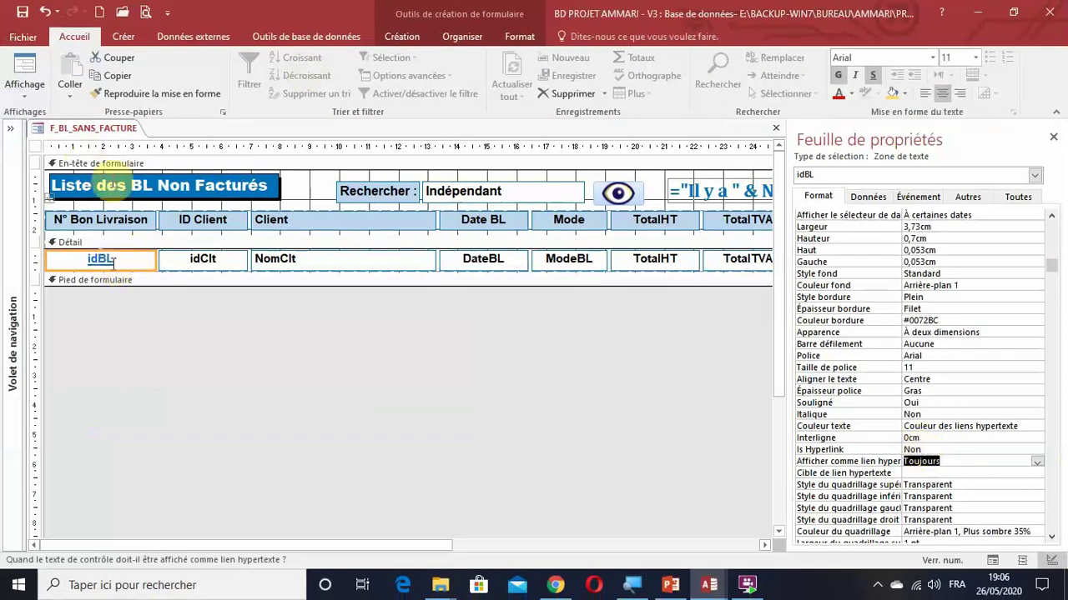
Step: Preview F_BL_SANS_FACTURE in form view with client ID parameter 1 and test the hyperlink-style note number 26
{"action": "left_click", "coordinate": [24, 92]}
{"action": "left_click", "coordinate": [41, 121]}
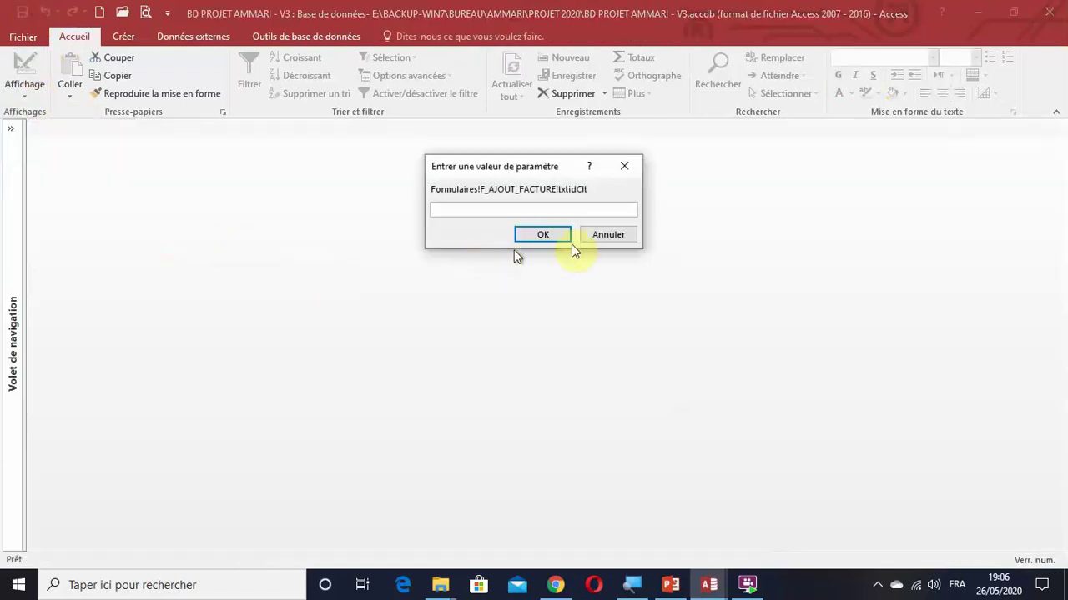
{"action": "type", "text": "1"}
{"action": "left_click", "coordinate": [559, 235]}
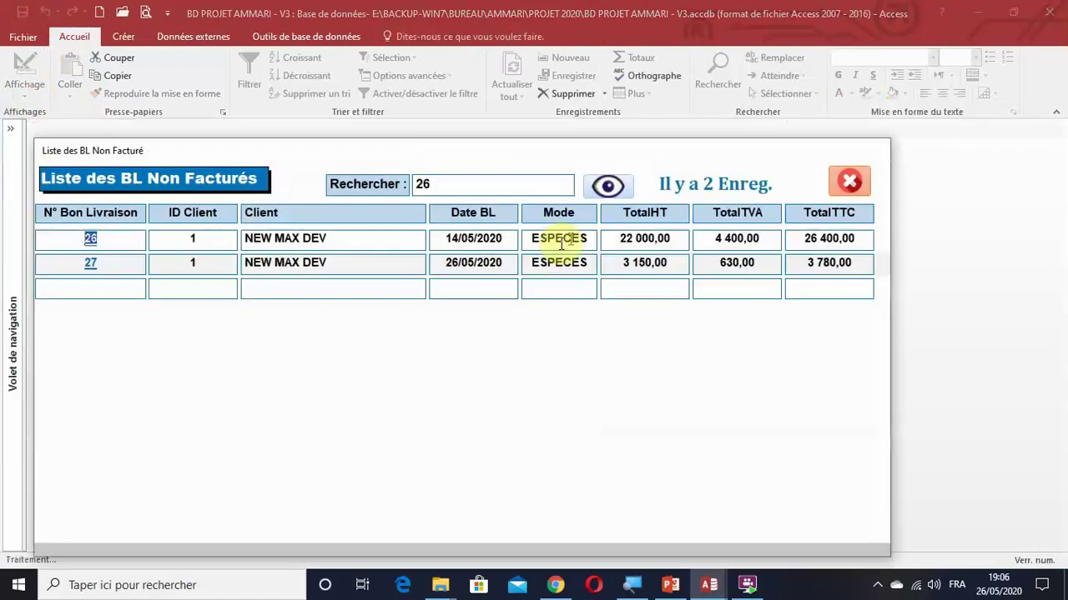
{"action": "left_click", "coordinate": [91, 242]}
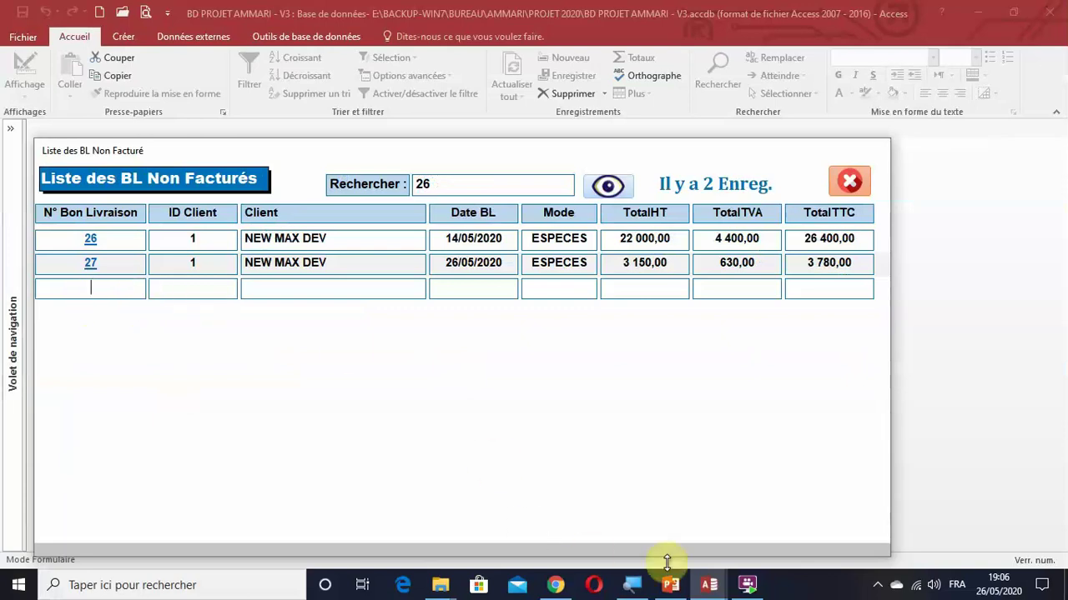
Step: Close the previewed form with its red close button and expand the object list of the V3 database
{"action": "left_click", "coordinate": [721, 575]}
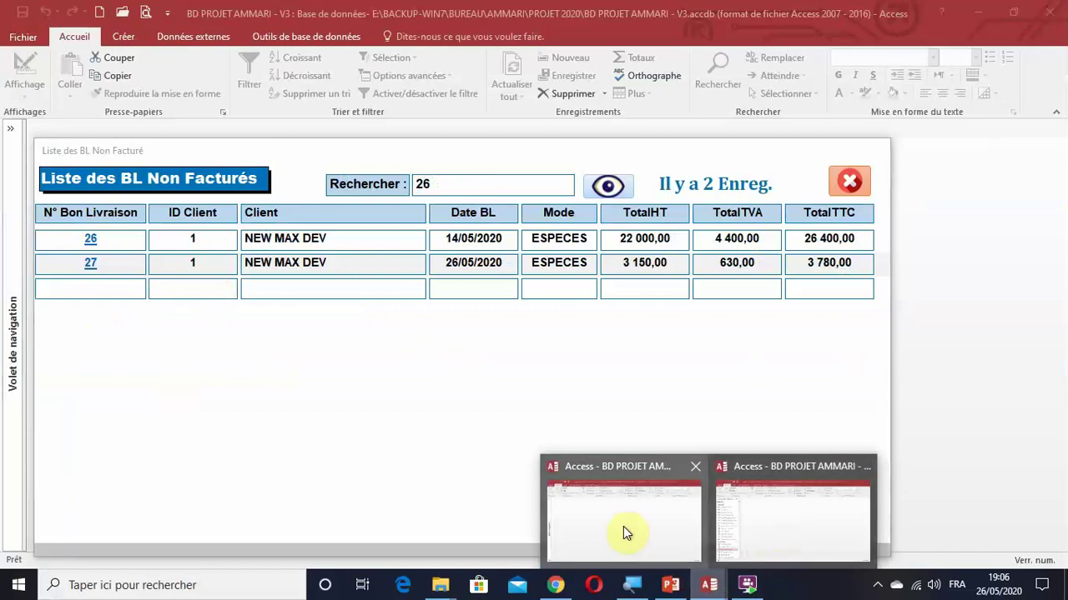
{"action": "left_click", "coordinate": [761, 517]}
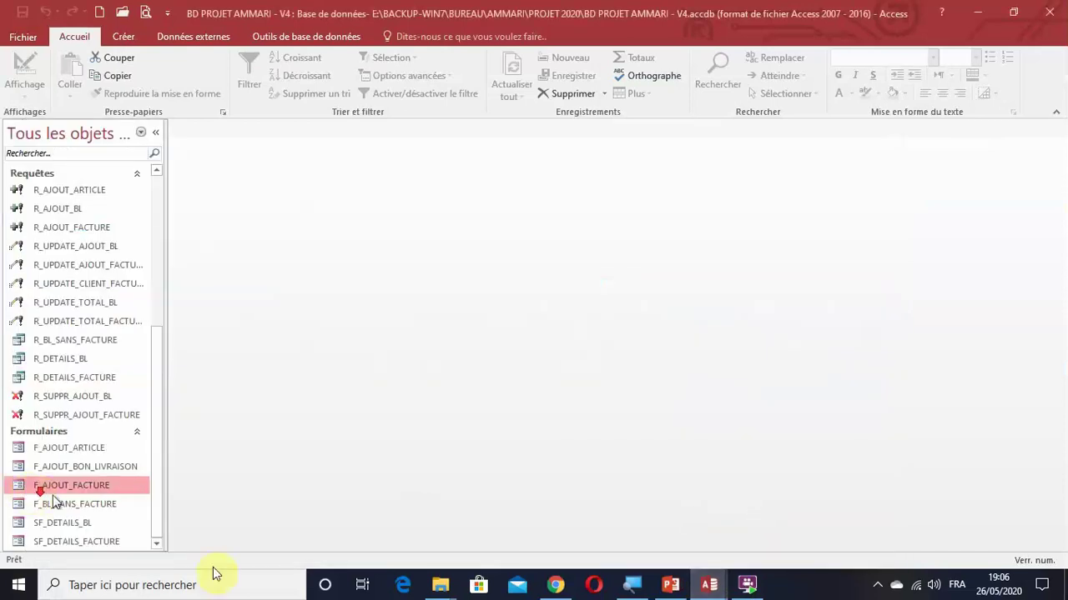
{"action": "mouse_move", "coordinate": [719, 589]}
{"action": "left_click", "coordinate": [623, 542]}
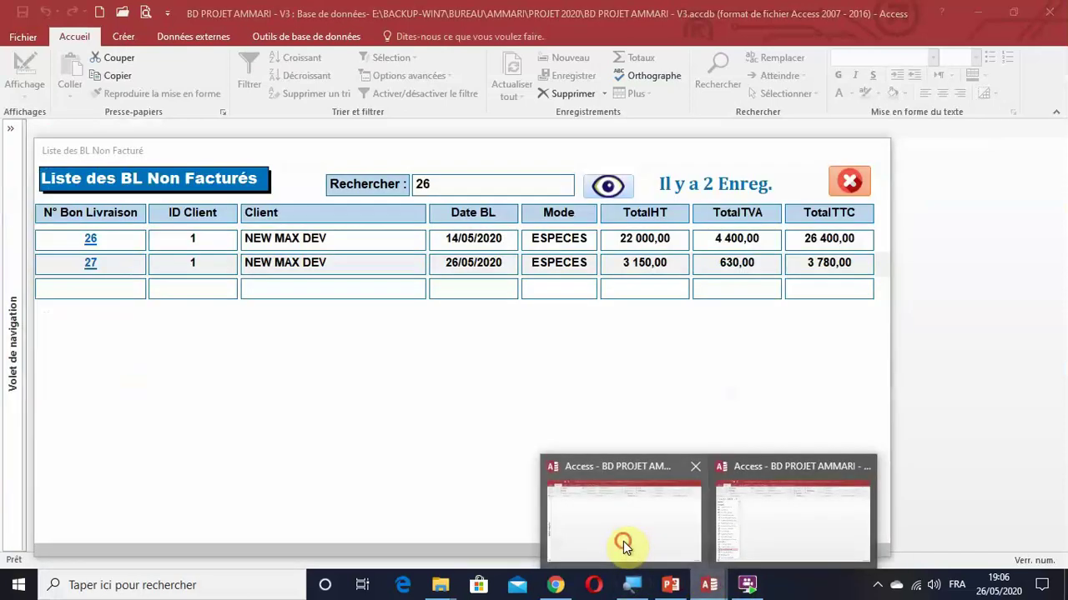
{"action": "left_click", "coordinate": [849, 181]}
{"action": "mouse_move", "coordinate": [718, 590]}
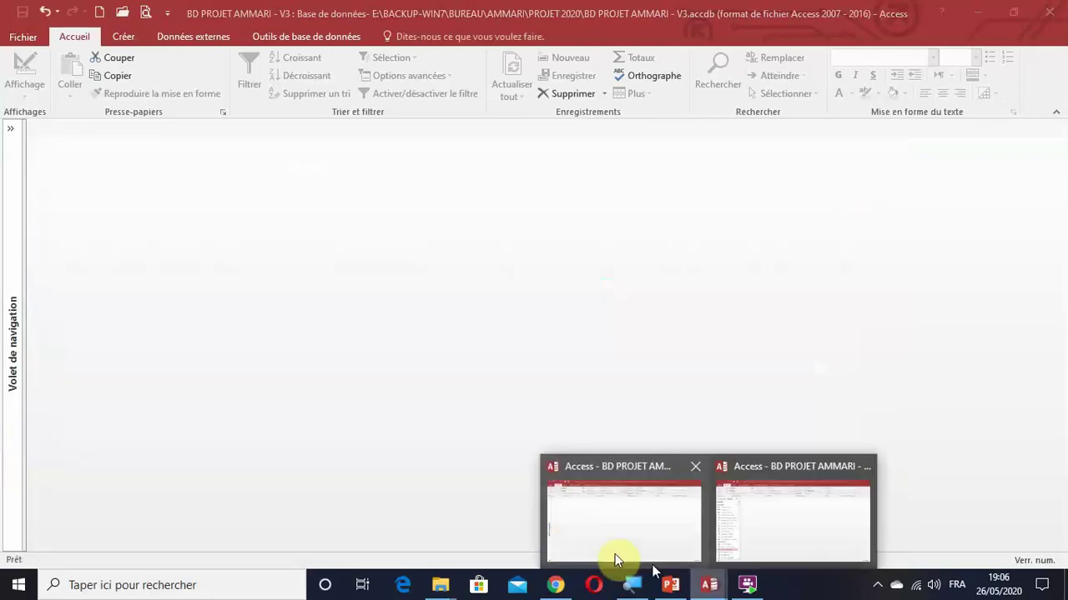
{"action": "left_click", "coordinate": [563, 533]}
{"action": "left_click", "coordinate": [12, 375]}
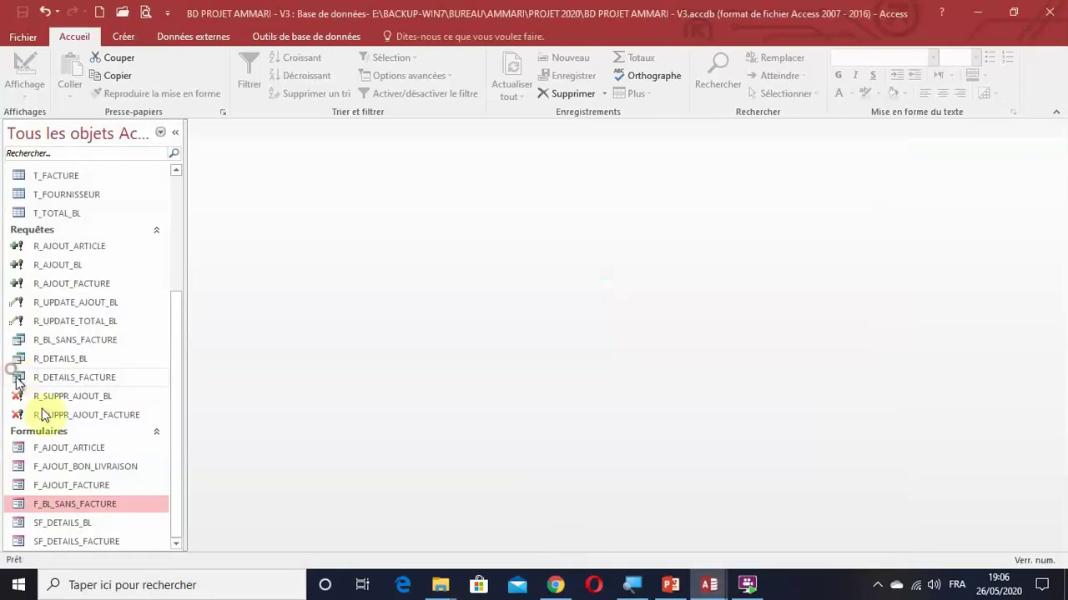
Step: In the V4 database, open F_AJOUT_FACTURE, view the uninvoiced delivery notes list from the invoice details, and cancel the new invoice
{"action": "mouse_move", "coordinate": [713, 580]}
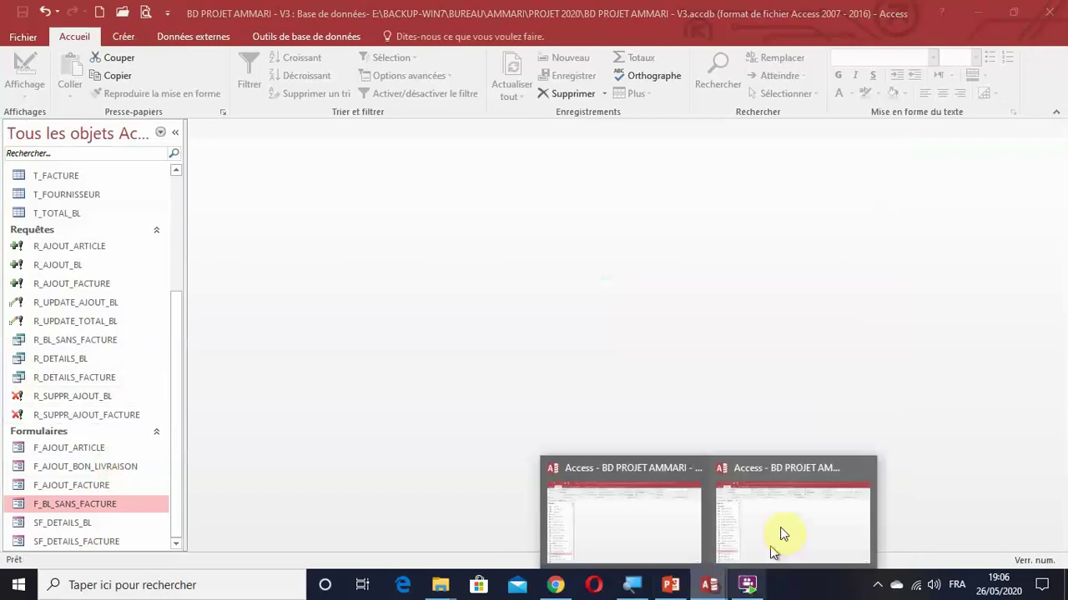
{"action": "left_click", "coordinate": [775, 540]}
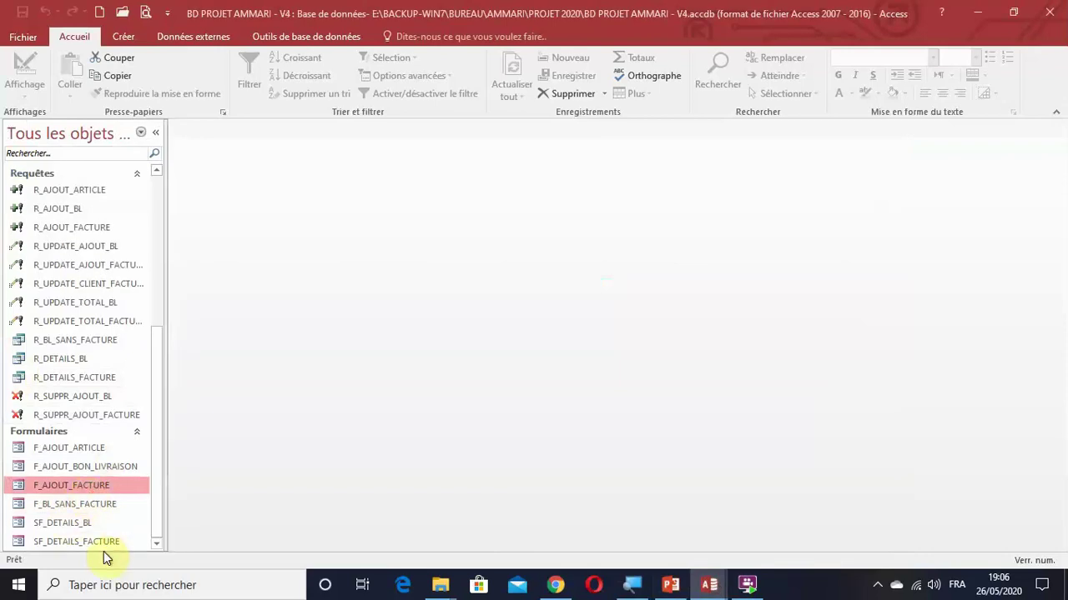
{"action": "double_click", "coordinate": [87, 485]}
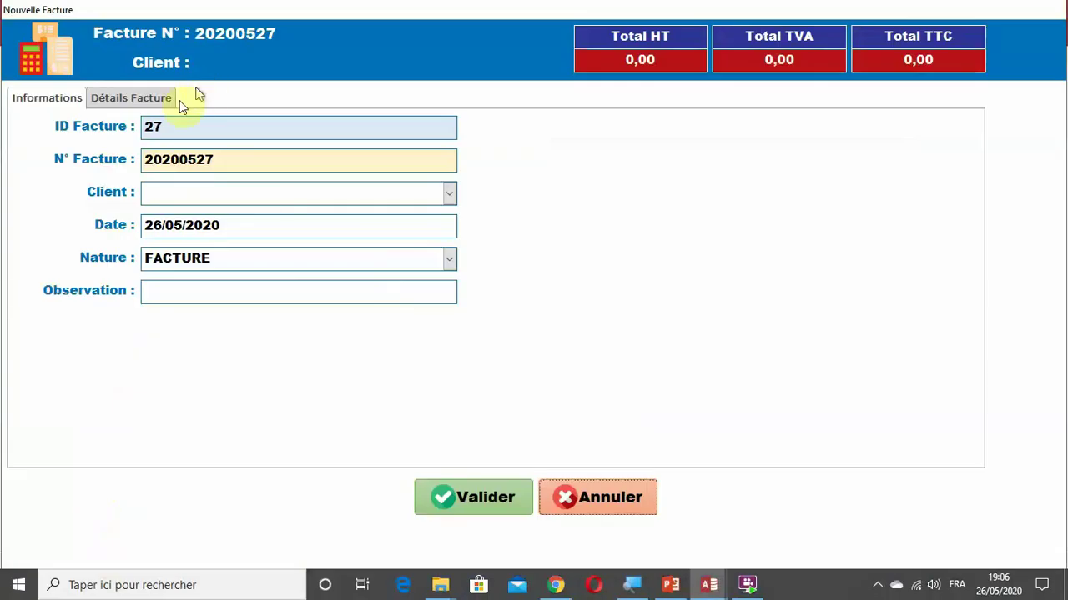
{"action": "left_click", "coordinate": [167, 99]}
{"action": "left_click", "coordinate": [734, 140]}
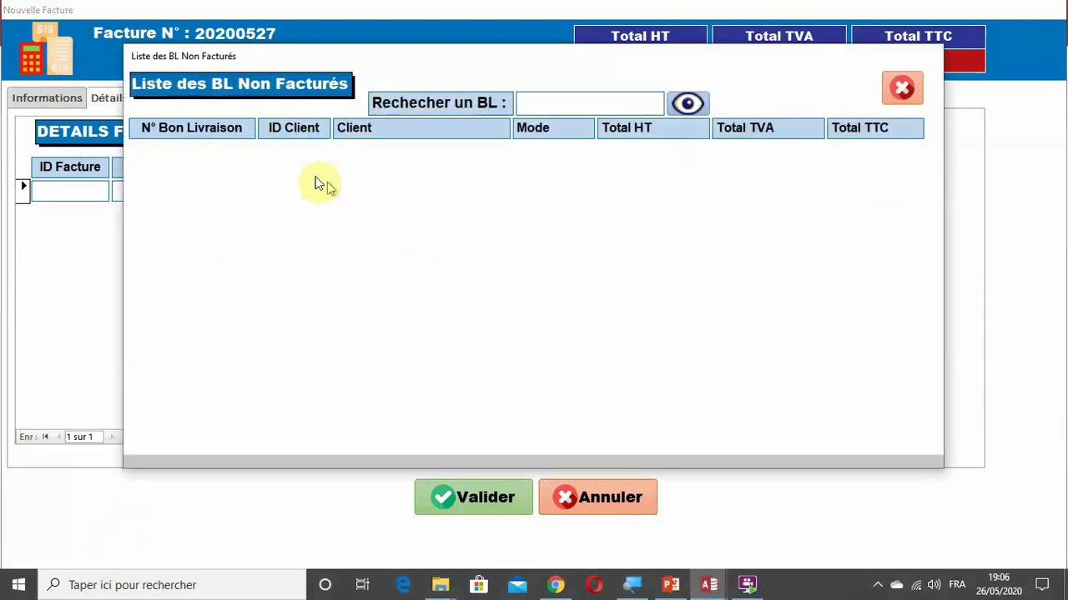
{"action": "left_click", "coordinate": [901, 88]}
{"action": "left_click", "coordinate": [51, 100]}
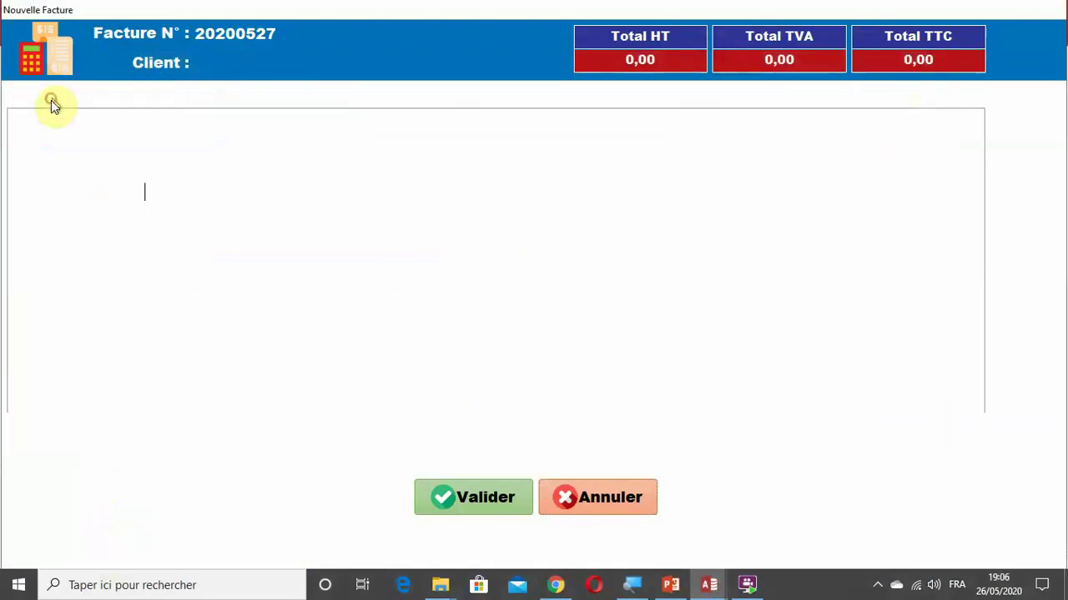
{"action": "left_click", "coordinate": [583, 500]}
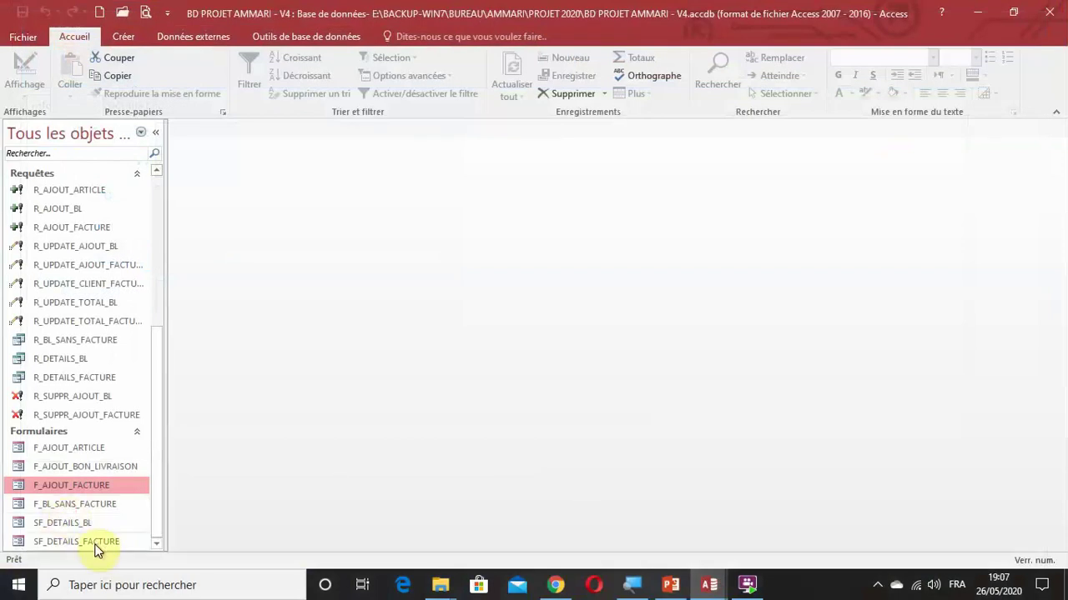
Step: Open F_BL_SANS_FACTURE in the V4 database for a client ID, examine its layout, and close it
{"action": "double_click", "coordinate": [86, 505]}
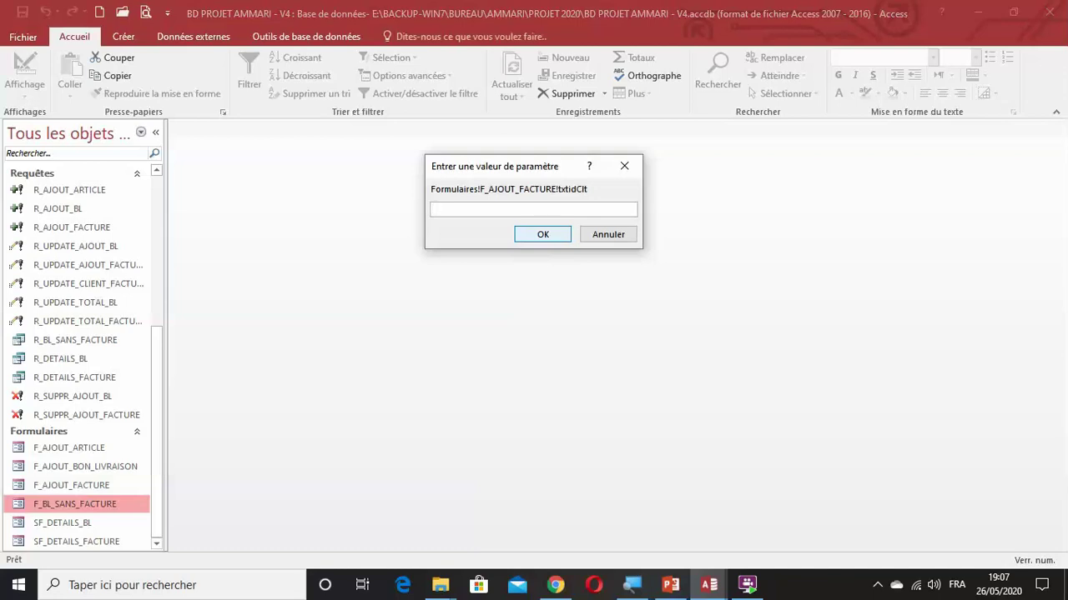
{"action": "left_click", "coordinate": [565, 232]}
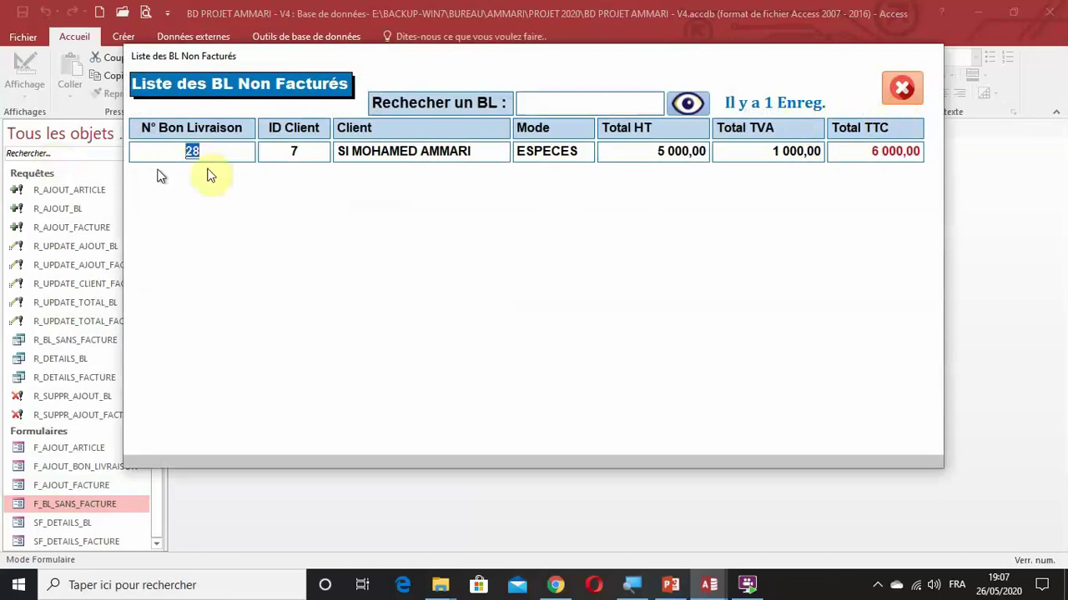
{"action": "left_click", "coordinate": [905, 94]}
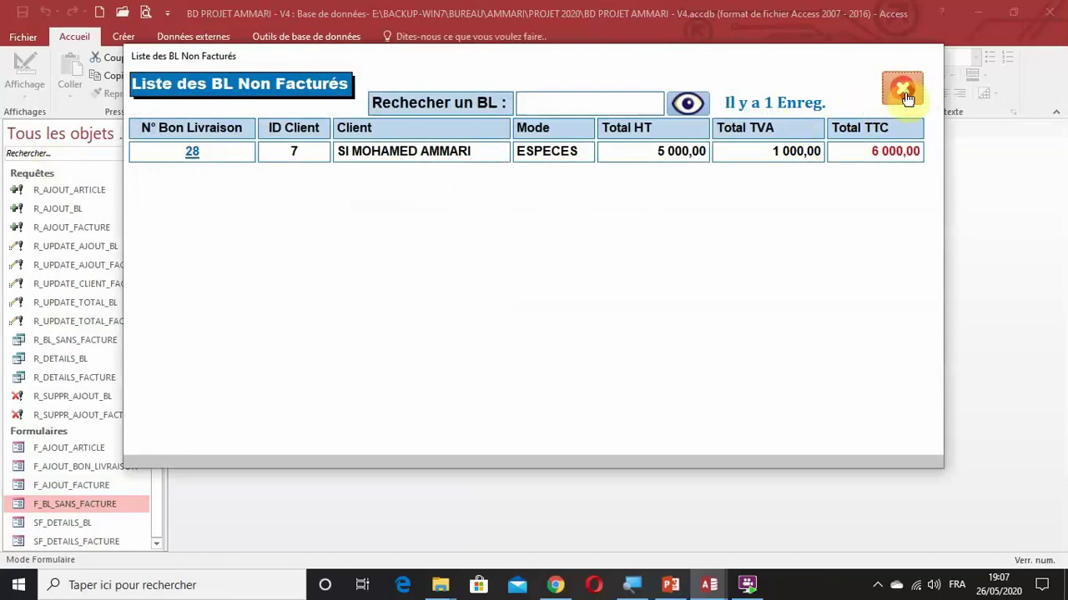
Step: Return to the V3 database, open F_BL_SANS_FACTURE in design view, and set the form's Ajout autorisé property to Non
{"action": "mouse_move", "coordinate": [707, 580]}
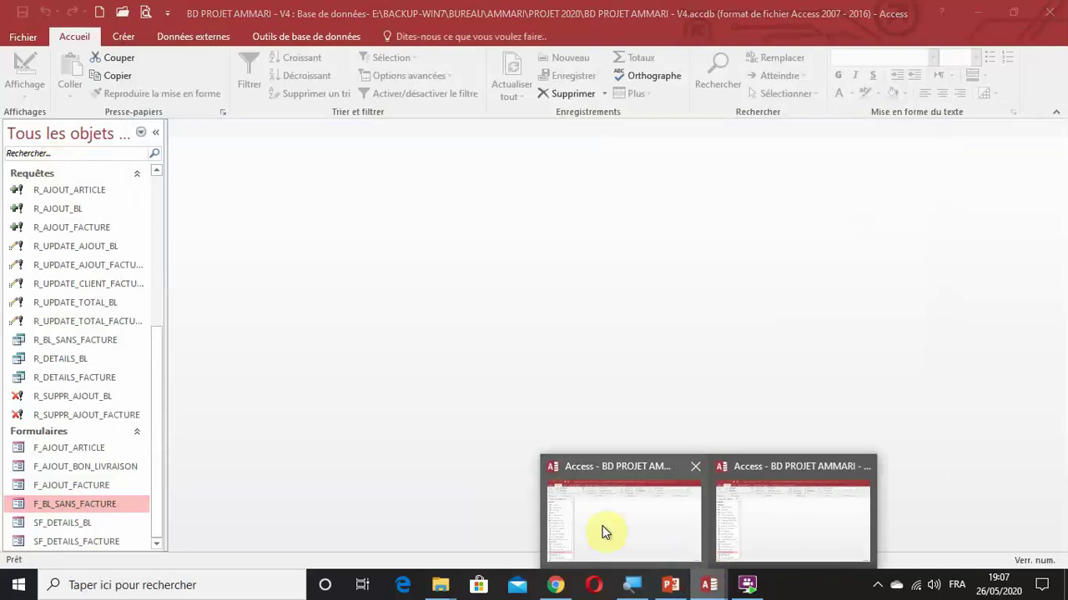
{"action": "left_click", "coordinate": [604, 529]}
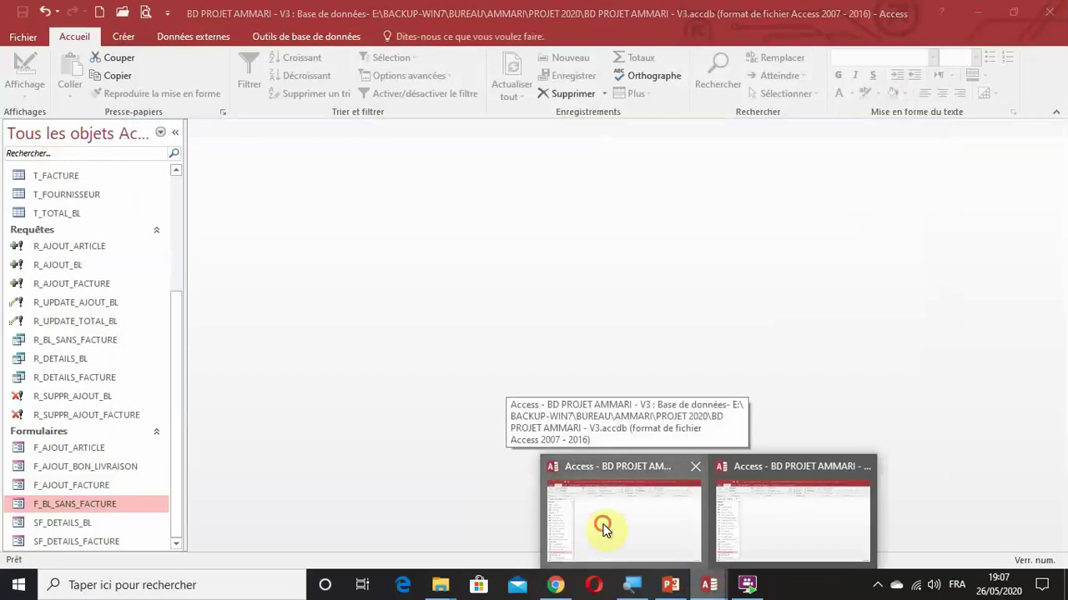
{"action": "left_click", "coordinate": [84, 506]}
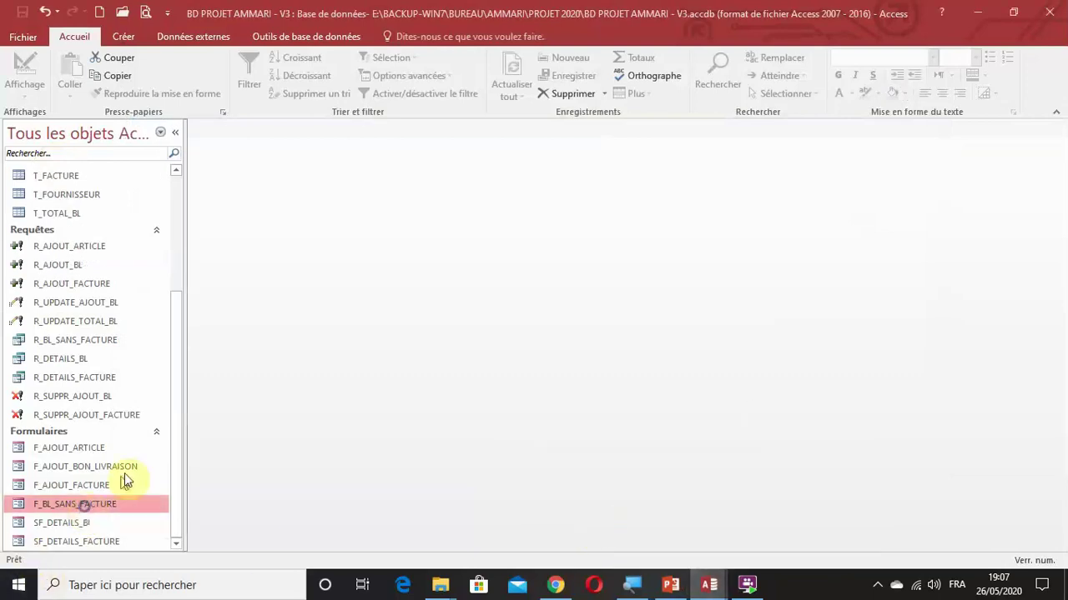
{"action": "left_click", "coordinate": [153, 336]}
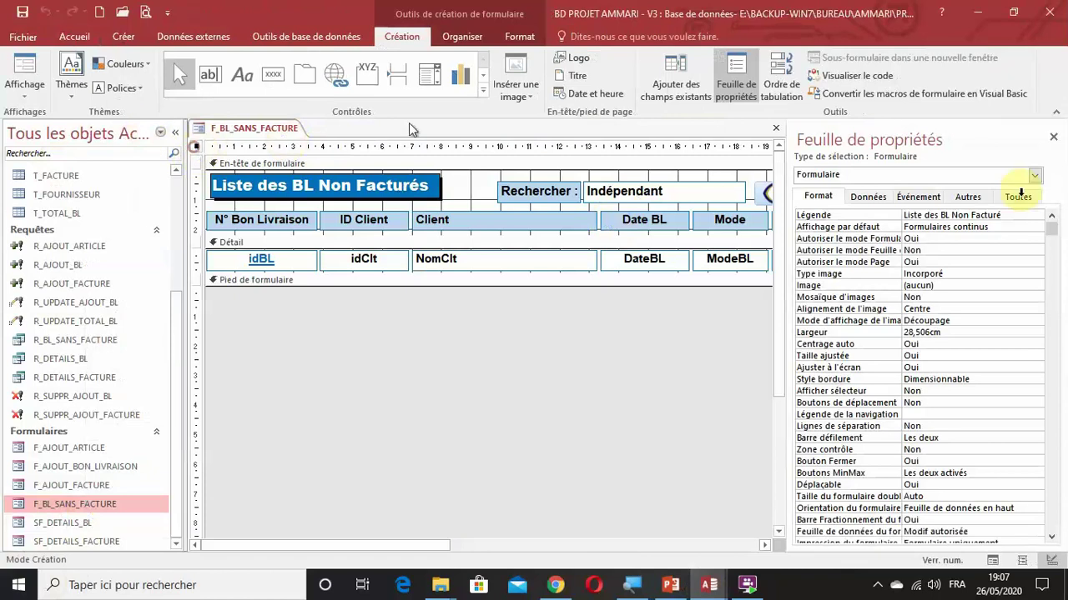
{"action": "left_click", "coordinate": [869, 200]}
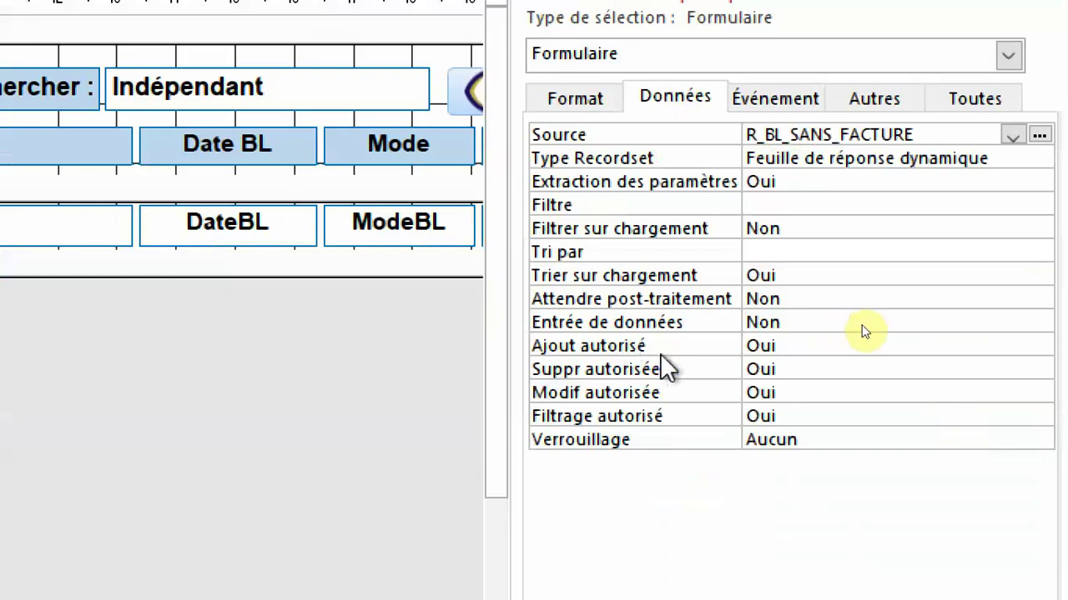
{"action": "double_click", "coordinate": [850, 327]}
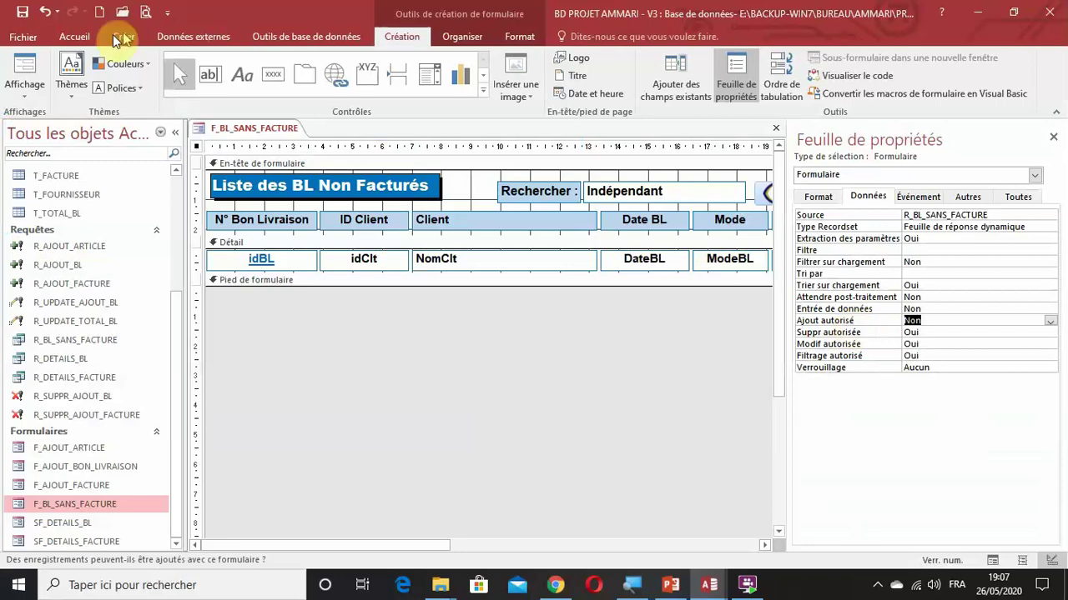
Step: Check the list in form view with client ID parameter 1, and return the form to design view
{"action": "left_click", "coordinate": [30, 60]}
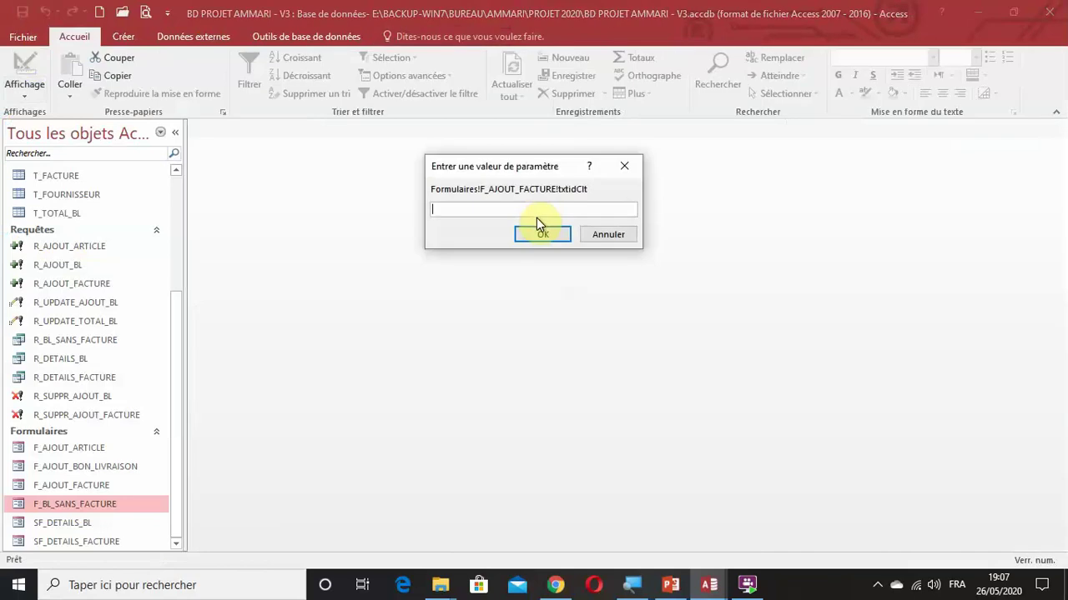
{"action": "type", "text": "1"}
{"action": "key", "text": "Return"}
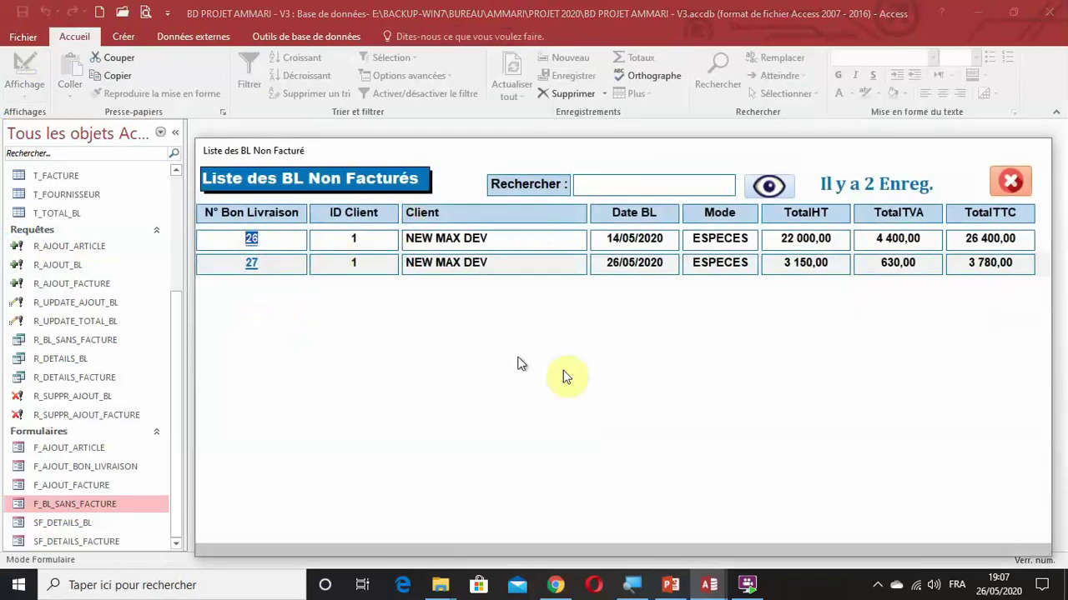
{"action": "right_click", "coordinate": [828, 159]}
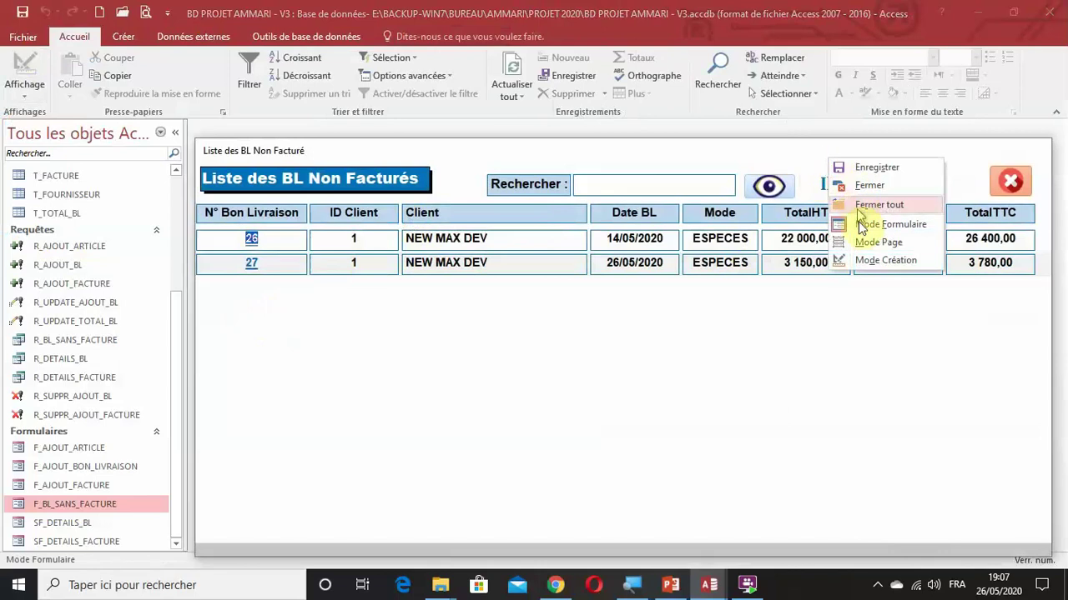
{"action": "left_click", "coordinate": [859, 260]}
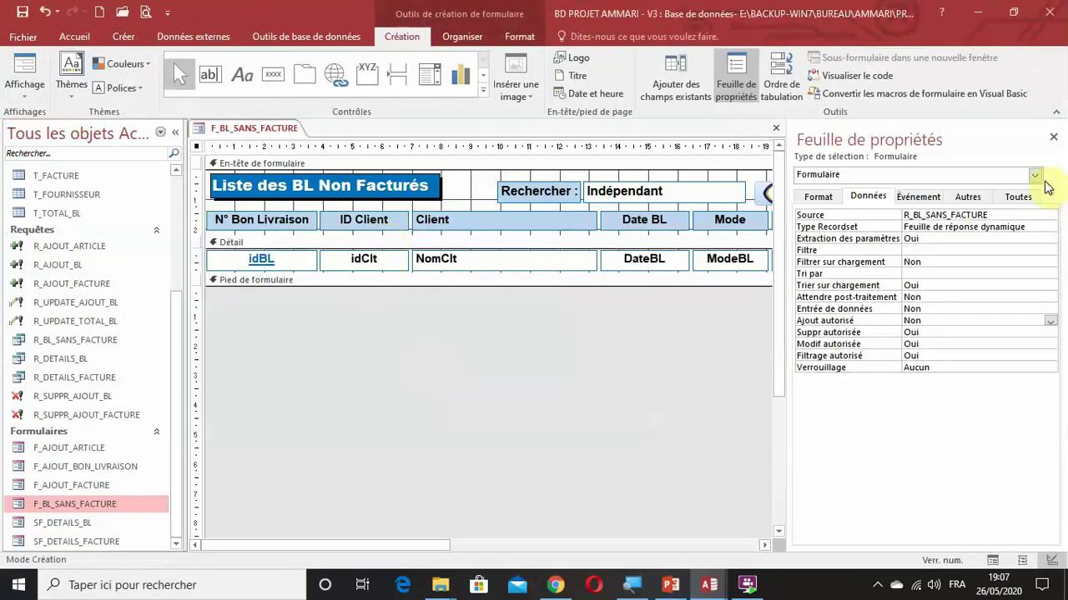
Step: Set the control padding of all column headings and detail fields to Aucun and tighten the header and detail section heights around them
{"action": "left_click", "coordinate": [1053, 136]}
{"action": "left_click_drag", "start_coordinate": [1056, 332], "coordinate": [461, 278]}
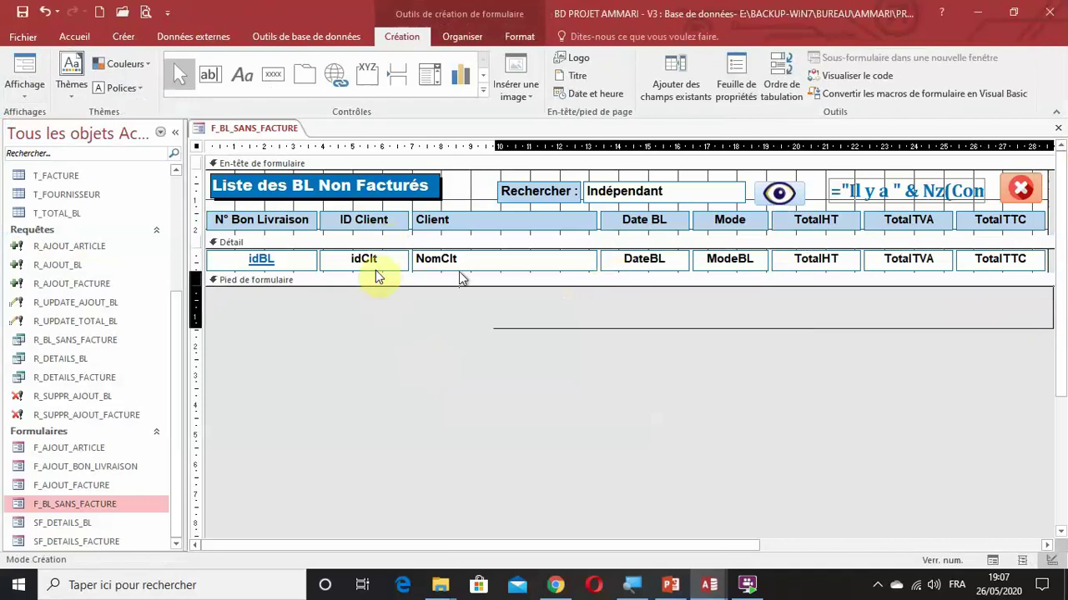
{"action": "left_click_drag", "start_coordinate": [375, 276], "coordinate": [275, 210]}
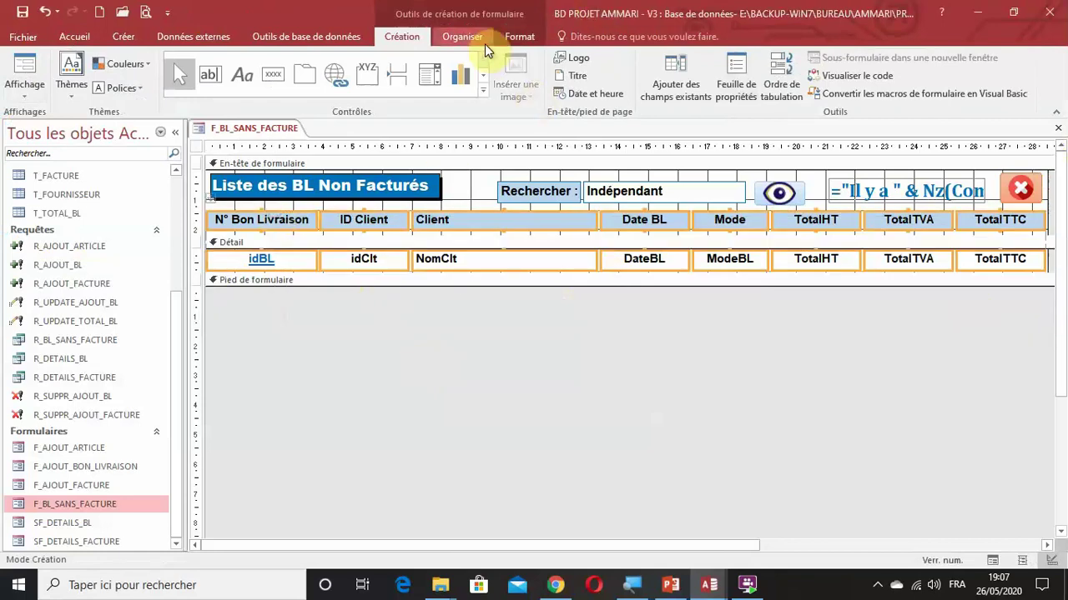
{"action": "left_click", "coordinate": [482, 38]}
{"action": "left_click", "coordinate": [768, 75]}
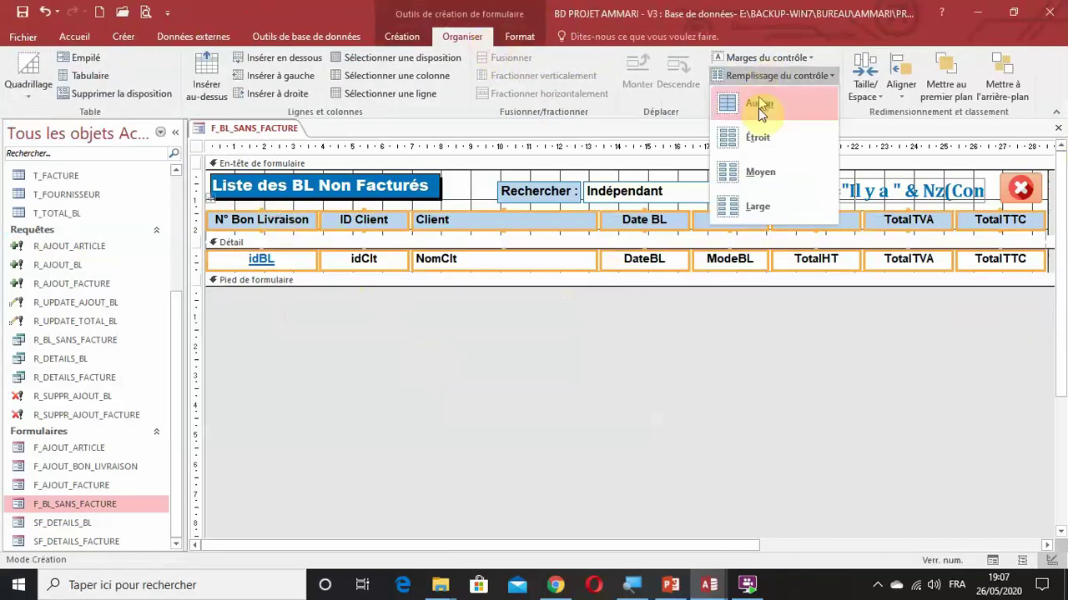
{"action": "left_click", "coordinate": [760, 107]}
{"action": "left_click", "coordinate": [785, 392]}
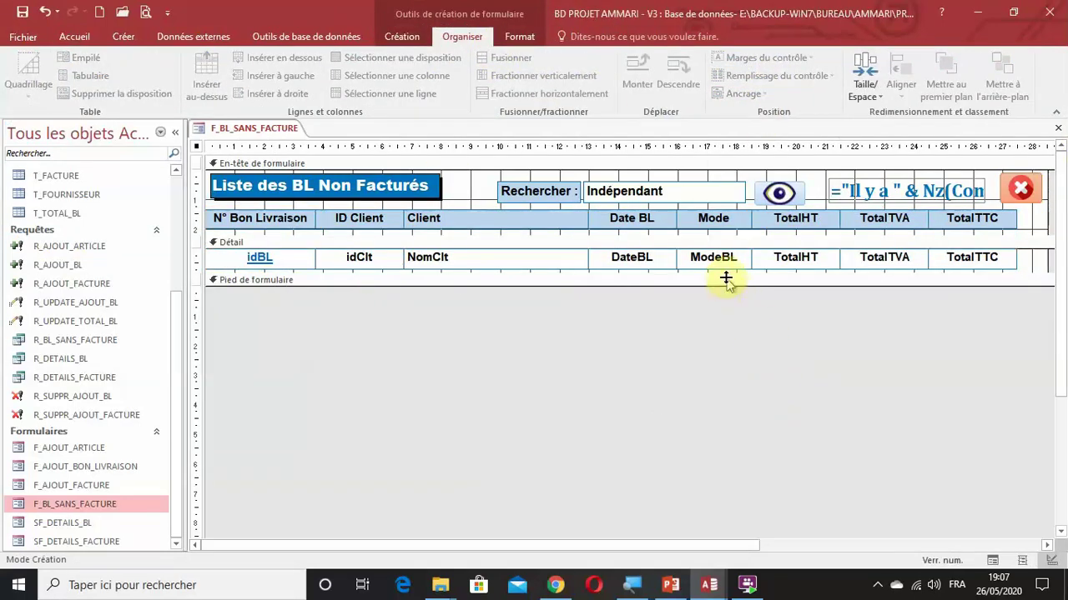
{"action": "left_click_drag", "start_coordinate": [705, 236], "coordinate": [707, 221]}
{"action": "mouse_move", "coordinate": [643, 266]}
{"action": "left_mouse_down"}
{"action": "mouse_move", "coordinate": [639, 246]}
{"action": "mouse_move", "coordinate": [640, 261]}
{"action": "left_mouse_up"}
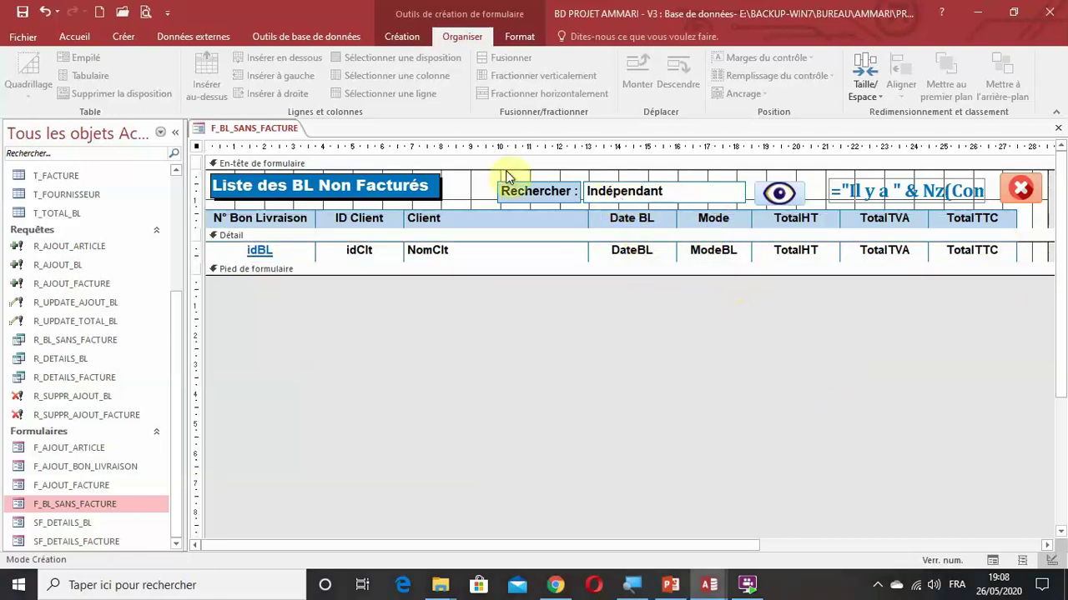
Step: Shift the search label, search box, eye button, record-count text box and red close button leftward in the form header
{"action": "left_click_drag", "start_coordinate": [488, 178], "coordinate": [713, 188]}
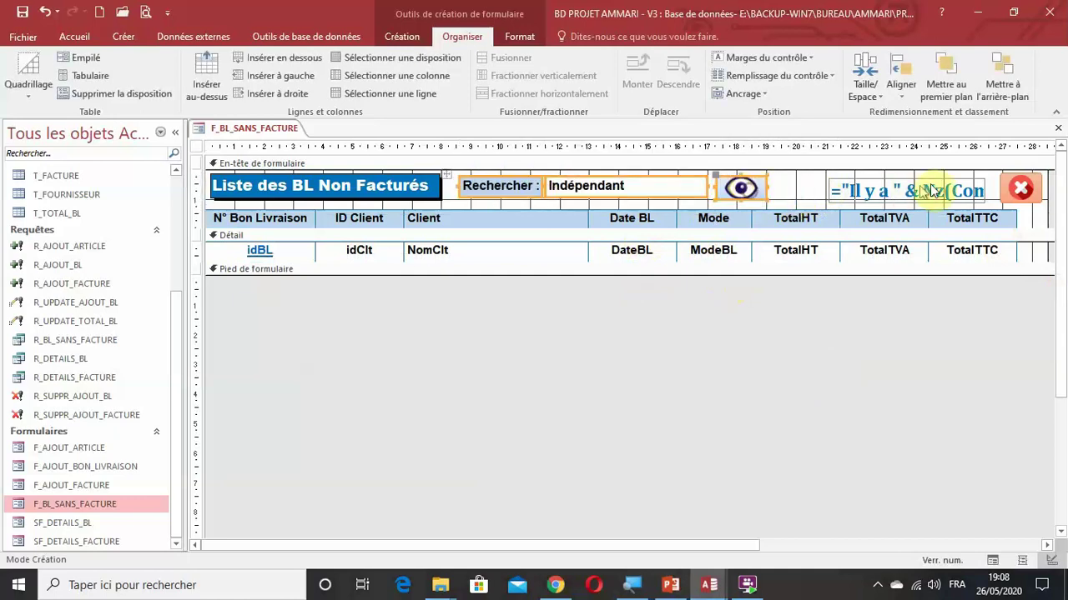
{"action": "left_click", "coordinate": [863, 182]}
{"action": "left_click_drag", "start_coordinate": [863, 182], "coordinate": [813, 180]}
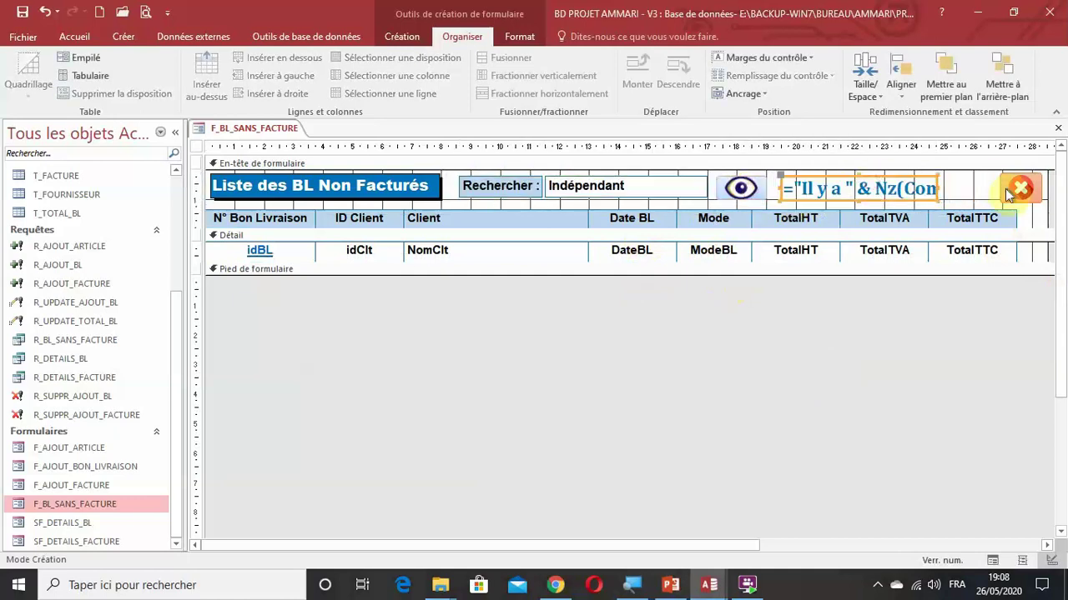
{"action": "left_click_drag", "start_coordinate": [1009, 194], "coordinate": [977, 192]}
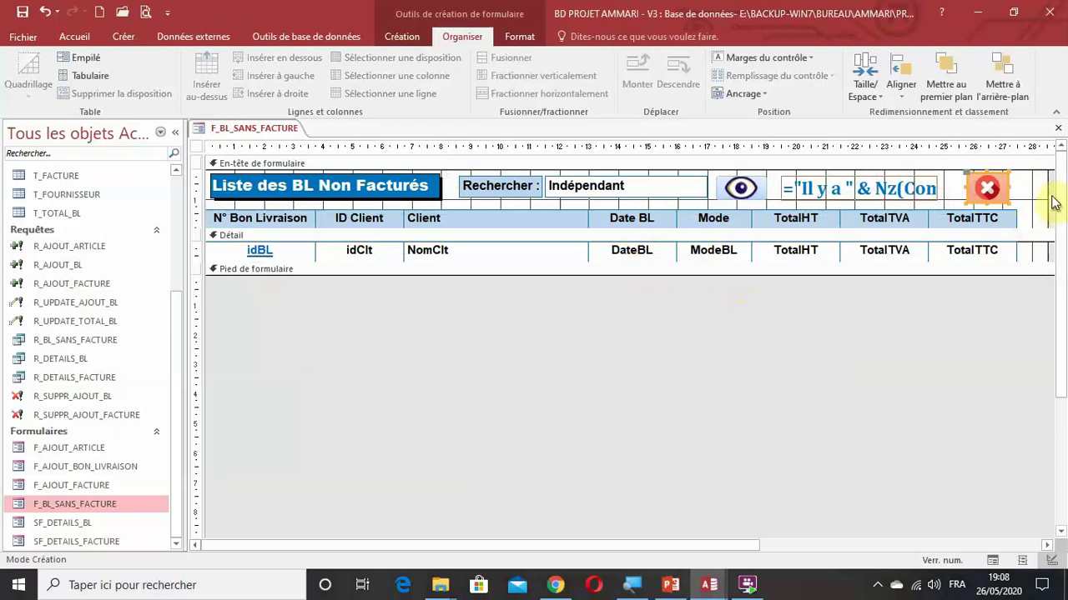
Step: Narrow the form so its width ends just past the TotalTTC column
{"action": "left_click_drag", "start_coordinate": [1047, 188], "coordinate": [1019, 186]}
{"action": "left_click", "coordinate": [973, 330]}
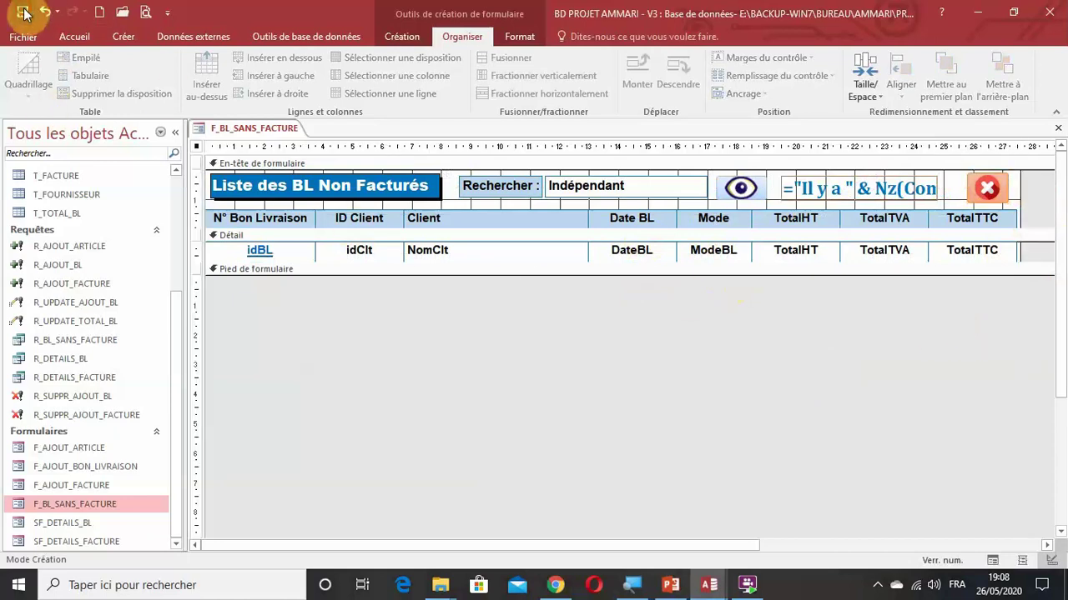
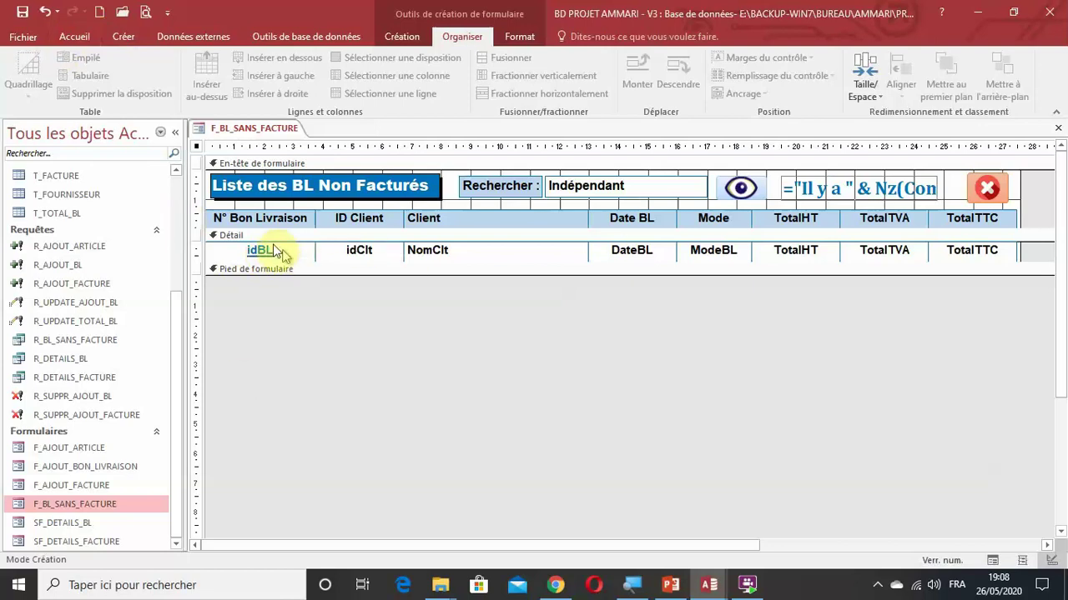
Step: Start a macro for the idBL field's Sur clic event and add a DéfinirValeur action
{"action": "left_click", "coordinate": [275, 251]}
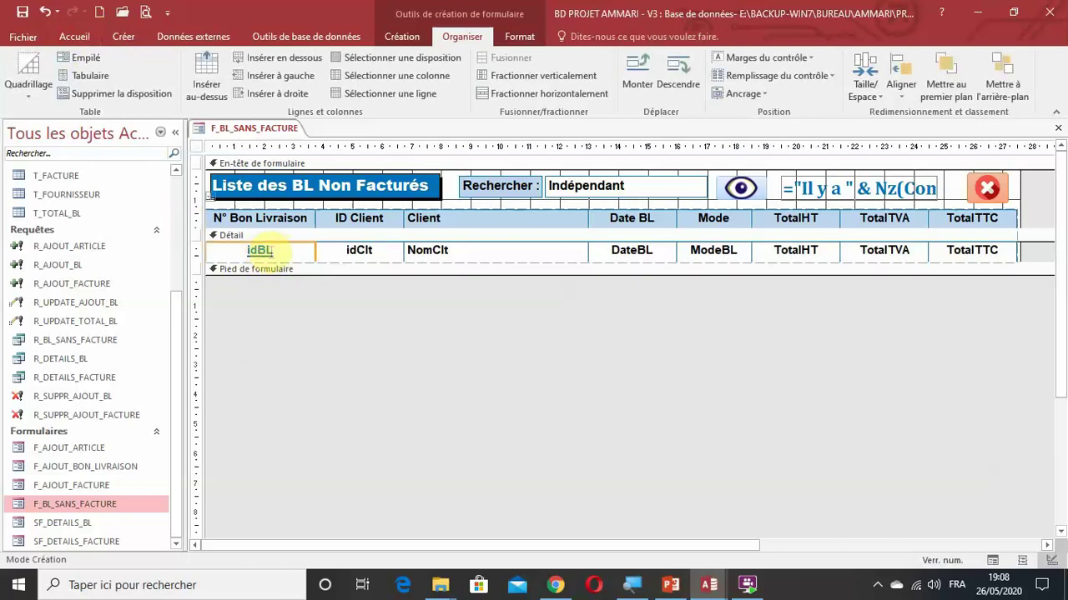
{"action": "double_click", "coordinate": [259, 250]}
{"action": "left_click", "coordinate": [924, 196]}
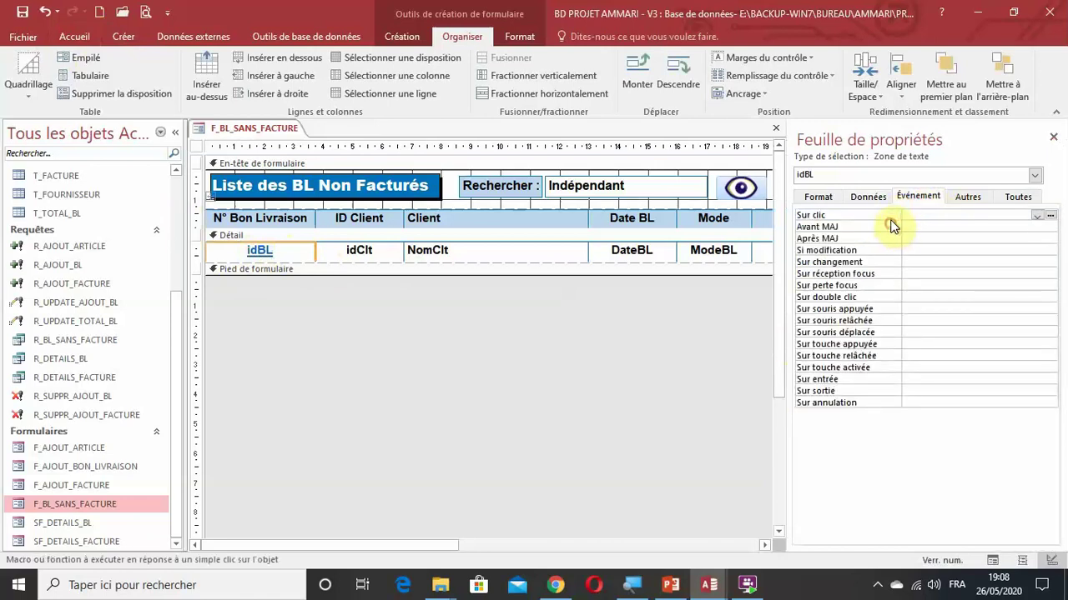
{"action": "left_click", "coordinate": [1037, 215]}
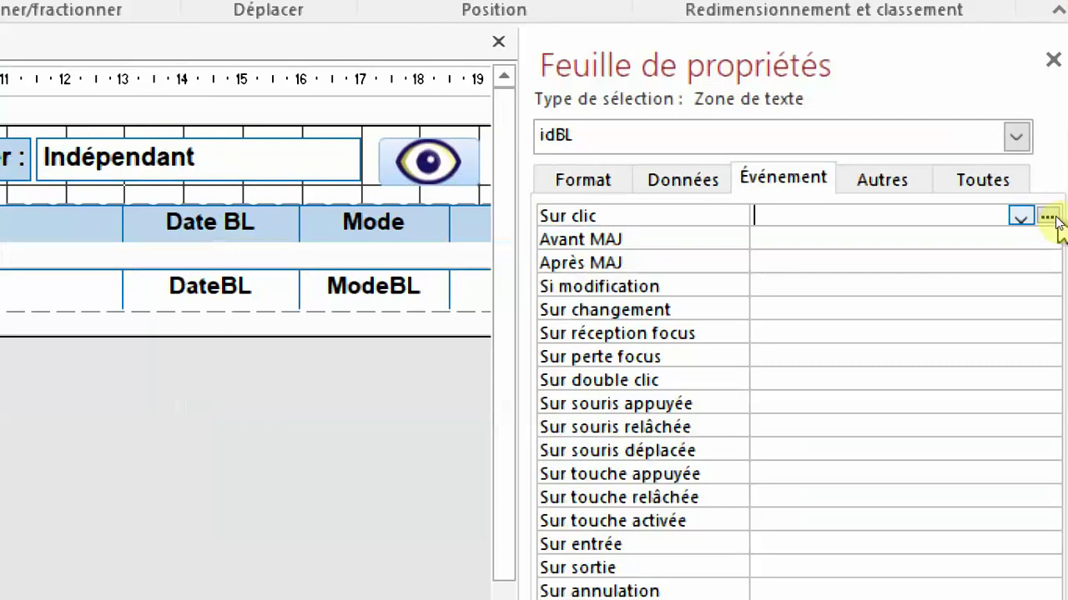
{"action": "left_click", "coordinate": [1049, 218]}
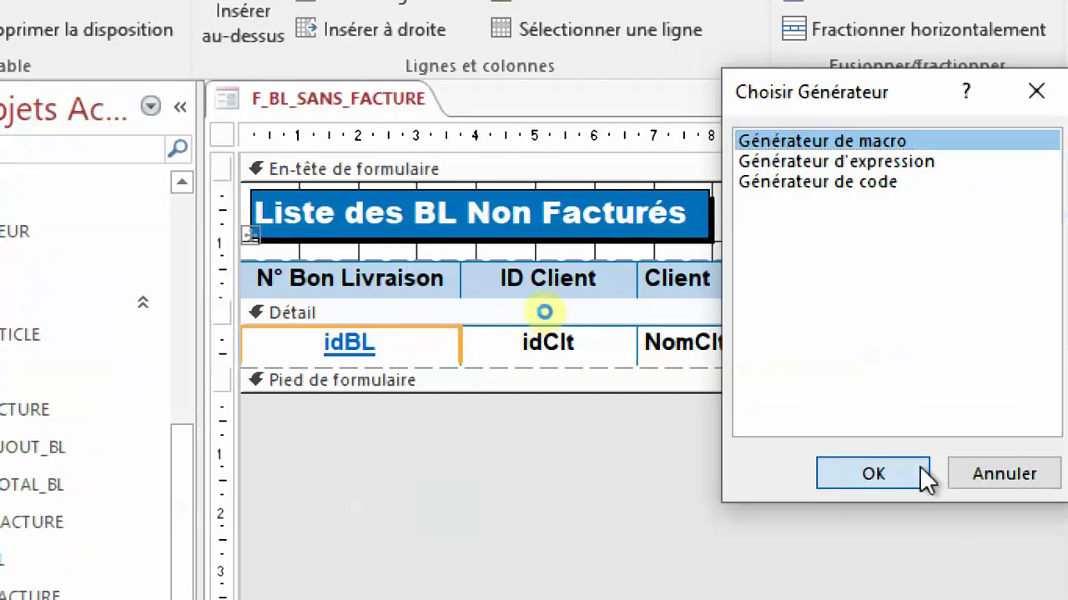
{"action": "left_click", "coordinate": [921, 467]}
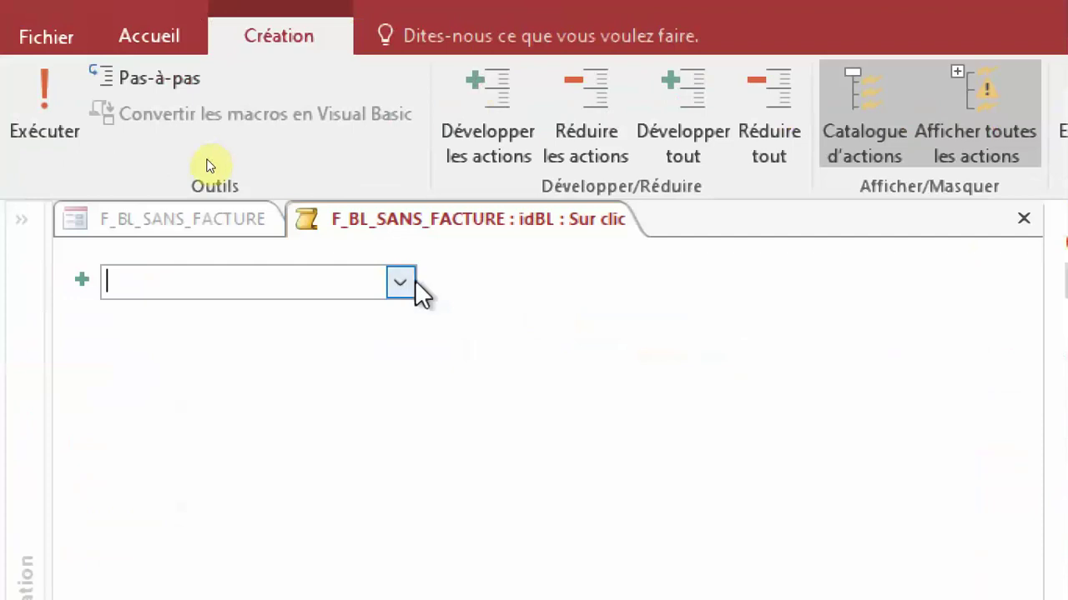
{"action": "left_click", "coordinate": [409, 281]}
{"action": "scroll", "coordinate": [297, 438], "scroll_direction": "down", "scroll_amount": 6}
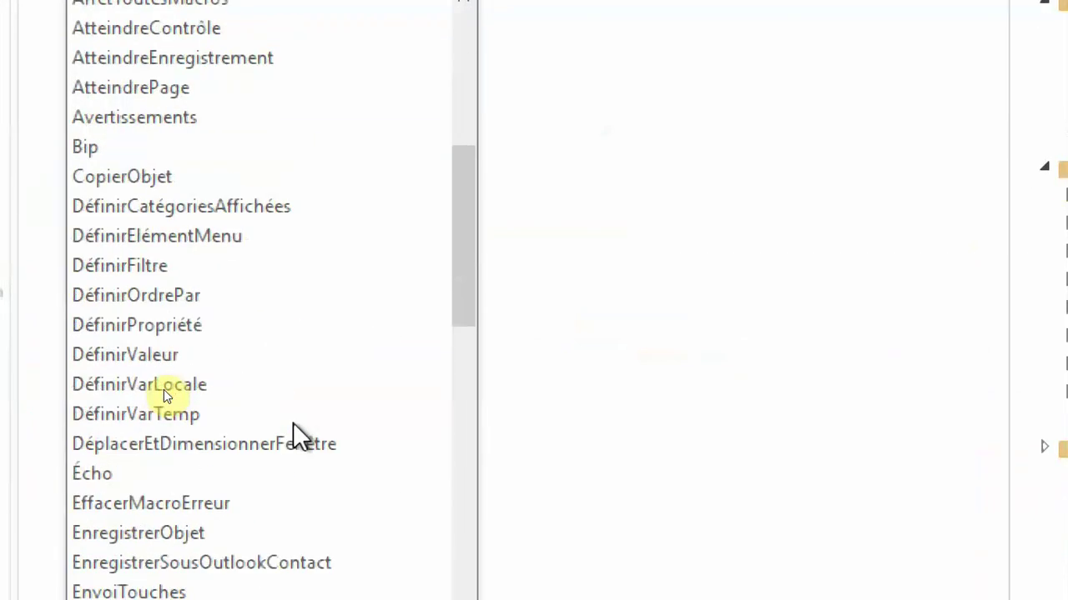
{"action": "left_click", "coordinate": [193, 354]}
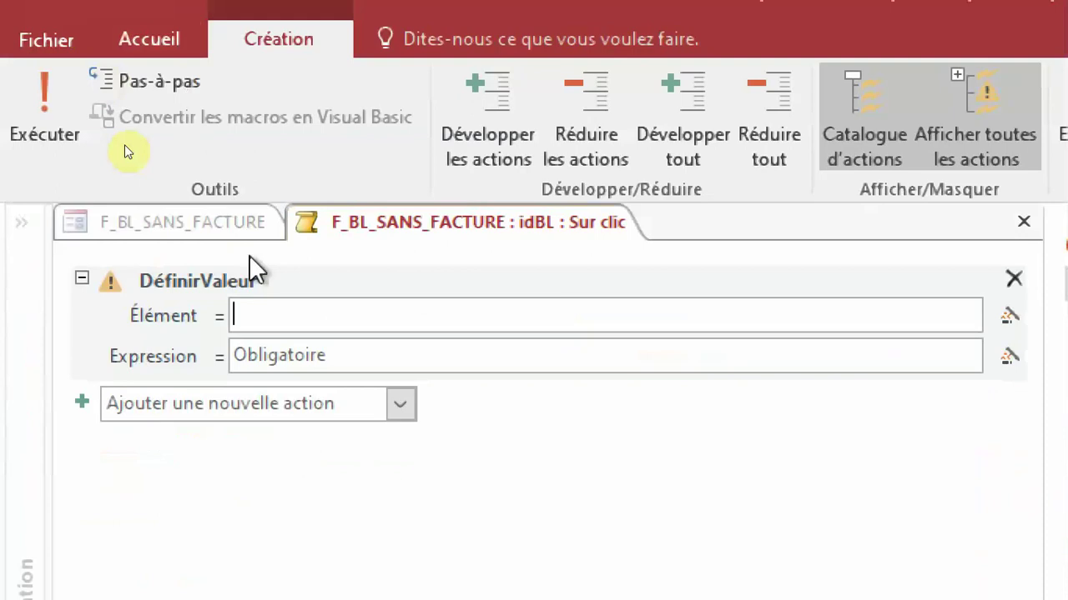
{"action": "type", "text": "form"}
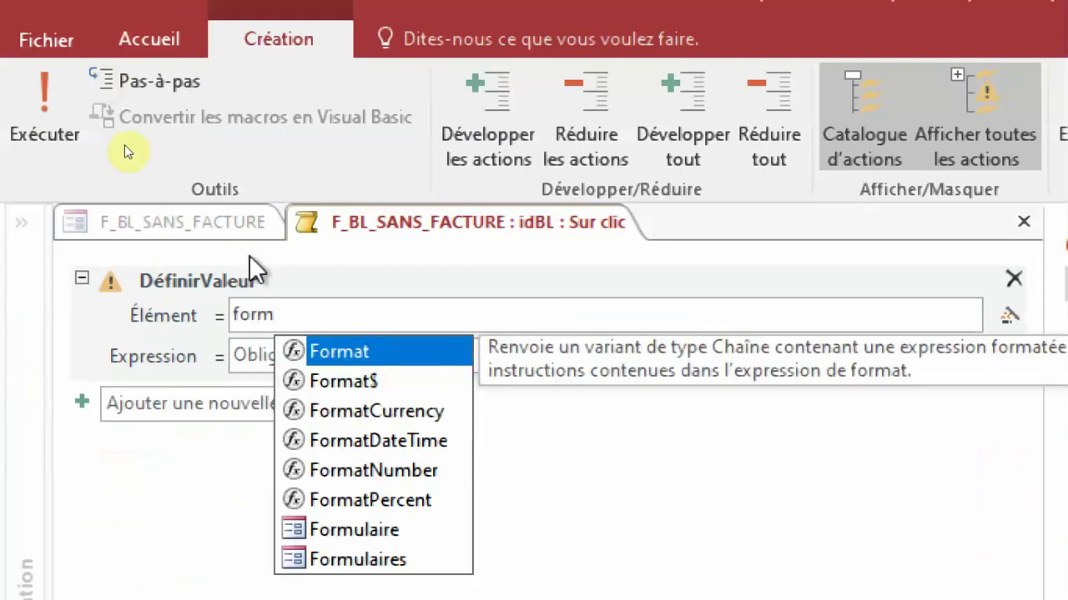
{"action": "key", "text": "BackSpace"}
{"action": "key", "text": "BackSpace"}
{"action": "key", "text": "BackSpace"}
{"action": "key", "text": "BackSpace"}
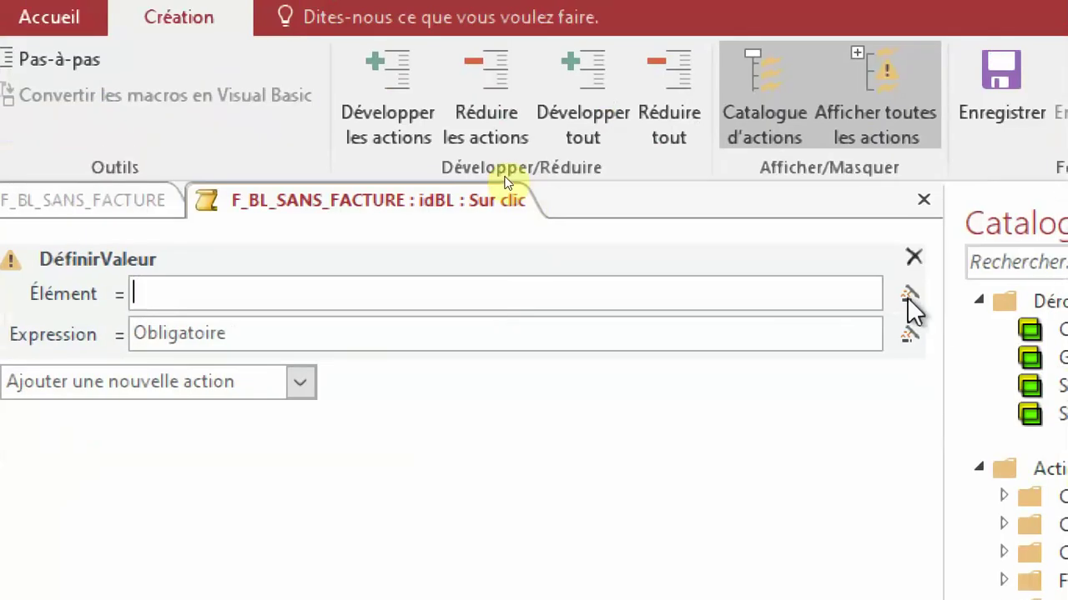
Step: Build the Élément expression by inserting the SF_DETAILS_FACTURE control of the F_AJOUT_FACTURE form
{"action": "left_click", "coordinate": [909, 296]}
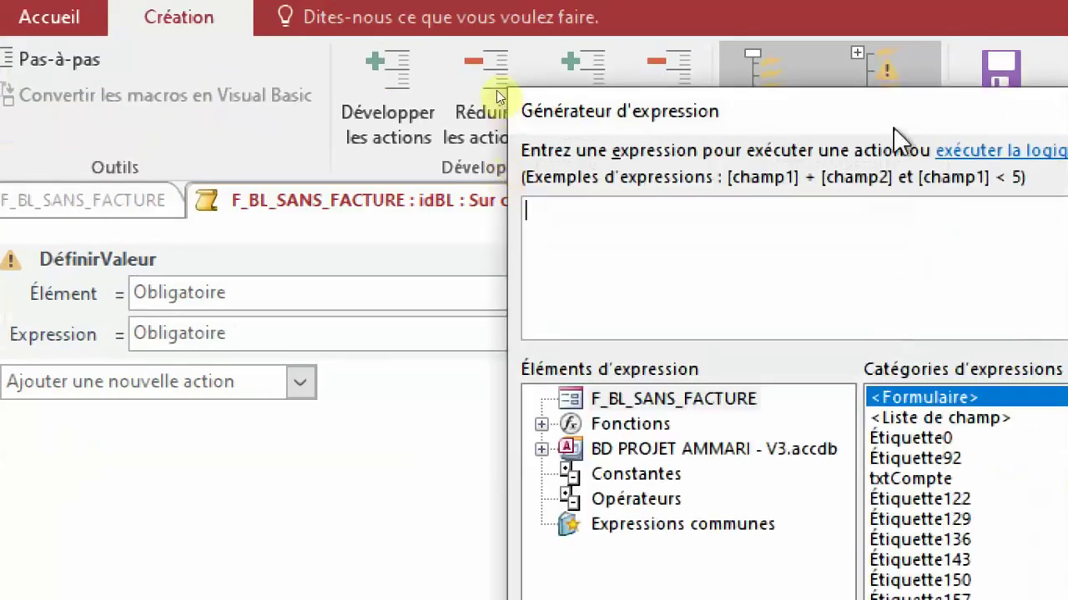
{"action": "left_click_drag", "start_coordinate": [894, 126], "coordinate": [566, 75]}
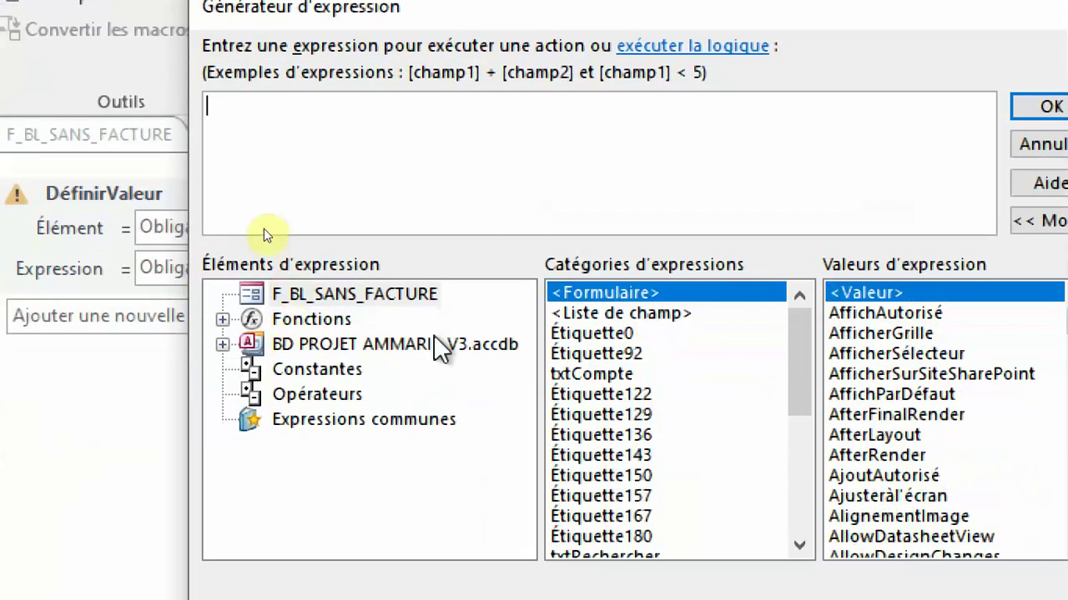
{"action": "double_click", "coordinate": [433, 342]}
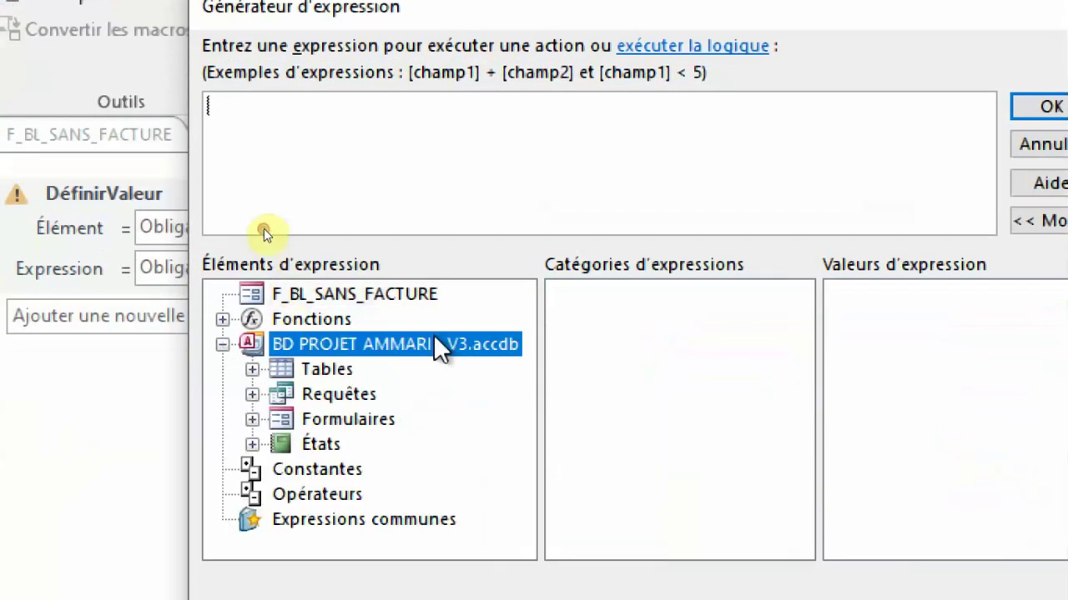
{"action": "double_click", "coordinate": [367, 426]}
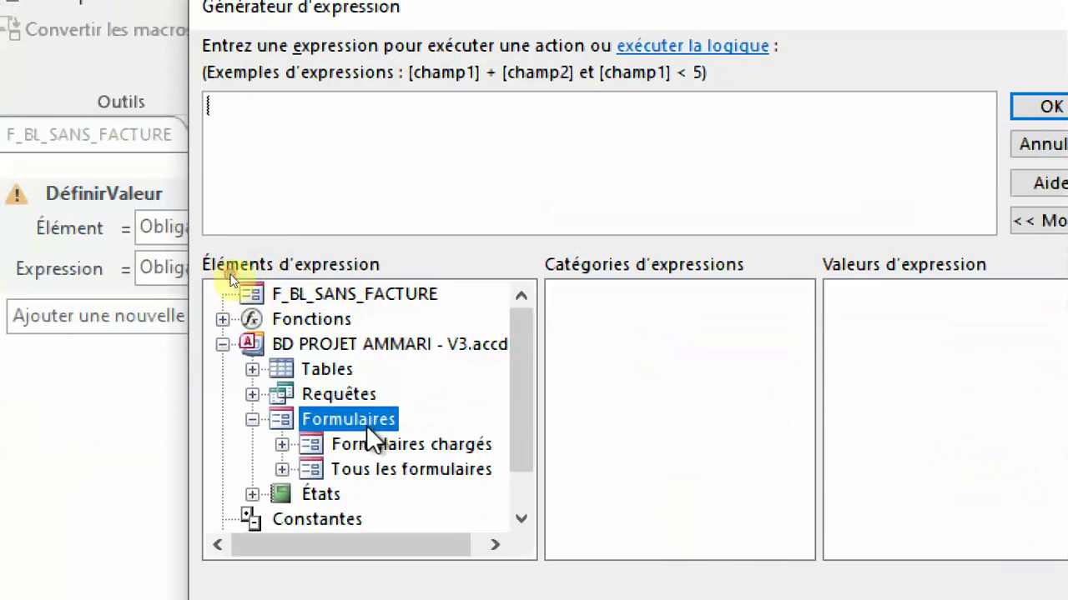
{"action": "double_click", "coordinate": [428, 471]}
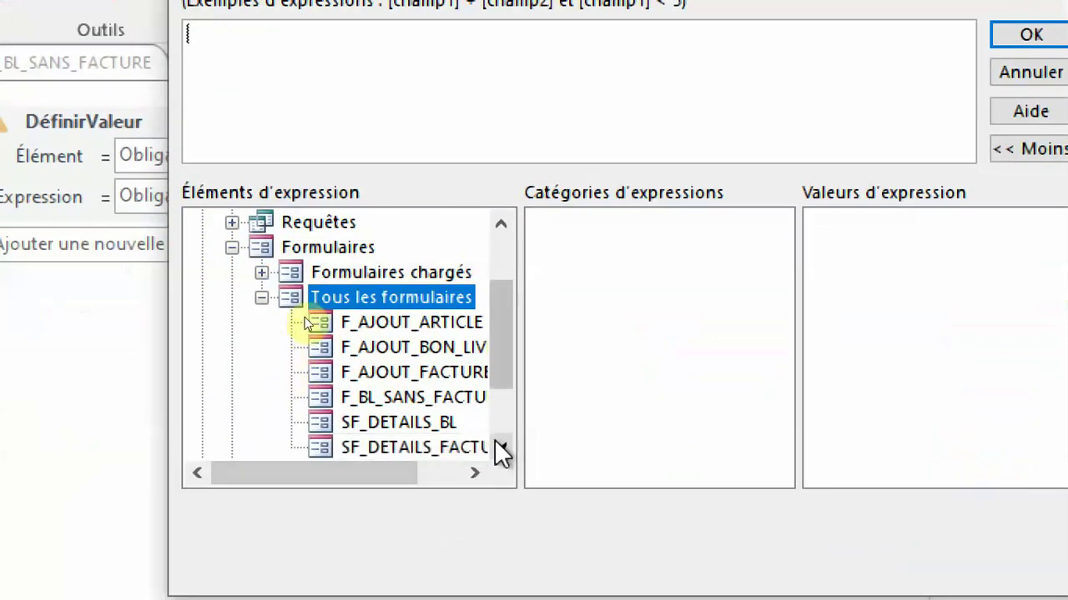
{"action": "left_click", "coordinate": [417, 373]}
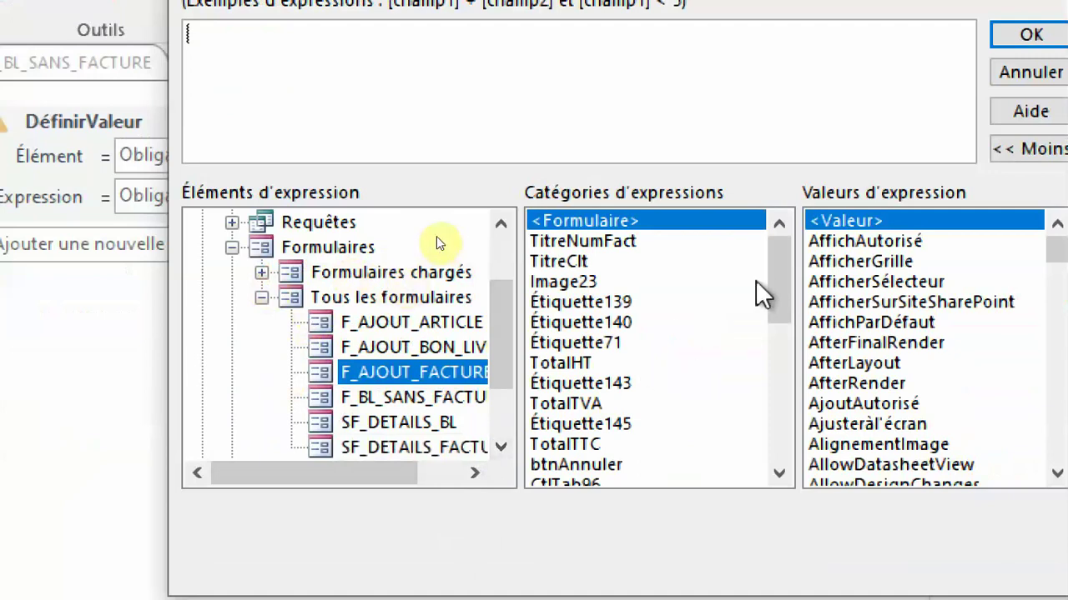
{"action": "left_click_drag", "start_coordinate": [783, 286], "coordinate": [779, 435]}
{"action": "double_click", "coordinate": [600, 406]}
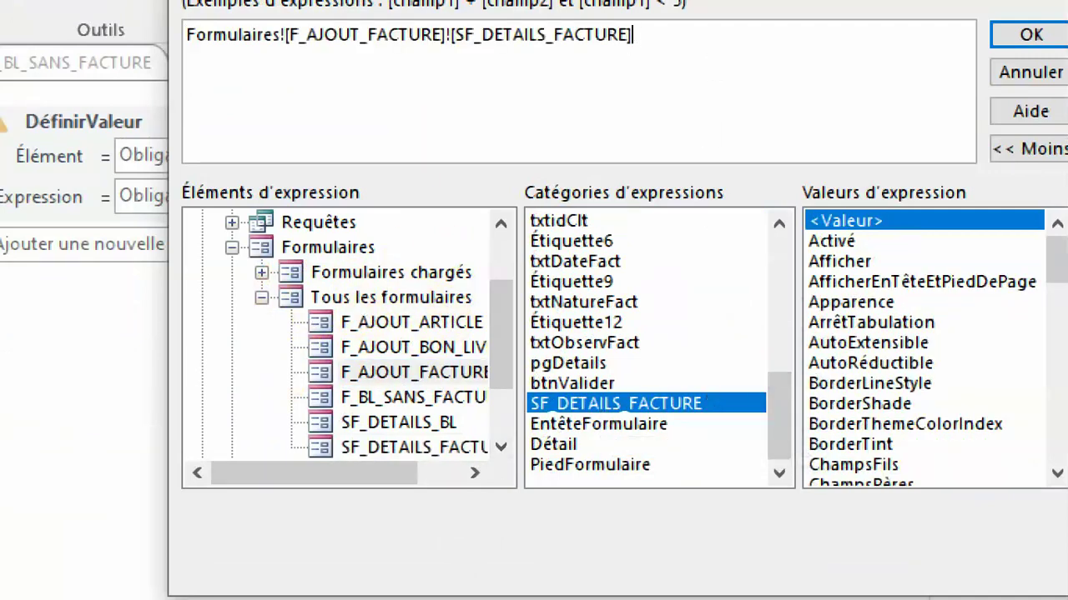
Step: Clear the expression and look through the properties available for SF_DETAILS_FACTURE
{"action": "key", "text": "BackSpace"}
{"action": "key", "text": "BackSpace"}
{"action": "key", "text": "BackSpace"}
{"action": "key", "text": "BackSpace"}
{"action": "key", "text": "BackSpace"}
{"action": "key", "text": "BackSpace"}
{"action": "key", "text": "BackSpace"}
{"action": "key", "text": "BackSpace"}
{"action": "key", "text": "BackSpace"}
{"action": "key", "text": "BackSpace"}
{"action": "key", "text": "BackSpace"}
{"action": "key", "text": "BackSpace"}
{"action": "key", "text": "BackSpace"}
{"action": "key", "text": "BackSpace"}
{"action": "key", "text": "BackSpace"}
{"action": "key", "text": "BackSpace"}
{"action": "key", "text": "BackSpace"}
{"action": "key", "text": "BackSpace"}
{"action": "key", "text": "BackSpace"}
{"action": "key", "text": "BackSpace"}
{"action": "key", "text": "BackSpace"}
{"action": "key", "text": "BackSpace"}
{"action": "key", "text": "BackSpace"}
{"action": "key", "text": "BackSpace"}
{"action": "key", "text": "BackSpace"}
{"action": "key", "text": "BackSpace"}
{"action": "key", "text": "BackSpace"}
{"action": "key", "text": "BackSpace"}
{"action": "key", "text": "BackSpace"}
{"action": "key", "text": "BackSpace"}
{"action": "key", "text": "BackSpace"}
{"action": "key", "text": "BackSpace"}
{"action": "key", "text": "BackSpace"}
{"action": "key", "text": "BackSpace"}
{"action": "key", "text": "BackSpace"}
{"action": "key", "text": "BackSpace"}
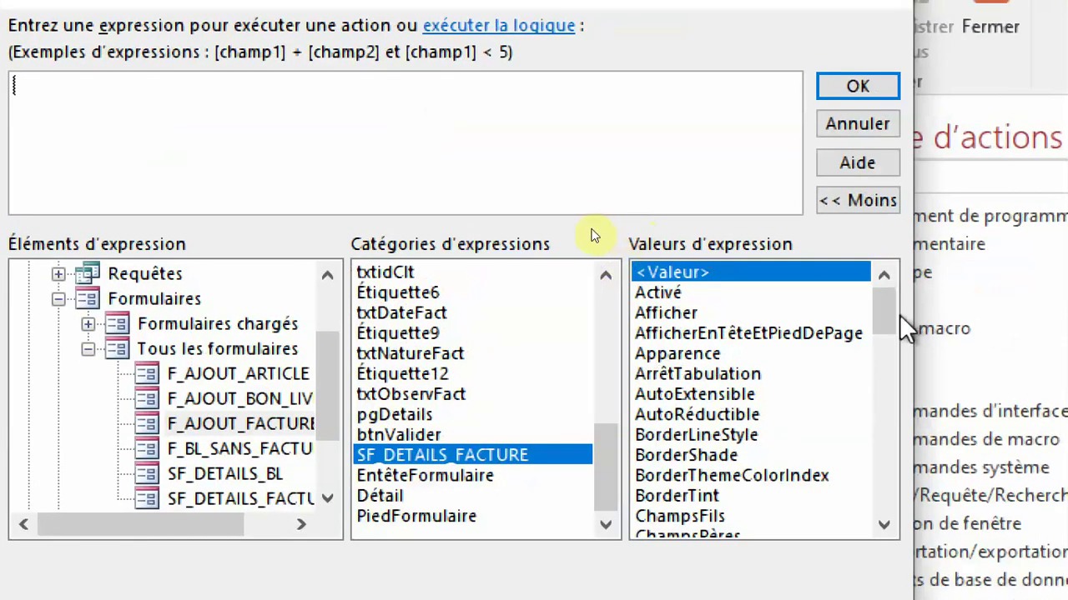
{"action": "left_click_drag", "start_coordinate": [1059, 263], "coordinate": [1059, 301]}
{"action": "left_click_drag", "start_coordinate": [893, 353], "coordinate": [901, 488]}
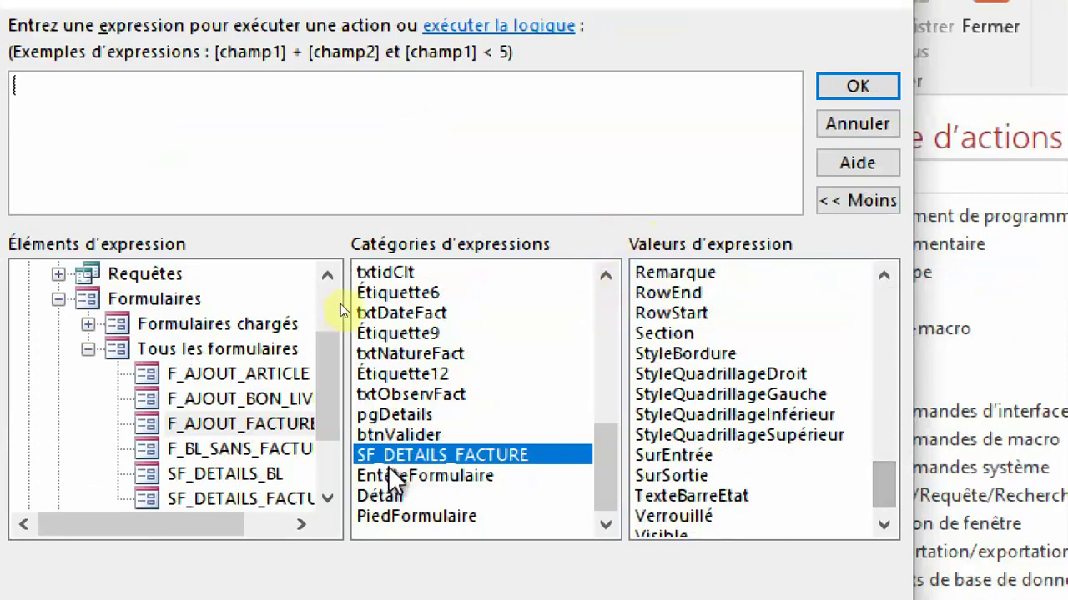
Step: Enter the expression Formulaires![F_AJOUT_FACTURE]![SF_DETAILS_FACTURE].[Formulaire]!idBL for the Élément argument
{"action": "double_click", "coordinate": [414, 454]}
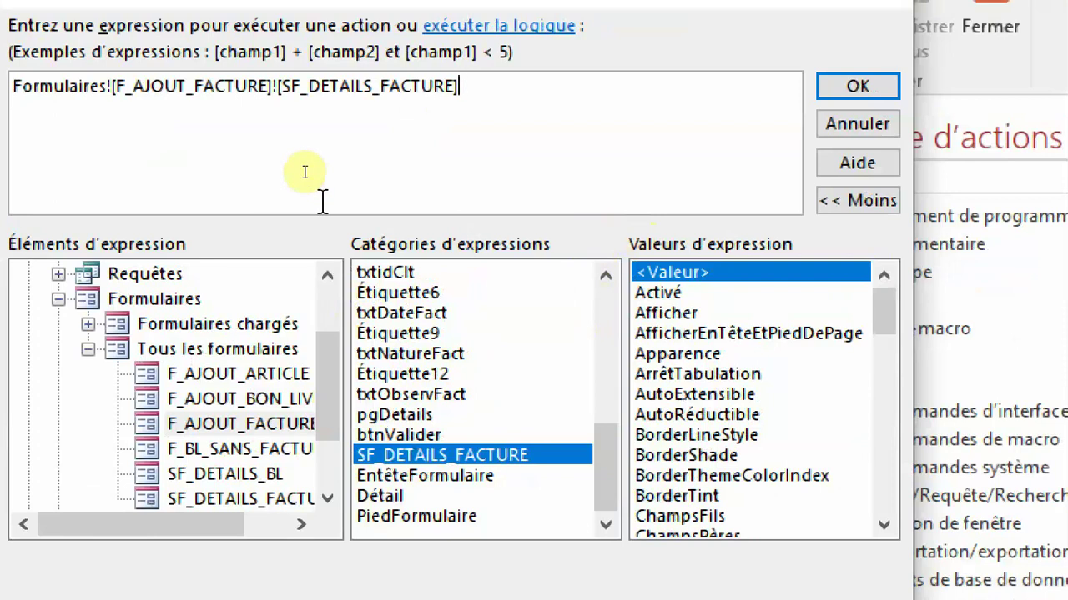
{"action": "type", "text": "."}
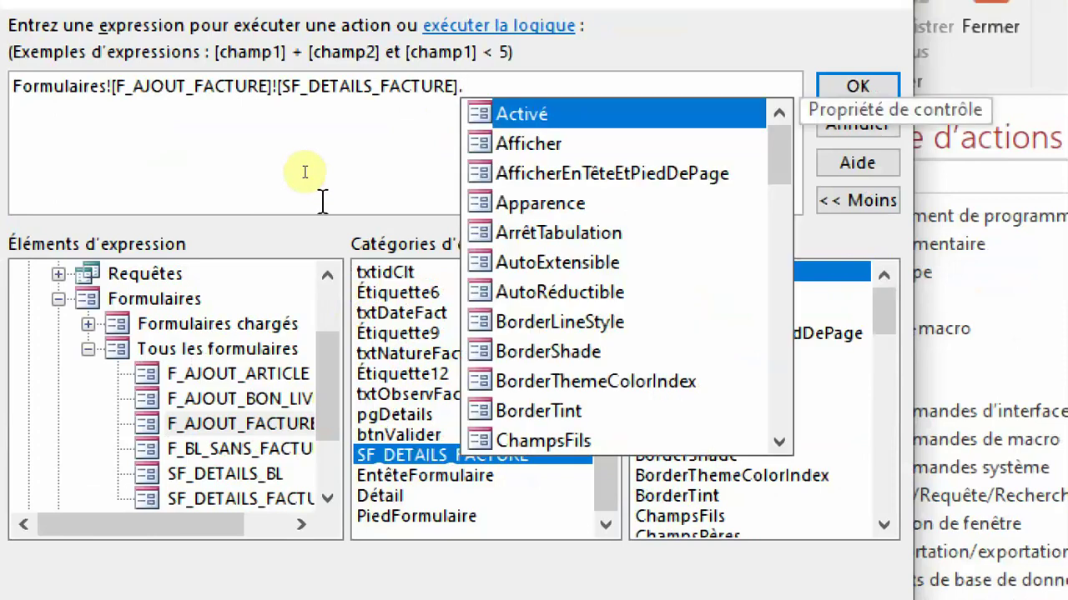
{"action": "type", "text": "fo"}
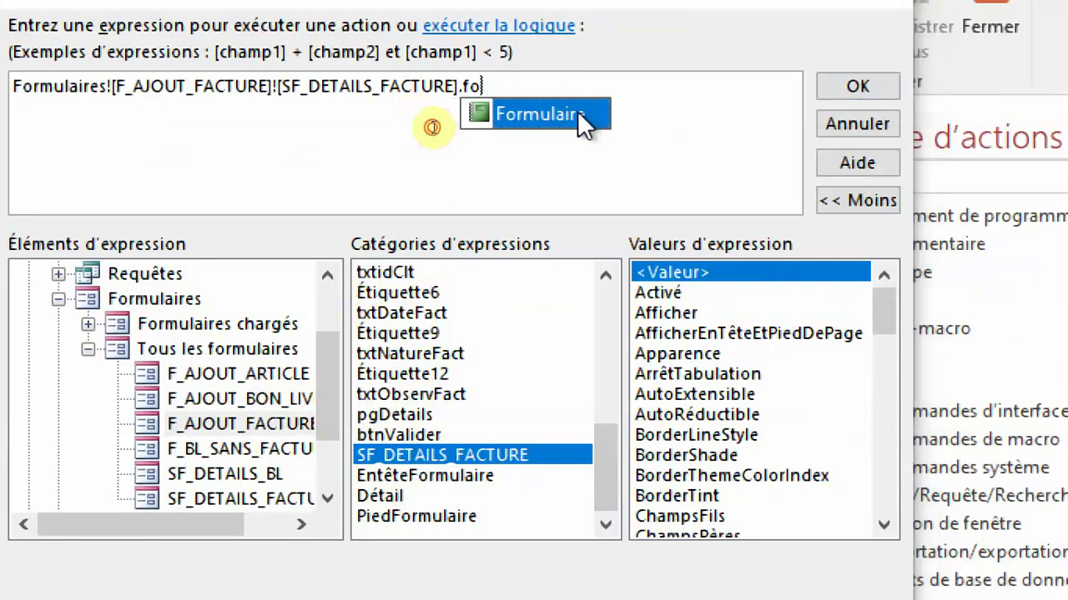
{"action": "double_click", "coordinate": [577, 113]}
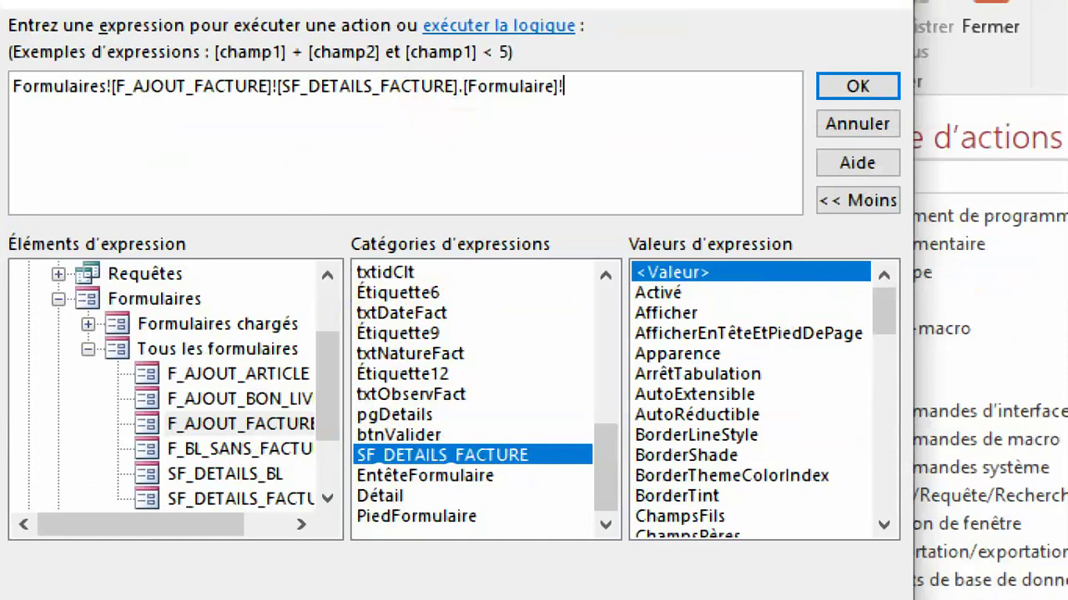
{"action": "type", "text": "!"}
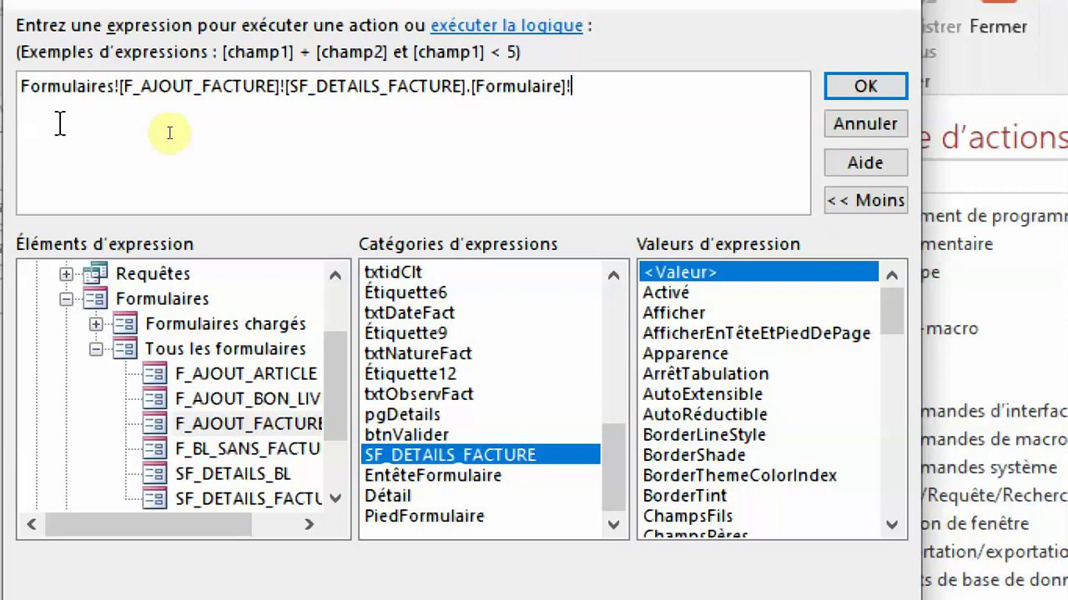
{"action": "type", "text": "idBL"}
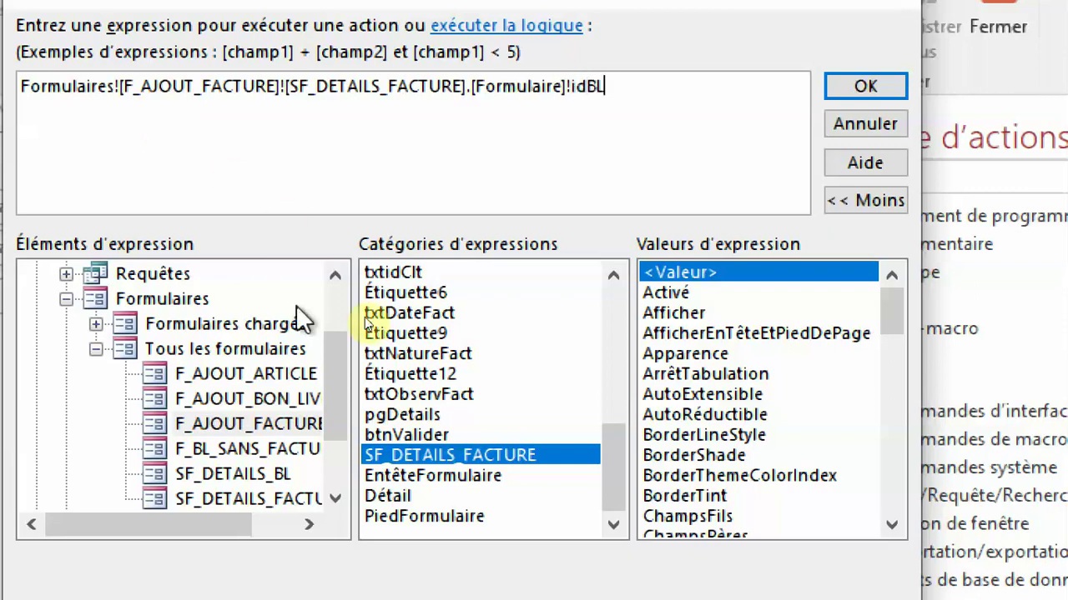
Step: Remove [Formulaire]!idBL from the expression, then cancel the expression and close the Sur clic macro
{"action": "left_click_drag", "start_coordinate": [896, 326], "coordinate": [907, 520]}
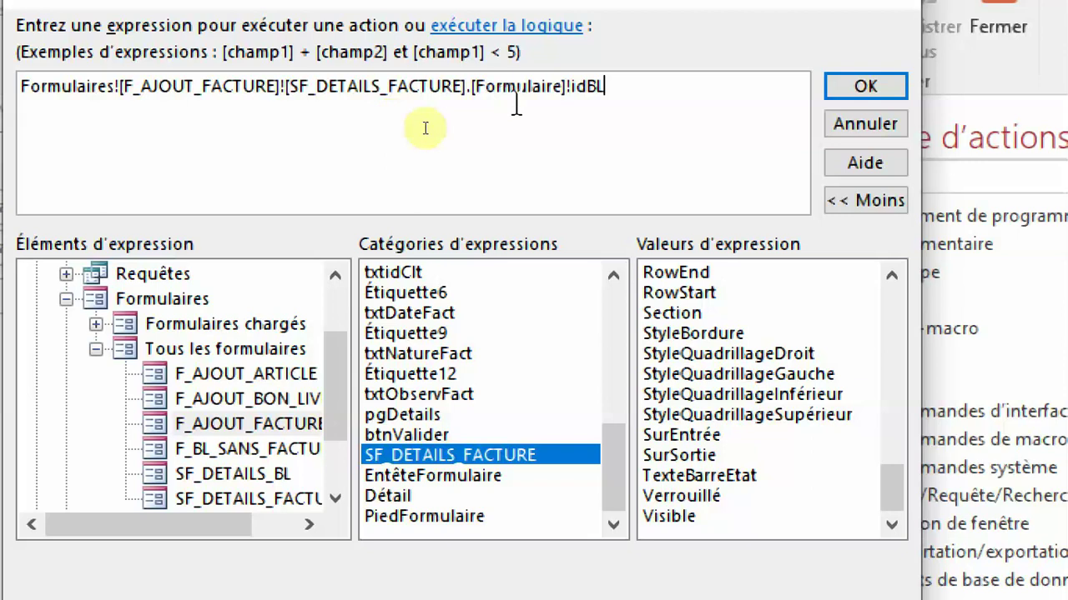
{"action": "left_click_drag", "start_coordinate": [603, 87], "coordinate": [483, 102]}
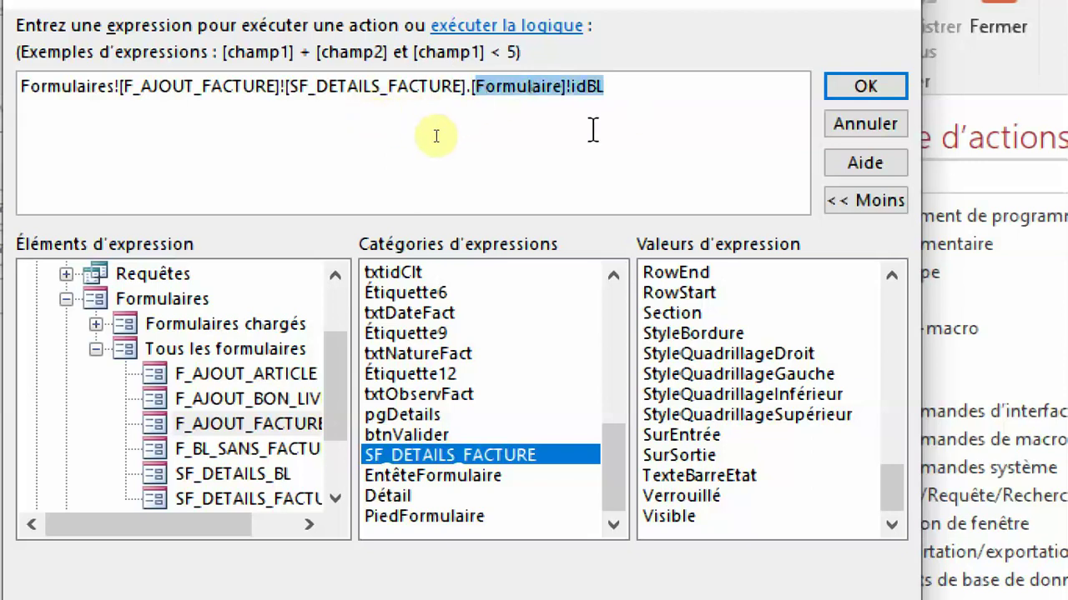
{"action": "key", "text": "BackSpace"}
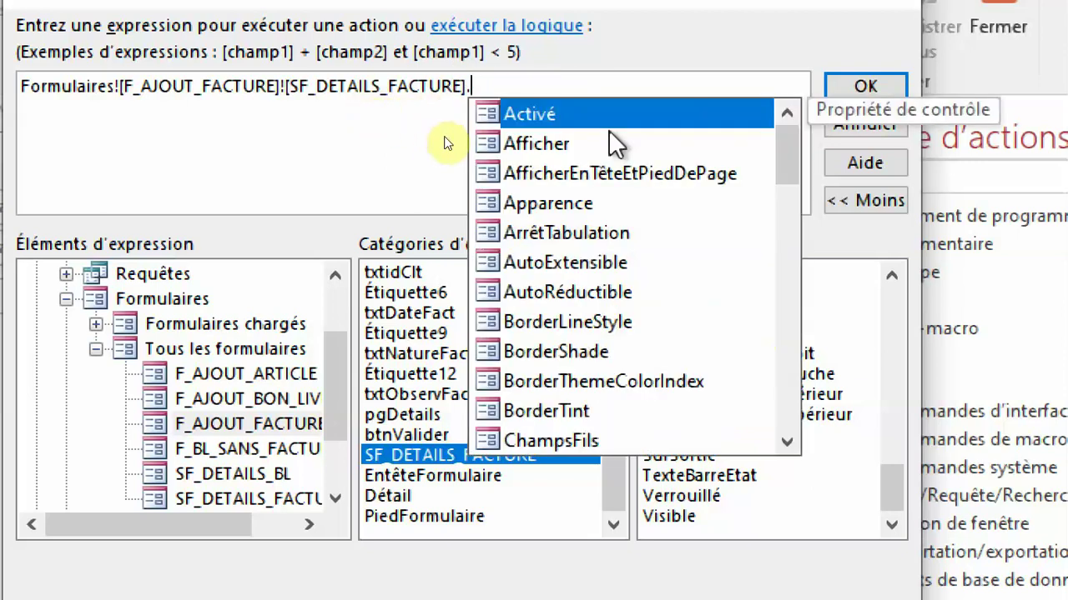
{"action": "scroll", "coordinate": [609, 130], "scroll_direction": "down", "scroll_amount": 10}
{"action": "scroll", "coordinate": [693, 375], "scroll_direction": "down", "scroll_amount": 10}
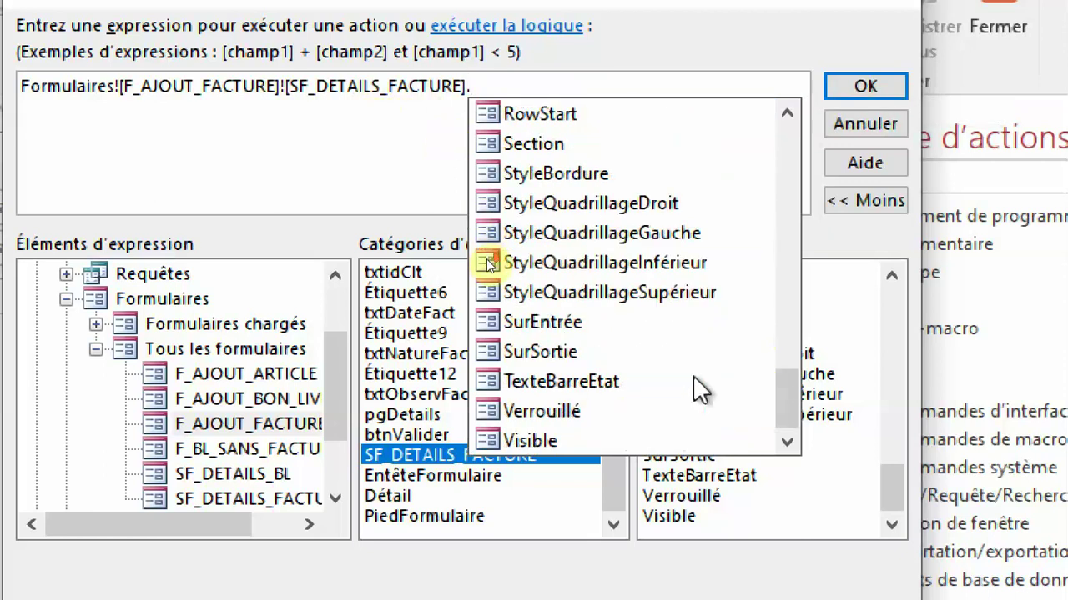
{"action": "left_click", "coordinate": [862, 124]}
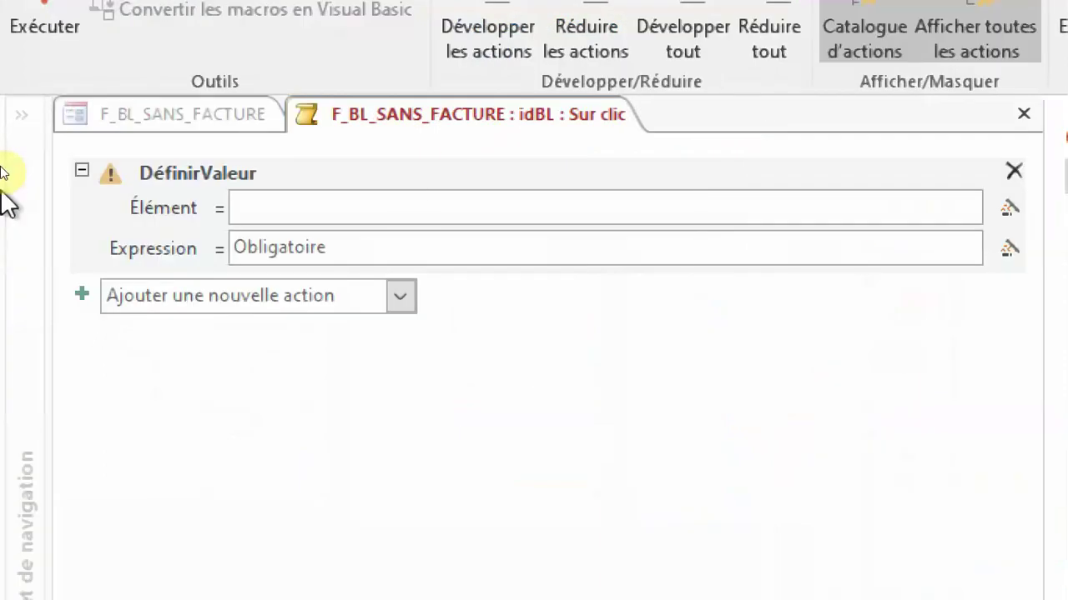
{"action": "left_click", "coordinate": [569, 132]}
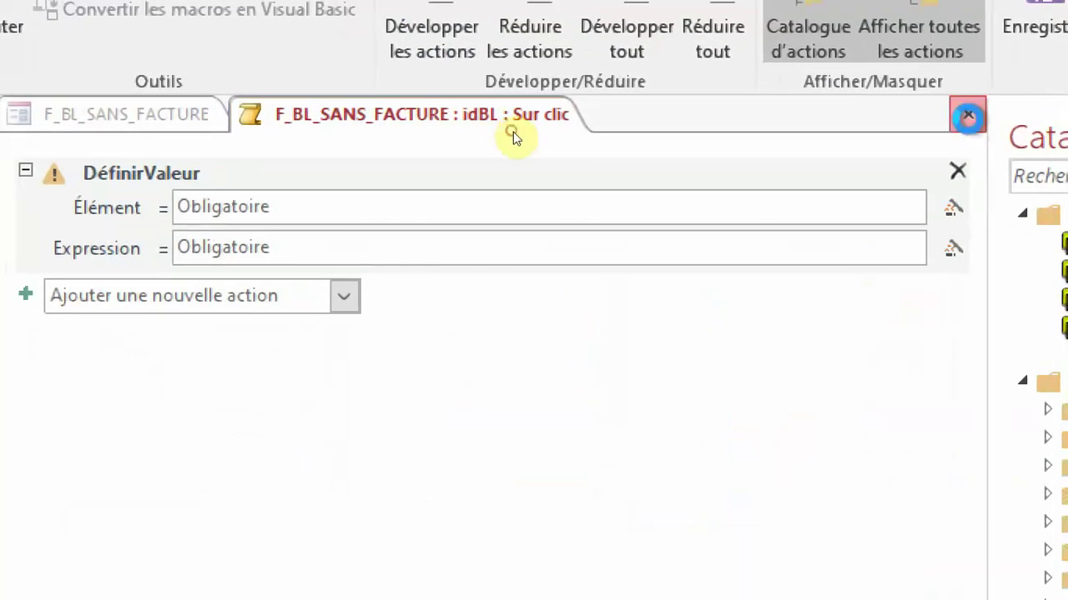
Step: Dismiss the missing-argument message, delete the empty DéfinirValeur action, and close the idBL Sur clic macro
{"action": "left_click", "coordinate": [810, 528]}
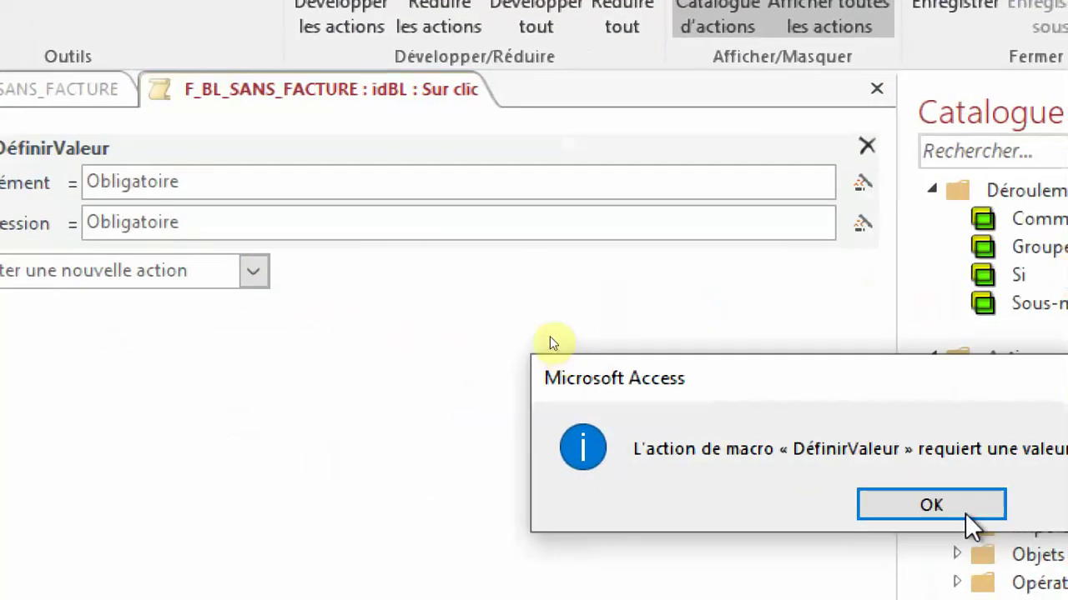
{"action": "left_click", "coordinate": [951, 508]}
{"action": "left_click", "coordinate": [864, 148]}
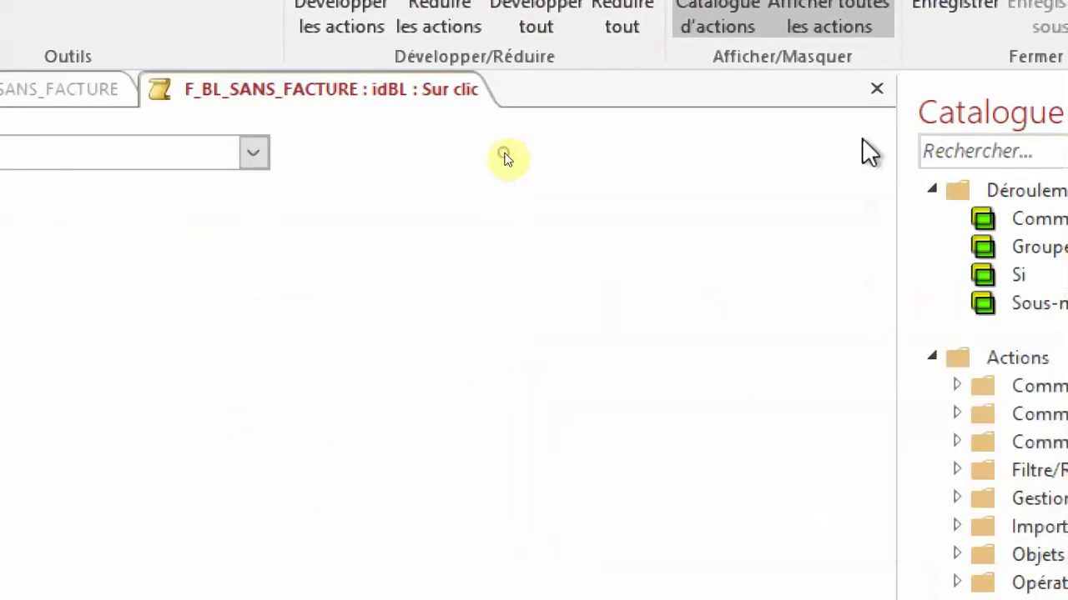
{"action": "left_click", "coordinate": [877, 94]}
{"action": "left_click", "coordinate": [739, 529]}
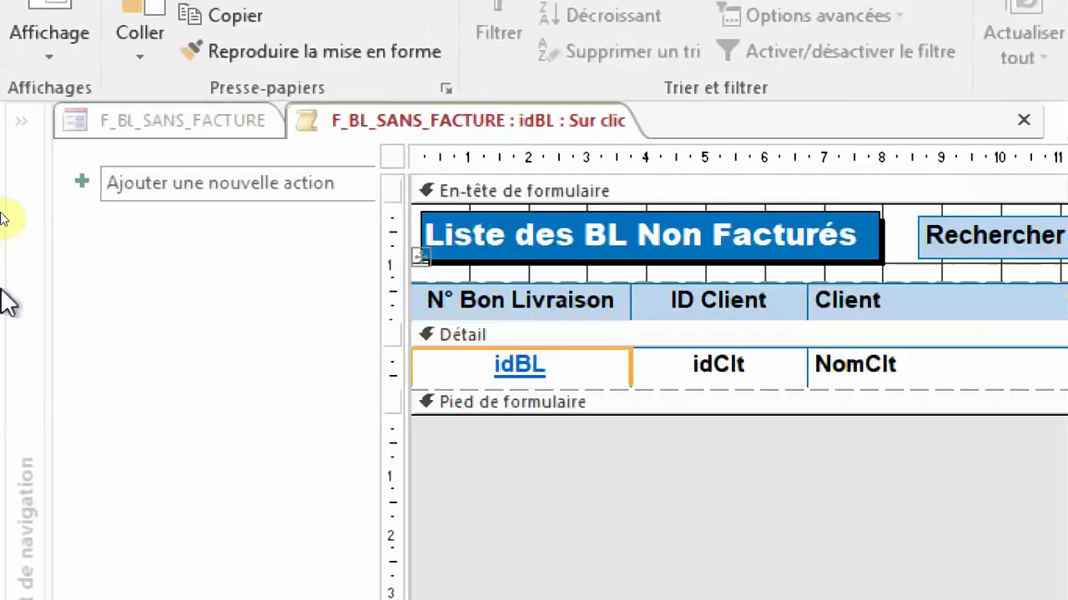
Step: Expand the list of database objects and open the F_AJOUT_FACTURE form in design view
{"action": "left_click", "coordinate": [4, 302]}
{"action": "left_click", "coordinate": [144, 385]}
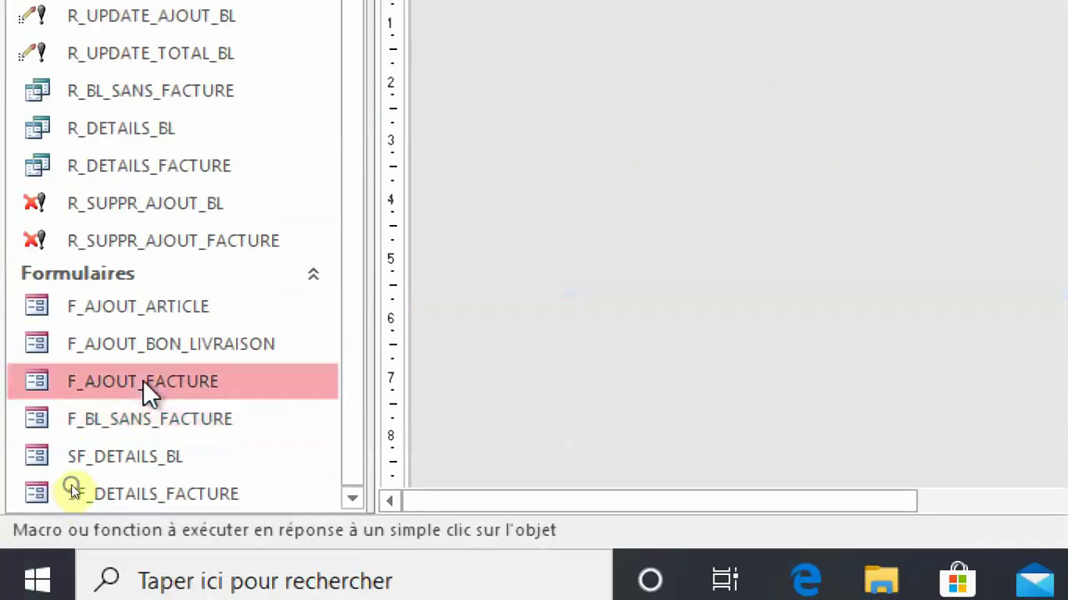
{"action": "right_click", "coordinate": [143, 380]}
{"action": "left_click", "coordinate": [206, 49]}
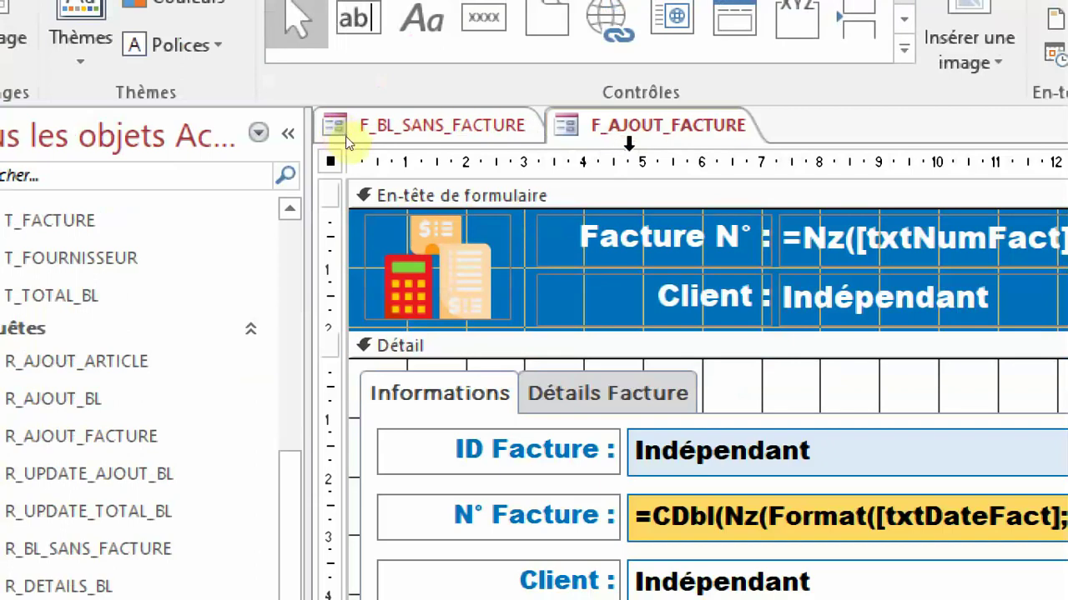
Step: Return to the F_BL_SANS_FACTURE form and open the embedded Sur clic macro of the idBL text box
{"action": "left_click", "coordinate": [493, 125]}
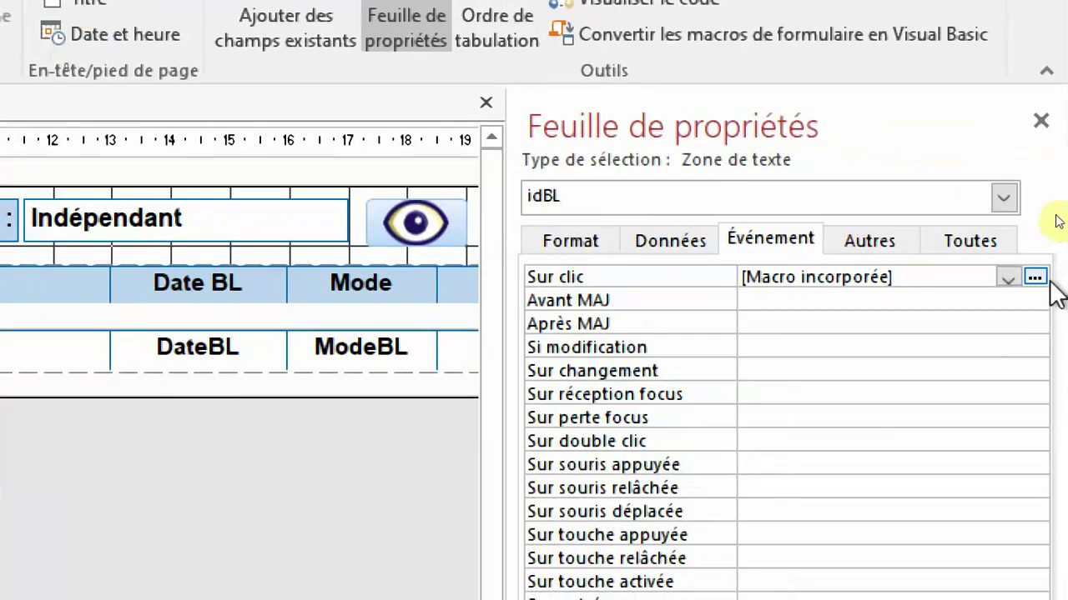
{"action": "left_click", "coordinate": [1038, 276]}
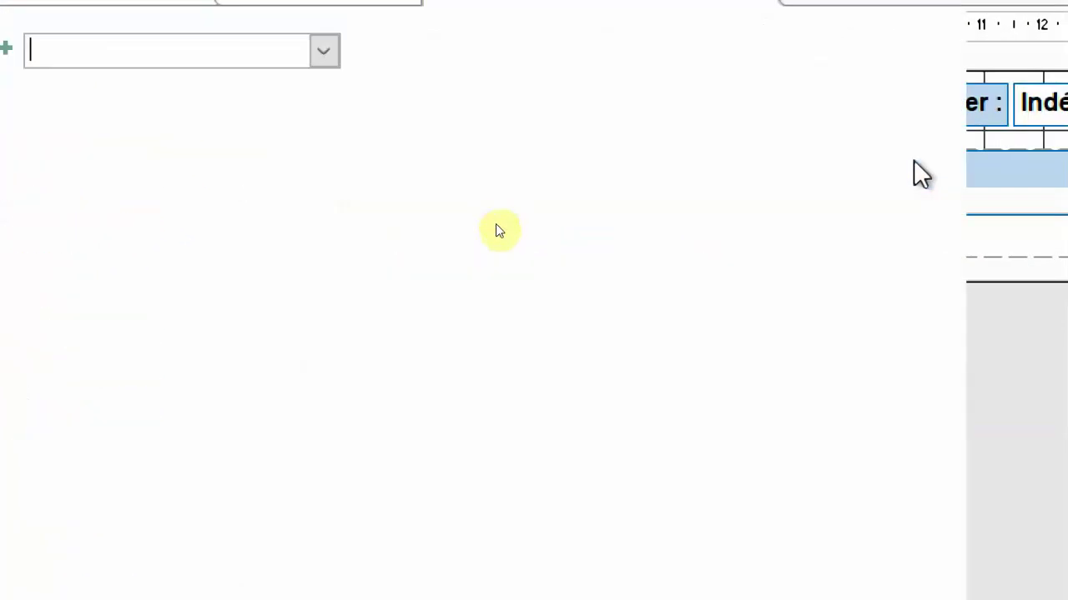
{"action": "left_click", "coordinate": [963, 146]}
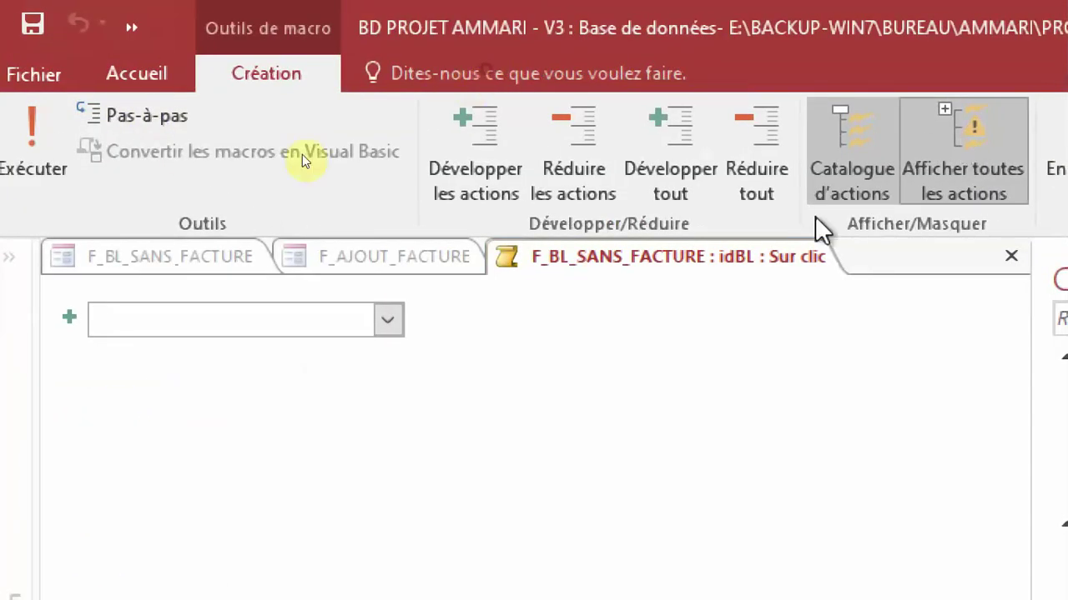
Step: Add a DéfinirValeur action to the idBL Sur clic macro
{"action": "left_click", "coordinate": [387, 319]}
{"action": "scroll", "coordinate": [317, 547], "scroll_direction": "down", "scroll_amount": 4}
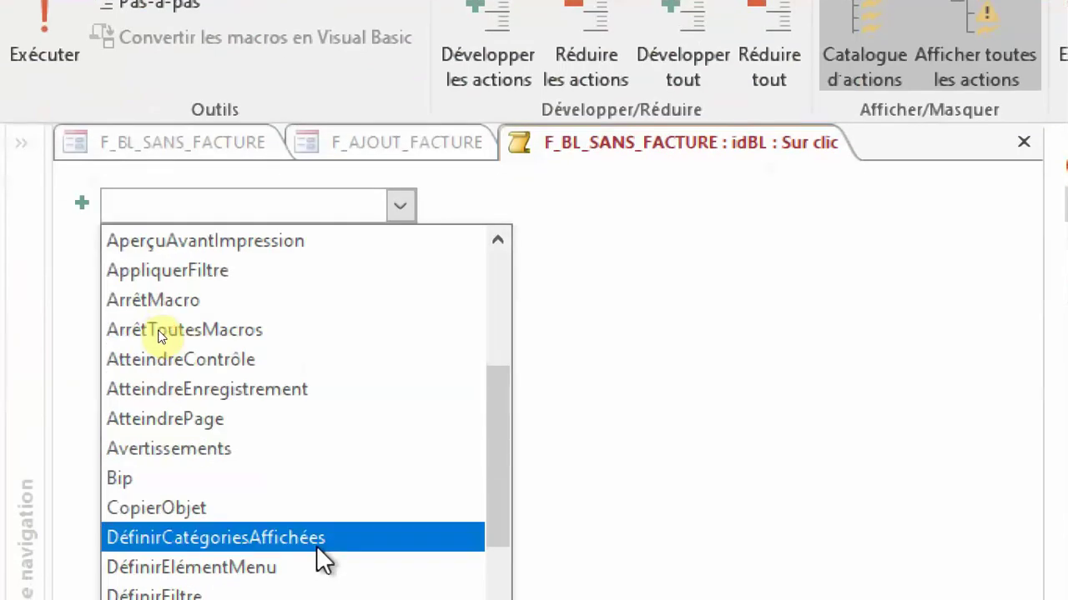
{"action": "scroll", "coordinate": [317, 551], "scroll_direction": "down", "scroll_amount": 4}
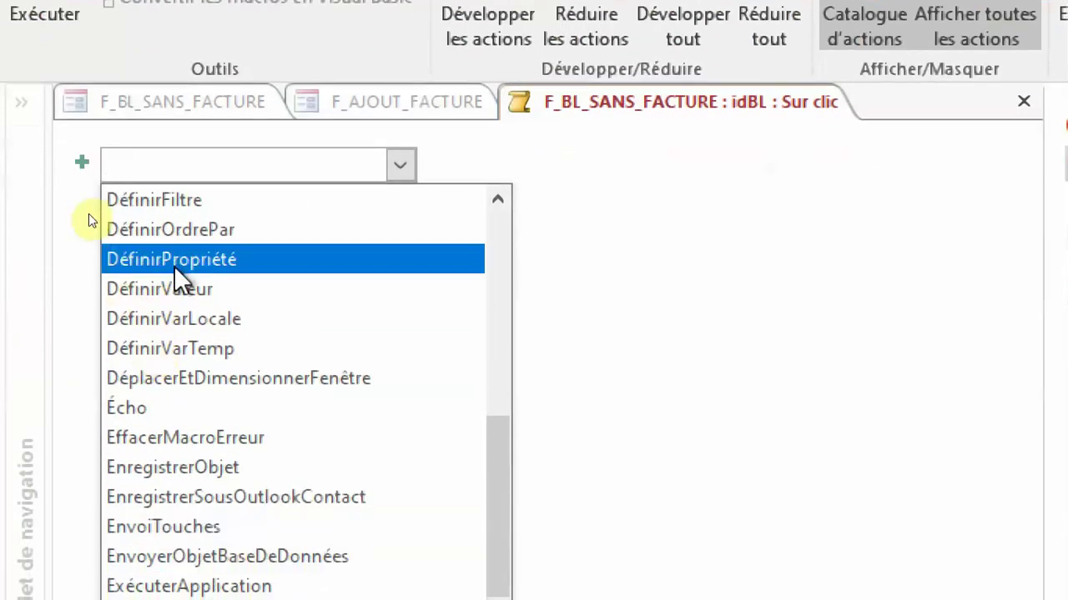
{"action": "left_click", "coordinate": [178, 283]}
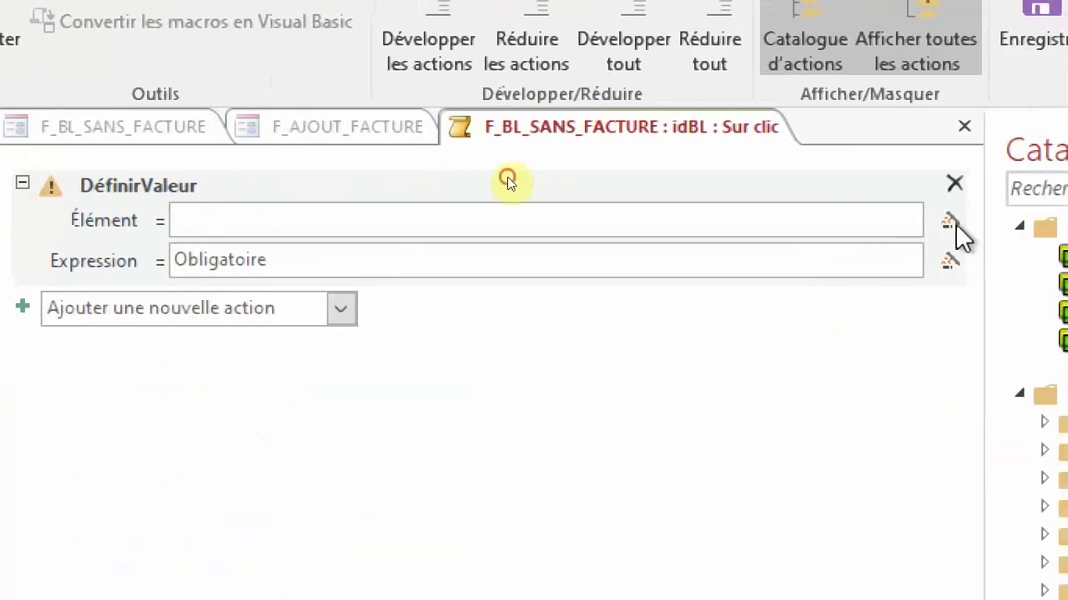
Step: Build the Élément argument in the expression builder as Formulaires![F_AJOUT_FACTURE]![SF_DETAILS_FACTURE].Formulaire![idBL] from the loaded forms
{"action": "left_click", "coordinate": [990, 221]}
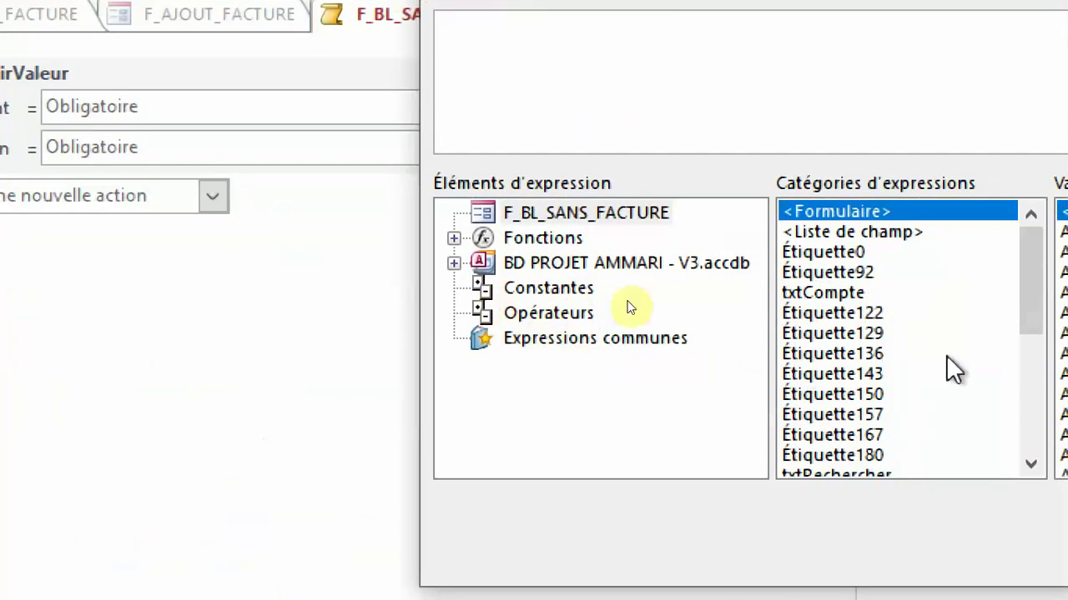
{"action": "double_click", "coordinate": [540, 259]}
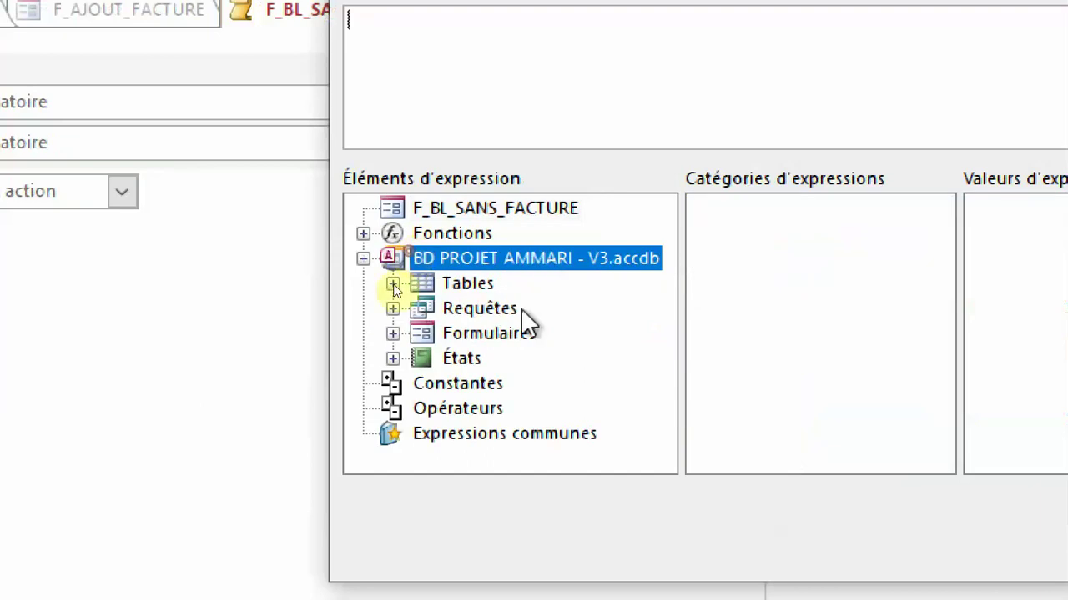
{"action": "double_click", "coordinate": [509, 340]}
{"action": "double_click", "coordinate": [559, 359]}
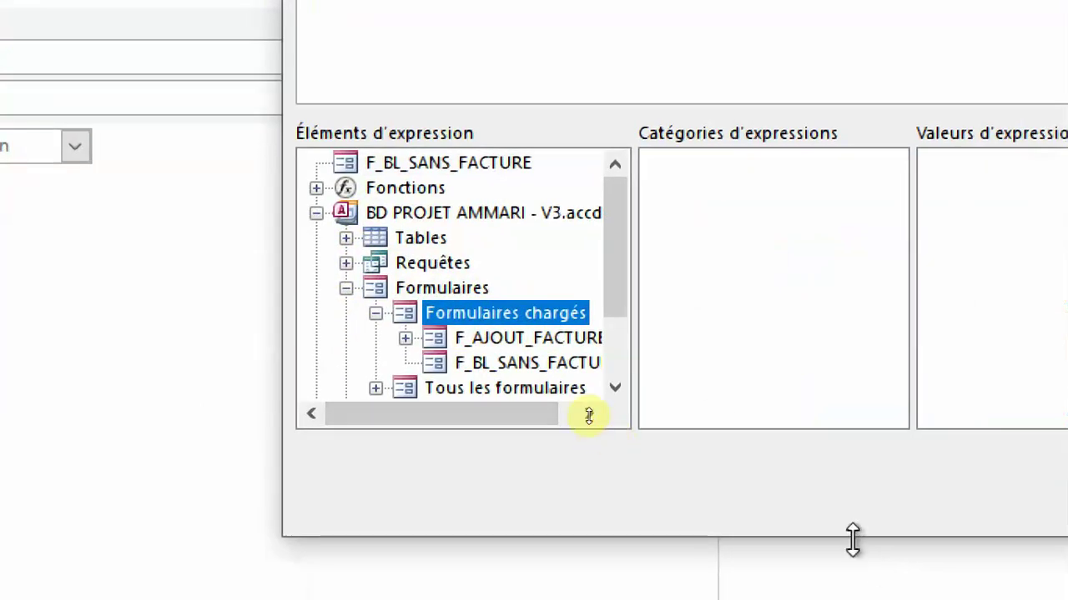
{"action": "left_click_drag", "start_coordinate": [853, 542], "coordinate": [851, 565]}
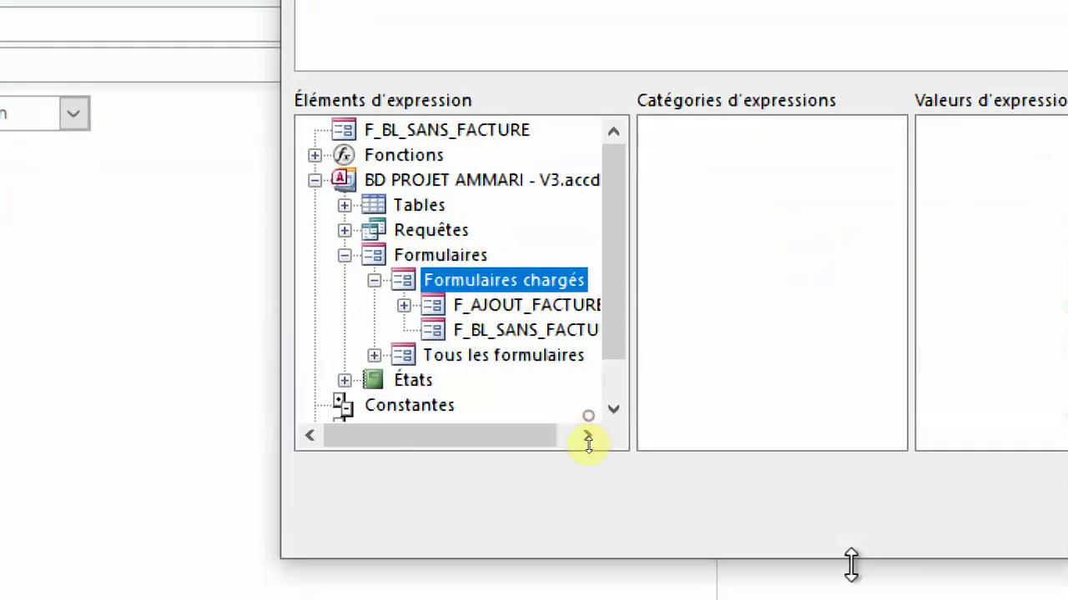
{"action": "left_click", "coordinate": [403, 305]}
{"action": "left_click", "coordinate": [488, 330]}
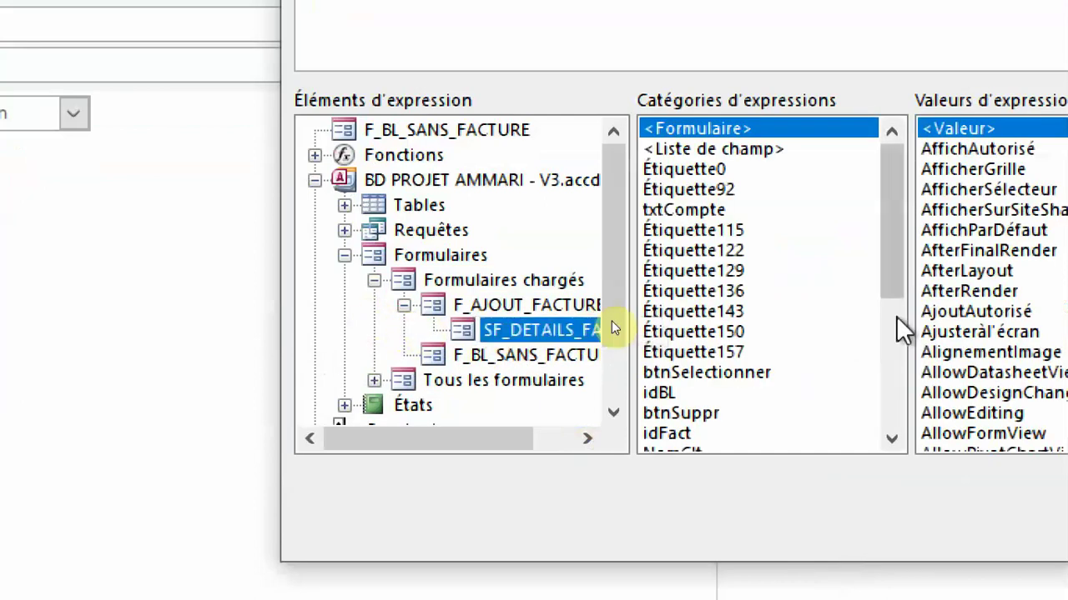
{"action": "left_click_drag", "start_coordinate": [898, 256], "coordinate": [912, 276]}
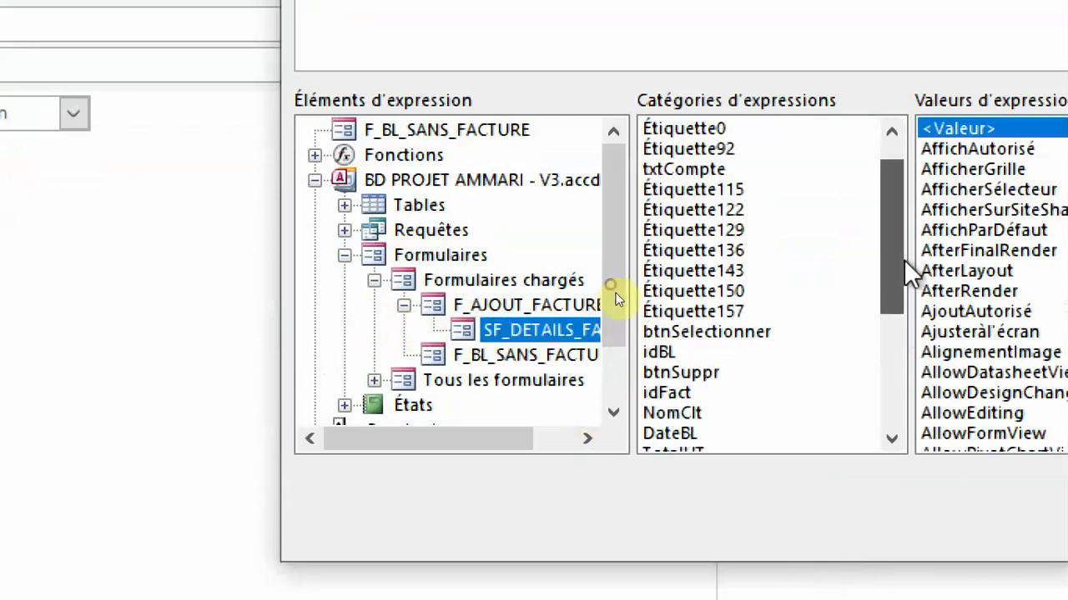
{"action": "left_click", "coordinate": [673, 356]}
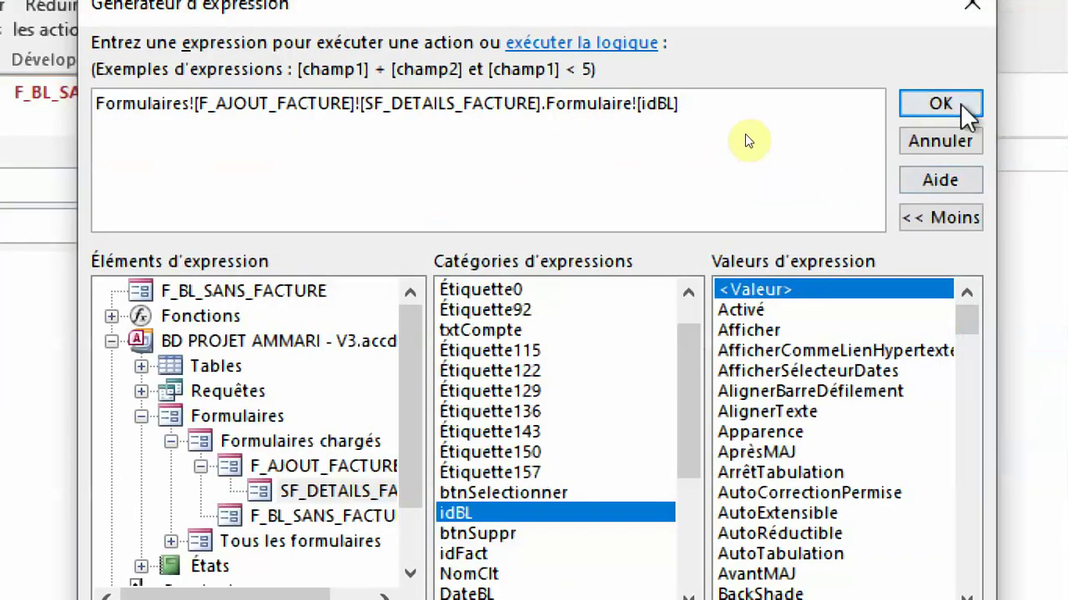
{"action": "left_click", "coordinate": [951, 104]}
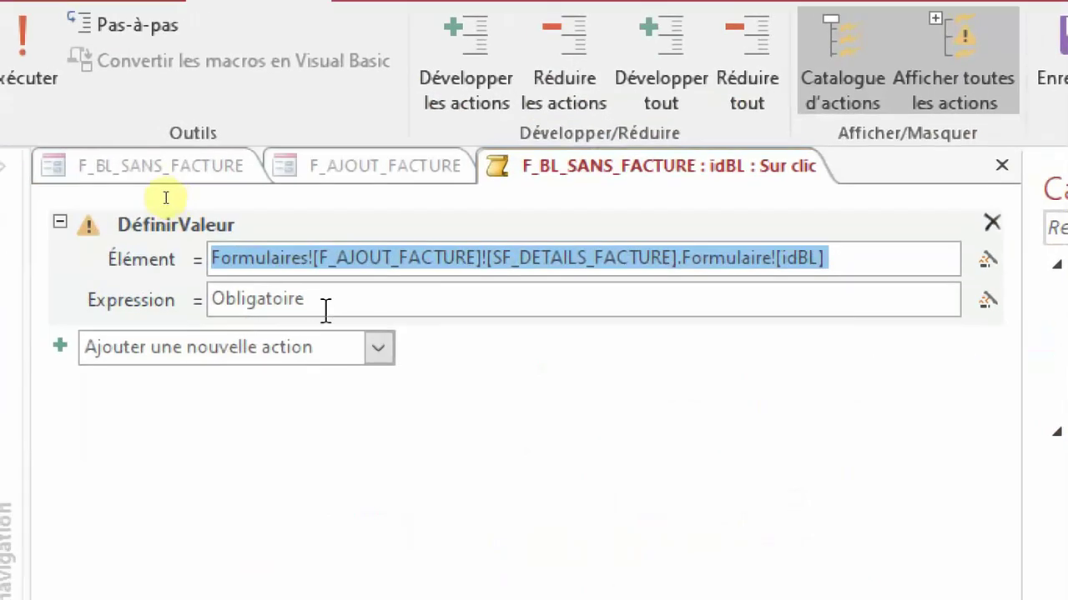
Step: Set the Expression argument of the DéfinirValeur action to [Formulaires]![F_BL_SANS_FACTURE]![idBL]
{"action": "left_click", "coordinate": [123, 216]}
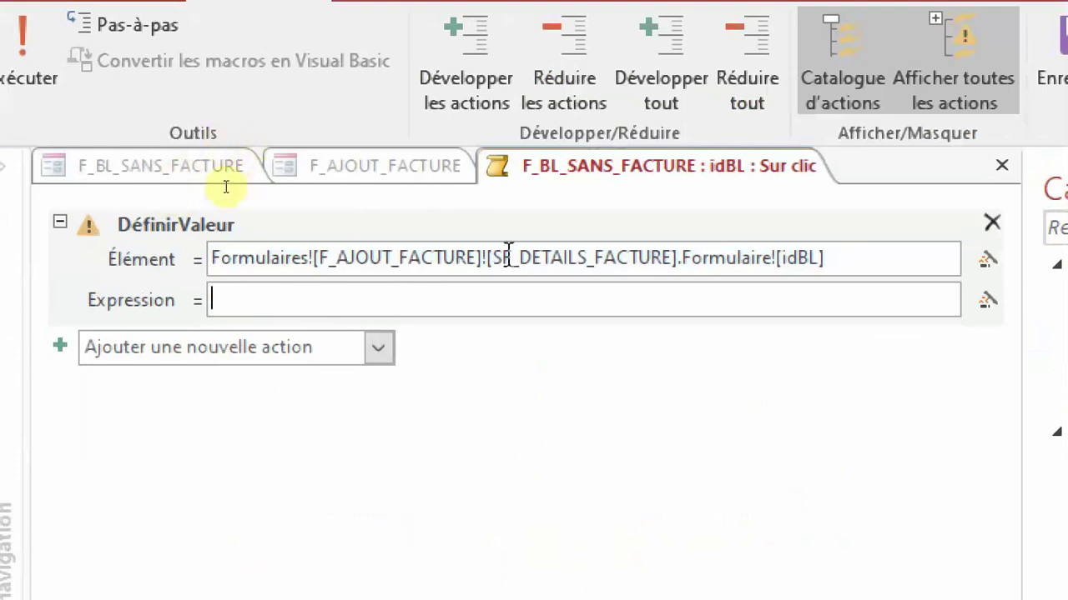
{"action": "mouse_move", "coordinate": [538, 257]}
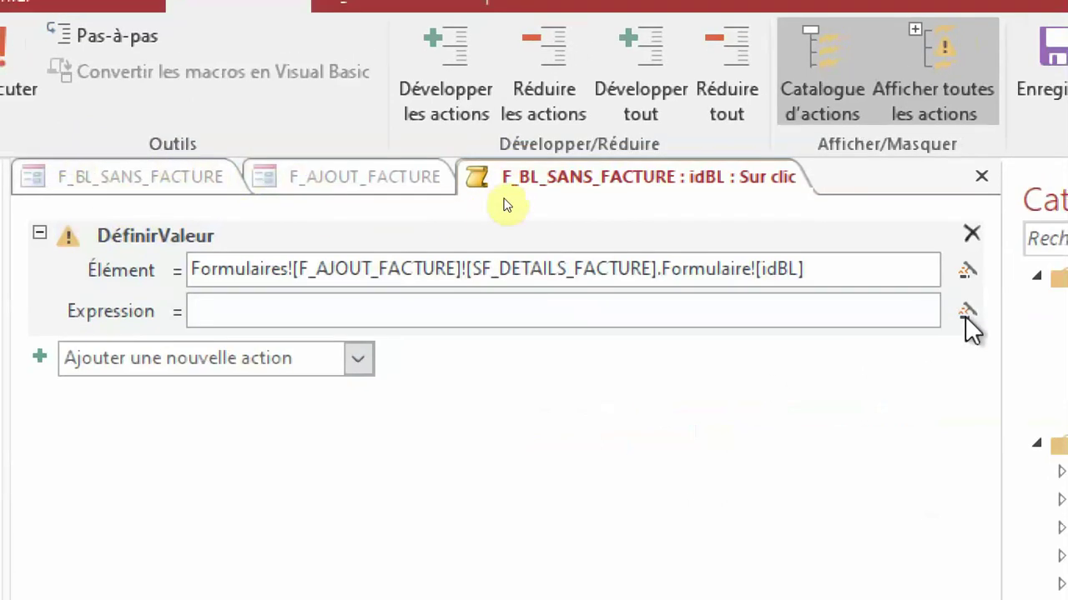
{"action": "type", "text": "f"}
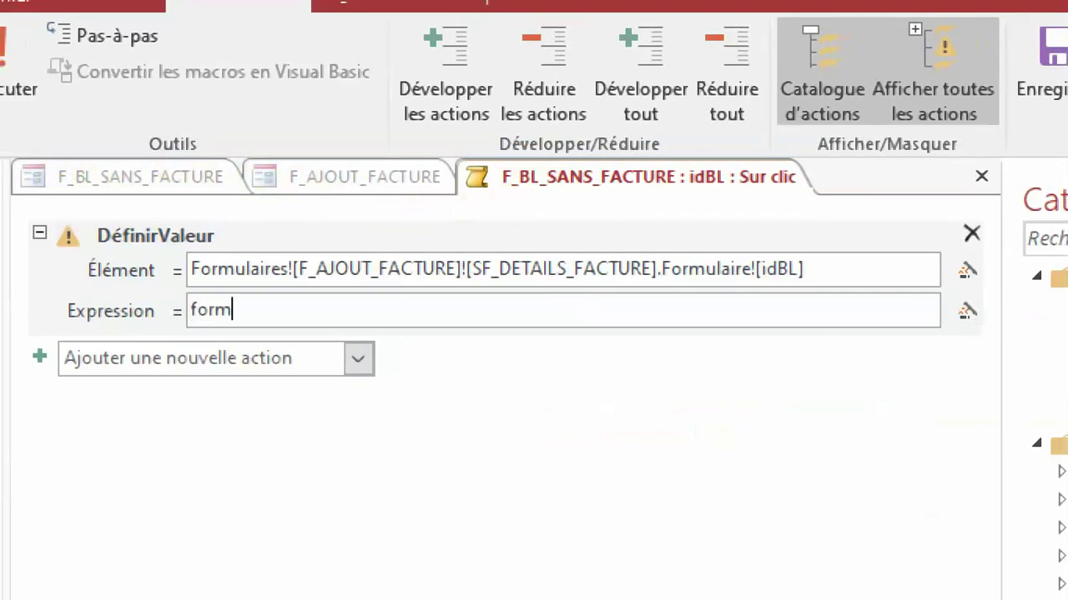
{"action": "type", "text": "orm"}
{"action": "double_click", "coordinate": [288, 553]}
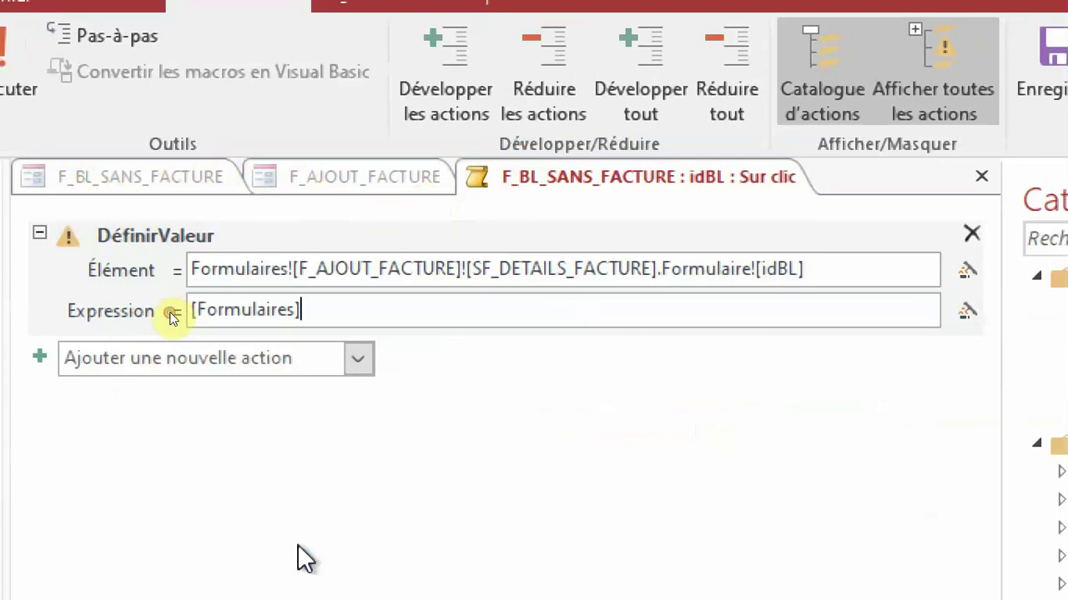
{"action": "type", "text": "!"}
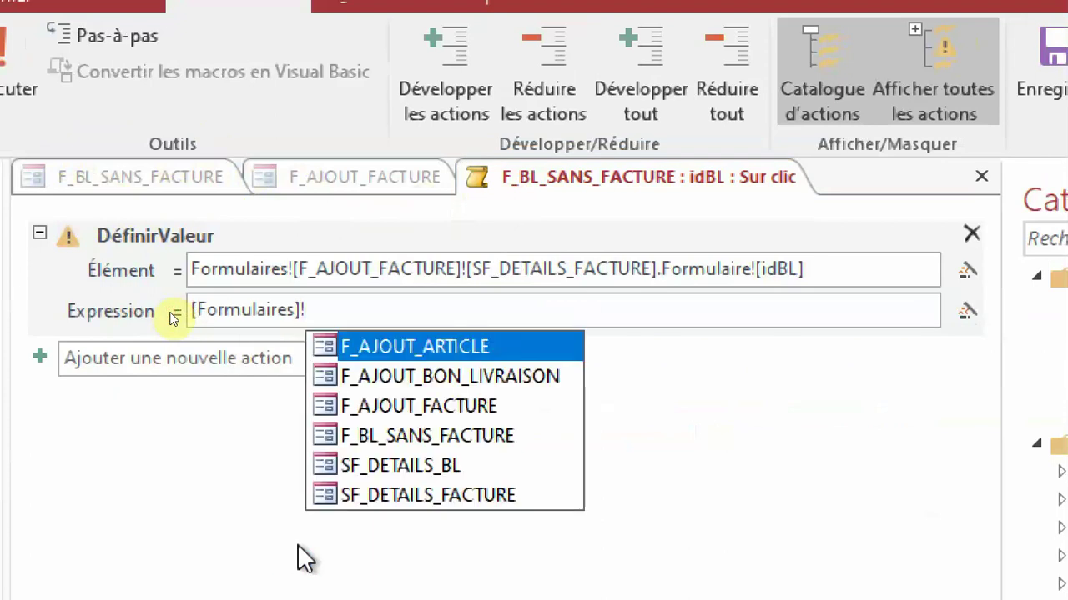
{"action": "type", "text": "f"}
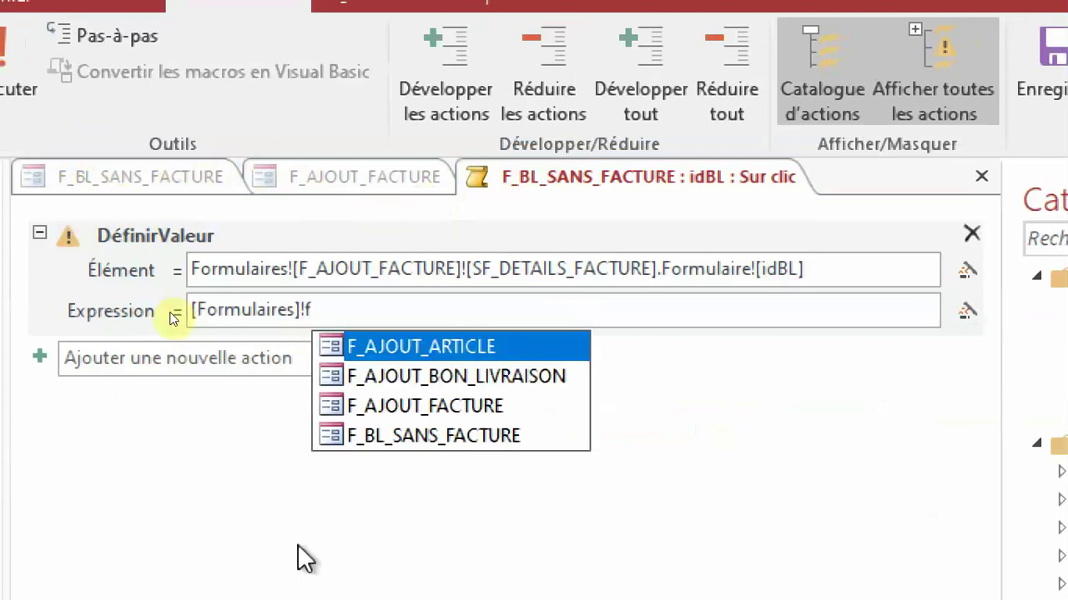
{"action": "left_click", "coordinate": [427, 435]}
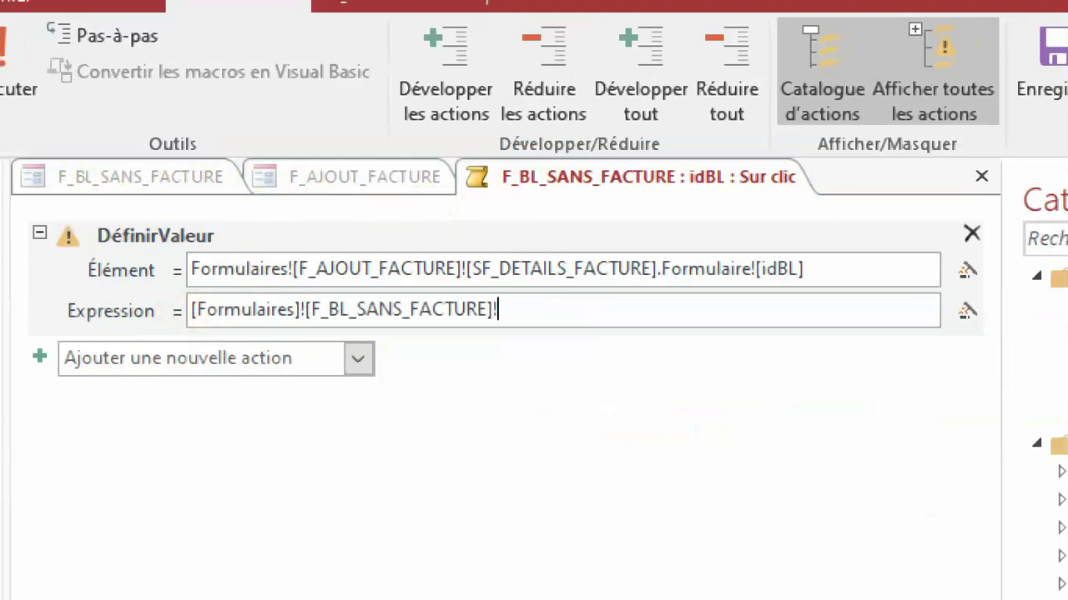
{"action": "type", "text": "!id"}
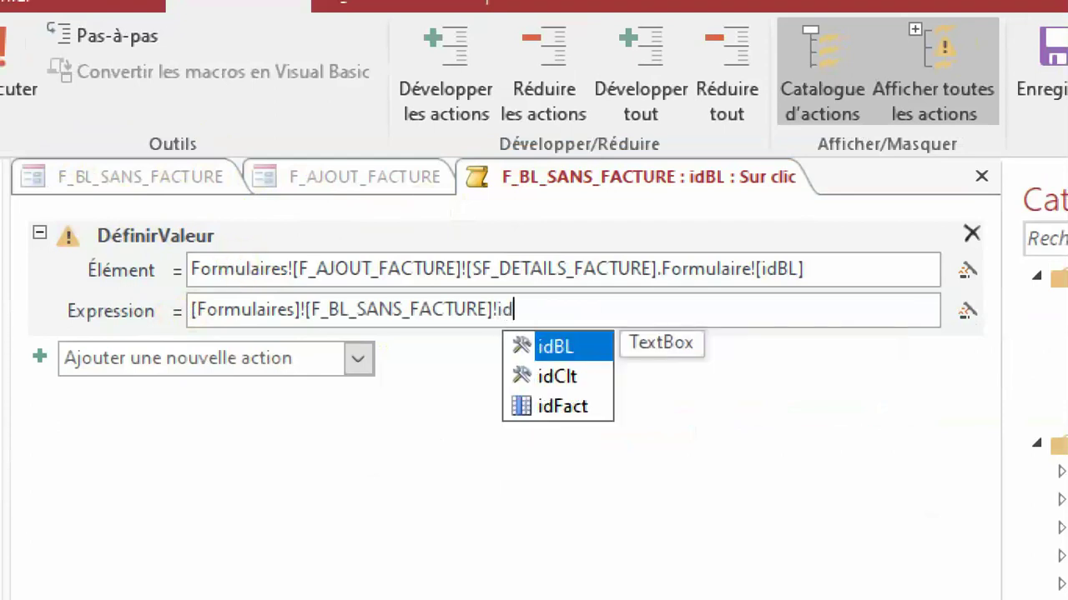
{"action": "left_click", "coordinate": [603, 351]}
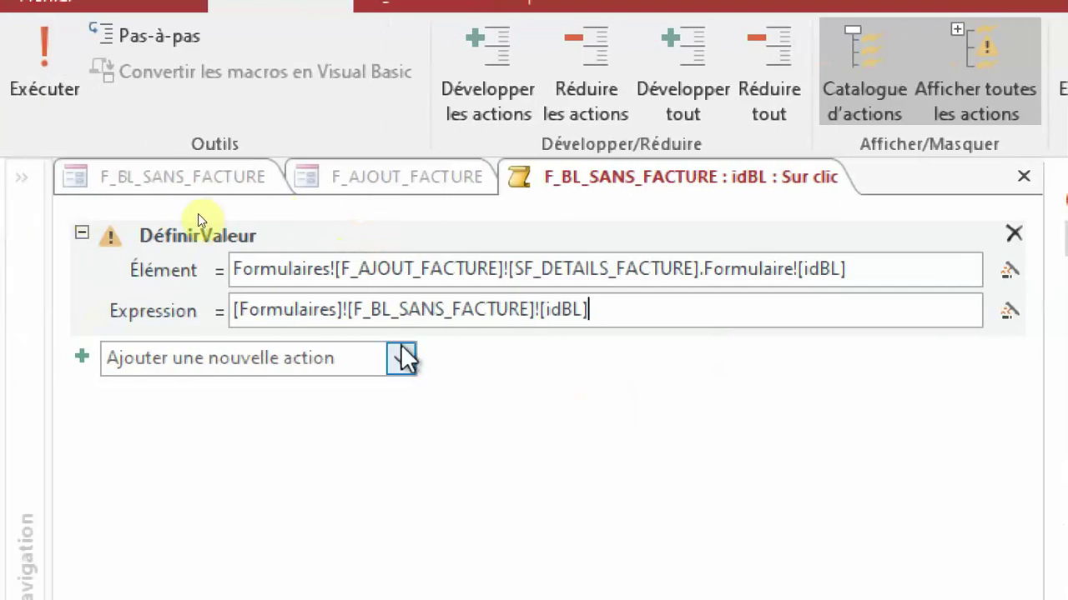
Step: Add a FermerFenêtre action below the DéfinirValeur action
{"action": "left_click", "coordinate": [401, 358]}
{"action": "scroll", "coordinate": [372, 447], "scroll_direction": "down", "scroll_amount": 4}
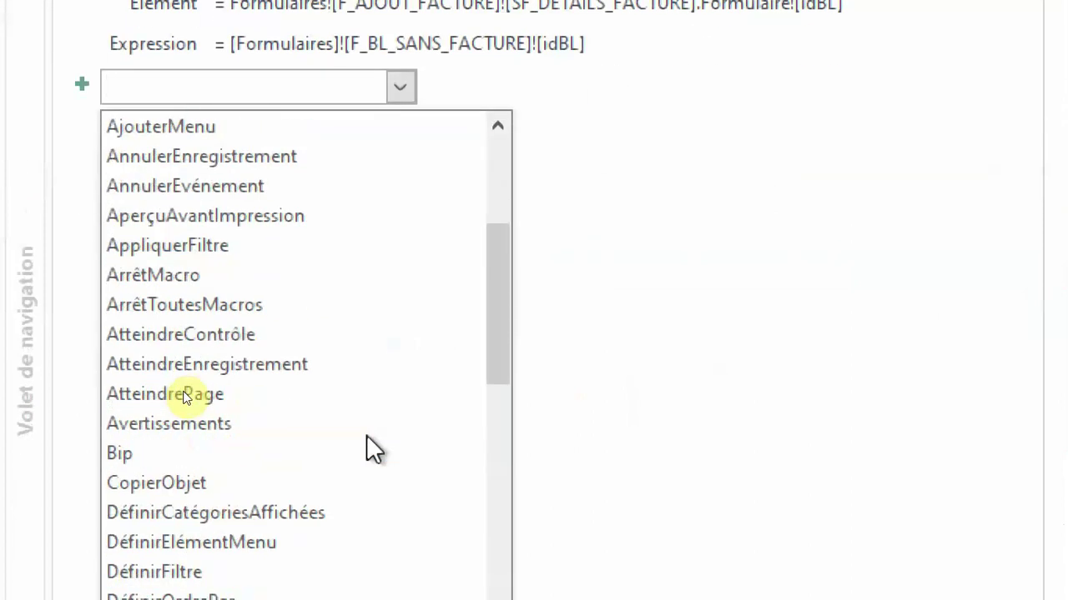
{"action": "scroll", "coordinate": [368, 437], "scroll_direction": "down", "scroll_amount": 11}
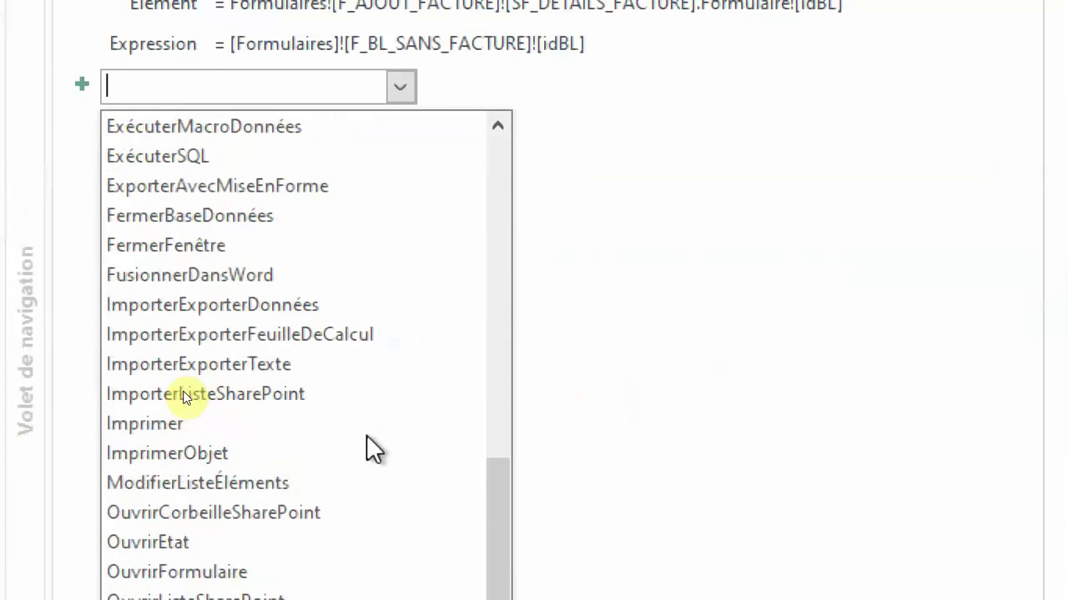
{"action": "scroll", "coordinate": [368, 437], "scroll_direction": "down", "scroll_amount": 6}
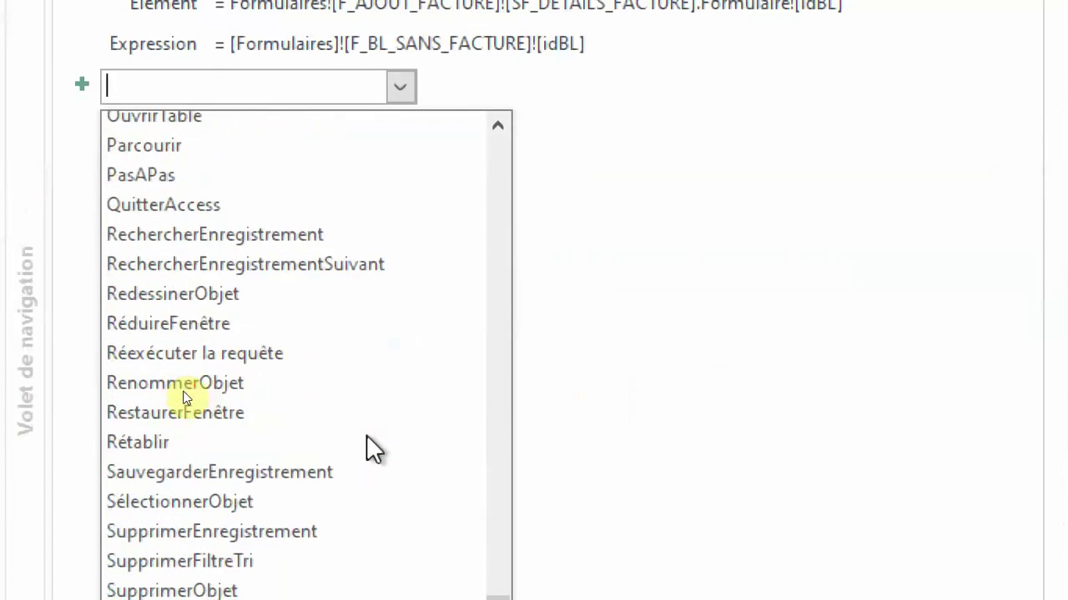
{"action": "scroll", "coordinate": [366, 435], "scroll_direction": "up", "scroll_amount": 8}
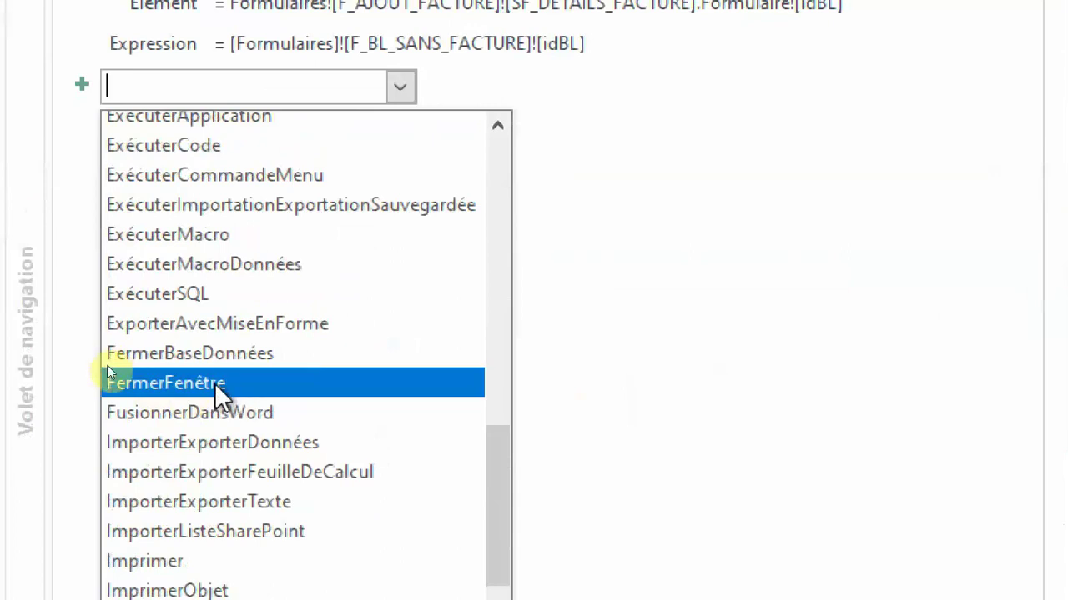
{"action": "left_click", "coordinate": [216, 382]}
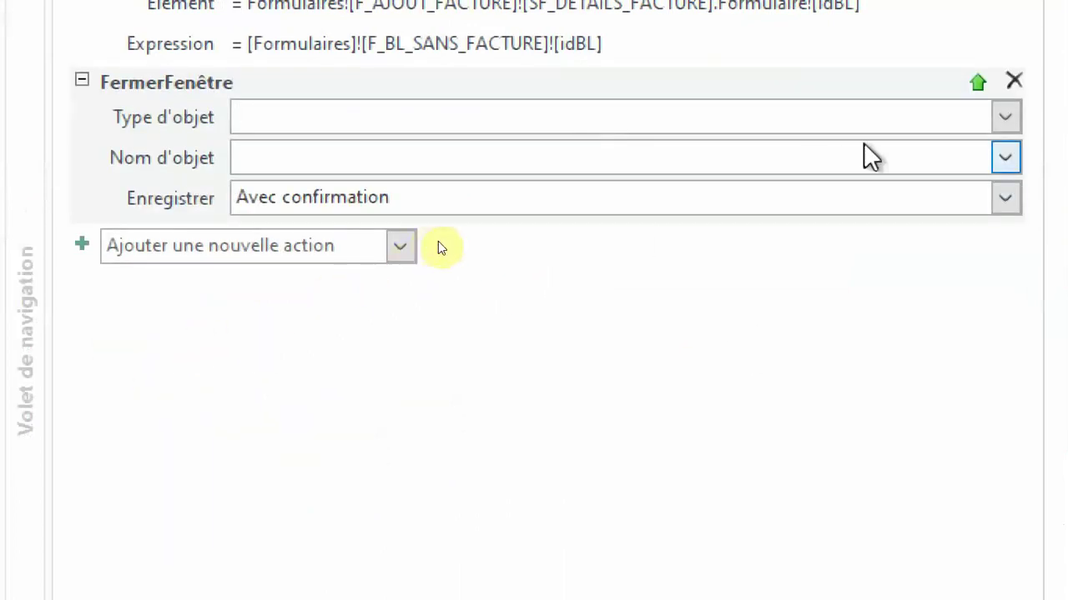
Step: Set the FermerFenêtre action's object type to Formulaire and its object name to F_BL_SANS_FACTURE
{"action": "left_click", "coordinate": [972, 130]}
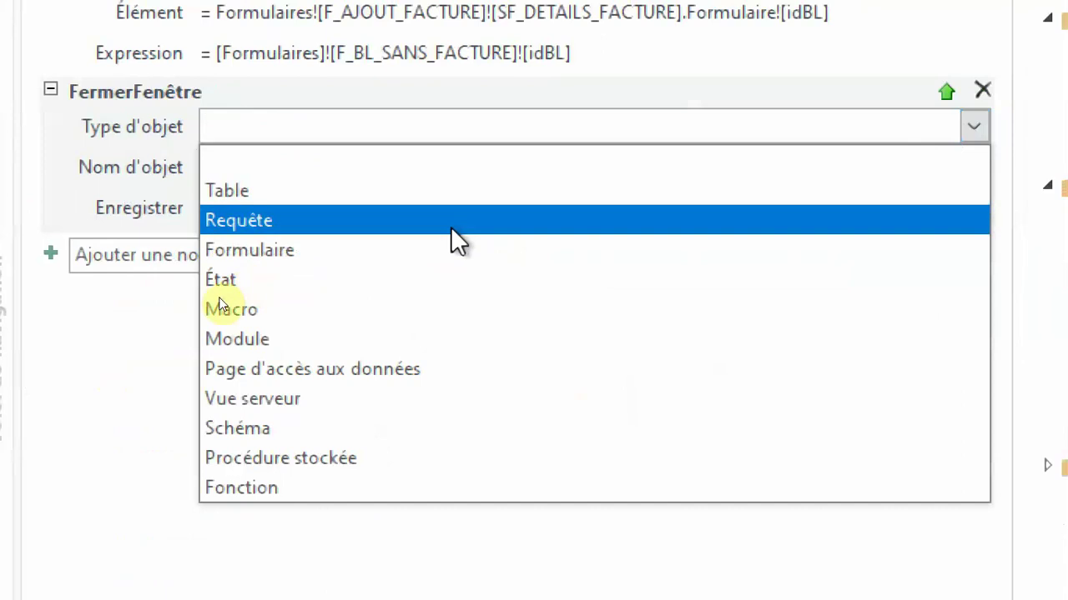
{"action": "left_click", "coordinate": [570, 250]}
{"action": "left_click", "coordinate": [974, 167]}
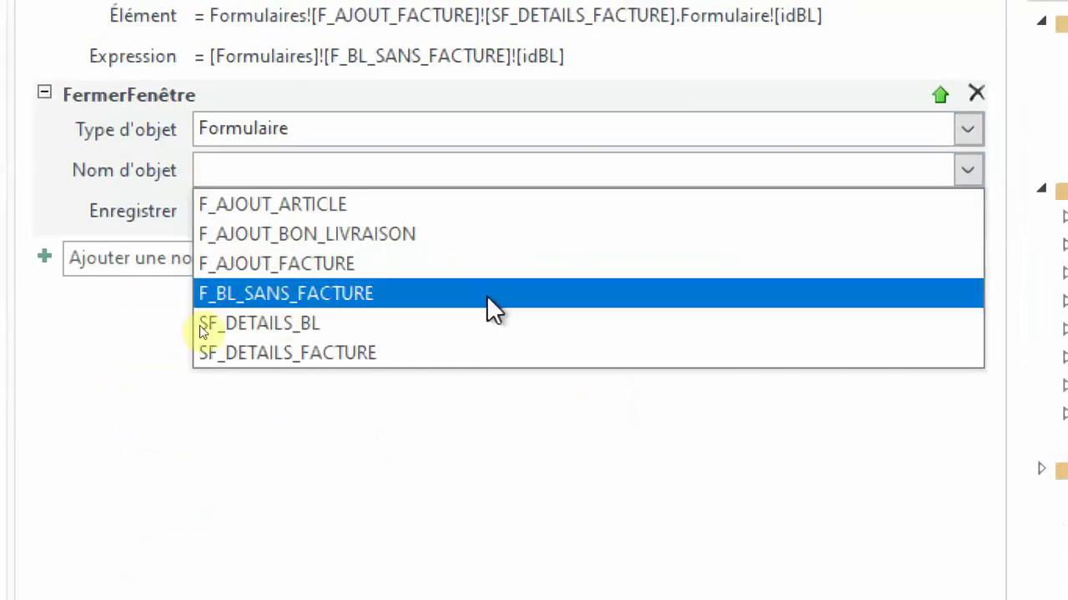
{"action": "left_click", "coordinate": [250, 292]}
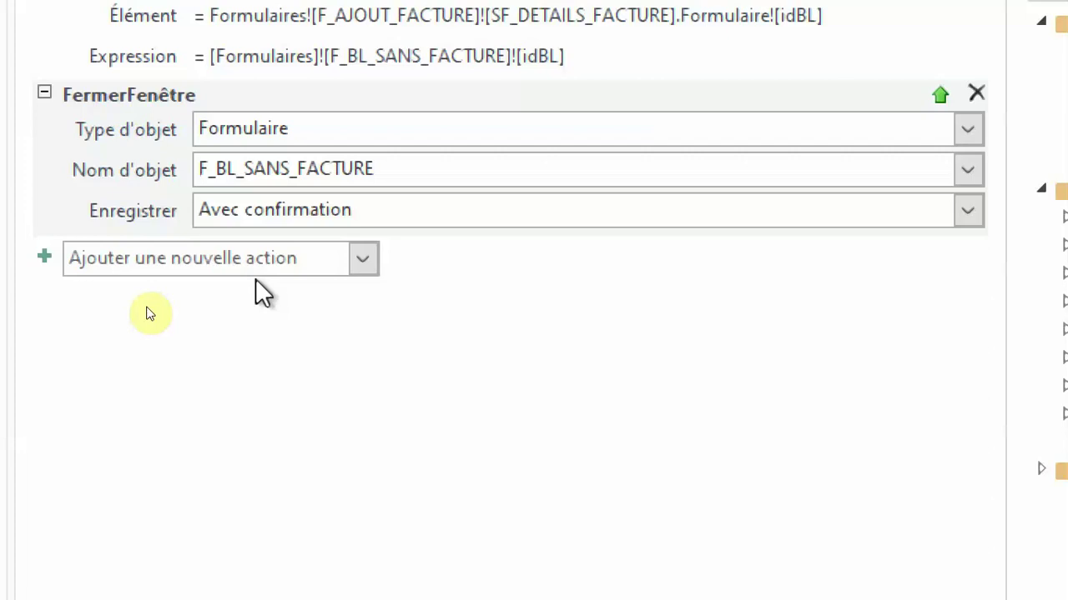
Step: Add an OuvrirFormulaire action below FermerFenêtre and set its form name to F_AJOUT_FACTURE
{"action": "left_click", "coordinate": [218, 261]}
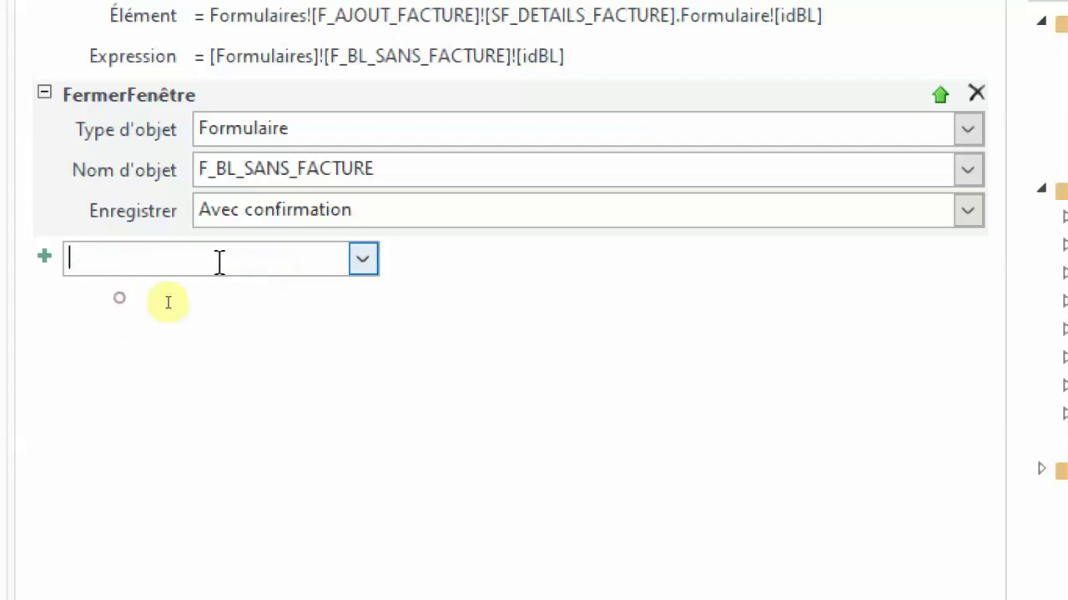
{"action": "left_click", "coordinate": [363, 259]}
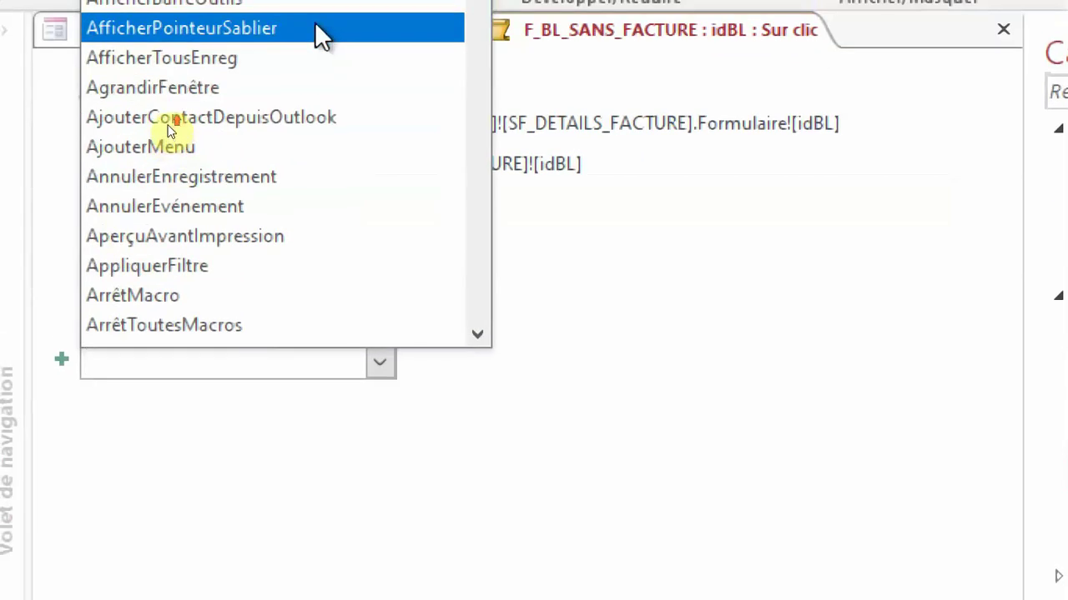
{"action": "scroll", "coordinate": [315, 25], "scroll_direction": "down", "scroll_amount": 14}
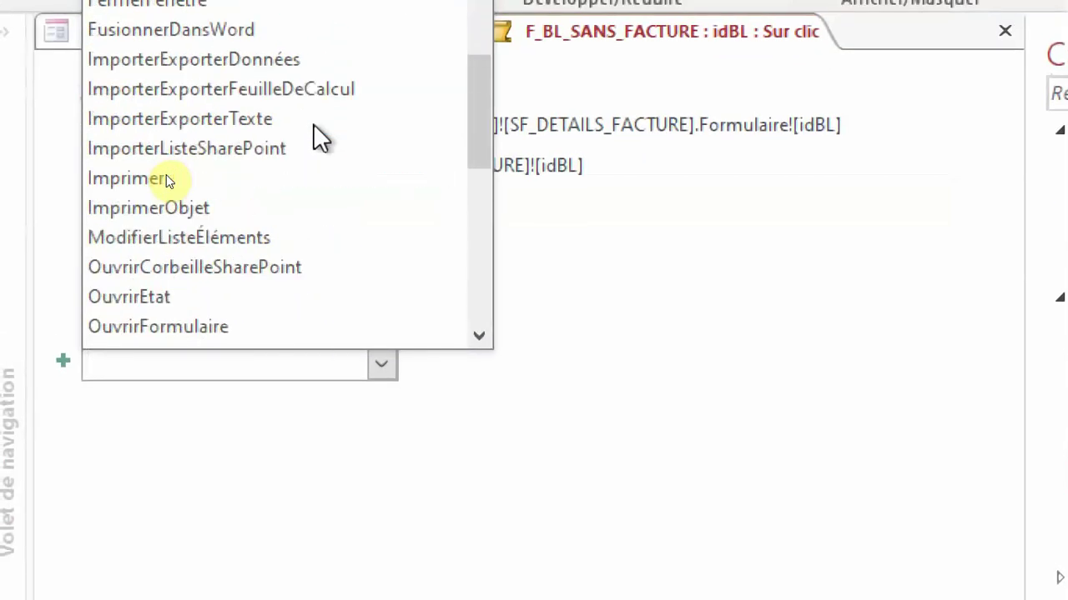
{"action": "scroll", "coordinate": [314, 125], "scroll_direction": "down", "scroll_amount": 1}
{"action": "left_click", "coordinate": [232, 242]}
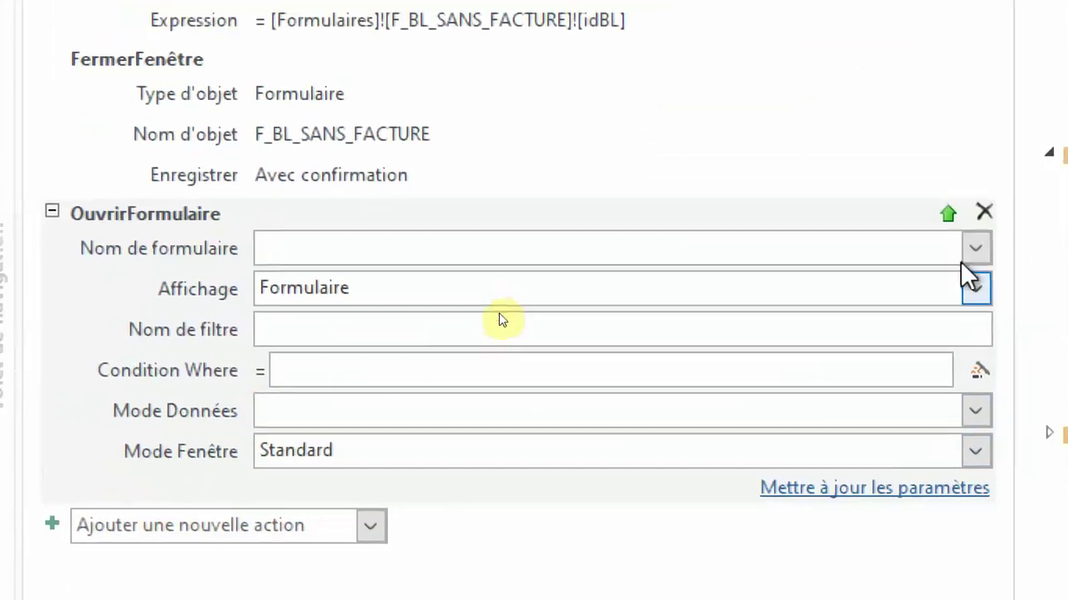
{"action": "left_click", "coordinate": [967, 255]}
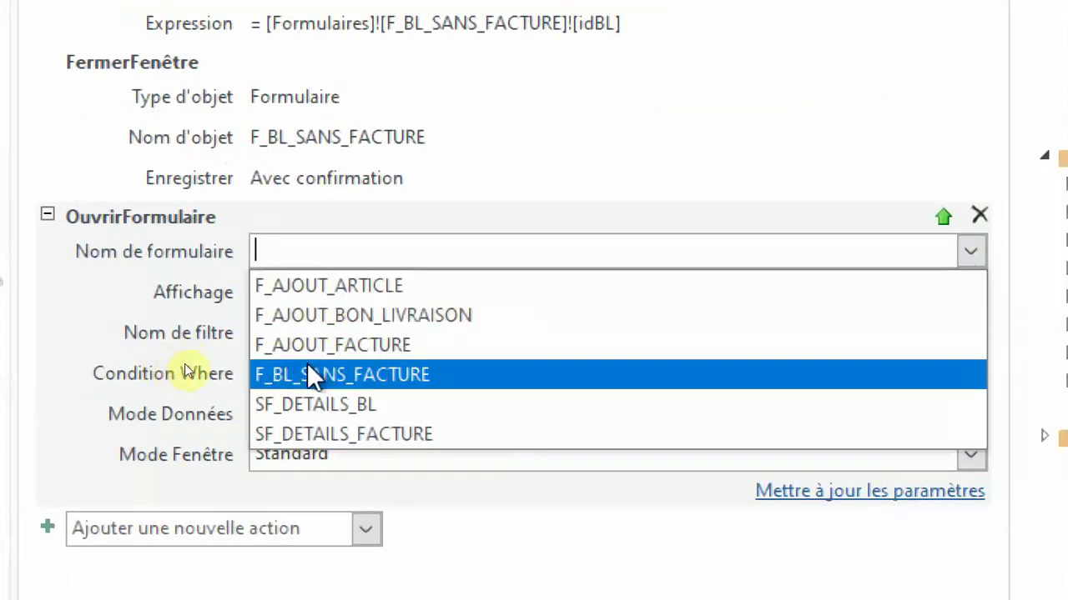
{"action": "left_click", "coordinate": [341, 348]}
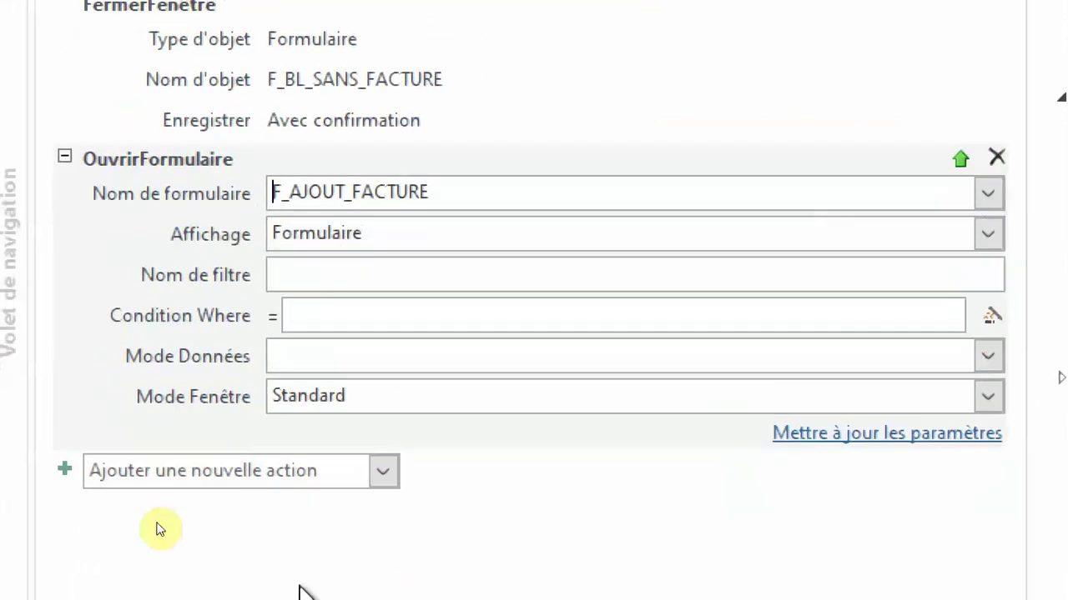
Step: Add an ExécuterCommandeMenu action with the Actualiser command, and save and close the idBL macro
{"action": "left_click", "coordinate": [251, 475]}
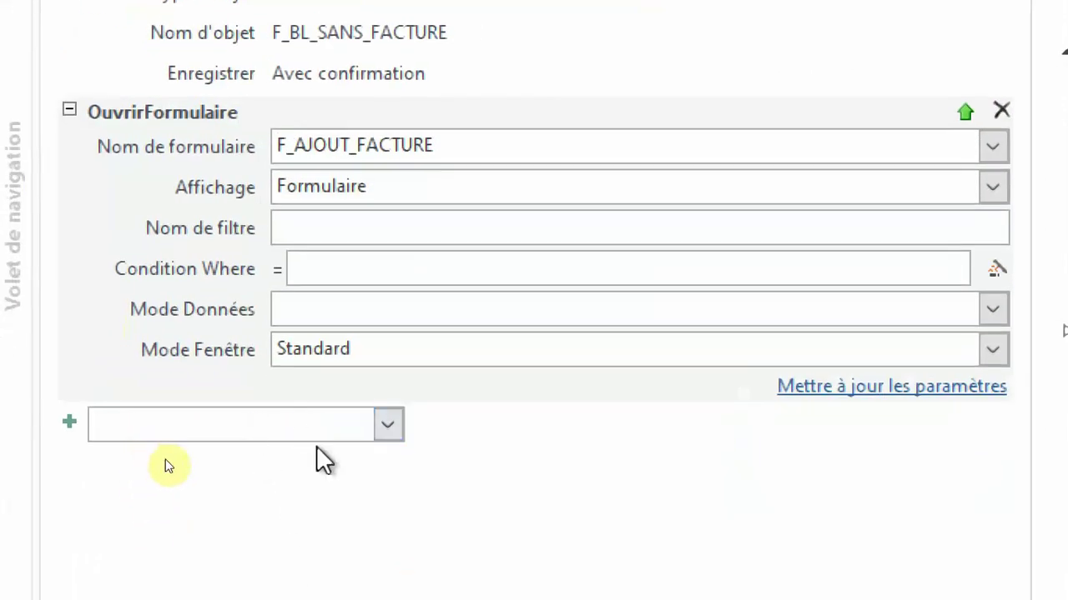
{"action": "left_click", "coordinate": [388, 426]}
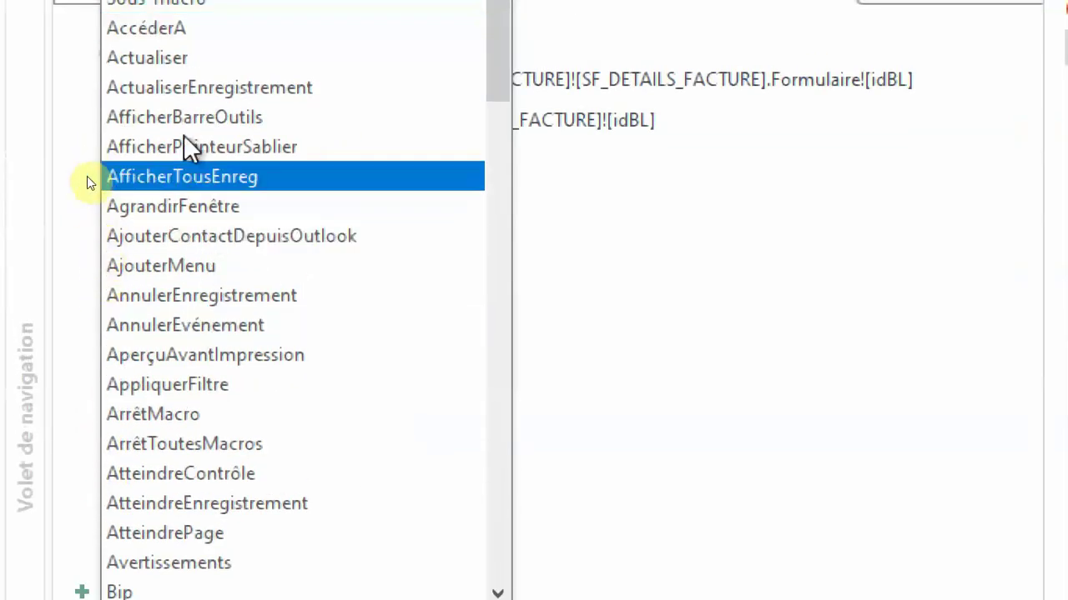
{"action": "left_click", "coordinate": [88, 180]}
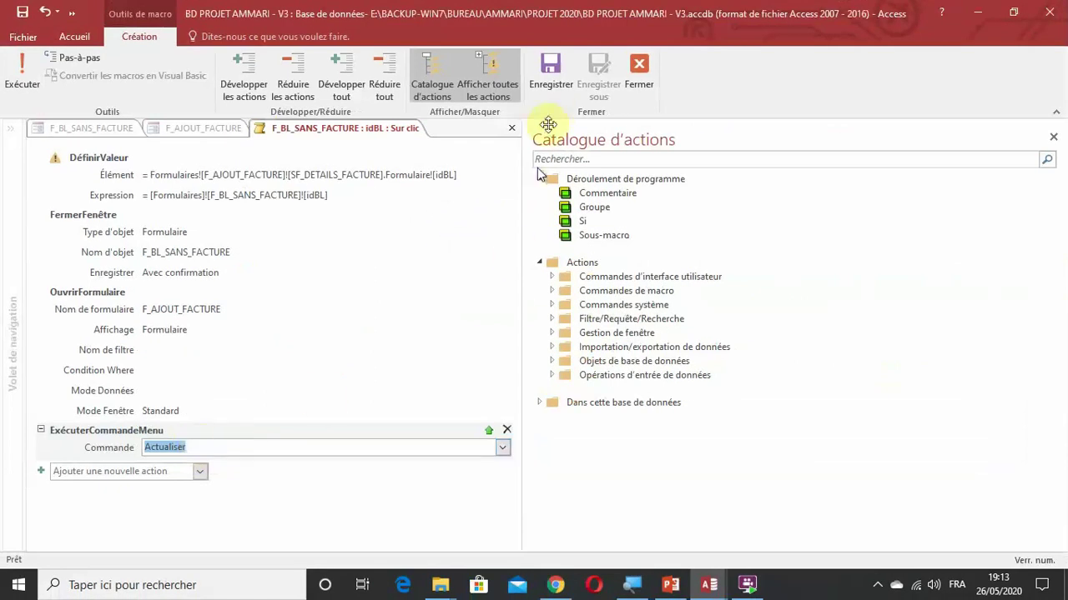
{"action": "left_click", "coordinate": [550, 88]}
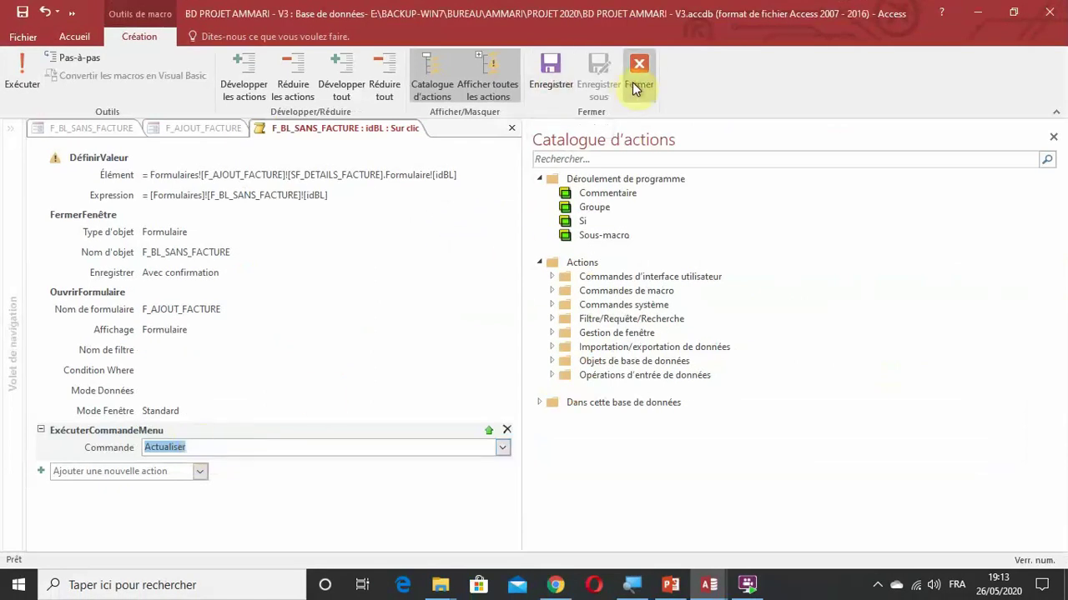
{"action": "left_click", "coordinate": [635, 82]}
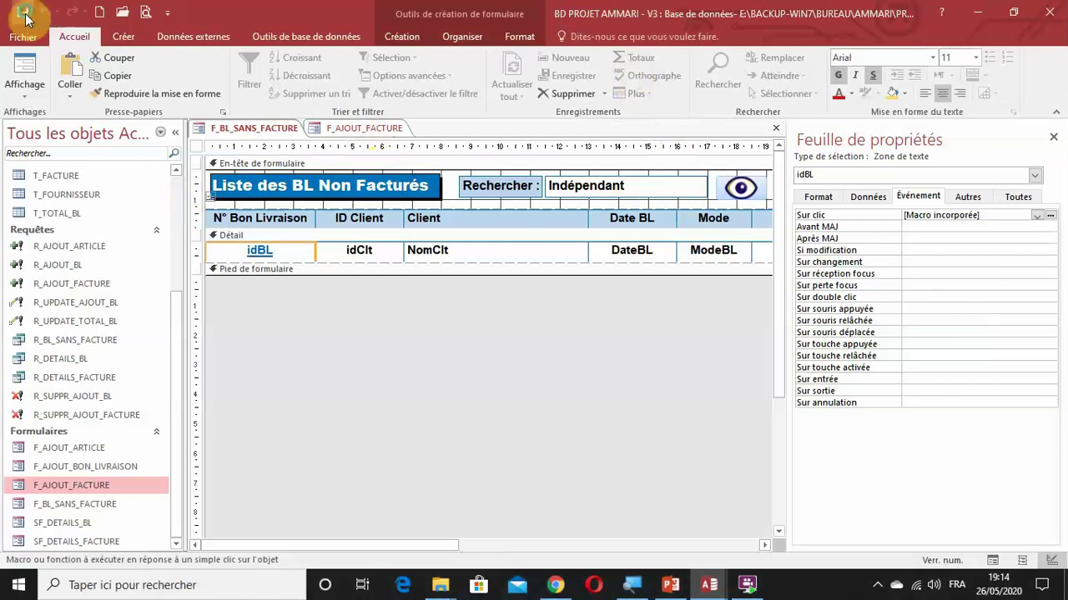
Step: Select the Sélectionner button in the invoice details subform on the Détails Facture page of the F_AJOUT_FACTURE form
{"action": "left_click", "coordinate": [342, 131]}
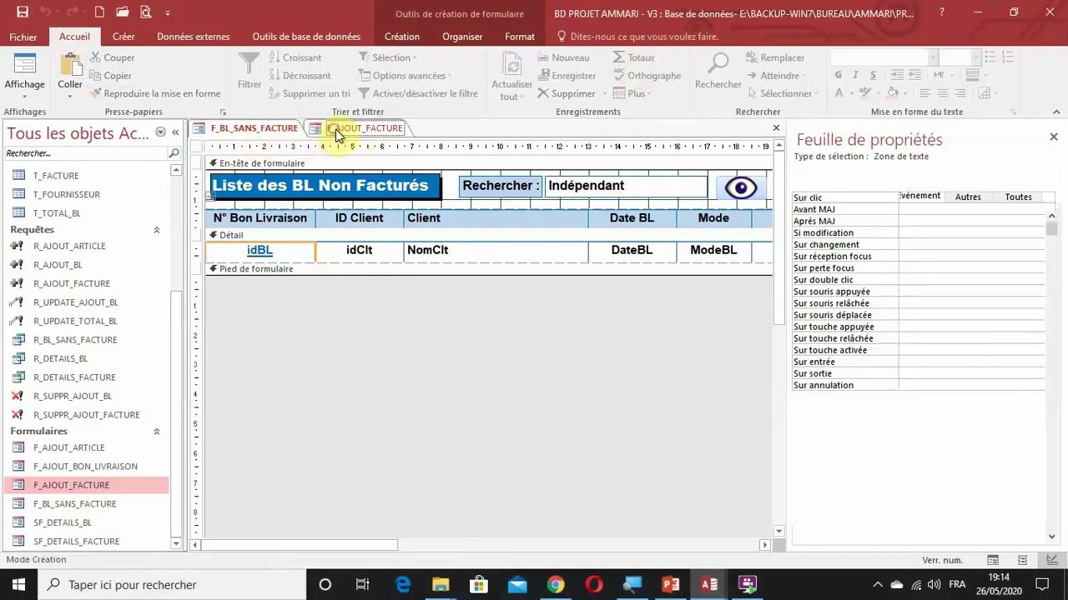
{"action": "left_click", "coordinate": [333, 263]}
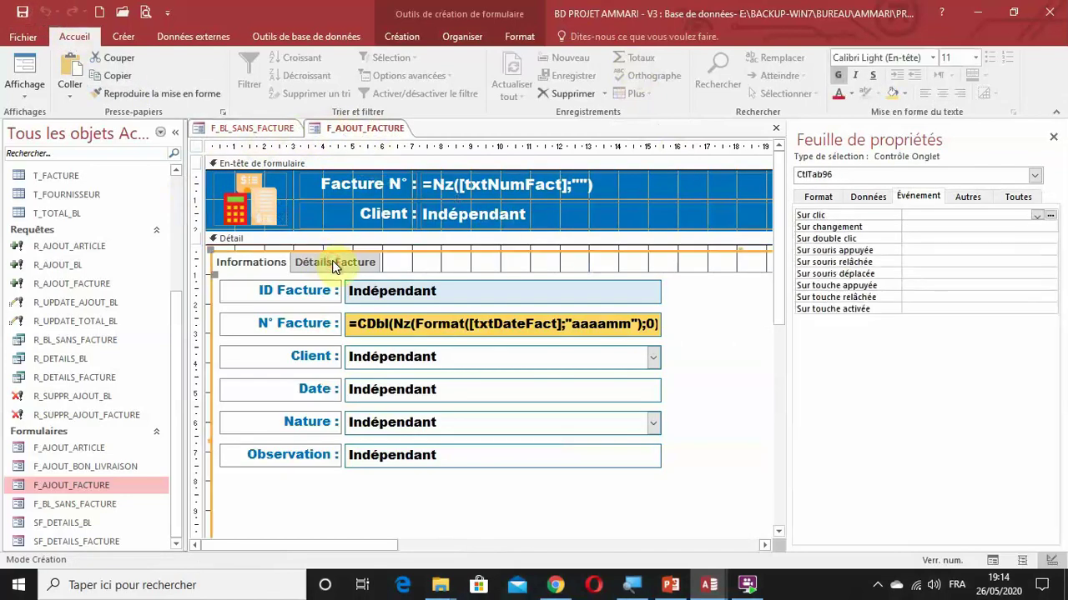
{"action": "left_click", "coordinate": [175, 132]}
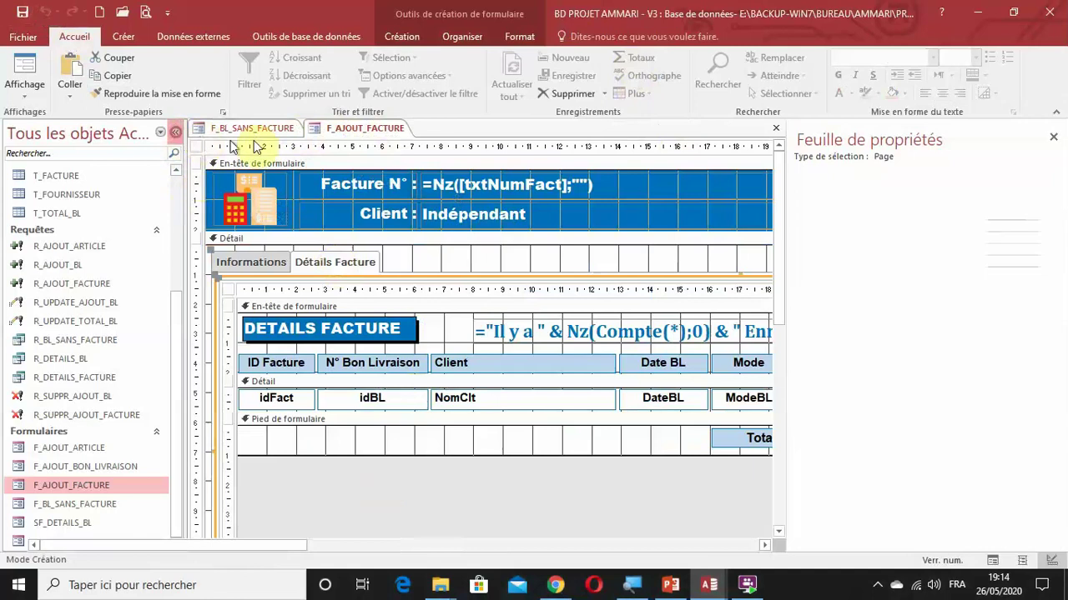
{"action": "left_click_drag", "start_coordinate": [286, 546], "coordinate": [538, 545]}
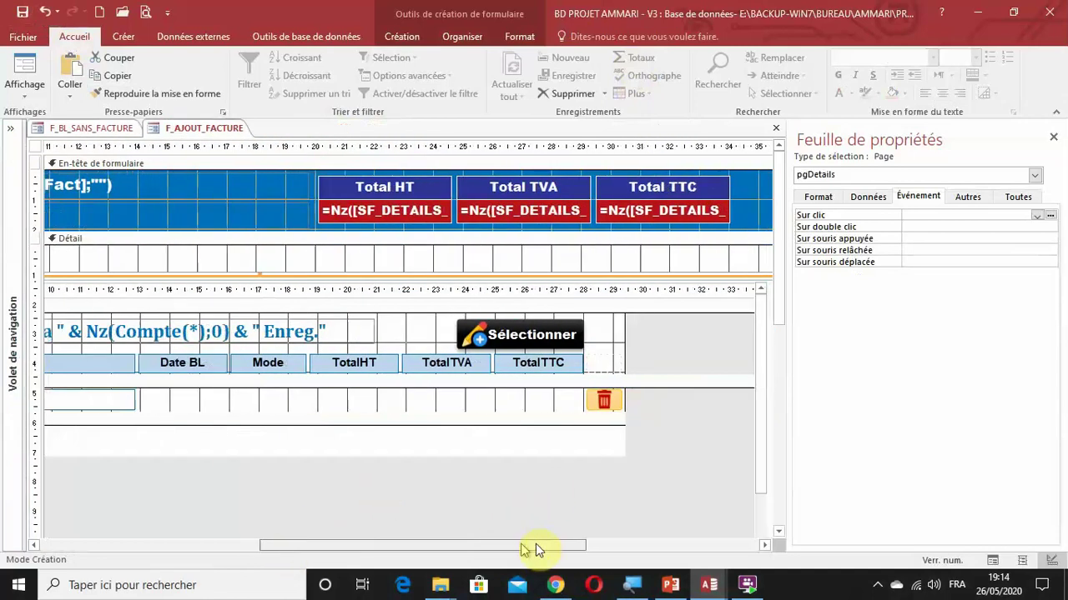
{"action": "left_click", "coordinate": [464, 336]}
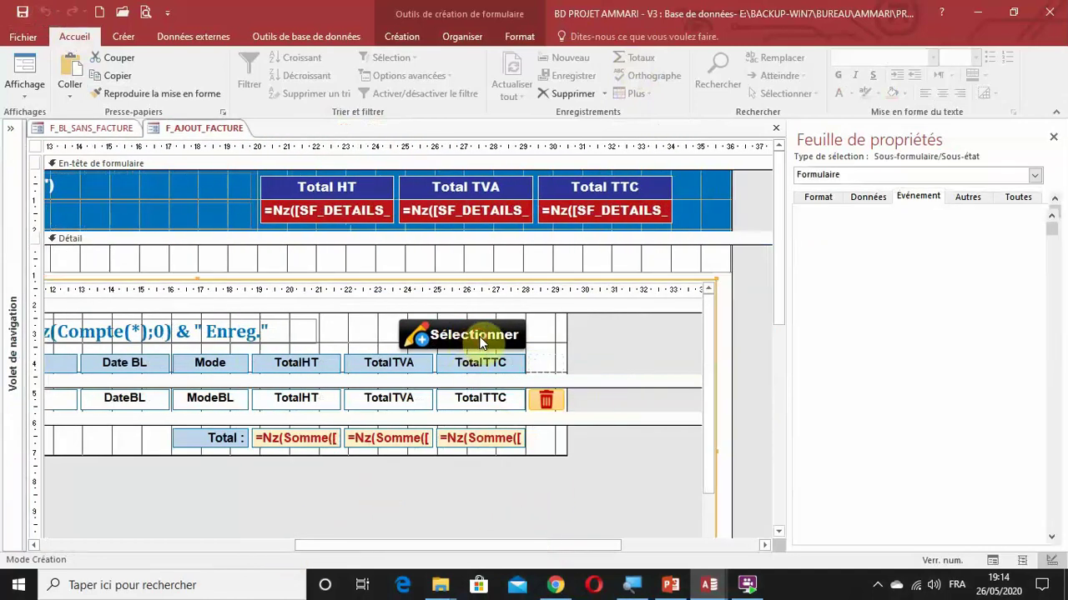
{"action": "left_click", "coordinate": [481, 342]}
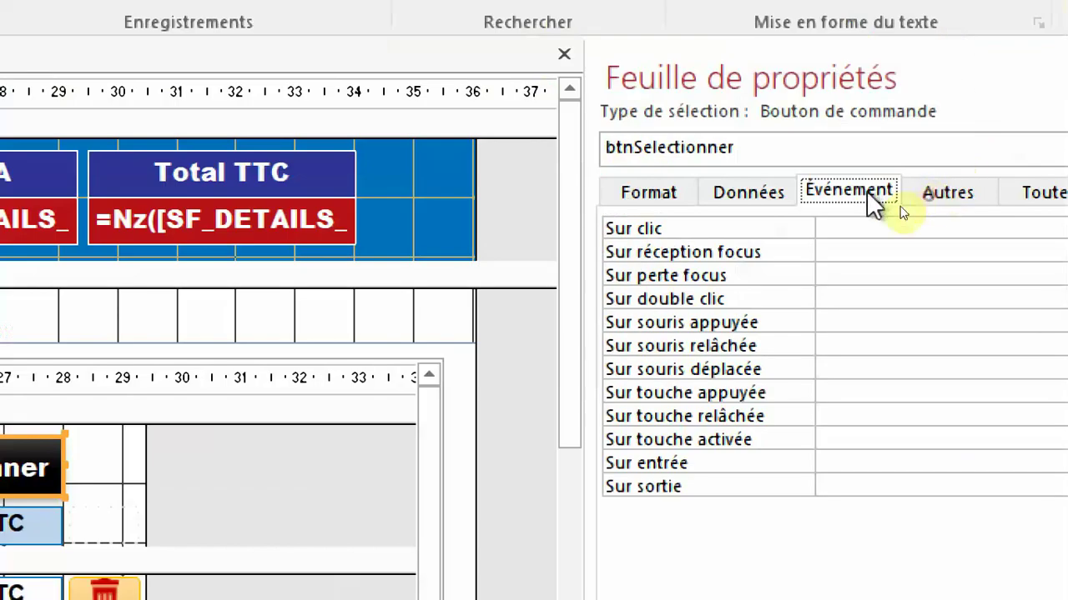
Step: Open the macro builder for the Sur clic event of the Sélectionner button
{"action": "left_click", "coordinate": [863, 191]}
{"action": "left_click", "coordinate": [926, 225]}
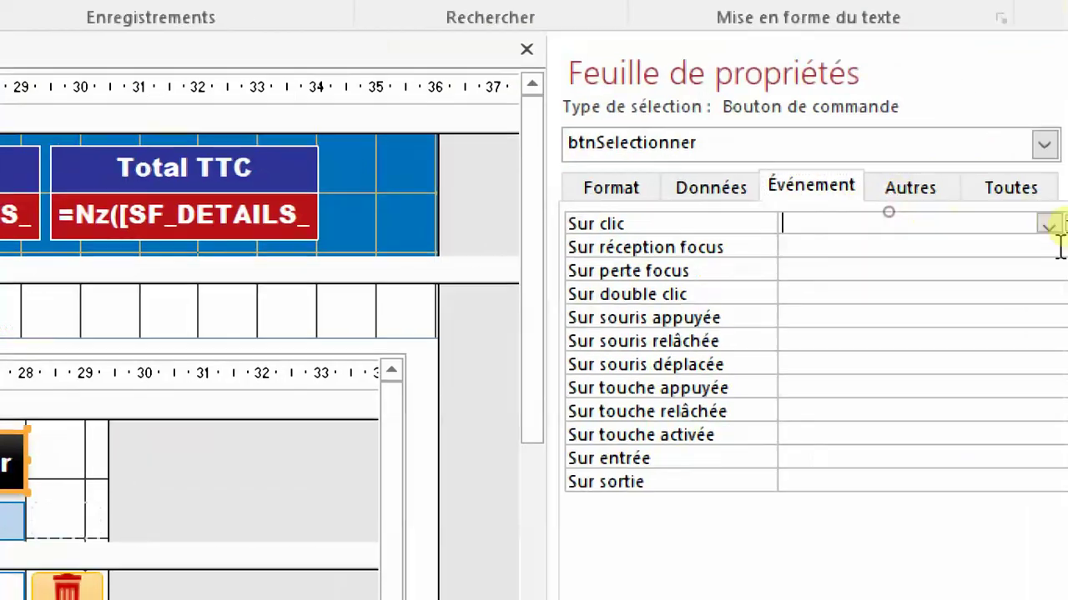
{"action": "left_click", "coordinate": [1067, 224]}
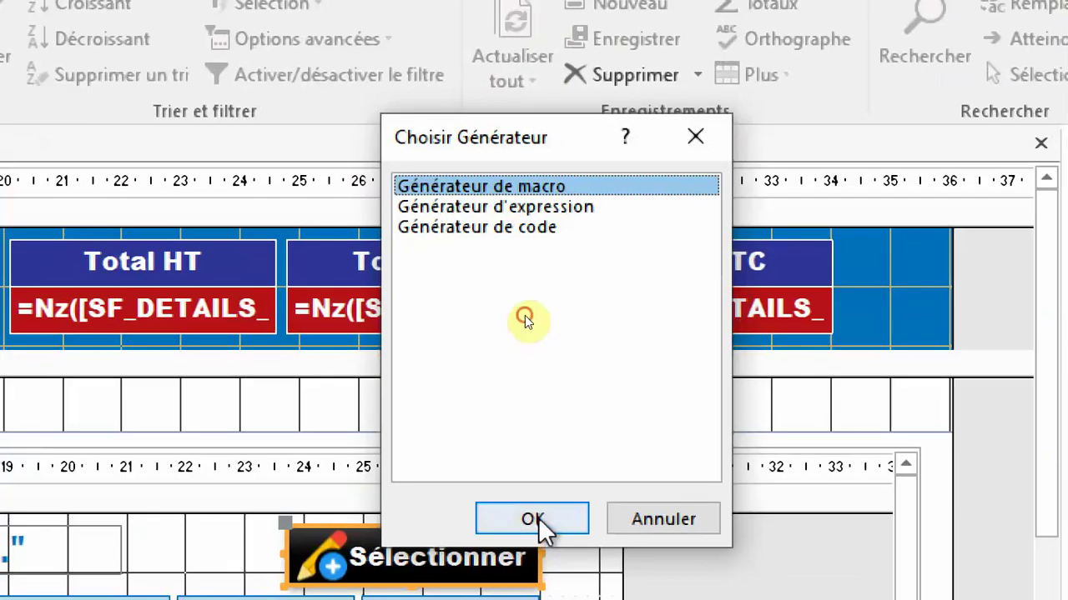
{"action": "key", "text": "Return"}
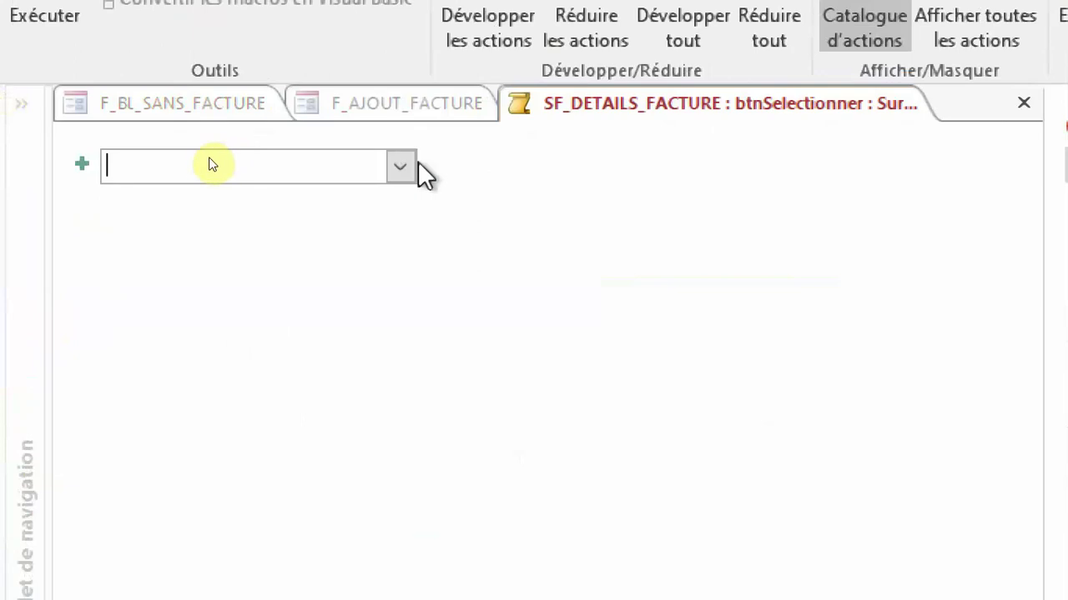
Step: Add an AtteindreEnregistrement action to the btnSelectionner macro with its Enregistrement argument set to Nouveau
{"action": "left_click", "coordinate": [407, 164]}
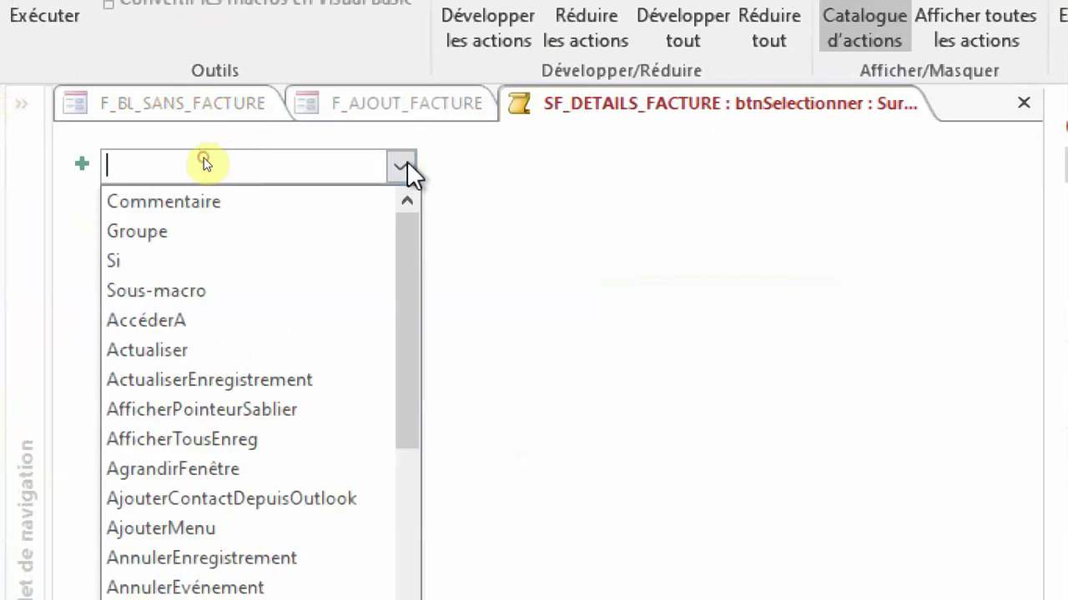
{"action": "scroll", "coordinate": [304, 560], "scroll_direction": "down", "scroll_amount": 1}
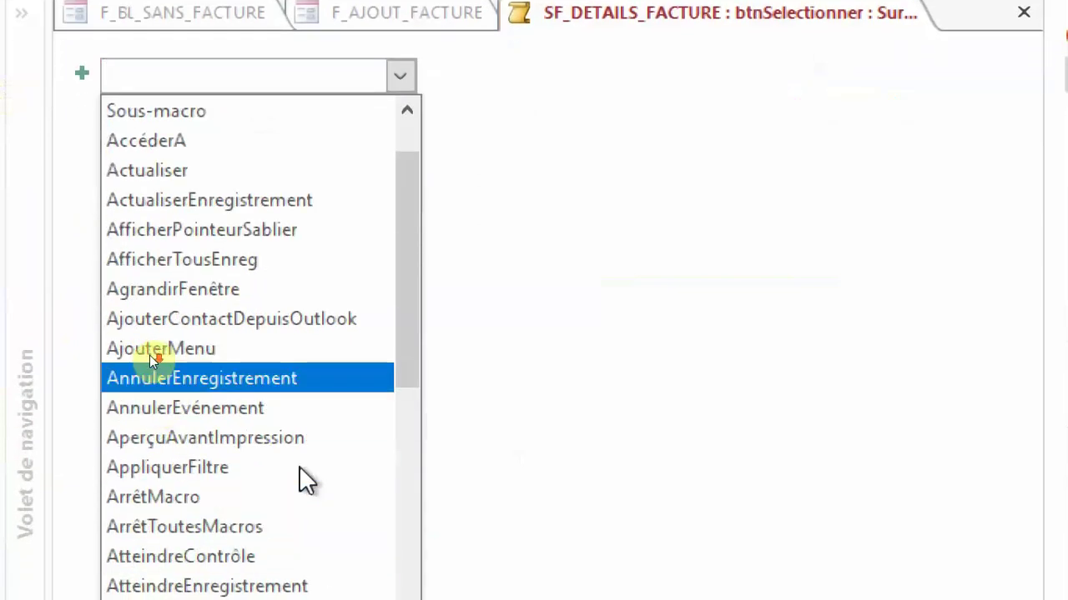
{"action": "scroll", "coordinate": [300, 466], "scroll_direction": "down", "scroll_amount": 2}
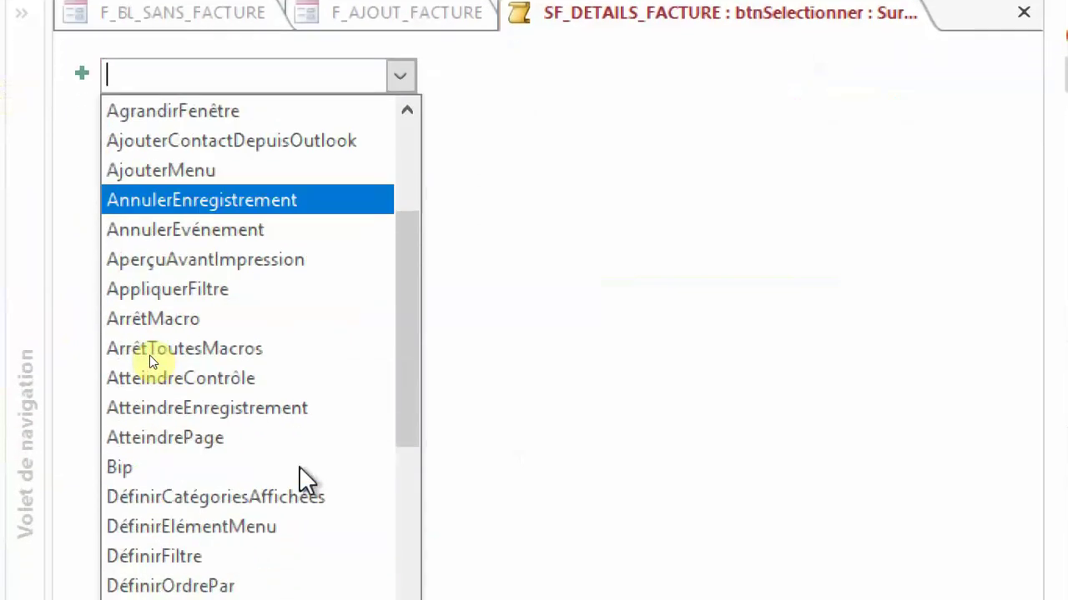
{"action": "left_click", "coordinate": [233, 410]}
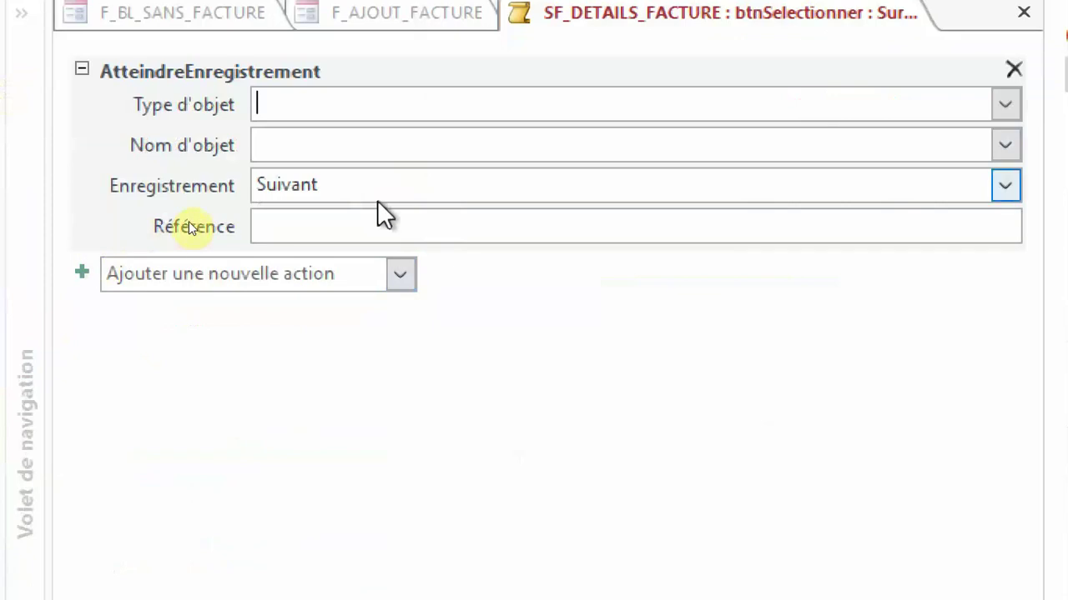
{"action": "mouse_move", "coordinate": [381, 198]}
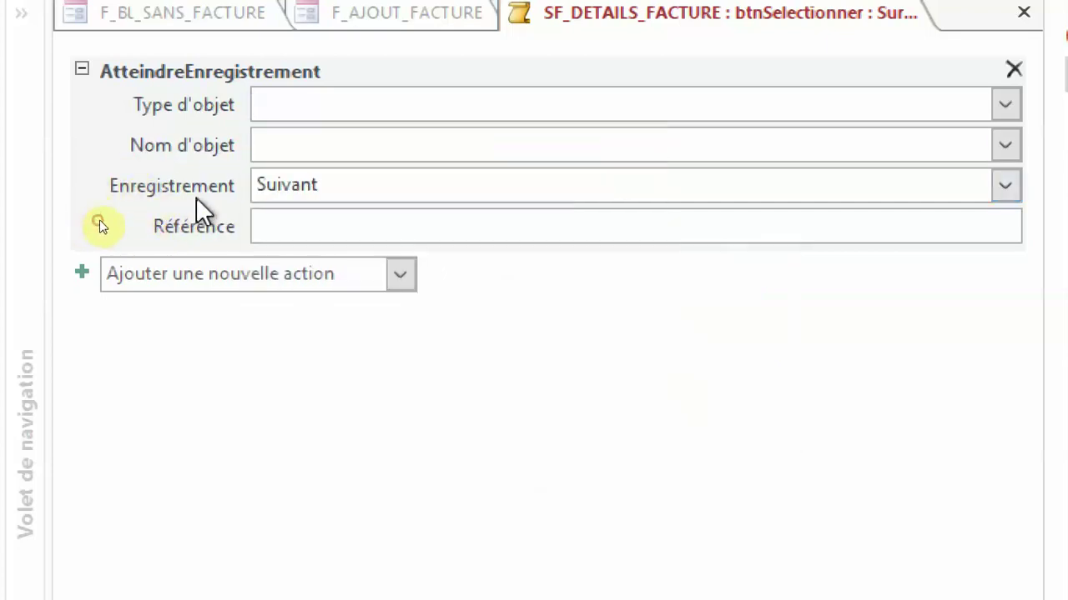
{"action": "left_click", "coordinate": [1004, 189]}
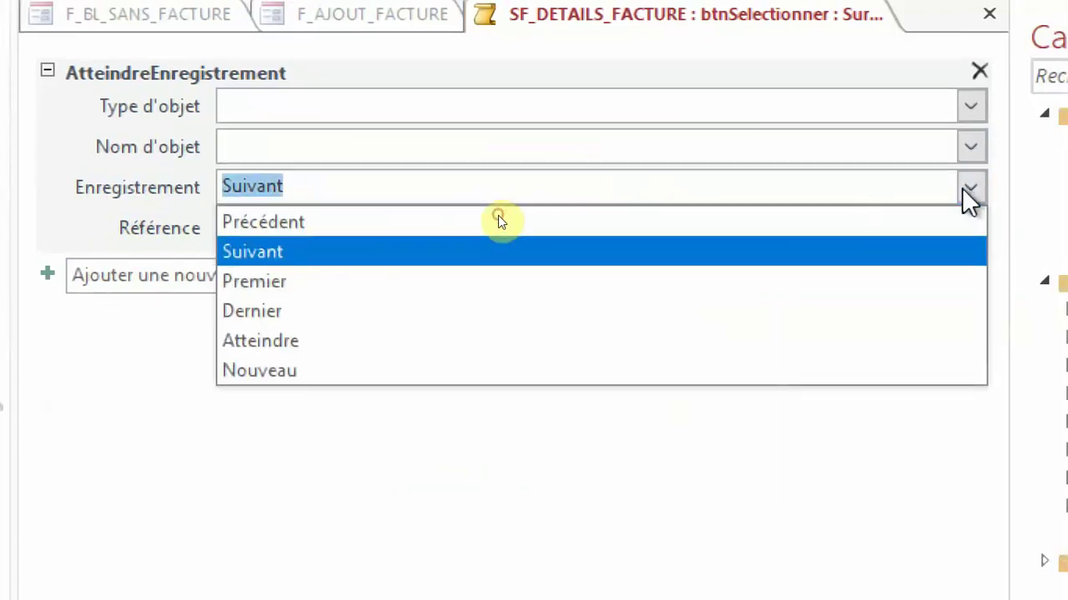
{"action": "left_click", "coordinate": [323, 370]}
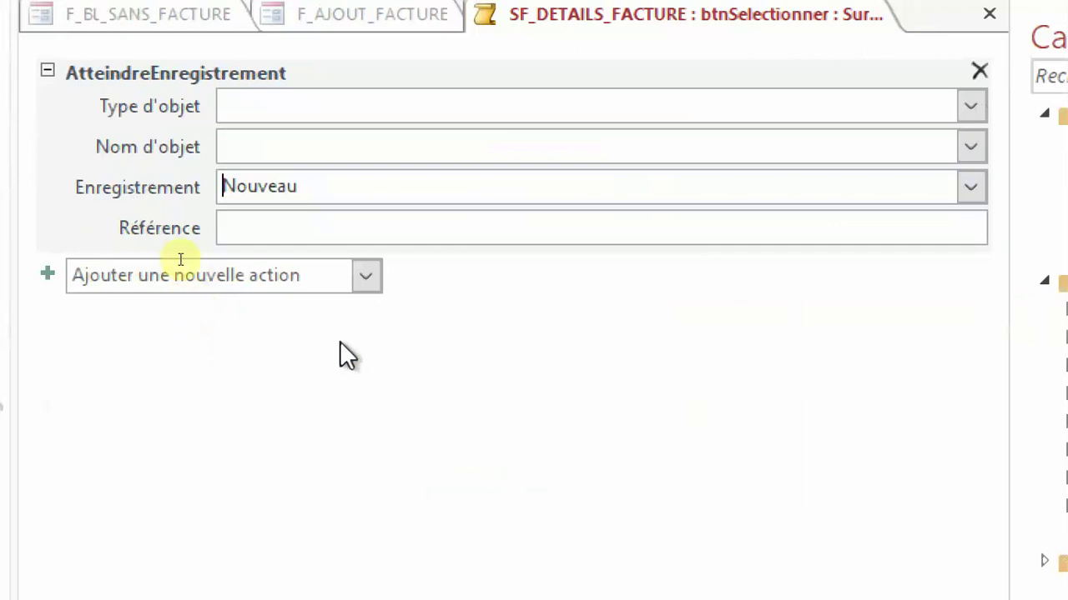
Step: Add an OuvrirFormulaire action below the AtteindreEnregistrement action
{"action": "left_click", "coordinate": [235, 274]}
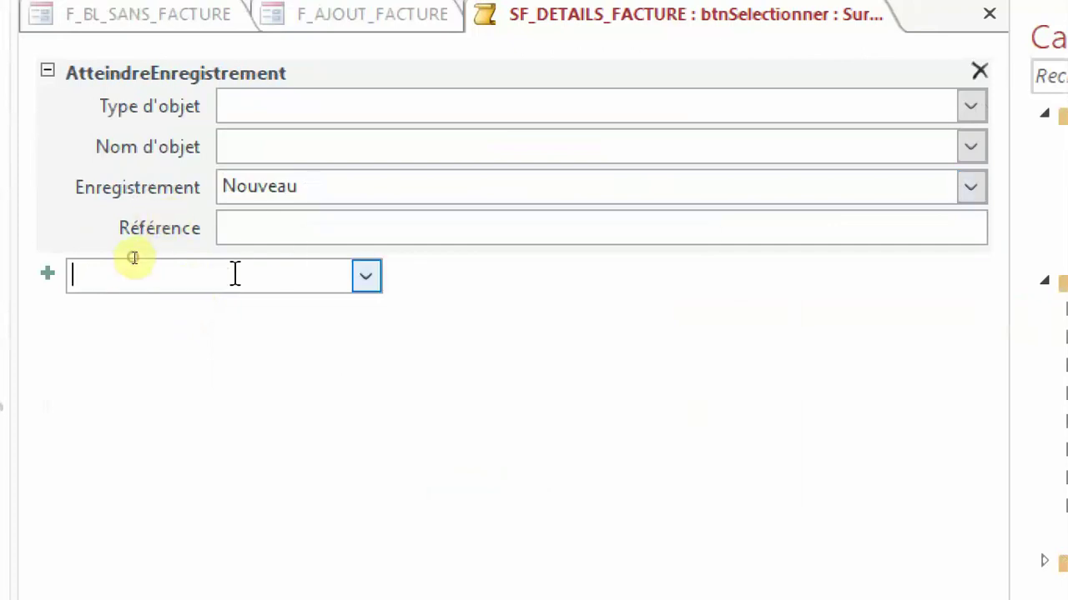
{"action": "left_click", "coordinate": [365, 278]}
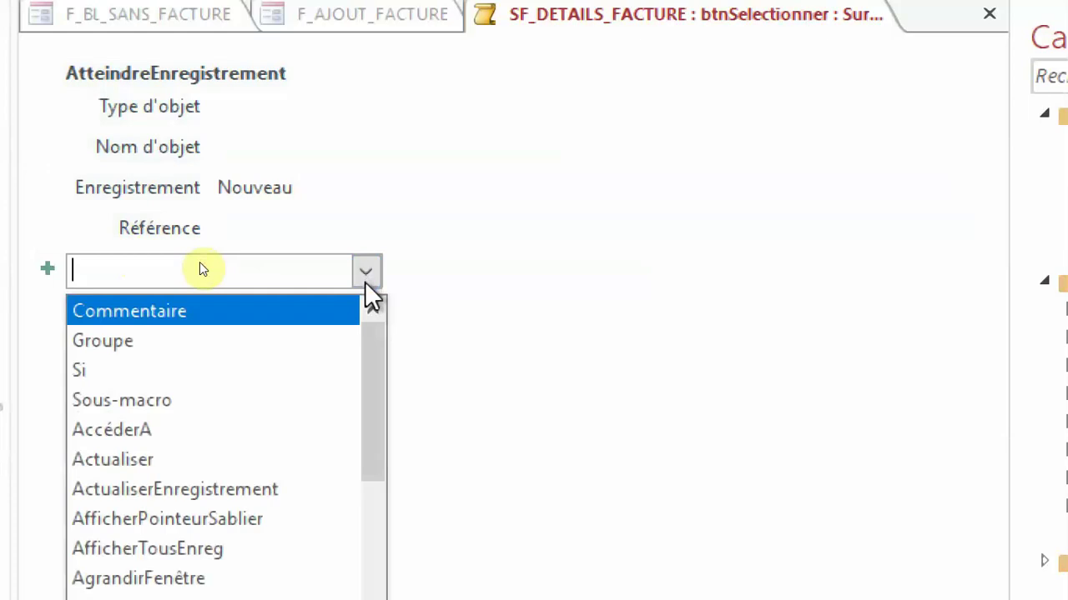
{"action": "scroll", "coordinate": [219, 413], "scroll_direction": "down", "scroll_amount": 6}
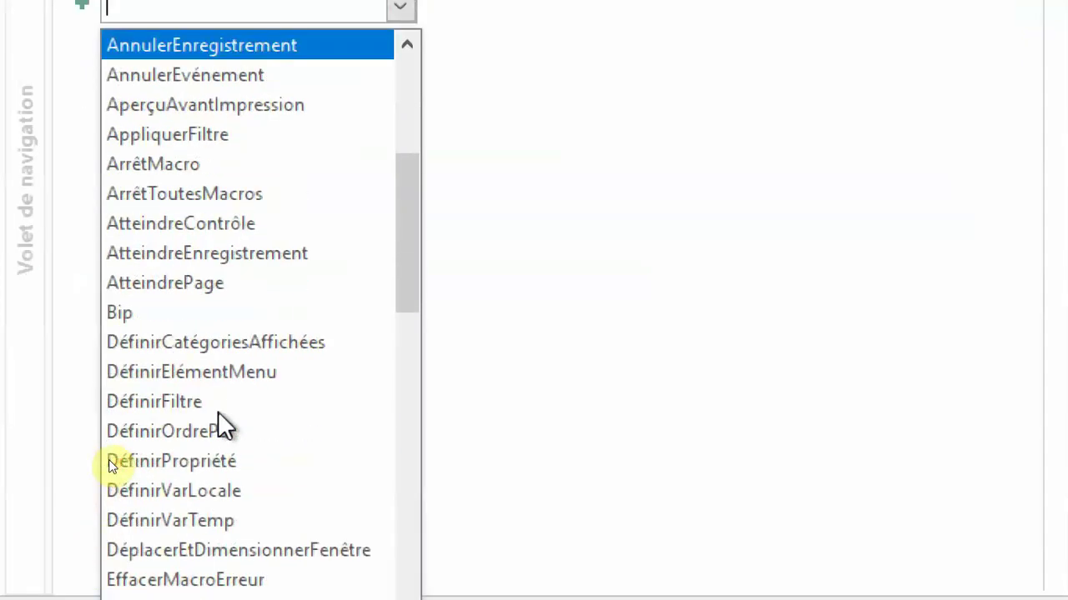
{"action": "scroll", "coordinate": [217, 411], "scroll_direction": "down", "scroll_amount": 6}
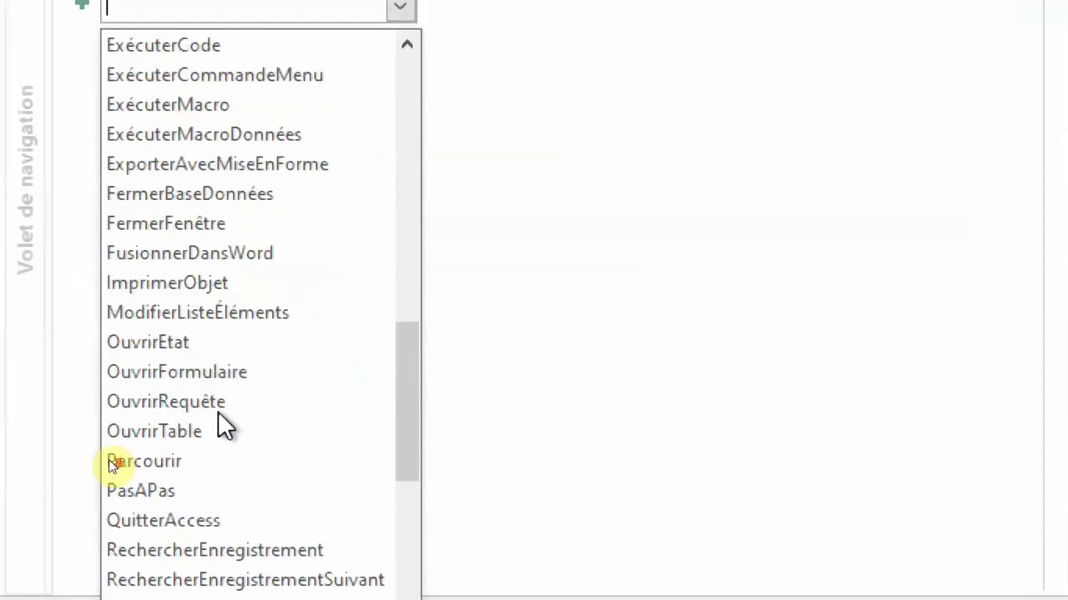
{"action": "left_click", "coordinate": [230, 381]}
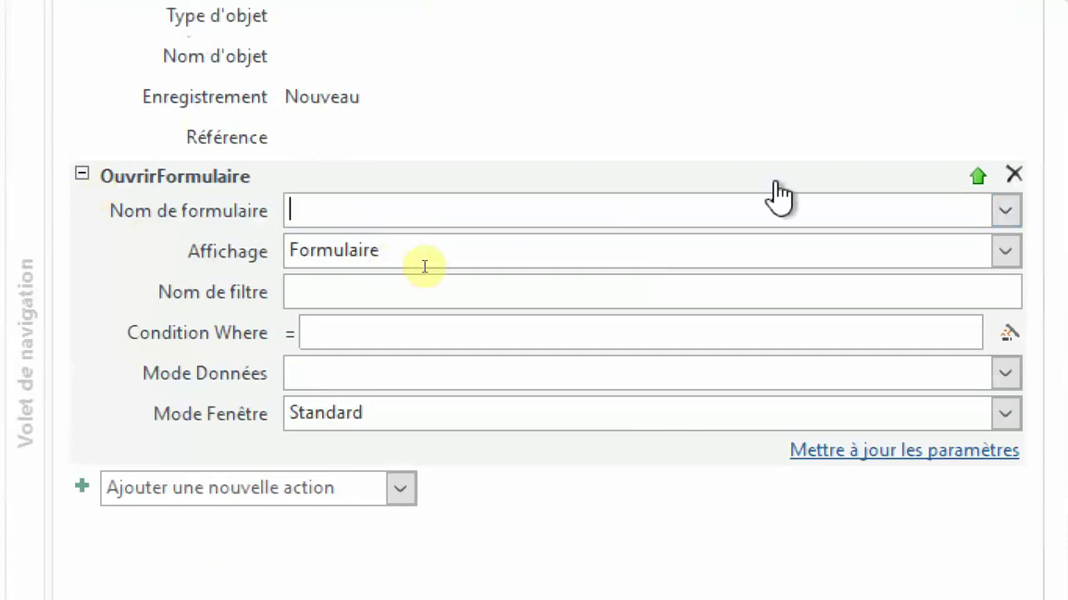
Step: Set the OuvrirFormulaire action's form name to F_BL_SANS_FACTURE and close the btnSelectionner macro
{"action": "left_click", "coordinate": [967, 197]}
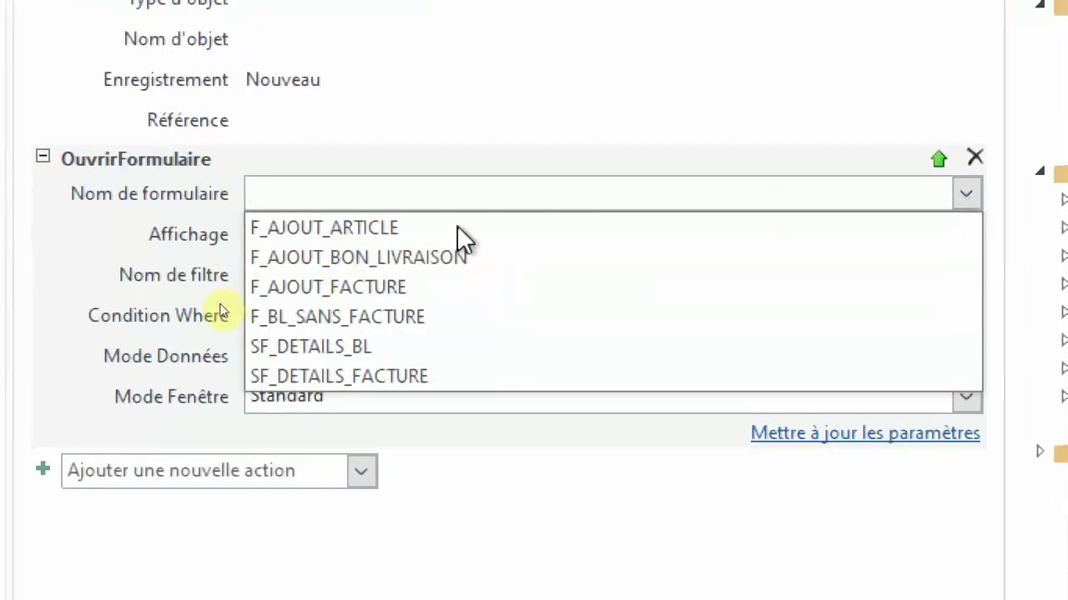
{"action": "left_click", "coordinate": [337, 328]}
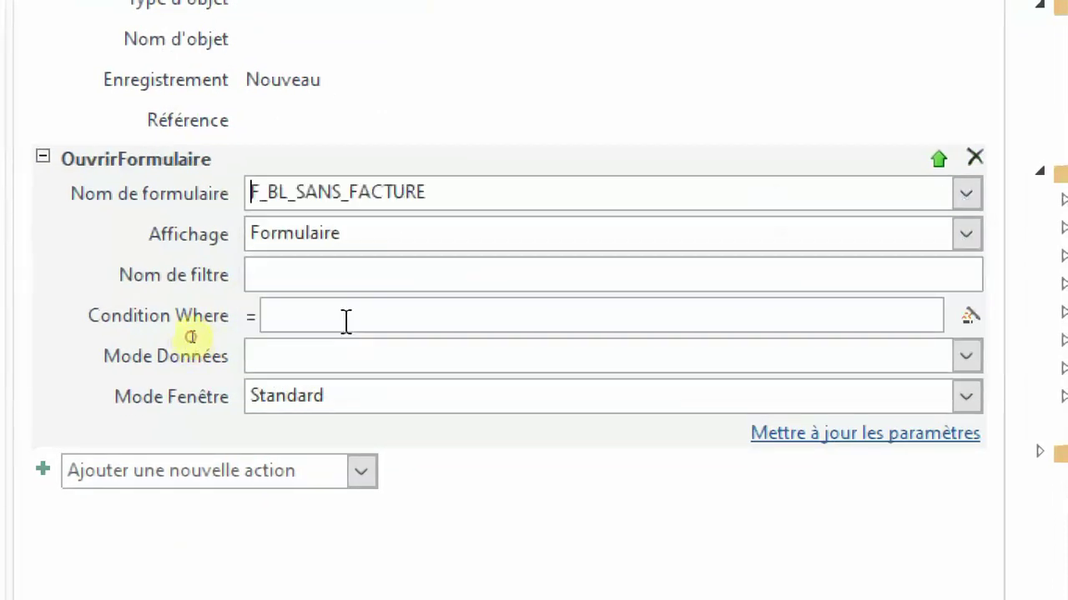
{"action": "left_click", "coordinate": [298, 324]}
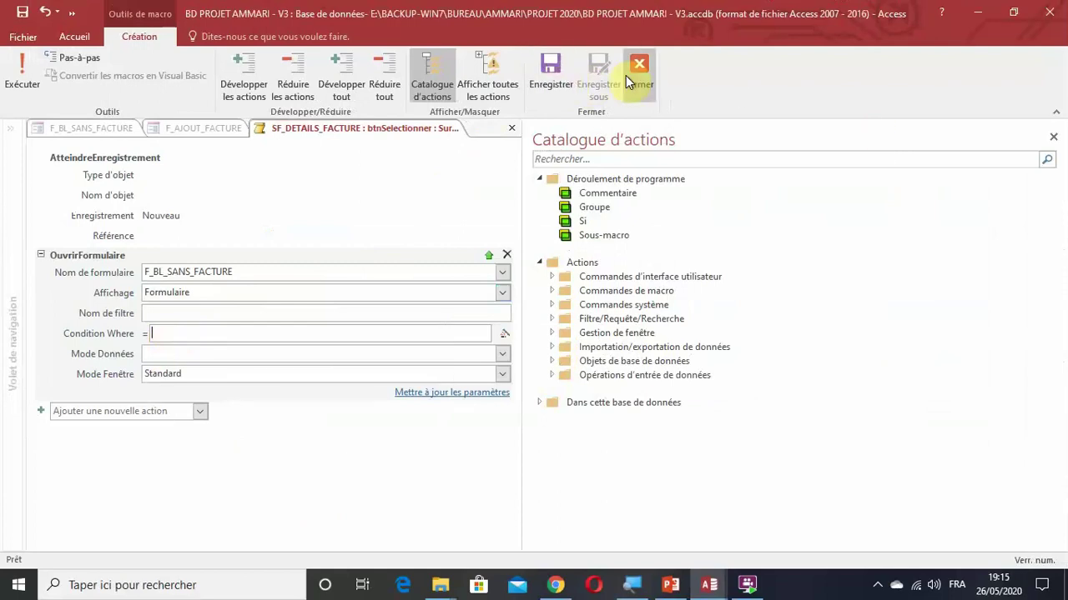
{"action": "left_click", "coordinate": [625, 76]}
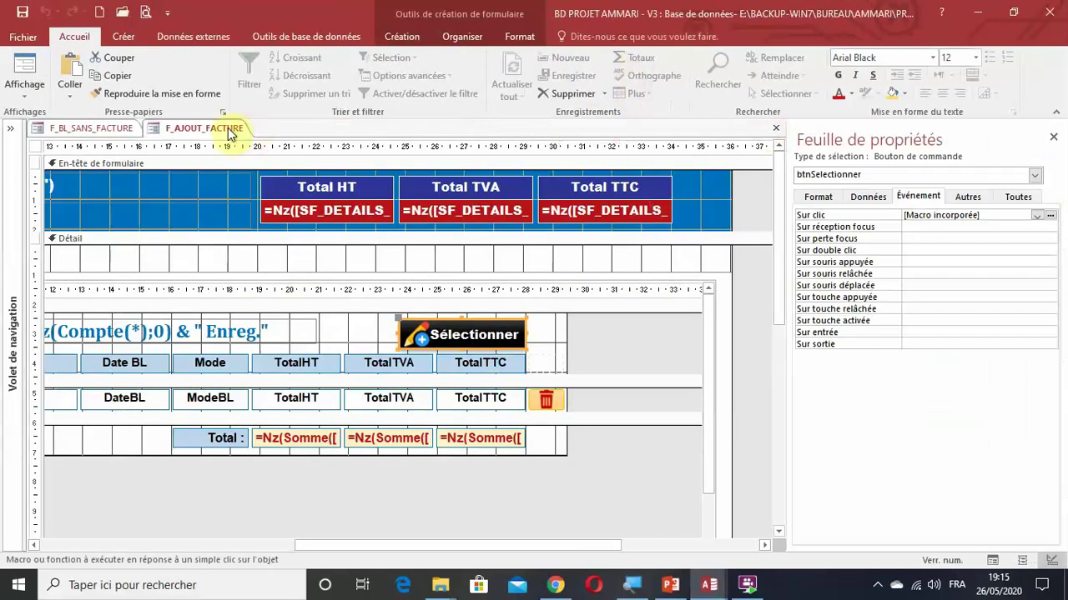
Step: Close the F_BL_SANS_FACTURE form and save its design changes
{"action": "left_click", "coordinate": [117, 132]}
{"action": "right_click", "coordinate": [117, 135]}
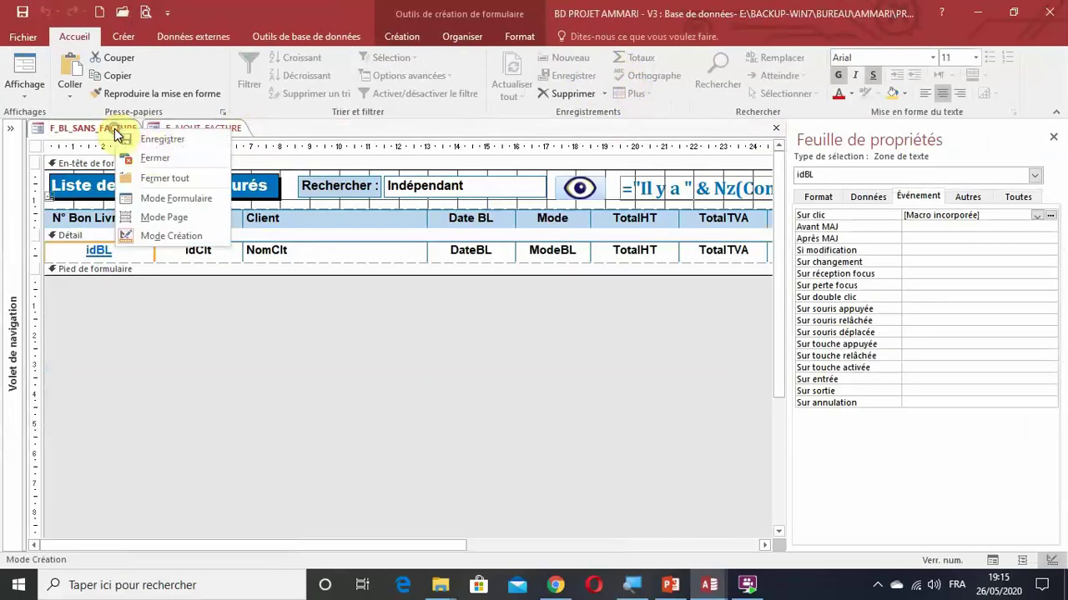
{"action": "left_click", "coordinate": [147, 156]}
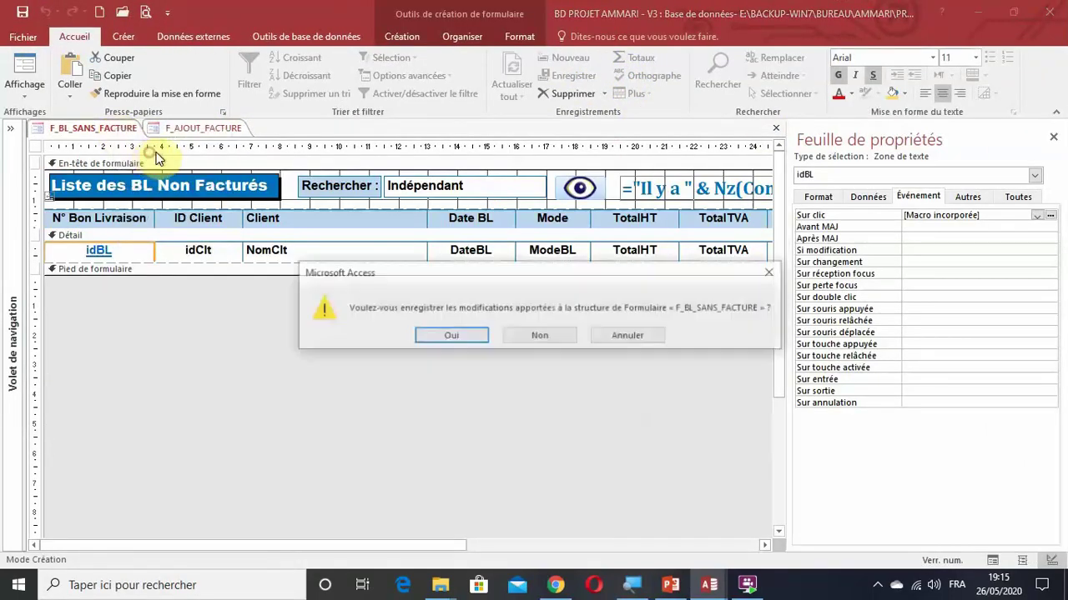
{"action": "left_click", "coordinate": [450, 336]}
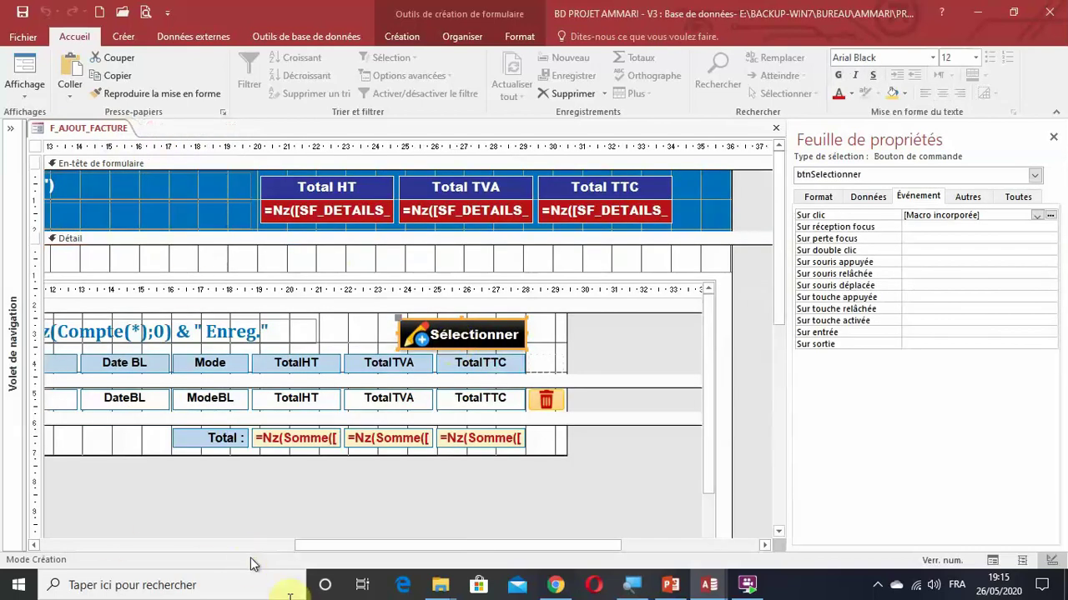
Step: Display the F_AJOUT_FACTURE form in Form view
{"action": "left_click_drag", "start_coordinate": [330, 545], "coordinate": [167, 548]}
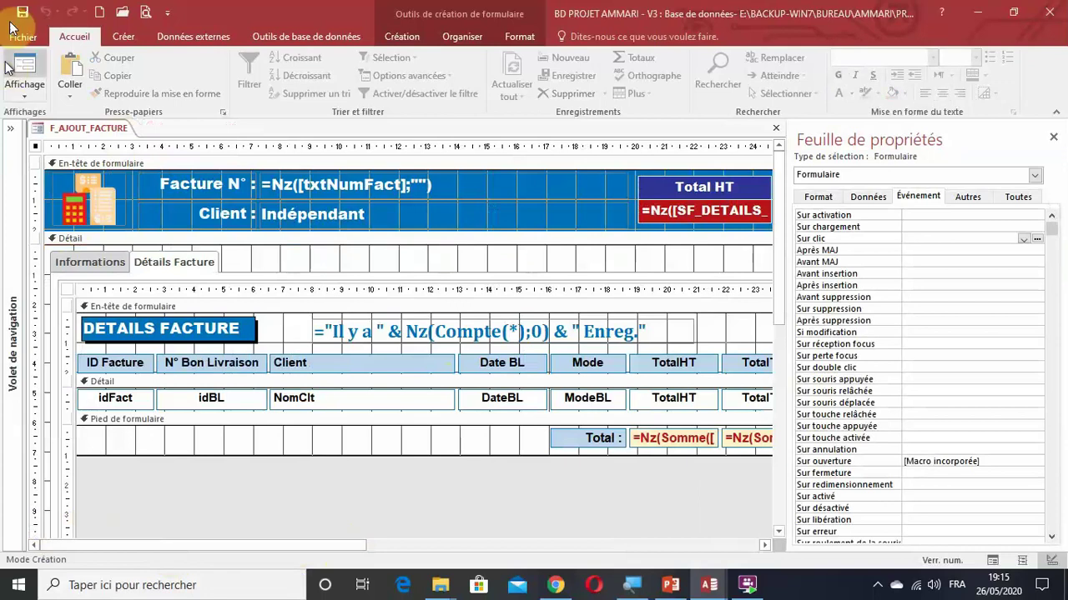
{"action": "left_click", "coordinate": [24, 91]}
{"action": "left_click", "coordinate": [50, 125]}
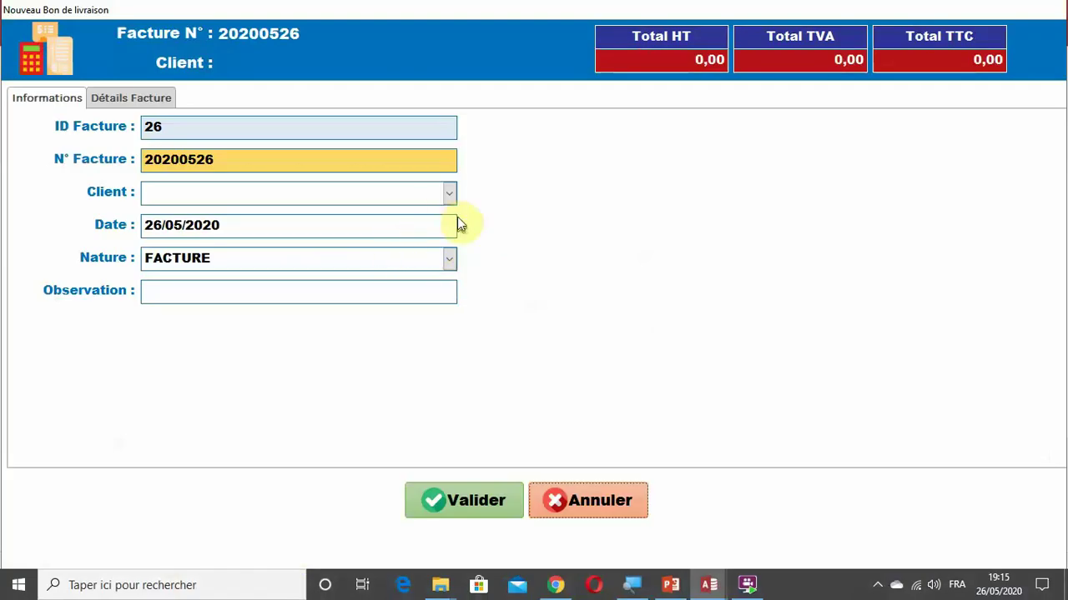
Step: Choose NEW MAX DEV as the invoice's client and show the Détails Facture page
{"action": "left_click", "coordinate": [451, 191]}
{"action": "left_click", "coordinate": [237, 311]}
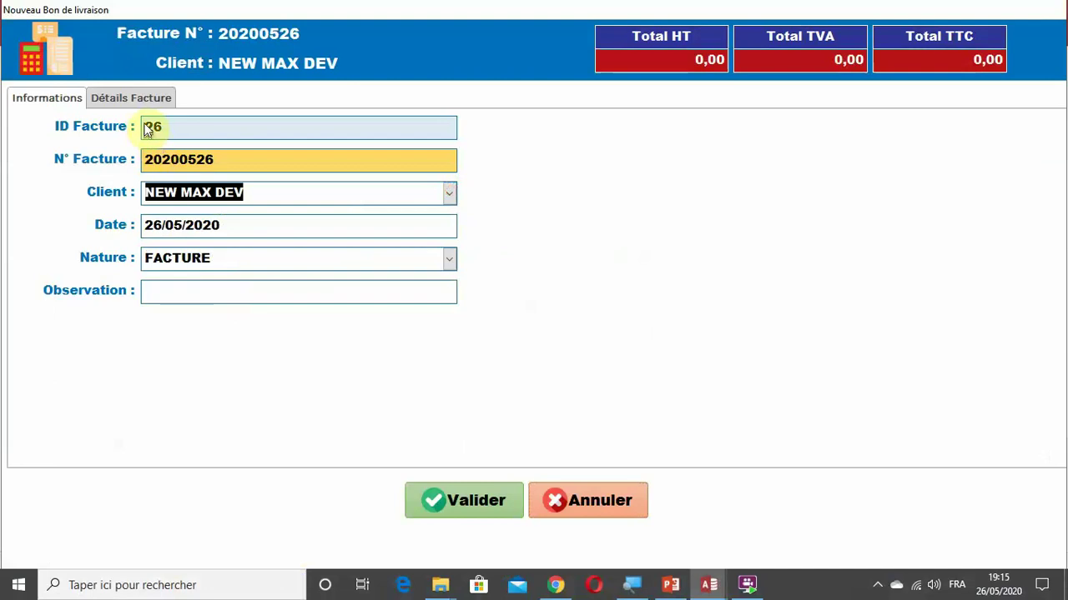
{"action": "left_click", "coordinate": [133, 101]}
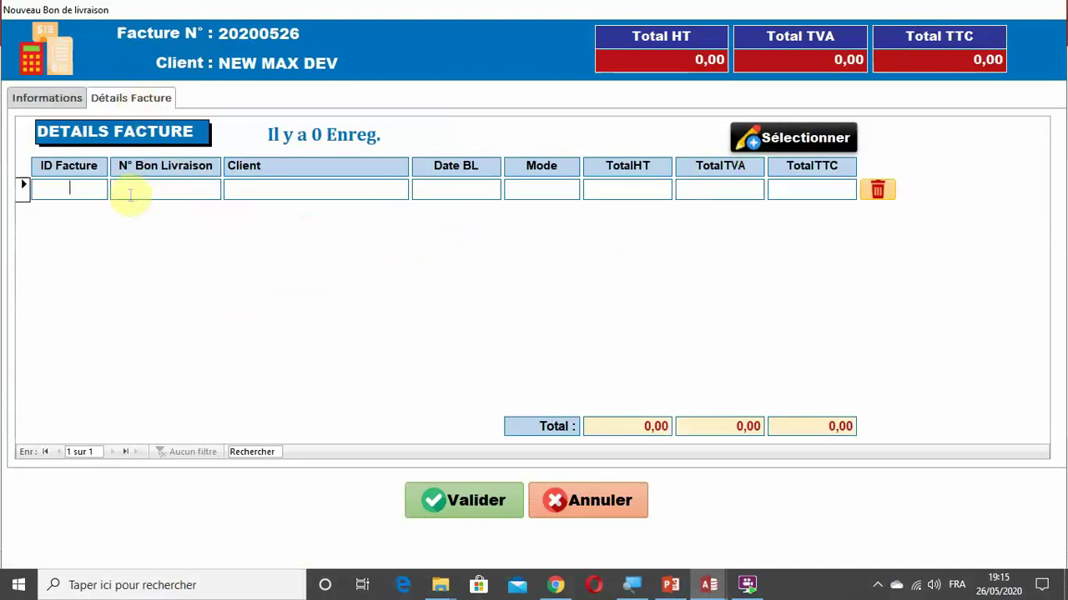
Step: Open the list of uninvoiced delivery notes, test its search with 26, restore the full list and close it
{"action": "left_click", "coordinate": [774, 135]}
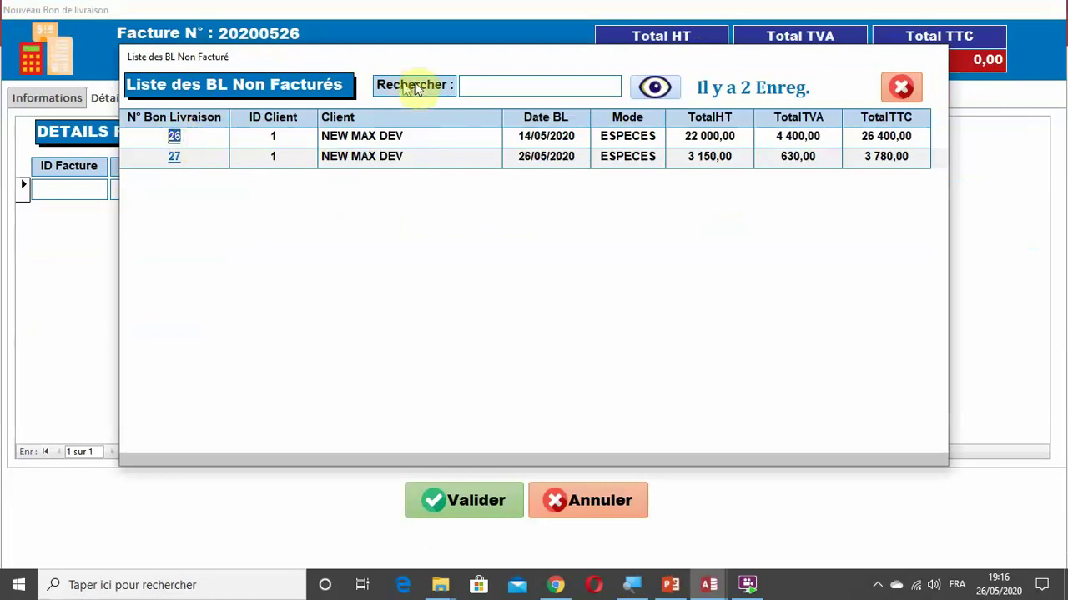
{"action": "left_click", "coordinate": [470, 87]}
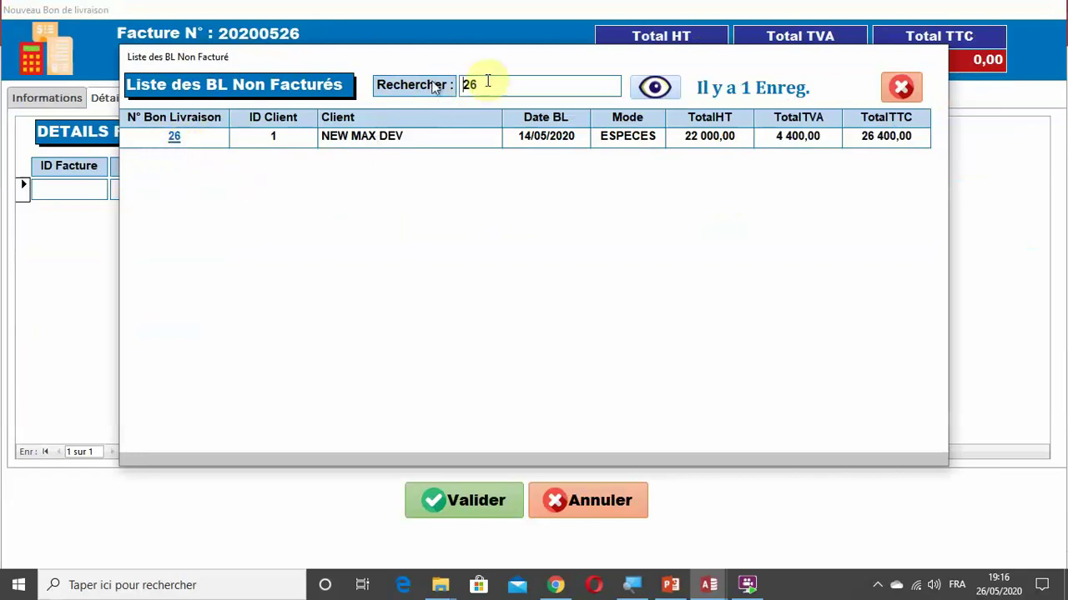
{"action": "left_click", "coordinate": [652, 88]}
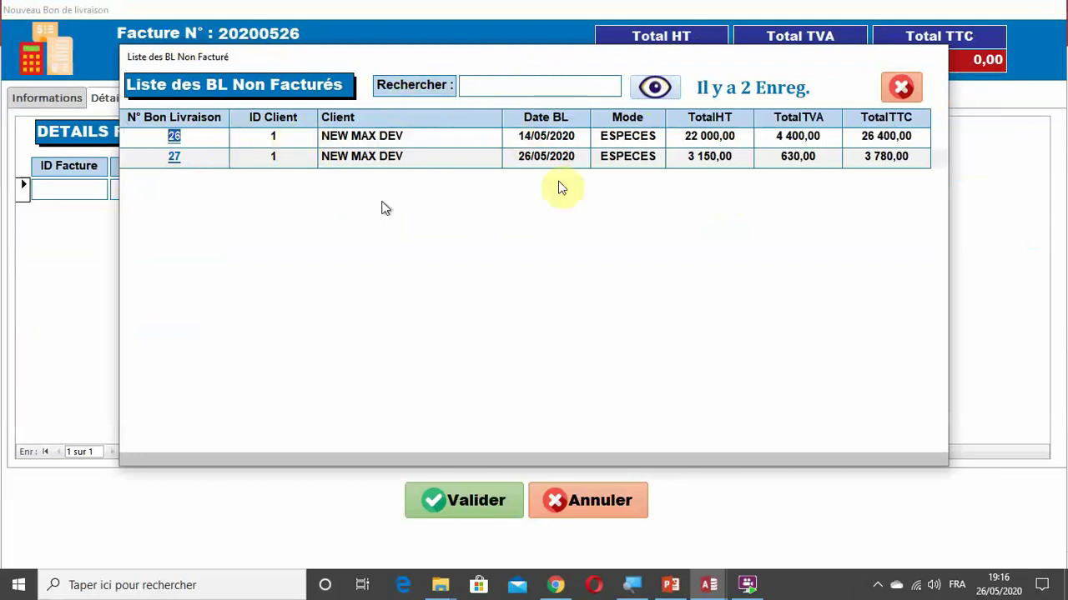
{"action": "left_click", "coordinate": [900, 87]}
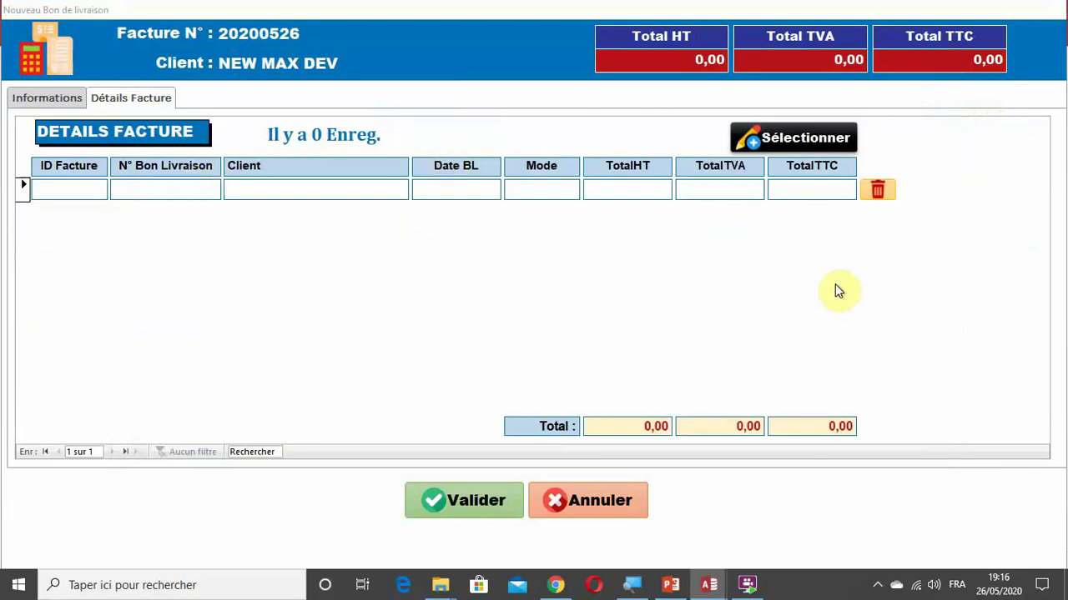
Step: Add delivery notes 26 and 27 to the invoice details through the Sélectionner button's list
{"action": "left_click", "coordinate": [786, 137]}
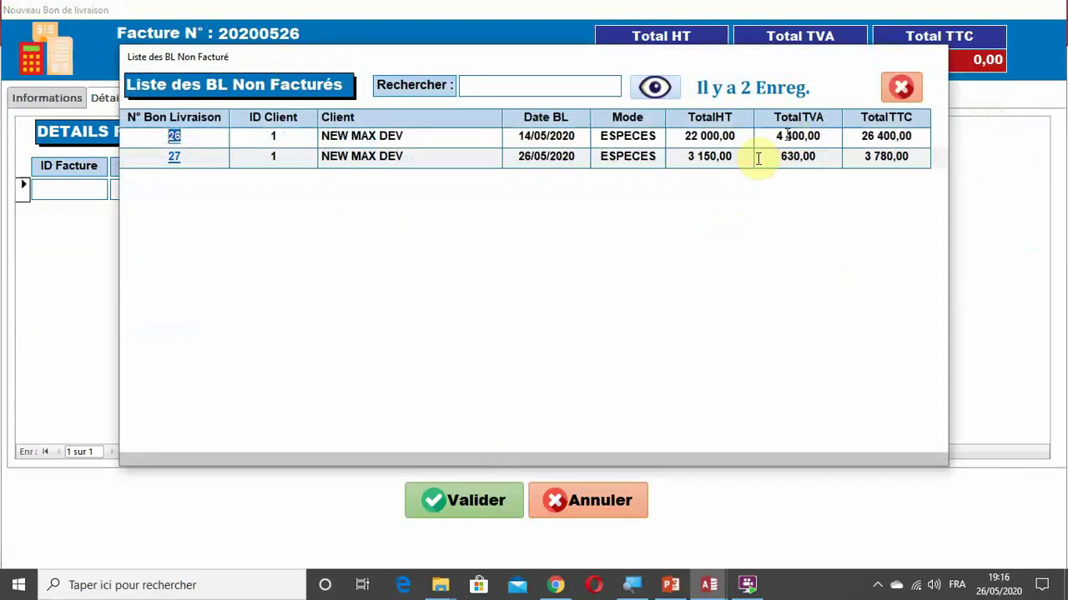
{"action": "left_click", "coordinate": [175, 137]}
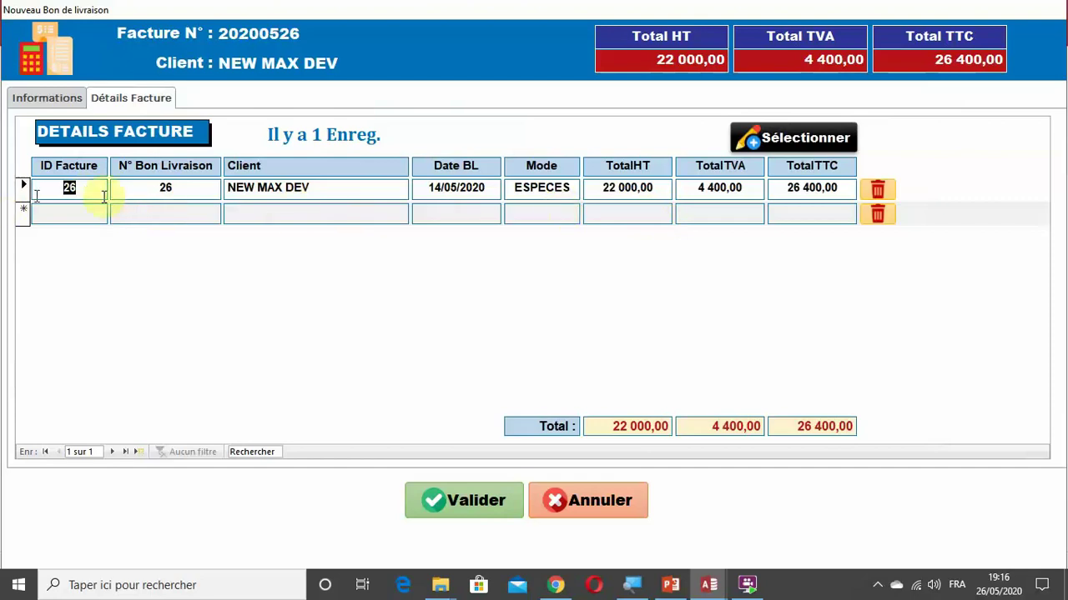
{"action": "left_click", "coordinate": [799, 141]}
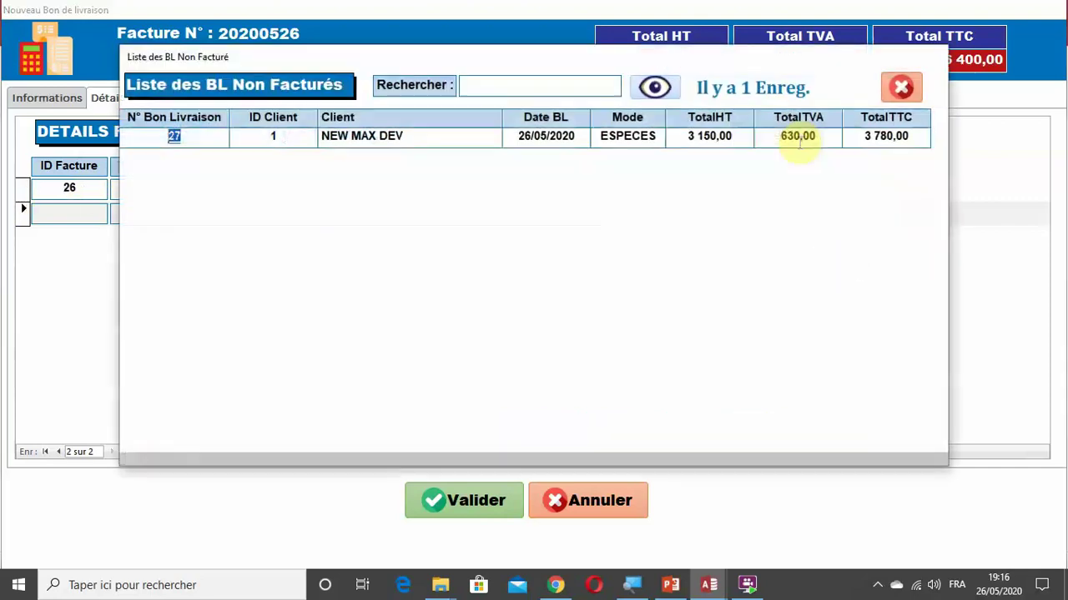
{"action": "double_click", "coordinate": [175, 137]}
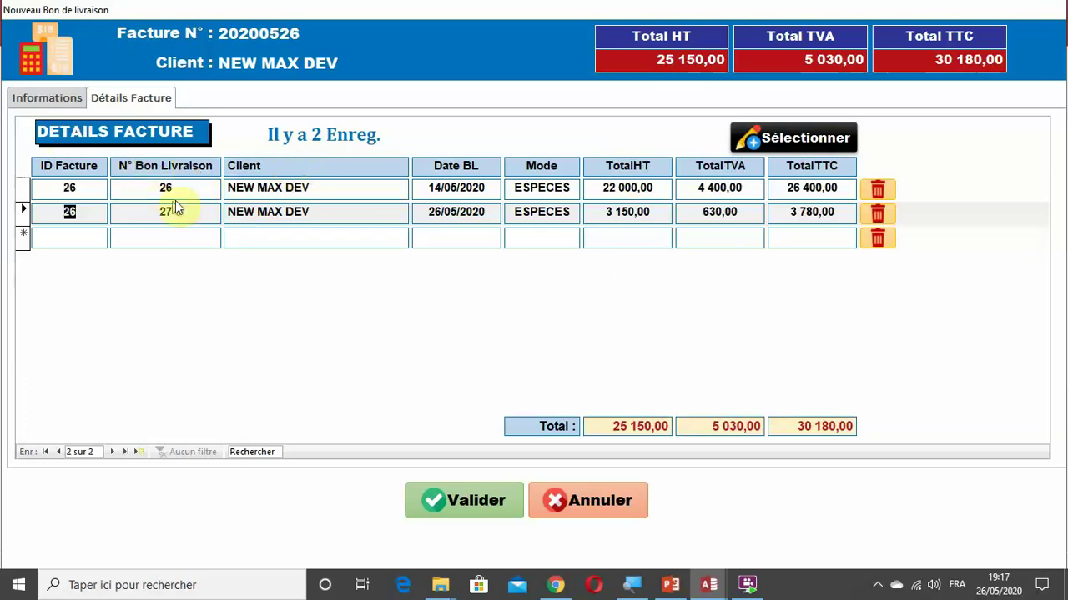
Step: Delete delivery note 27 from the invoice details and add it again from the uninvoiced list
{"action": "left_click", "coordinate": [877, 217]}
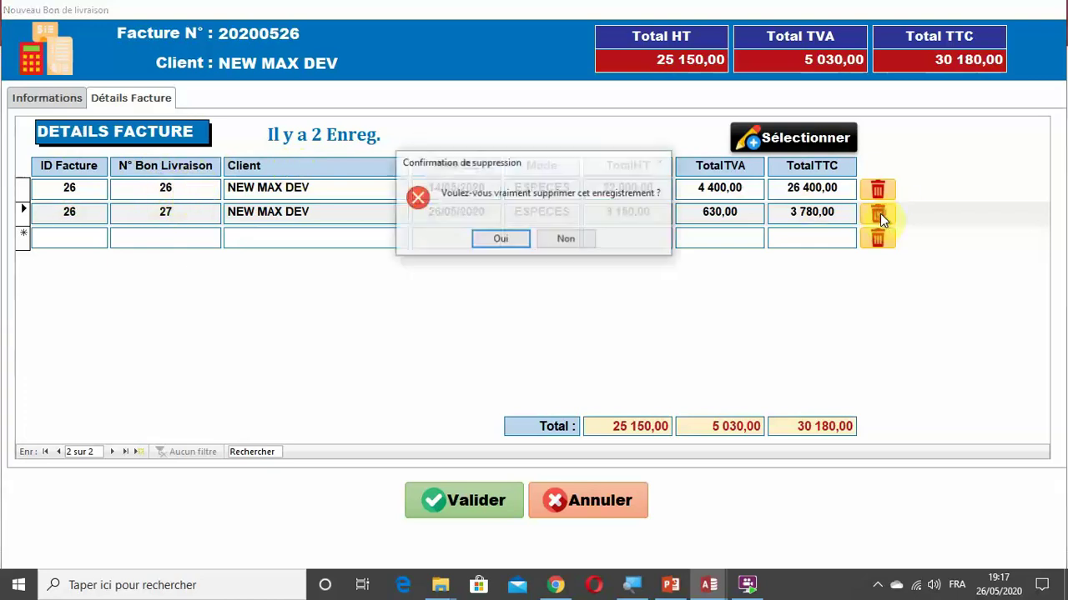
{"action": "left_click", "coordinate": [517, 239]}
{"action": "left_click", "coordinate": [745, 139]}
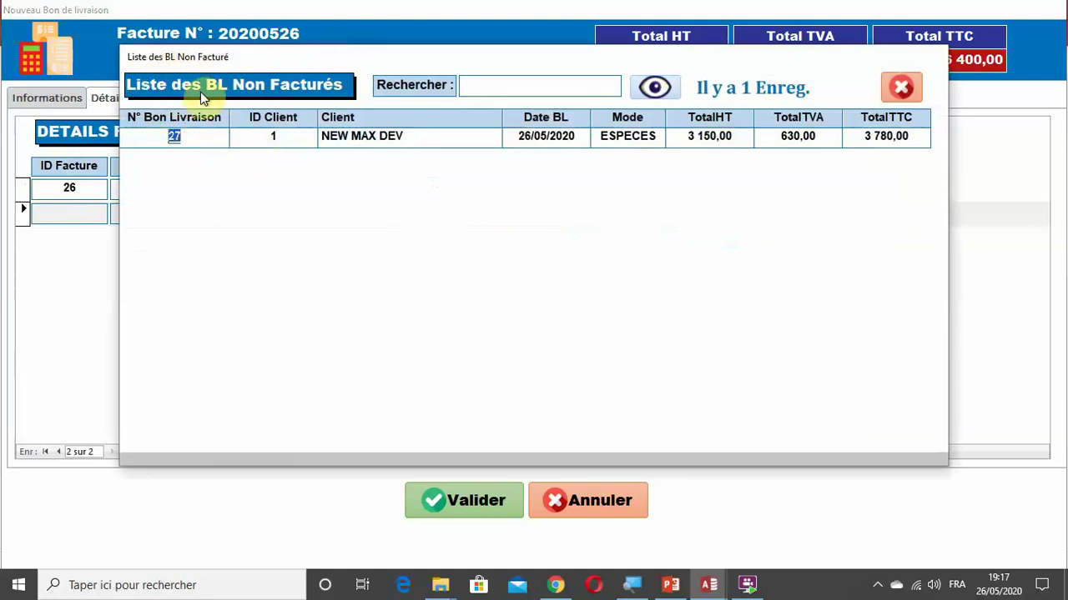
{"action": "double_click", "coordinate": [175, 137]}
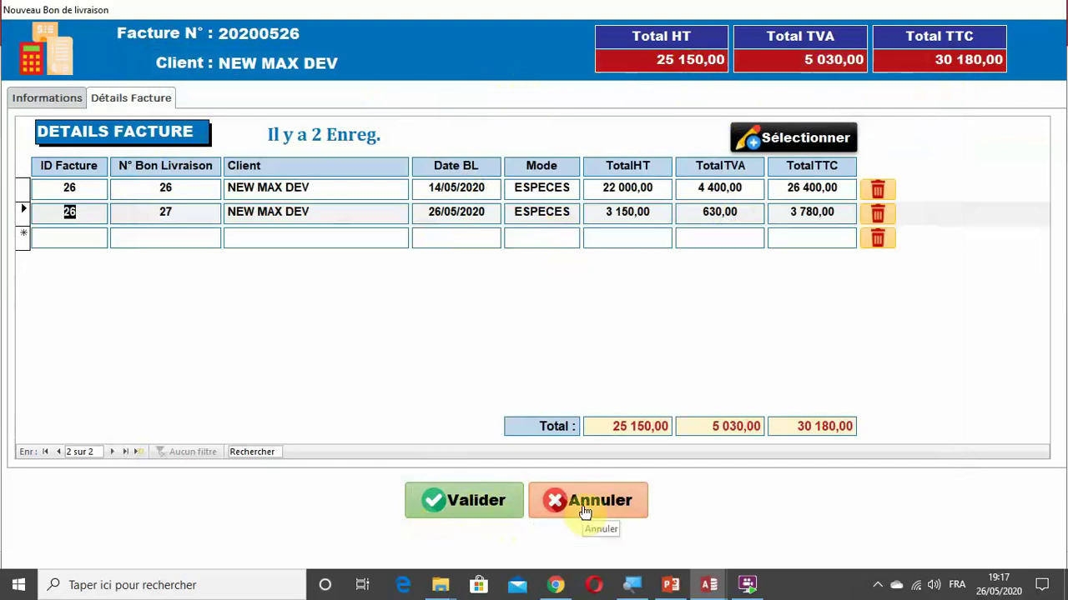
Step: Save the invoice form and close it by cancelling the test invoice
{"action": "right_click", "coordinate": [247, 12]}
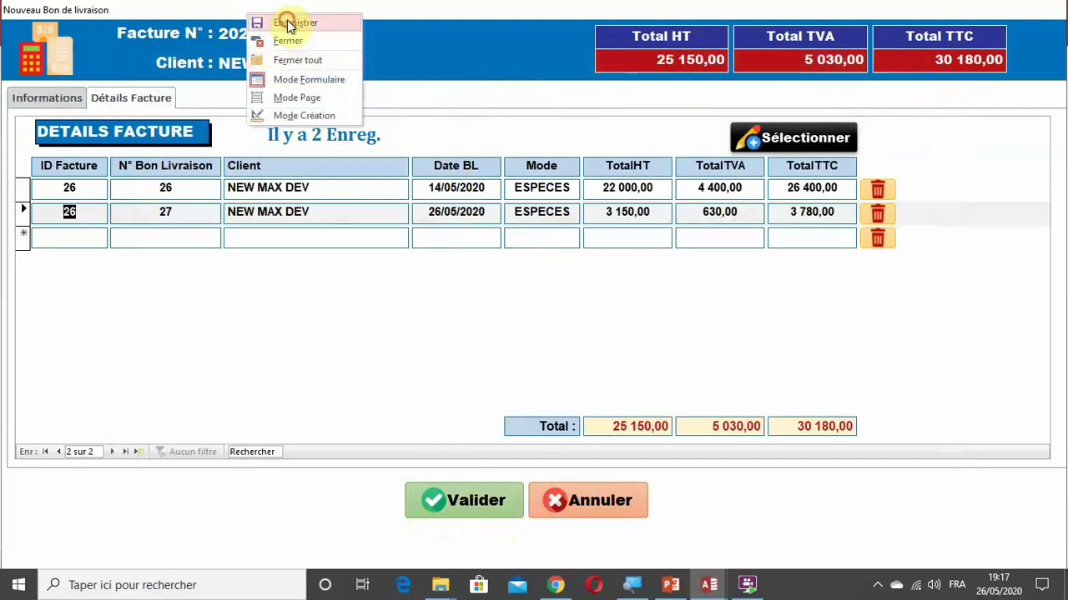
{"action": "left_click", "coordinate": [288, 23]}
{"action": "left_click", "coordinate": [591, 498]}
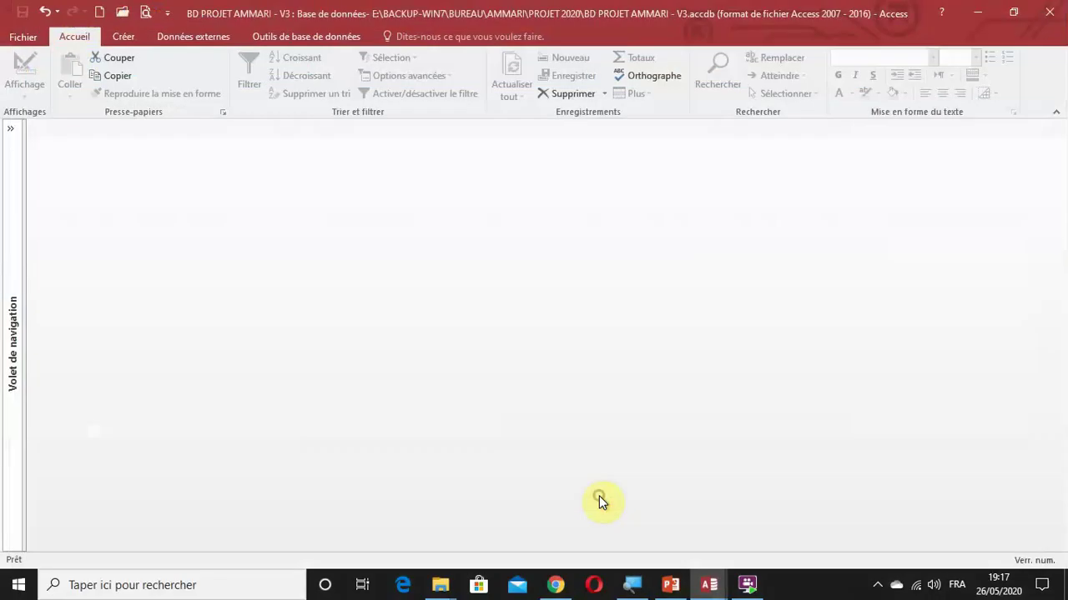
Step: Create a new query in Design view based on the T_FACTURE table
{"action": "left_click", "coordinate": [7, 226]}
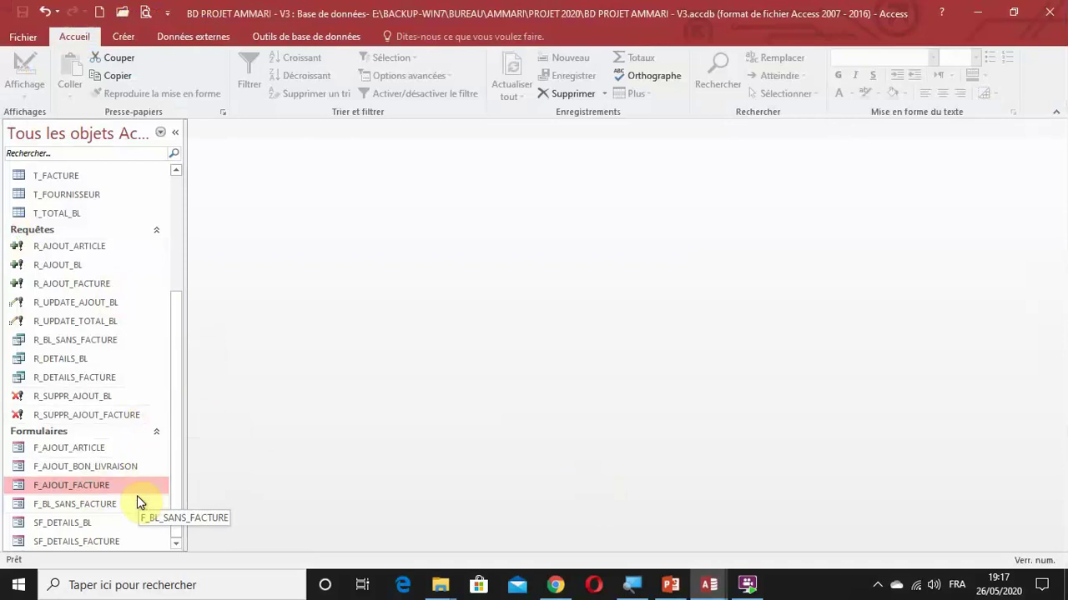
{"action": "left_click", "coordinate": [136, 36]}
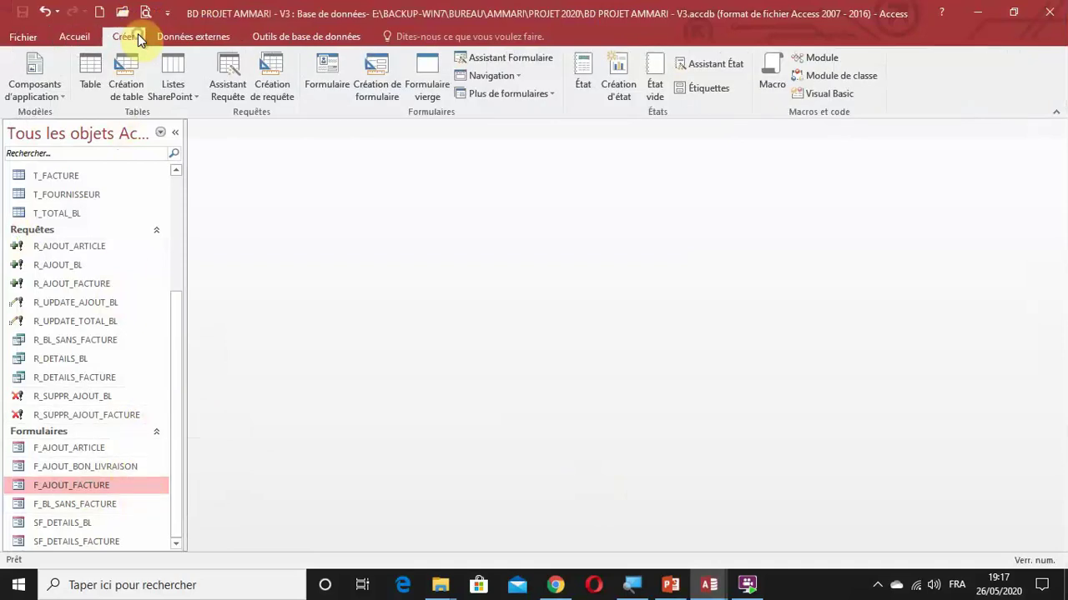
{"action": "left_click", "coordinate": [274, 95]}
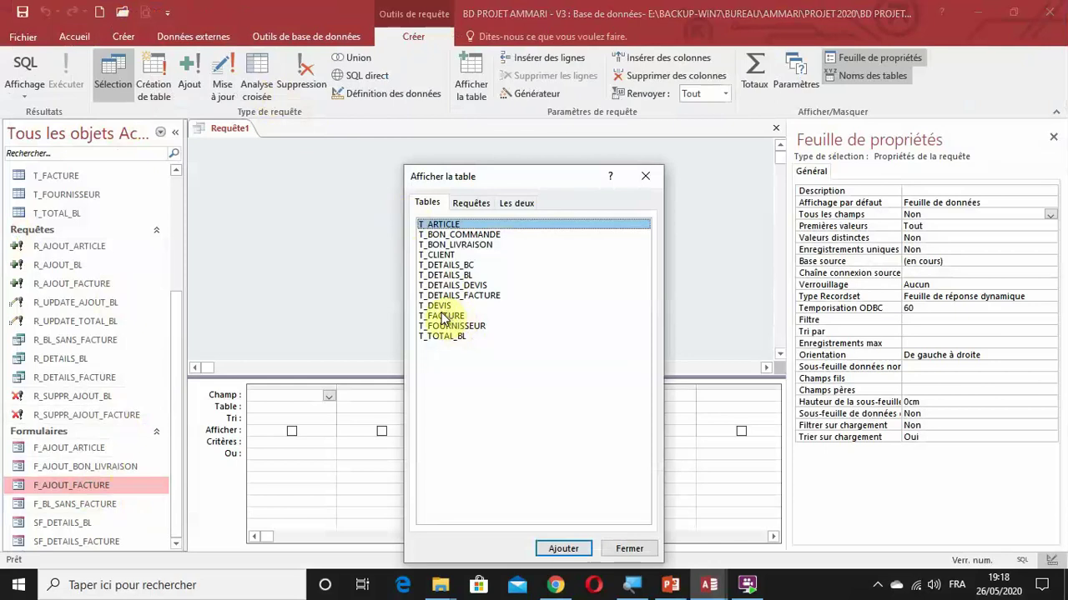
{"action": "double_click", "coordinate": [445, 317]}
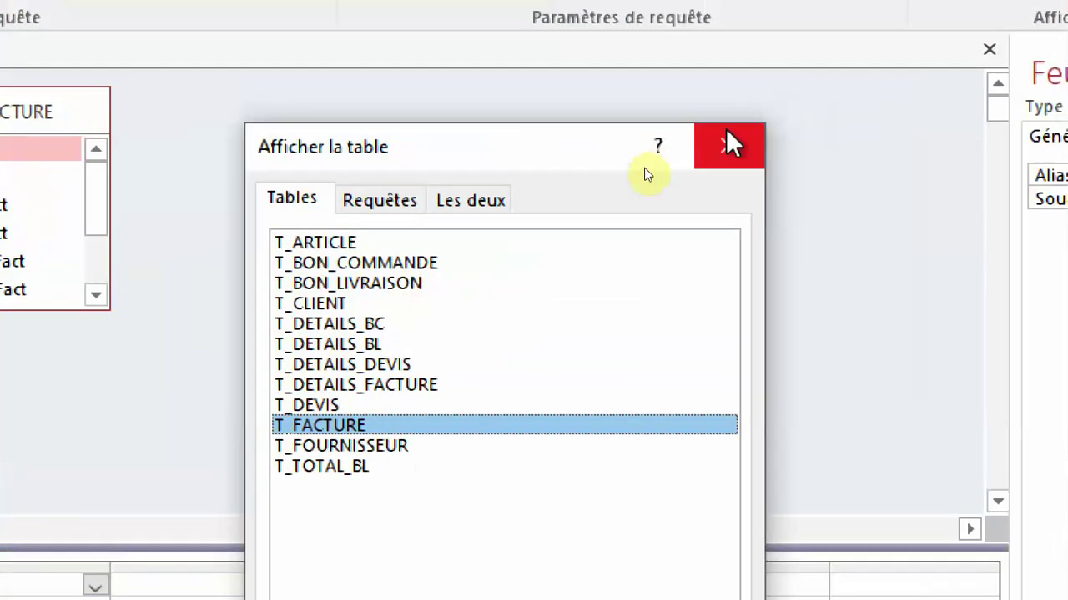
{"action": "left_click", "coordinate": [645, 176]}
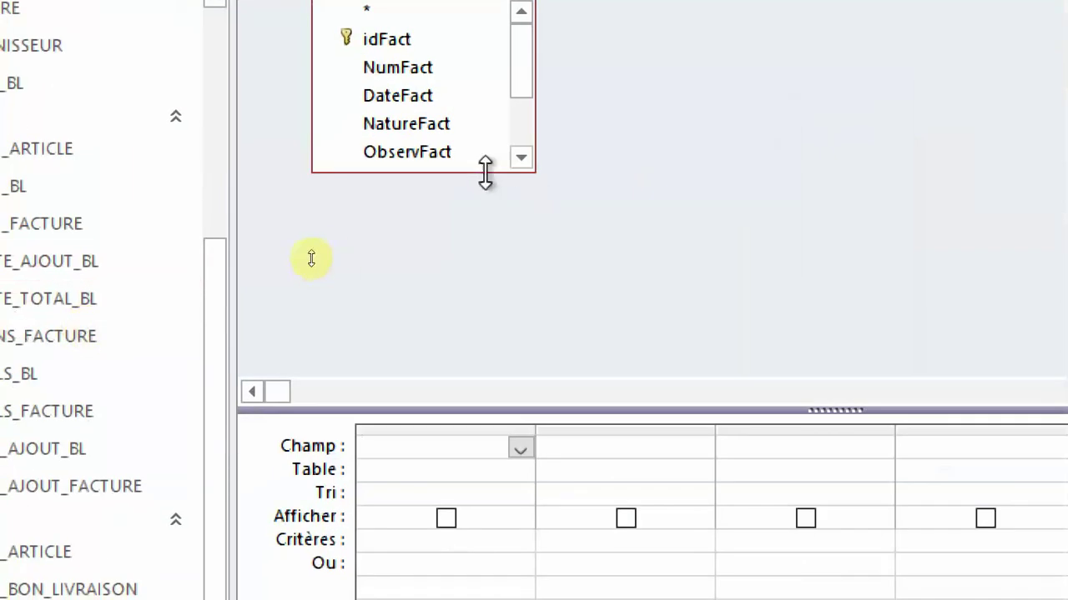
Step: Add idFact, NumFact, idClt, DateFact, NatureFact, ObservFact, TotalHT, TotalTVA and TotalTTC from T_FACTURE to the query grid and close the property sheet
{"action": "left_click_drag", "start_coordinate": [486, 170], "coordinate": [475, 294]}
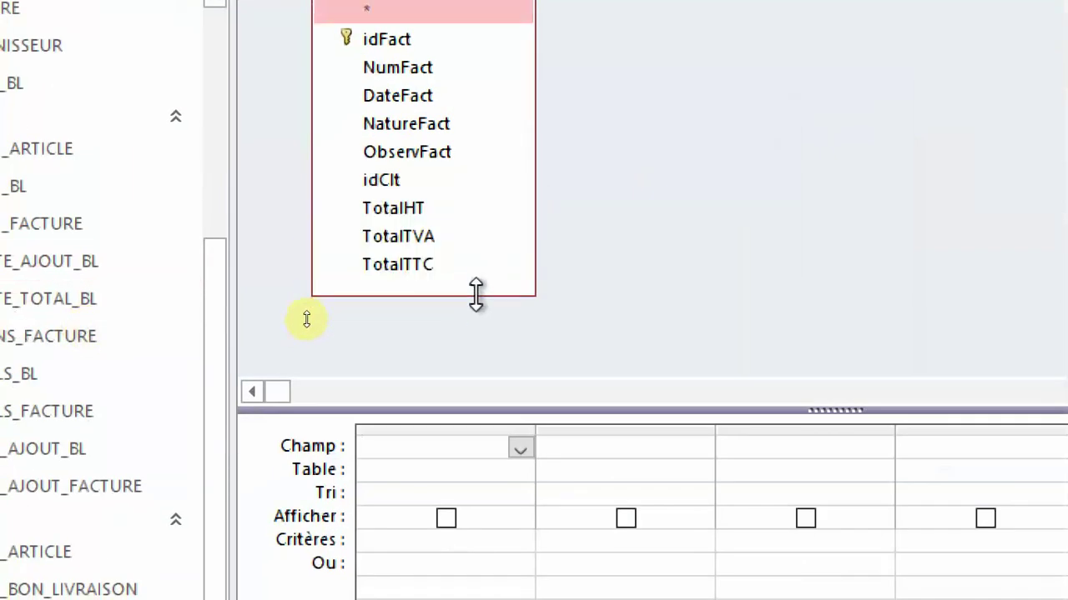
{"action": "left_click", "coordinate": [388, 37]}
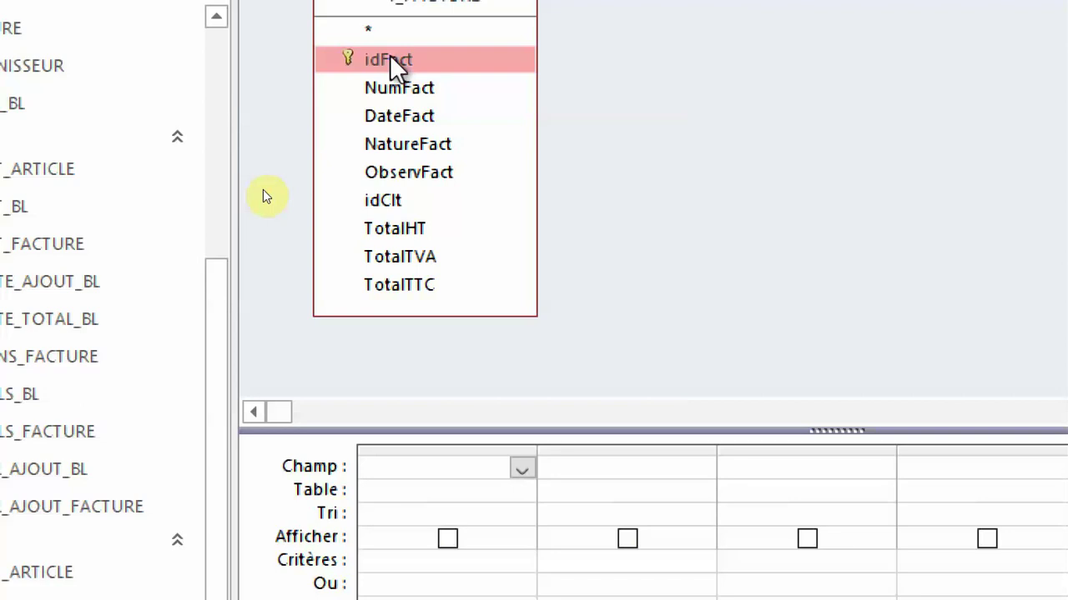
{"action": "double_click", "coordinate": [408, 59]}
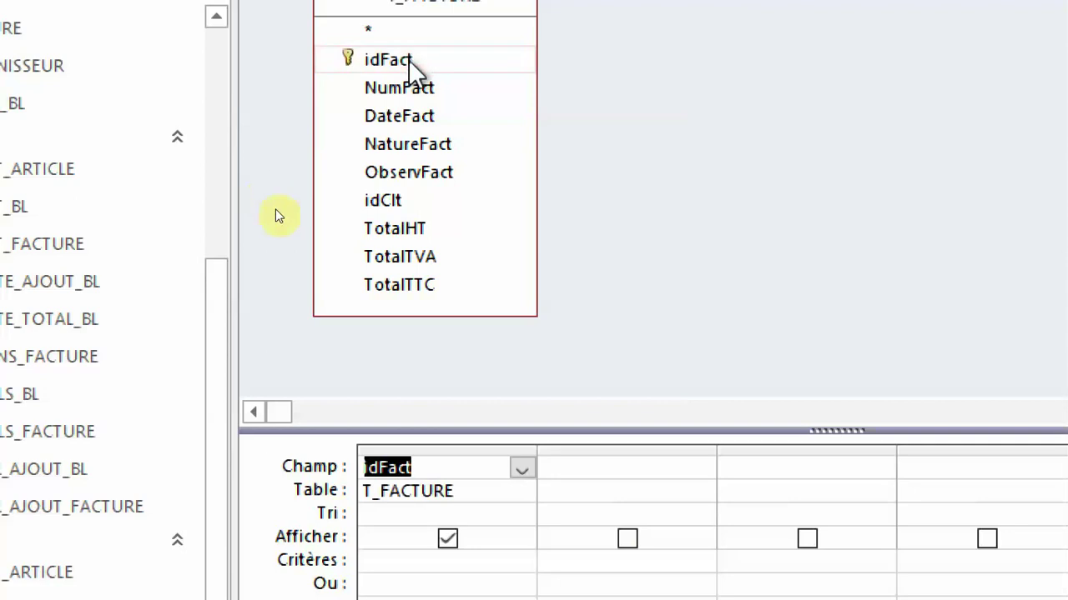
{"action": "double_click", "coordinate": [415, 89]}
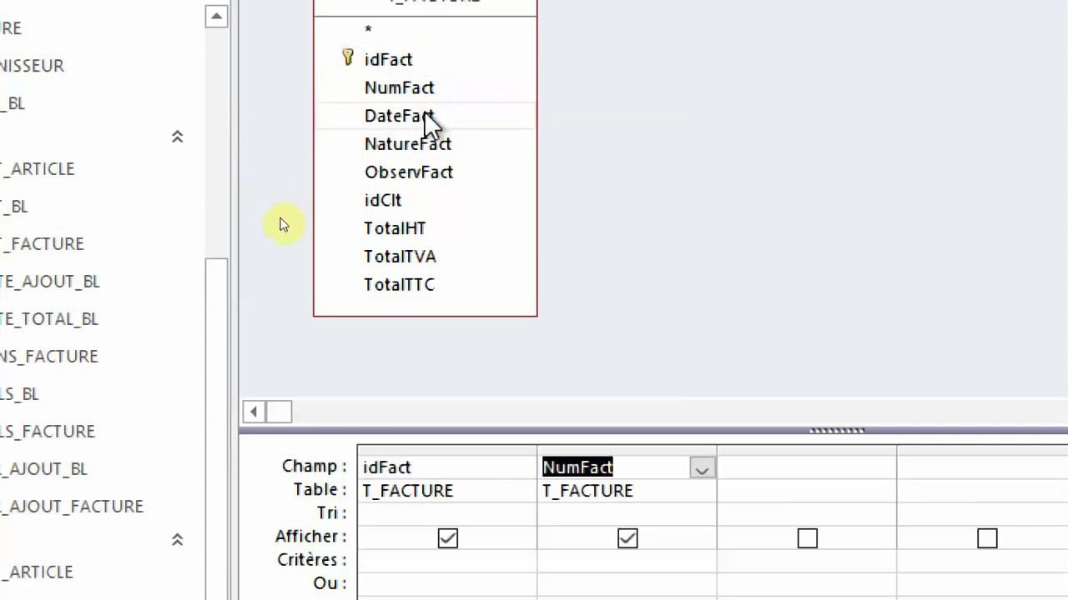
{"action": "double_click", "coordinate": [388, 202]}
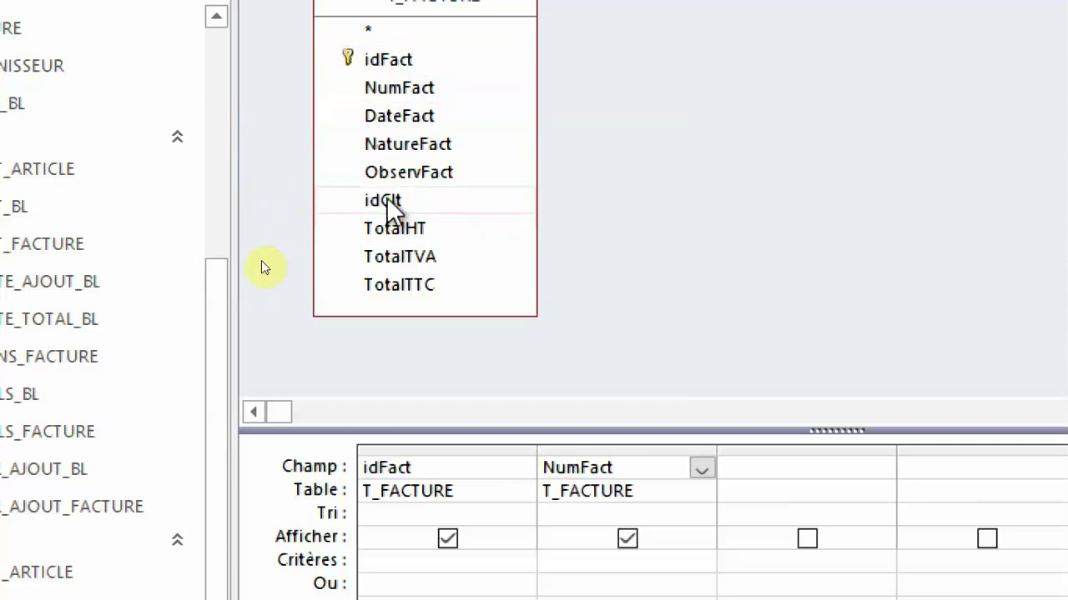
{"action": "double_click", "coordinate": [409, 117]}
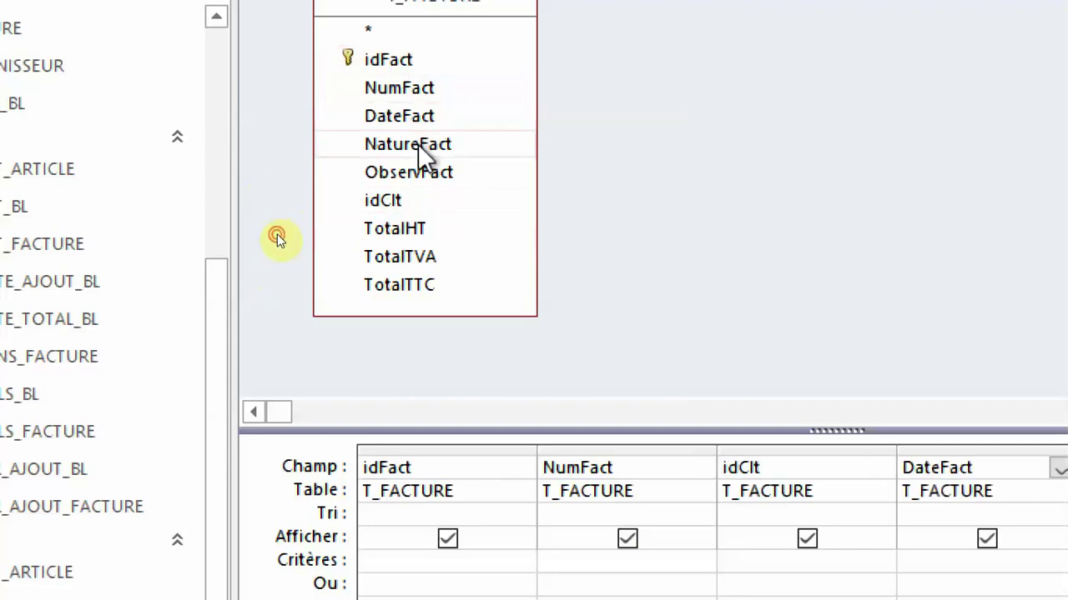
{"action": "double_click", "coordinate": [421, 150]}
{"action": "double_click", "coordinate": [454, 175]}
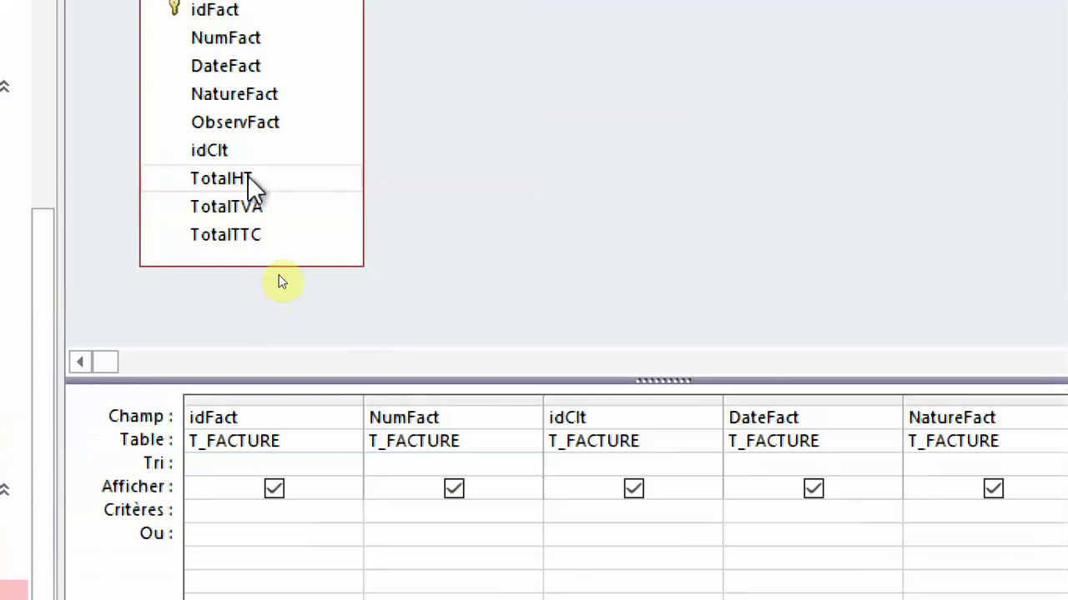
{"action": "double_click", "coordinate": [240, 239]}
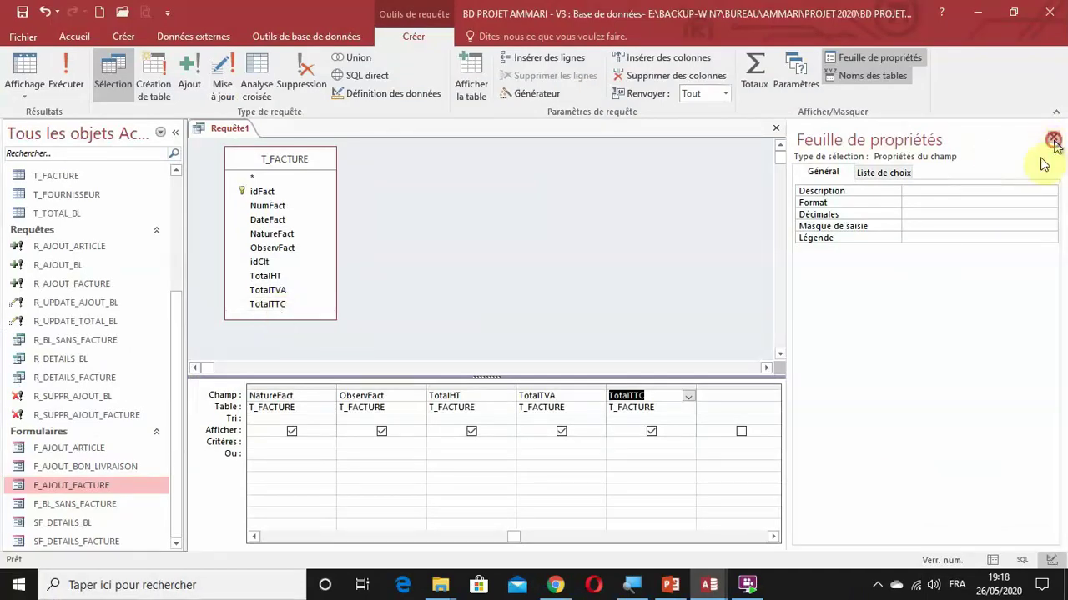
{"action": "left_click", "coordinate": [1052, 138]}
{"action": "left_click", "coordinate": [281, 537]}
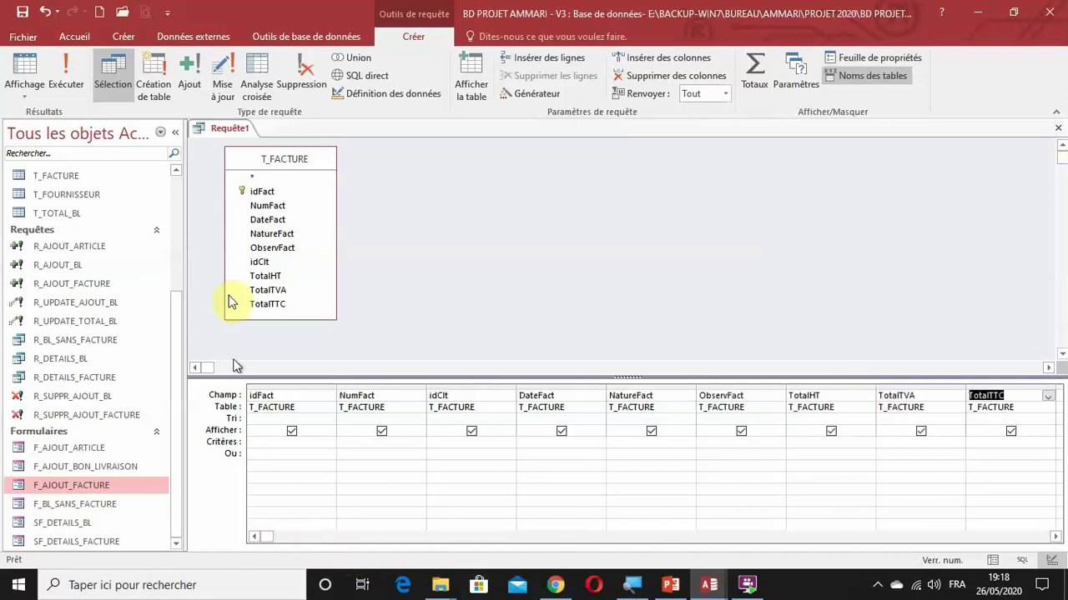
Step: Open the F_AJOUT_FACTURE form in Design view alongside the new query
{"action": "left_click", "coordinate": [174, 133]}
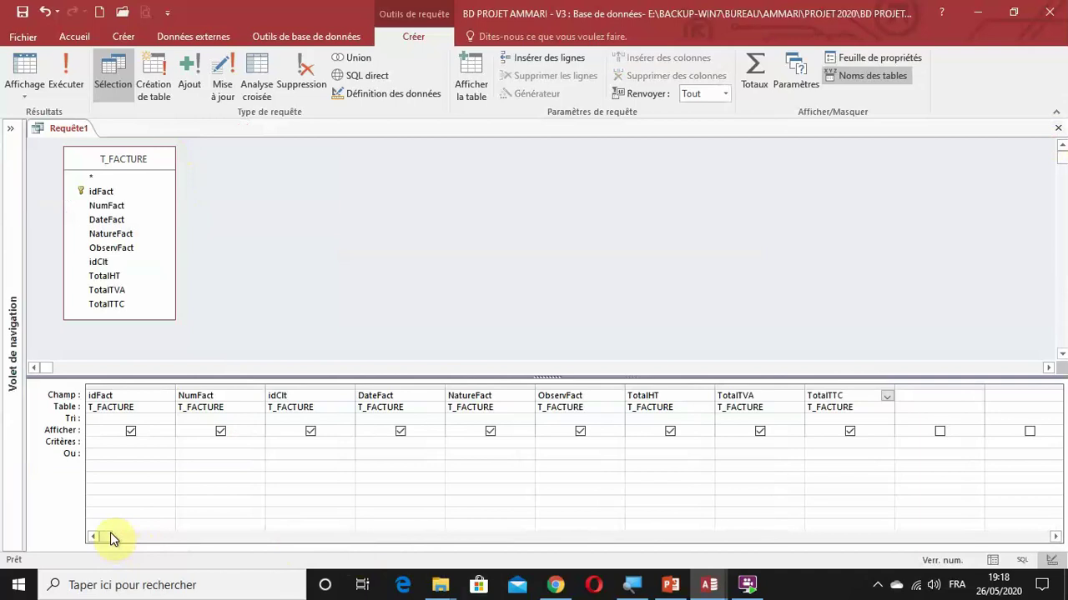
{"action": "left_click", "coordinate": [13, 342]}
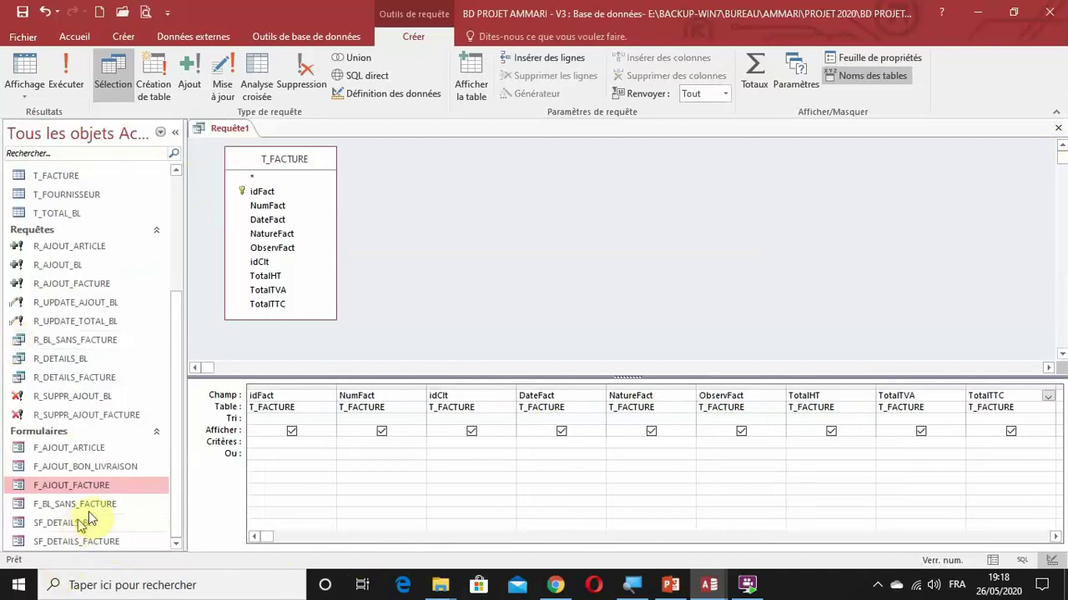
{"action": "right_click", "coordinate": [60, 489]}
{"action": "left_click", "coordinate": [103, 321]}
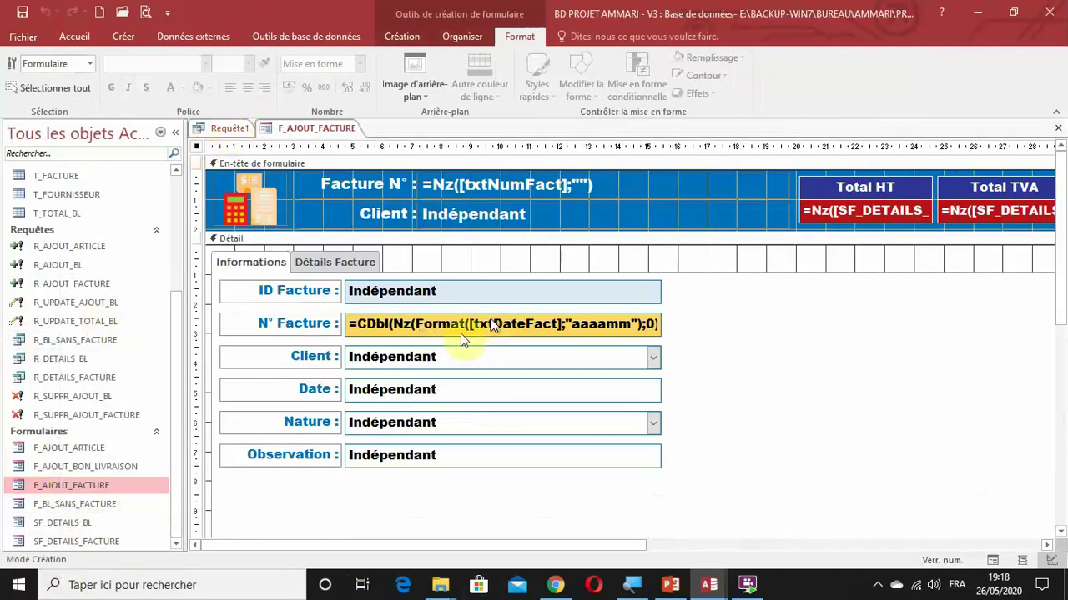
Step: Return to the Requête1 query and convert it into an update query (Mise à jour)
{"action": "left_click", "coordinate": [238, 131]}
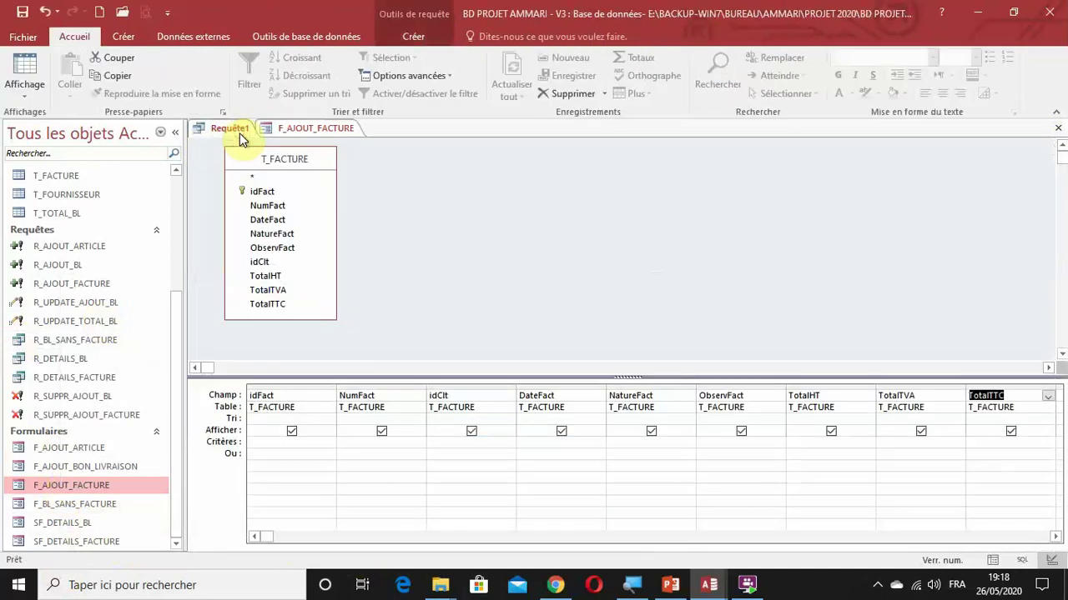
{"action": "left_click", "coordinate": [414, 37]}
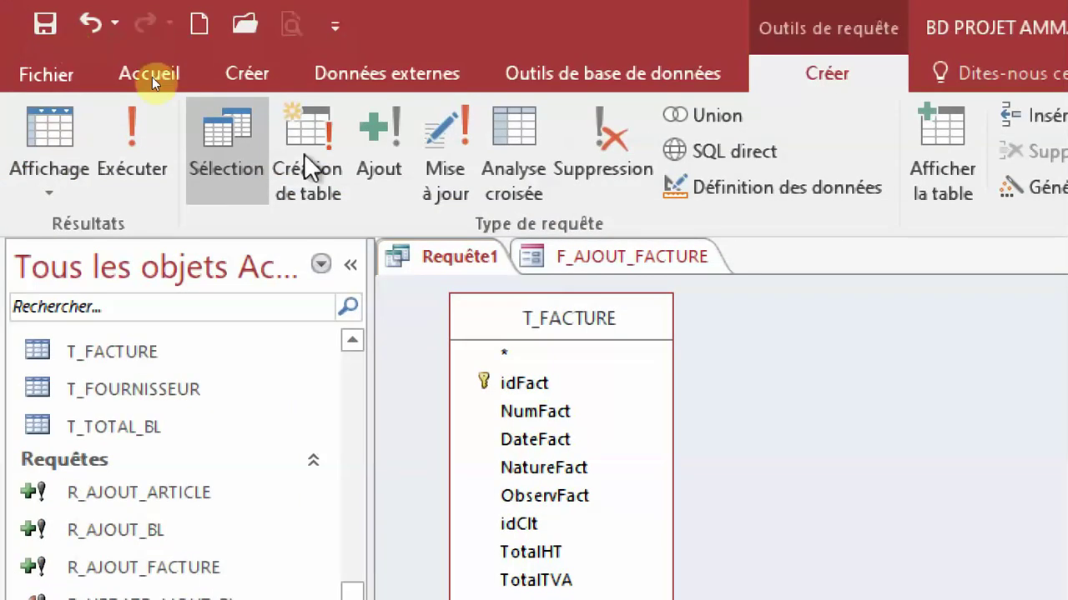
{"action": "left_click", "coordinate": [454, 192]}
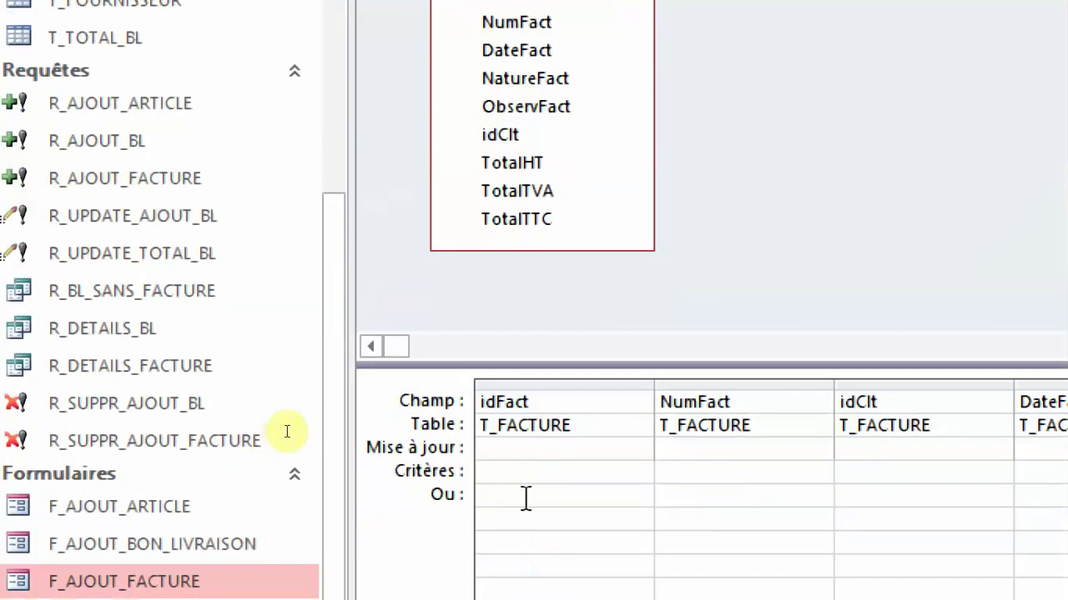
Step: Build the idFact criterion as Formulaires![F_AJOUT_FACTURE]![txtidFact] in the expression builder, copying the expression for reuse
{"action": "left_click", "coordinate": [525, 454]}
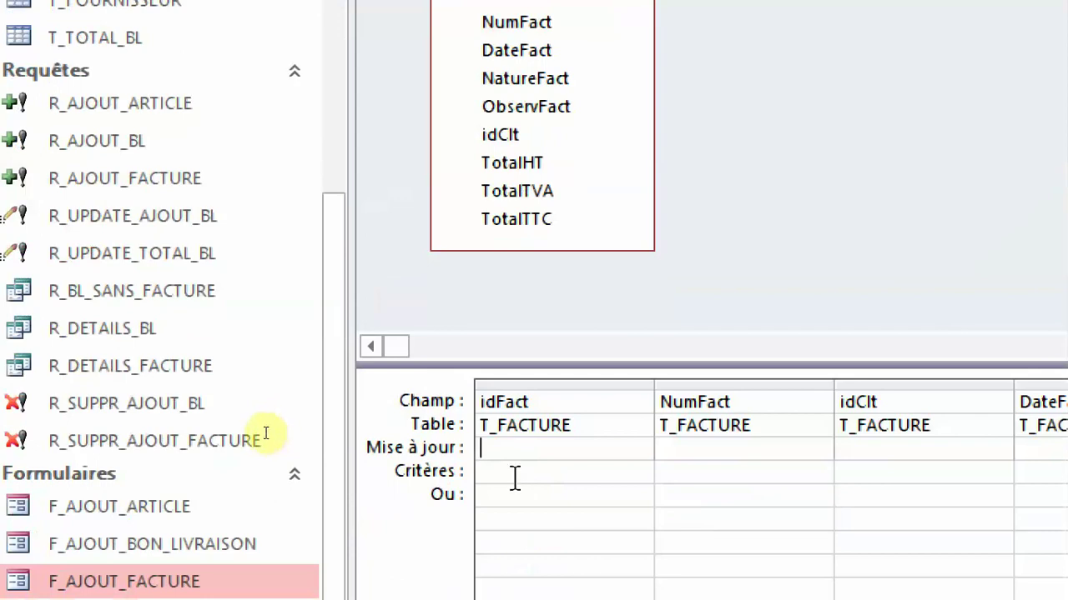
{"action": "right_click", "coordinate": [515, 468]}
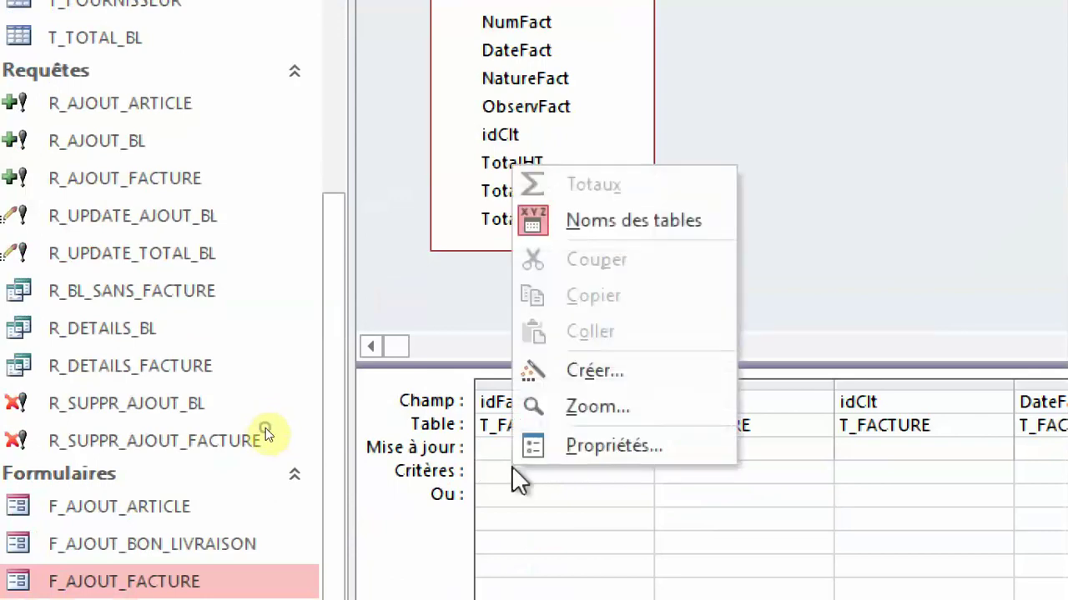
{"action": "left_click", "coordinate": [594, 370]}
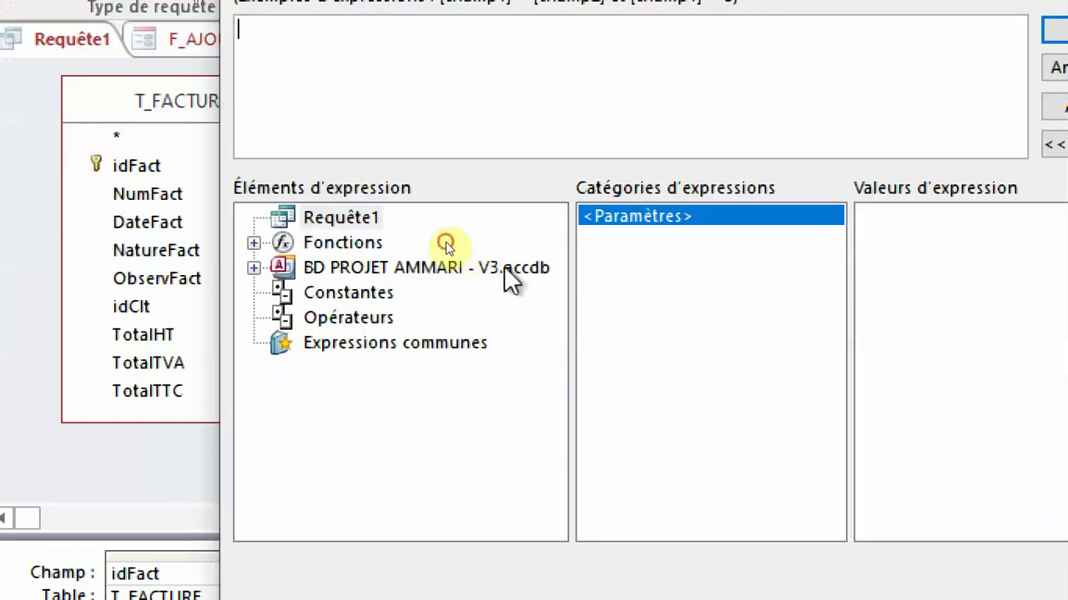
{"action": "double_click", "coordinate": [504, 265]}
{"action": "double_click", "coordinate": [402, 343]}
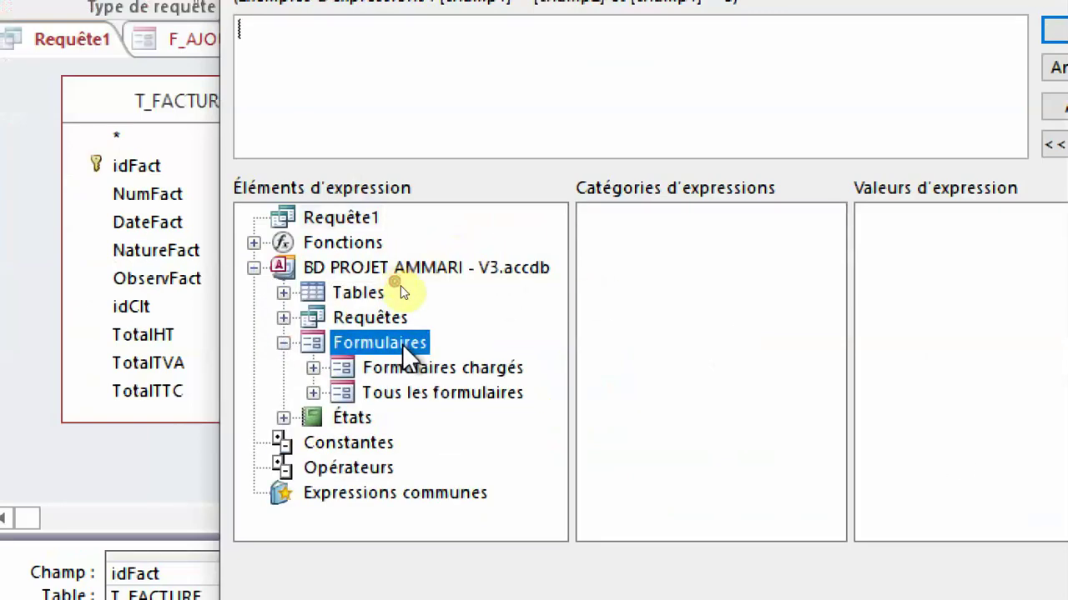
{"action": "double_click", "coordinate": [444, 370]}
{"action": "left_click", "coordinate": [476, 389]}
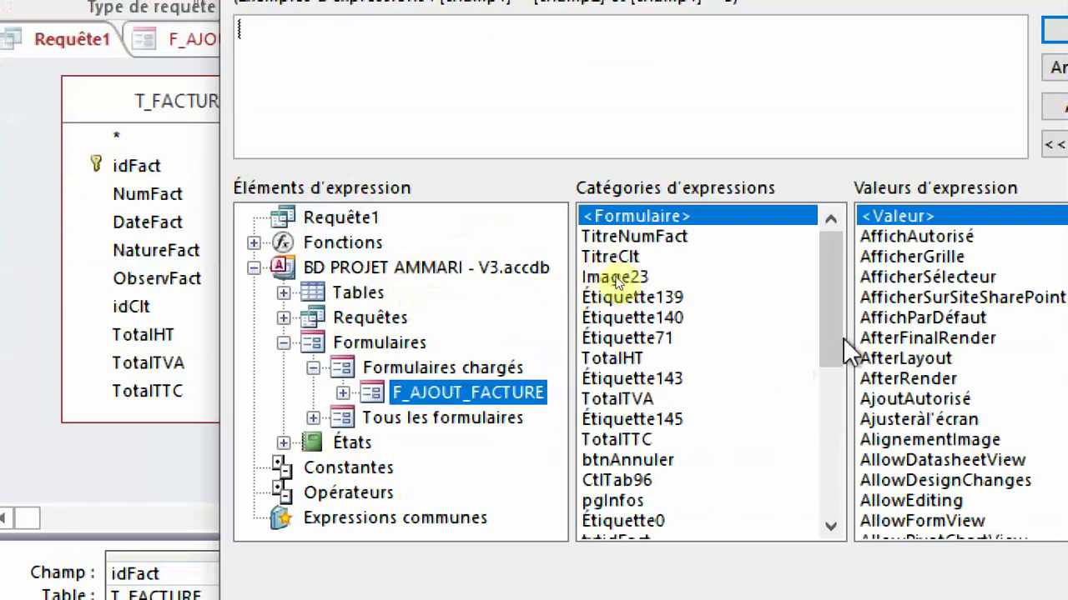
{"action": "left_click_drag", "start_coordinate": [836, 322], "coordinate": [831, 372]}
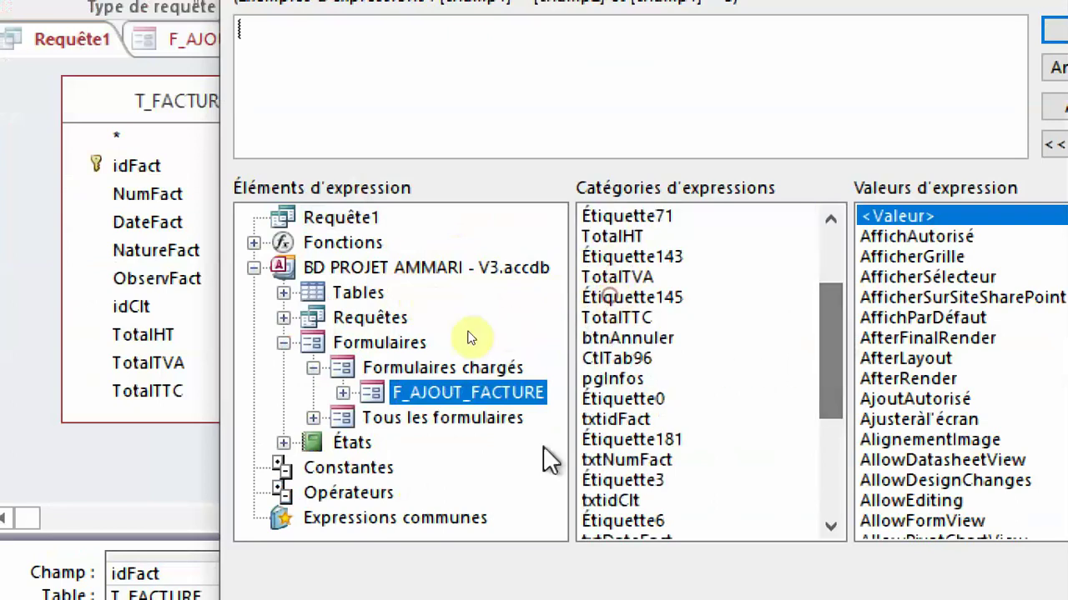
{"action": "double_click", "coordinate": [617, 419]}
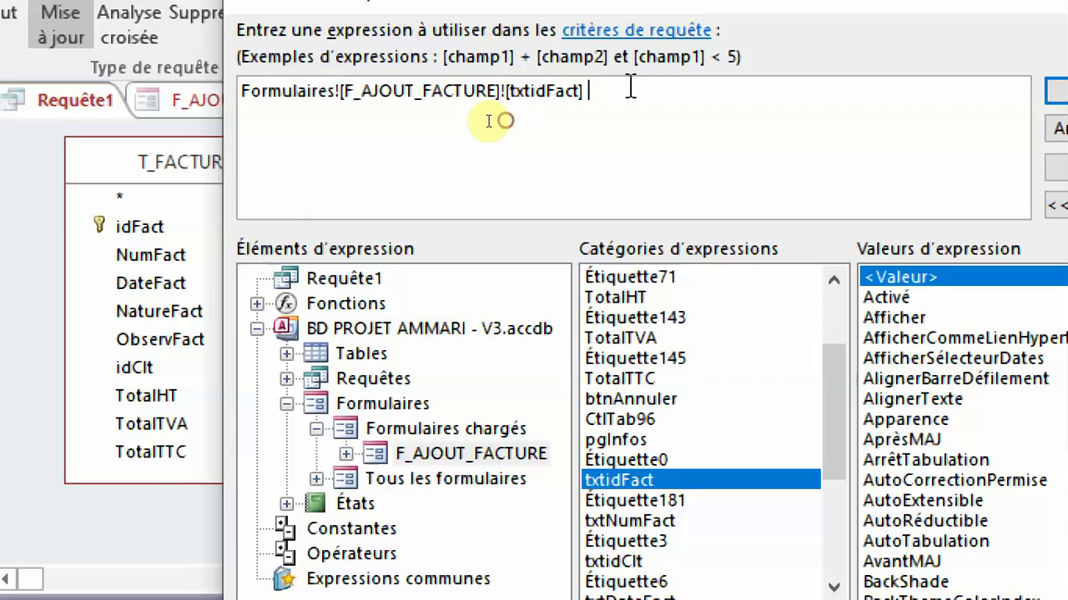
{"action": "left_click_drag", "start_coordinate": [489, 121], "coordinate": [241, 90]}
{"action": "key", "text": "ctrl+c"}
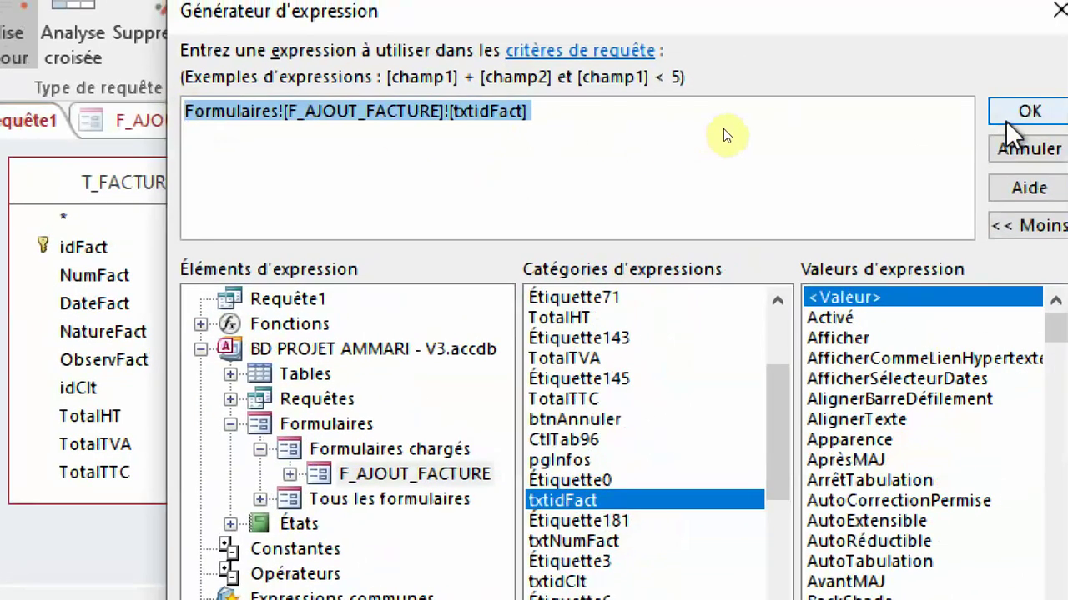
{"action": "left_click", "coordinate": [1007, 115]}
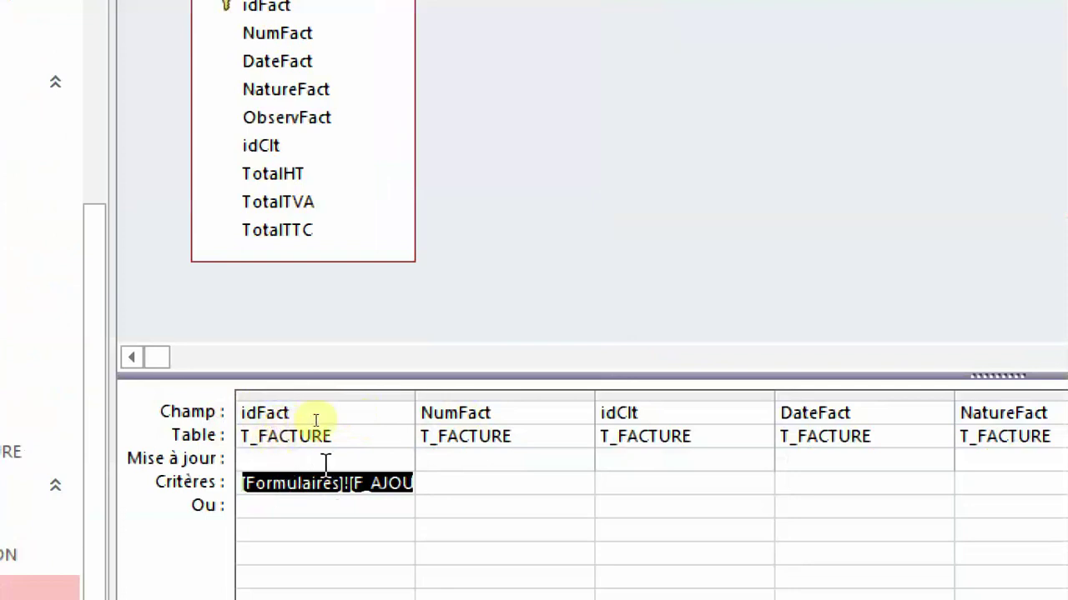
Step: Set NumFact's update value to Formulaires![F_AJOUT_FACTURE]![txtNumFact] by pasting the copied expression and replacing its control name
{"action": "left_click", "coordinate": [458, 461]}
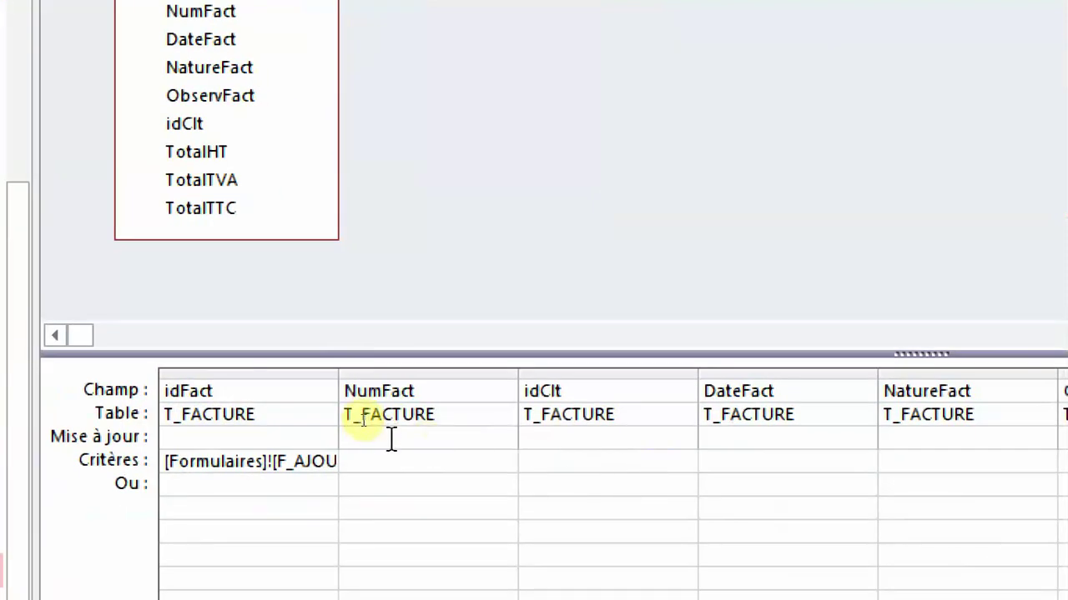
{"action": "right_click", "coordinate": [391, 441]}
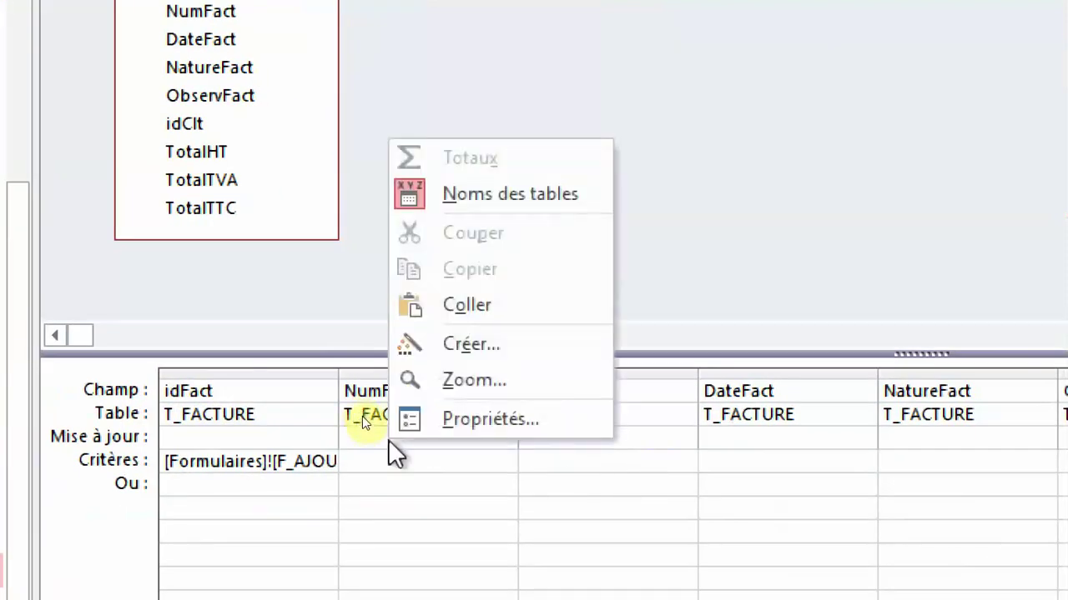
{"action": "left_click", "coordinate": [484, 350]}
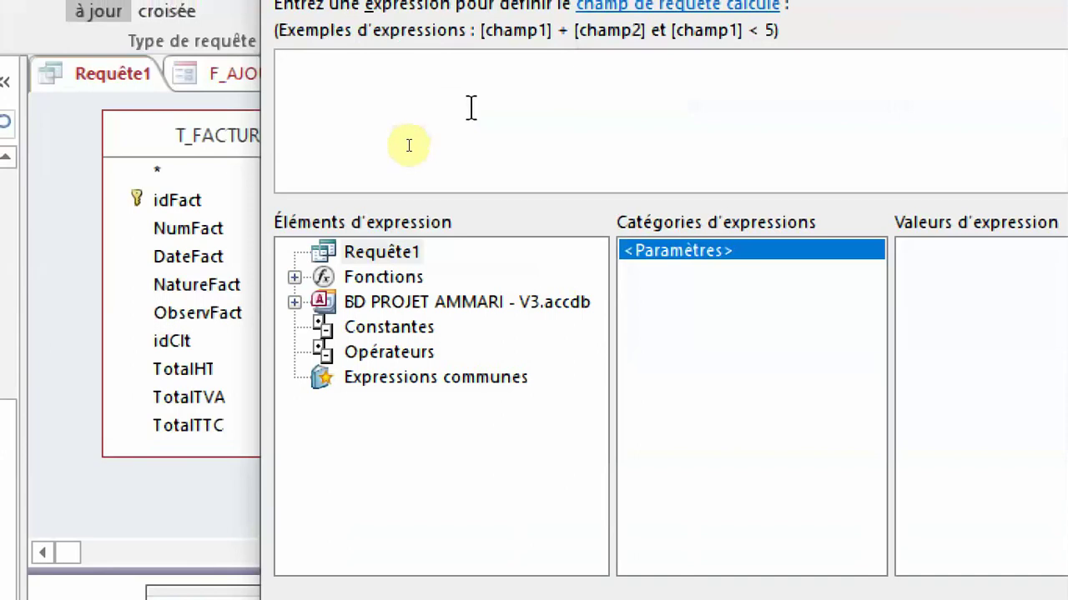
{"action": "key", "text": "ctrl+v"}
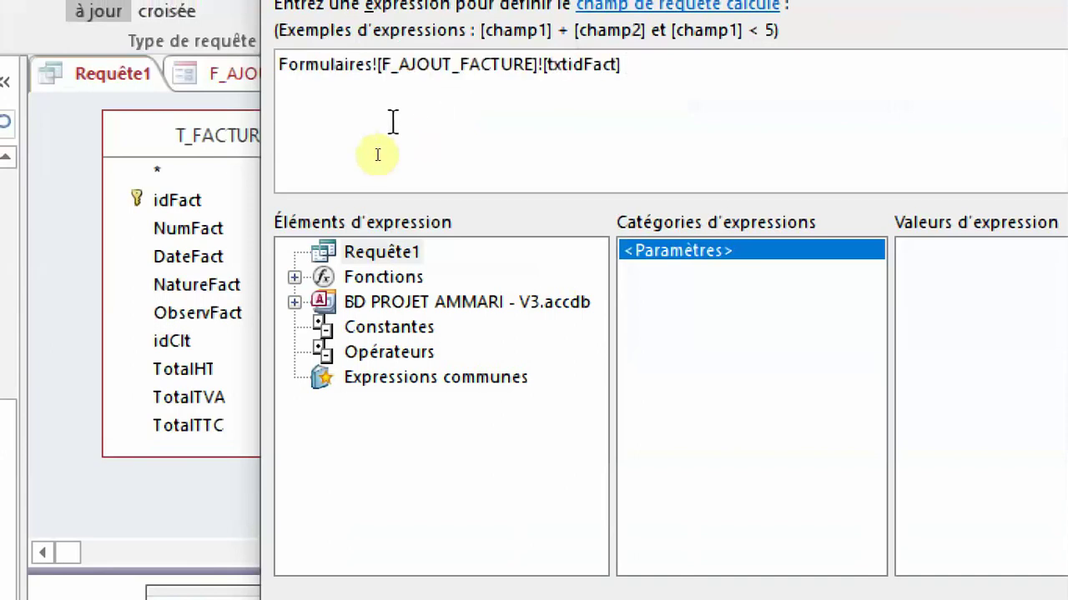
{"action": "key", "text": "BackSpace"}
{"action": "key", "text": "BackSpace"}
{"action": "key", "text": "BackSpace"}
{"action": "key", "text": "BackSpace"}
{"action": "key", "text": "BackSpace"}
{"action": "key", "text": "BackSpace"}
{"action": "key", "text": "BackSpace"}
{"action": "key", "text": "BackSpace"}
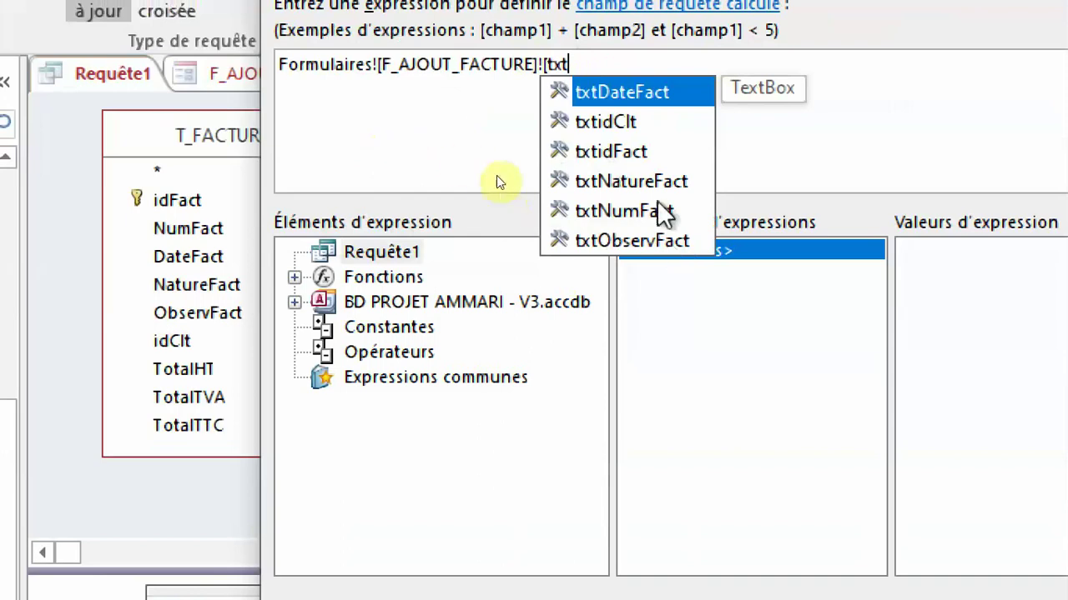
{"action": "double_click", "coordinate": [631, 211]}
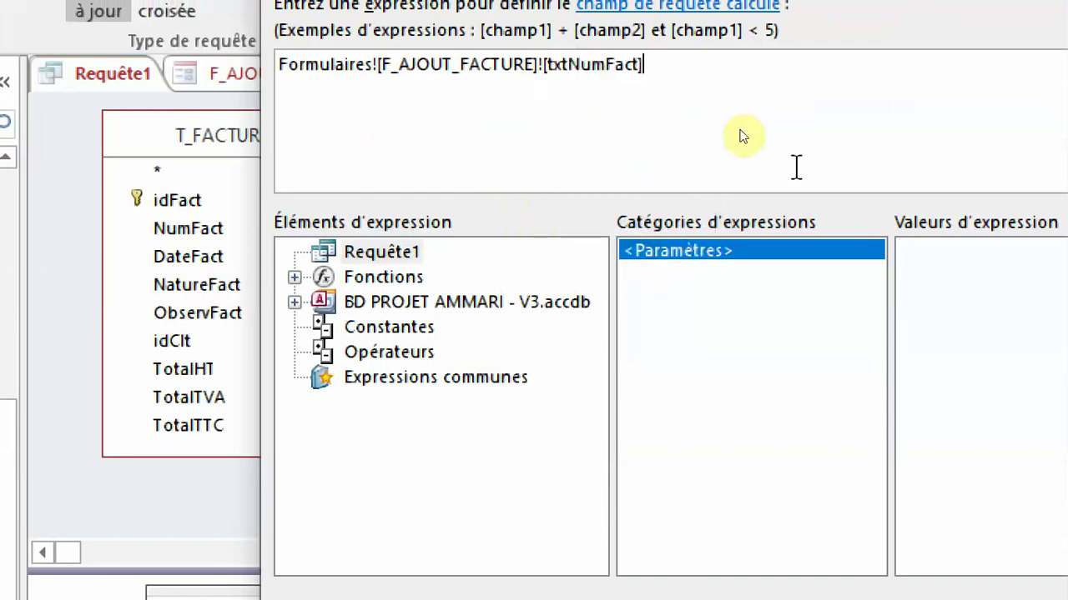
{"action": "key", "text": "Return"}
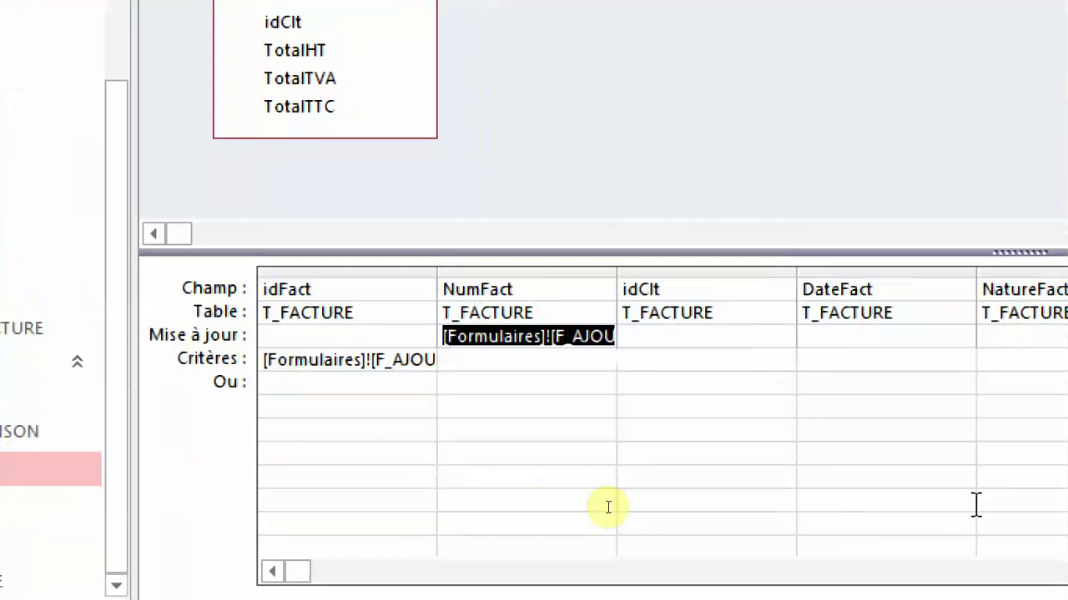
{"action": "key", "text": "F2"}
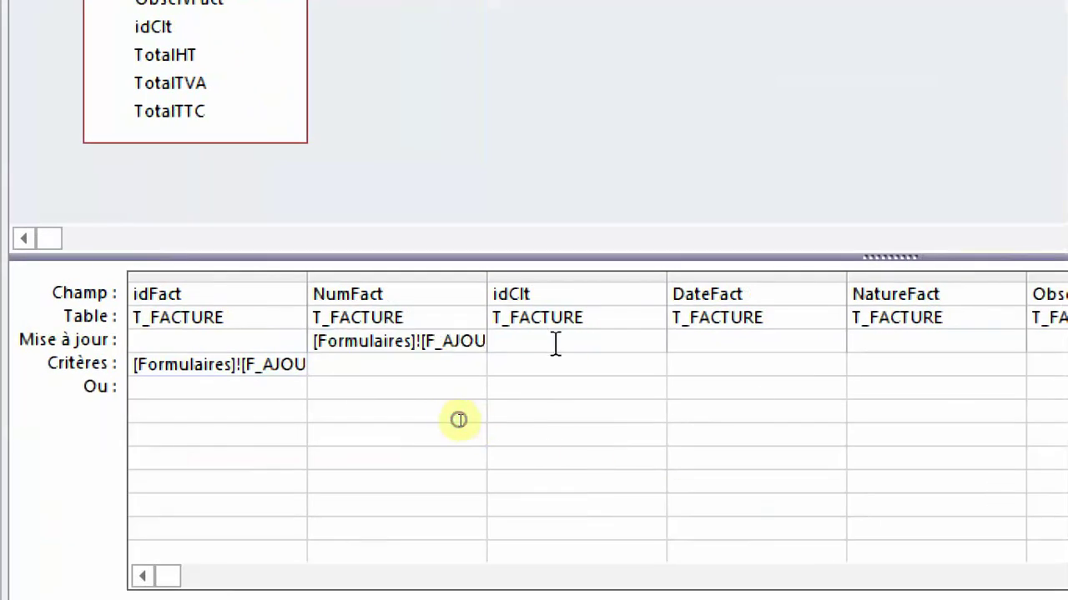
Step: Set idClt's update value to Formulaires![F_AJOUT_FACTURE]![txtidClt] in the expression builder, adapting the copied expression
{"action": "right_click", "coordinate": [553, 342]}
{"action": "left_click", "coordinate": [627, 253]}
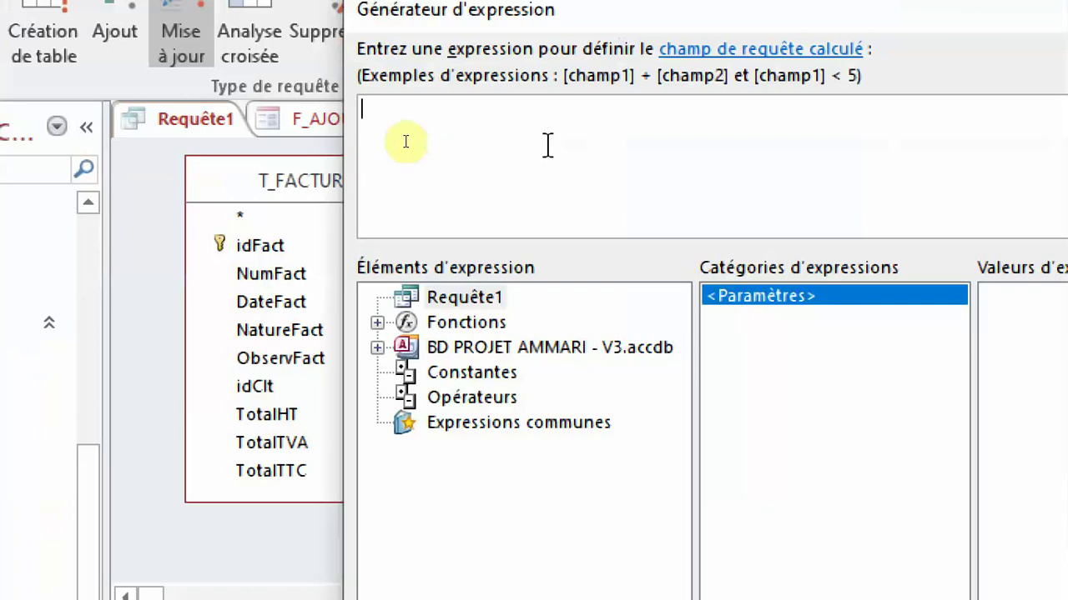
{"action": "double_click", "coordinate": [547, 348]}
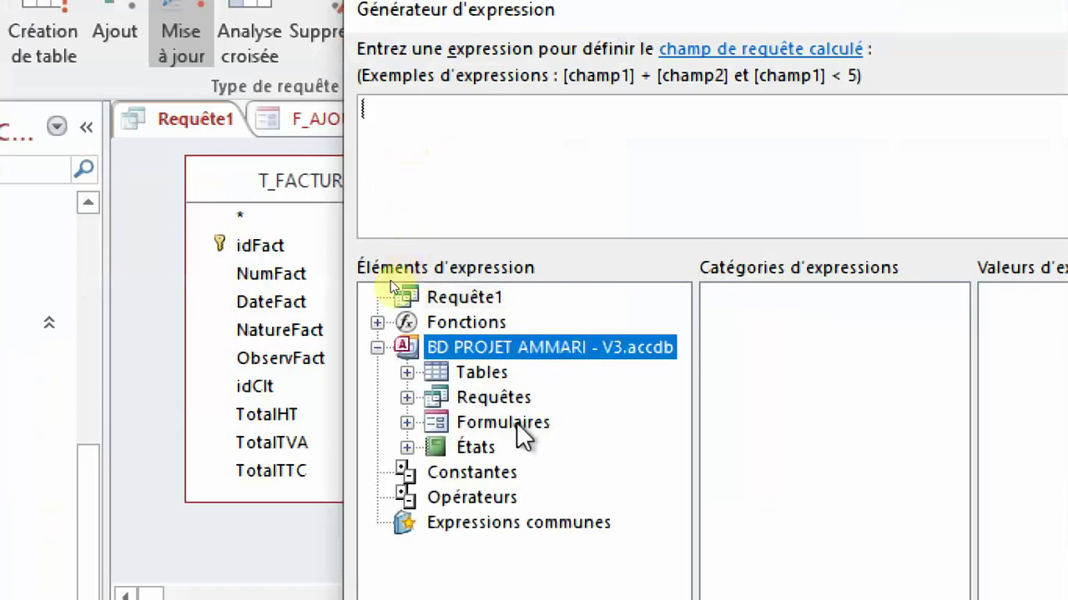
{"action": "left_click", "coordinate": [531, 126]}
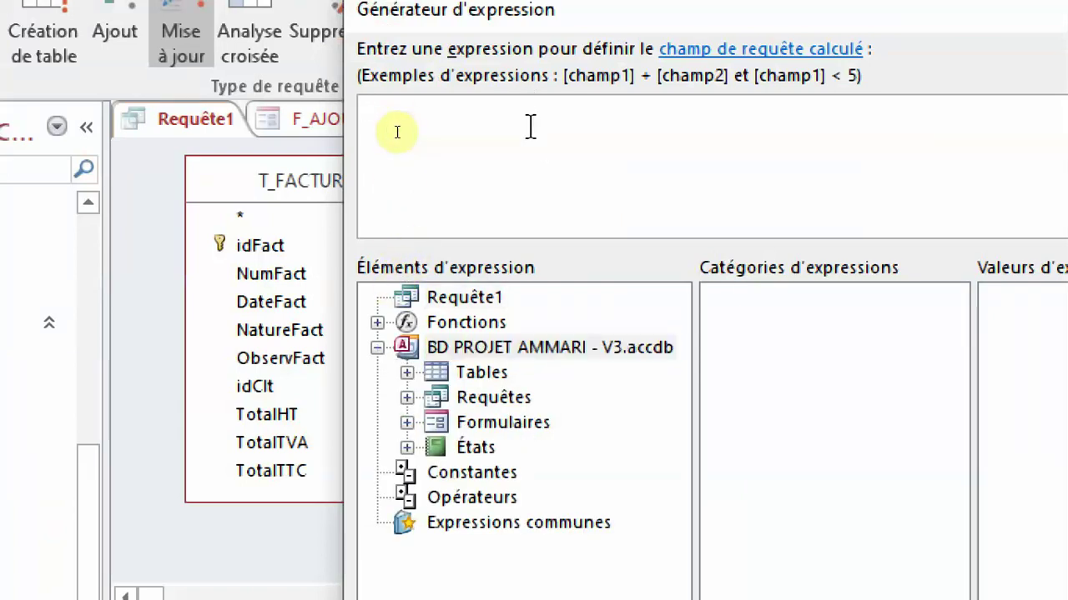
{"action": "key", "text": "ctrl+v"}
{"action": "key", "text": "BackSpace"}
{"action": "key", "text": "BackSpace"}
{"action": "key", "text": "BackSpace"}
{"action": "key", "text": "BackSpace"}
{"action": "key", "text": "BackSpace"}
{"action": "key", "text": "BackSpace"}
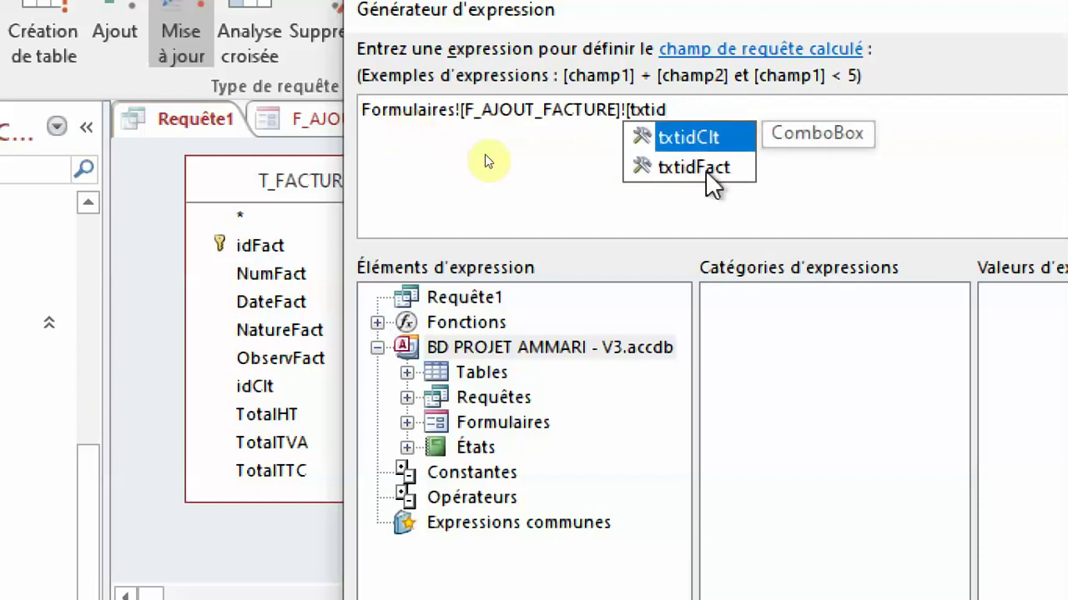
{"action": "double_click", "coordinate": [700, 136]}
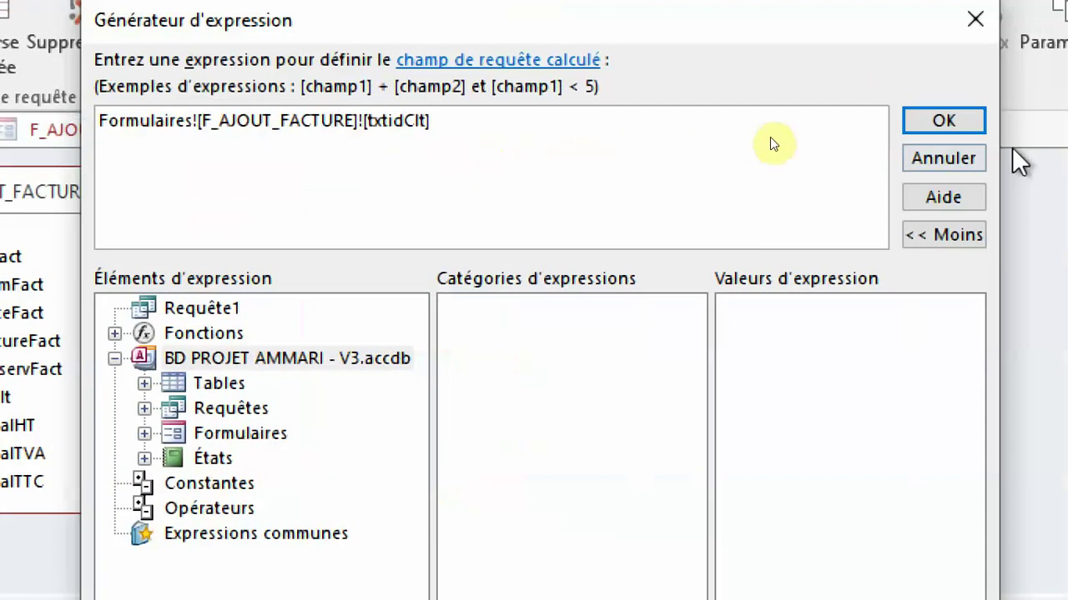
{"action": "left_click", "coordinate": [967, 125]}
Step: Set DateFact's update value to the txtDateFact control of F_AJOUT_FACTURE by pasting the copied expression and replacing its control name
{"action": "left_click", "coordinate": [640, 383]}
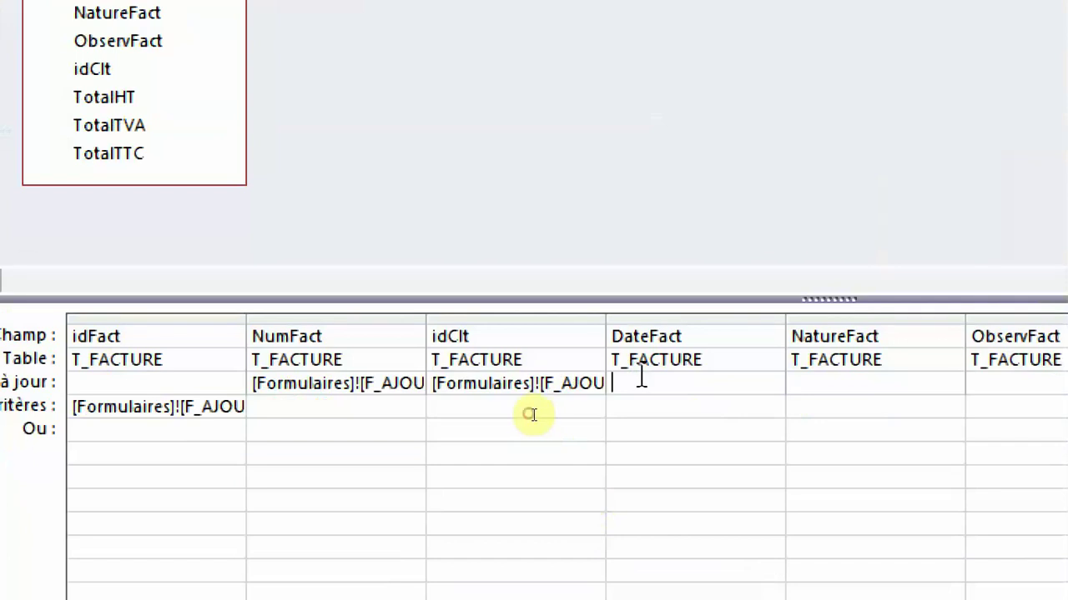
{"action": "right_click", "coordinate": [640, 381]}
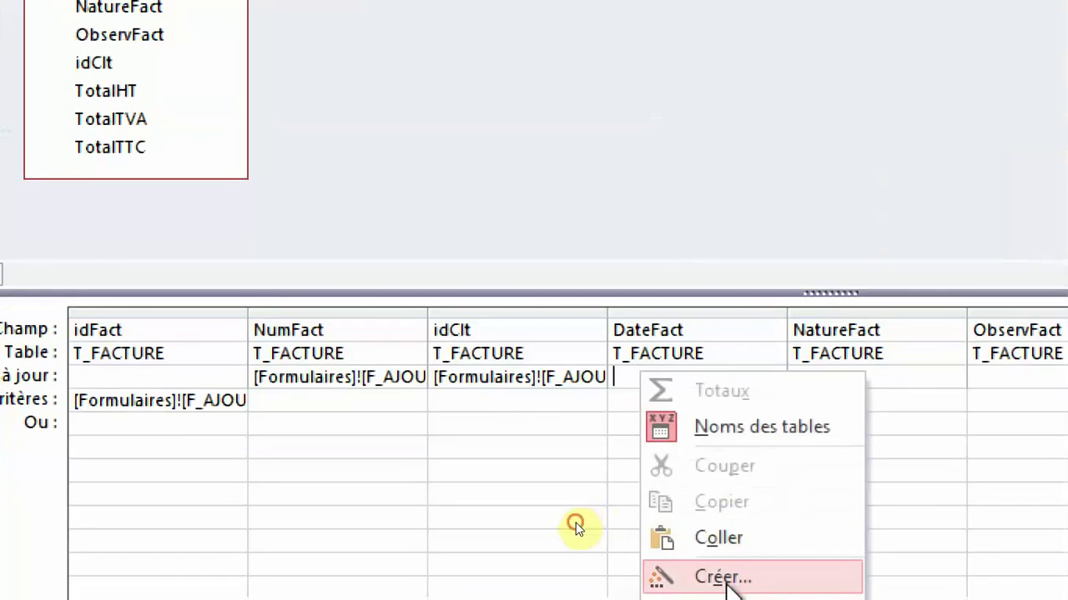
{"action": "left_click", "coordinate": [729, 584]}
{"action": "key", "text": "ctrl+v"}
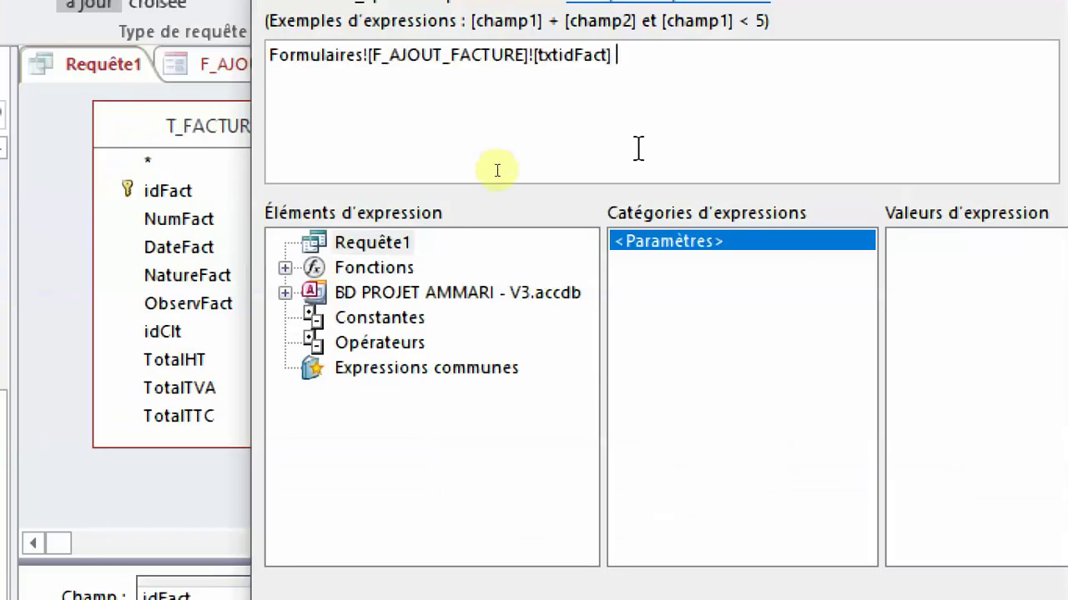
{"action": "key", "text": "BackSpace"}
{"action": "key", "text": "BackSpace"}
{"action": "key", "text": "BackSpace"}
{"action": "key", "text": "BackSpace"}
{"action": "key", "text": "BackSpace"}
{"action": "key", "text": "BackSpace"}
{"action": "key", "text": "BackSpace"}
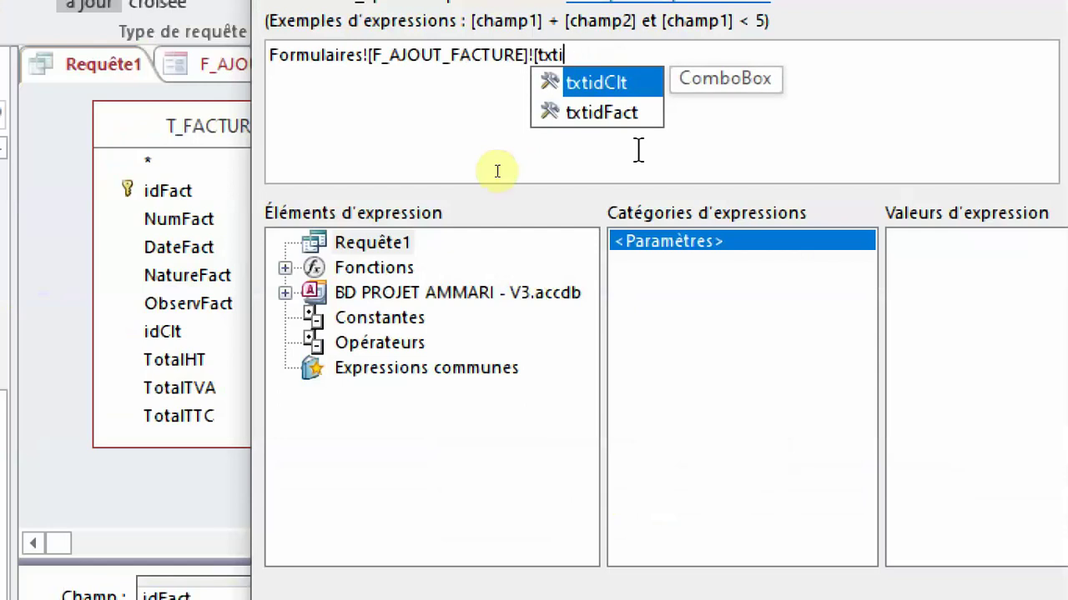
{"action": "type", "text": "da"}
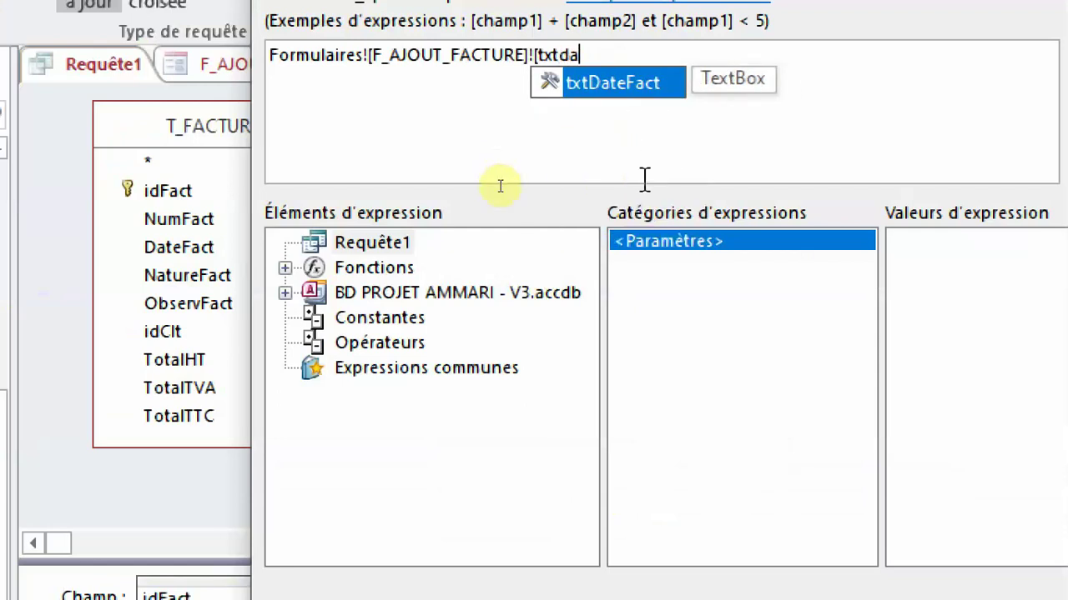
{"action": "double_click", "coordinate": [641, 83]}
{"action": "left_click", "coordinate": [1067, 56]}
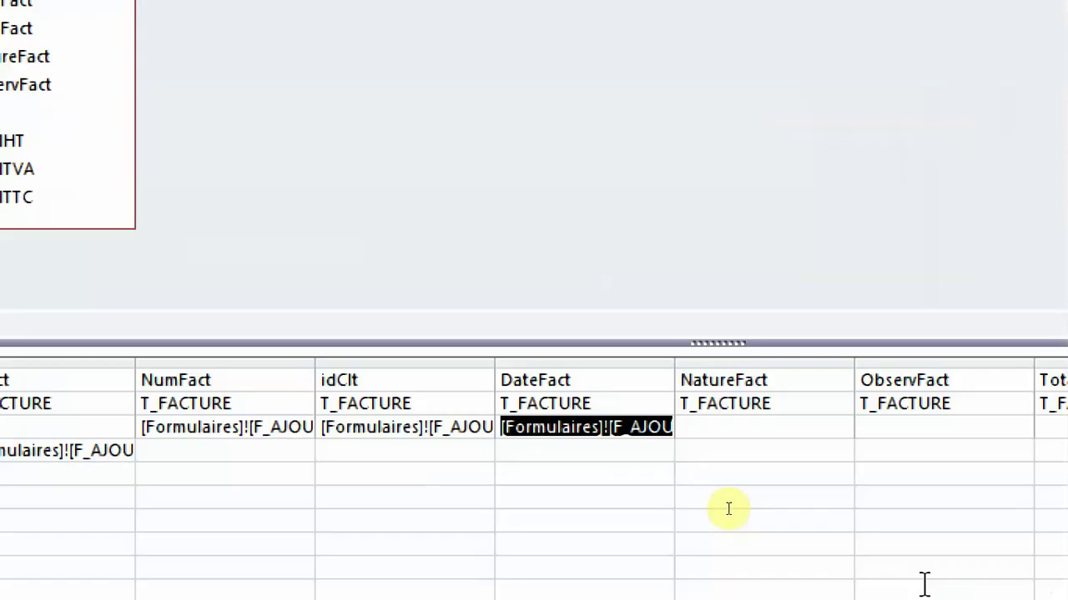
Step: Set NatureFact's update value to the txtNatureFact control of F_AJOUT_FACTURE, reusing the copied expression in the expression builder
{"action": "left_click", "coordinate": [712, 427]}
{"action": "right_click", "coordinate": [712, 427]}
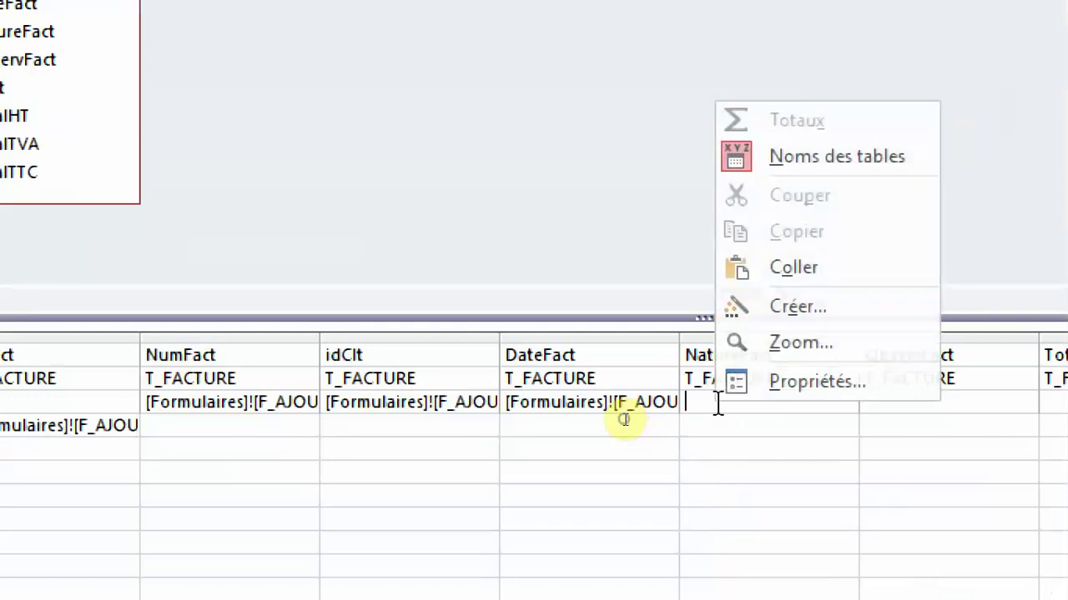
{"action": "left_click", "coordinate": [821, 310]}
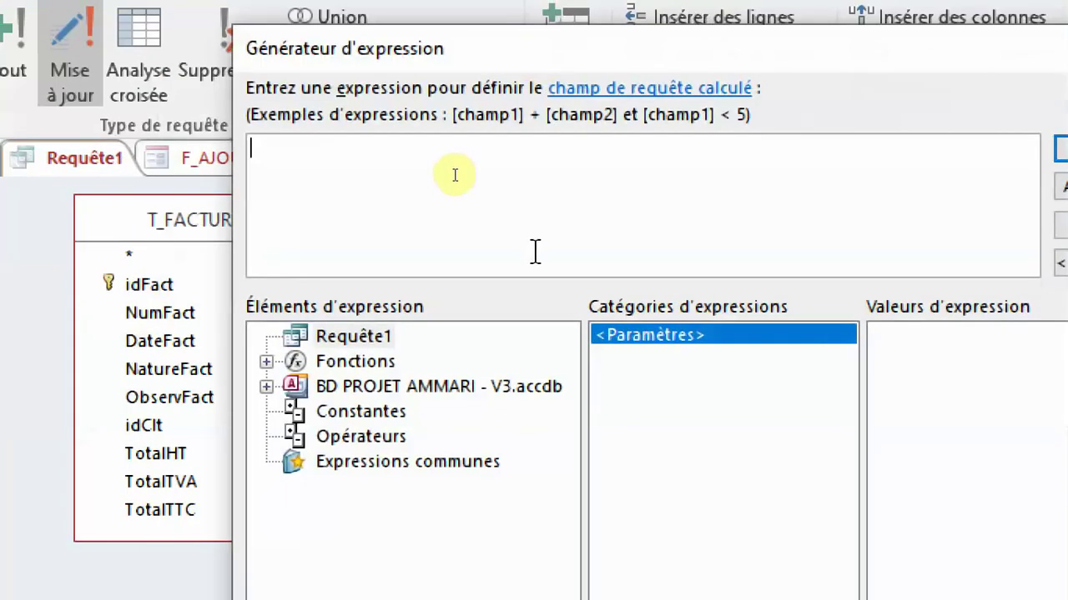
{"action": "type", "text": "Formulaires![F_AJOUT_FACTURE]![txtidFact]"}
{"action": "key", "text": "BackSpace"}
{"action": "key", "text": "BackSpace"}
{"action": "key", "text": "BackSpace"}
{"action": "key", "text": "BackSpace"}
{"action": "key", "text": "BackSpace"}
{"action": "key", "text": "BackSpace"}
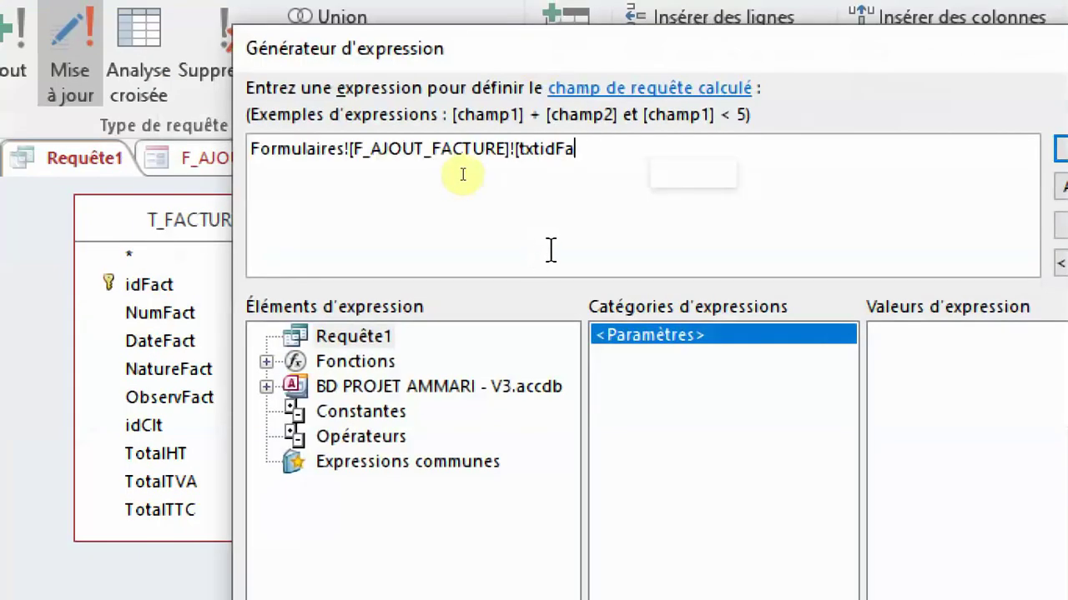
{"action": "key", "text": "BackSpace"}
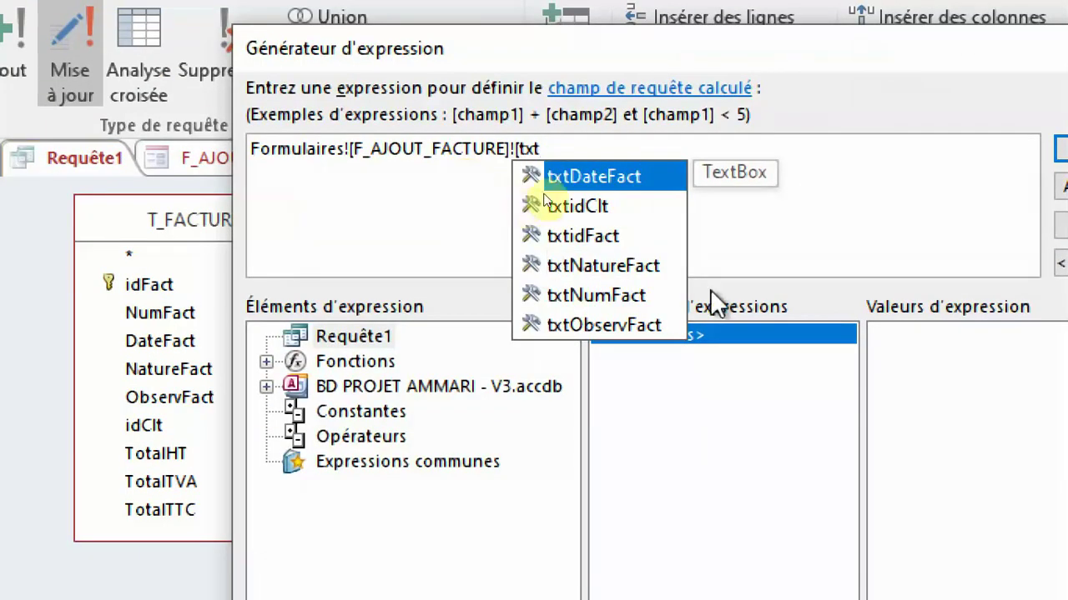
{"action": "double_click", "coordinate": [603, 265]}
{"action": "left_click", "coordinate": [938, 166]}
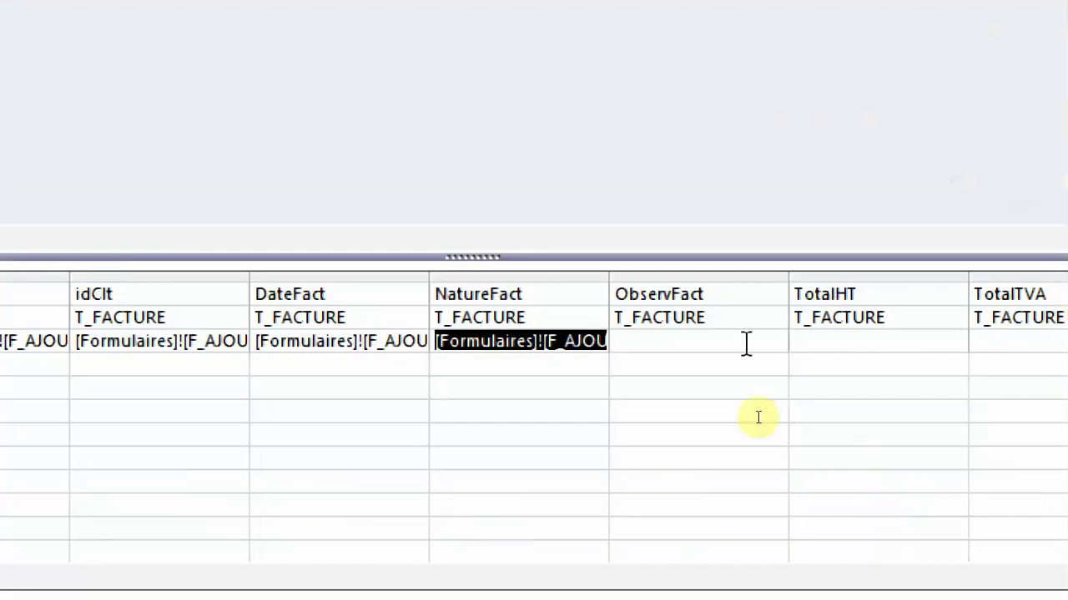
Step: Set ObservFact's update value to Formulaires![F_AJOUT_FACTURE]![txtObservFact], reusing the copied expression in the expression builder
{"action": "left_click", "coordinate": [690, 342]}
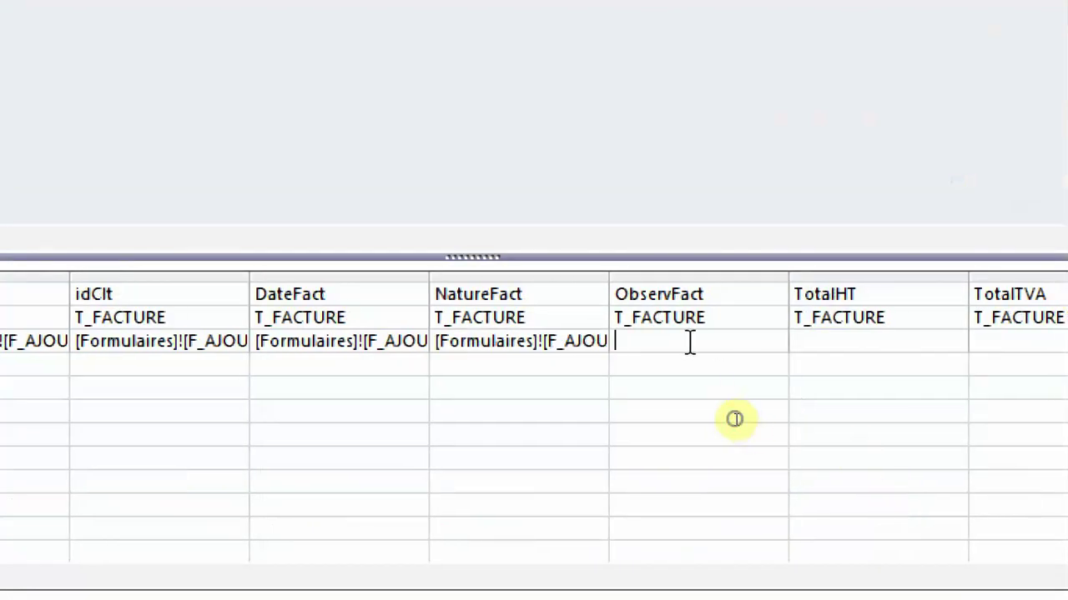
{"action": "right_click", "coordinate": [690, 342]}
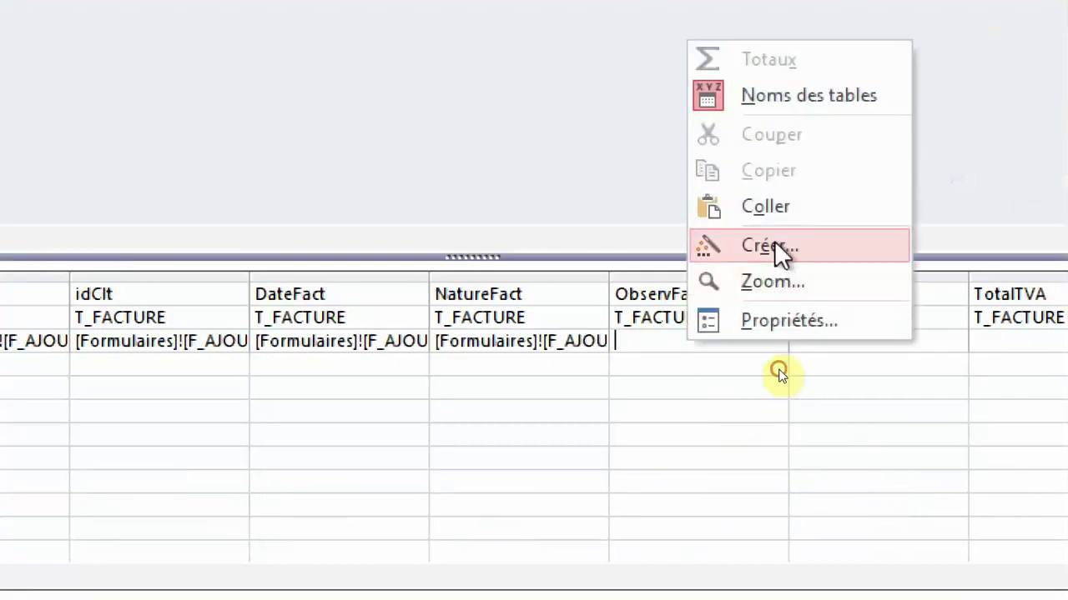
{"action": "left_click", "coordinate": [714, 244]}
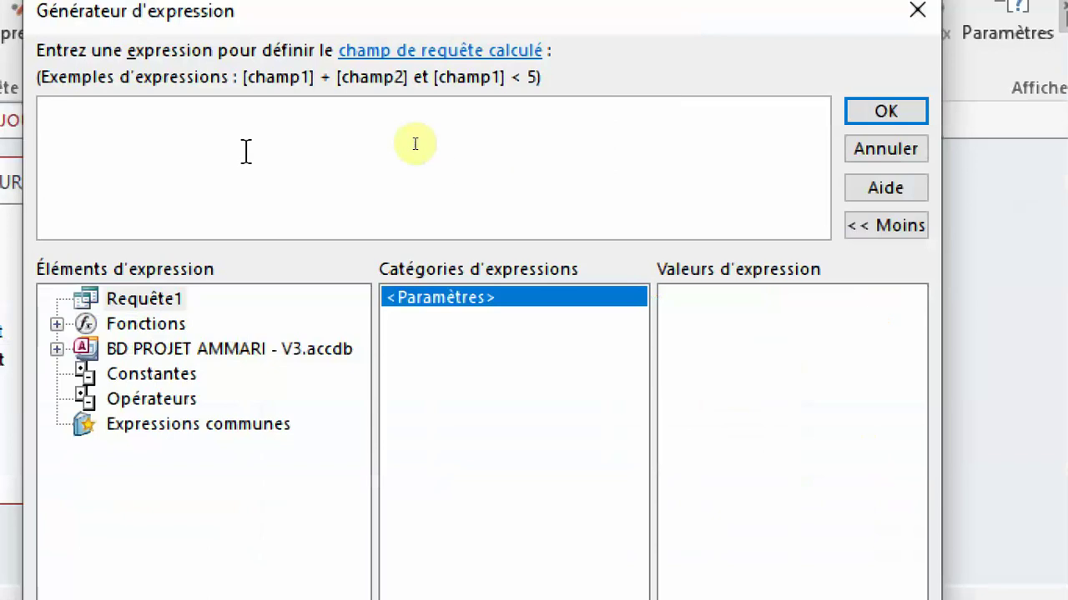
{"action": "type", "text": "Formulaires![F_AJOUT_FACTURE]![txtidFact]"}
{"action": "key", "text": "BackSpace"}
{"action": "key", "text": "BackSpace"}
{"action": "key", "text": "BackSpace"}
{"action": "key", "text": "BackSpace"}
{"action": "key", "text": "BackSpace"}
{"action": "key", "text": "BackSpace"}
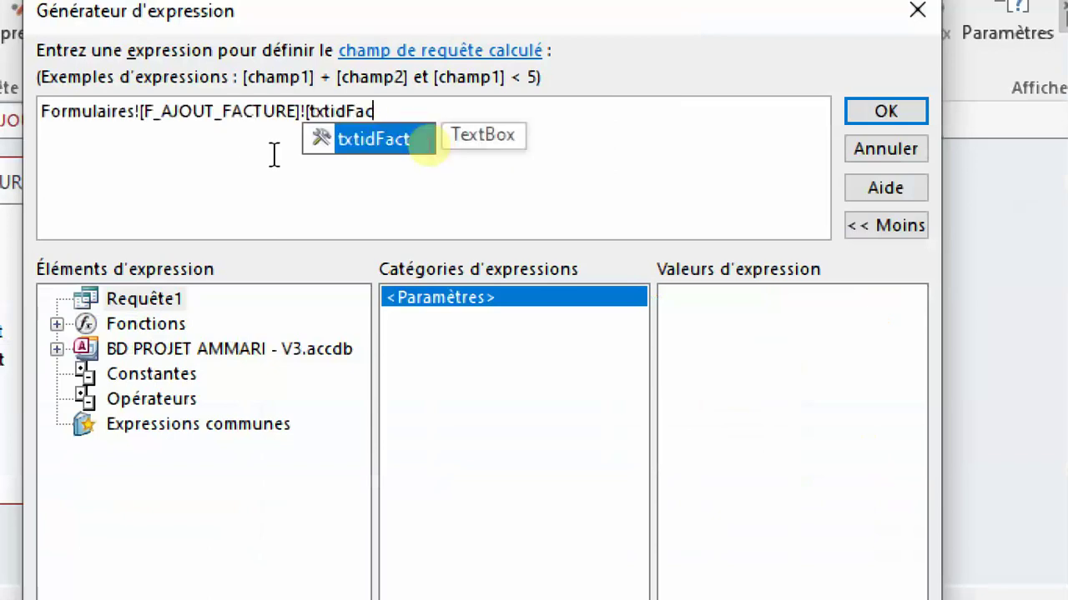
{"action": "key", "text": "BackSpace"}
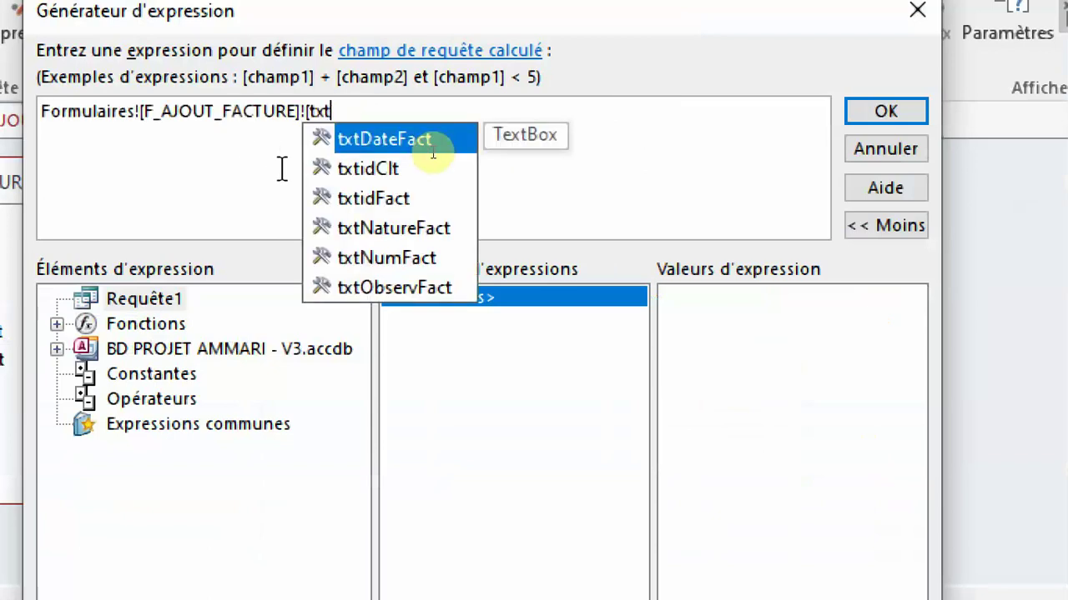
{"action": "left_click", "coordinate": [490, 213]}
{"action": "type", "text": "ObservFact]"}
{"action": "left_click", "coordinate": [886, 111]}
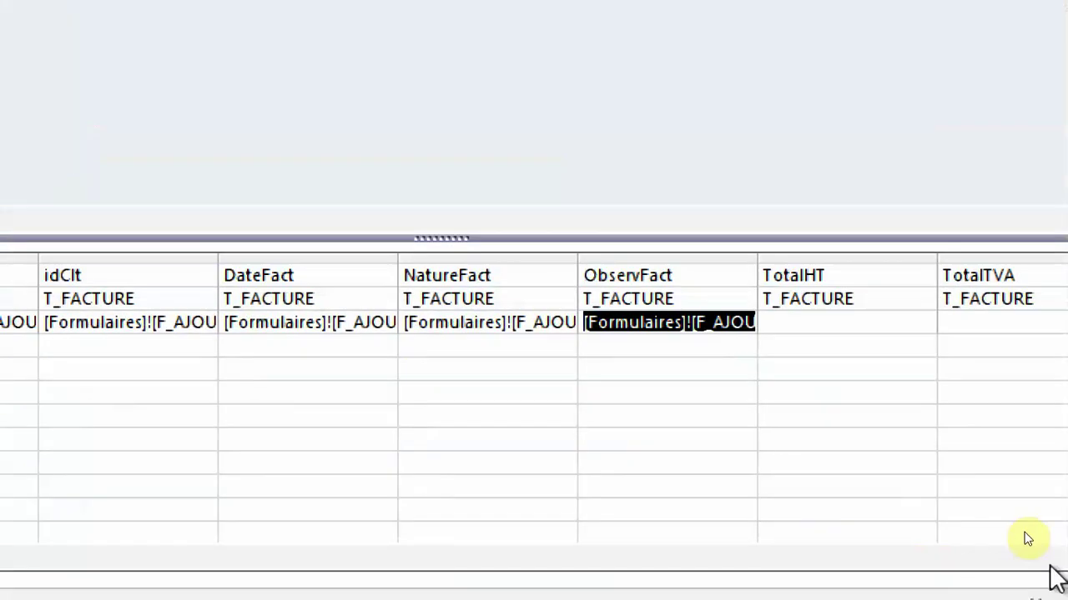
Step: Set TotalHT's update value to the TotalHT control of F_AJOUT_FACTURE by adapting the copied expression
{"action": "left_click", "coordinate": [587, 339]}
{"action": "right_click", "coordinate": [584, 340]}
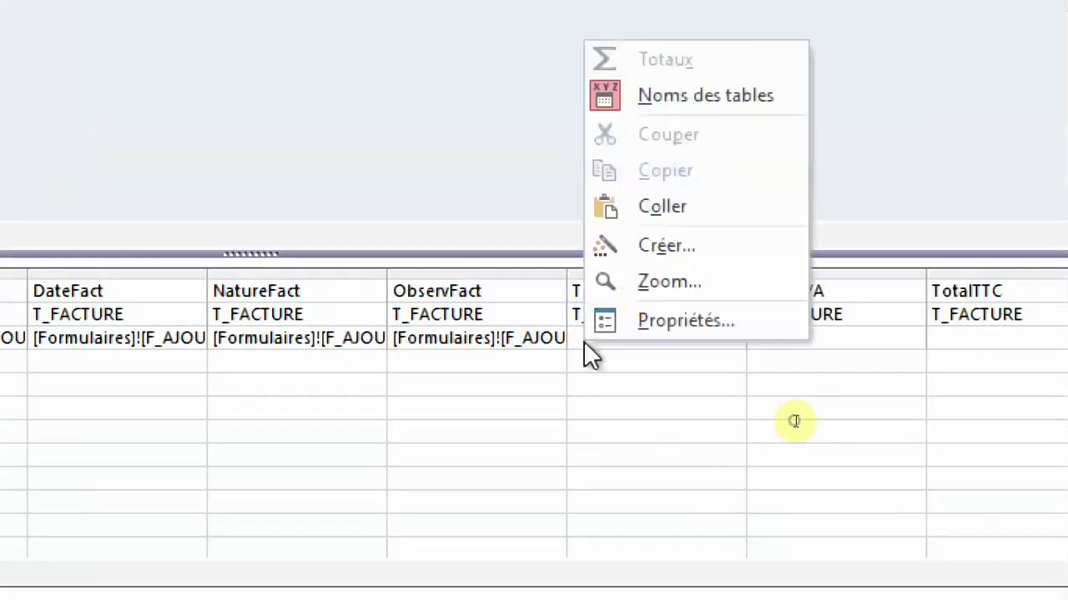
{"action": "left_click", "coordinate": [642, 253]}
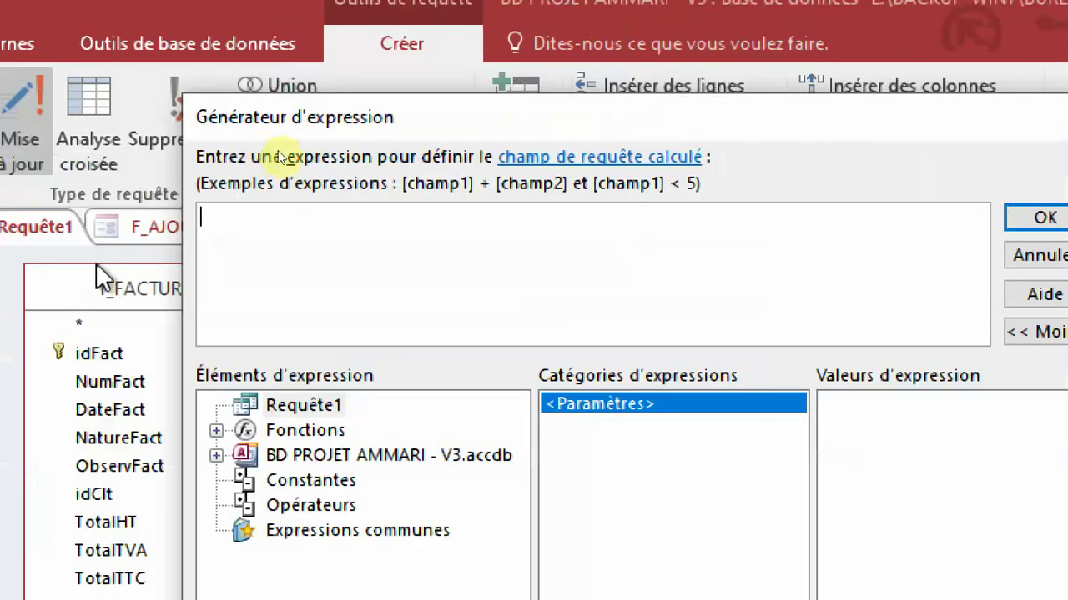
{"action": "type", "text": "Formulaires![F_AJOUT_FACTURE]![txtidFact]"}
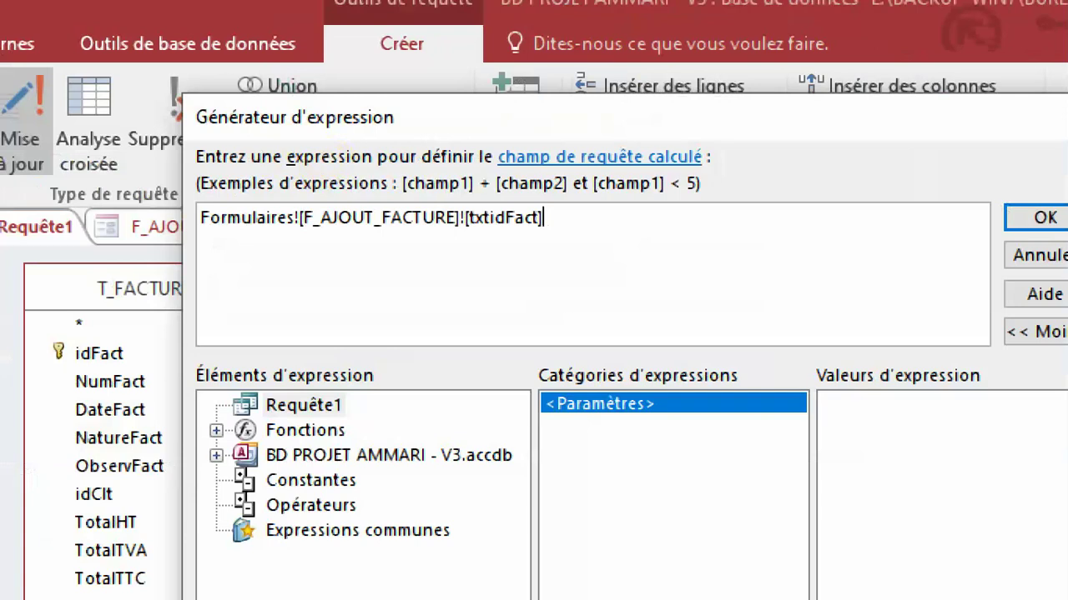
{"action": "key", "text": "BackSpace"}
{"action": "key", "text": "BackSpace"}
{"action": "key", "text": "BackSpace"}
{"action": "key", "text": "BackSpace"}
{"action": "key", "text": "BackSpace"}
{"action": "key", "text": "BackSpace"}
{"action": "key", "text": "BackSpace"}
{"action": "key", "text": "BackSpace"}
{"action": "key", "text": "BackSpace"}
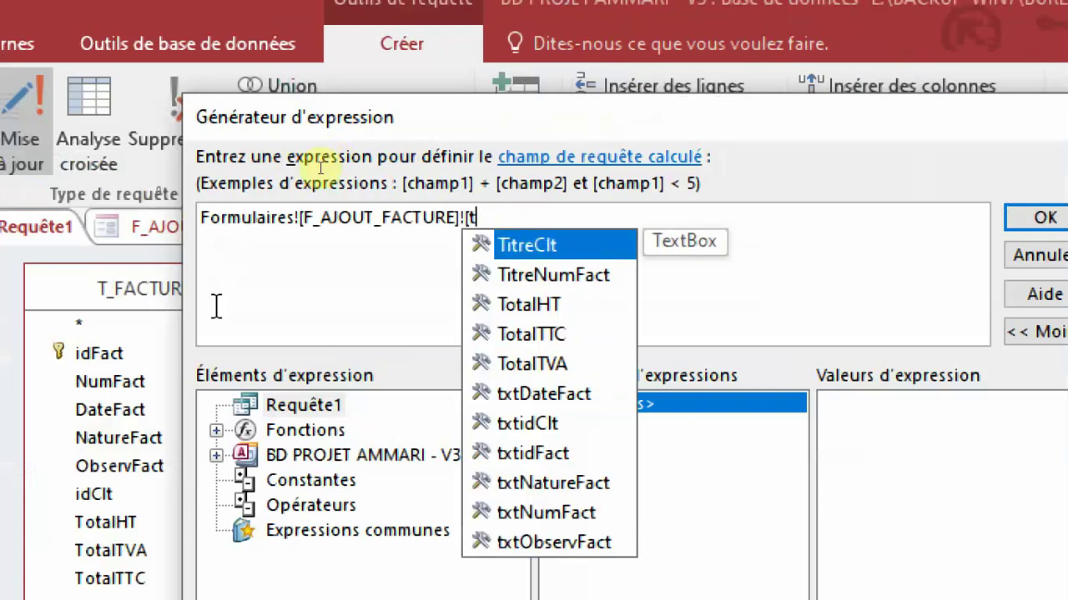
{"action": "double_click", "coordinate": [518, 304]}
{"action": "left_click", "coordinate": [1017, 221]}
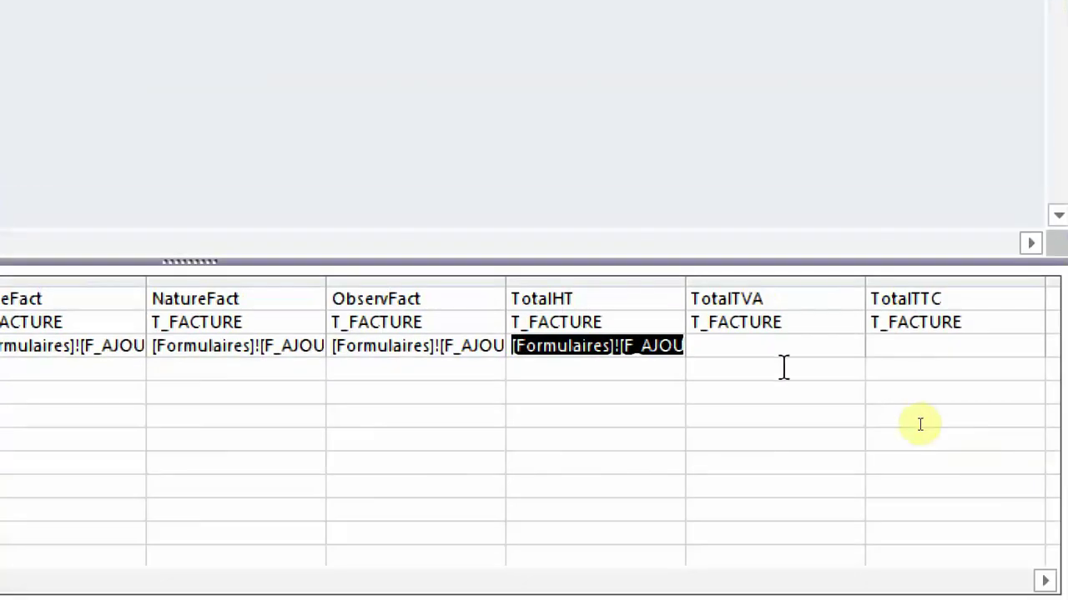
Step: Set TotalTVA's update value to Formulaires![F_AJOUT_FACTURE]![TotalTVA] by adapting the copied expression
{"action": "left_click", "coordinate": [769, 350]}
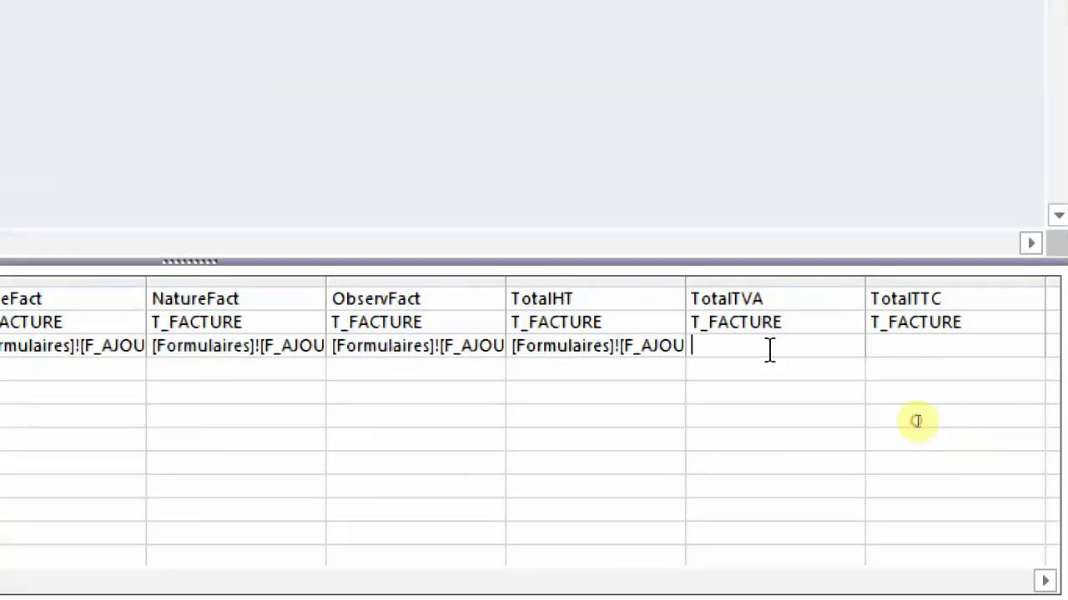
{"action": "right_click", "coordinate": [768, 352]}
{"action": "left_click", "coordinate": [839, 254]}
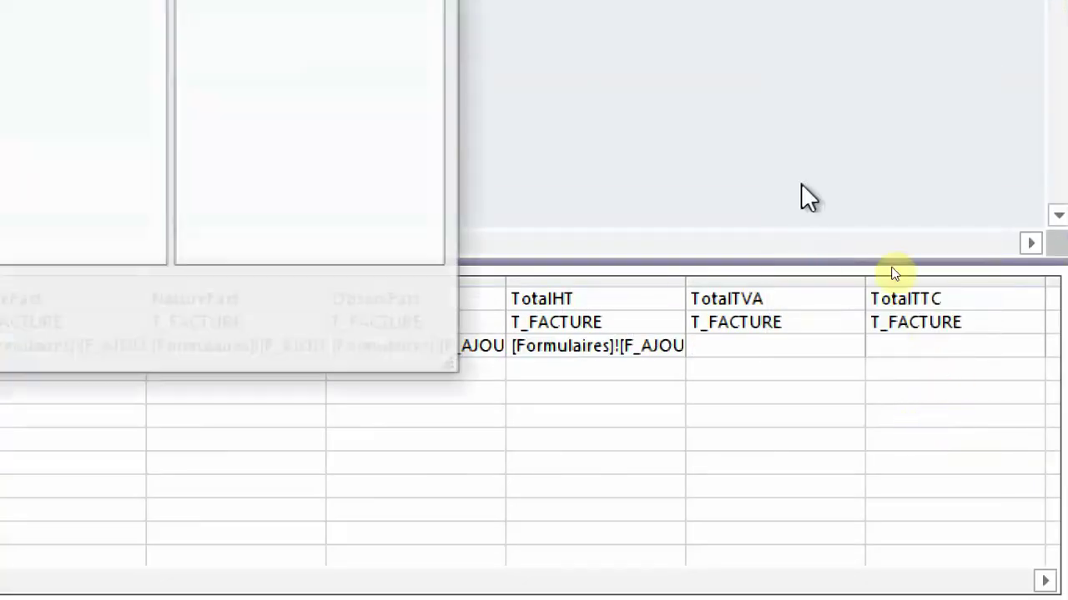
{"action": "type", "text": "Formulaires![F_AJOUT_FACTURE]![txtidFact]"}
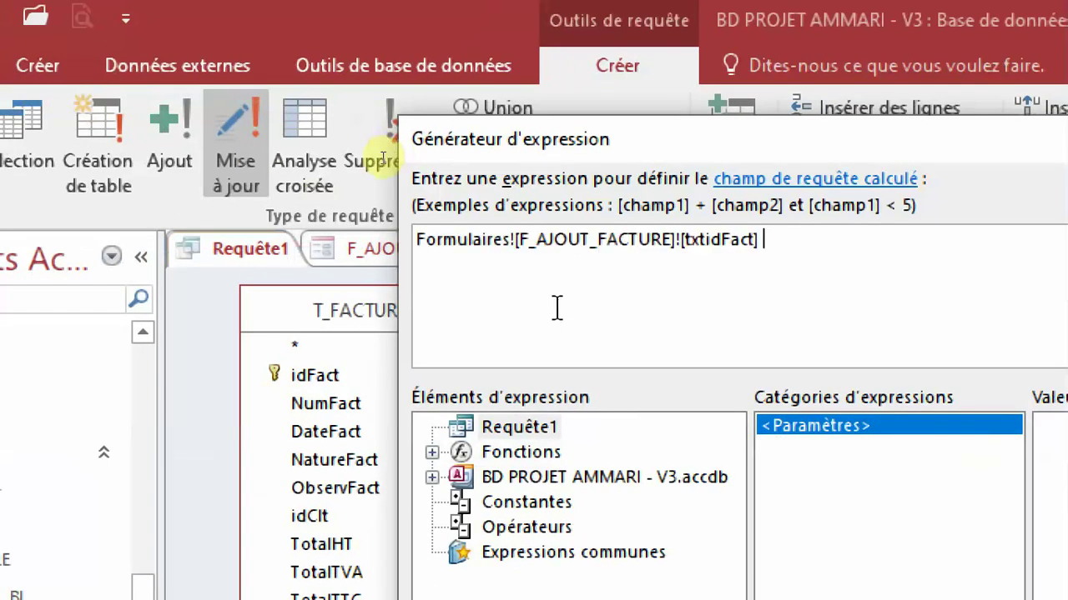
{"action": "key", "text": "BackSpace"}
{"action": "key", "text": "BackSpace"}
{"action": "key", "text": "BackSpace"}
{"action": "key", "text": "BackSpace"}
{"action": "key", "text": "BackSpace"}
{"action": "key", "text": "BackSpace"}
{"action": "key", "text": "BackSpace"}
{"action": "key", "text": "BackSpace"}
{"action": "key", "text": "BackSpace"}
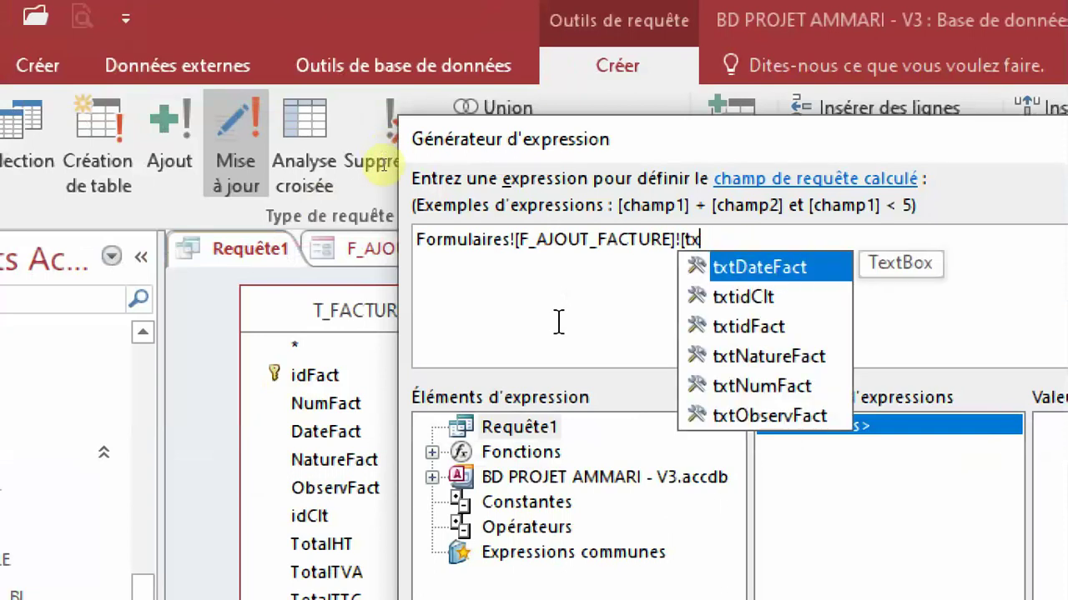
{"action": "double_click", "coordinate": [759, 385]}
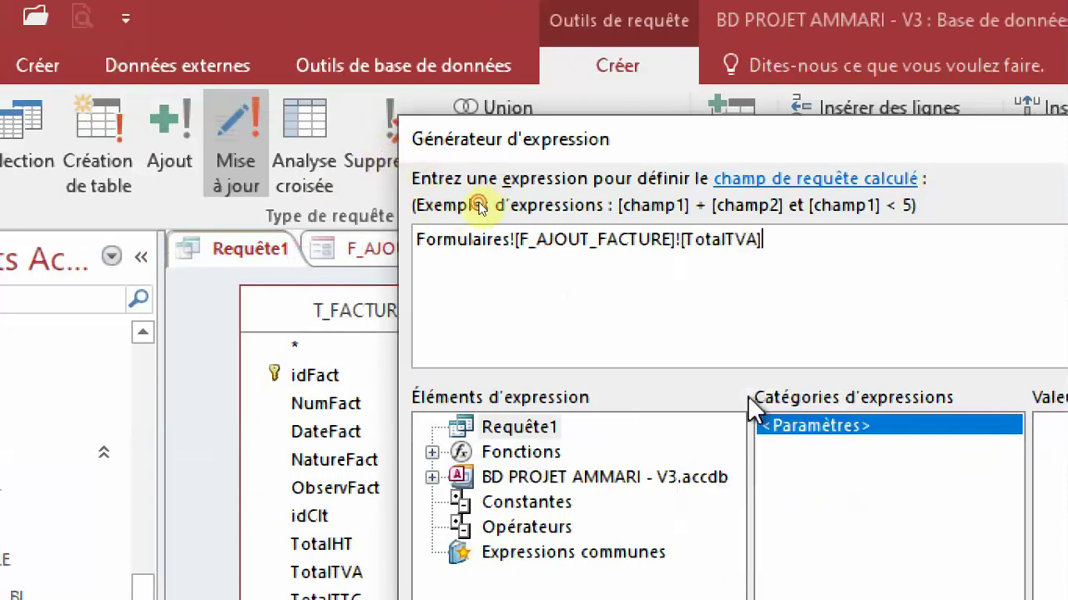
{"action": "left_click", "coordinate": [901, 238]}
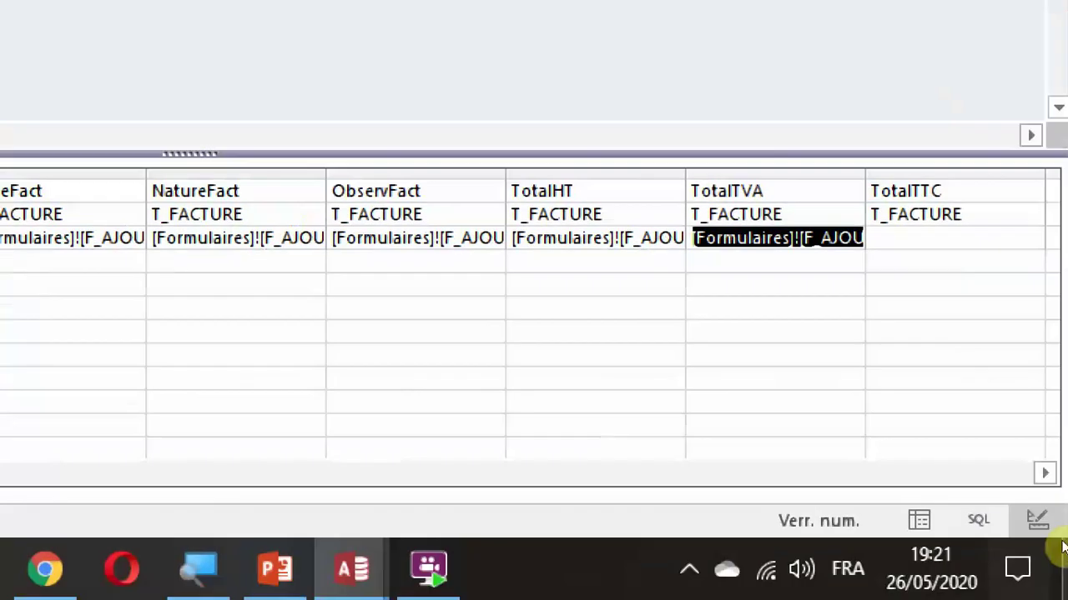
Step: Set TotalTTC's update value to Formulaires![F_AJOUT_FACTURE]![TotalTTC] by adapting the copied expression in the expression builder
{"action": "left_click", "coordinate": [900, 238]}
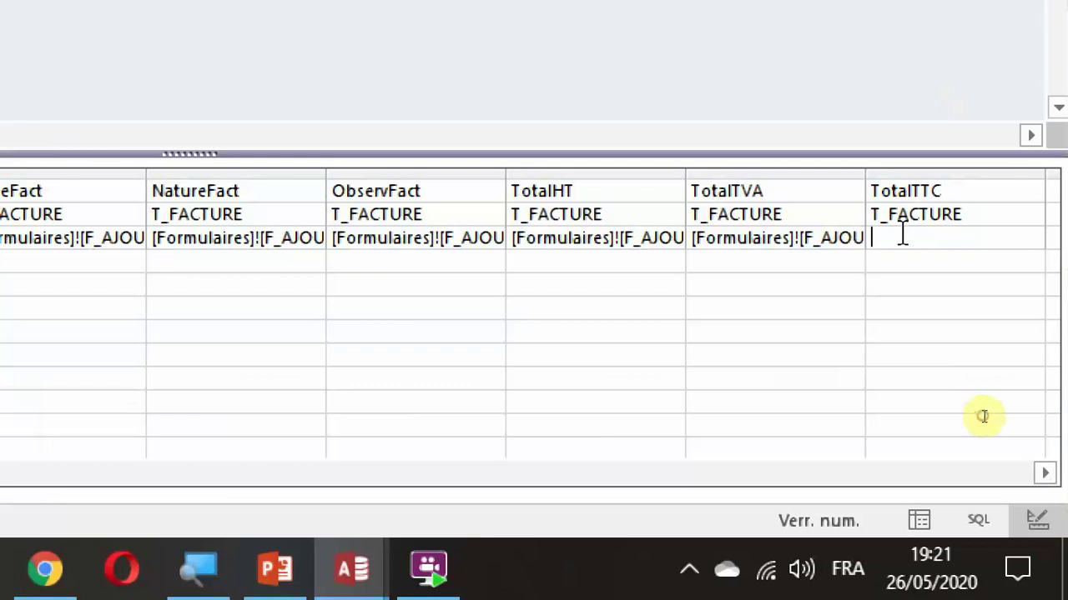
{"action": "right_click", "coordinate": [900, 238]}
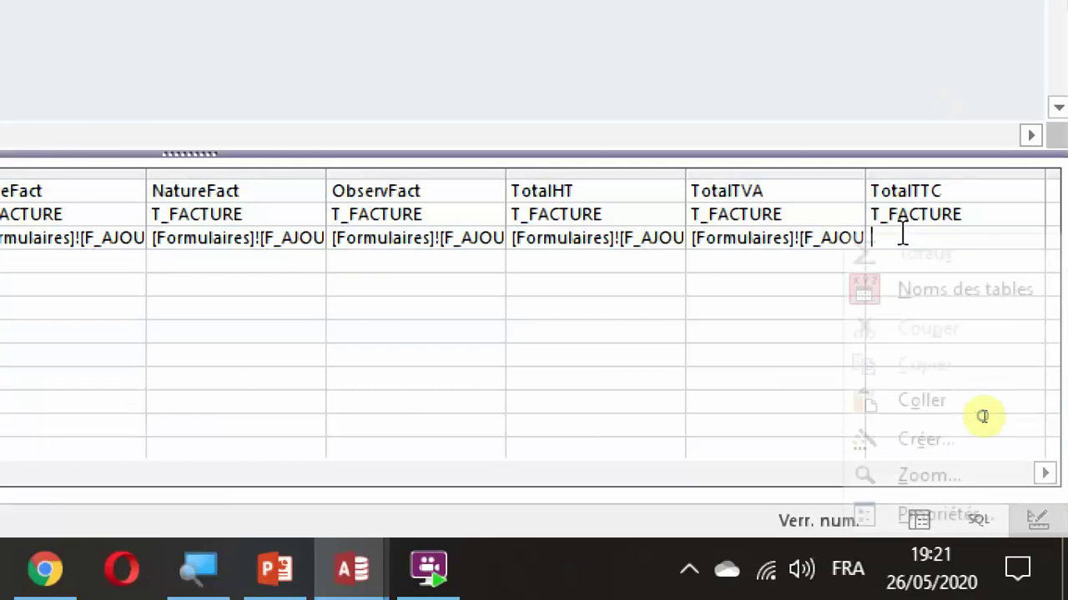
{"action": "left_click", "coordinate": [942, 448]}
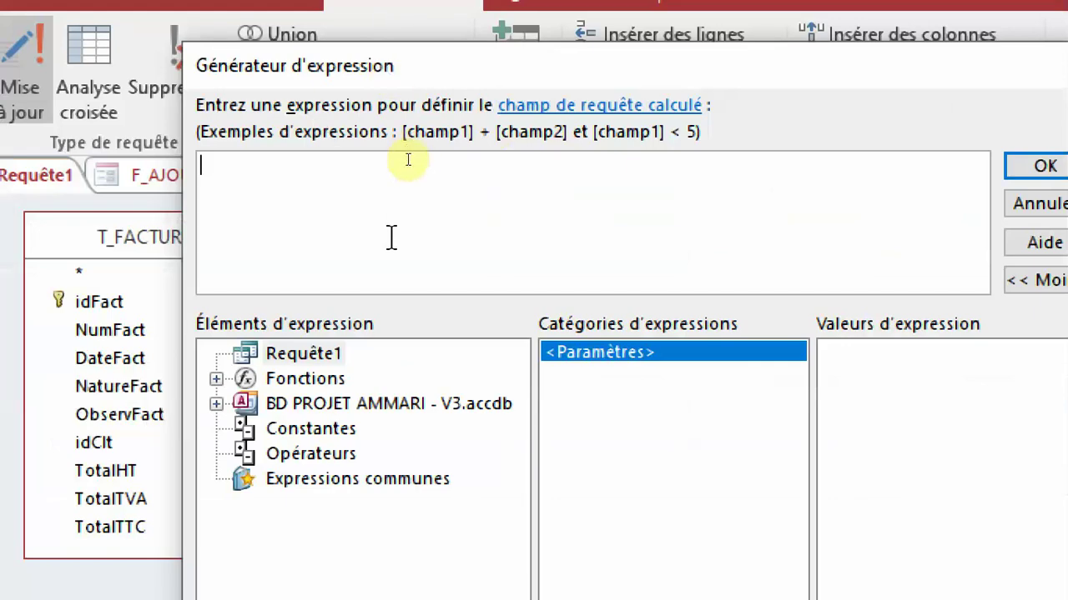
{"action": "type", "text": "Formulaires![F_AJOUT_FACTURE]![txtidFact]"}
{"action": "key", "text": "BackSpace"}
{"action": "key", "text": "BackSpace"}
{"action": "key", "text": "BackSpace"}
{"action": "key", "text": "BackSpace"}
{"action": "key", "text": "BackSpace"}
{"action": "key", "text": "BackSpace"}
{"action": "key", "text": "BackSpace"}
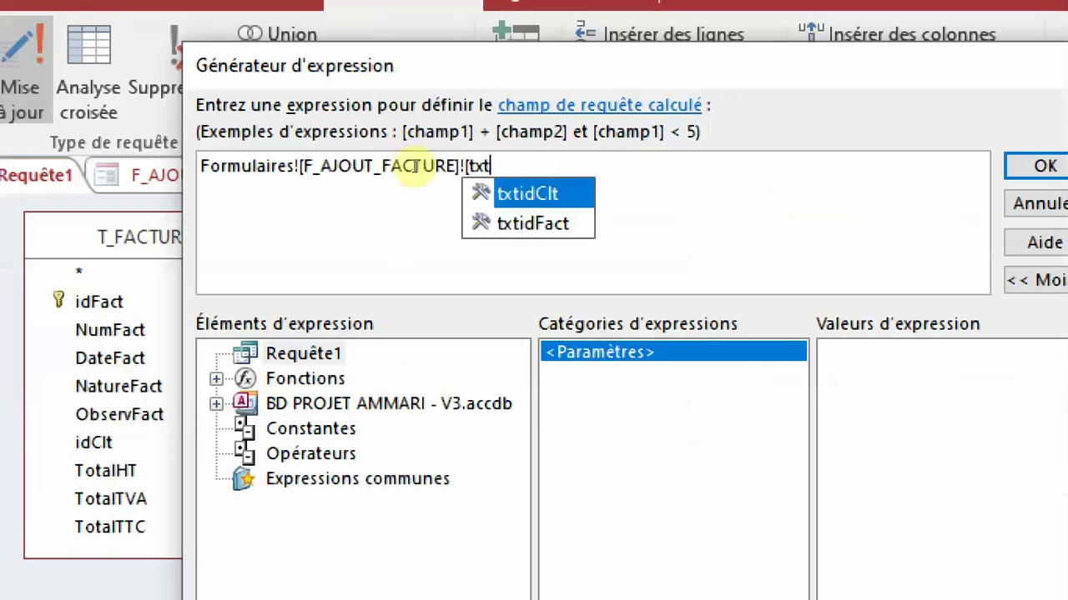
{"action": "key", "text": "BackSpace"}
{"action": "key", "text": "BackSpace"}
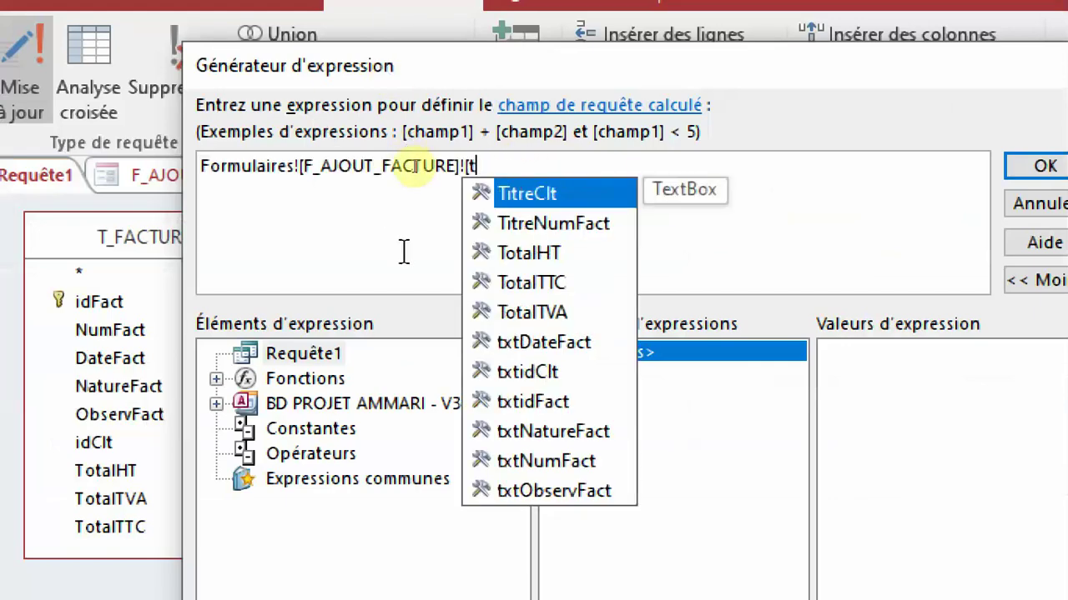
{"action": "double_click", "coordinate": [549, 287]}
{"action": "left_click", "coordinate": [1042, 166]}
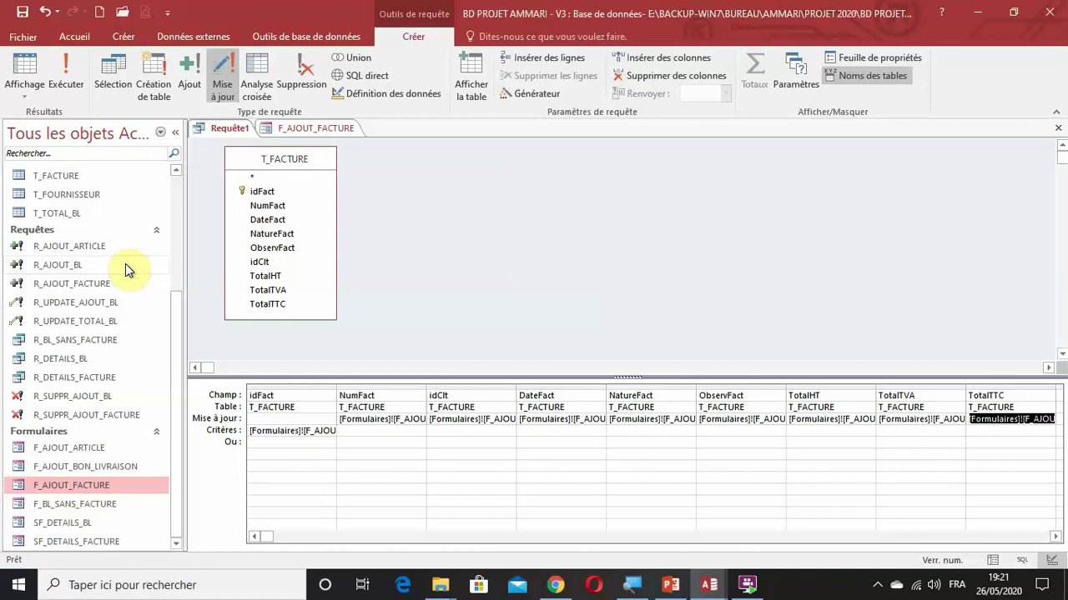
Step: Save the update query as R_UPDATE_AJOUT_FACTURE and close it
{"action": "left_click", "coordinate": [22, 12]}
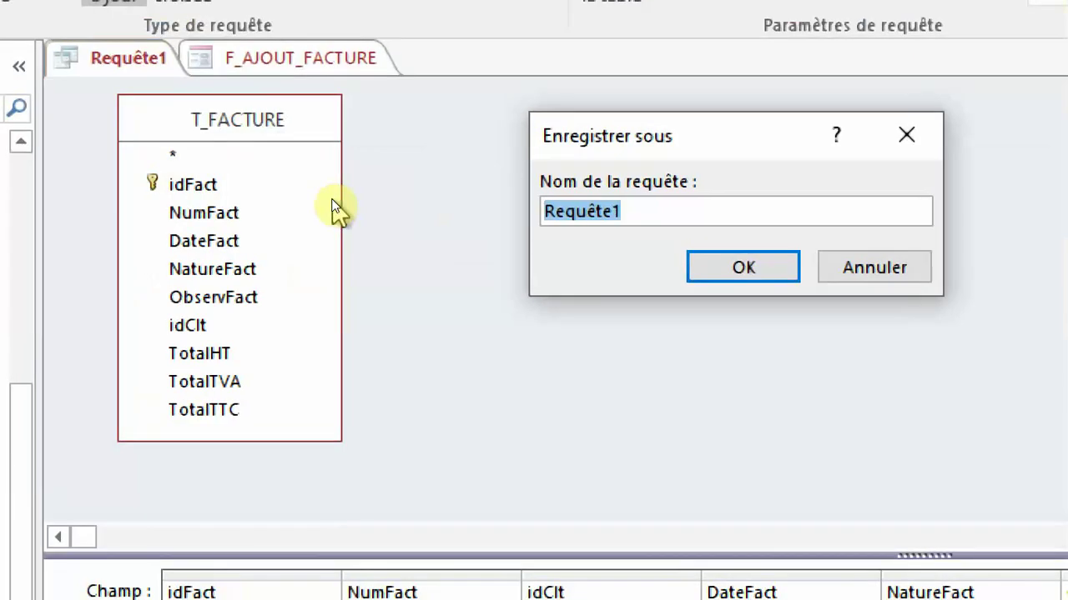
{"action": "type", "text": "R_UPDATE_AJOUT_FACTURE"}
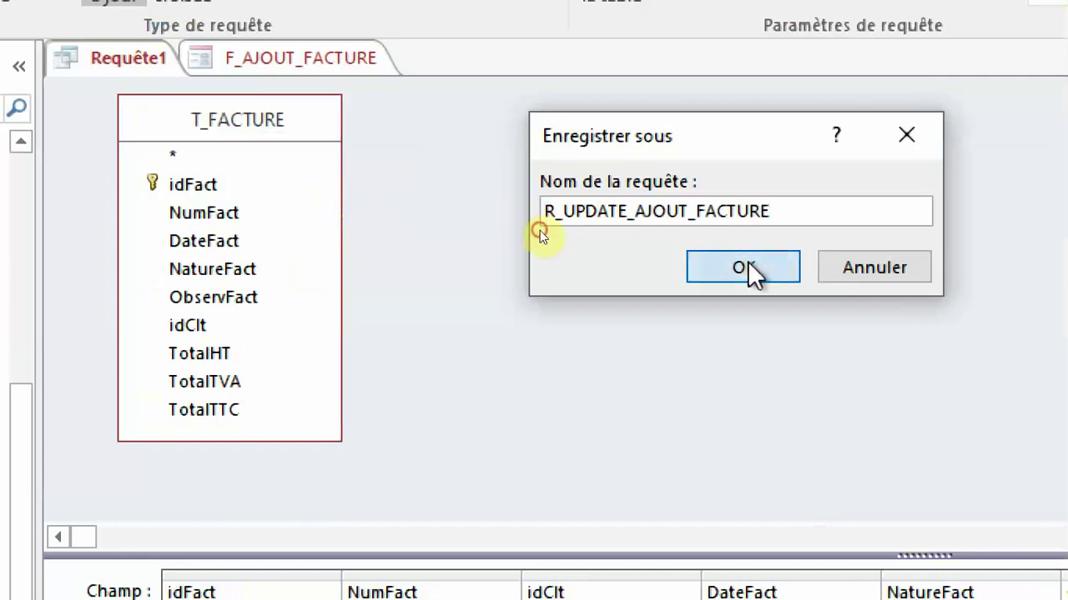
{"action": "left_click", "coordinate": [691, 268]}
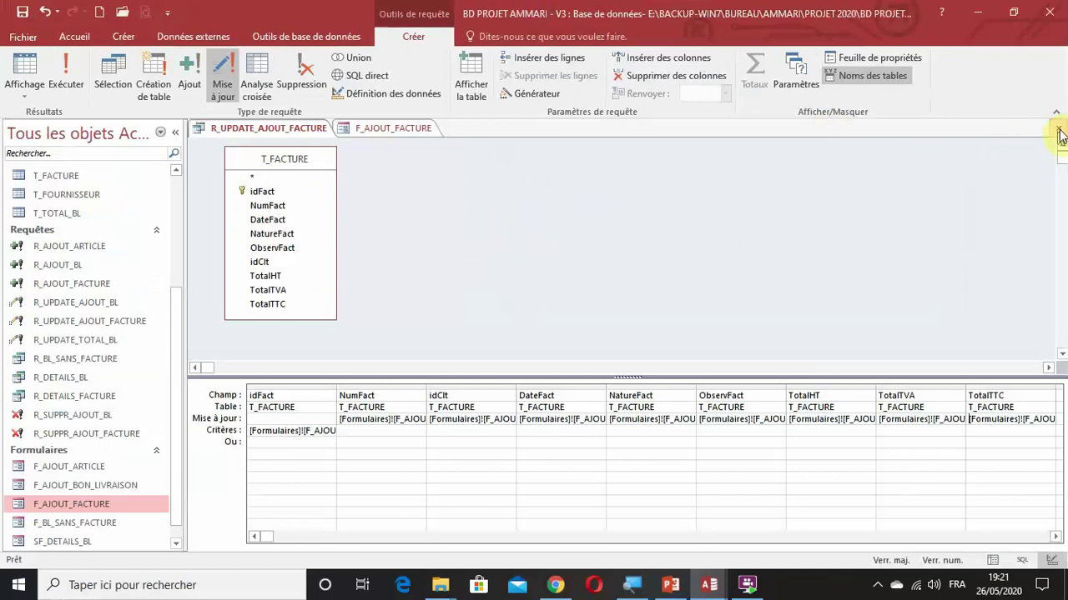
{"action": "left_click", "coordinate": [1060, 136]}
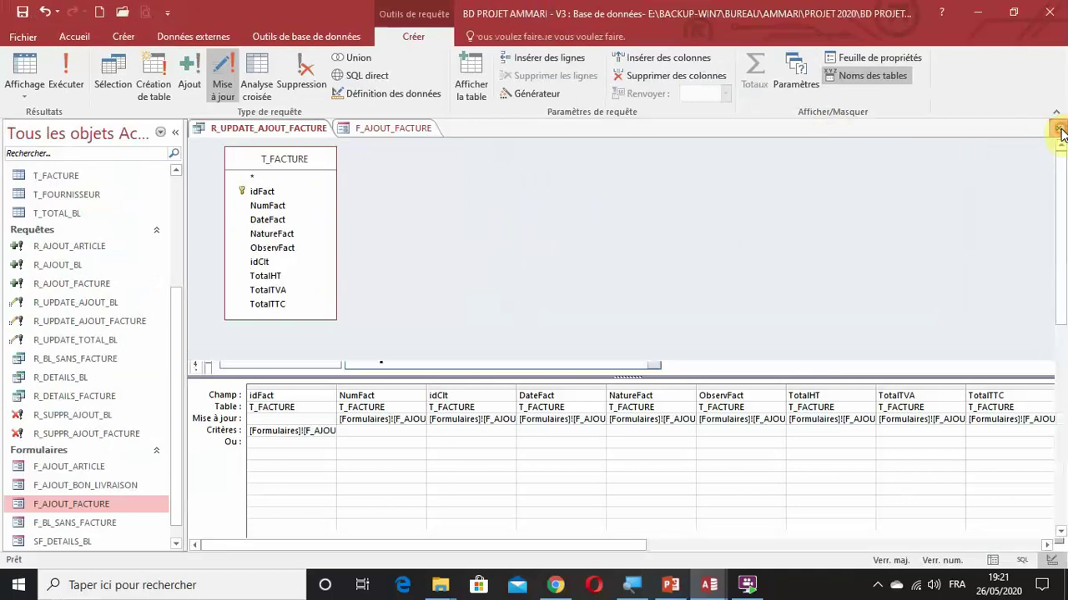
Step: Open the embedded on-click macro of the Valider button in the F_AJOUT_FACTURE form
{"action": "scroll", "coordinate": [512, 403], "scroll_direction": "down", "scroll_amount": 3}
{"action": "scroll", "coordinate": [524, 421], "scroll_direction": "down", "scroll_amount": 2}
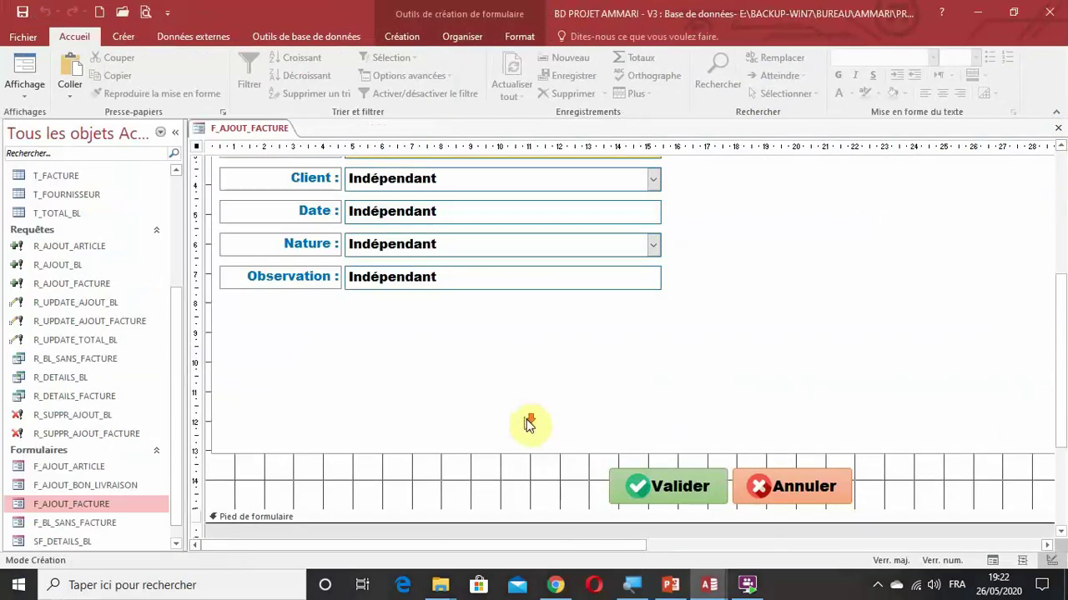
{"action": "scroll", "coordinate": [817, 446], "scroll_direction": "down", "scroll_amount": 2}
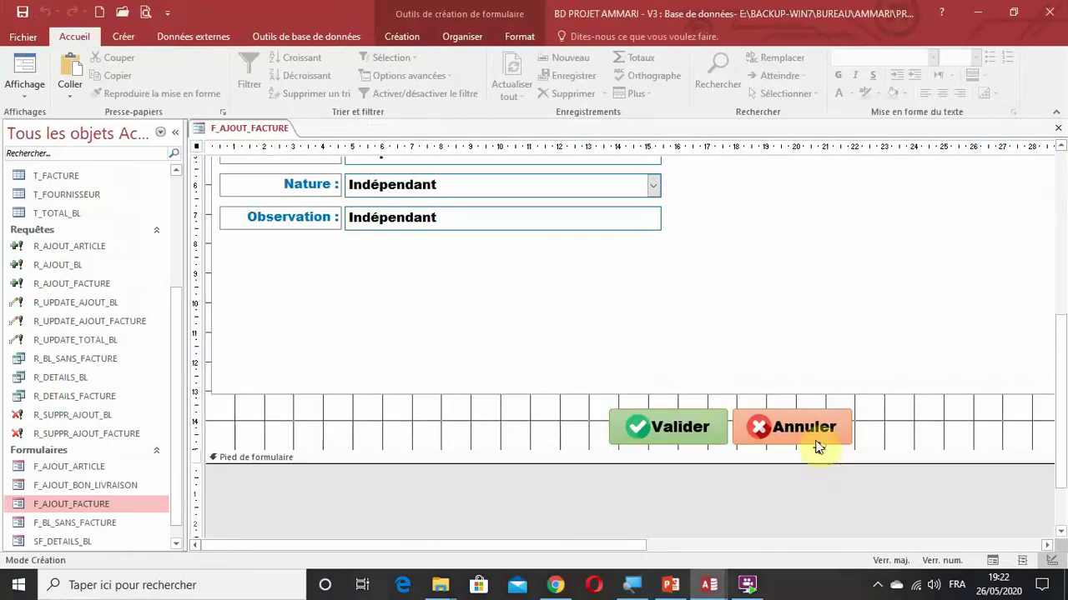
{"action": "left_click", "coordinate": [681, 432]}
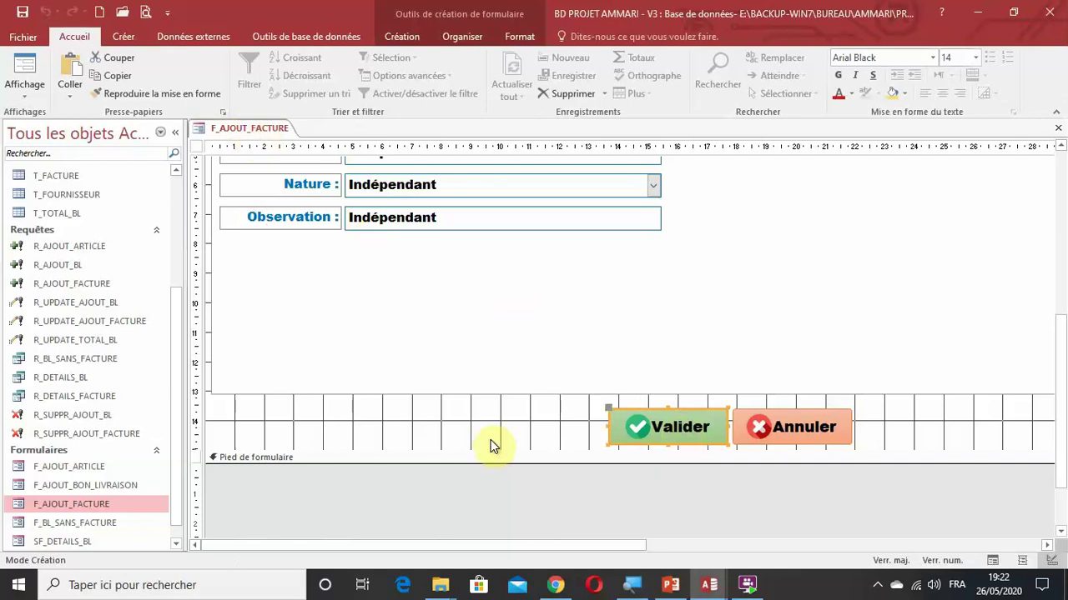
{"action": "key", "text": "F4"}
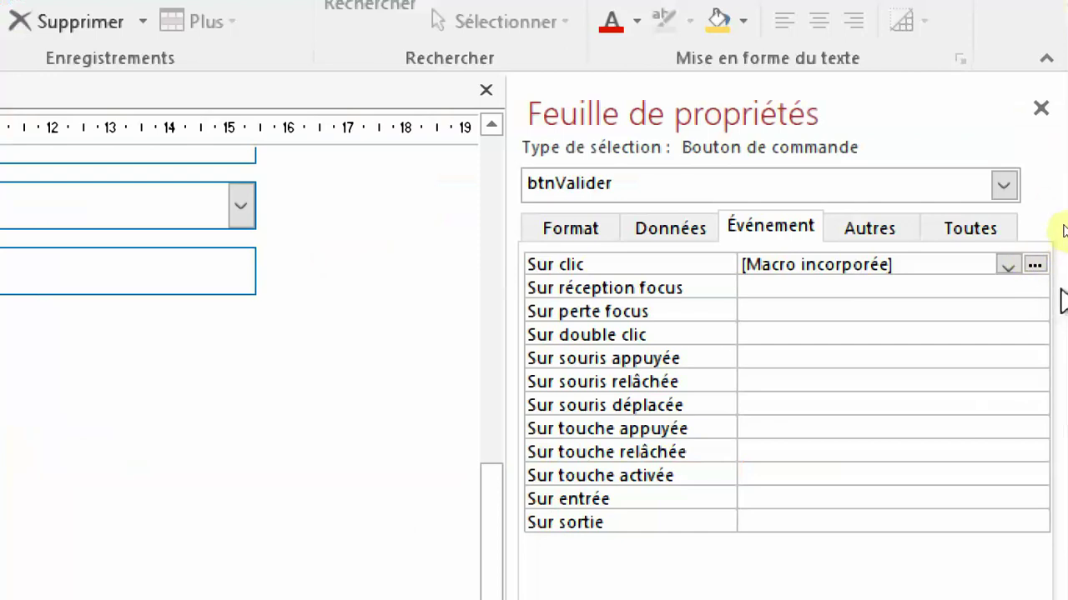
{"action": "left_click", "coordinate": [1034, 265]}
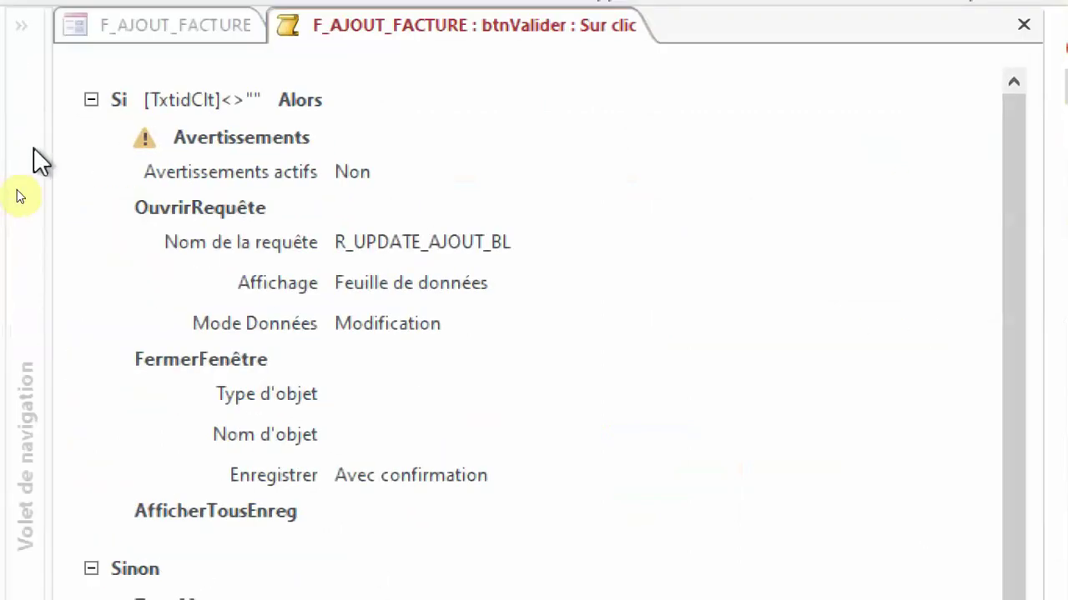
Step: Set the macro's OuvrirRequête action to the query R_UPDATE_AJOUT_FACTURE, and save and close the macro
{"action": "left_click", "coordinate": [190, 100]}
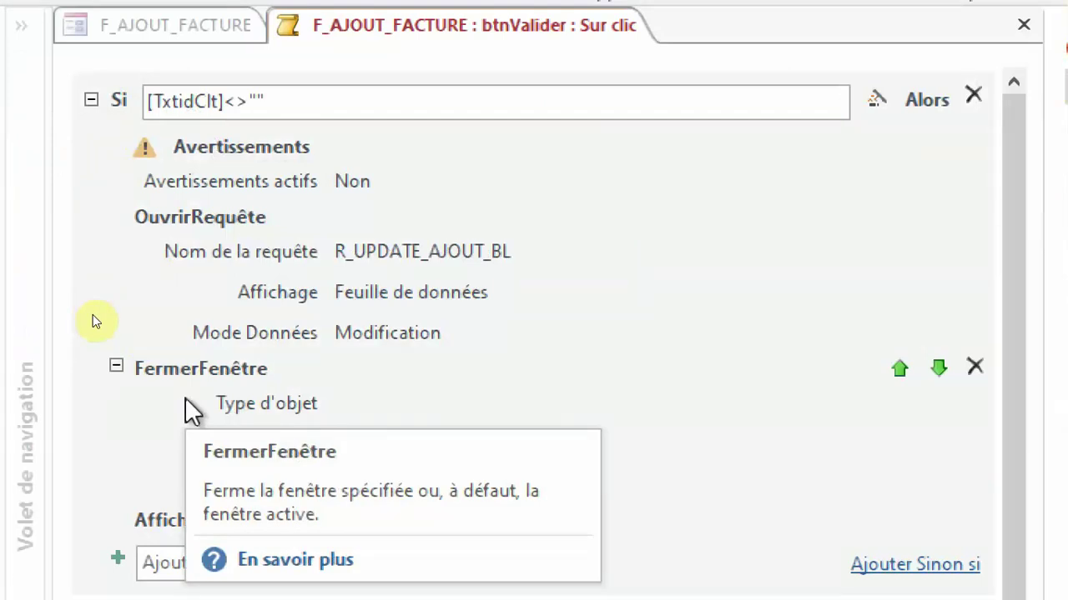
{"action": "scroll", "coordinate": [88, 488], "scroll_direction": "down", "scroll_amount": 3}
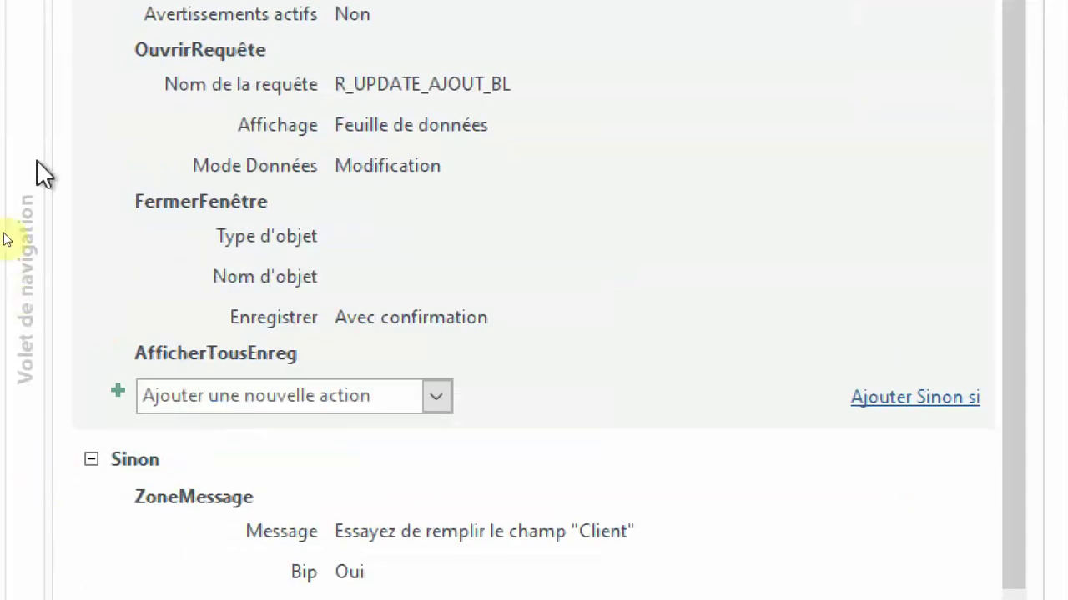
{"action": "scroll", "coordinate": [37, 163], "scroll_direction": "up", "scroll_amount": 2}
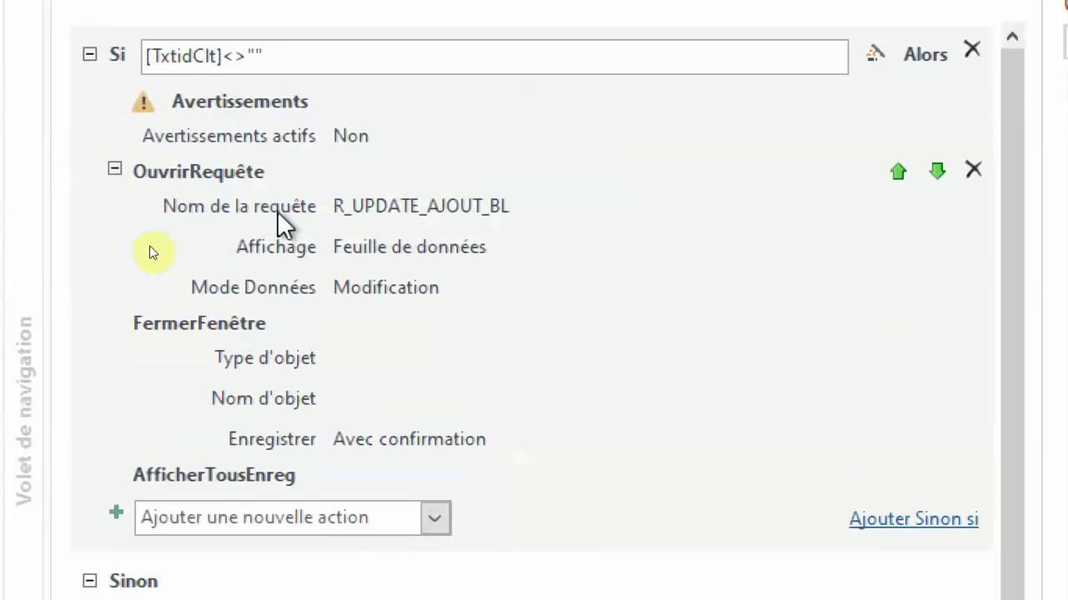
{"action": "left_click", "coordinate": [300, 201]}
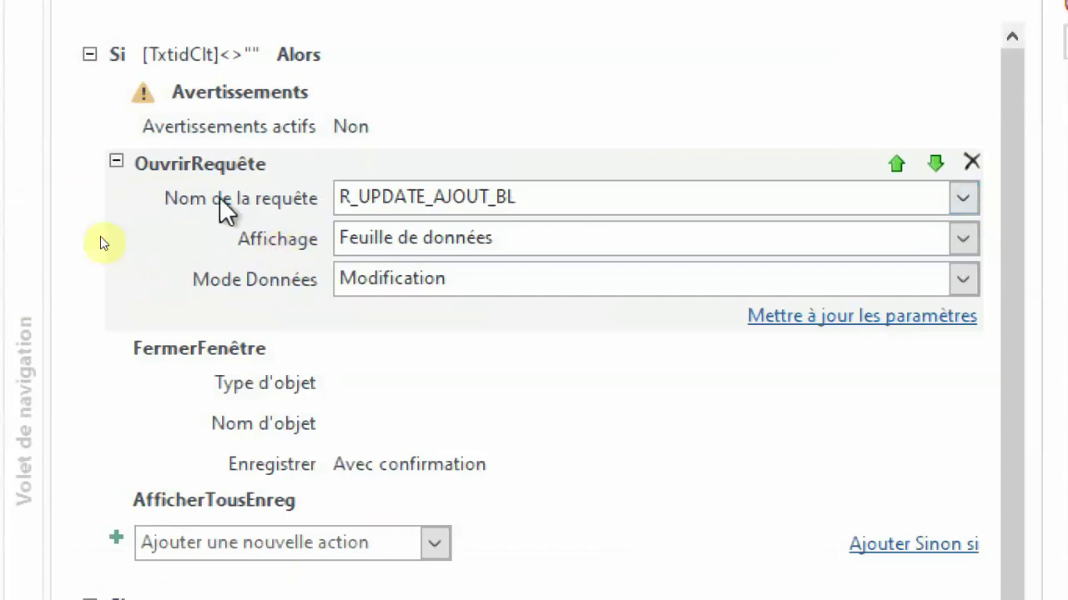
{"action": "left_click", "coordinate": [962, 206]}
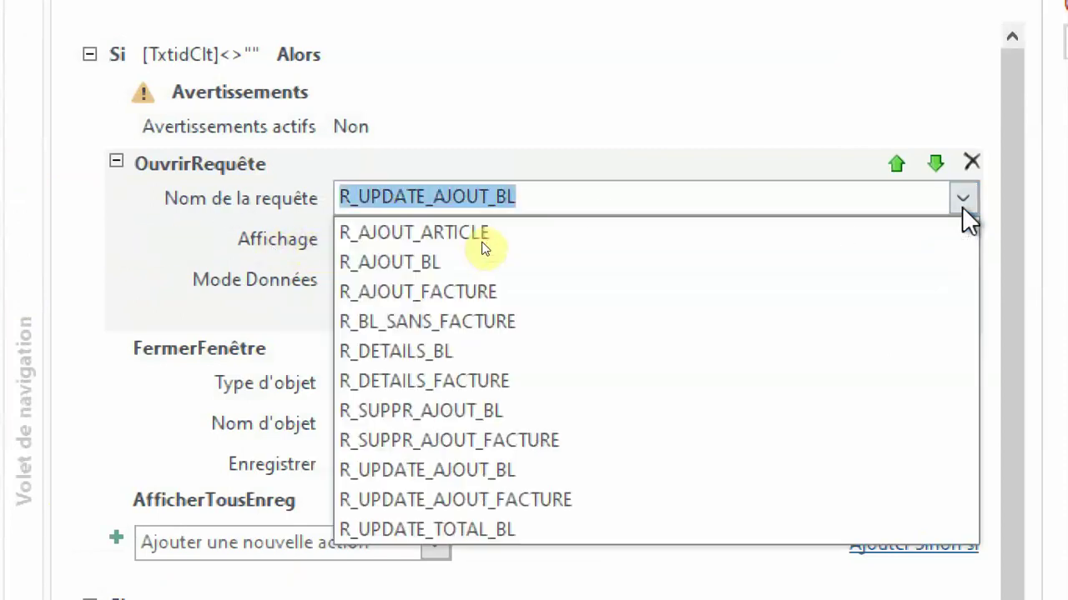
{"action": "left_click", "coordinate": [551, 500]}
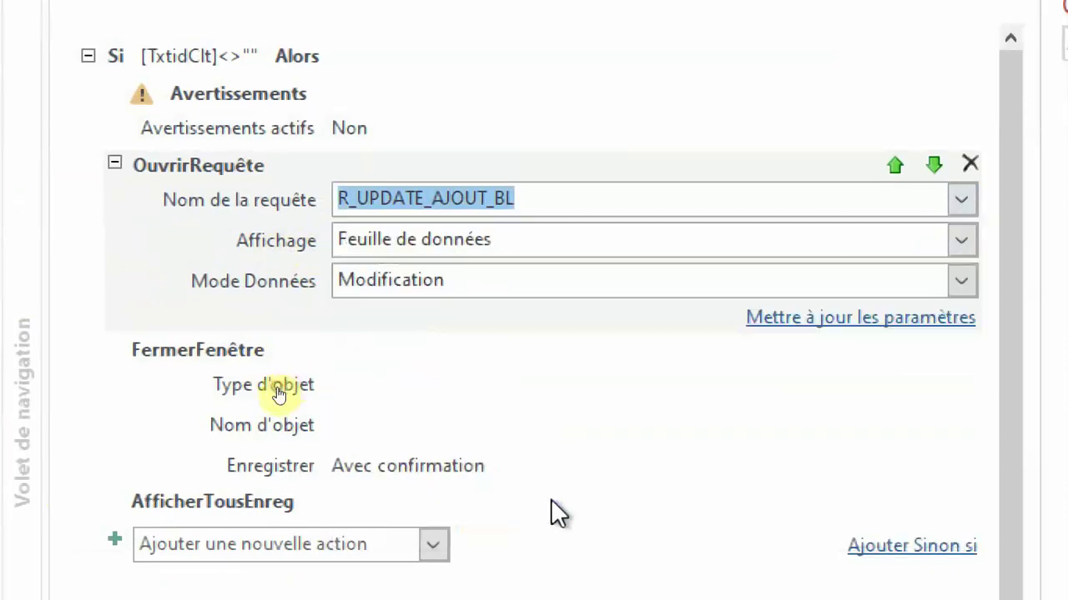
{"action": "scroll", "coordinate": [546, 505], "scroll_direction": "down", "scroll_amount": 3}
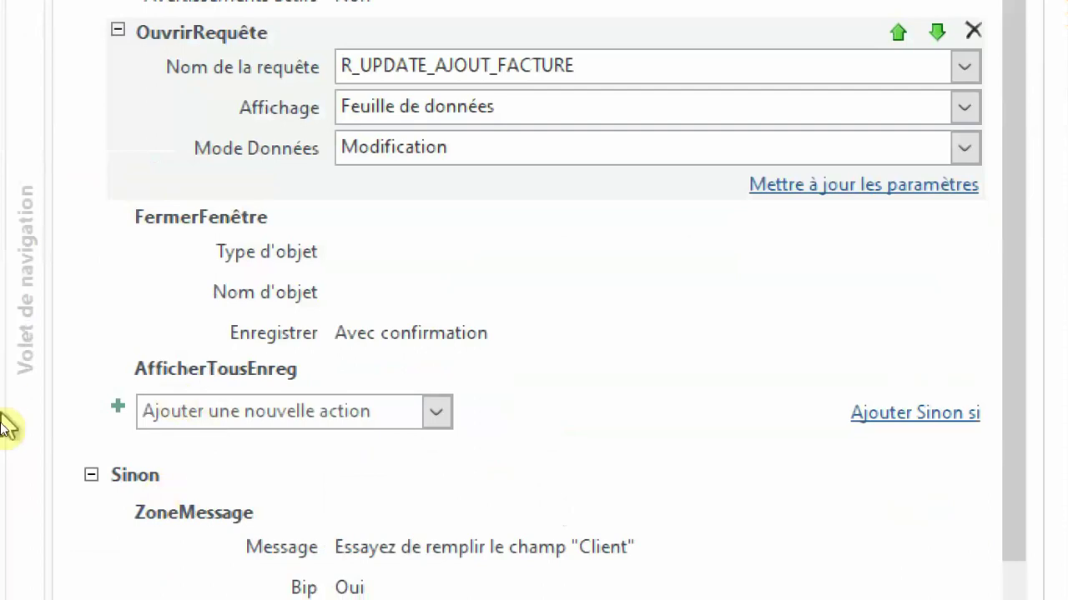
{"action": "scroll", "coordinate": [217, 408], "scroll_direction": "down", "scroll_amount": 3}
{"action": "left_click", "coordinate": [214, 413]}
{"action": "scroll", "coordinate": [215, 501], "scroll_direction": "down", "scroll_amount": 3}
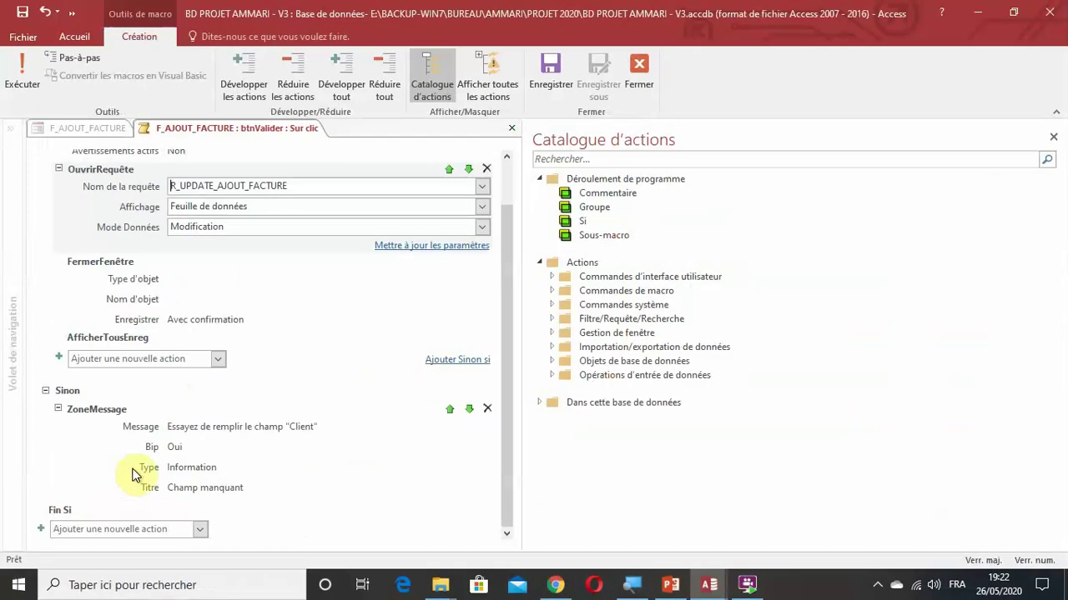
{"action": "scroll", "coordinate": [401, 337], "scroll_direction": "up", "scroll_amount": 1}
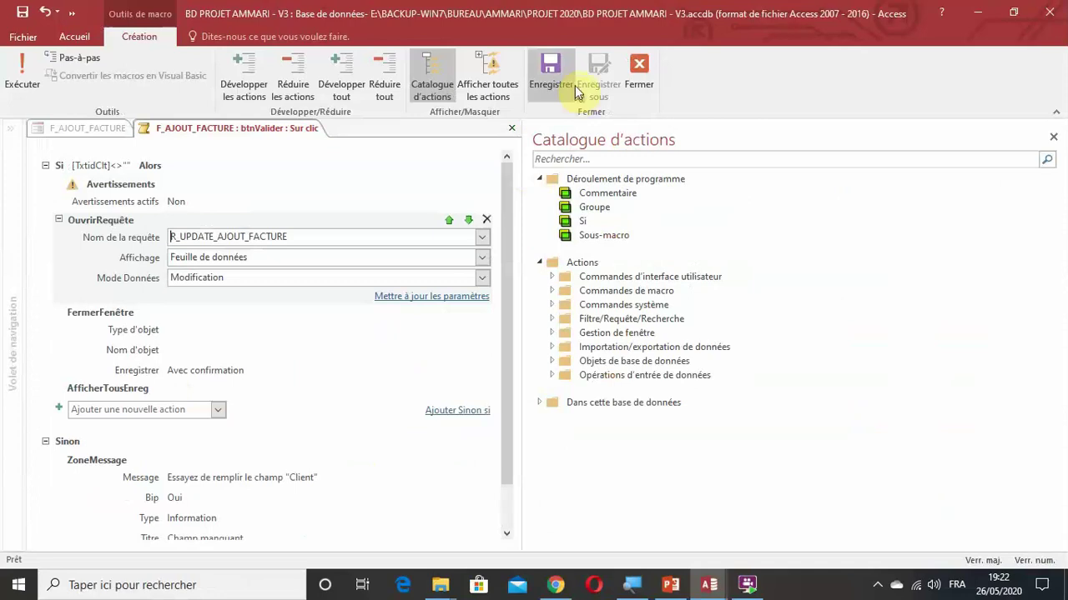
{"action": "left_click", "coordinate": [635, 81]}
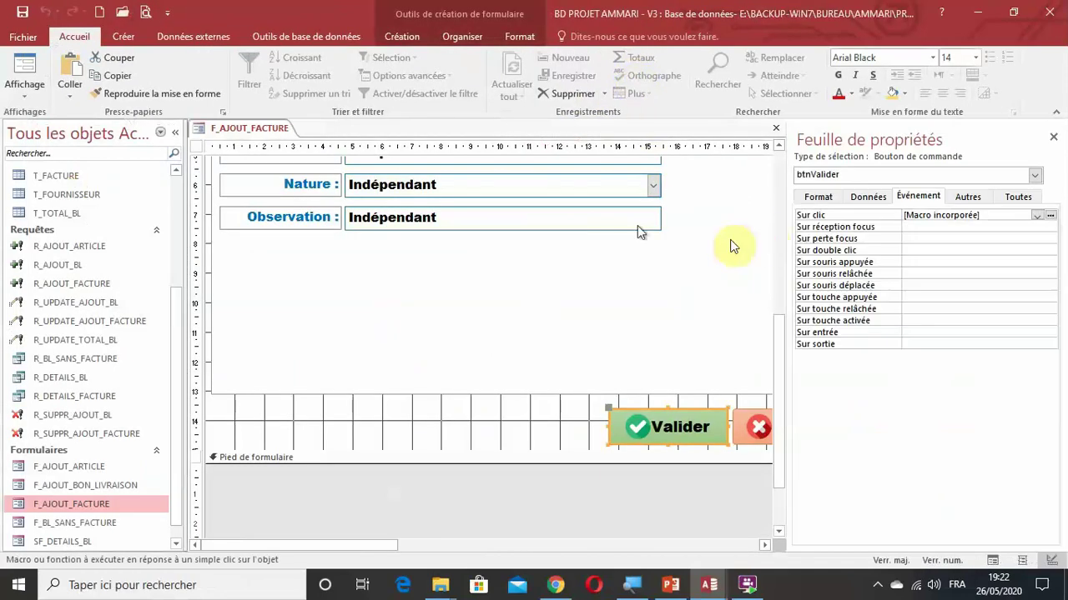
Step: Display F_AJOUT_FACTURE in form view and try validating the invoice with no client chosen
{"action": "left_click", "coordinate": [24, 93]}
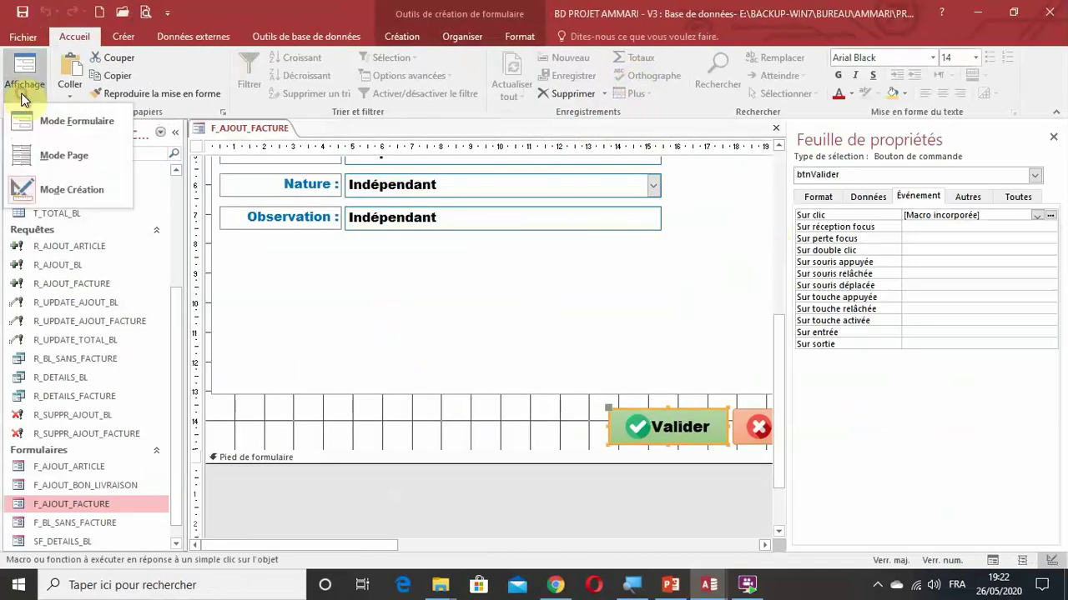
{"action": "left_click", "coordinate": [40, 115]}
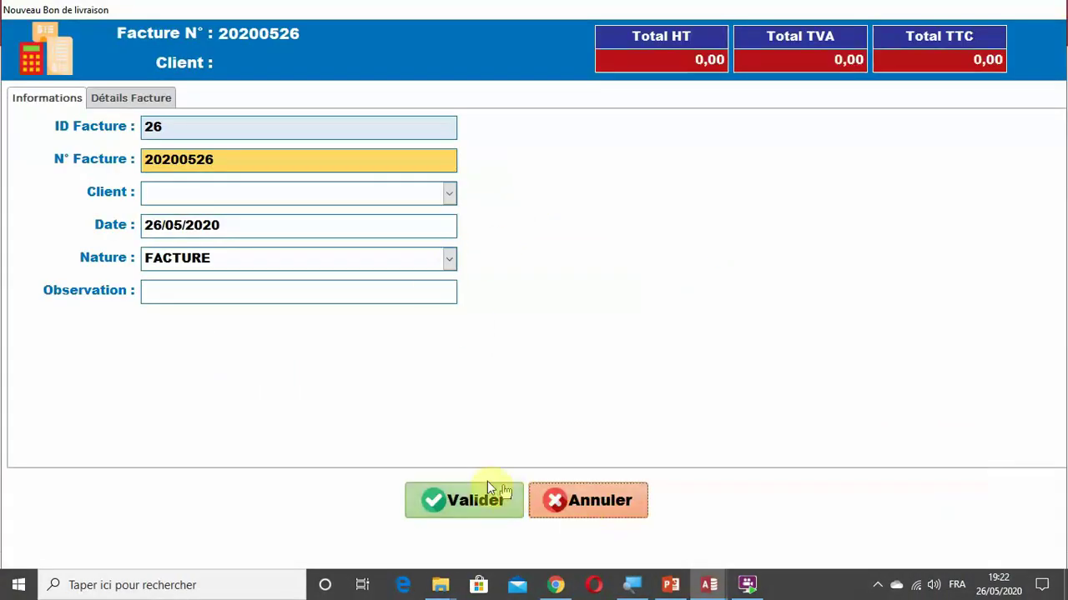
{"action": "left_click", "coordinate": [477, 495]}
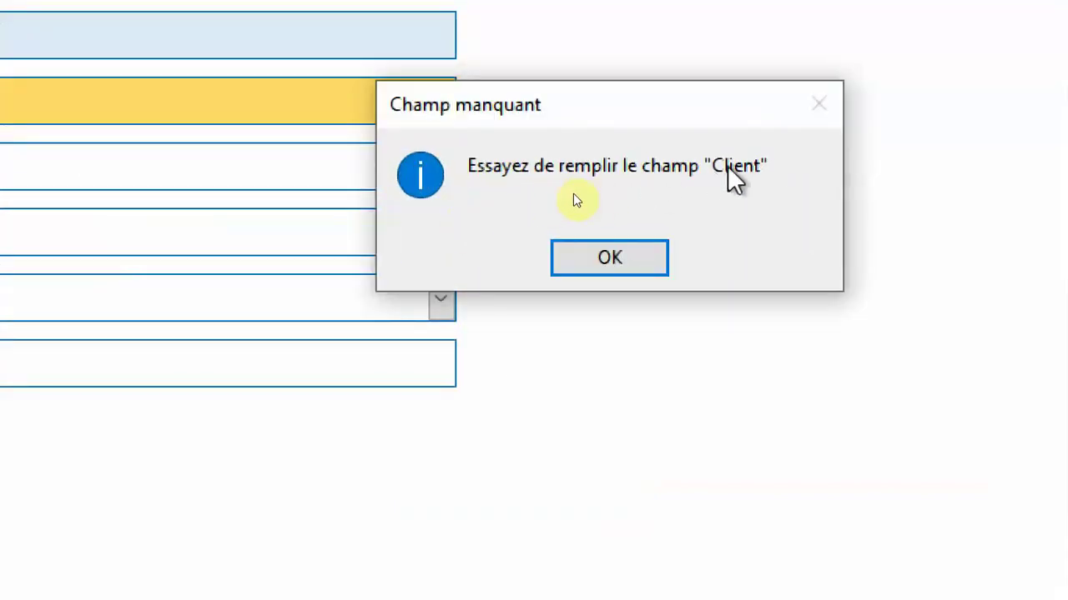
{"action": "left_click", "coordinate": [605, 258]}
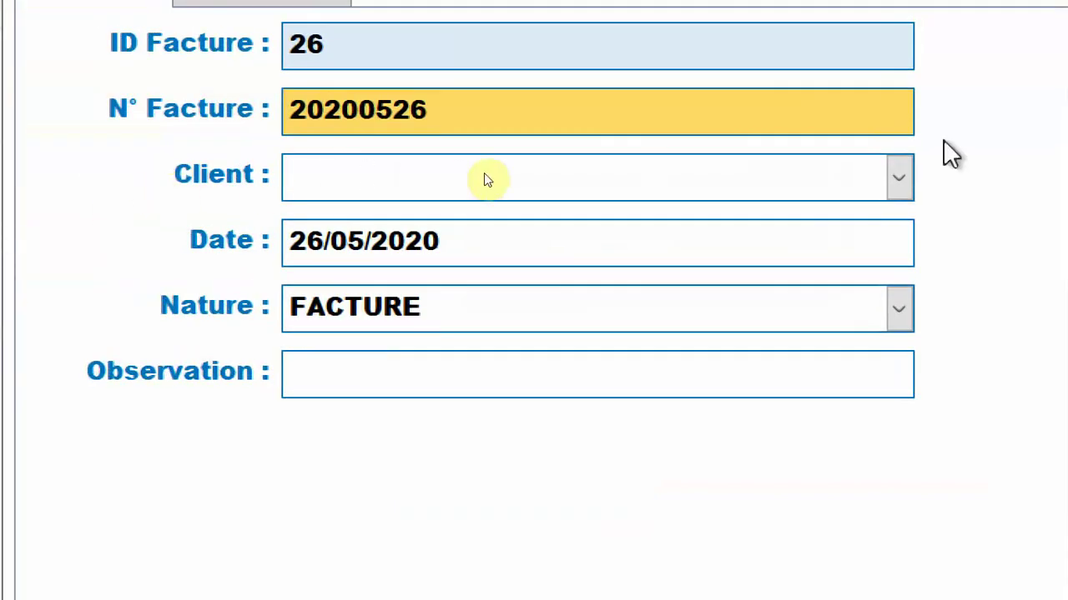
Step: Set the invoice's client to NEW MAX DEV and add delivery note 26 to the invoice details
{"action": "left_click", "coordinate": [899, 177]}
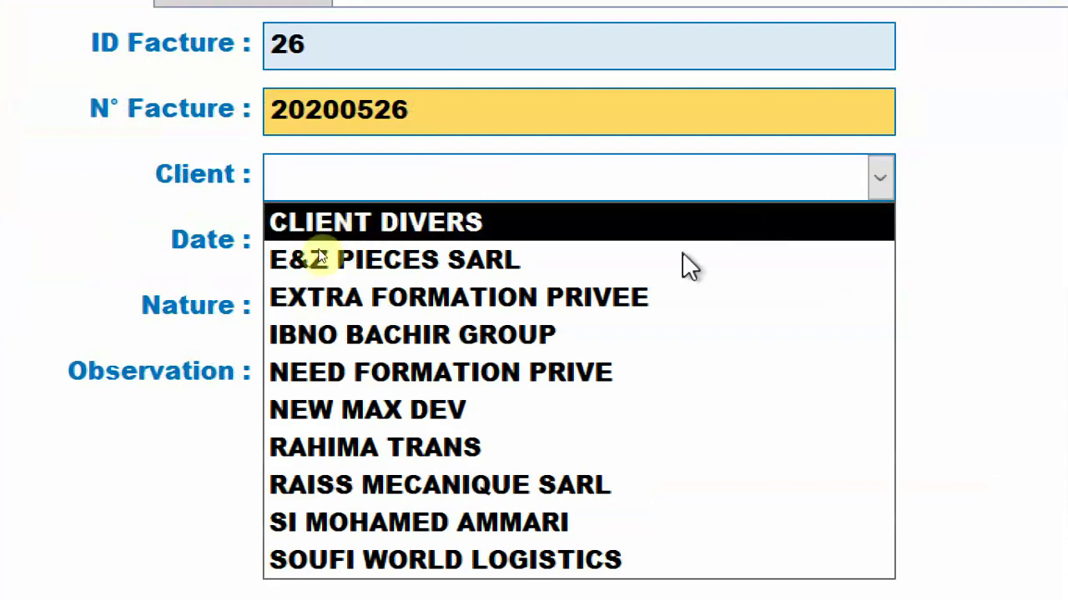
{"action": "left_click", "coordinate": [516, 421]}
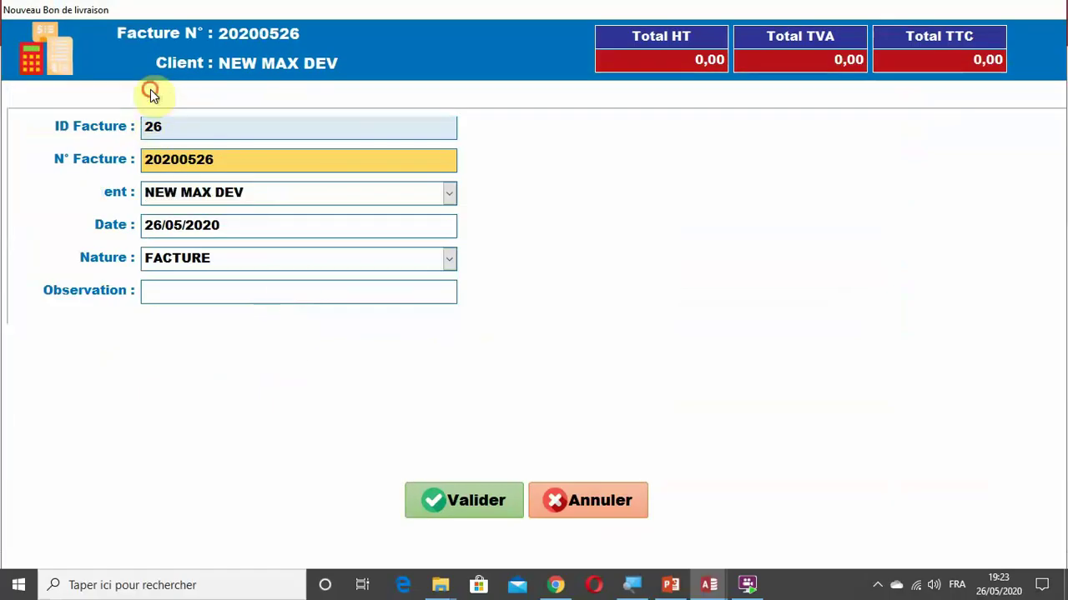
{"action": "left_click", "coordinate": [146, 97]}
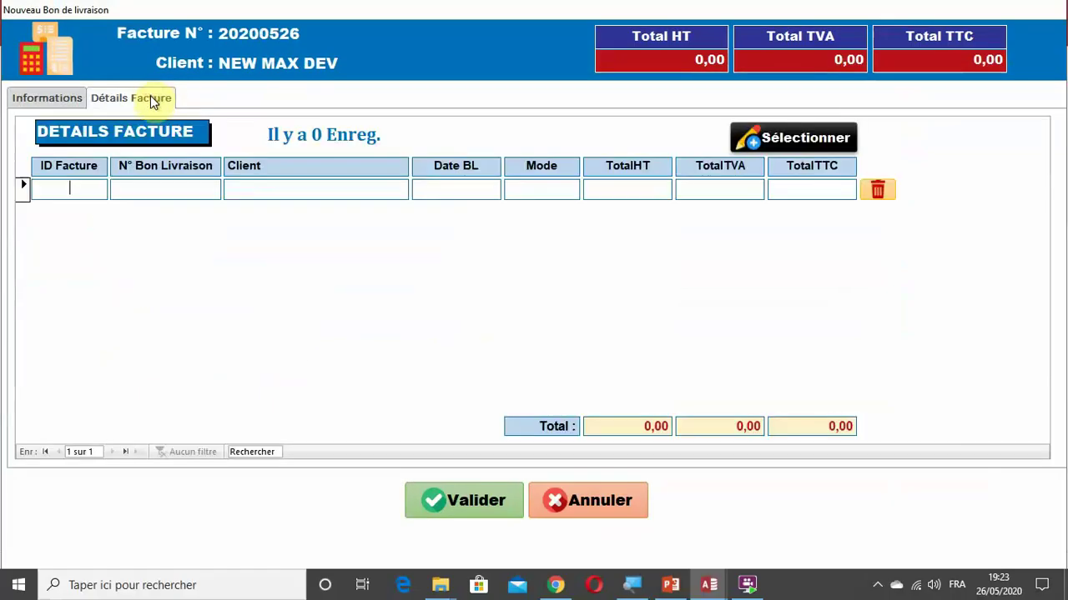
{"action": "left_click", "coordinate": [781, 140]}
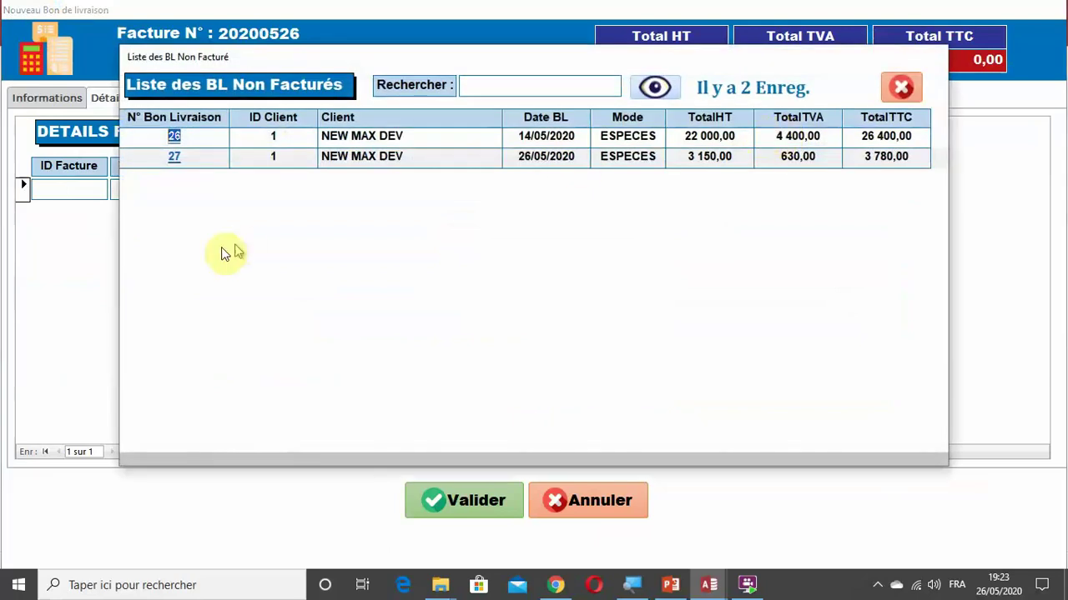
{"action": "left_click", "coordinate": [175, 138]}
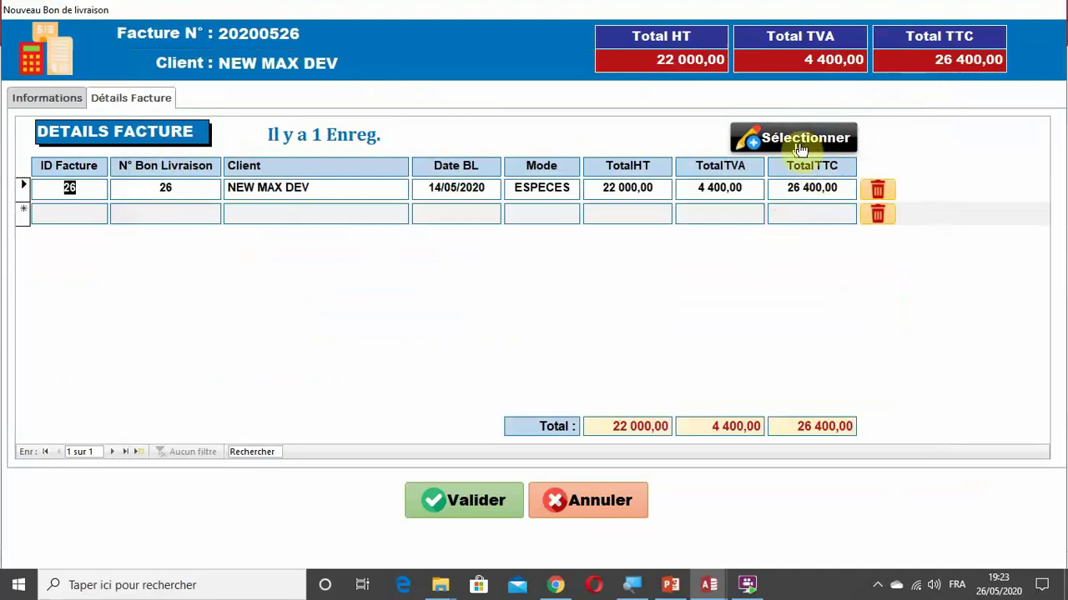
Step: Add delivery note 27 to the invoice details, validate the invoice, and dismiss the resulting macro error dialogs
{"action": "left_click", "coordinate": [795, 142]}
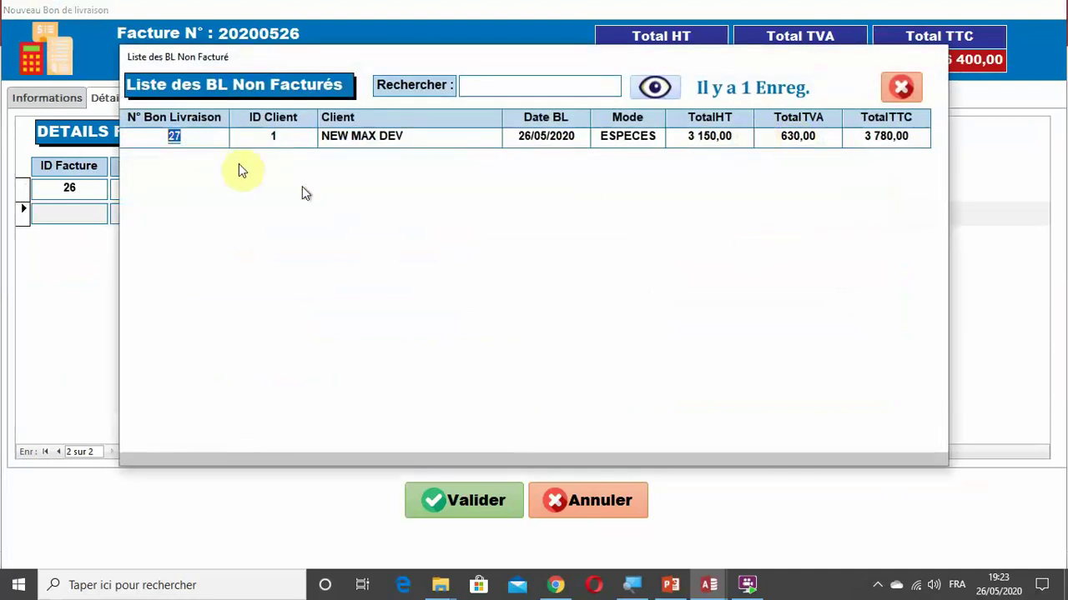
{"action": "left_click", "coordinate": [174, 138]}
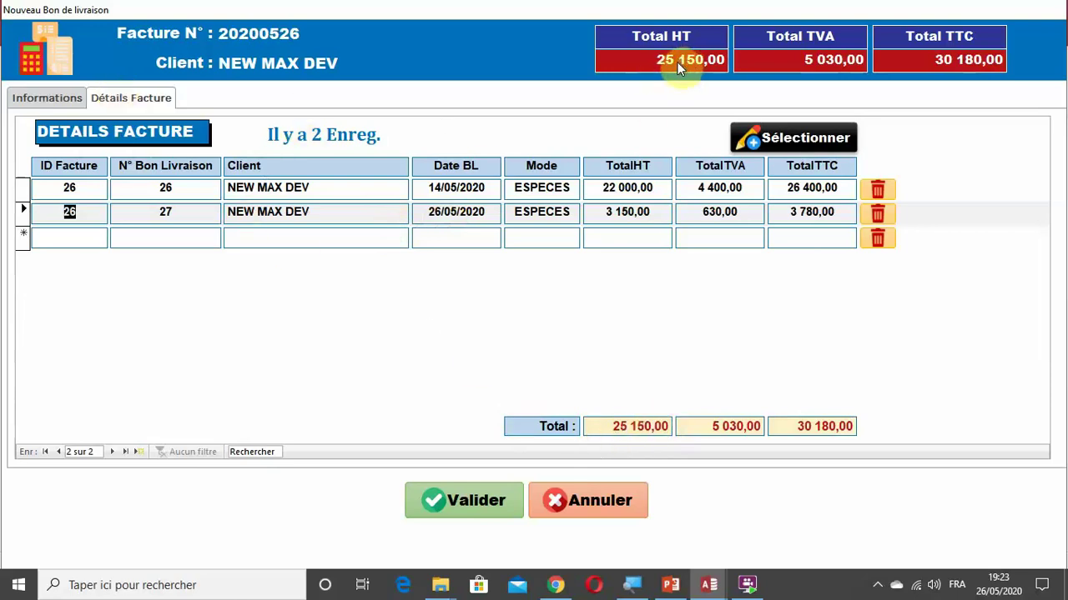
{"action": "left_click", "coordinate": [471, 508]}
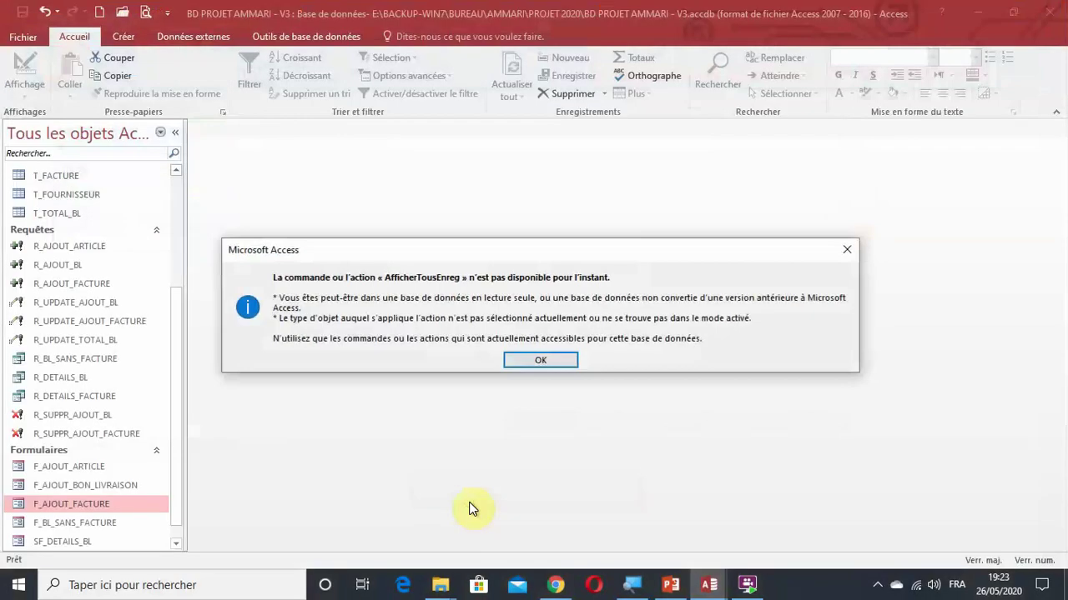
{"action": "left_click", "coordinate": [534, 361]}
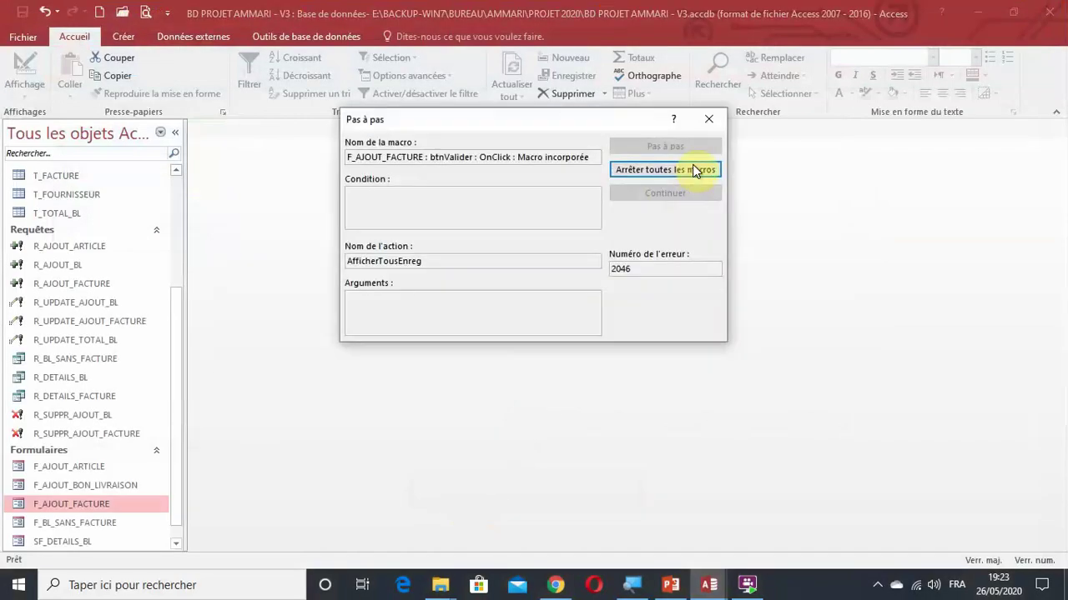
{"action": "left_click", "coordinate": [709, 125]}
Step: Open the T_FACTURE table and examine the client ID and totals stored for invoice 20200526 against the older invoices
{"action": "scroll", "coordinate": [114, 276], "scroll_direction": "up", "scroll_amount": 3}
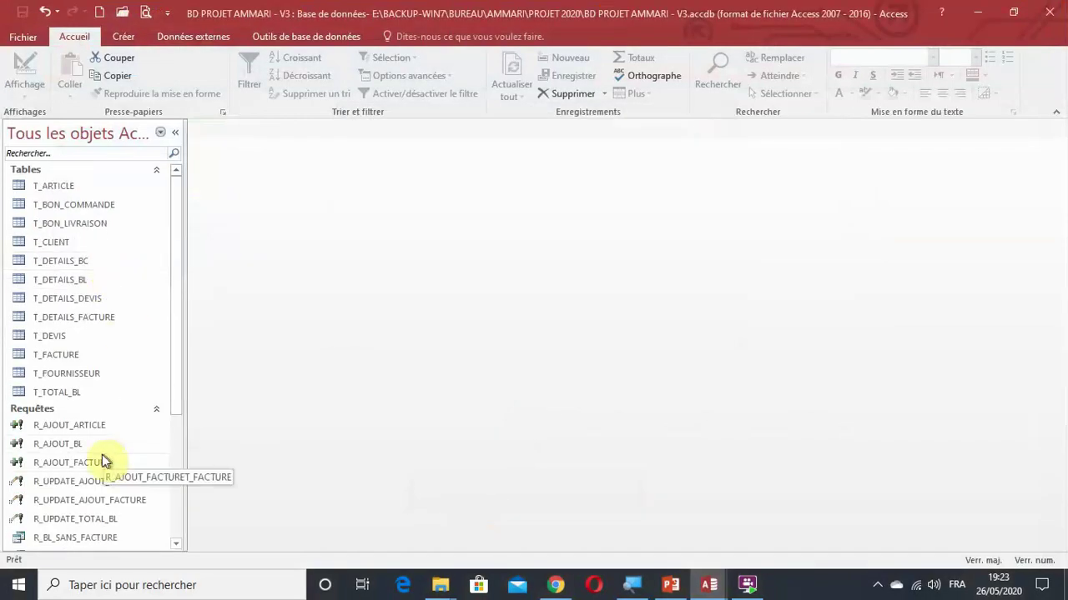
{"action": "double_click", "coordinate": [71, 357]}
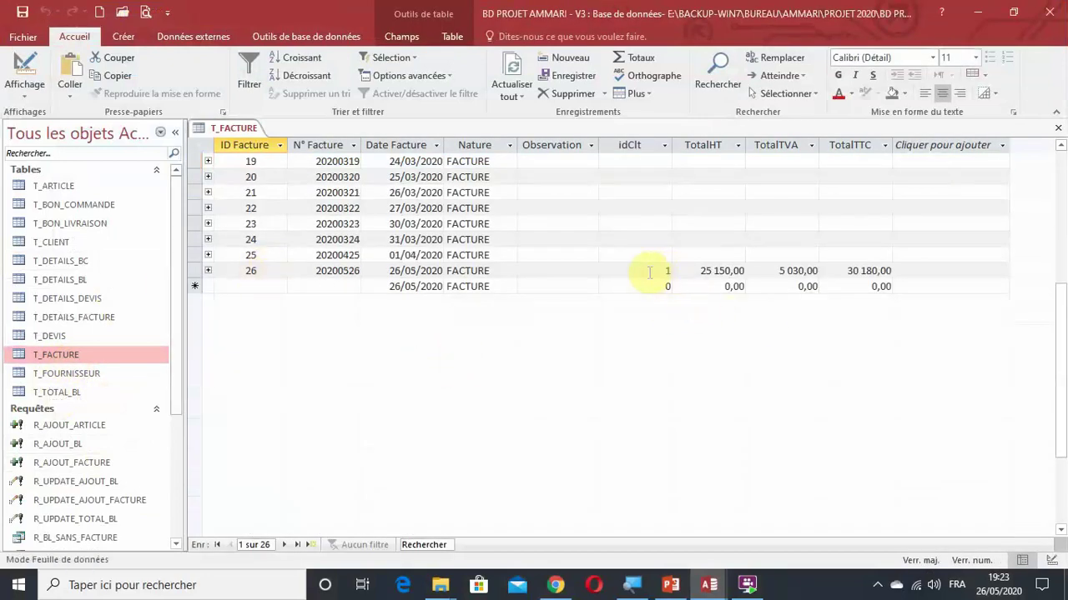
{"action": "scroll", "coordinate": [356, 262], "scroll_direction": "up", "scroll_amount": 6}
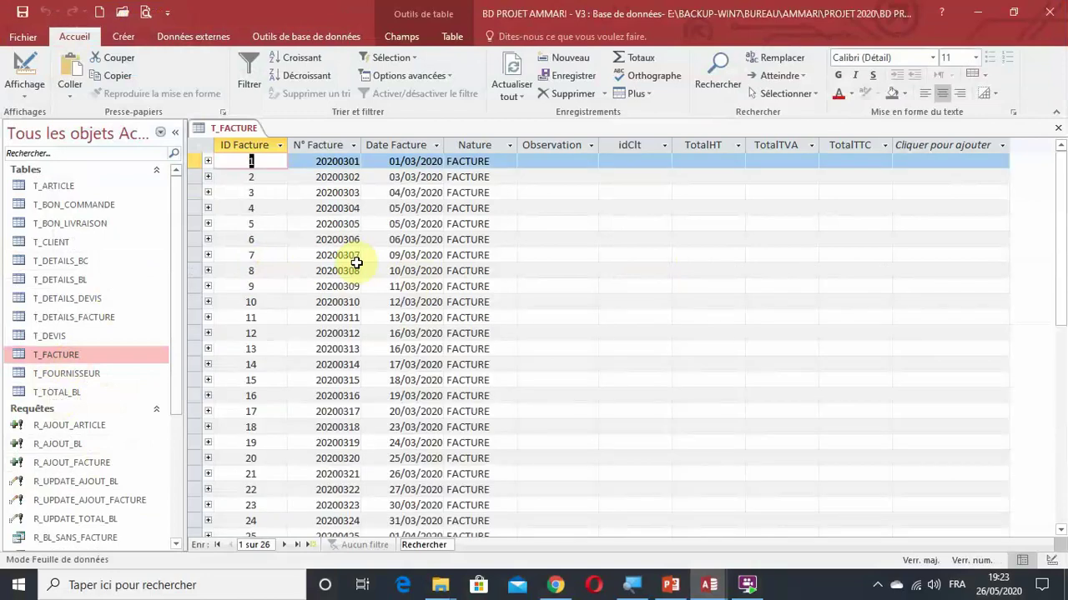
{"action": "scroll", "coordinate": [358, 262], "scroll_direction": "down", "scroll_amount": 8}
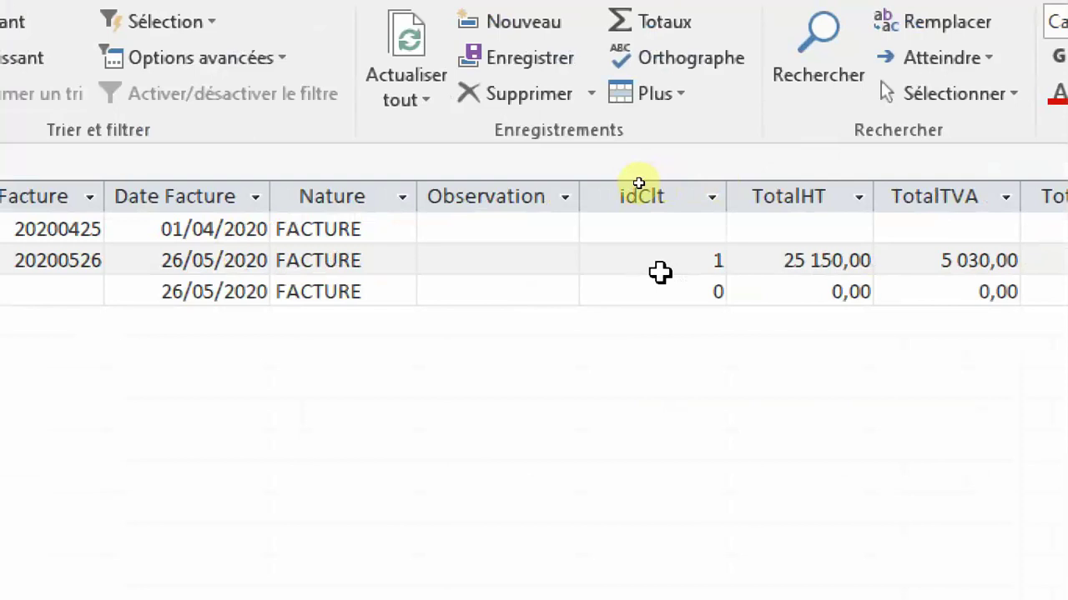
{"action": "key", "text": "ctrl+Home"}
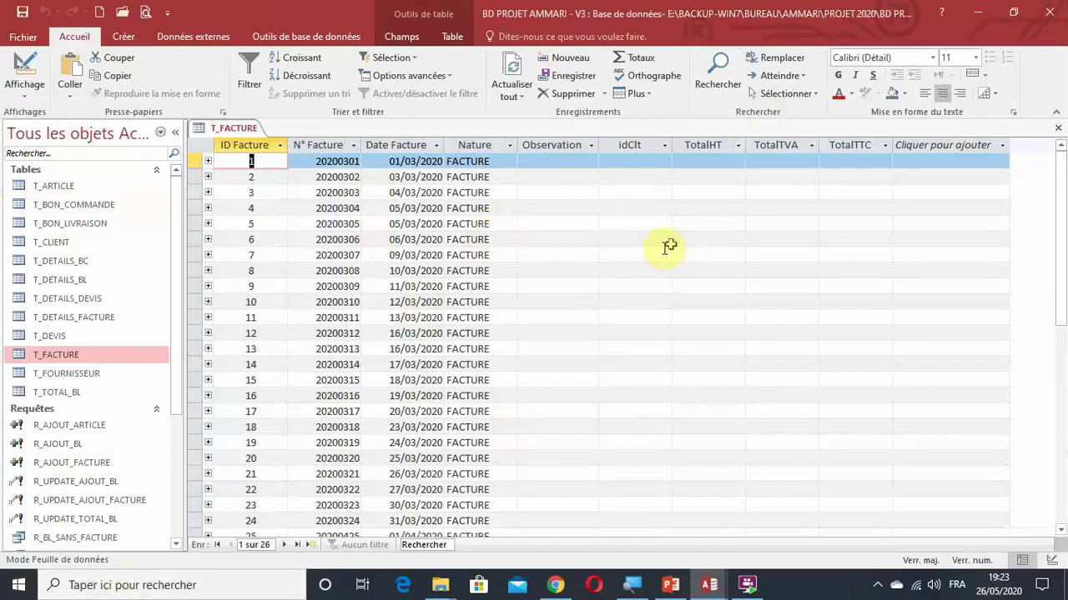
Step: Create a new query in design view based on the tables T_BON_LIVRAISON and T_DETAILS_FACTURE
{"action": "scroll", "coordinate": [94, 407], "scroll_direction": "down", "scroll_amount": 2}
{"action": "scroll", "coordinate": [95, 407], "scroll_direction": "down", "scroll_amount": 2}
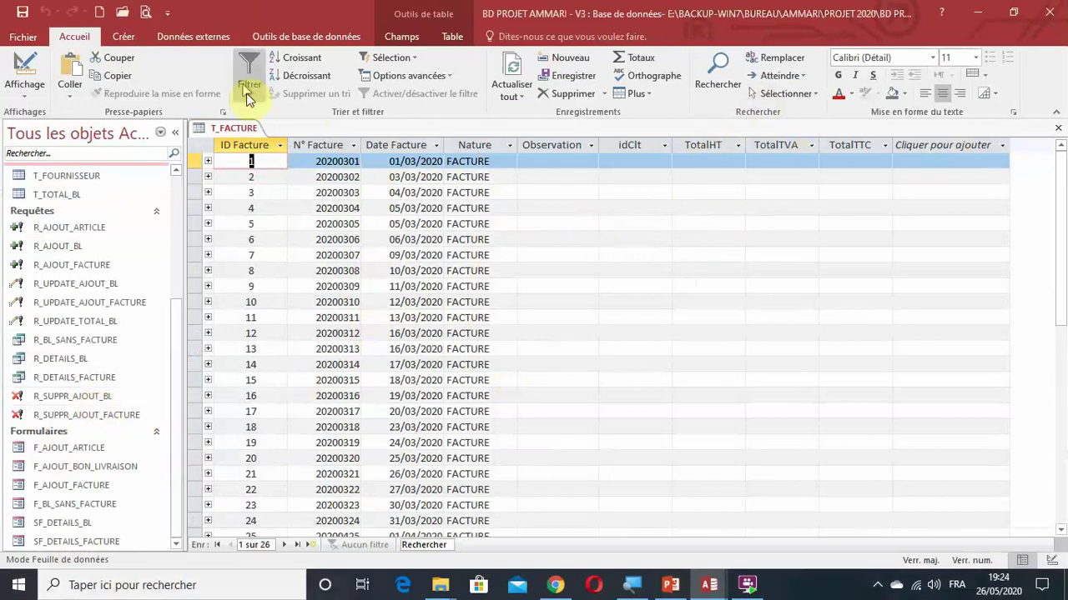
{"action": "left_click", "coordinate": [122, 36]}
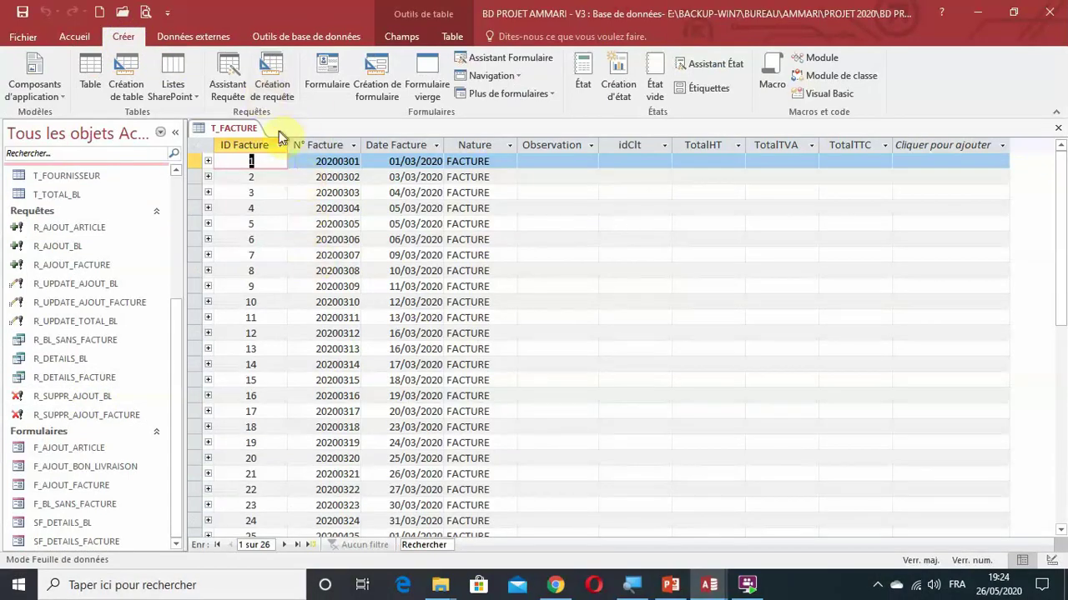
{"action": "left_click", "coordinate": [272, 83]}
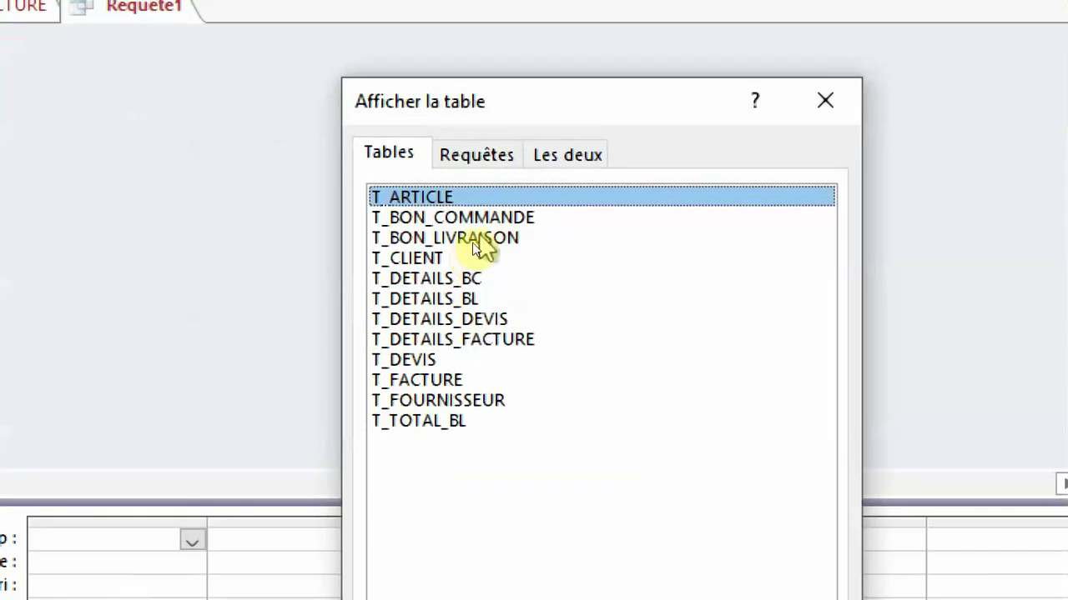
{"action": "double_click", "coordinate": [473, 240]}
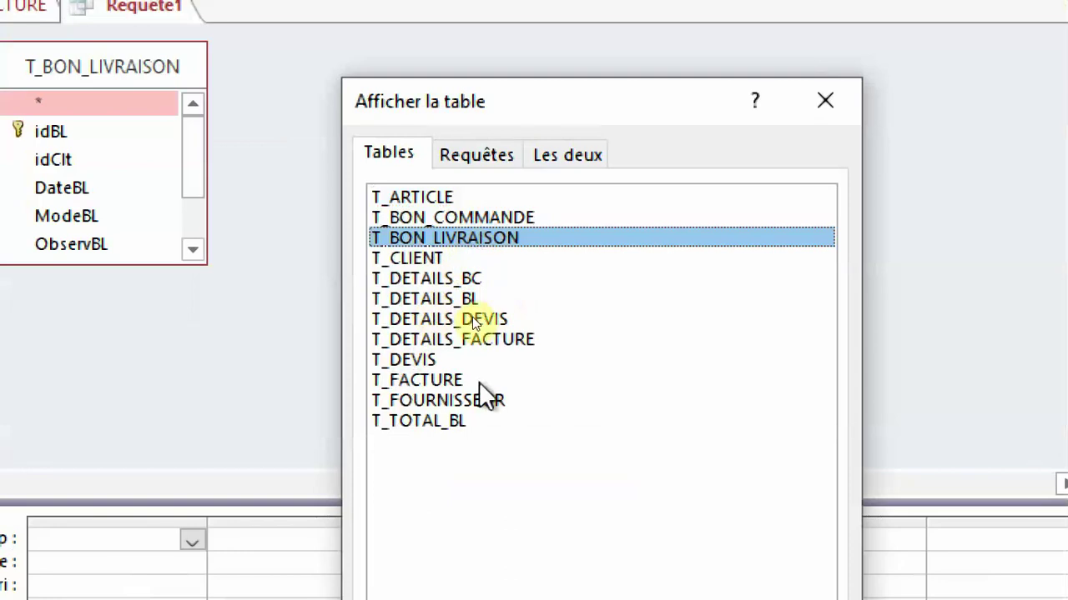
{"action": "double_click", "coordinate": [467, 339]}
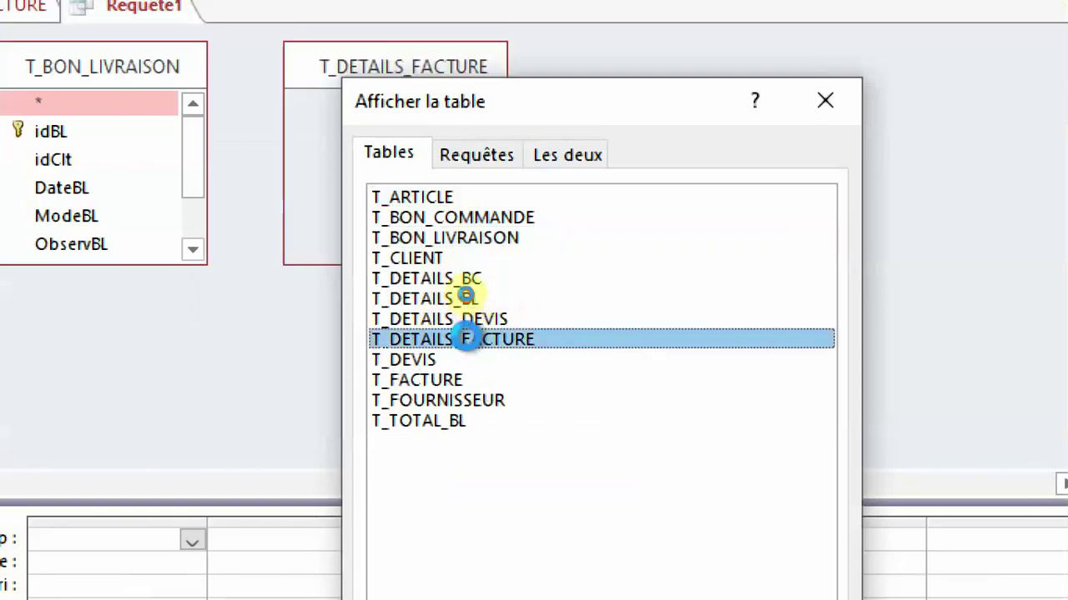
{"action": "left_click", "coordinate": [824, 100]}
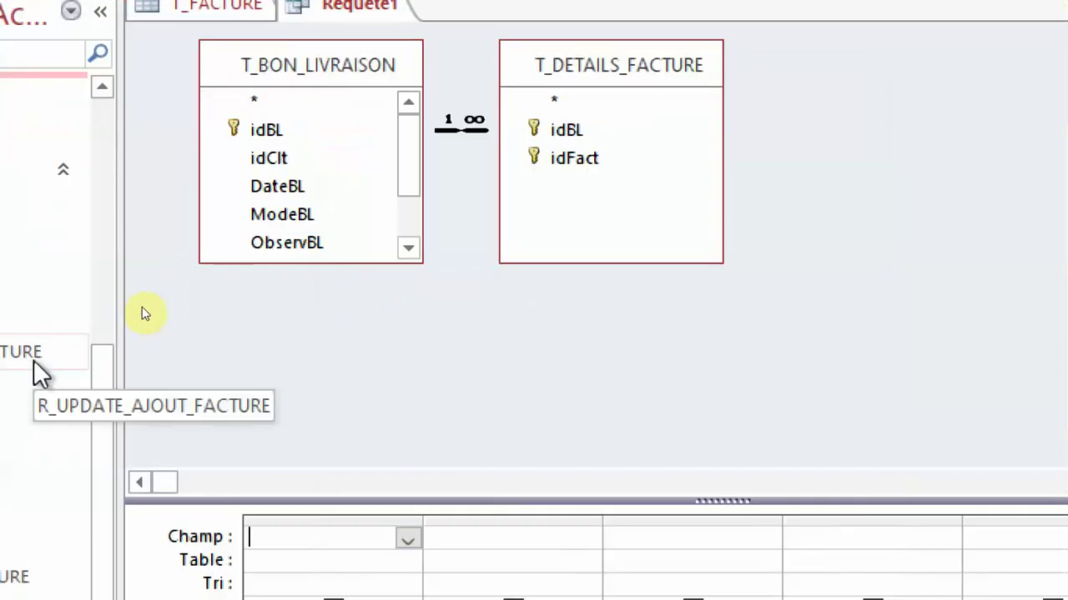
Step: Add idFact from T_DETAILS_FACTURE and TotalHT, TotalTVA and TotalTTC from T_BON_LIVRAISON to the query grid
{"action": "left_click_drag", "start_coordinate": [410, 130], "coordinate": [423, 173]}
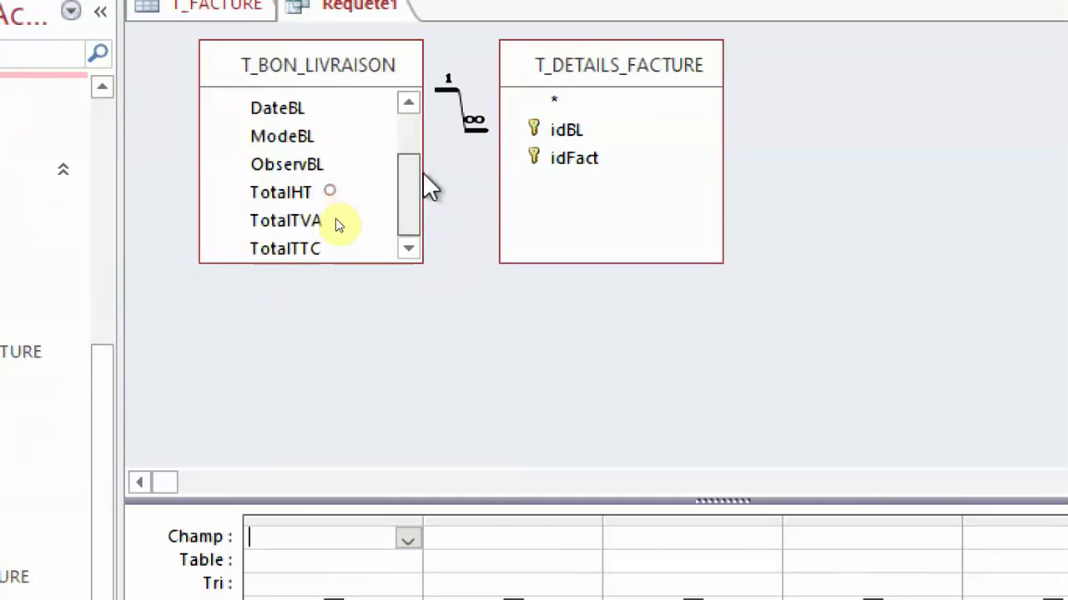
{"action": "left_click", "coordinate": [281, 191]}
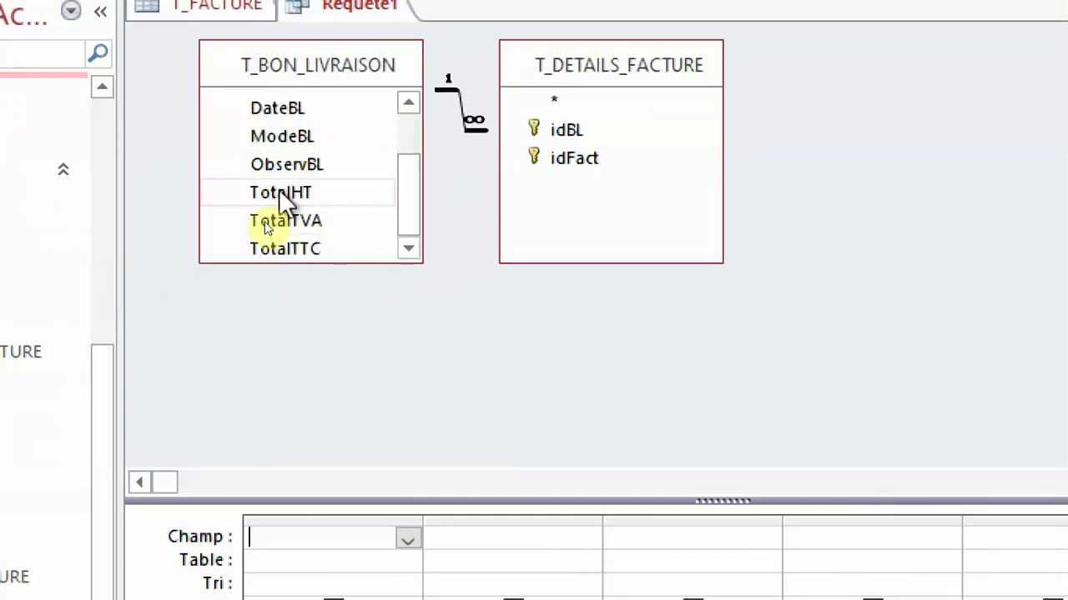
{"action": "left_click_drag", "start_coordinate": [280, 194], "coordinate": [310, 553]}
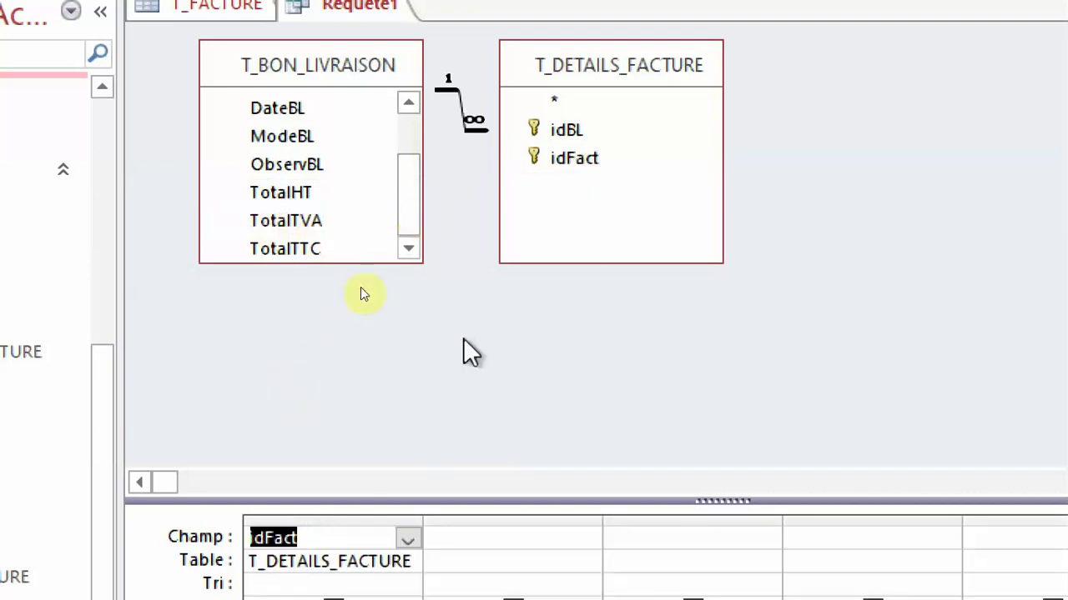
{"action": "left_click", "coordinate": [296, 196]}
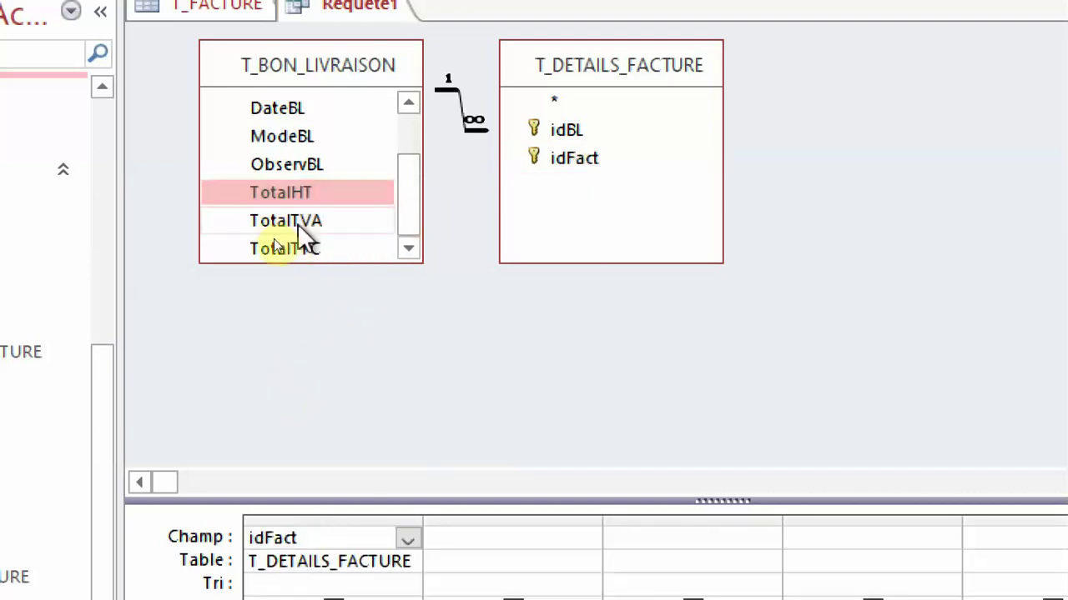
{"action": "double_click", "coordinate": [304, 193]}
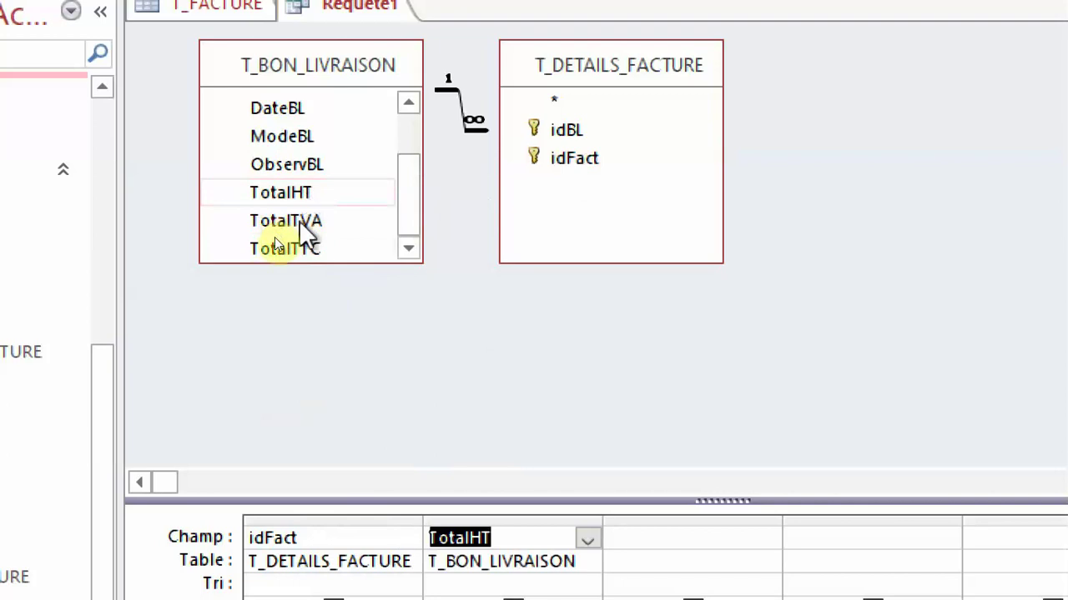
{"action": "double_click", "coordinate": [299, 221]}
{"action": "double_click", "coordinate": [297, 244]}
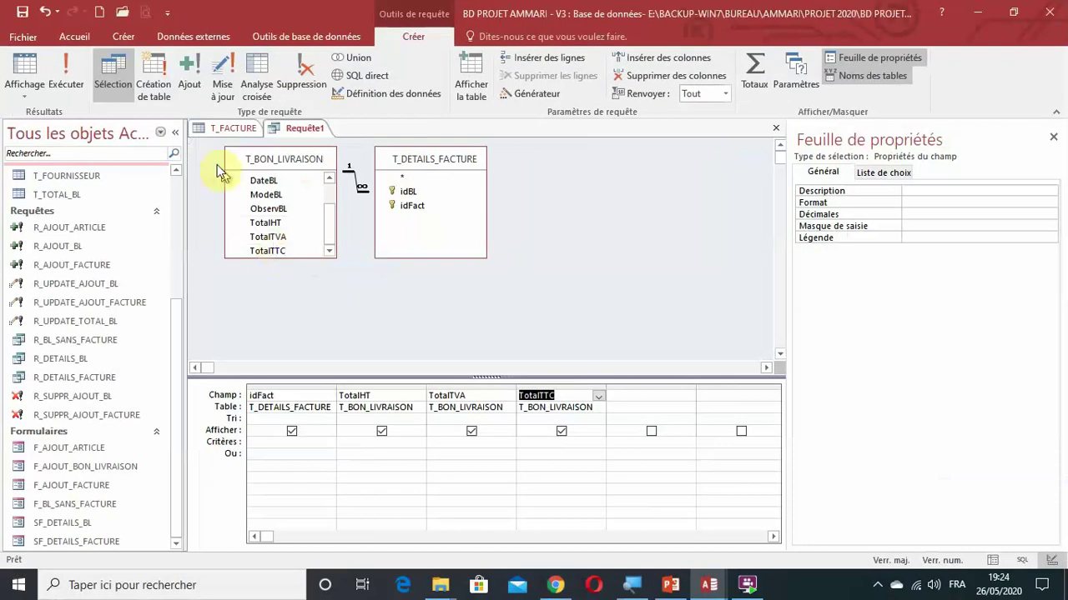
Step: Run the selection query, review the totals per invoice number, and return to design view
{"action": "left_click", "coordinate": [65, 77]}
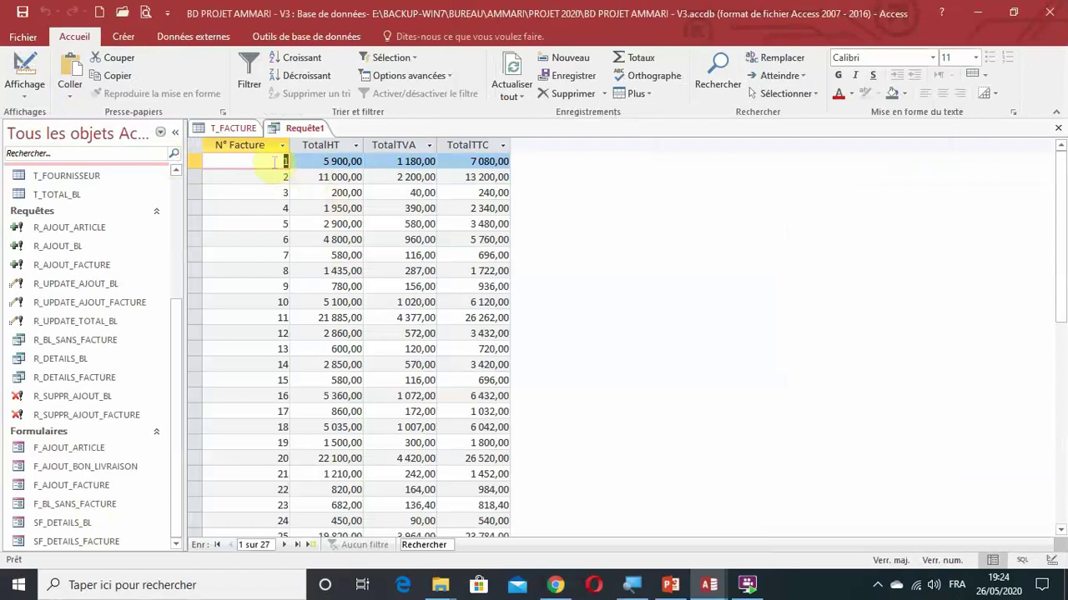
{"action": "scroll", "coordinate": [408, 197], "scroll_direction": "down", "scroll_amount": 5}
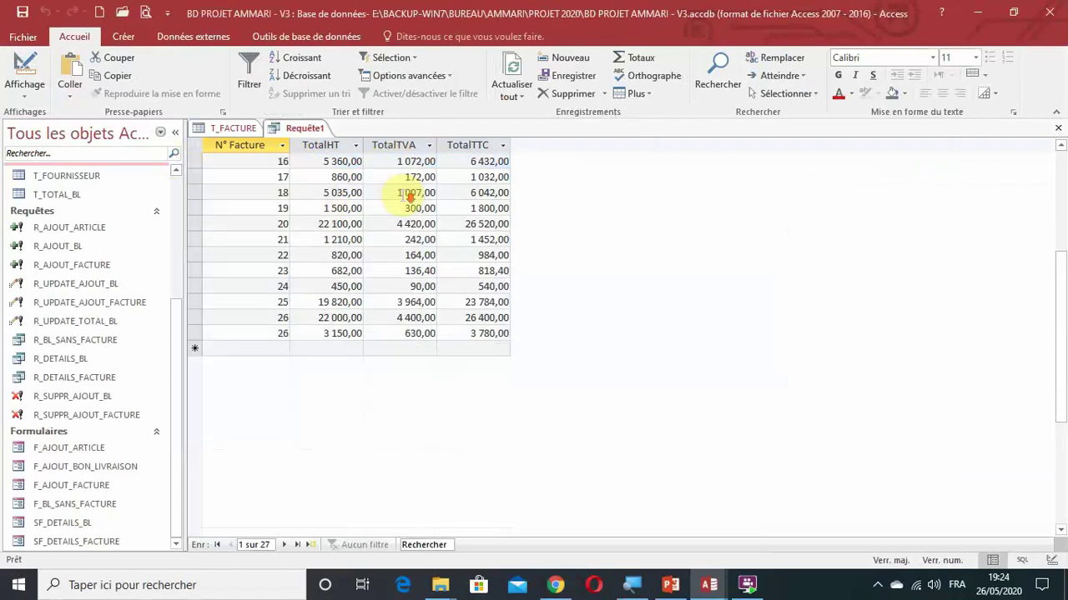
{"action": "scroll", "coordinate": [401, 197], "scroll_direction": "up", "scroll_amount": 5}
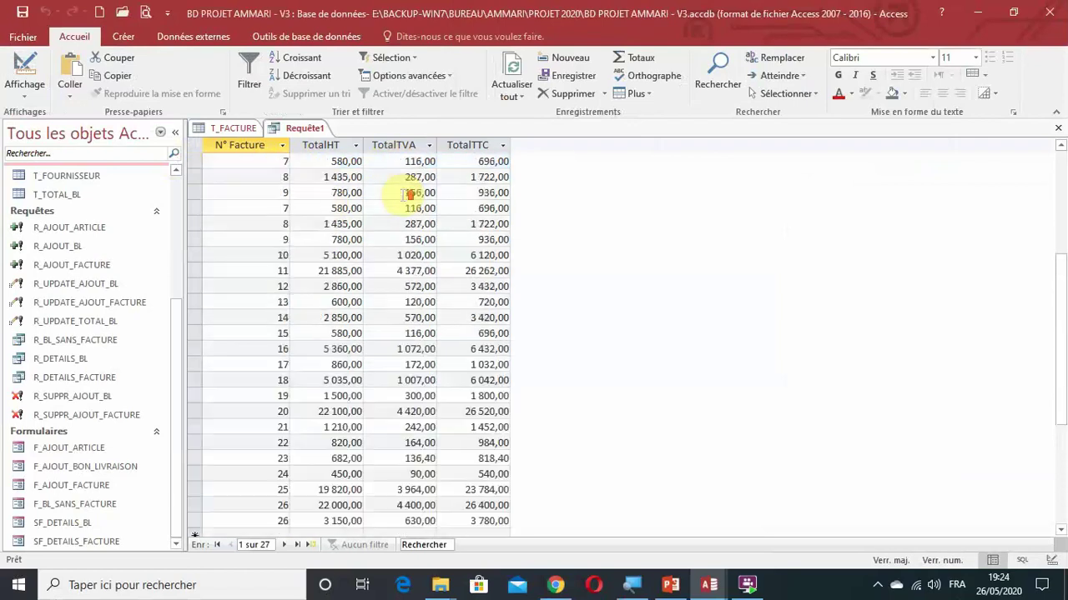
{"action": "left_click", "coordinate": [24, 67]}
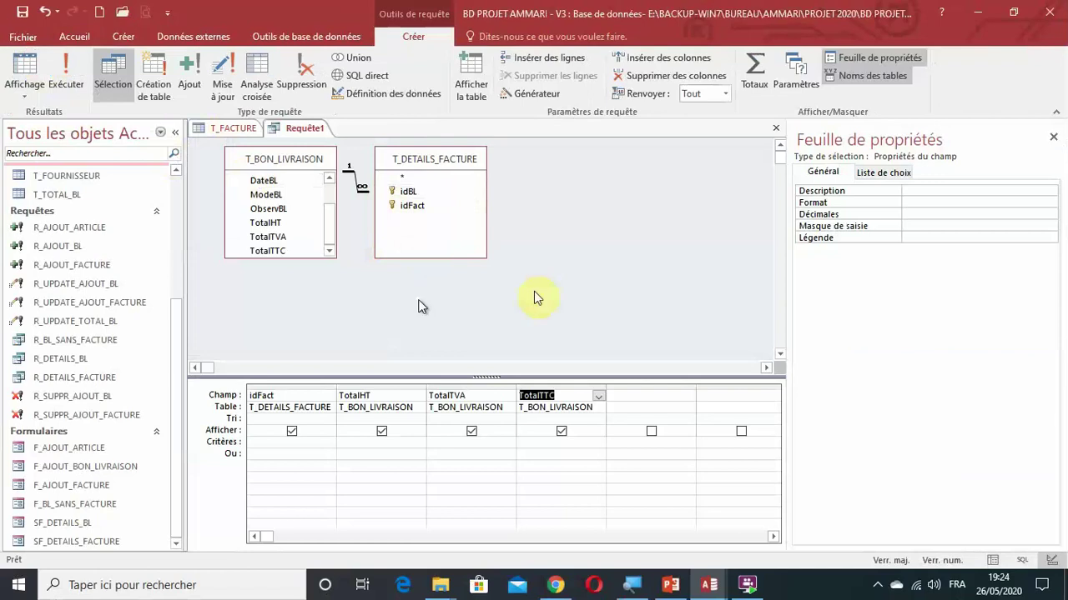
Step: Close the property sheet, convert the query to a make-table query for T_TOTAL_FACTURE in the current database, and run it
{"action": "left_click", "coordinate": [1053, 138]}
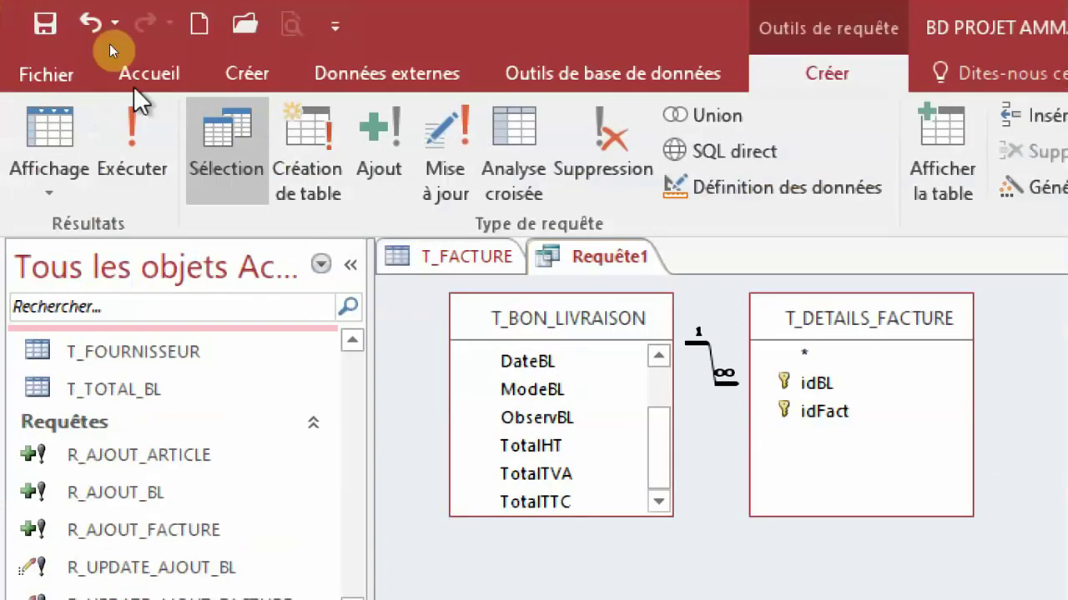
{"action": "left_click", "coordinate": [308, 171]}
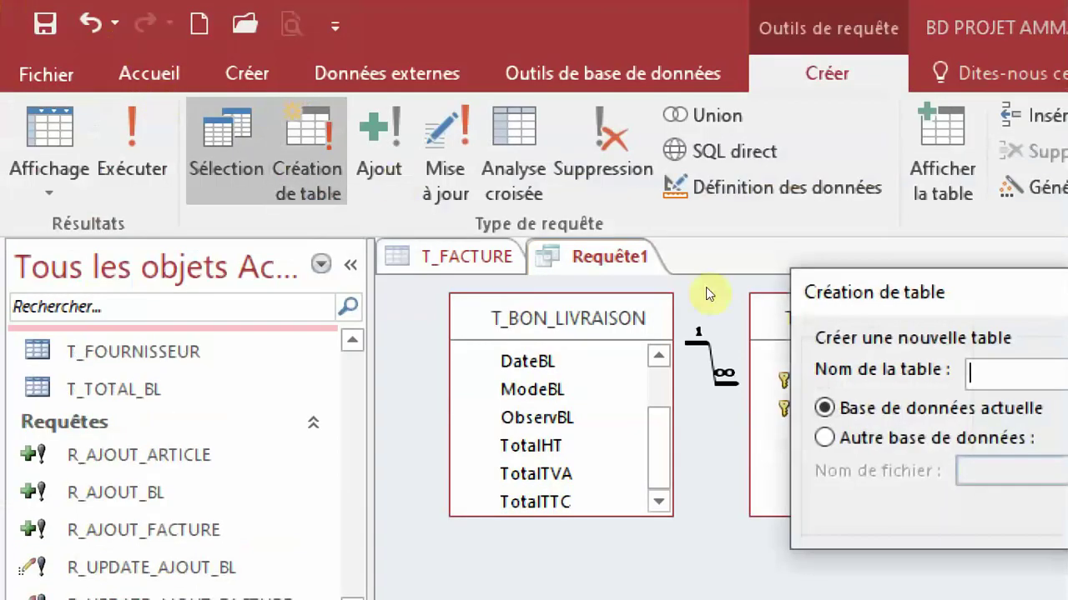
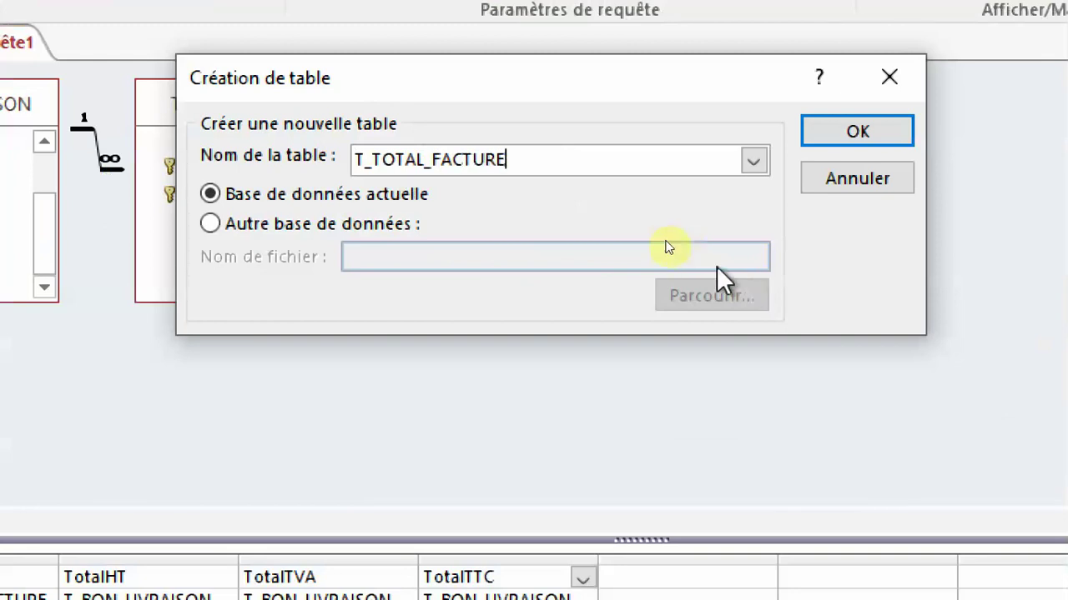
{"action": "left_click", "coordinate": [868, 135]}
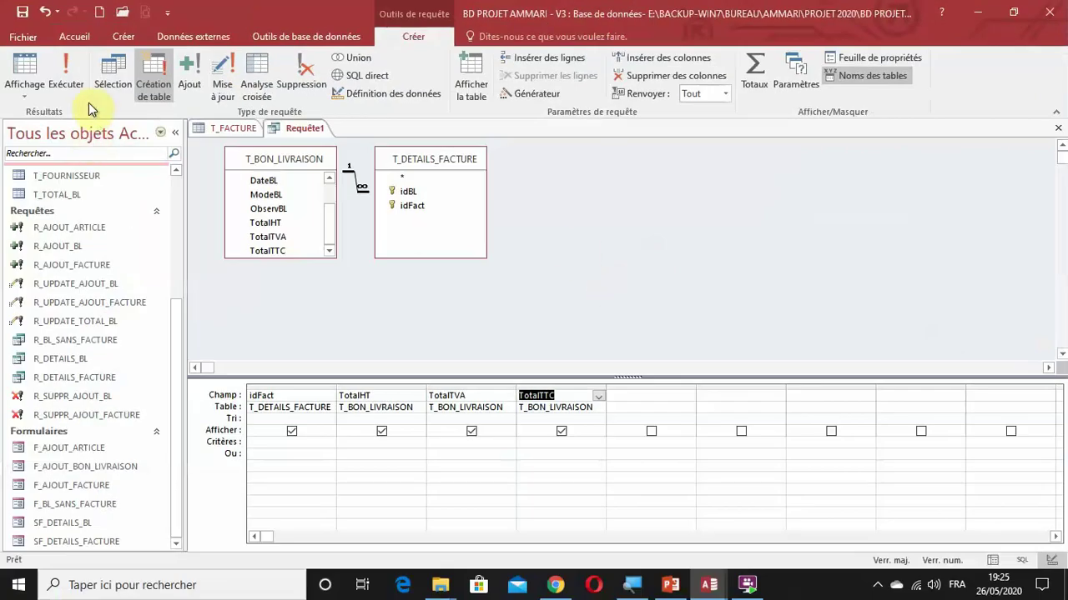
{"action": "left_click", "coordinate": [69, 81]}
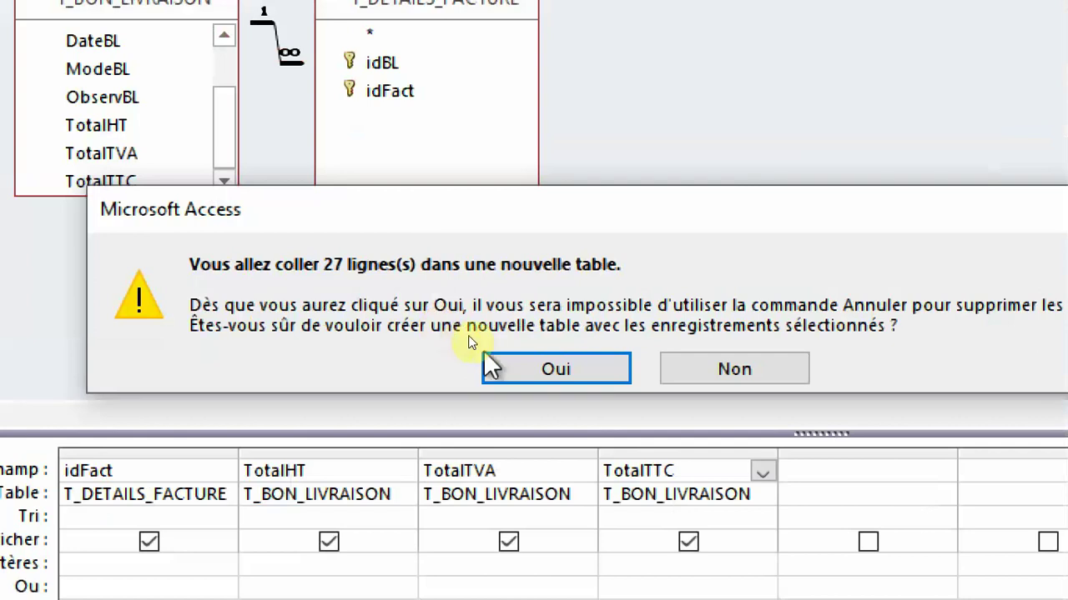
{"action": "left_click", "coordinate": [527, 360]}
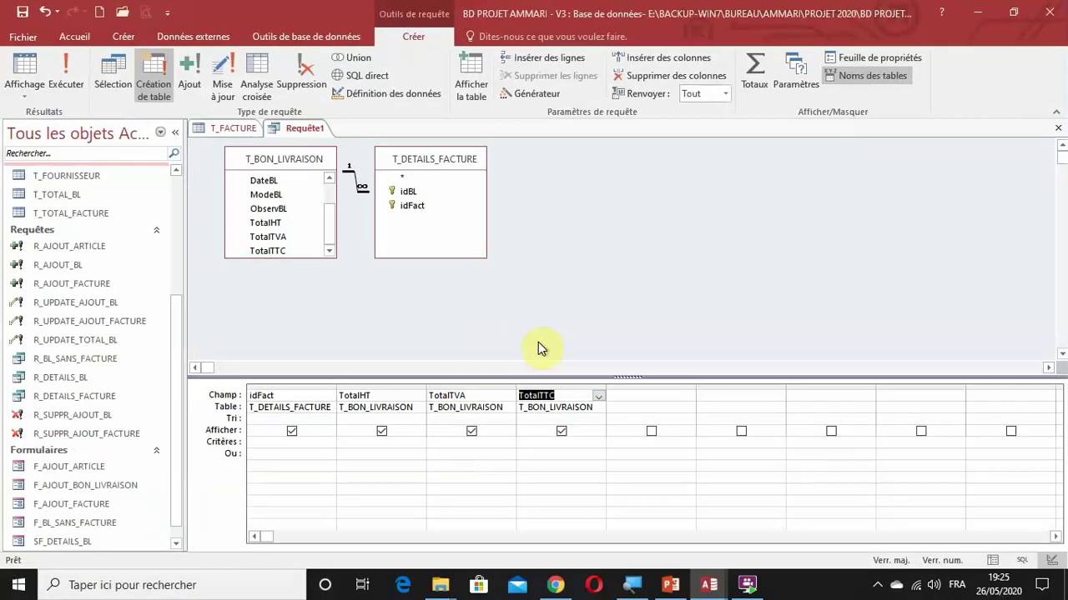
Step: Close the make-table query without saving it and select the new T_TOTAL_FACTURE table among the database objects
{"action": "left_click", "coordinate": [1058, 128]}
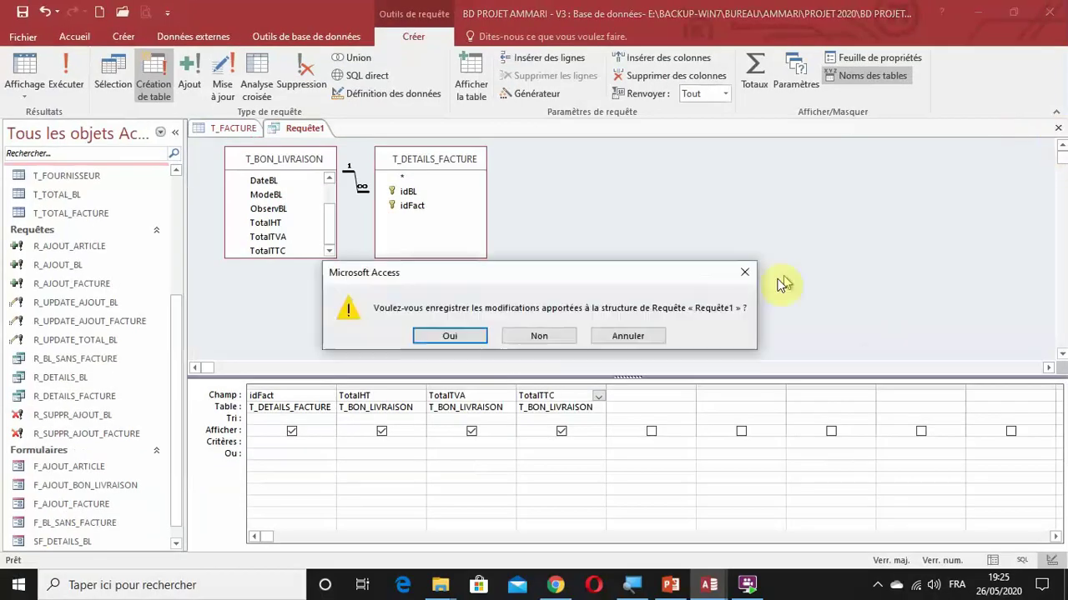
{"action": "left_click", "coordinate": [566, 332]}
{"action": "scroll", "coordinate": [101, 334], "scroll_direction": "up", "scroll_amount": 4}
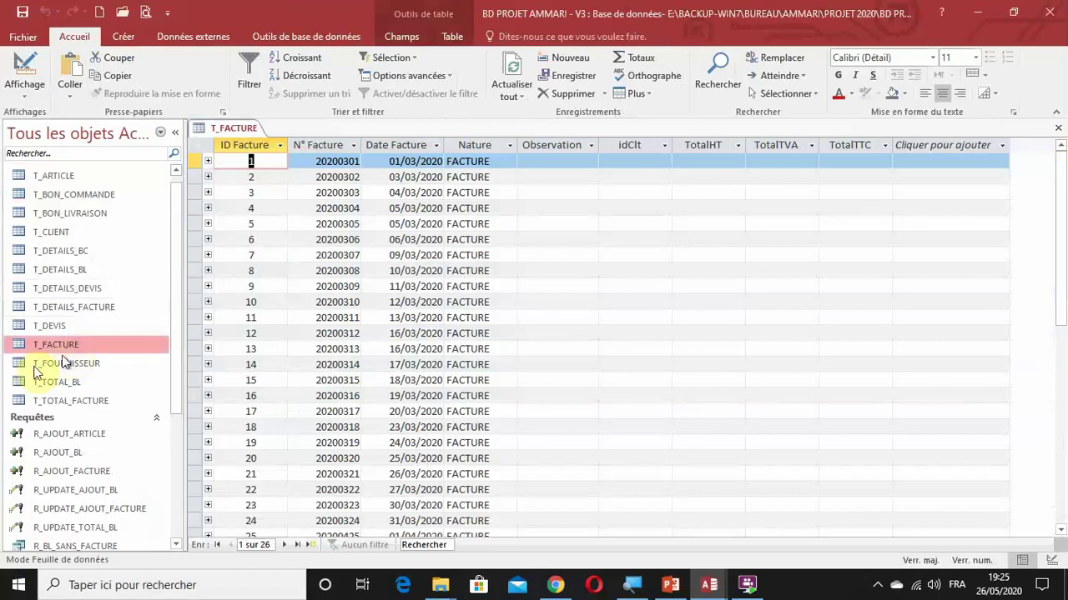
{"action": "left_click", "coordinate": [63, 404]}
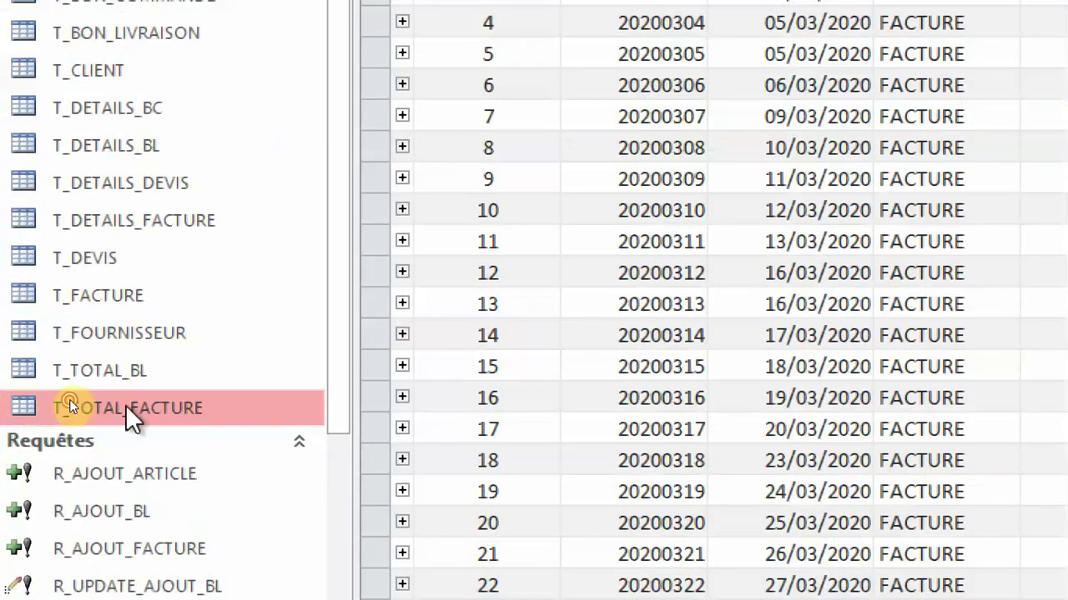
{"action": "double_click", "coordinate": [75, 404]}
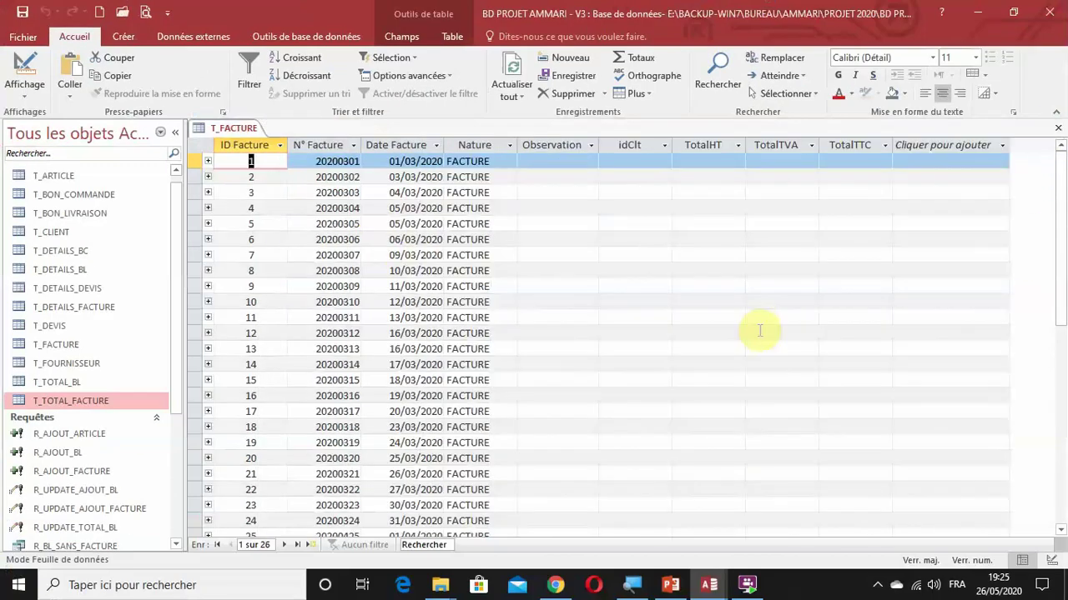
Step: Close the T_FACTURE datasheet and start a new design-view query containing the T_FACTURE and T_TOTAL_FACTURE tables
{"action": "left_click", "coordinate": [1055, 132]}
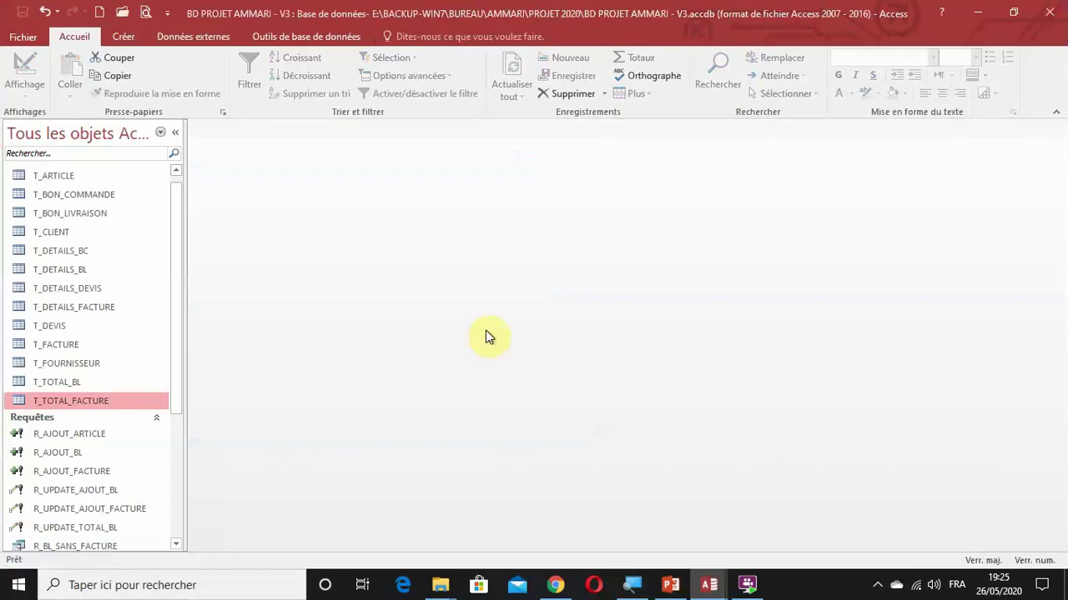
{"action": "left_click", "coordinate": [132, 37]}
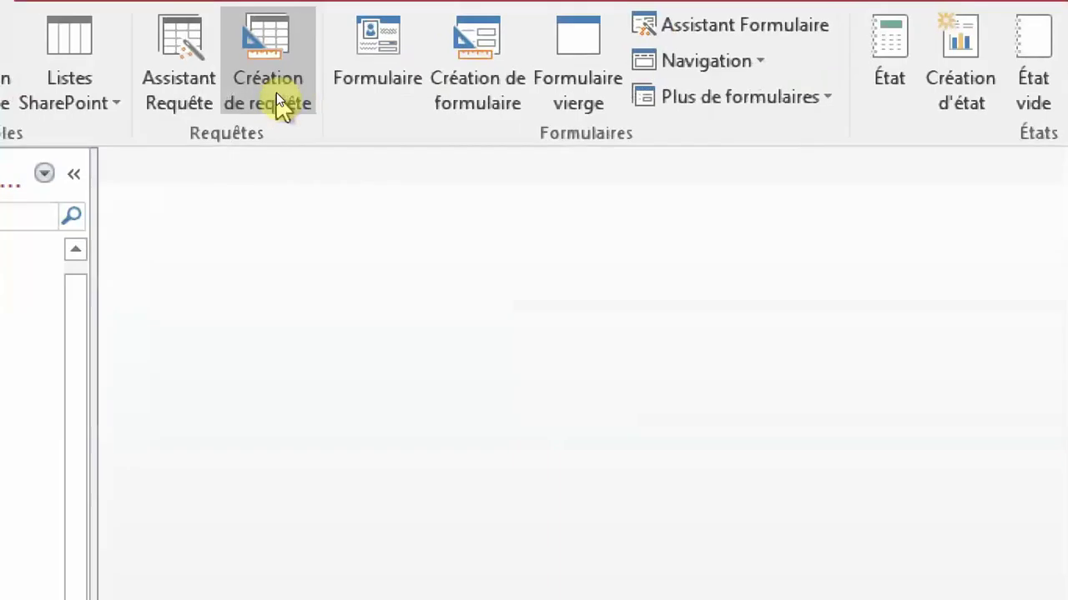
{"action": "left_click", "coordinate": [276, 92]}
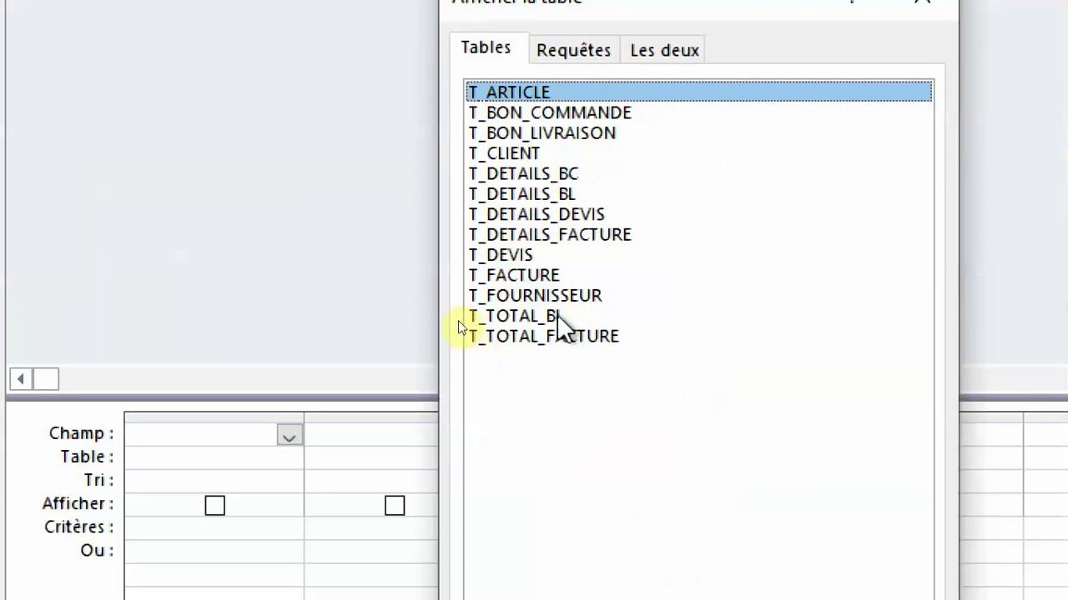
{"action": "double_click", "coordinate": [543, 277]}
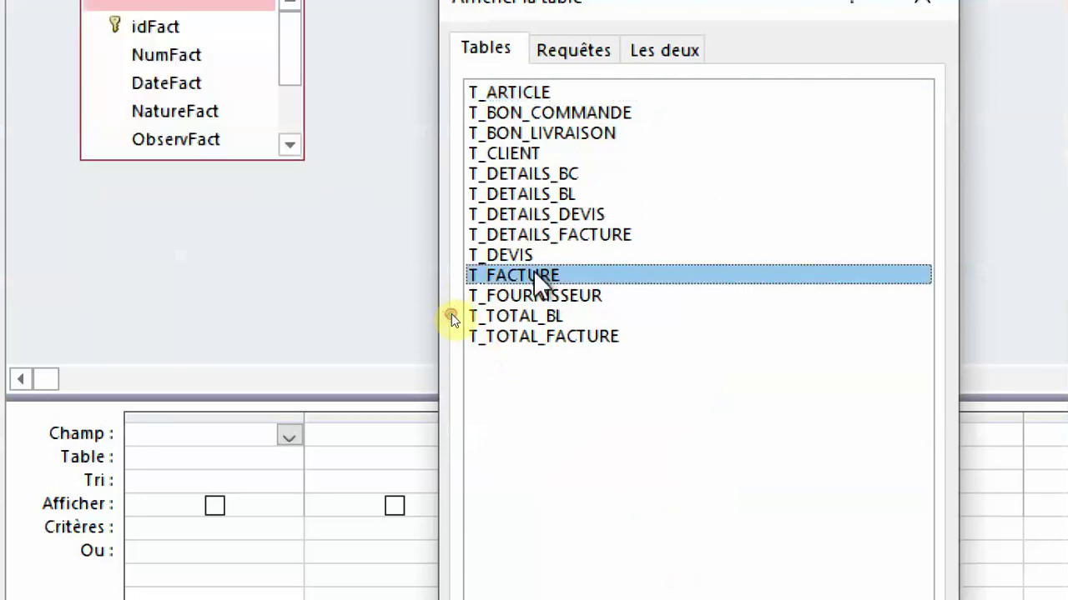
{"action": "double_click", "coordinate": [569, 338]}
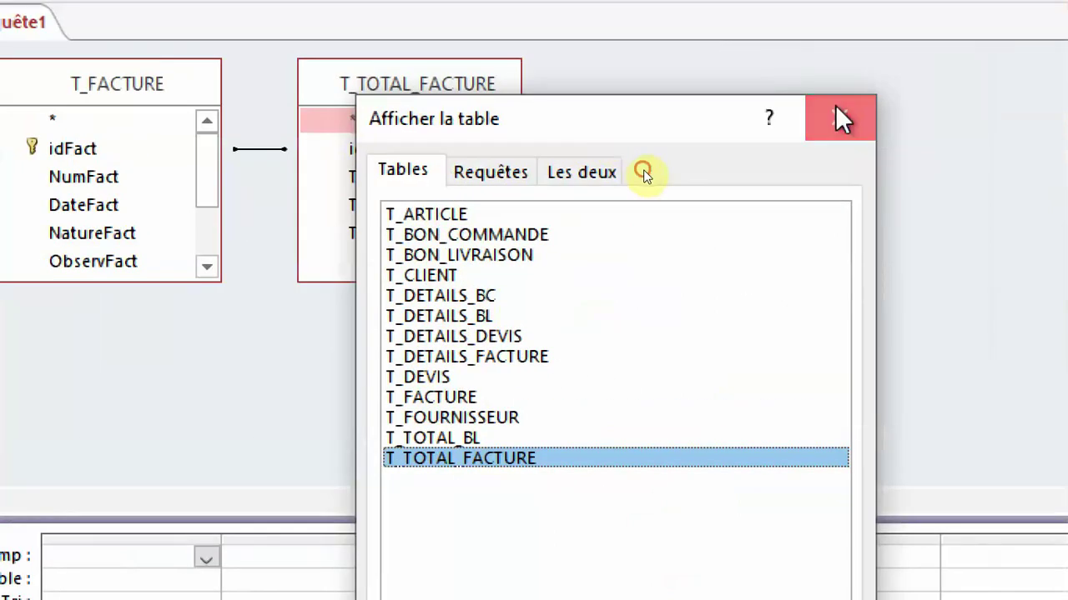
{"action": "left_click", "coordinate": [840, 117]}
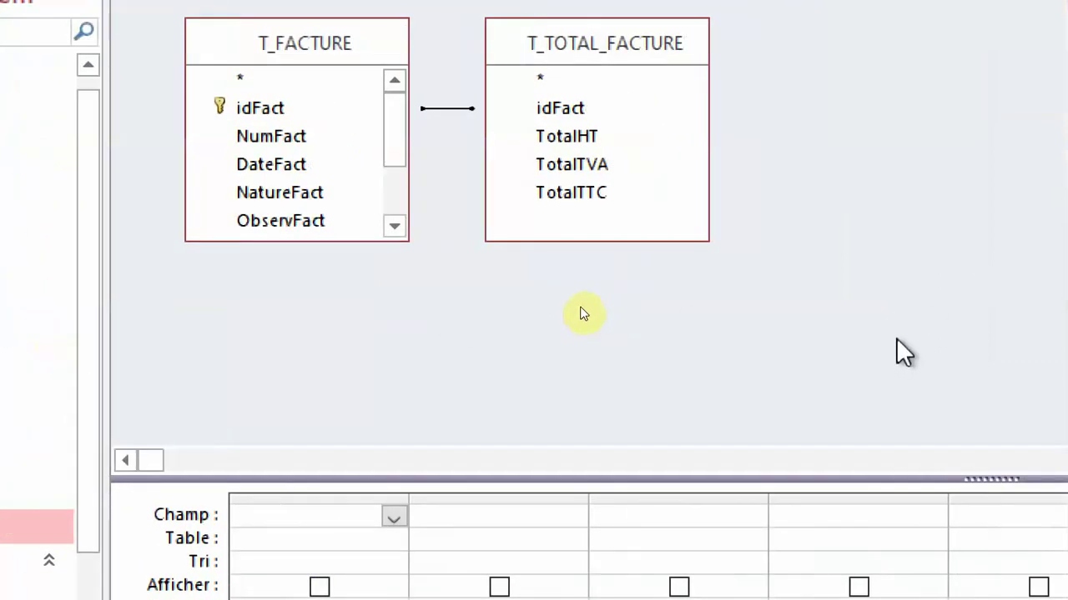
Step: Add TotalHT, TotalTVA and TotalTTC from T_FACTURE to the grid and convert the query to an update query
{"action": "left_click_drag", "start_coordinate": [398, 134], "coordinate": [395, 195]}
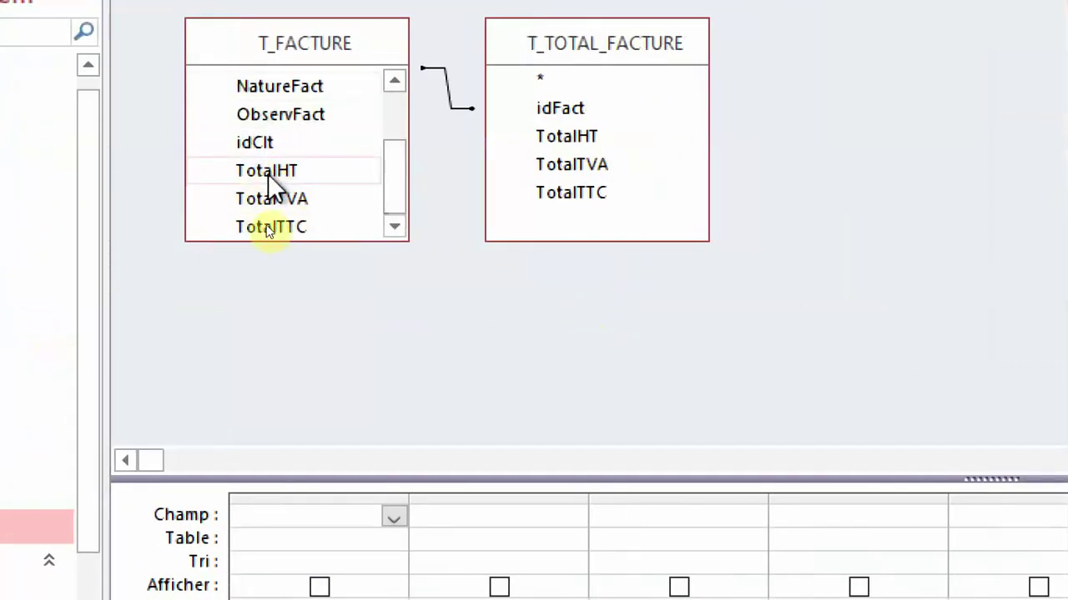
{"action": "double_click", "coordinate": [268, 172]}
{"action": "double_click", "coordinate": [275, 201]}
{"action": "left_click", "coordinate": [290, 226]}
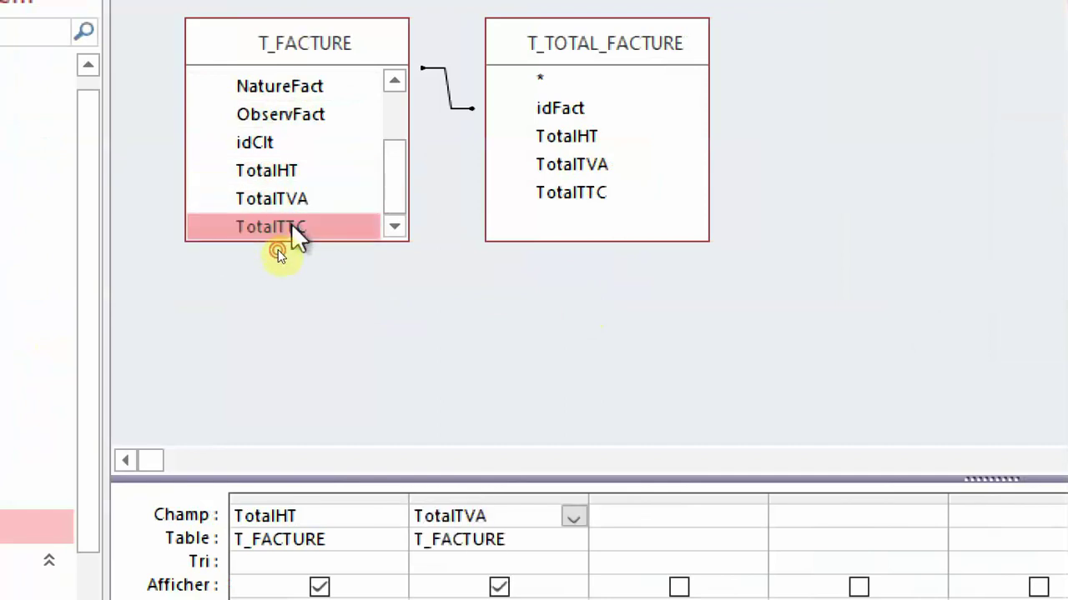
{"action": "double_click", "coordinate": [291, 225]}
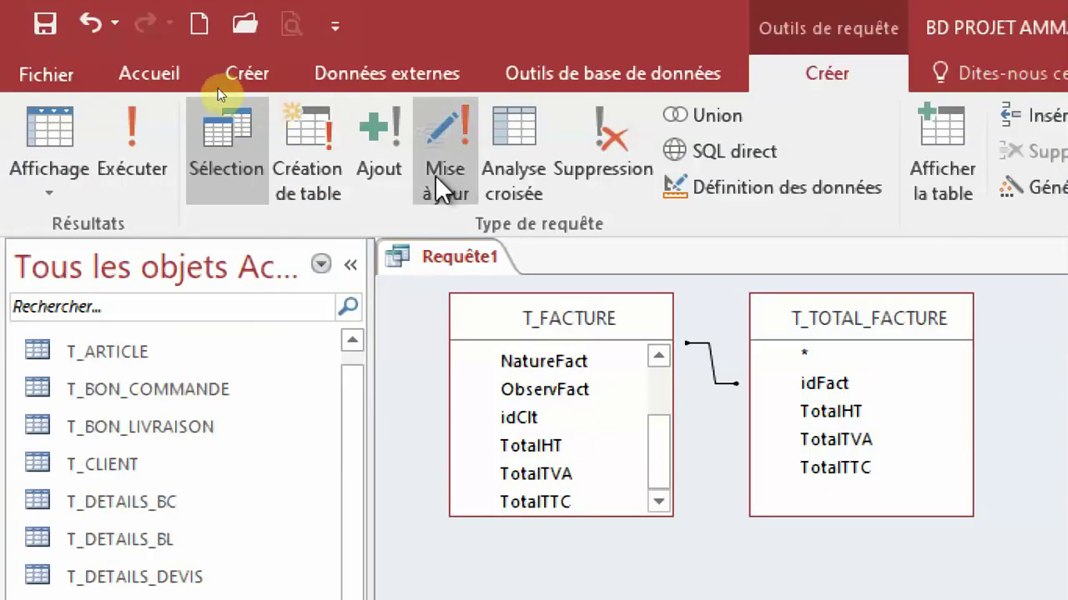
{"action": "left_click", "coordinate": [435, 175]}
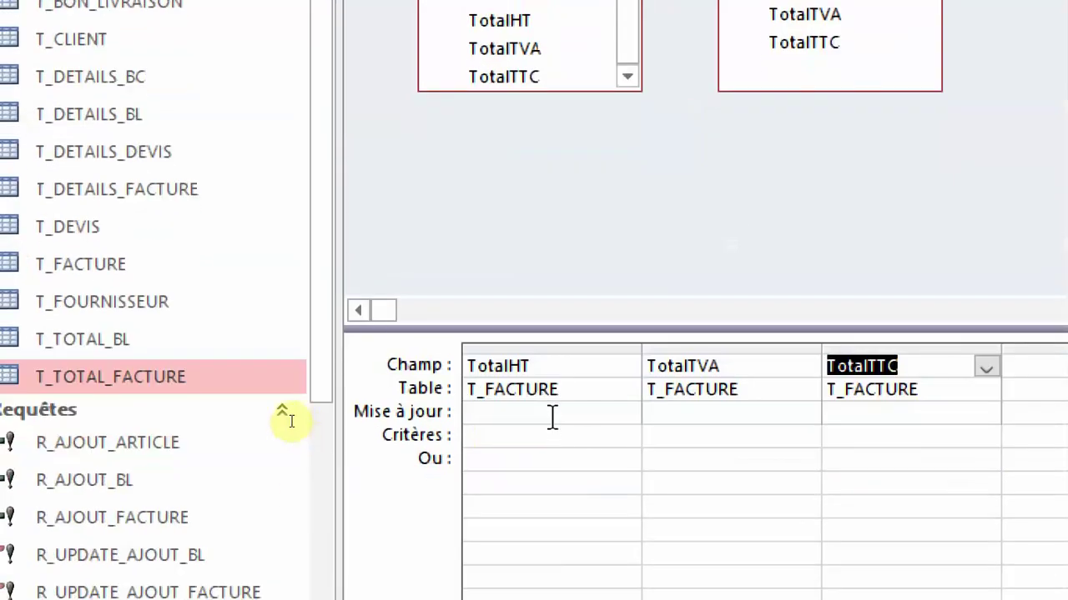
Step: Set the TotalHT update value to [T_TOTAL_FACTURE]![TotalHT] and widen its column to fit the expression
{"action": "left_click", "coordinate": [552, 417]}
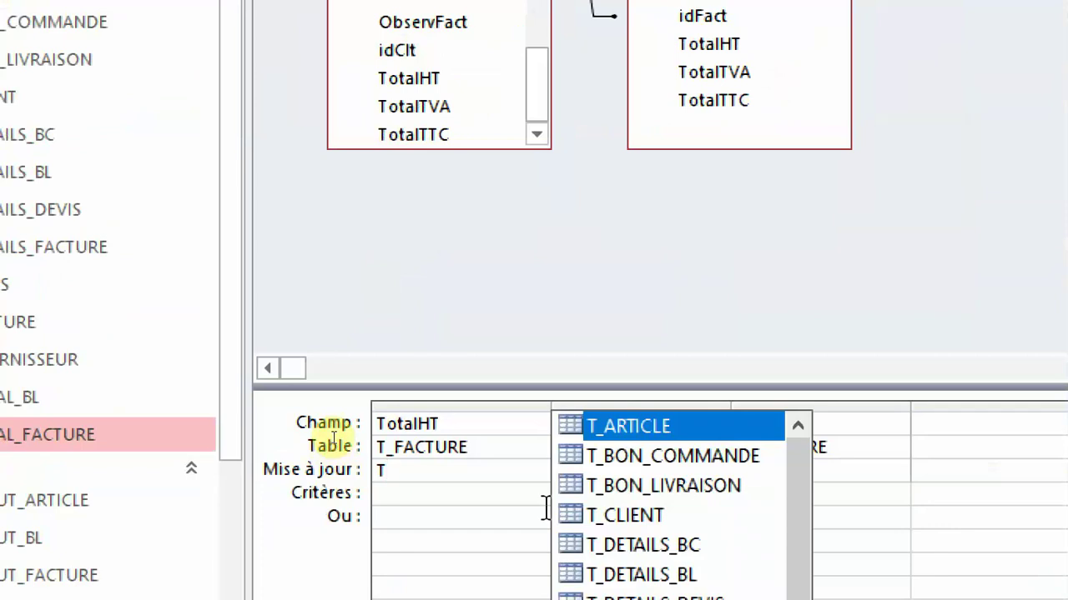
{"action": "scroll", "coordinate": [621, 572], "scroll_direction": "down", "scroll_amount": 2}
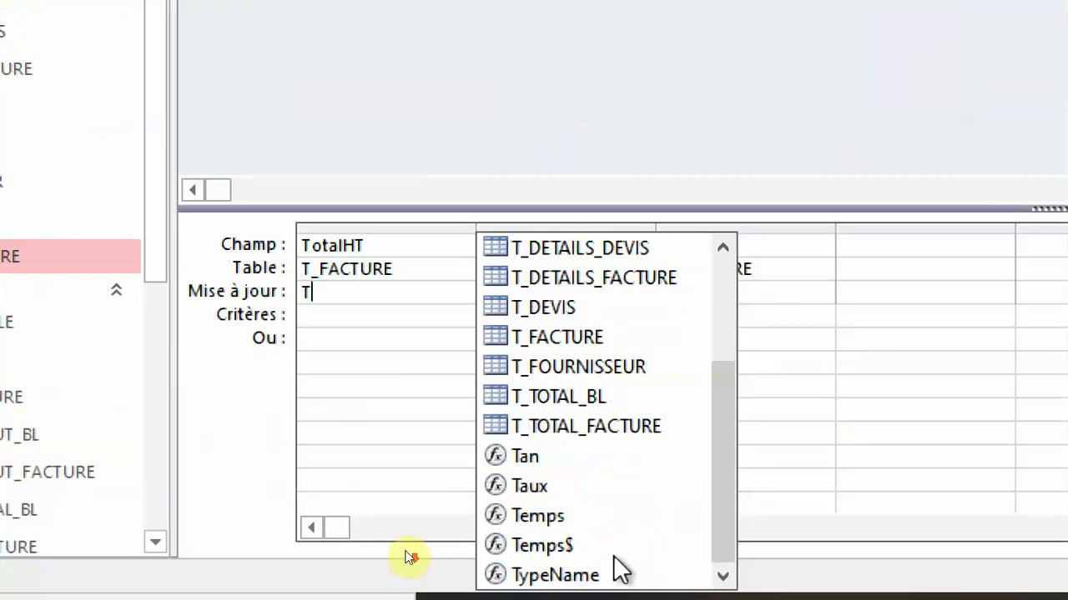
{"action": "double_click", "coordinate": [606, 426]}
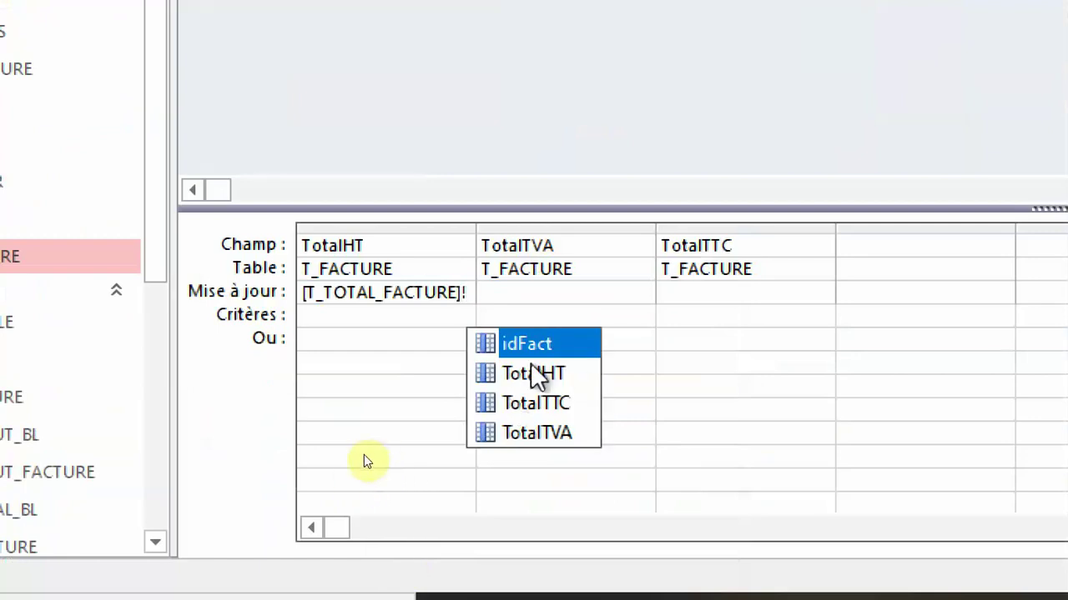
{"action": "double_click", "coordinate": [559, 373]}
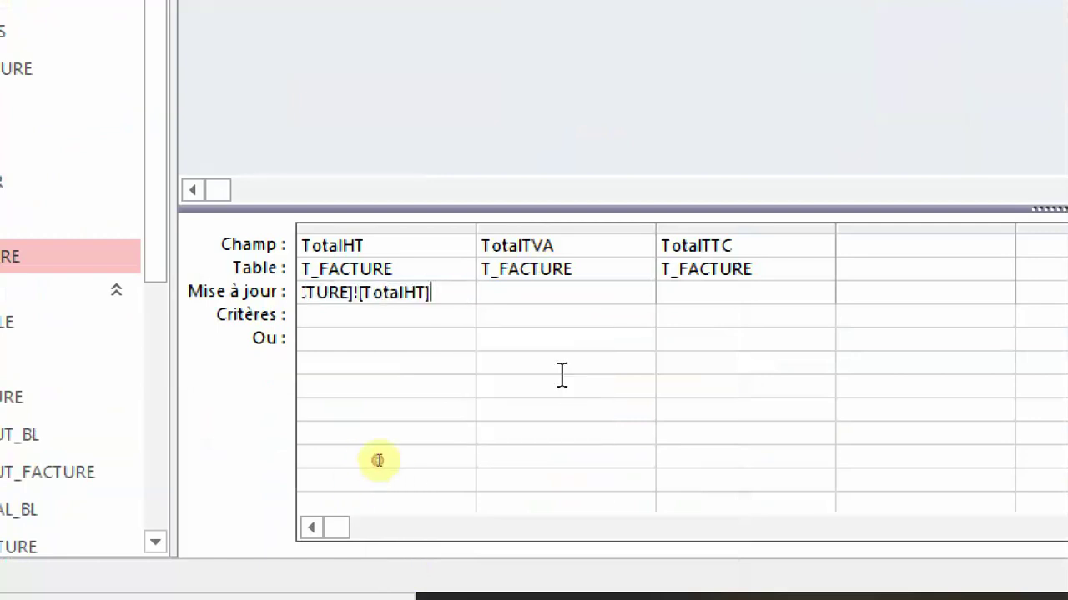
{"action": "double_click", "coordinate": [474, 230]}
{"action": "left_click_drag", "start_coordinate": [431, 226], "coordinate": [546, 226]}
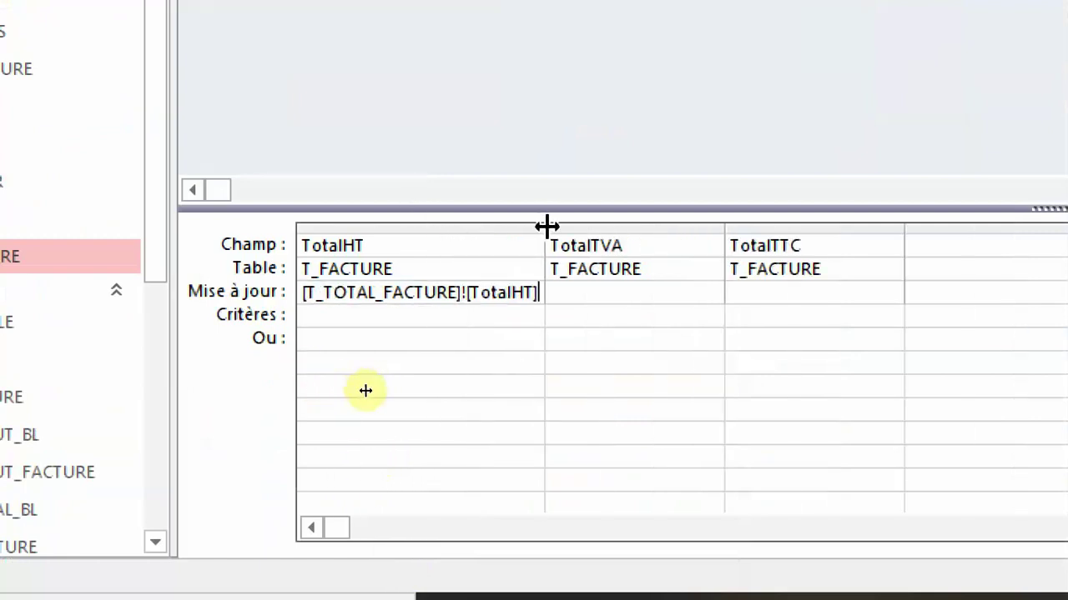
Step: Set the TotalTVA update value to [T_TOTAL_FACTURE]![TotalTVA] and widen its column to fit the expression
{"action": "left_click", "coordinate": [600, 294]}
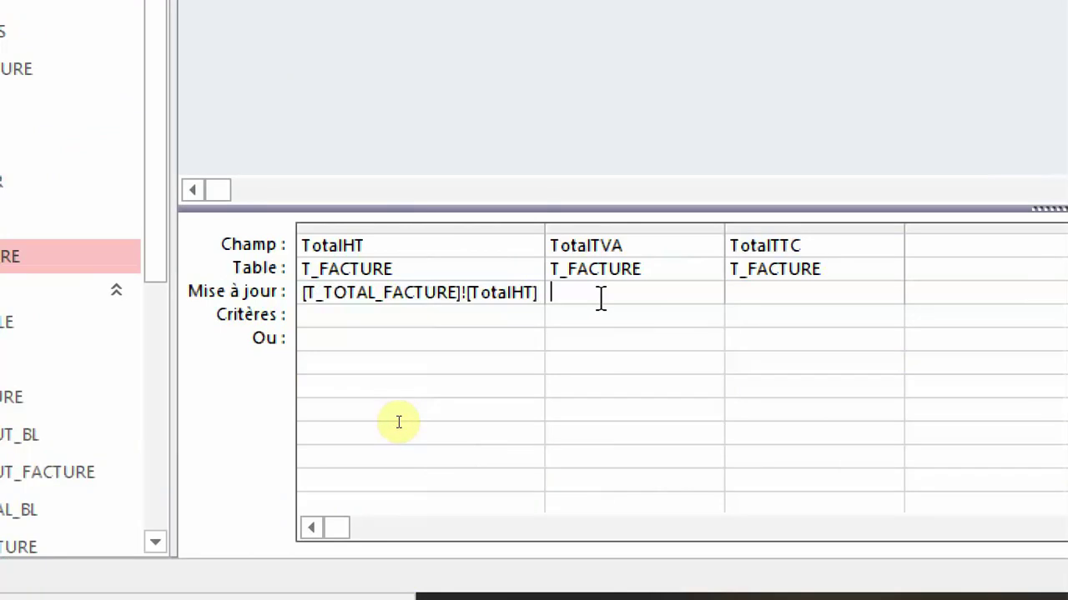
{"action": "type", "text": "t_"}
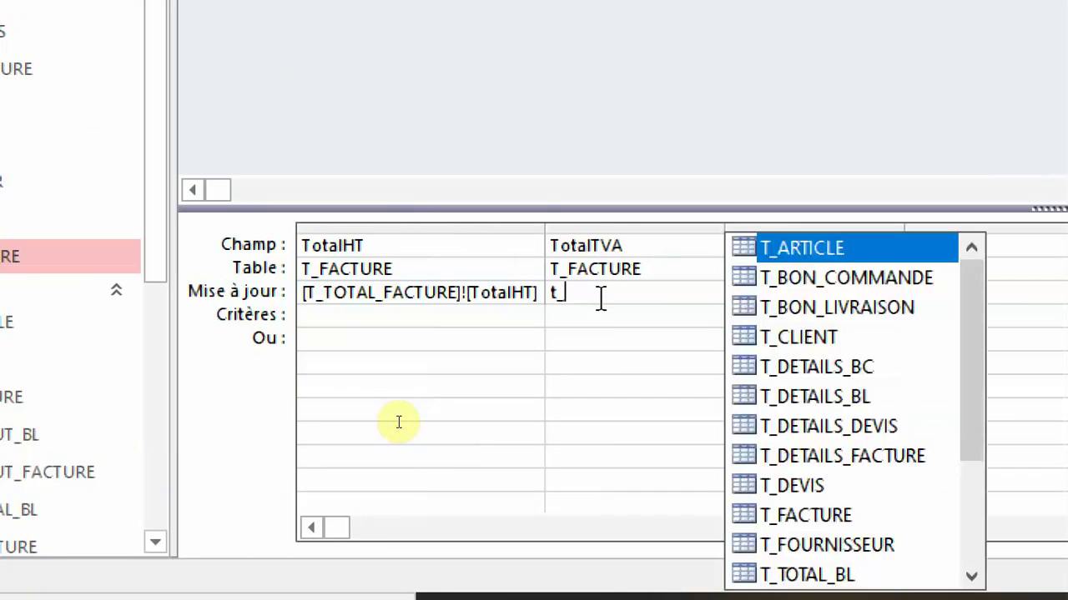
{"action": "type", "text": "t"}
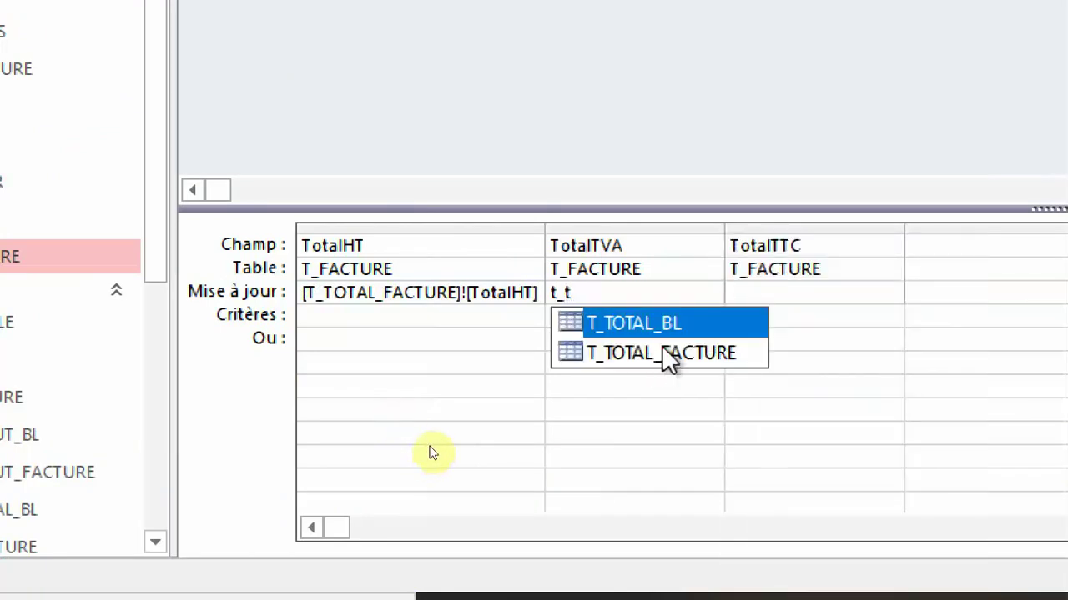
{"action": "left_click", "coordinate": [665, 352]}
{"action": "type", "text": "!"}
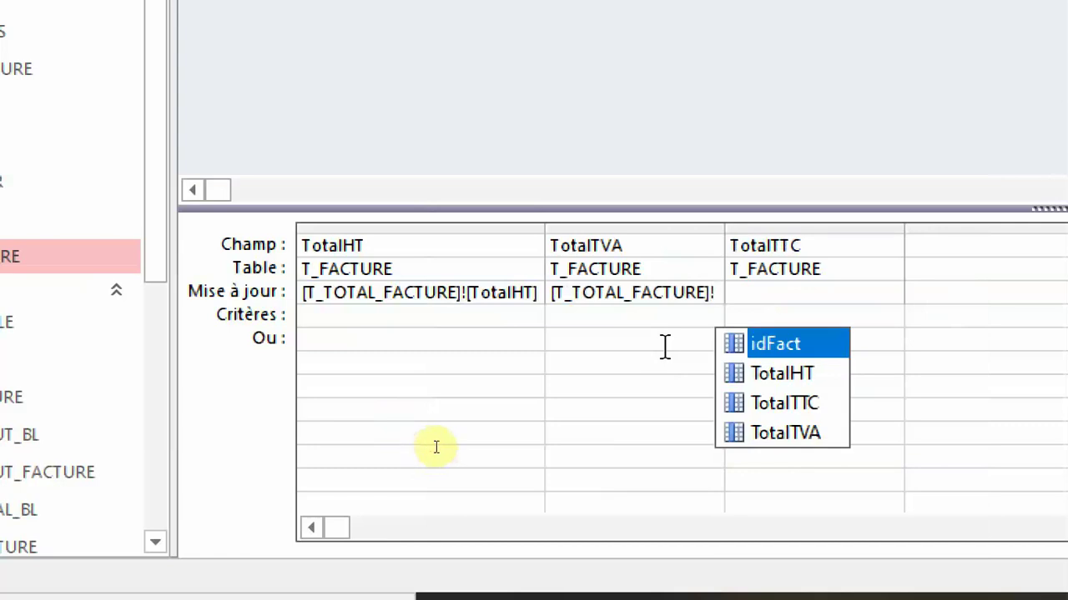
{"action": "left_click", "coordinate": [805, 433]}
{"action": "left_click", "coordinate": [550, 383]}
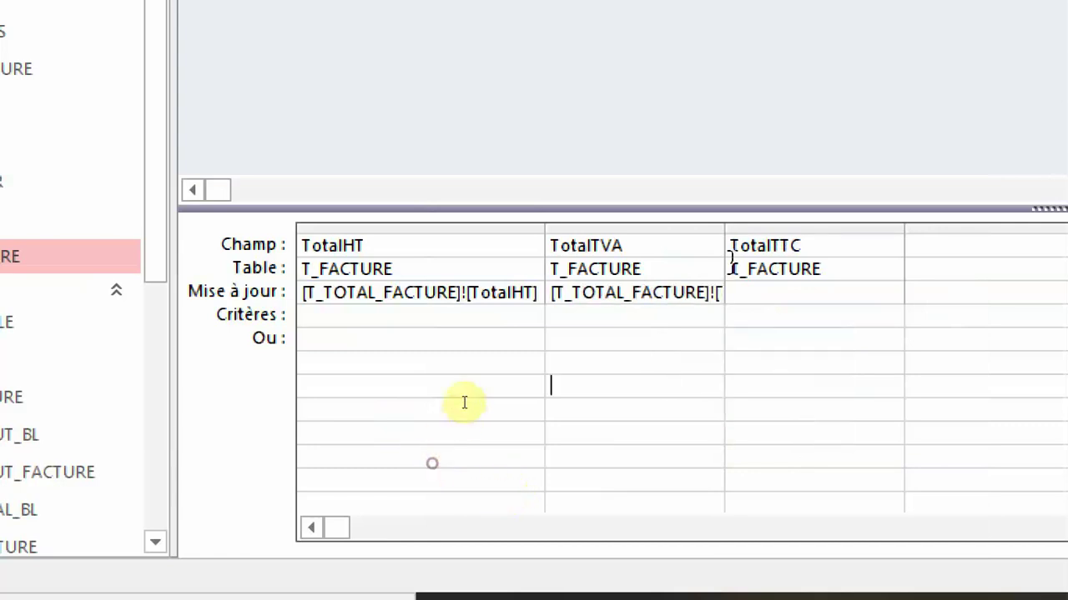
{"action": "left_click_drag", "start_coordinate": [725, 229], "coordinate": [819, 228]}
Step: Set the TotalTTC update value to [T_TOTAL_FACTURE]![TotalTTC] and widen its column to fit the expression
{"action": "left_click", "coordinate": [719, 272]}
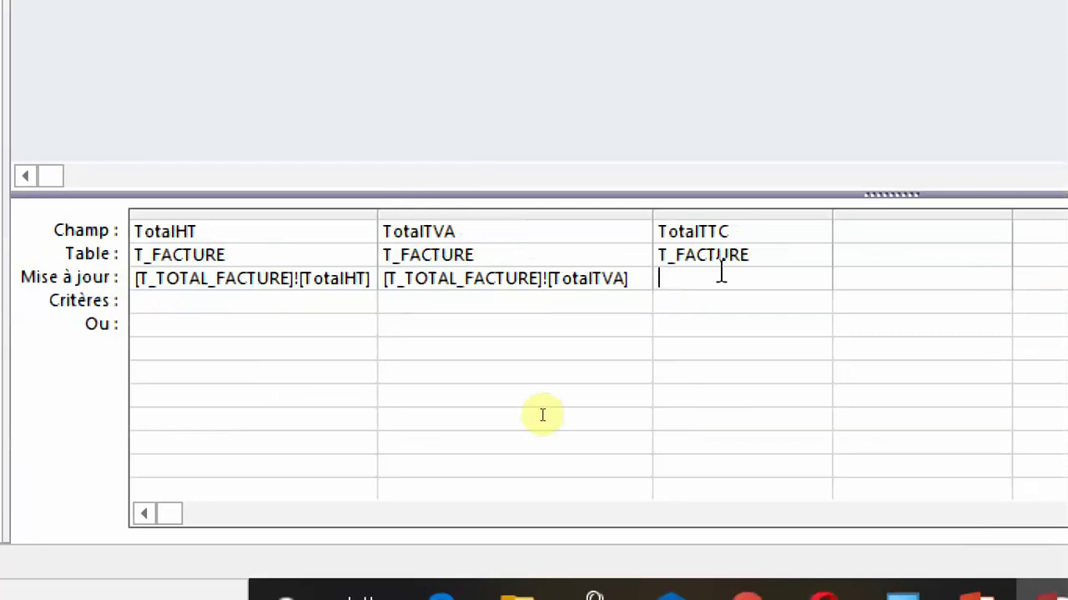
{"action": "type", "text": "T"}
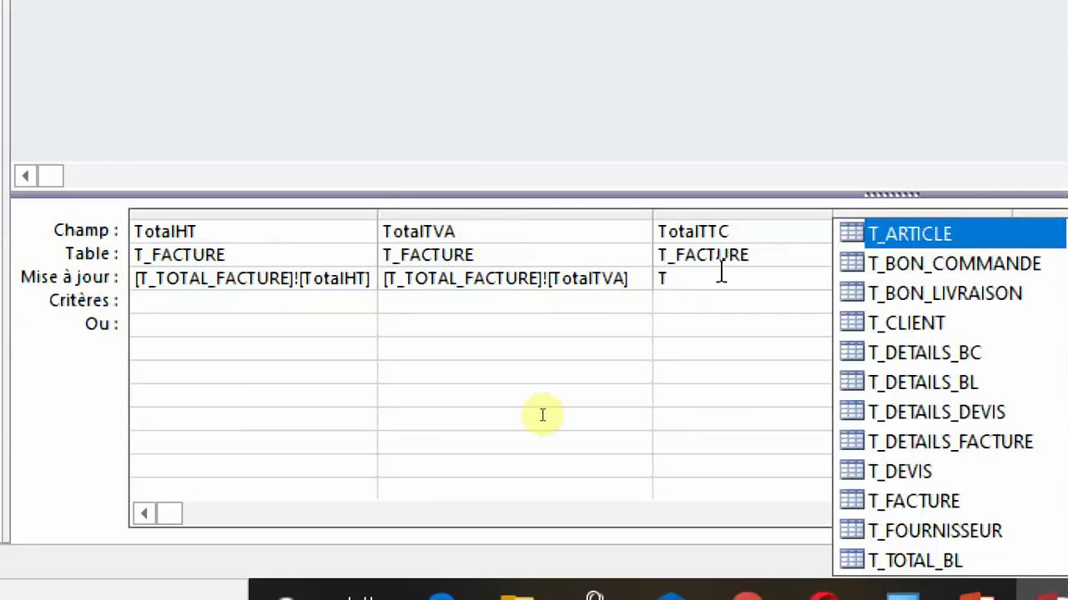
{"action": "type", "text": "_t"}
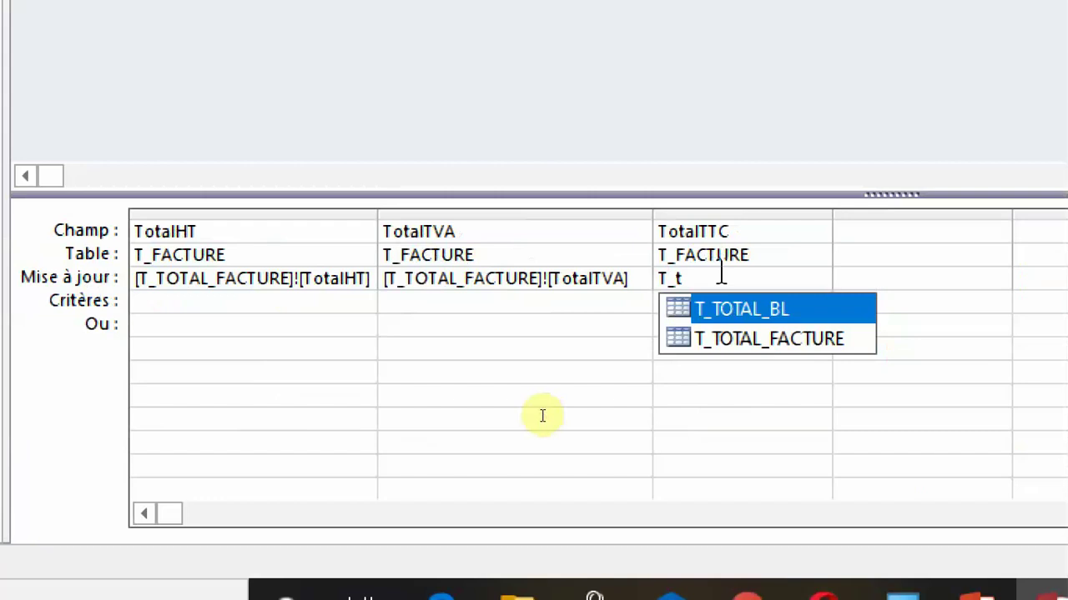
{"action": "left_click", "coordinate": [736, 345]}
{"action": "type", "text": "!"}
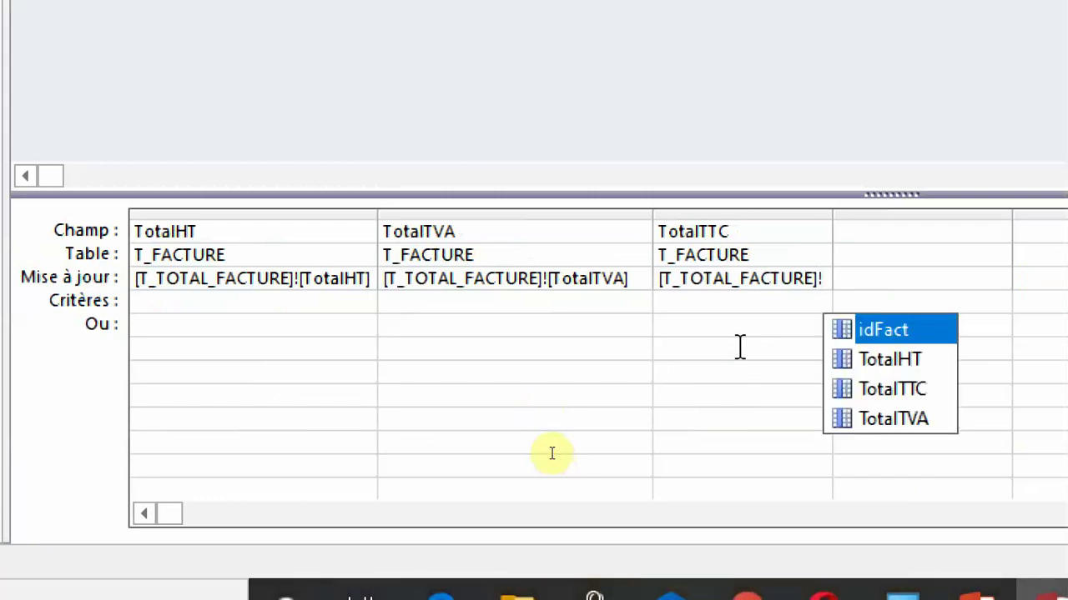
{"action": "left_click", "coordinate": [922, 383]}
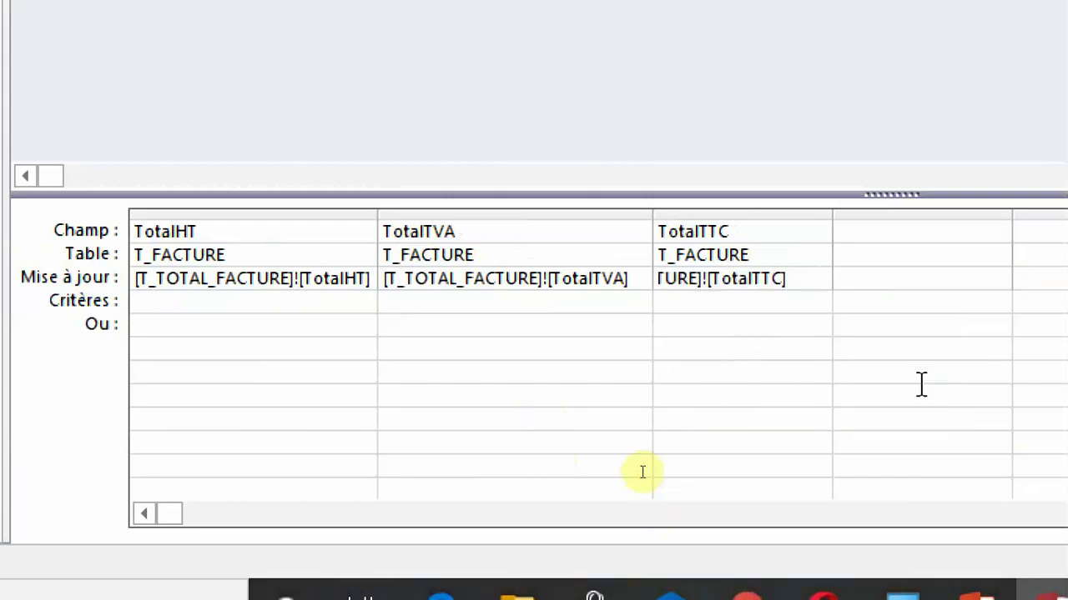
{"action": "left_click", "coordinate": [658, 440]}
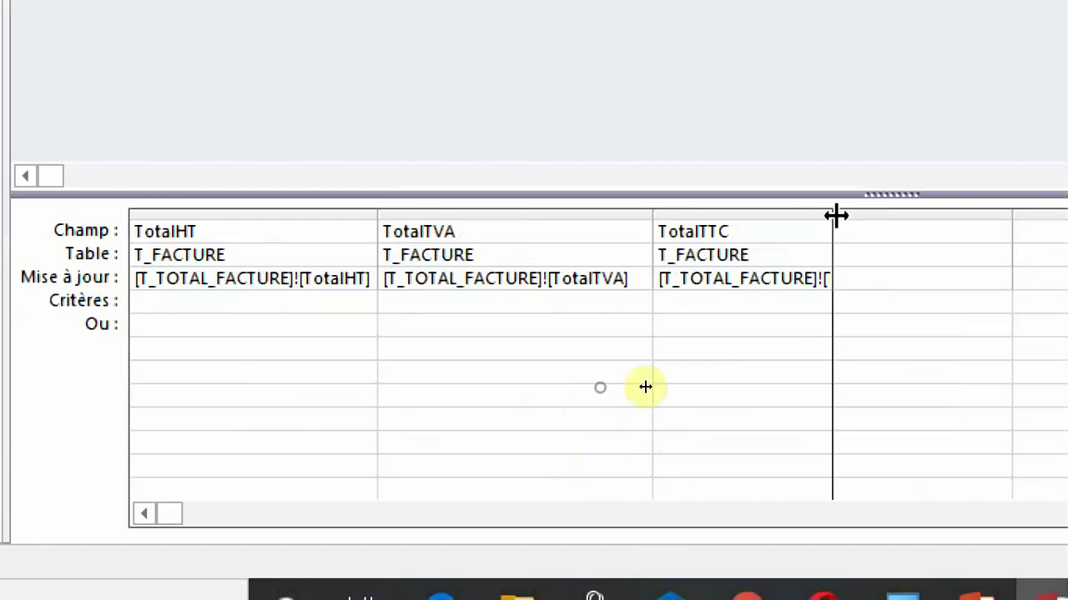
{"action": "left_click_drag", "start_coordinate": [836, 215], "coordinate": [934, 212]}
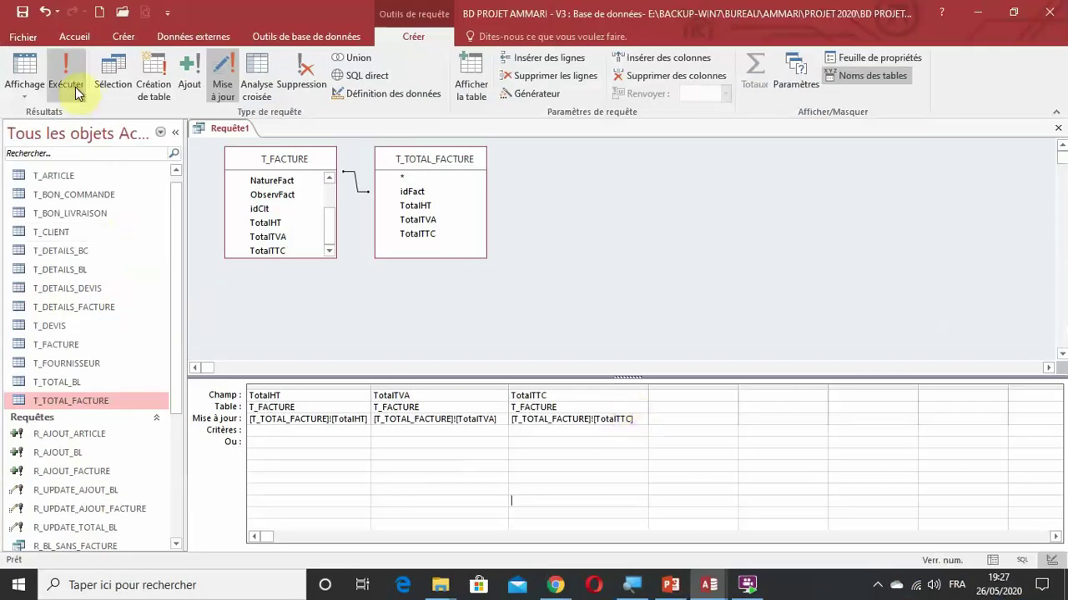
Step: Run the update query, accept the row updates, and open the T_FACTURE table
{"action": "left_click", "coordinate": [76, 90]}
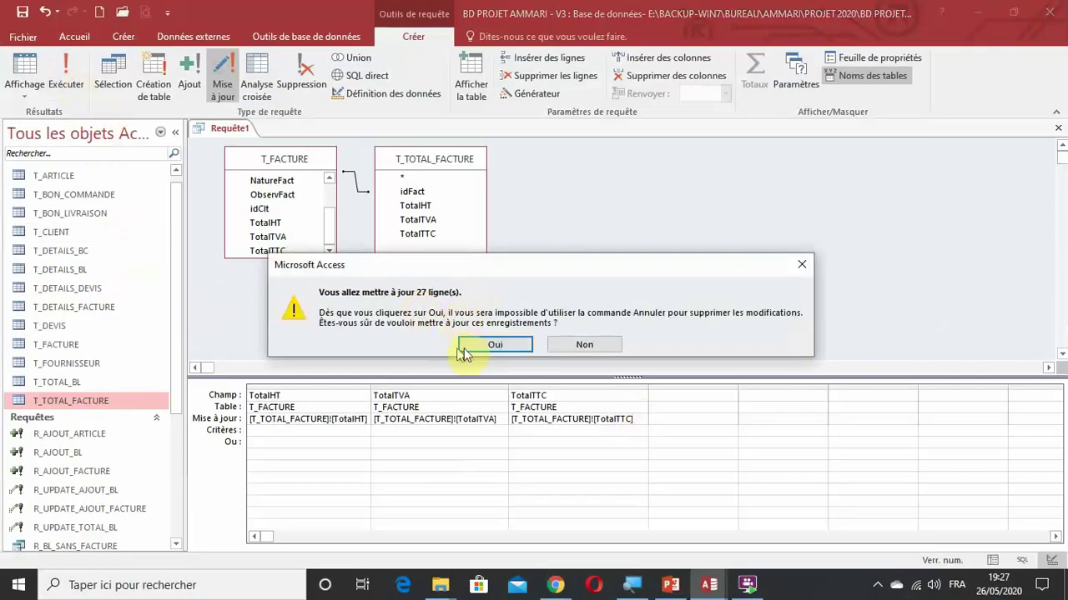
{"action": "left_click", "coordinate": [497, 348]}
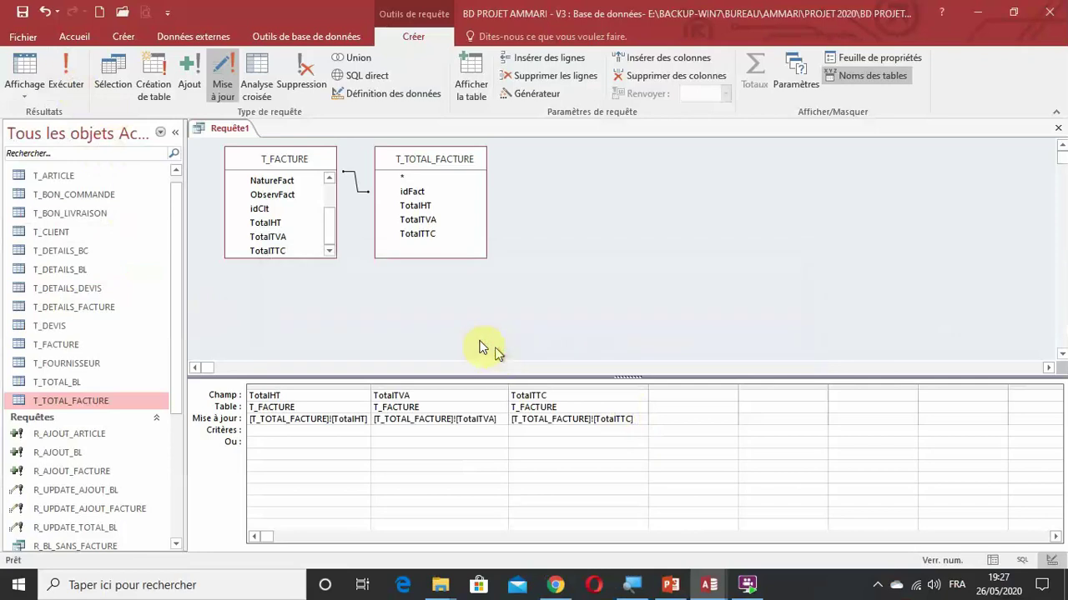
{"action": "scroll", "coordinate": [18, 275], "scroll_direction": "up", "scroll_amount": 1}
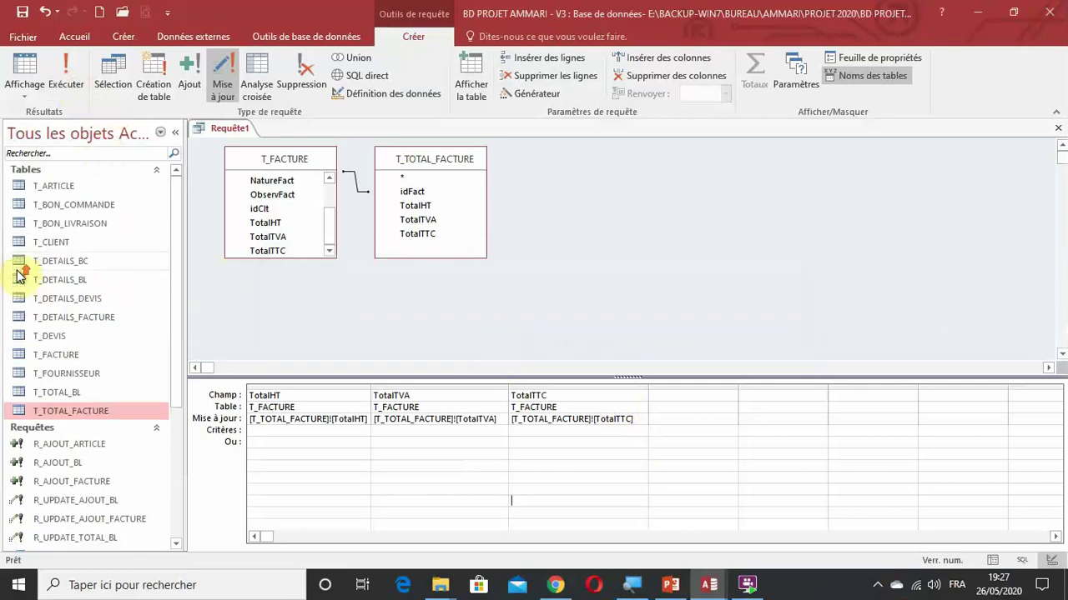
{"action": "left_click", "coordinate": [53, 352]}
{"action": "double_click", "coordinate": [52, 353]}
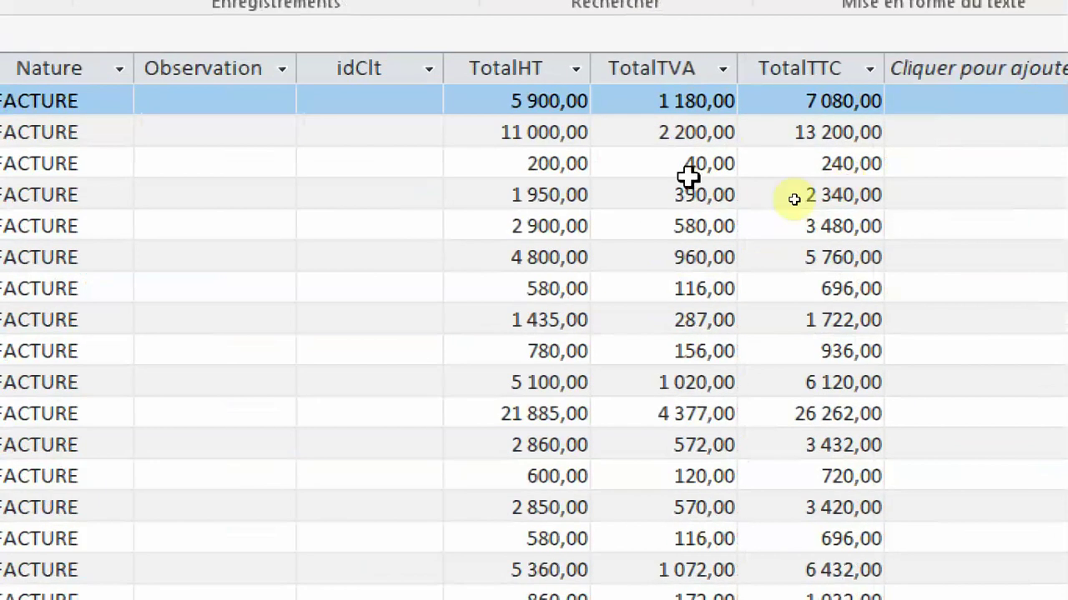
Step: Examine the T_FACTURE records from first to last, checking the invoice totals and the idClt column
{"action": "scroll", "coordinate": [794, 201], "scroll_direction": "down", "scroll_amount": 6}
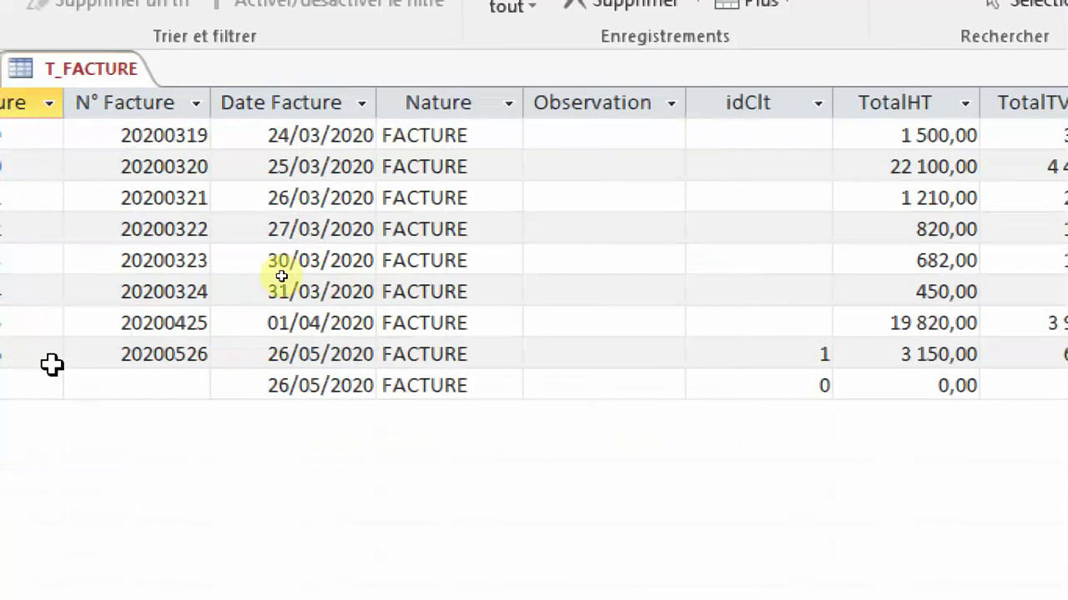
{"action": "scroll", "coordinate": [546, 298], "scroll_direction": "up", "scroll_amount": 3}
{"action": "key", "text": "ctrl+Home"}
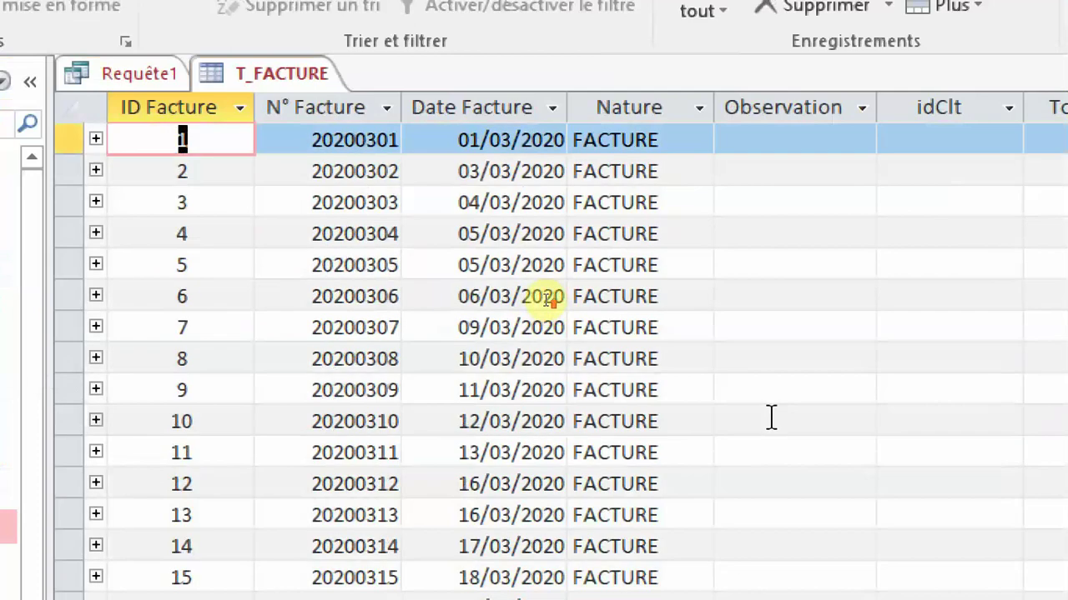
{"action": "scroll", "coordinate": [547, 298], "scroll_direction": "down", "scroll_amount": 8}
{"action": "scroll", "coordinate": [546, 298], "scroll_direction": "up", "scroll_amount": 8}
{"action": "scroll", "coordinate": [546, 298], "scroll_direction": "down", "scroll_amount": 1}
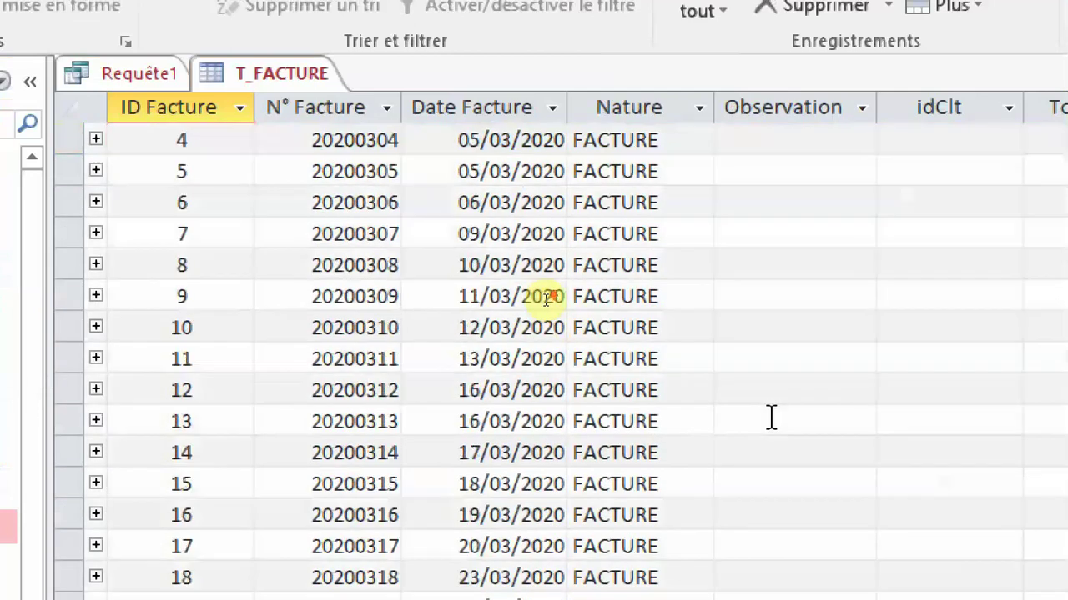
{"action": "scroll", "coordinate": [546, 298], "scroll_direction": "up", "scroll_amount": 1}
{"action": "scroll", "coordinate": [546, 297], "scroll_direction": "down", "scroll_amount": 8}
{"action": "scroll", "coordinate": [546, 300], "scroll_direction": "up", "scroll_amount": 2}
{"action": "scroll", "coordinate": [546, 300], "scroll_direction": "down", "scroll_amount": 2}
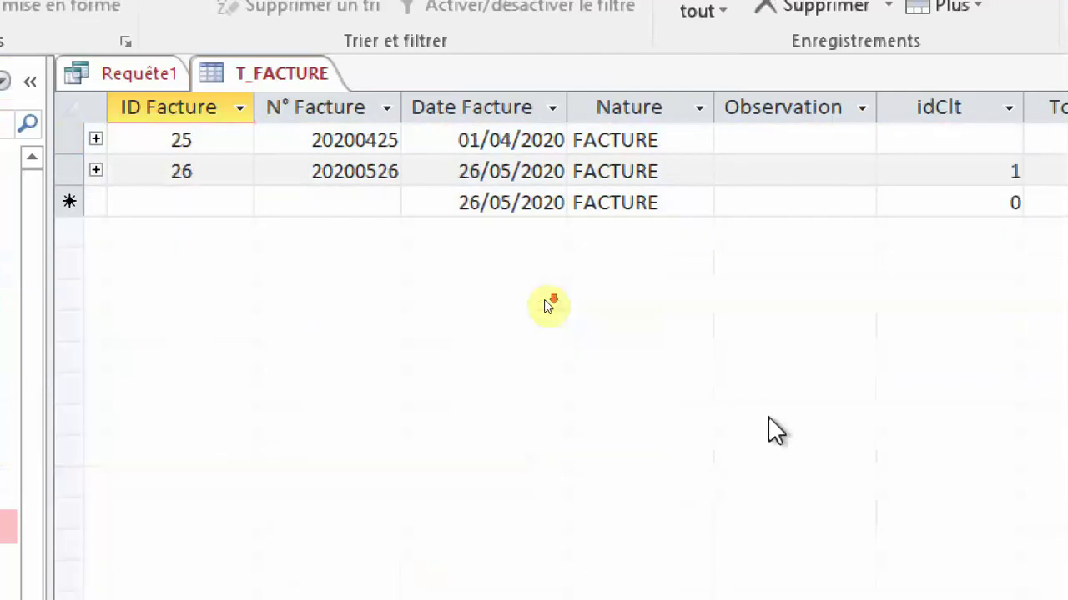
Step: Delete the invoice record with ID 26 from T_FACTURE and accept the cascading deletion of its related records
{"action": "scroll", "coordinate": [546, 302], "scroll_direction": "up", "scroll_amount": 6}
{"action": "scroll", "coordinate": [831, 338], "scroll_direction": "down", "scroll_amount": 4}
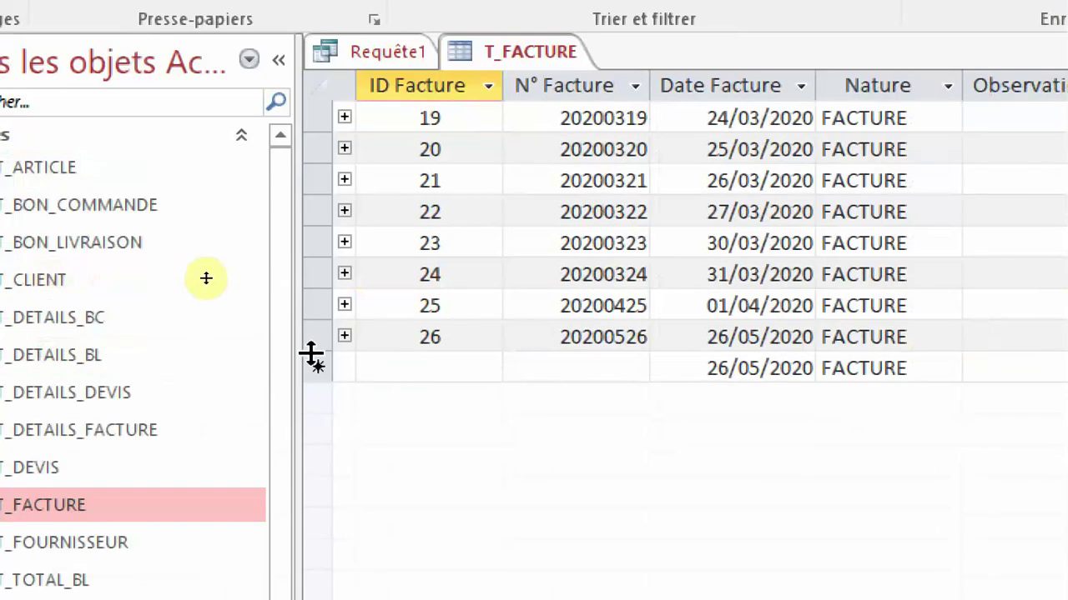
{"action": "left_click", "coordinate": [315, 337]}
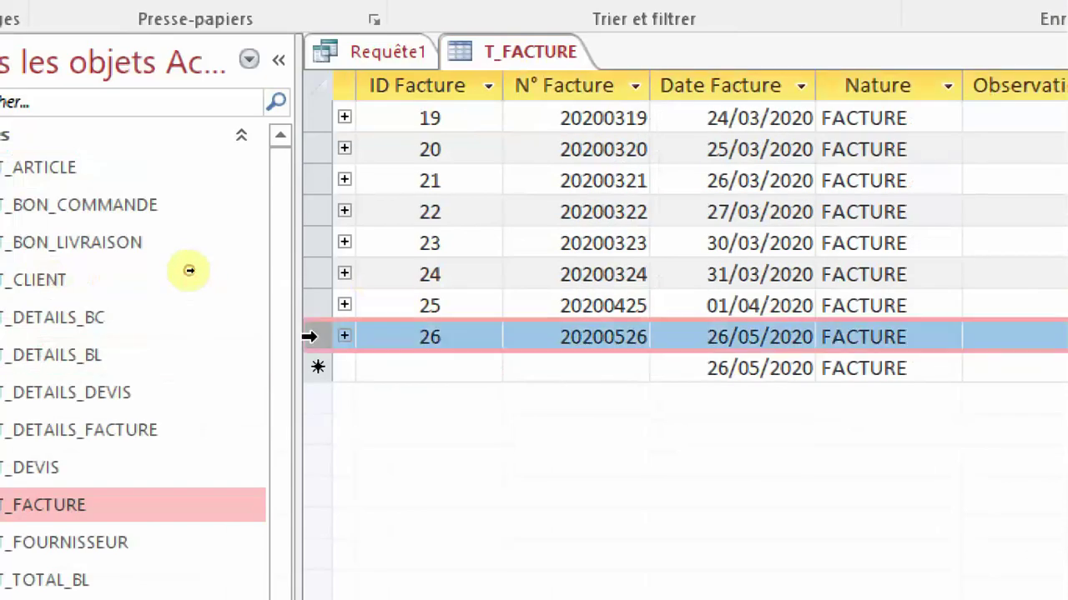
{"action": "key", "text": "Delete"}
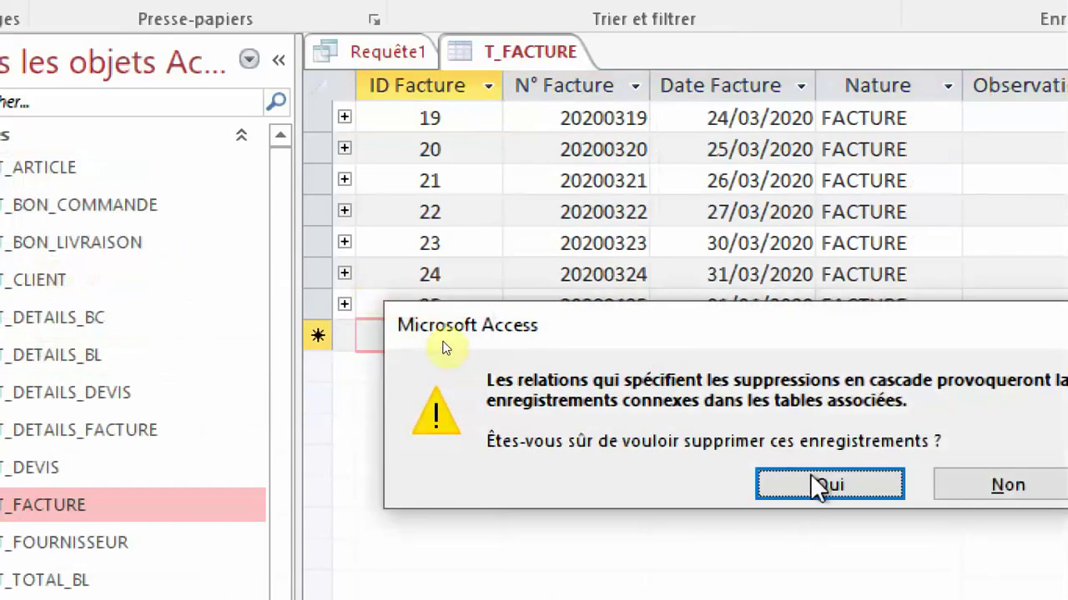
{"action": "left_click", "coordinate": [815, 480]}
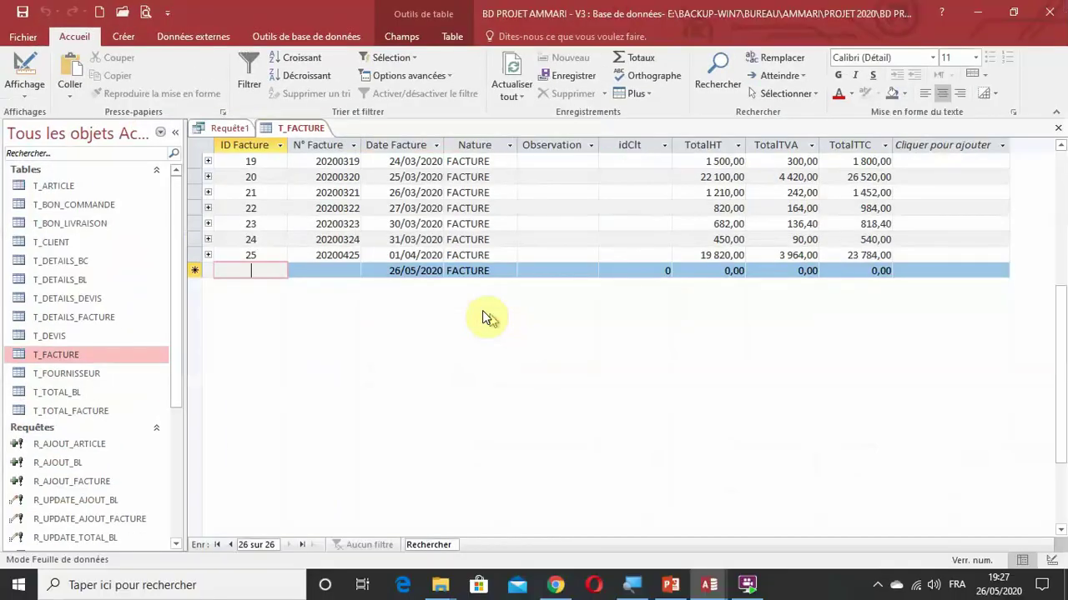
Step: Review the remaining T_FACTURE records, then close the table and discard the unsaved Requête1 update query
{"action": "scroll", "coordinate": [487, 313], "scroll_direction": "up", "scroll_amount": 6}
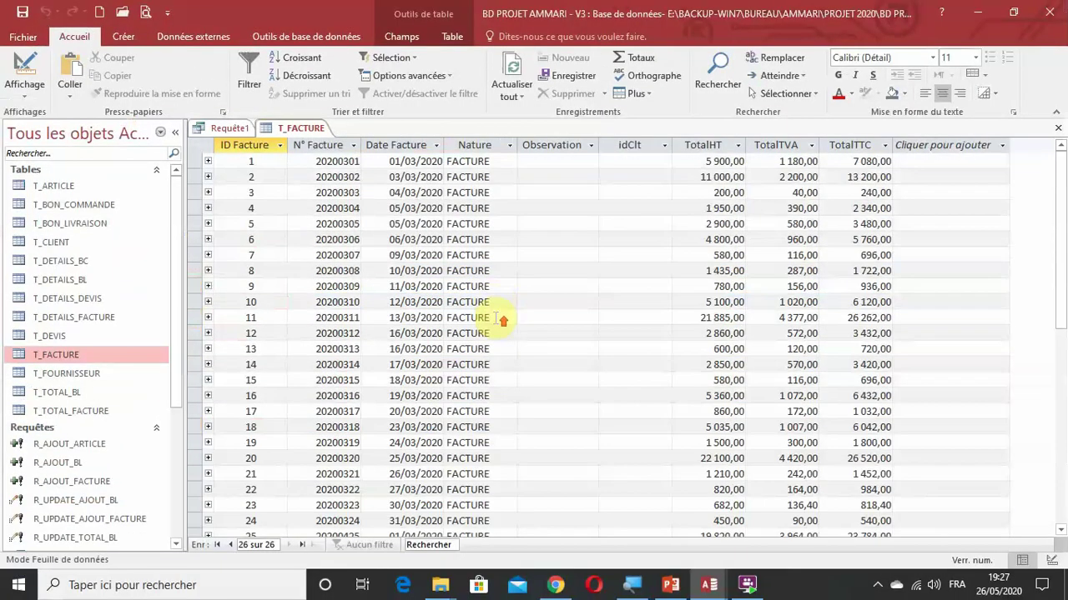
{"action": "scroll", "coordinate": [676, 380], "scroll_direction": "down", "scroll_amount": 5}
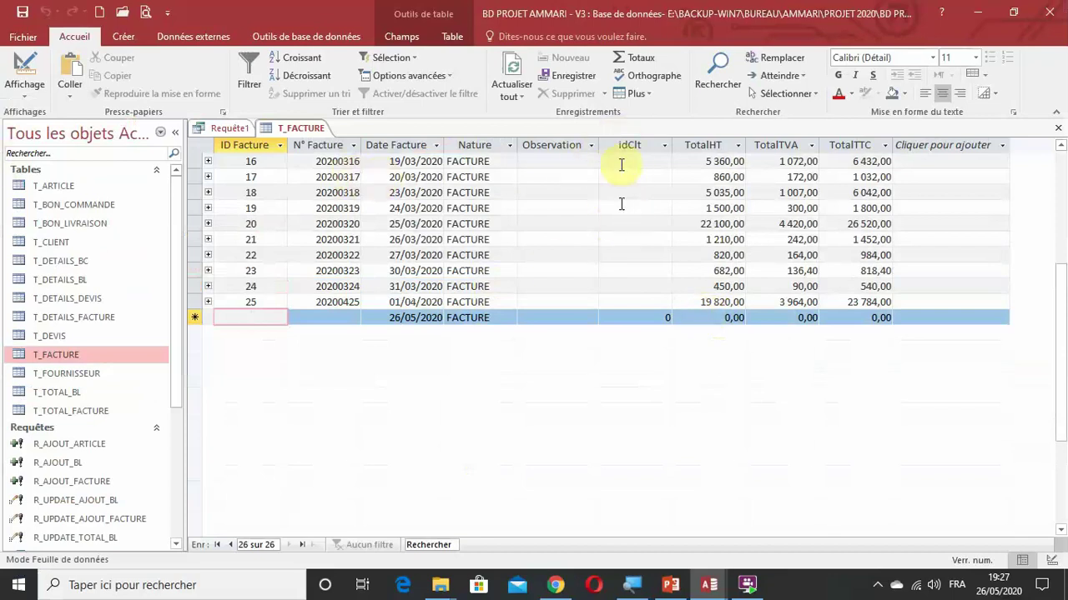
{"action": "scroll", "coordinate": [587, 276], "scroll_direction": "up", "scroll_amount": 5}
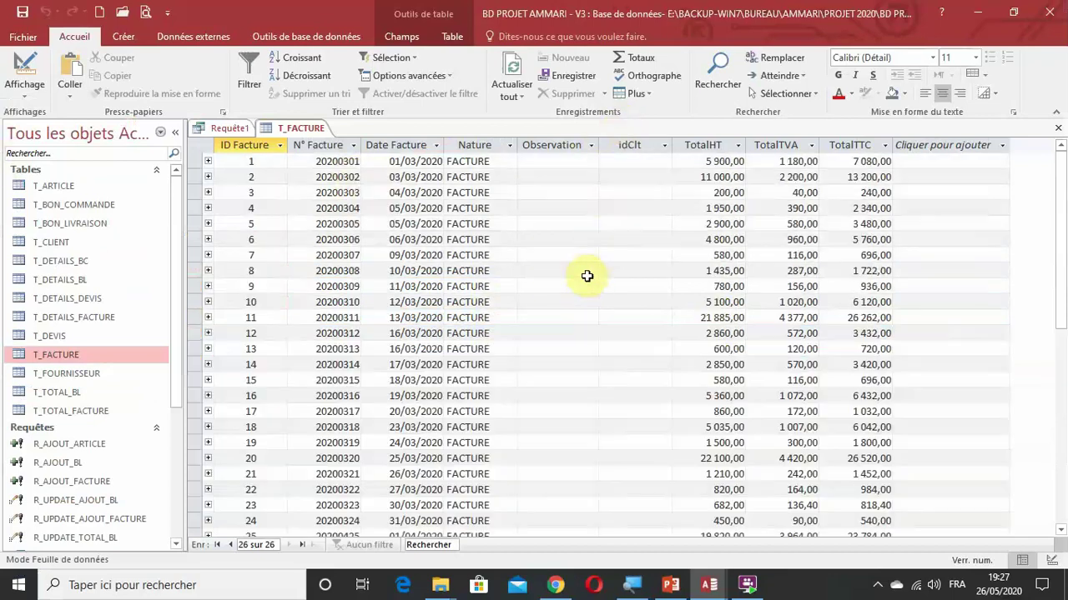
{"action": "scroll", "coordinate": [587, 276], "scroll_direction": "down", "scroll_amount": 3}
{"action": "scroll", "coordinate": [587, 276], "scroll_direction": "up", "scroll_amount": 3}
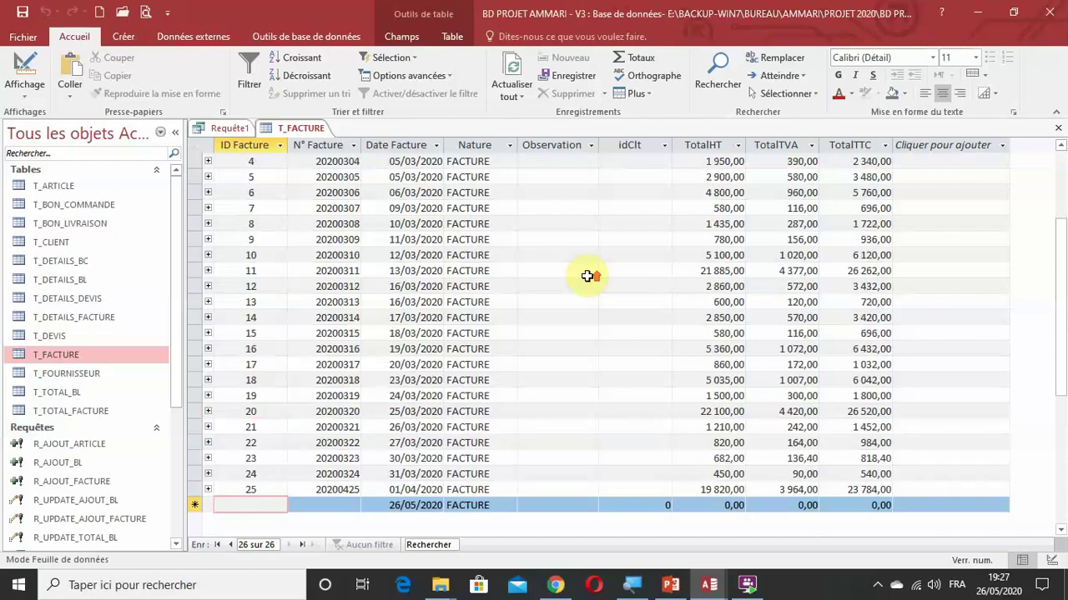
{"action": "left_click", "coordinate": [1057, 127]}
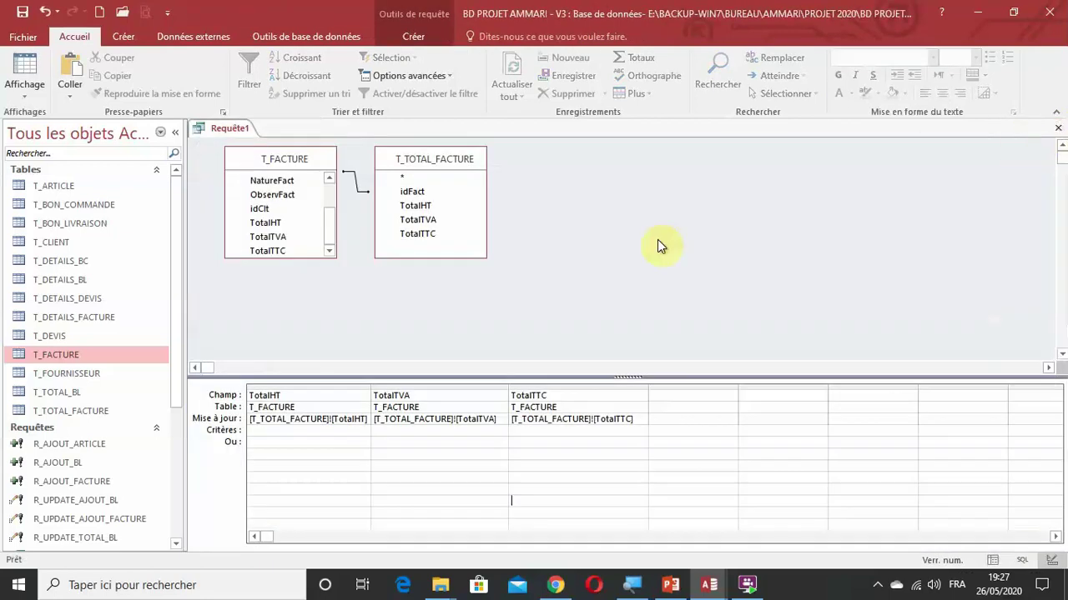
{"action": "left_click", "coordinate": [1058, 128]}
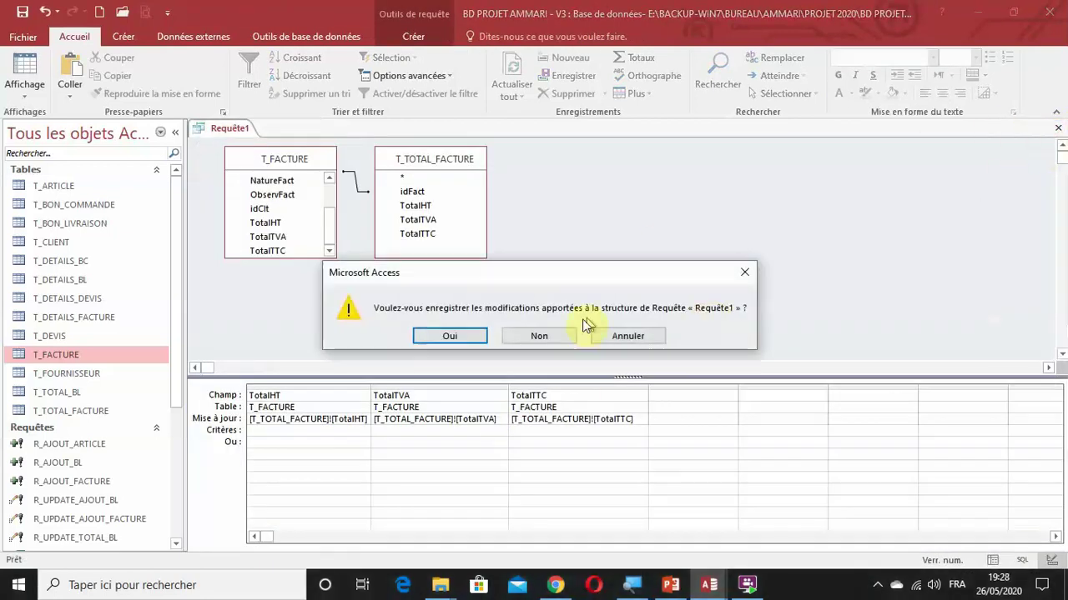
{"action": "left_click", "coordinate": [525, 337]}
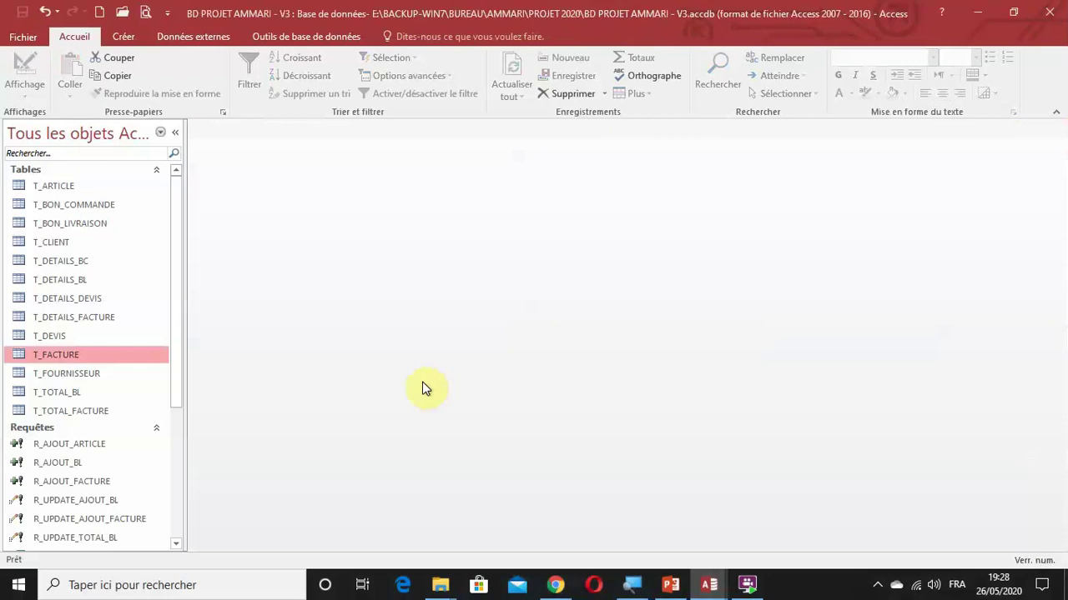
Step: Create a new query in design view based on the T_BON_LIVRAISON and T_DETAILS_FACTURE tables
{"action": "left_click", "coordinate": [129, 42]}
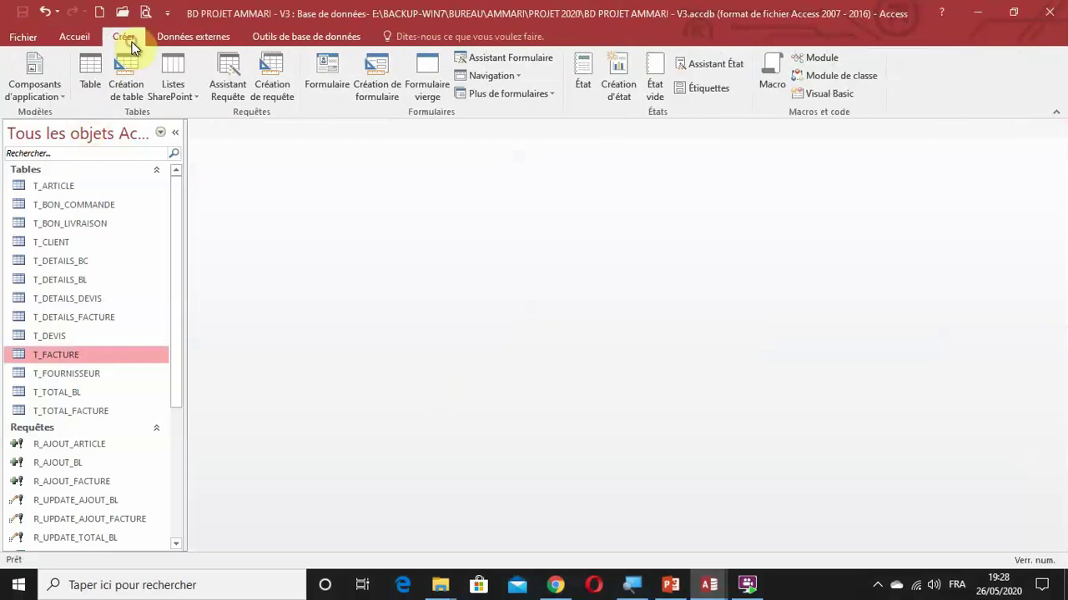
{"action": "left_click", "coordinate": [272, 92]}
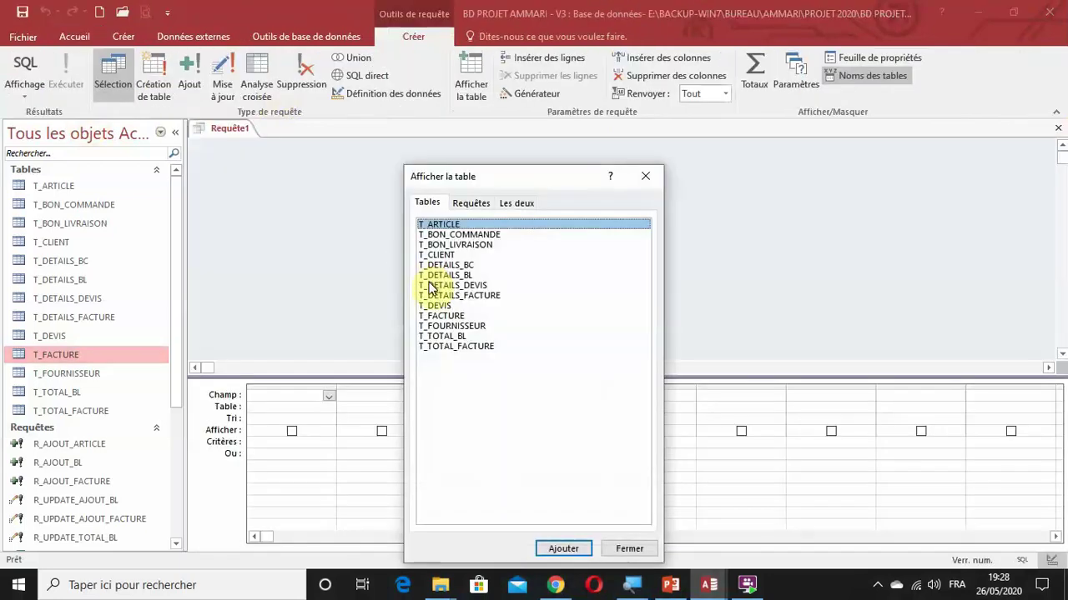
{"action": "left_click", "coordinate": [469, 245]}
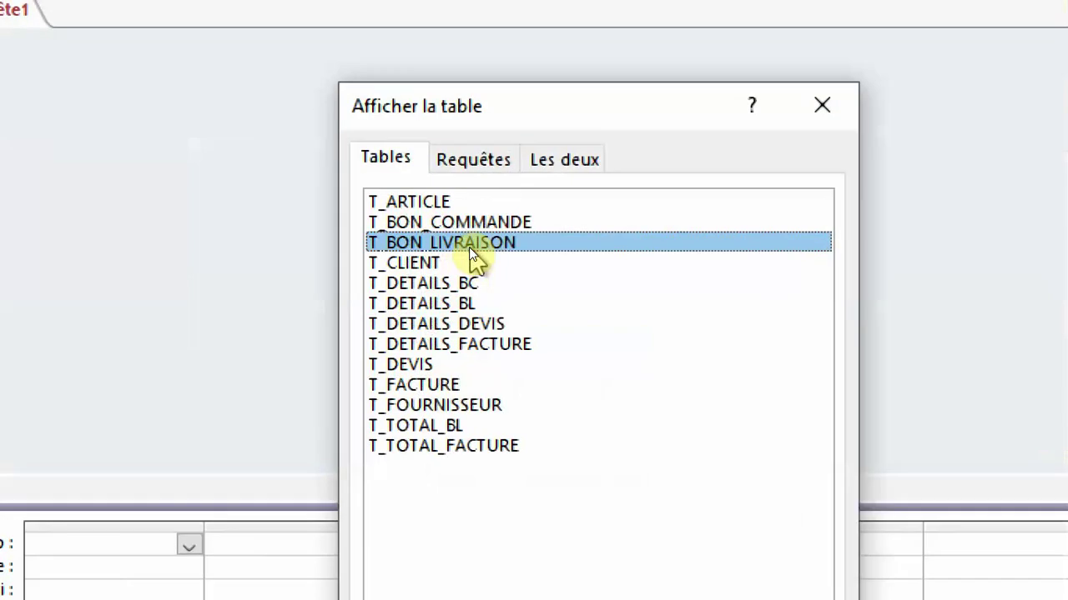
{"action": "double_click", "coordinate": [468, 245]}
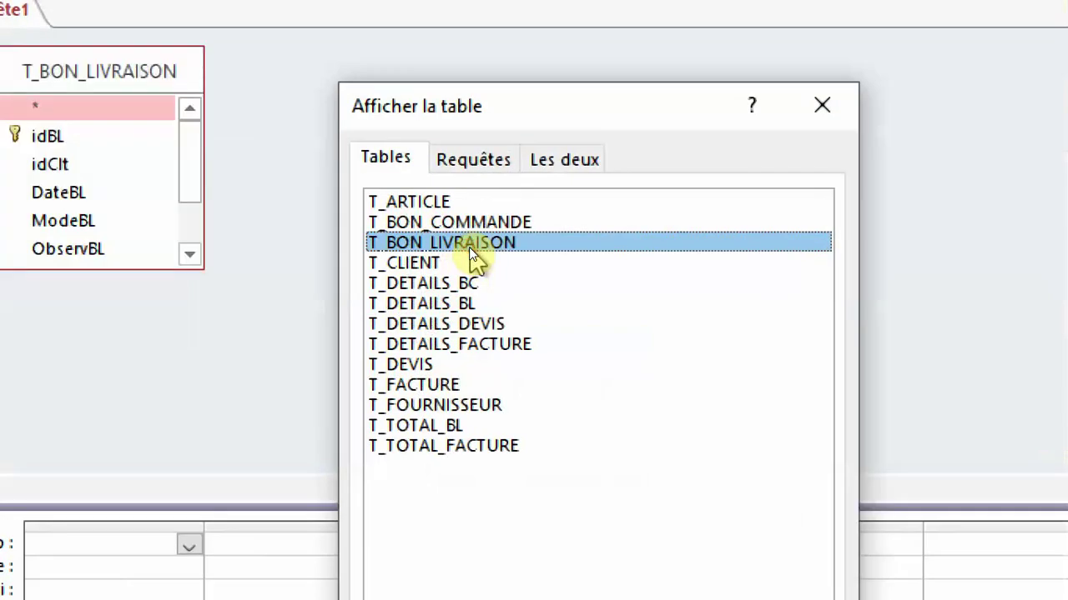
{"action": "left_click", "coordinate": [471, 346]}
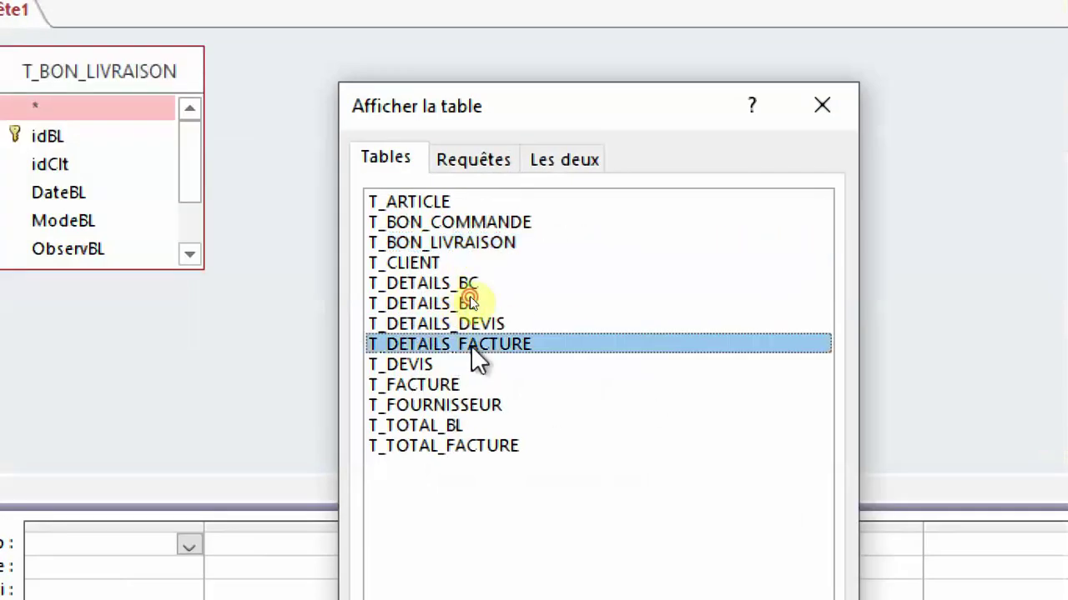
{"action": "double_click", "coordinate": [472, 347]}
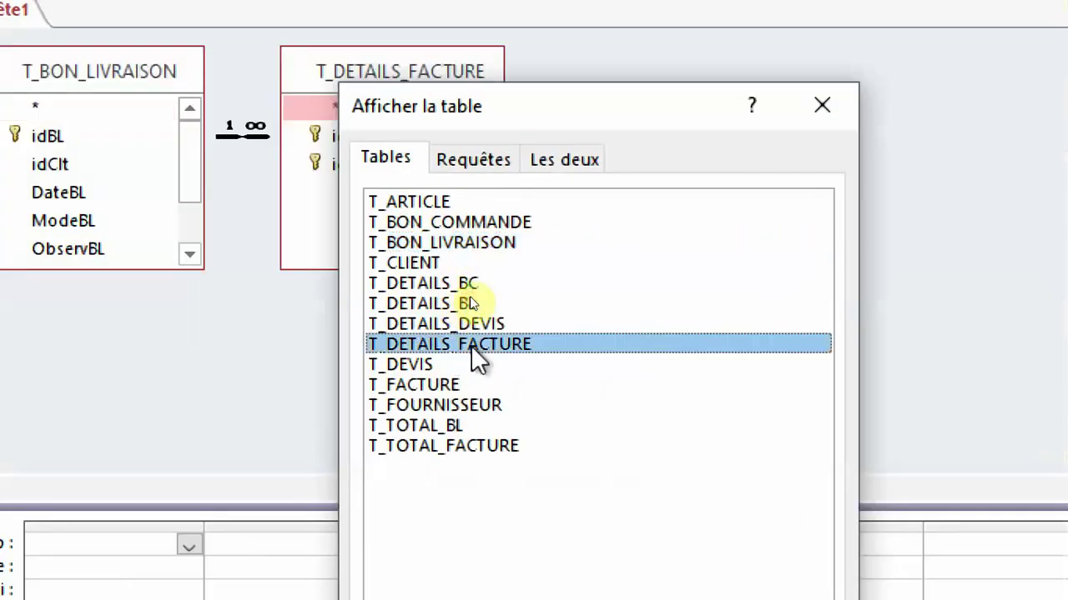
{"action": "left_click", "coordinate": [838, 105]}
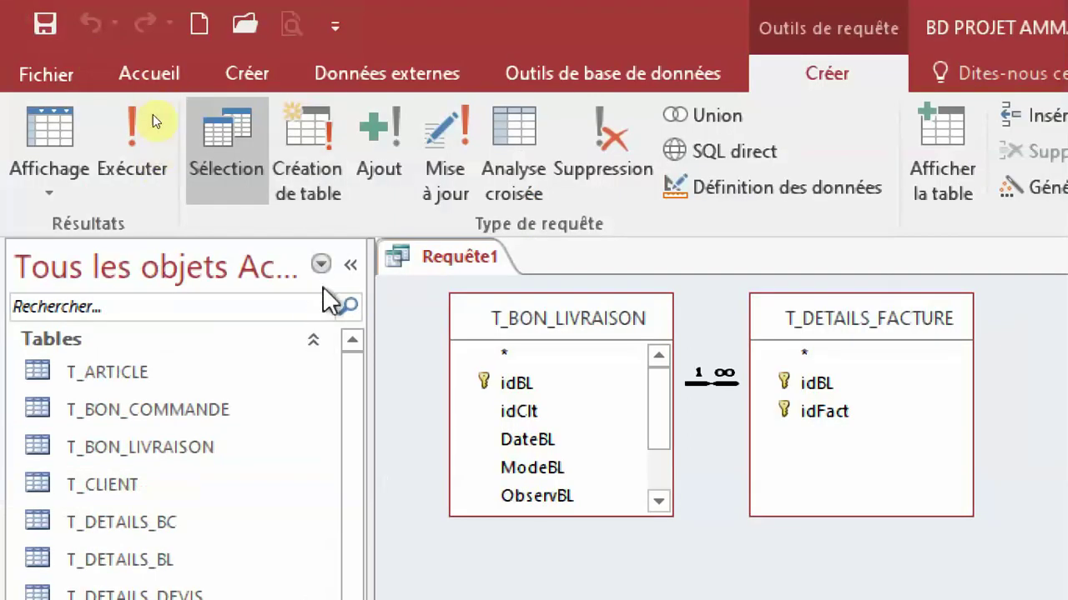
Step: Convert the query to a make-table query that creates T_CLIENT_FACTURE in the current database
{"action": "left_click", "coordinate": [307, 178]}
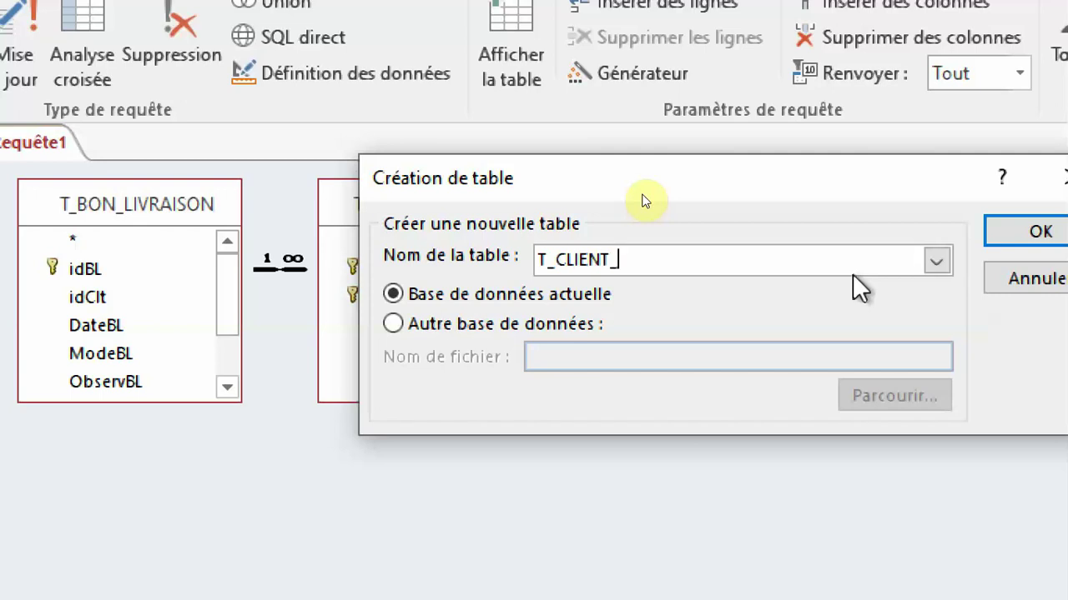
{"action": "type", "text": "URE"}
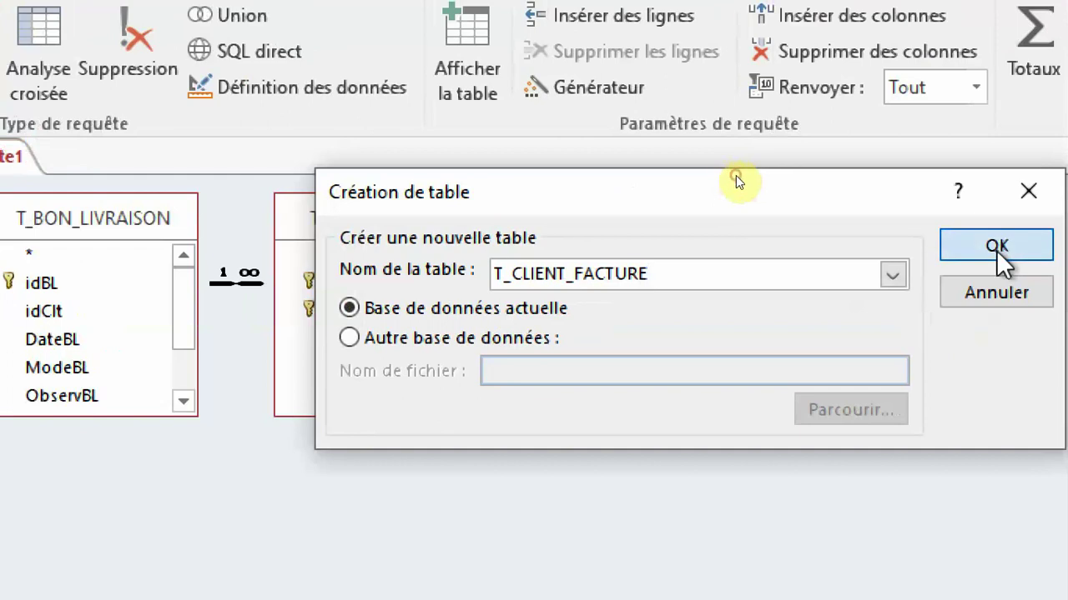
{"action": "left_click", "coordinate": [996, 247]}
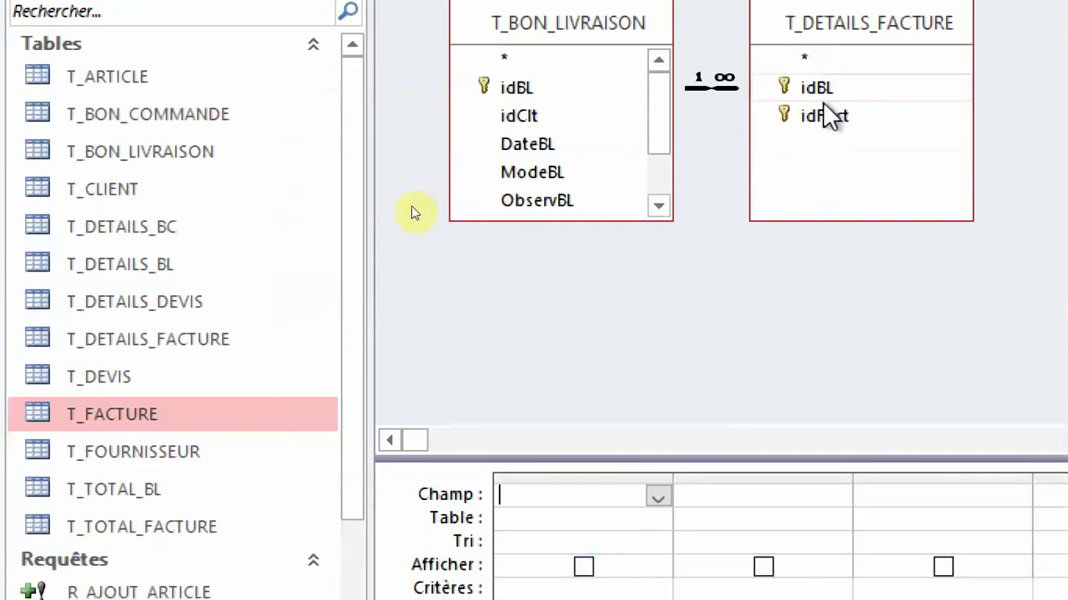
Step: Add idFact from T_DETAILS_FACTURE and idClt from T_BON_LIVRAISON to the query, and run it to create the table
{"action": "left_click_drag", "start_coordinate": [824, 117], "coordinate": [609, 517]}
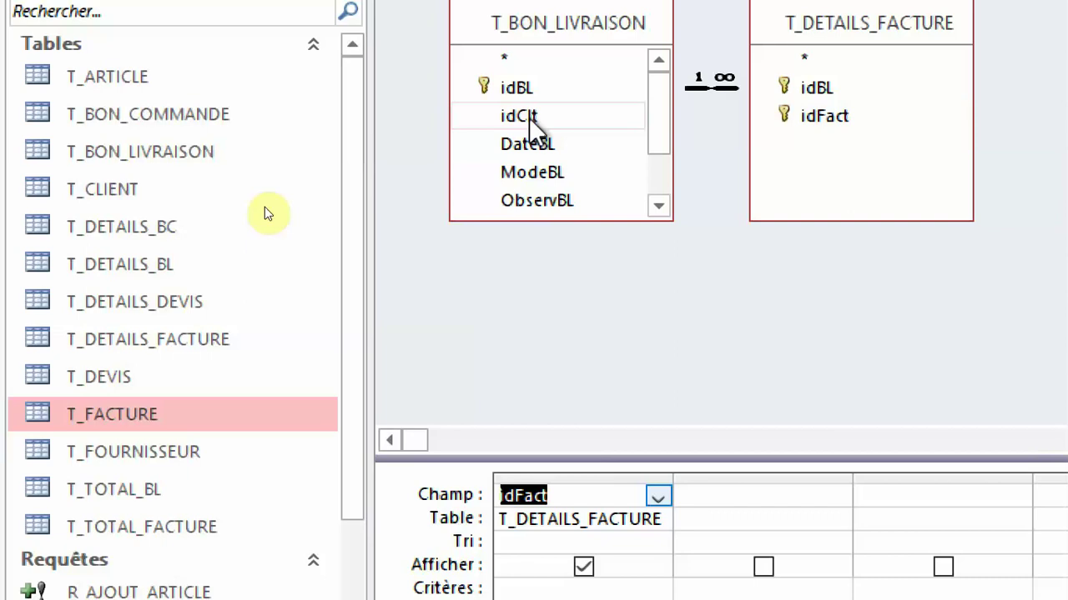
{"action": "left_click_drag", "start_coordinate": [529, 118], "coordinate": [746, 503]}
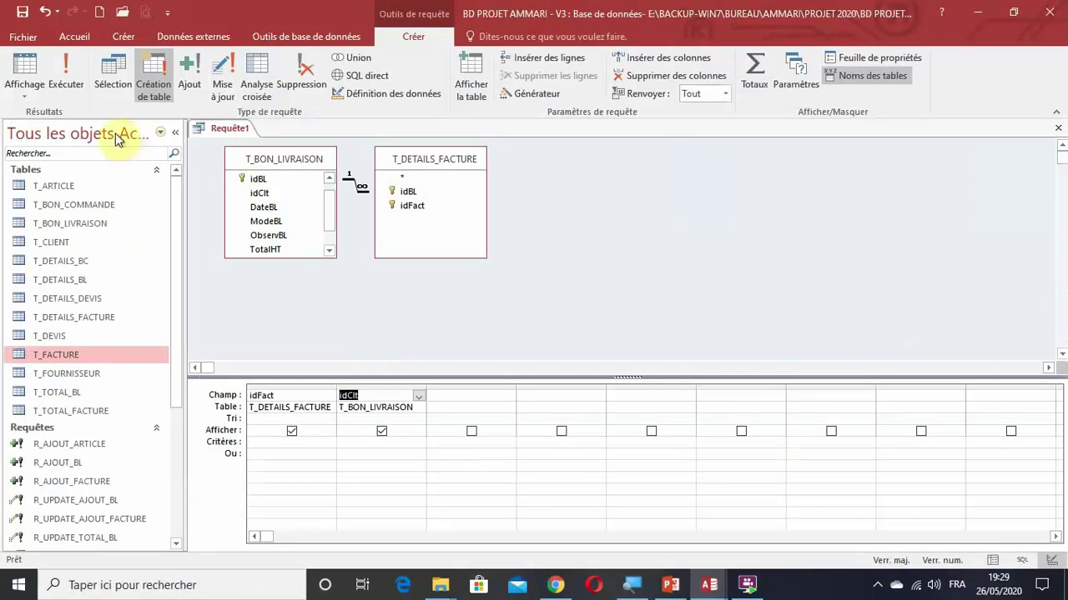
{"action": "left_click", "coordinate": [55, 75]}
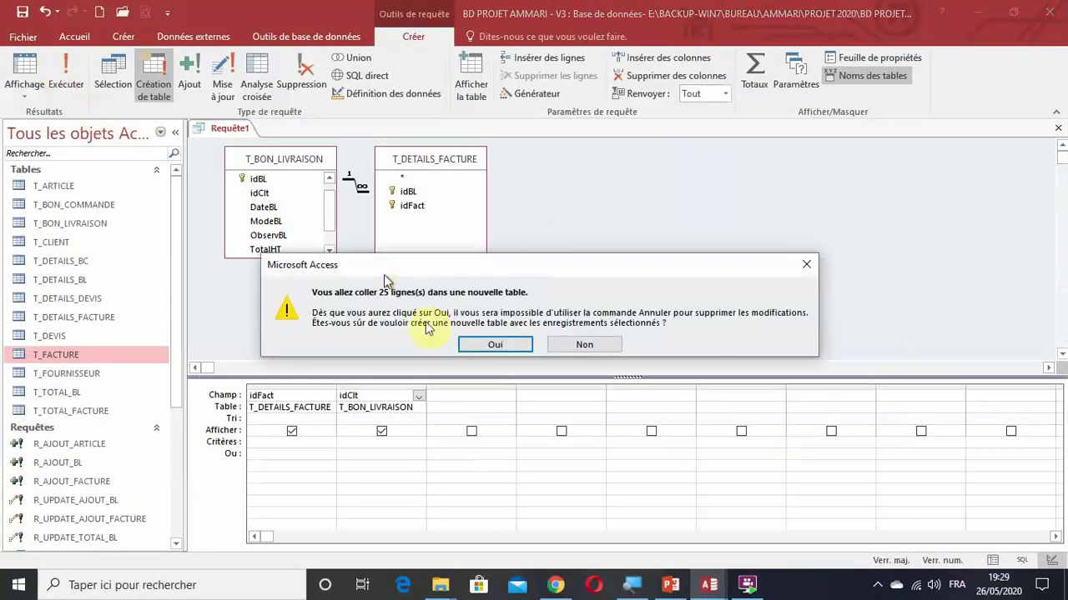
{"action": "left_click", "coordinate": [494, 346]}
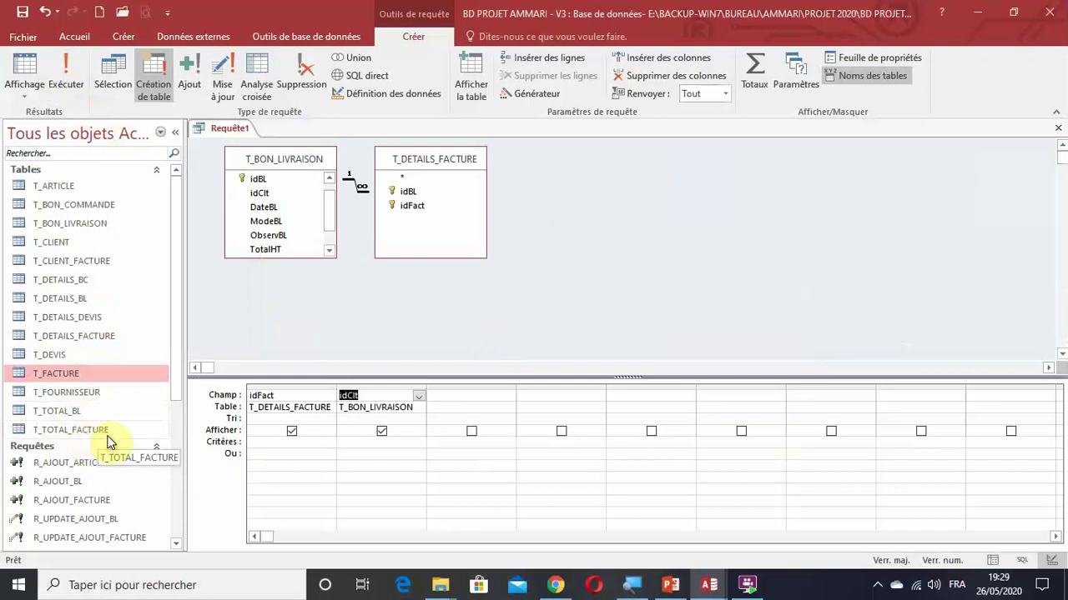
Step: Check the contents of the T_CLIENT_FACTURE table, then close it and discard the unsaved Requête1 make-table query
{"action": "left_click", "coordinate": [80, 265]}
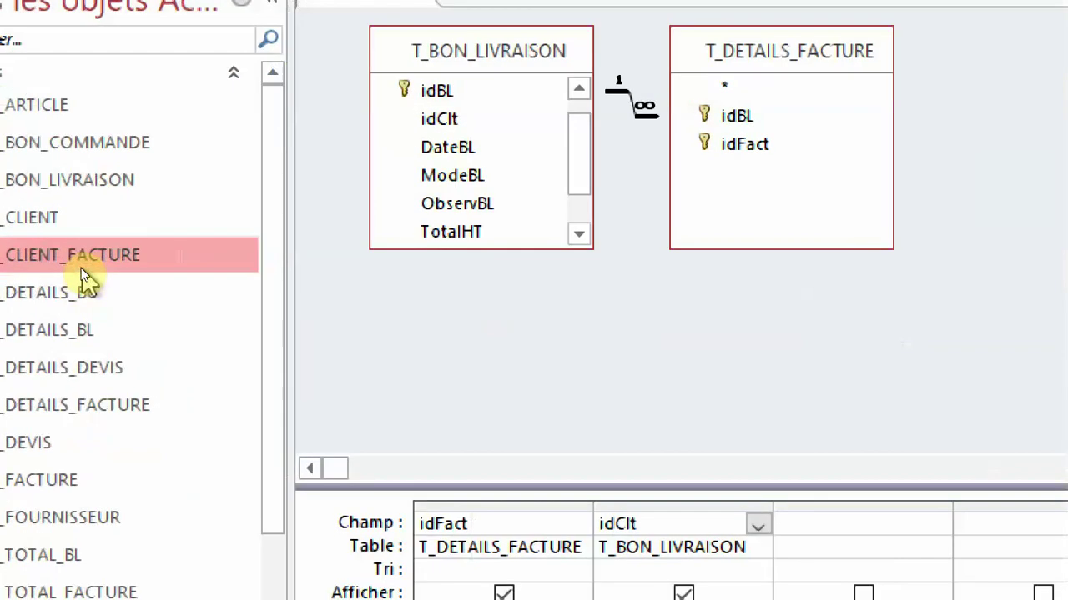
{"action": "double_click", "coordinate": [81, 265]}
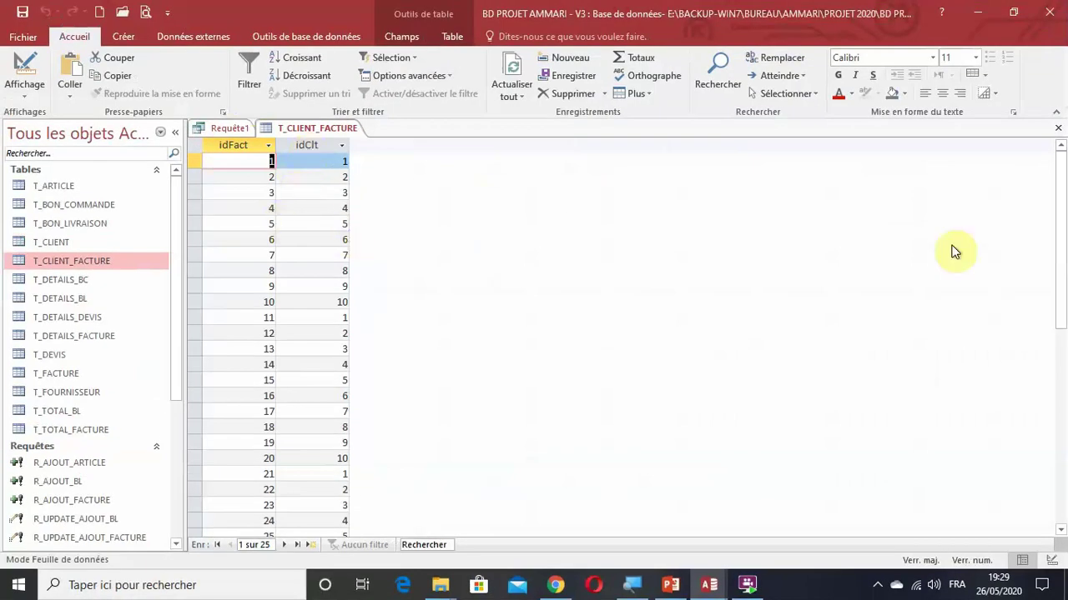
{"action": "left_click", "coordinate": [1058, 134]}
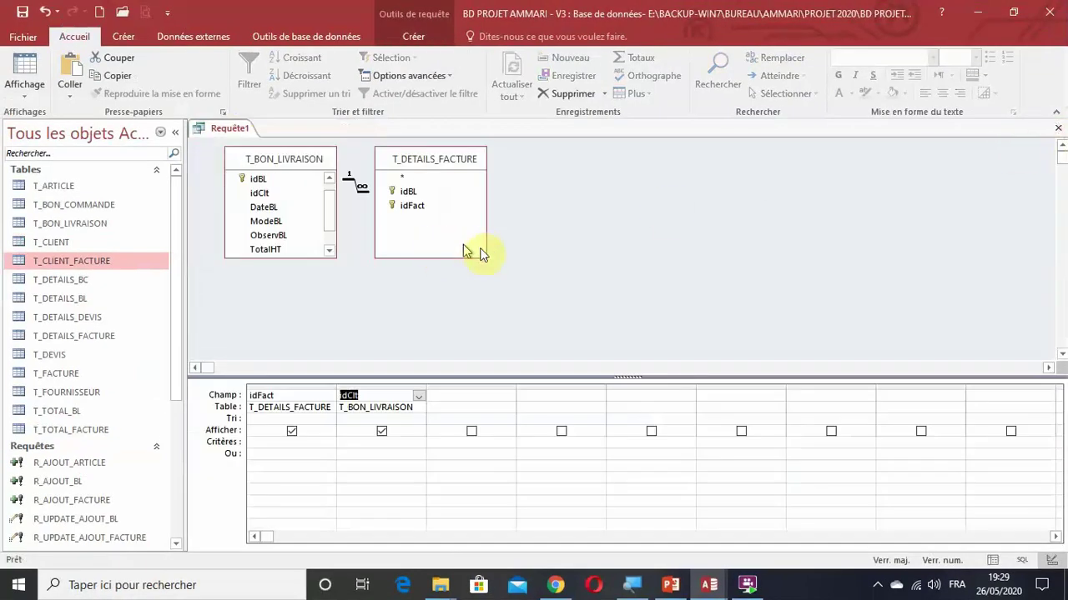
{"action": "left_click", "coordinate": [1057, 134]}
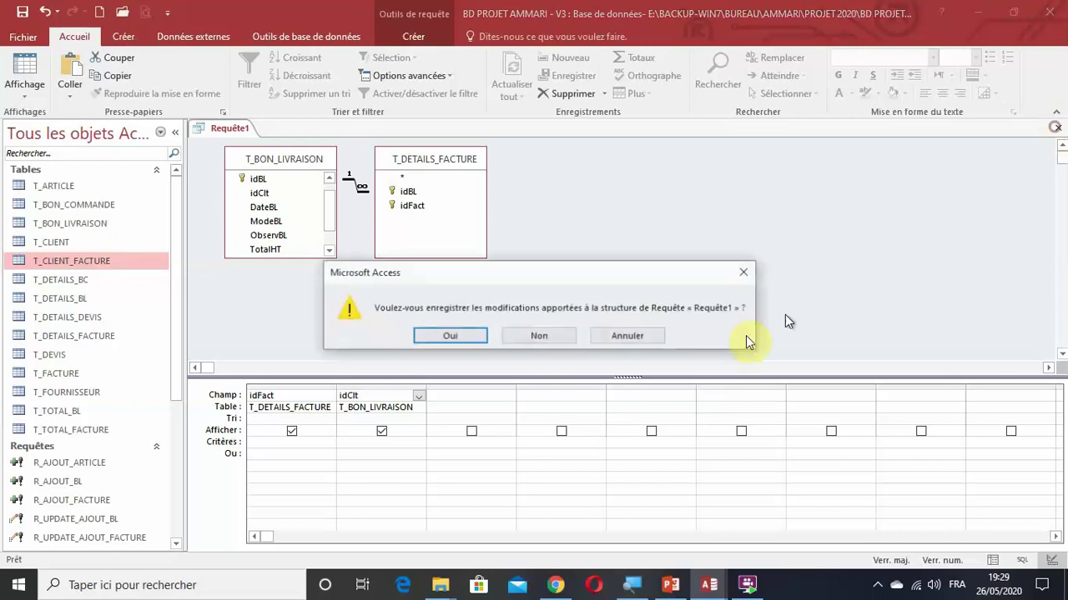
{"action": "left_click", "coordinate": [544, 336]}
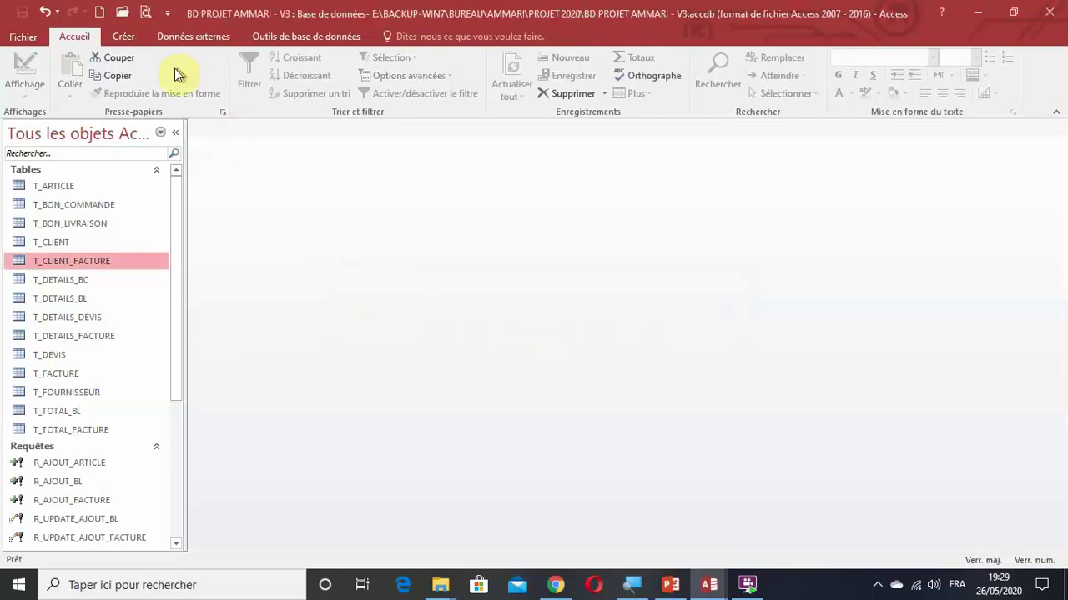
Step: Create another query in design view based on the T_FACTURE and T_CLIENT_FACTURE tables
{"action": "left_click", "coordinate": [123, 39]}
{"action": "left_click", "coordinate": [273, 90]}
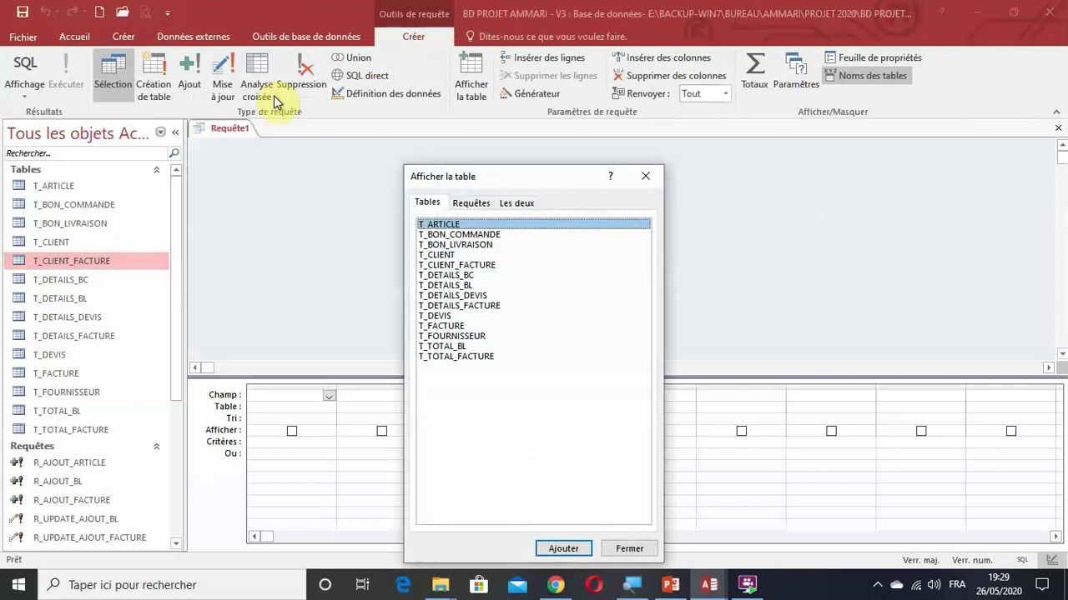
{"action": "double_click", "coordinate": [445, 327]}
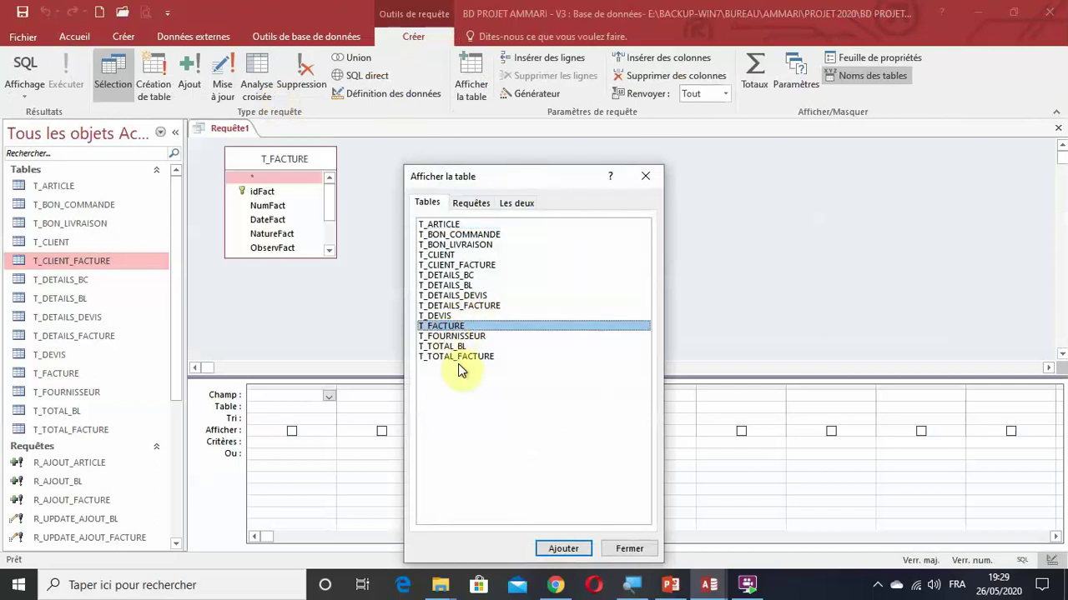
{"action": "double_click", "coordinate": [477, 265]}
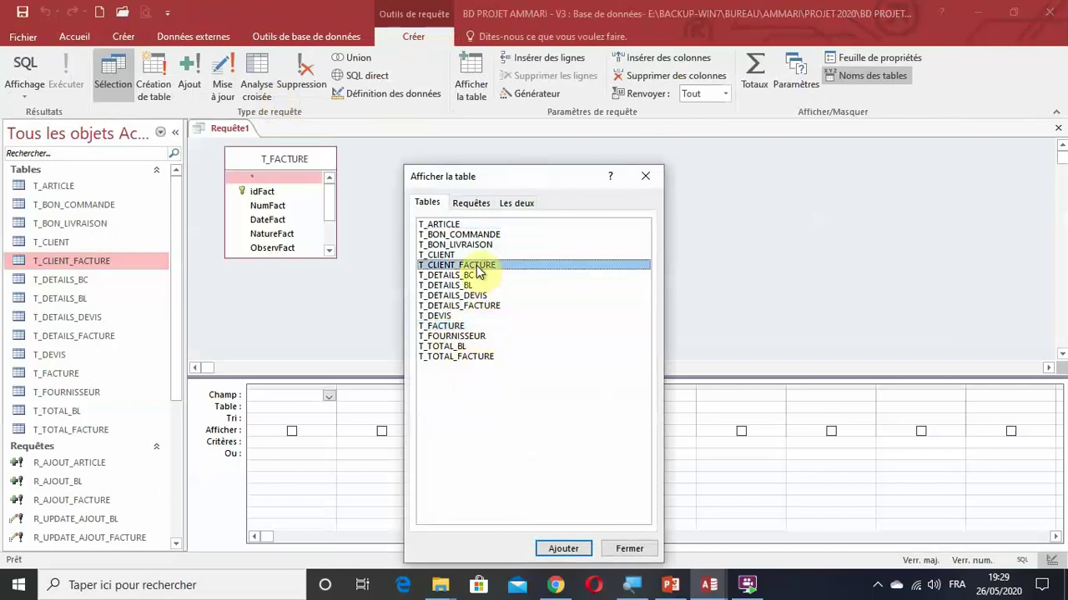
{"action": "left_click", "coordinate": [646, 177]}
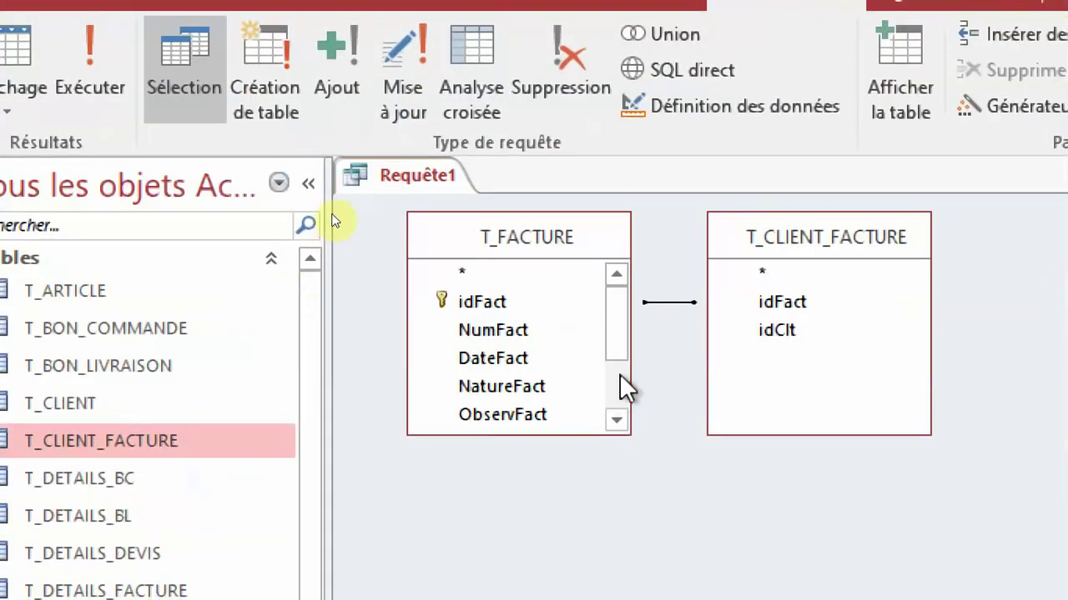
{"action": "scroll", "coordinate": [621, 392], "scroll_direction": "down", "scroll_amount": 2}
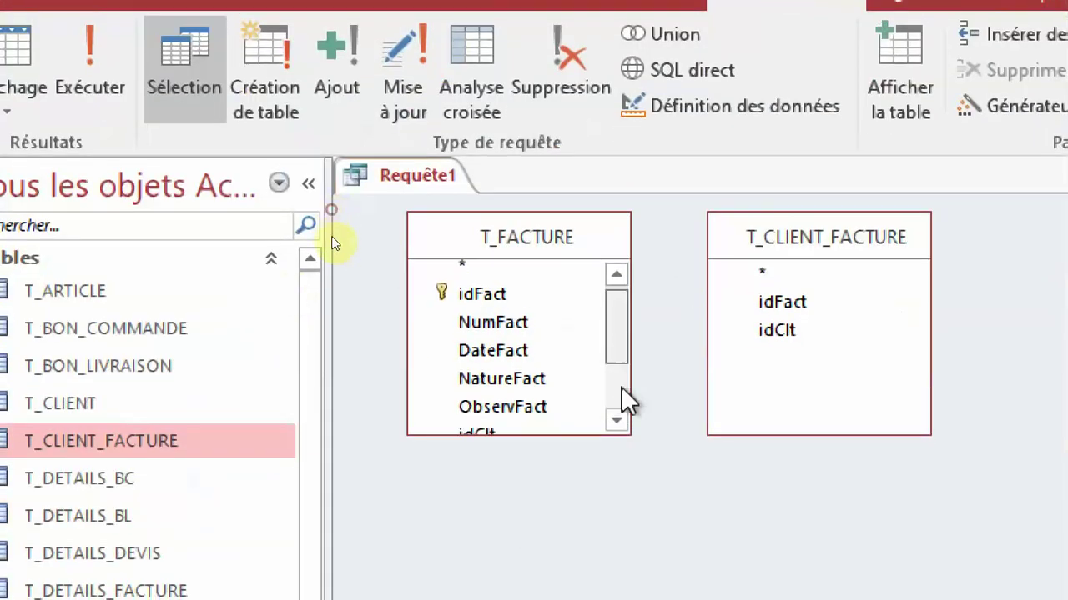
Step: With the tables joined on idFact, add T_FACTURE's idClt field to the query and convert it to an update query
{"action": "left_click", "coordinate": [515, 338]}
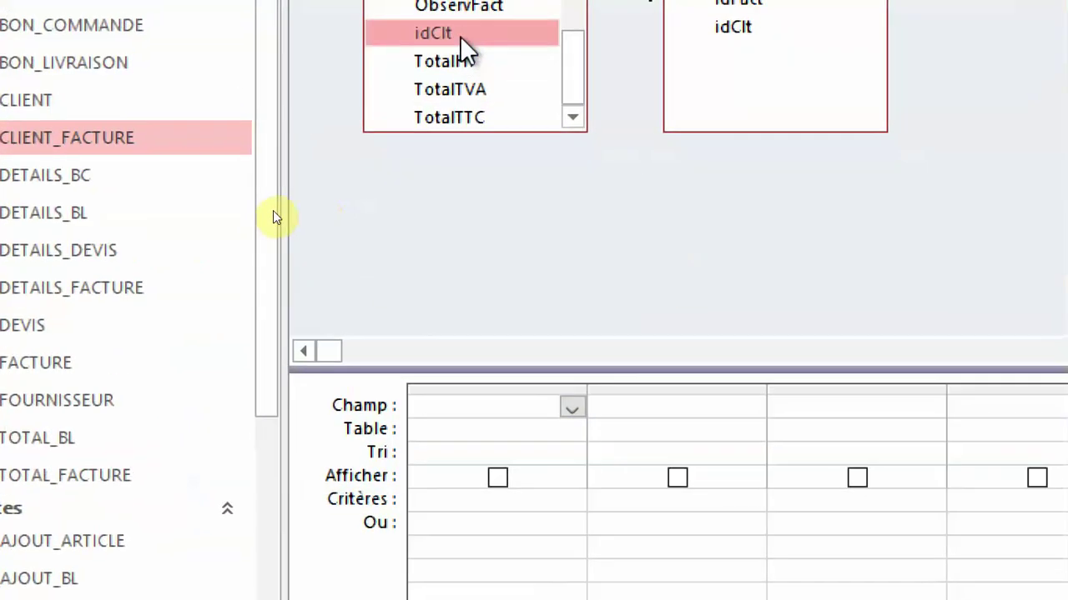
{"action": "double_click", "coordinate": [471, 208]}
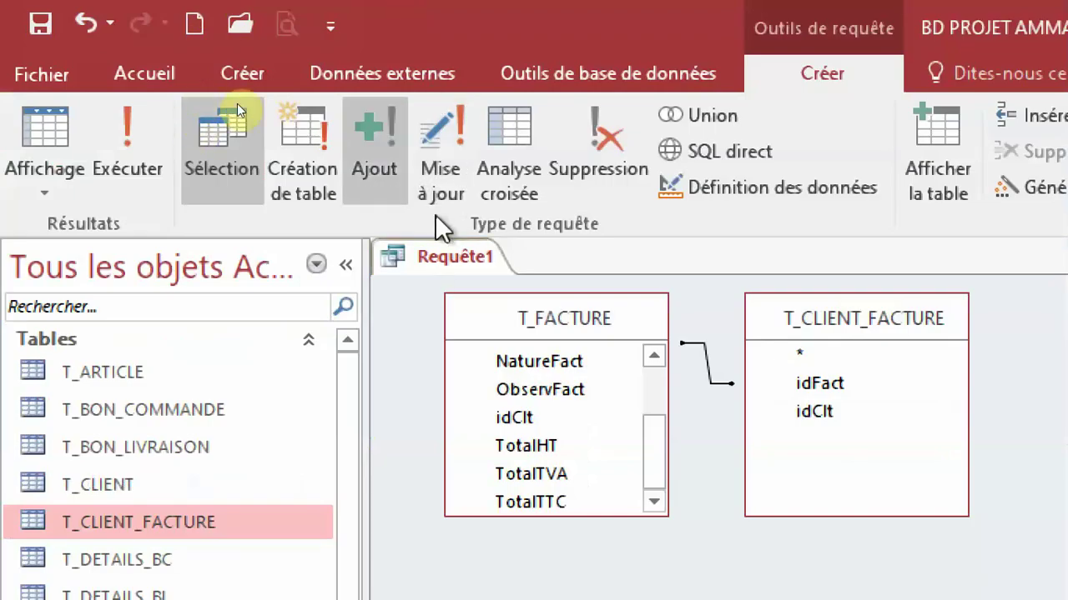
{"action": "left_click", "coordinate": [440, 167]}
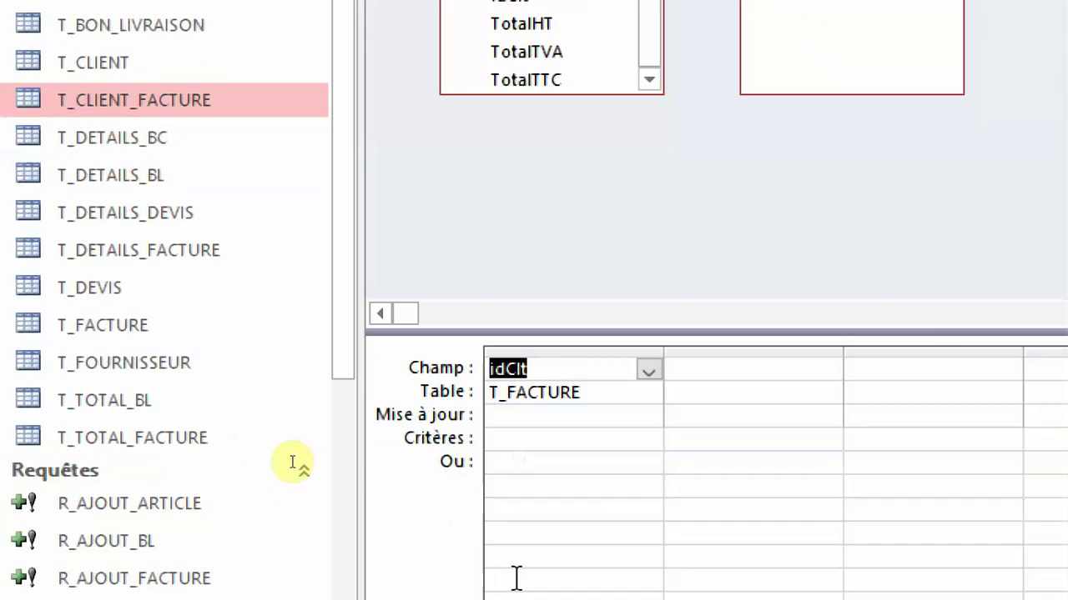
Step: Set the update expression for T_FACTURE's idClt field to [T_CLIENT_FACTURE]![idClt]
{"action": "left_click", "coordinate": [598, 414]}
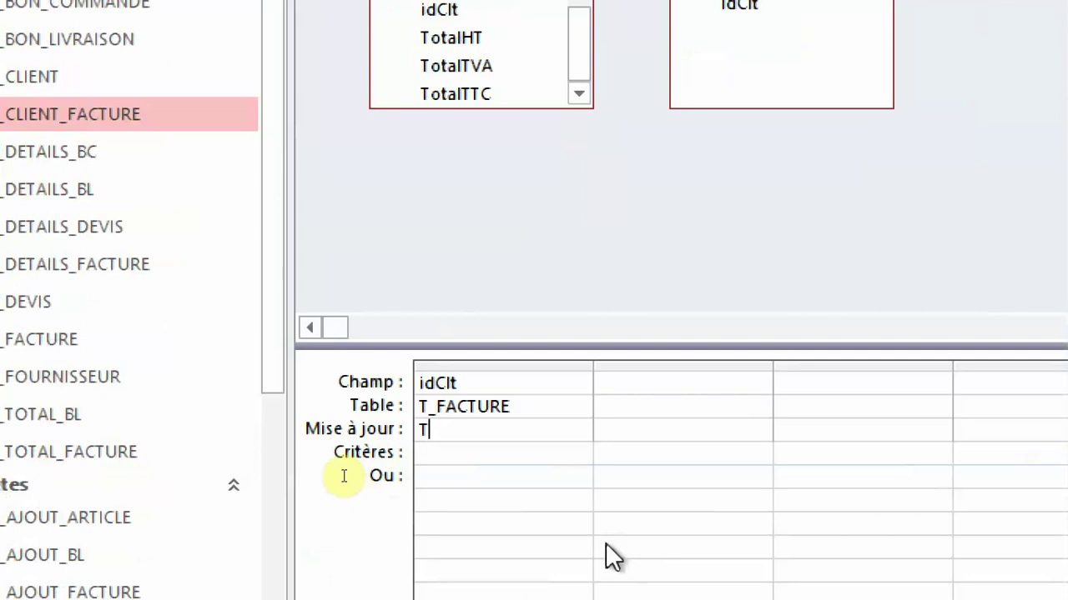
{"action": "type", "text": "T"}
{"action": "double_click", "coordinate": [744, 505]}
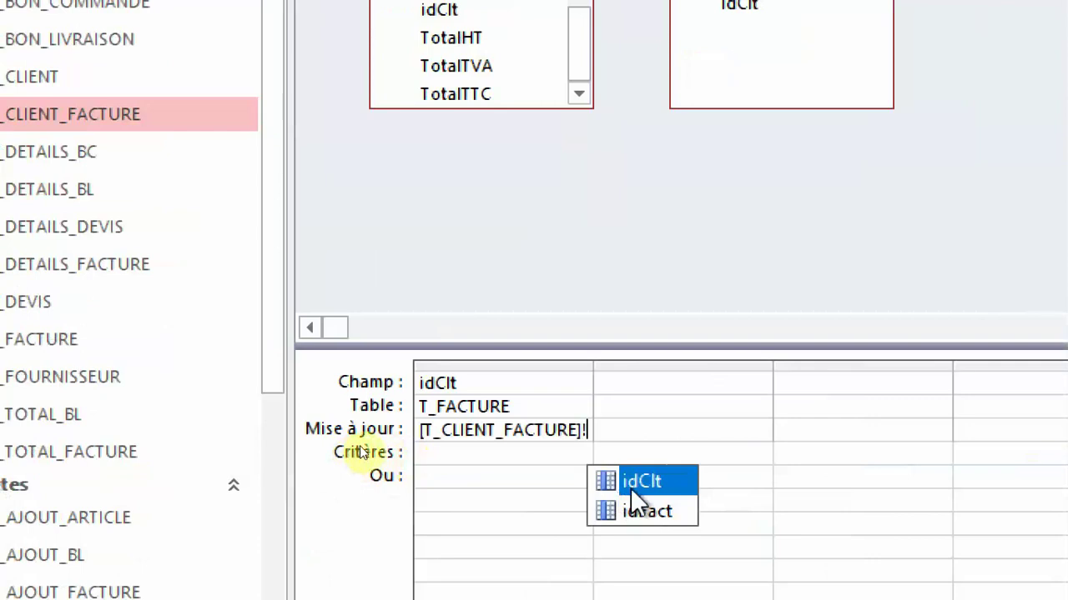
{"action": "double_click", "coordinate": [660, 481]}
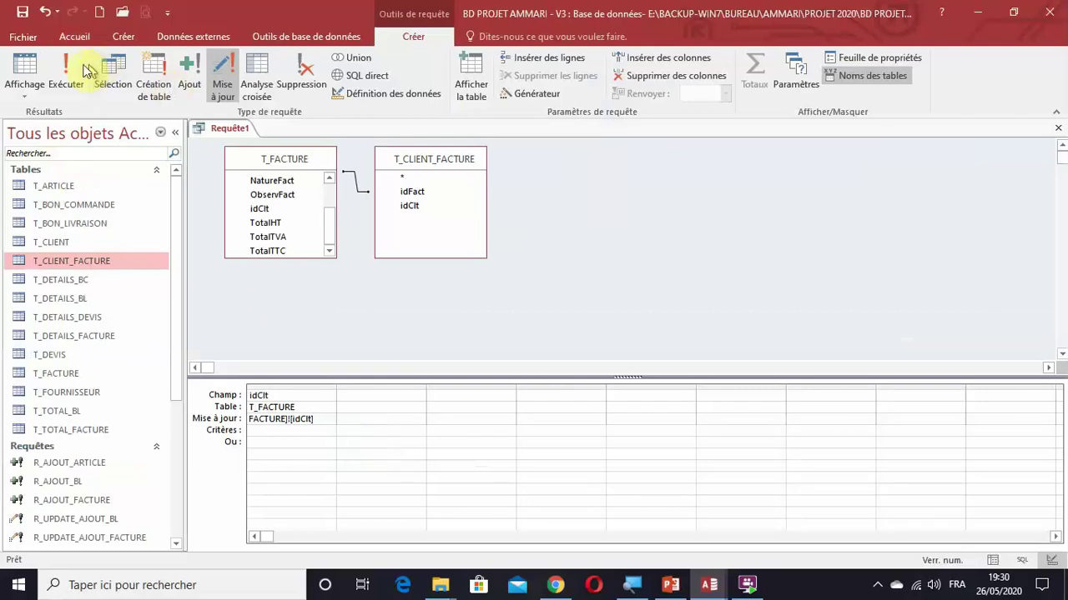
Step: Run the update query on T_FACTURE and close it without saving
{"action": "left_click", "coordinate": [75, 72]}
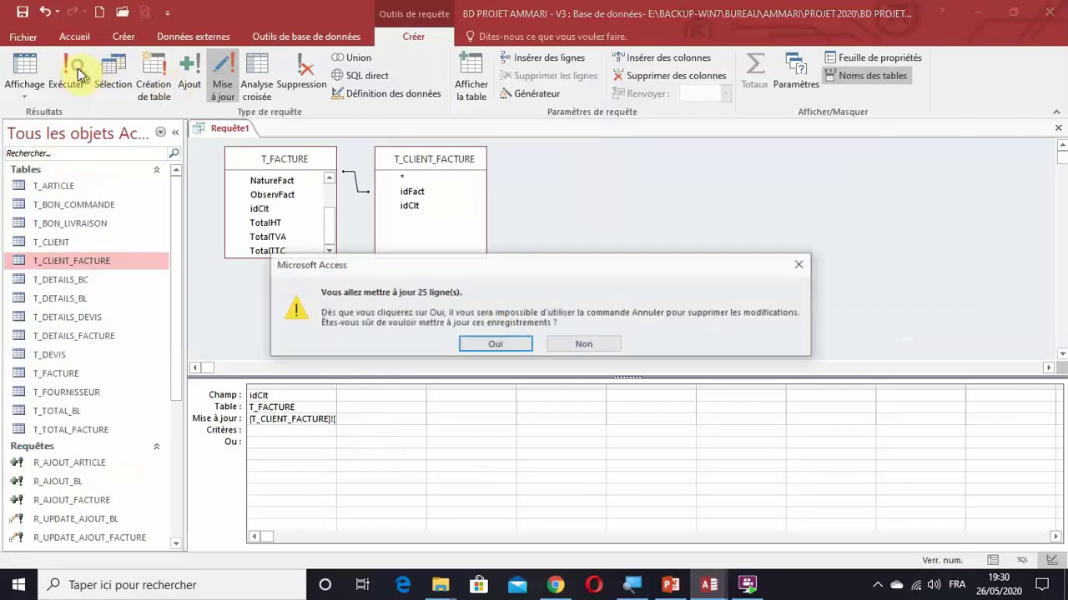
{"action": "left_click", "coordinate": [496, 344]}
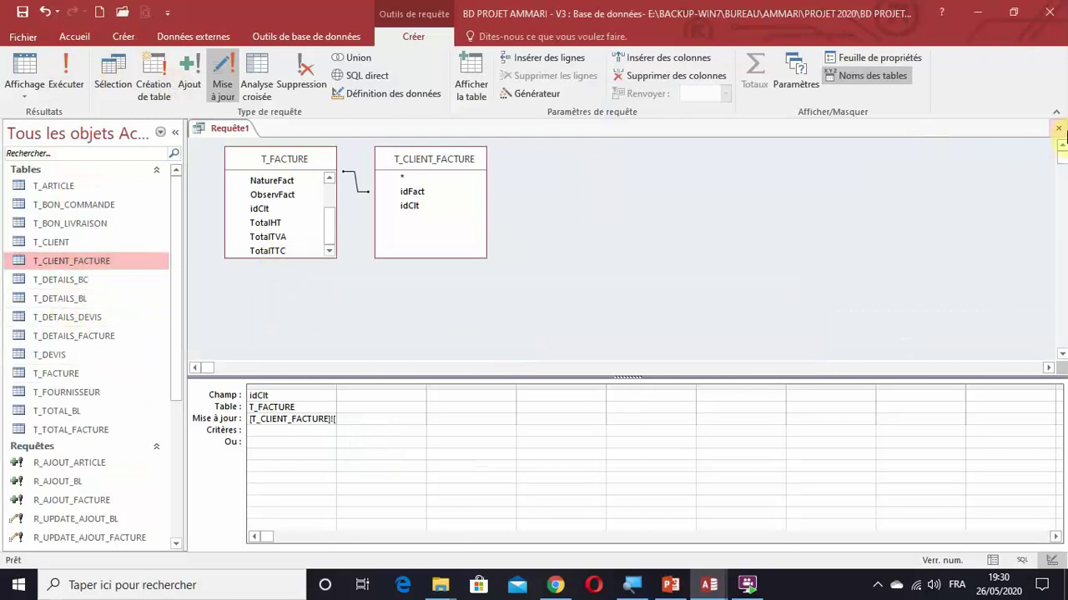
{"action": "left_click", "coordinate": [1057, 128]}
{"action": "left_click", "coordinate": [527, 338]}
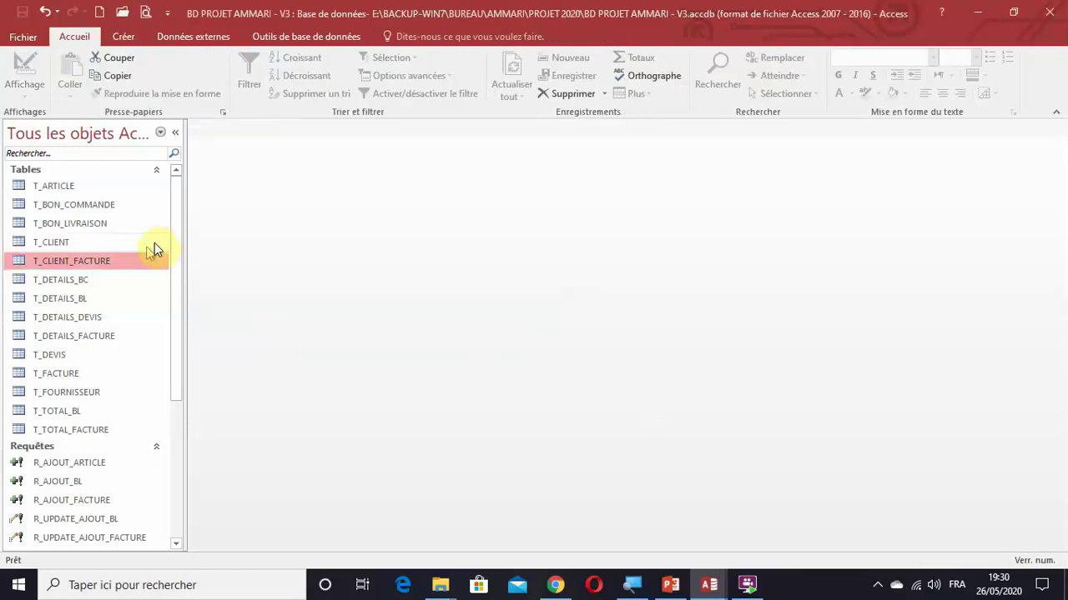
Step: Check the idClt values of all invoices in the T_FACTURE table and close it
{"action": "left_click", "coordinate": [64, 374]}
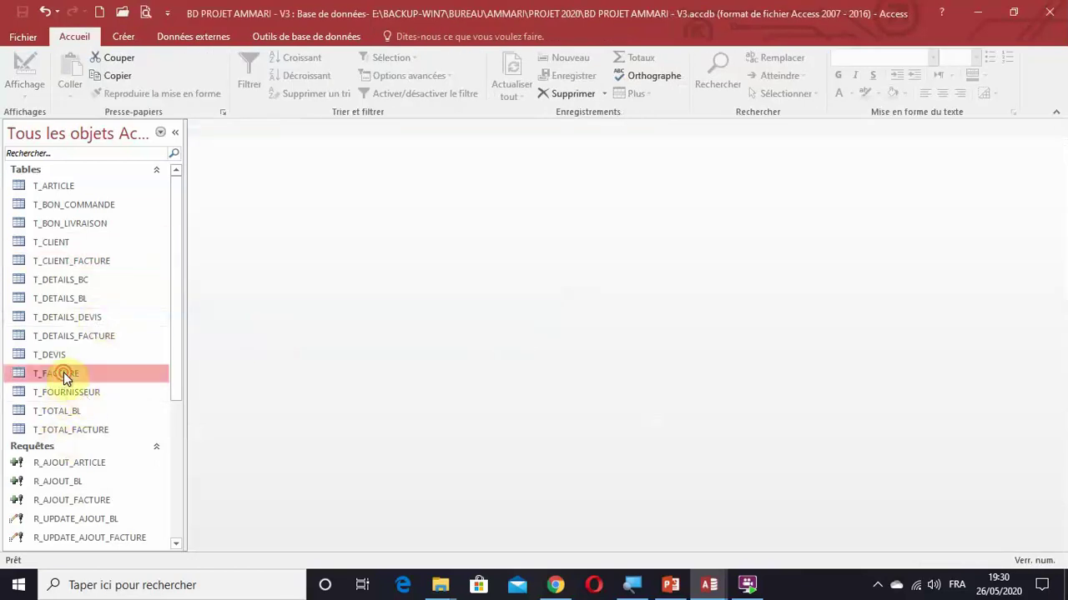
{"action": "double_click", "coordinate": [64, 374]}
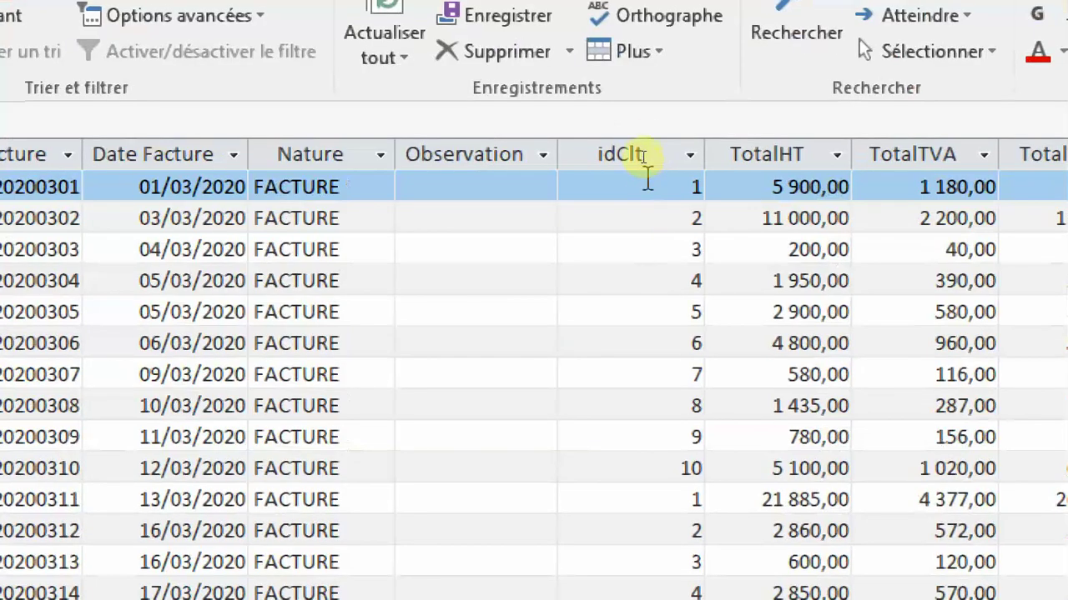
{"action": "scroll", "coordinate": [626, 234], "scroll_direction": "down", "scroll_amount": 6}
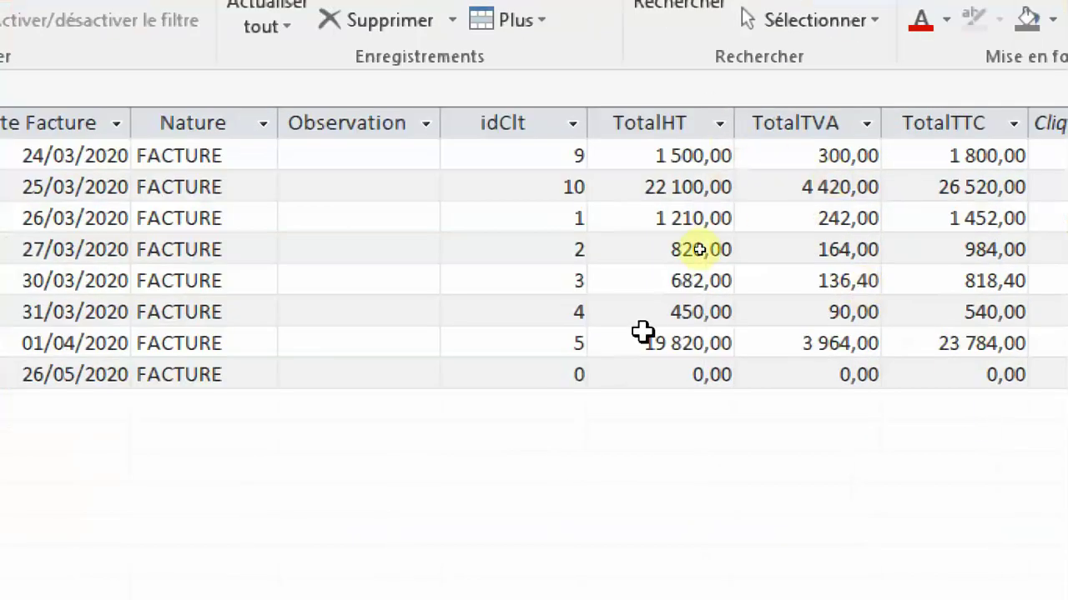
{"action": "scroll", "coordinate": [642, 325], "scroll_direction": "up", "scroll_amount": 6}
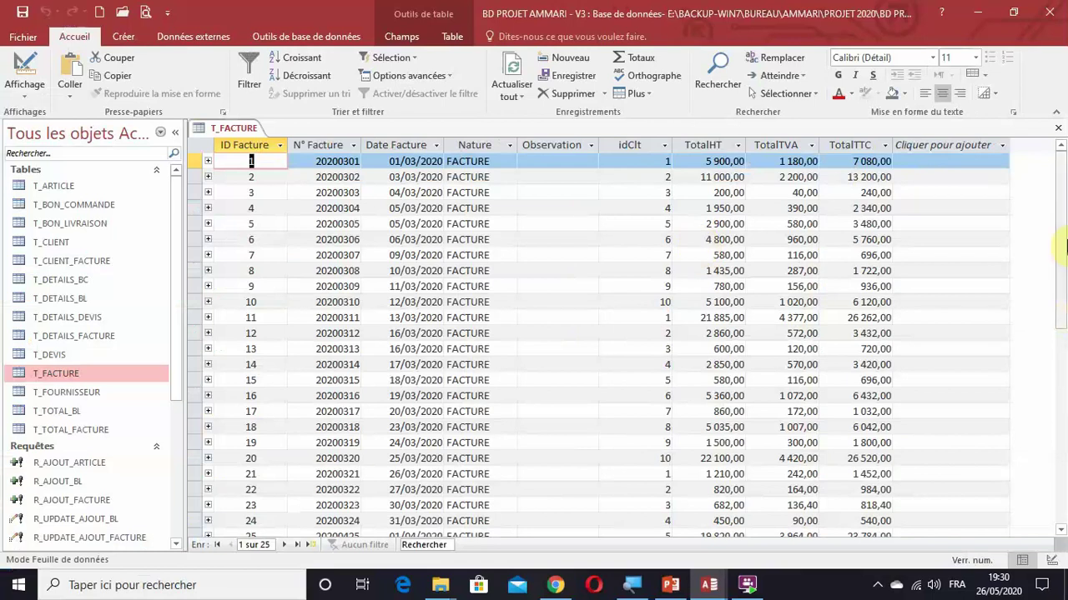
{"action": "left_click", "coordinate": [1056, 135]}
Step: Start a new invoice in the F_AJOUT_FACTURE form and choose NEW MAX DEV as the client
{"action": "scroll", "coordinate": [114, 454], "scroll_direction": "down", "scroll_amount": 4}
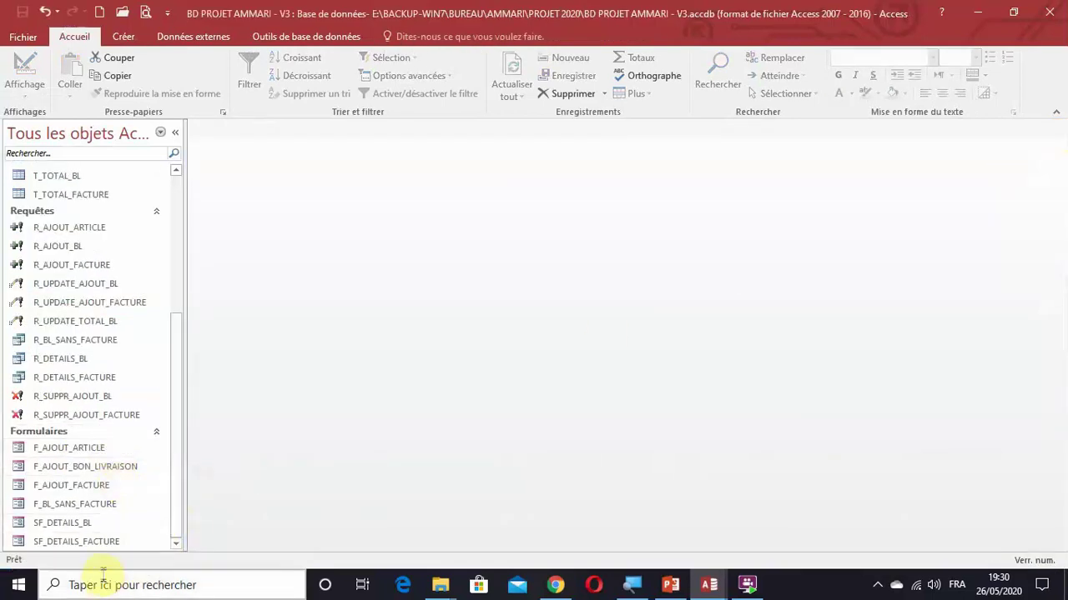
{"action": "double_click", "coordinate": [84, 492]}
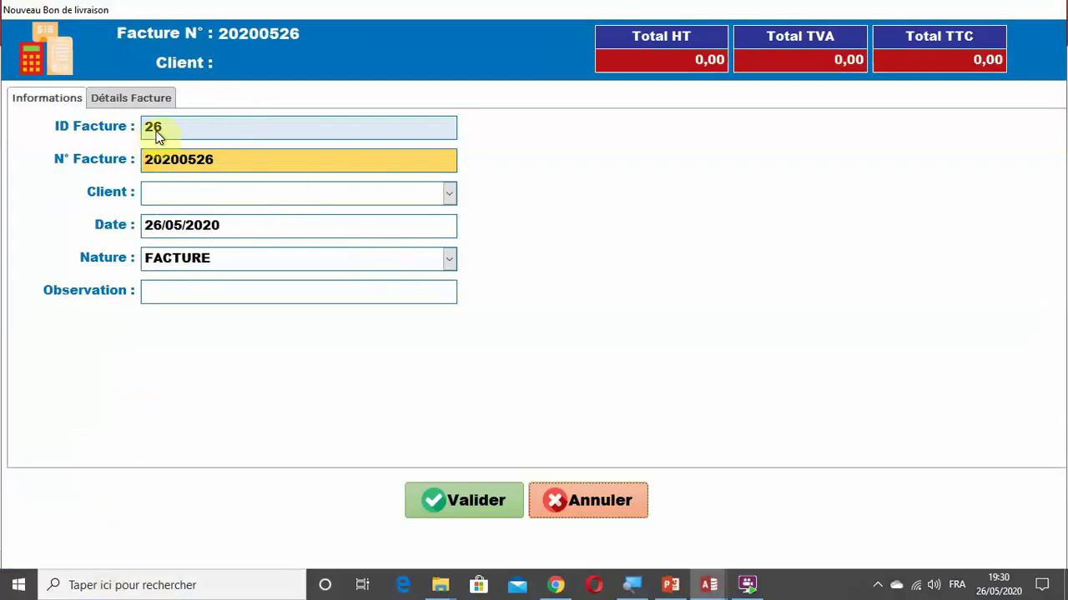
{"action": "left_click", "coordinate": [449, 193]}
{"action": "left_click", "coordinate": [214, 312]}
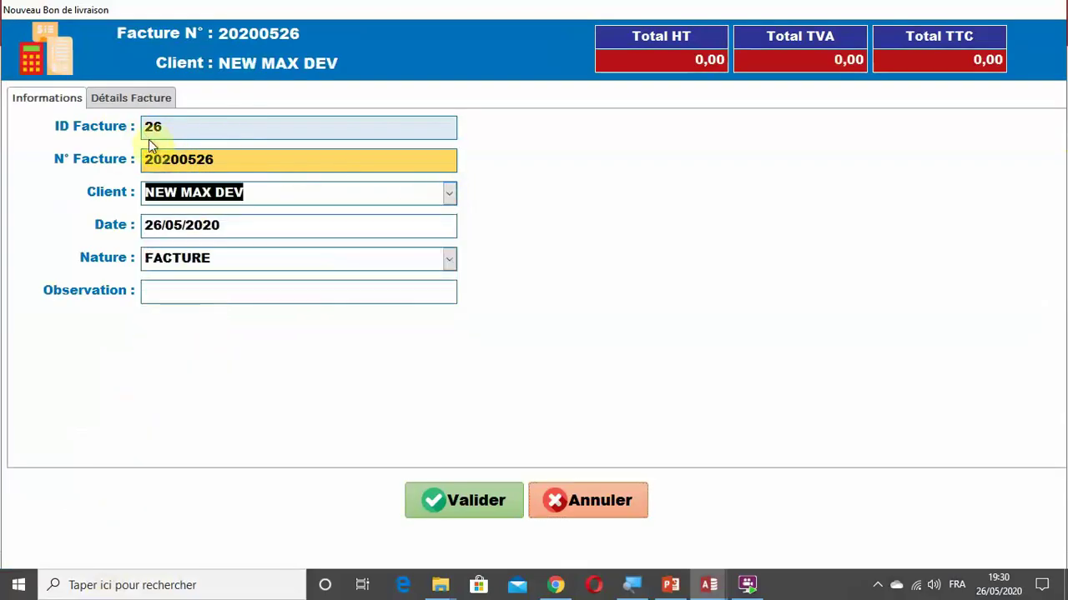
Step: Add the uninvoiced delivery notes 26 and 27 to the invoice details
{"action": "left_click", "coordinate": [138, 101]}
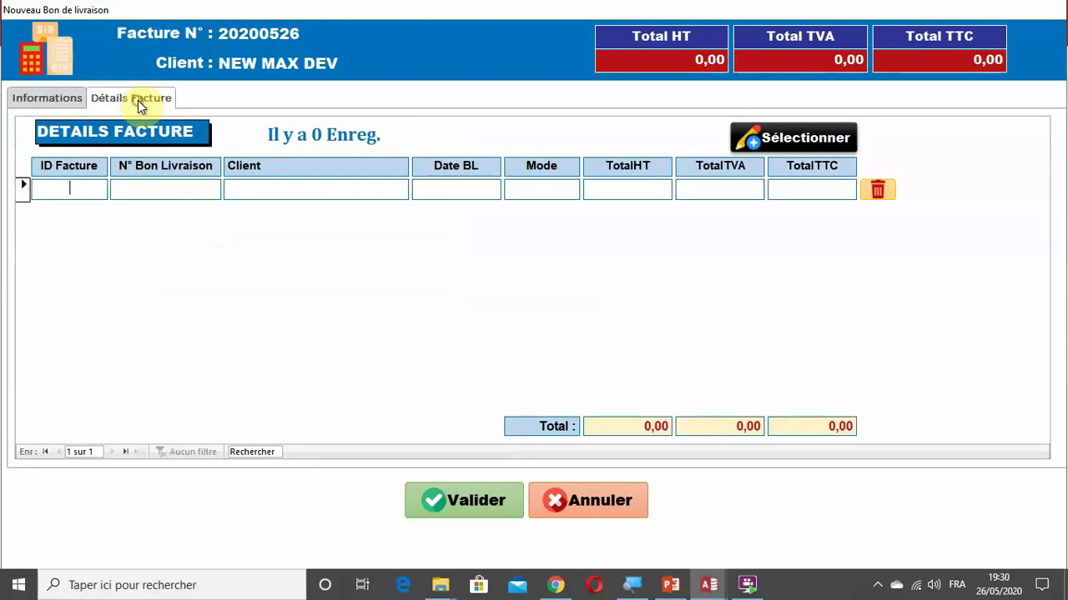
{"action": "left_click", "coordinate": [813, 138]}
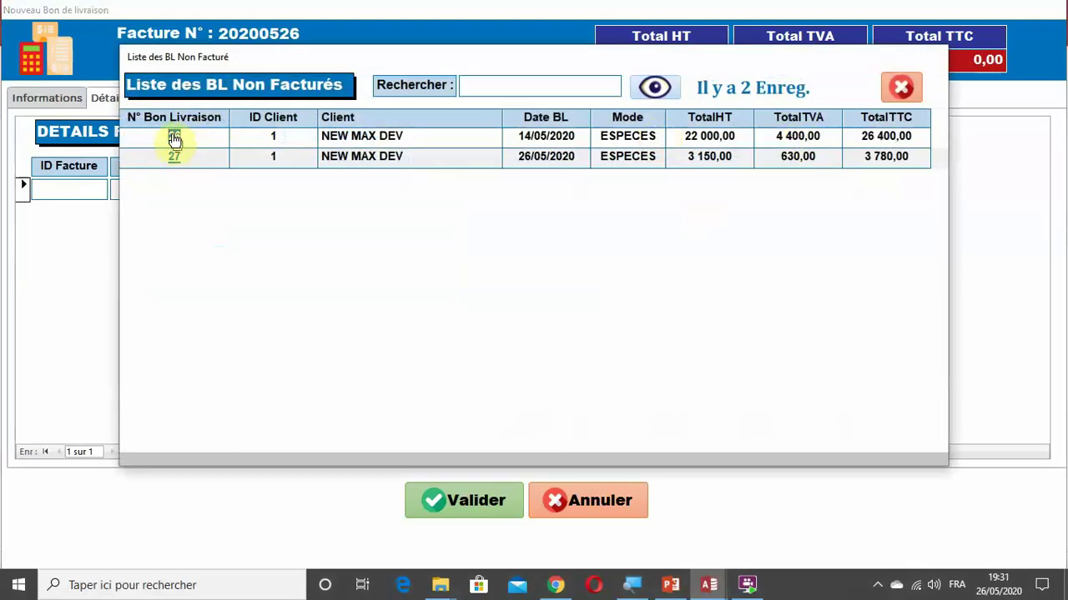
{"action": "left_click", "coordinate": [173, 138]}
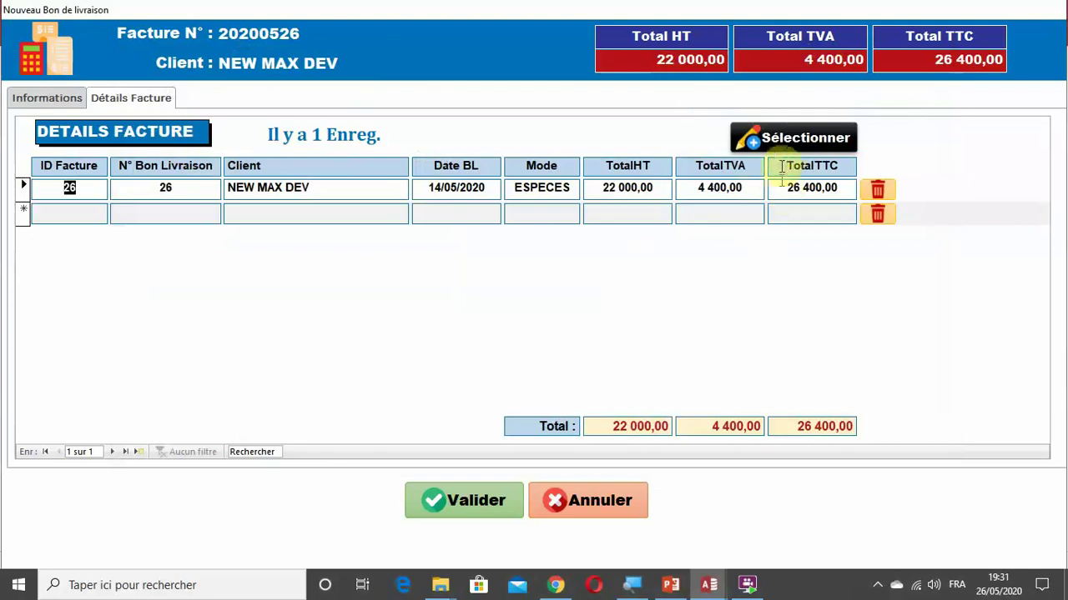
{"action": "left_click", "coordinate": [769, 139]}
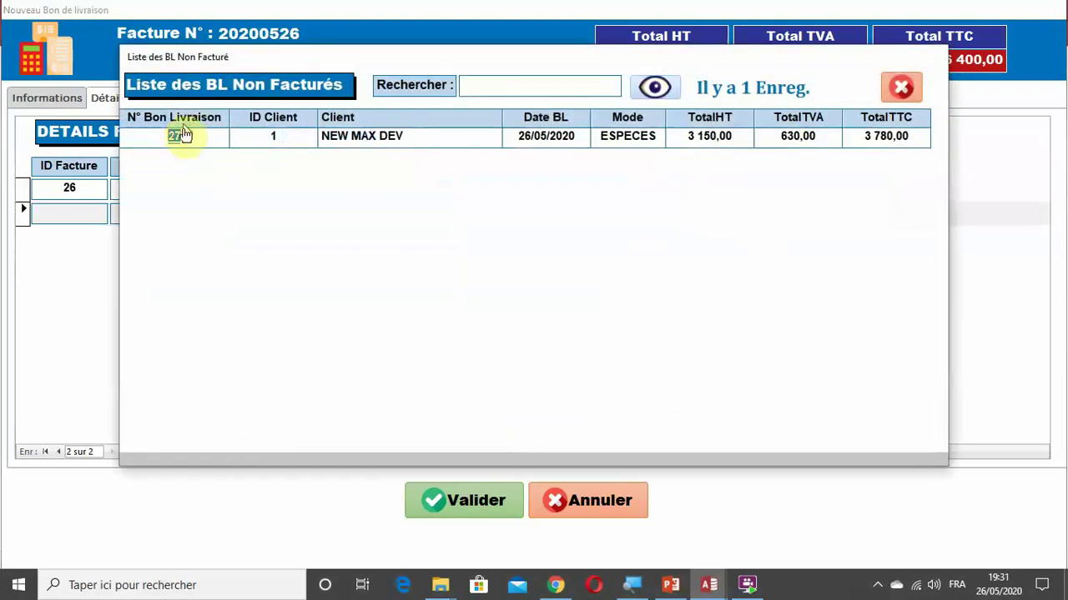
{"action": "left_click", "coordinate": [174, 138]}
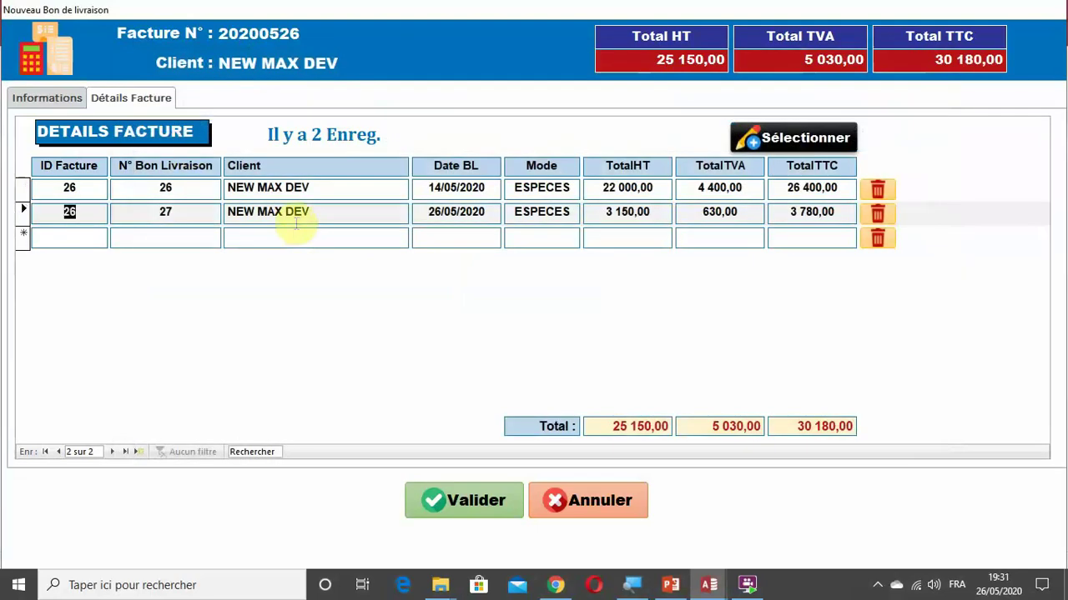
Step: Validate the NEW MAX DEV invoice and dismiss the macro error dialogs
{"action": "left_click", "coordinate": [472, 504]}
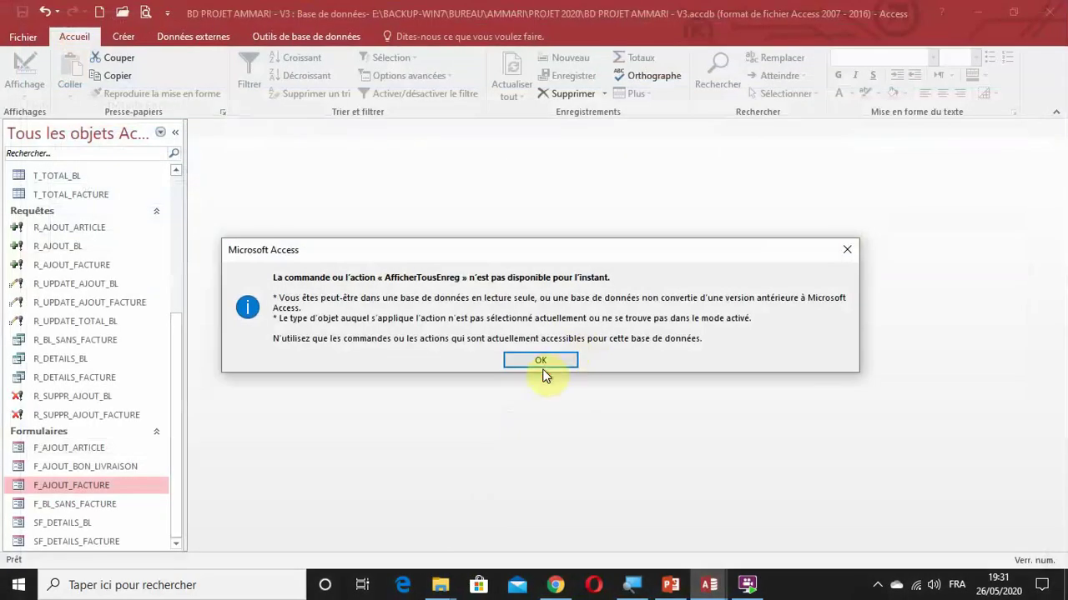
{"action": "left_click", "coordinate": [543, 364]}
{"action": "left_click", "coordinate": [703, 122]}
Step: Check the client ID and totals of the new invoice 26 in the T_FACTURE table and close it
{"action": "scroll", "coordinate": [91, 269], "scroll_direction": "up", "scroll_amount": 5}
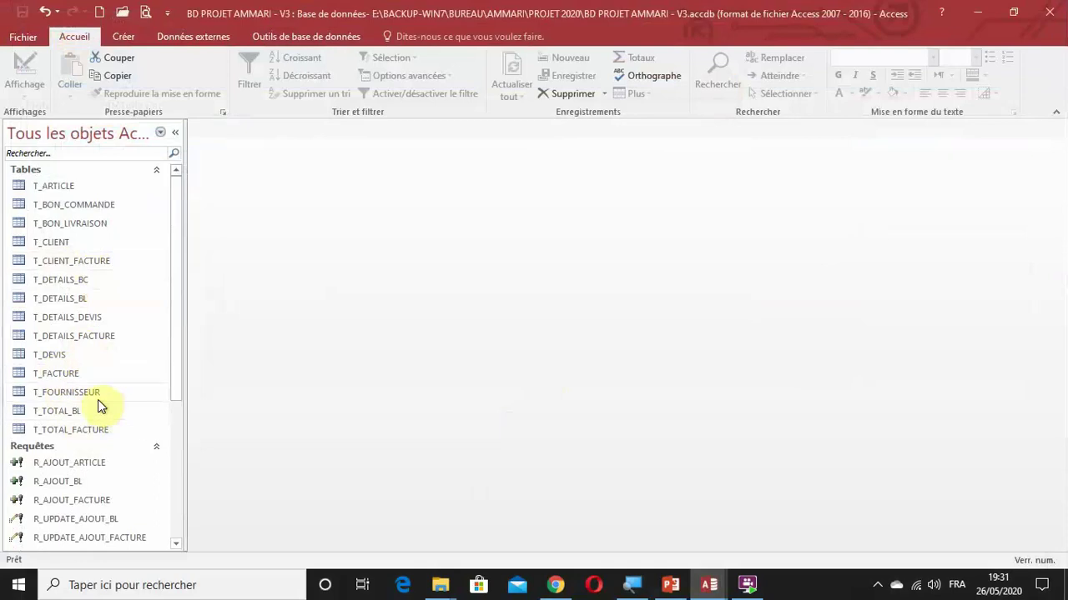
{"action": "double_click", "coordinate": [58, 374]}
{"action": "scroll", "coordinate": [834, 232], "scroll_direction": "down", "scroll_amount": 5}
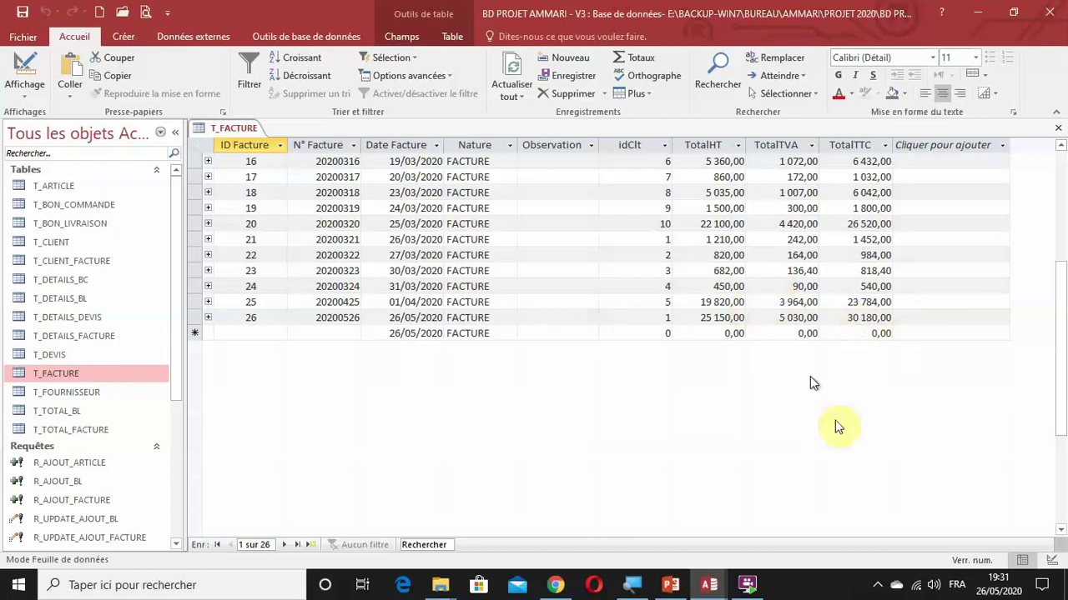
{"action": "left_click", "coordinate": [1058, 128]}
Step: Start another invoice in the F_AJOUT_FACTURE form and choose the individual client listed just before SOUFI WORLD LOGISTICS
{"action": "scroll", "coordinate": [51, 504], "scroll_direction": "down", "scroll_amount": 3}
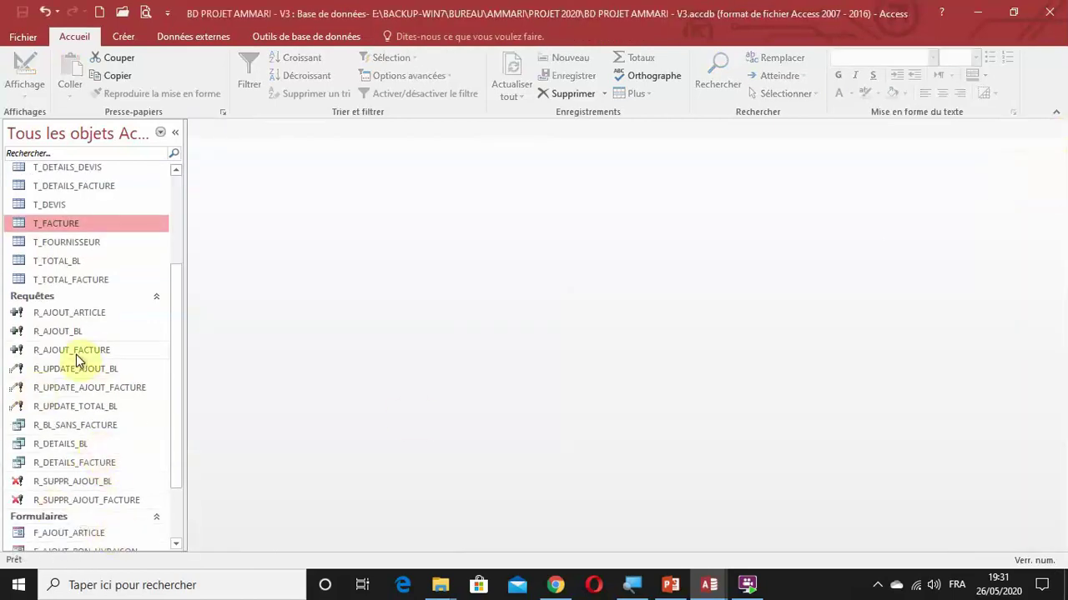
{"action": "scroll", "coordinate": [96, 391], "scroll_direction": "up", "scroll_amount": 2}
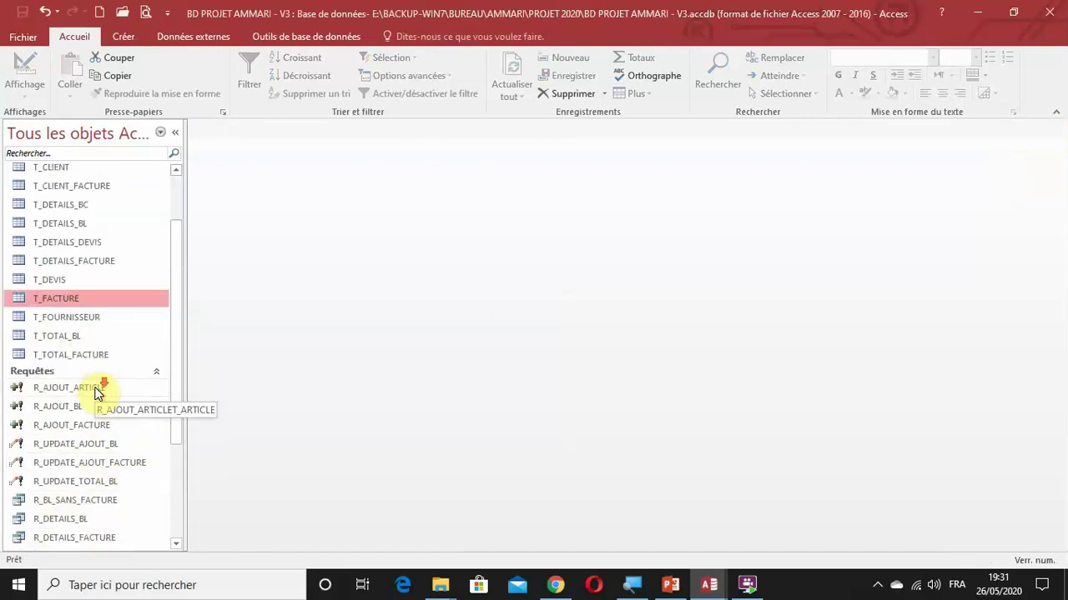
{"action": "scroll", "coordinate": [96, 392], "scroll_direction": "down", "scroll_amount": 3}
{"action": "scroll", "coordinate": [188, 467], "scroll_direction": "down", "scroll_amount": 1}
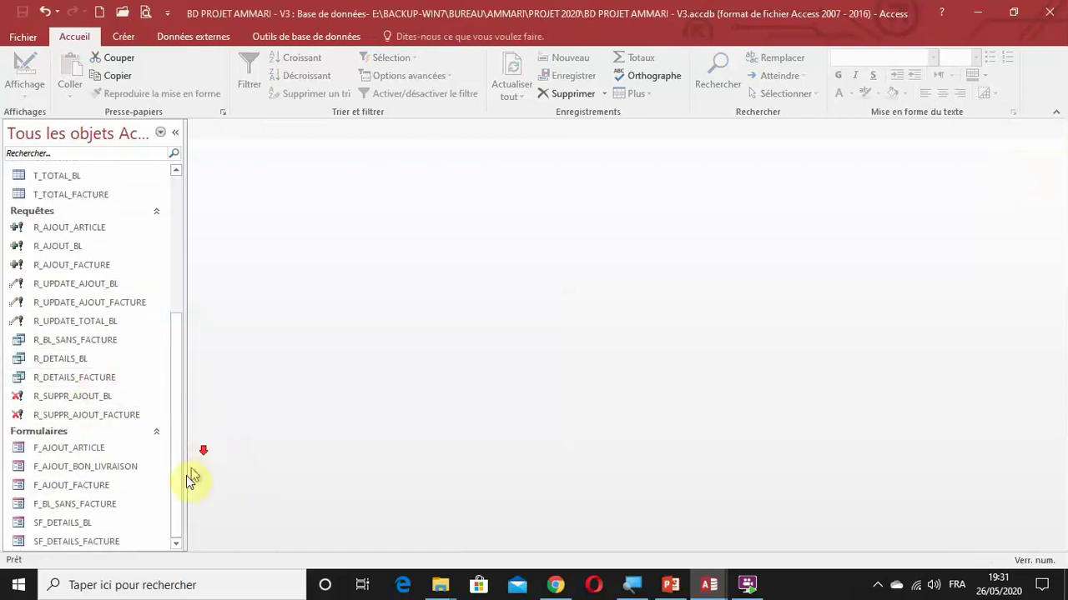
{"action": "left_click", "coordinate": [101, 485]}
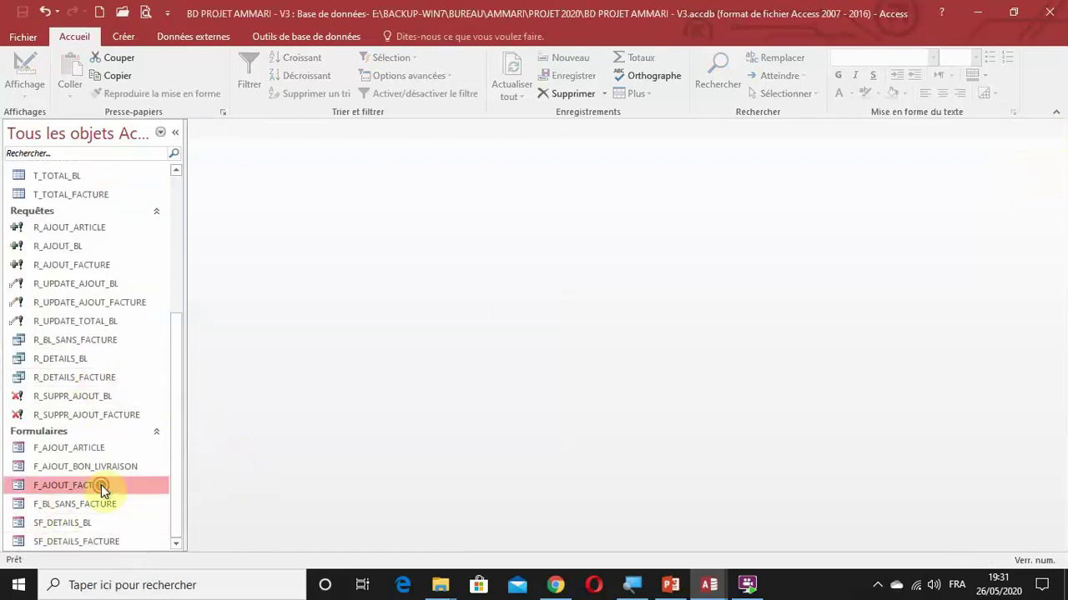
{"action": "double_click", "coordinate": [101, 486]}
{"action": "left_click", "coordinate": [448, 192]}
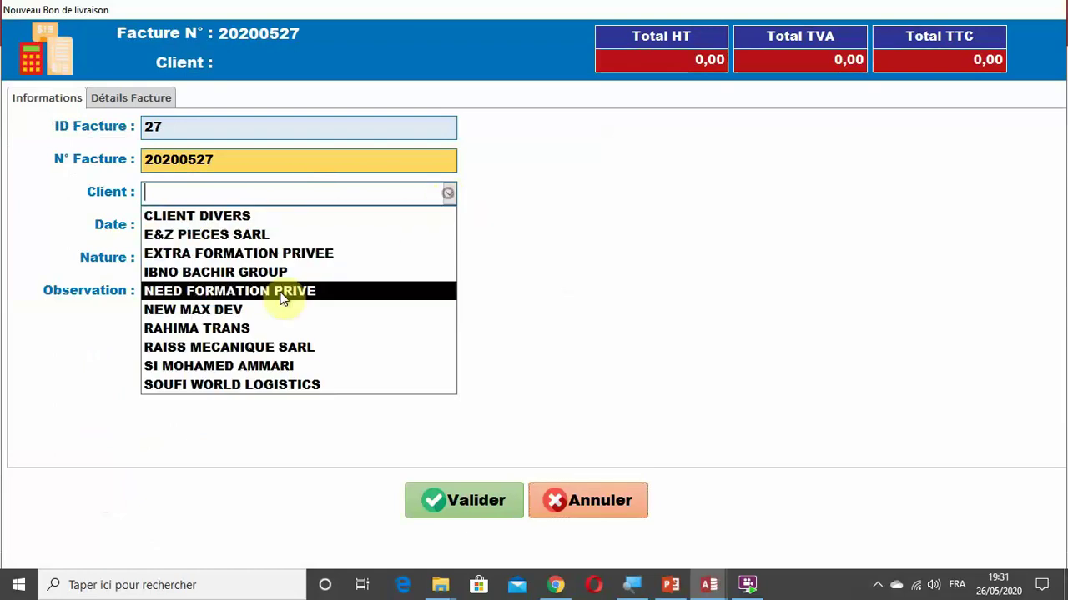
{"action": "left_click", "coordinate": [257, 364]}
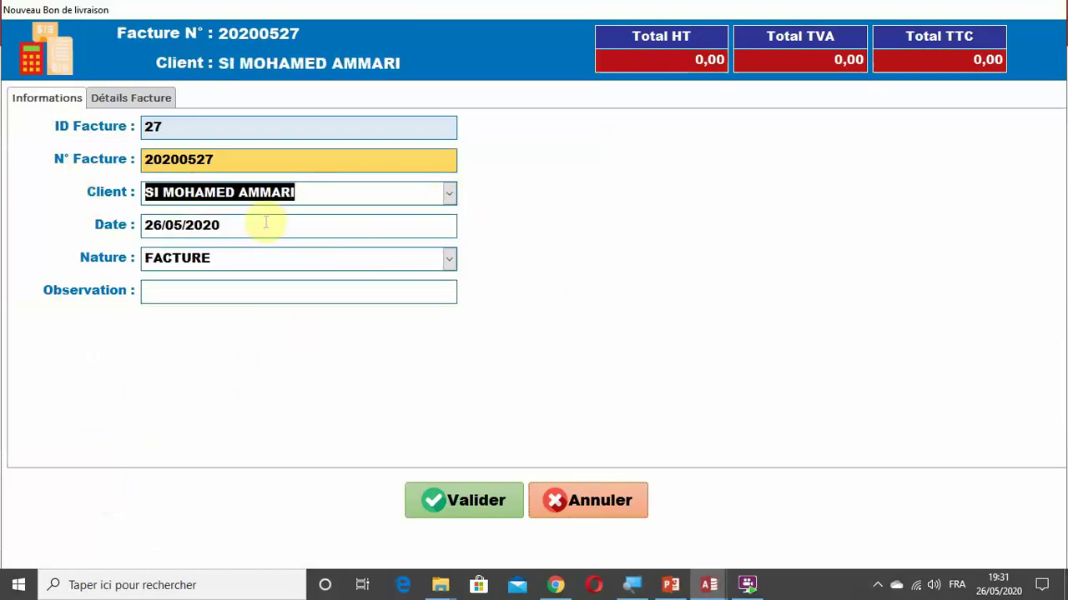
Step: Add delivery note 28 to the invoice details and validate the invoice, dismissing the macro error dialogs
{"action": "left_click", "coordinate": [128, 101]}
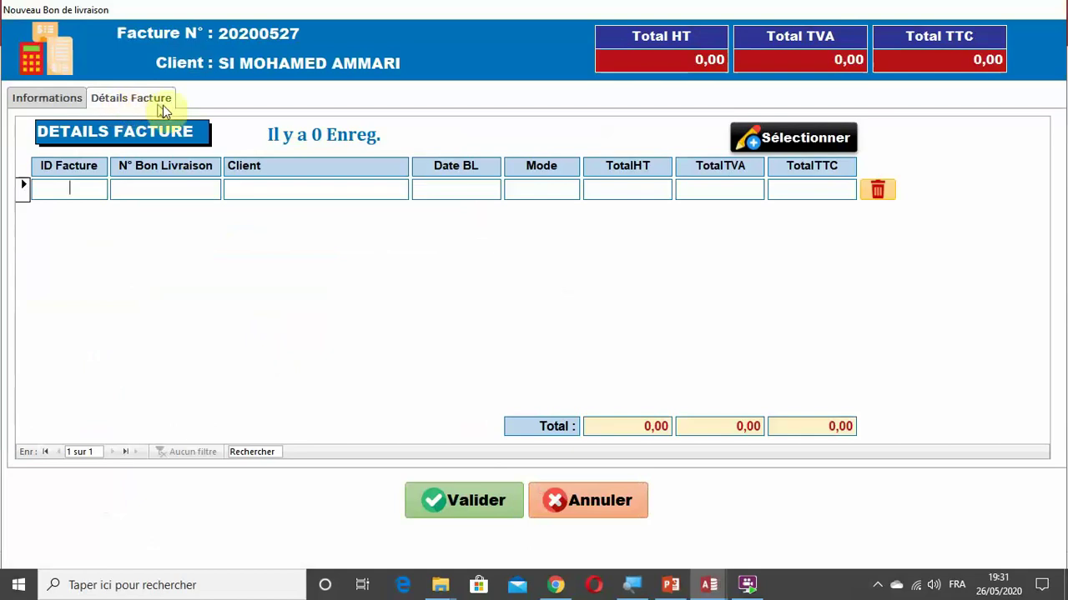
{"action": "left_click", "coordinate": [800, 151]}
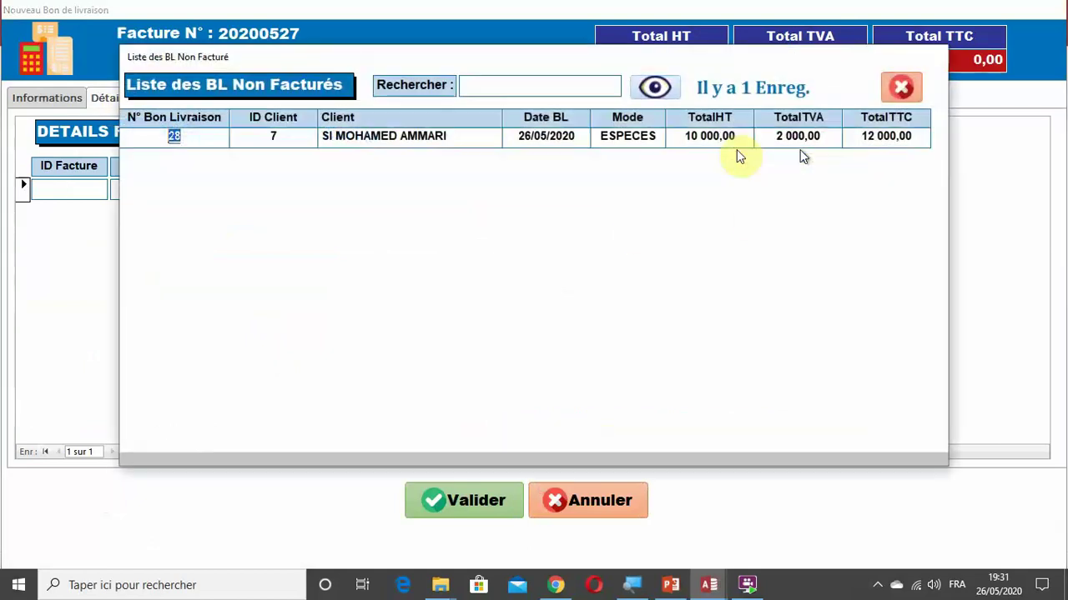
{"action": "double_click", "coordinate": [173, 138]}
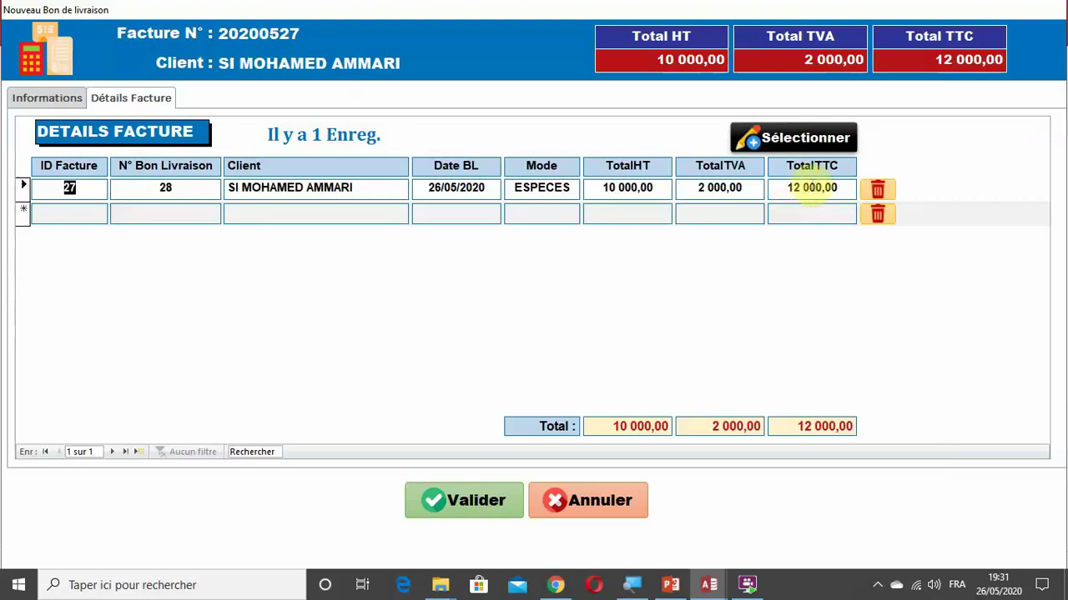
{"action": "left_click", "coordinate": [488, 506]}
{"action": "left_click", "coordinate": [541, 360]}
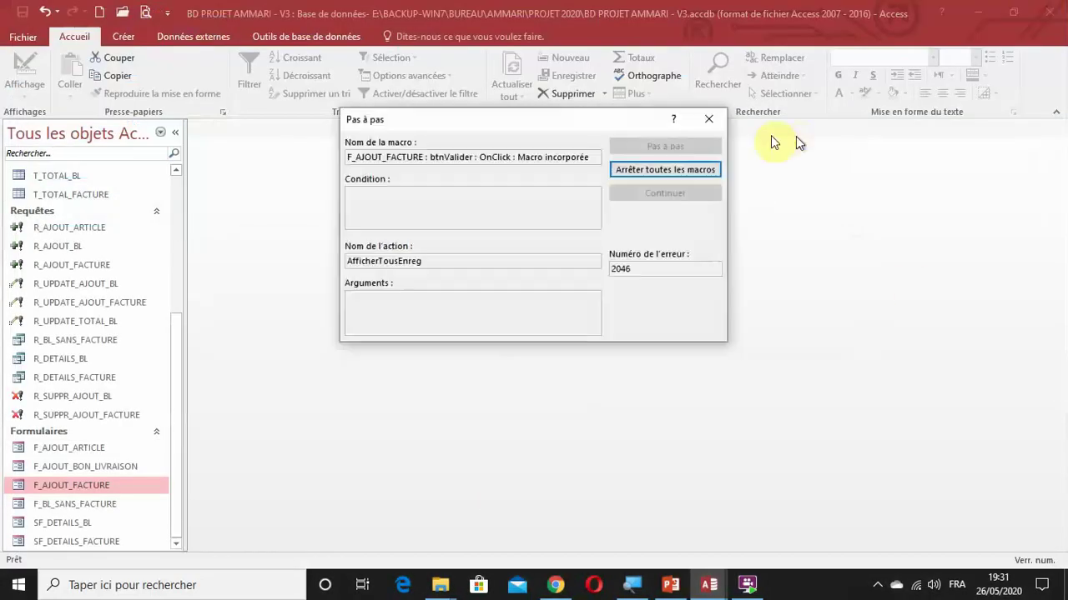
{"action": "left_click", "coordinate": [707, 120]}
Step: Review the T_FACTURE table, checking client IDs and totals for invoice 27 and the earlier invoices
{"action": "scroll", "coordinate": [100, 325], "scroll_direction": "up", "scroll_amount": 5}
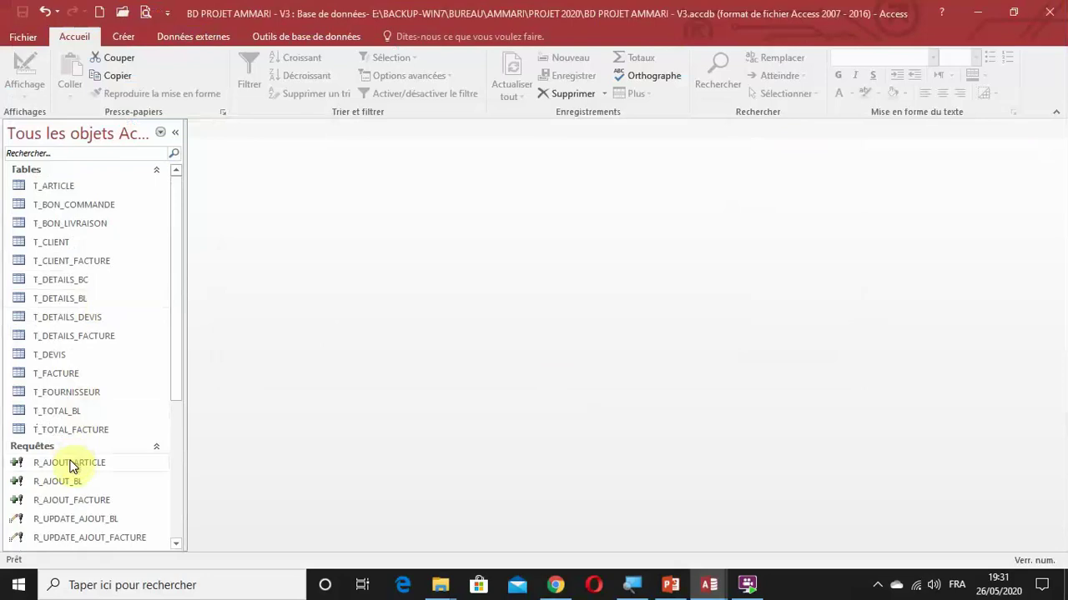
{"action": "double_click", "coordinate": [78, 372]}
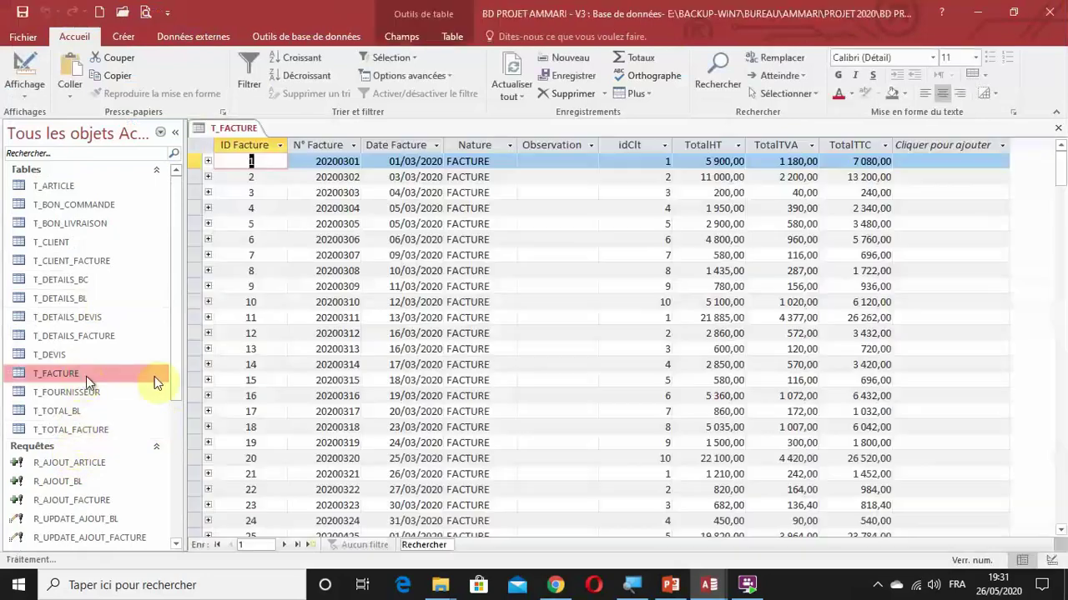
{"action": "scroll", "coordinate": [484, 365], "scroll_direction": "down", "scroll_amount": 5}
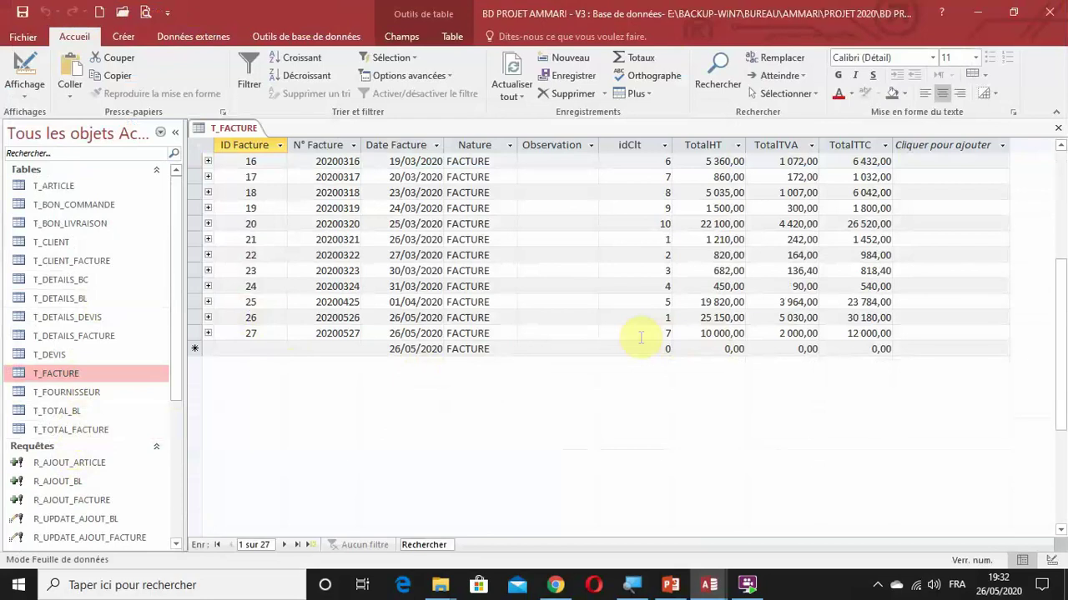
{"action": "scroll", "coordinate": [819, 384], "scroll_direction": "up", "scroll_amount": 5}
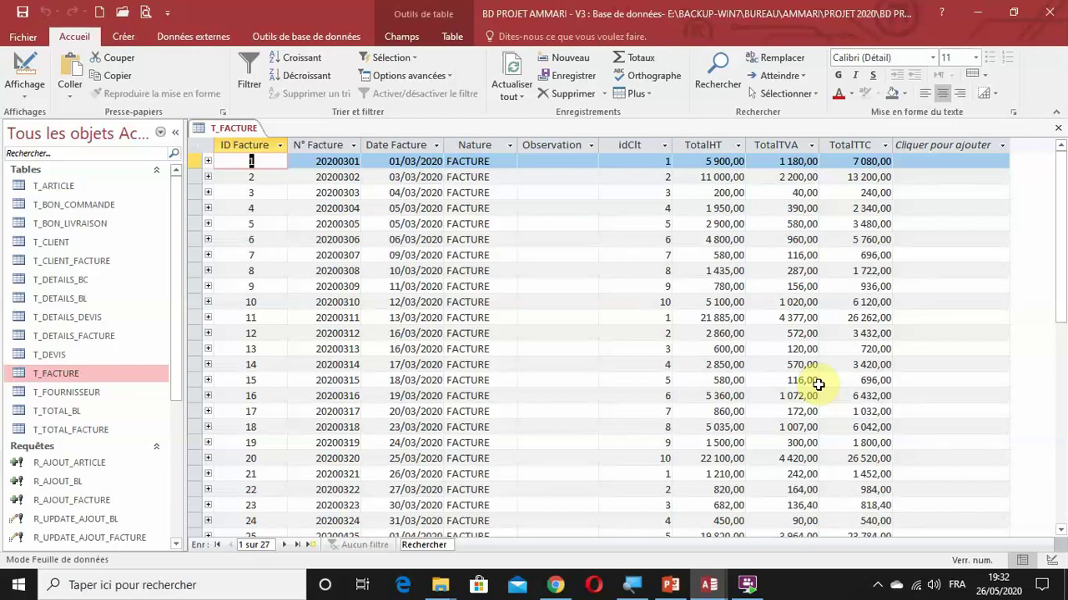
{"action": "scroll", "coordinate": [817, 384], "scroll_direction": "down", "scroll_amount": 5}
{"action": "scroll", "coordinate": [818, 383], "scroll_direction": "up", "scroll_amount": 5}
{"action": "scroll", "coordinate": [818, 385], "scroll_direction": "down", "scroll_amount": 6}
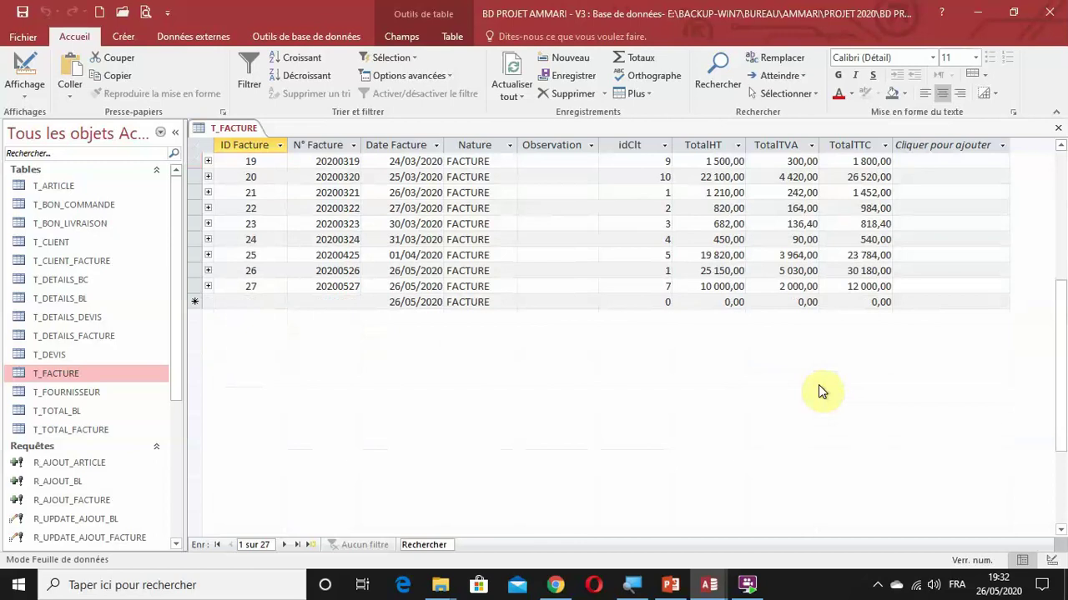
{"action": "scroll", "coordinate": [818, 384], "scroll_direction": "up", "scroll_amount": 6}
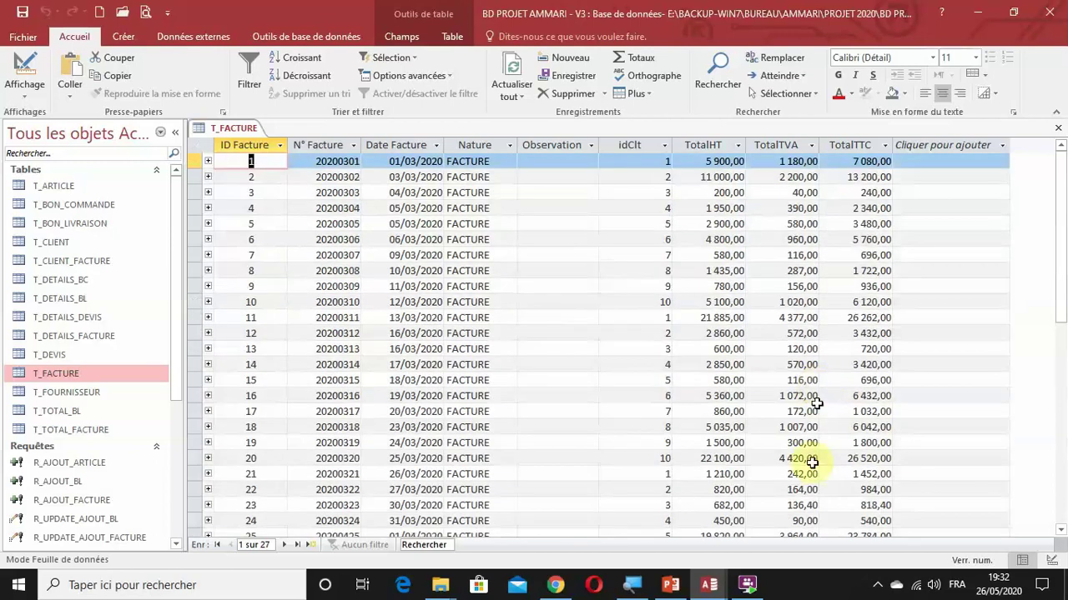